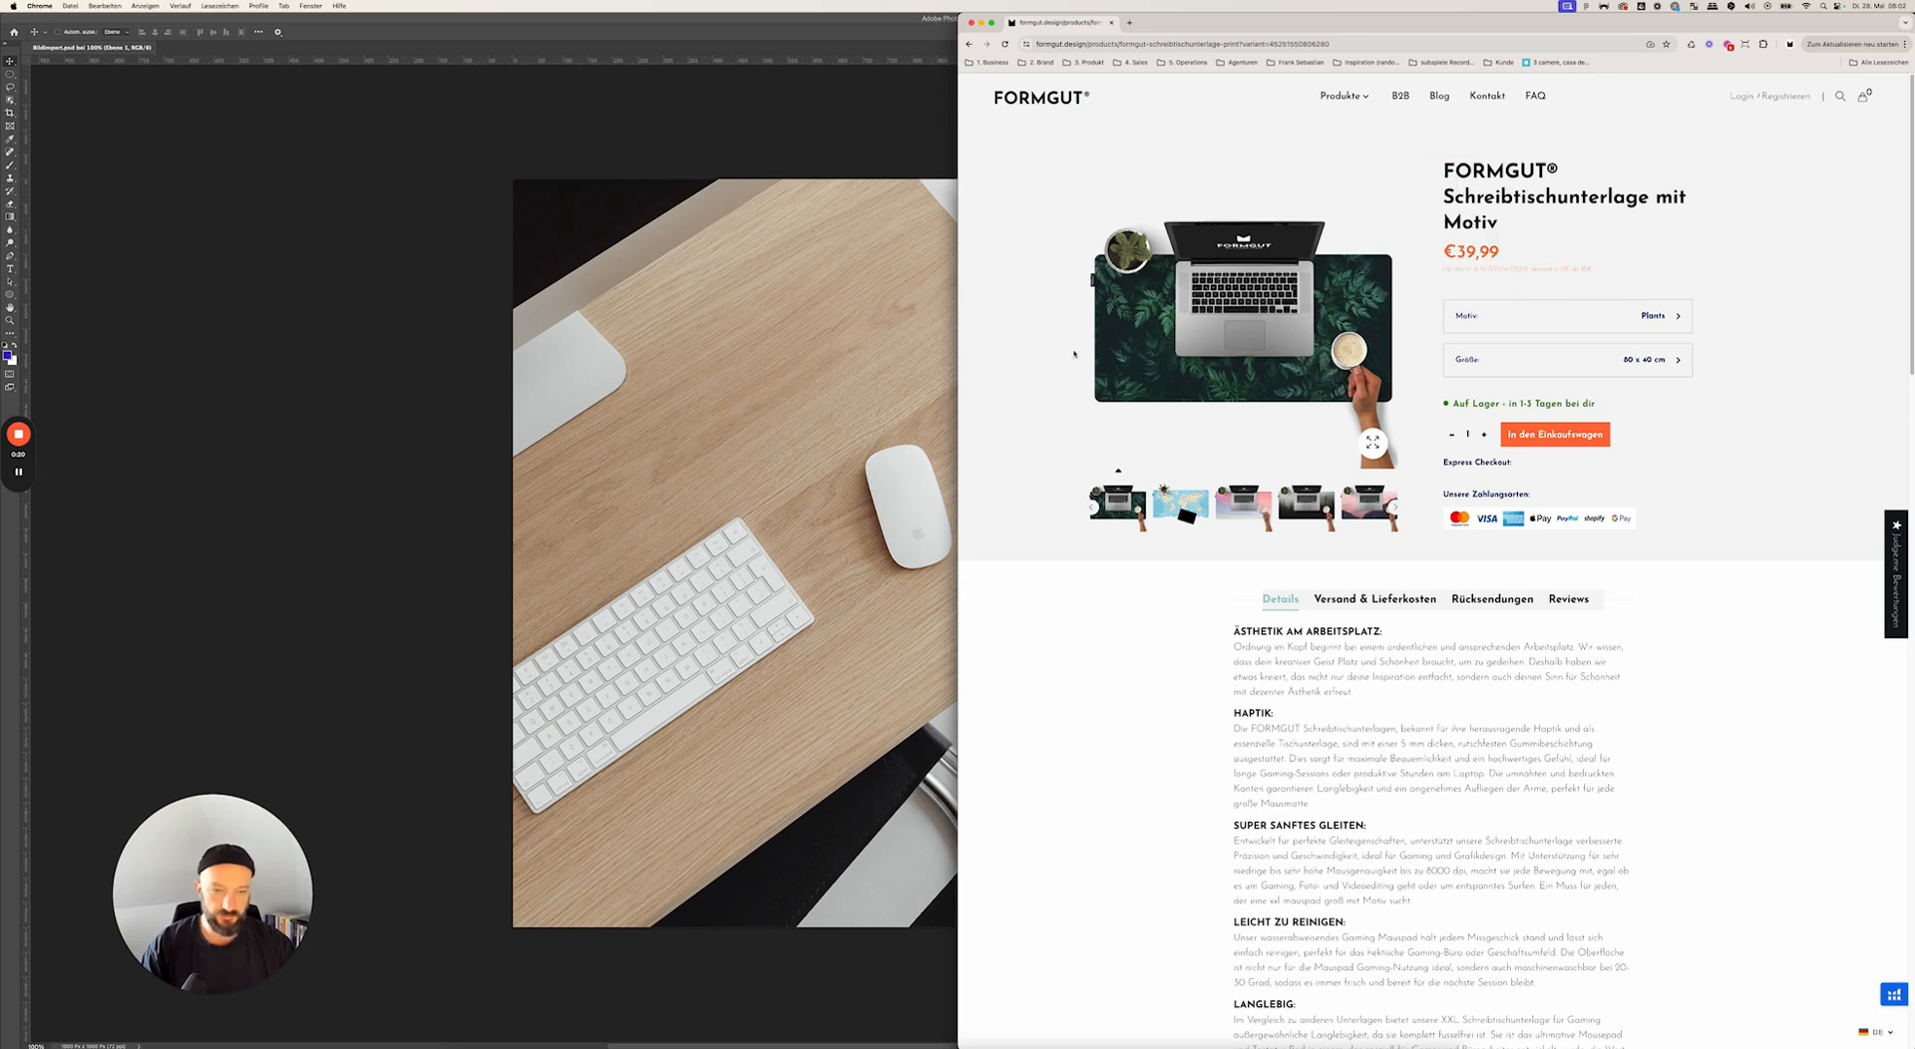
- Switch to Photoshop and check the pixel dimensions of Bildimport.psd in the Image Size dialog
click(763, 177)
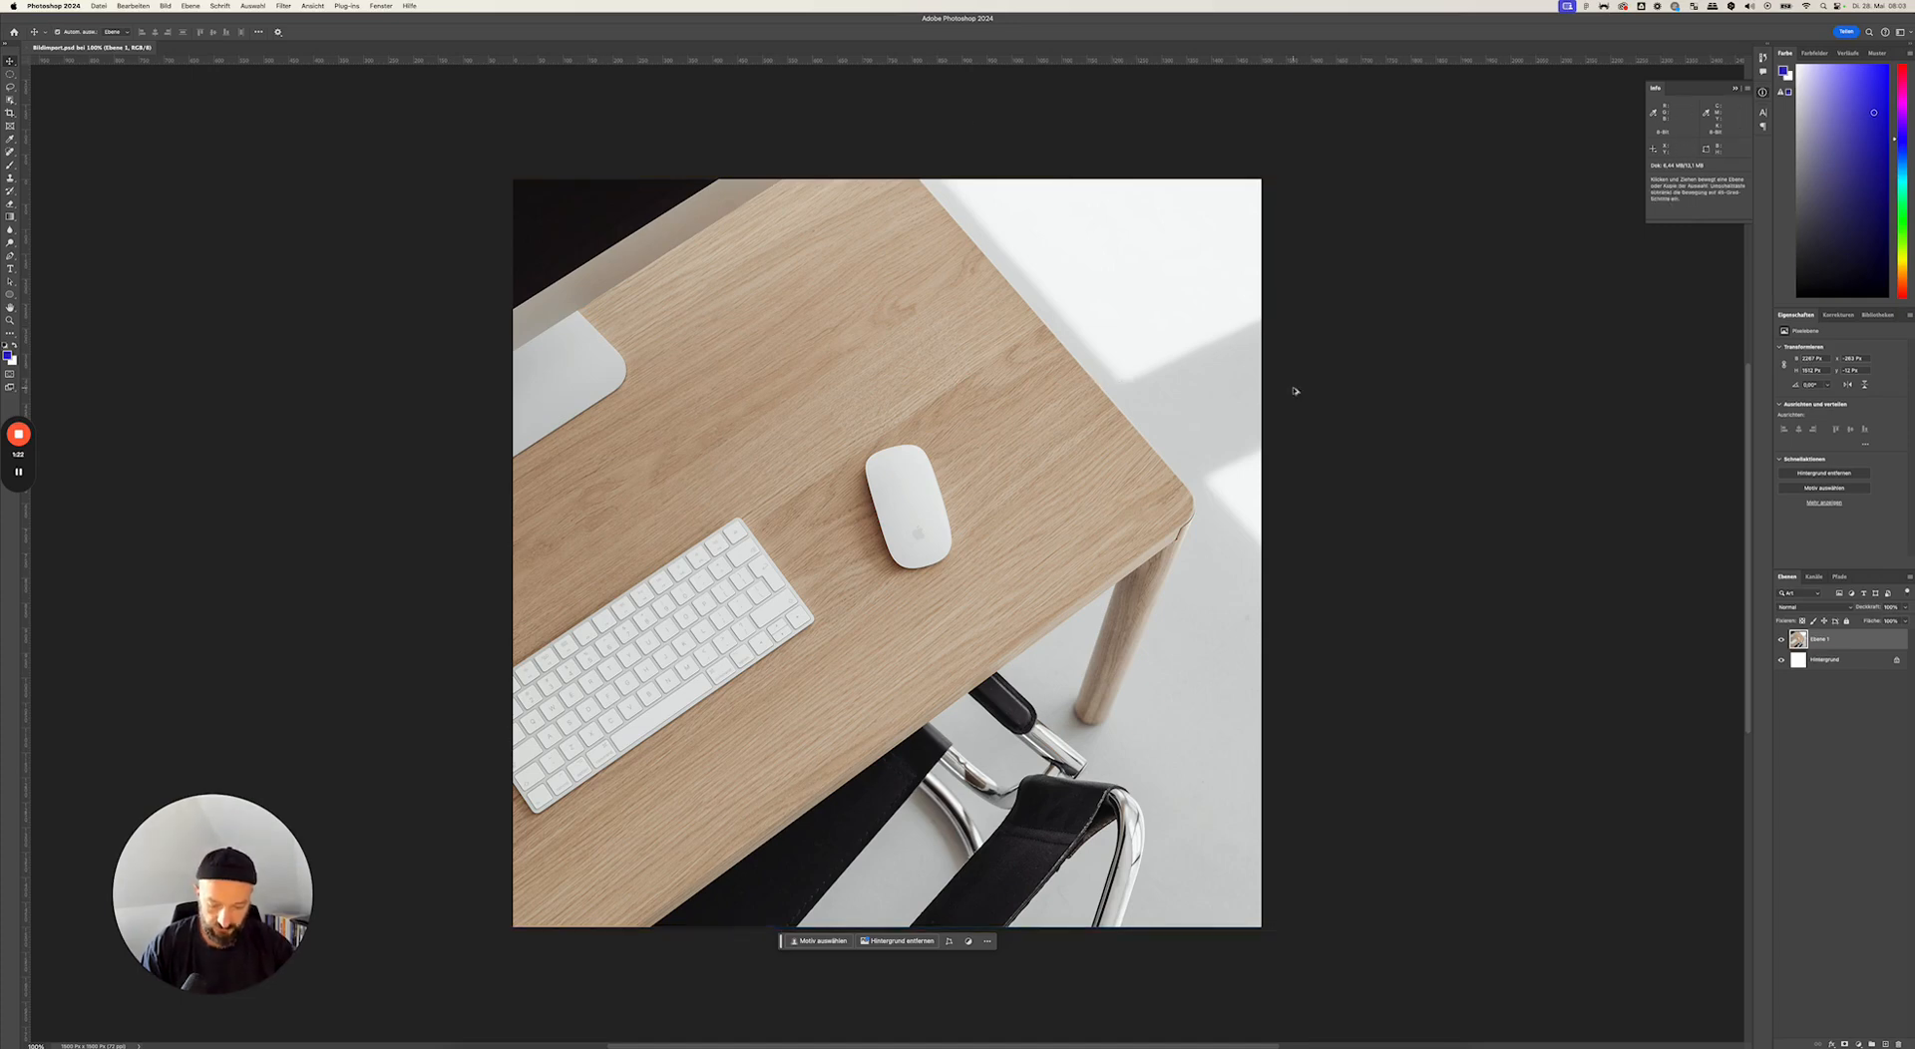
key(super+alt+i)
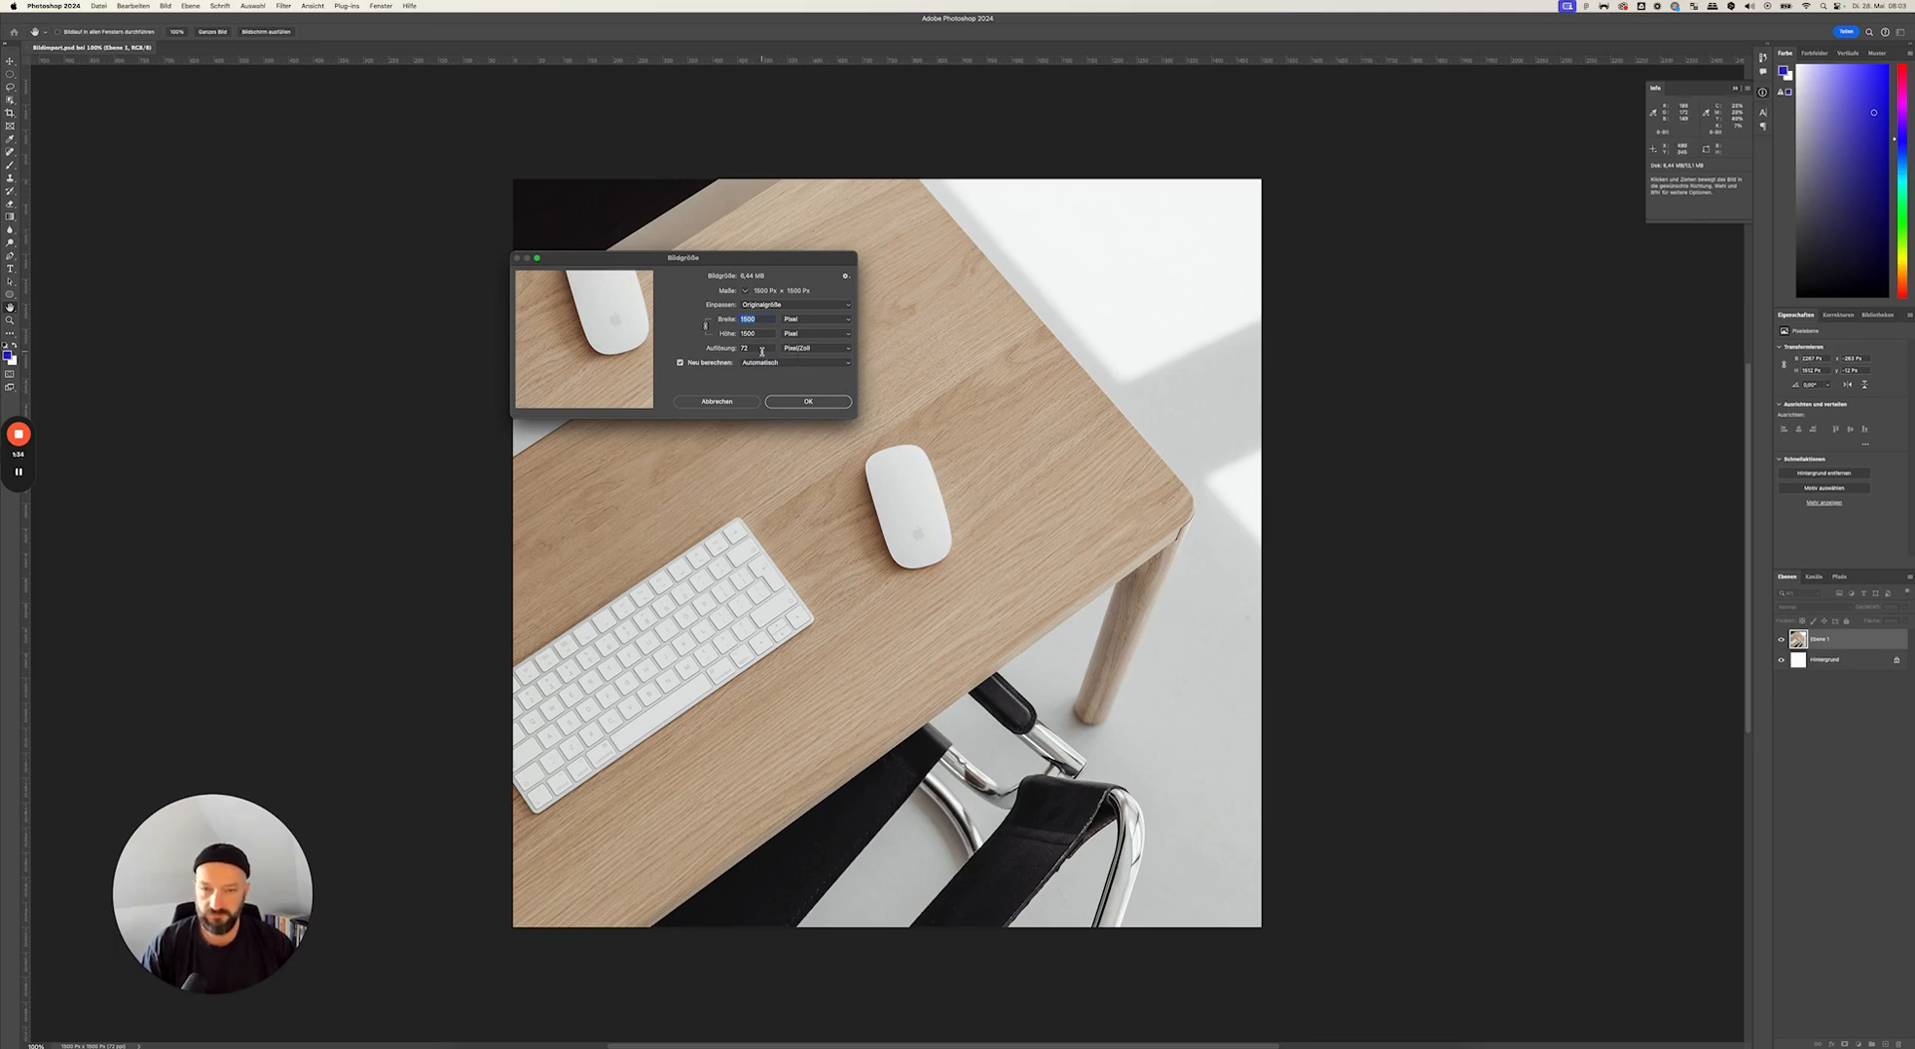
click(808, 402)
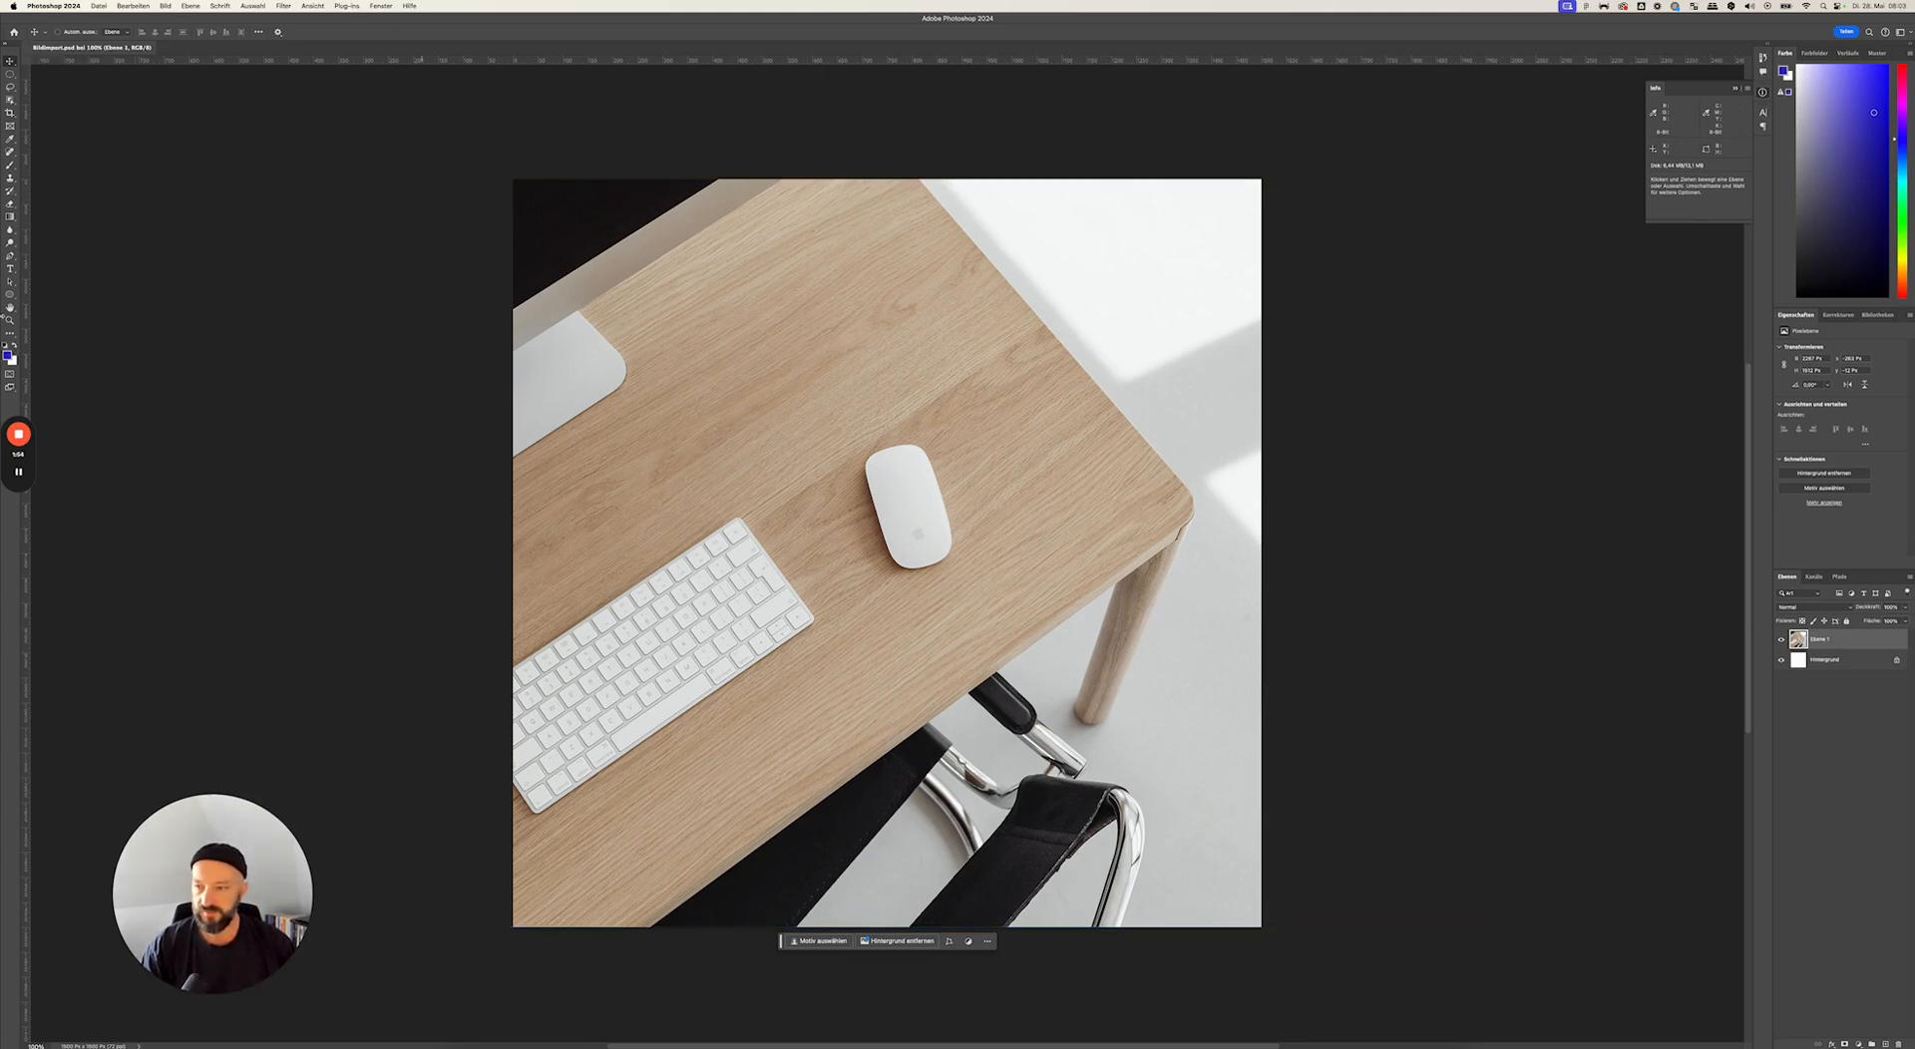
mouse_move(24, 481)
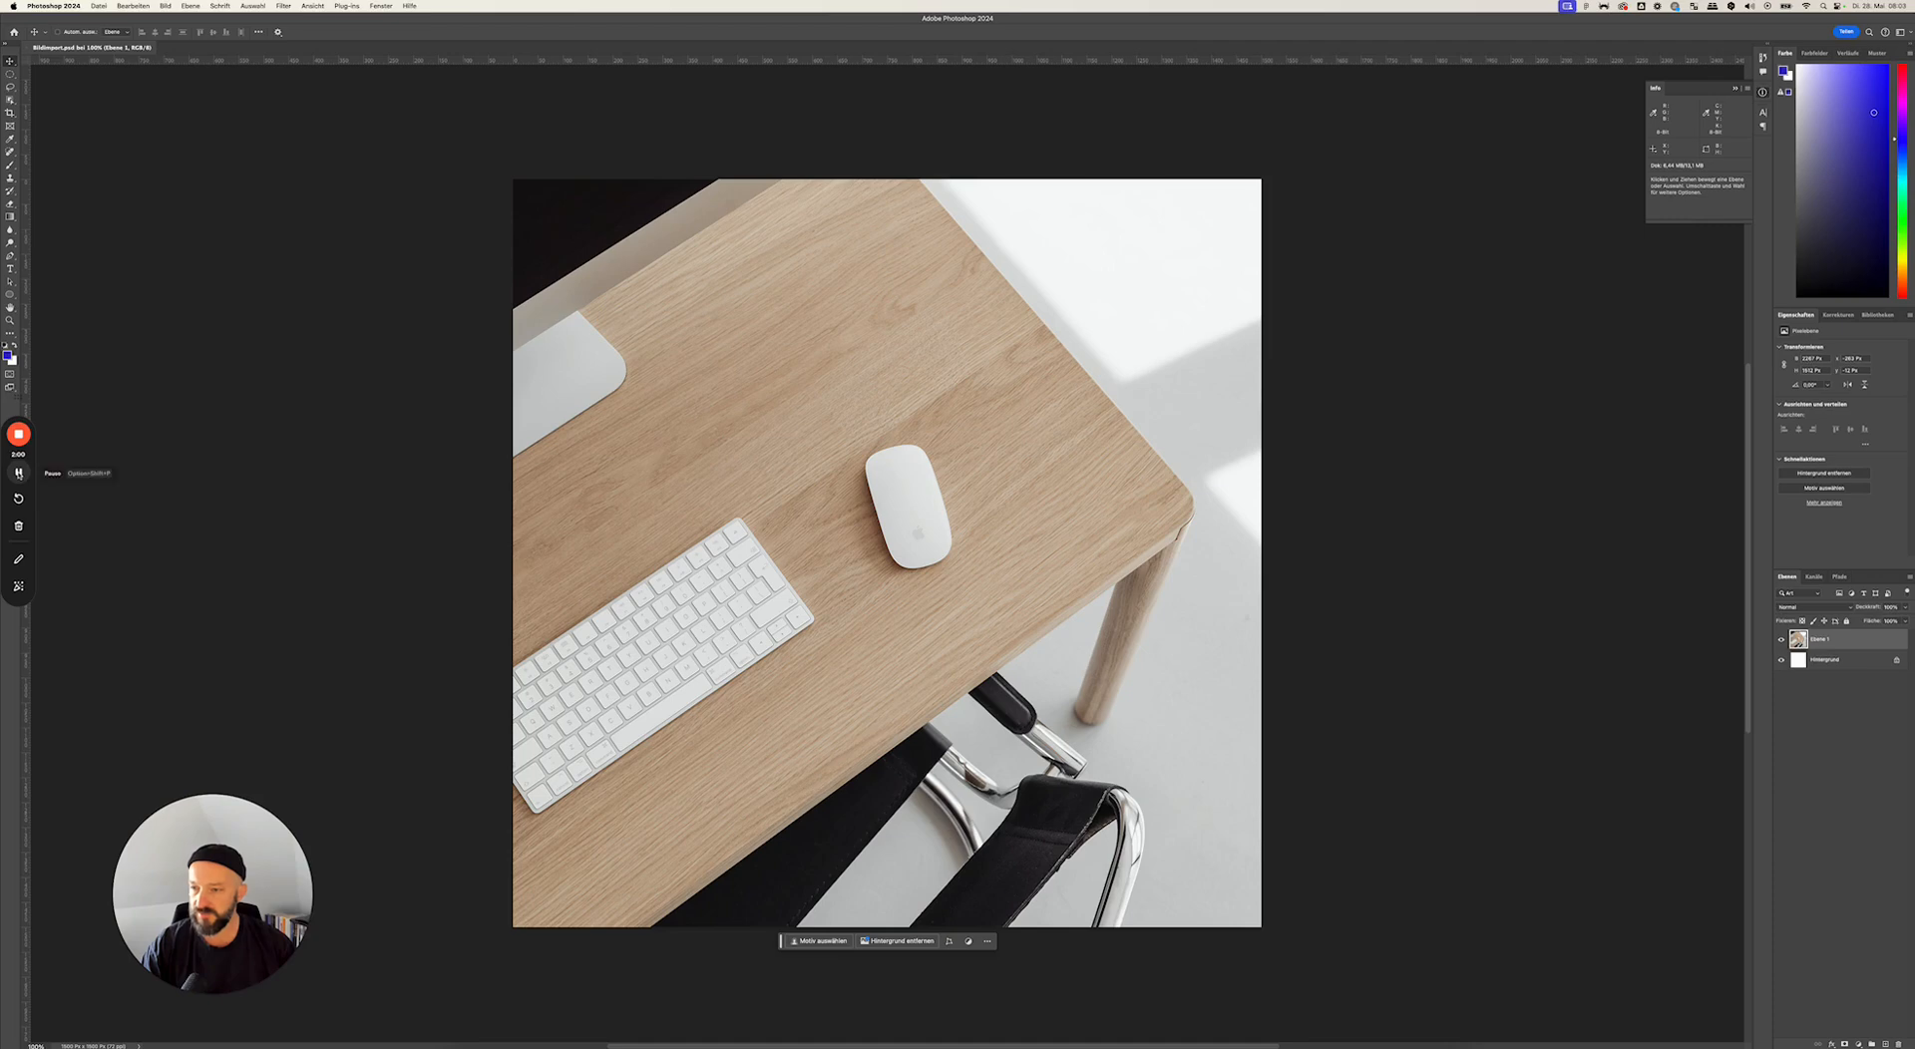
click(18, 473)
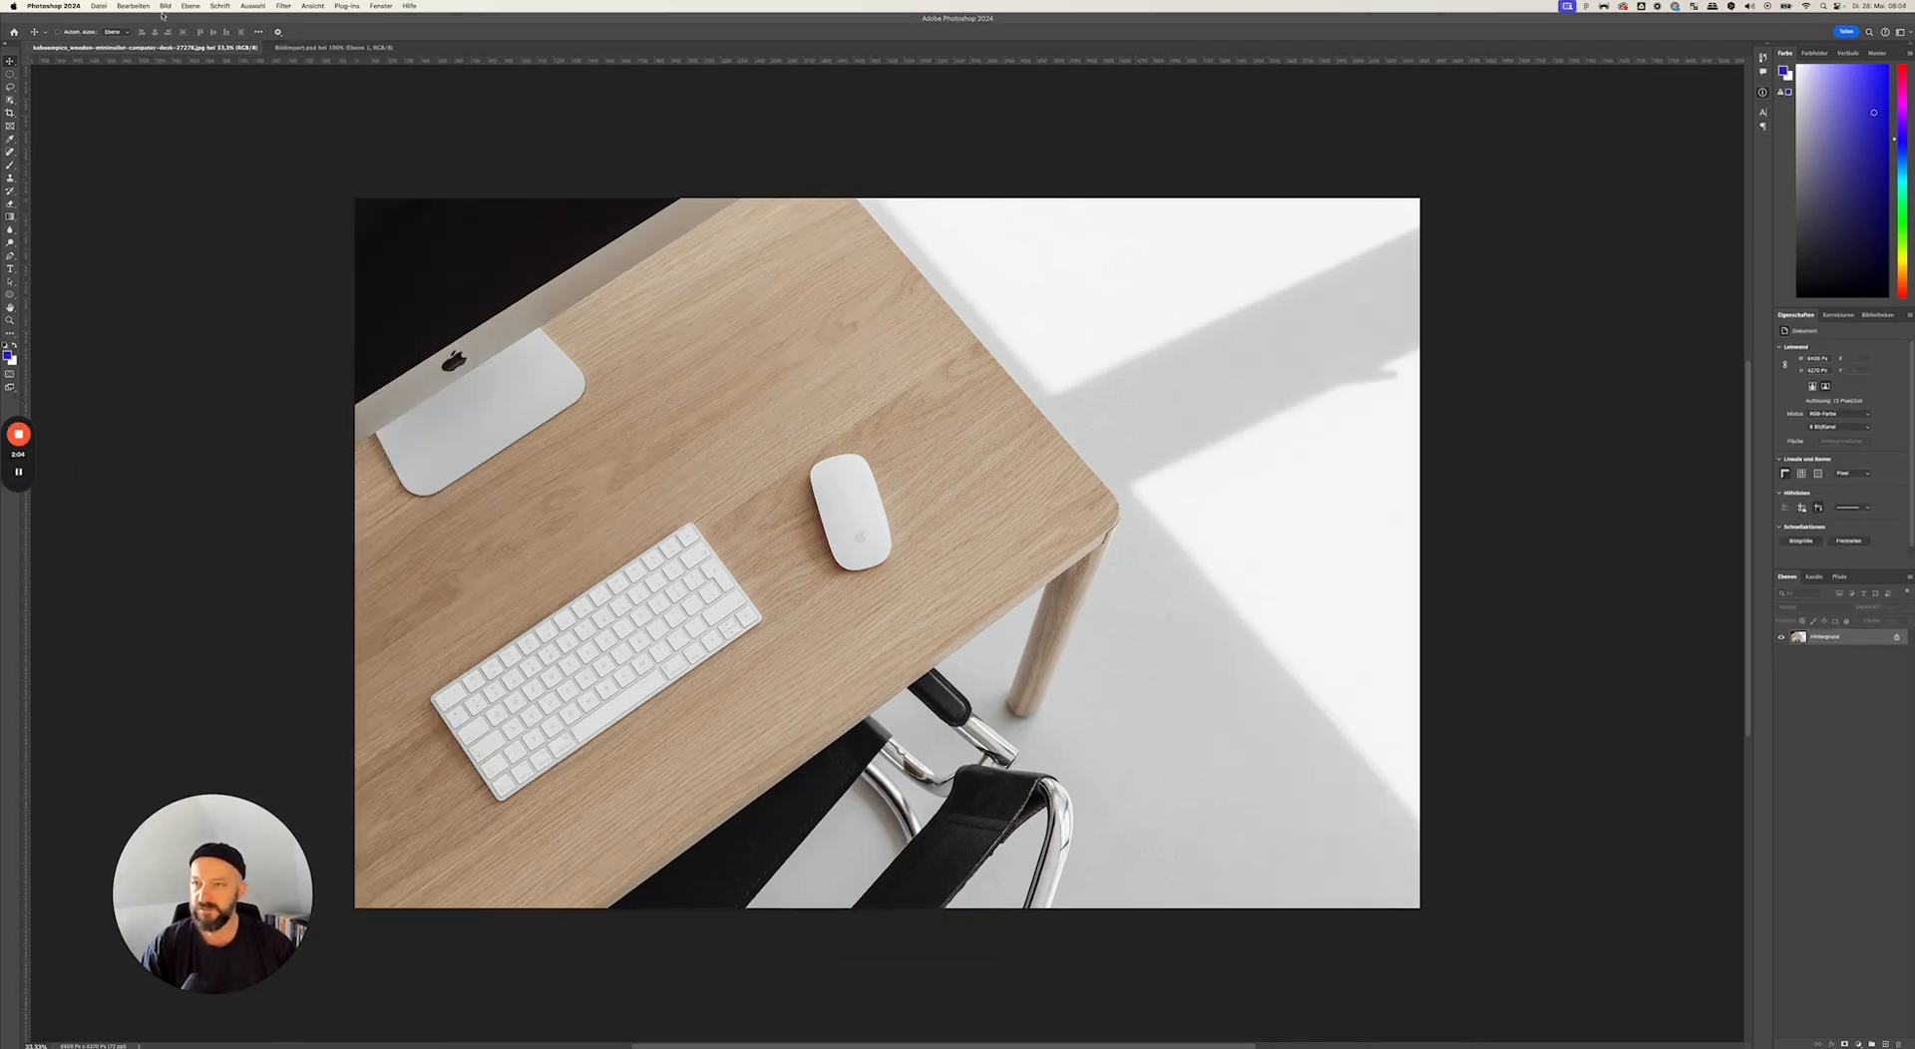
- Move the full-size desk photo from its own document into Bildimport.psd as a new layer
click(708, 362)
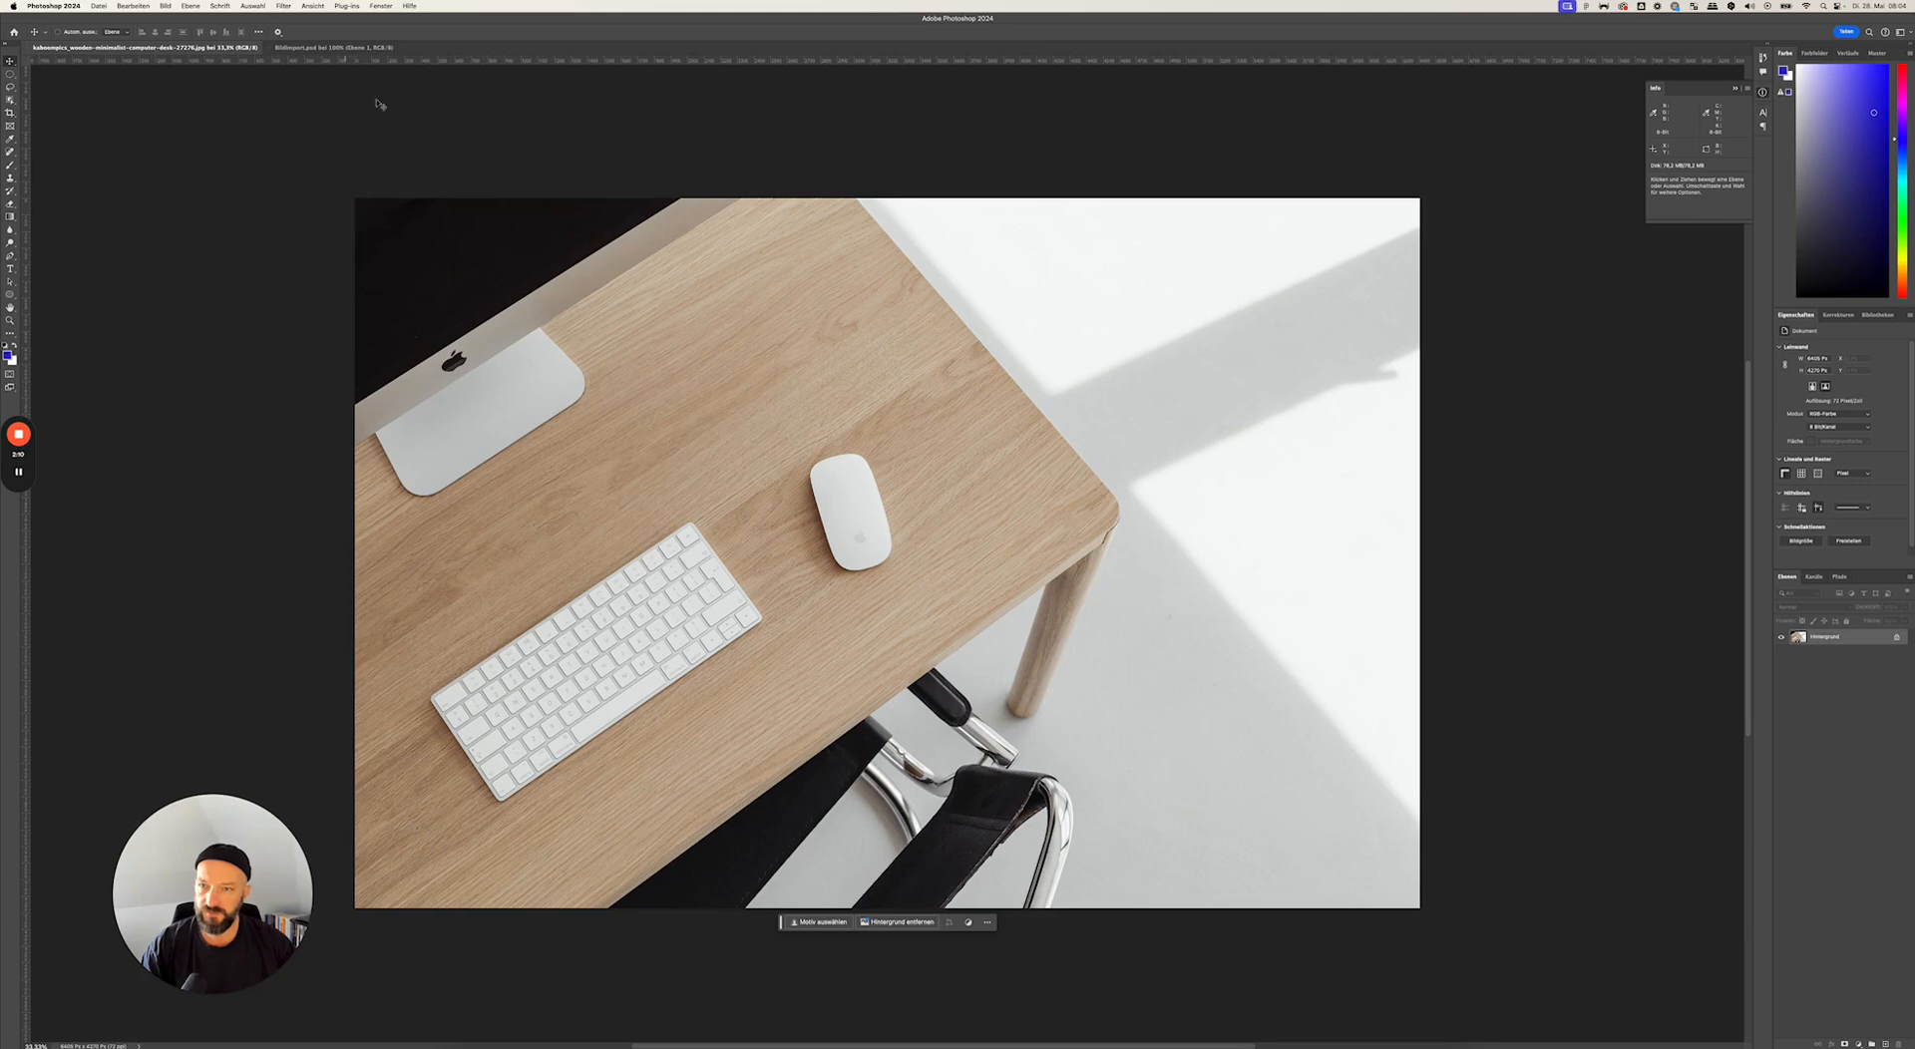
drag(644, 342, 784, 377)
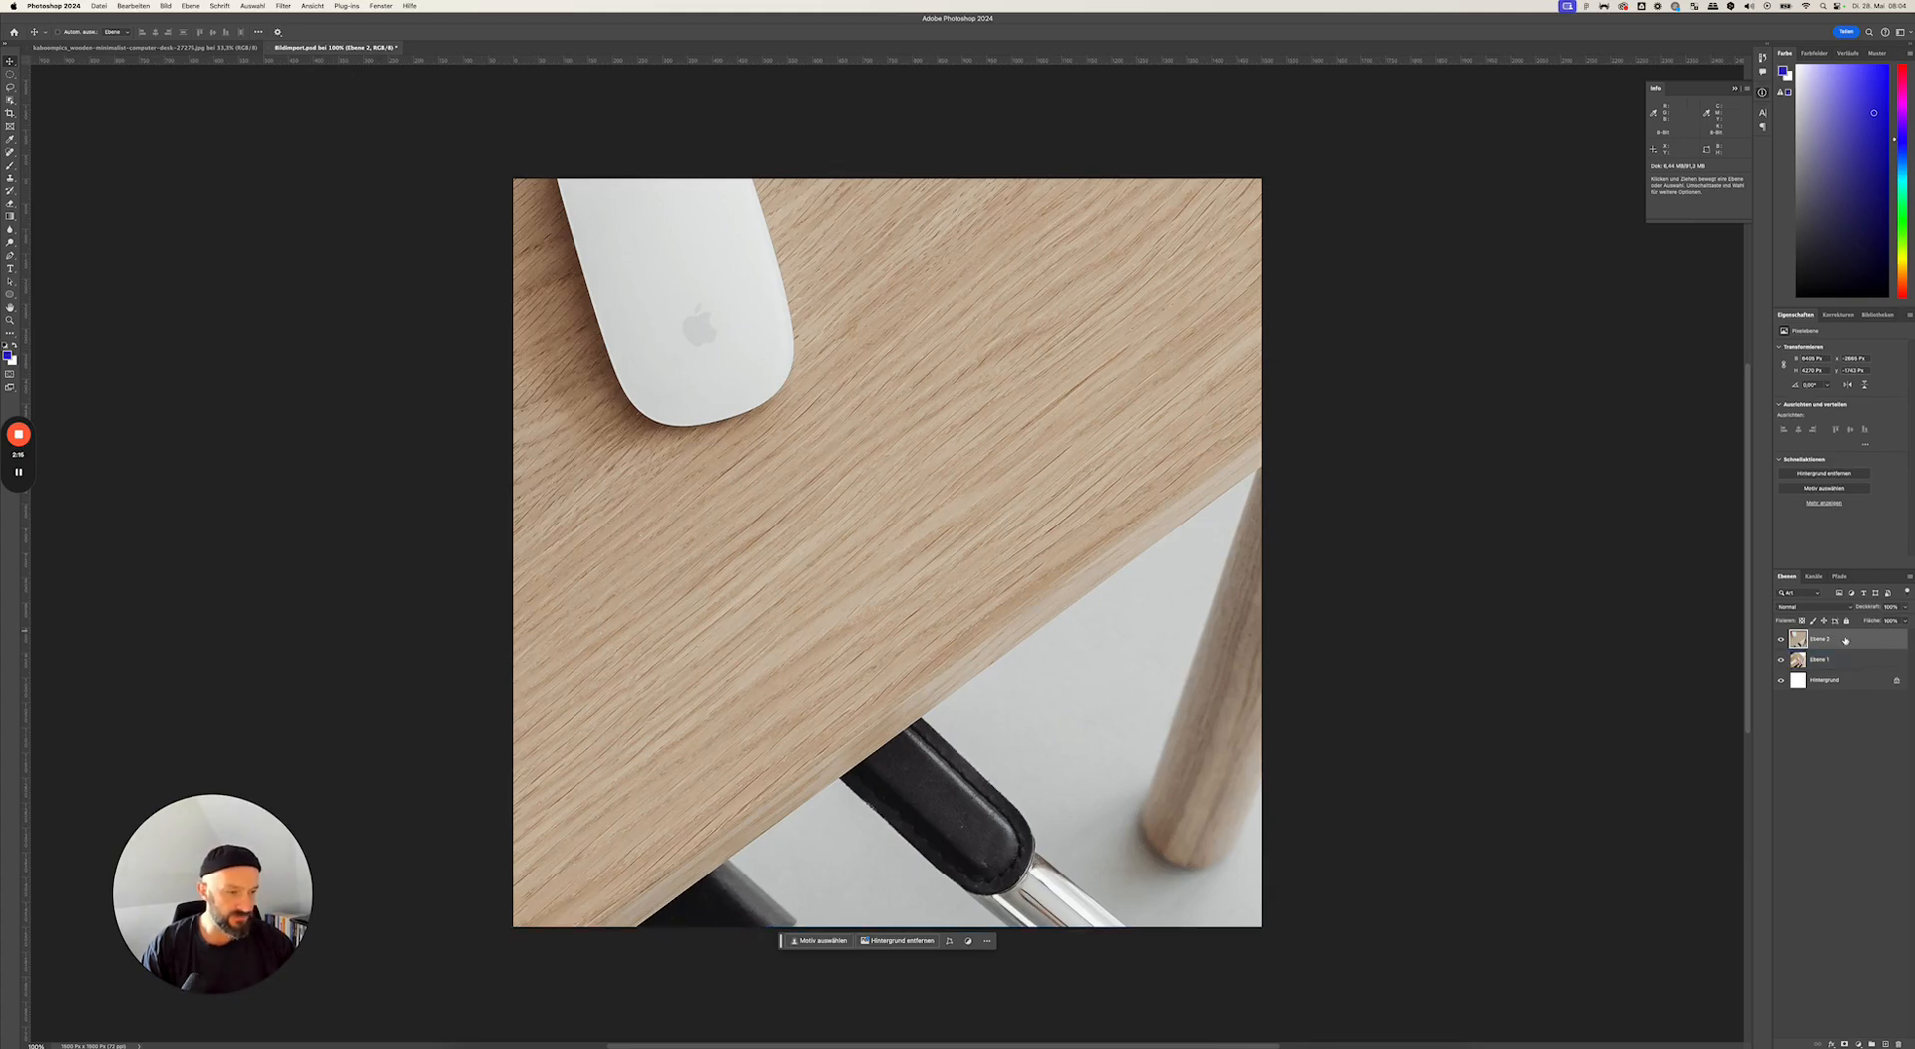
- Compare Ebene 2 with Ebene 1 by toggling their visibility, leaving Ebene 1 hidden and Ebene 2 shown and selected
click(1782, 641)
click(1805, 664)
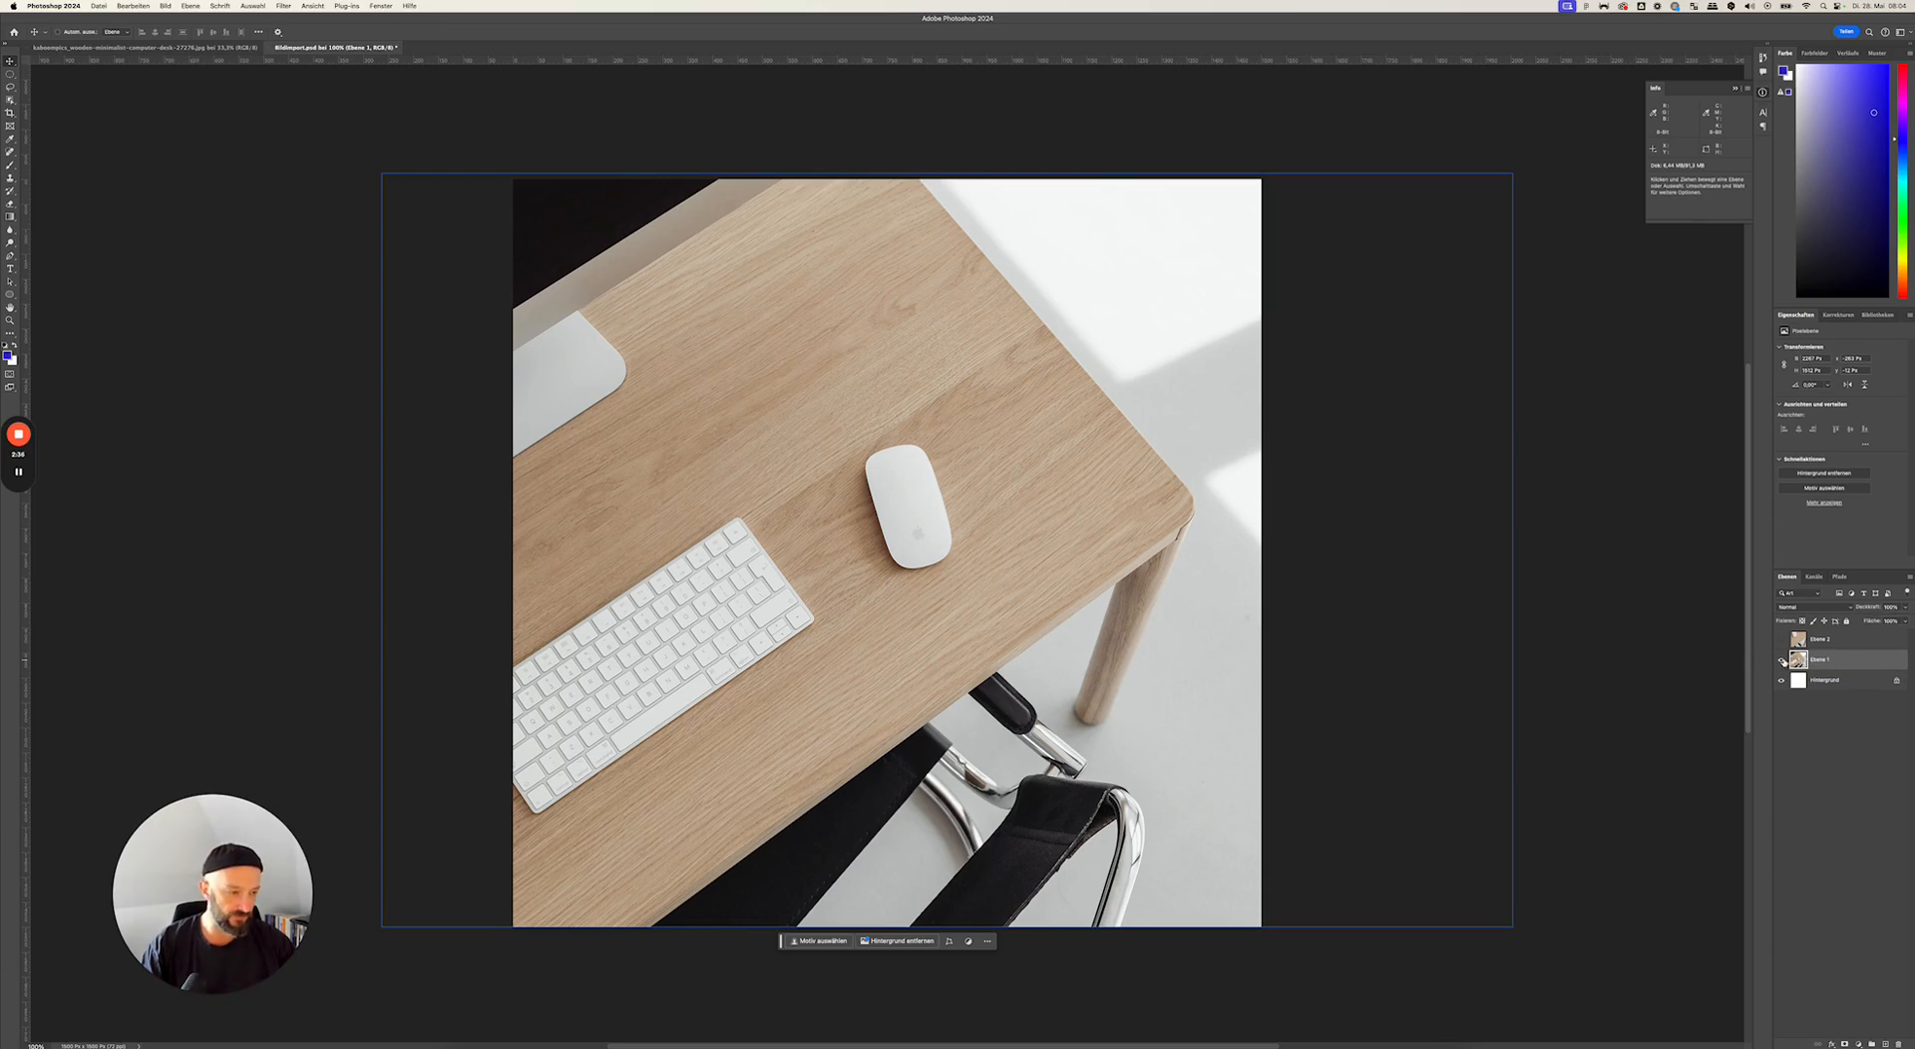
click(1782, 661)
click(1781, 639)
click(1826, 640)
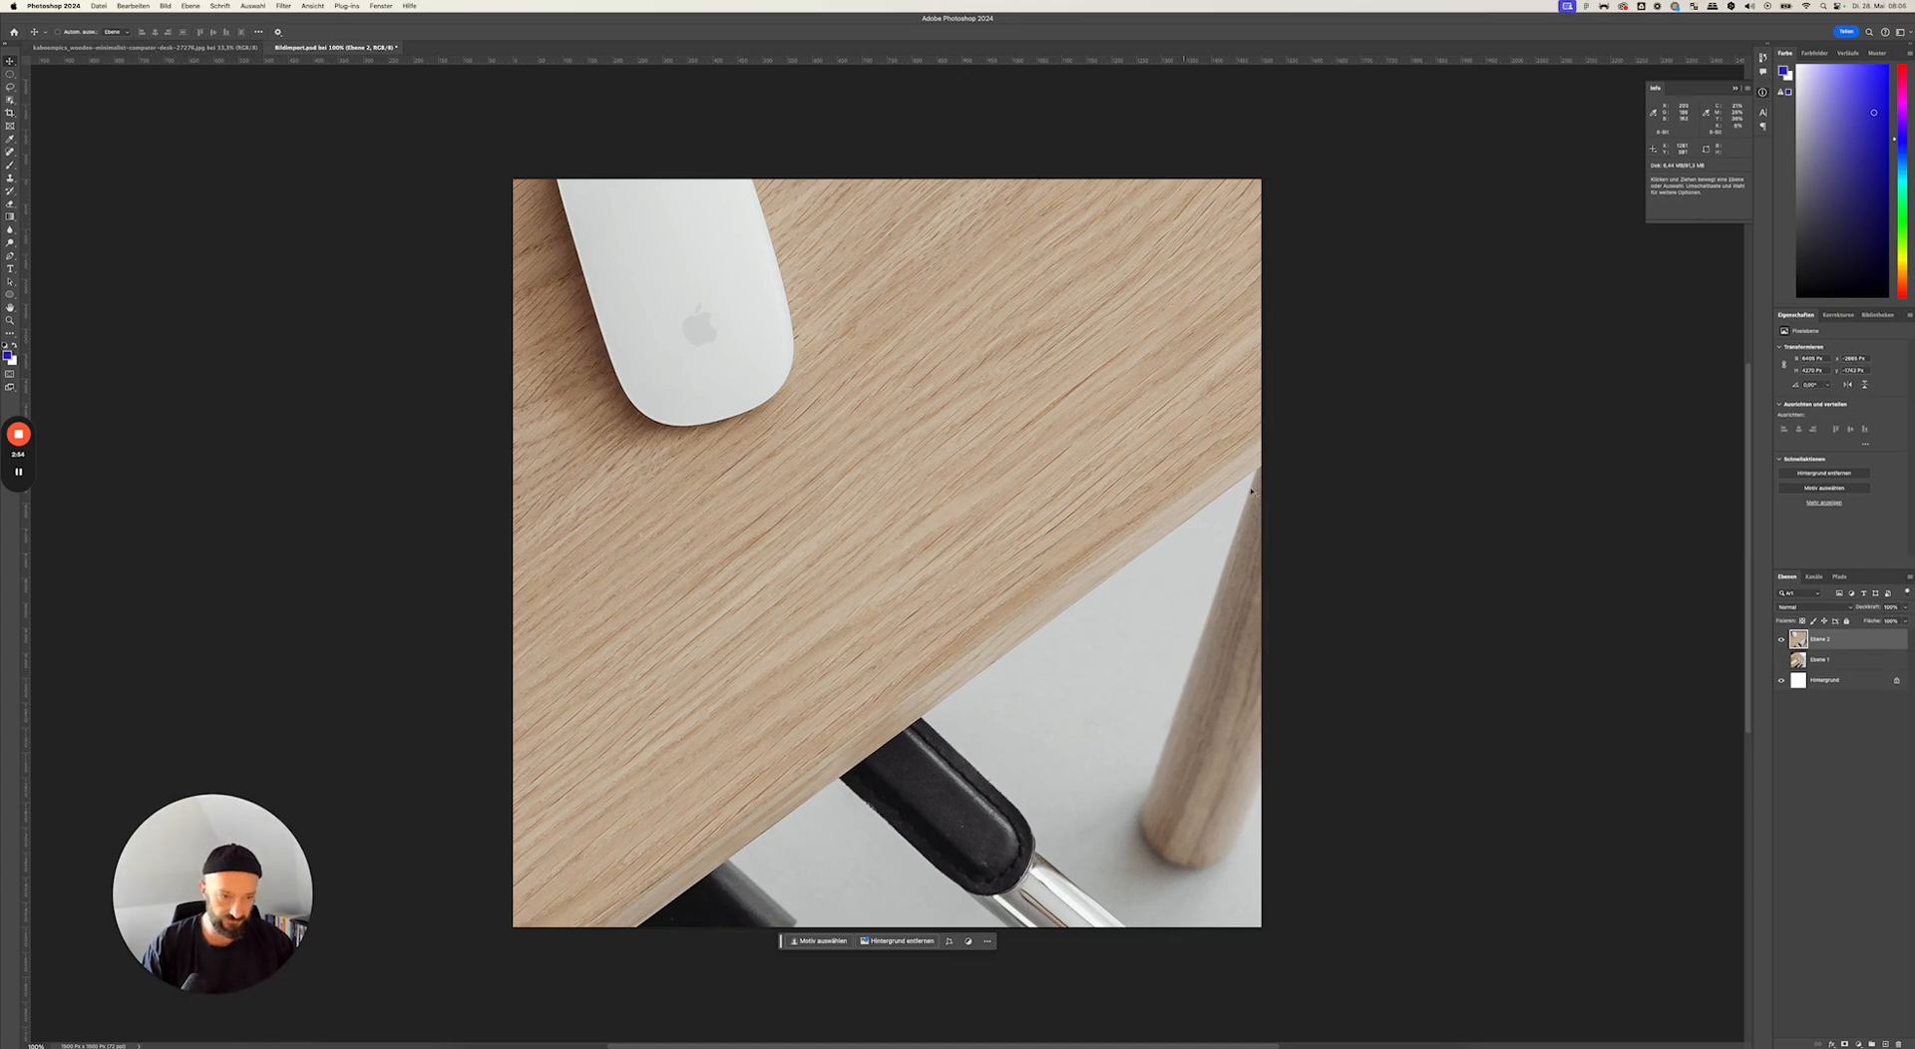
- Convert Ebene 2 to a smart object and delete the hidden layer Ebene 1
right_click(1847, 643)
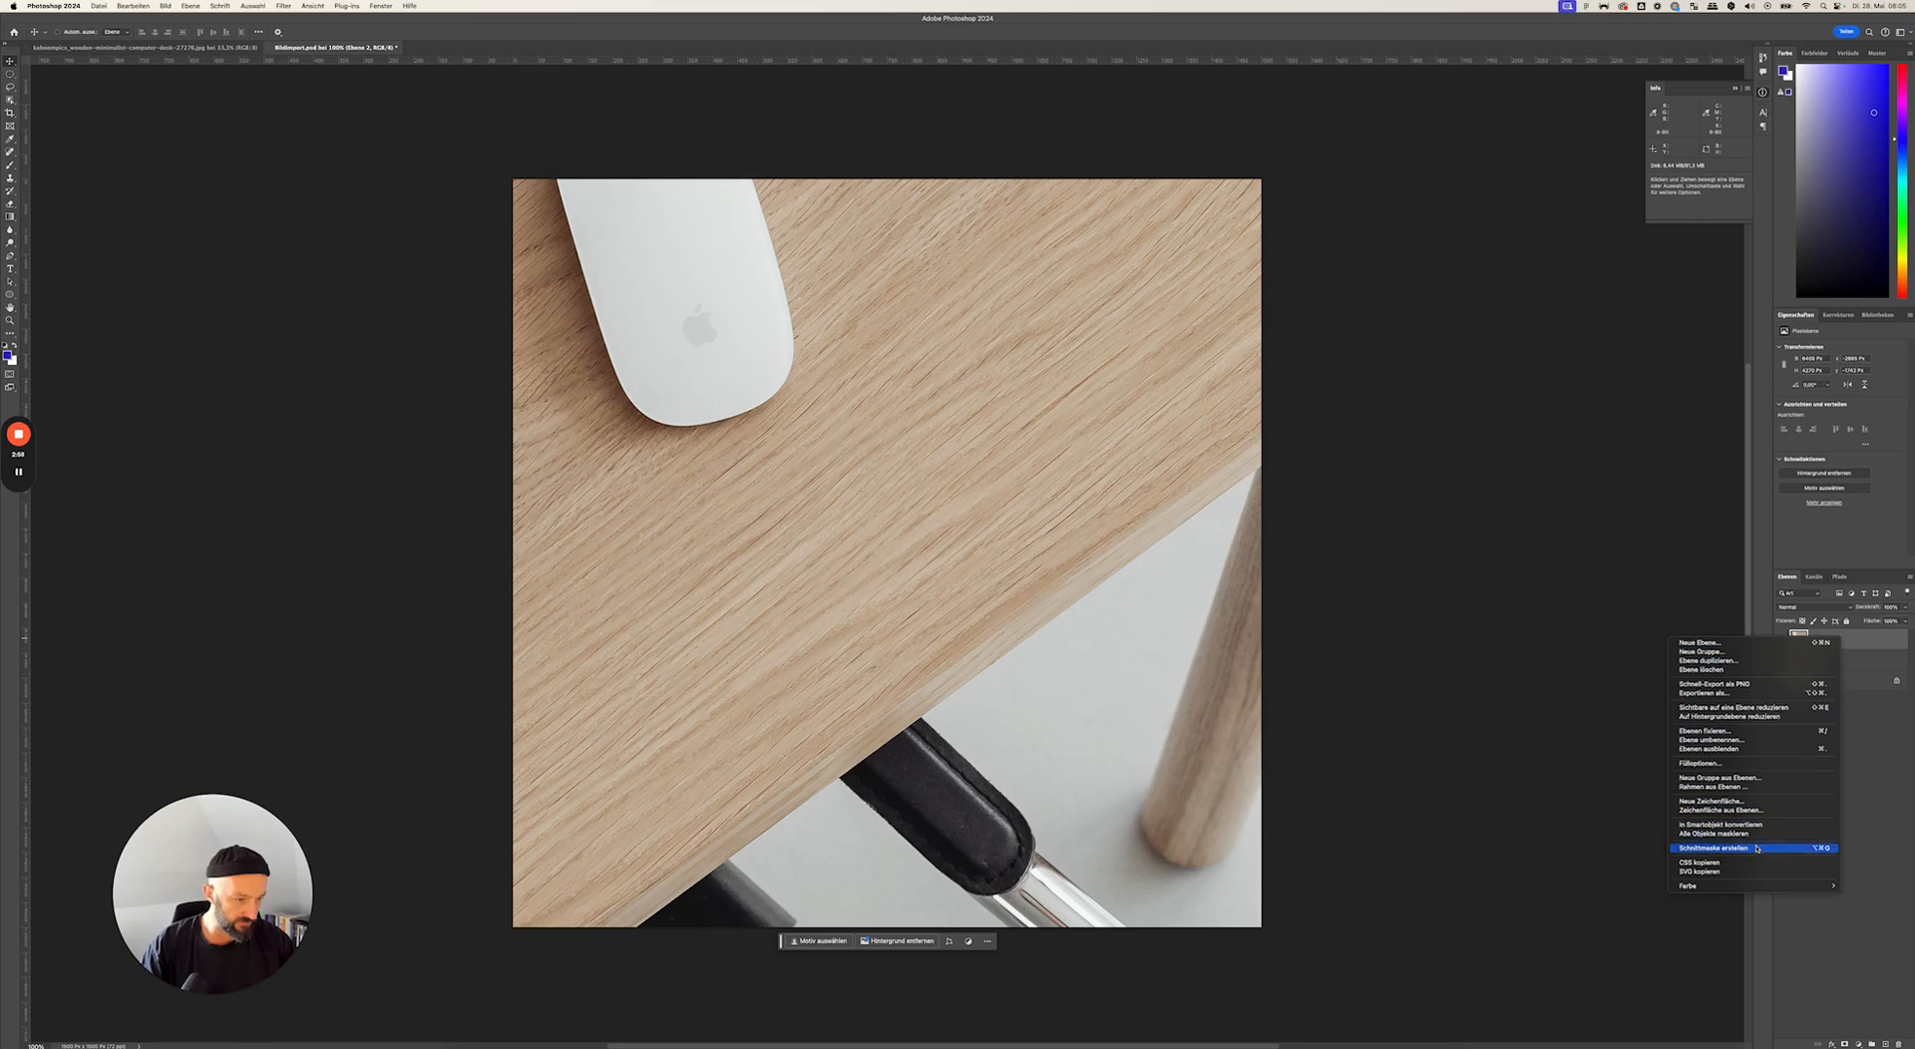
click(1731, 826)
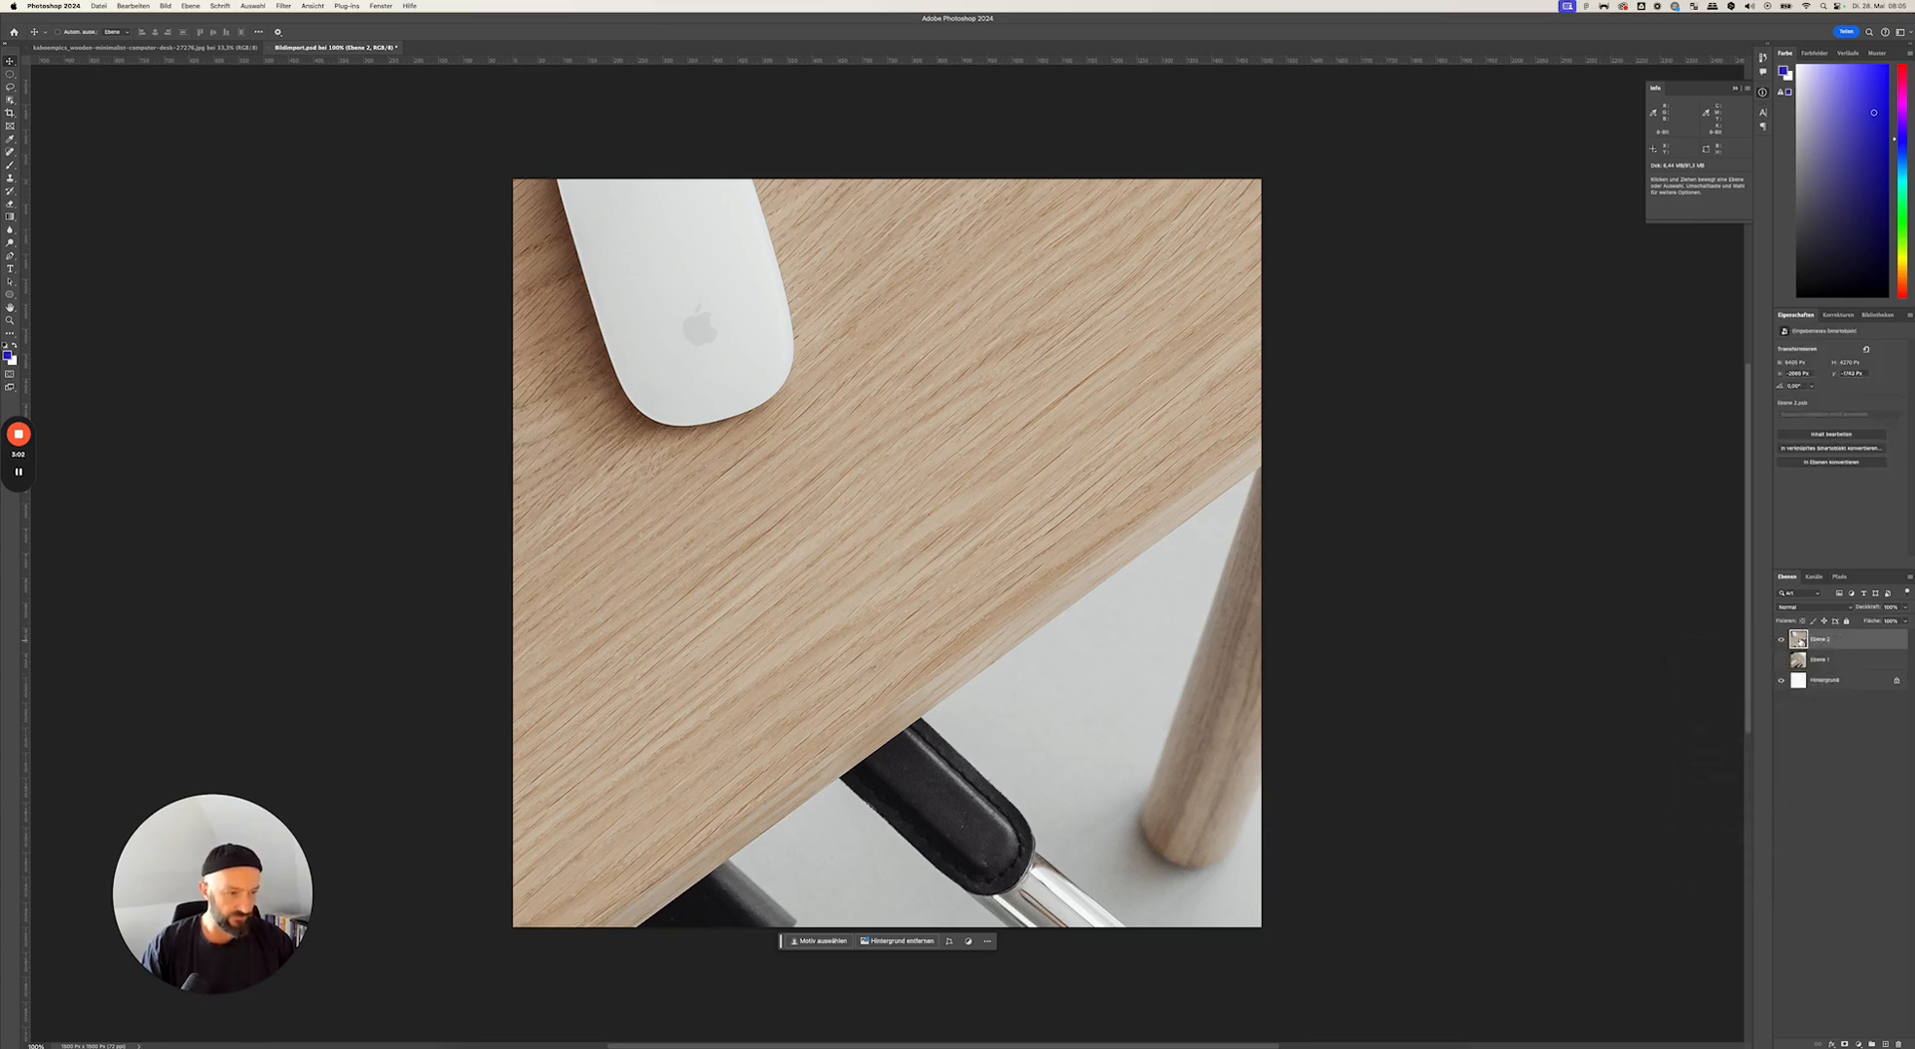
drag(1834, 663, 1898, 1045)
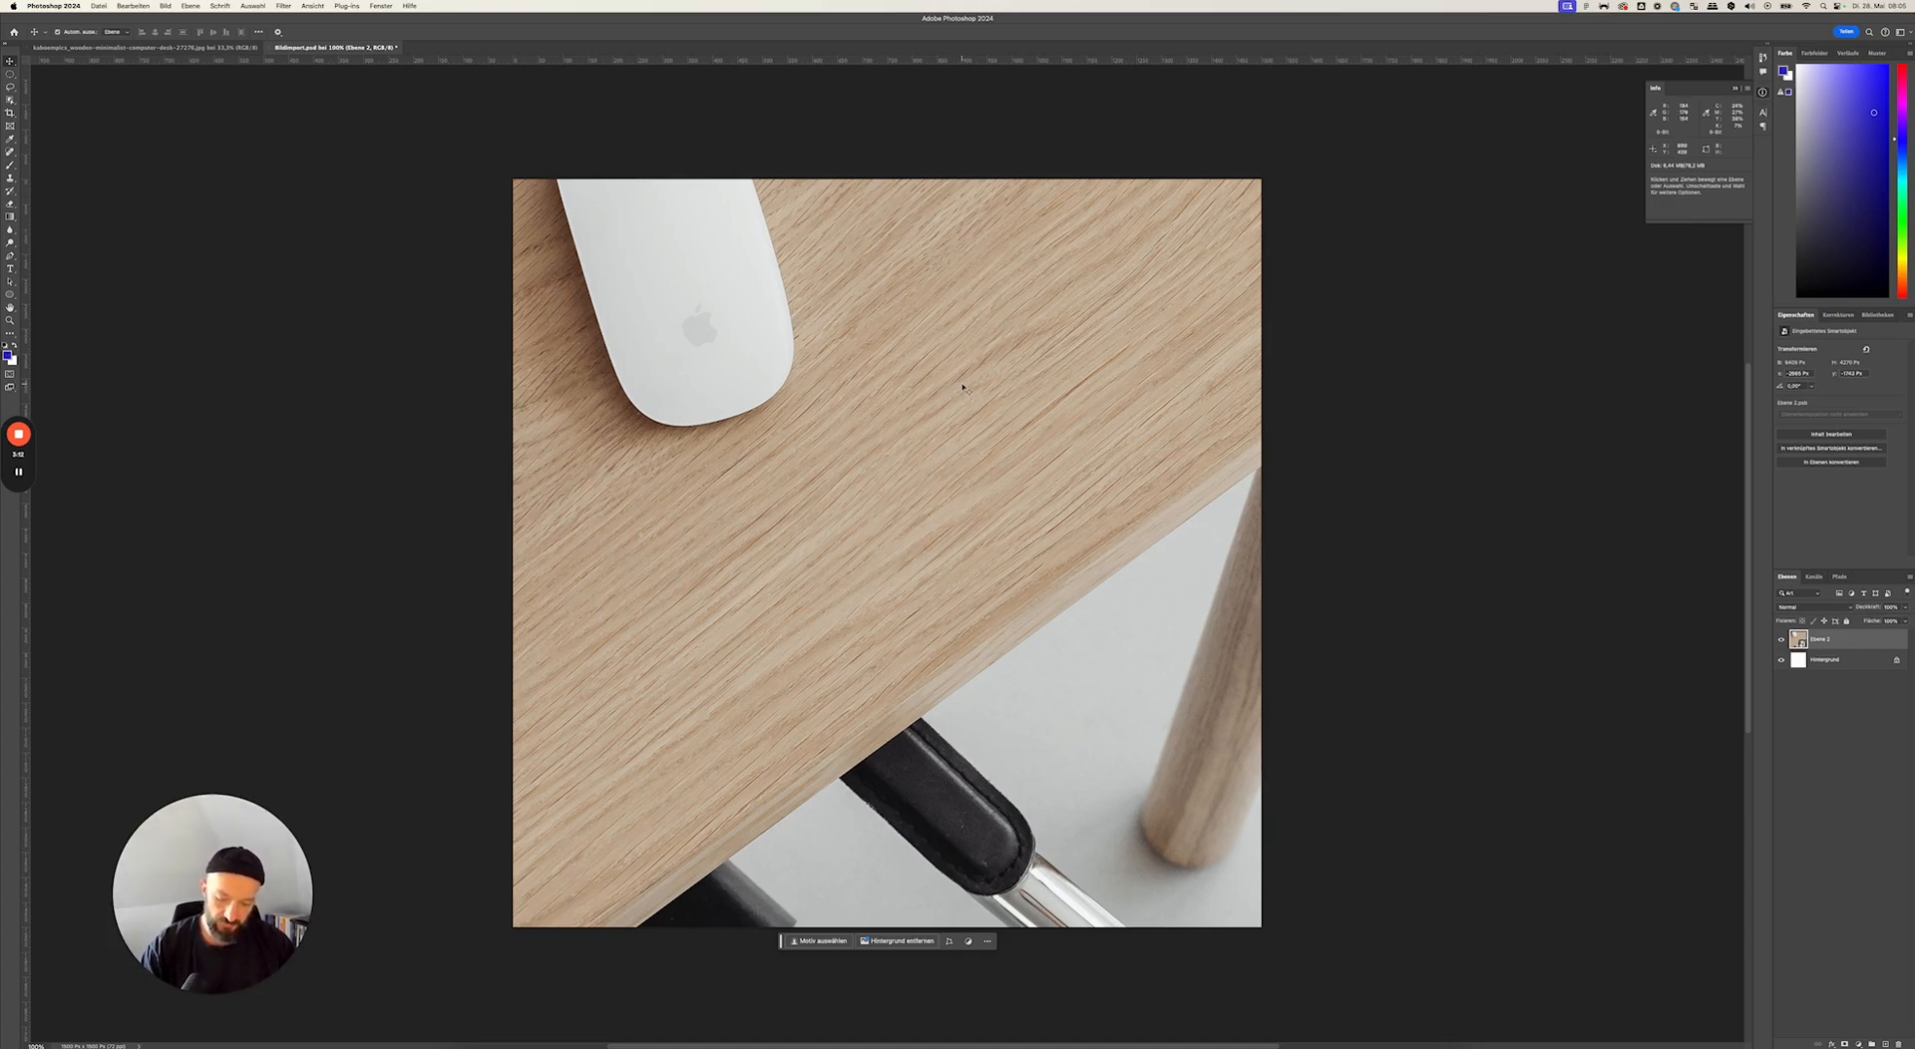
- Scale the Ebene 2 smart object down to about 2300 px wide and position it so the desk photo covers the square canvas
key(super+t)
key(super+0)
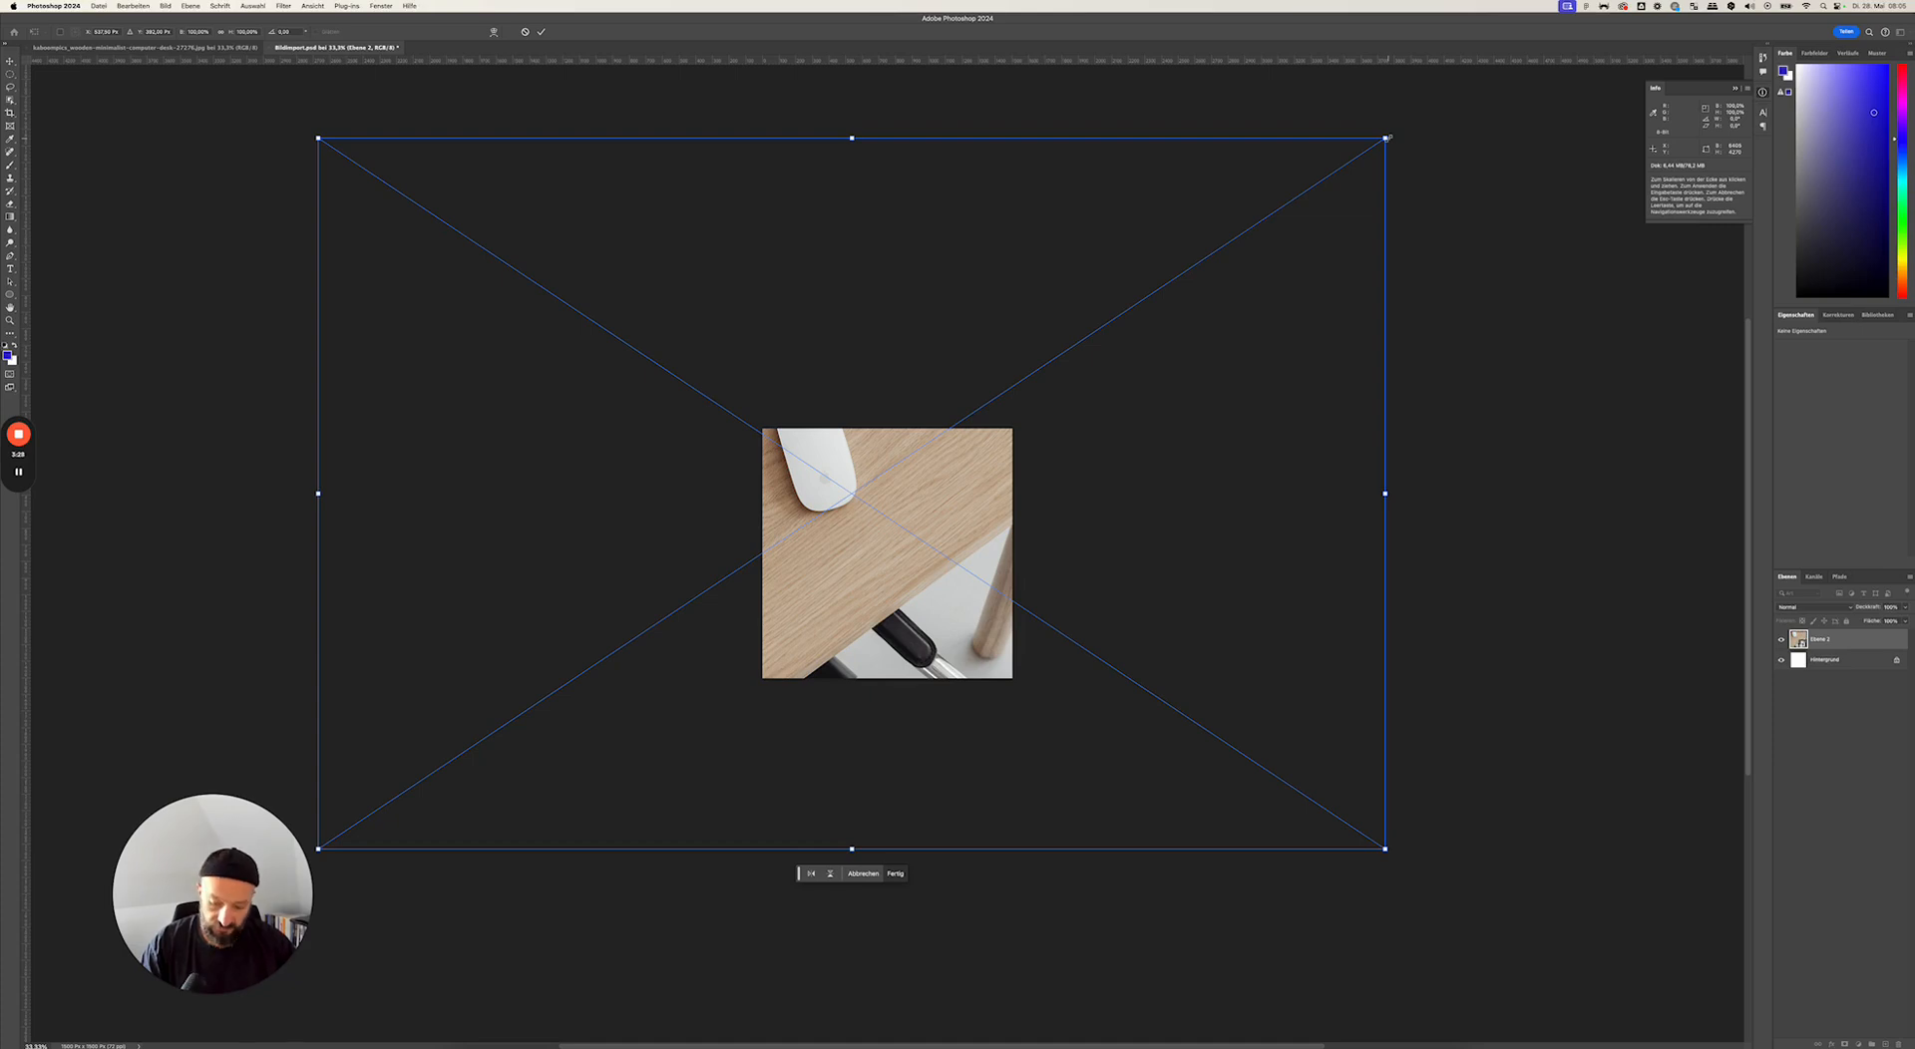
drag(1387, 138, 1025, 403)
drag(941, 454, 970, 527)
drag(1044, 457, 1100, 445)
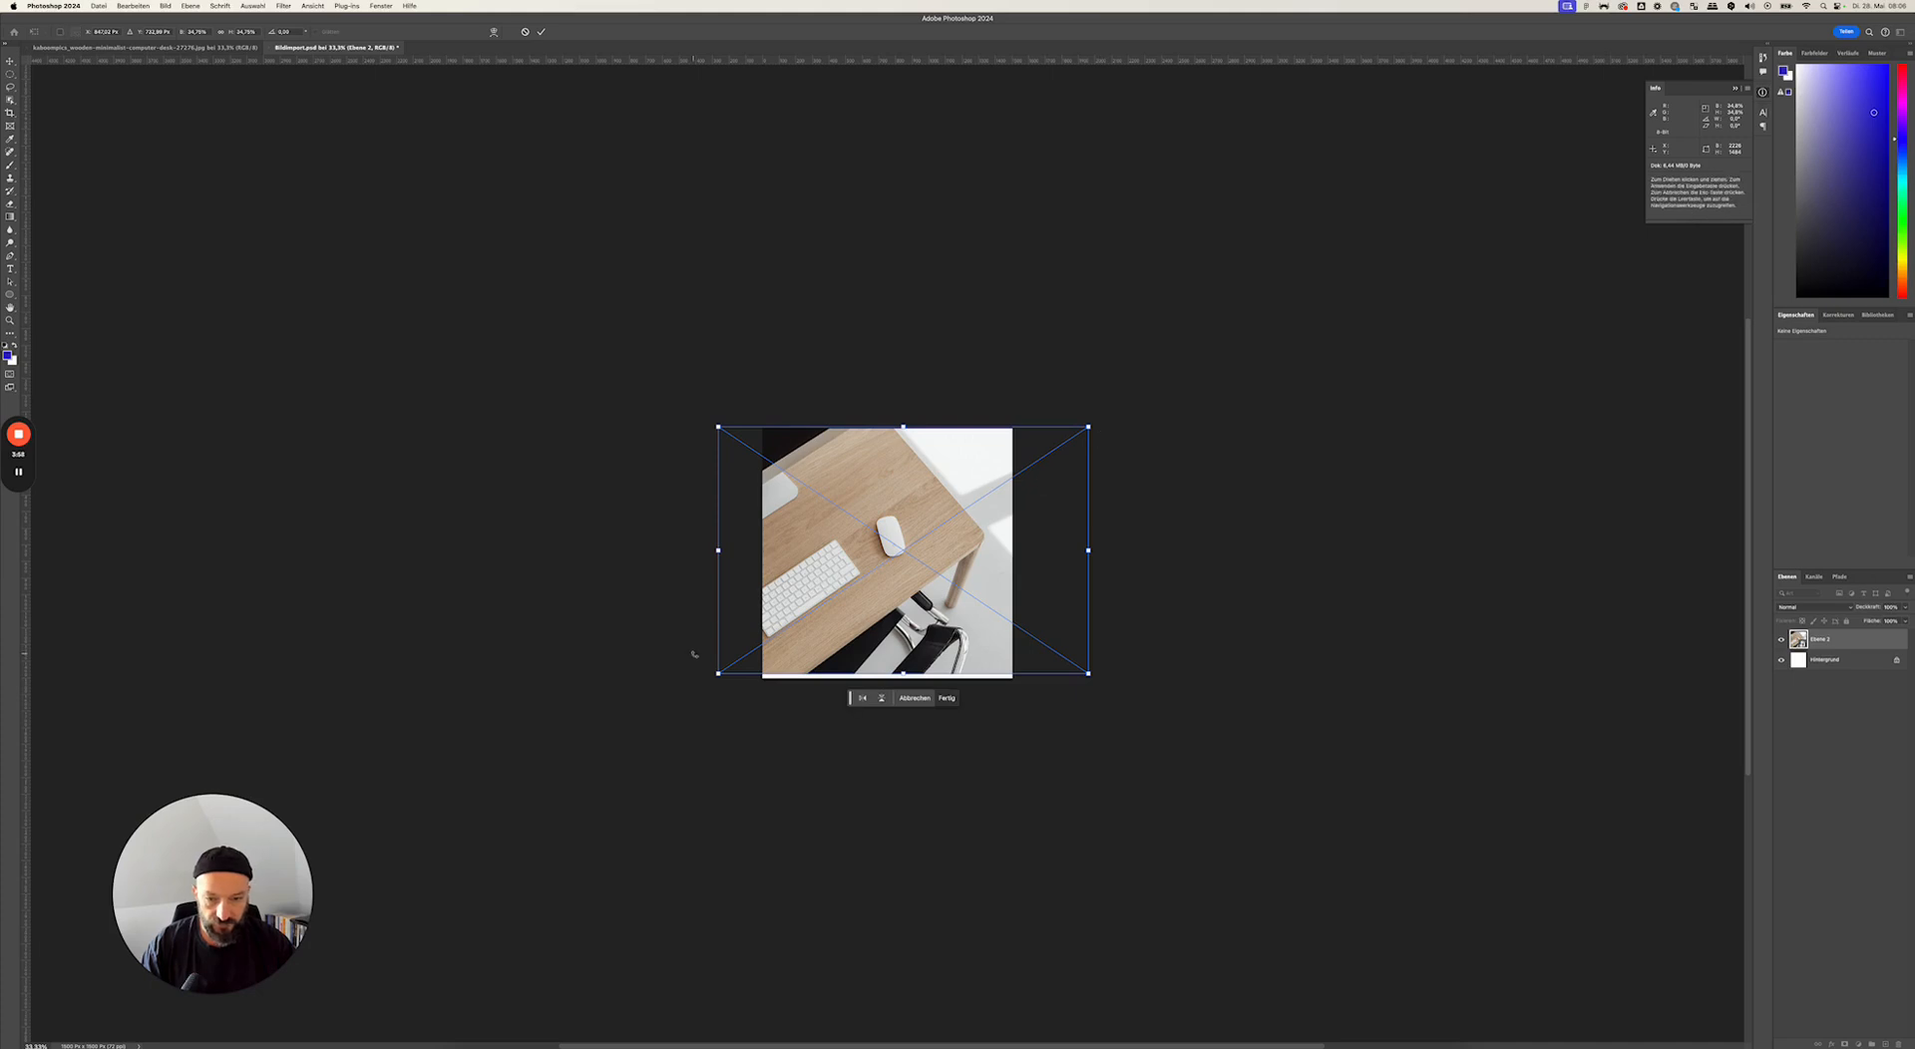
drag(719, 676, 711, 690)
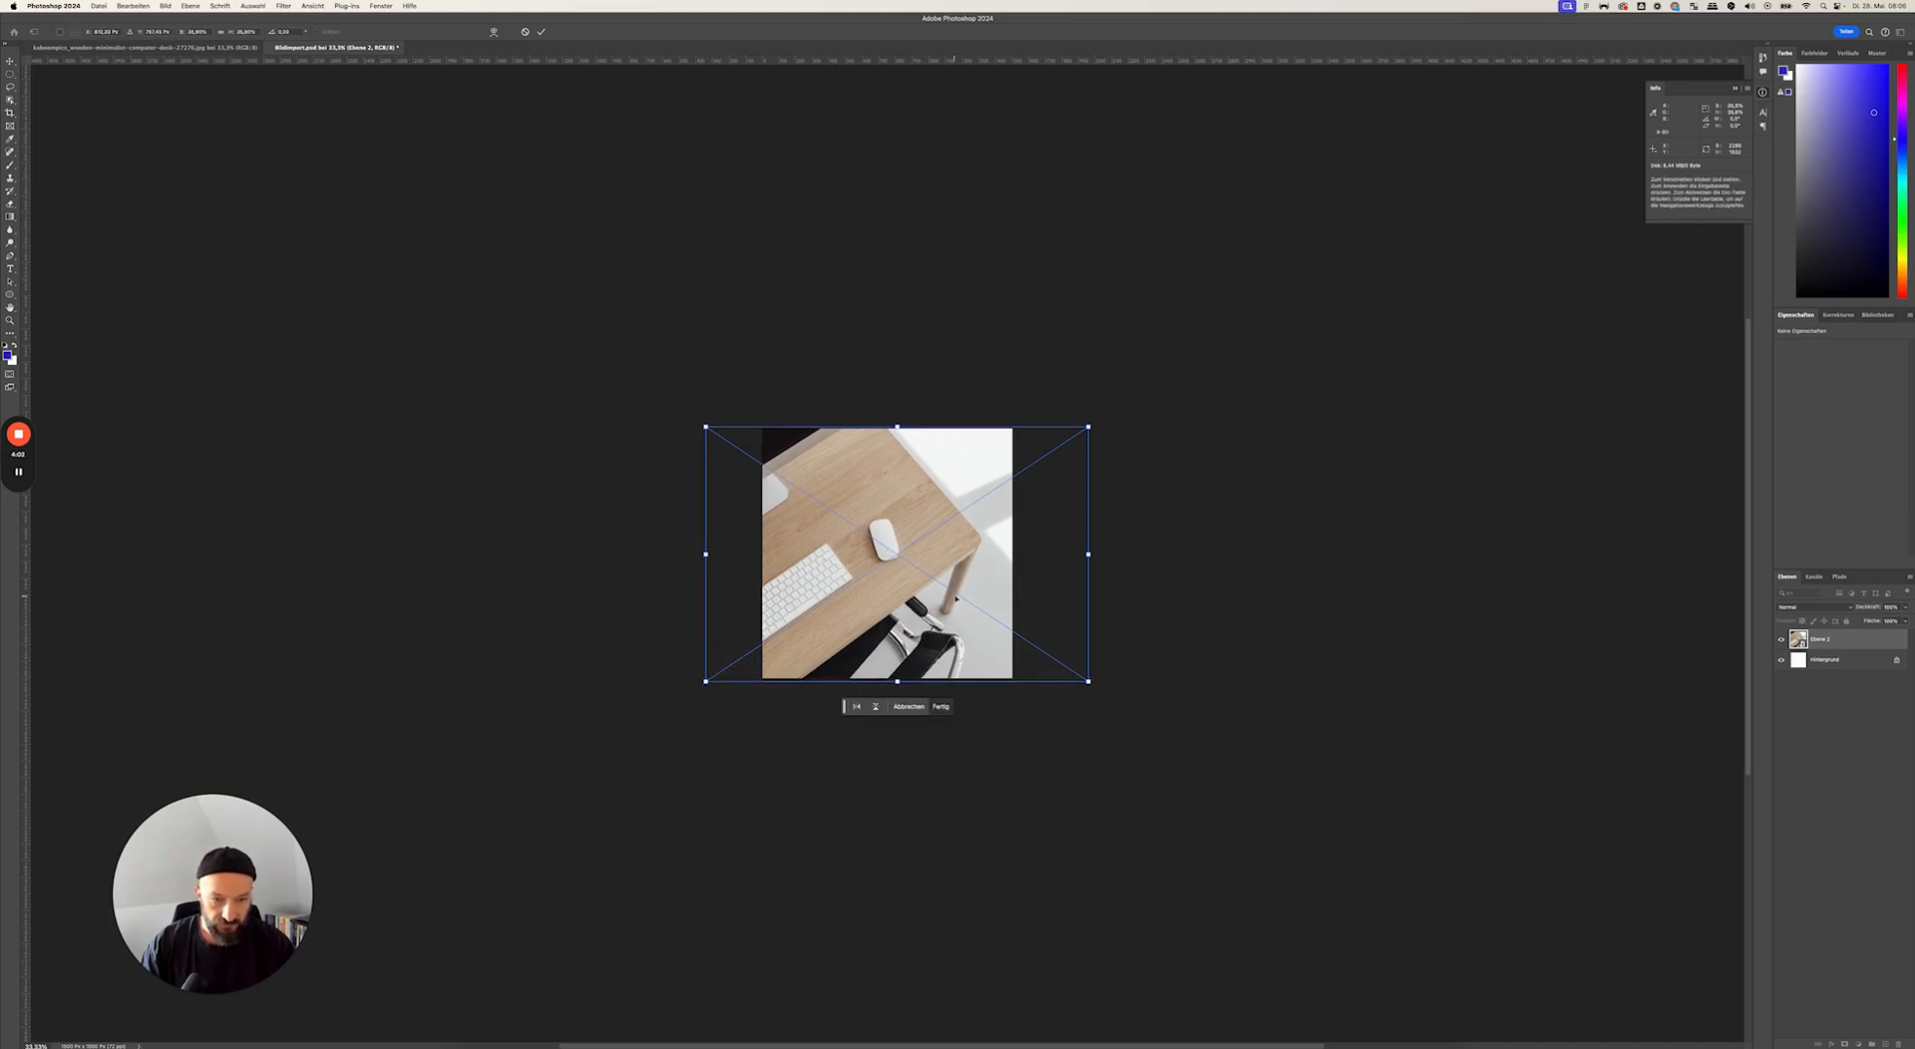
drag(983, 586, 994, 584)
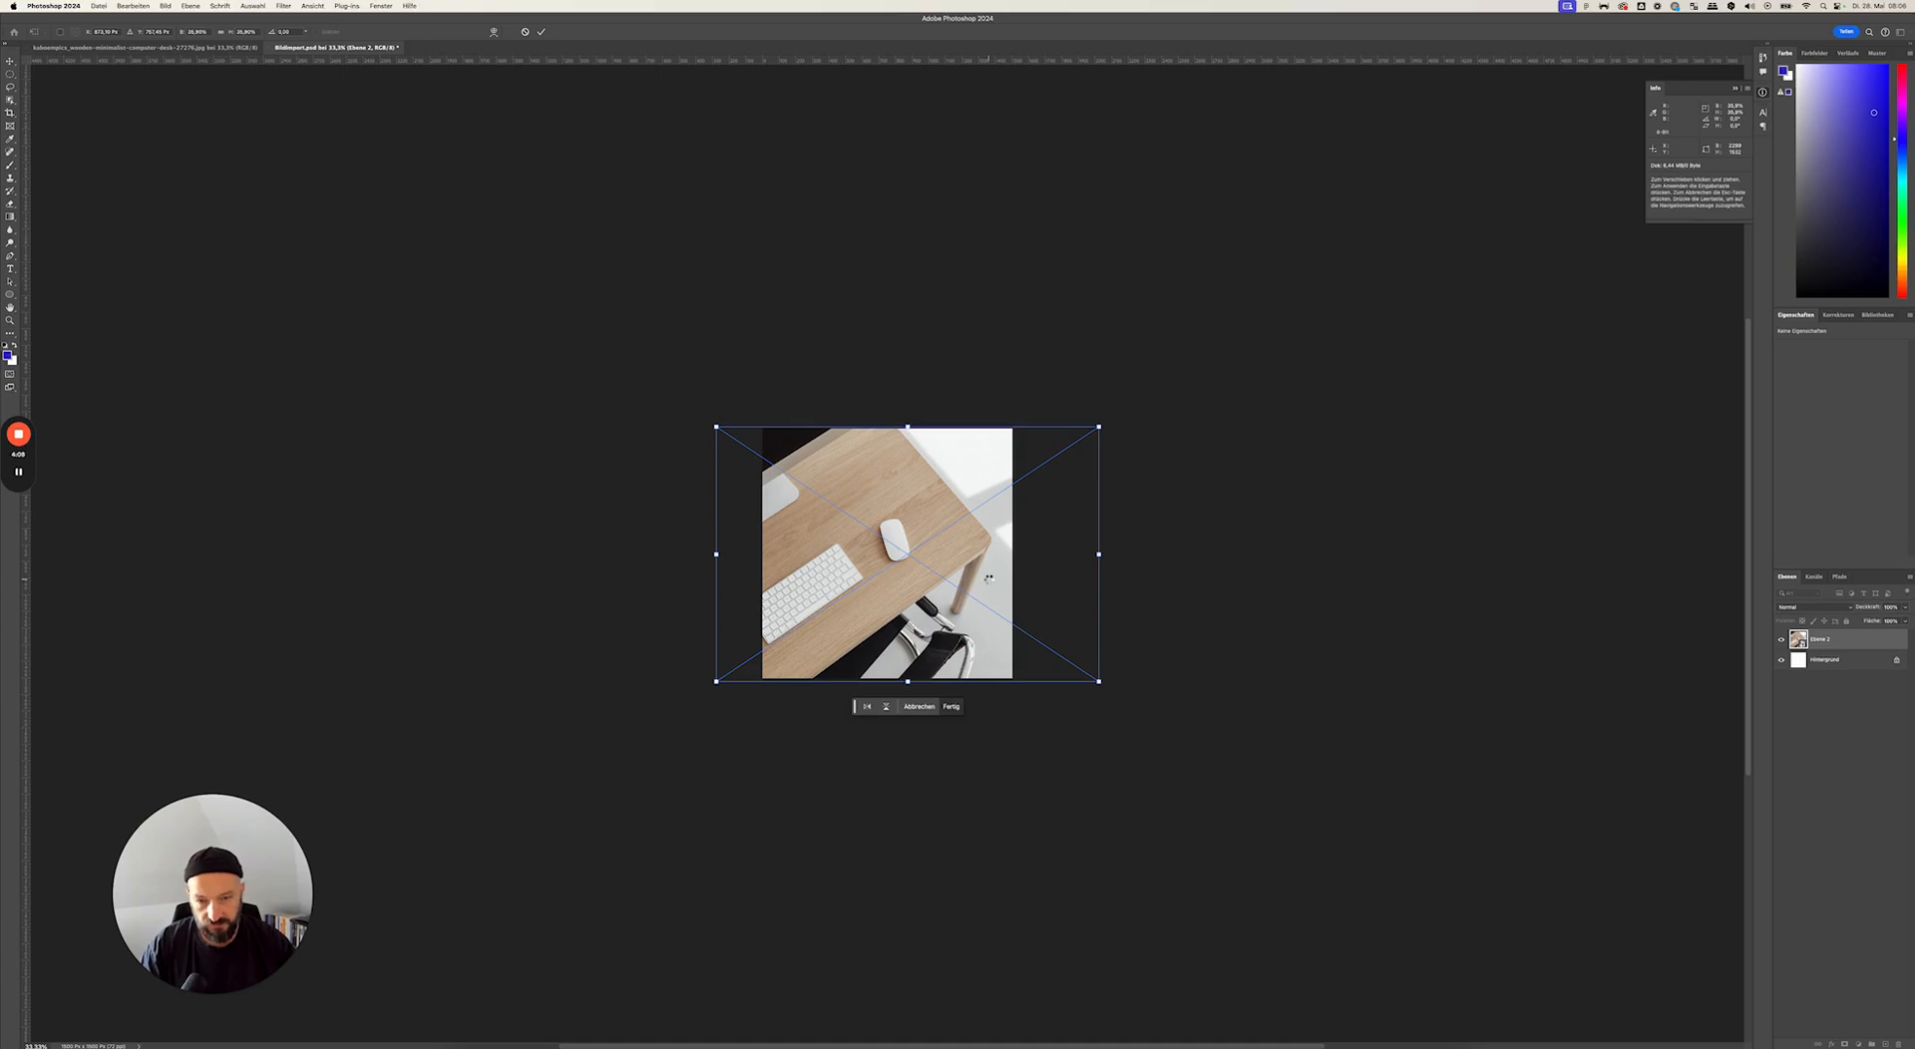
key(Return)
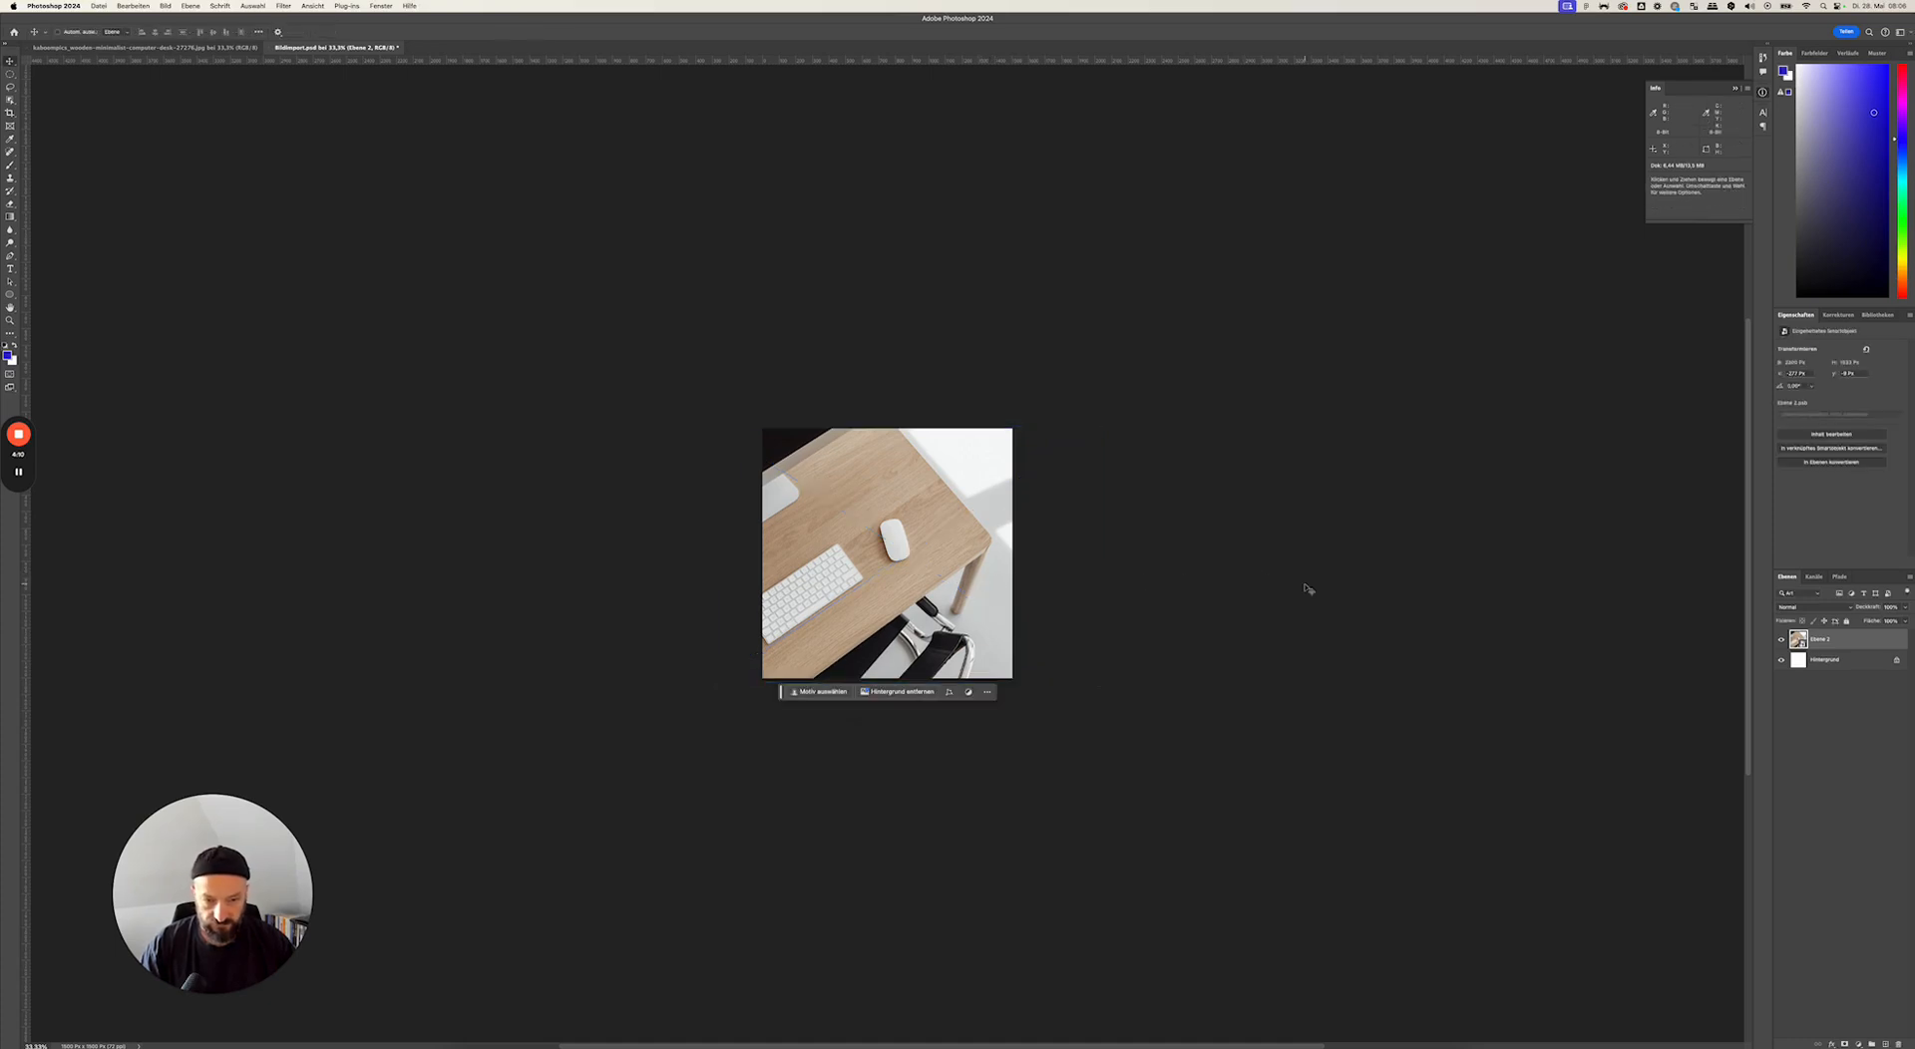
- Transform Ebene 2 again, shrinking and re-enlarging the desk photo until it covers the whole canvas
drag(979, 605, 980, 603)
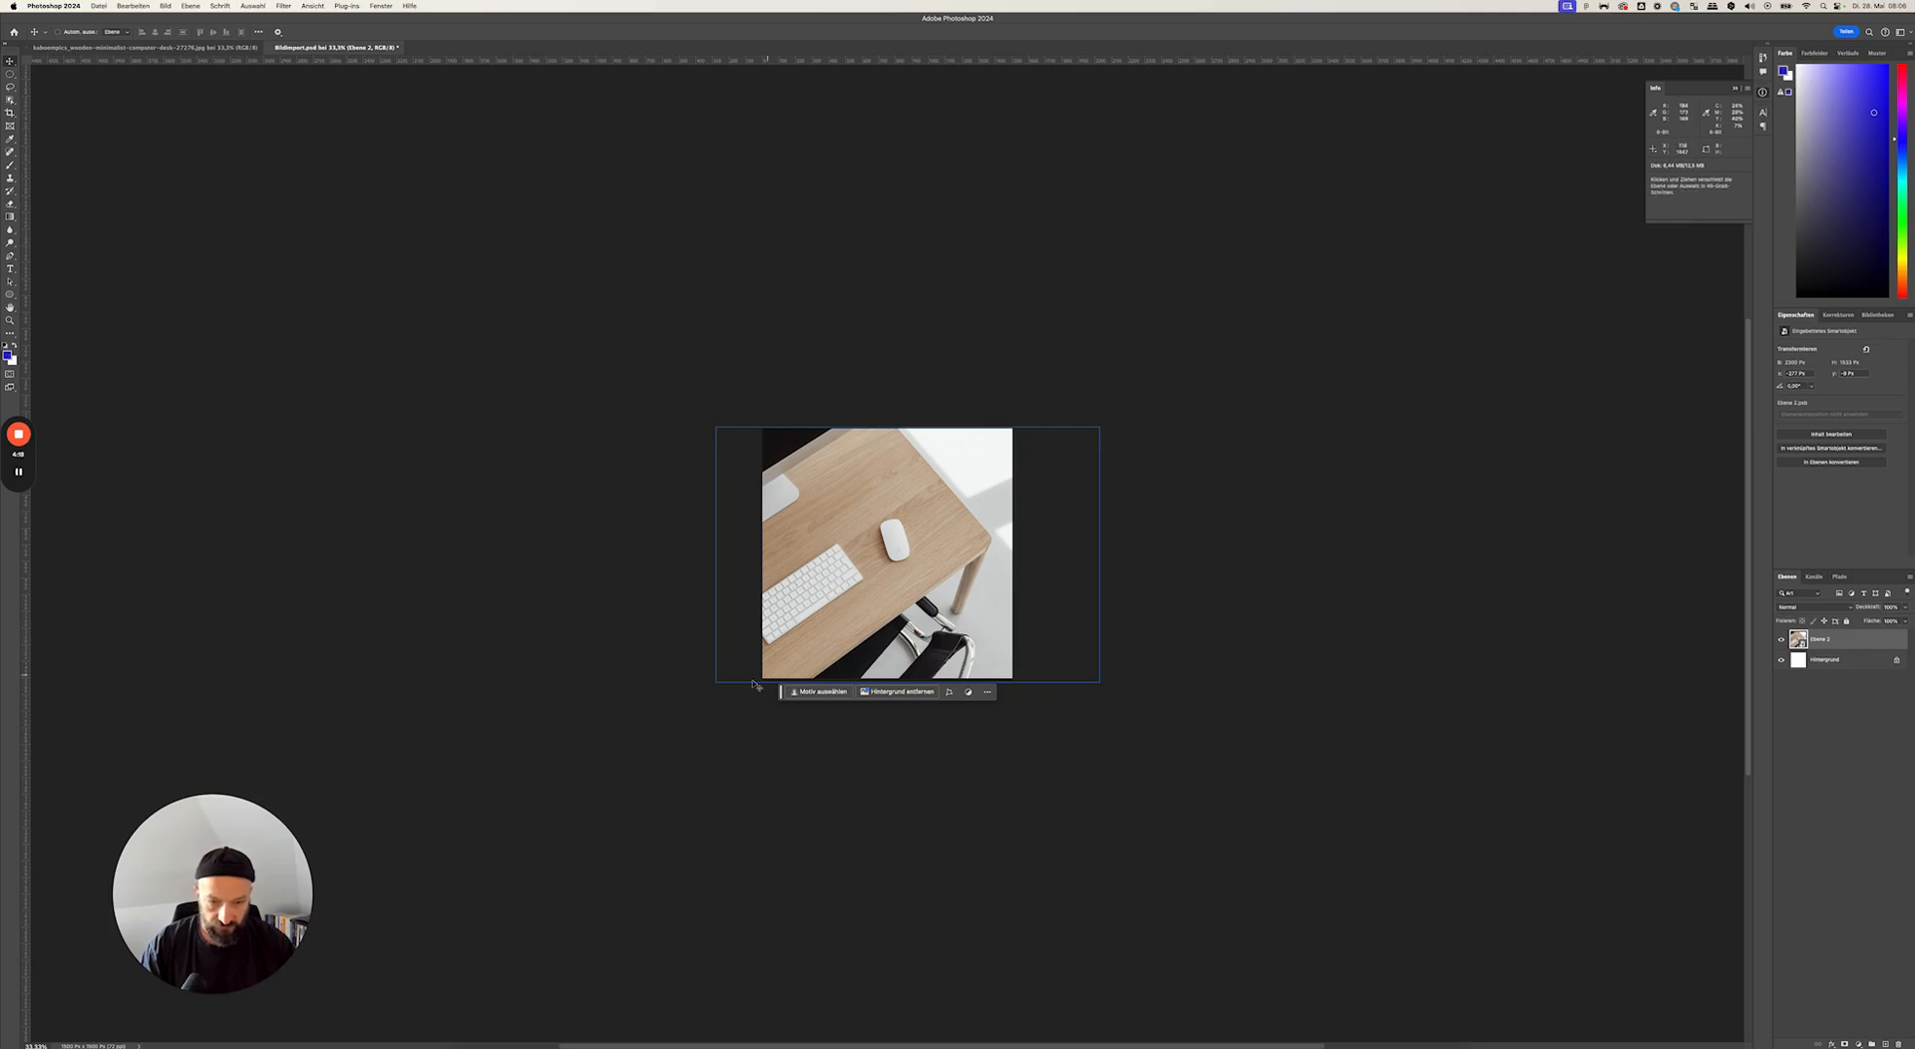
key(super+t)
drag(710, 685, 732, 683)
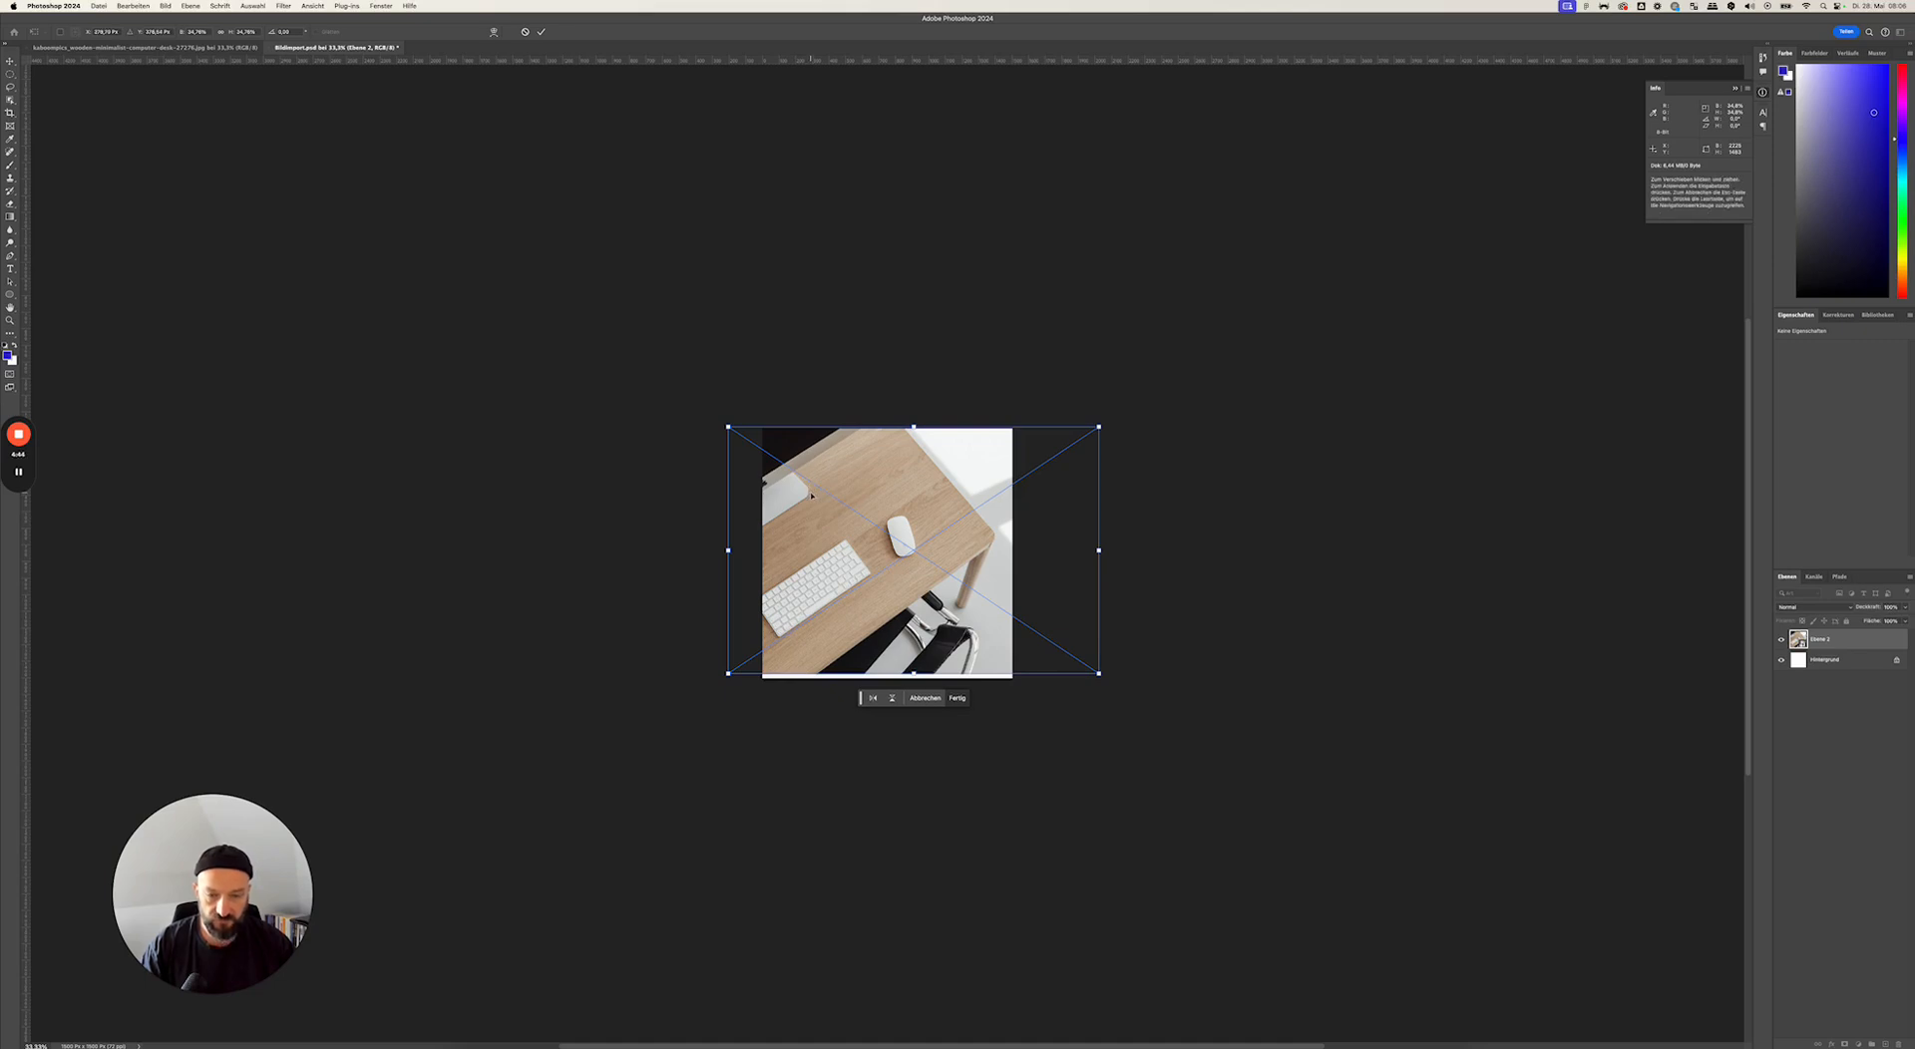
drag(729, 674, 630, 640)
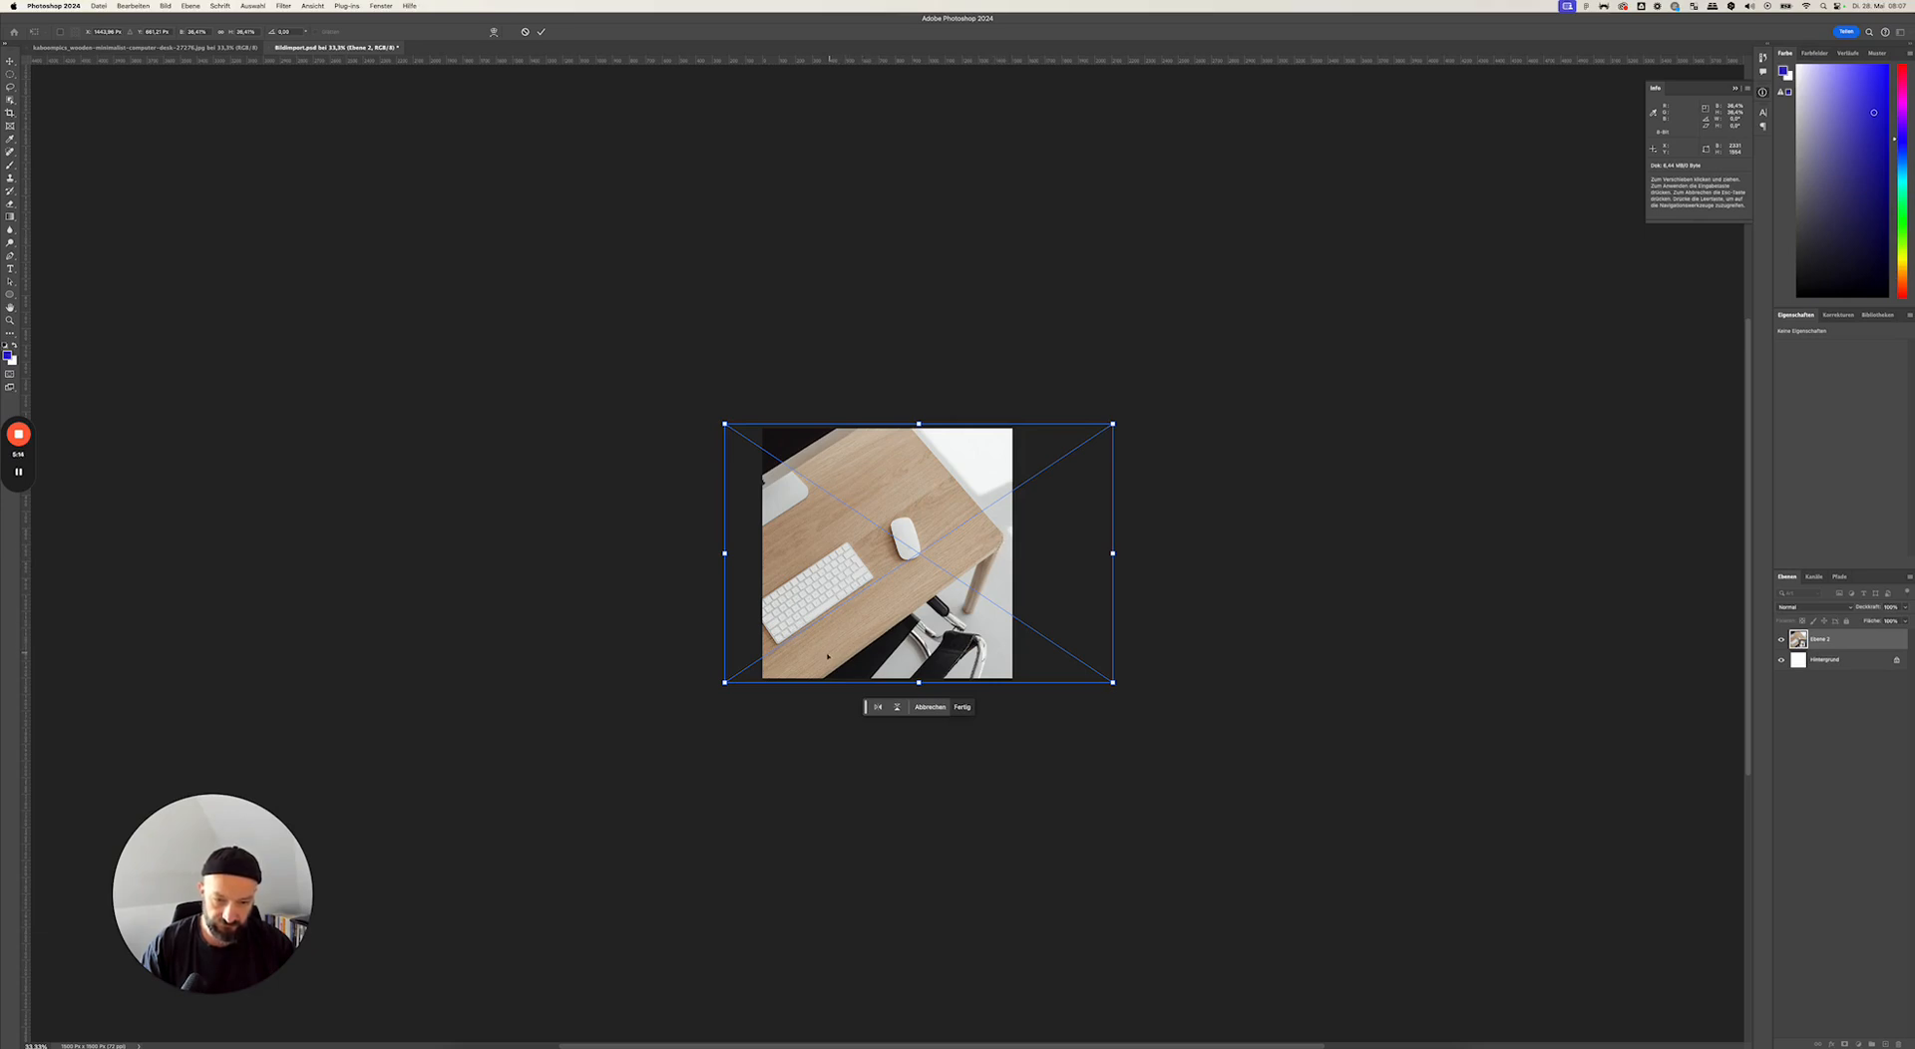
drag(725, 682, 731, 555)
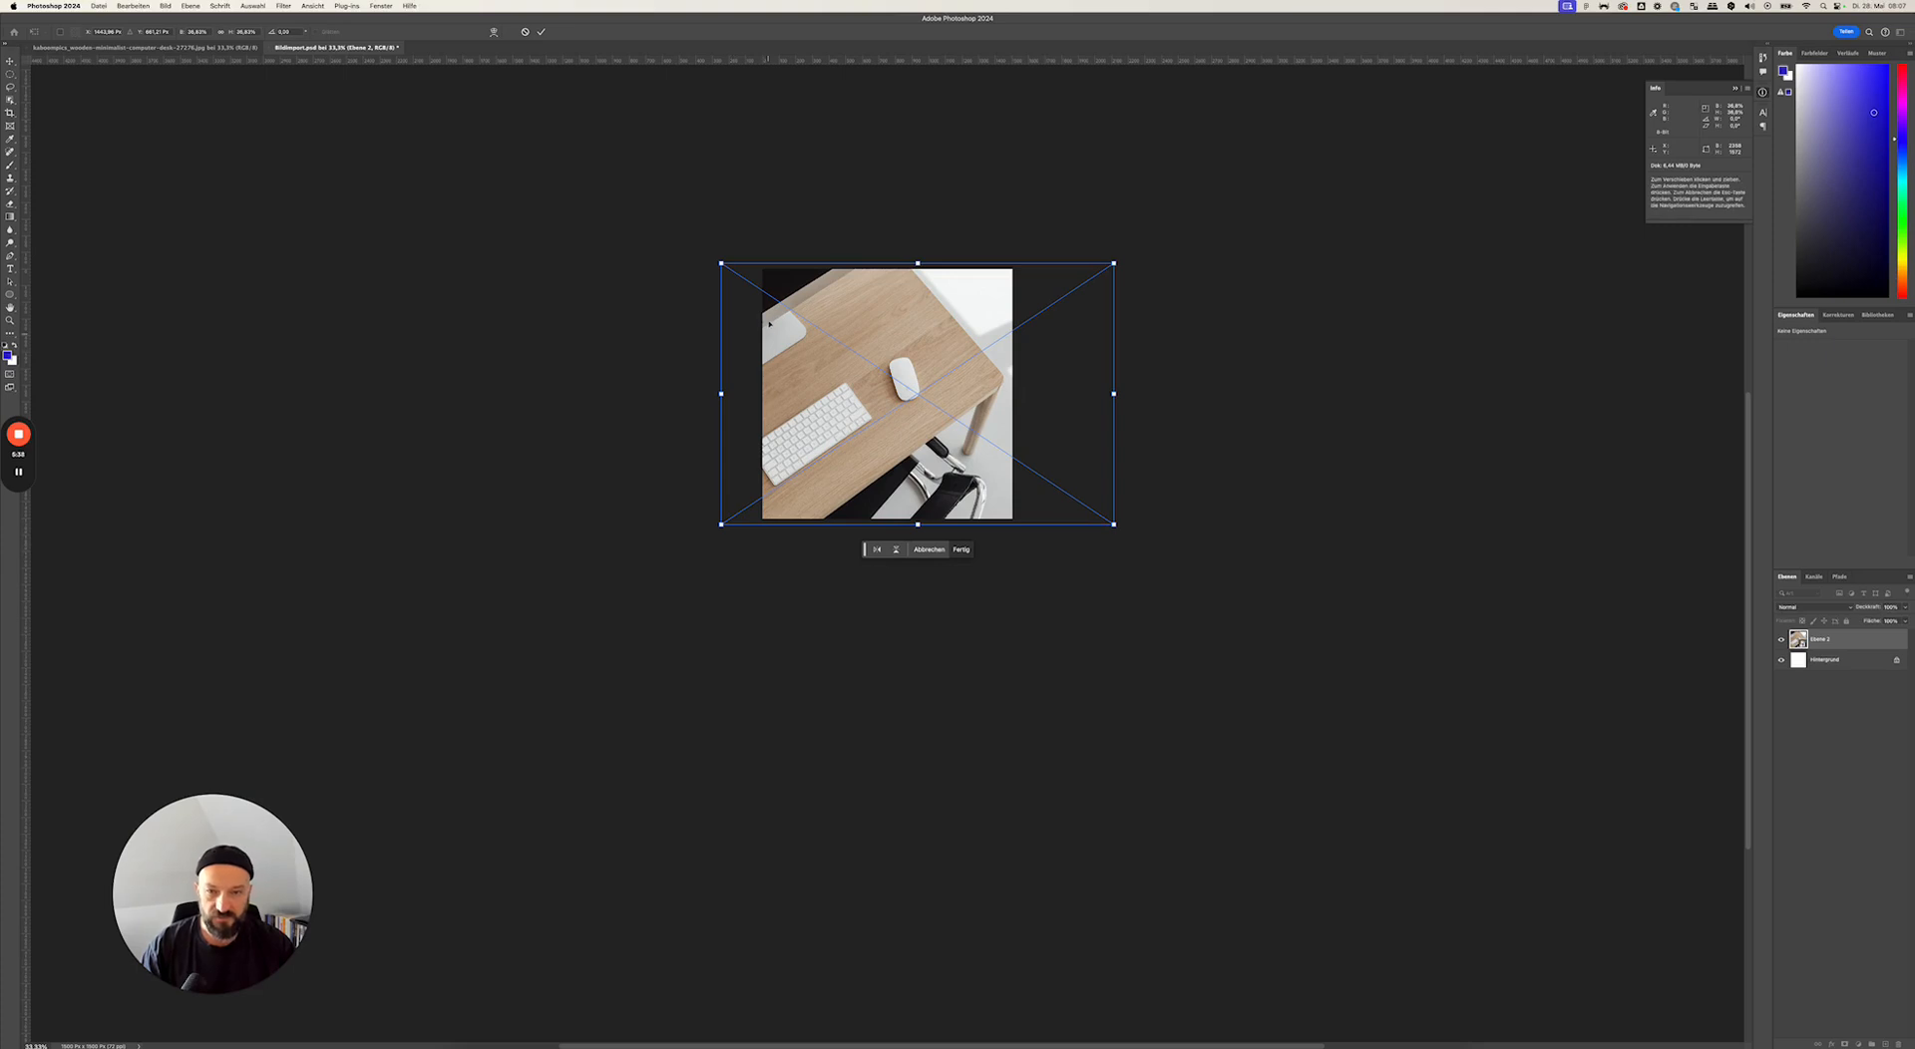
- Fine-tune Ebene 2 to about 2380 px wide and shift it left so the desk corner sits further inside the canvas
key(super+plus)
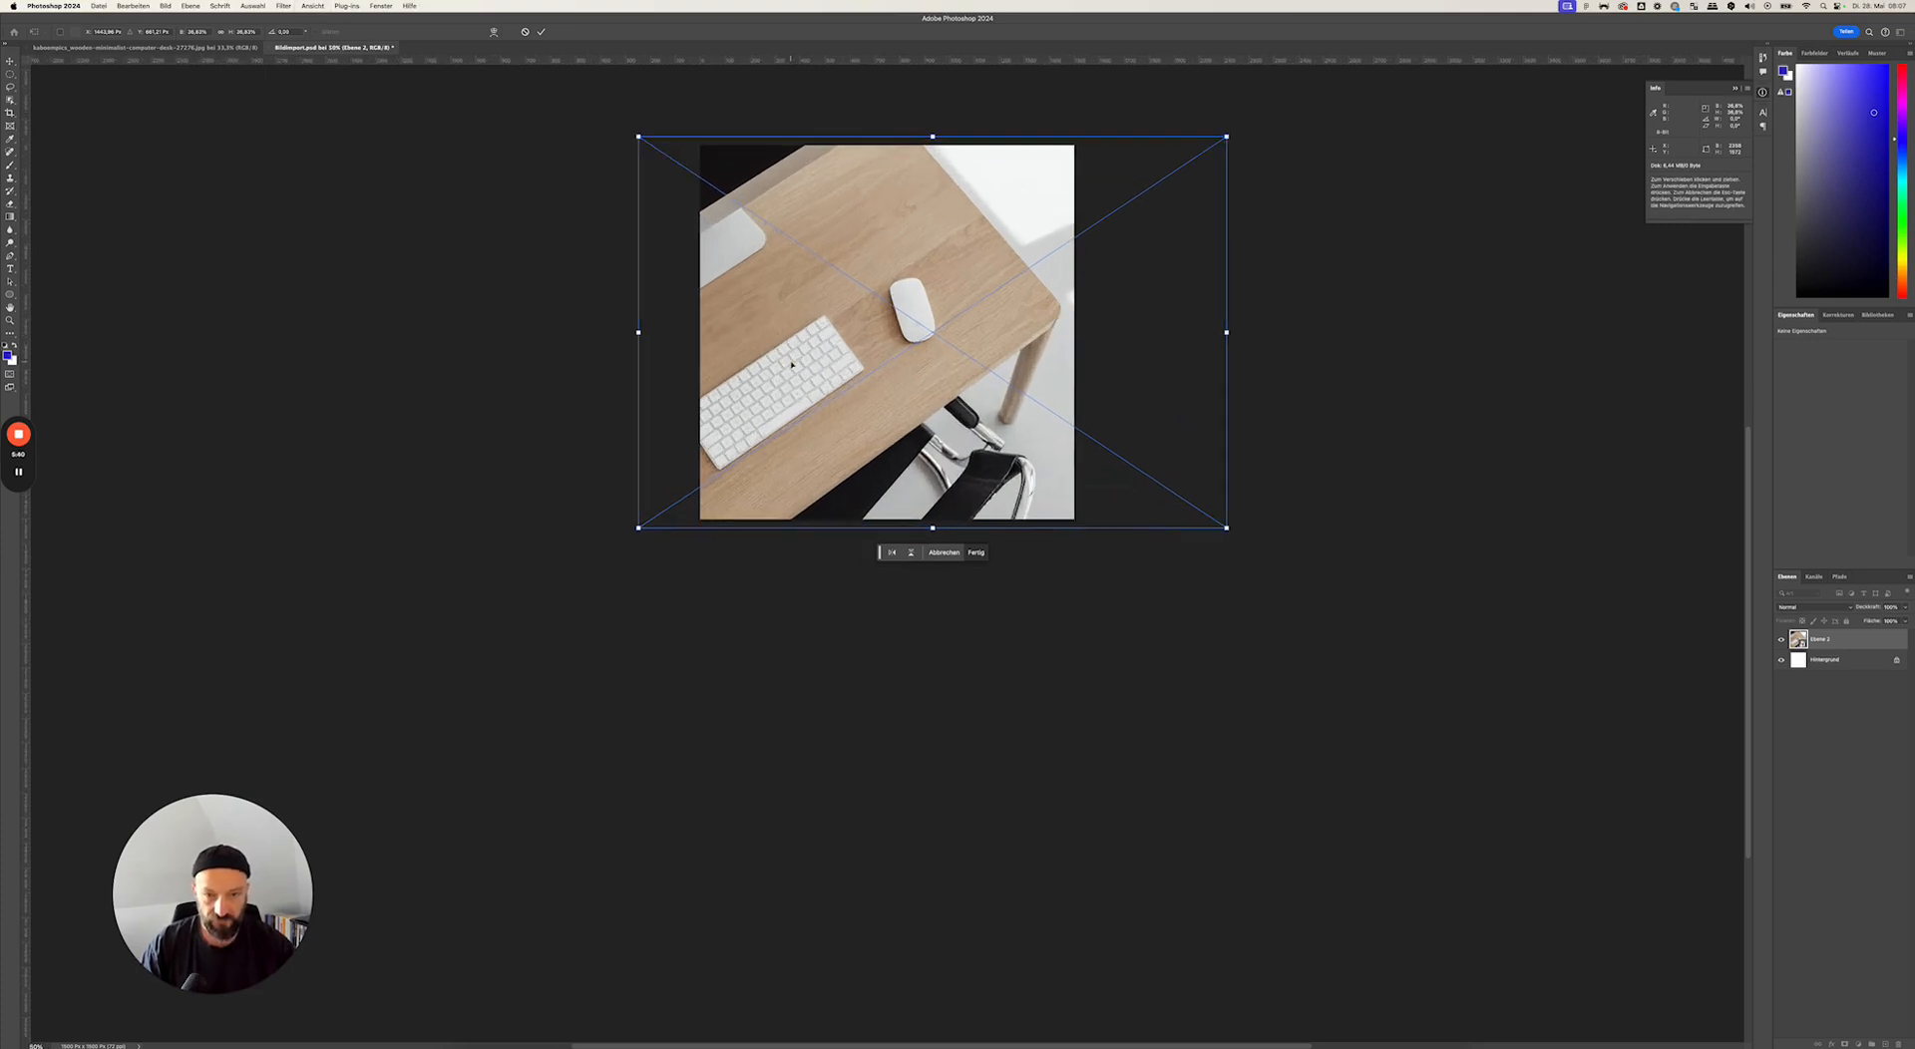
scroll(792, 365, up, 5)
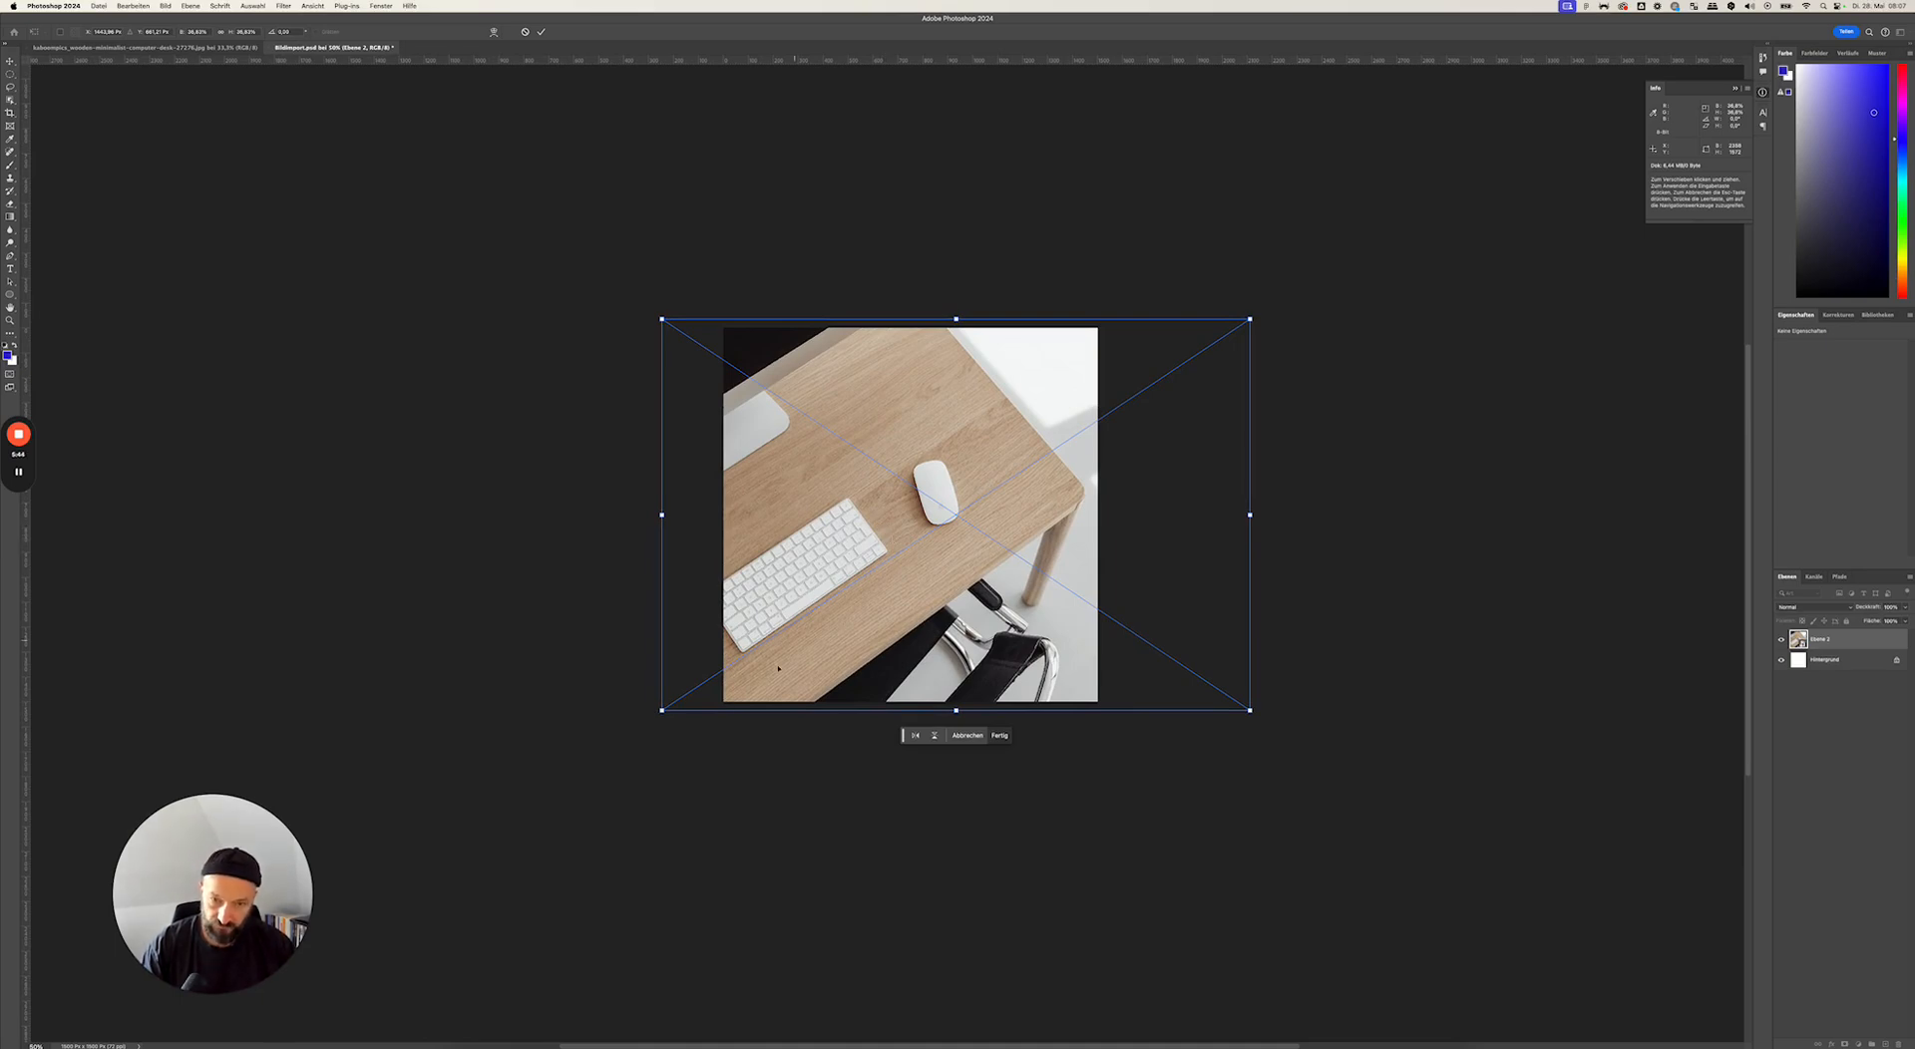
drag(662, 710, 669, 706)
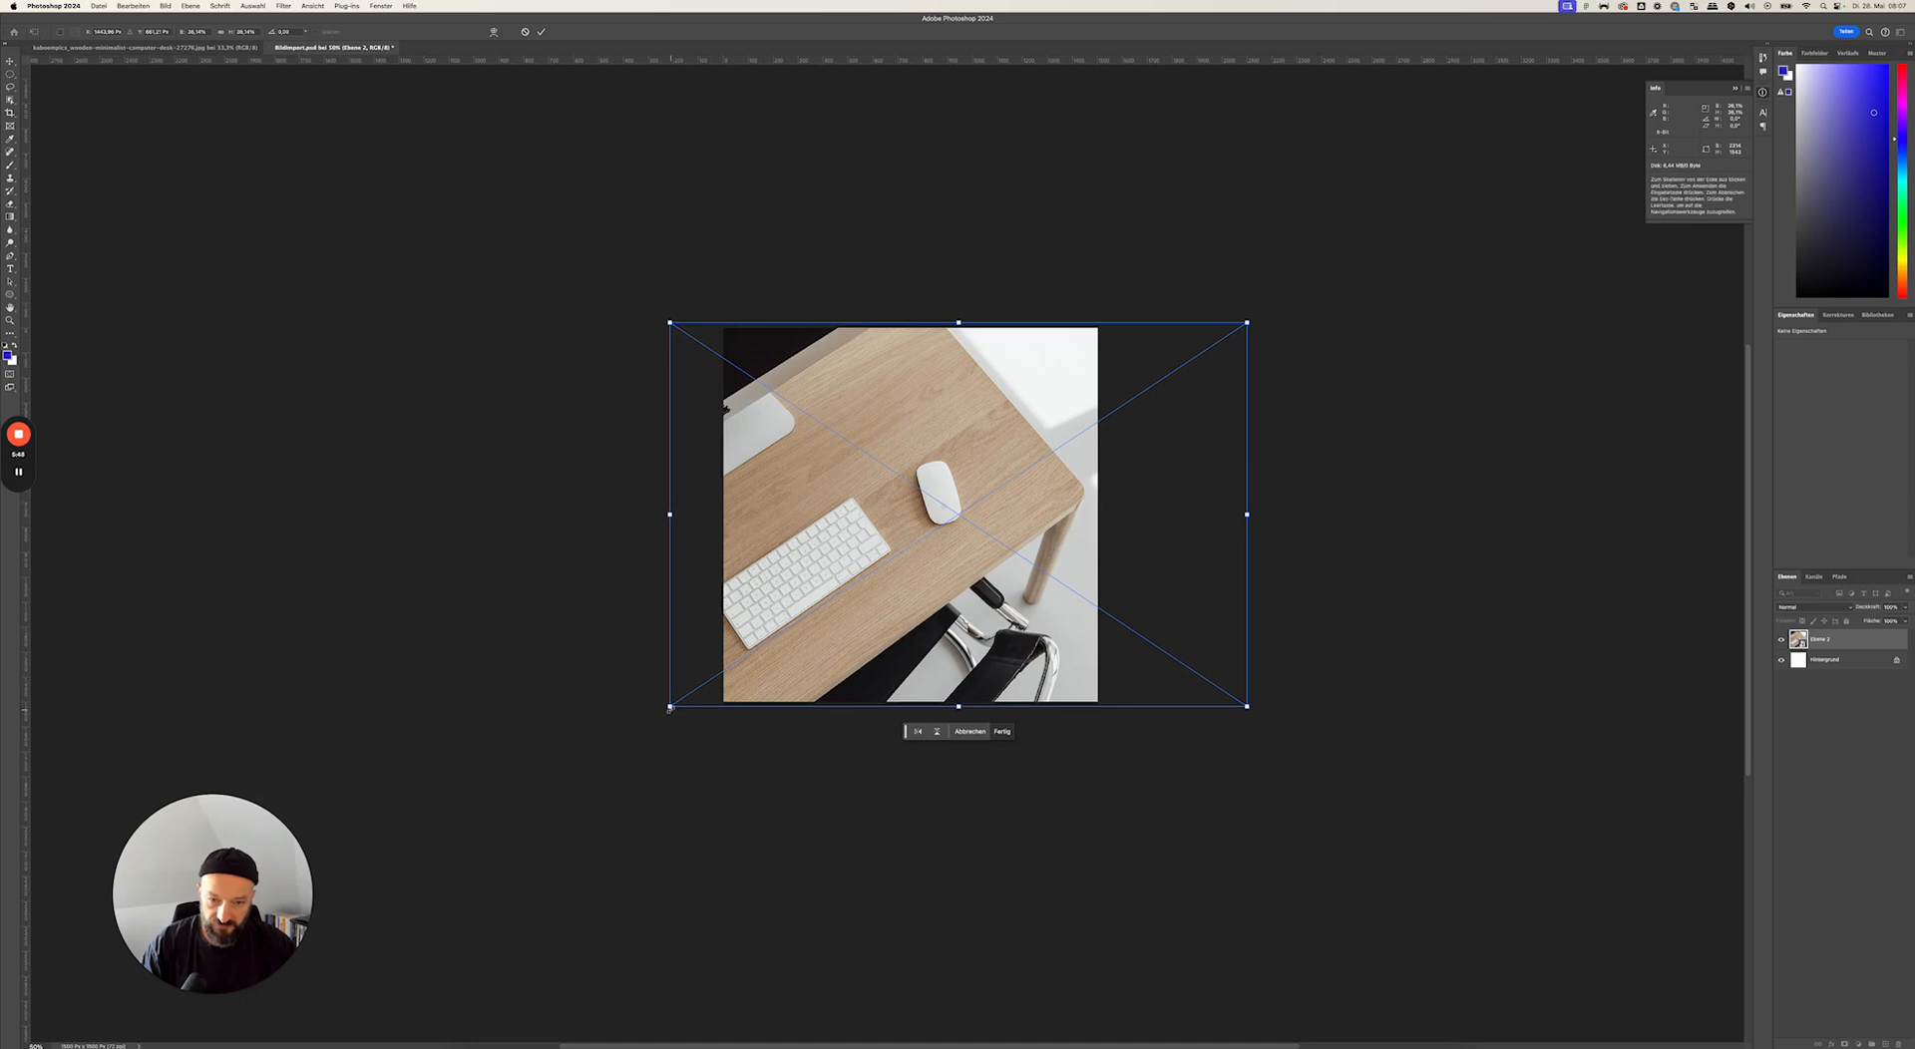
drag(669, 707, 662, 726)
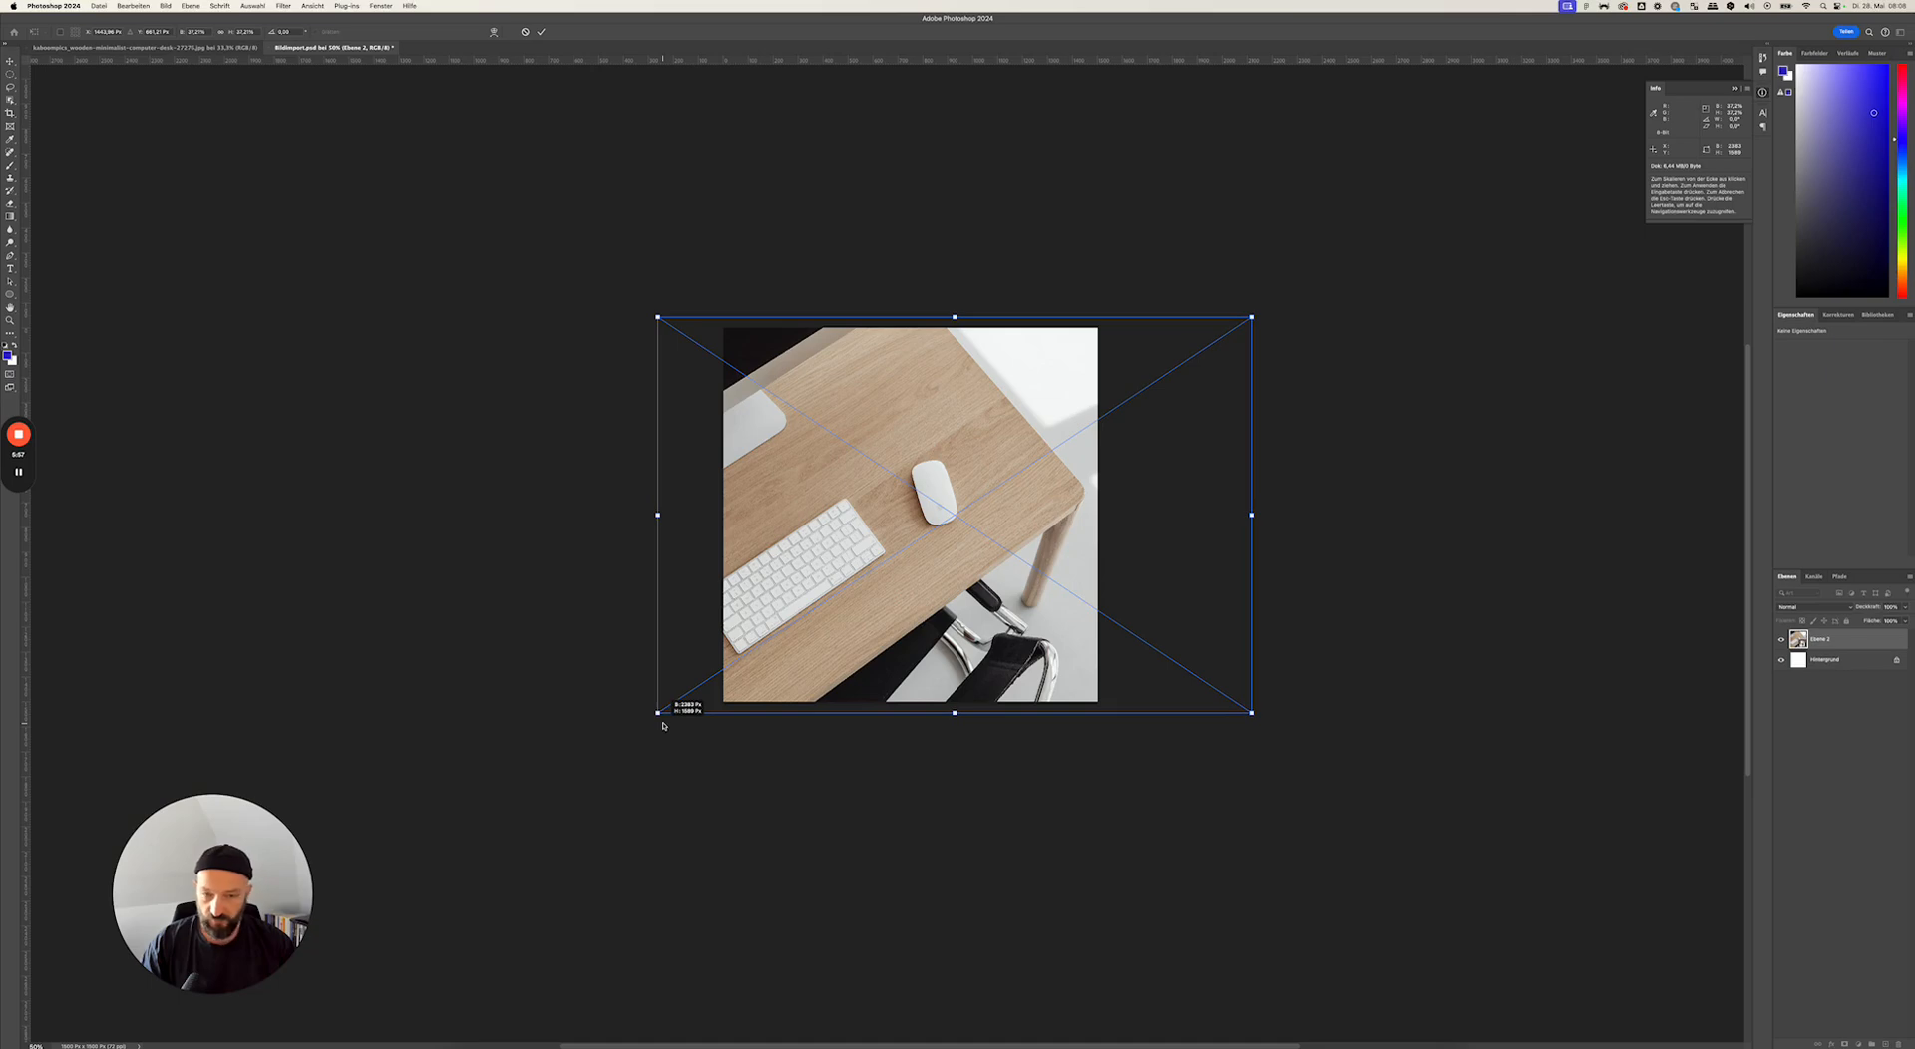
drag(662, 726, 662, 726)
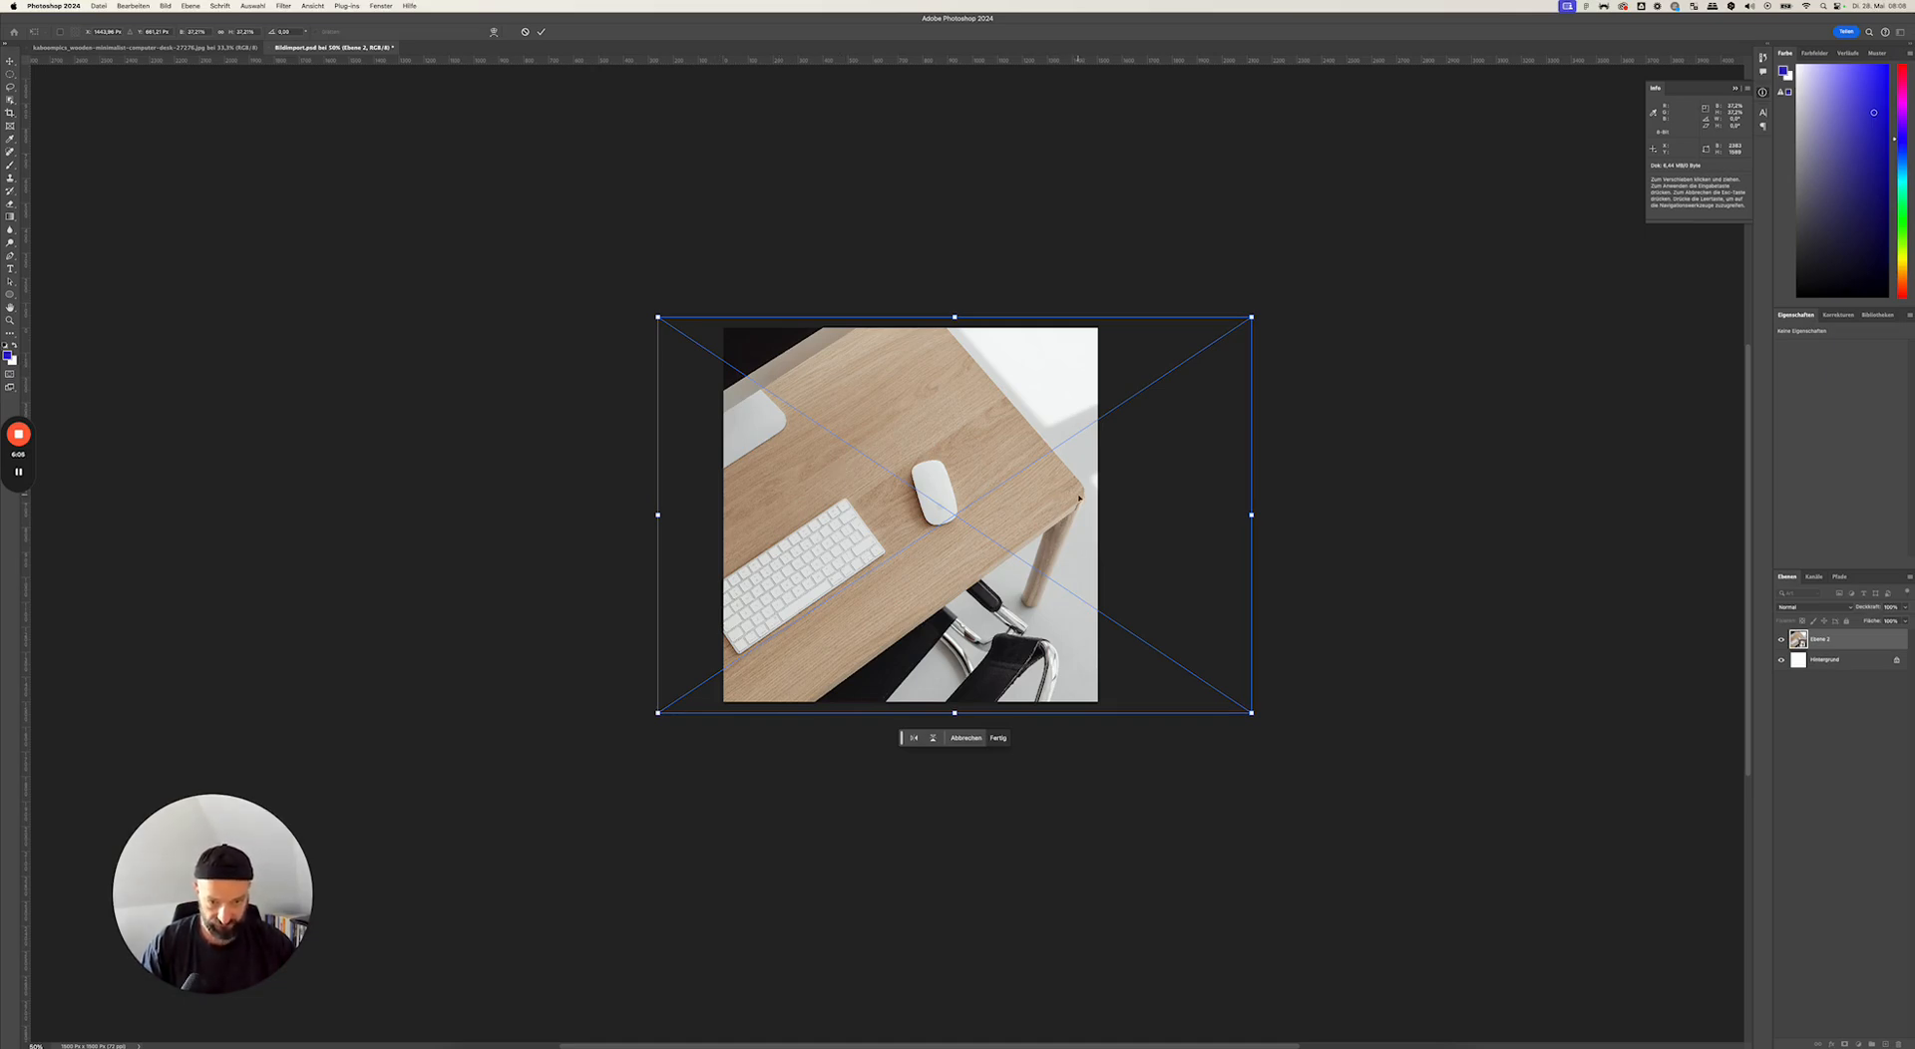
drag(1078, 496, 1060, 502)
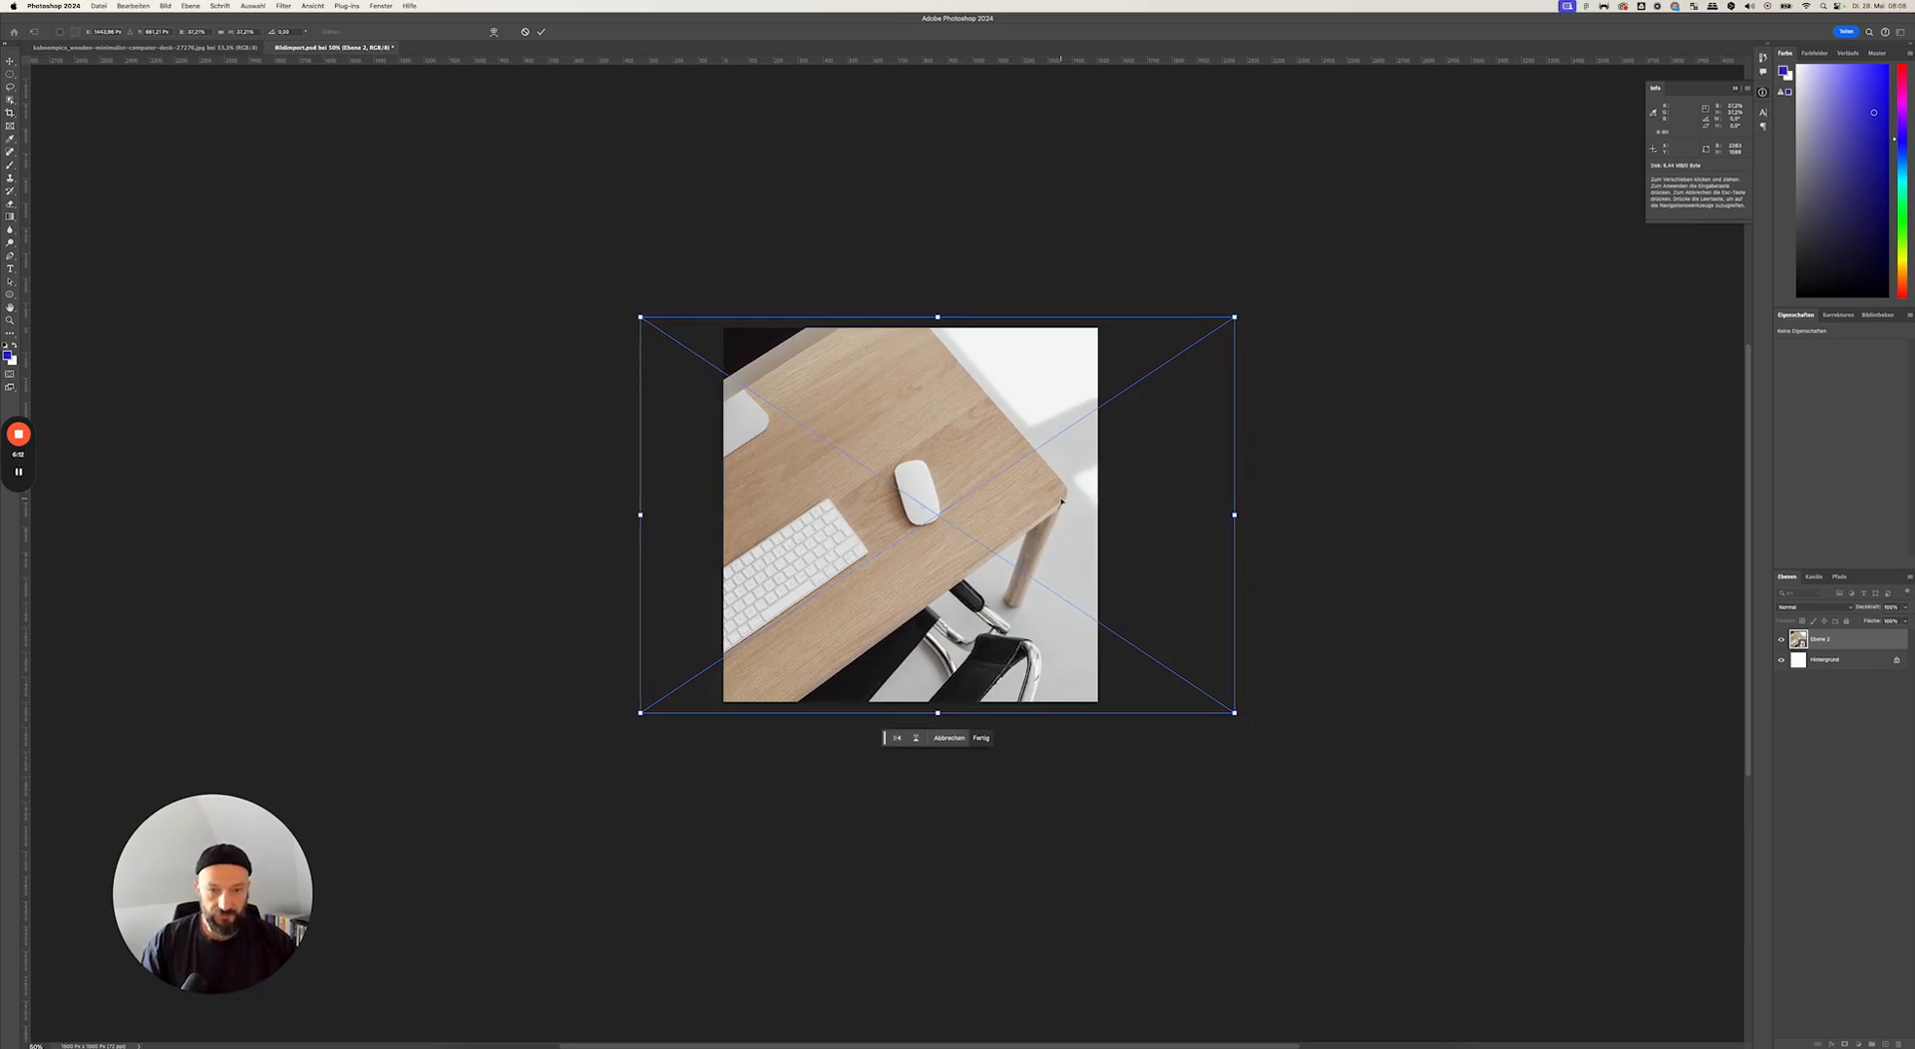
key(Return)
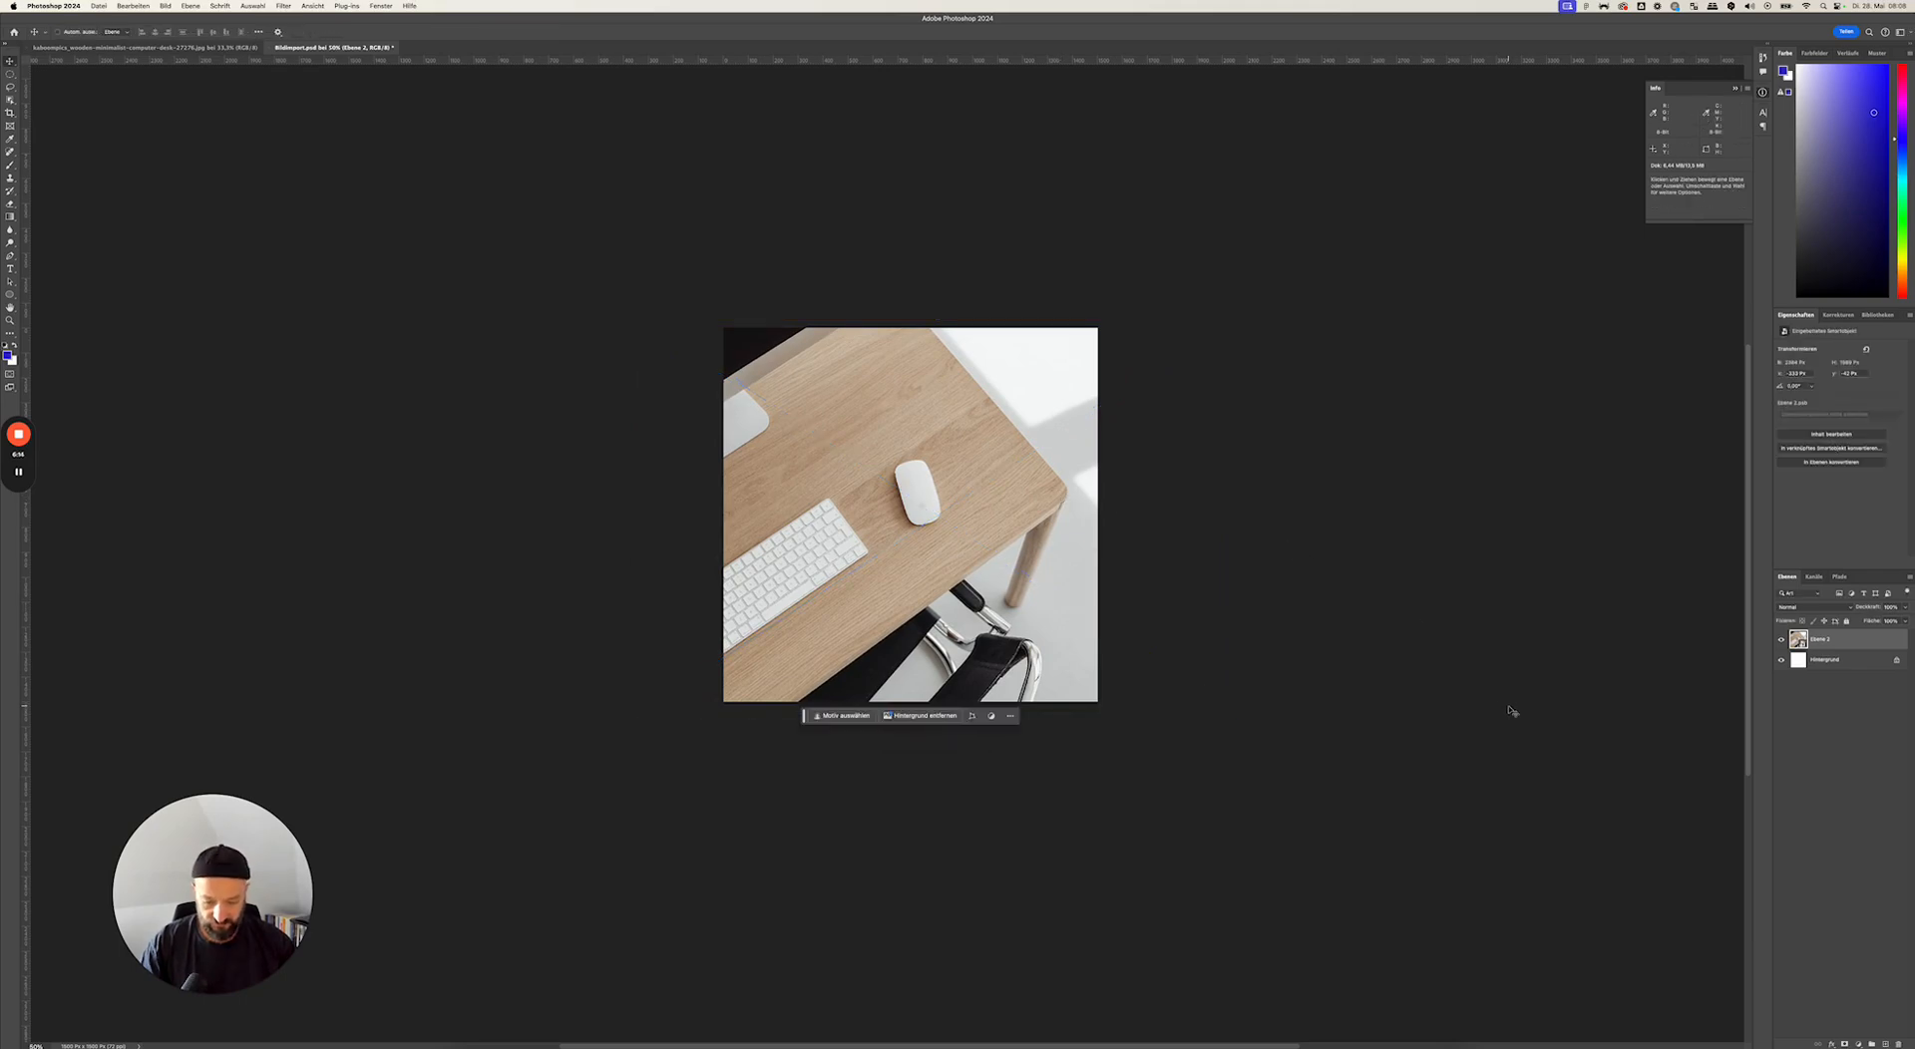
- Open the contents of the Ebene 2 smart object, compare them with the original photo document, and return to Bildimport.psd
key(super+plus)
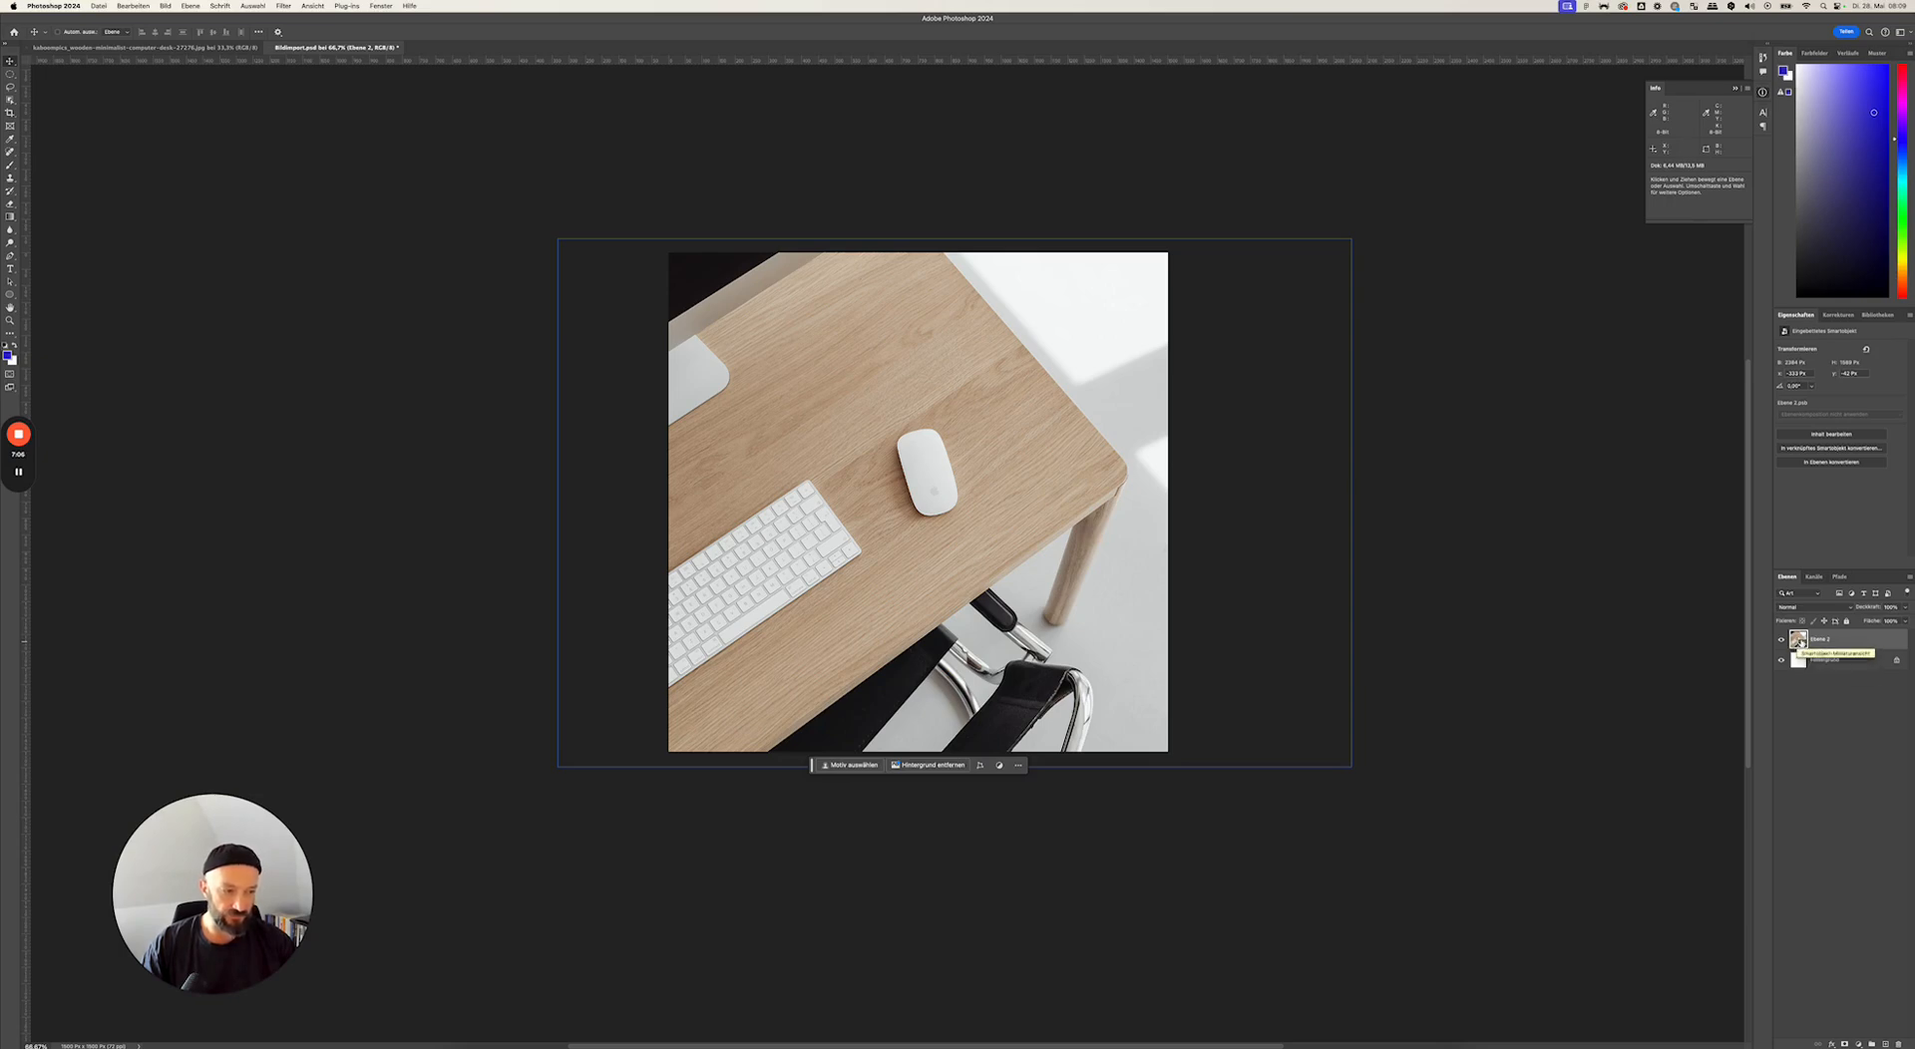
double_click(1798, 640)
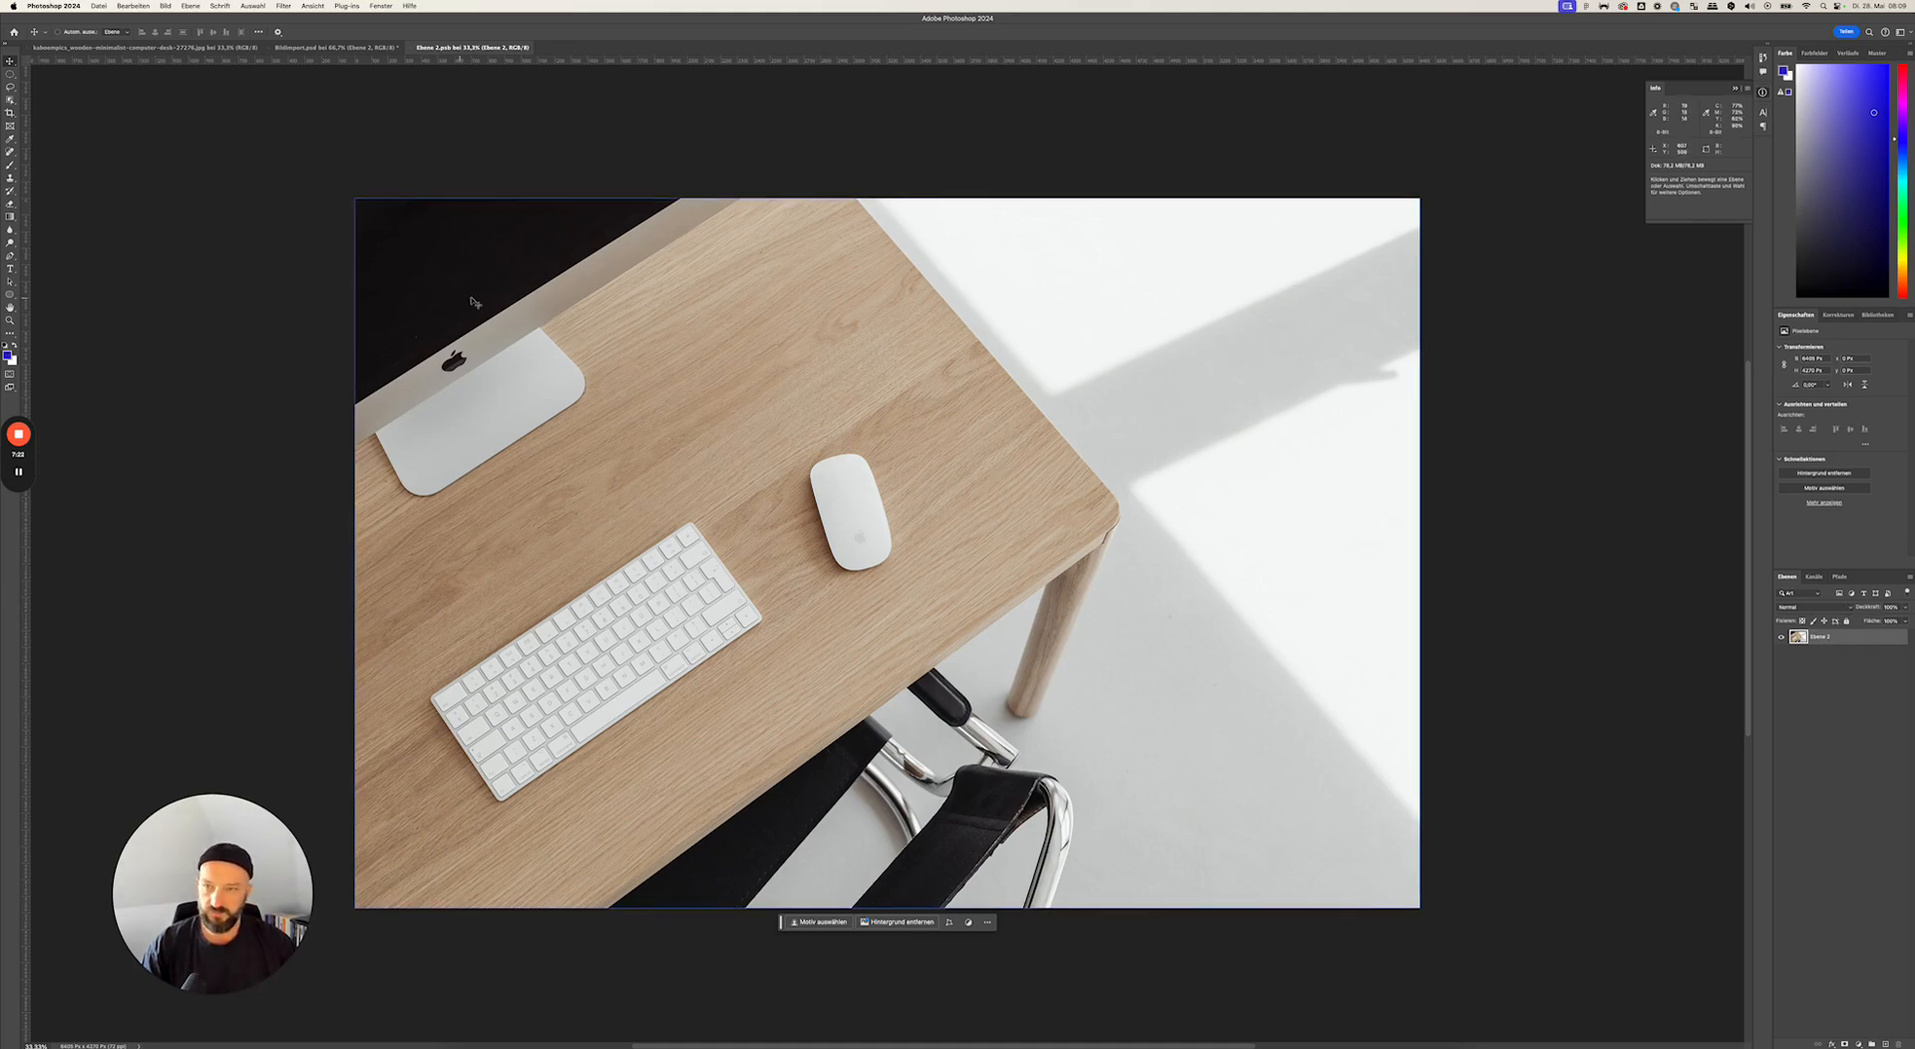
click(141, 50)
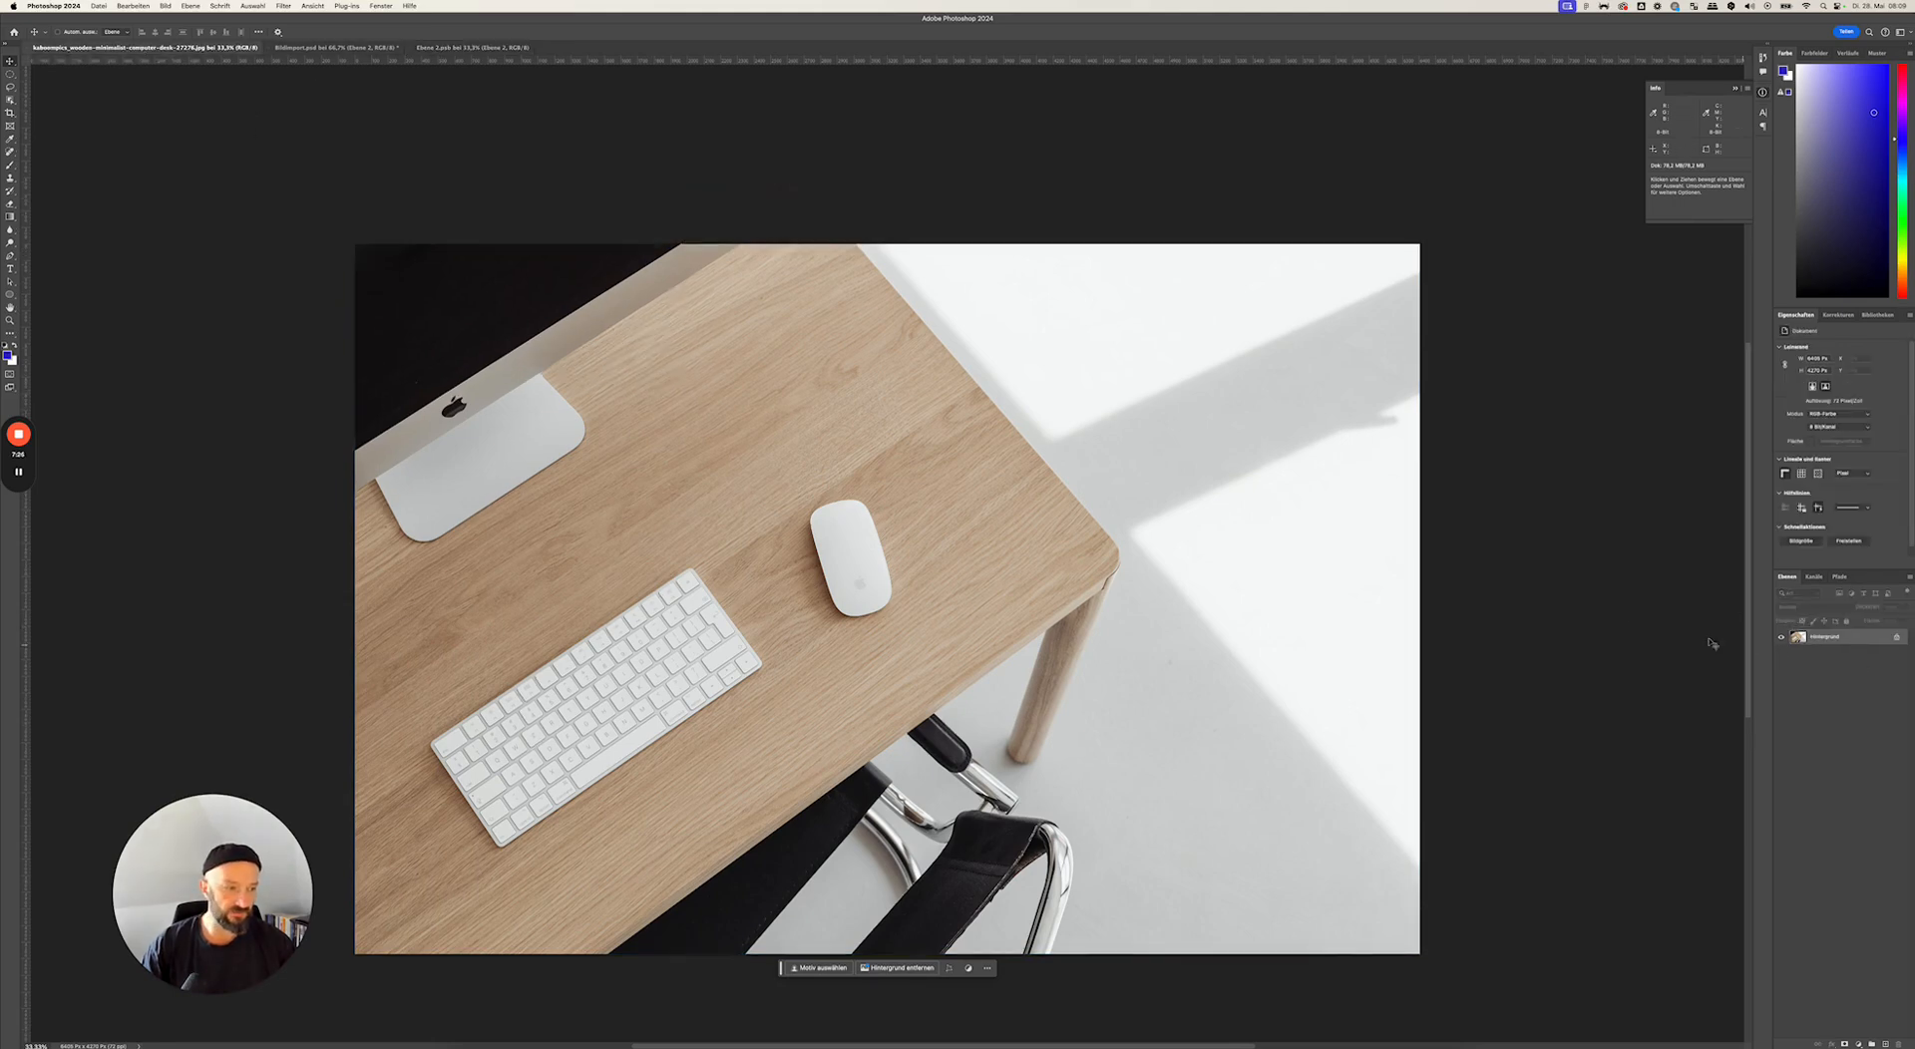
click(329, 48)
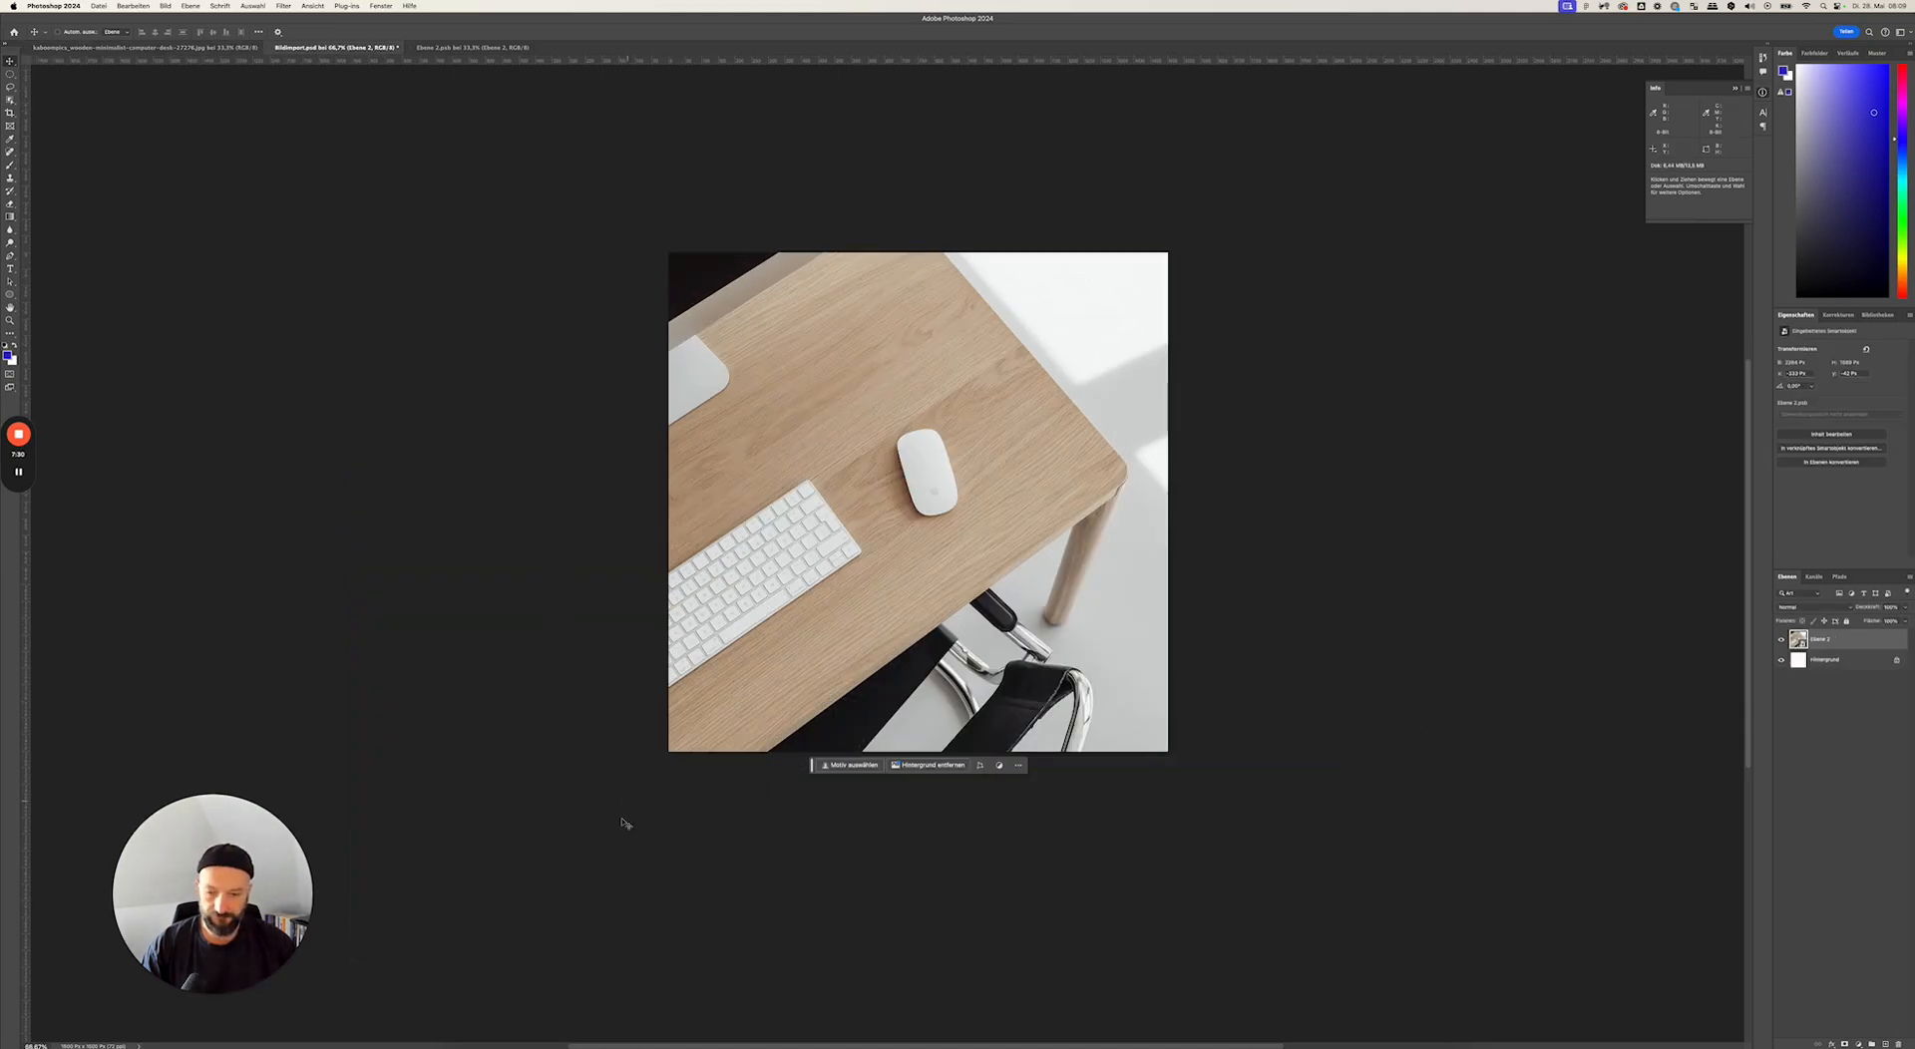
right_click(582, 1043)
click(582, 1032)
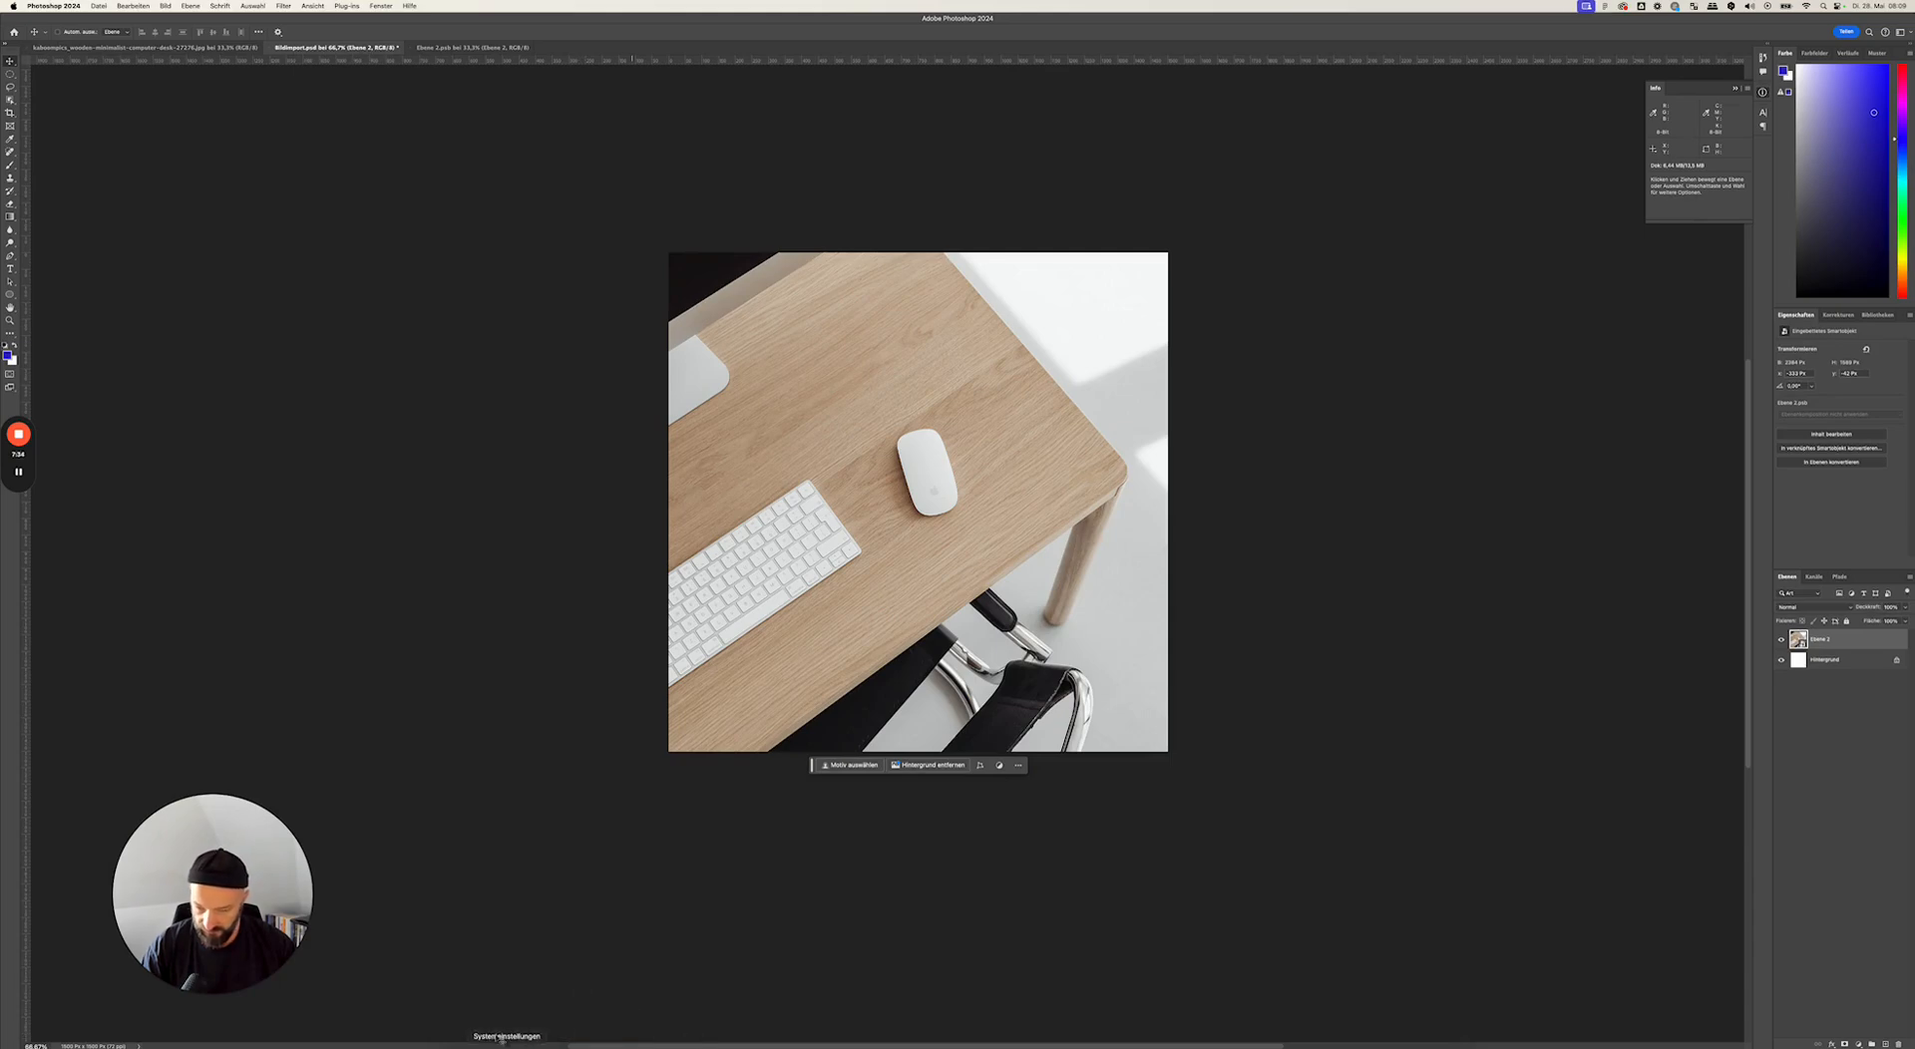
mouse_move(14, 470)
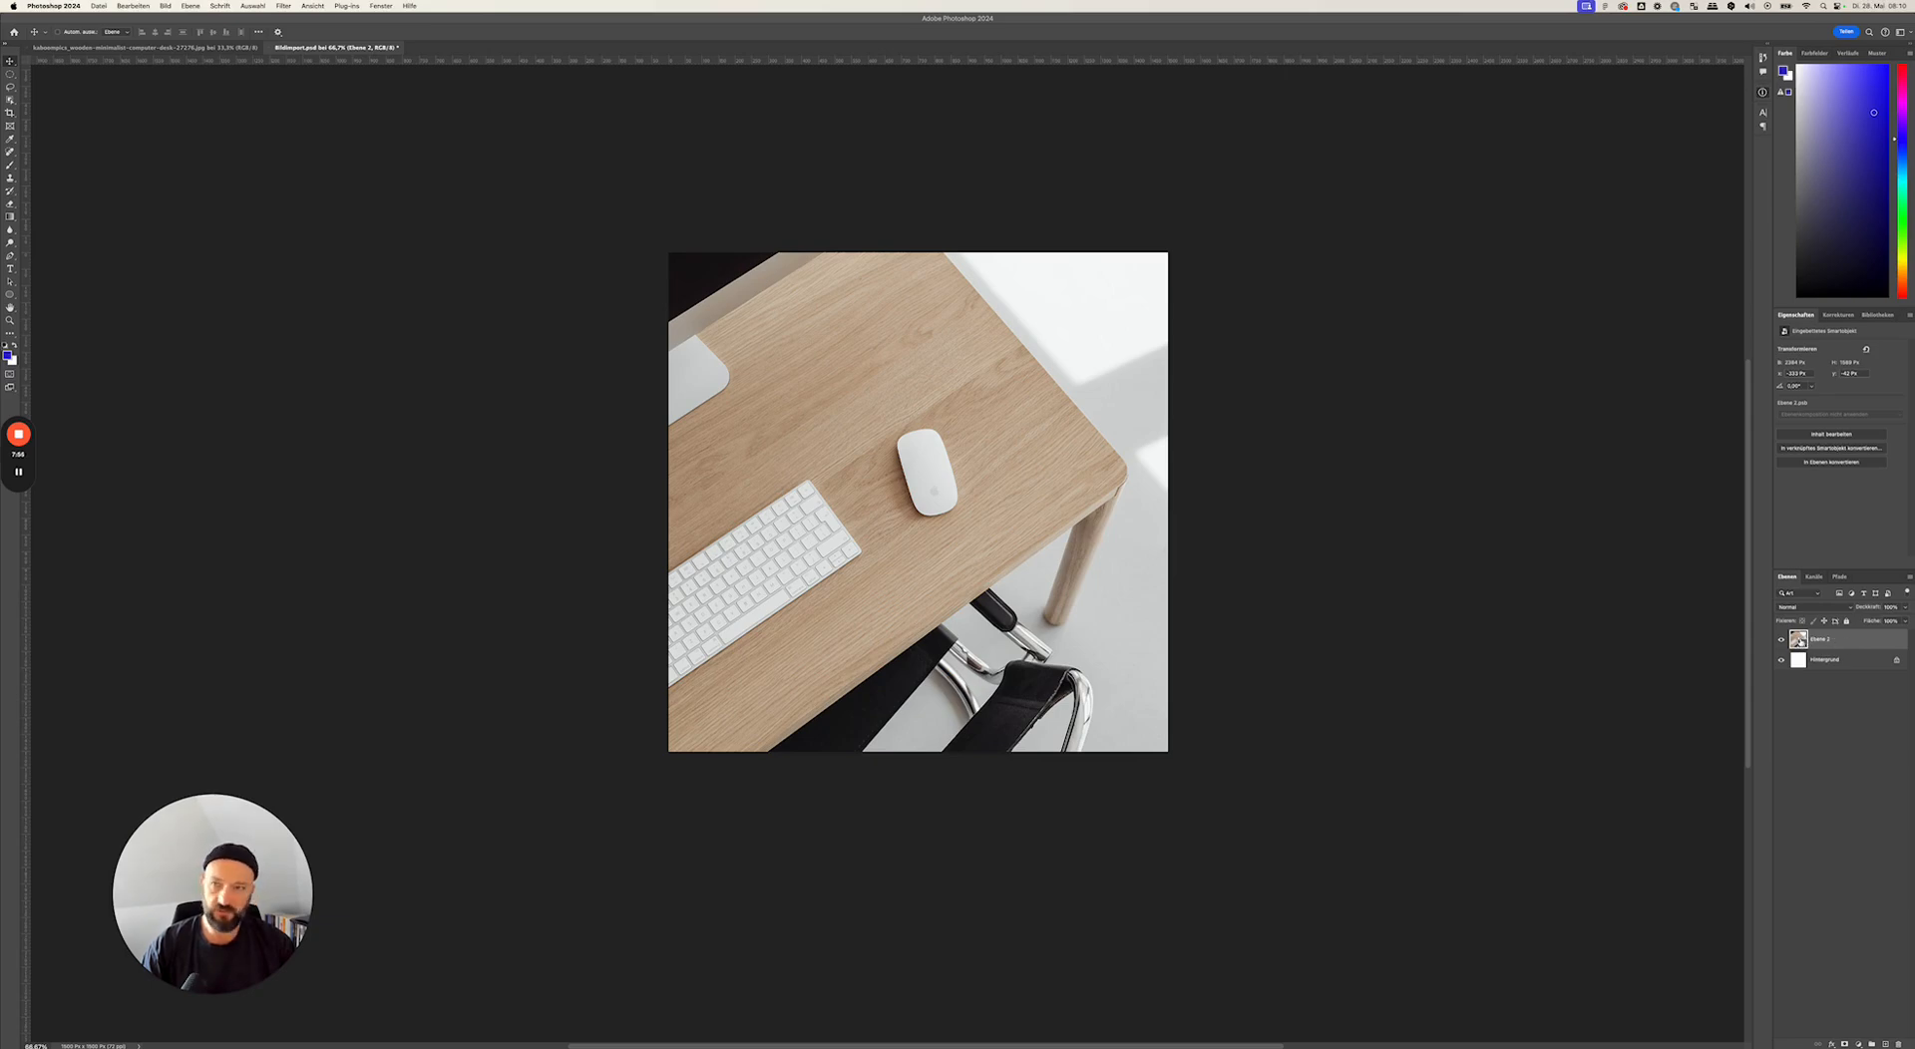
- Open the embedded Ebene 2 smart object contents as a separate document
double_click(1798, 639)
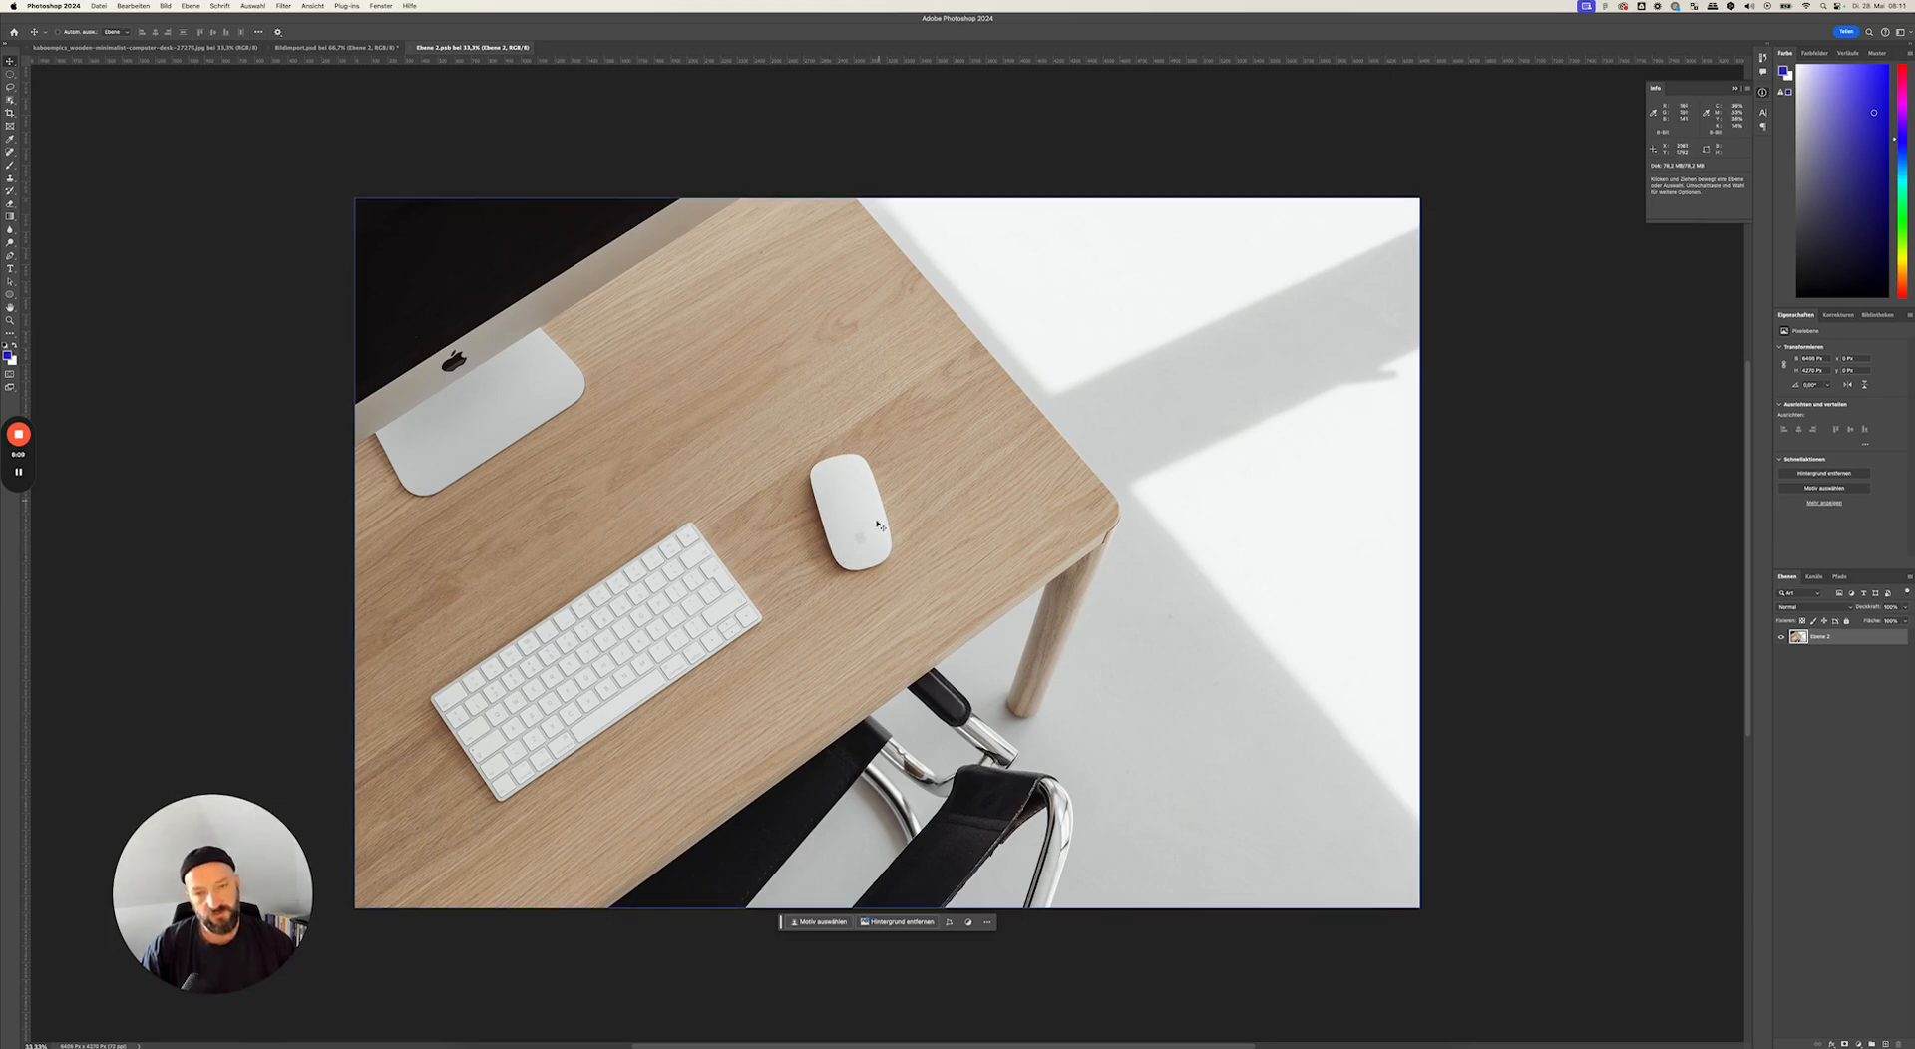
- Return to Bildimport.psd and duplicate the Ebene 2 smart object layer
click(351, 47)
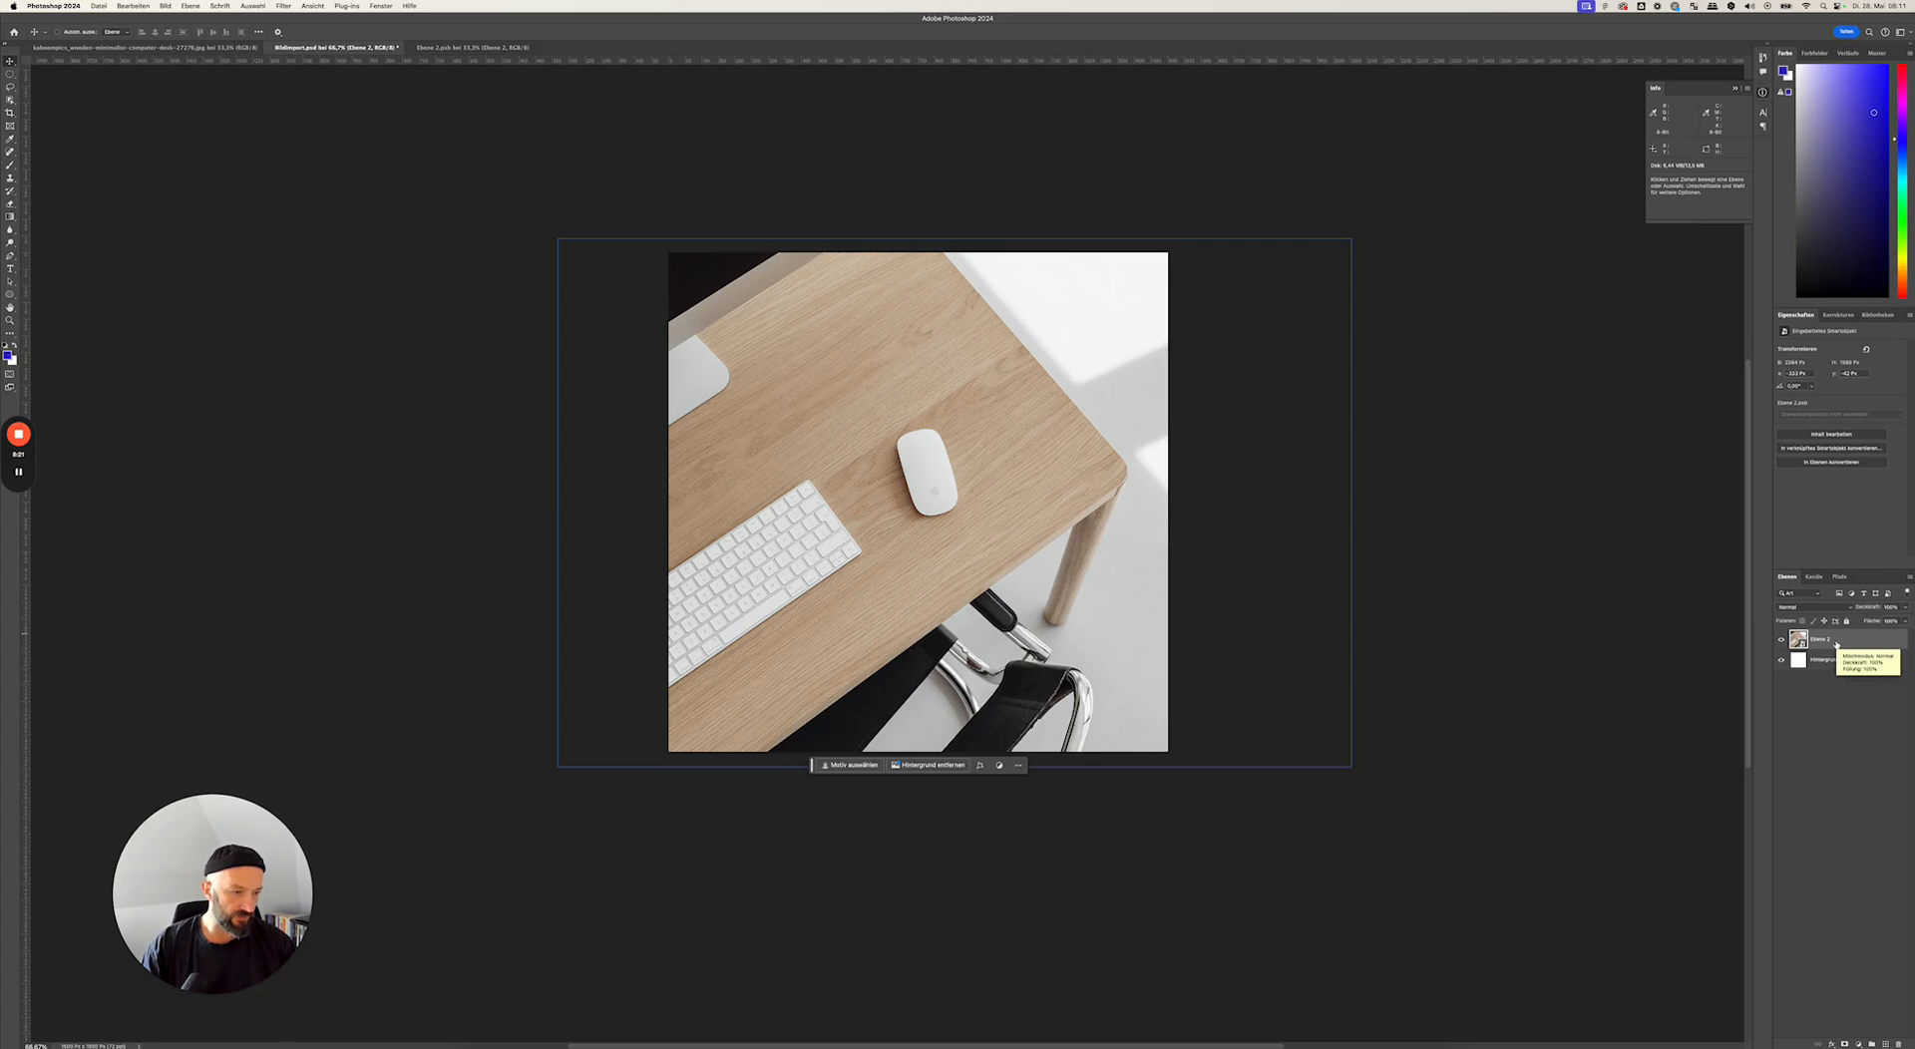
key(super+j)
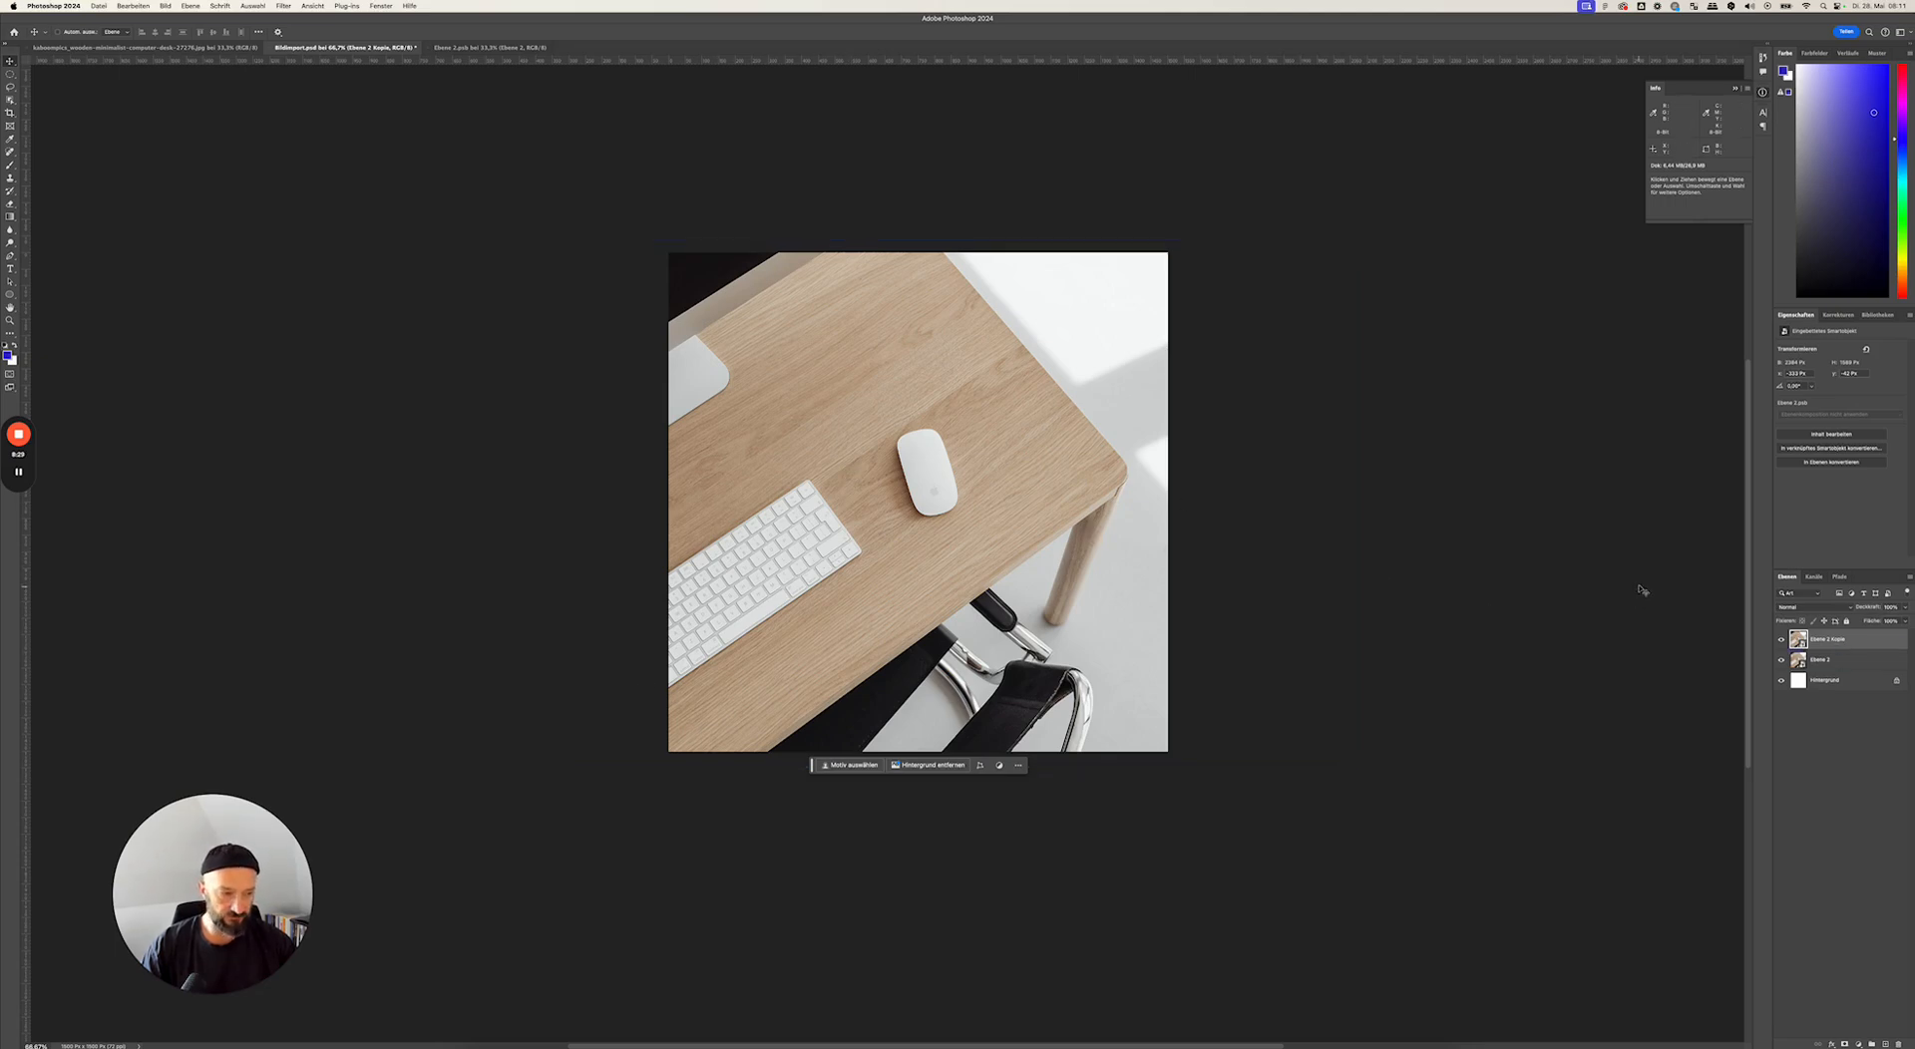
click(1836, 660)
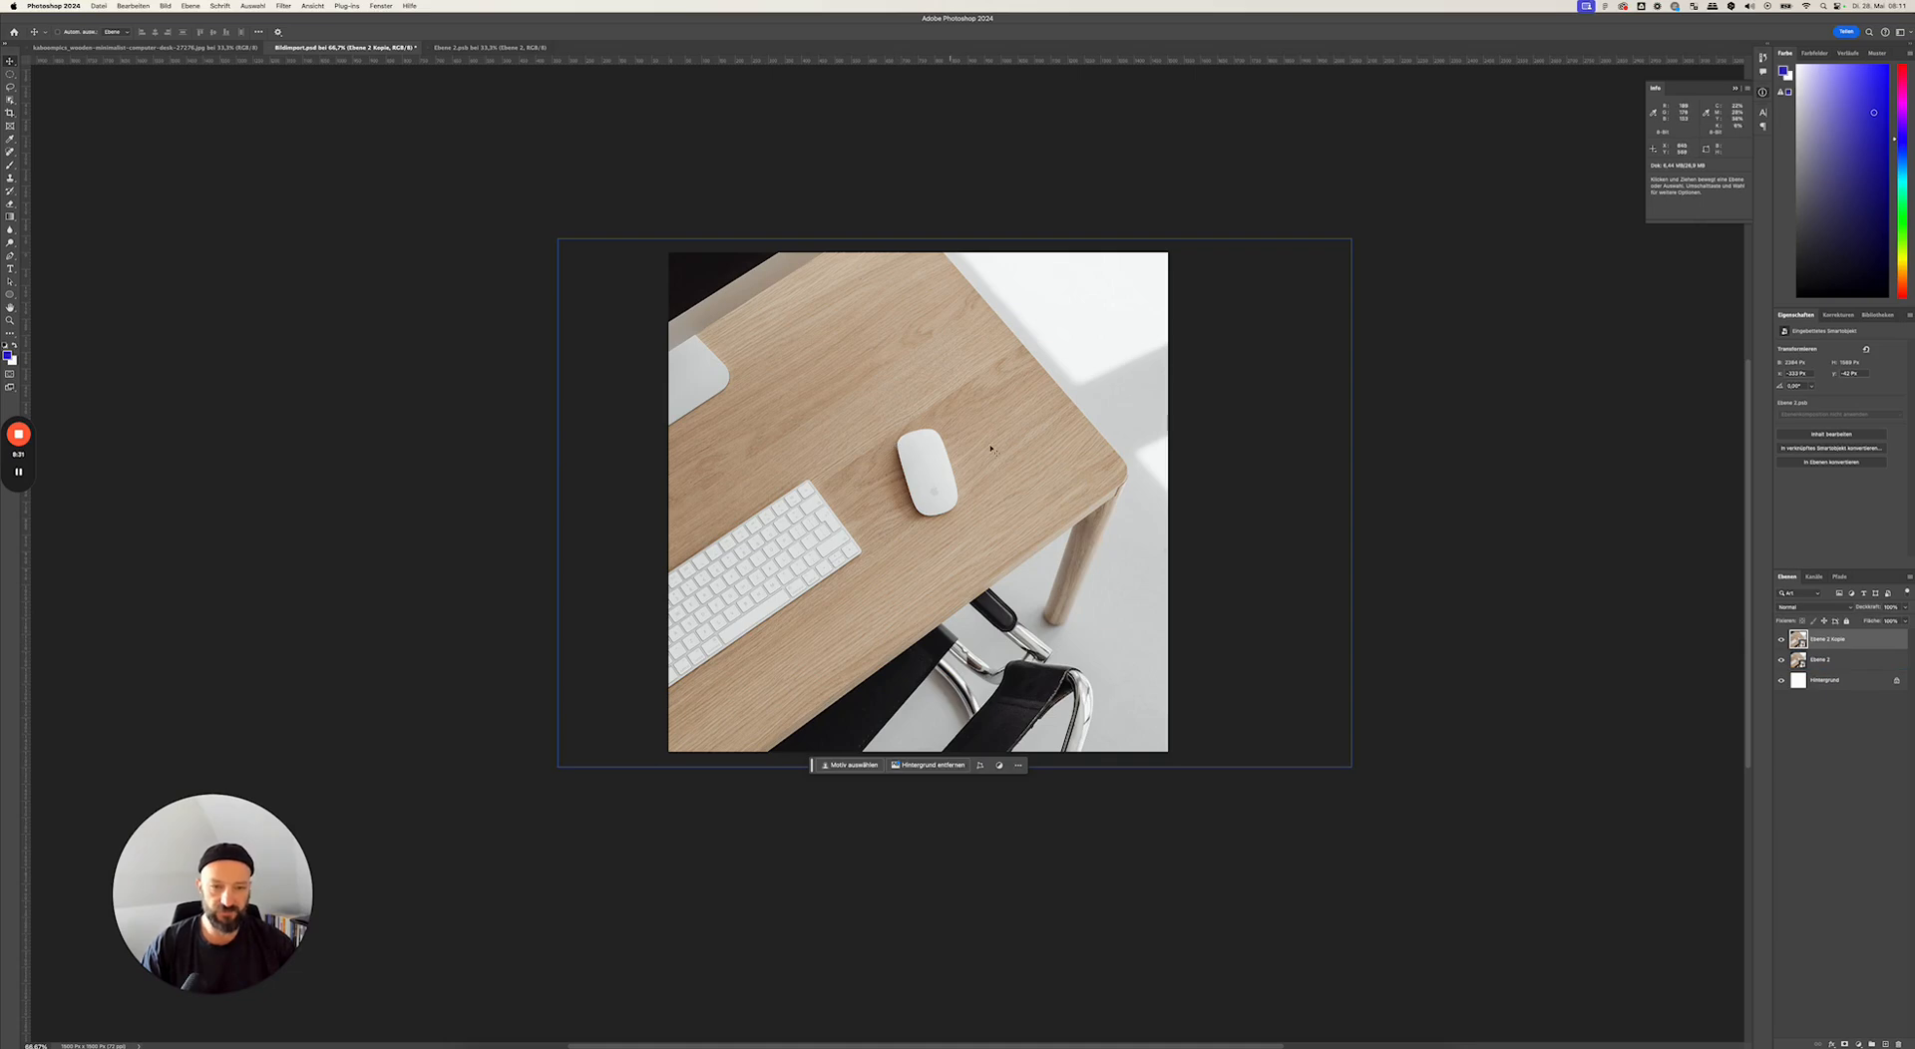
click(1805, 666)
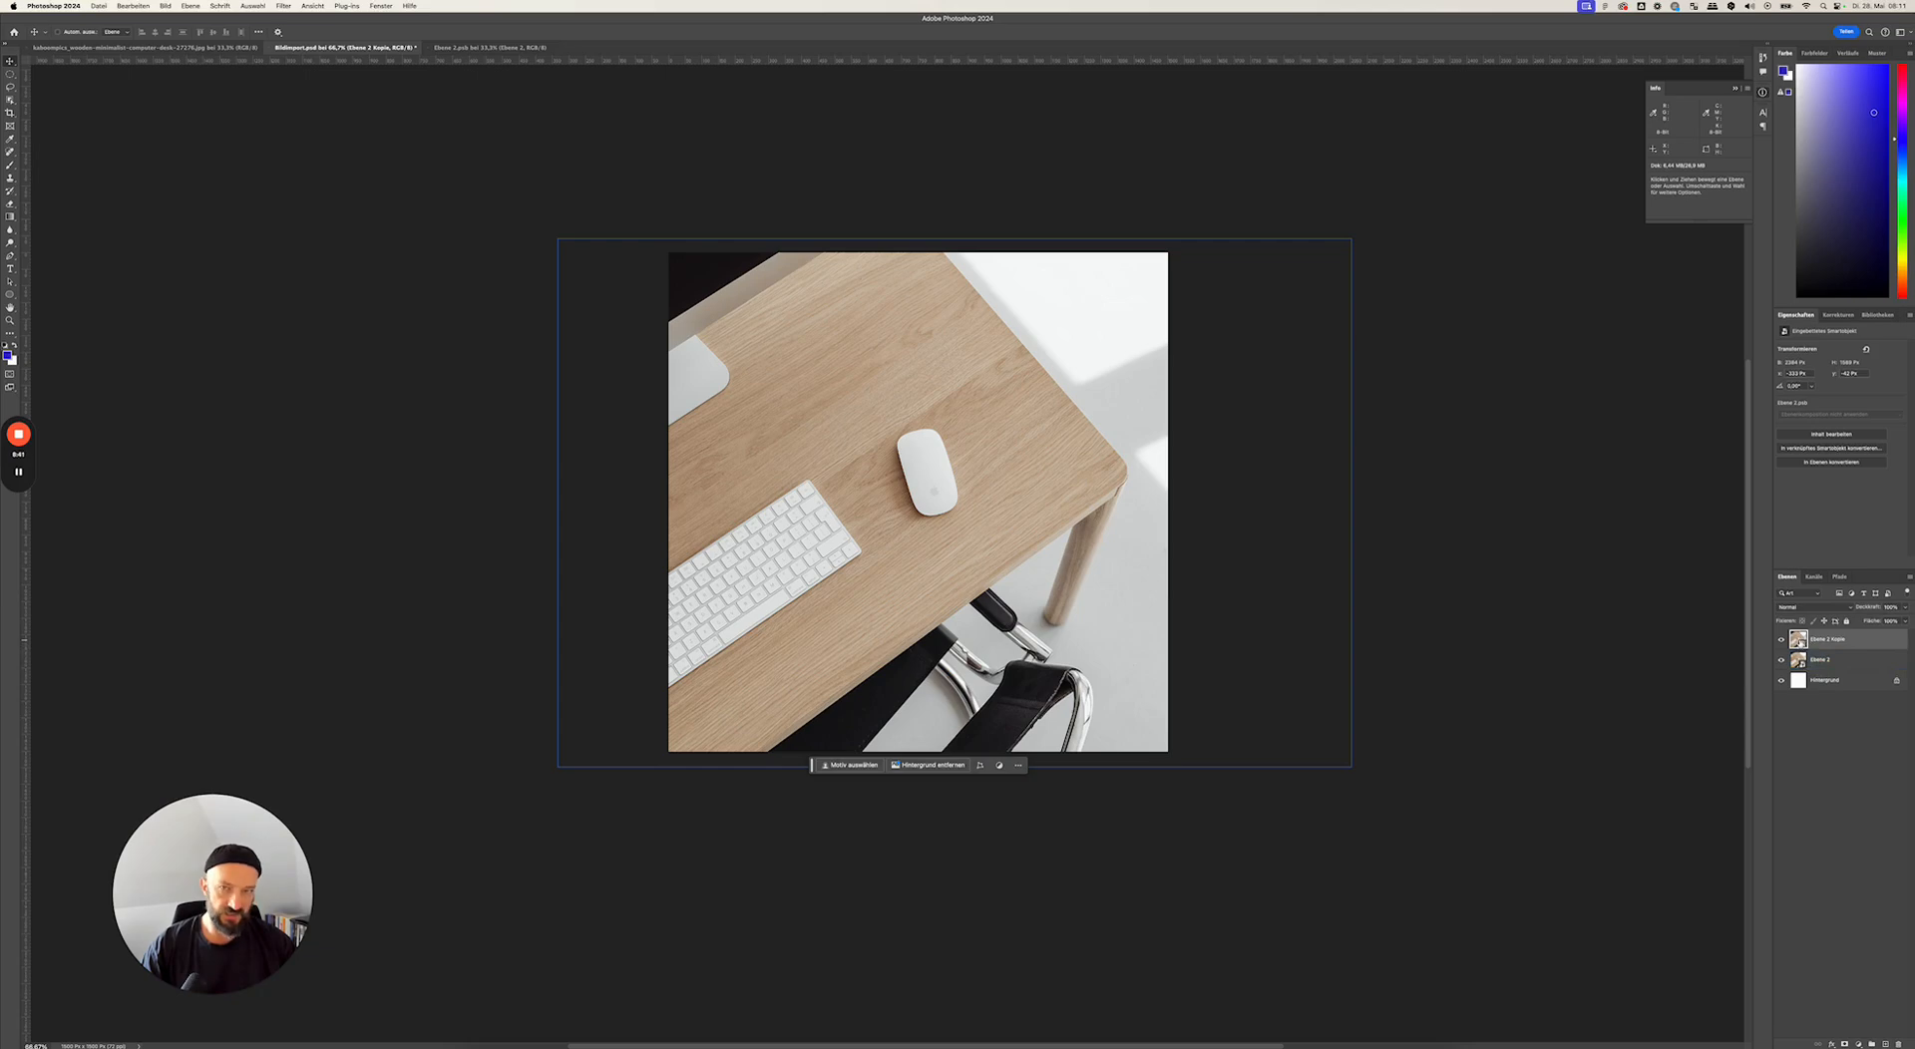
- Open the smart object contents of the Ebene 2 copy and compare that document with Bildimport.psd
double_click(1800, 643)
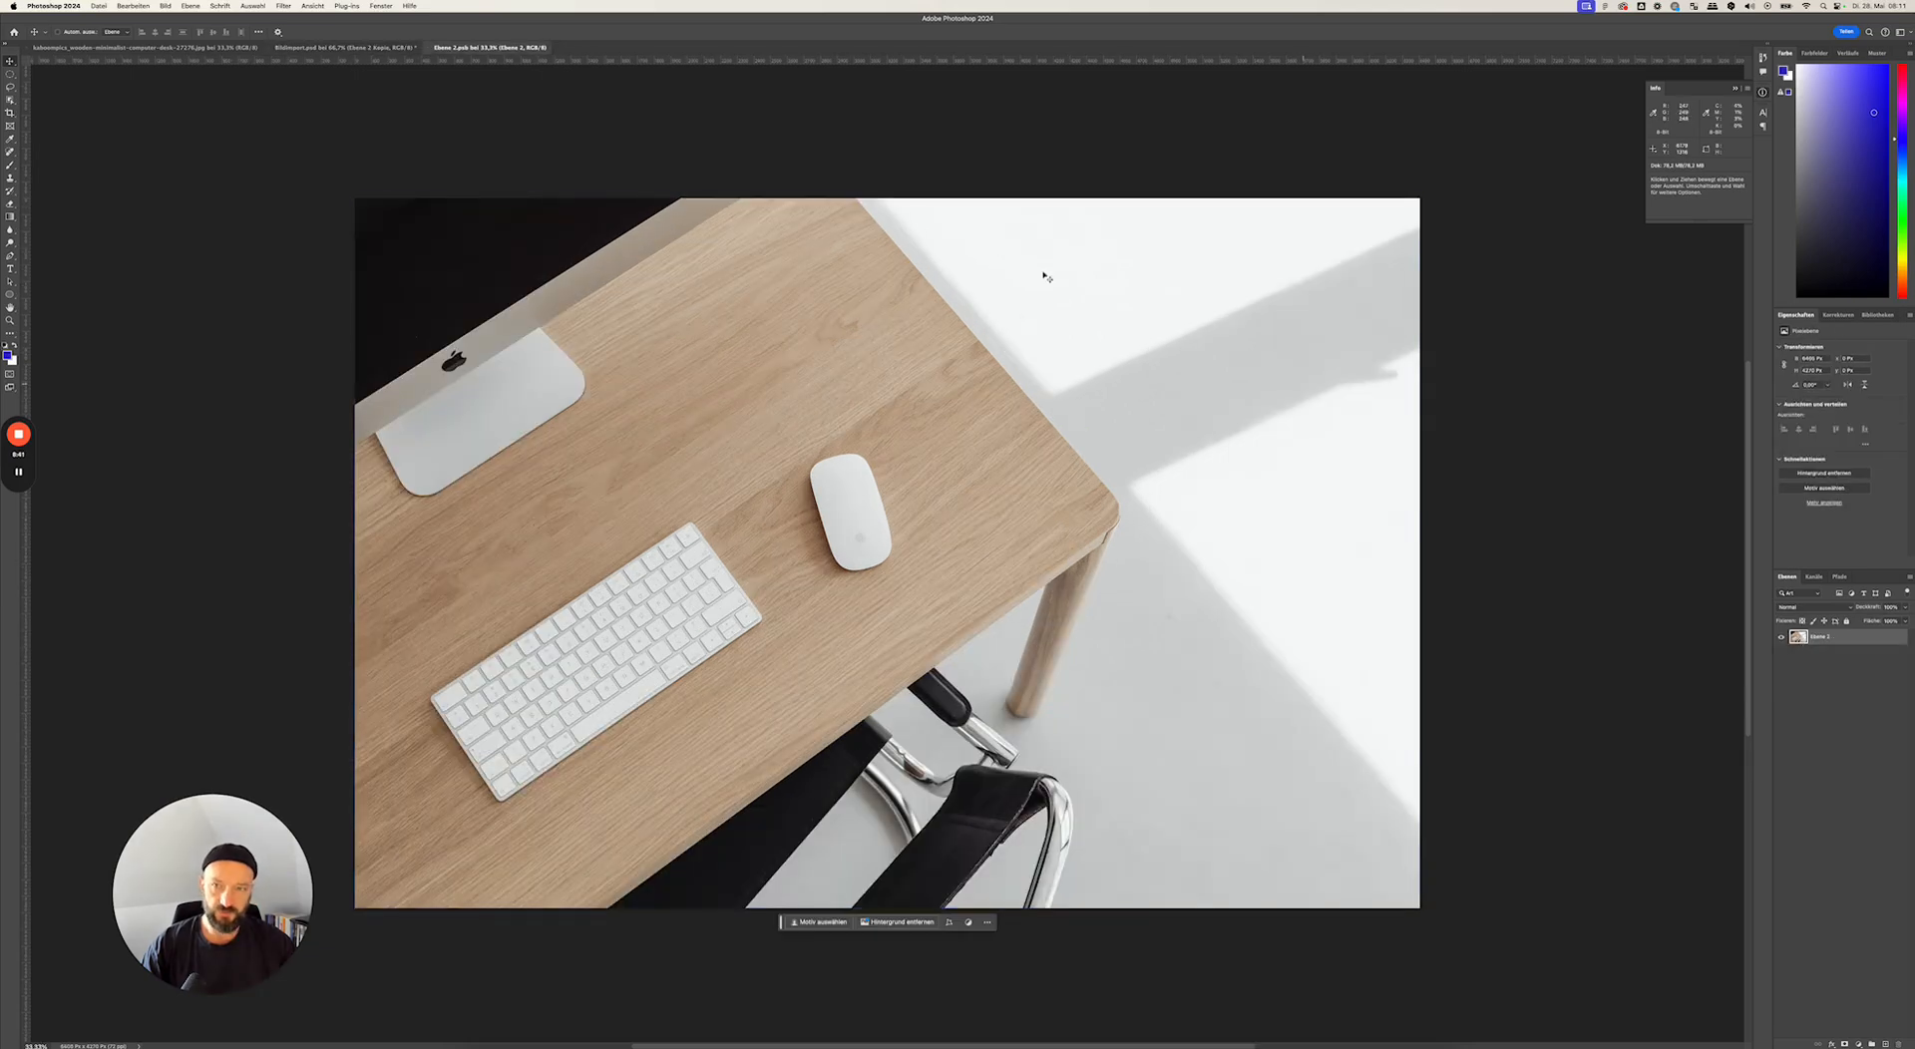
click(339, 47)
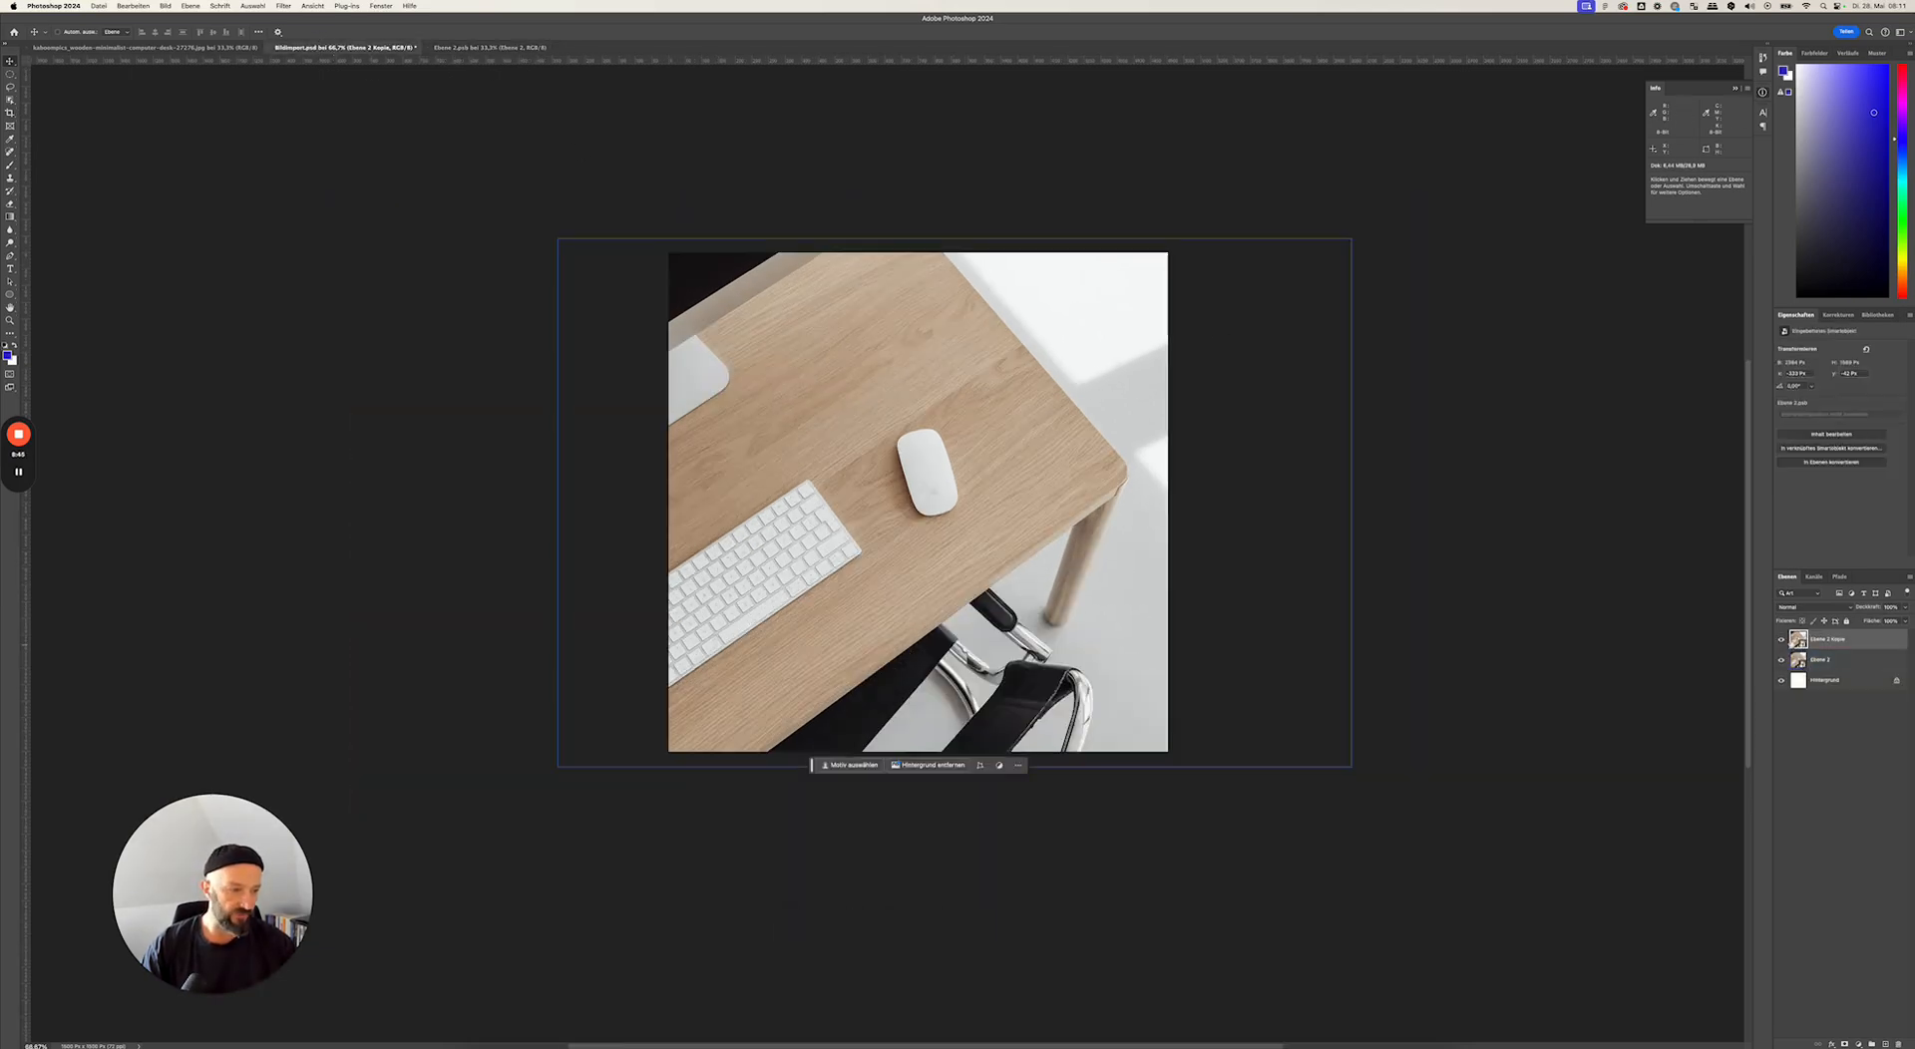
click(465, 48)
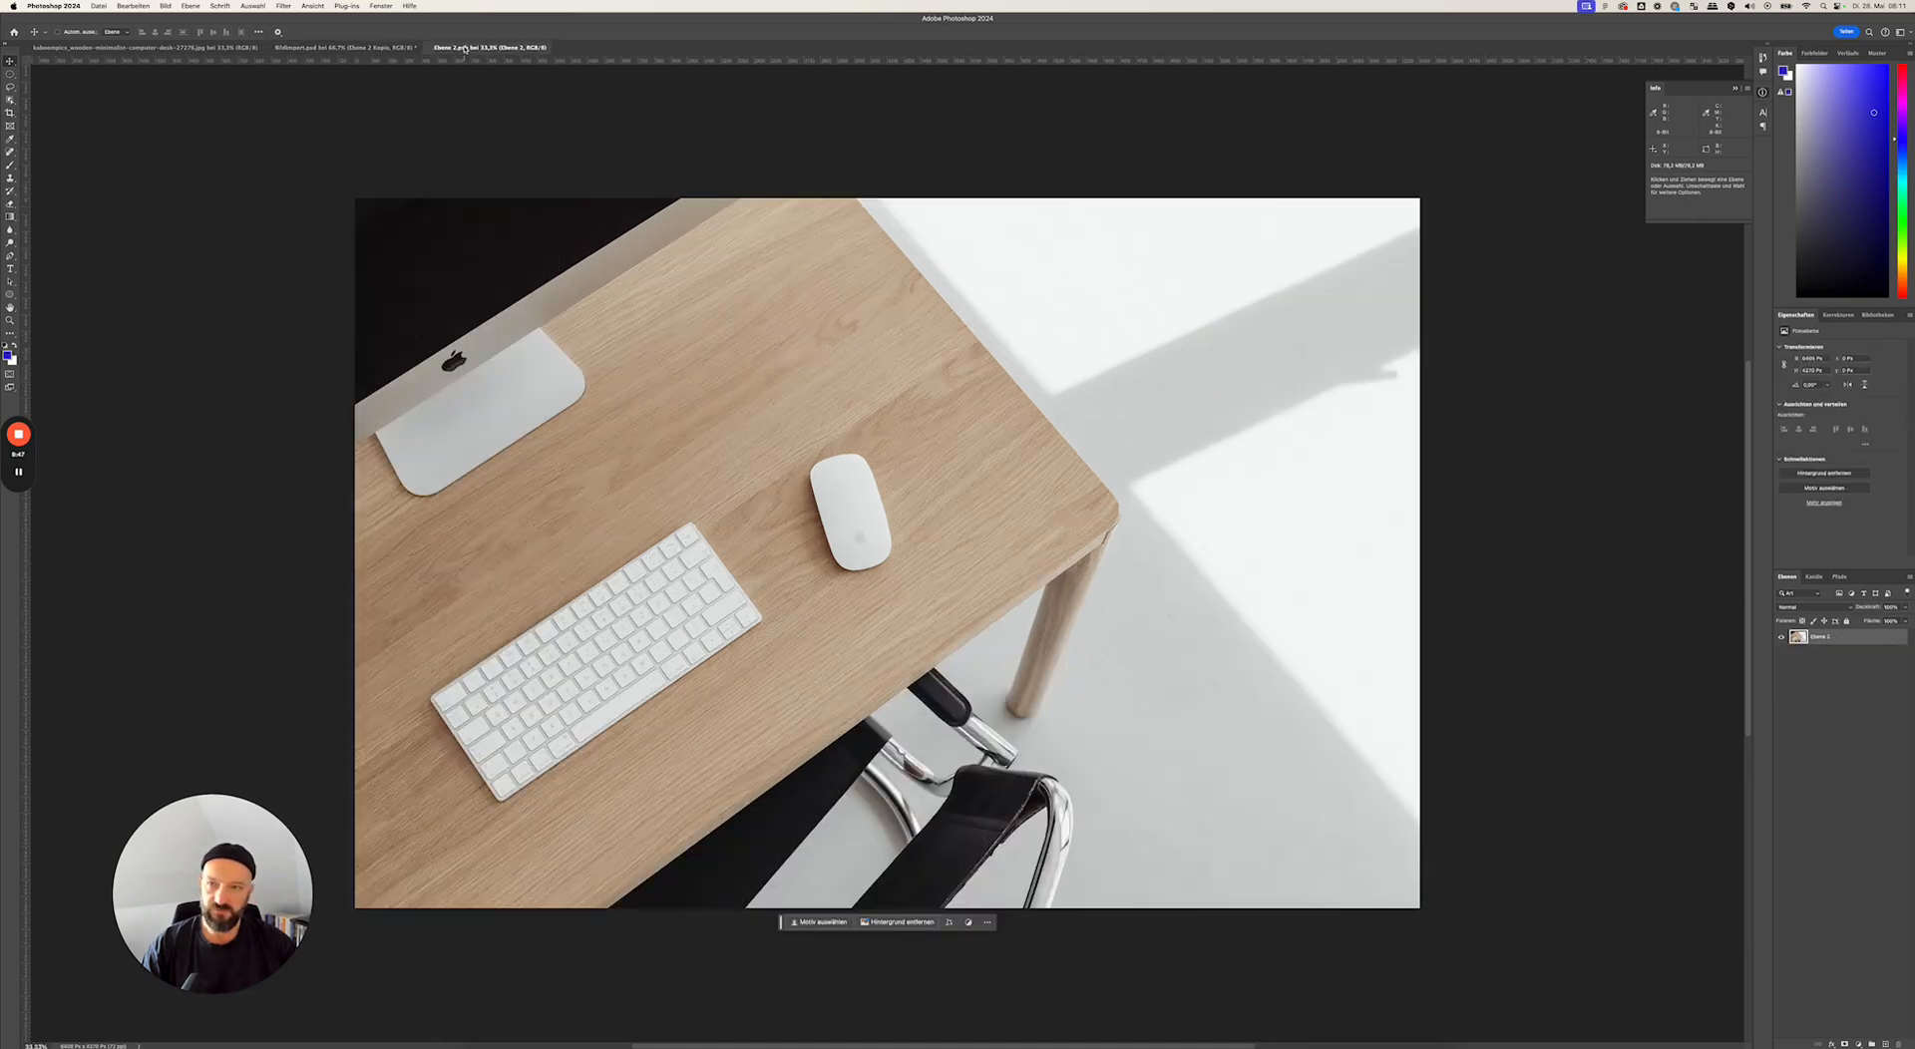
click(357, 49)
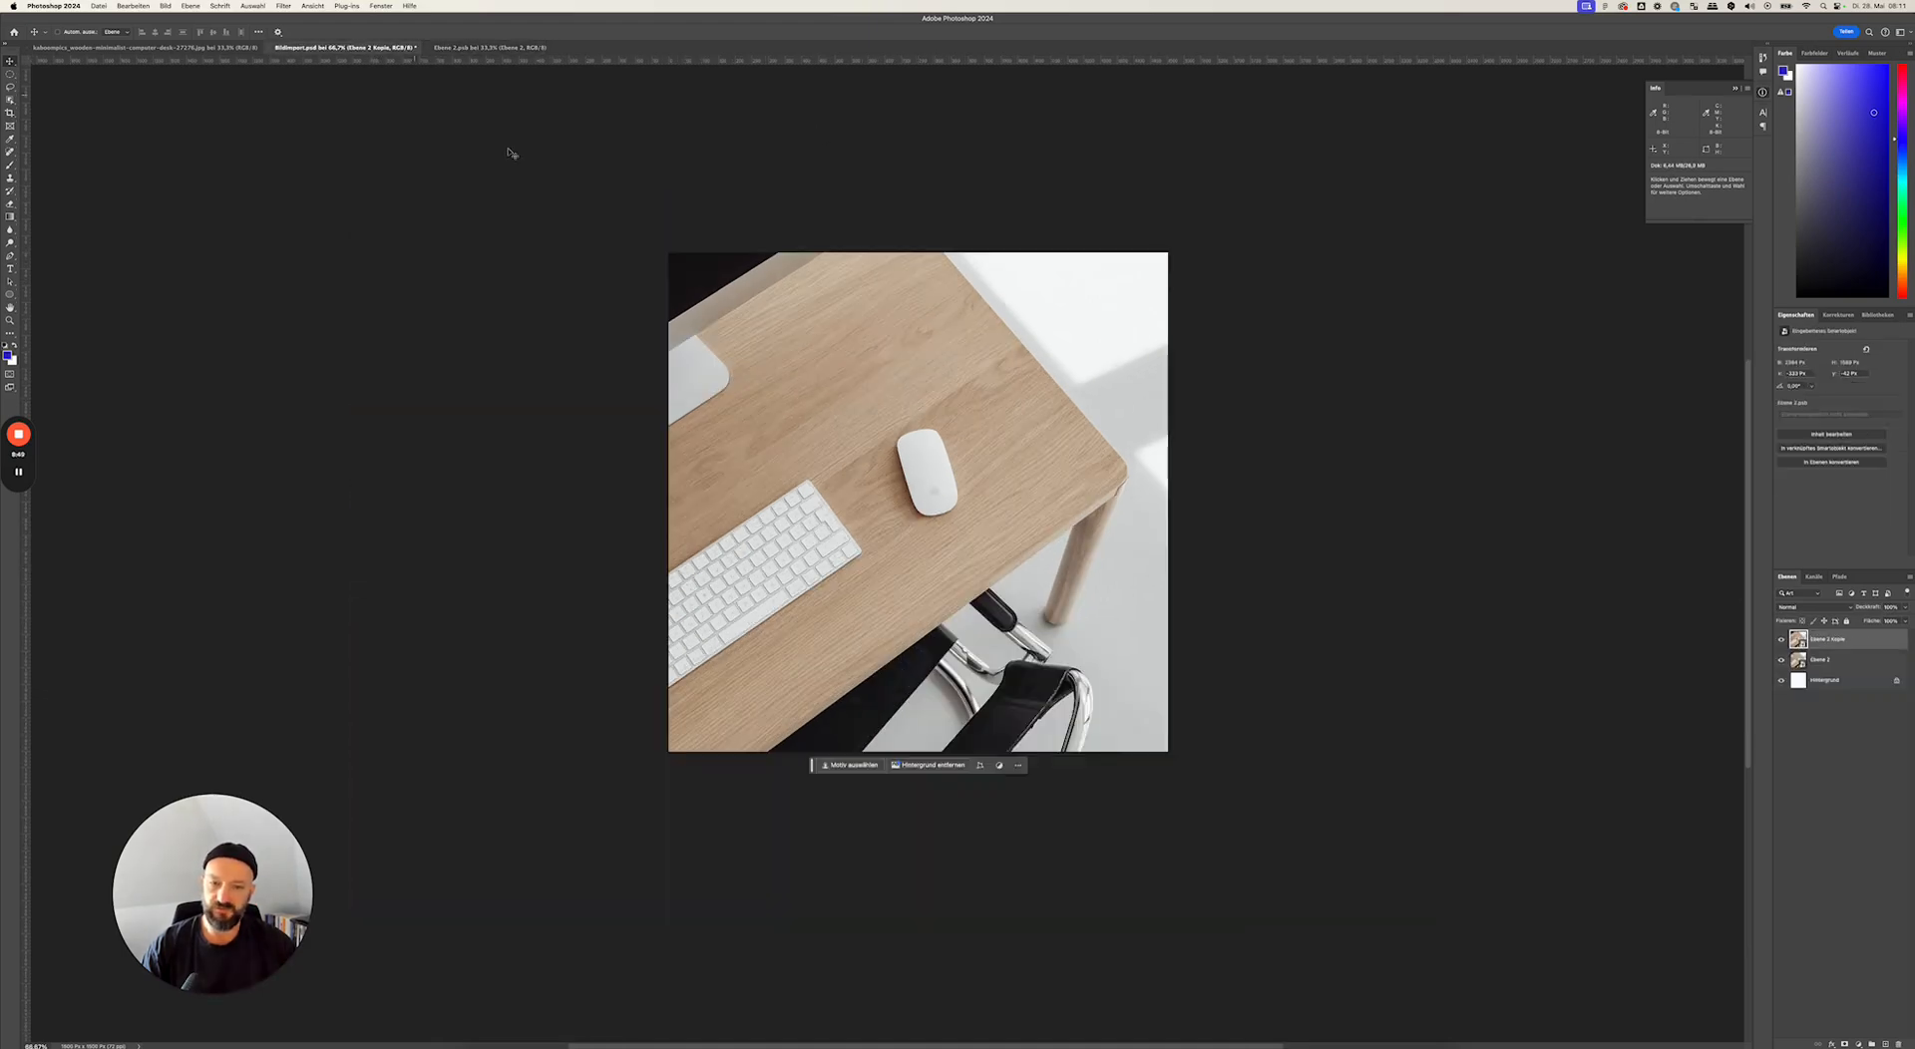
click(1849, 660)
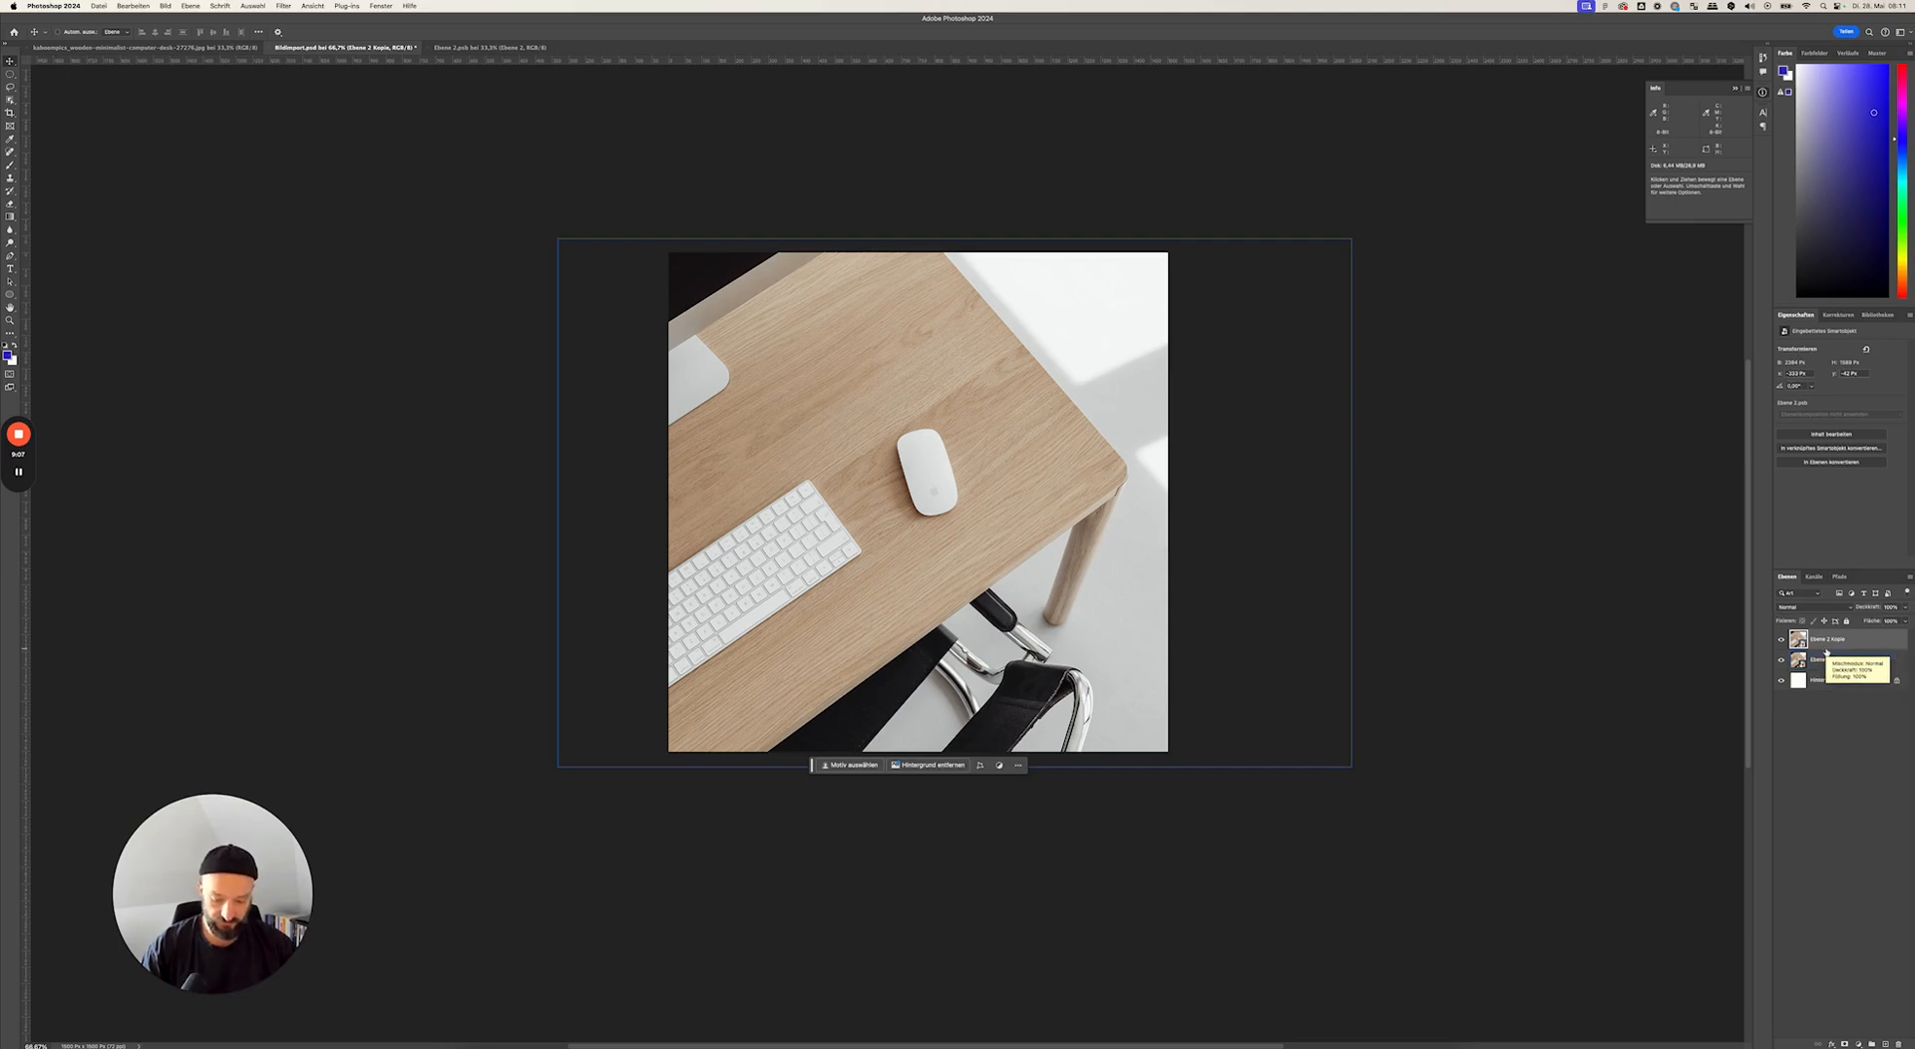
- Undo the duplication, scaling and smart object conversion of Ebene 2, then select that full-size pixel layer again
key(super+z)
key(super+shift+z)
key(super+z)
key(super+shift+z)
key(super+z)
key(super+z)
key(super+z)
key(super+z)
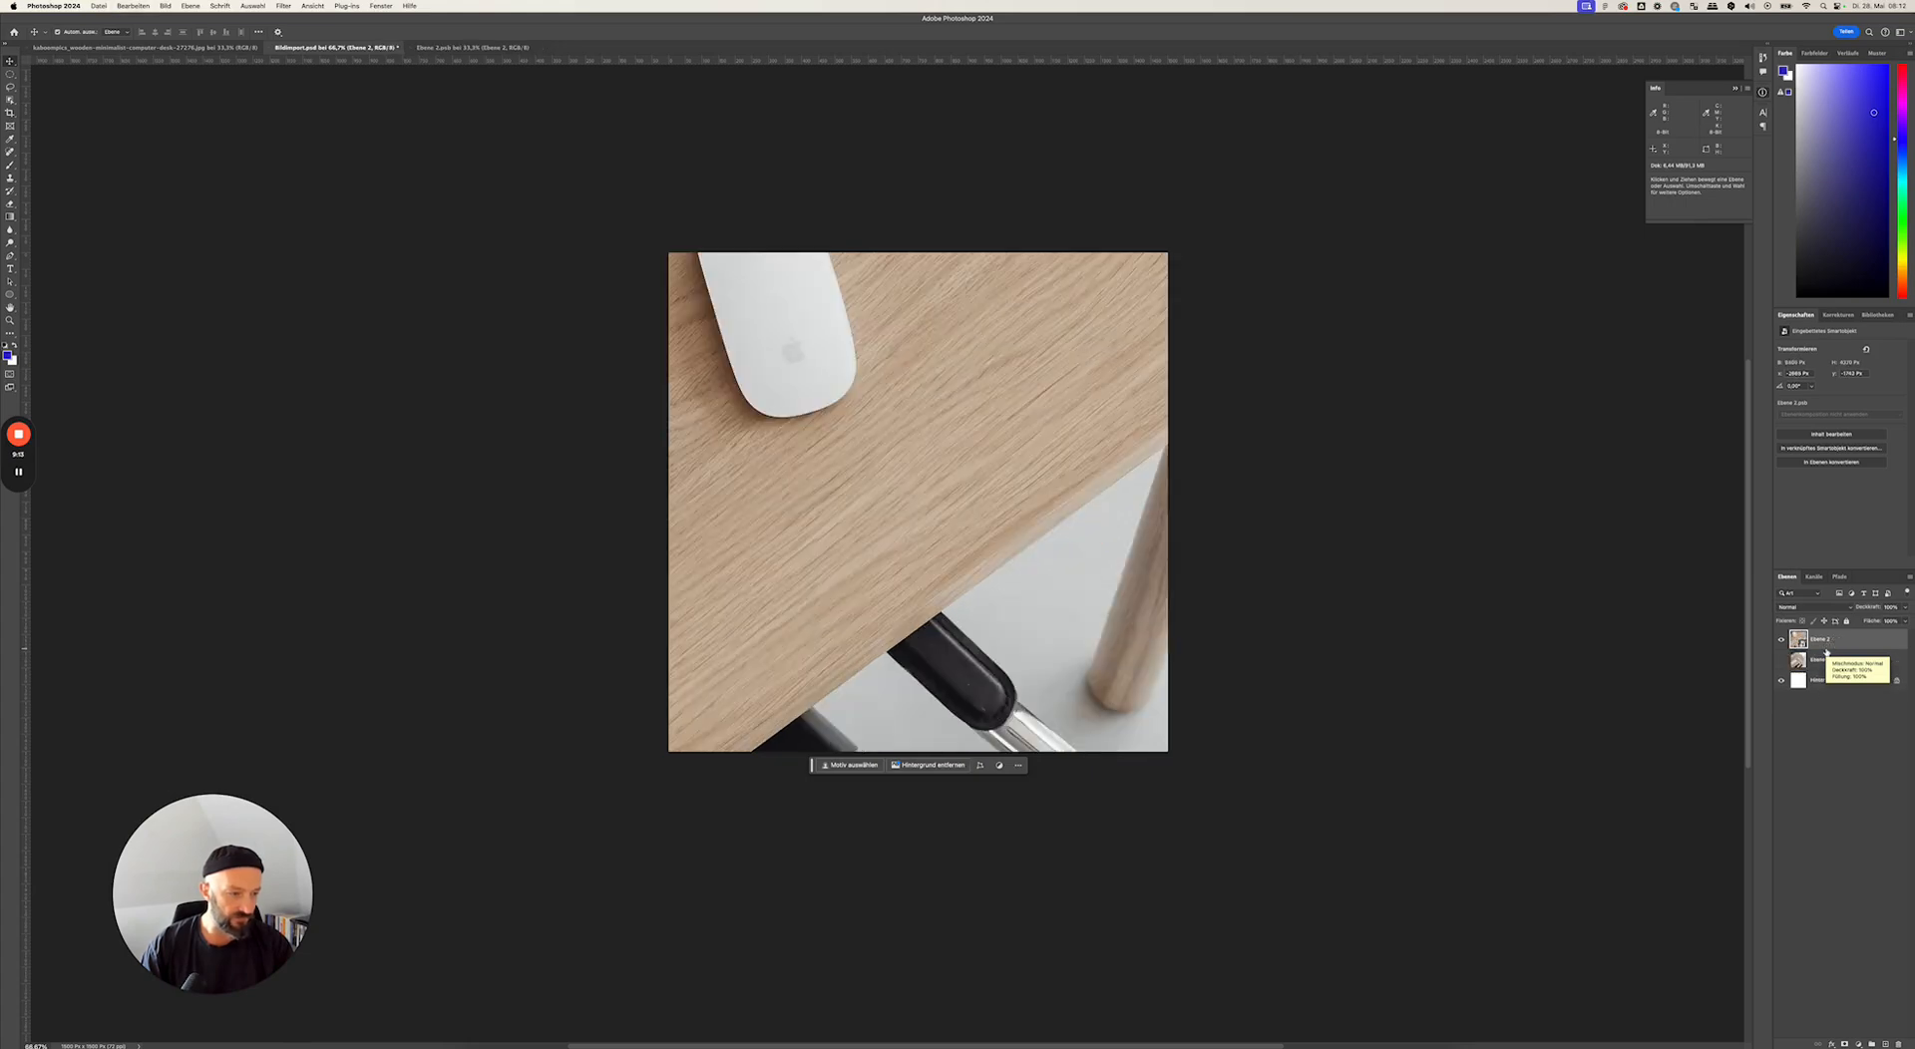
key(super+z)
click(1828, 642)
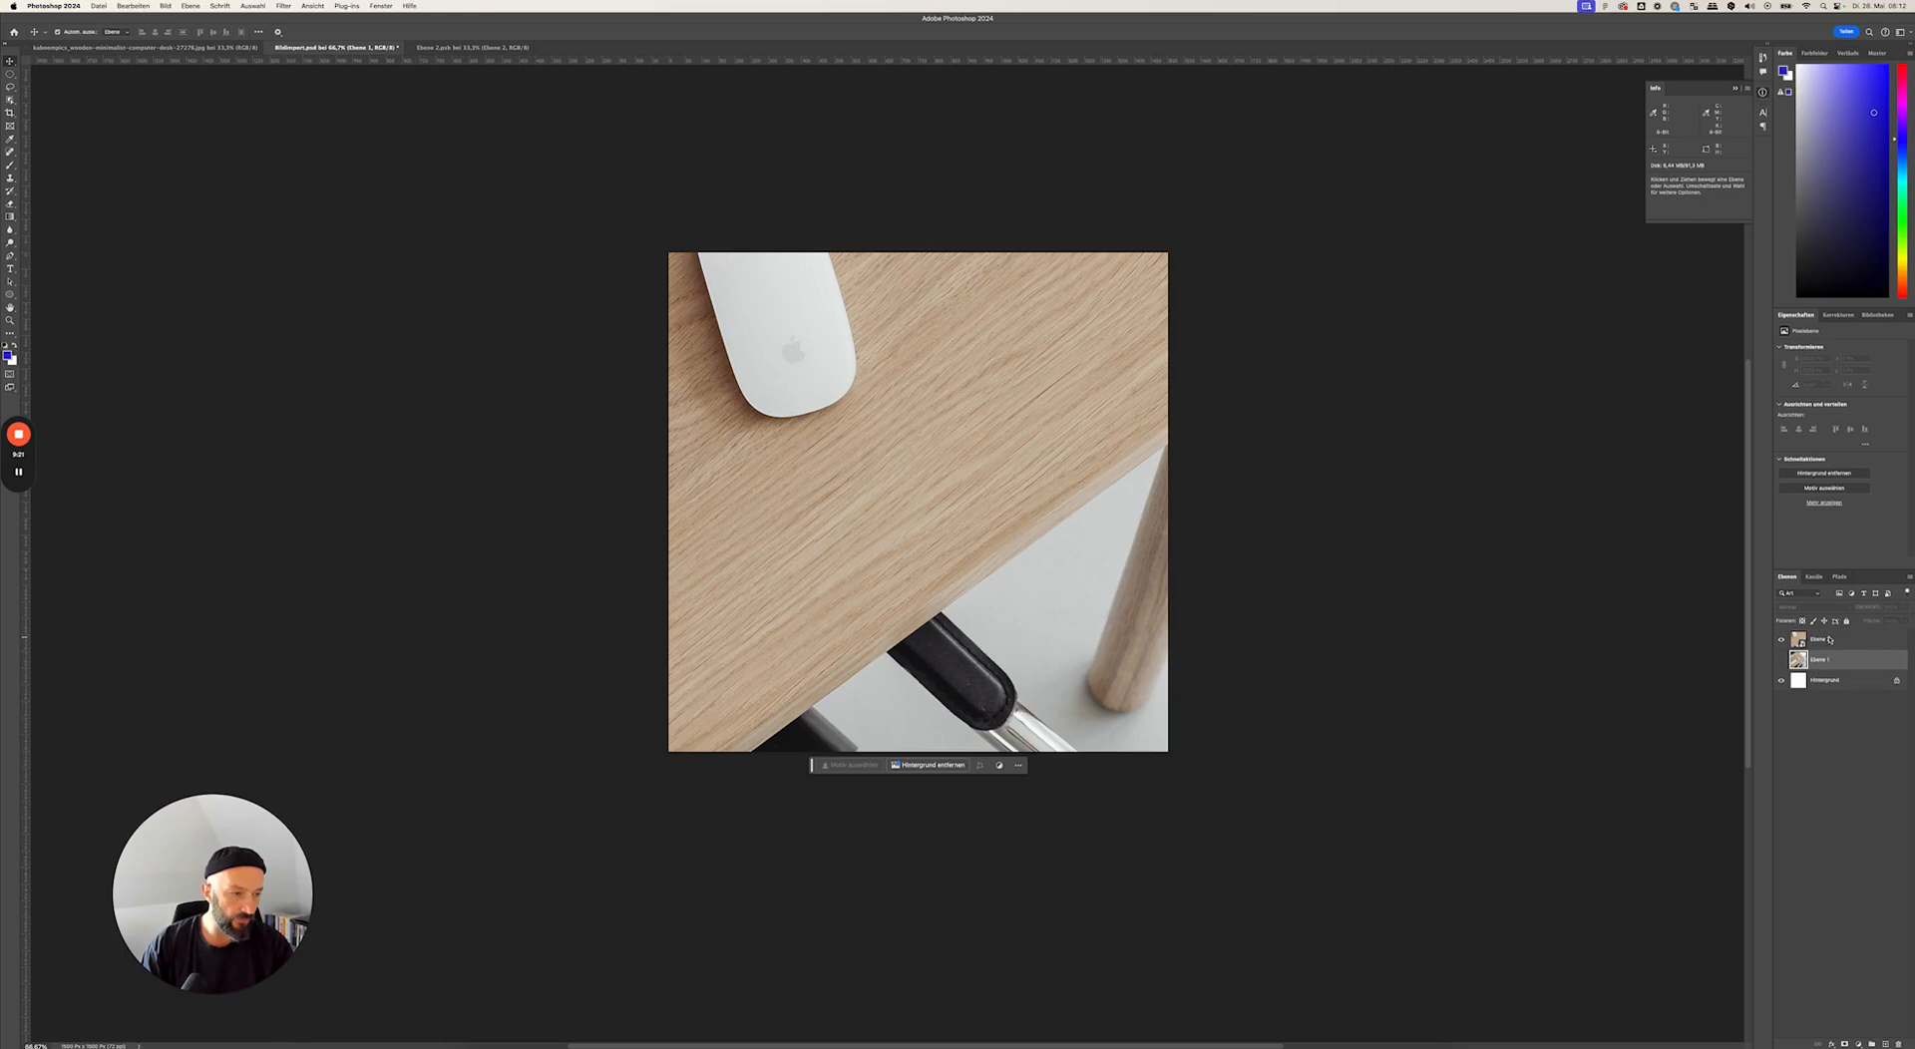
click(1830, 641)
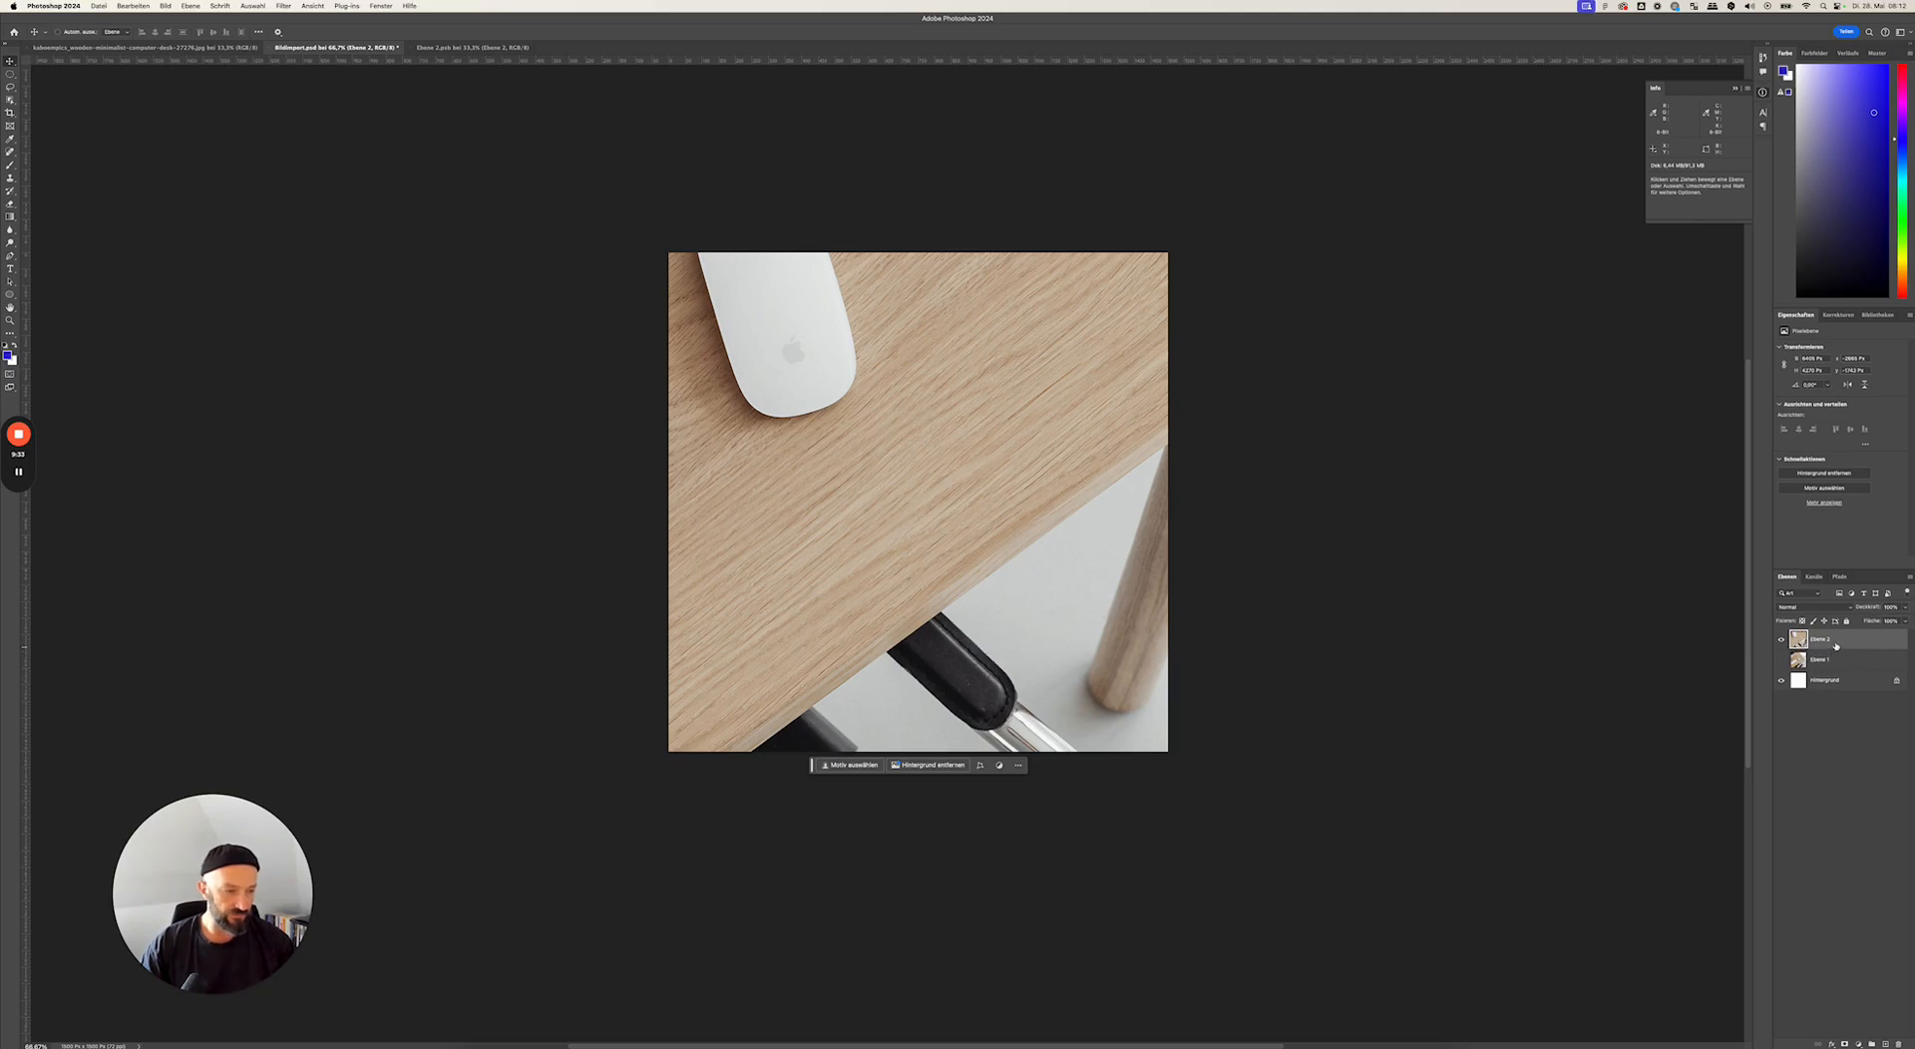
- Make three copies of the Ebene 2 pixel layer directly beneath the original in the layer stack
drag(1838, 647, 1849, 664)
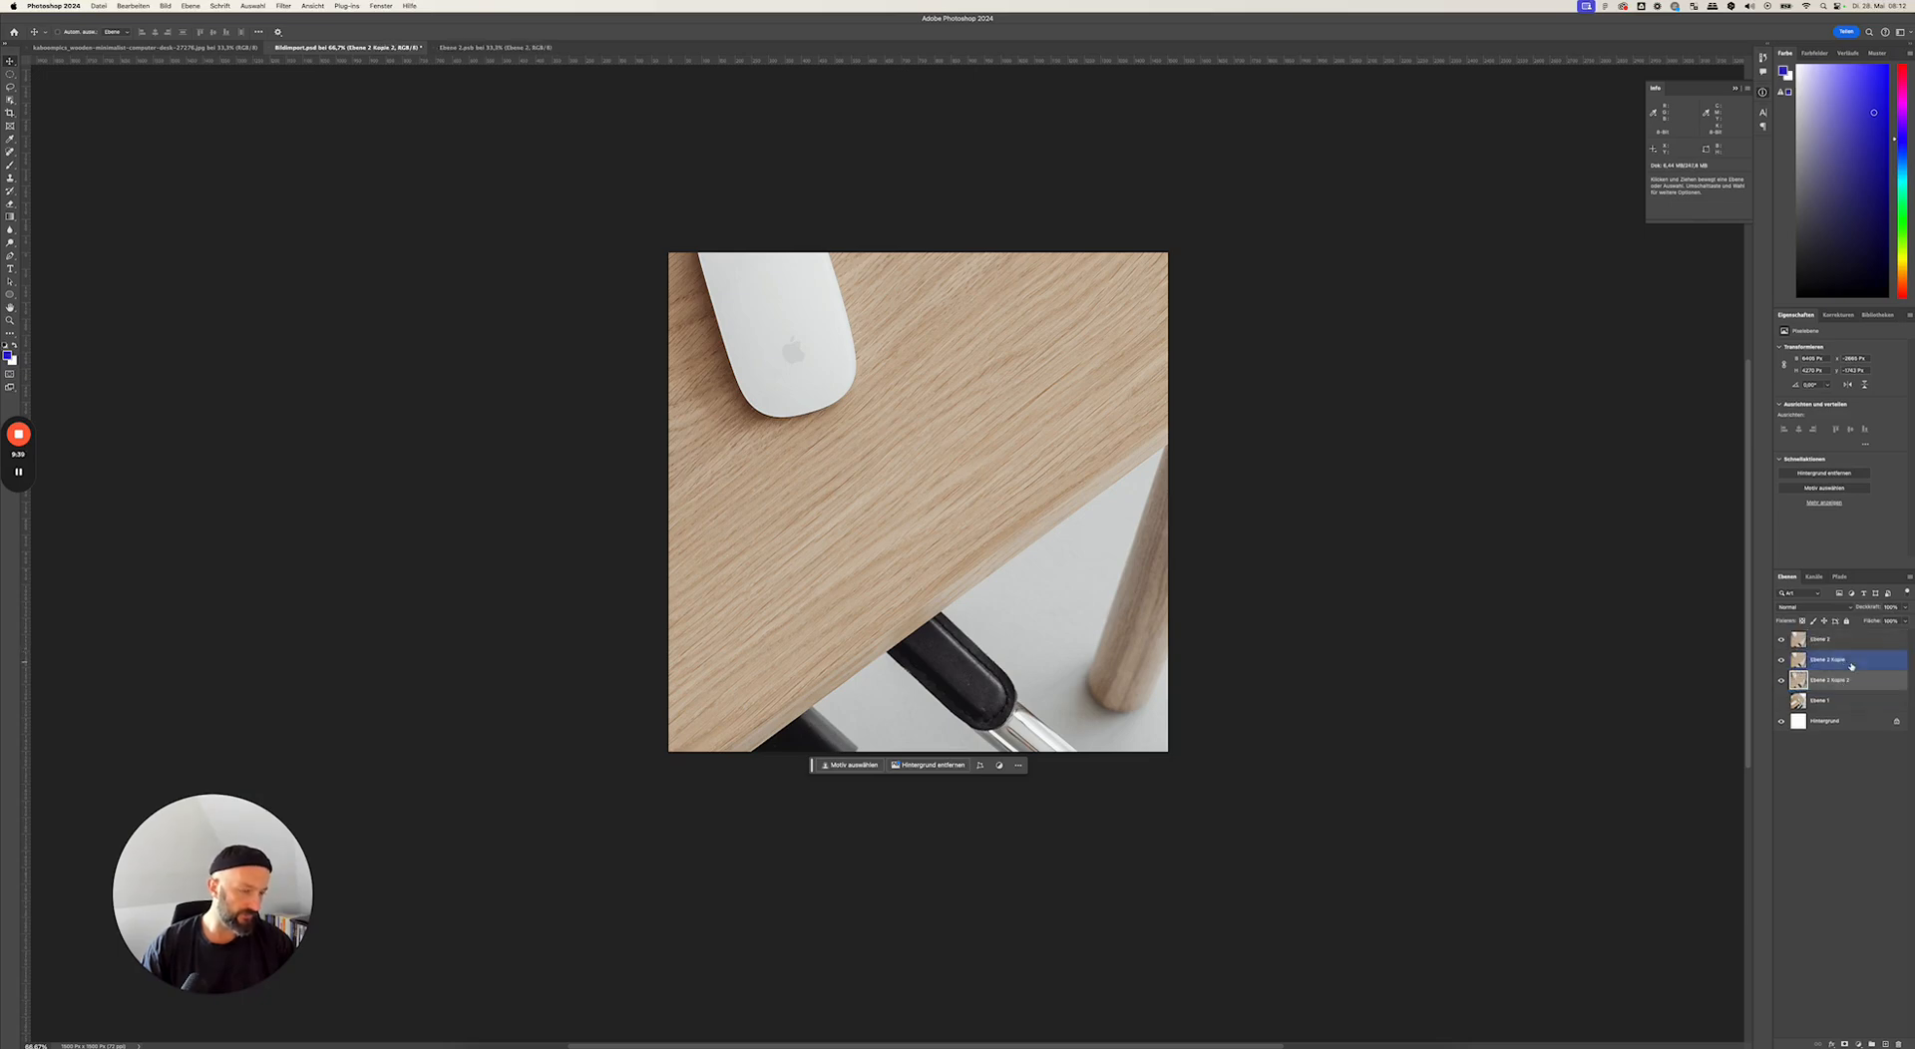
click(1808, 642)
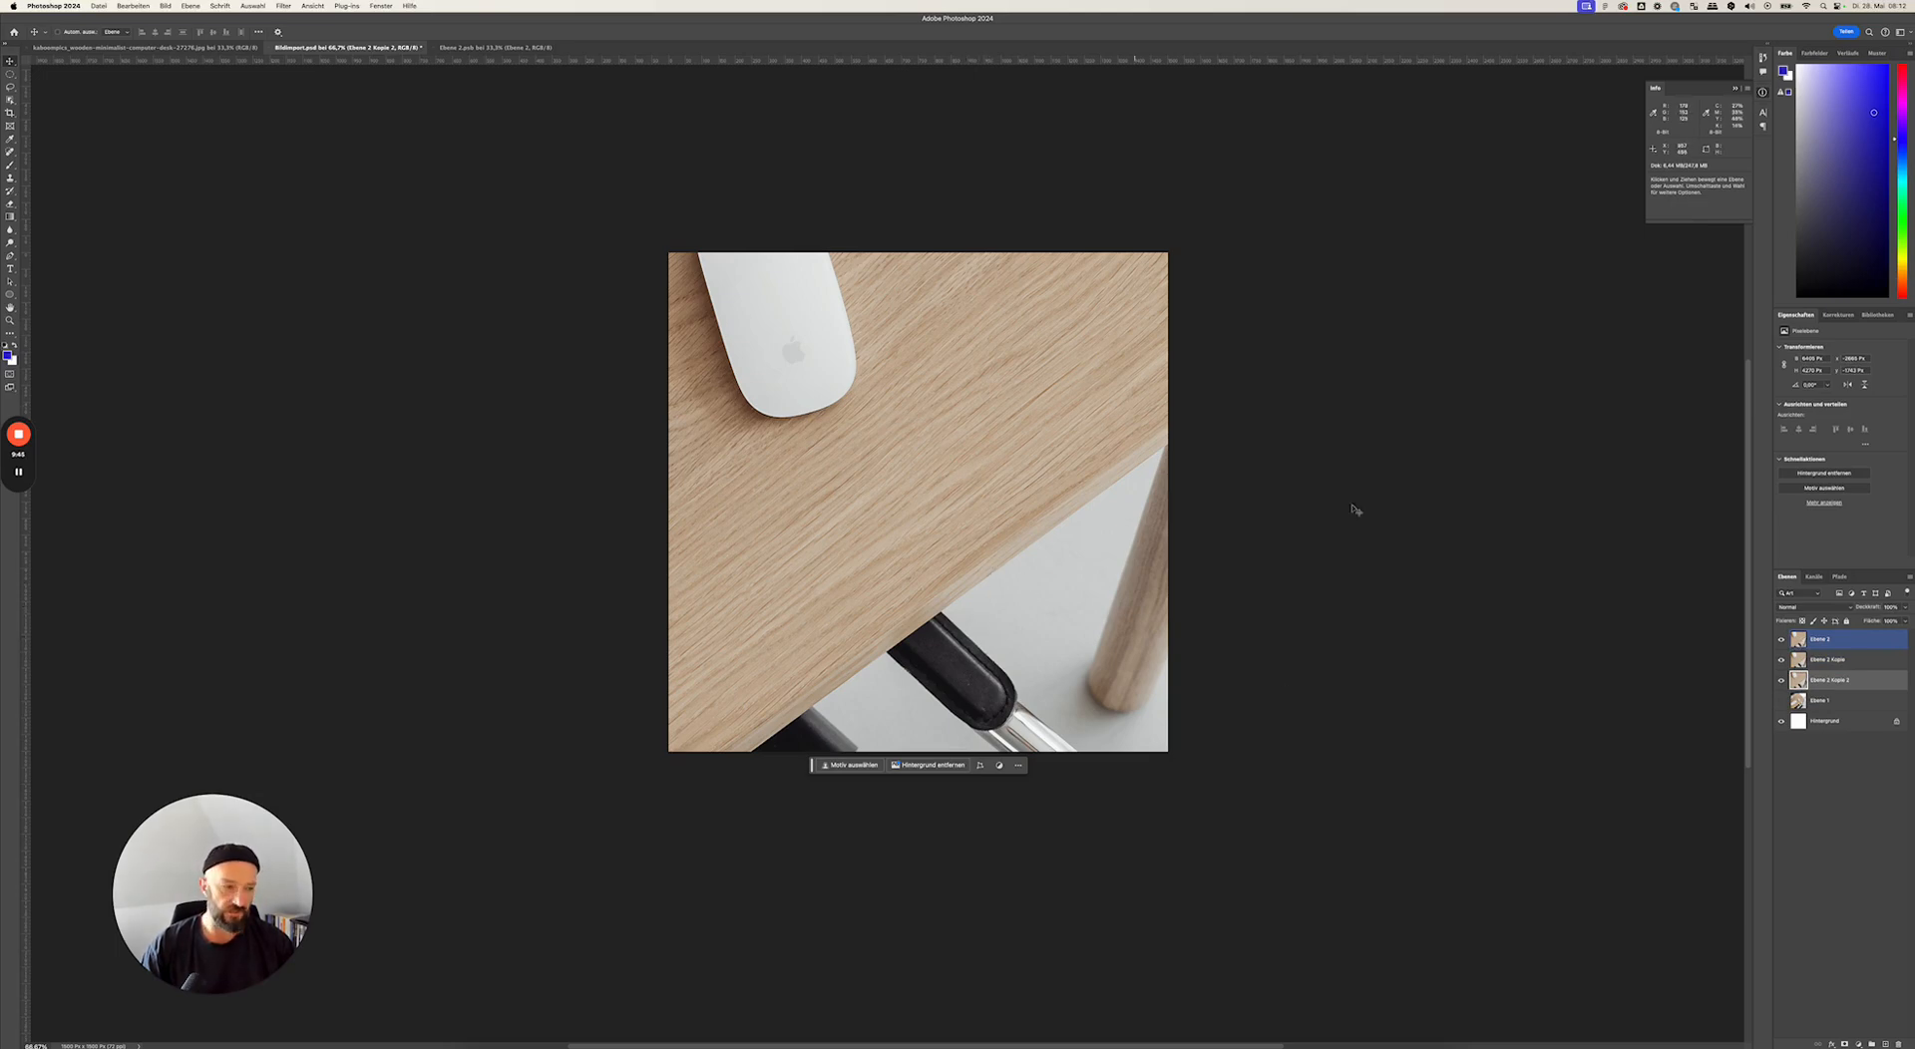
click(1840, 683)
alt+drag(1843, 684, 1845, 699)
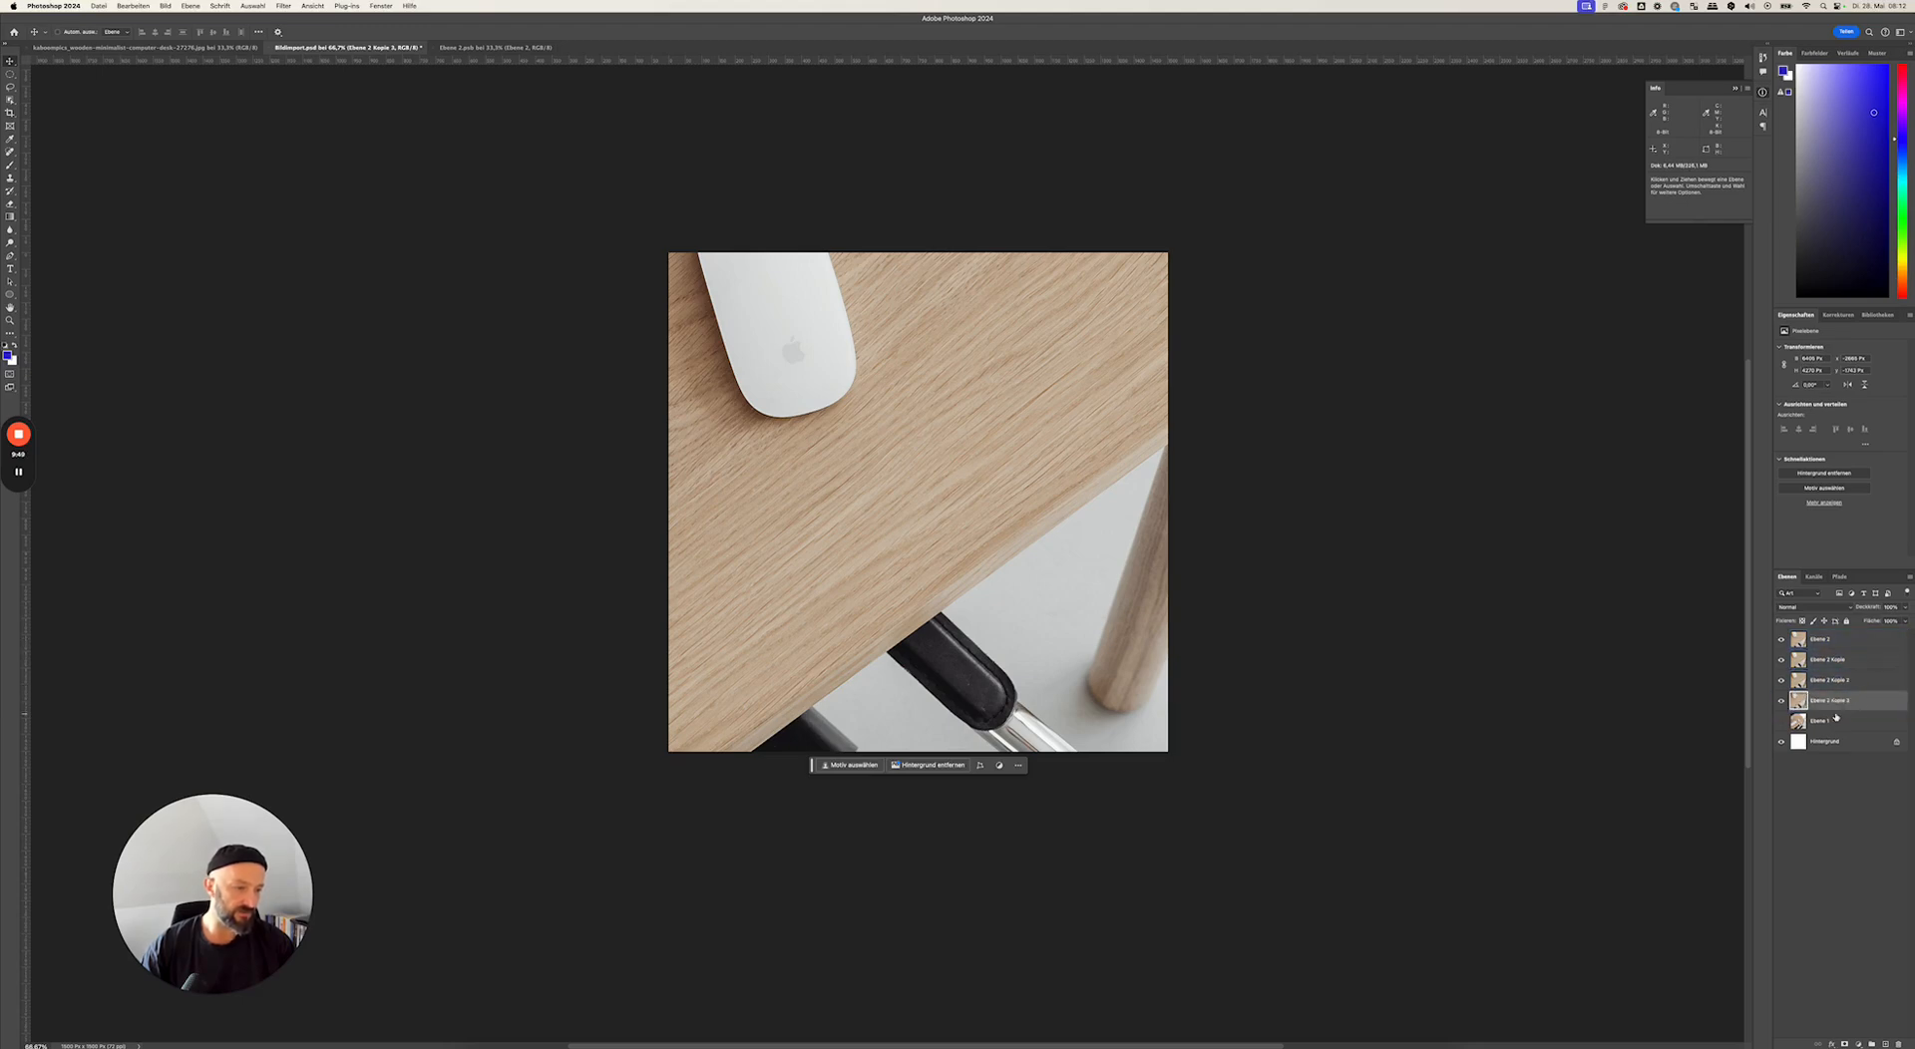
- Convert Ebene 2 and each of its three copies individually into separate smart objects
click(1843, 650)
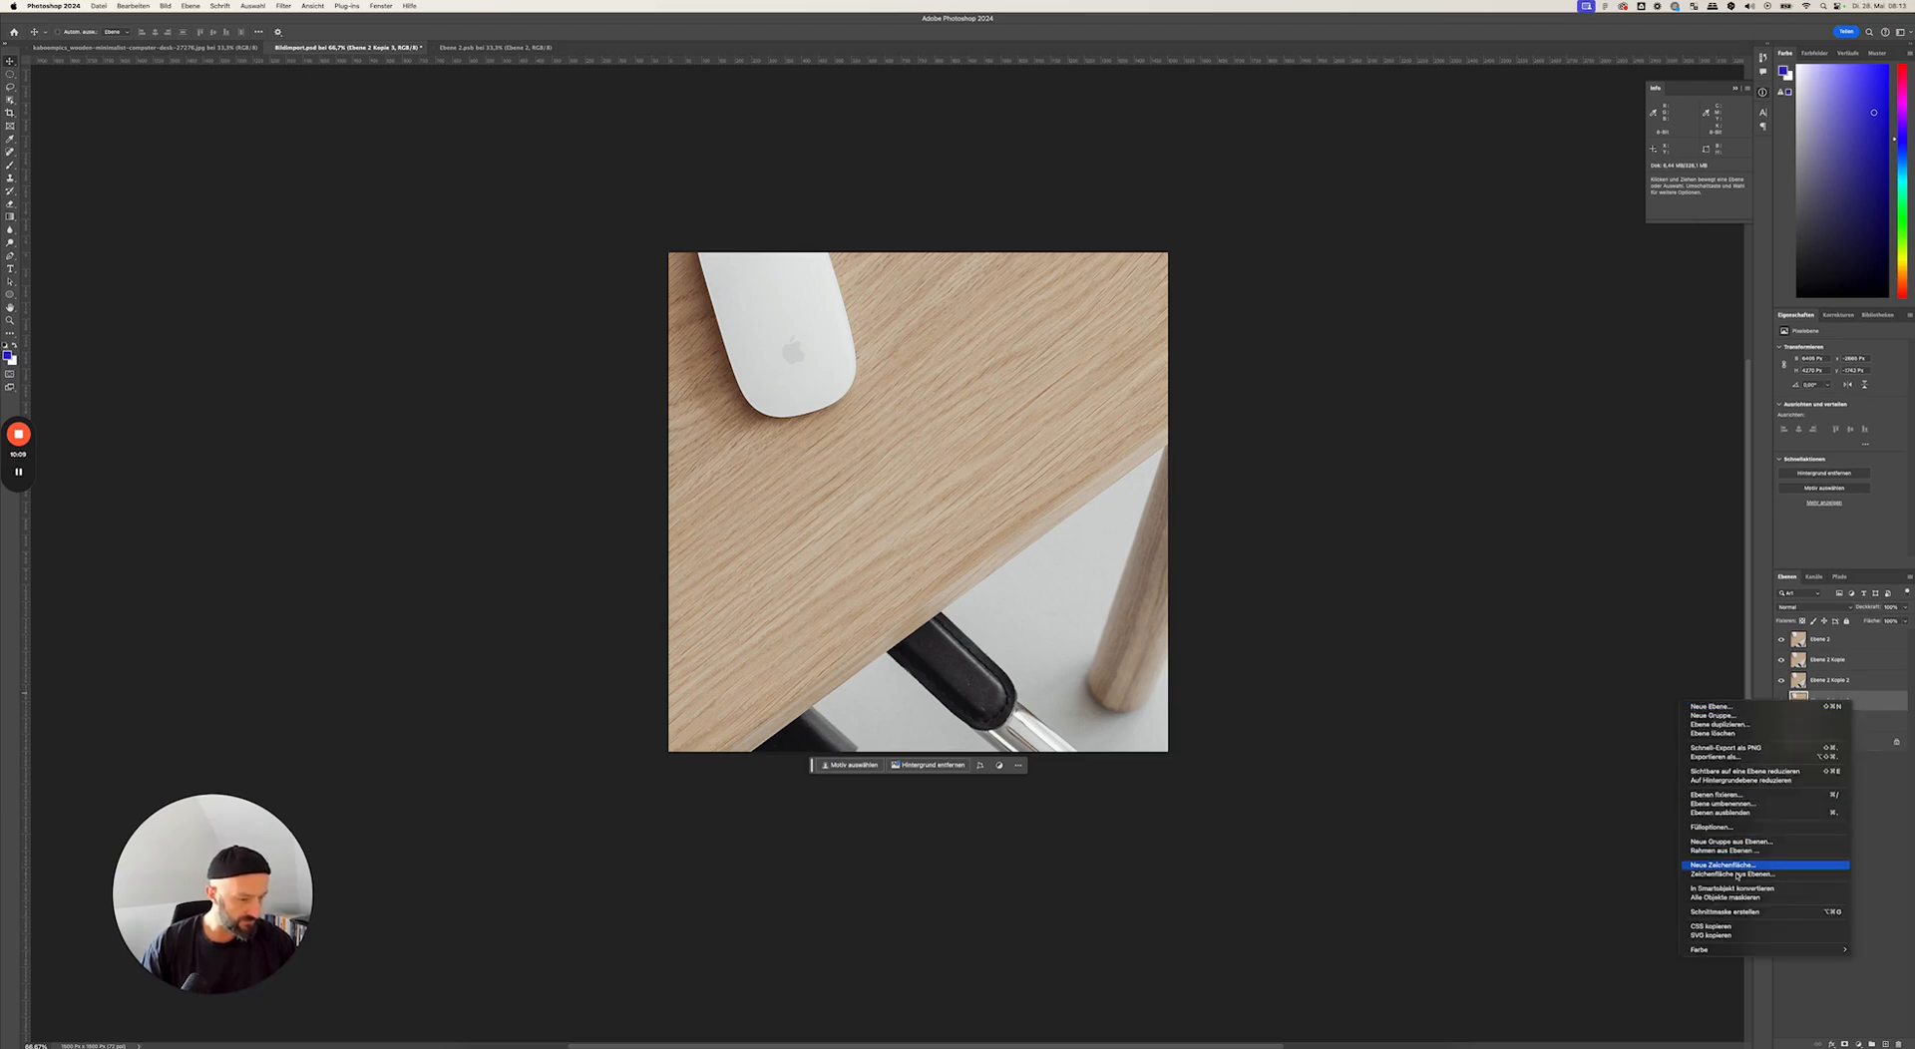
click(1743, 890)
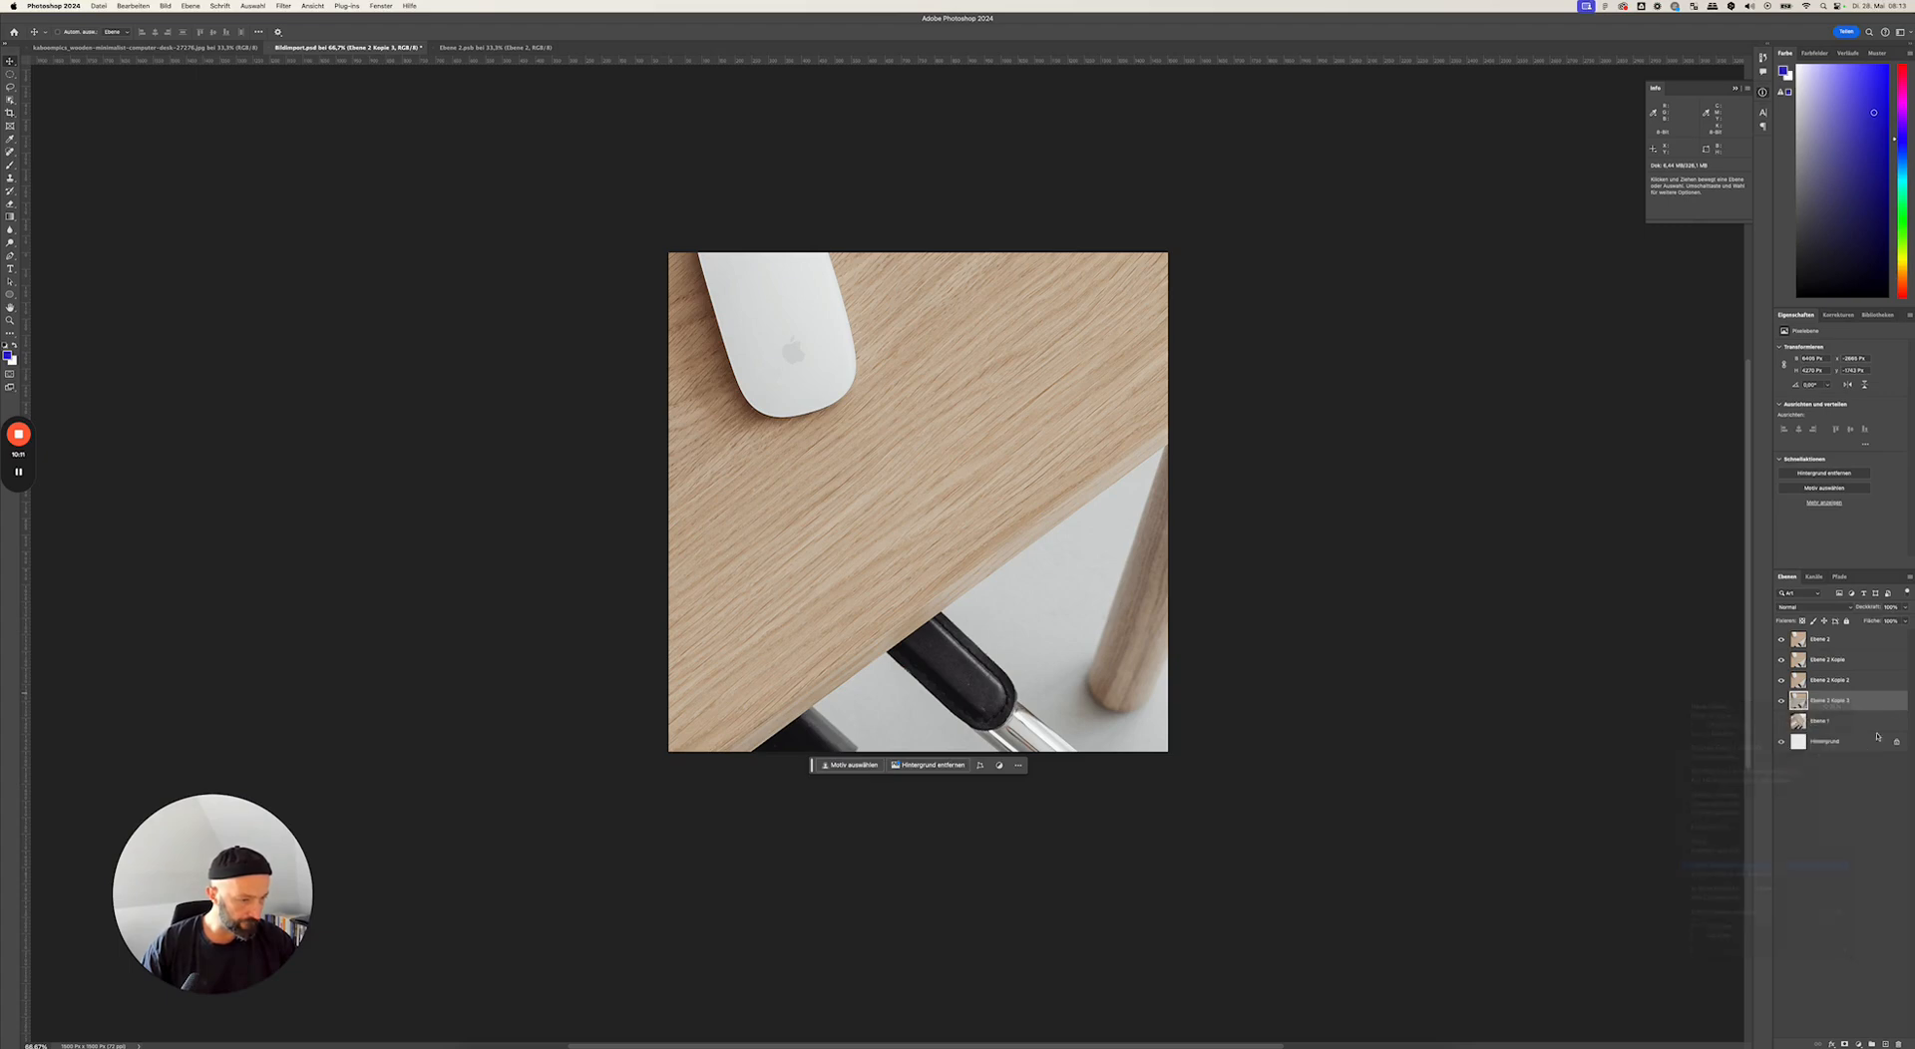
click(1853, 684)
right_click(1855, 685)
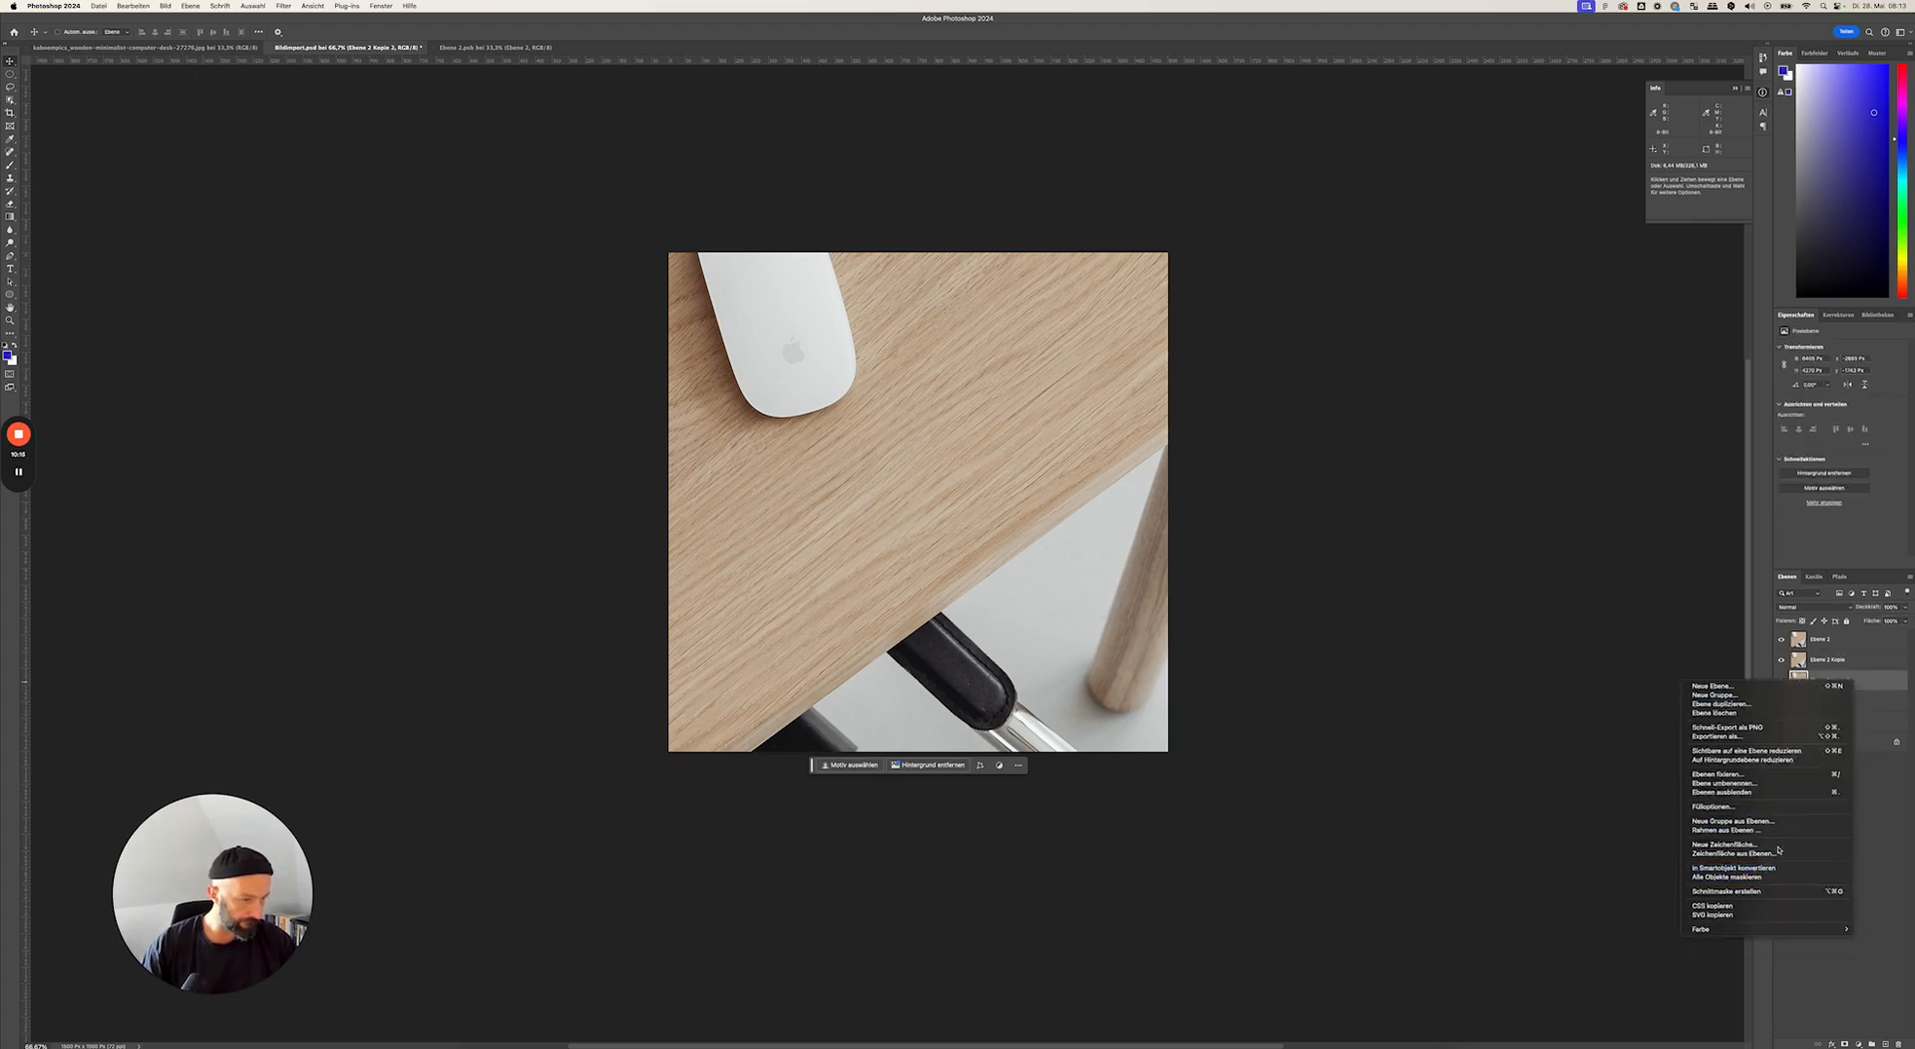
click(1752, 868)
click(1853, 662)
right_click(1853, 666)
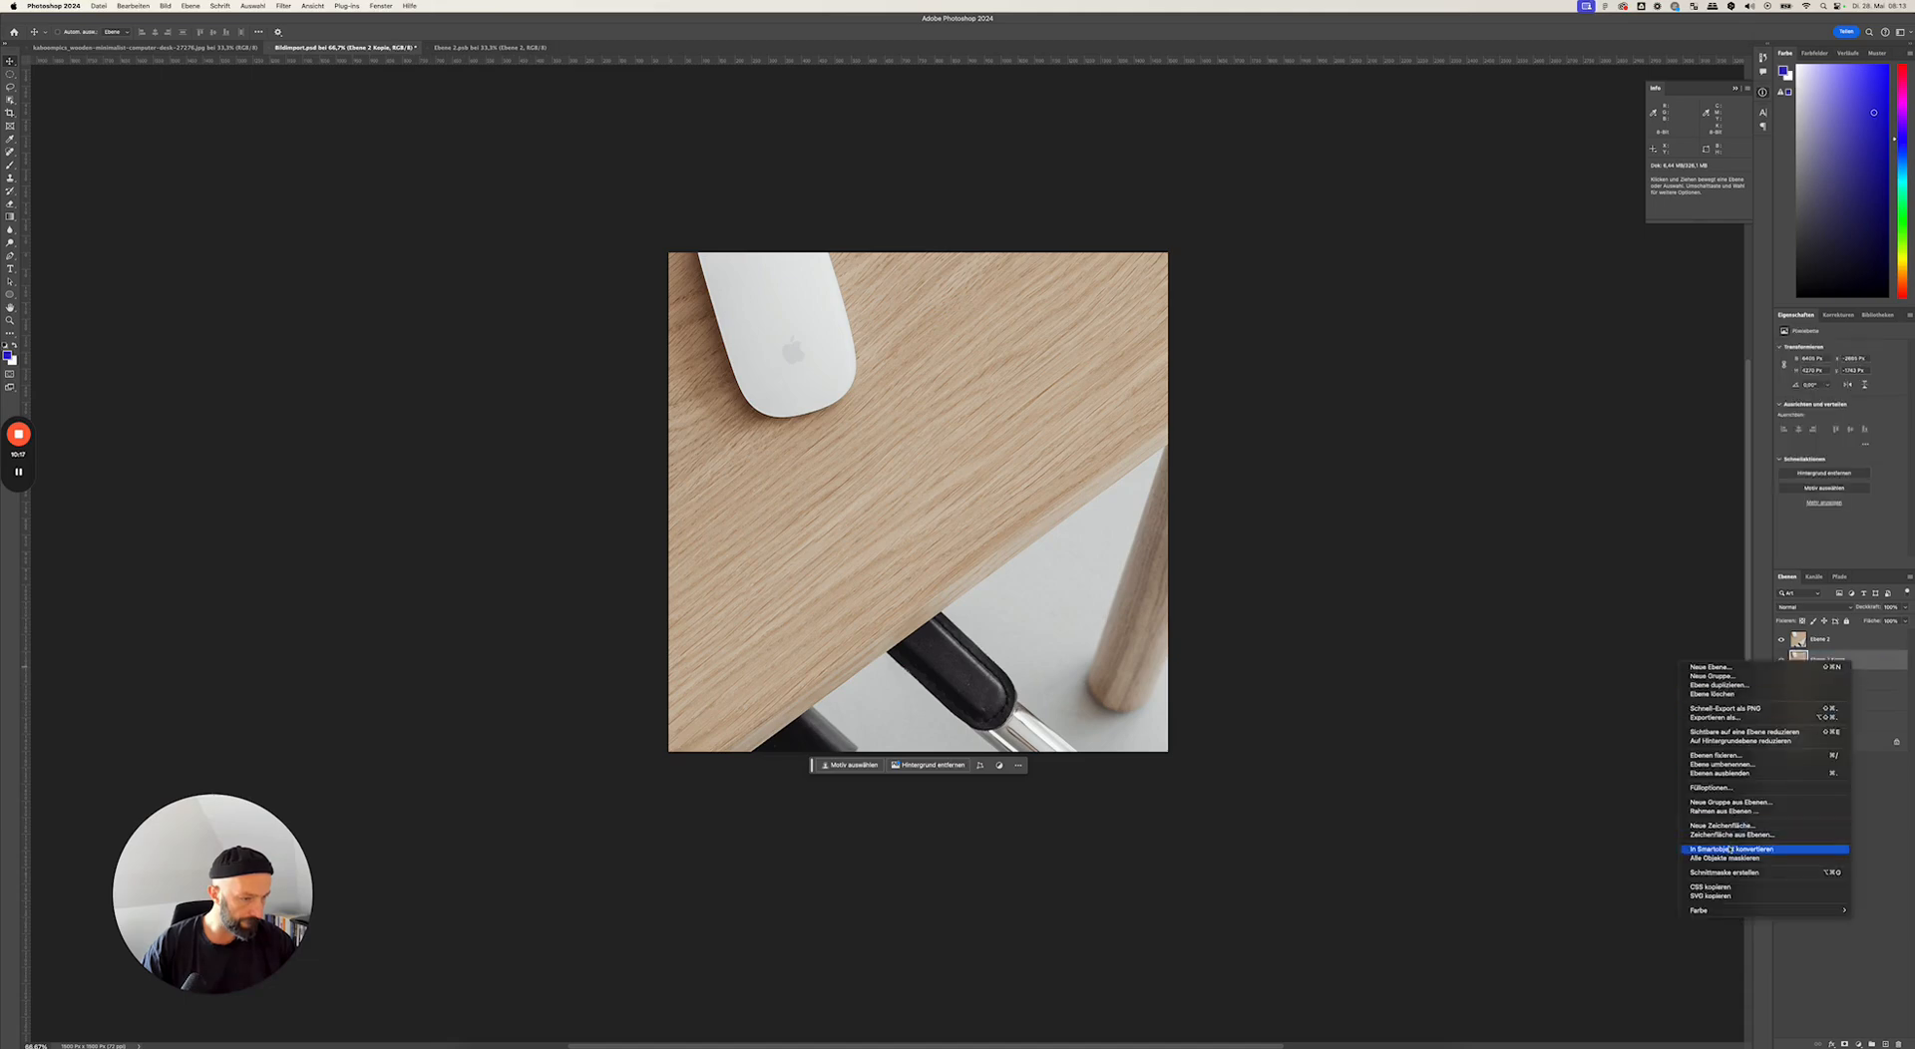
click(1734, 849)
click(1846, 644)
right_click(1845, 646)
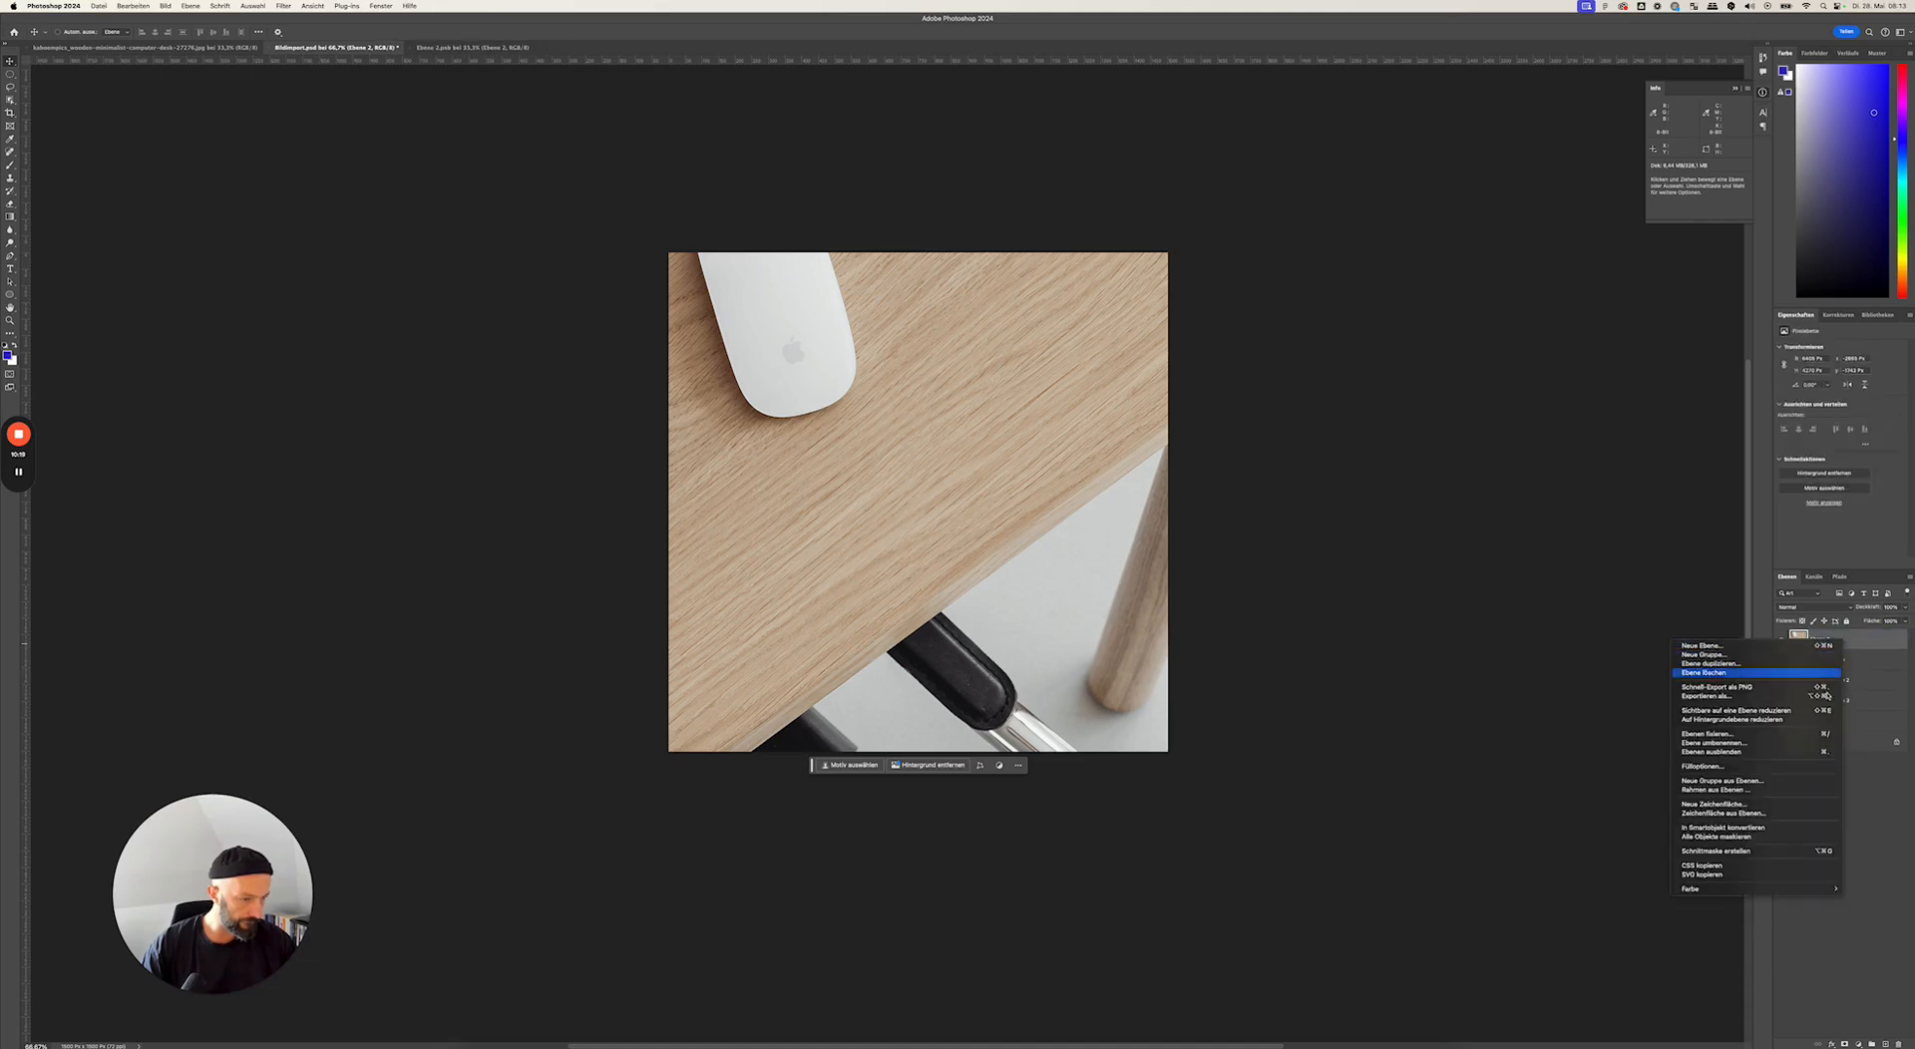
click(1735, 830)
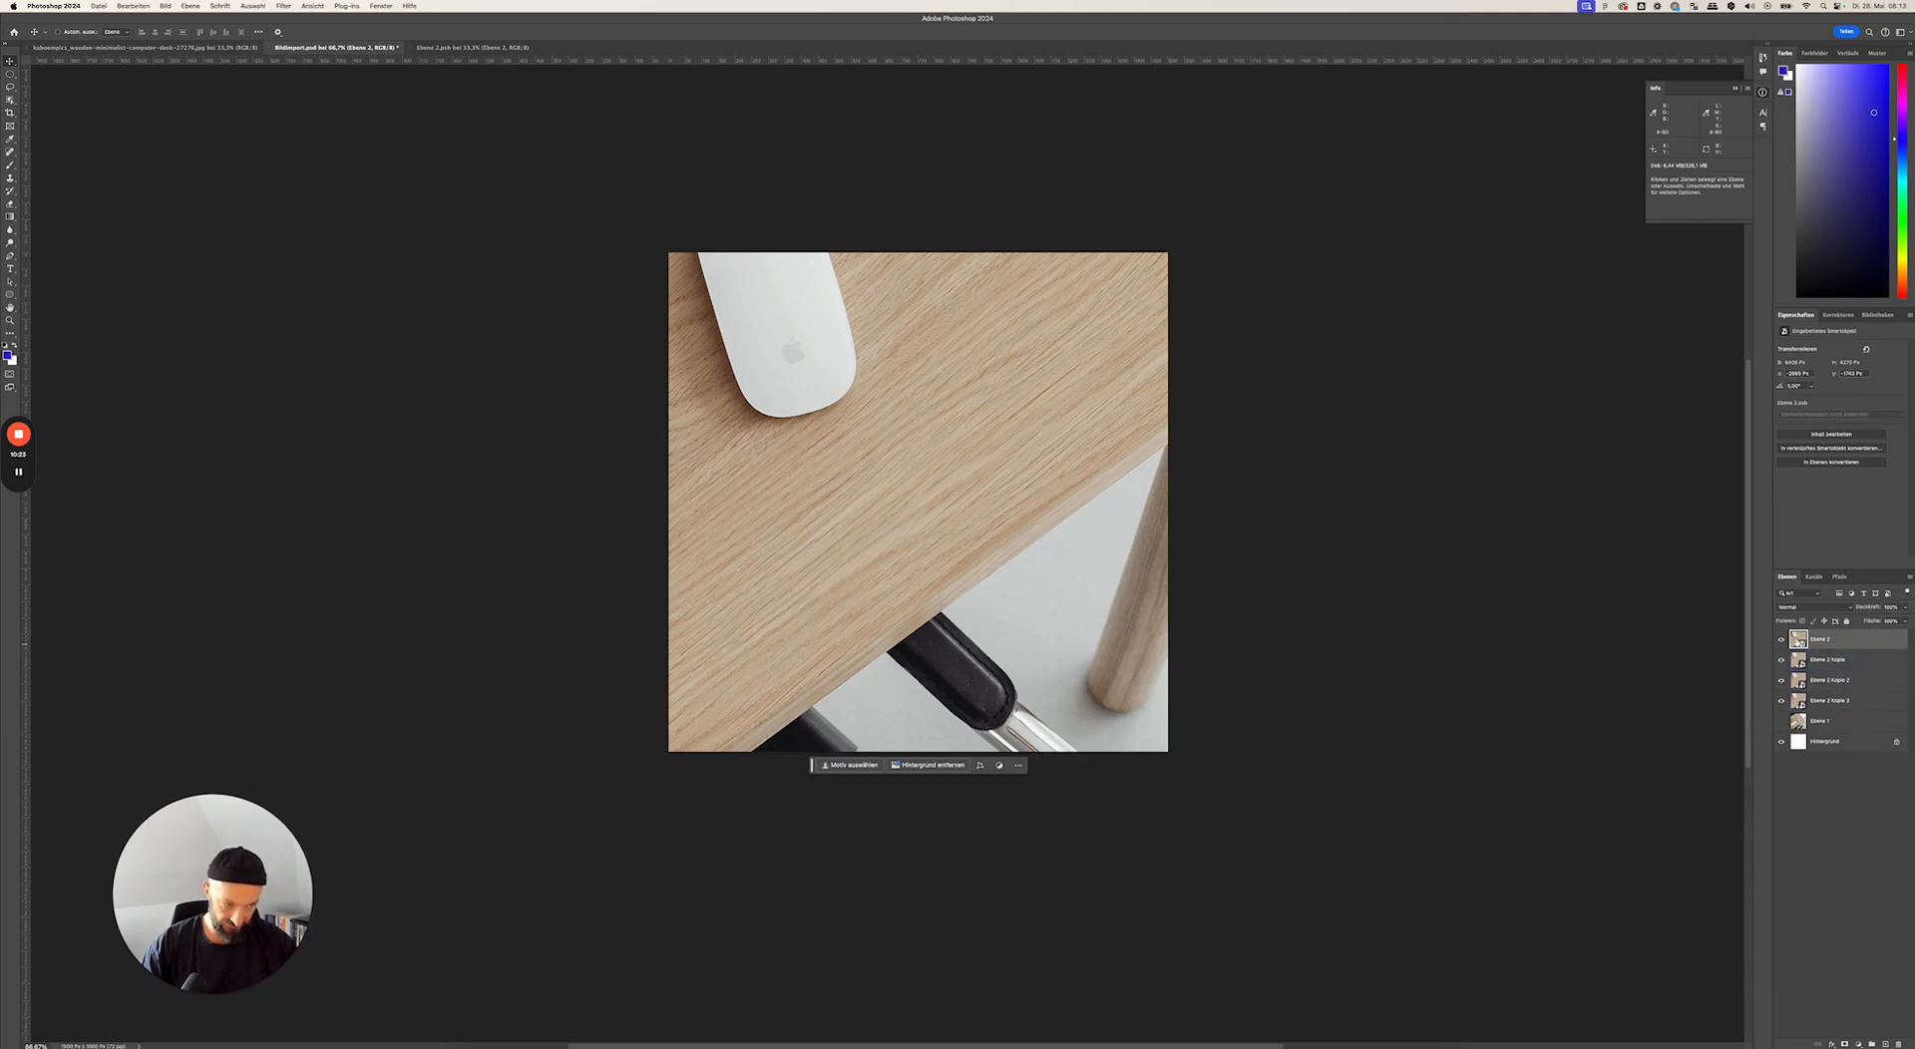
- Scale all four Ebene 2 smart objects together to about 38 % and position them so the desk corner fits within the canvas
shift+click(1852, 702)
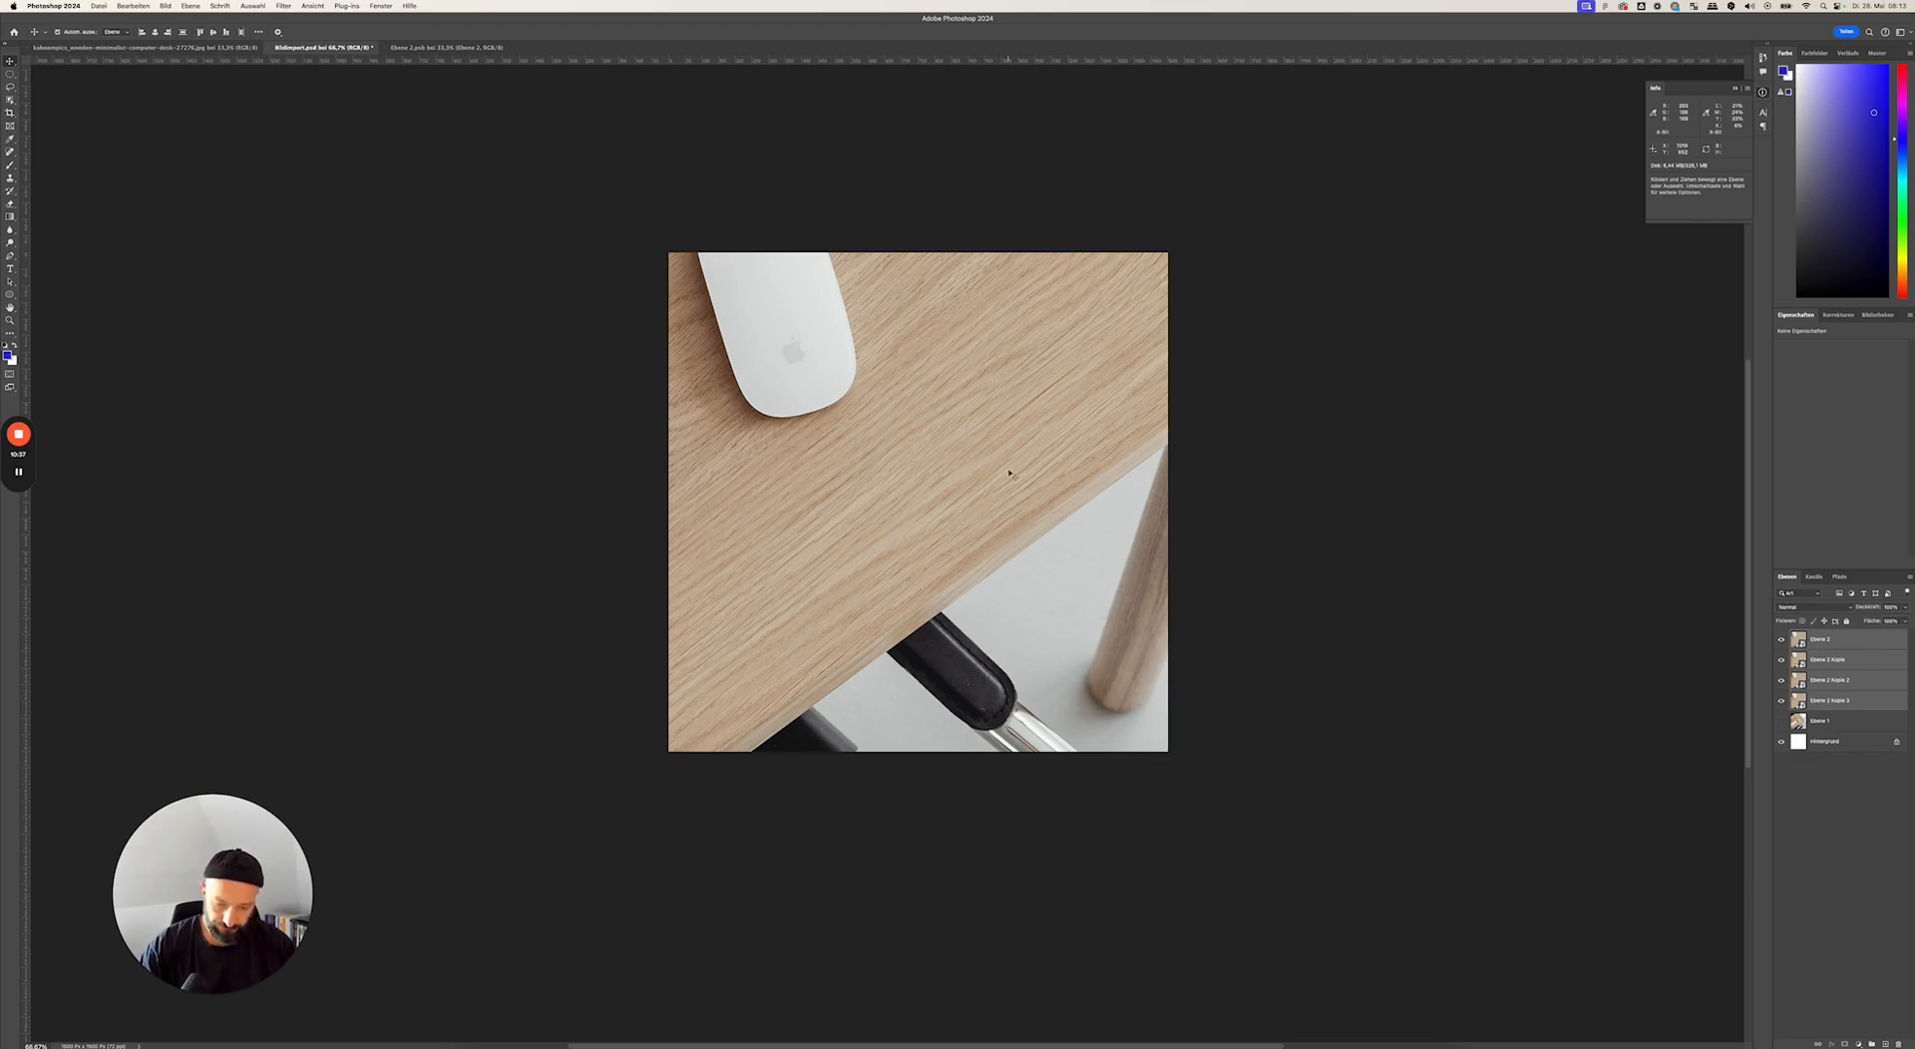
key(super+t)
key(super+minus)
key(super+minus)
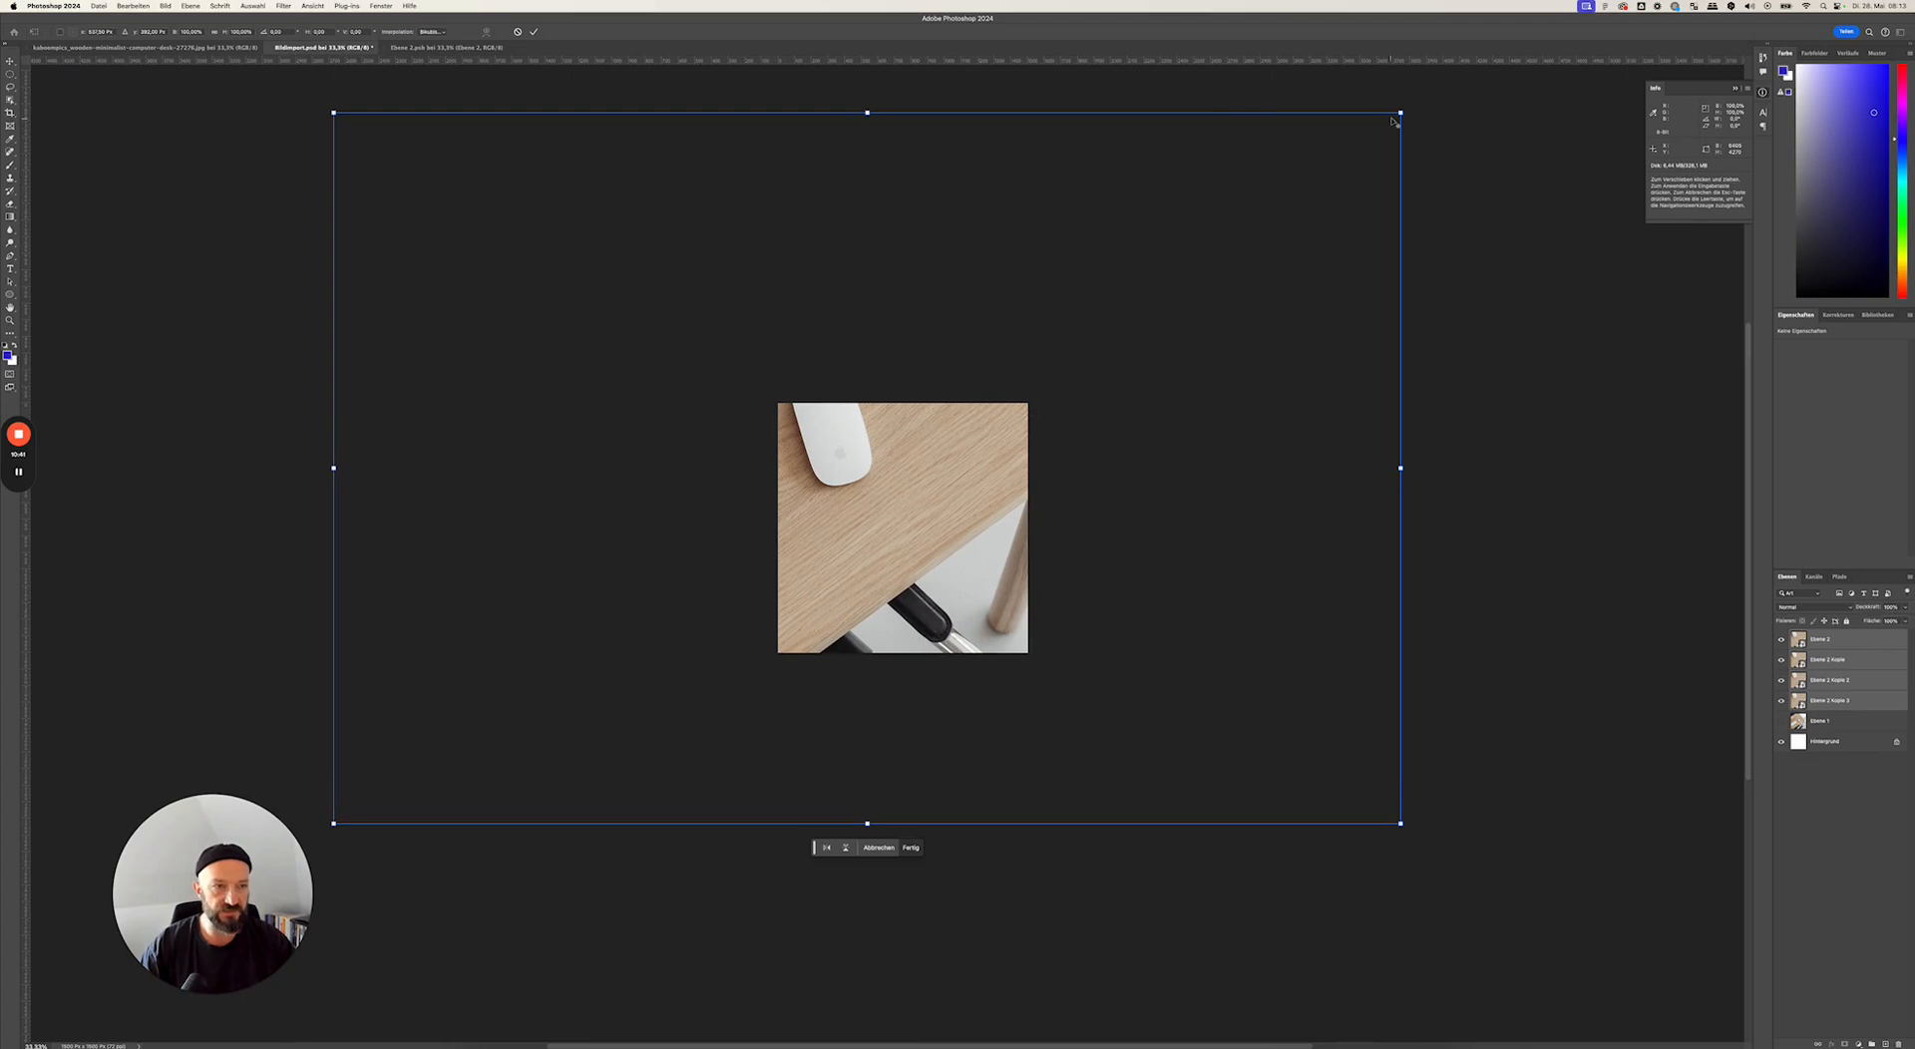
drag(1396, 116, 1056, 462)
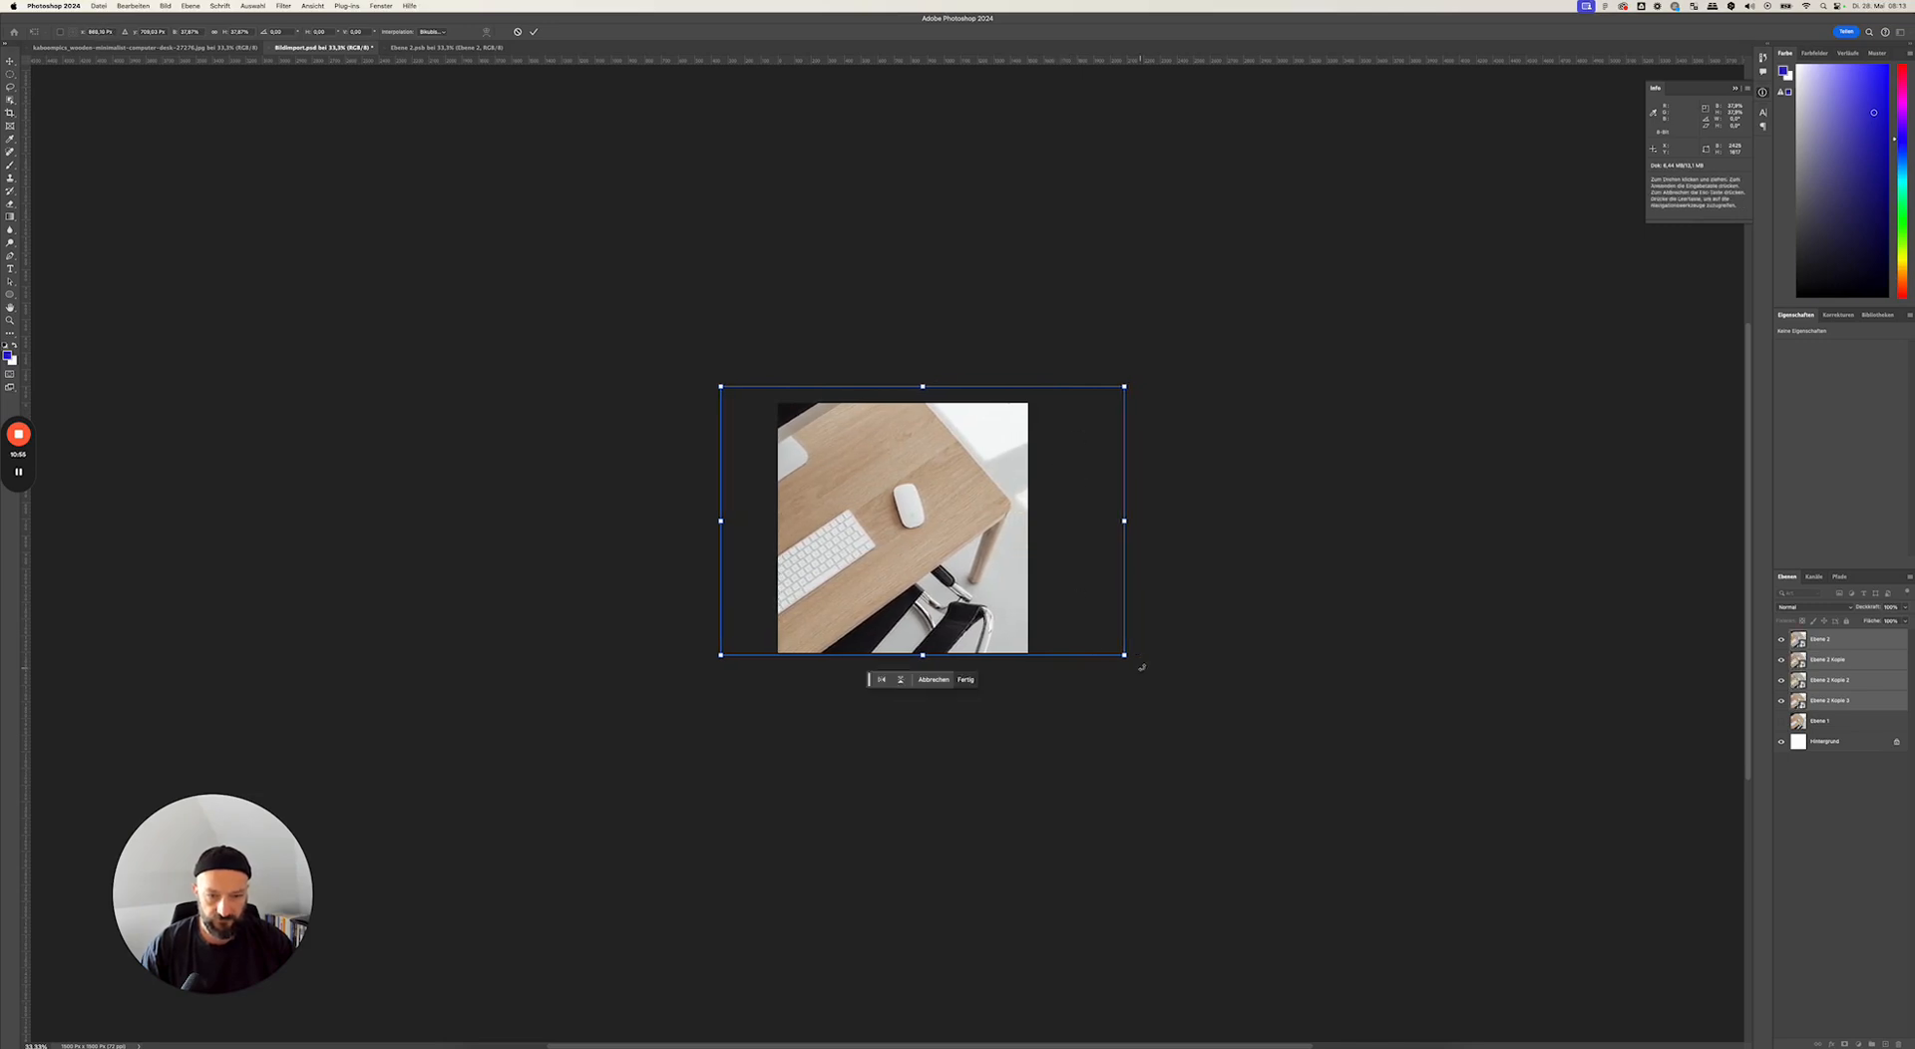
drag(1124, 655, 1128, 658)
drag(978, 534, 973, 534)
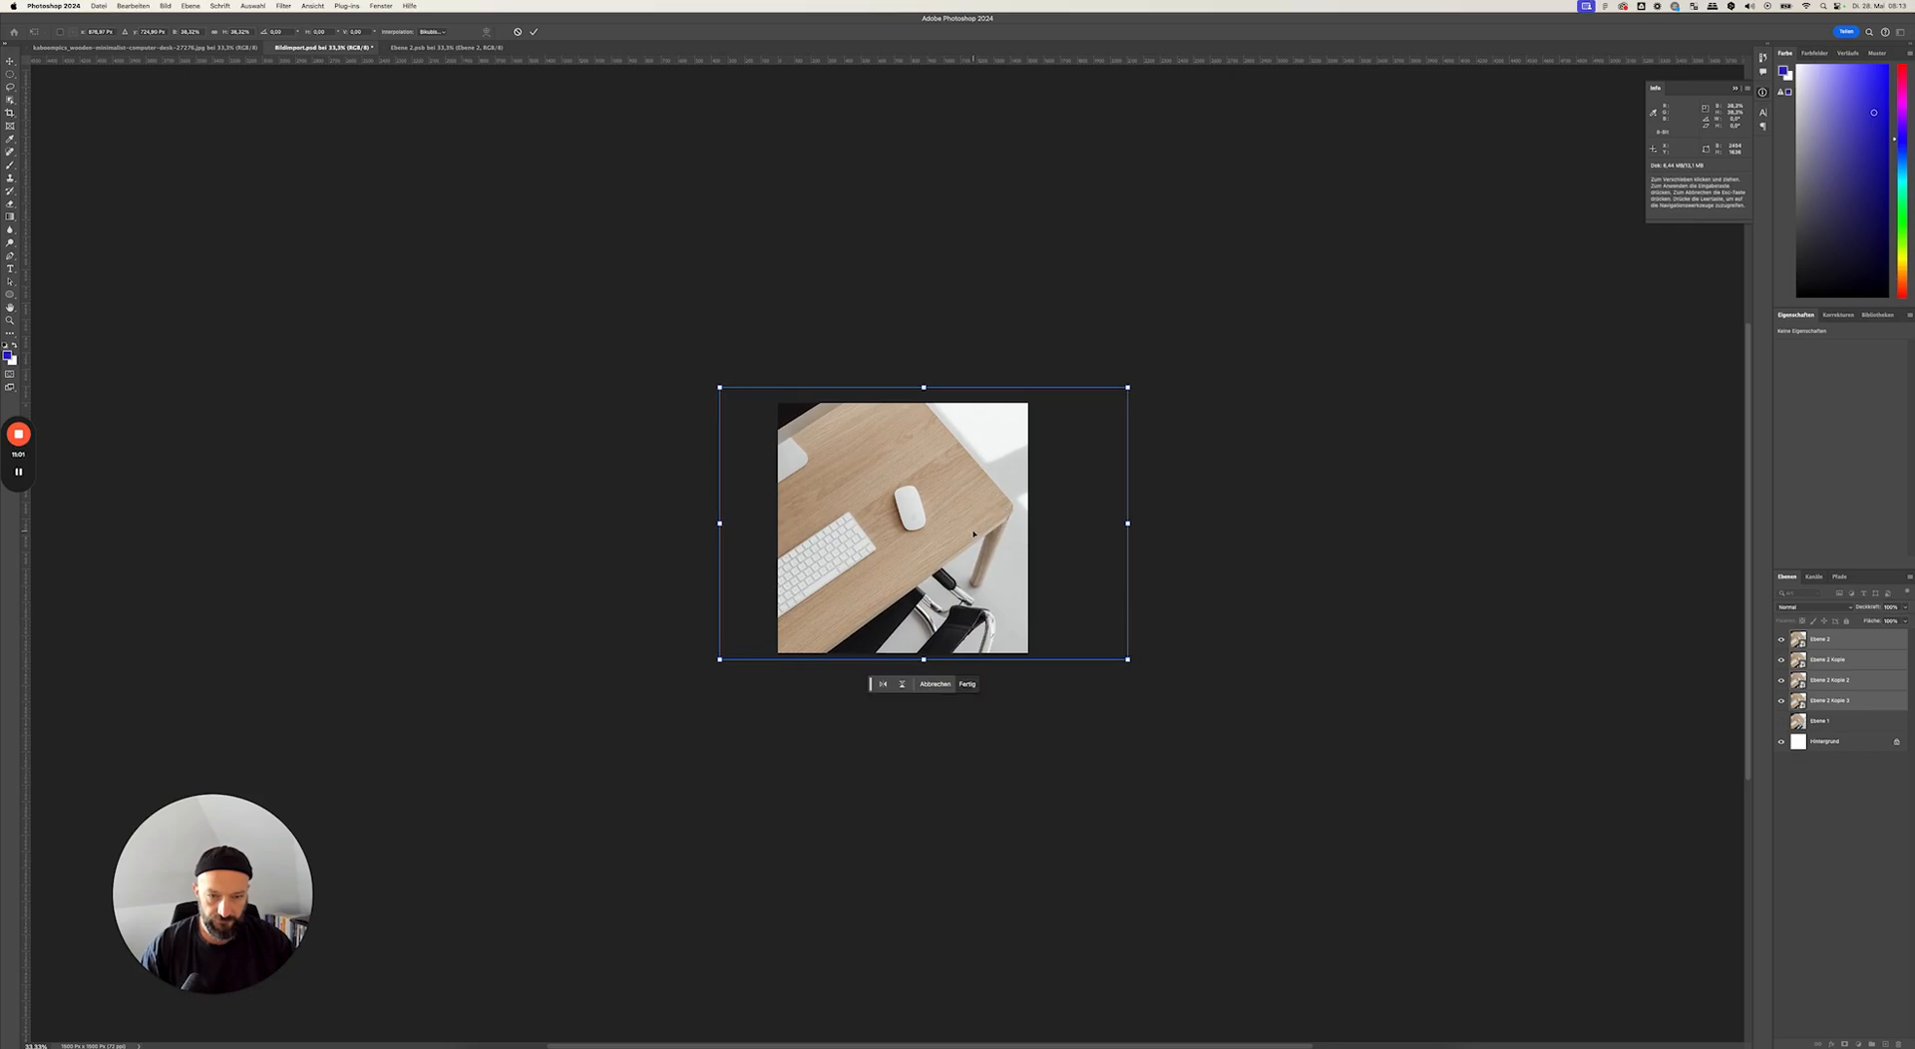
key(Return)
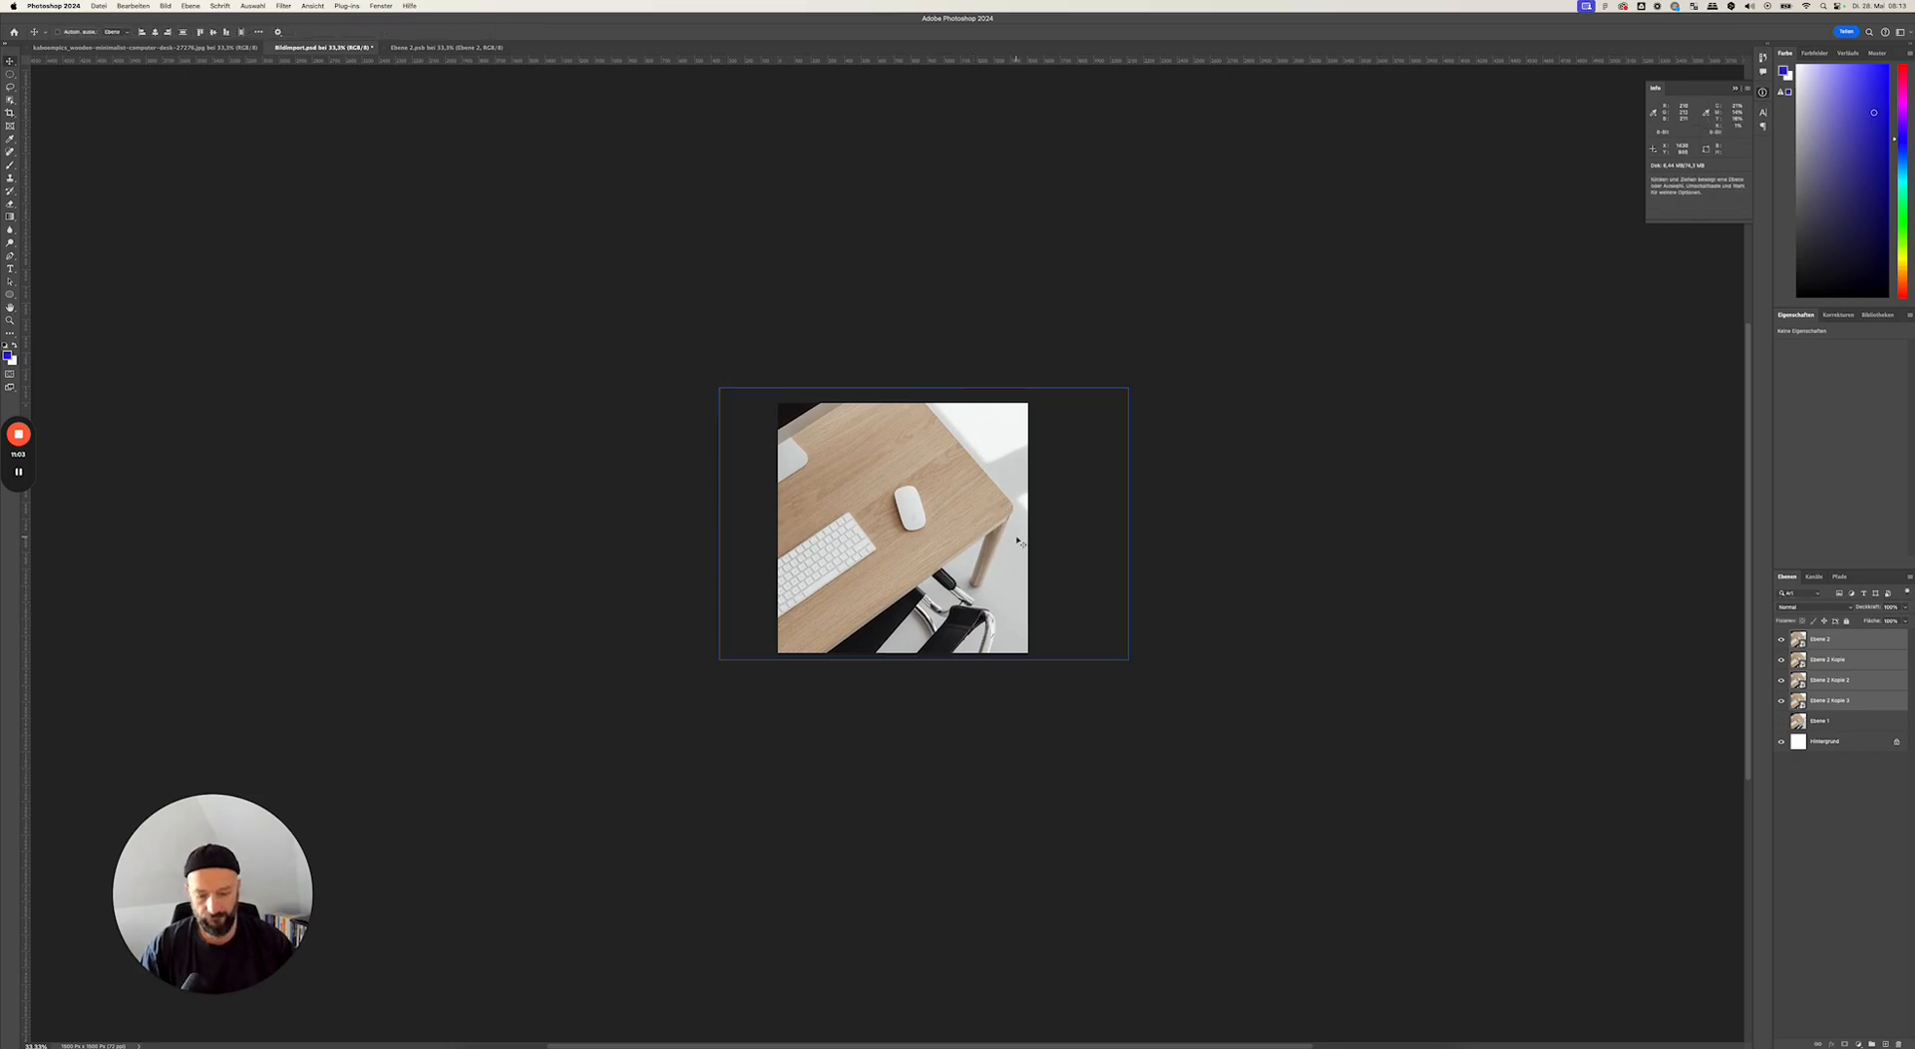
- Toggle the visibility of Ebene 2 and its copies to compare the stacked smart objects
key(super+plus)
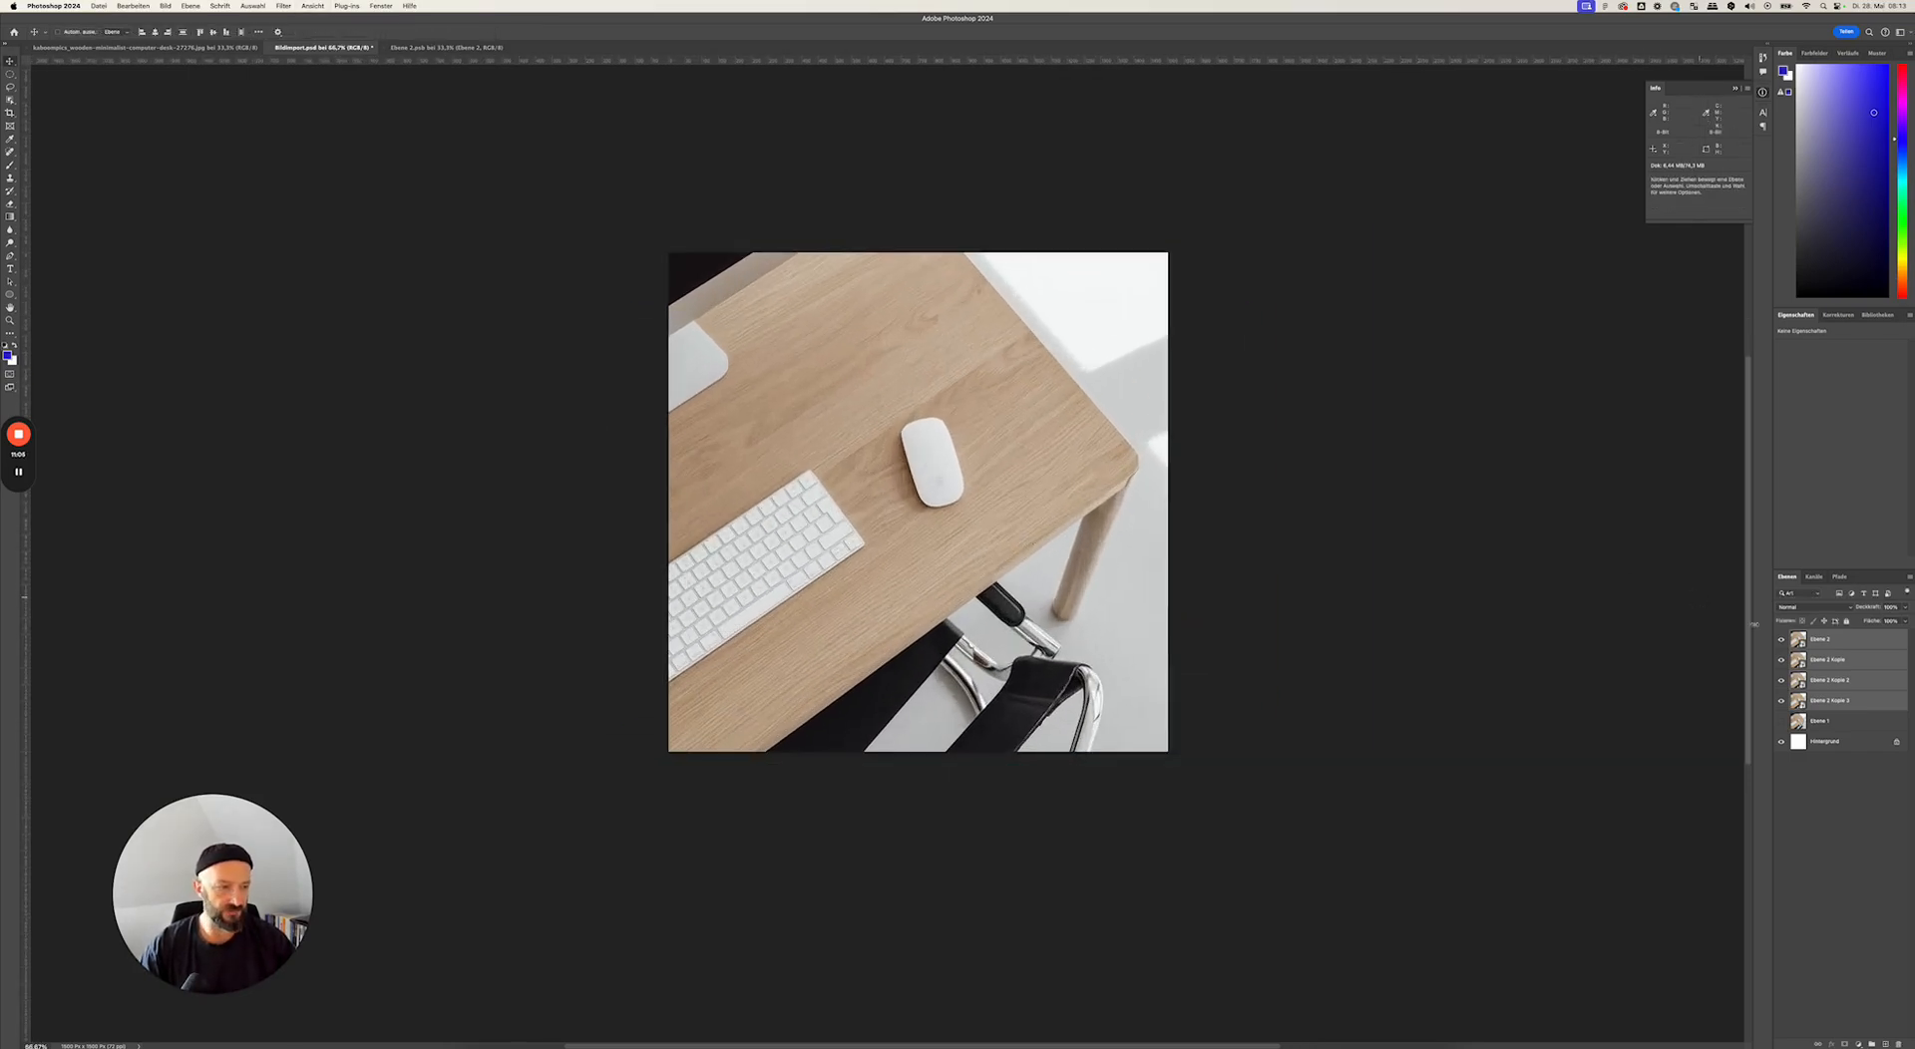
click(1781, 639)
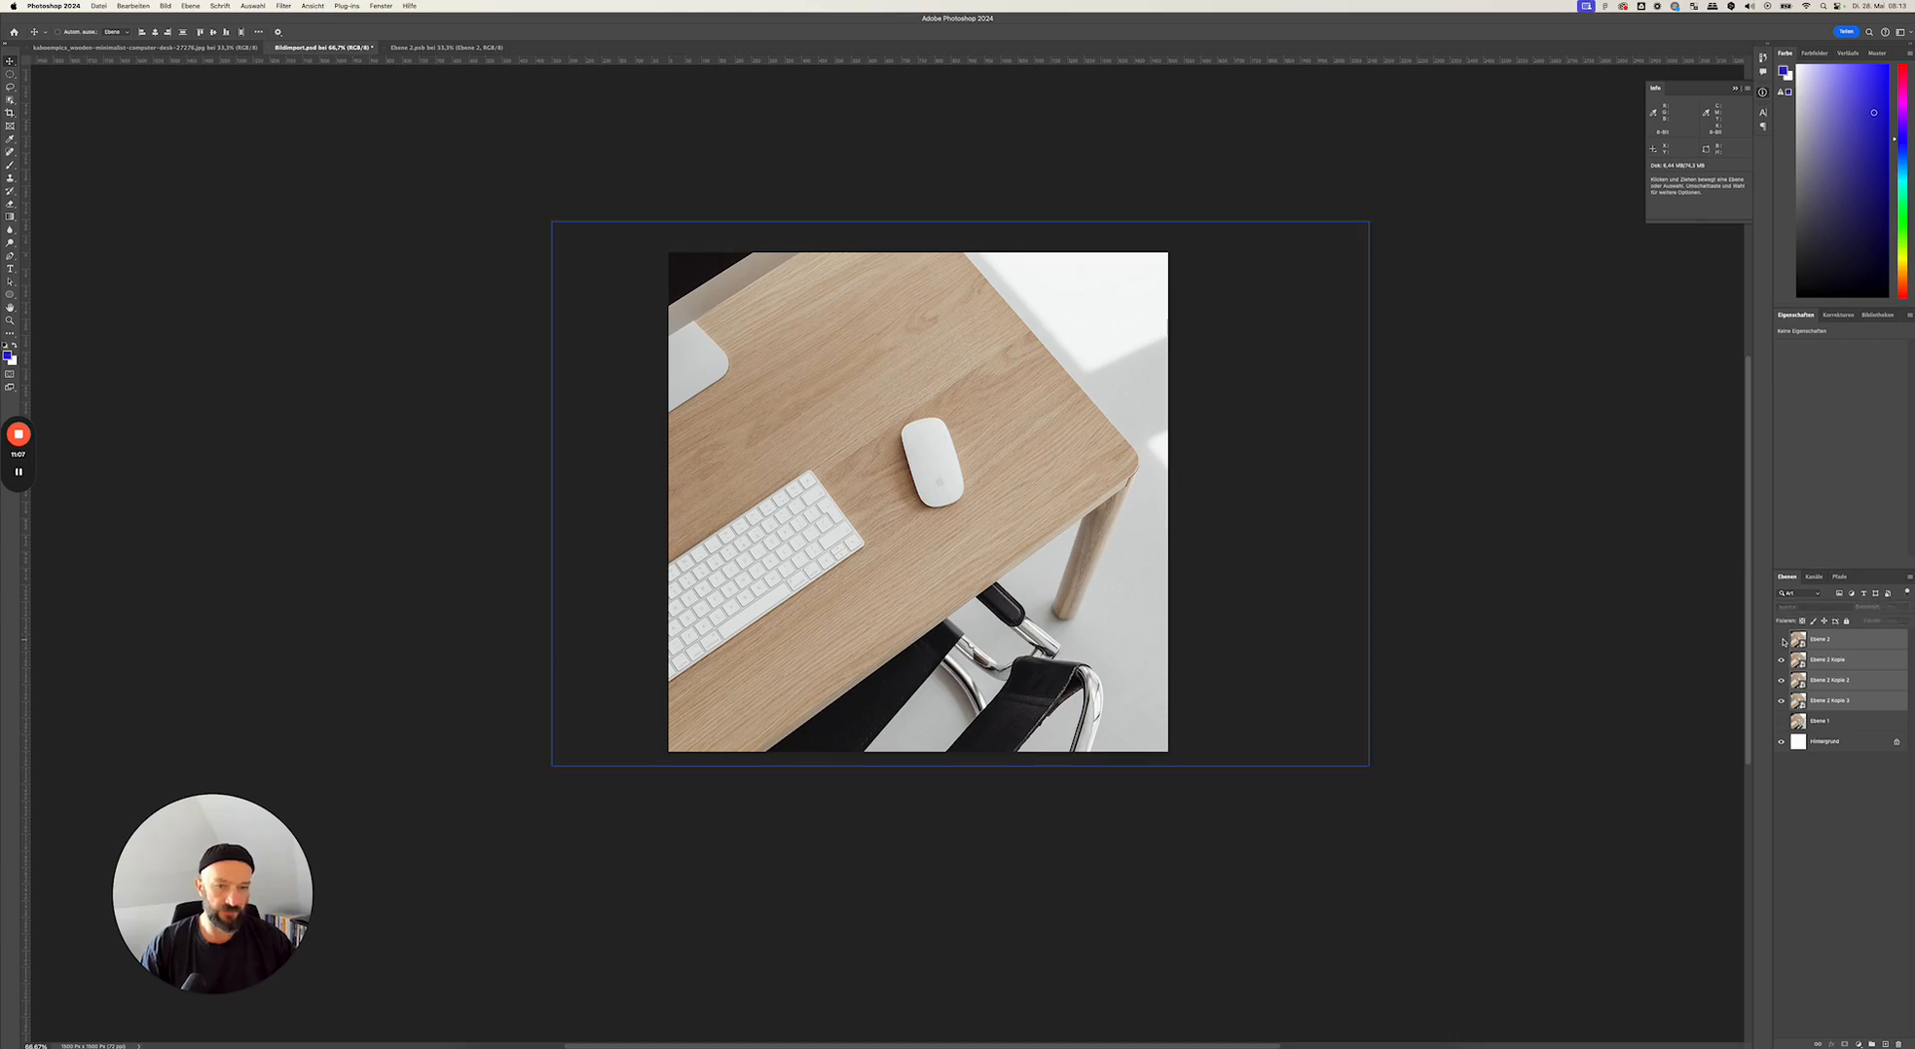
click(1782, 640)
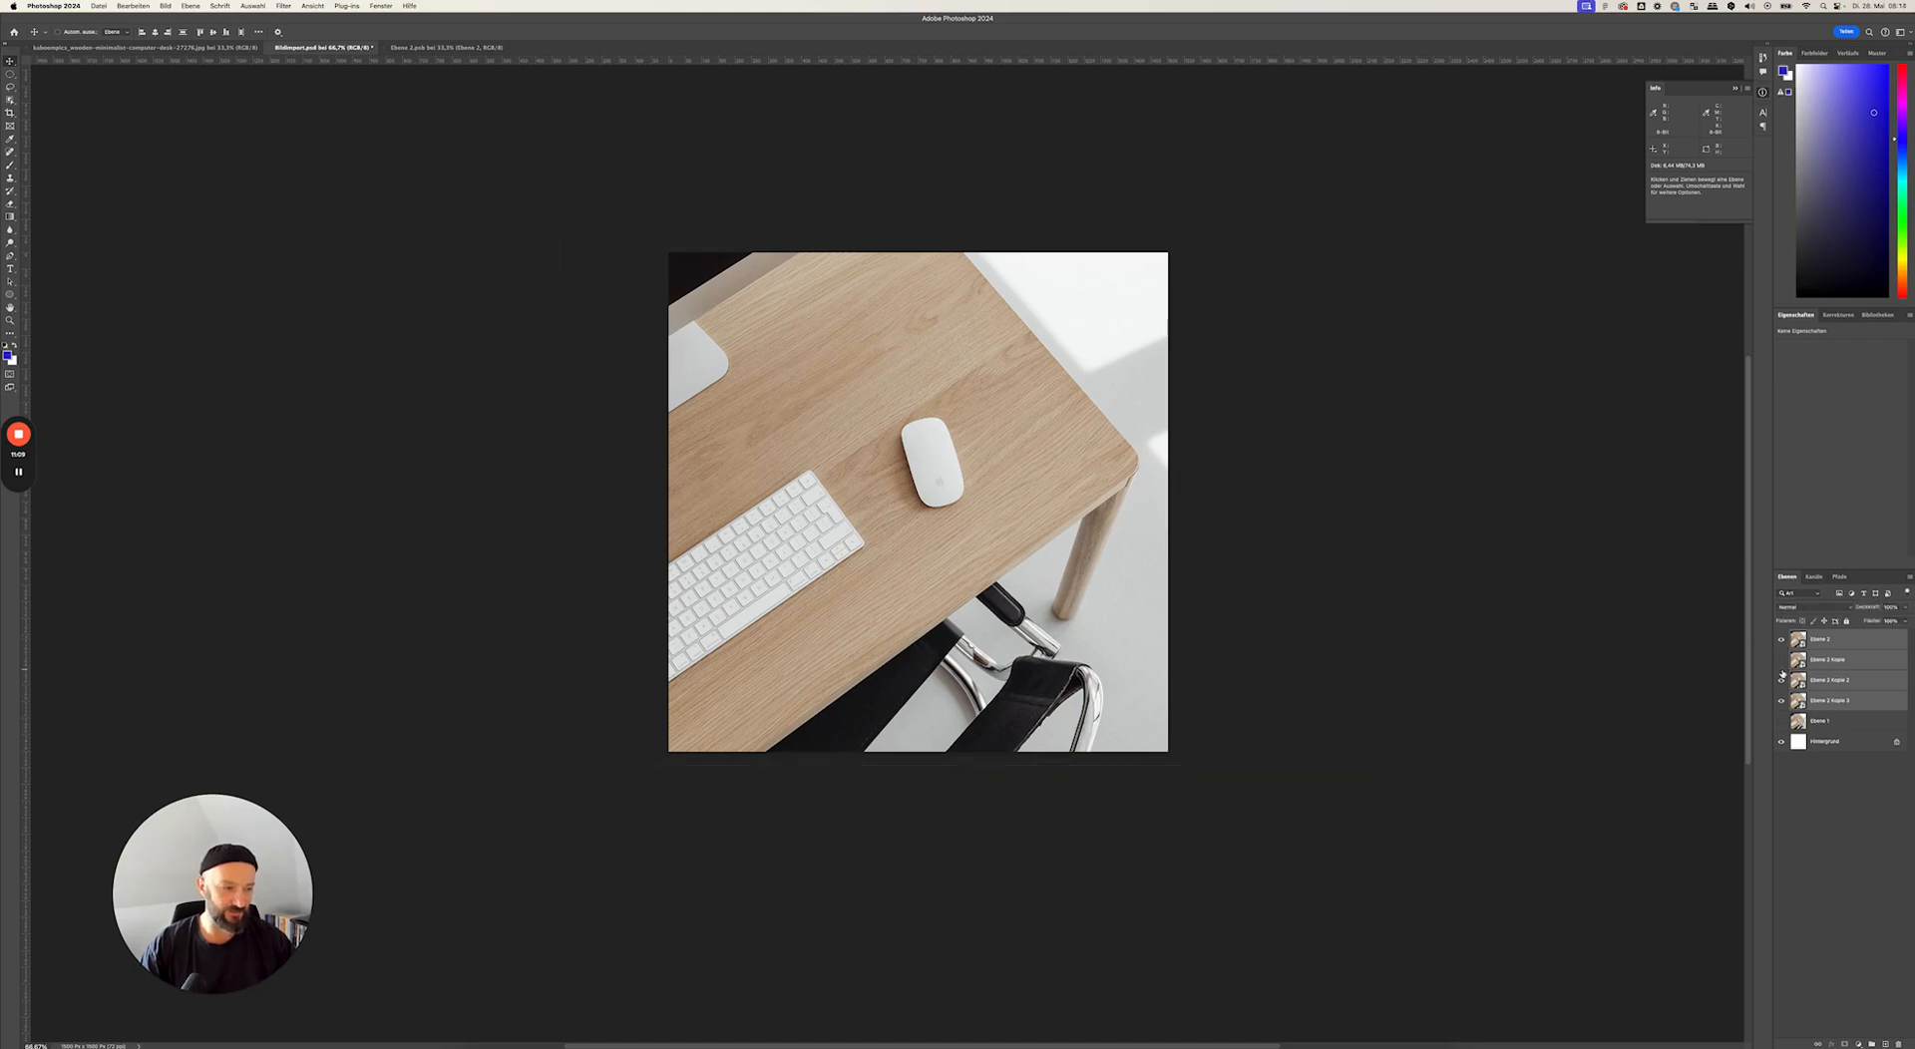
click(1848, 645)
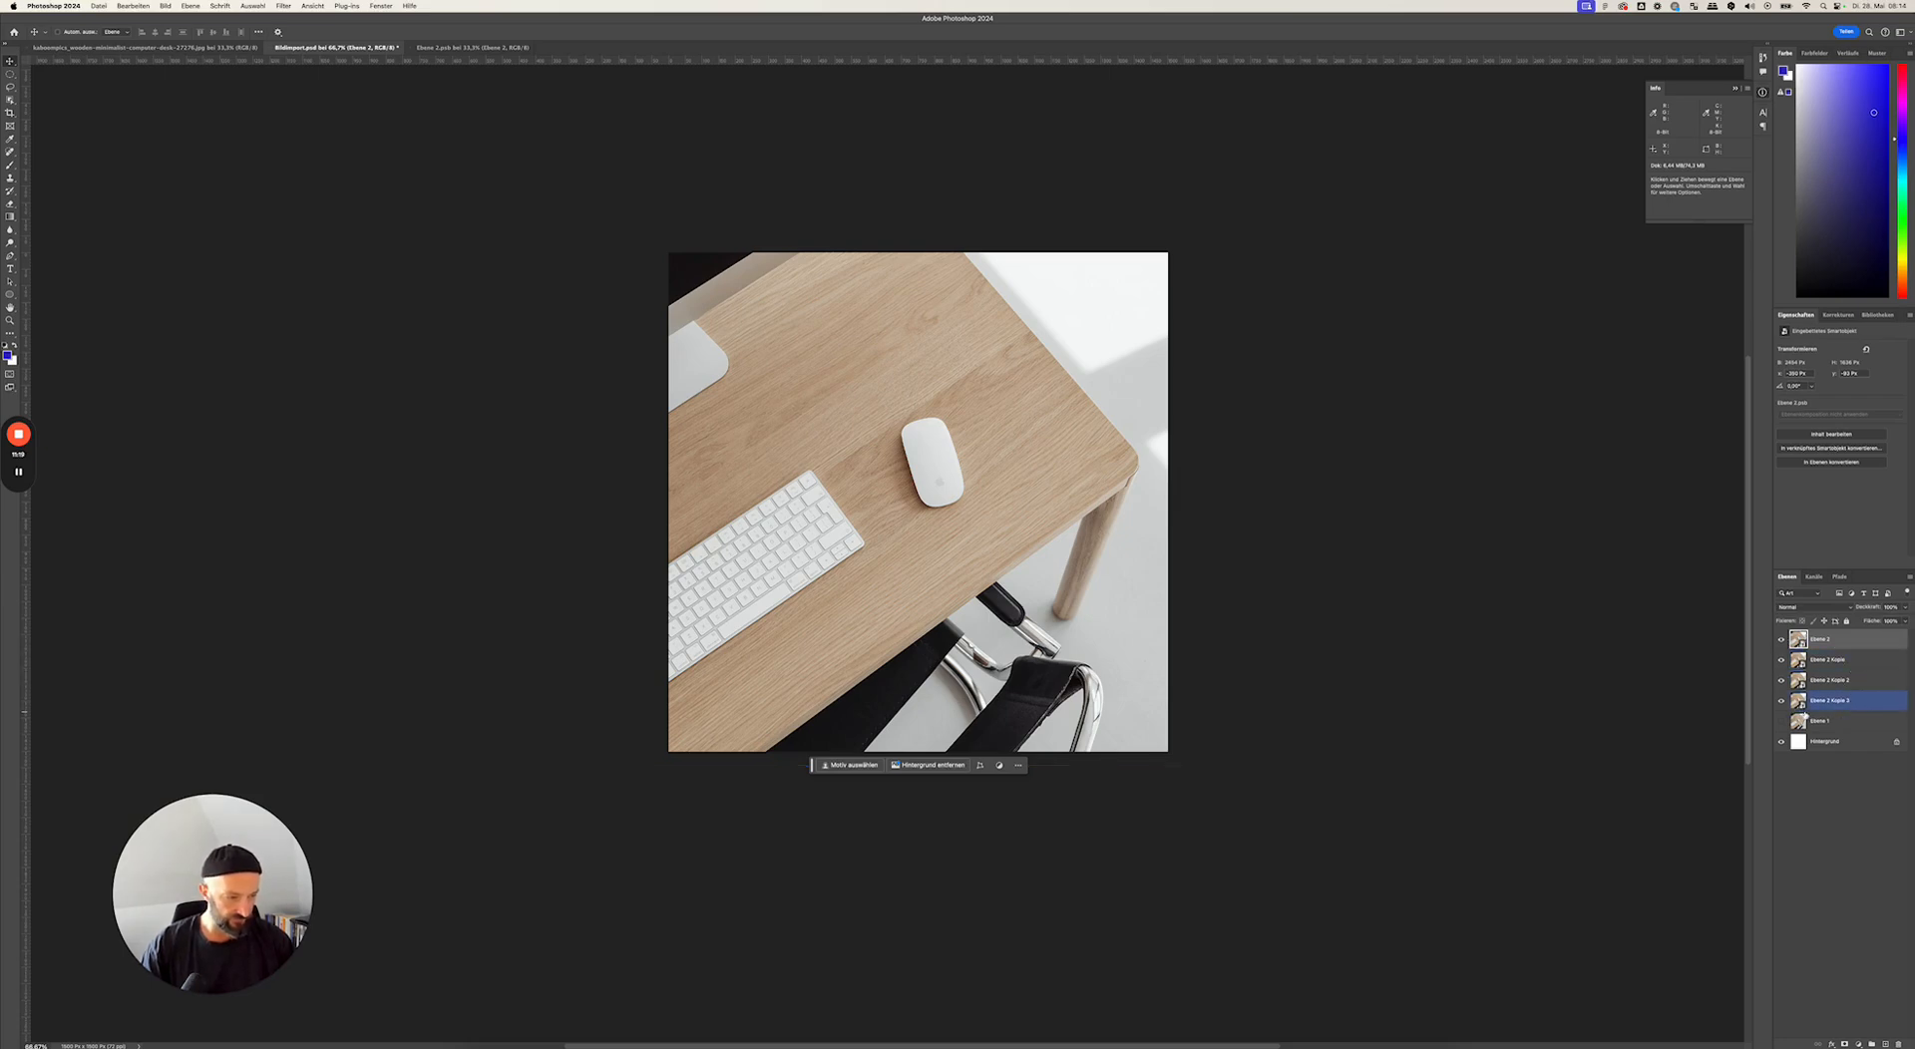
- Rename the Ebene 2 Kopie 3 layer as BG and delete the hidden Ebene 1 layer
double_click(1834, 702)
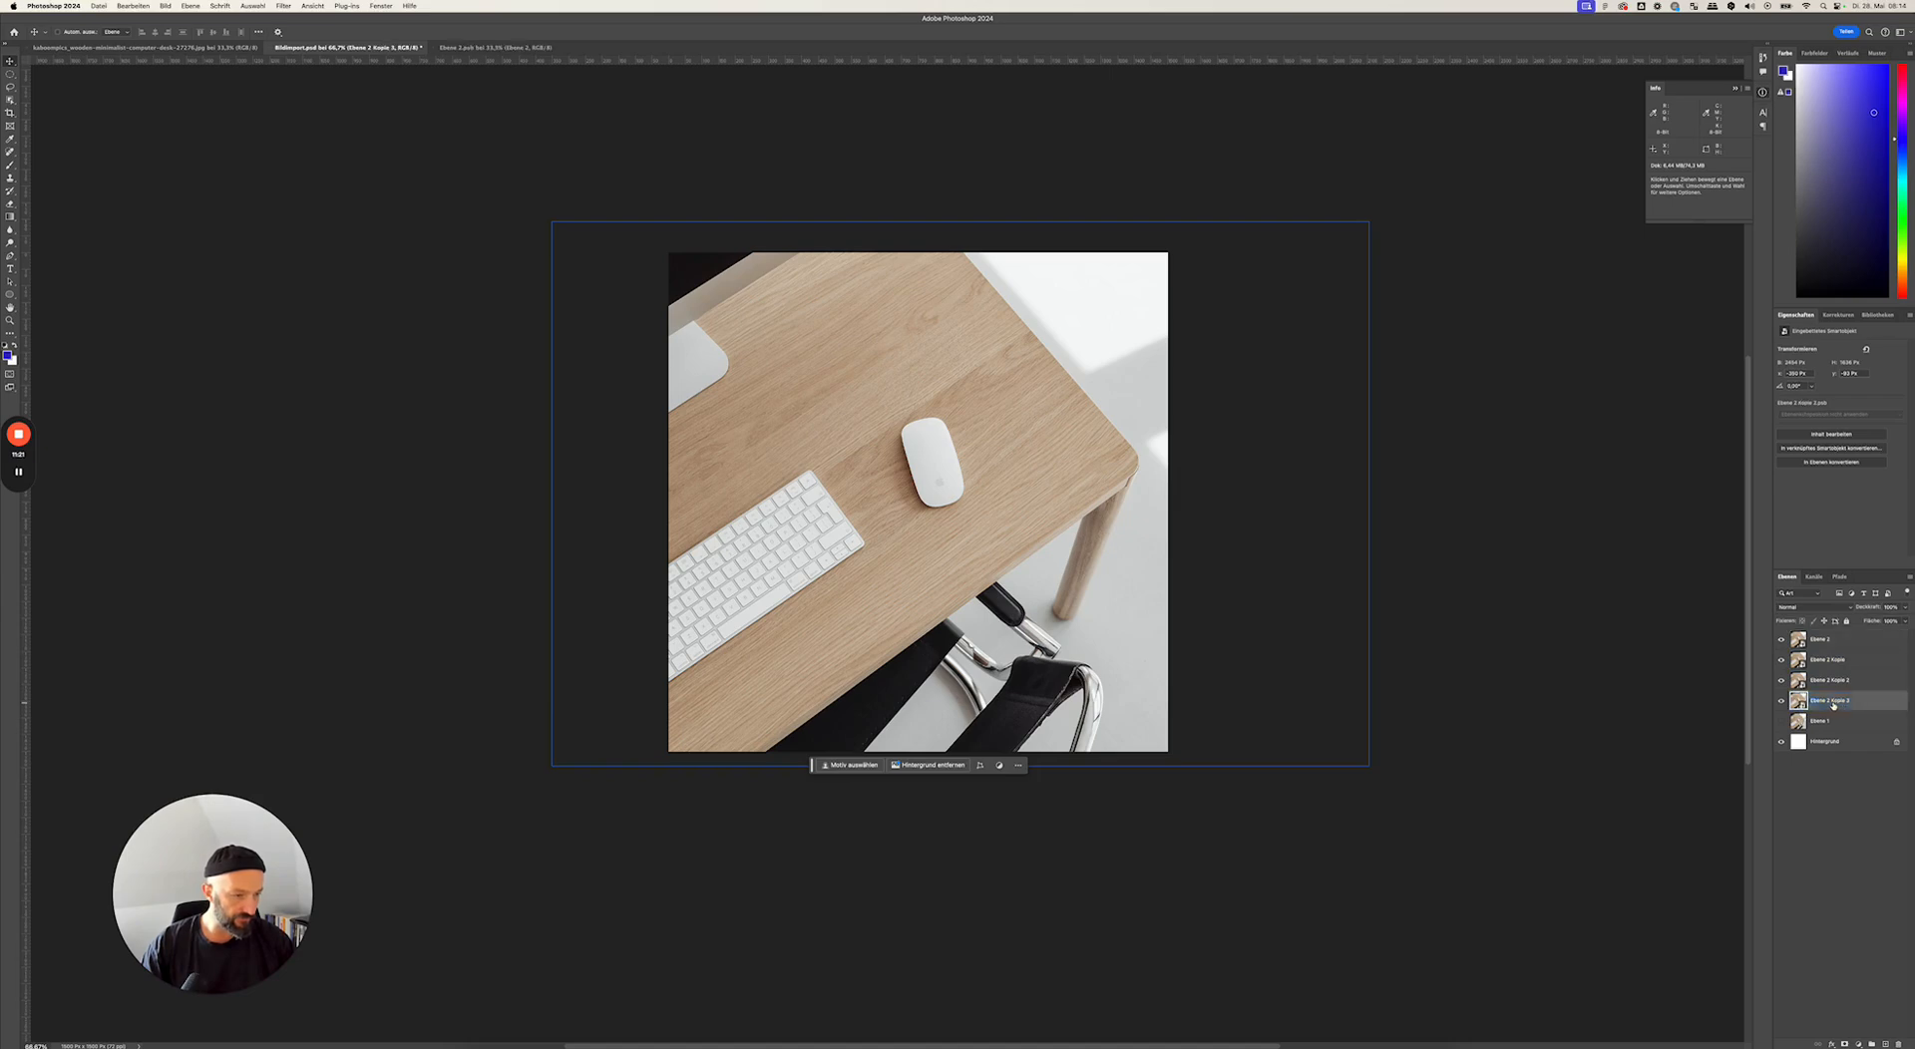
key(Return)
drag(1826, 700, 1898, 1044)
click(1847, 704)
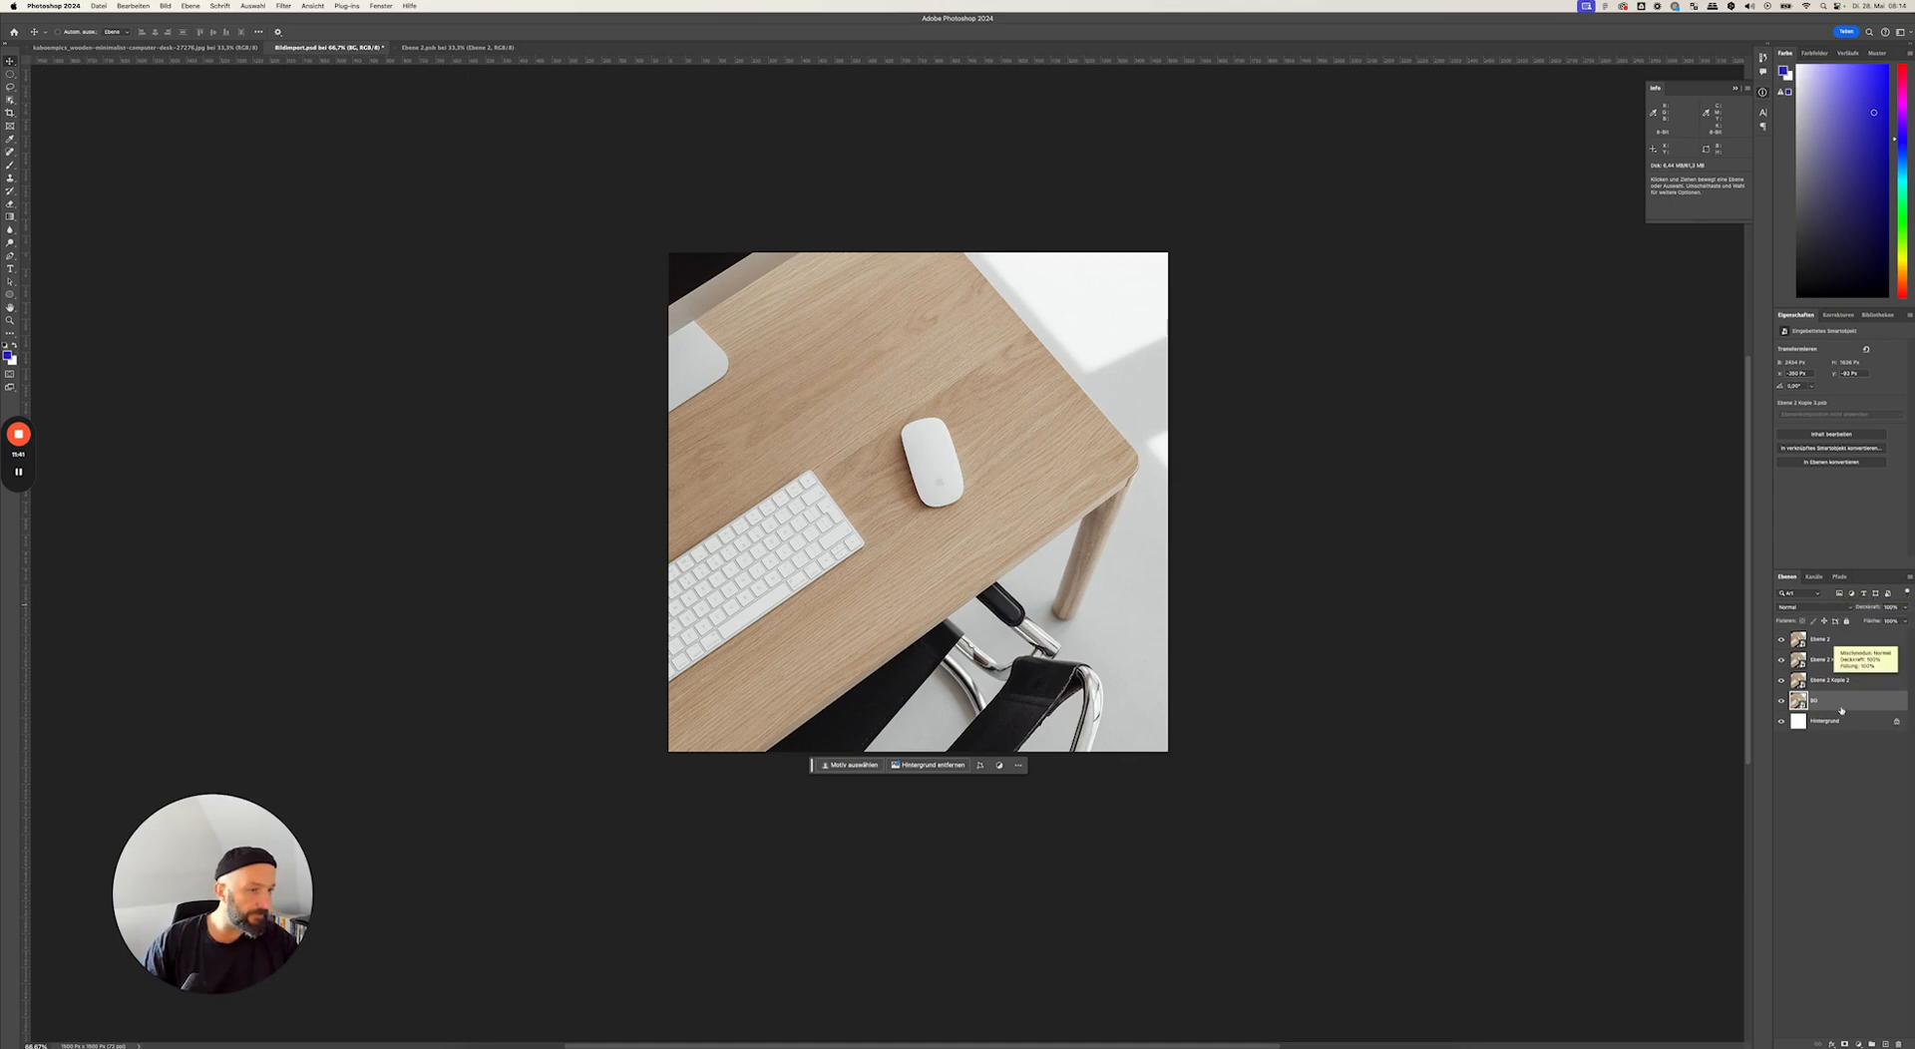
- Hide Ebene 2 and its two remaining copies, keeping only BG visible above the background, and select BG
click(1838, 643)
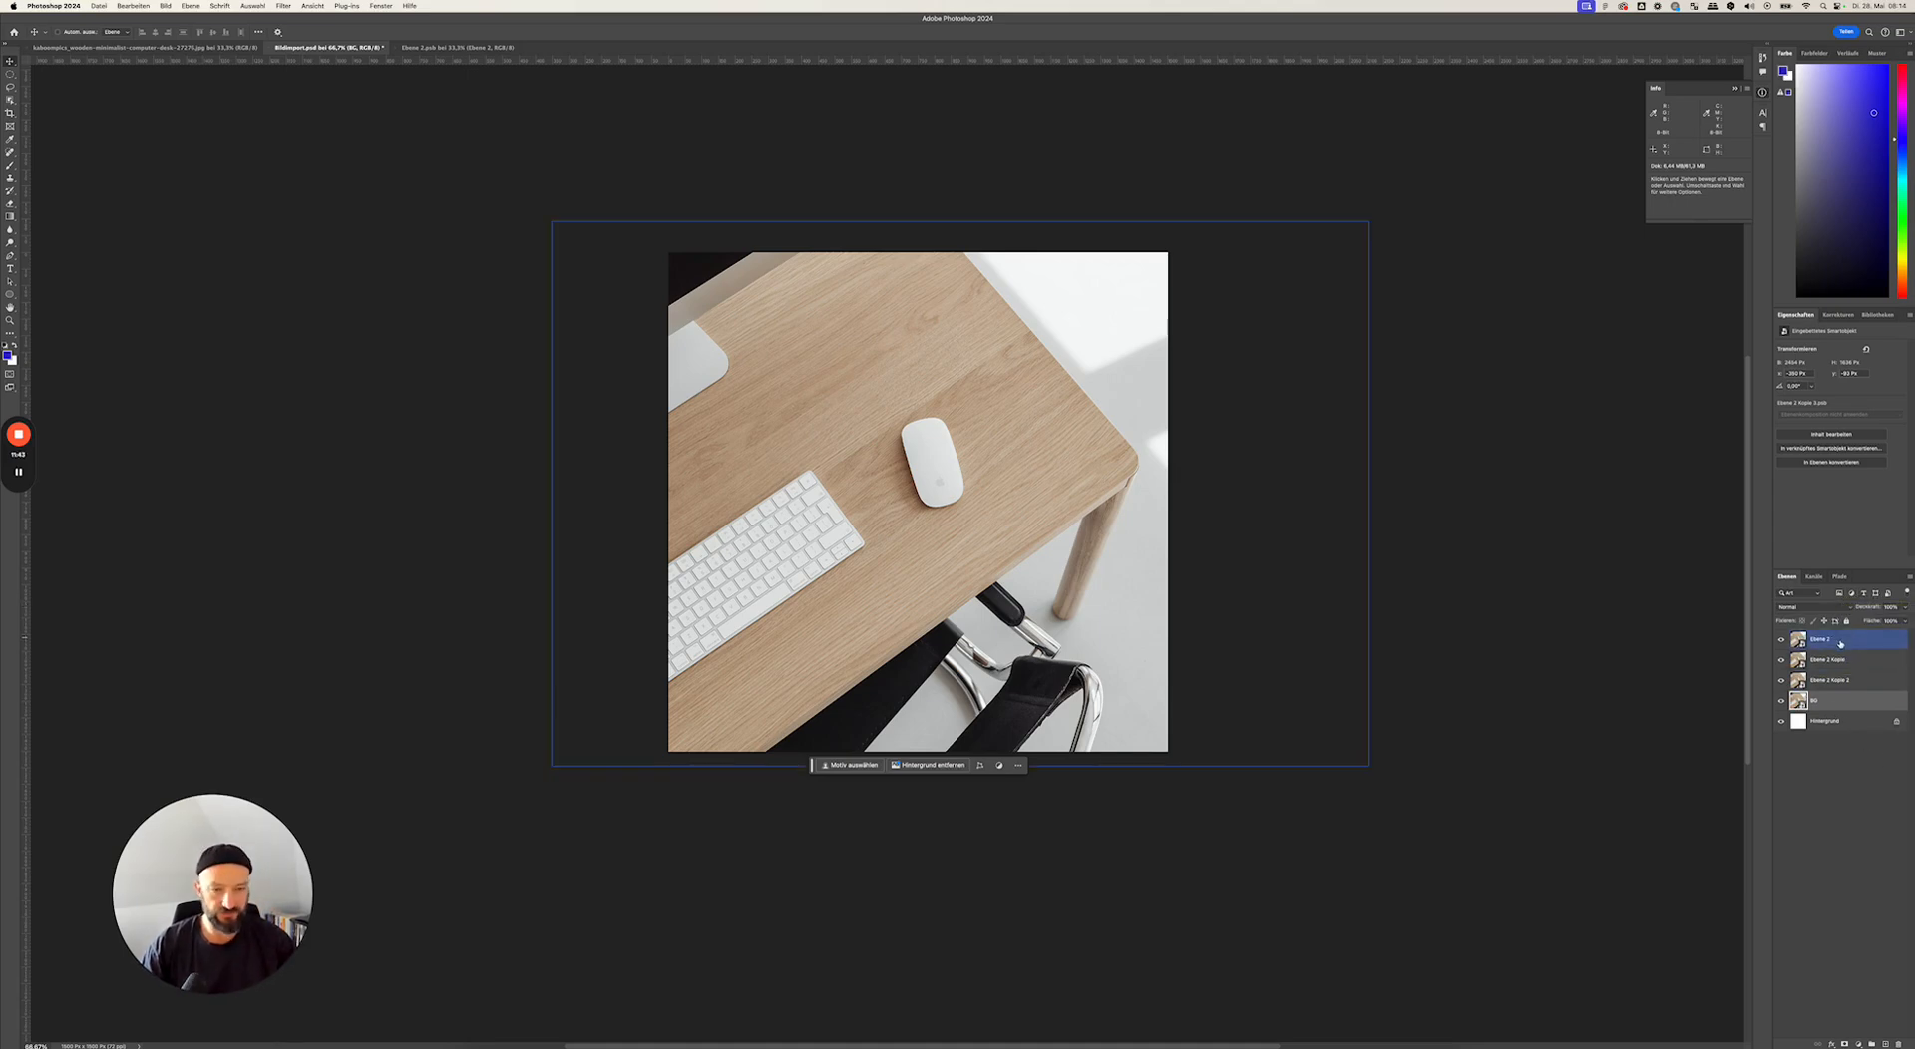
click(1792, 661)
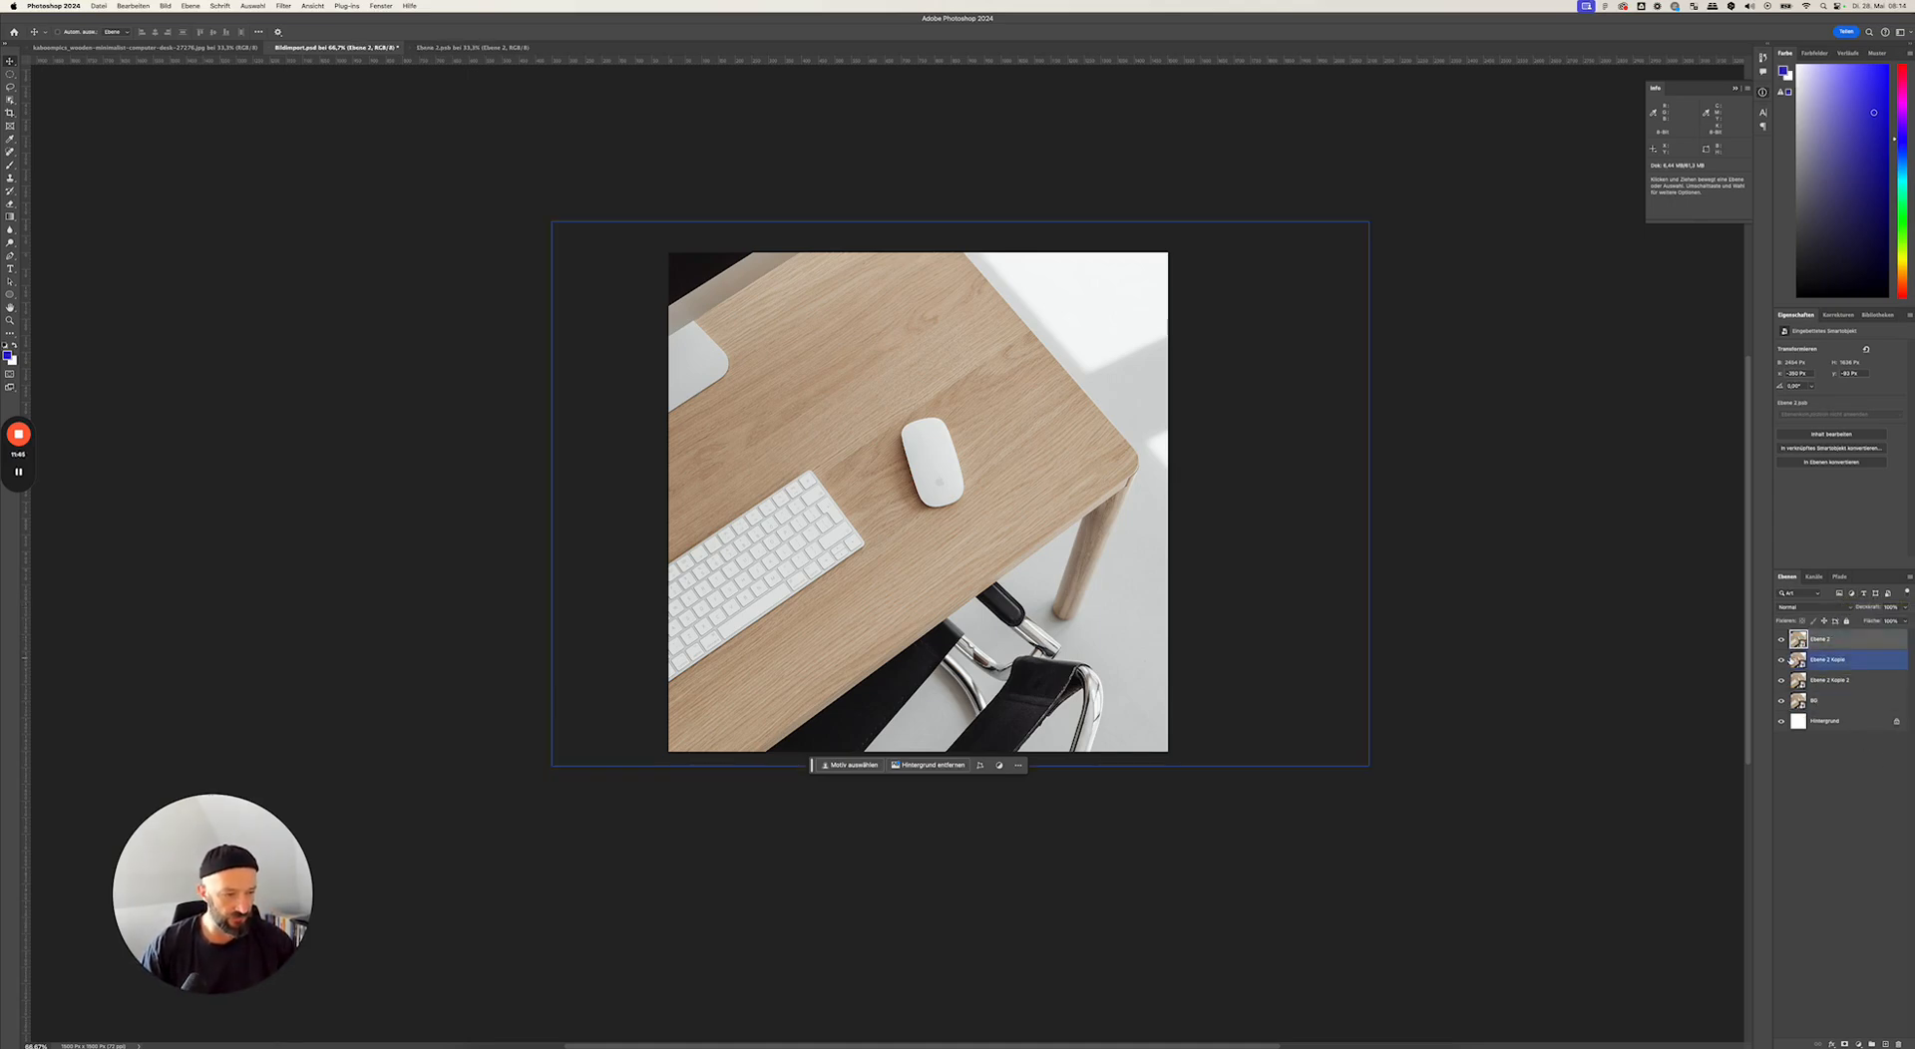
click(1821, 647)
click(1781, 640)
click(1866, 702)
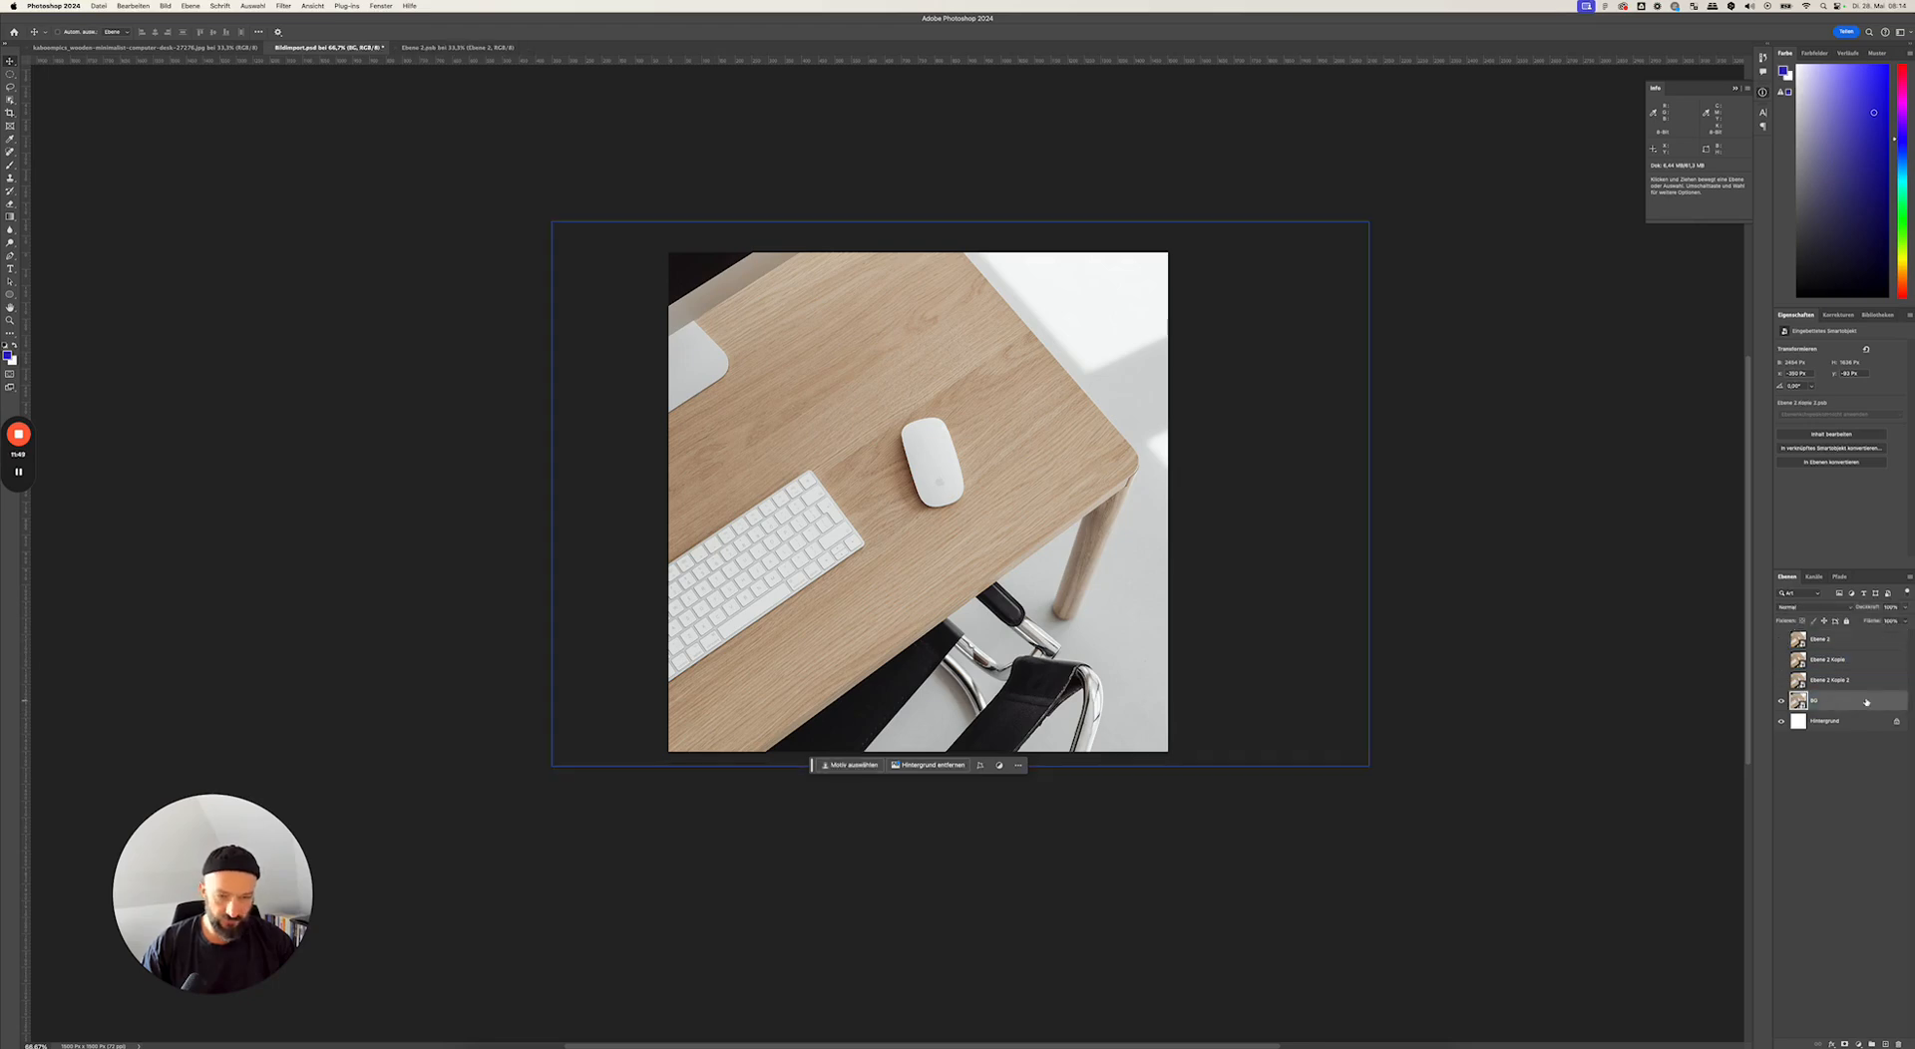
- Show the Ebene 2 smart object layer at the top of the stack and rename it as Maus
click(1831, 642)
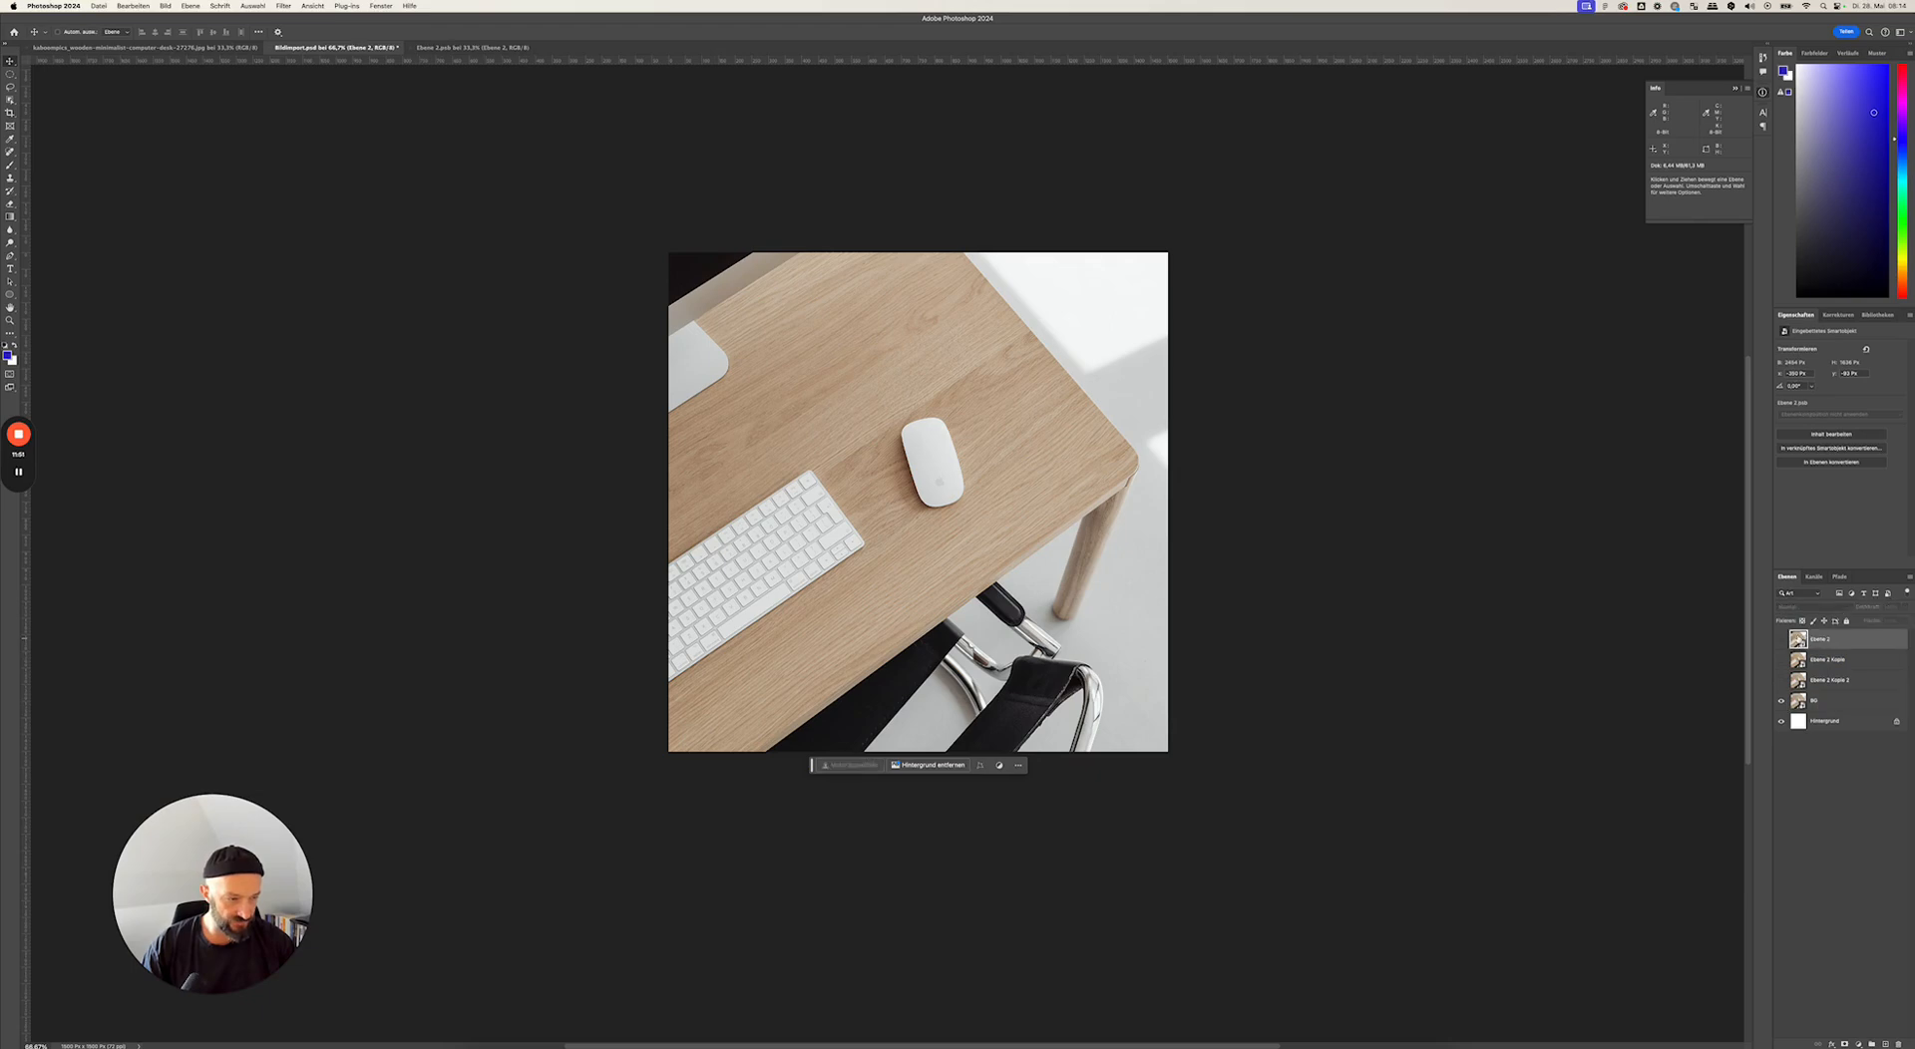
click(1783, 640)
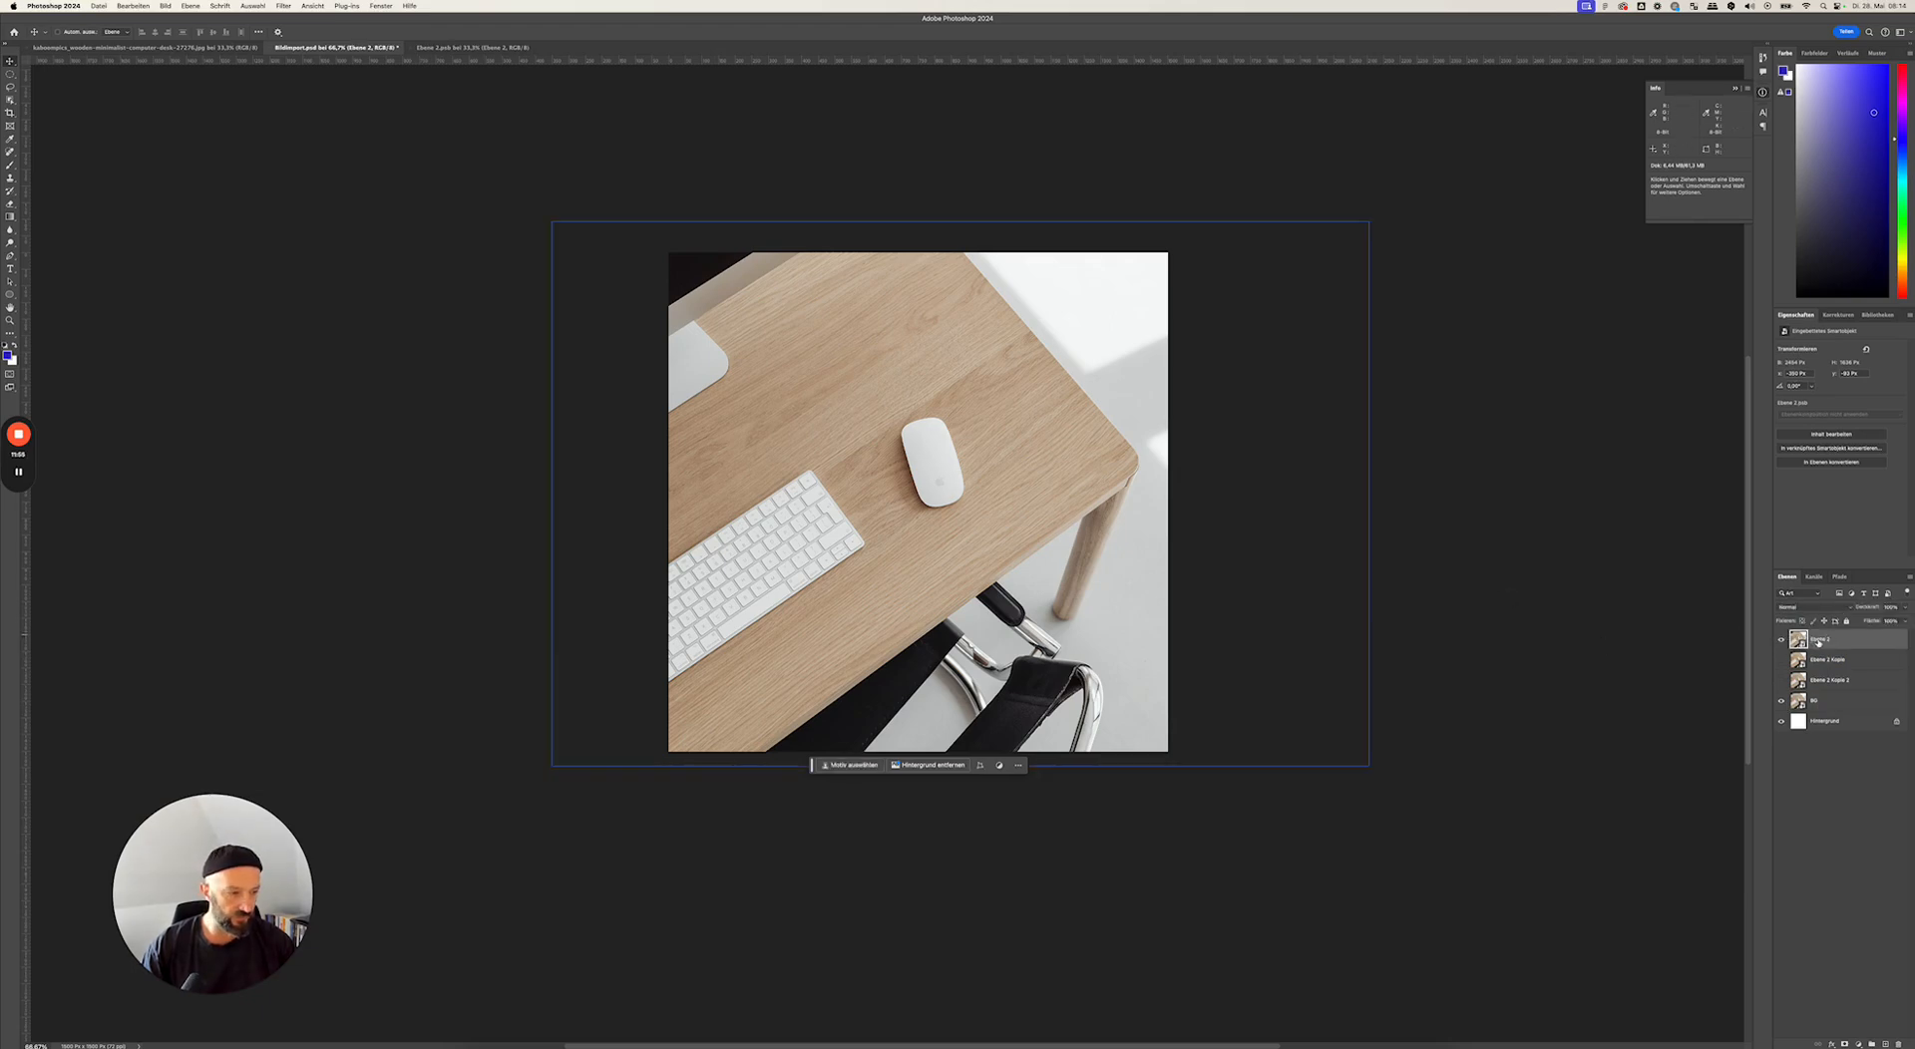
text(Mau)
key(Return)
- Open the contents of the Maus smart object and inspect the edges of the computer mouse at high magnification
double_click(1799, 643)
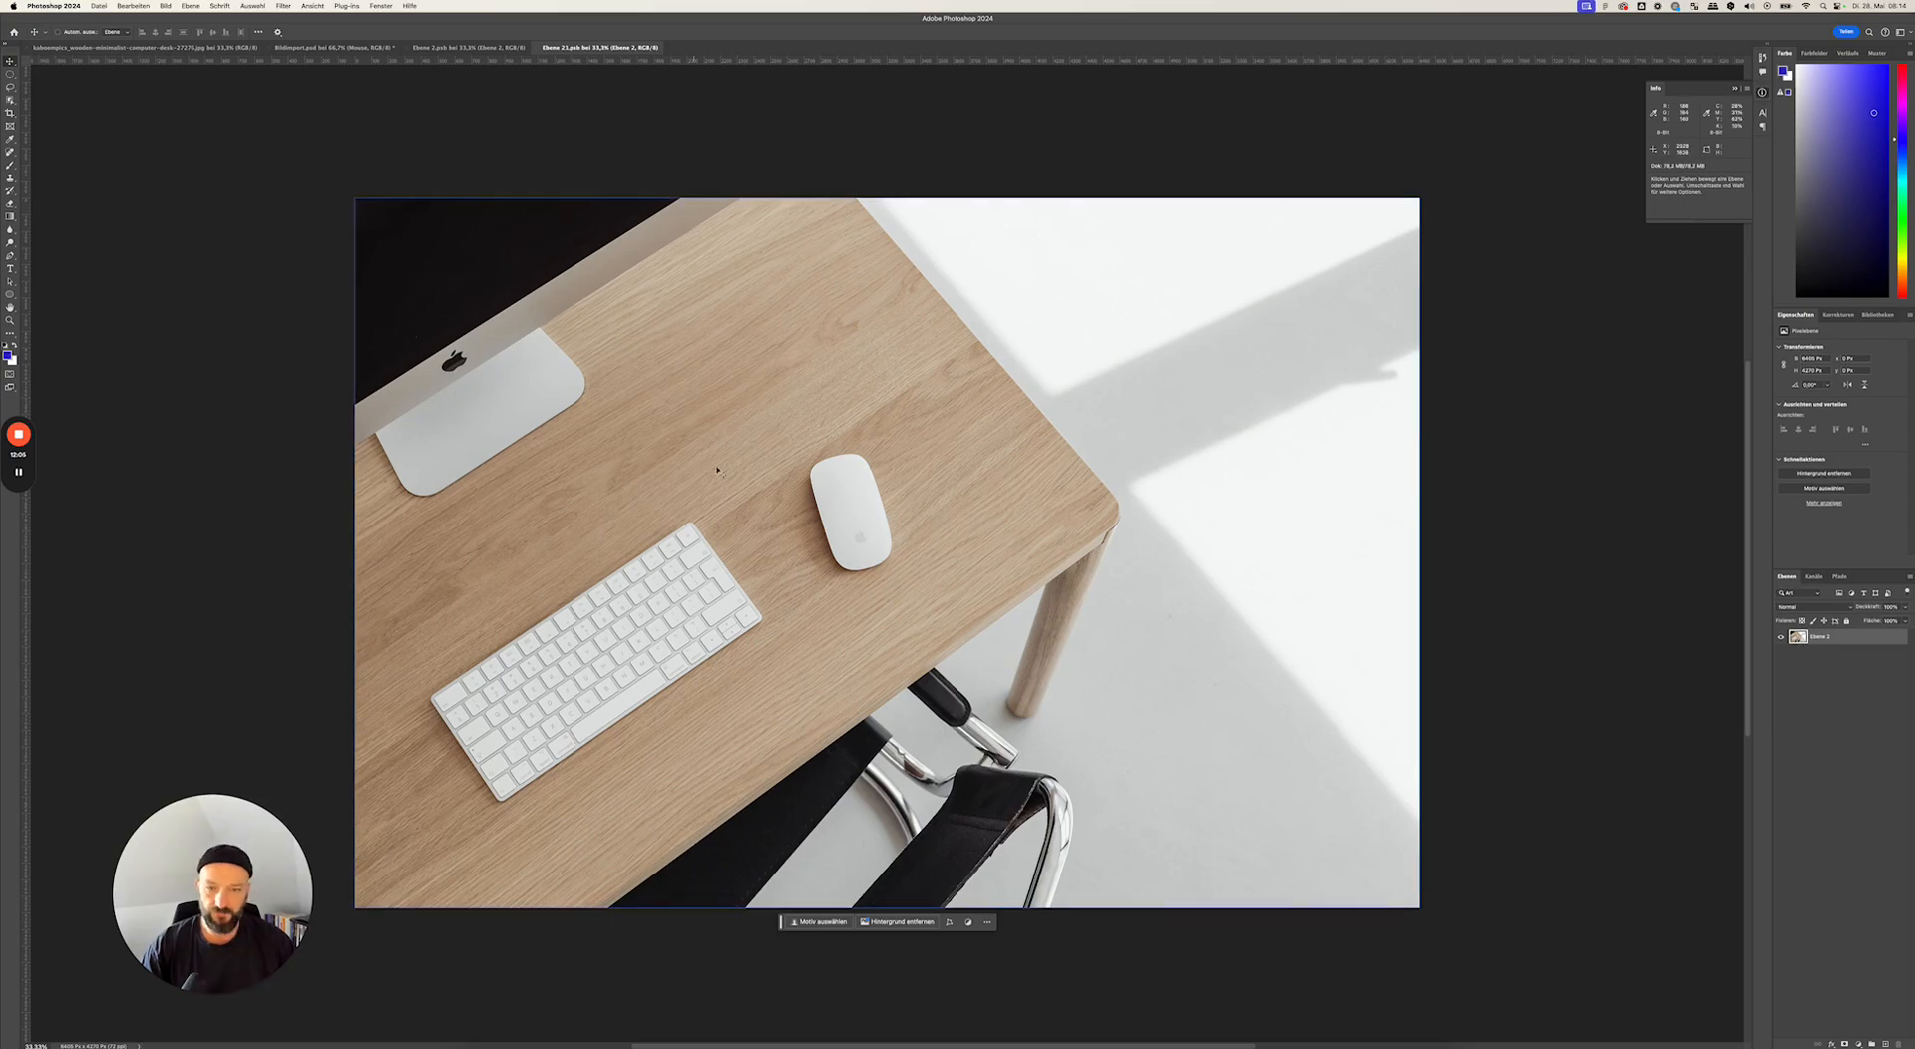
key(super+0)
key(super+plus)
key(super+plus)
key(super+plus)
key(super+plus)
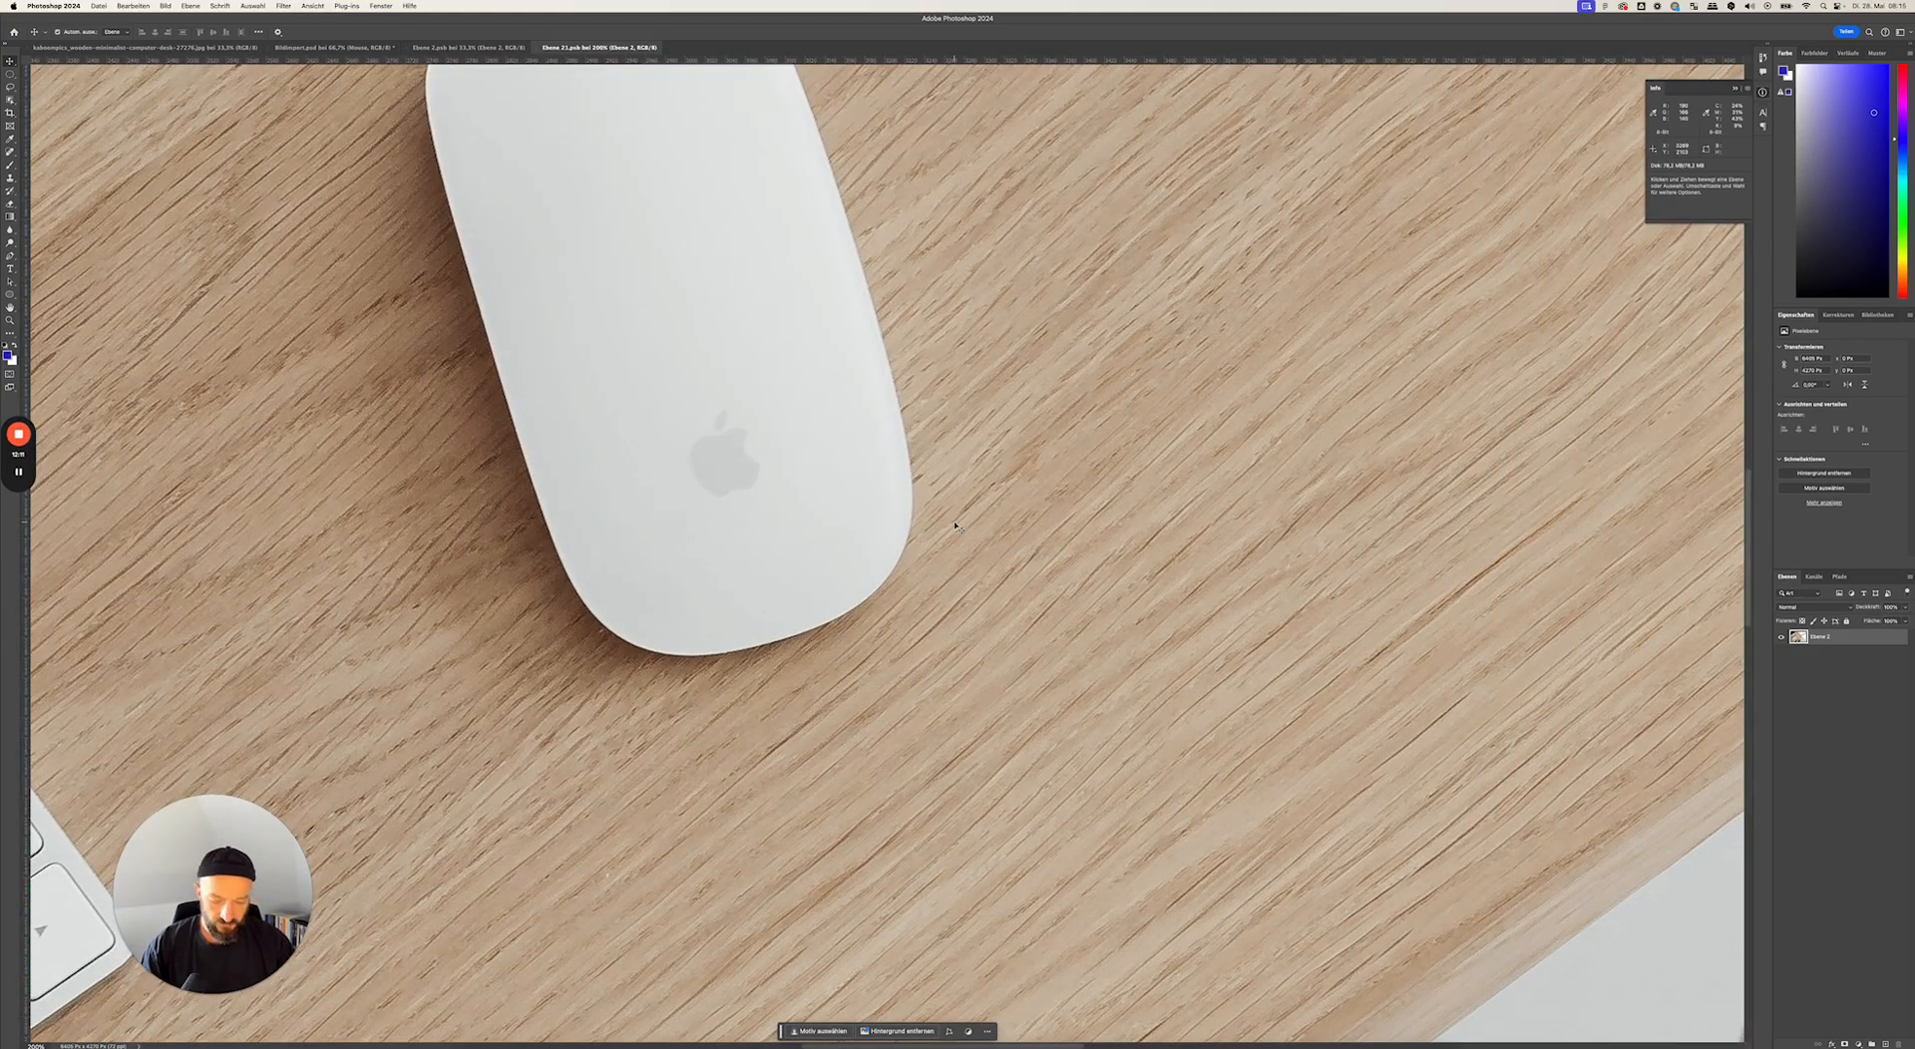
key(super+plus)
key(super+plus)
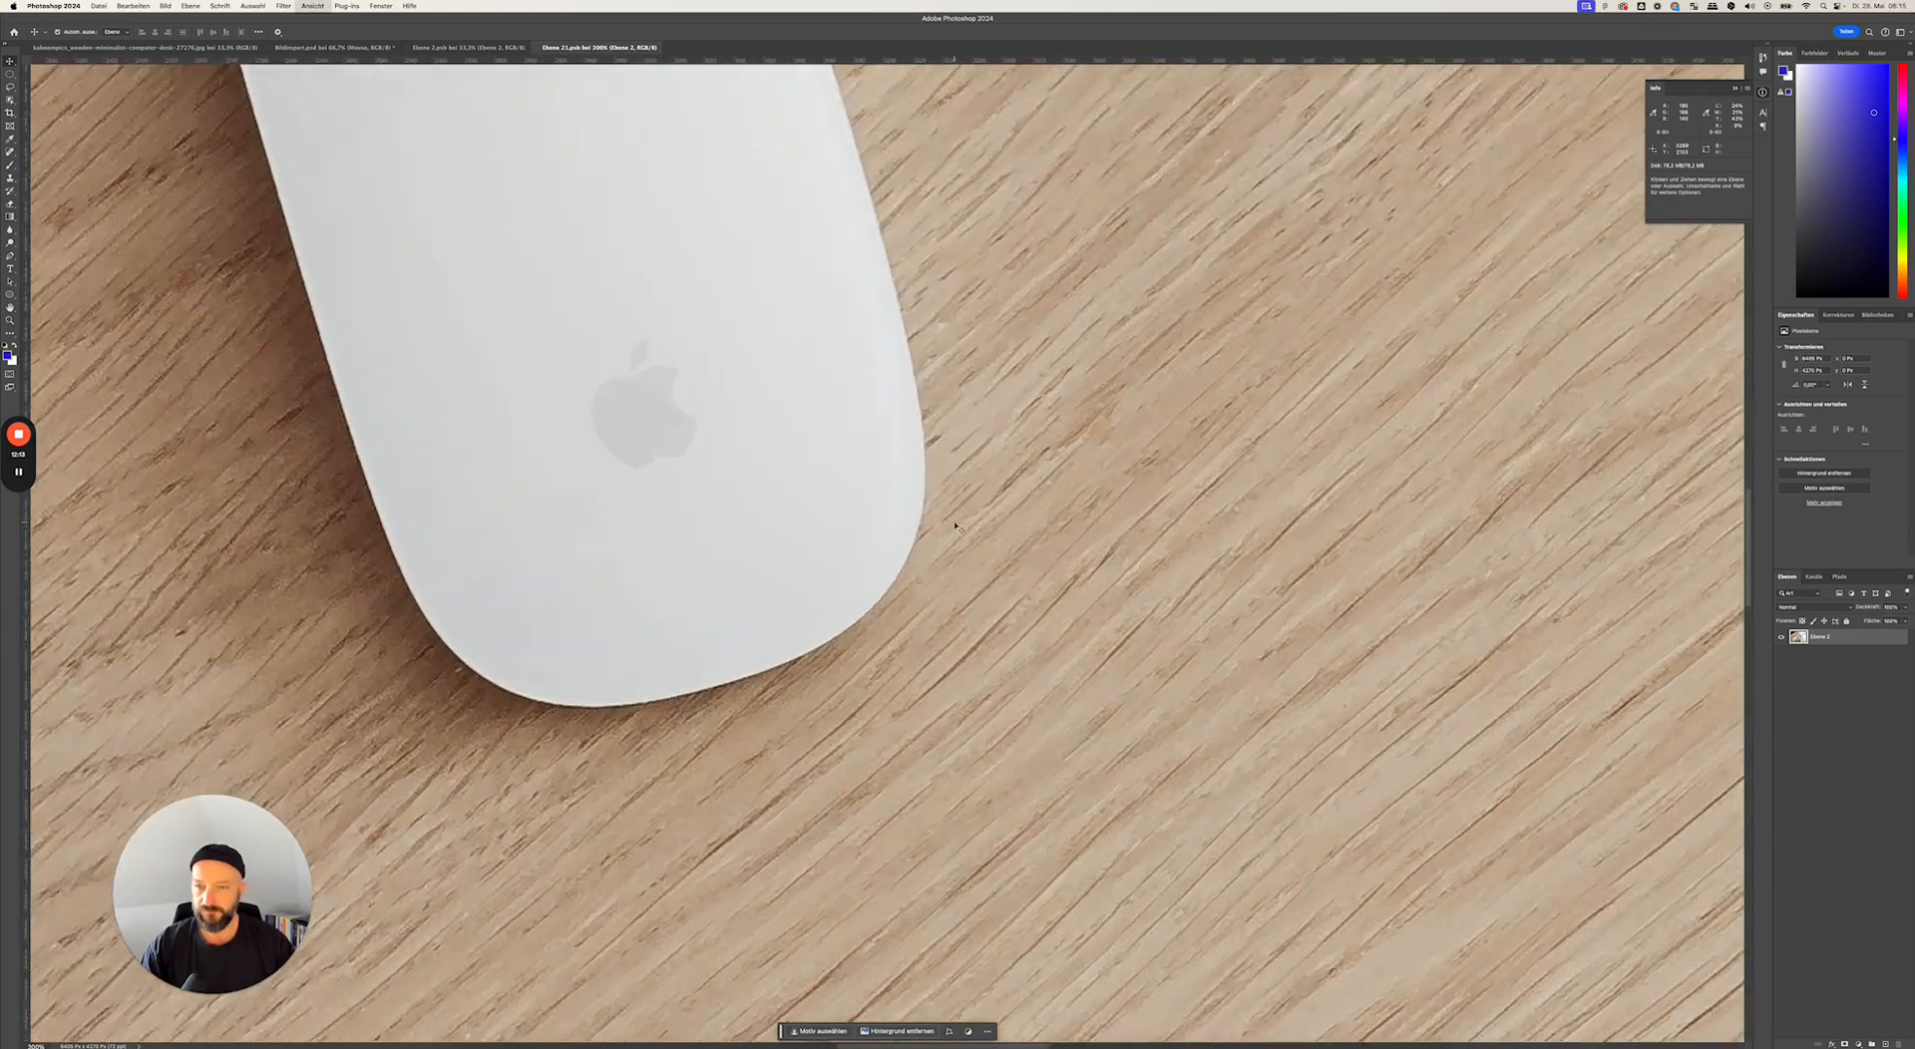
drag(769, 456, 1431, 659)
drag(1147, 299, 1066, 638)
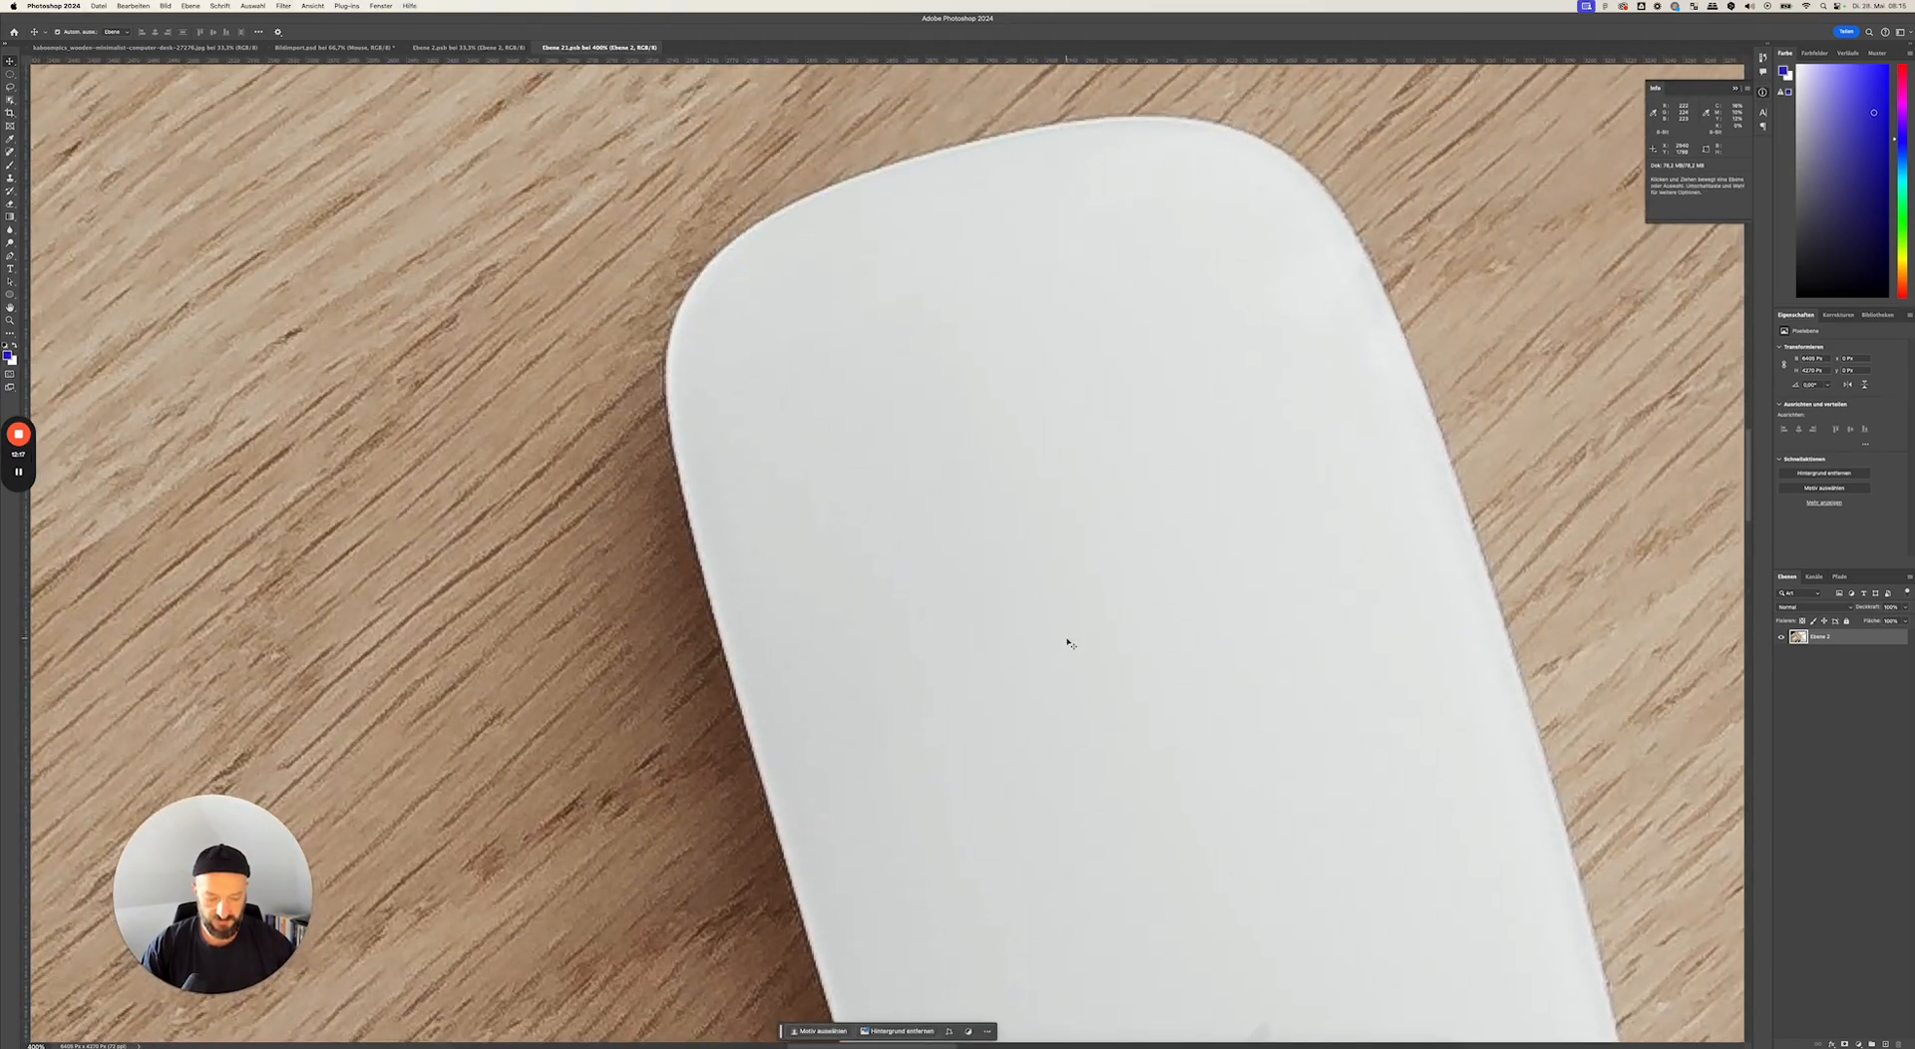
key(super+plus)
key(super+plus)
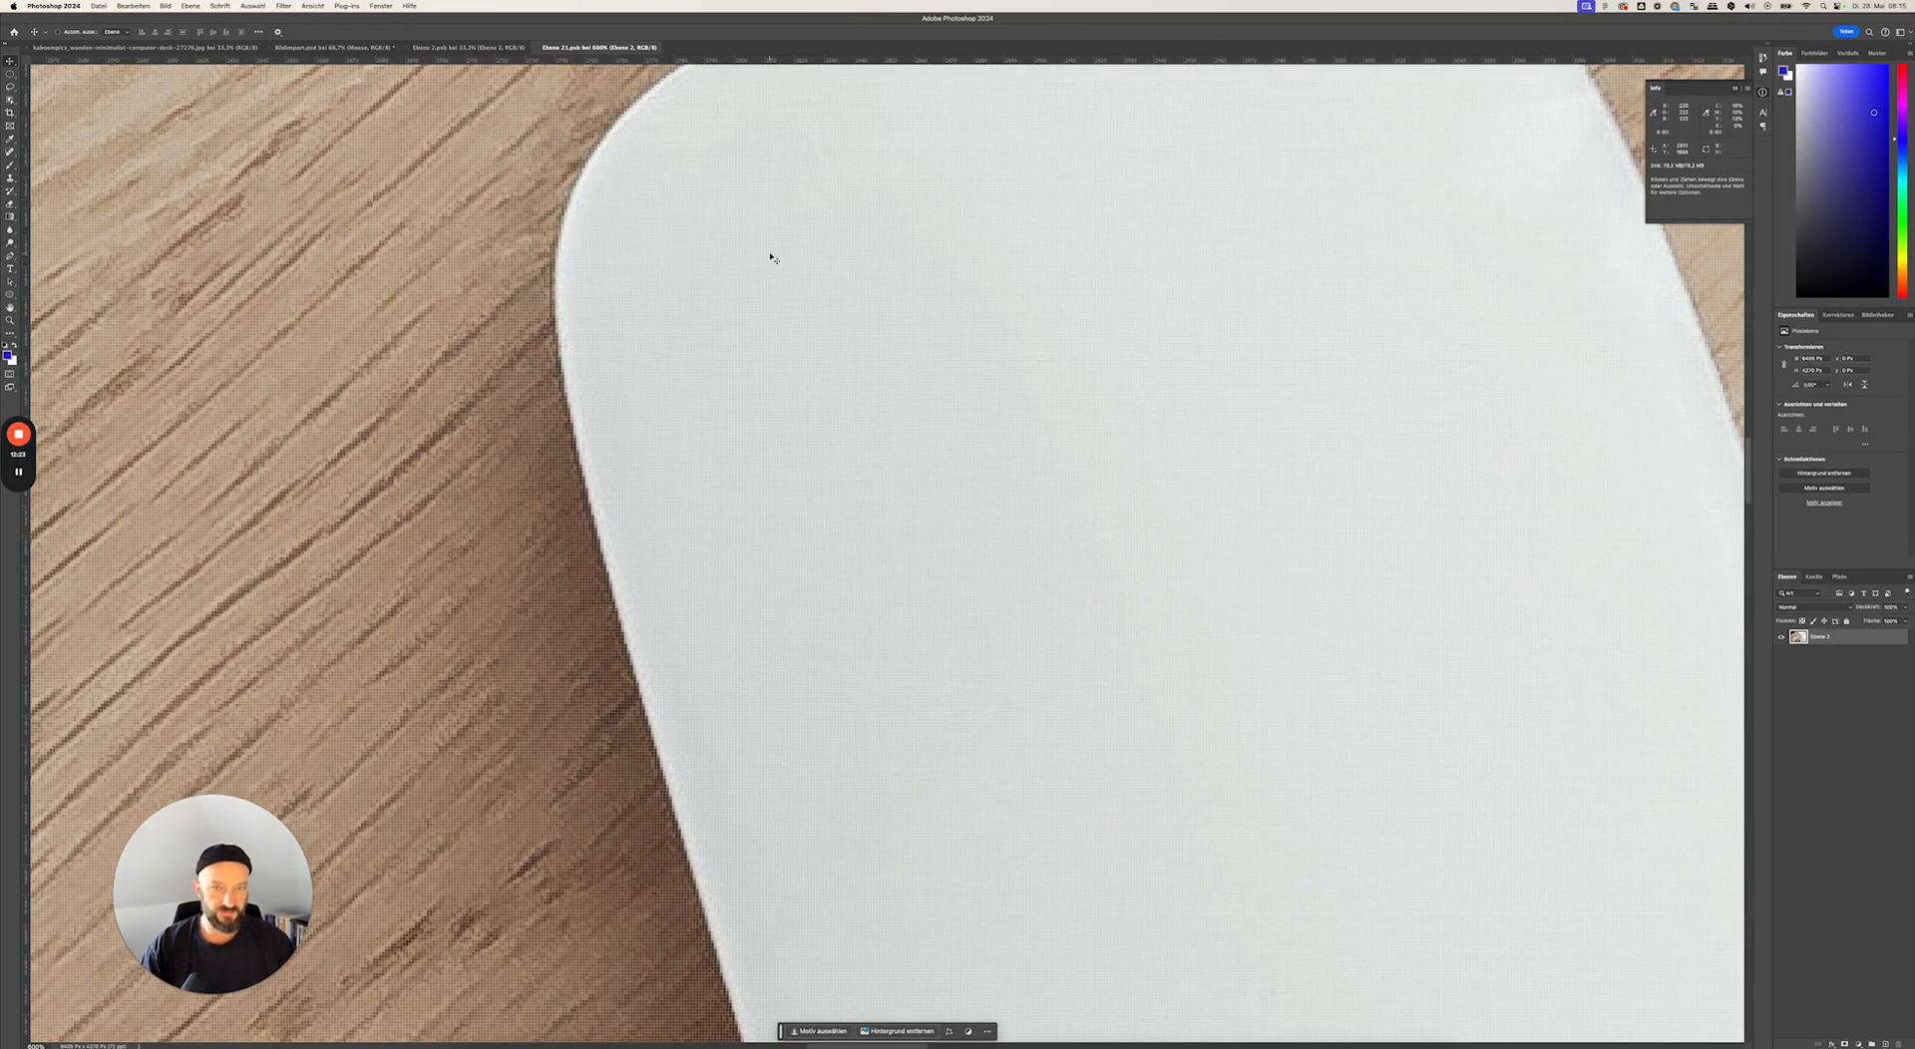
mouse_move(971, 215)
mouse_down()
mouse_move(752, 439)
mouse_move(795, 376)
mouse_move(973, 222)
mouse_up()
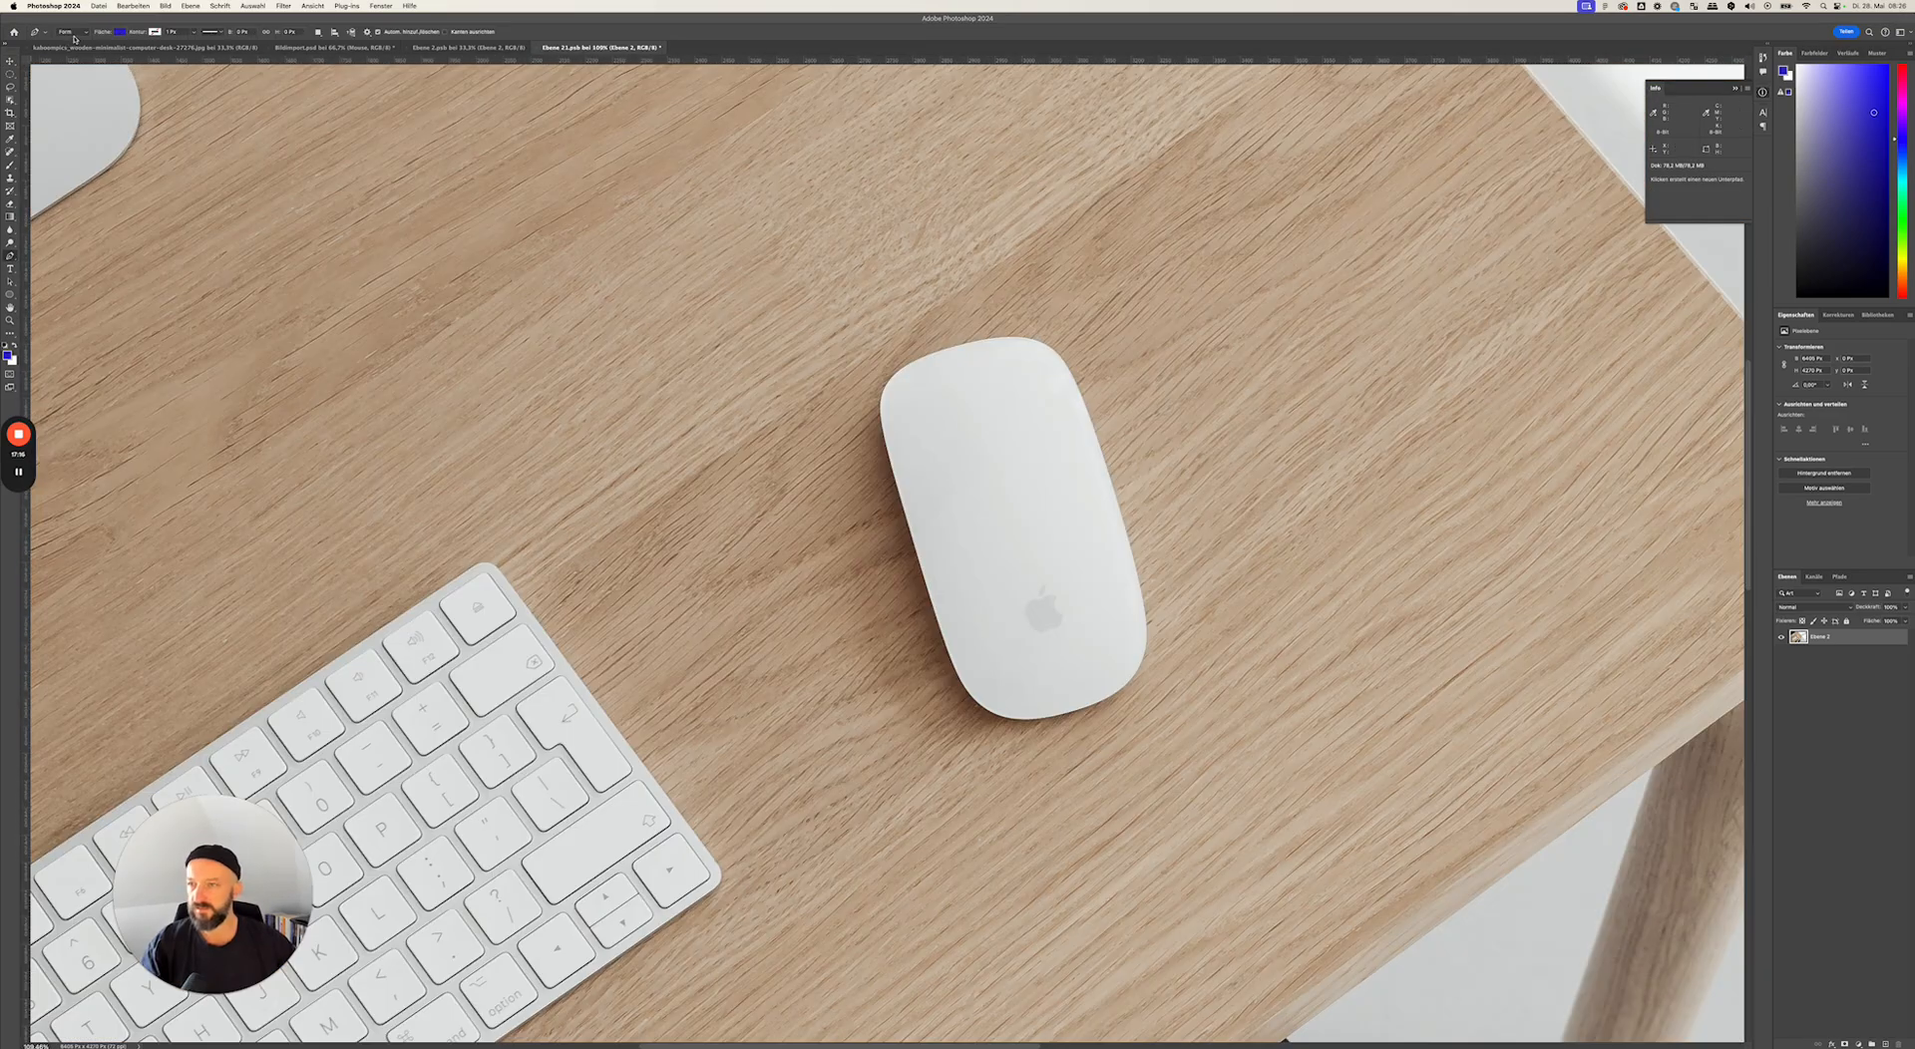
- Set the Pen tool to Form mode with no fill
click(74, 32)
click(81, 17)
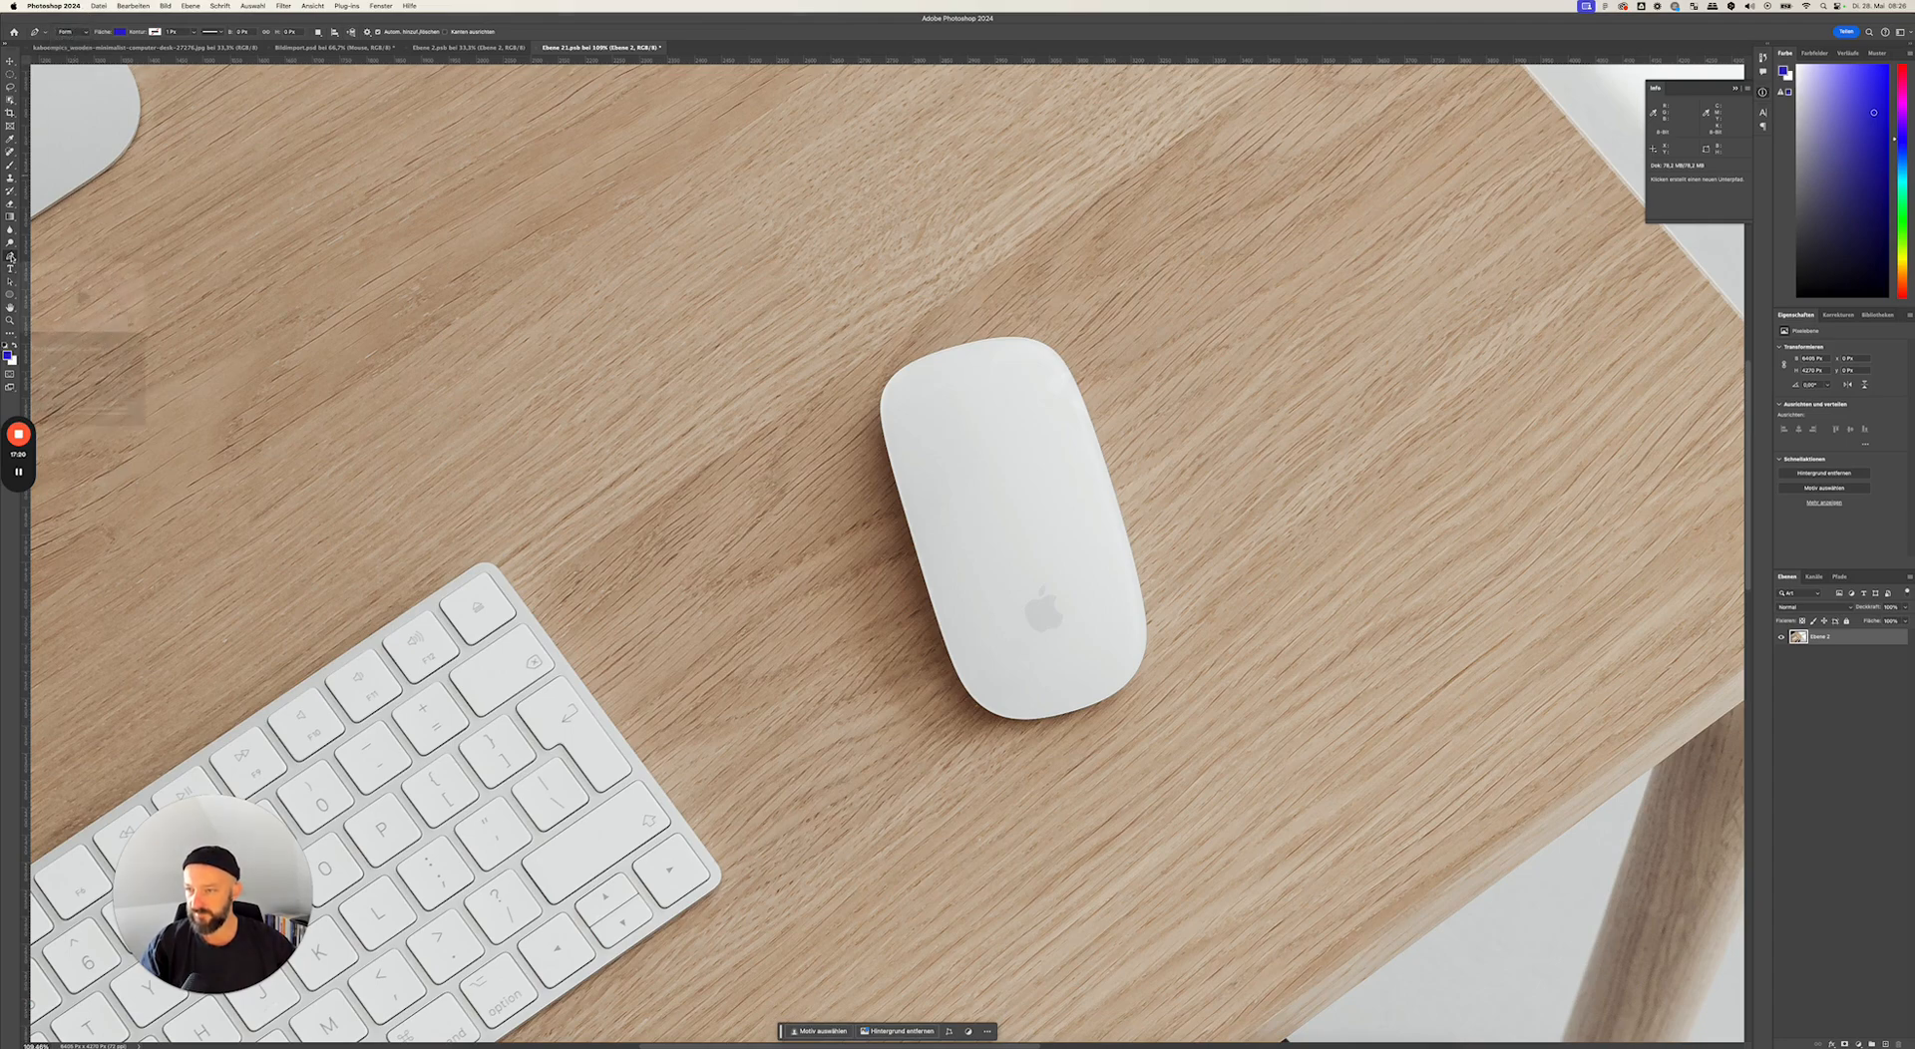
click(74, 33)
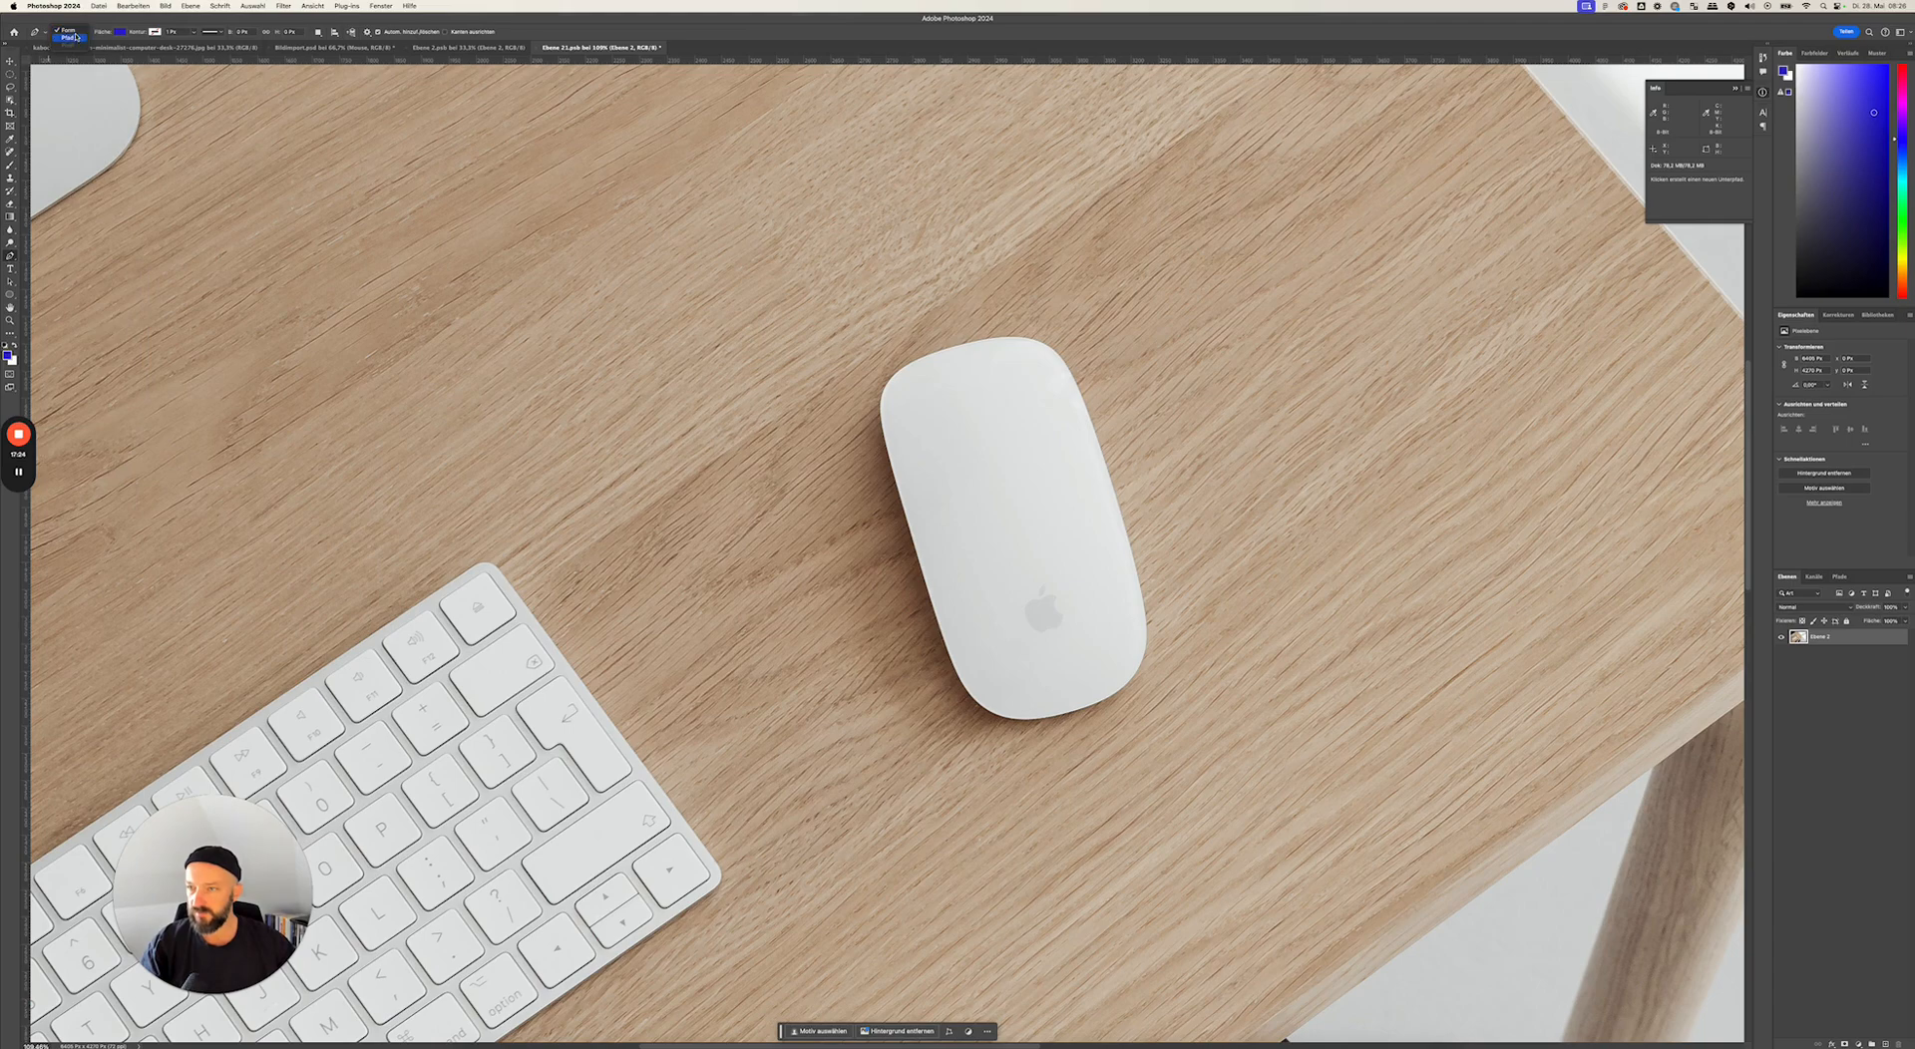
click(76, 32)
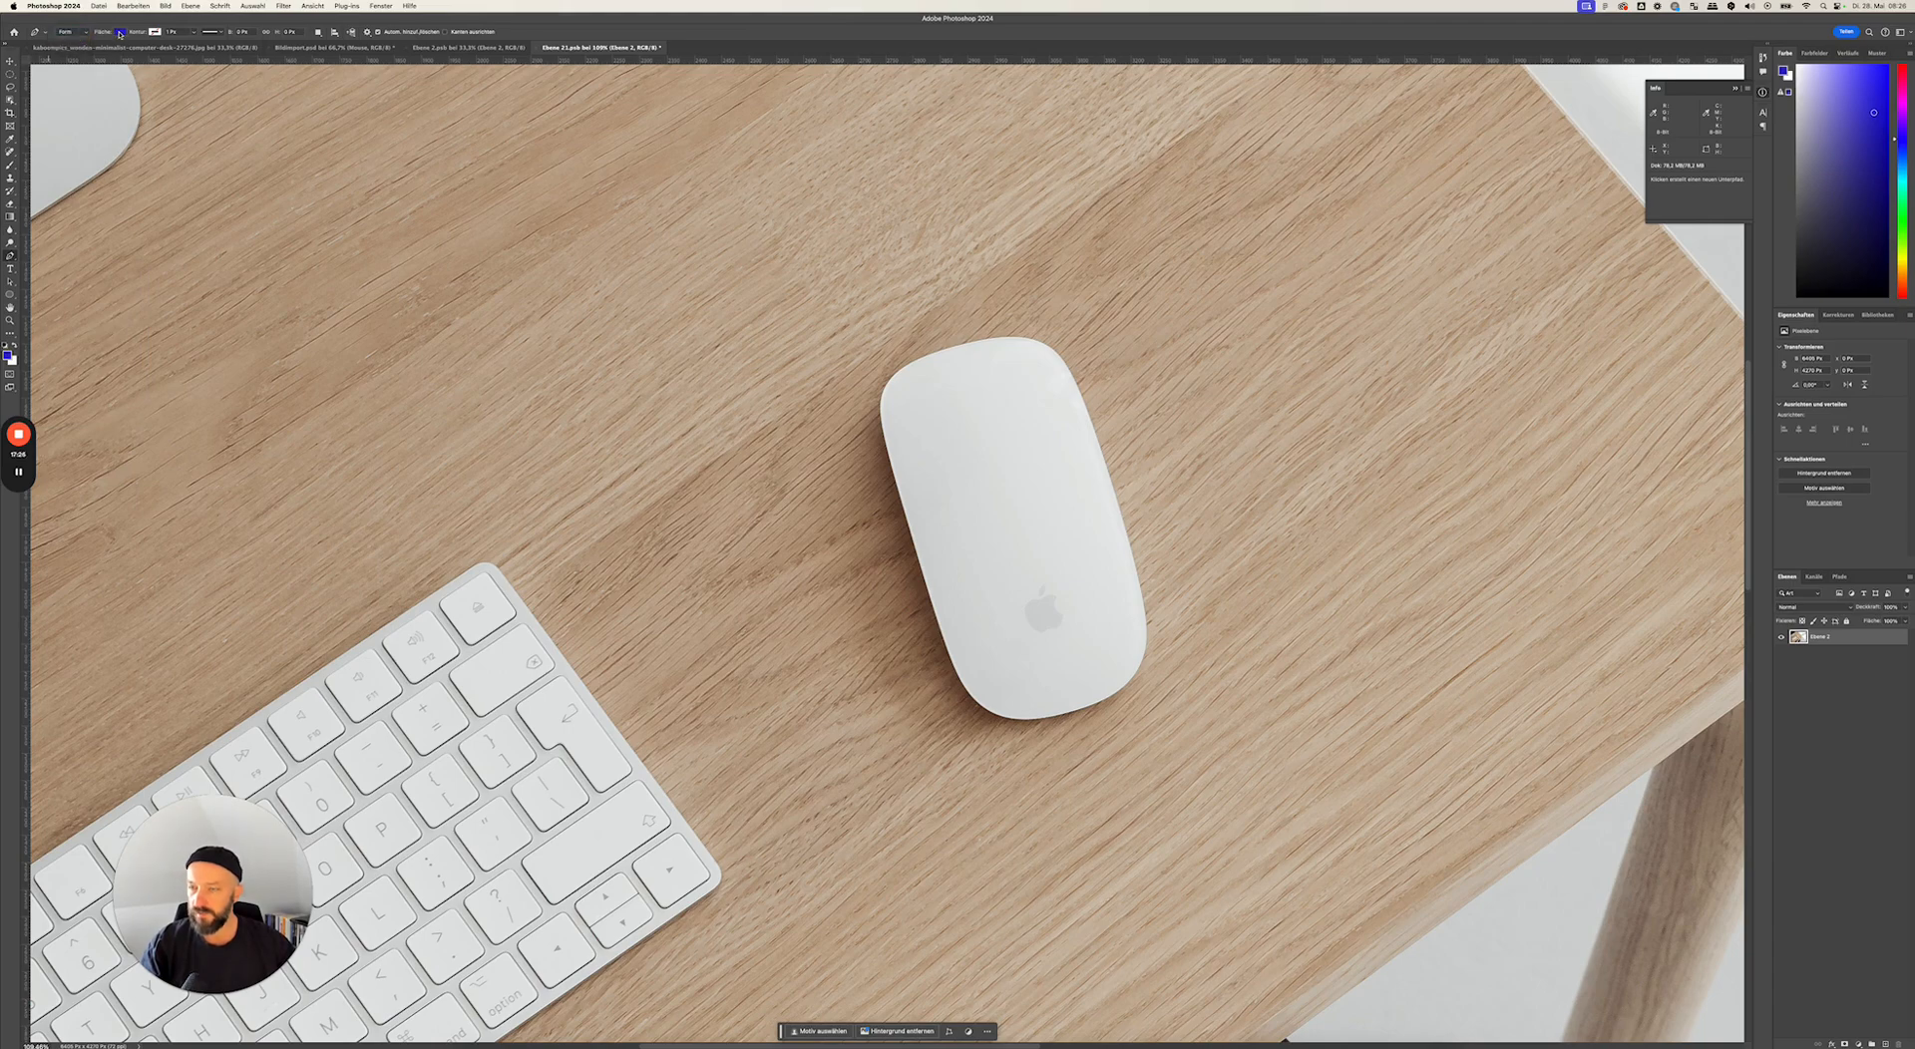
click(120, 32)
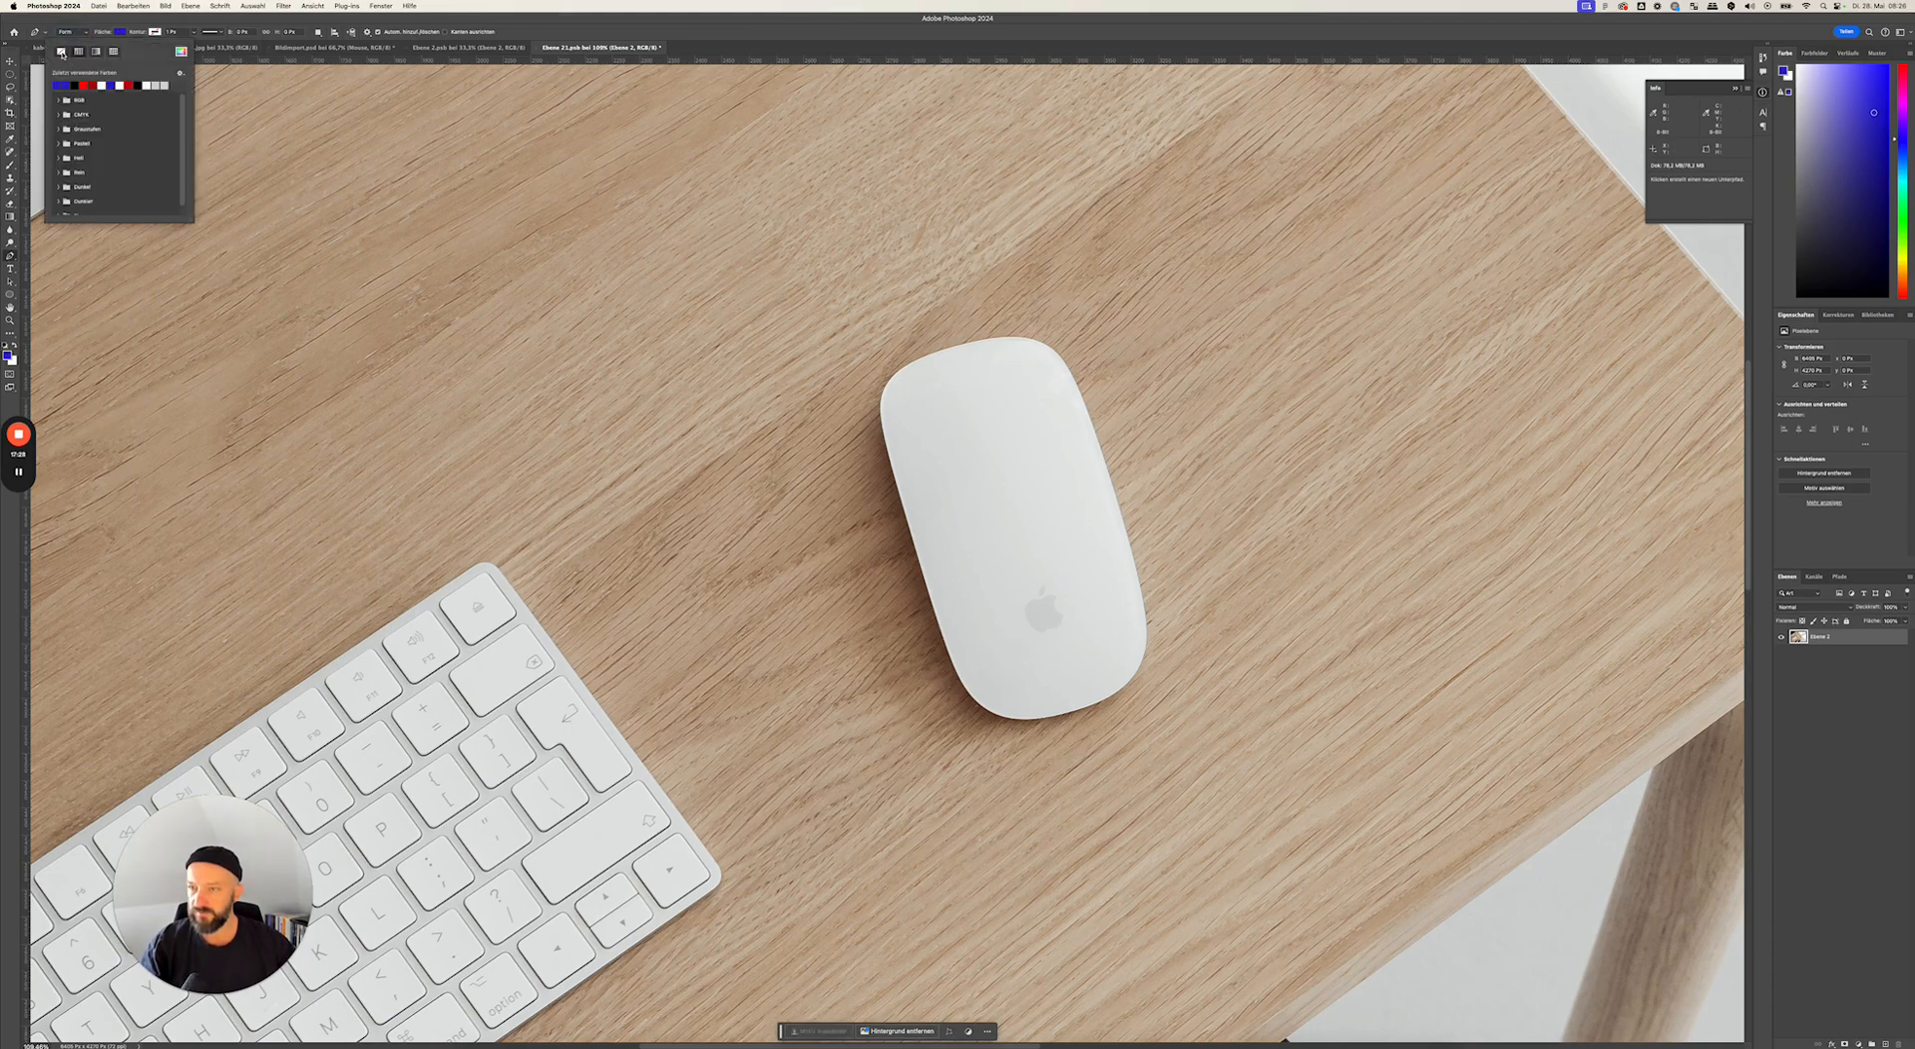
click(61, 51)
click(160, 22)
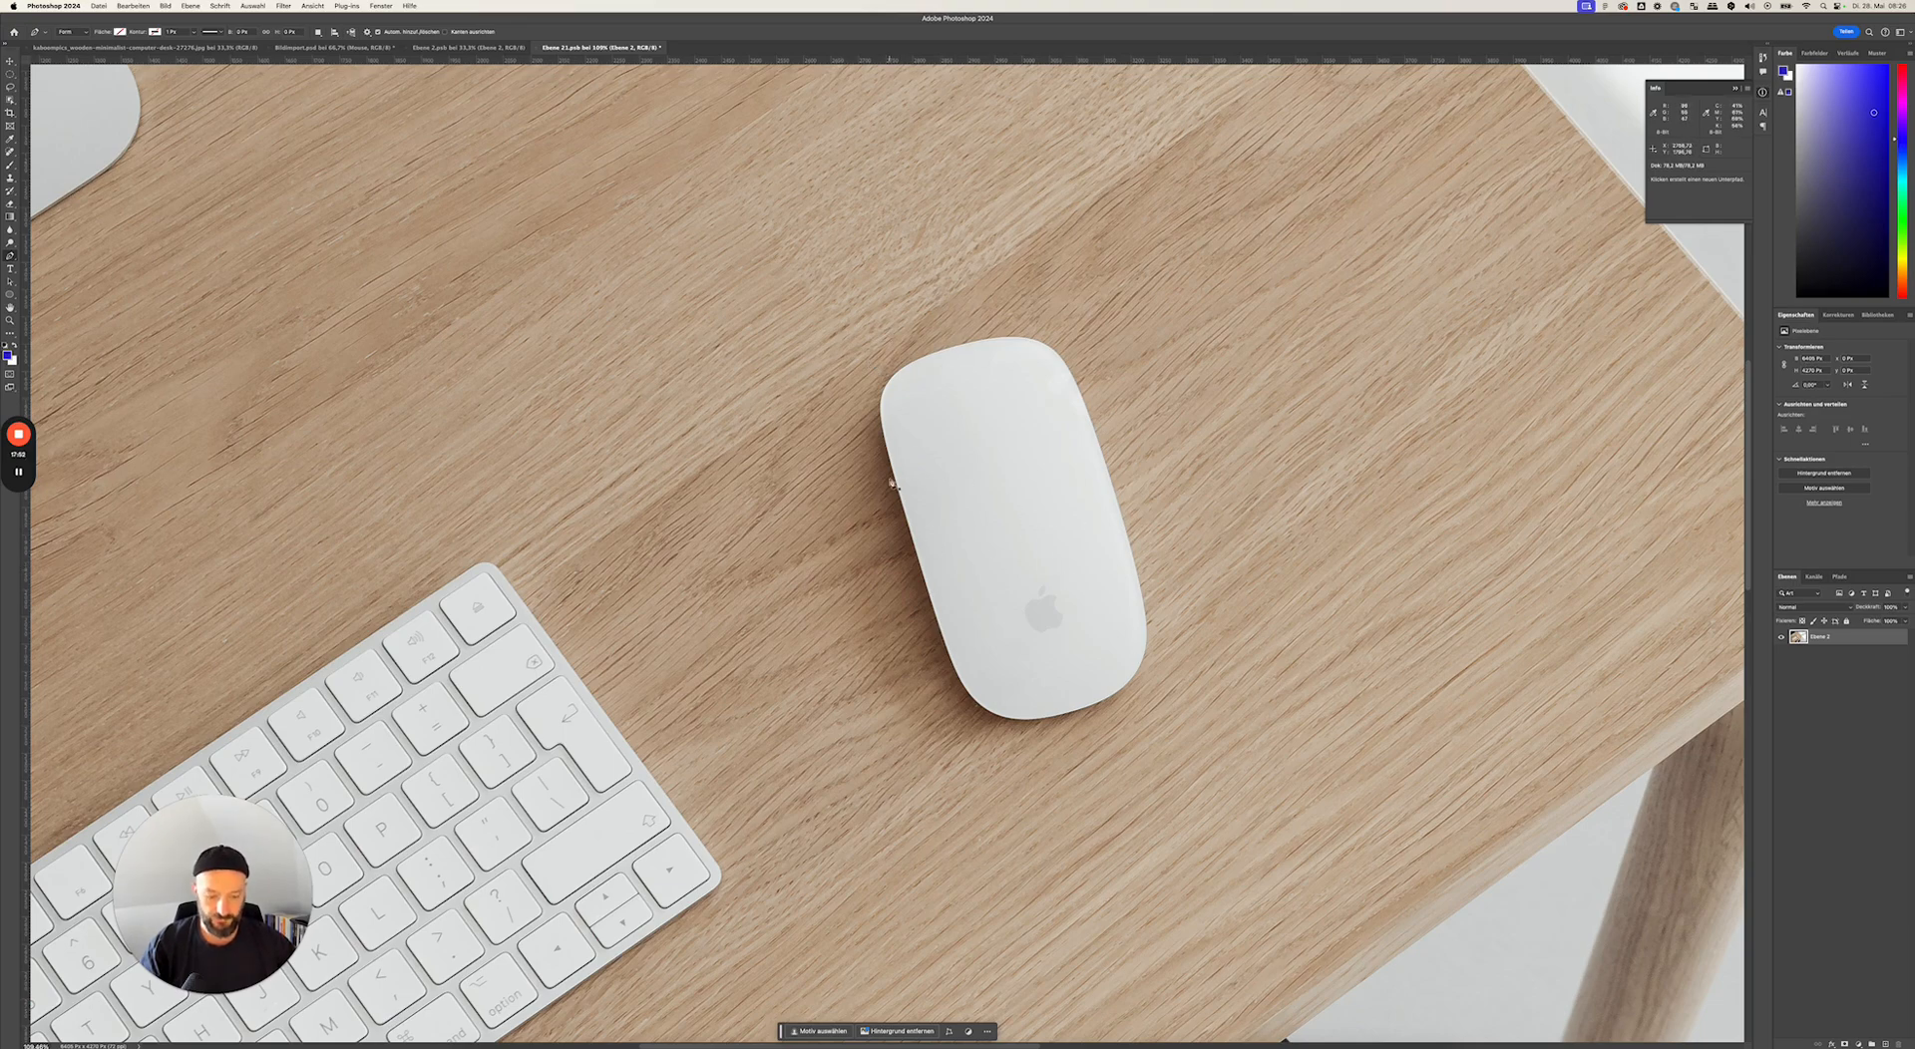
- Start a Pen path on the left edge of the computer mouse and place anchor points upward along it
key(super+plus)
key(super+plus)
key(super+plus)
key(super+plus)
key(super+plus)
key(super+plus)
key(super+plus)
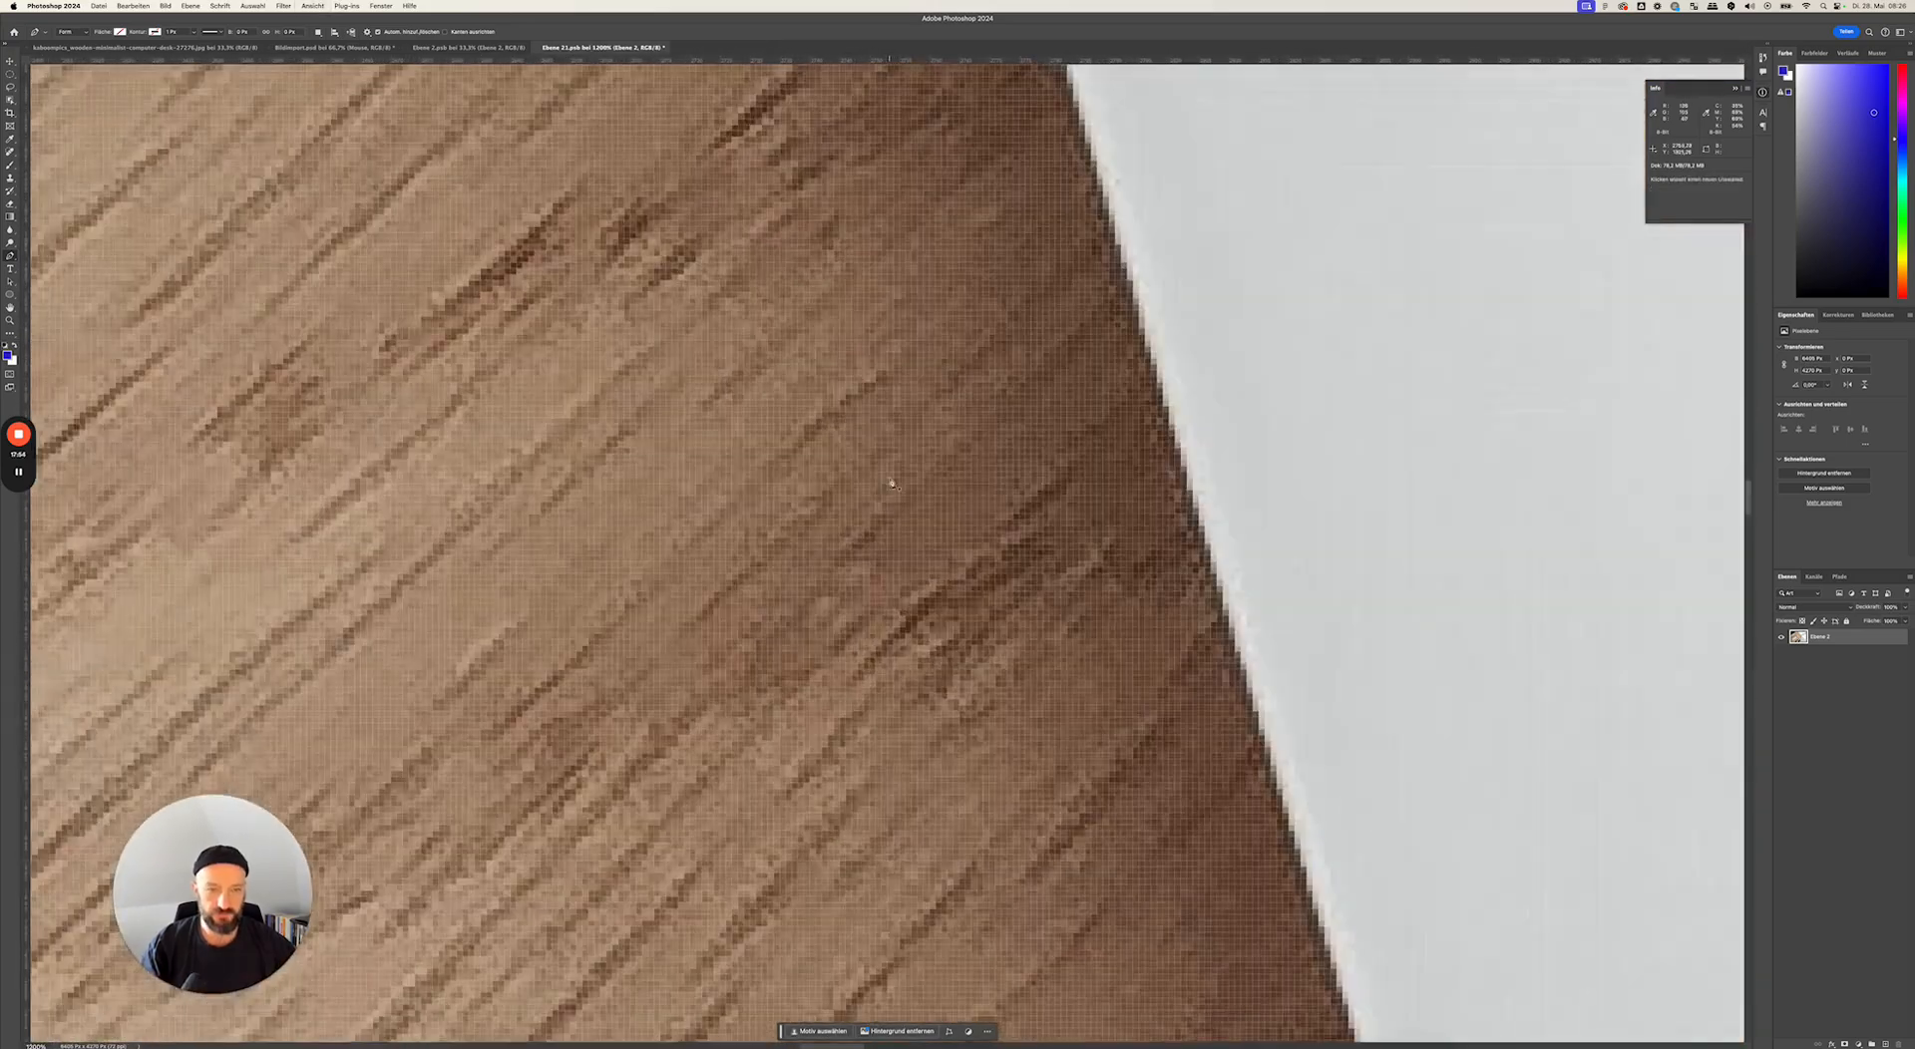
key(super+plus)
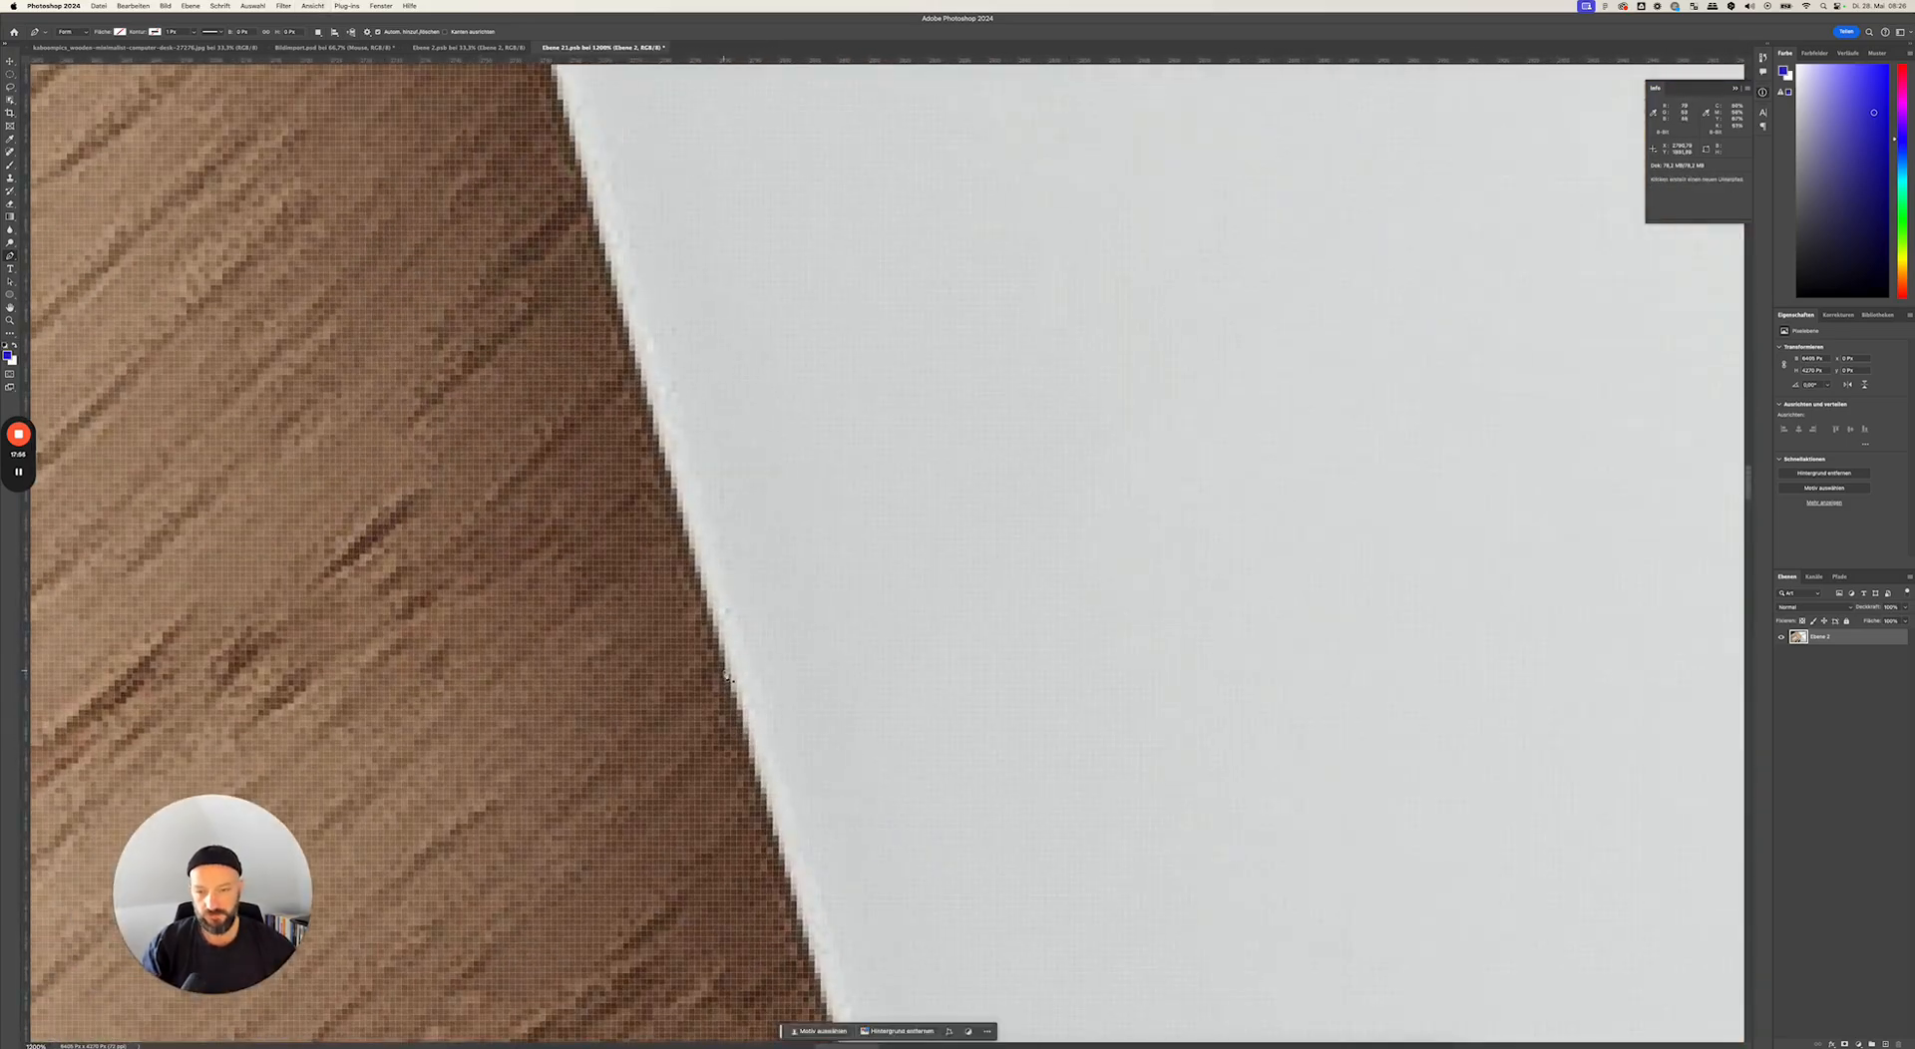
click(726, 669)
click(657, 436)
click(586, 179)
drag(641, 184, 799, 638)
click(697, 457)
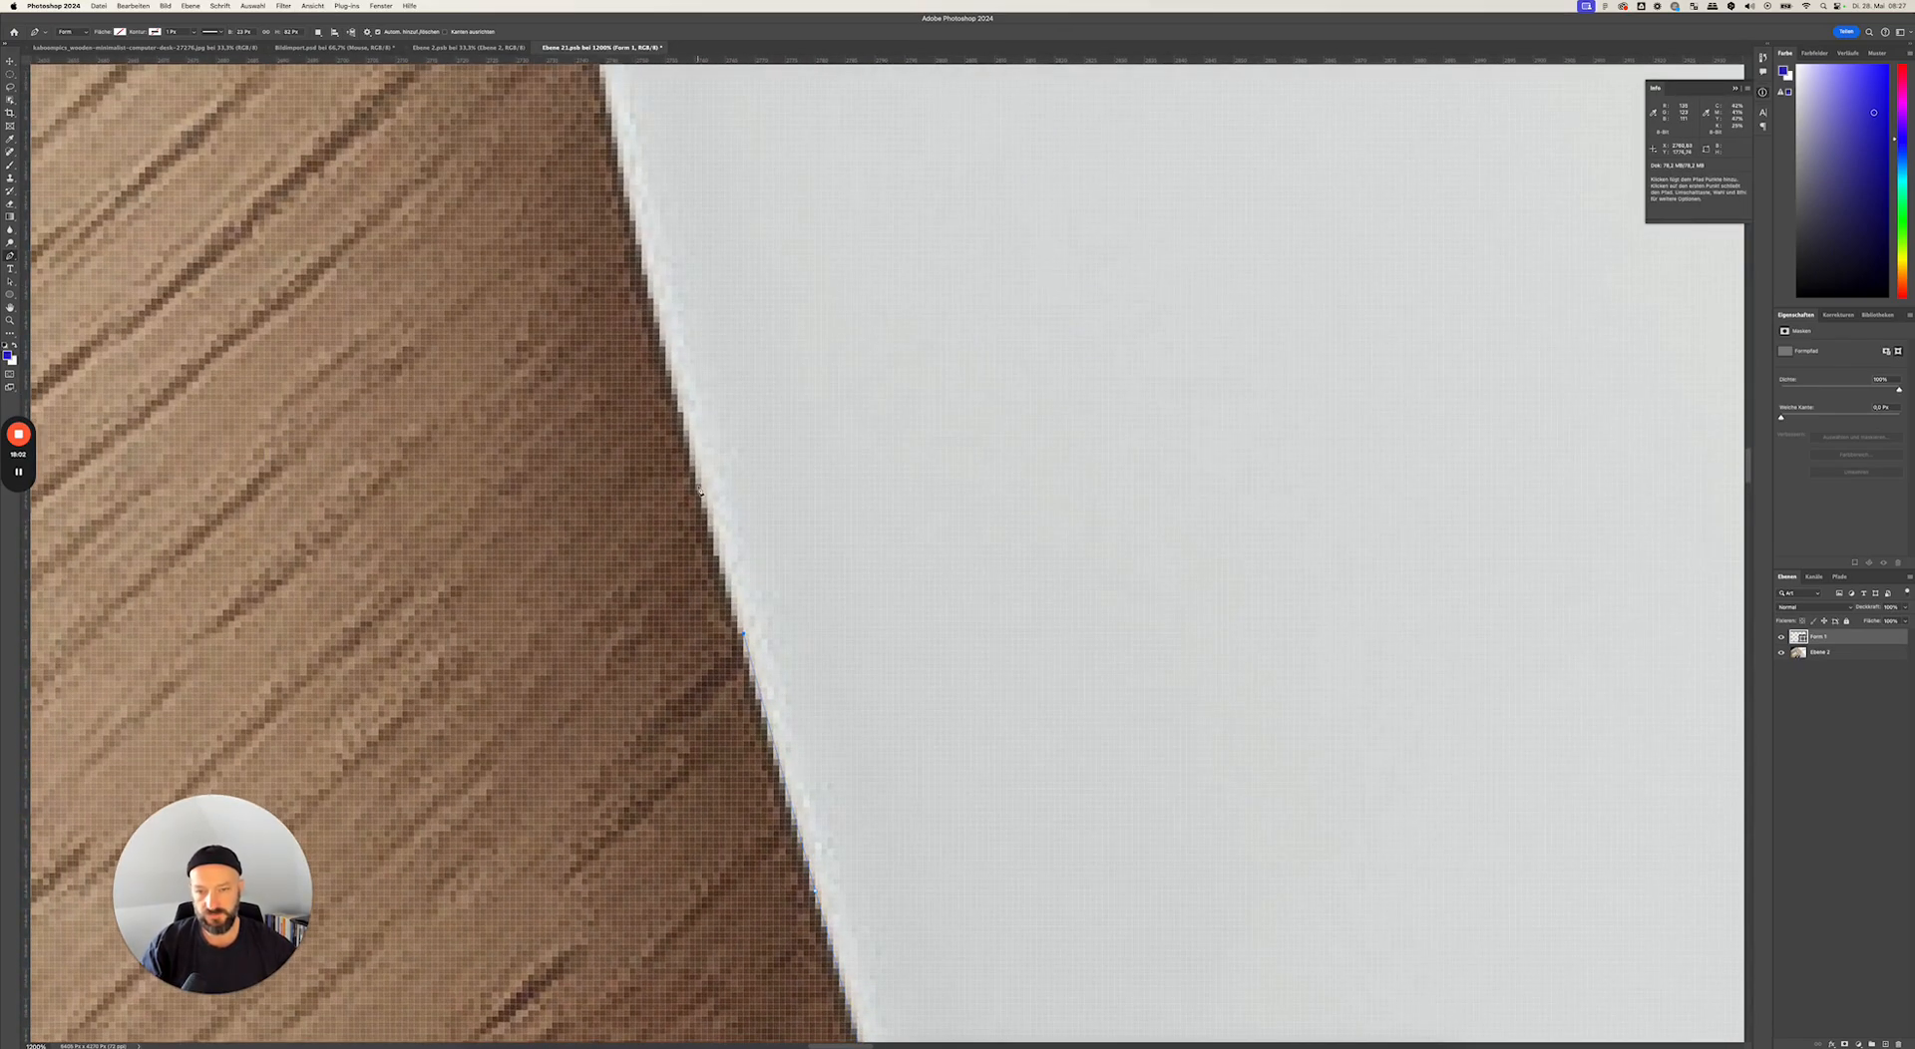
click(649, 280)
drag(654, 256, 731, 659)
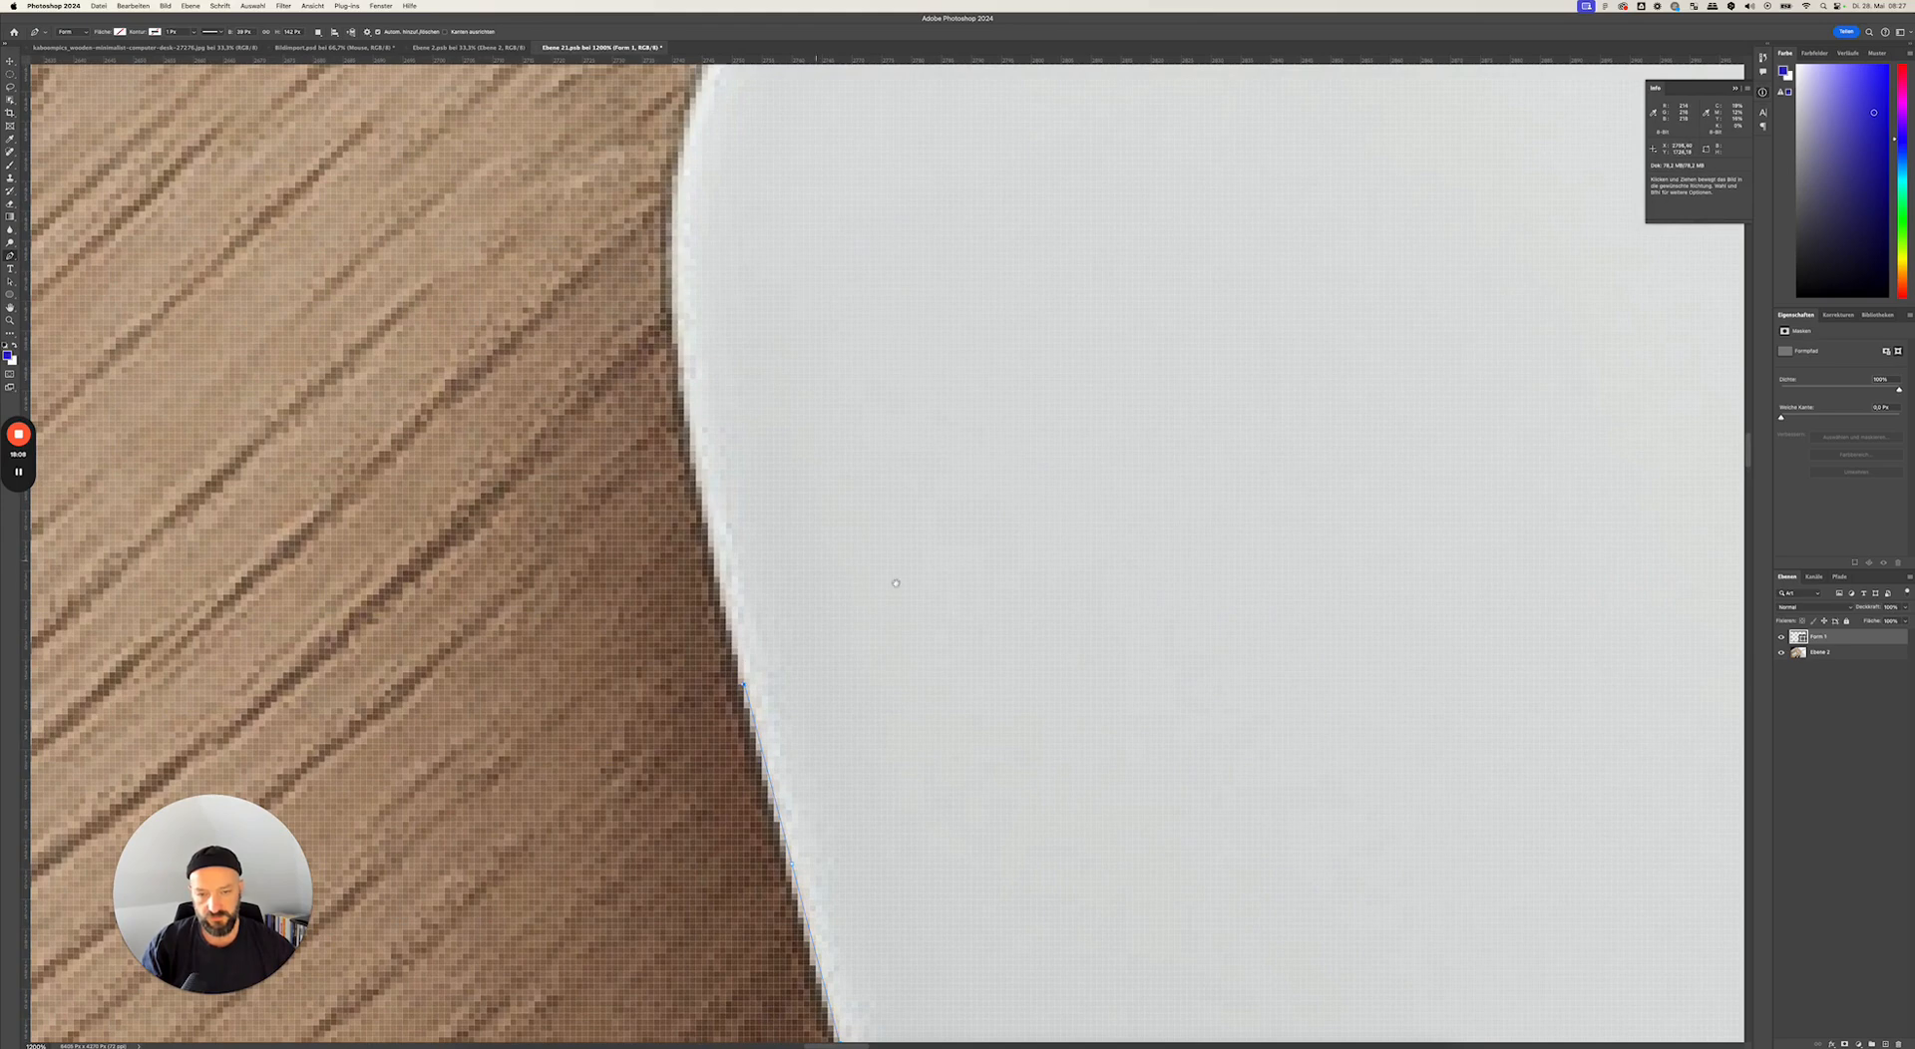
drag(797, 585, 872, 599)
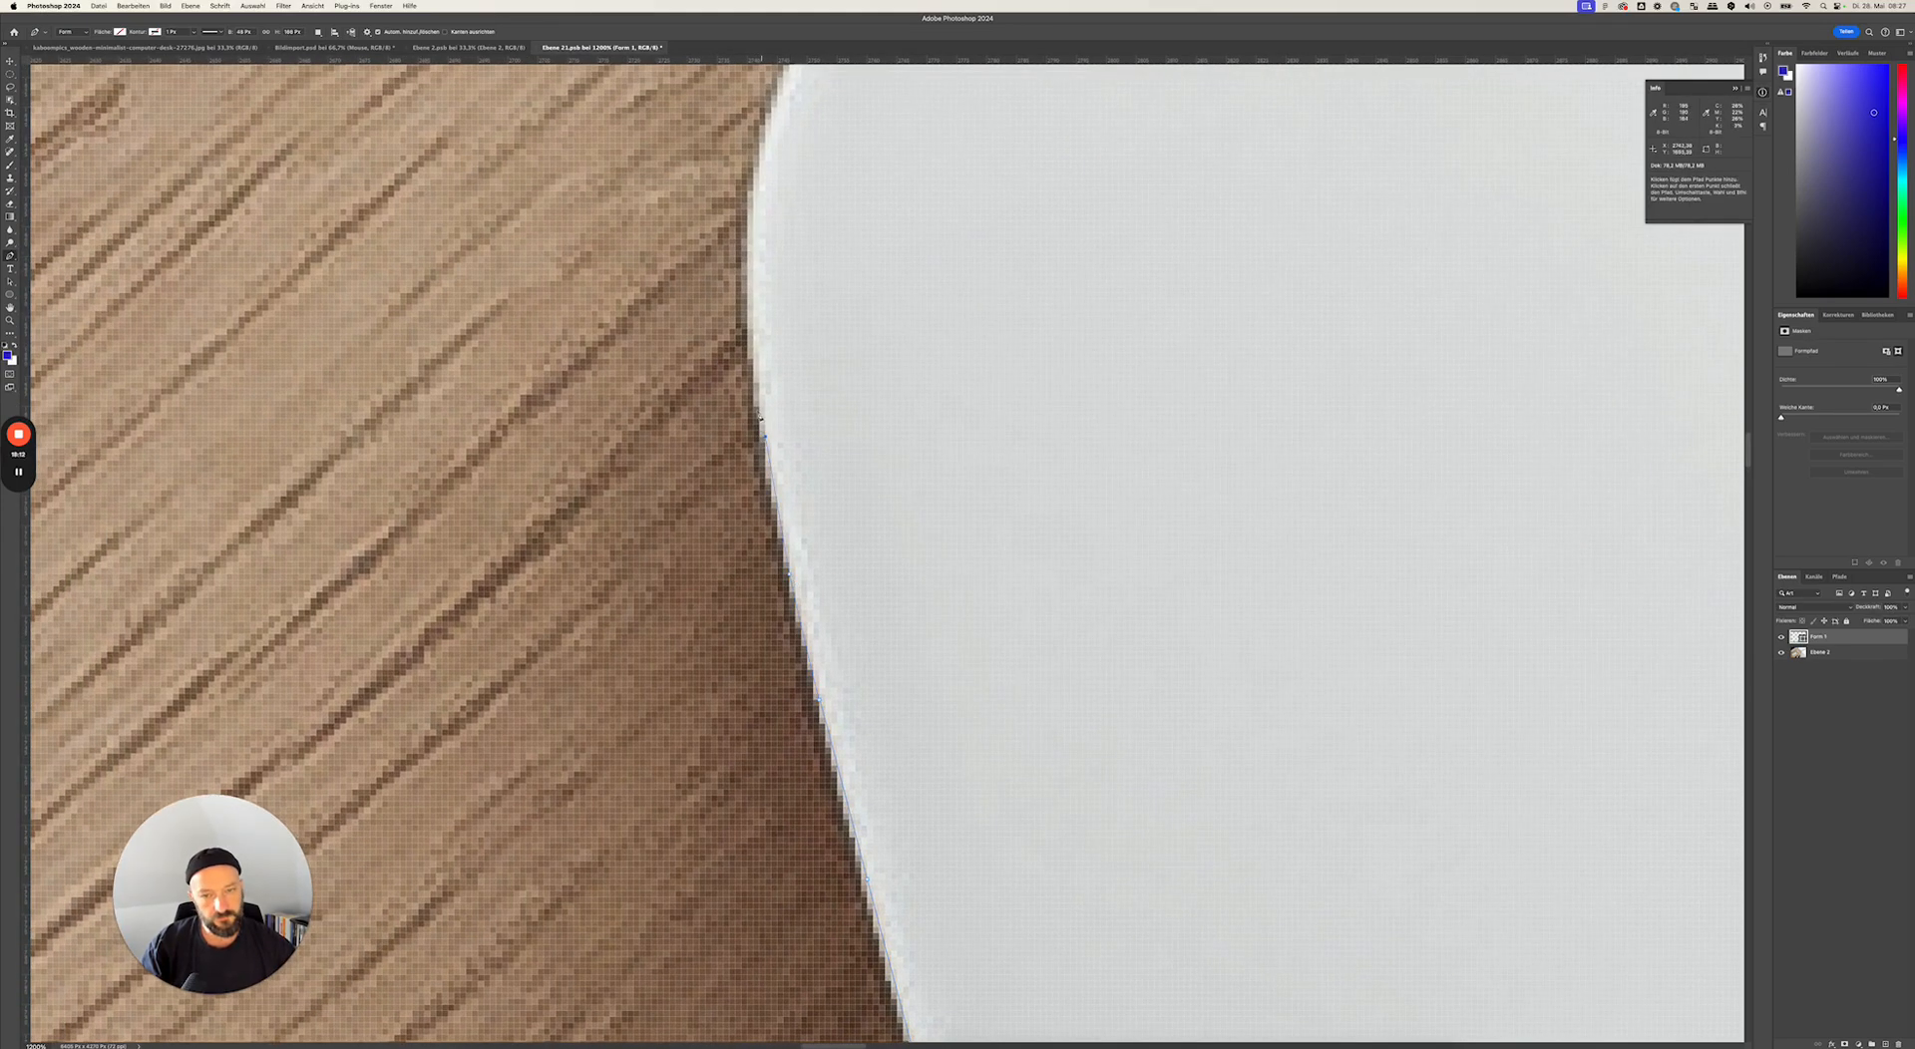
- Continue the path with closely spaced anchor points into the mouse's rounded upper-left corner
drag(763, 289, 828, 607)
click(804, 566)
click(837, 442)
click(866, 378)
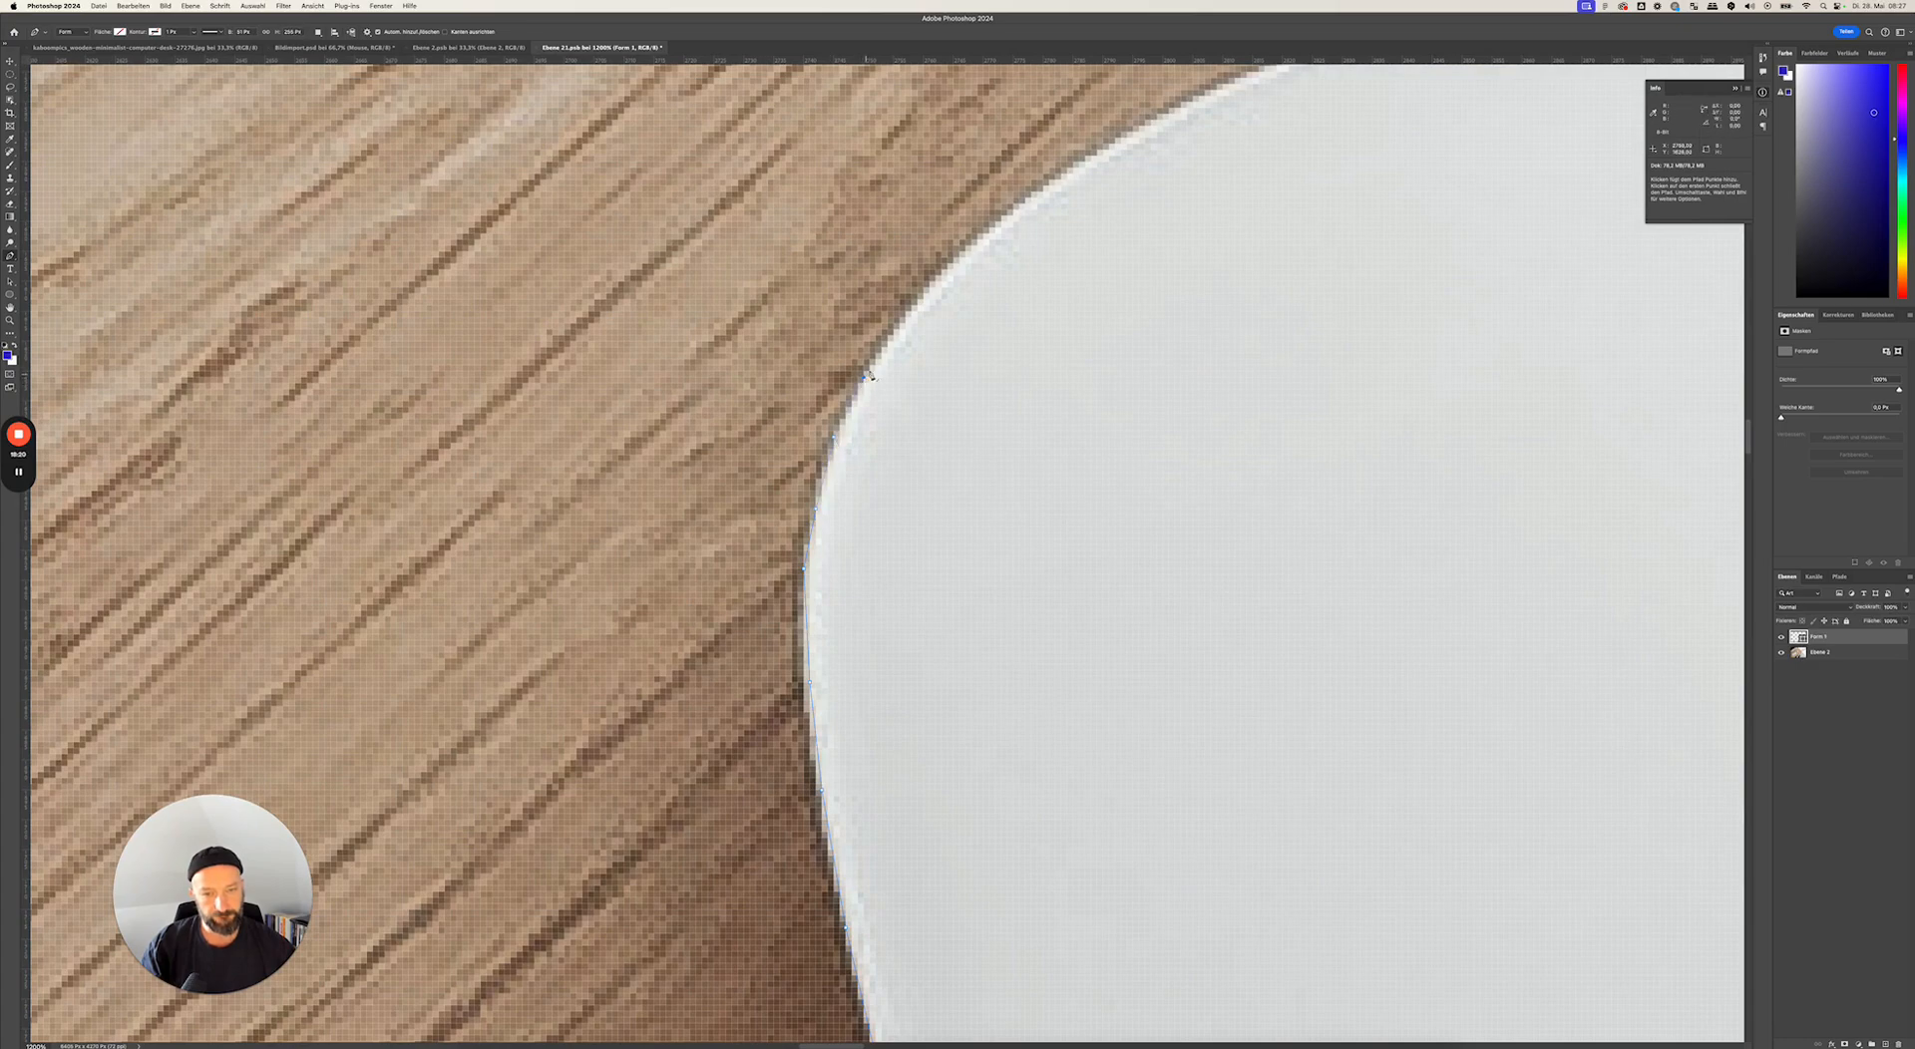
click(907, 324)
click(957, 263)
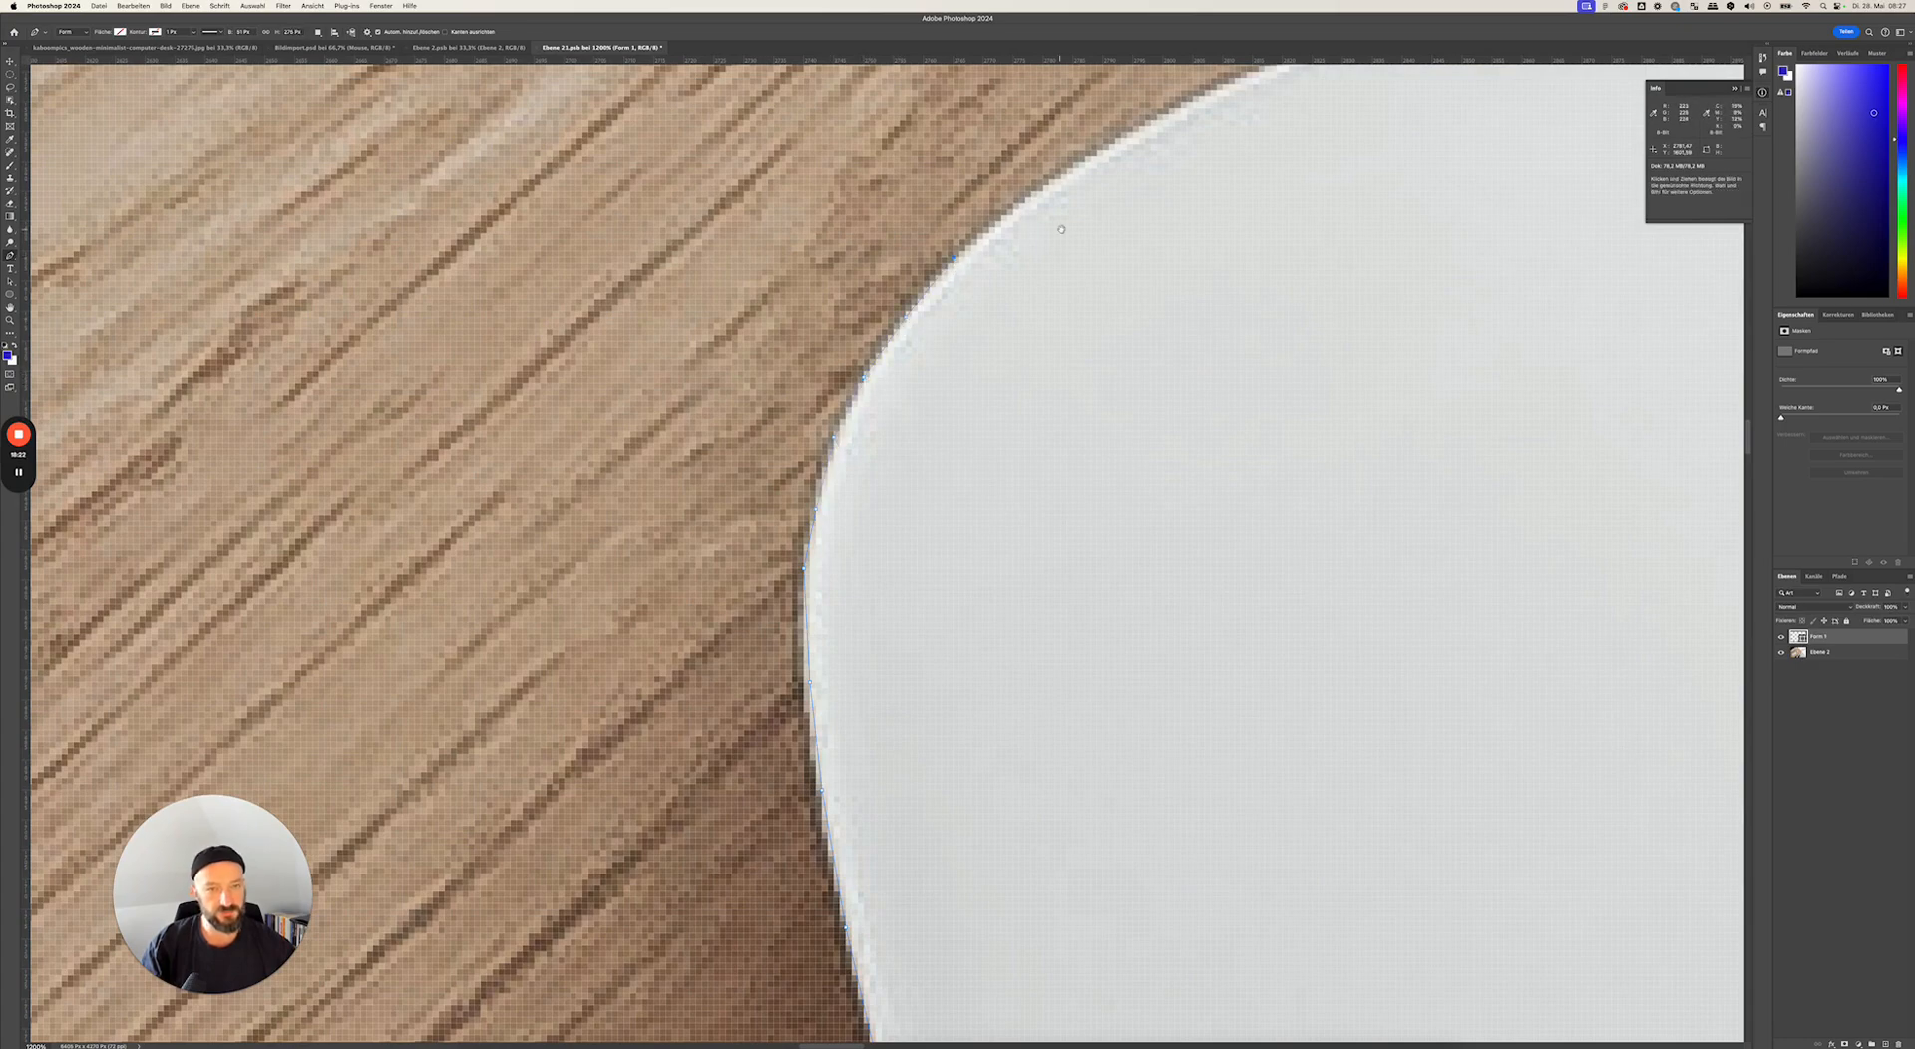
- Extend the path out of the upper-left corner onto the mouse's rising top edge
scroll(897, 349, up, 5)
scroll(897, 350, right, 5)
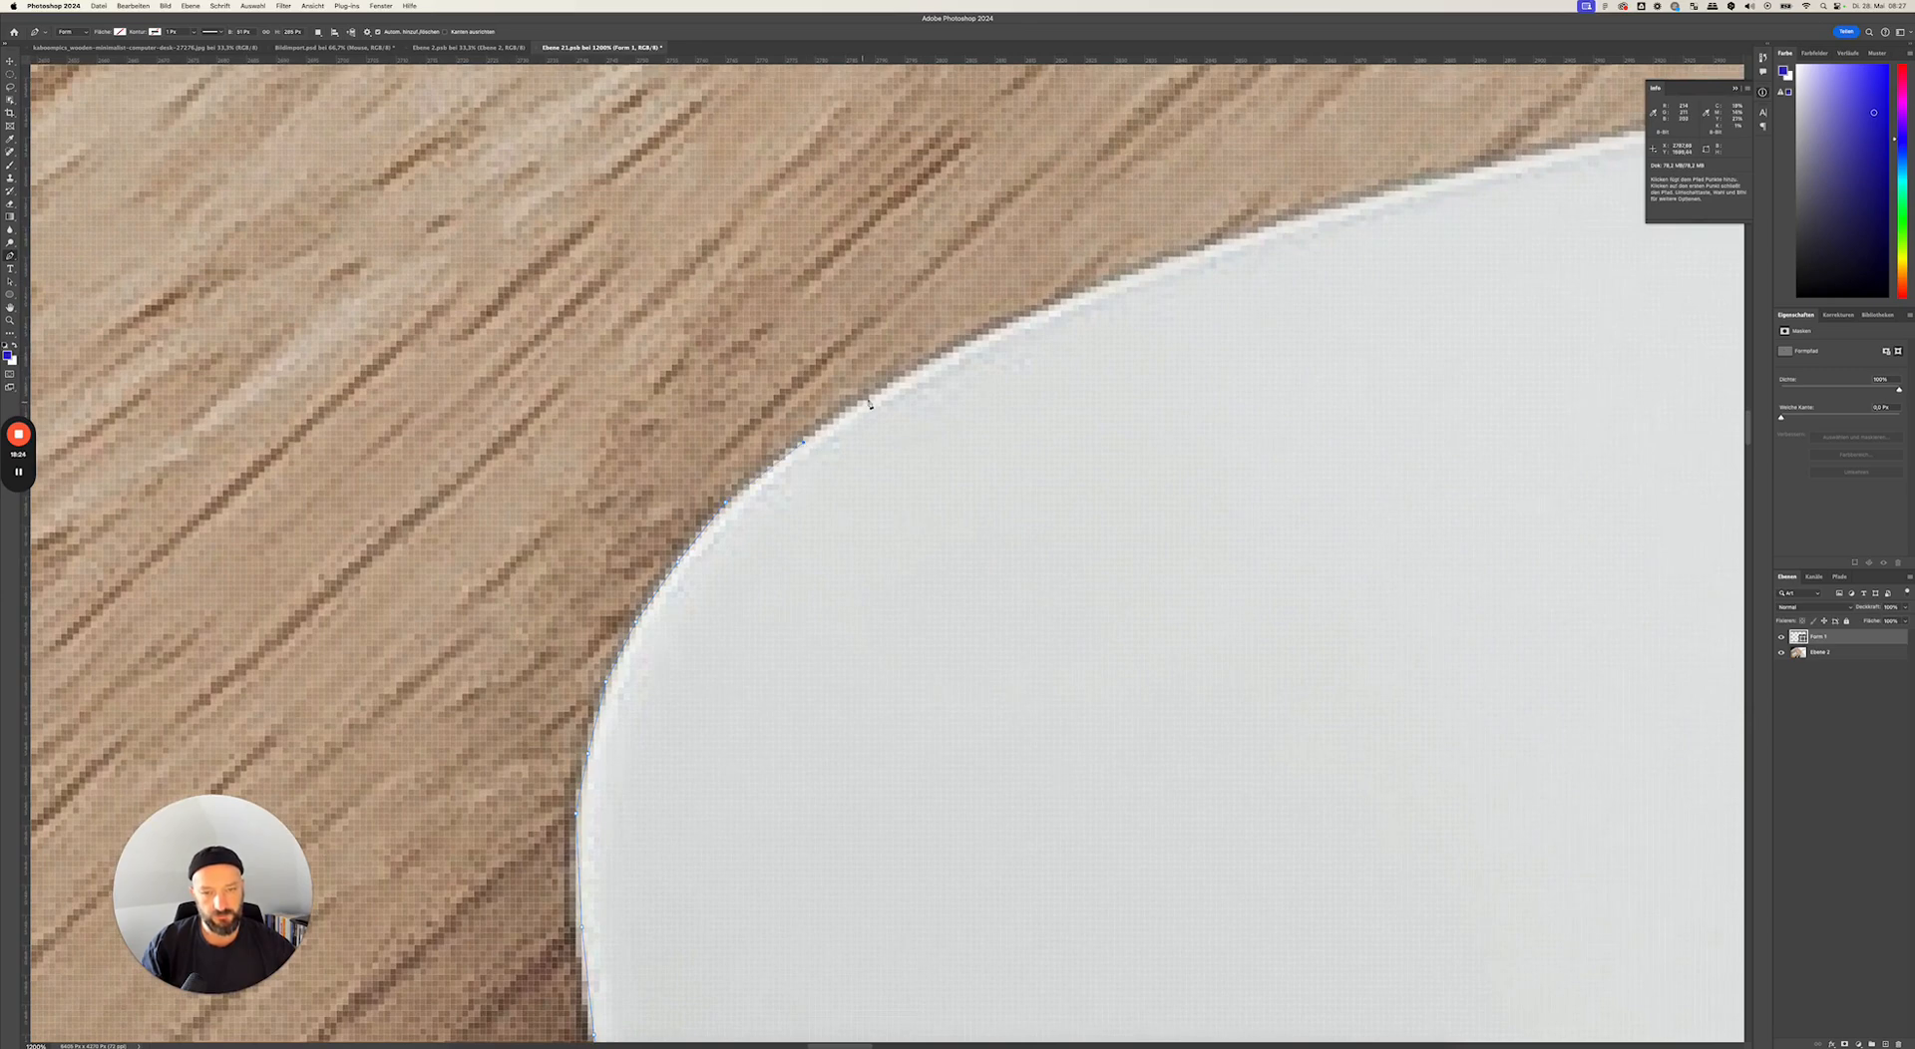
click(881, 389)
click(973, 348)
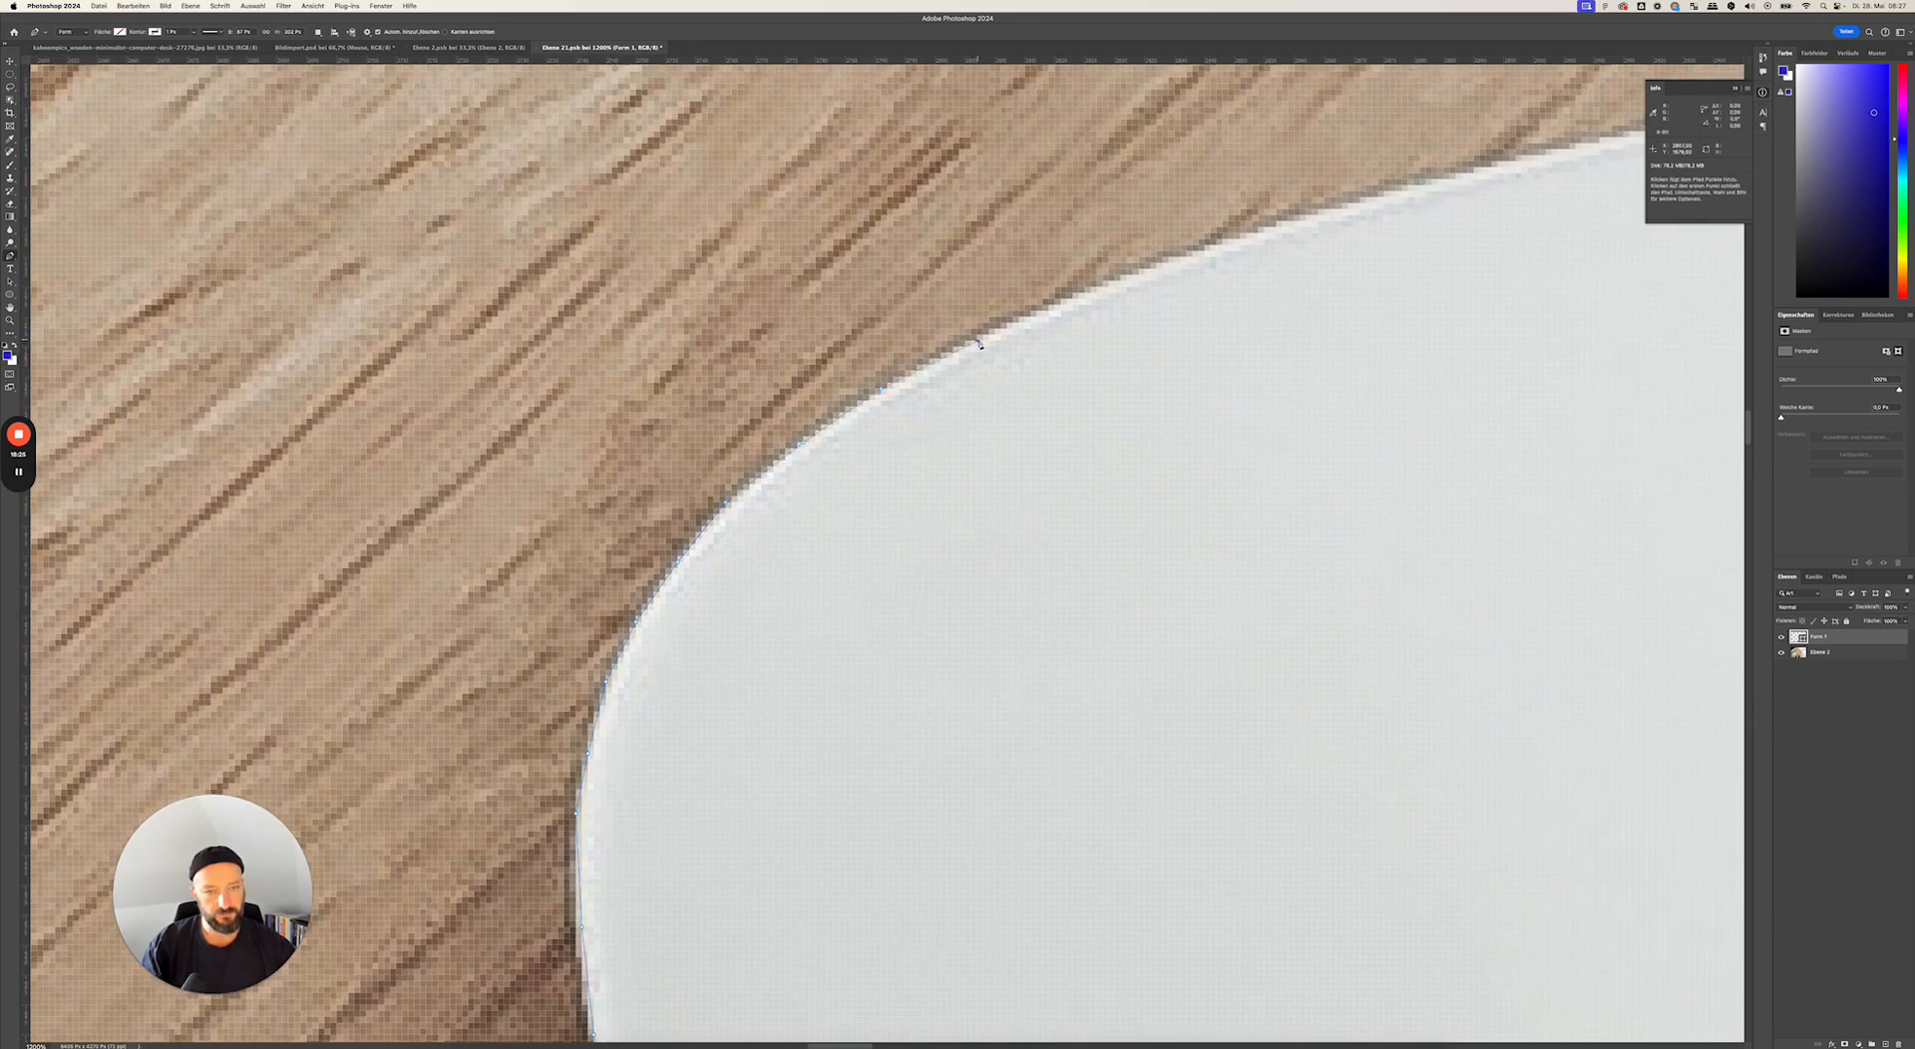
click(1073, 299)
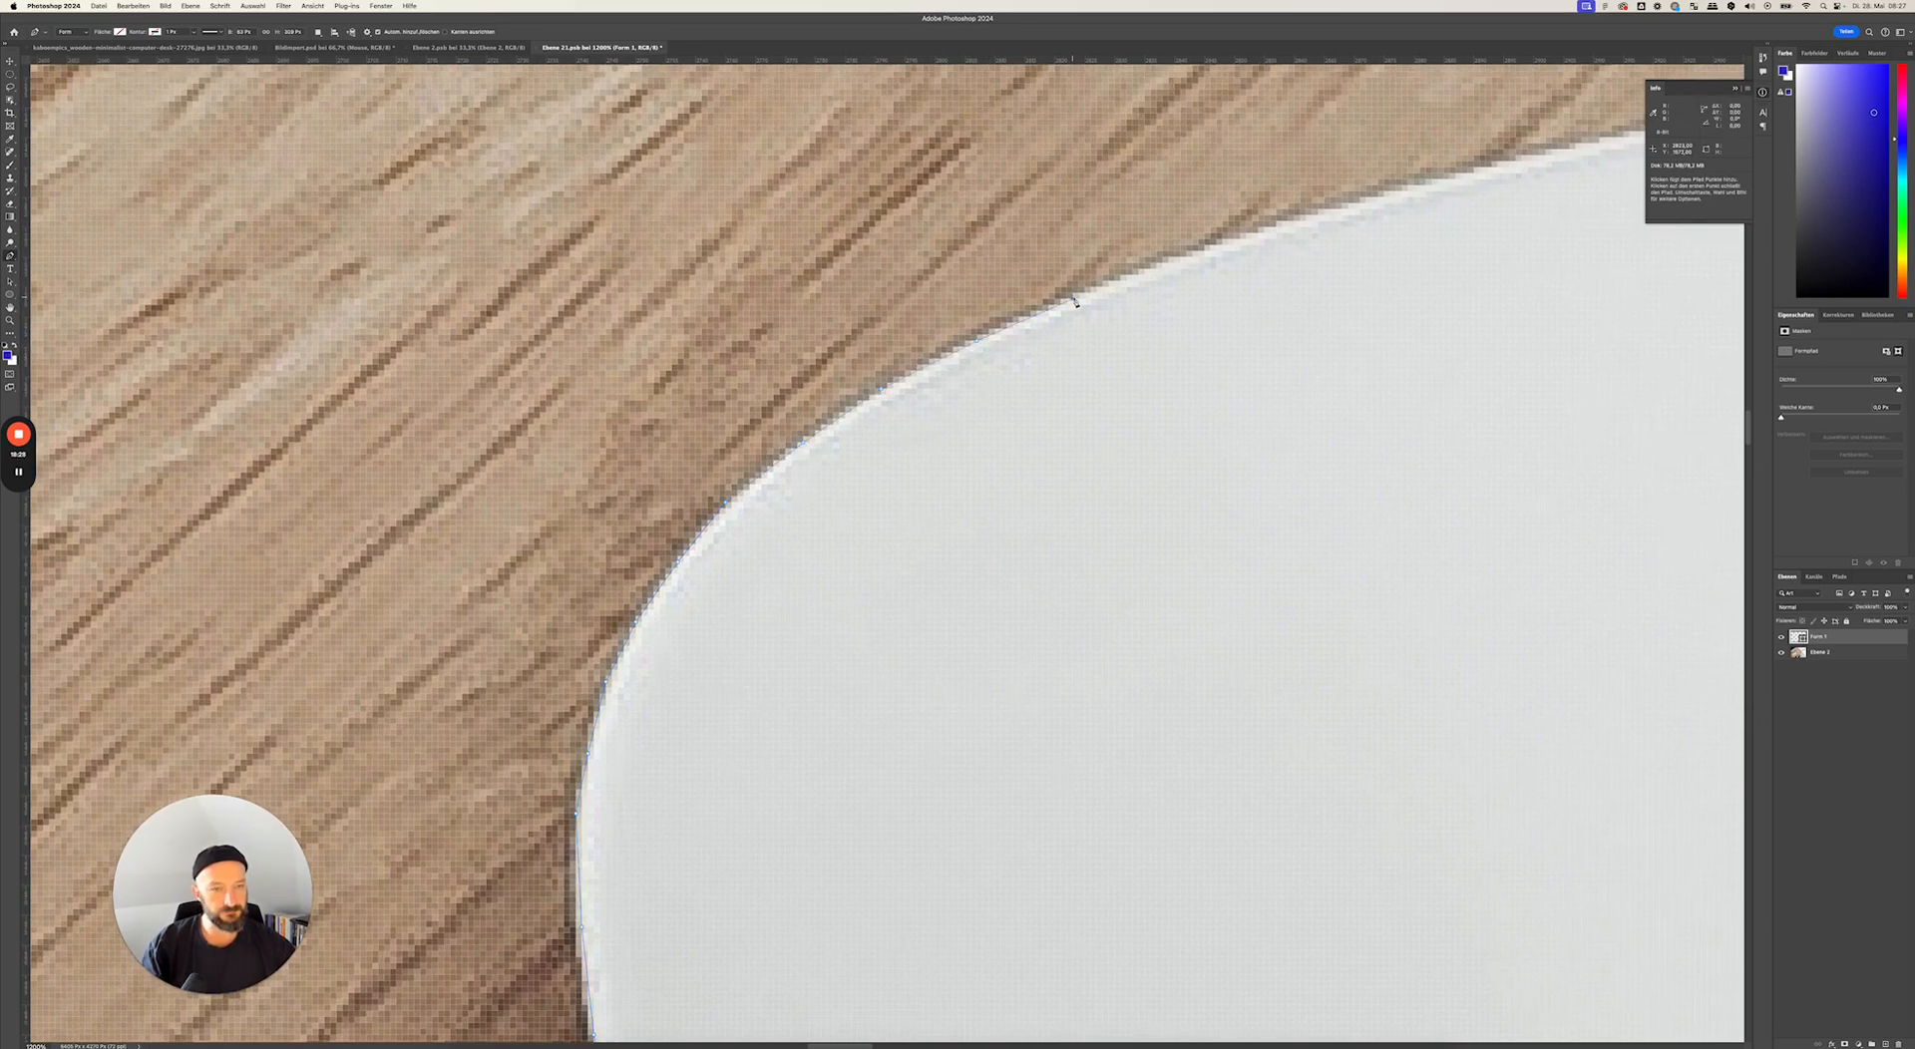
click(1204, 256)
- Add anchor points along the mouse's top edge up to its highest part
scroll(1097, 299, up, 3)
scroll(1097, 300, right, 5)
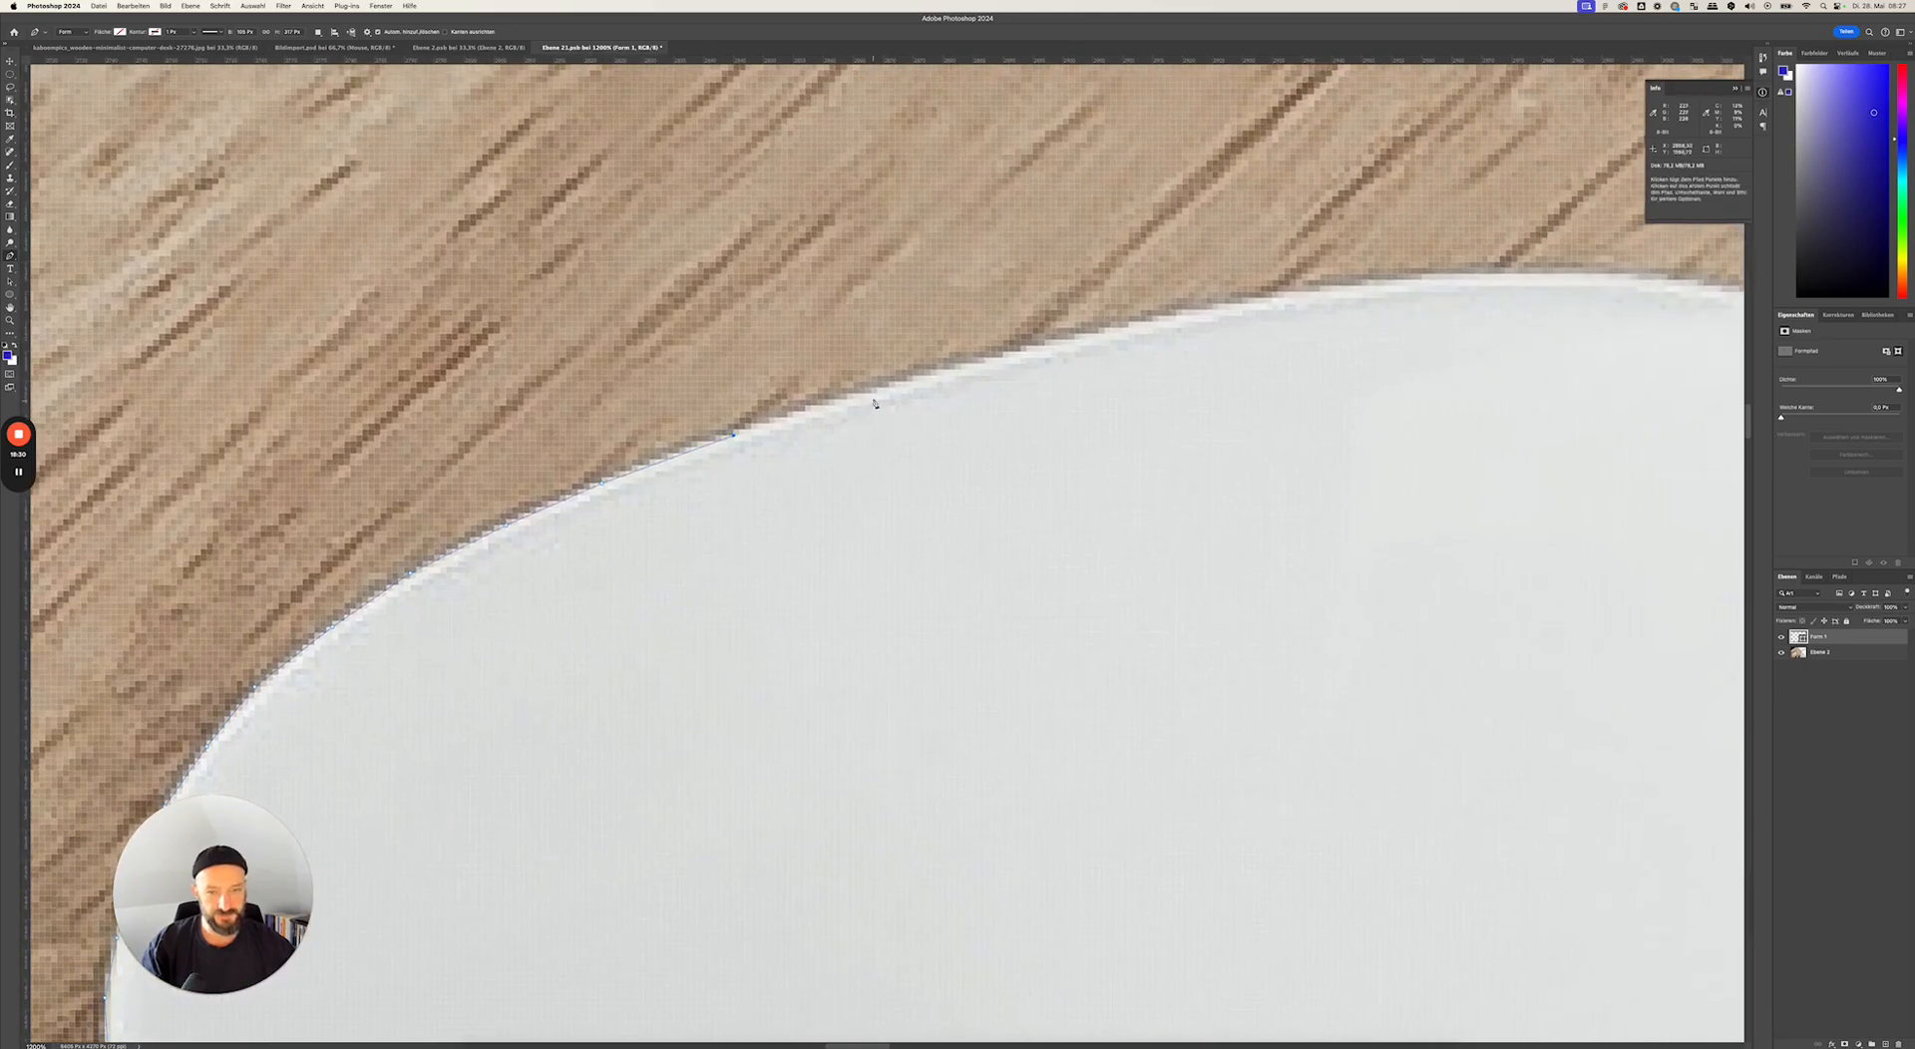
click(903, 388)
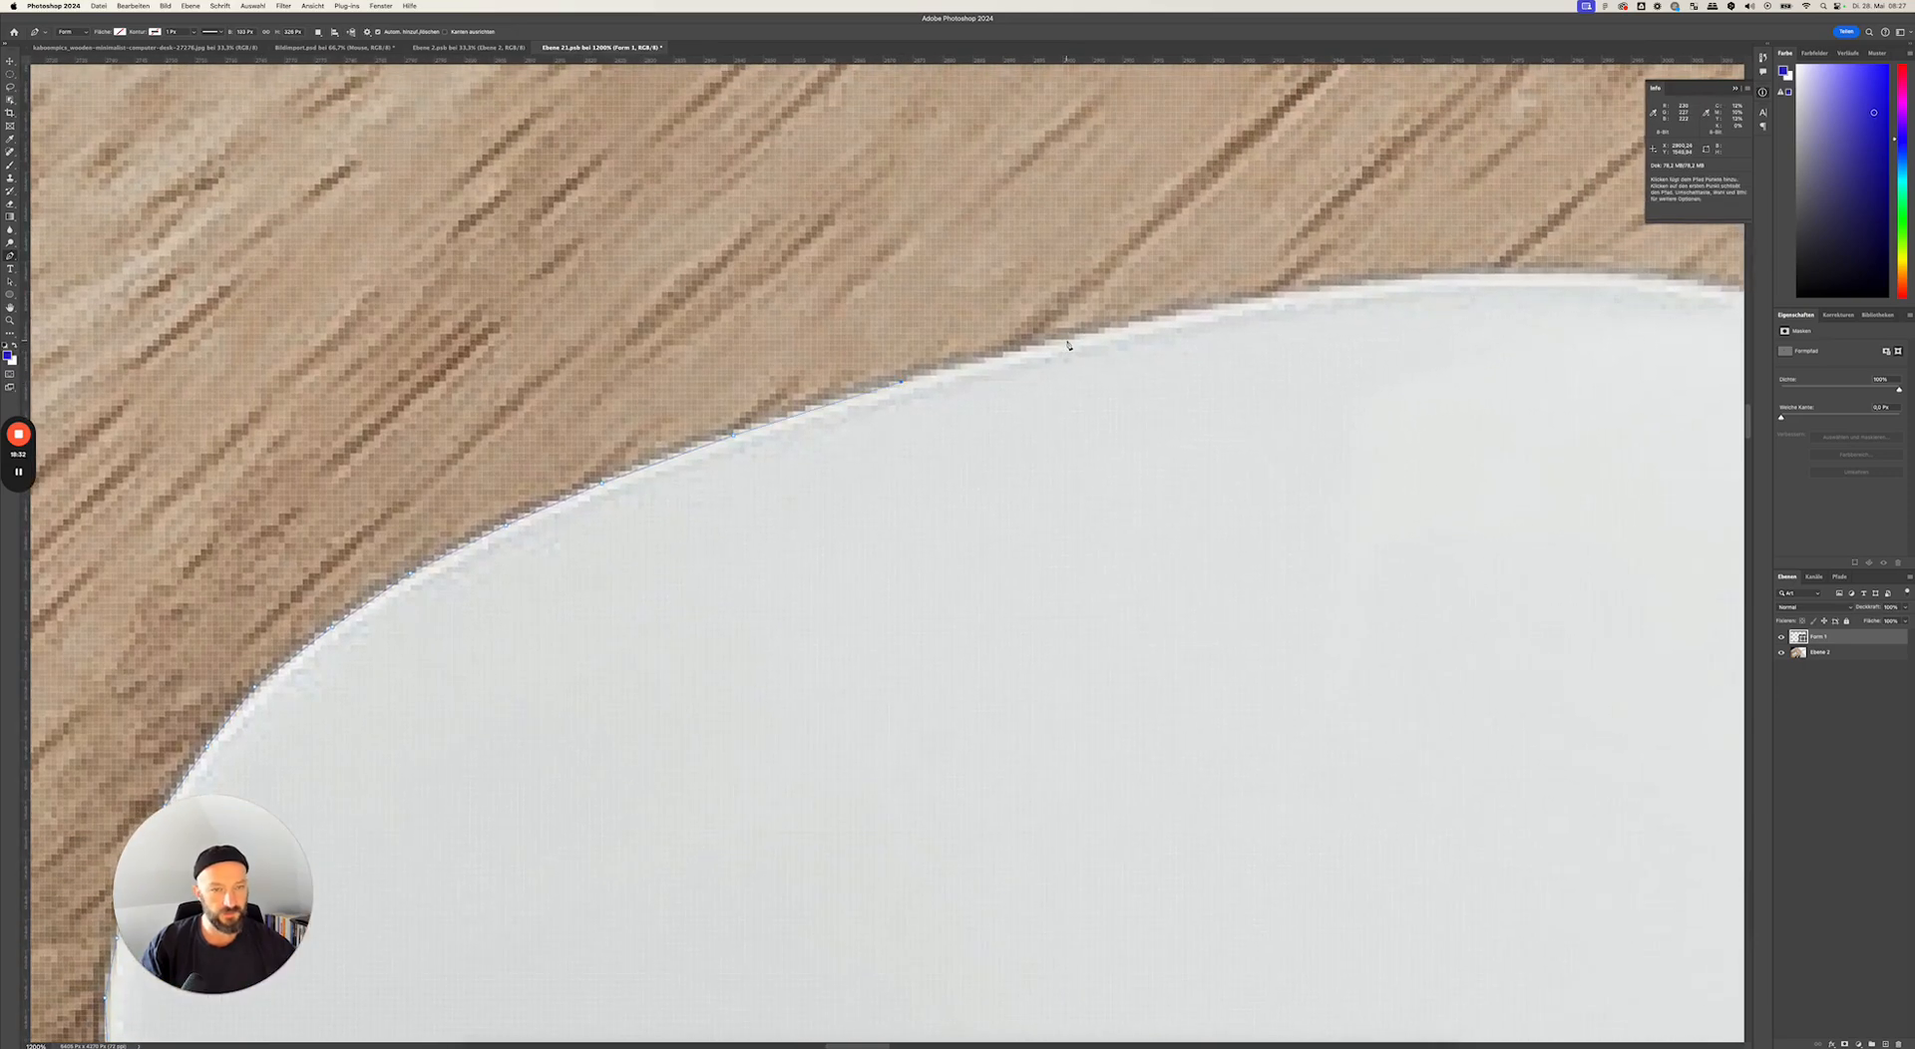
click(1218, 305)
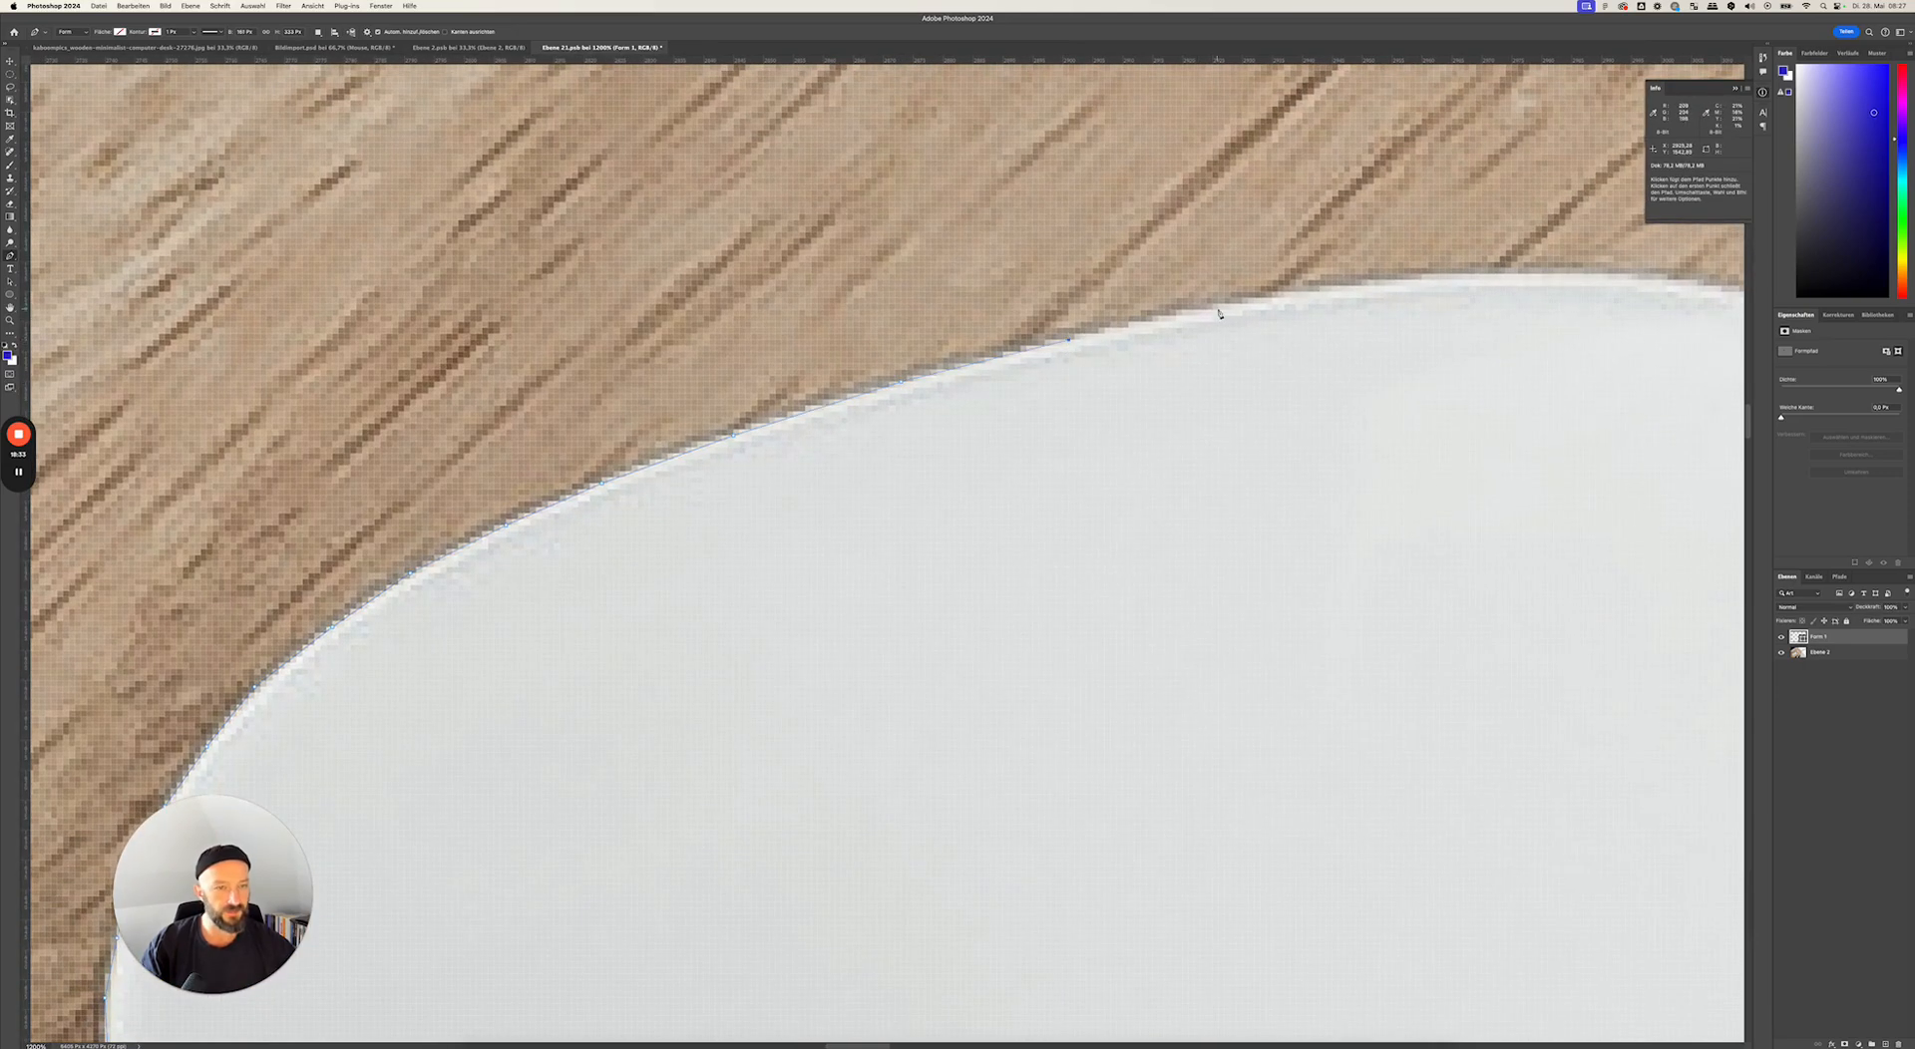
click(1355, 289)
click(1475, 281)
- Trace the path around the mouse's rounded upper-right corner to the start of its right side
scroll(1246, 309, right, 10)
click(1038, 327)
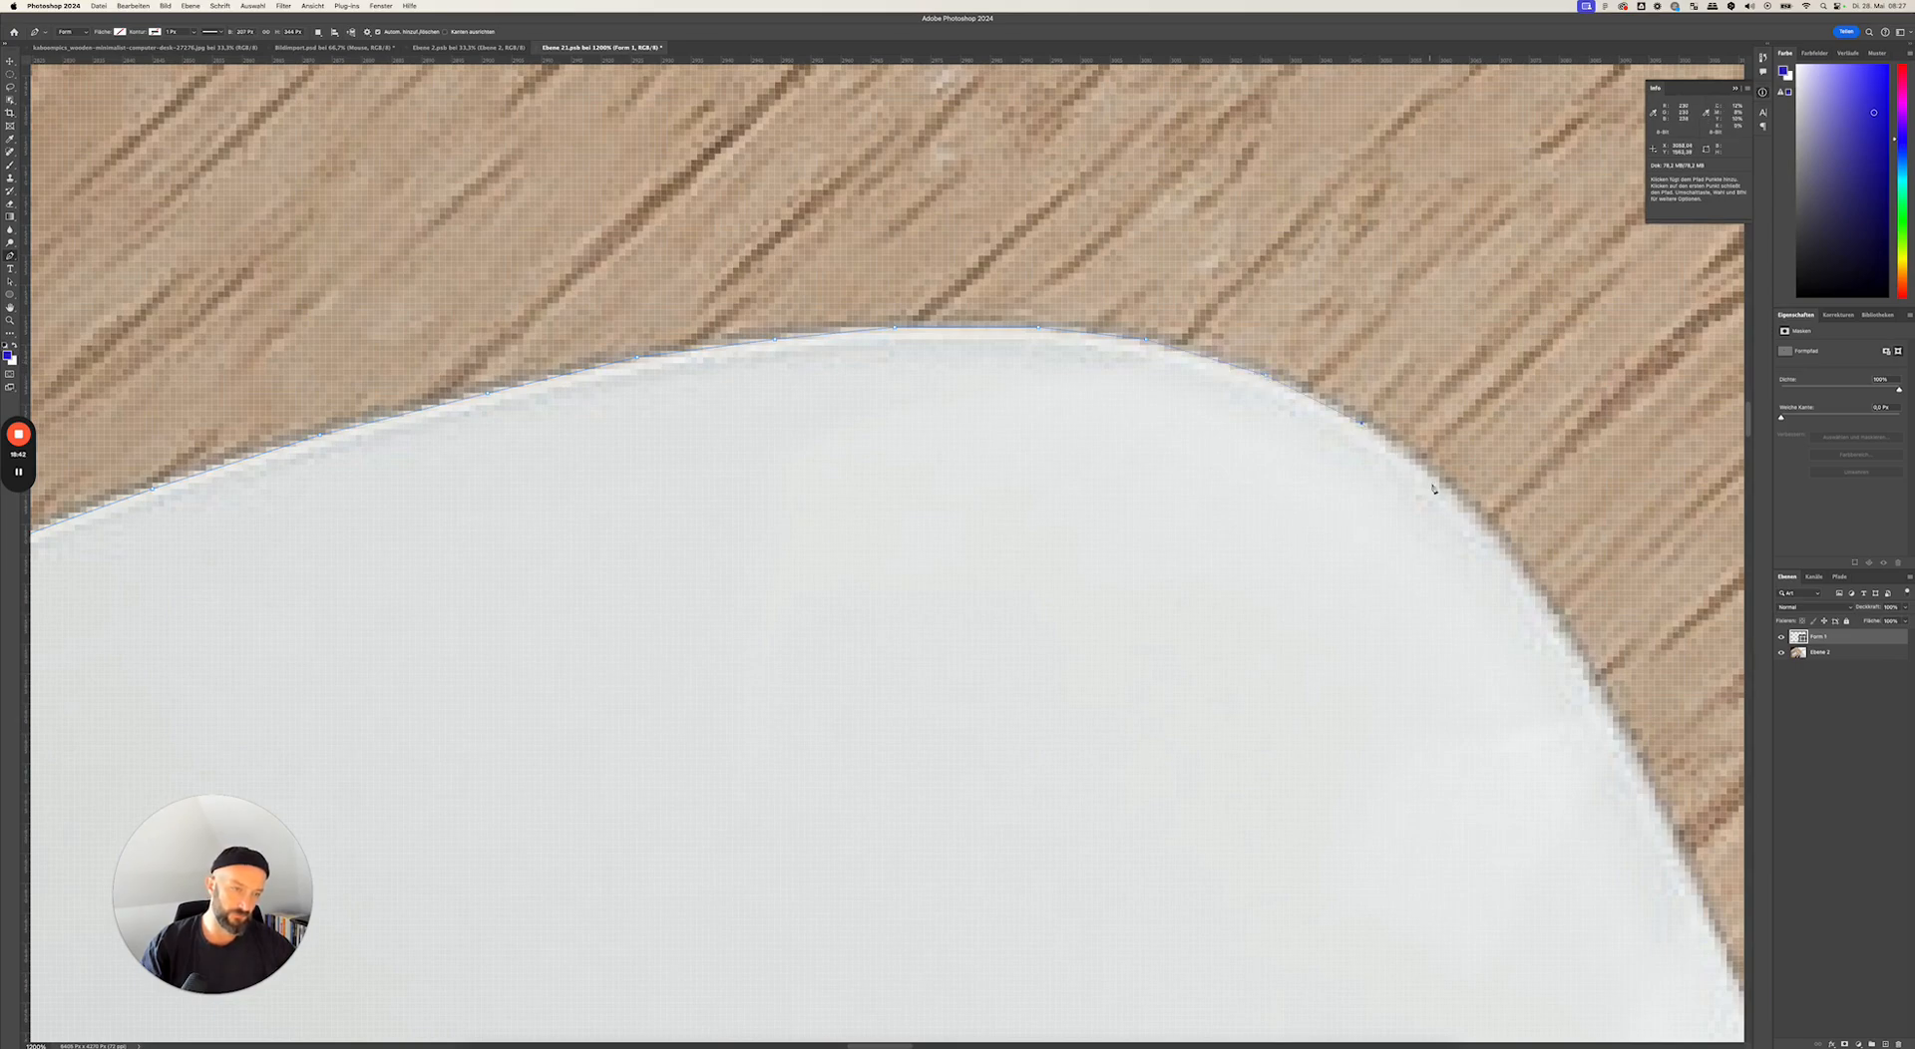
click(1585, 663)
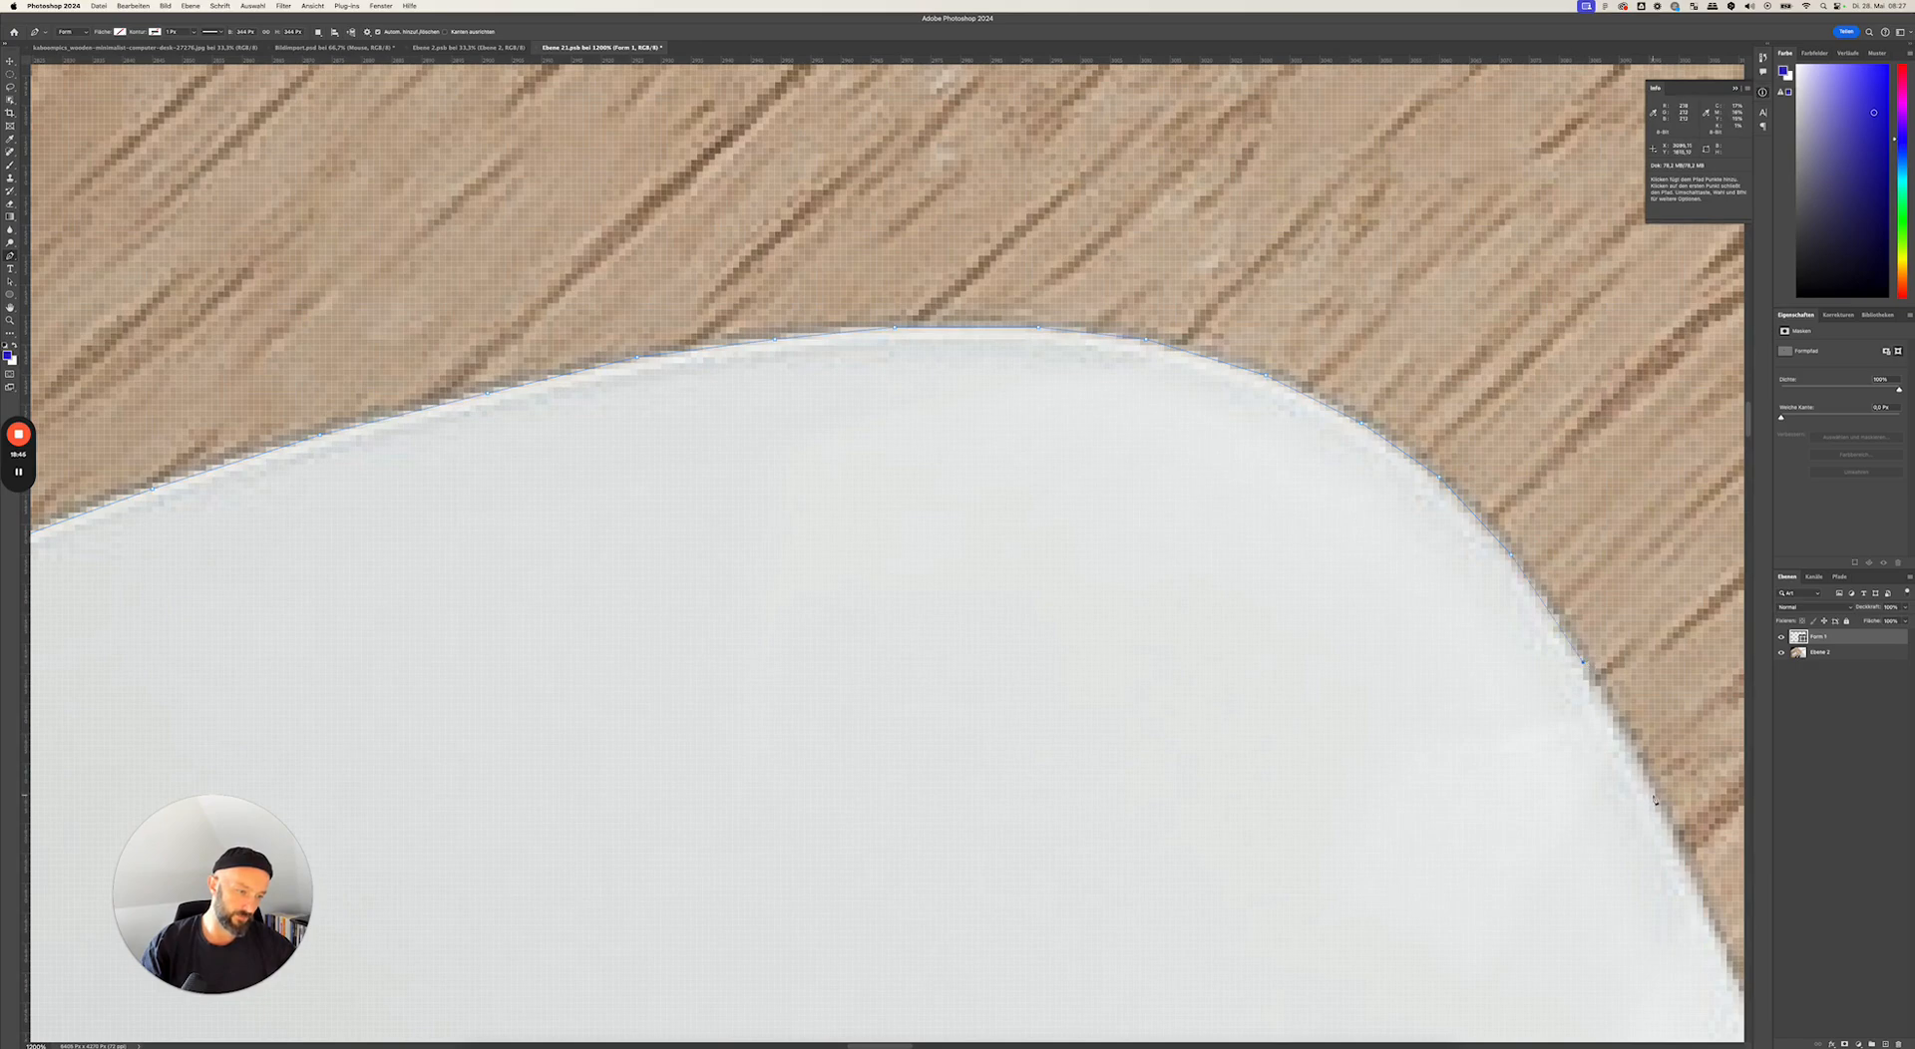
drag(1655, 800, 844, 596)
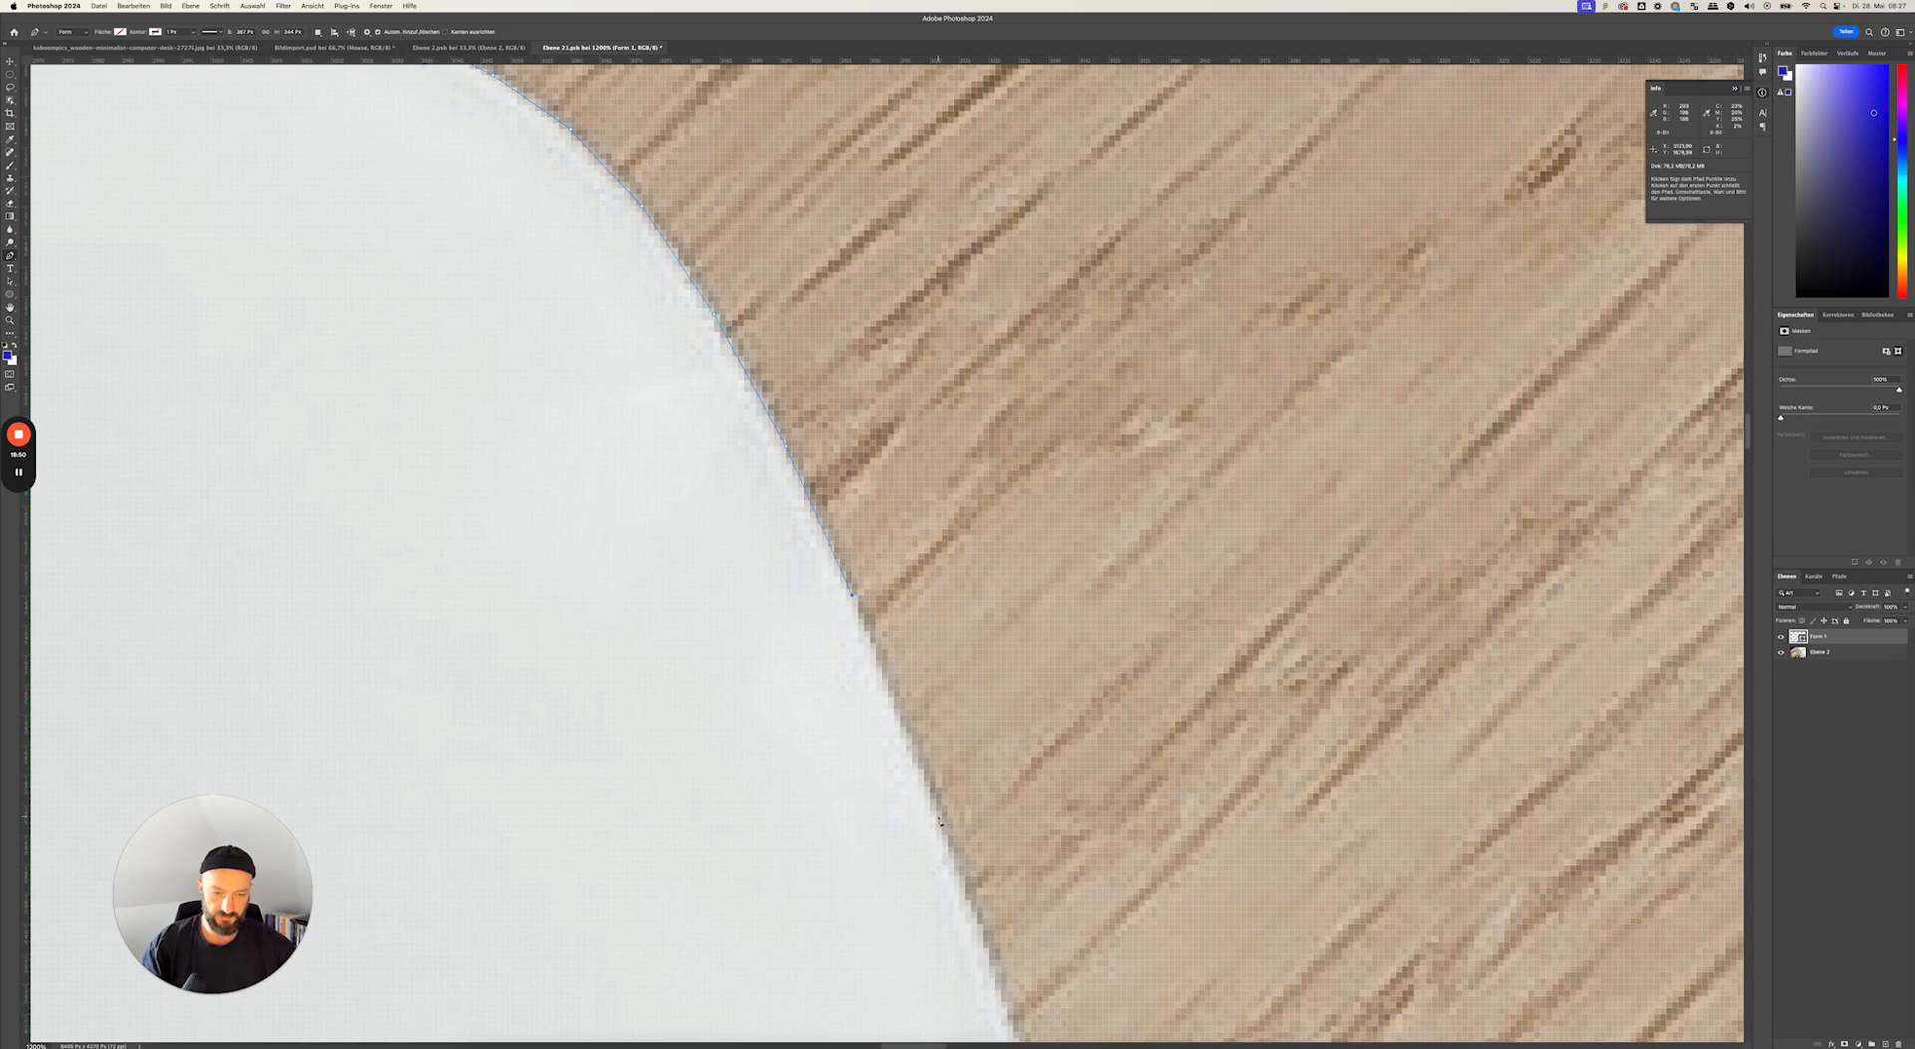
- Extend the path with anchor points down the upper part of the mouse's right side
scroll(989, 878, down, 3)
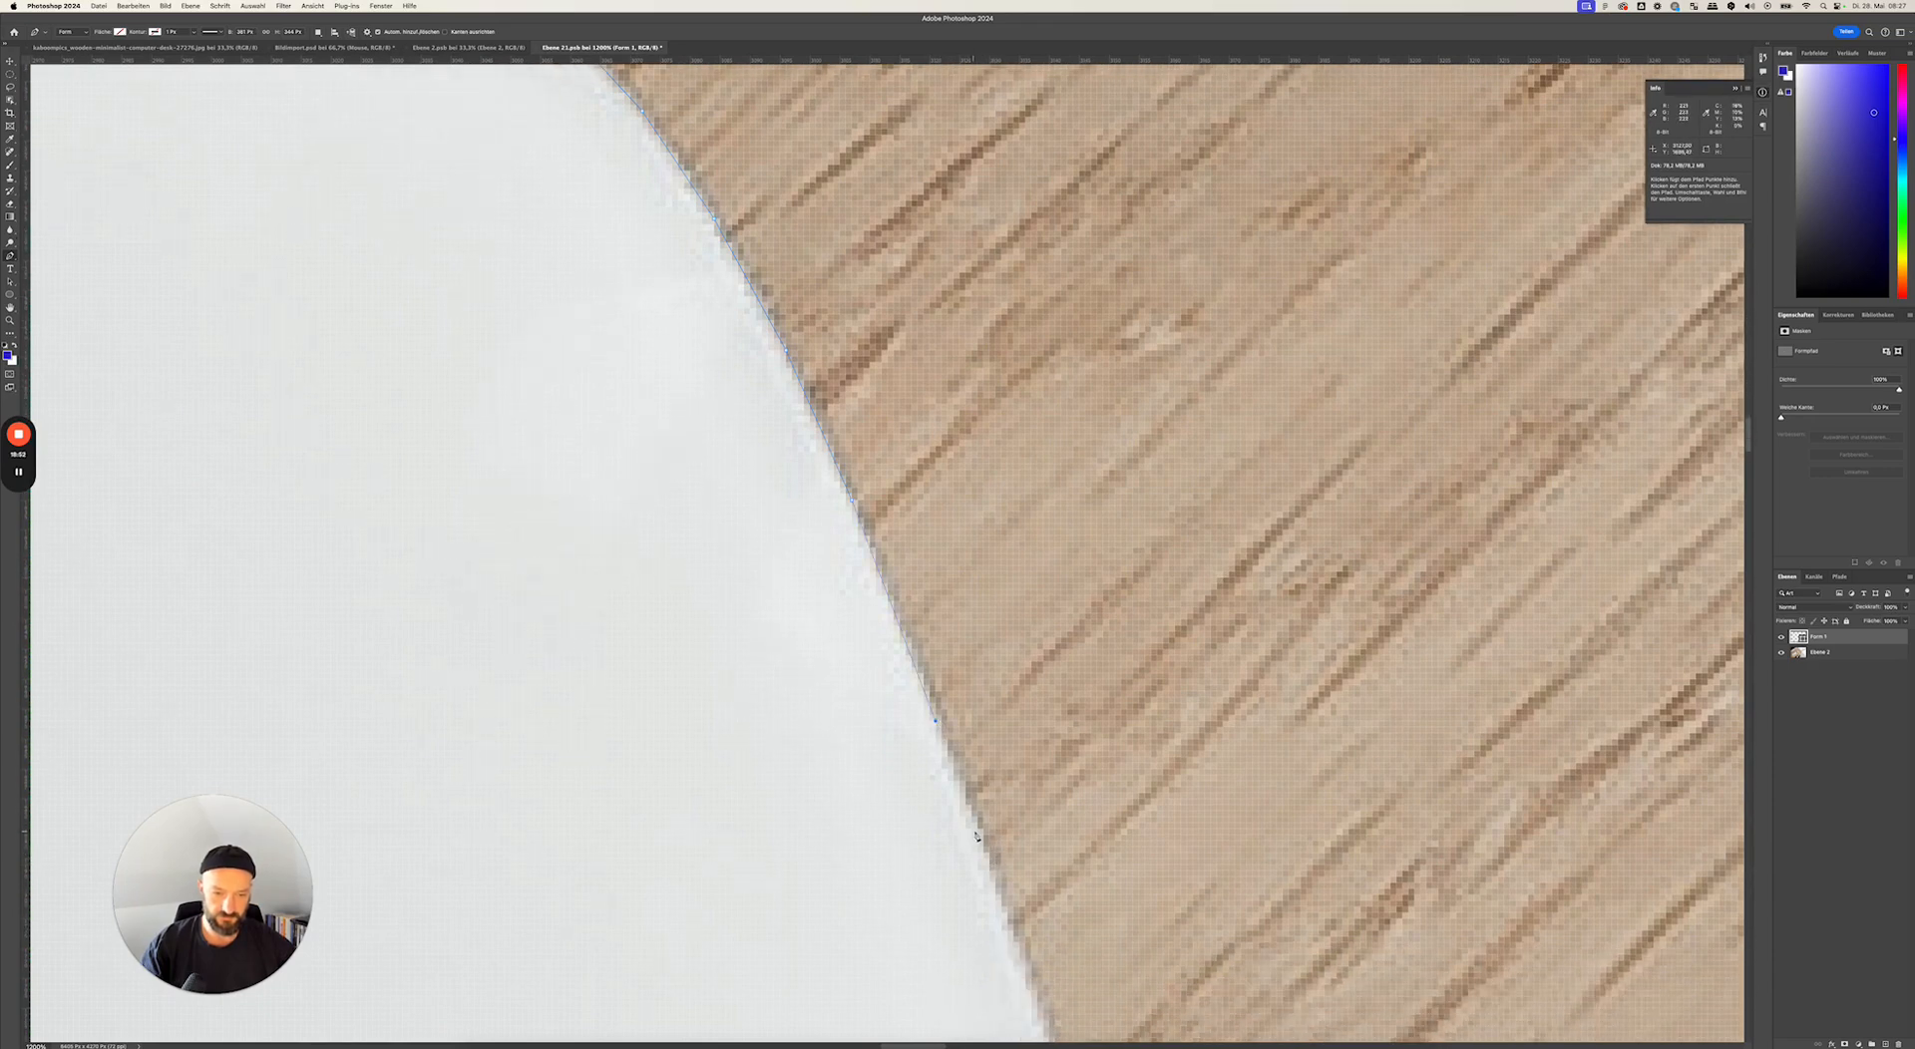
scroll(988, 884, down, 15)
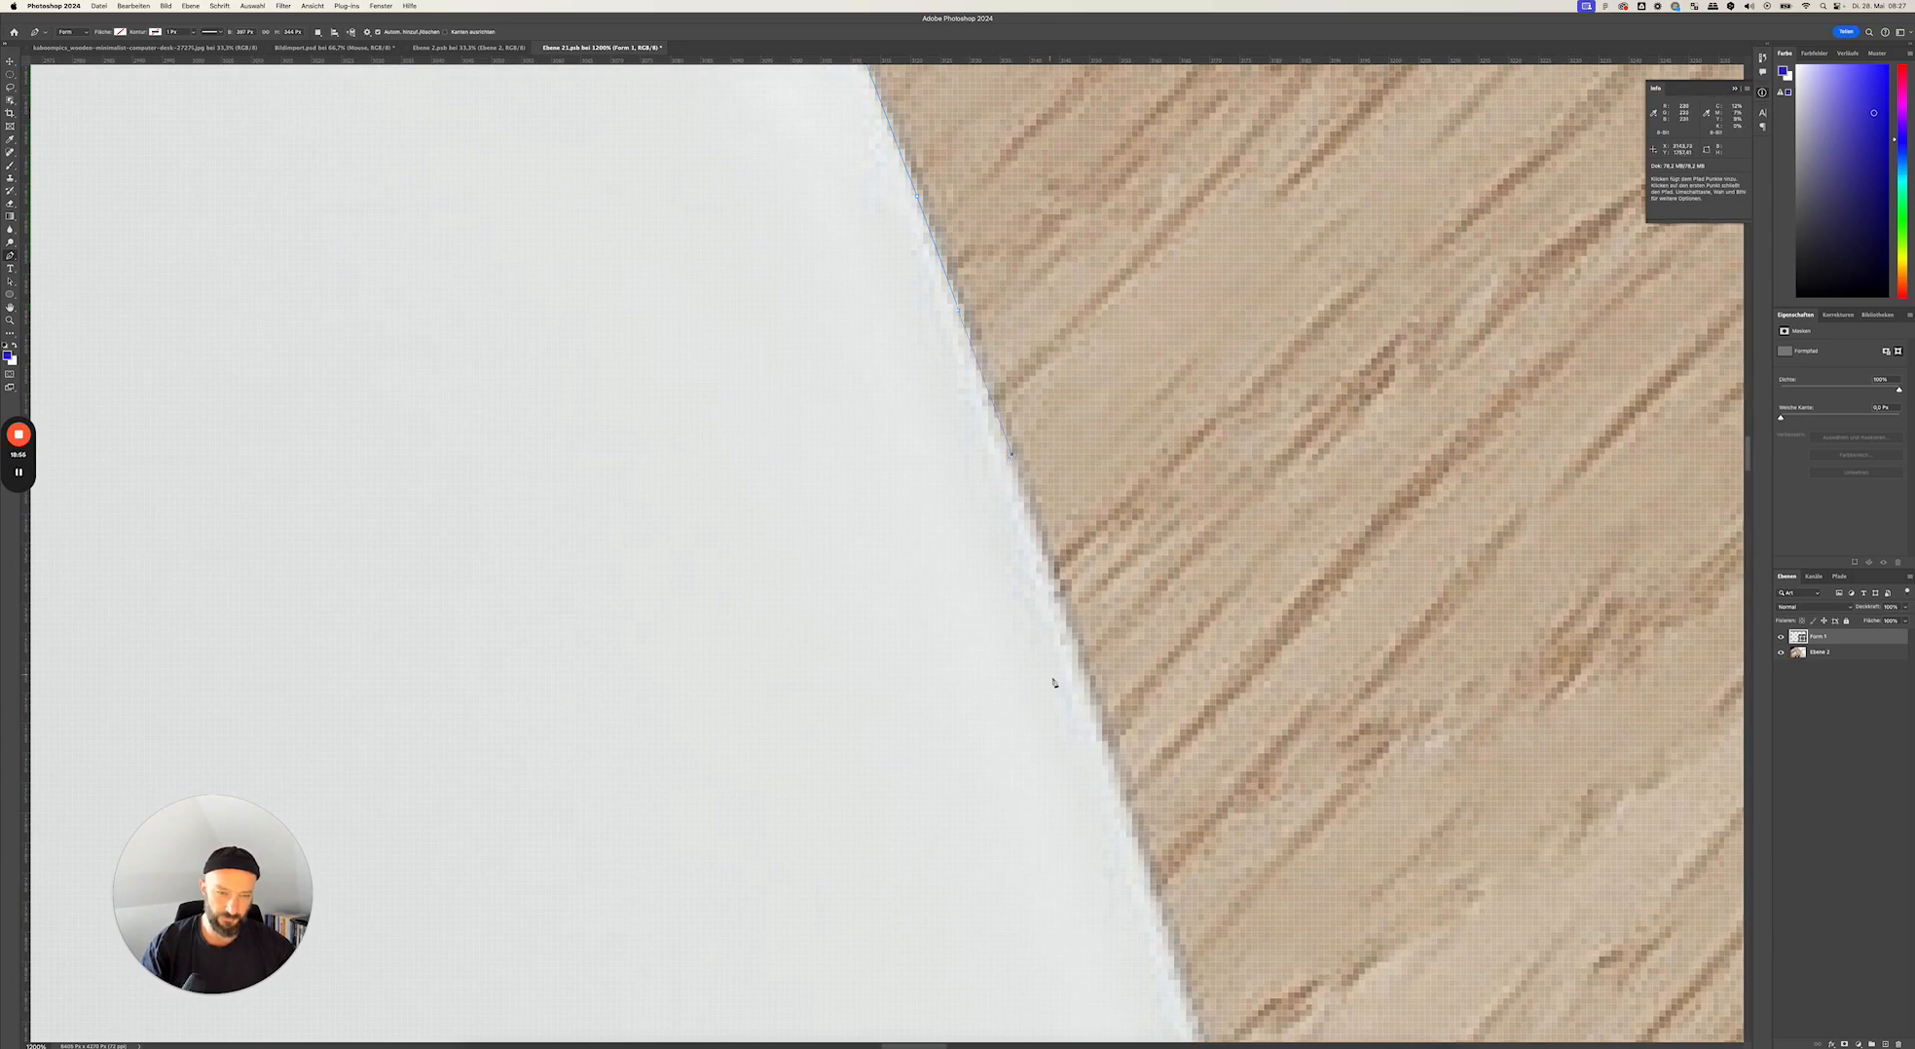
click(1084, 681)
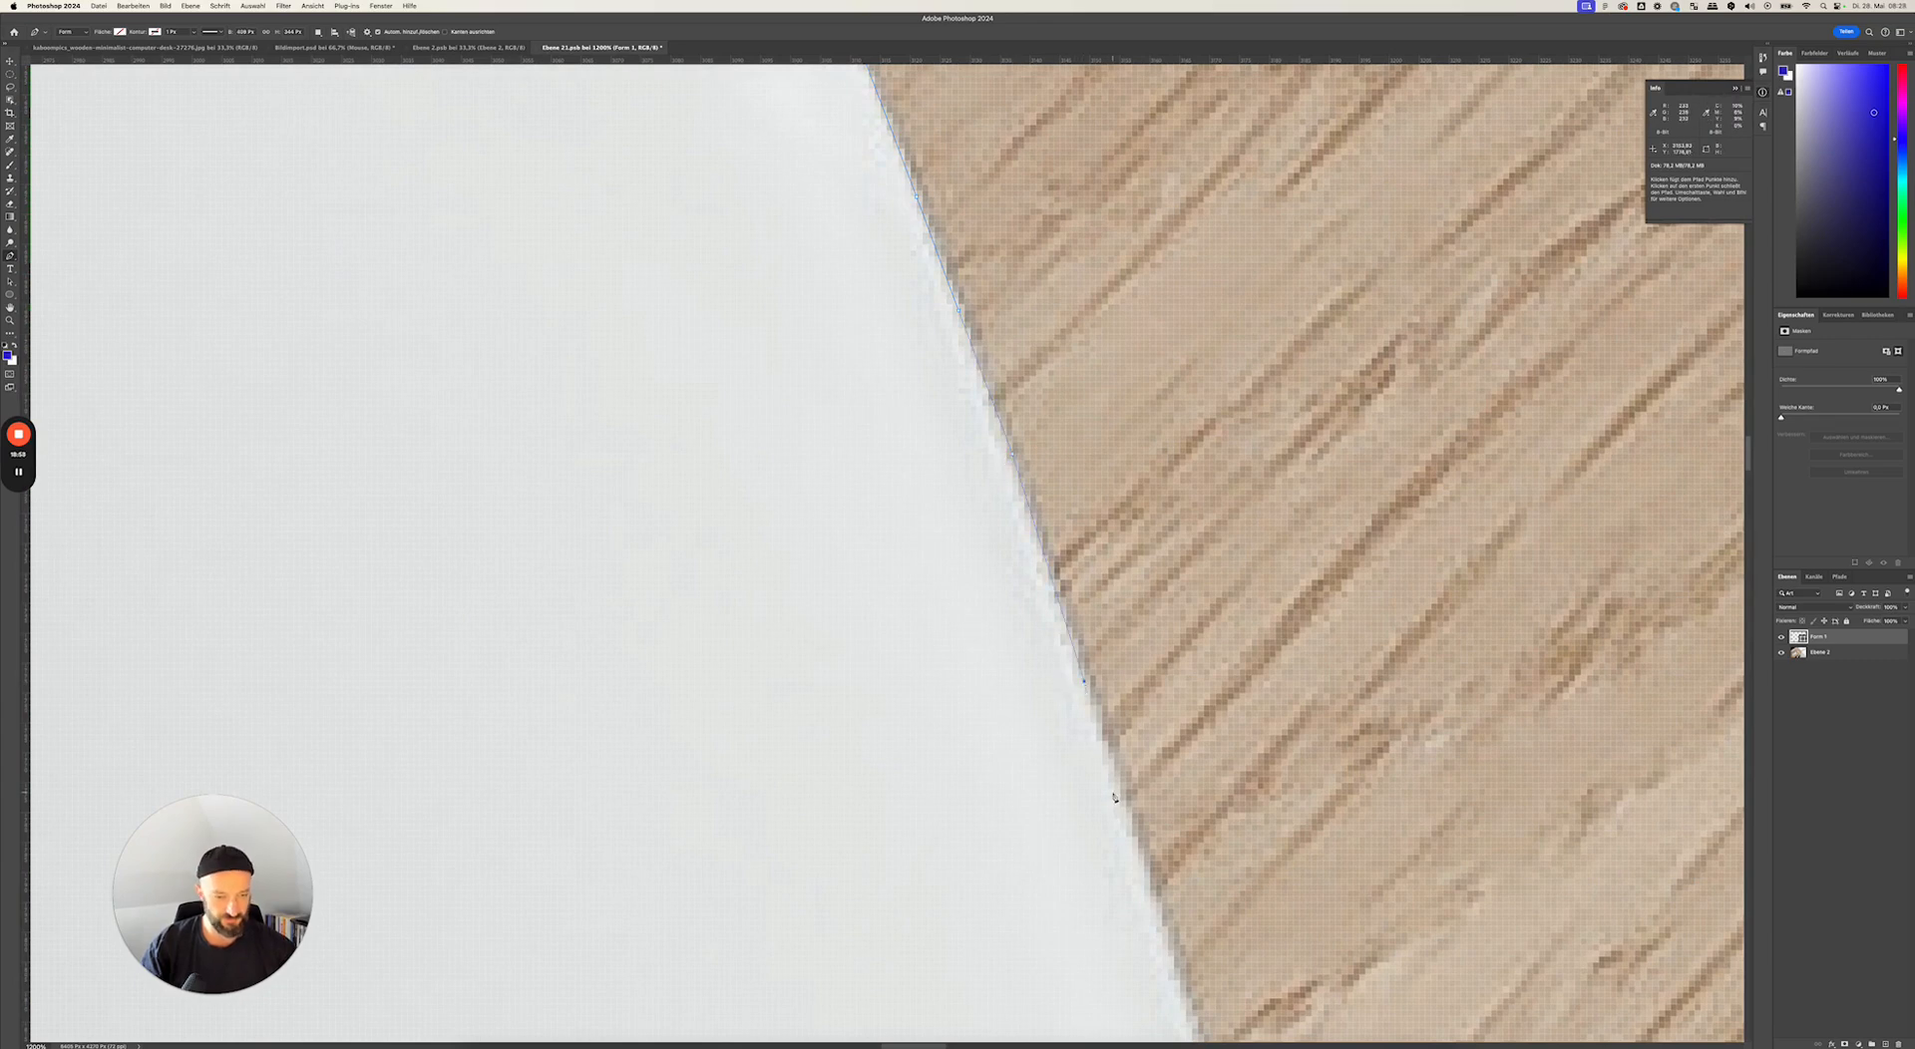
click(1150, 892)
drag(1206, 831, 1158, 482)
click(1162, 631)
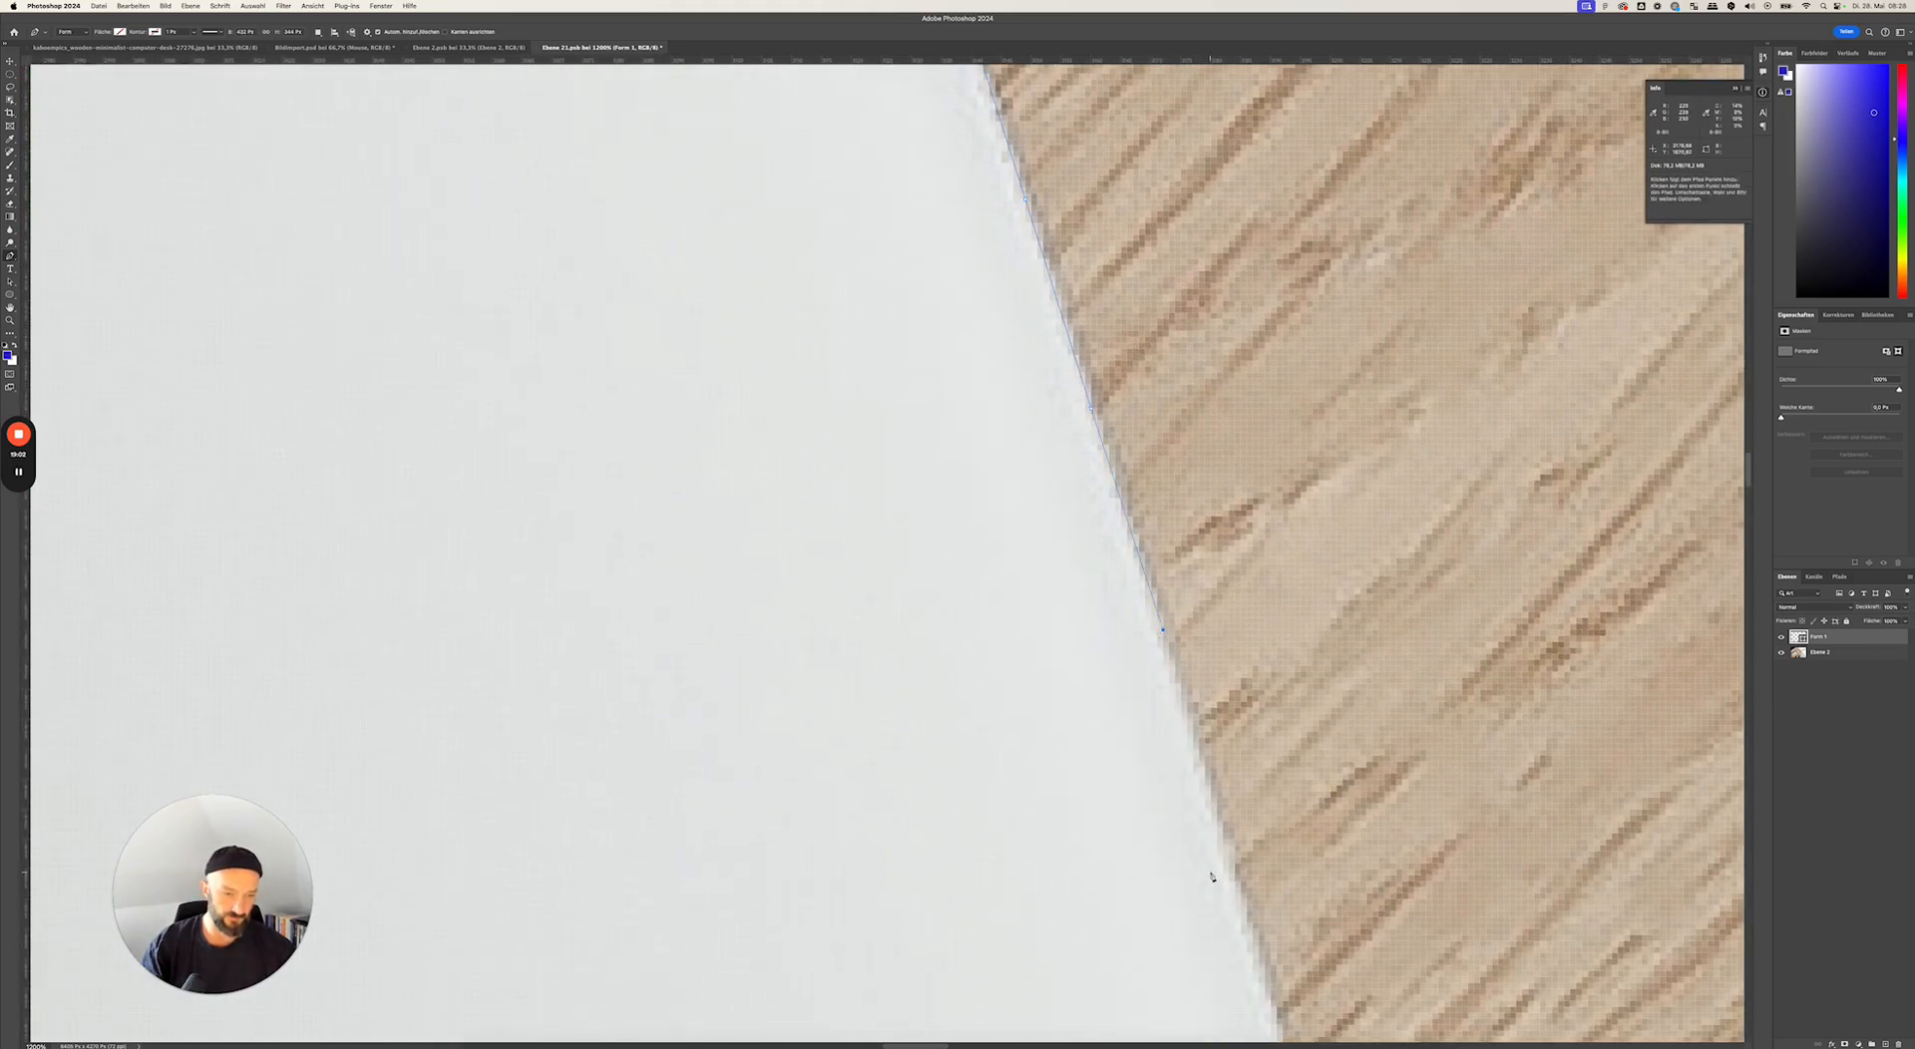
- Add anchor points along the lower stretch of the mouse's right side, toward the Apple logo's height
drag(1218, 841, 1205, 565)
click(1209, 566)
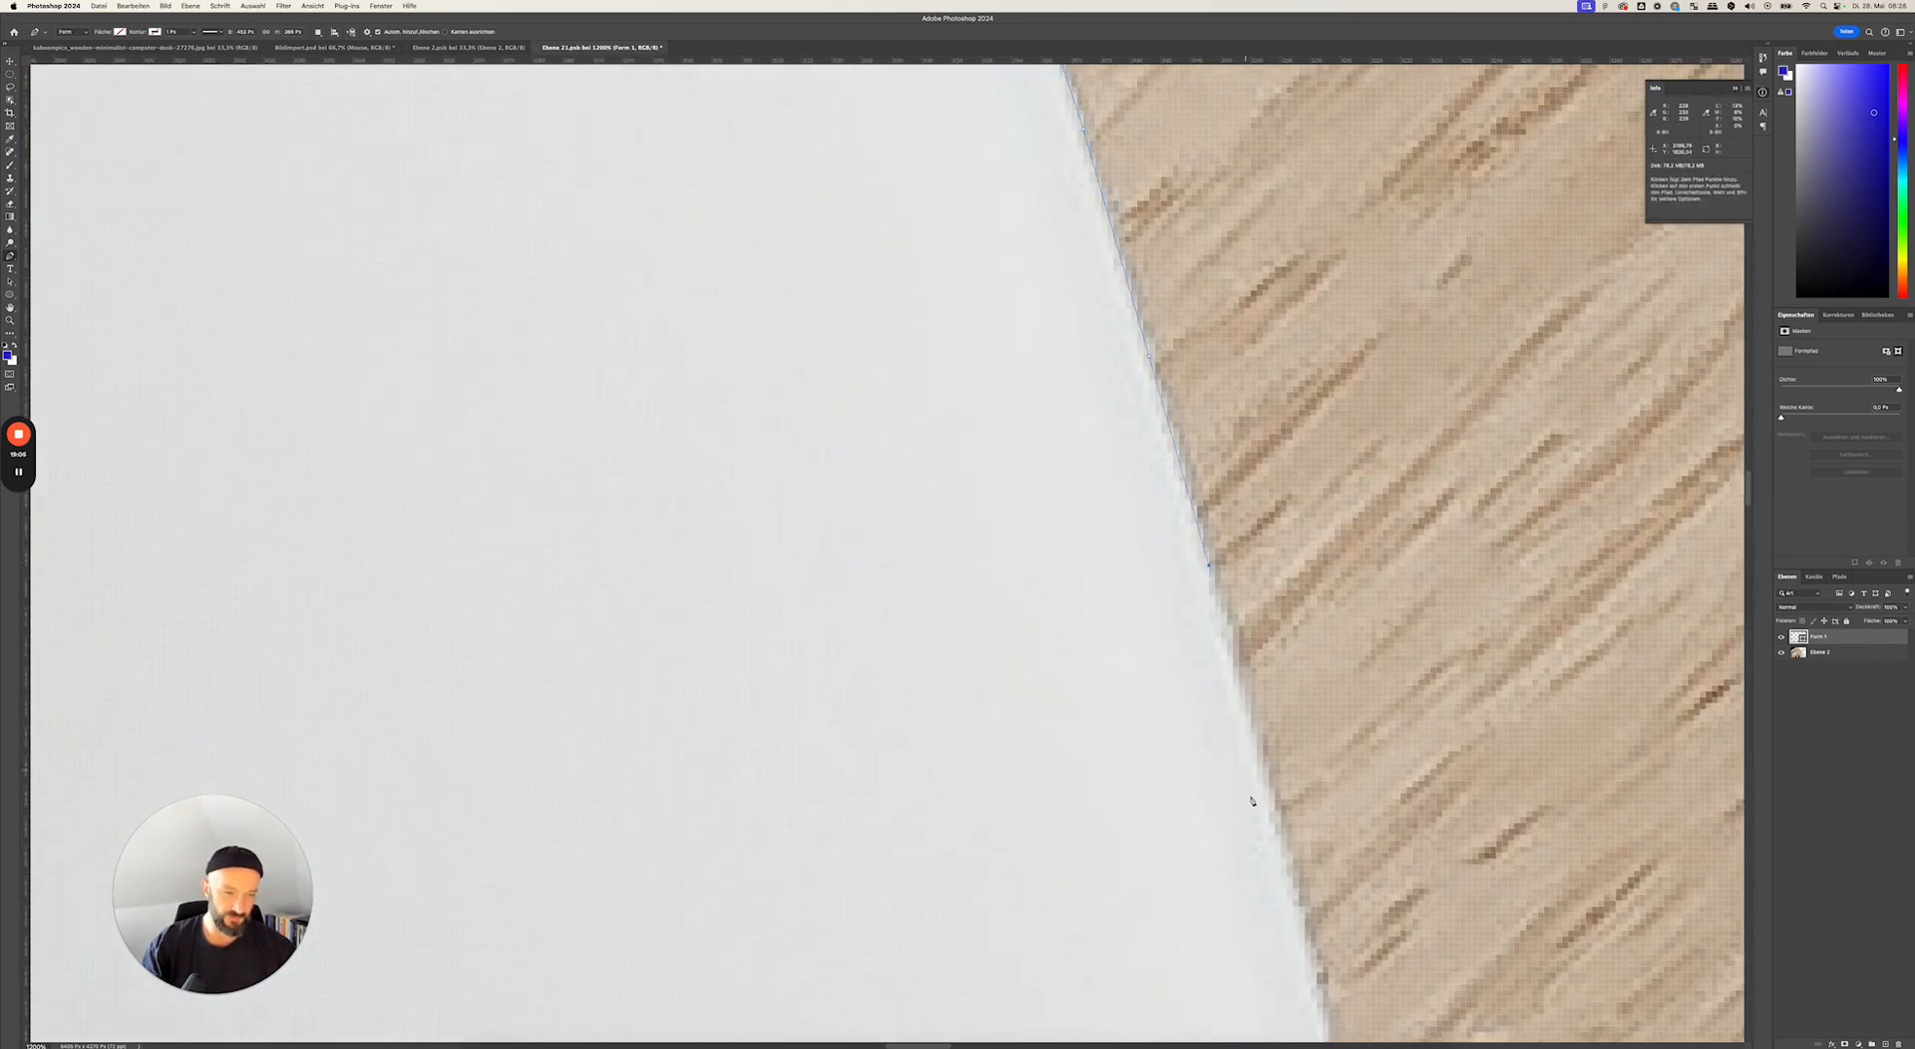
drag(1272, 813, 1237, 631)
click(1203, 619)
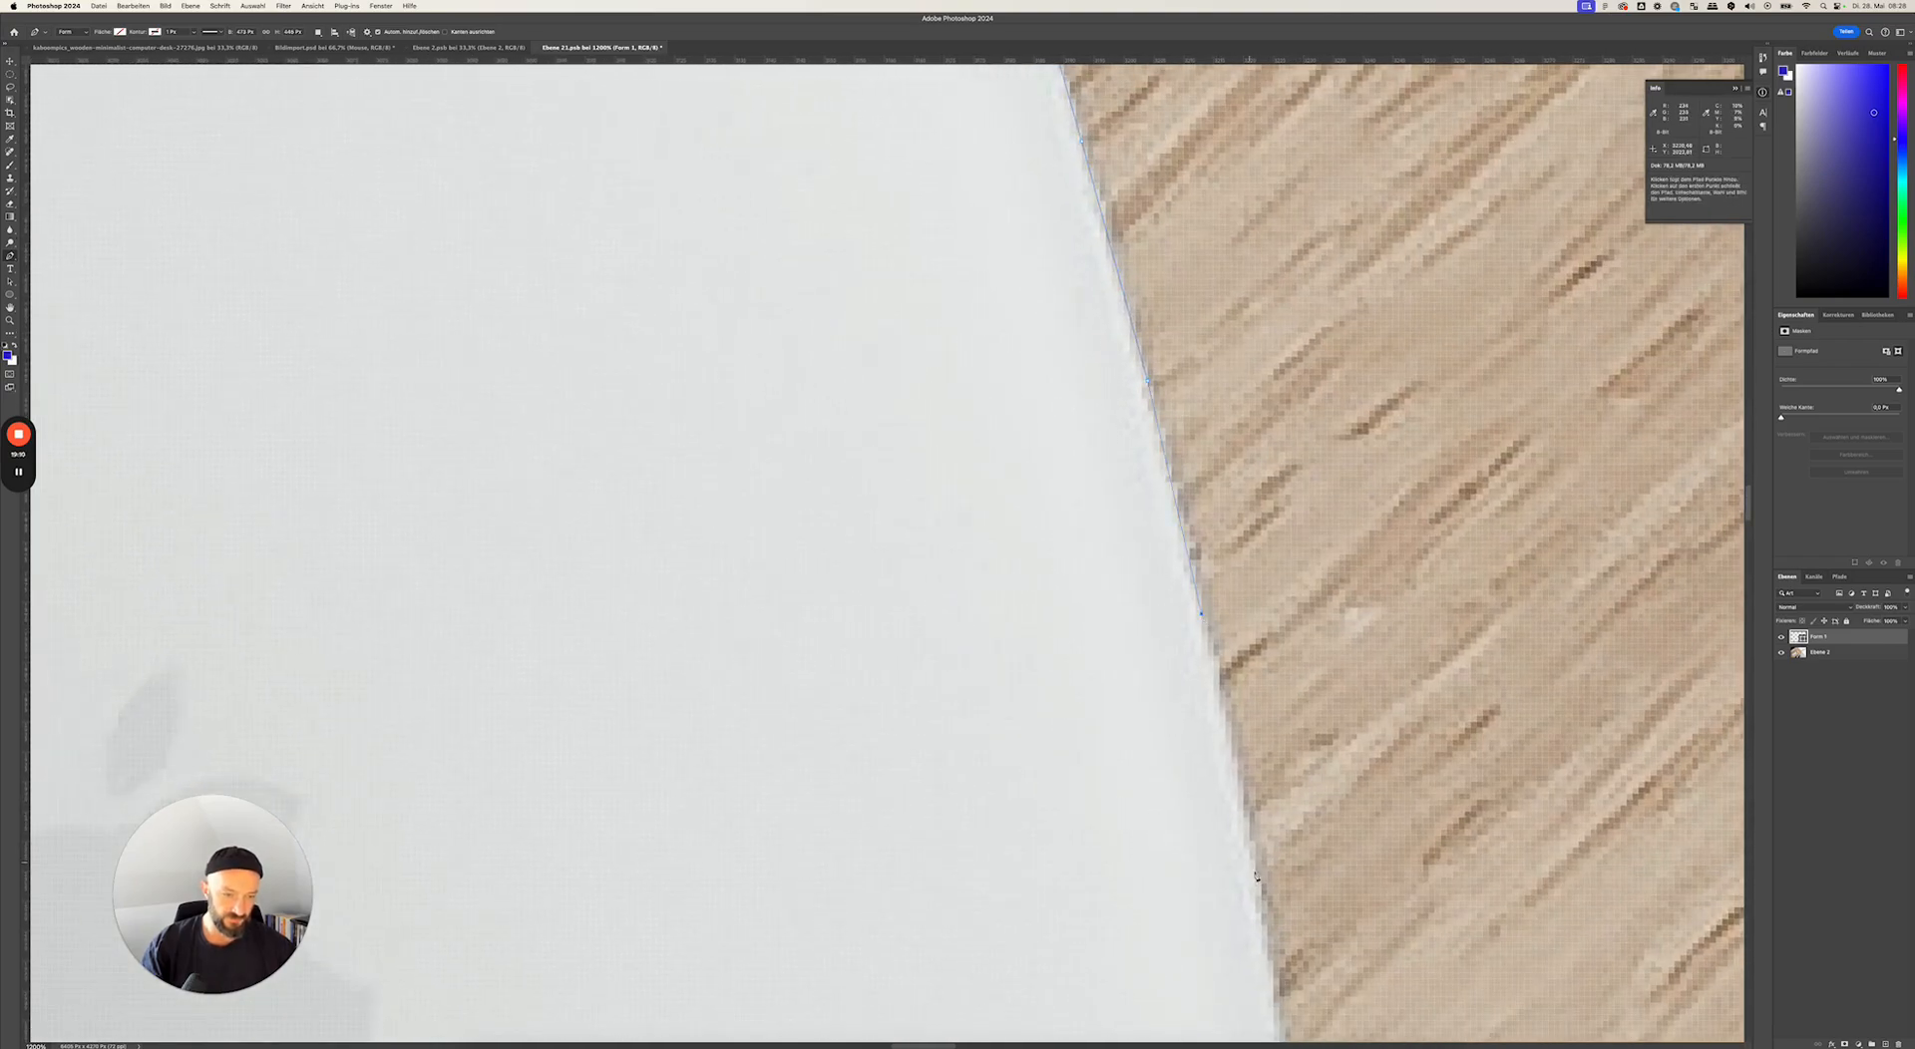
click(1250, 831)
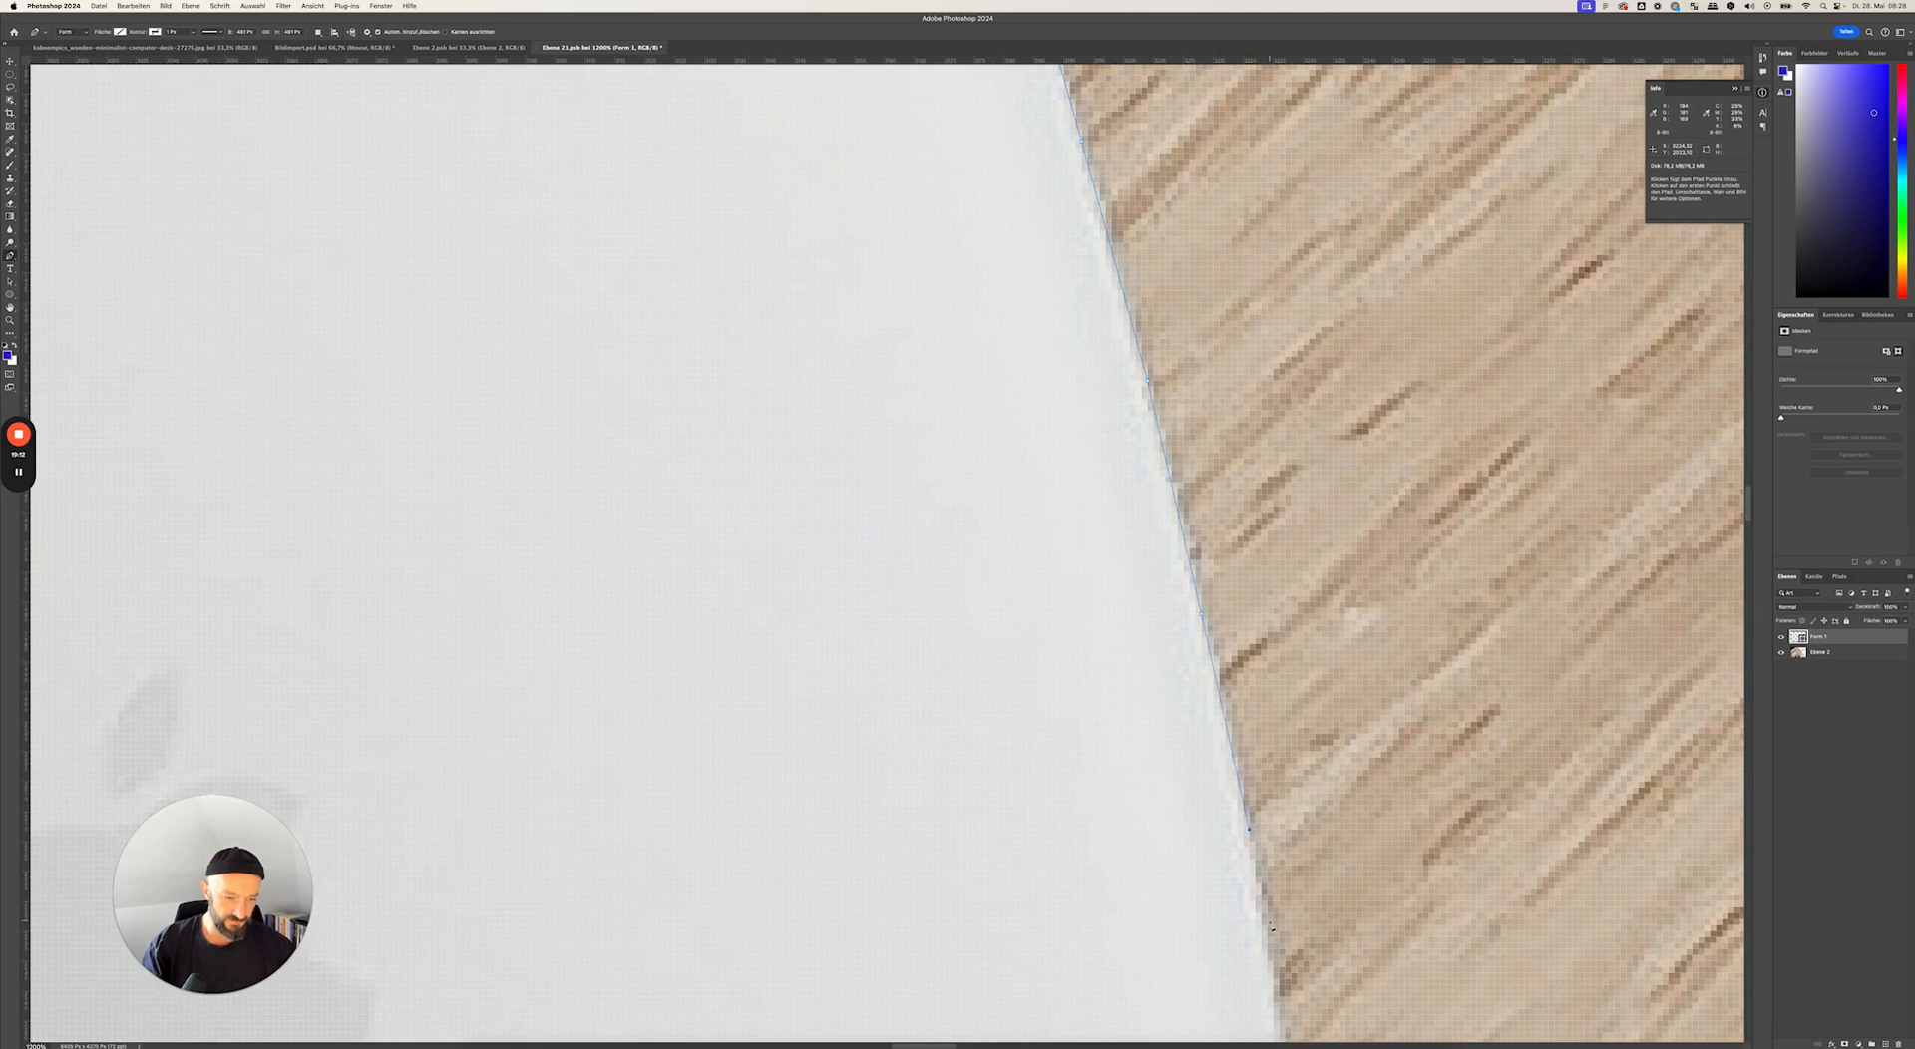
- Trace the path along the mouse's right edge beside the Apple logo to where it curves inward
scroll(1262, 848, down, 10)
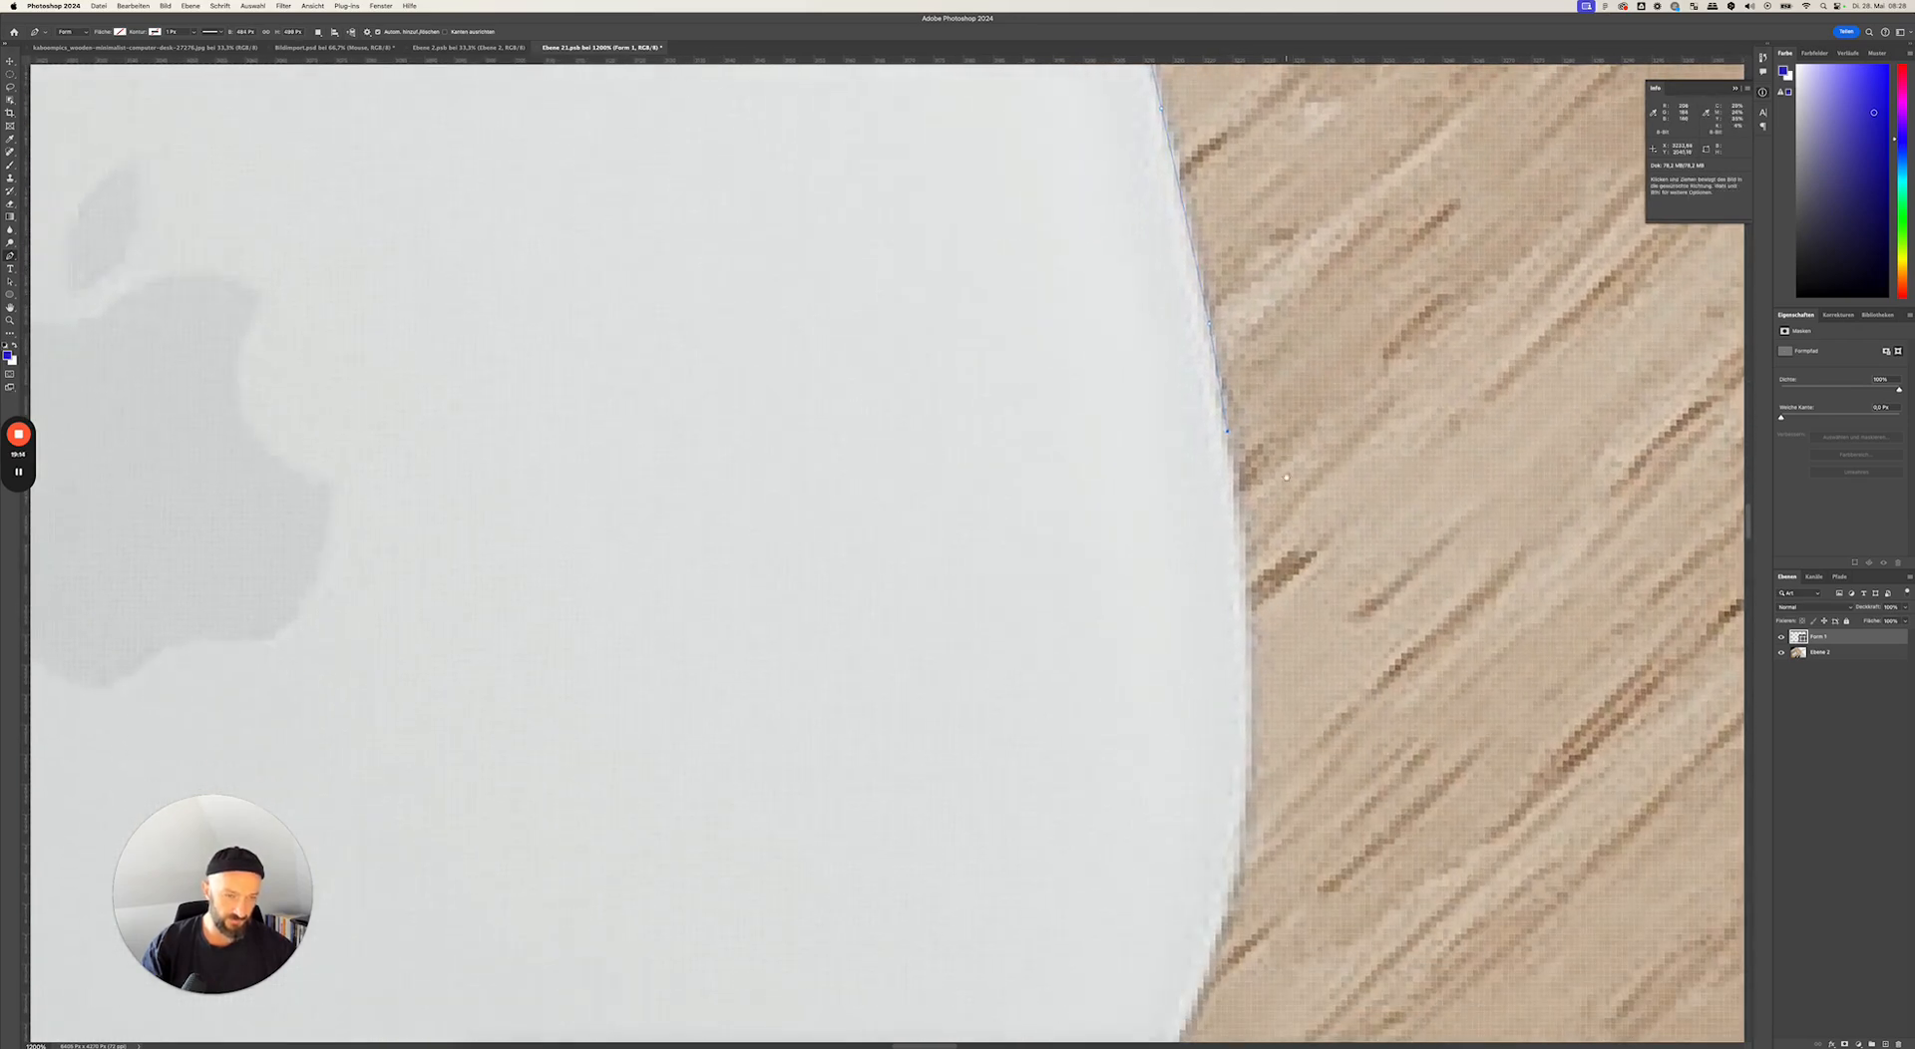
click(1245, 583)
click(1251, 776)
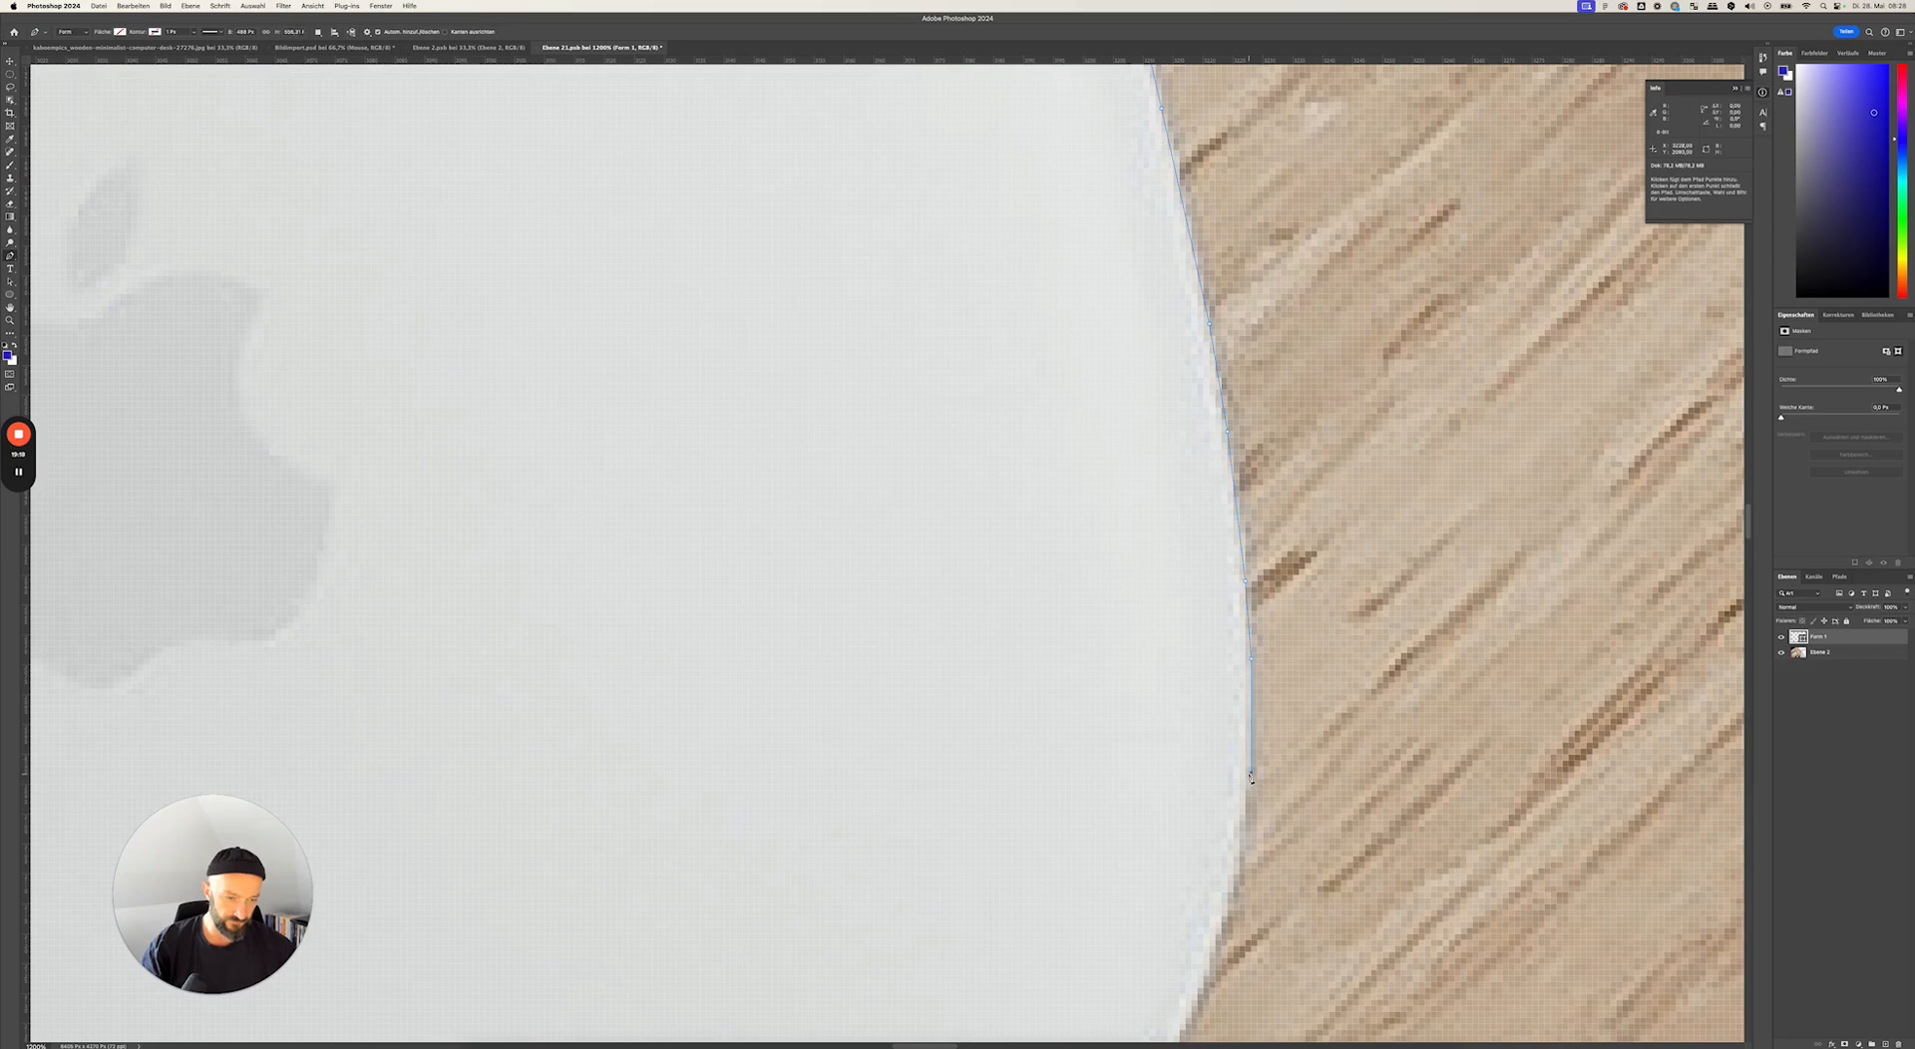
click(1234, 887)
click(1210, 953)
- Place closely spaced anchor points around the mouse's rounded lower-right corner
drag(1211, 957, 1295, 428)
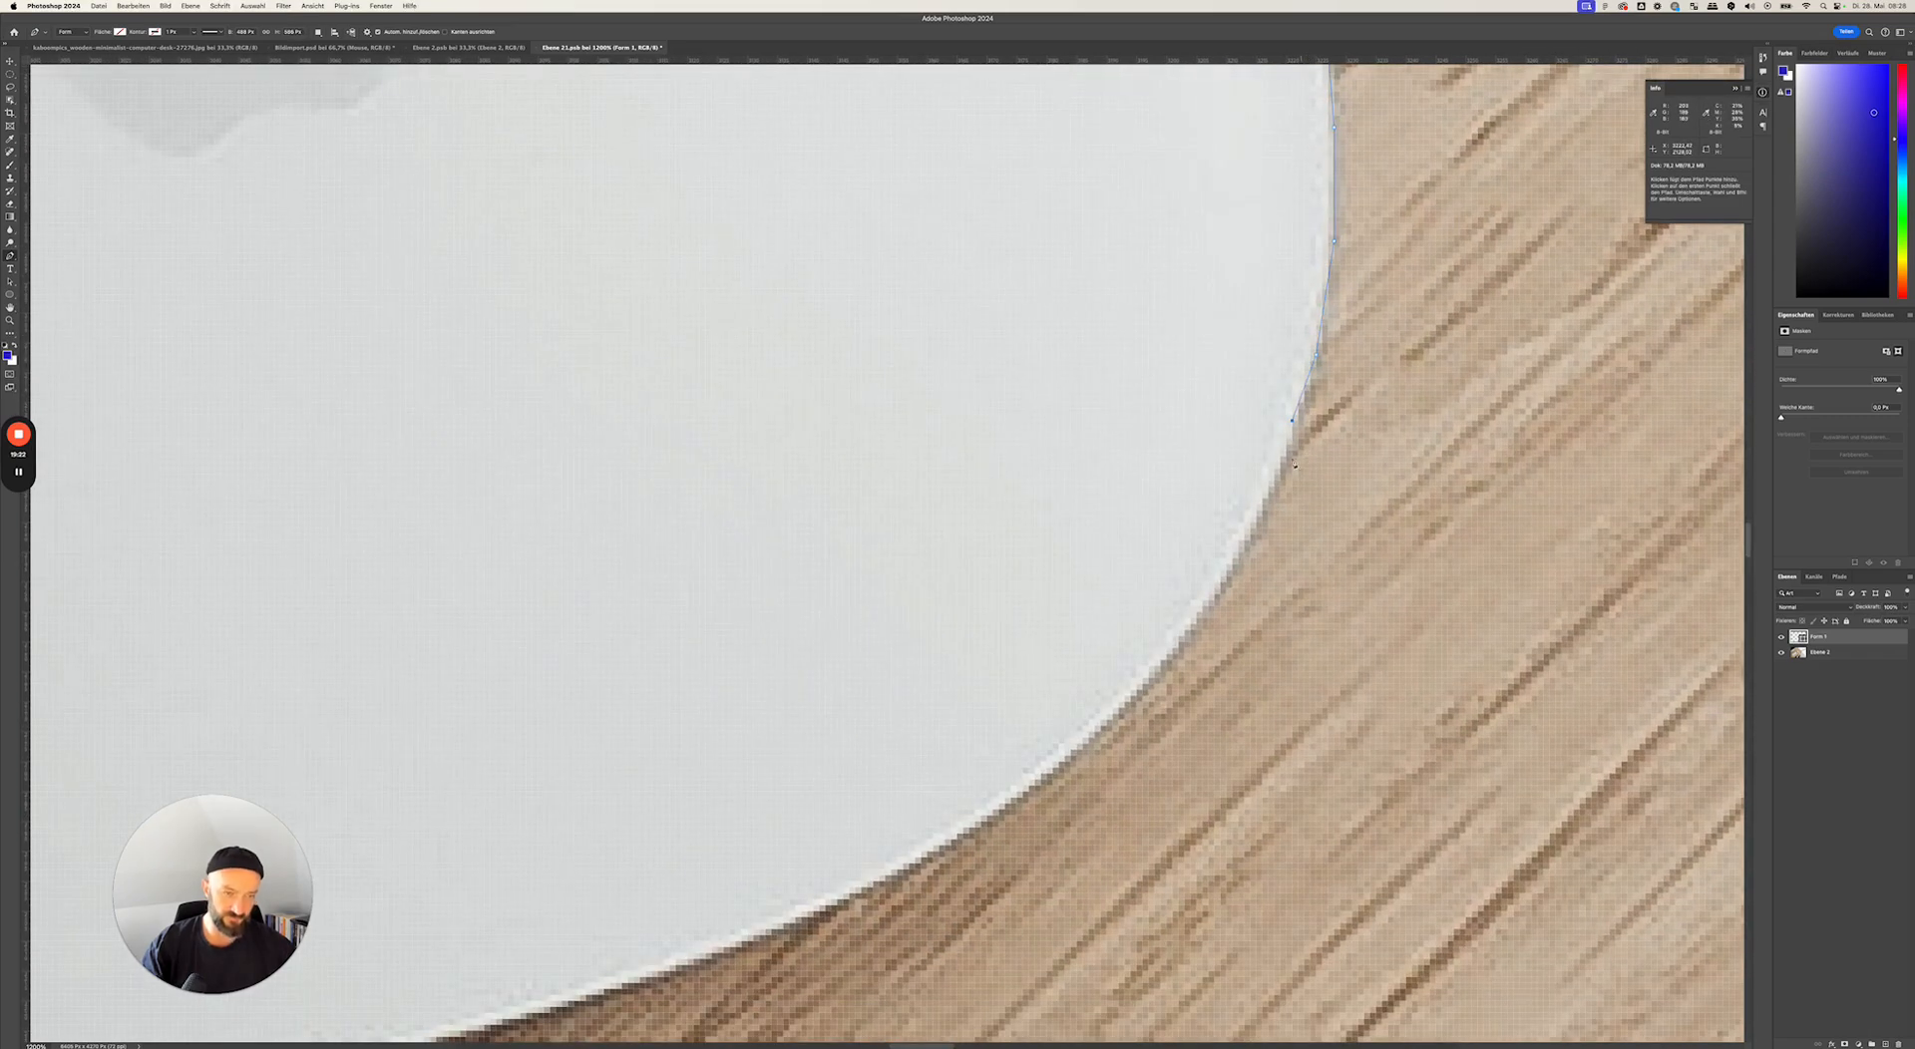
click(1252, 524)
click(1192, 627)
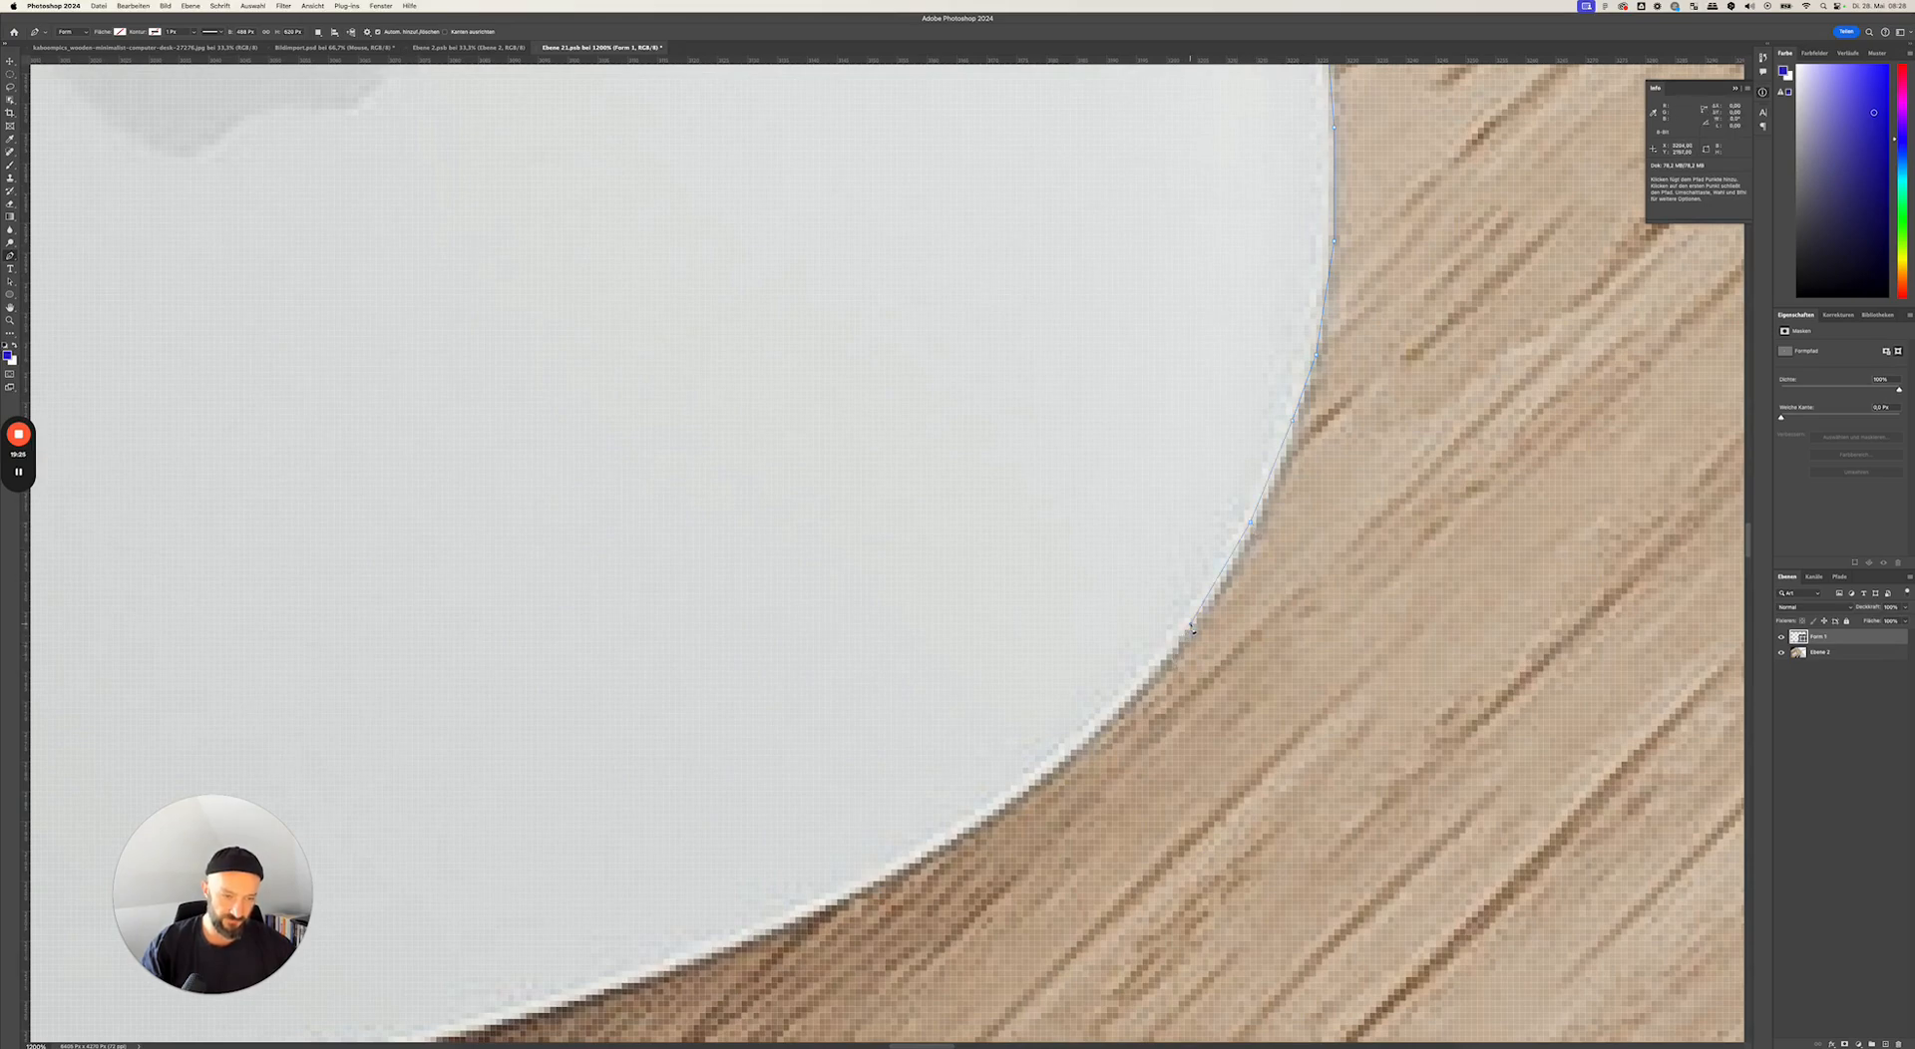
click(1103, 723)
click(1018, 793)
- Continue the path along the mouse's bottom edge toward its lowest part
drag(901, 873, 1115, 580)
click(1112, 543)
click(980, 596)
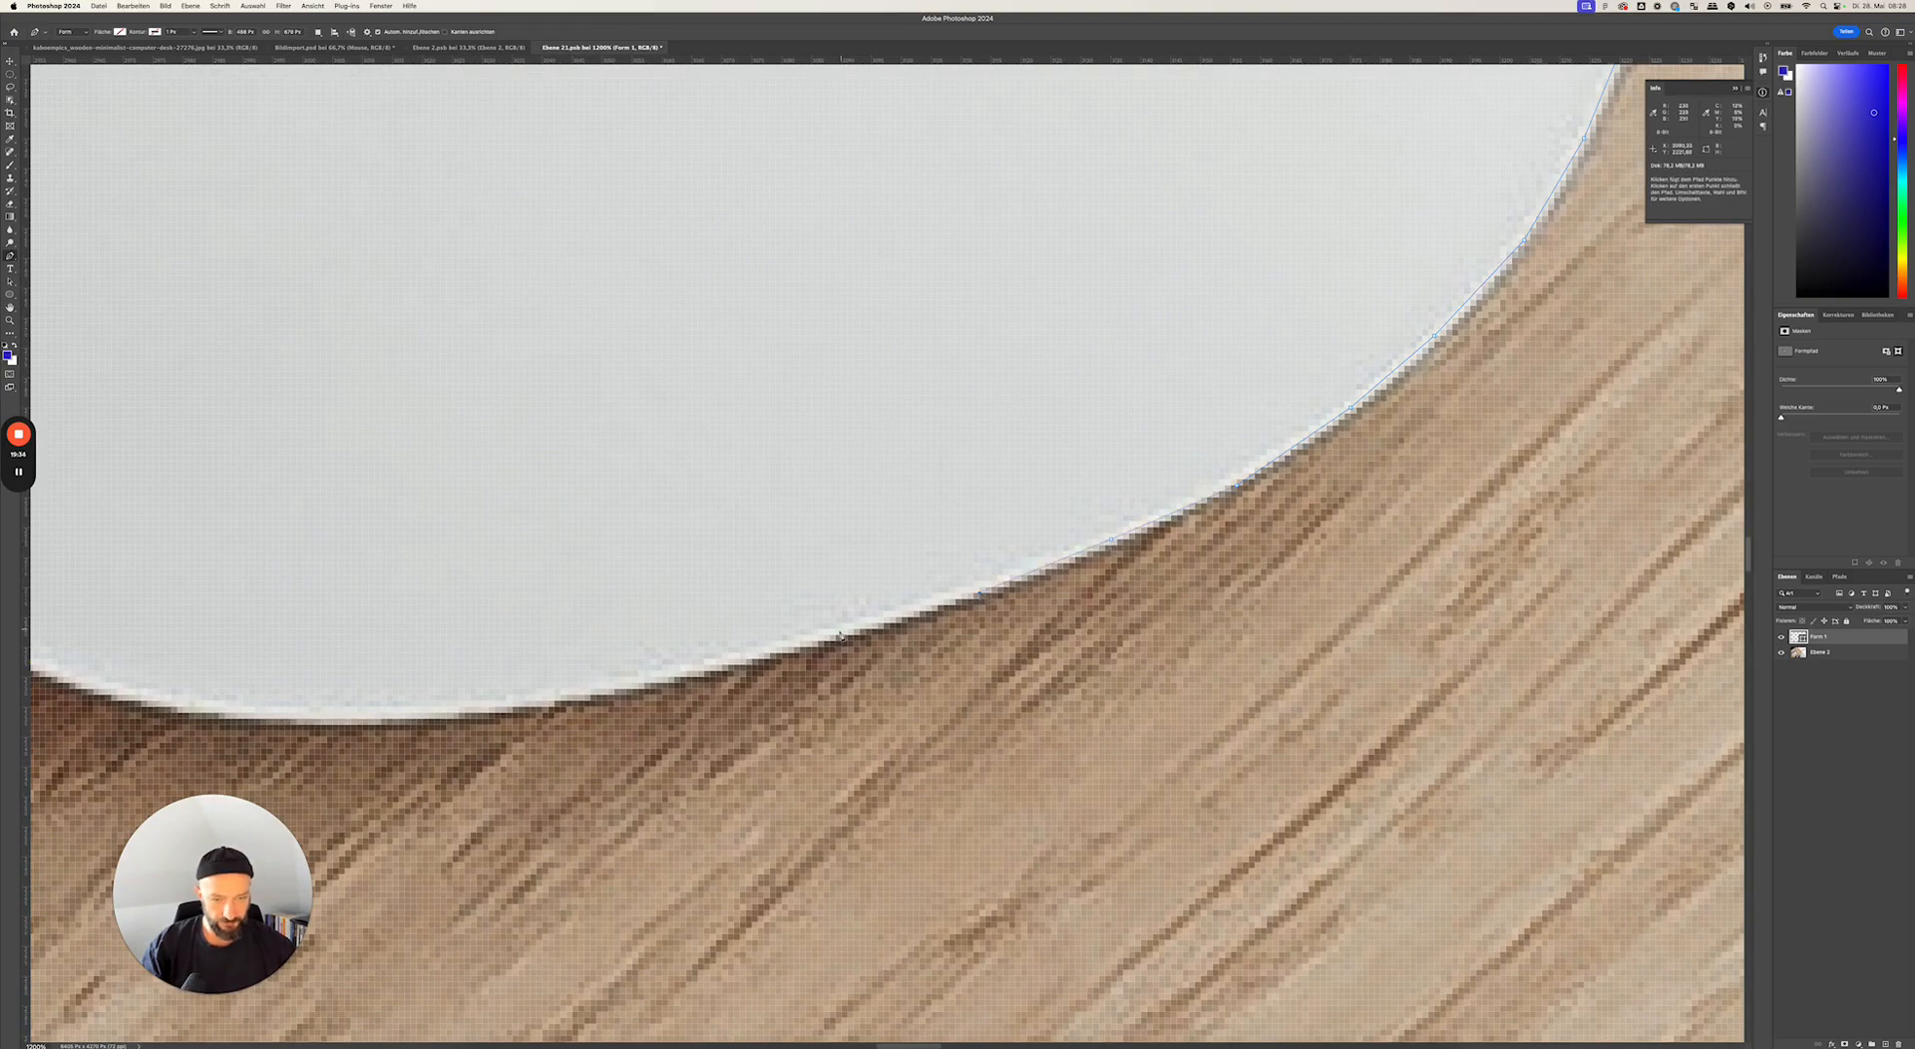
click(656, 678)
click(488, 708)
- Carry the path through the lowest part of the mouse into its rounded lower-left corner
drag(488, 711, 1056, 528)
click(895, 540)
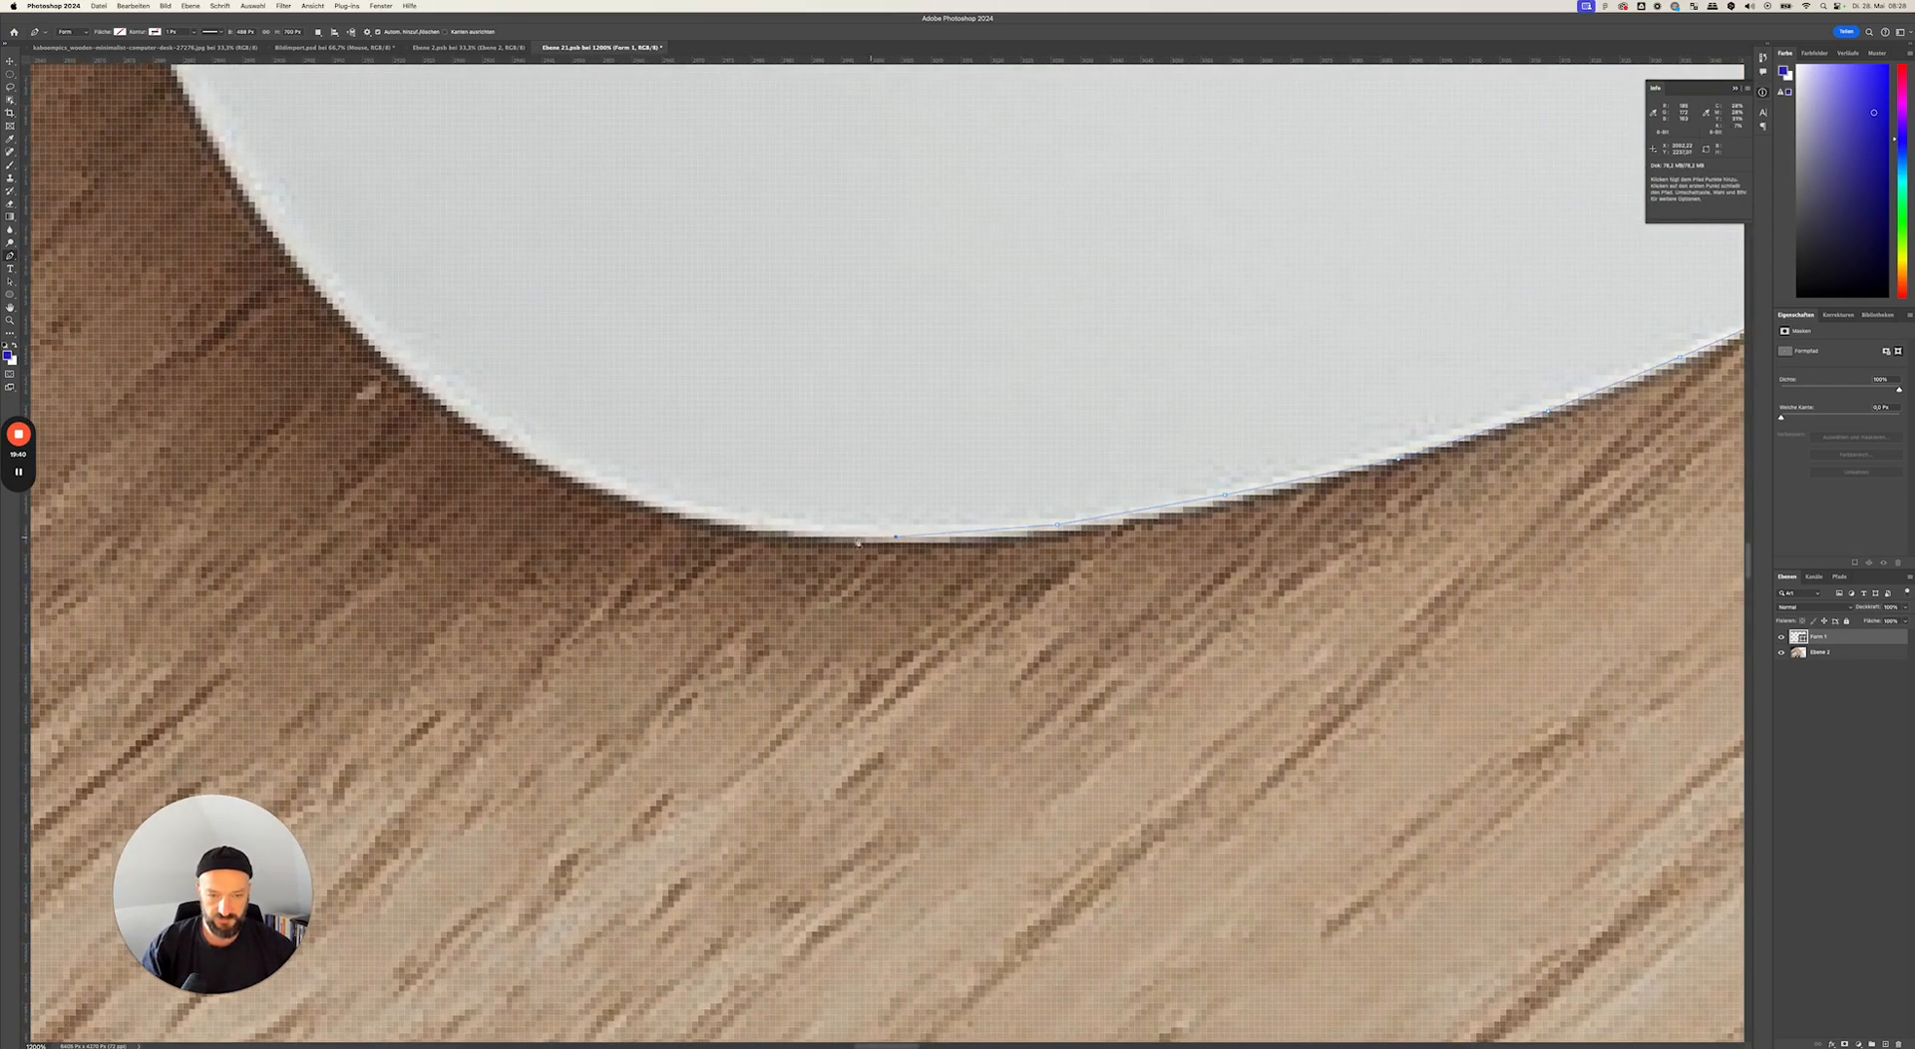
click(763, 536)
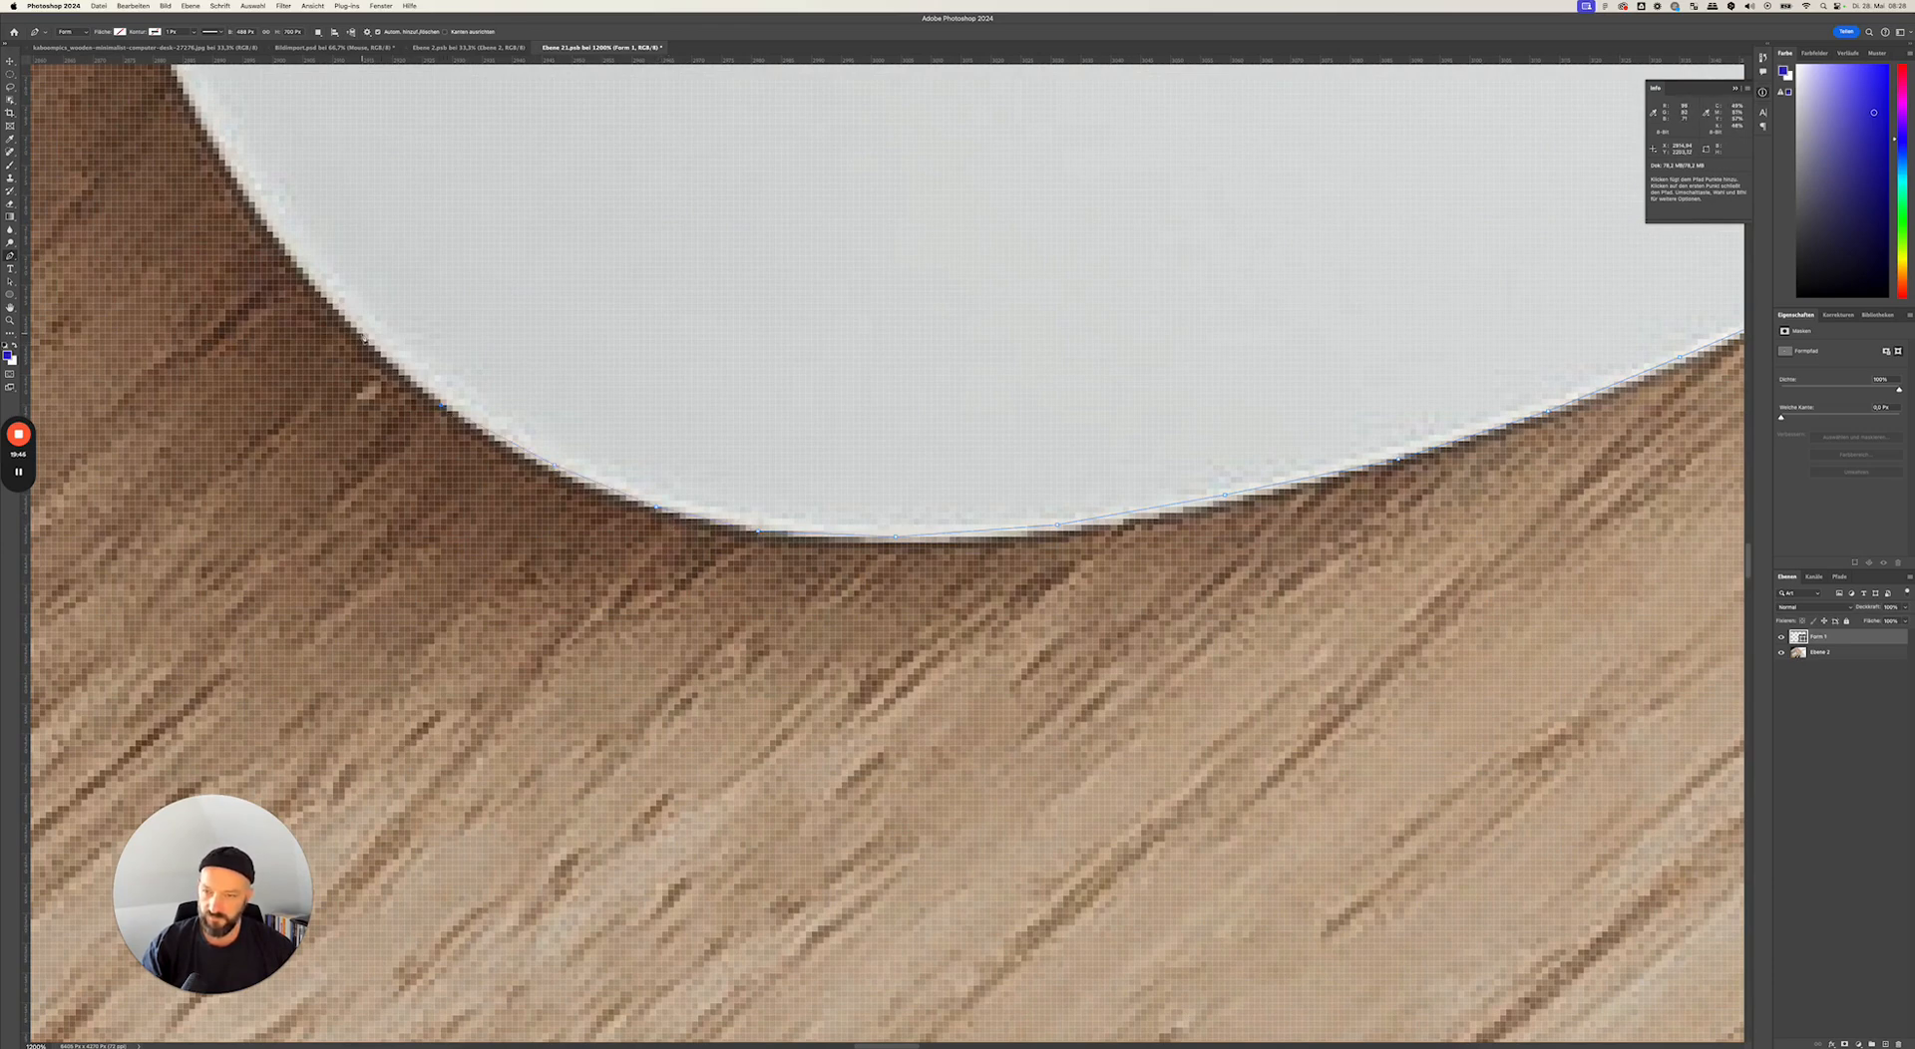
drag(364, 340, 778, 448)
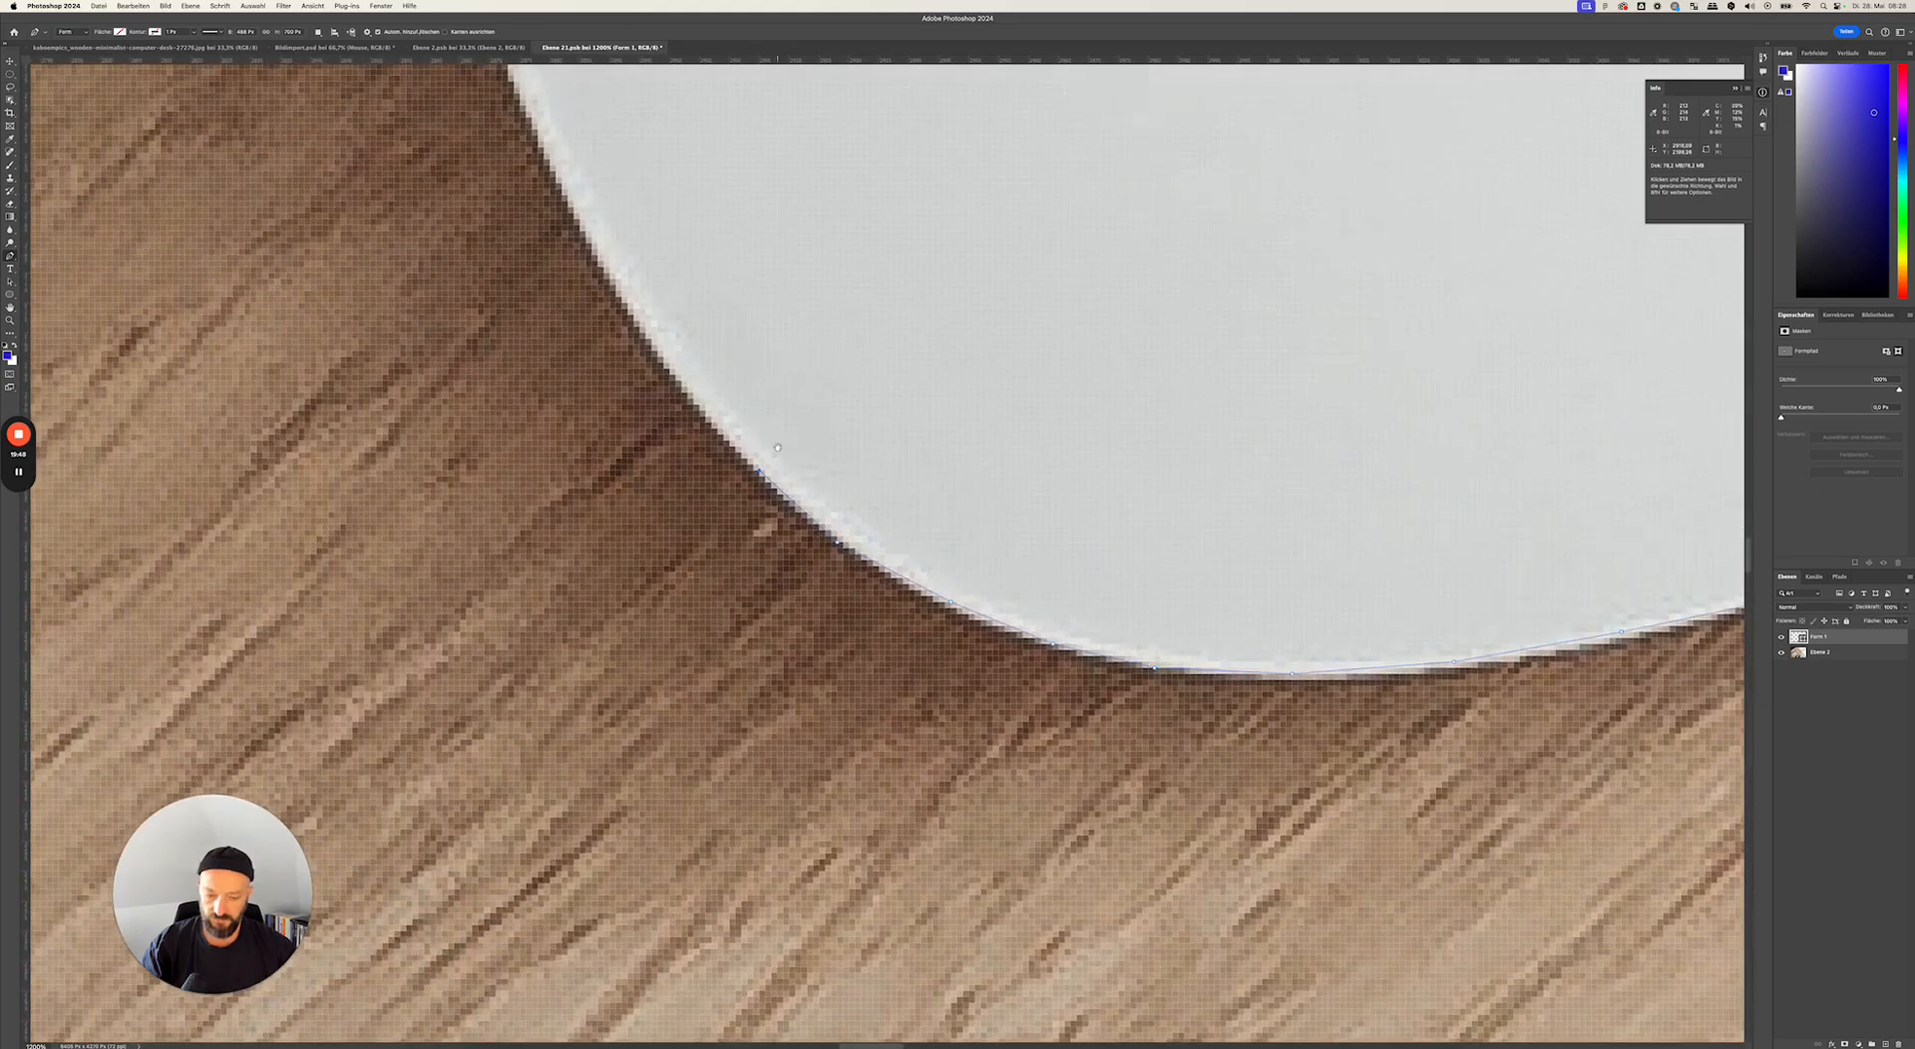
click(687, 391)
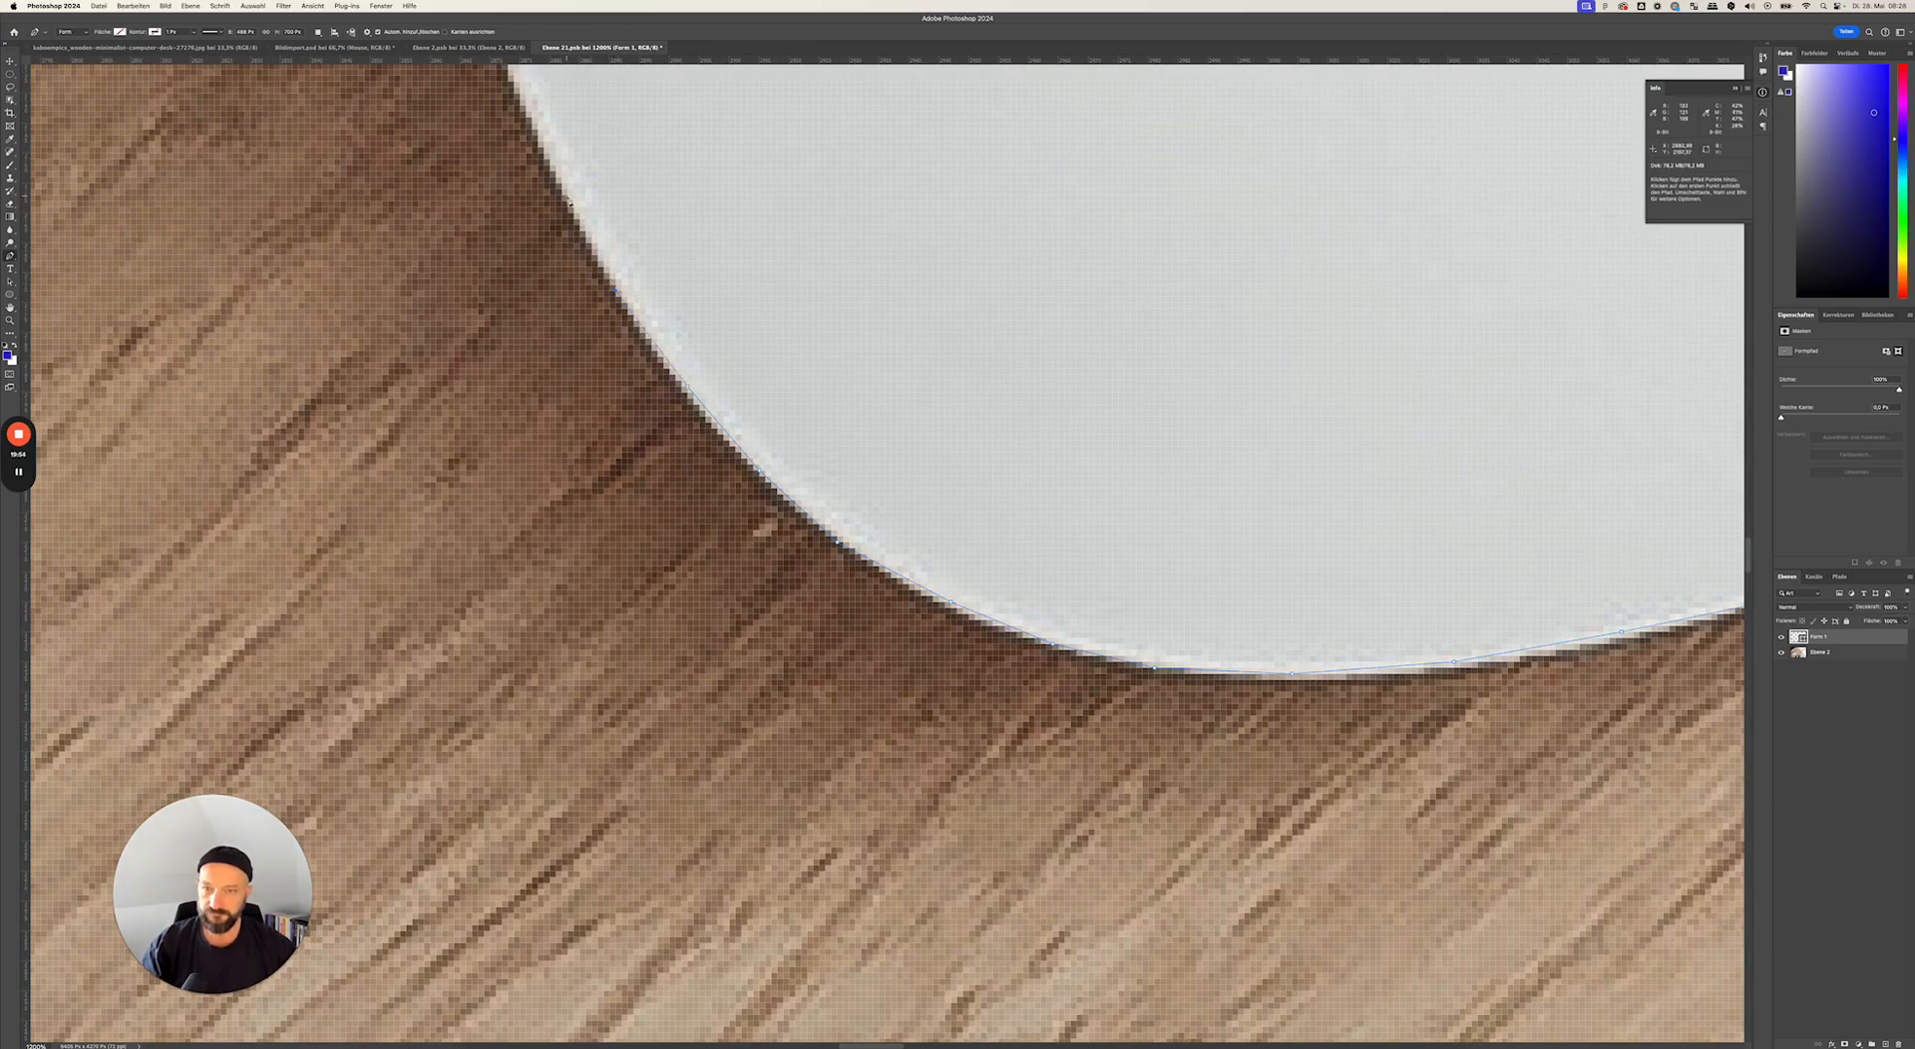
- Trace the path up the mouse's left side and close the outline at its starting point
scroll(582, 173, up, 5)
scroll(582, 172, left, 4)
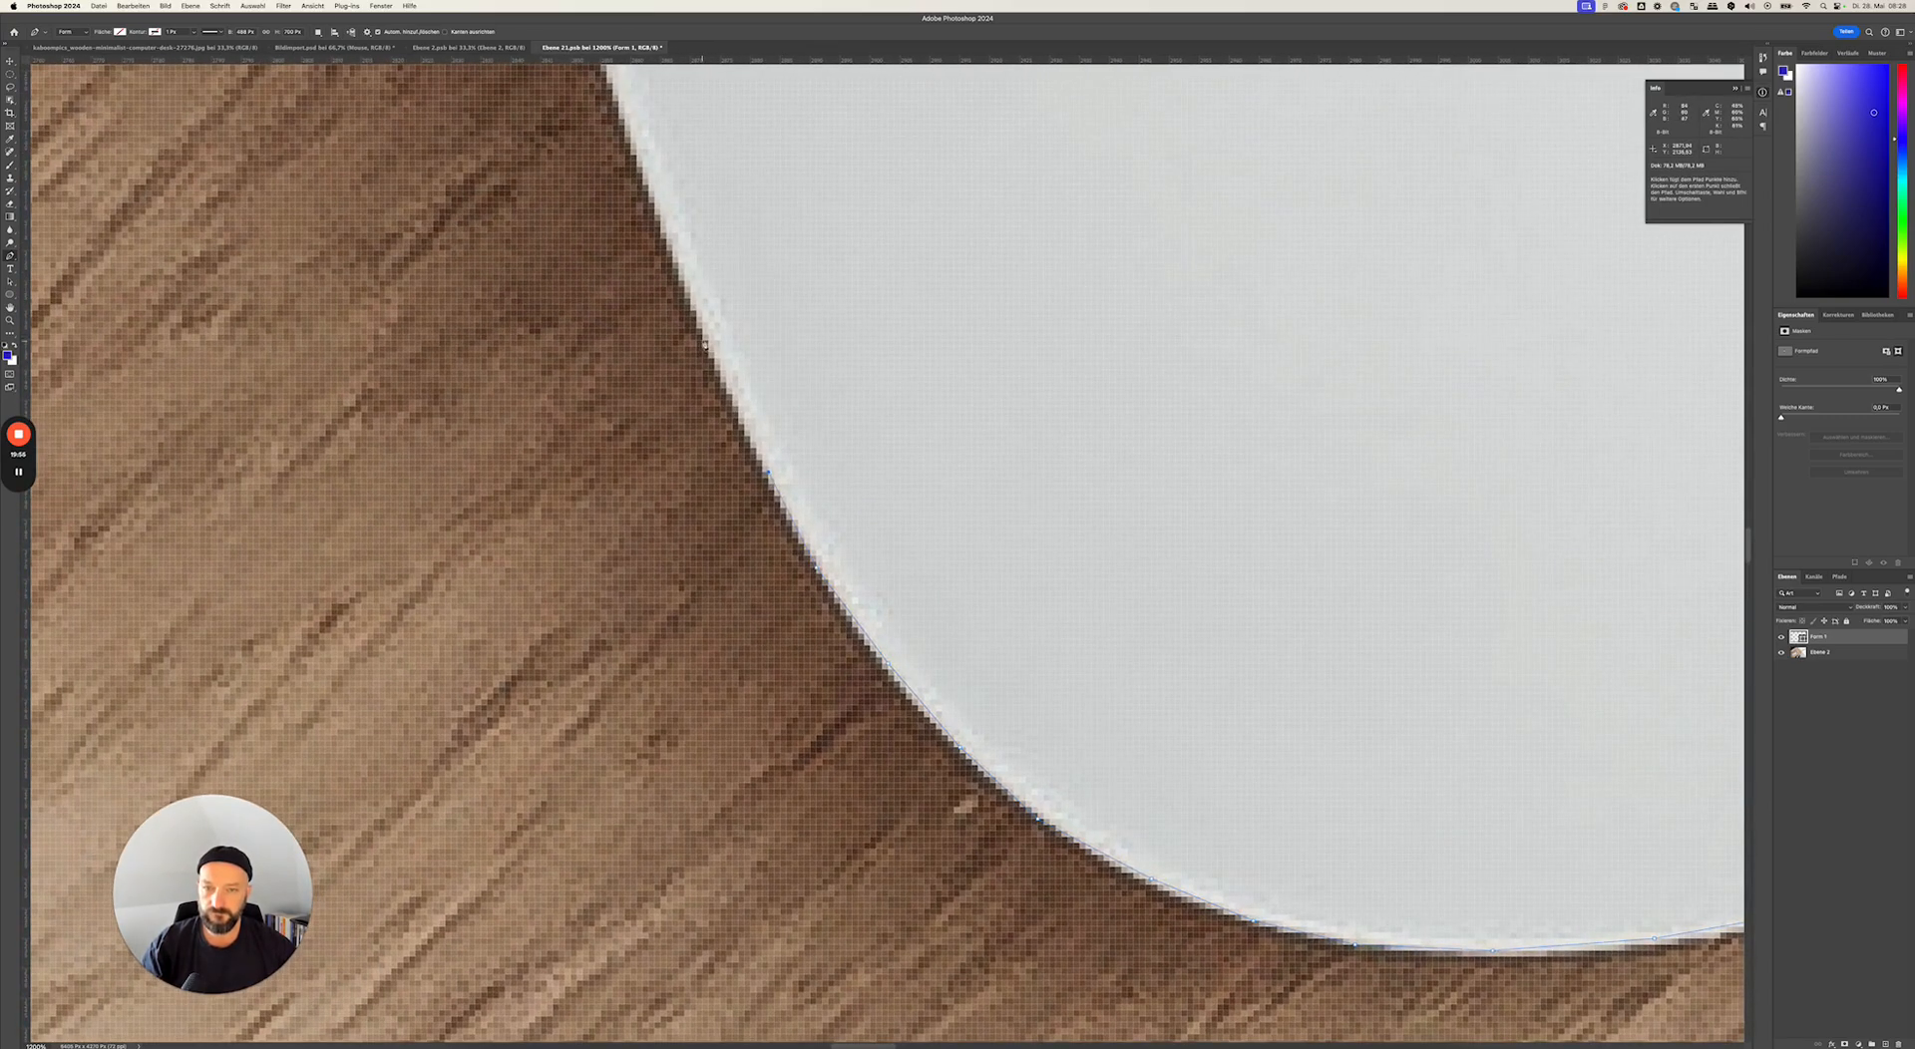
scroll(704, 339, up, 5)
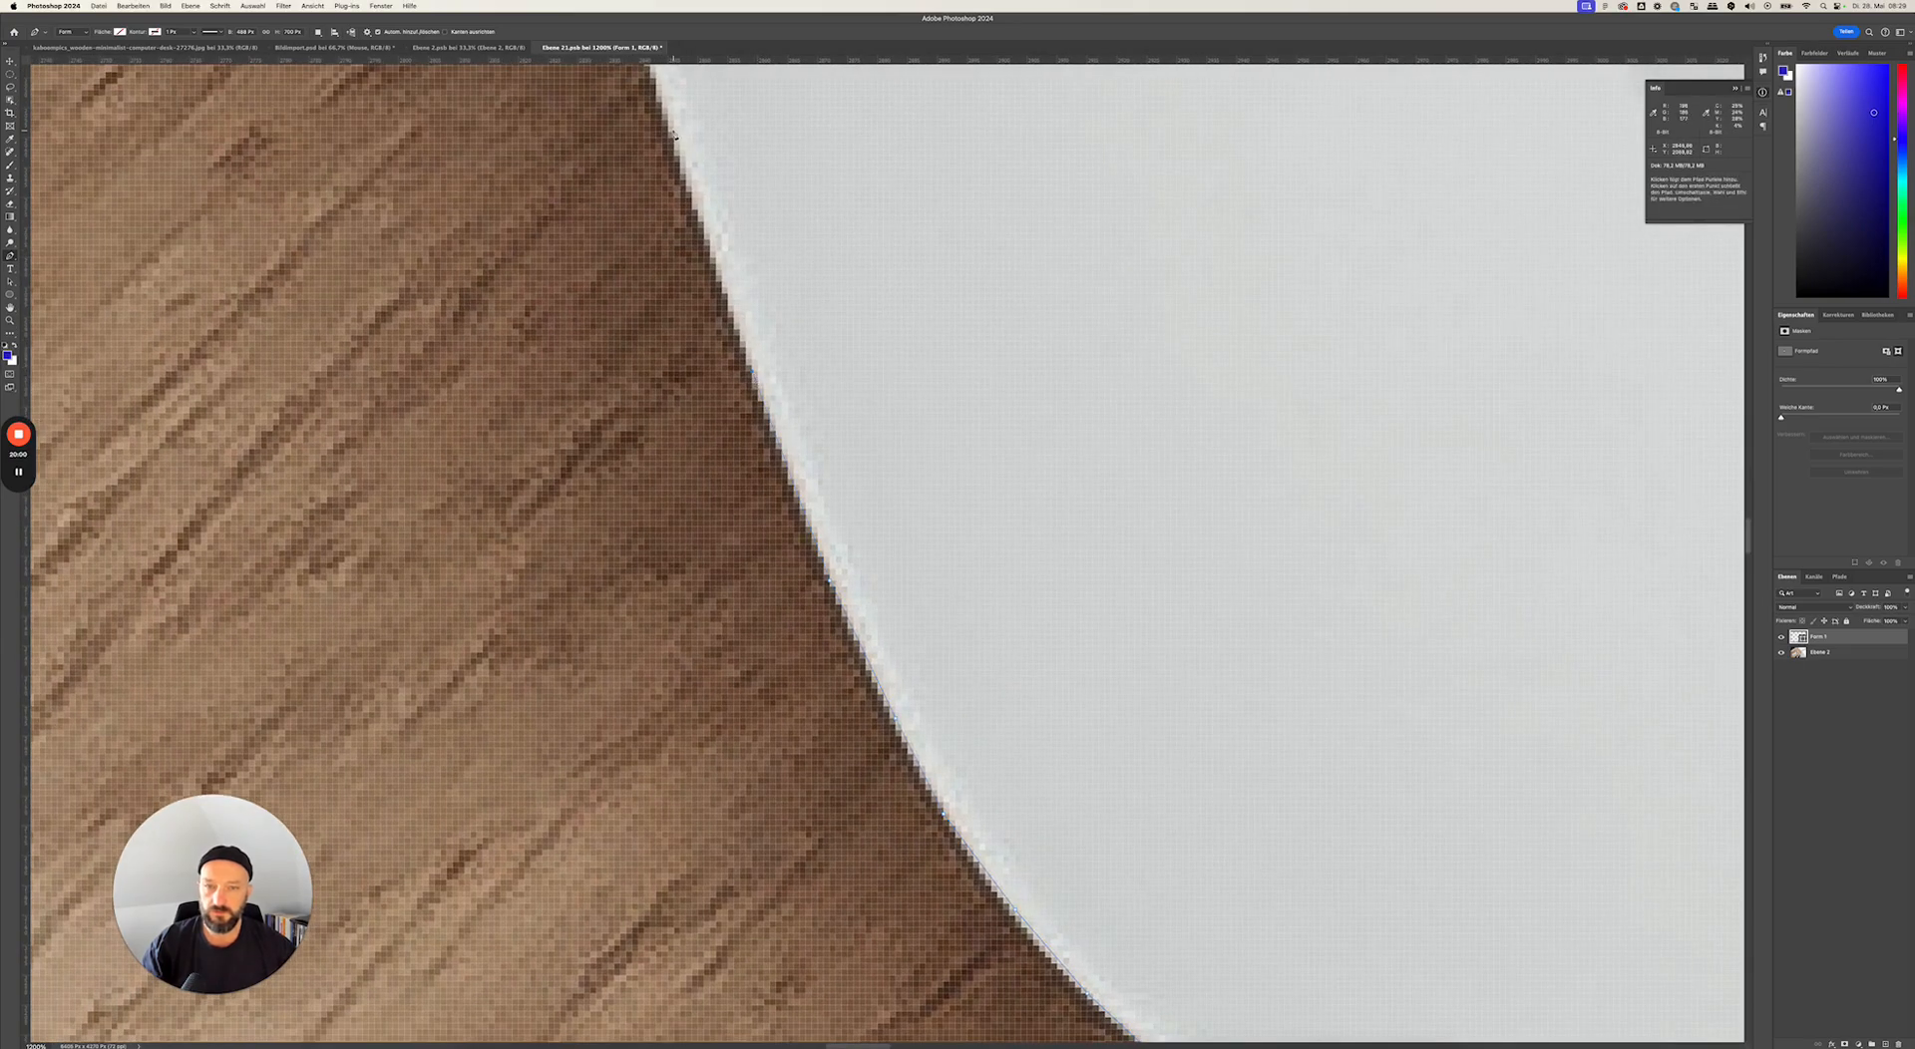
drag(749, 134, 921, 545)
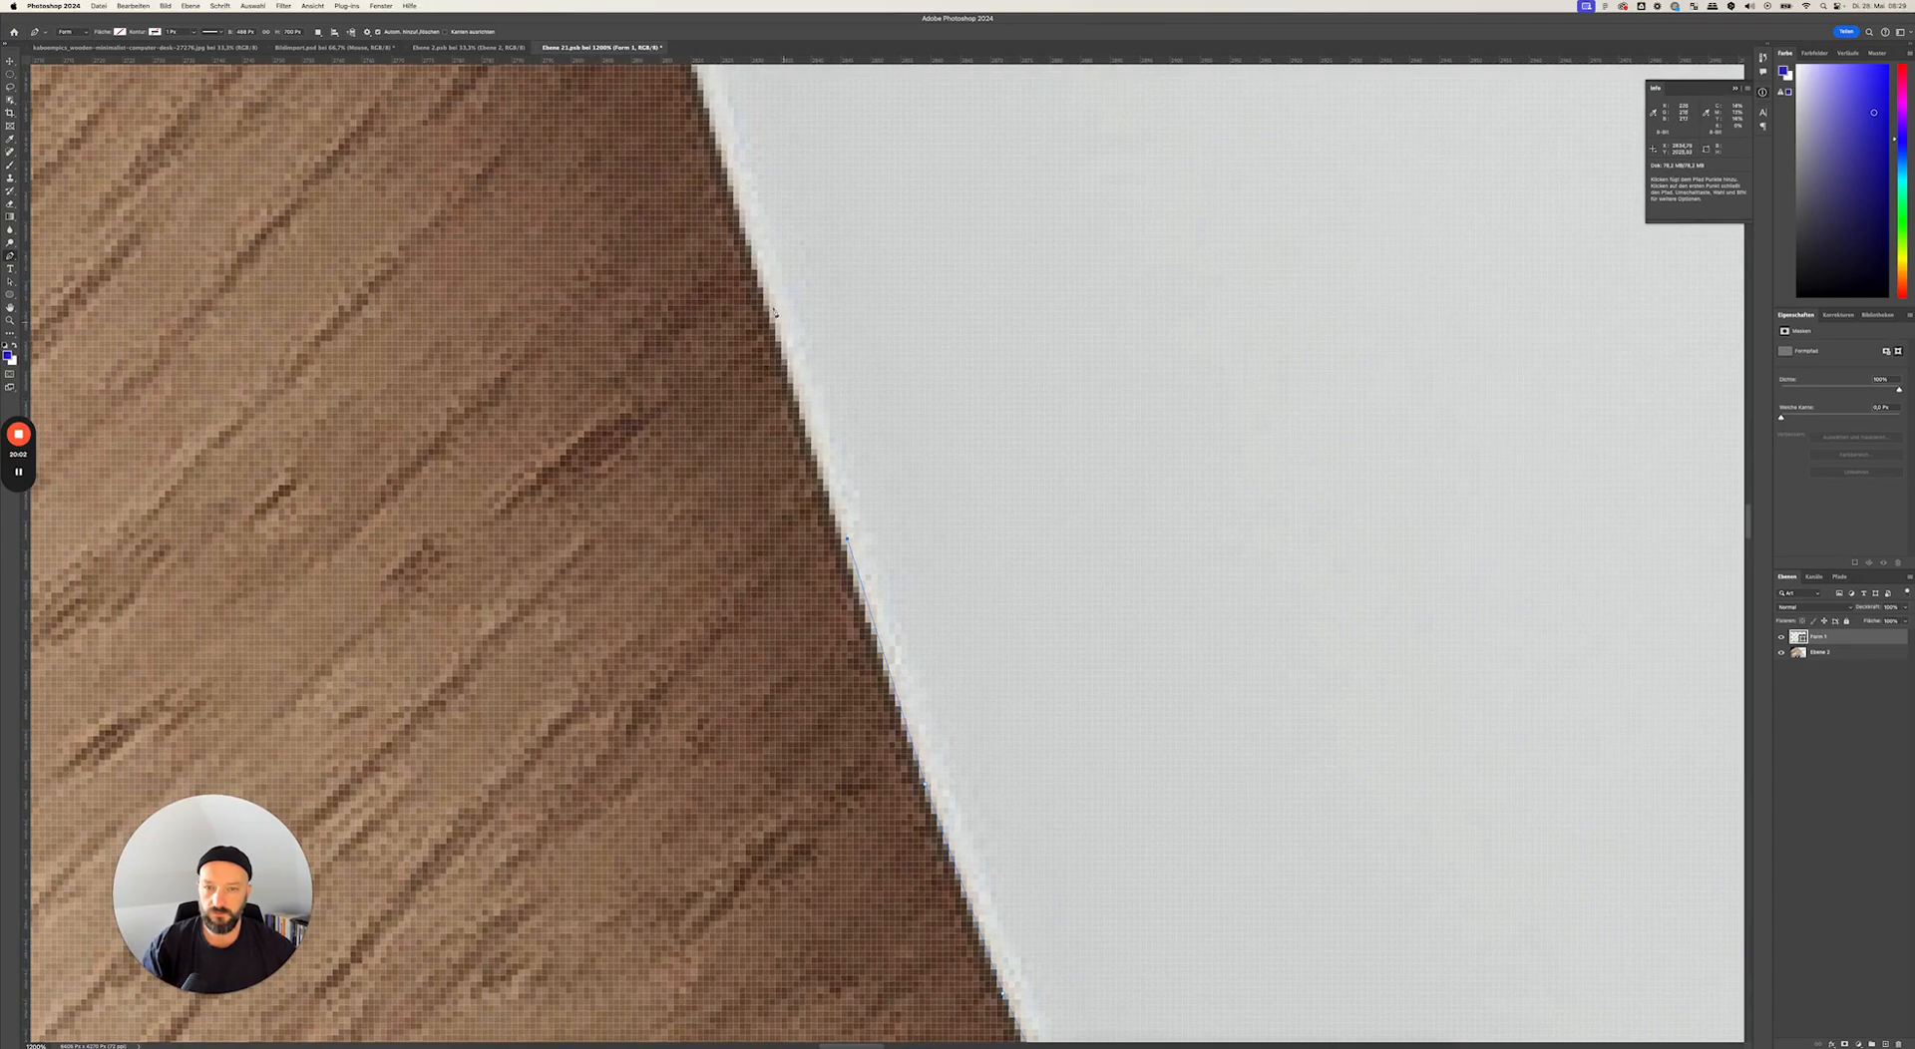
scroll(778, 305, up, 5)
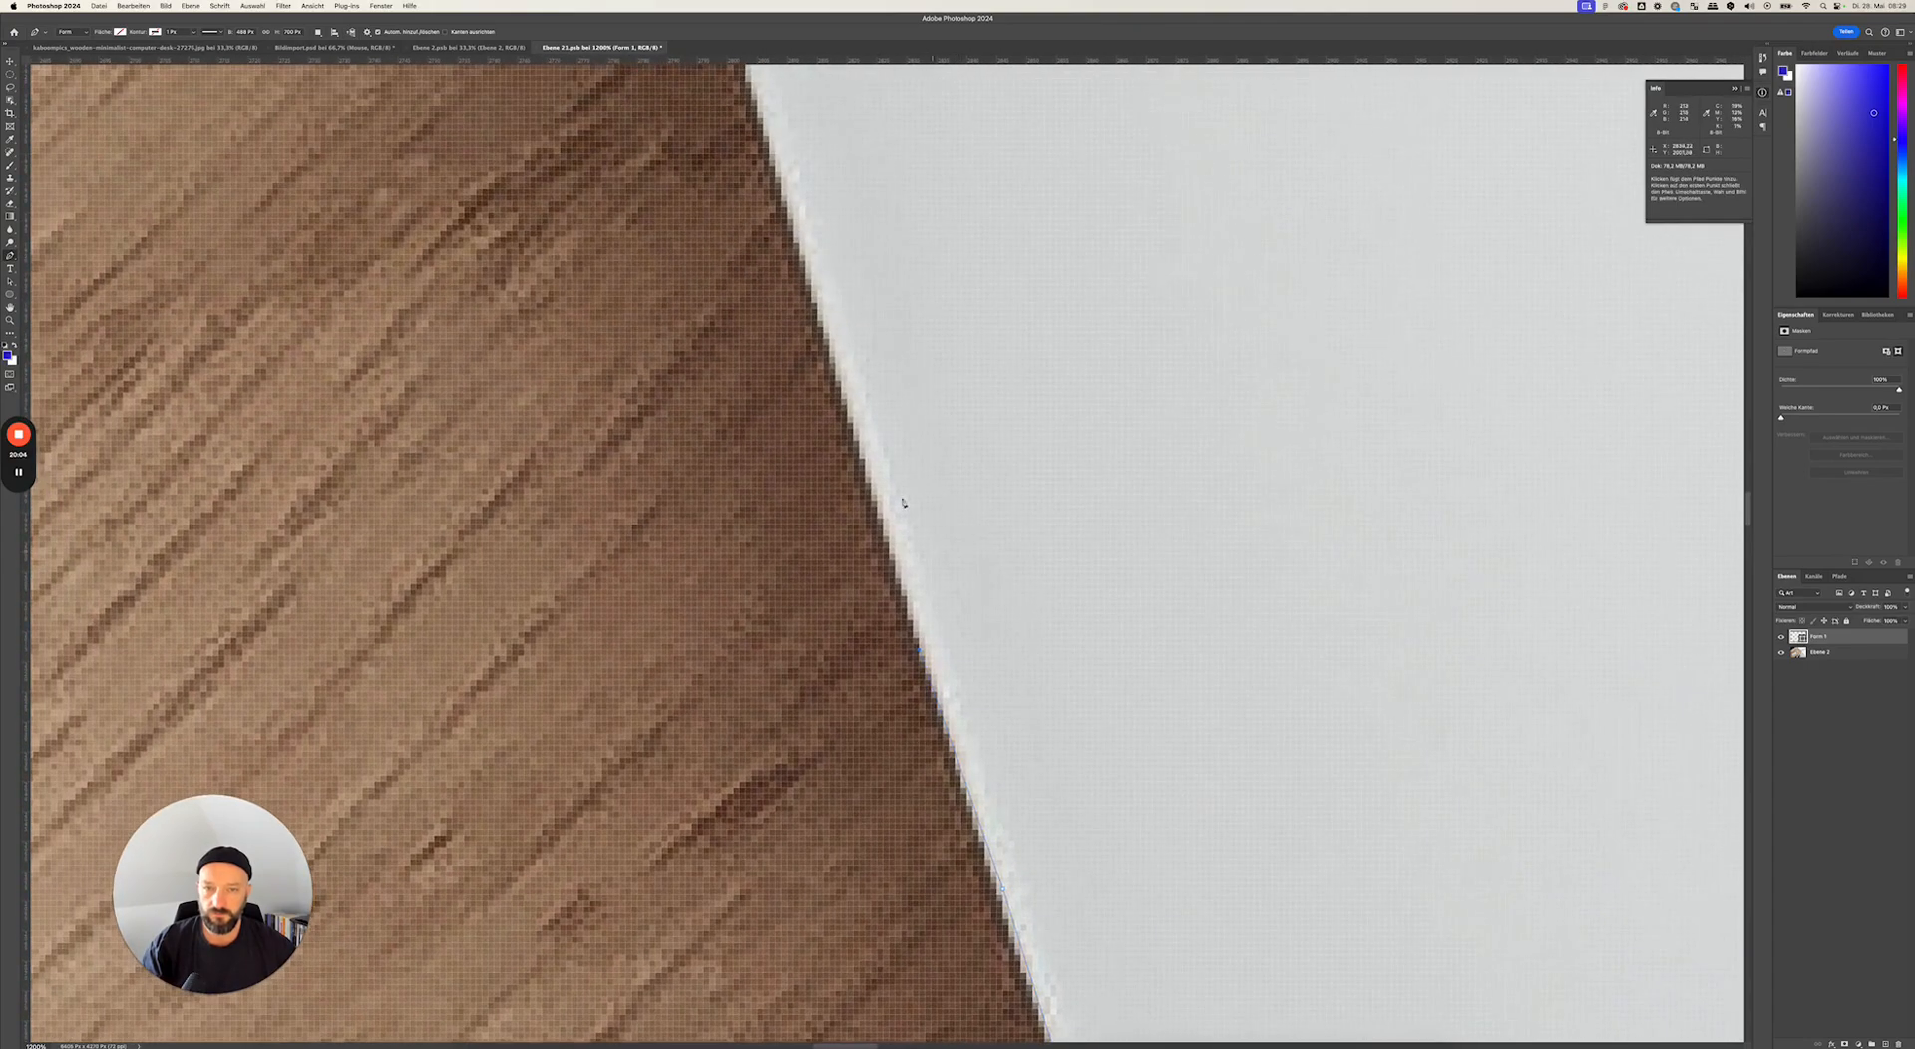
click(805, 260)
drag(871, 245, 987, 661)
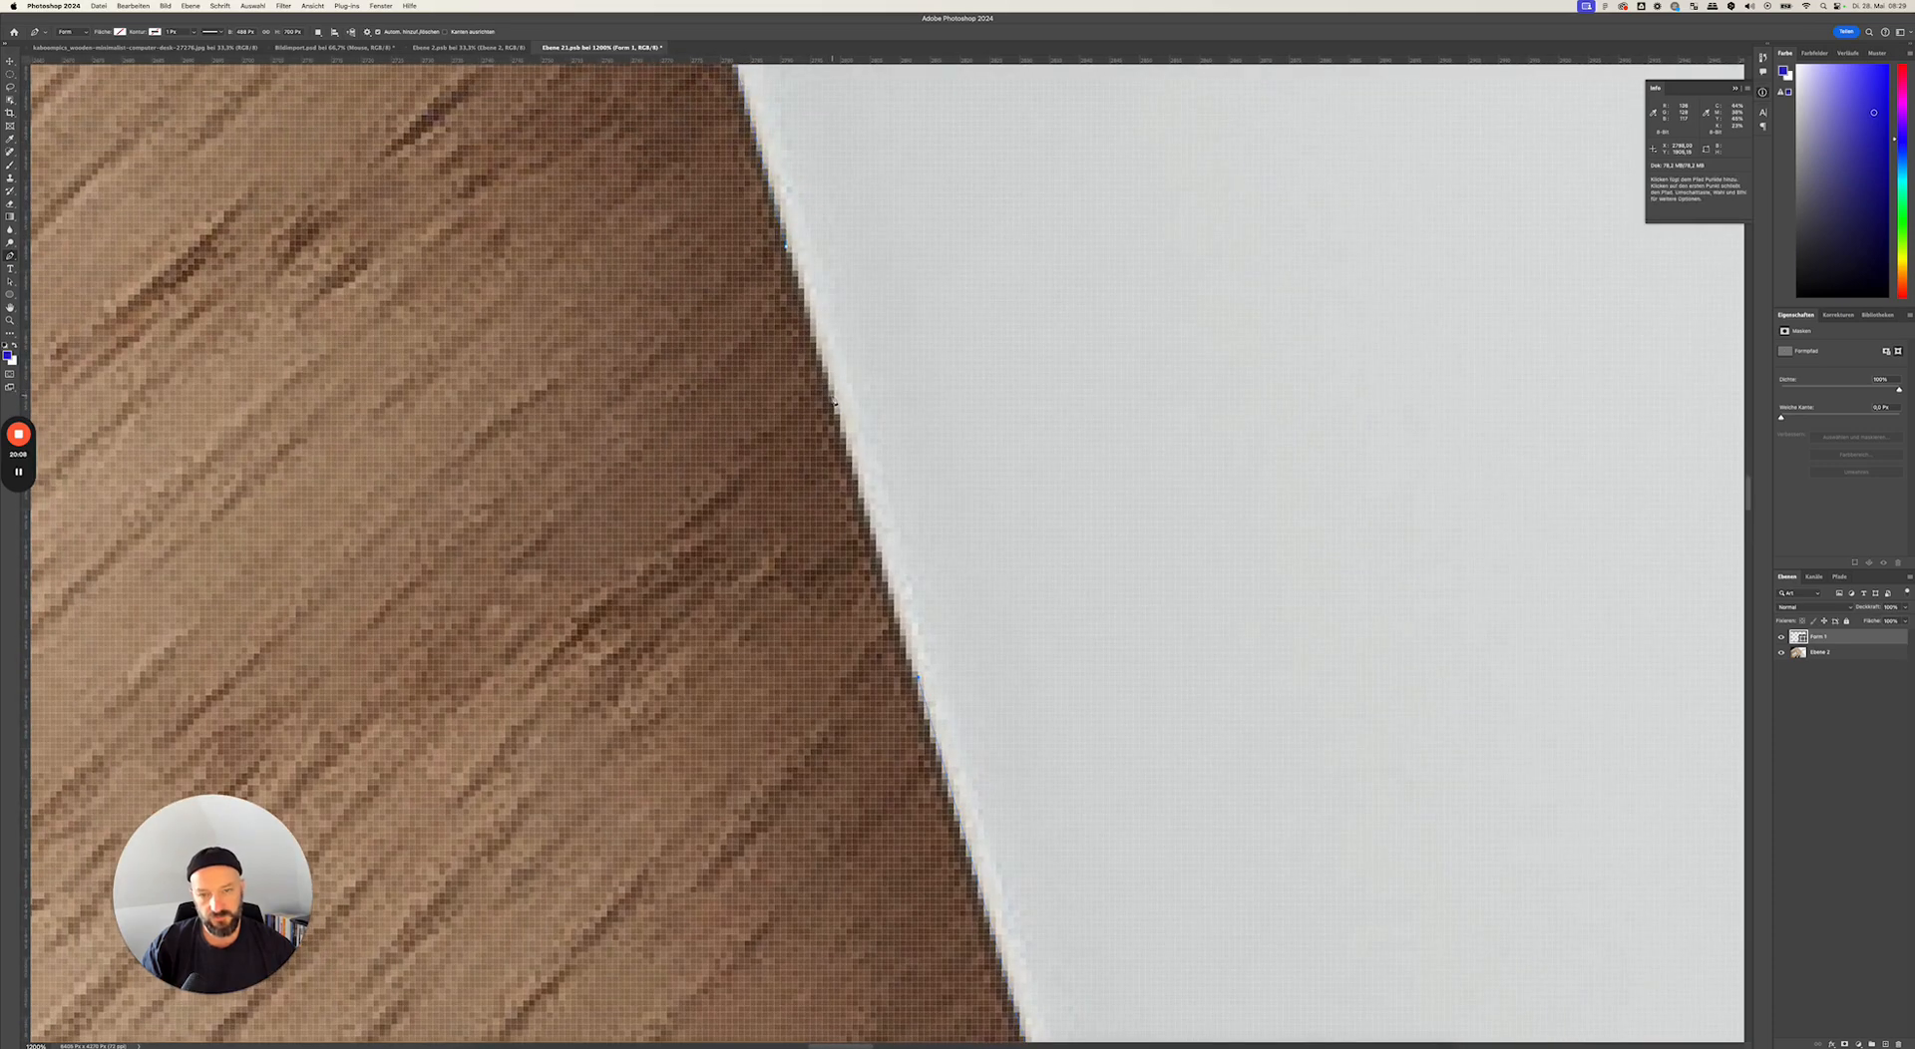
click(790, 253)
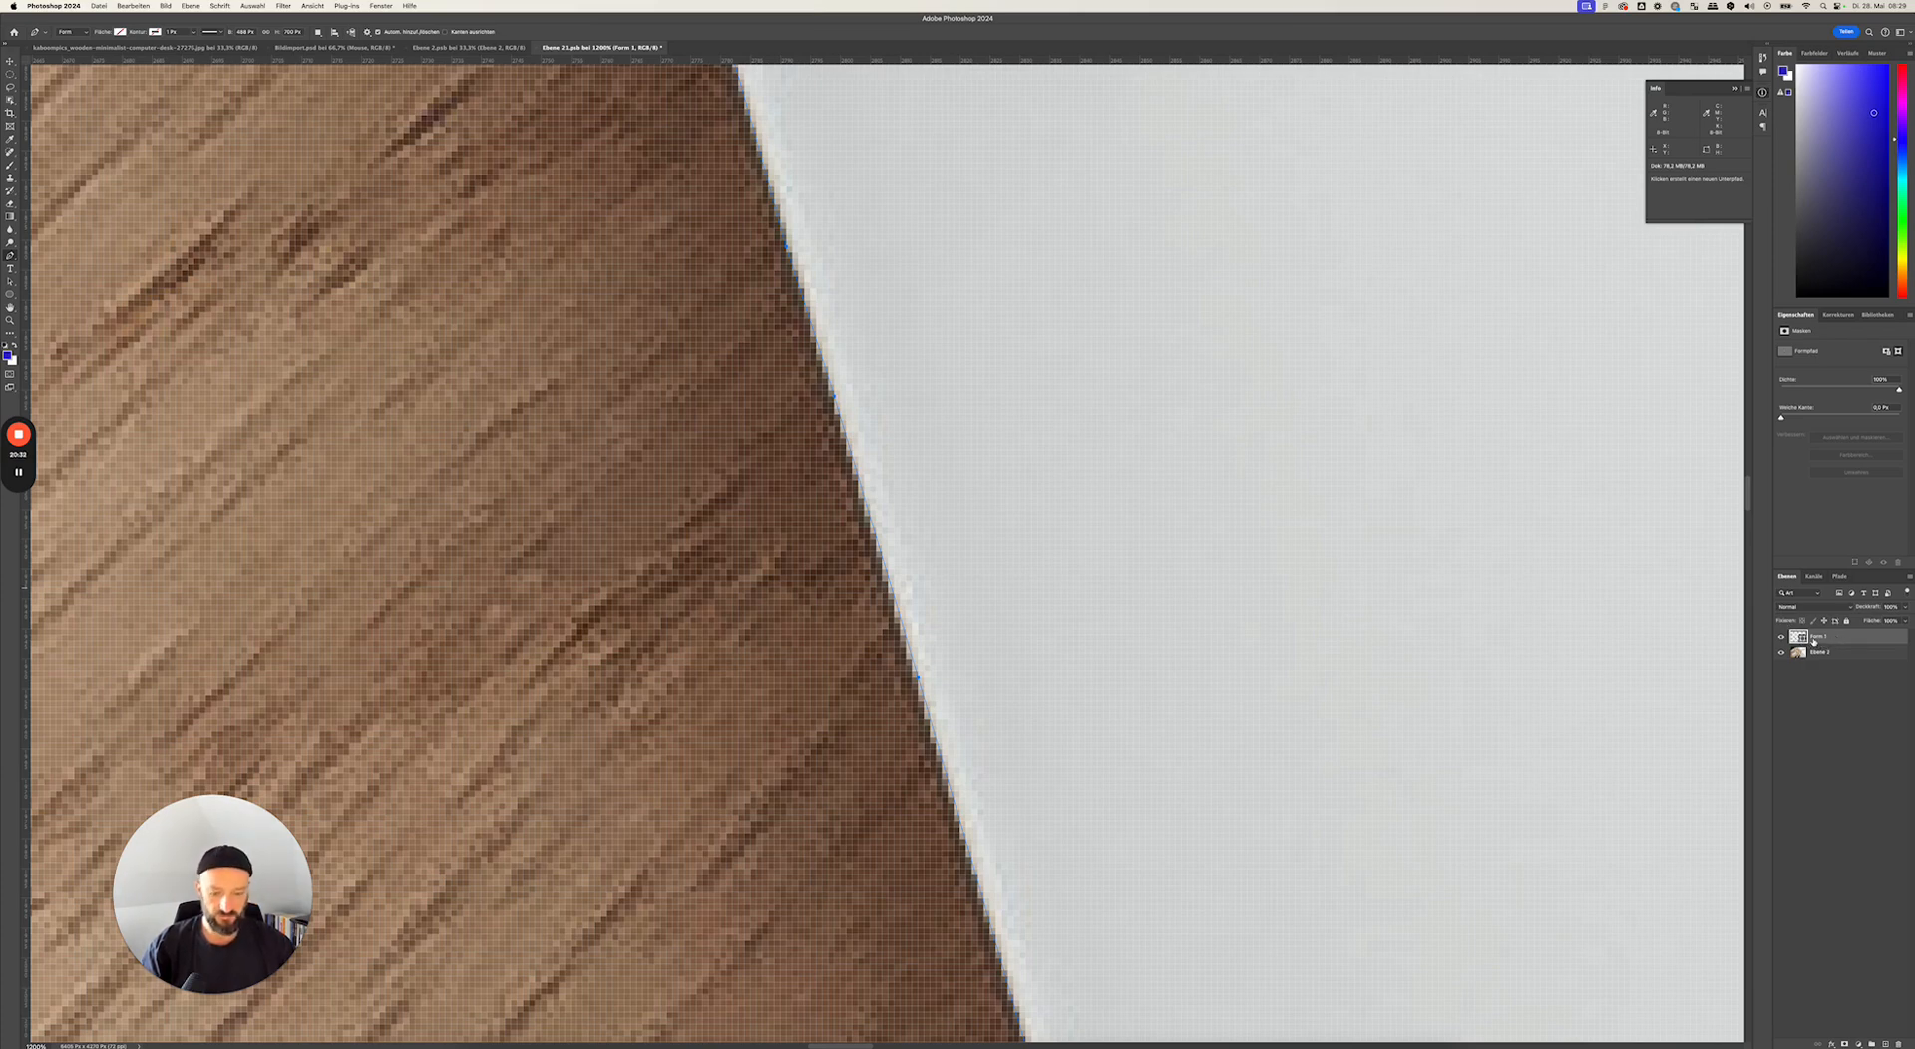
- Paste the mouse path onto the desk photo layer as a vector mask, leaving only the mouse visible
key(super+minus)
key(super+minus)
key(super+minus)
key(super+minus)
key(super+minus)
key(super+minus)
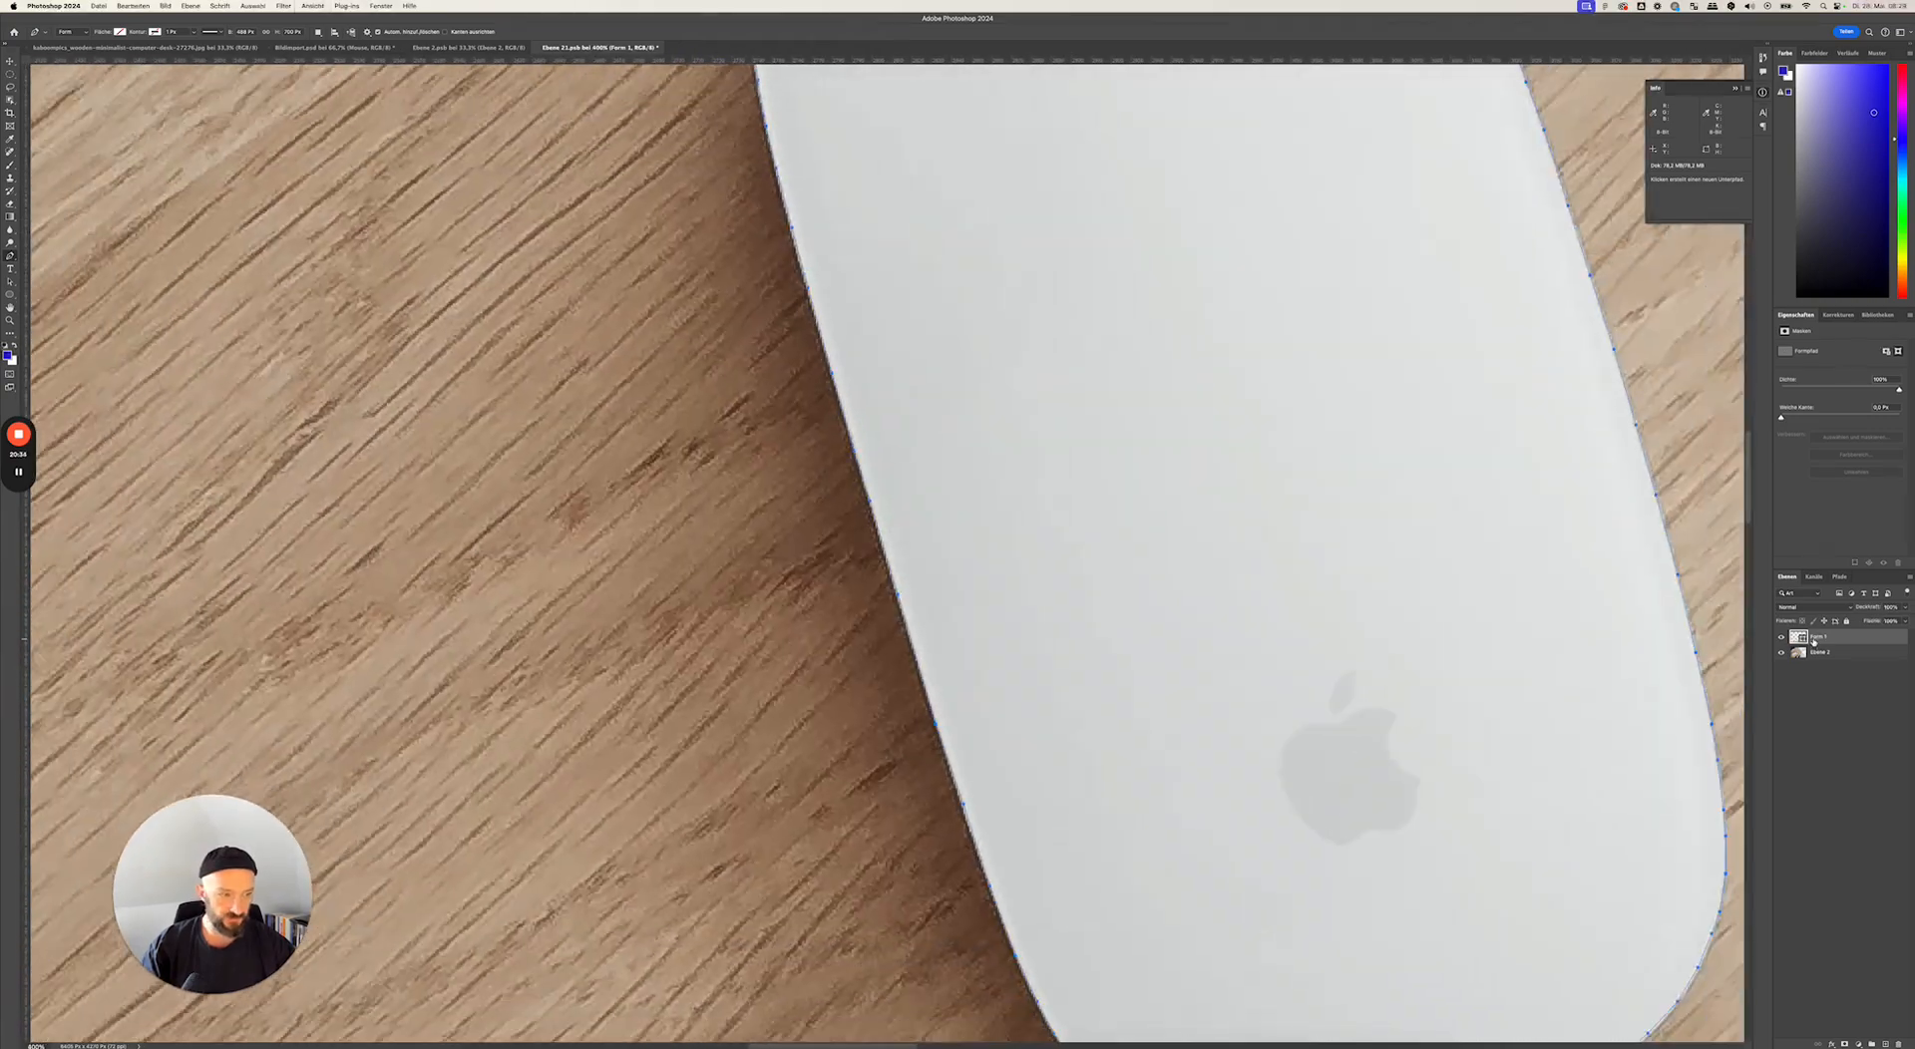
key(super+minus)
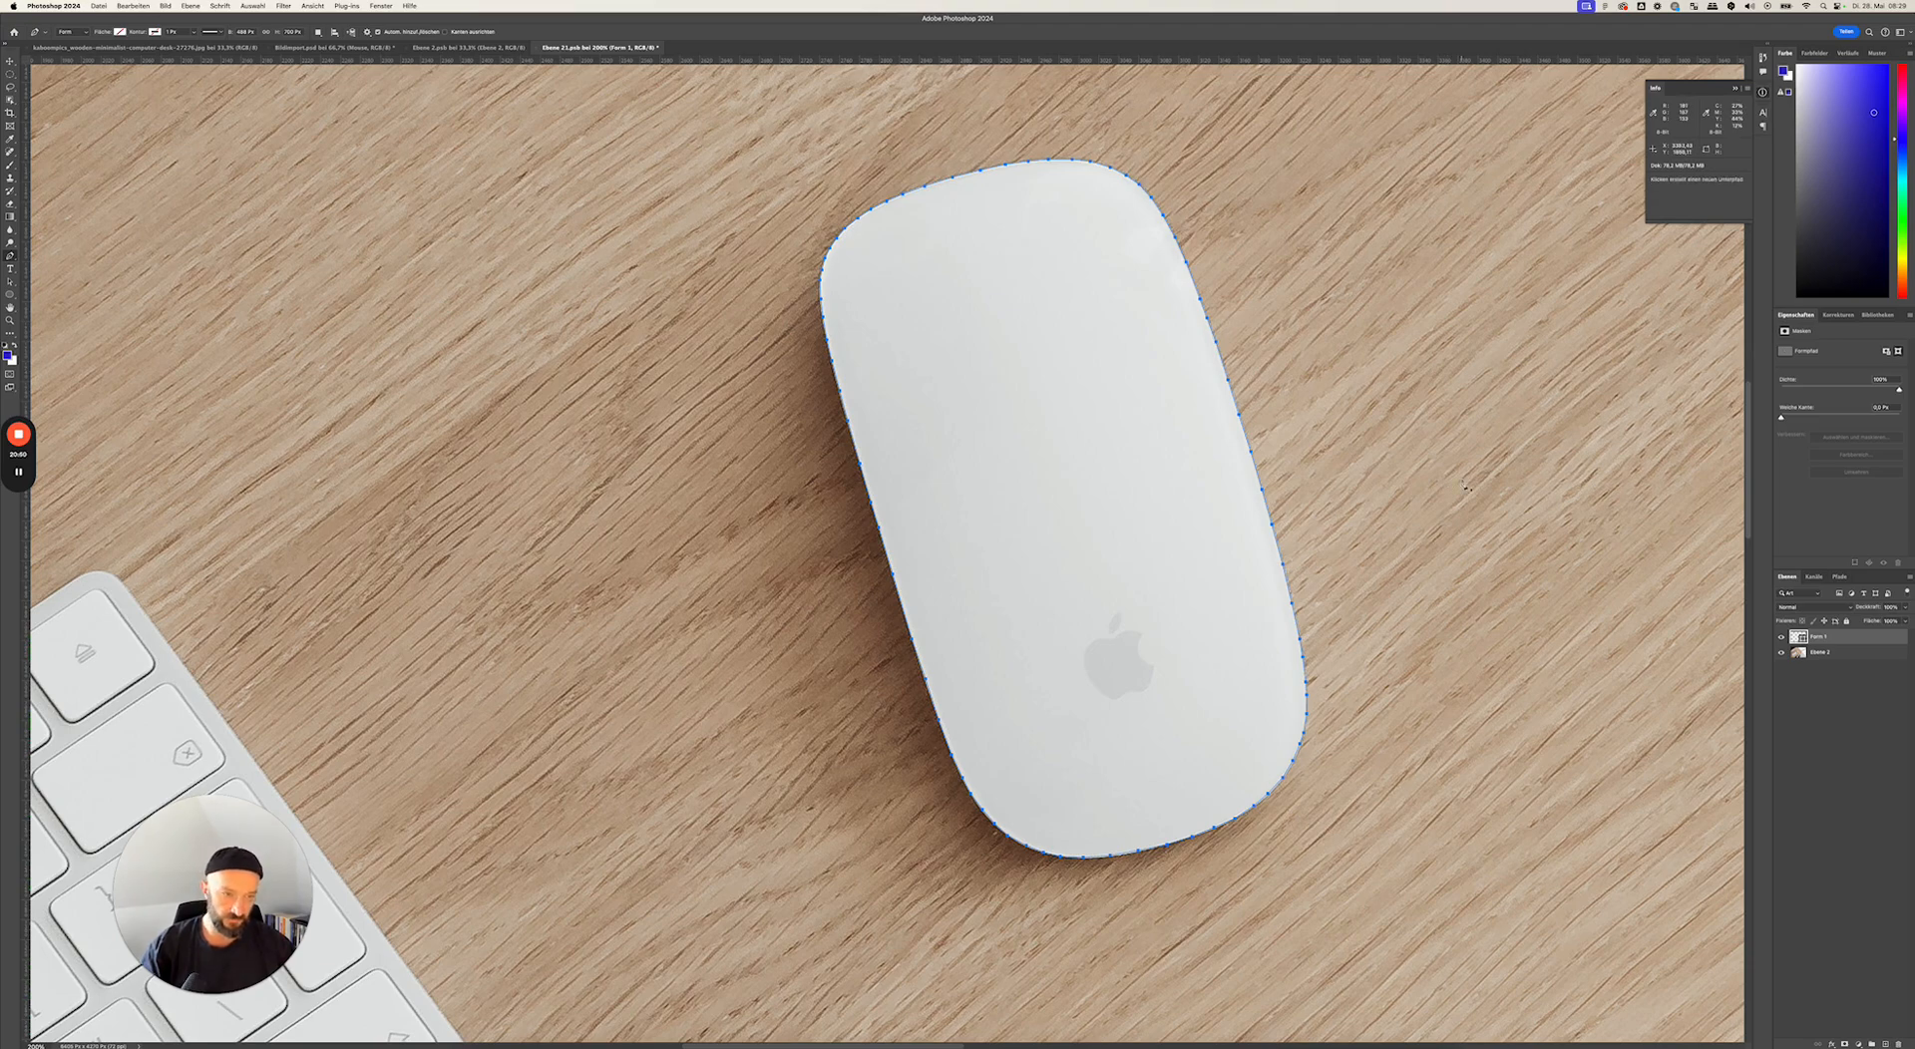
click(1849, 656)
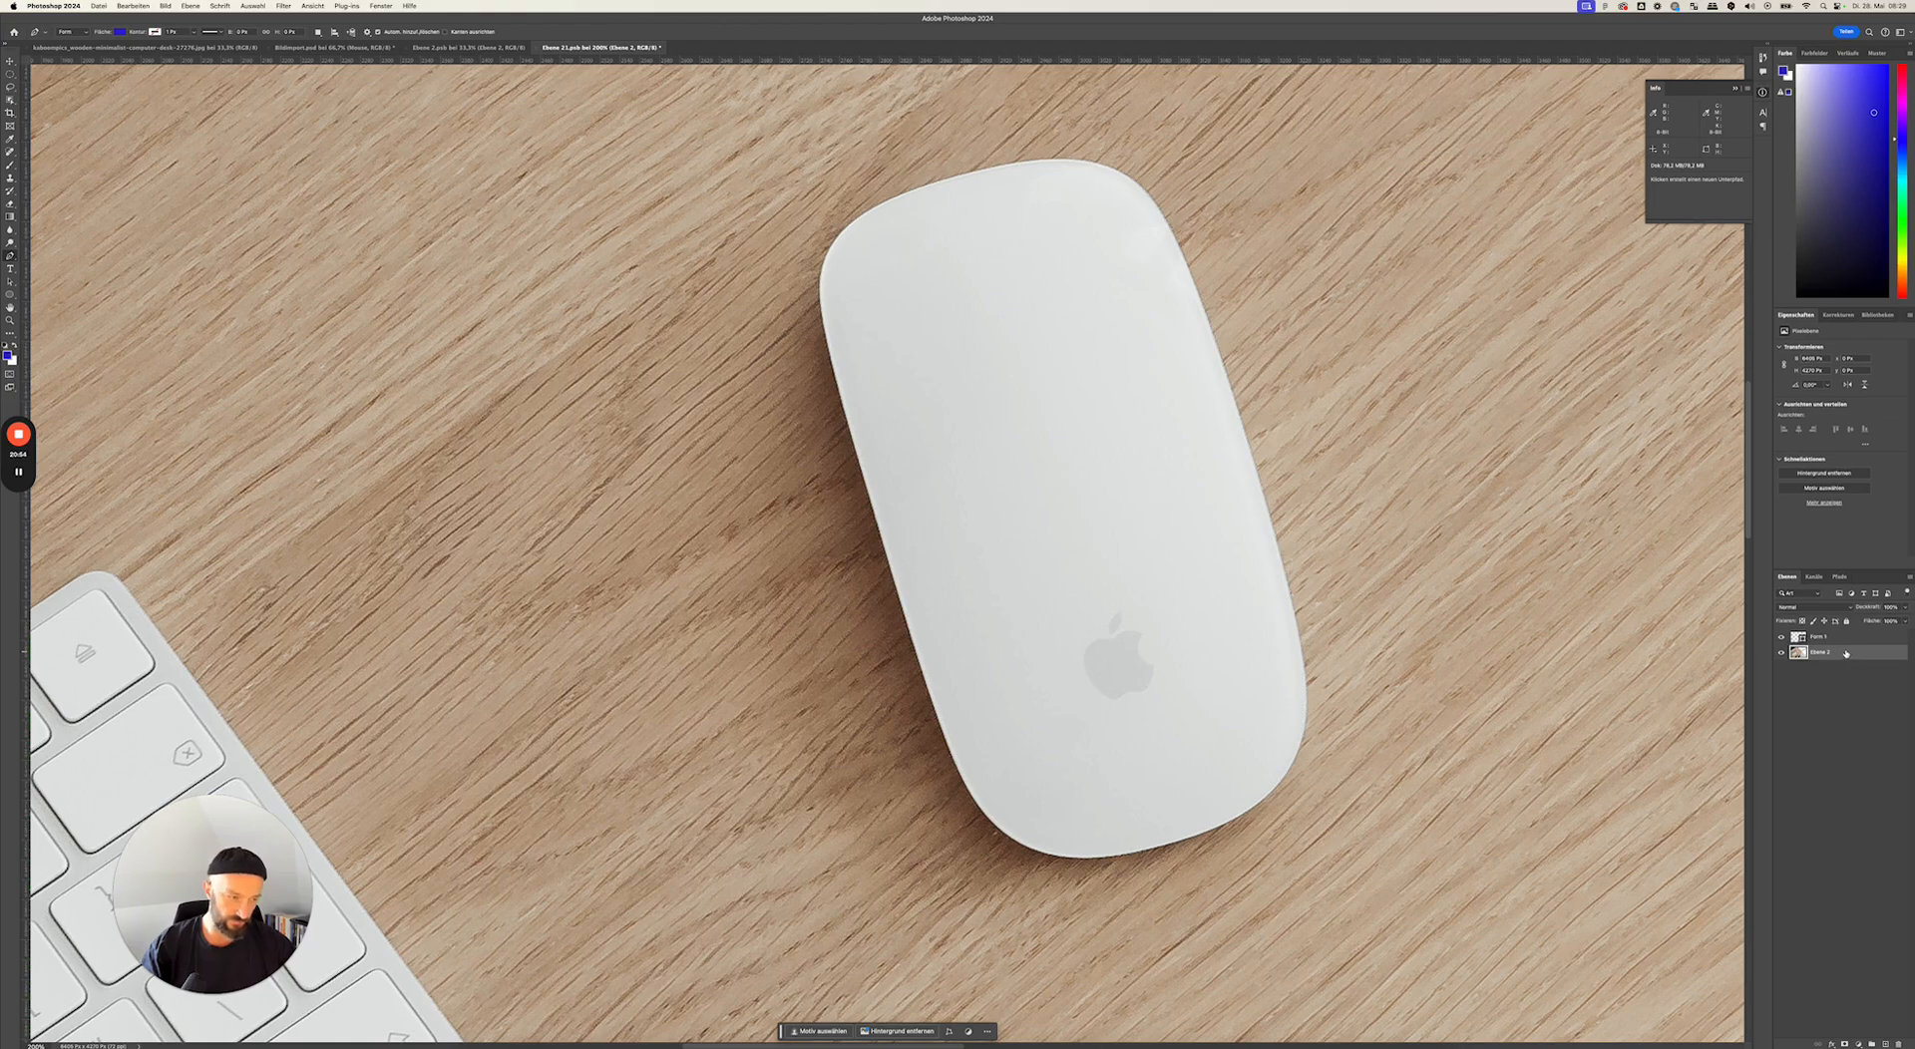
key(super+v)
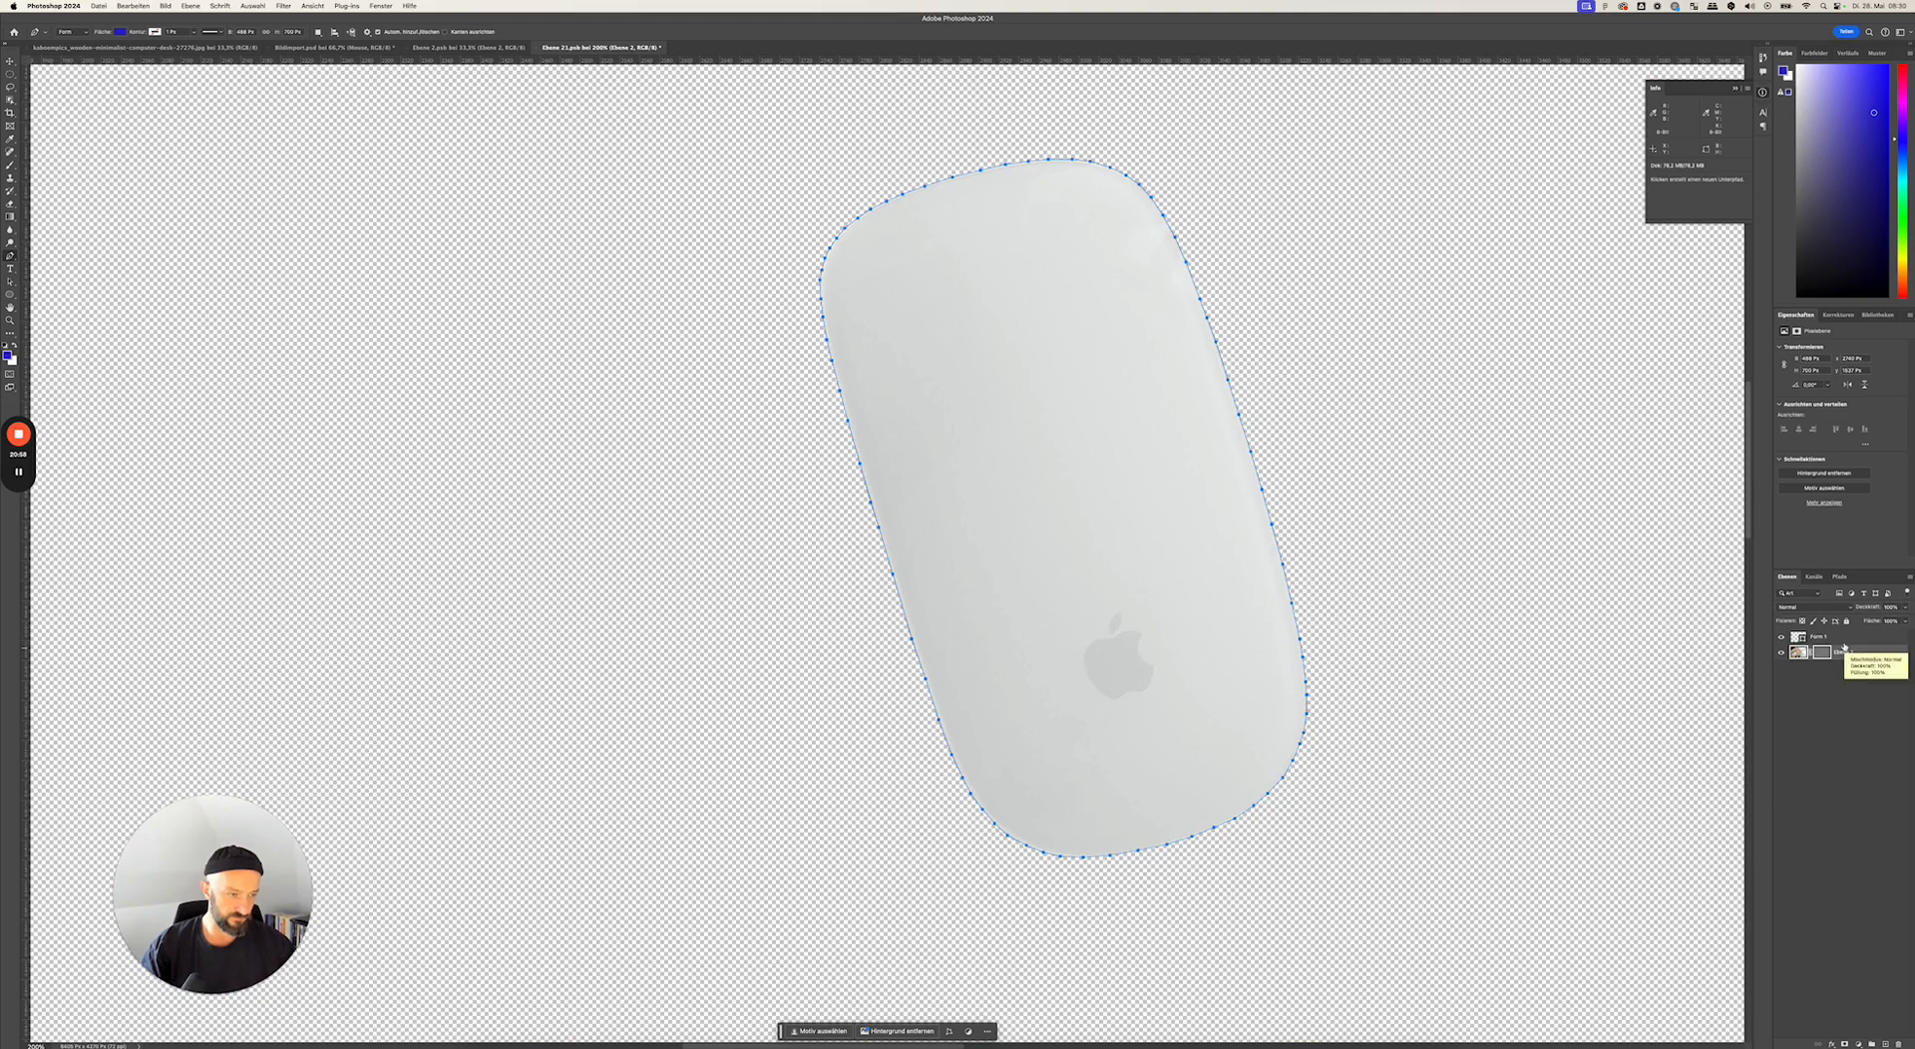
- Add a new empty layer directly above the masked mouse layer
click(1840, 639)
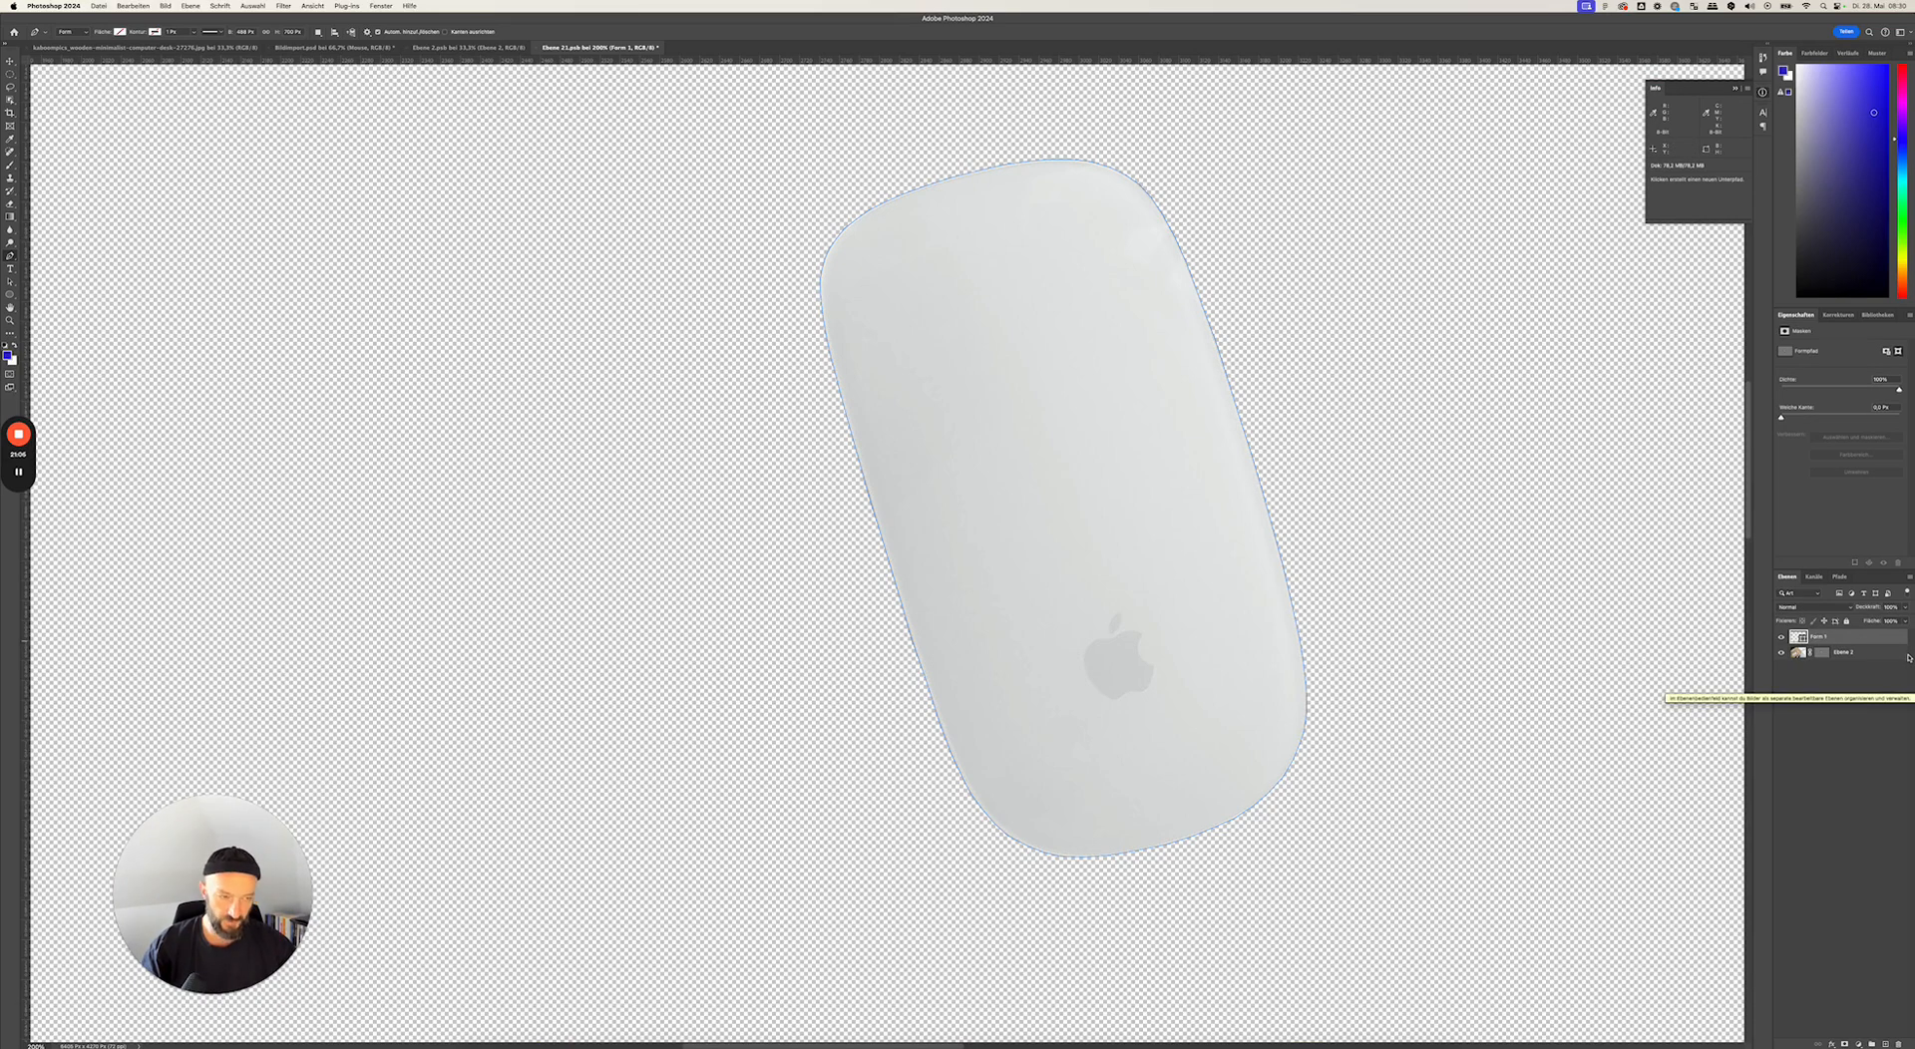
click(1837, 653)
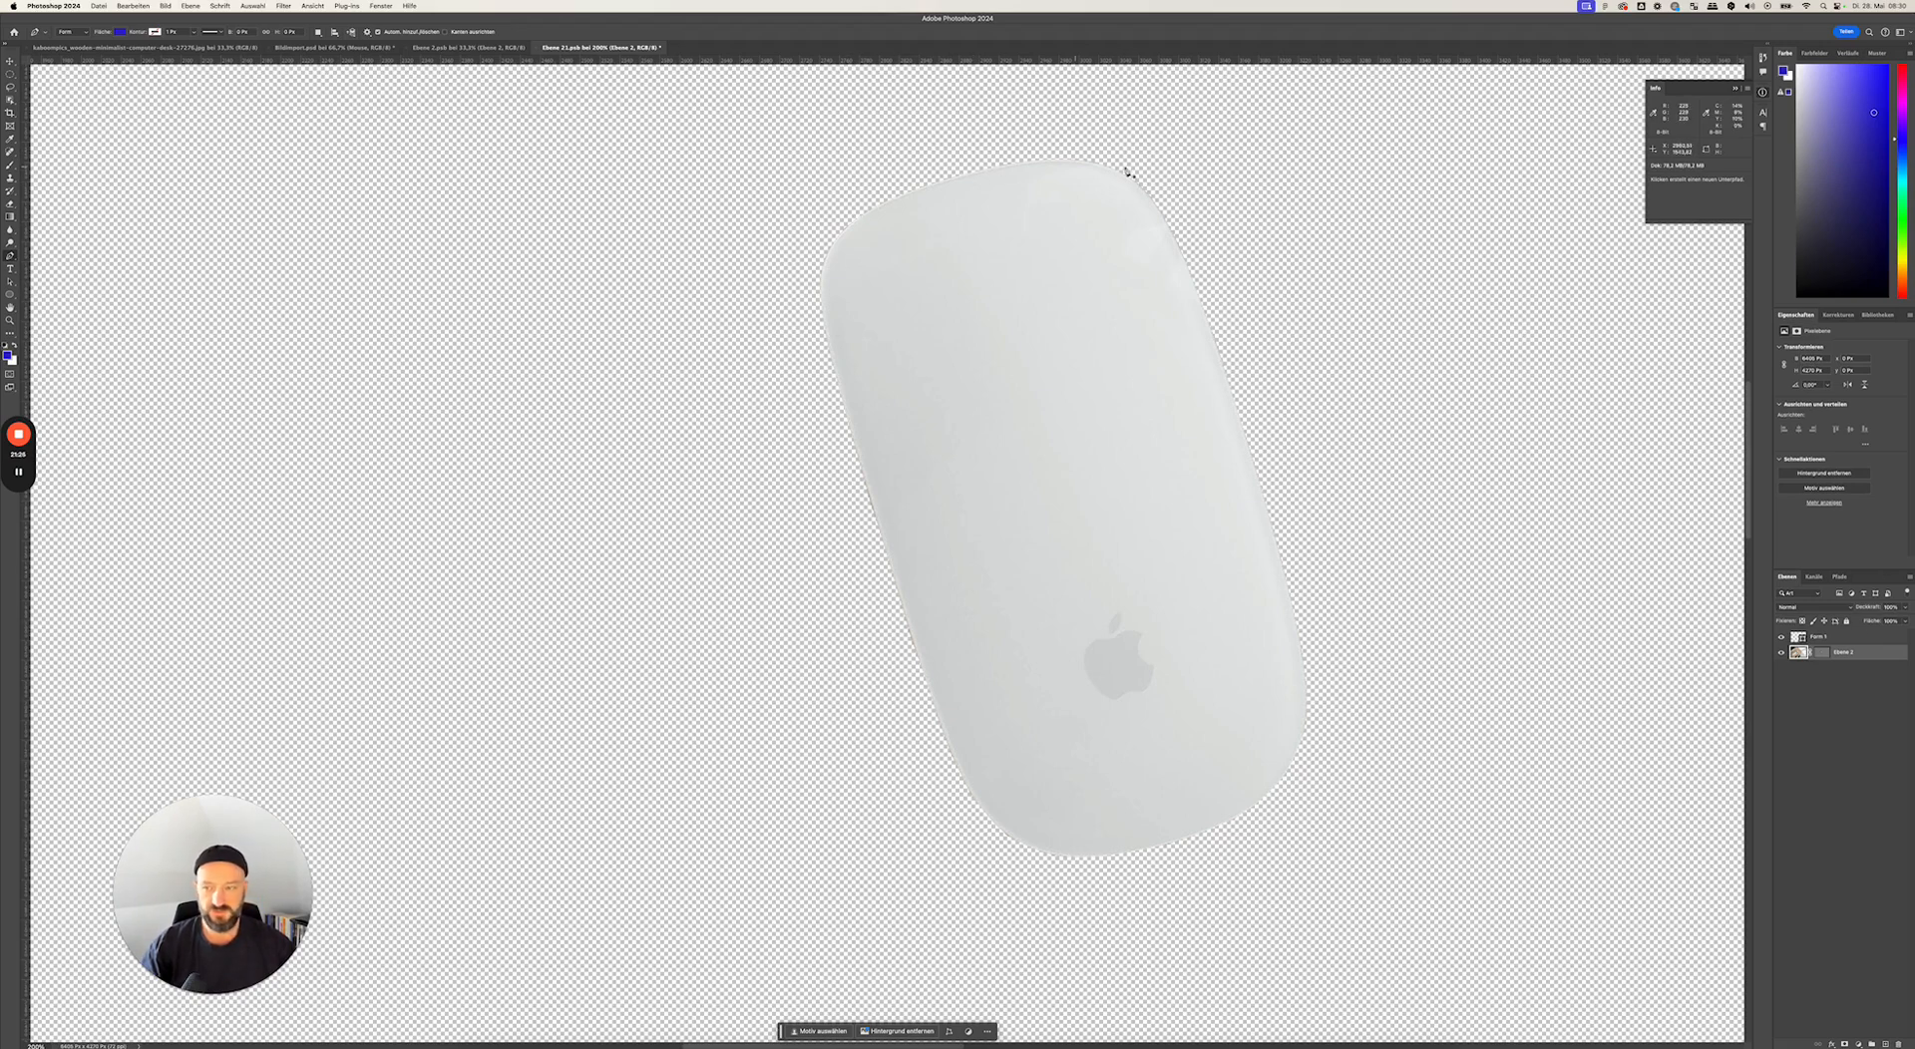
drag(1351, 509, 1192, 534)
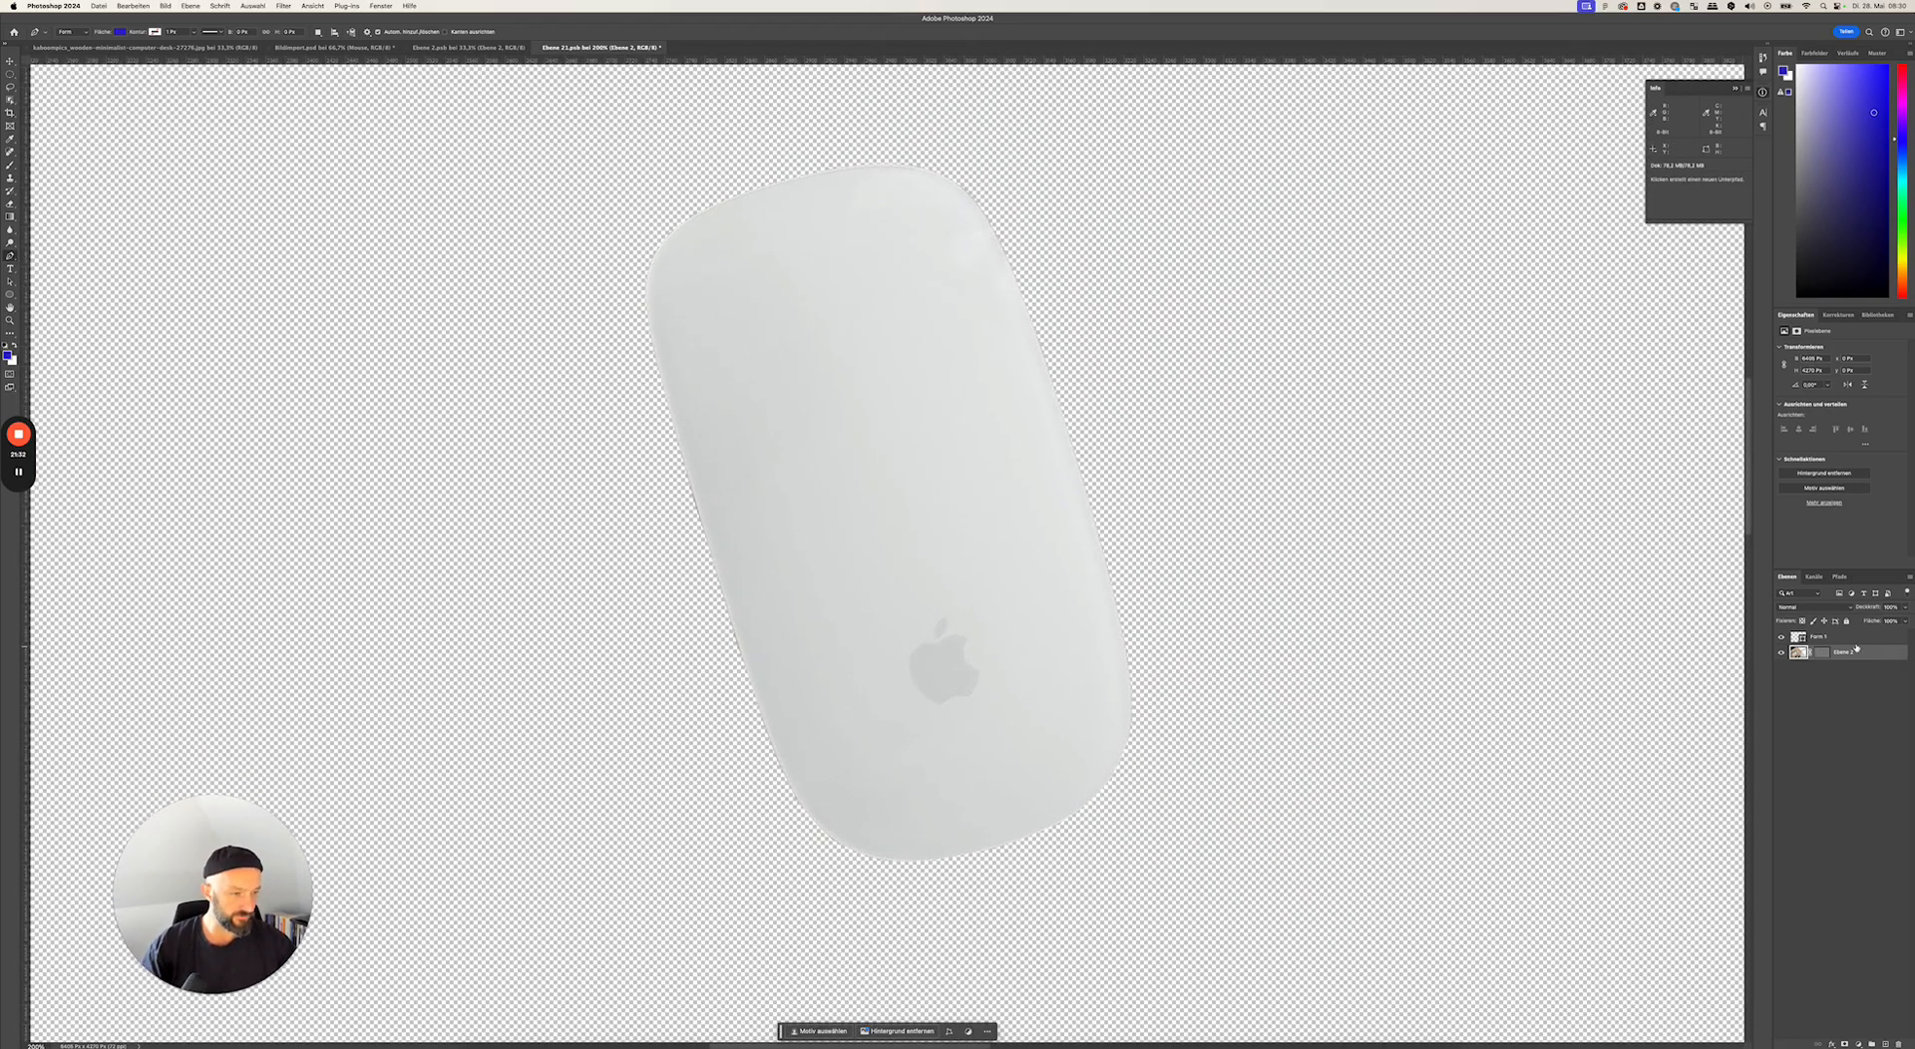
click(1887, 1046)
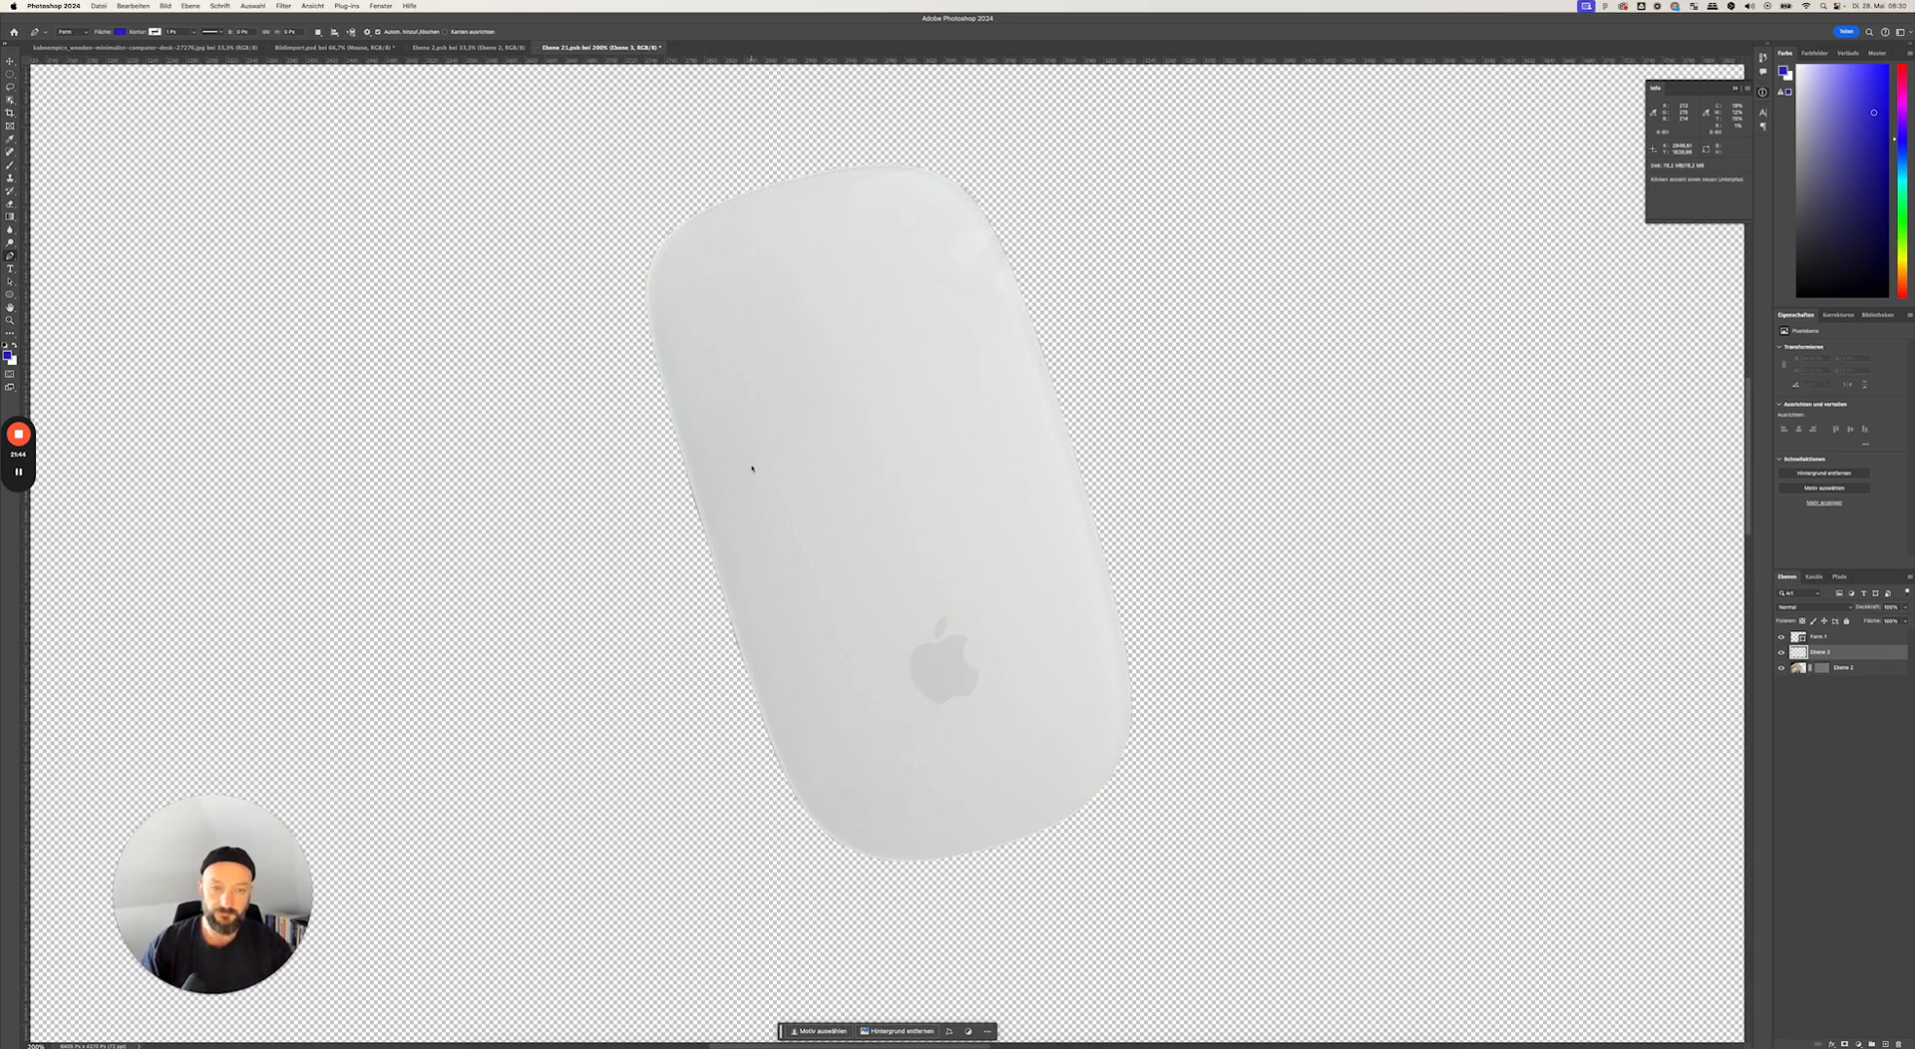
key(F5)
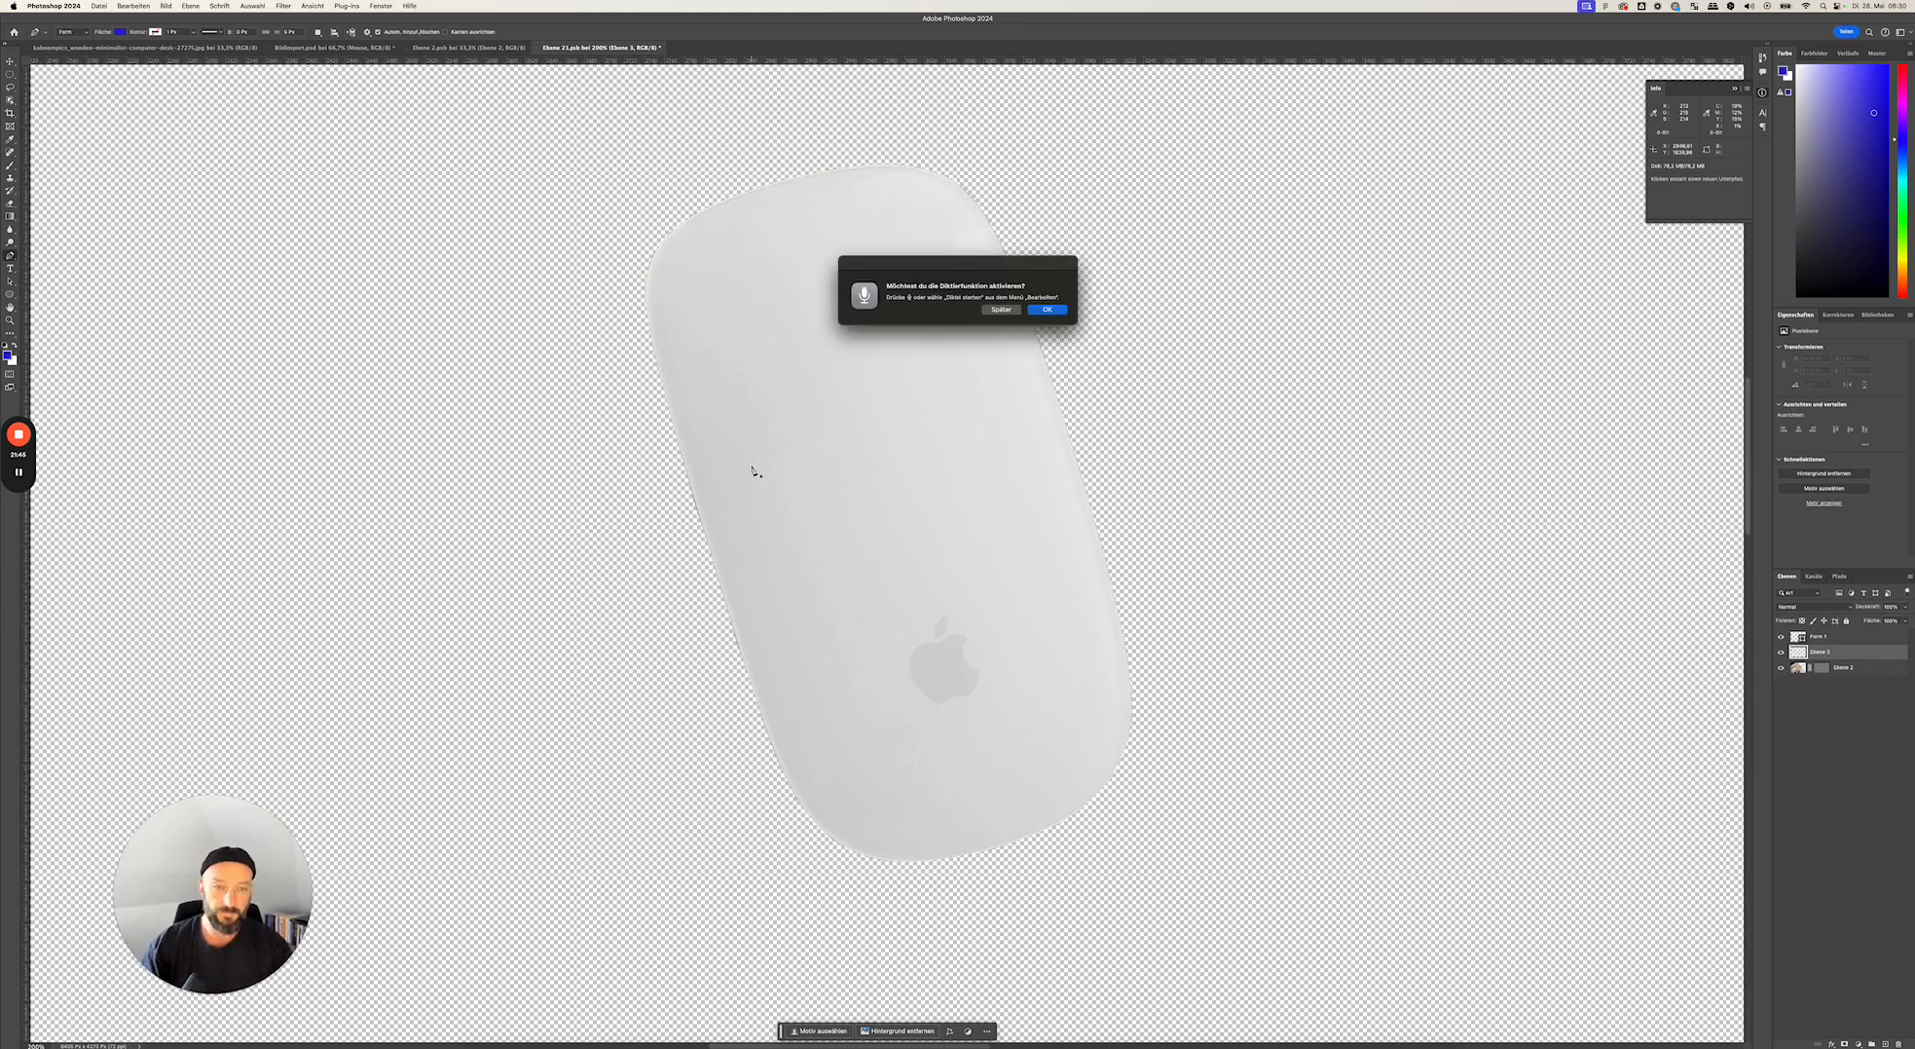
click(1001, 310)
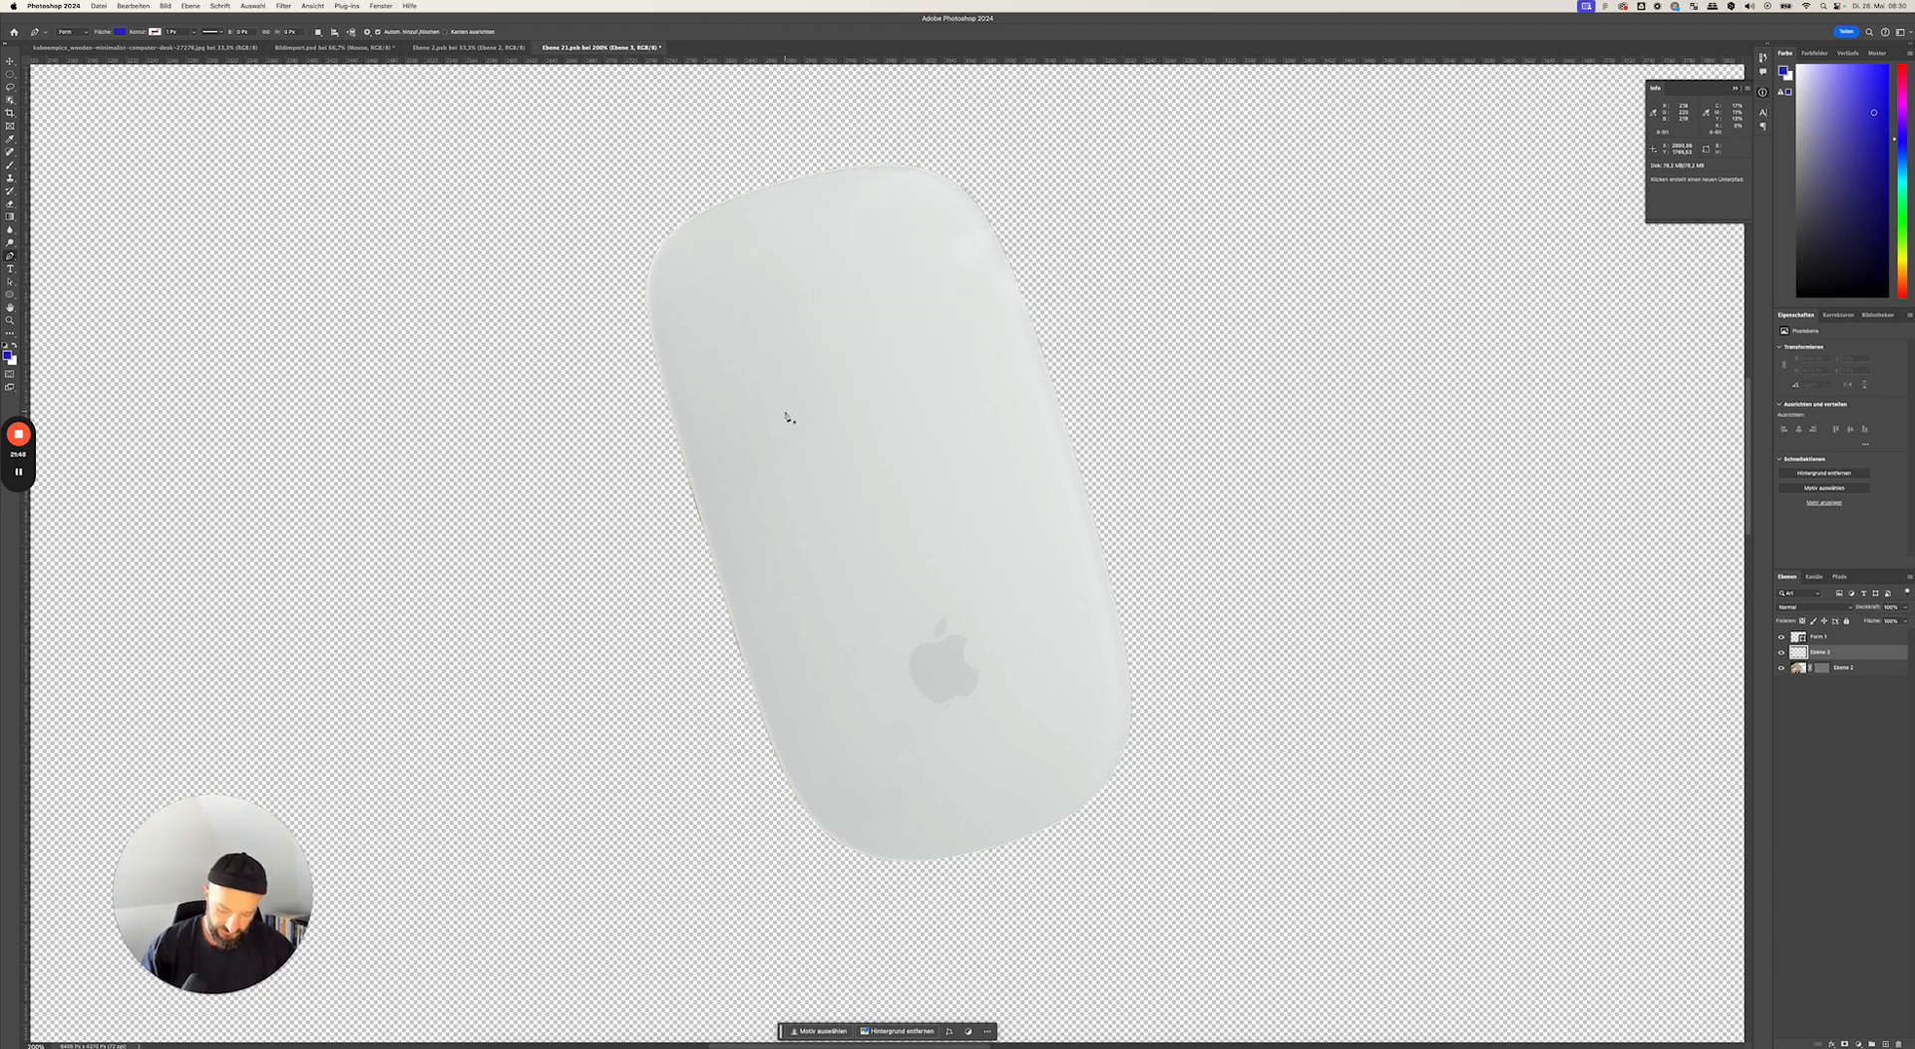
key(F5)
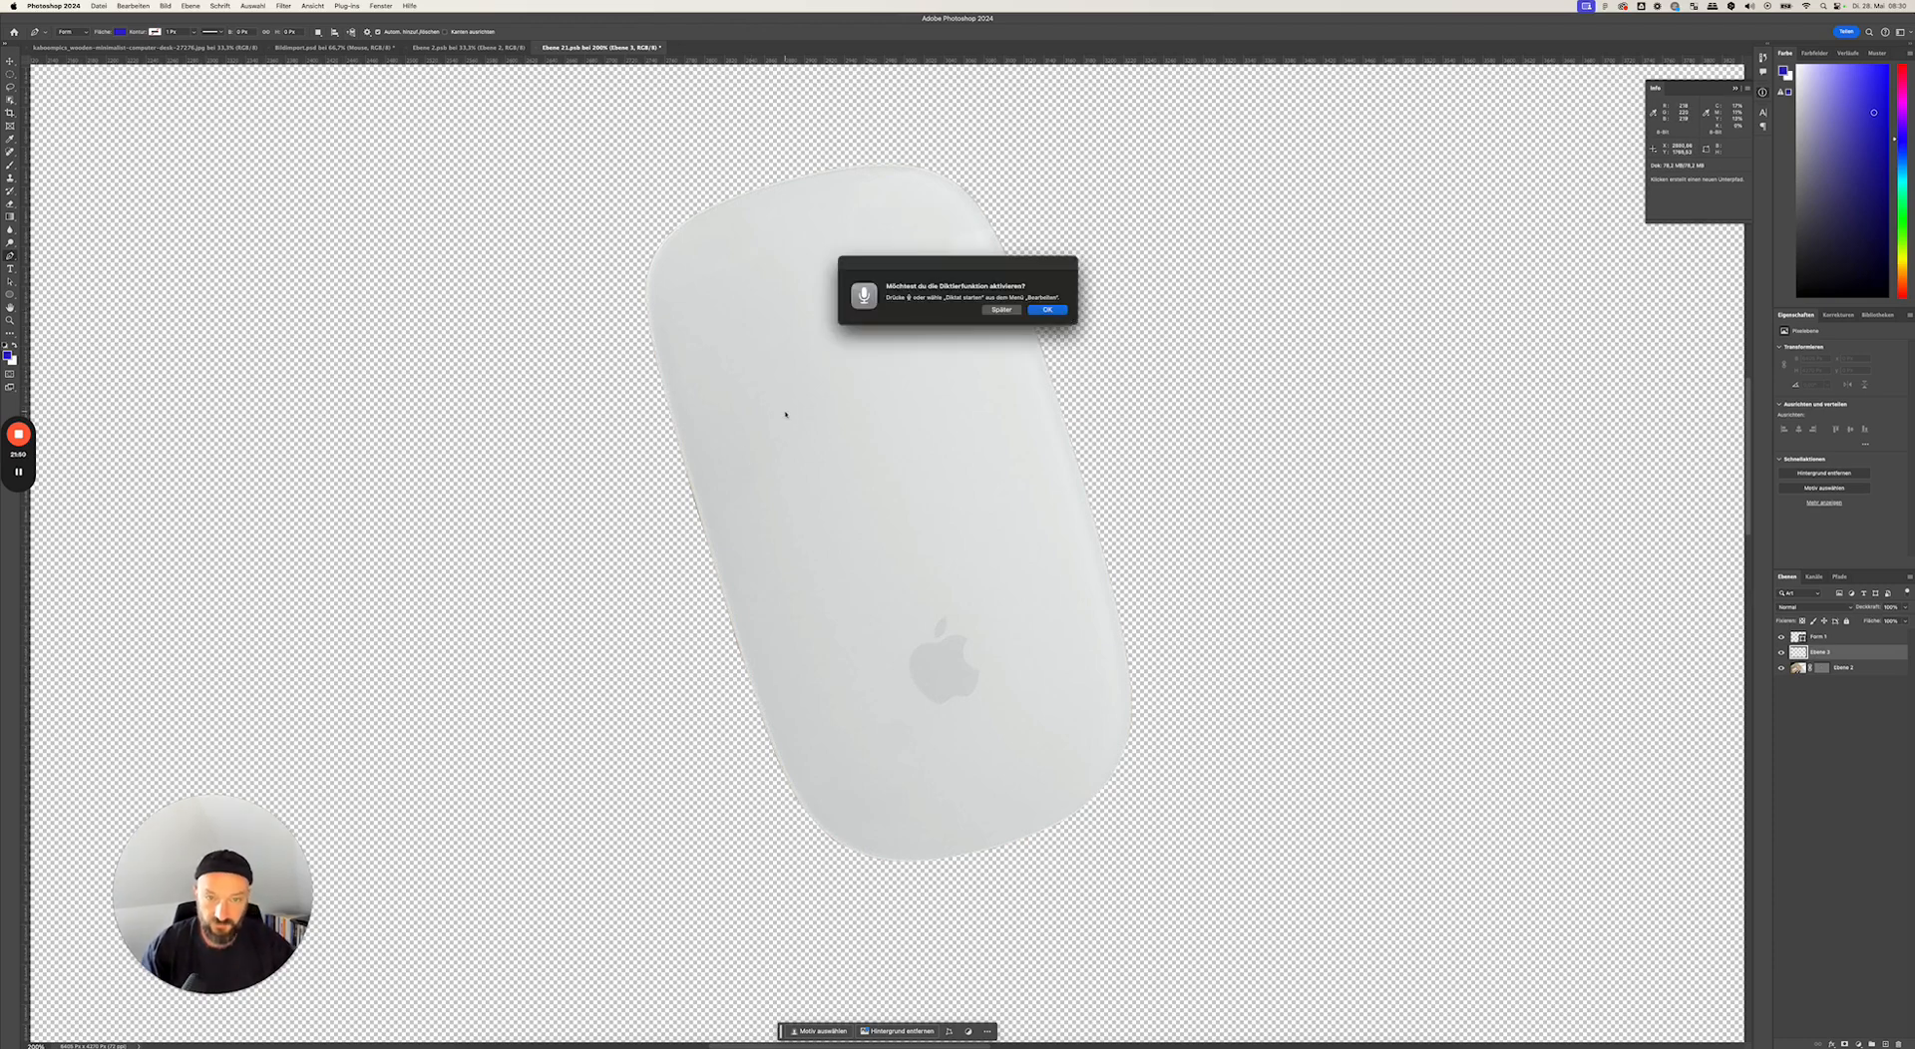
click(1007, 311)
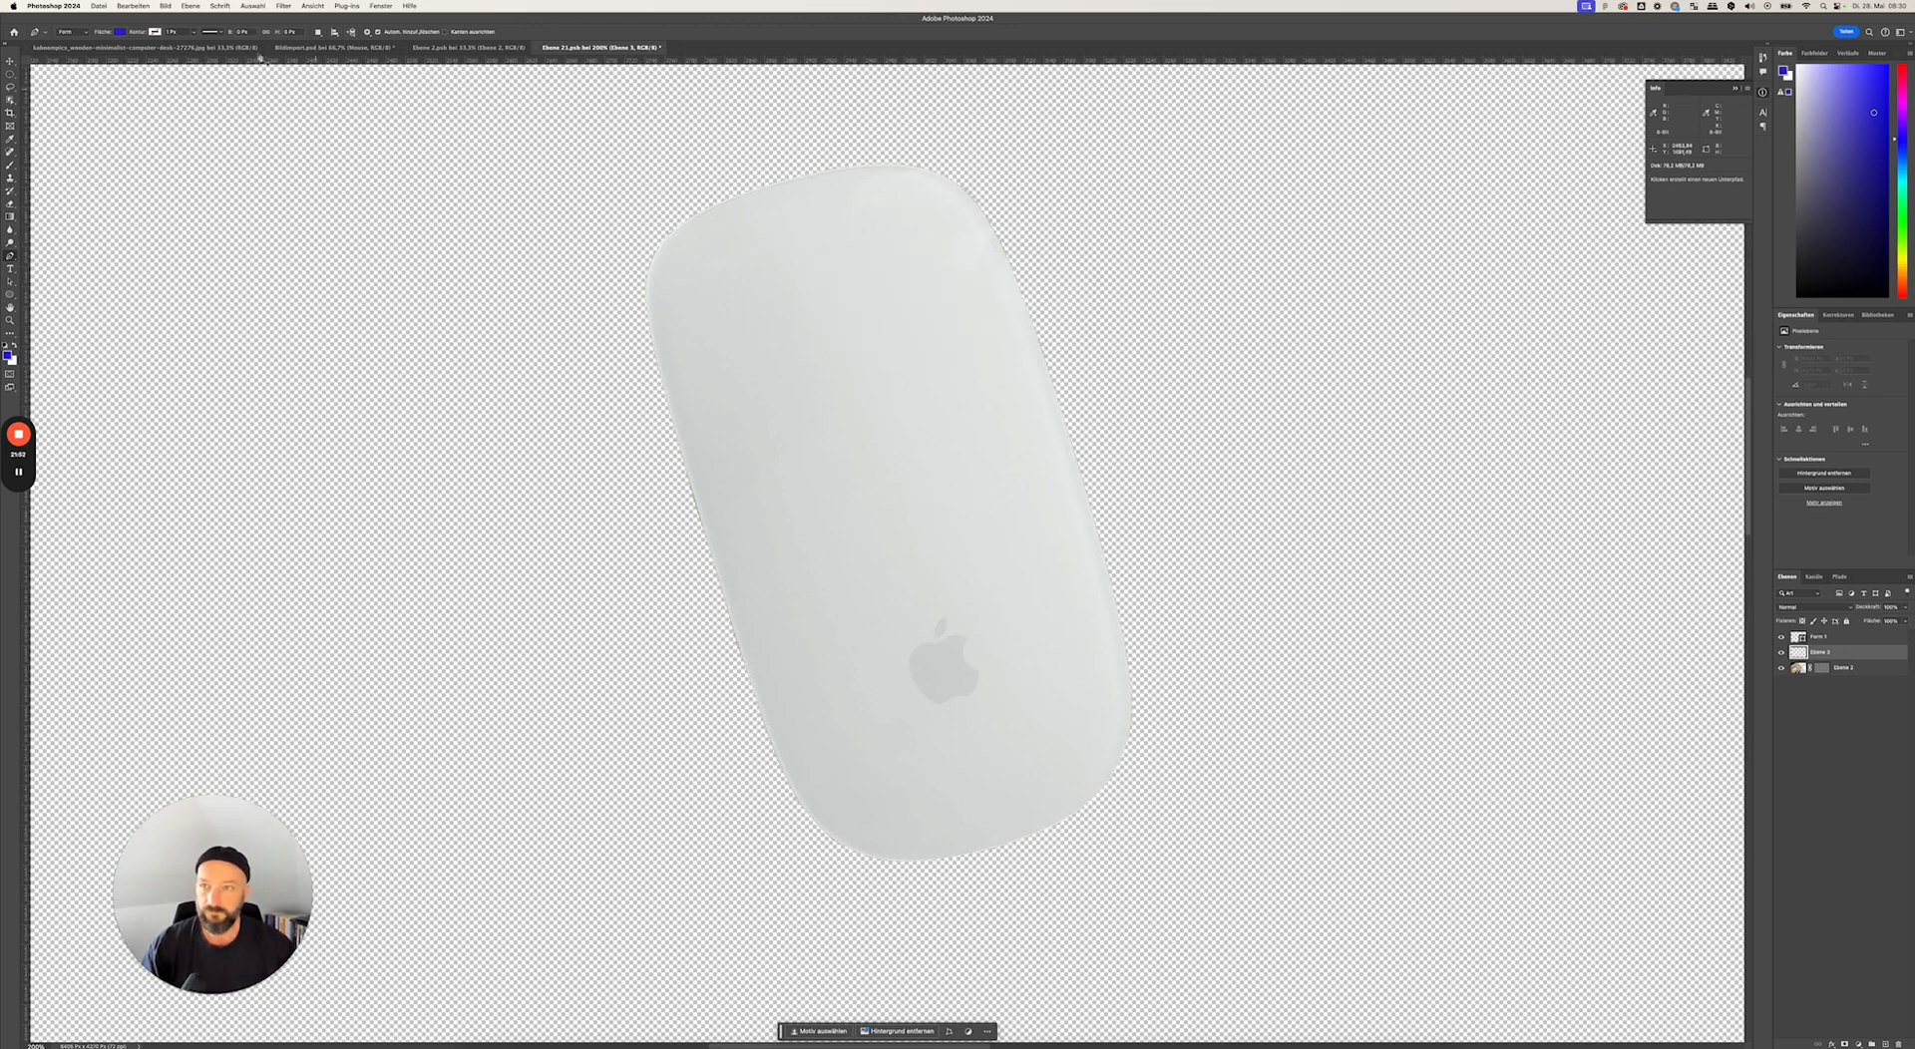
- Add a solid color fill layer in red ff0000 and move it beneath the masked mouse layer
click(189, 6)
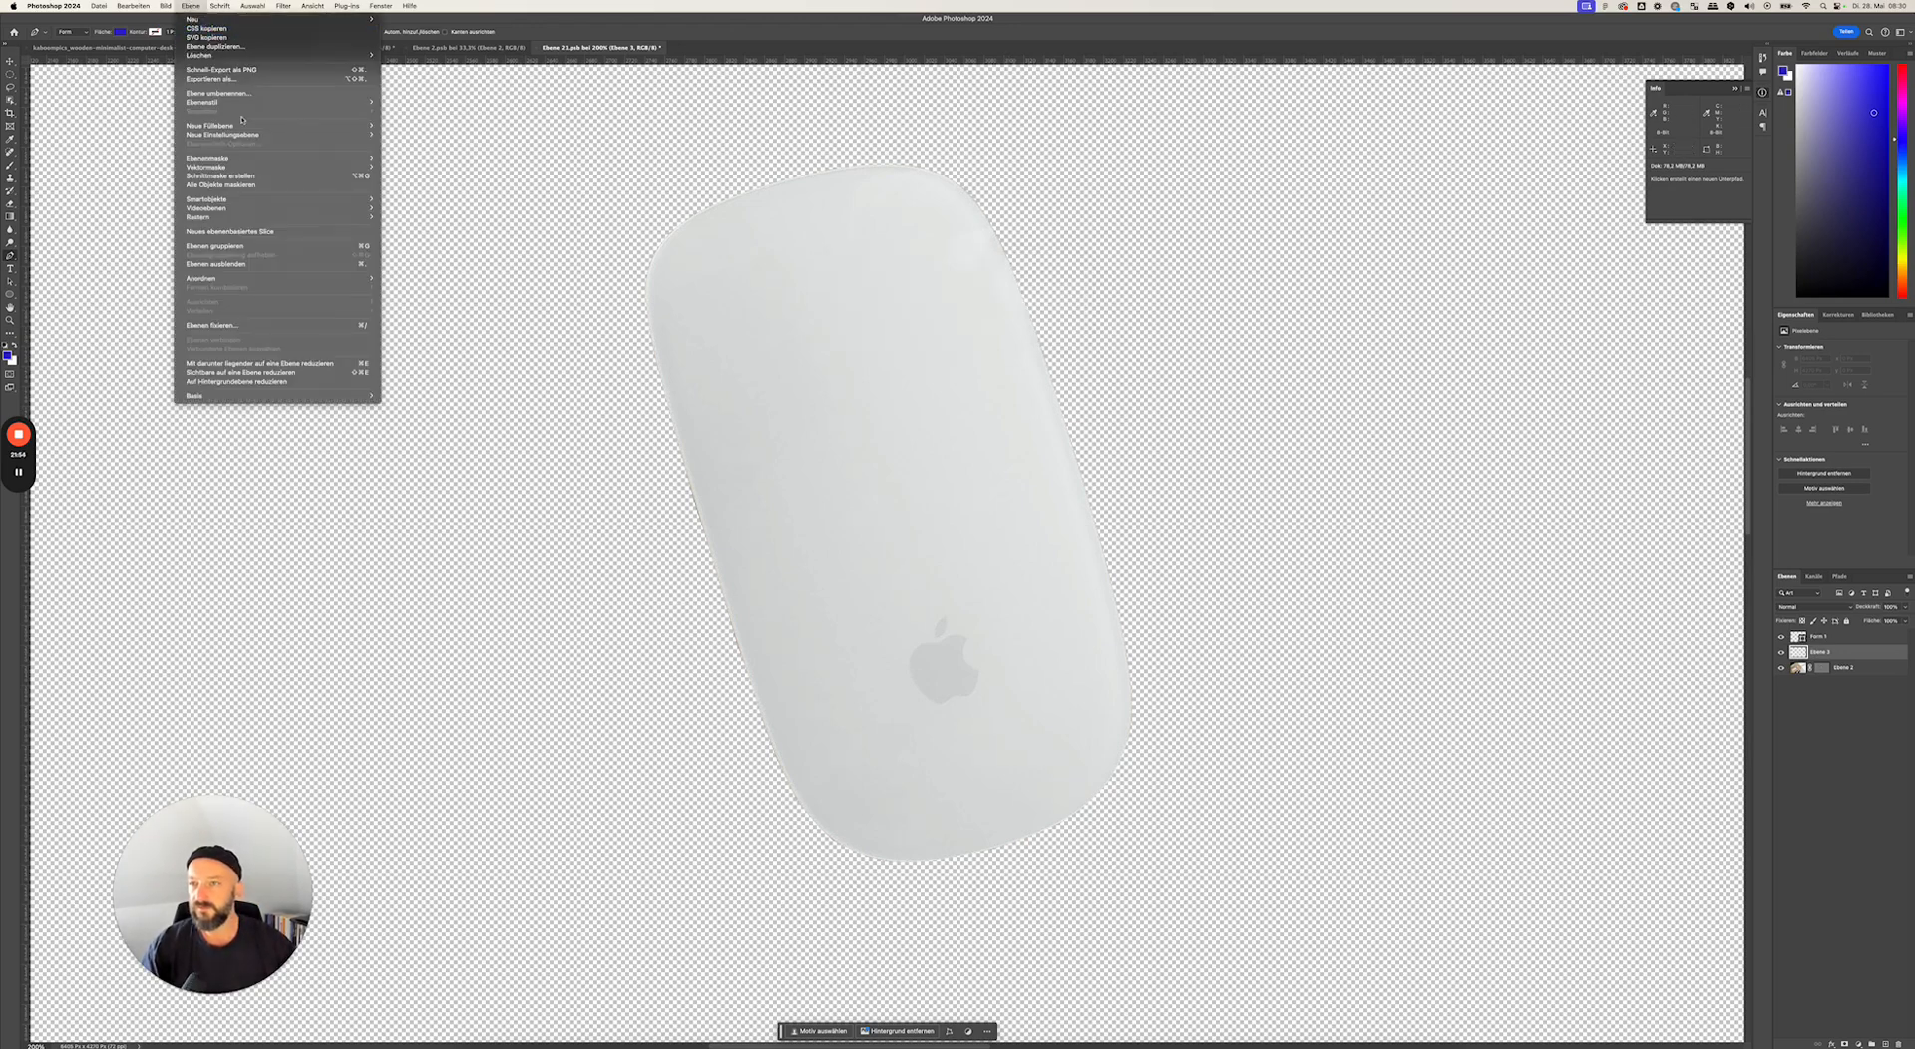
mouse_move(339, 125)
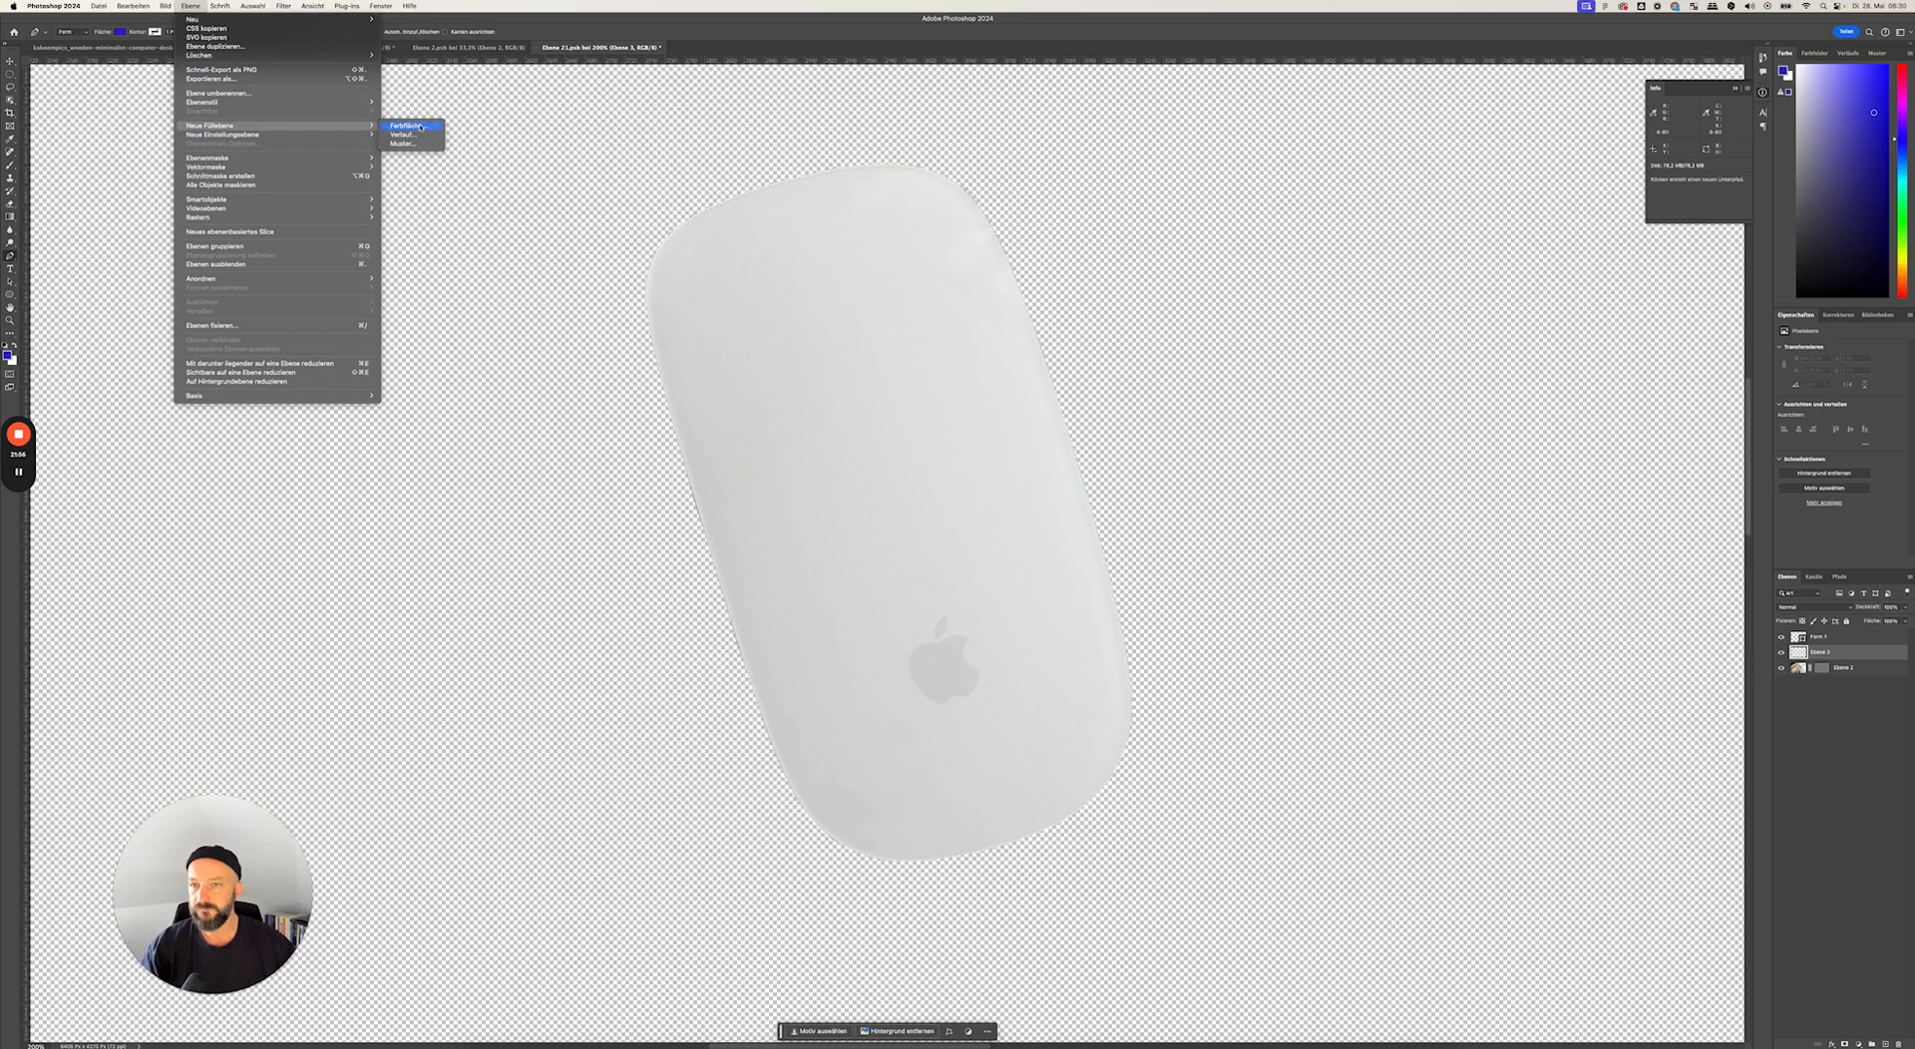
click(421, 127)
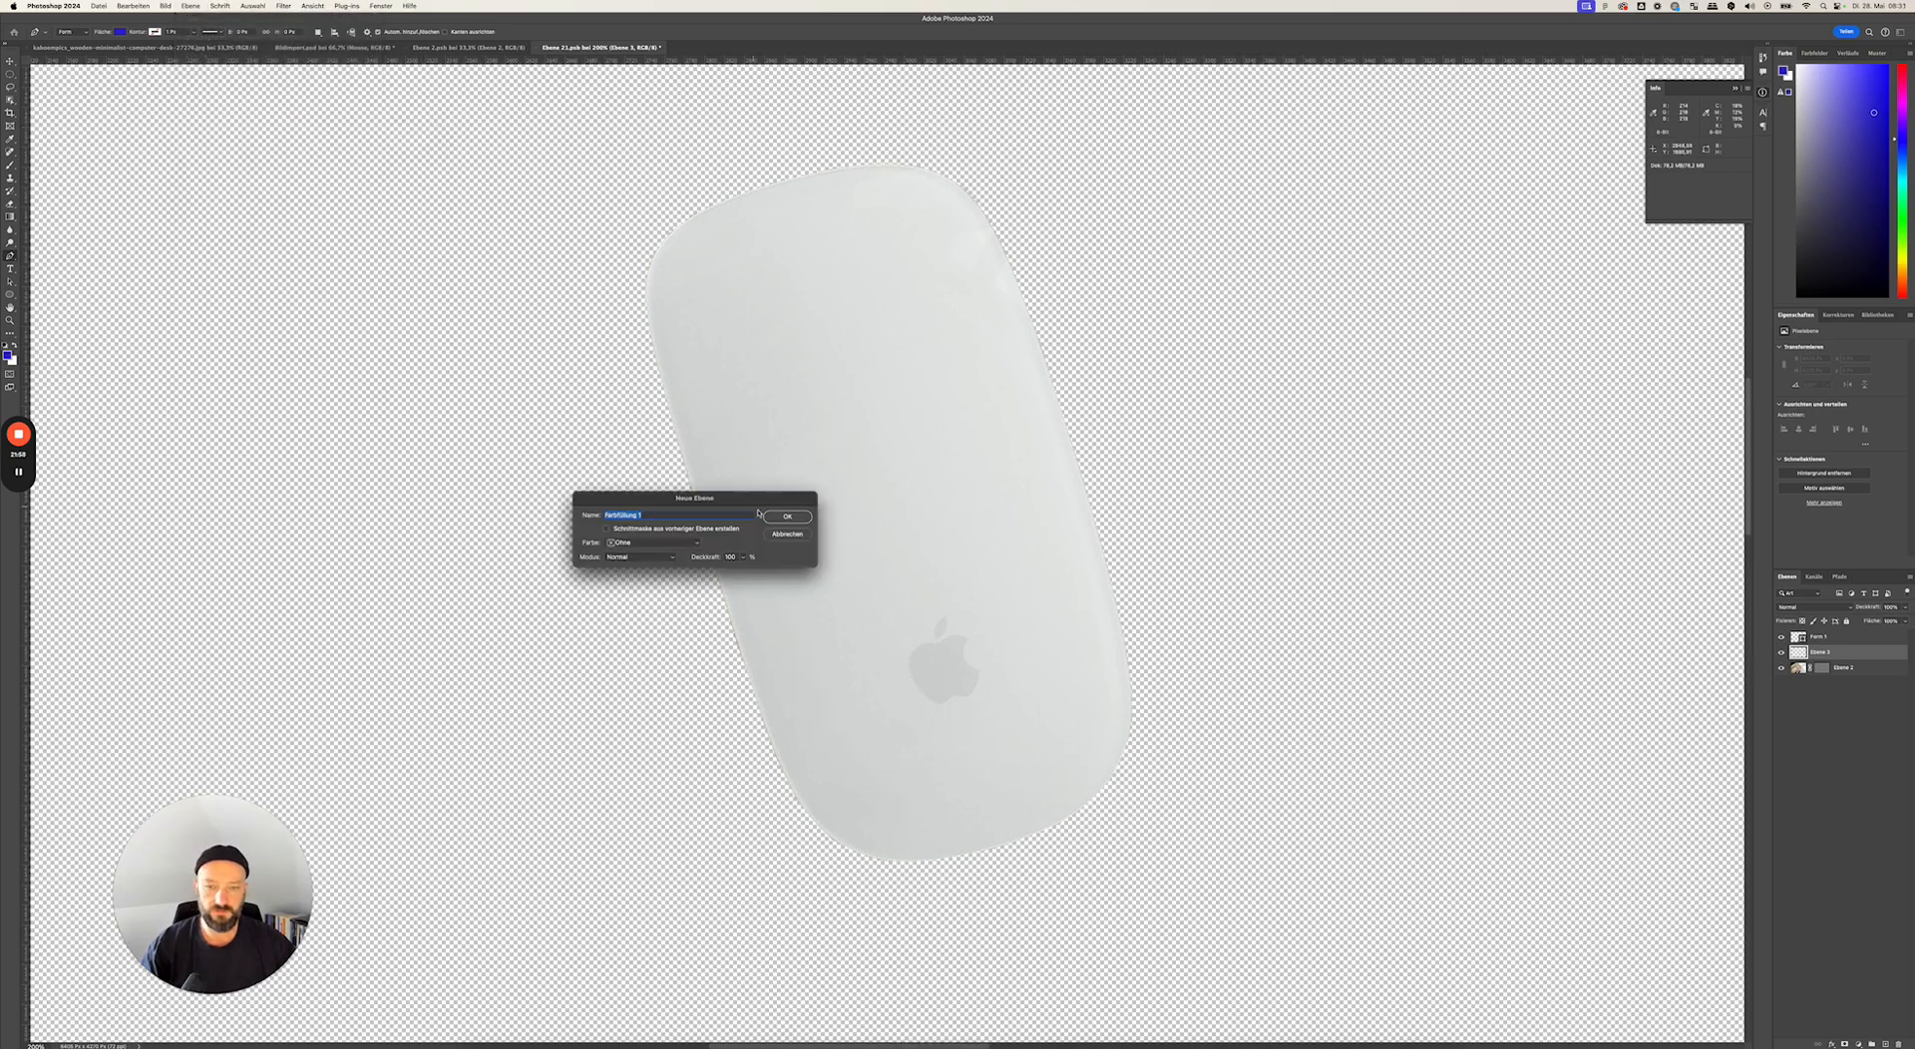
click(787, 518)
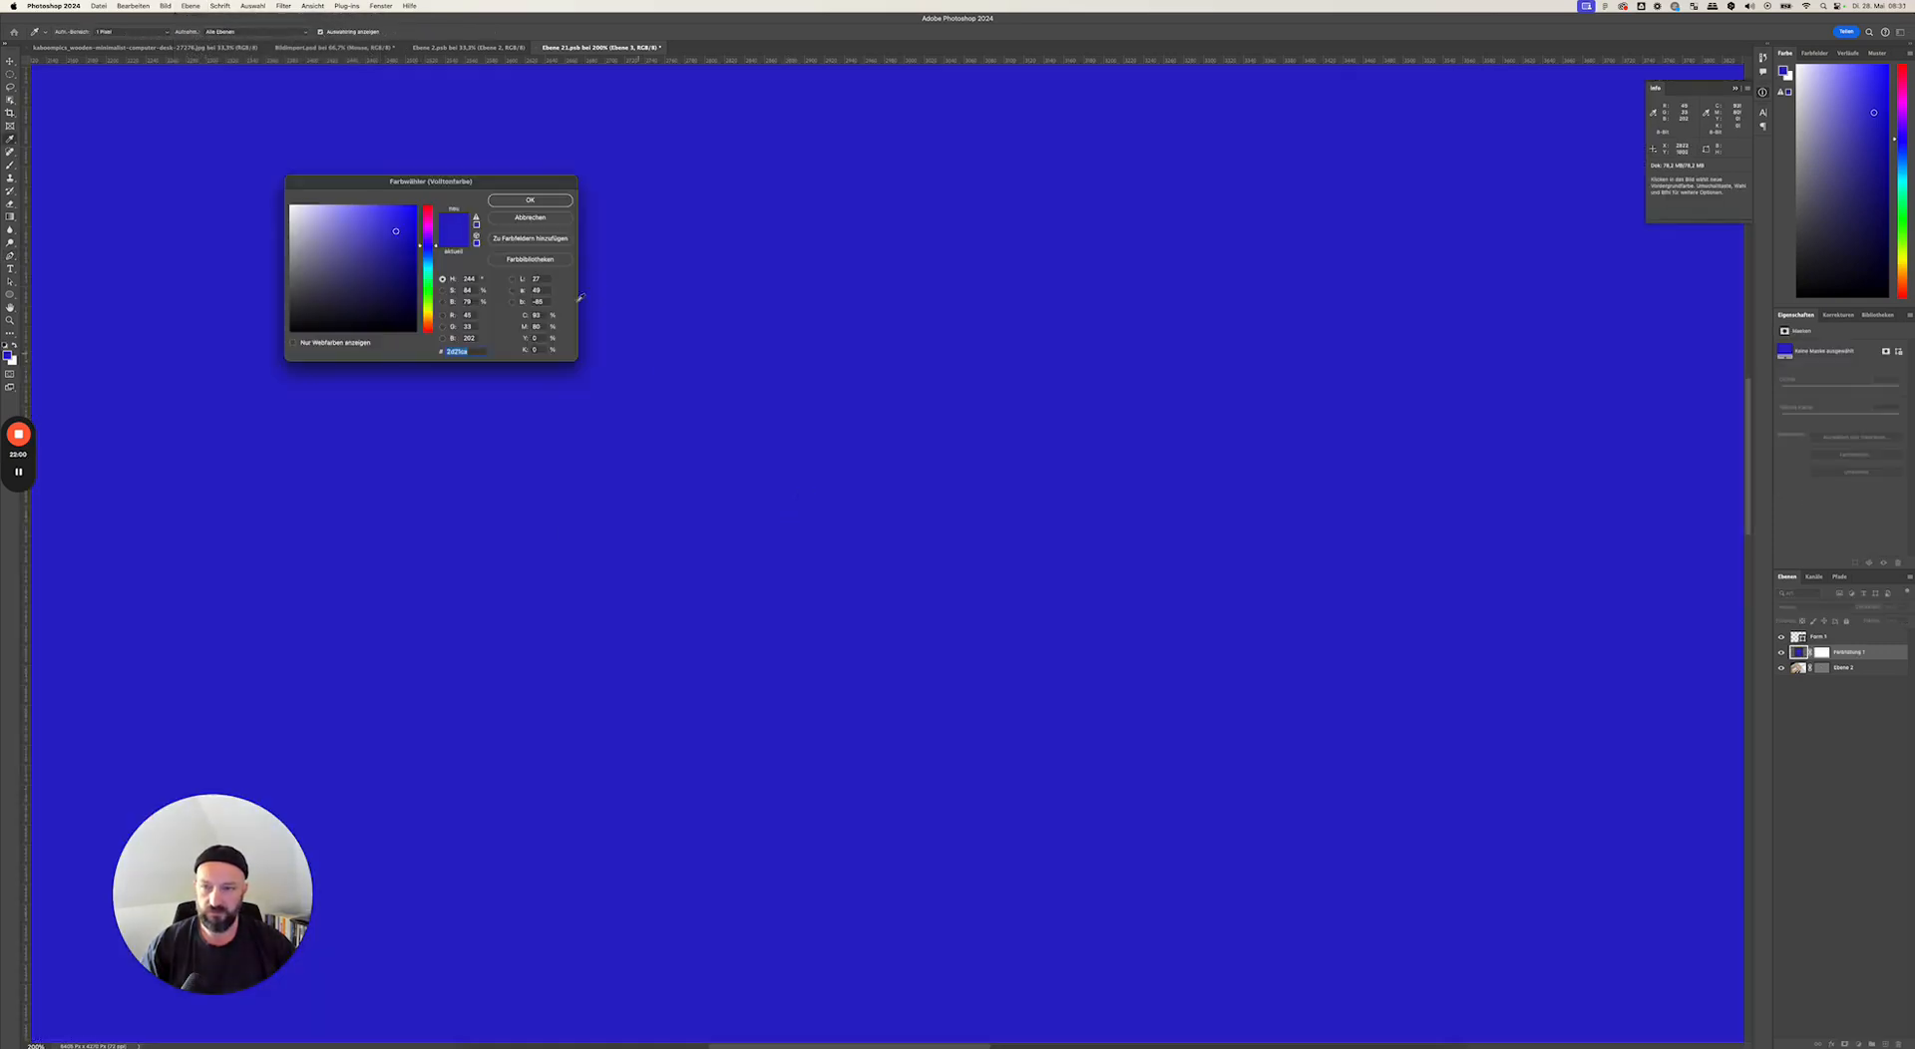
mouse_move(397, 253)
mouse_down()
mouse_move(365, 234)
mouse_move(434, 220)
mouse_move(453, 372)
mouse_move(396, 242)
mouse_move(416, 213)
mouse_up()
text(ff0000)
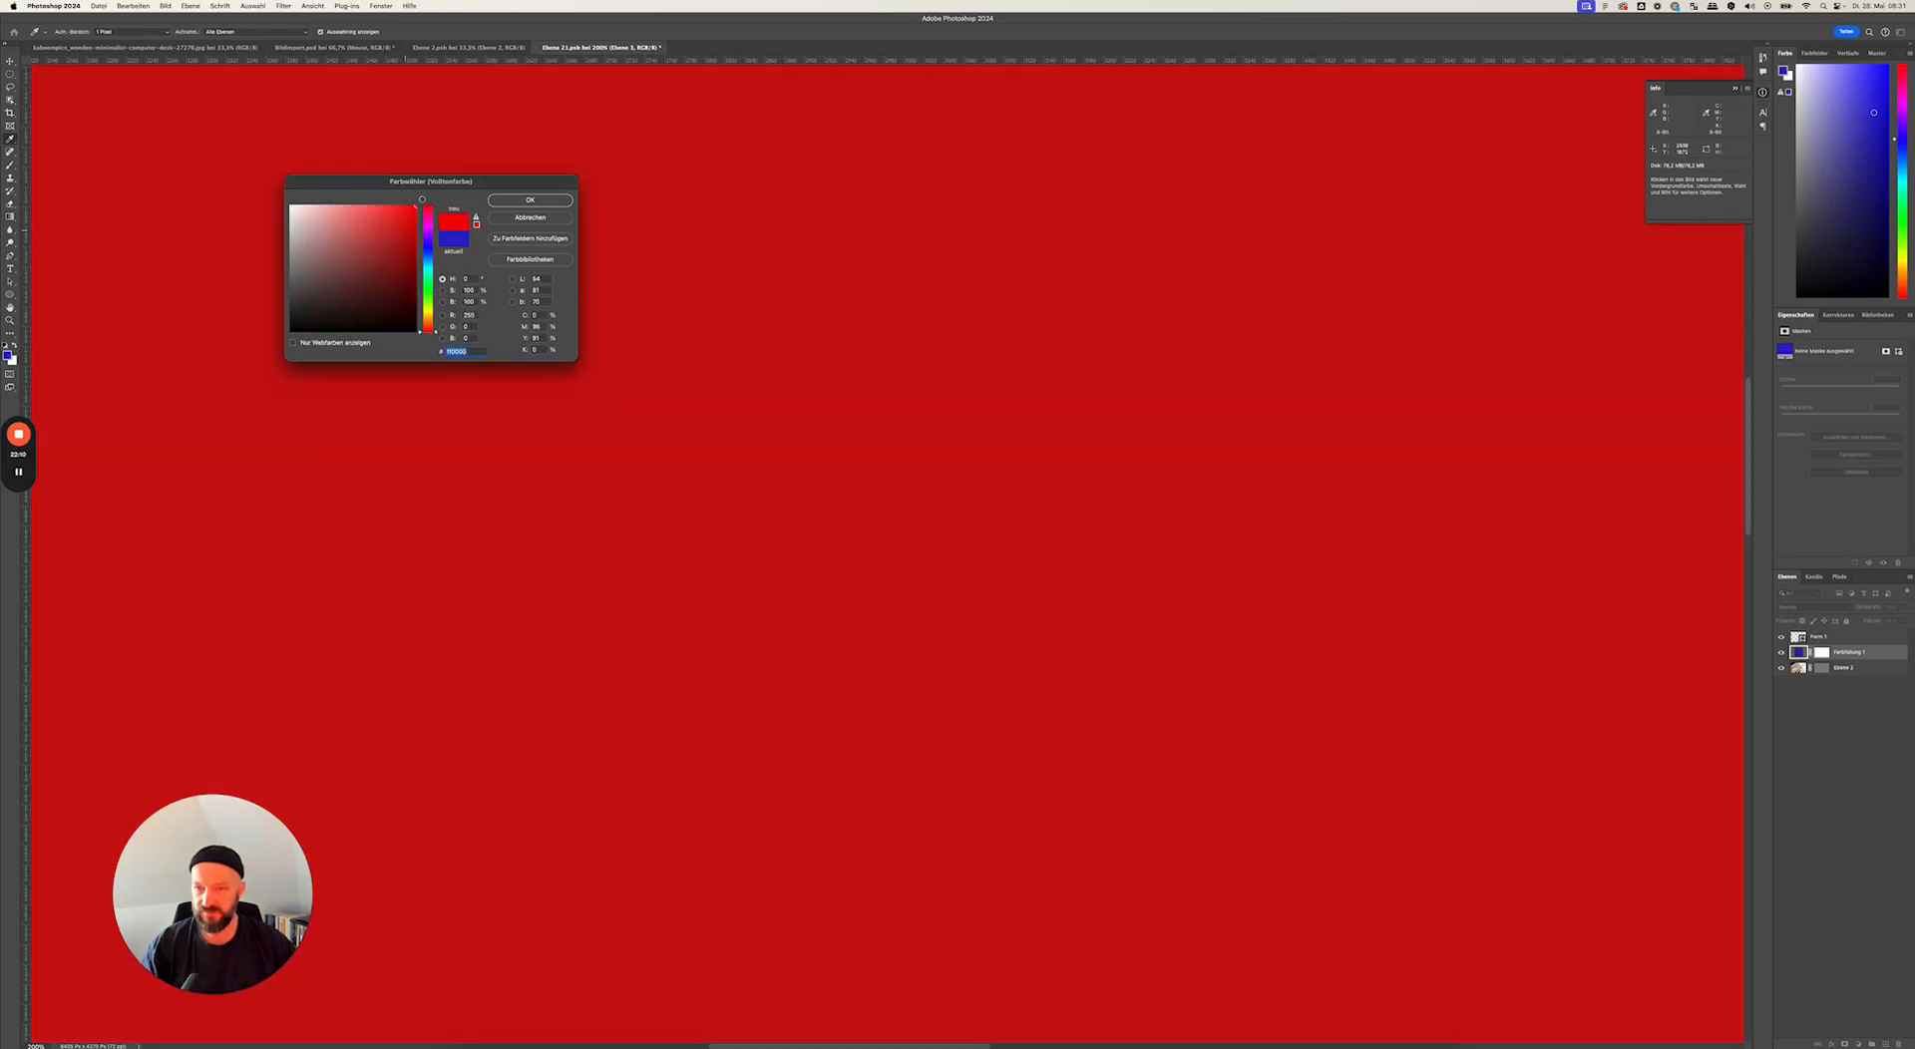
click(529, 199)
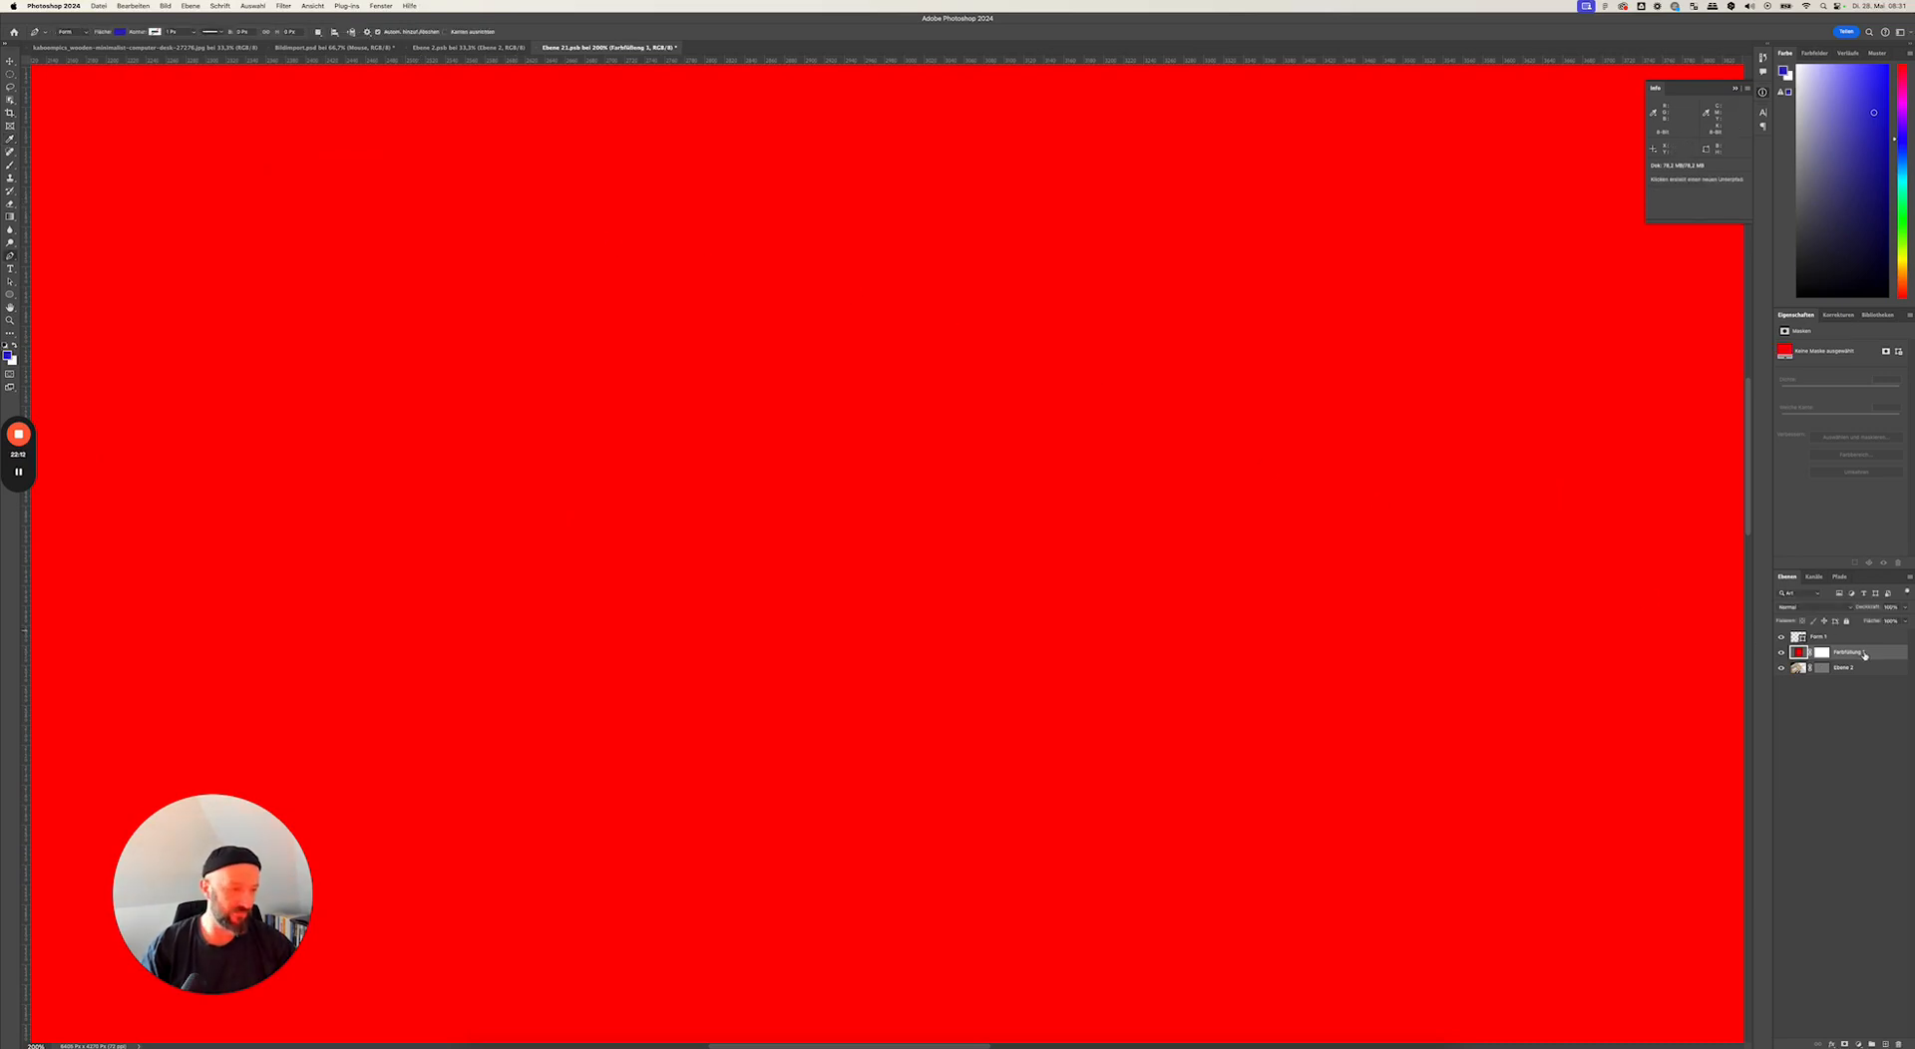
key(super+bracketleft)
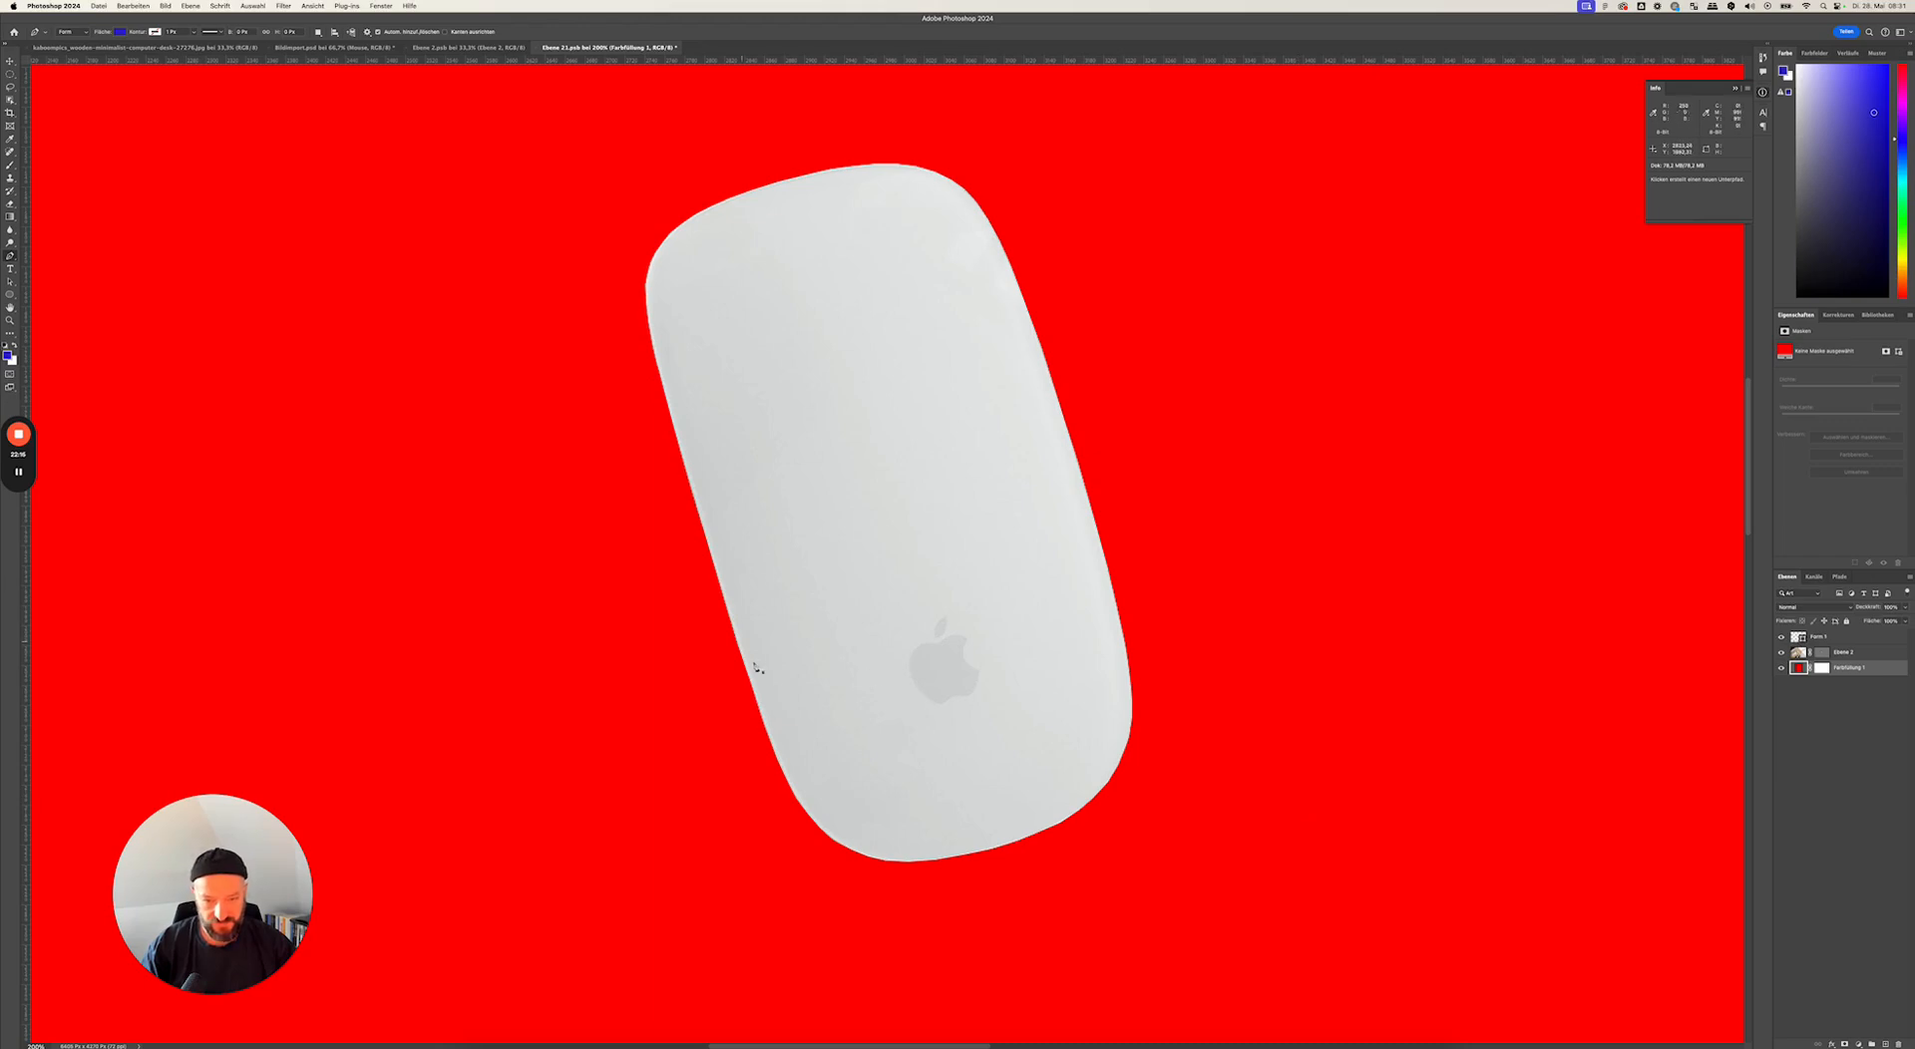
- Change the fill layer's color to a light yellow that contrasts with the mouse's edge
double_click(1799, 668)
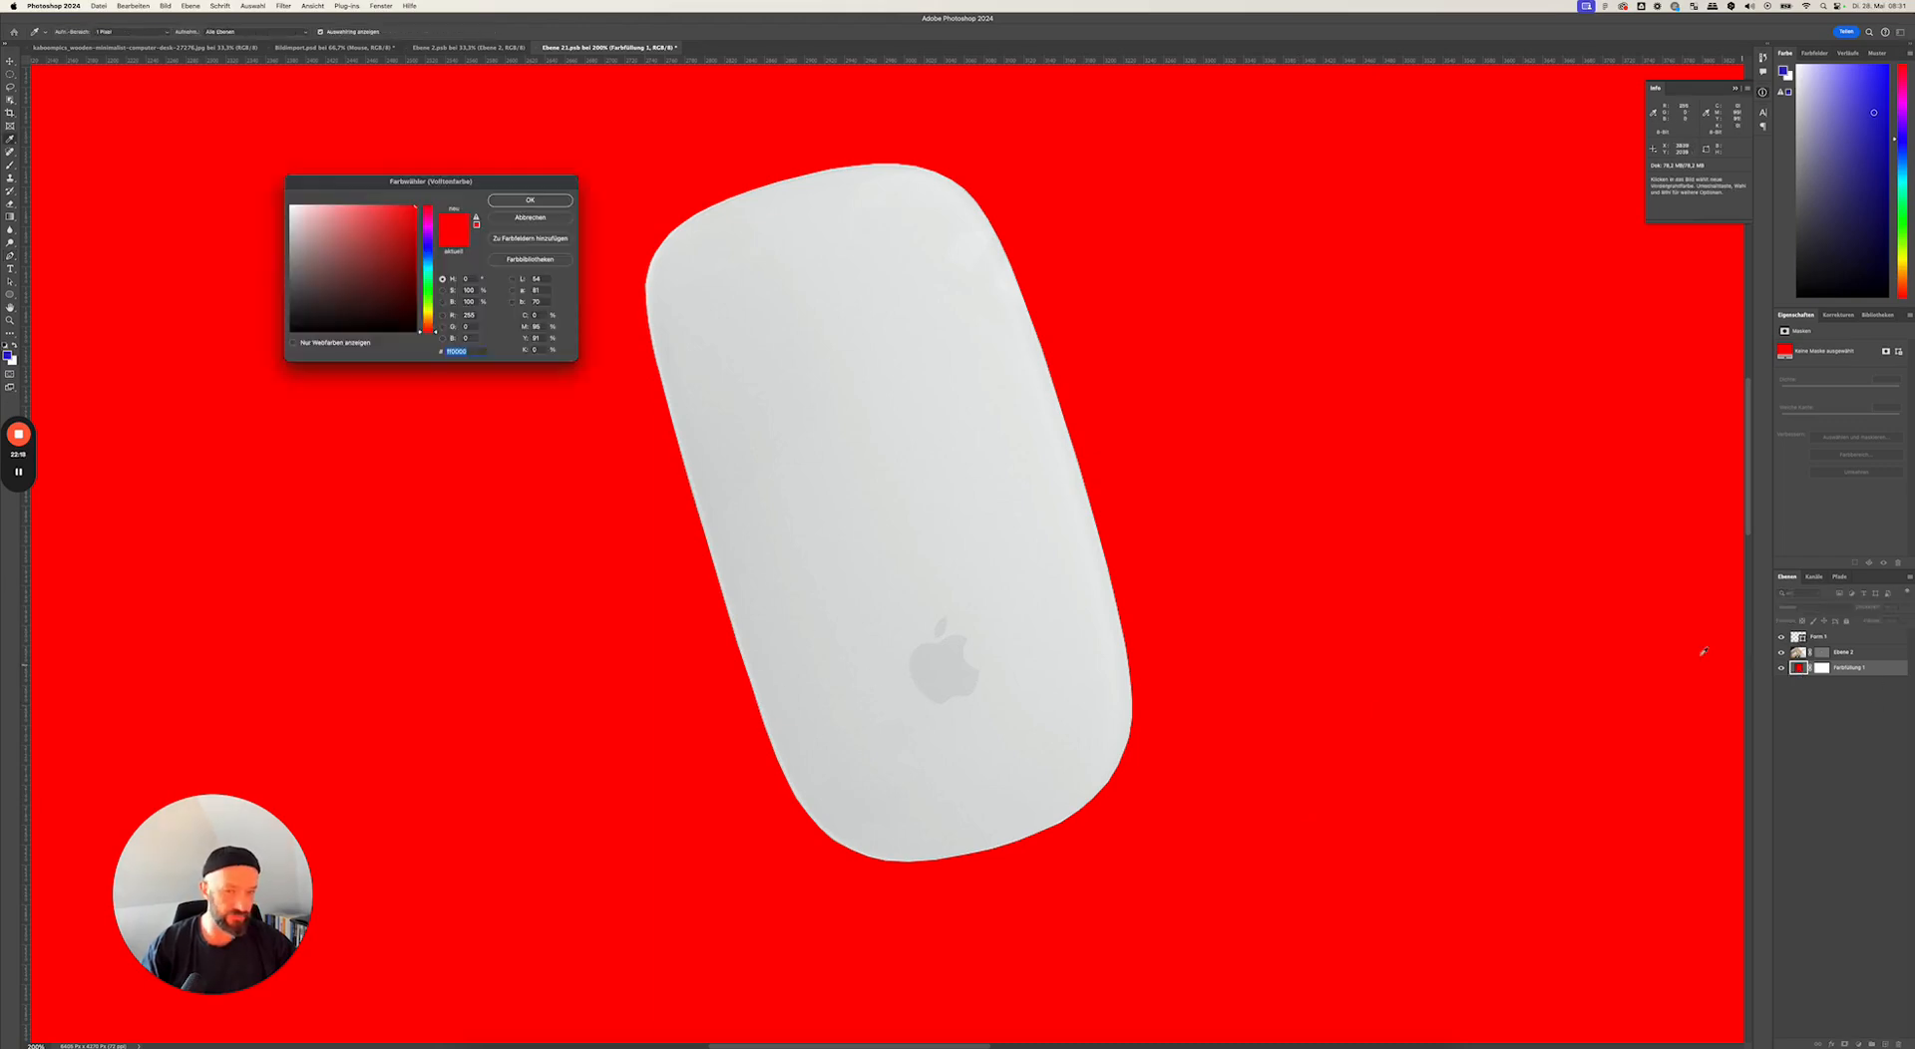
click(382, 239)
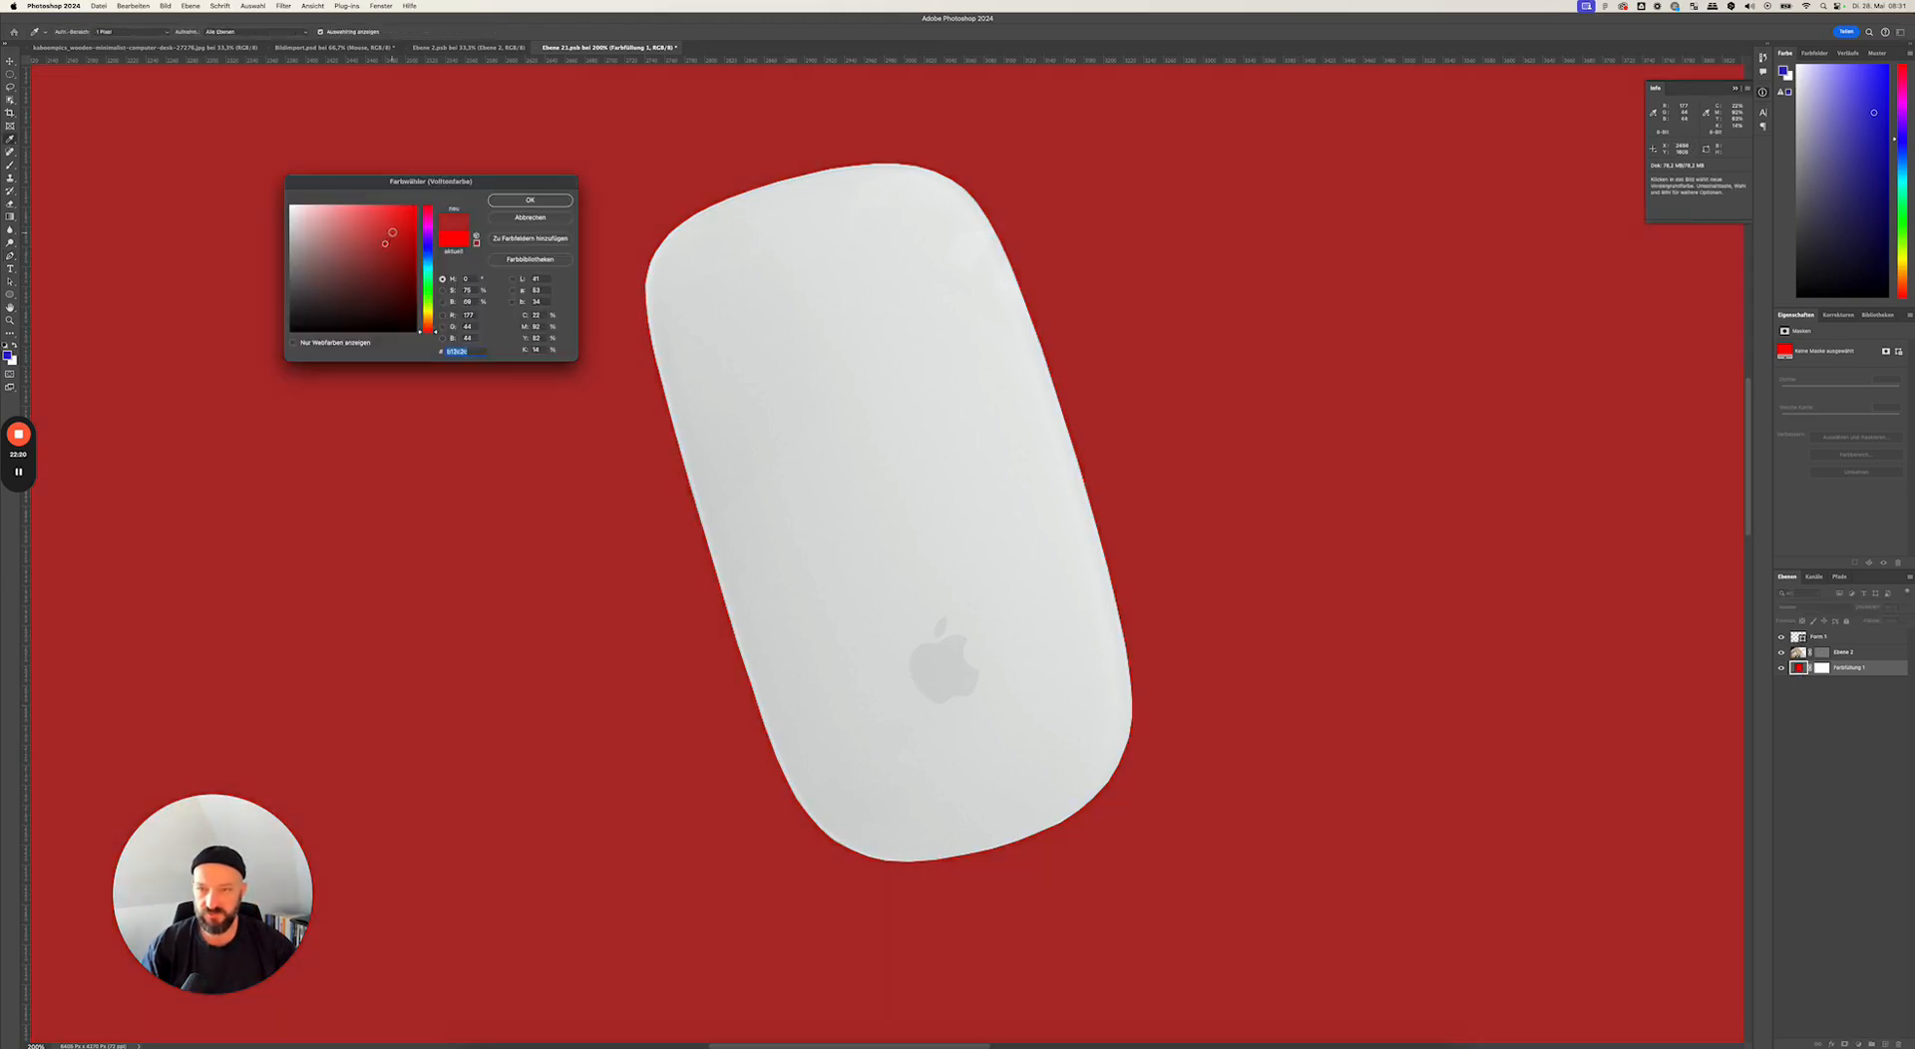
click(432, 307)
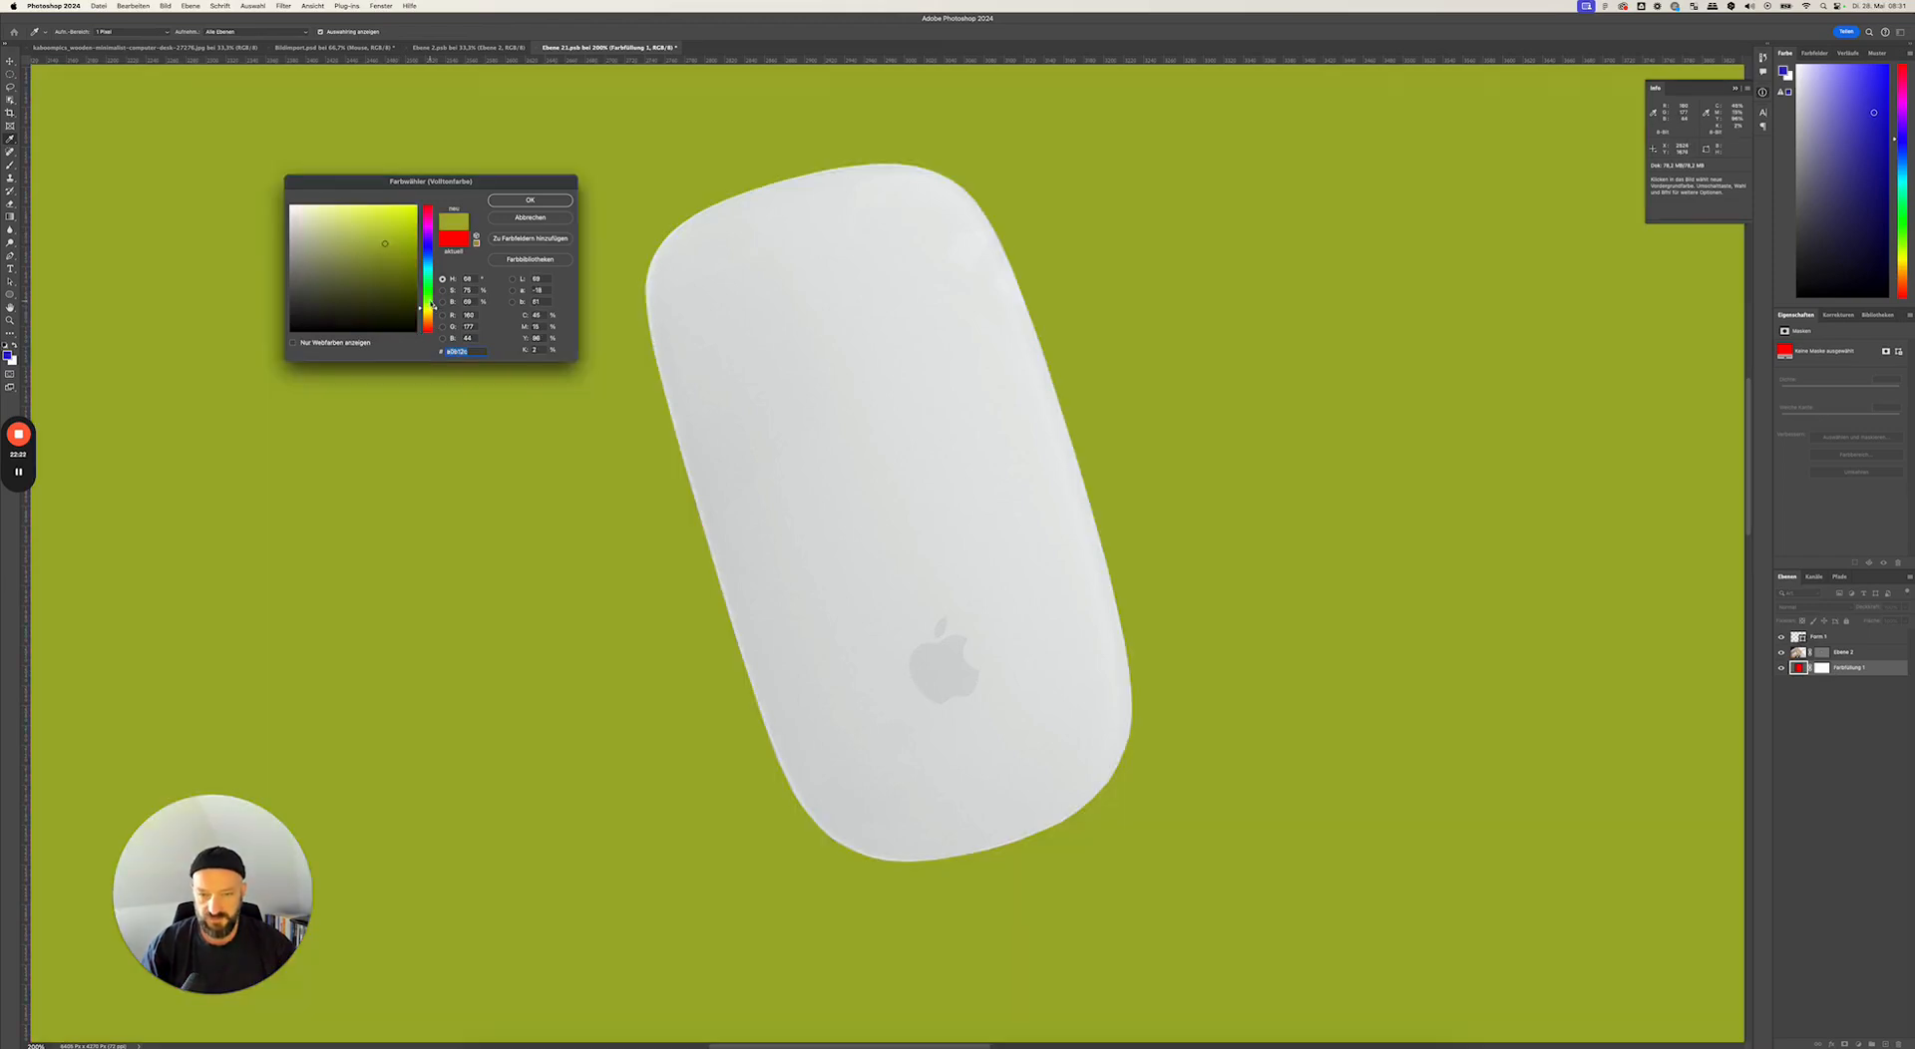
mouse_move(432, 307)
mouse_down()
mouse_move(437, 261)
mouse_move(437, 310)
mouse_up()
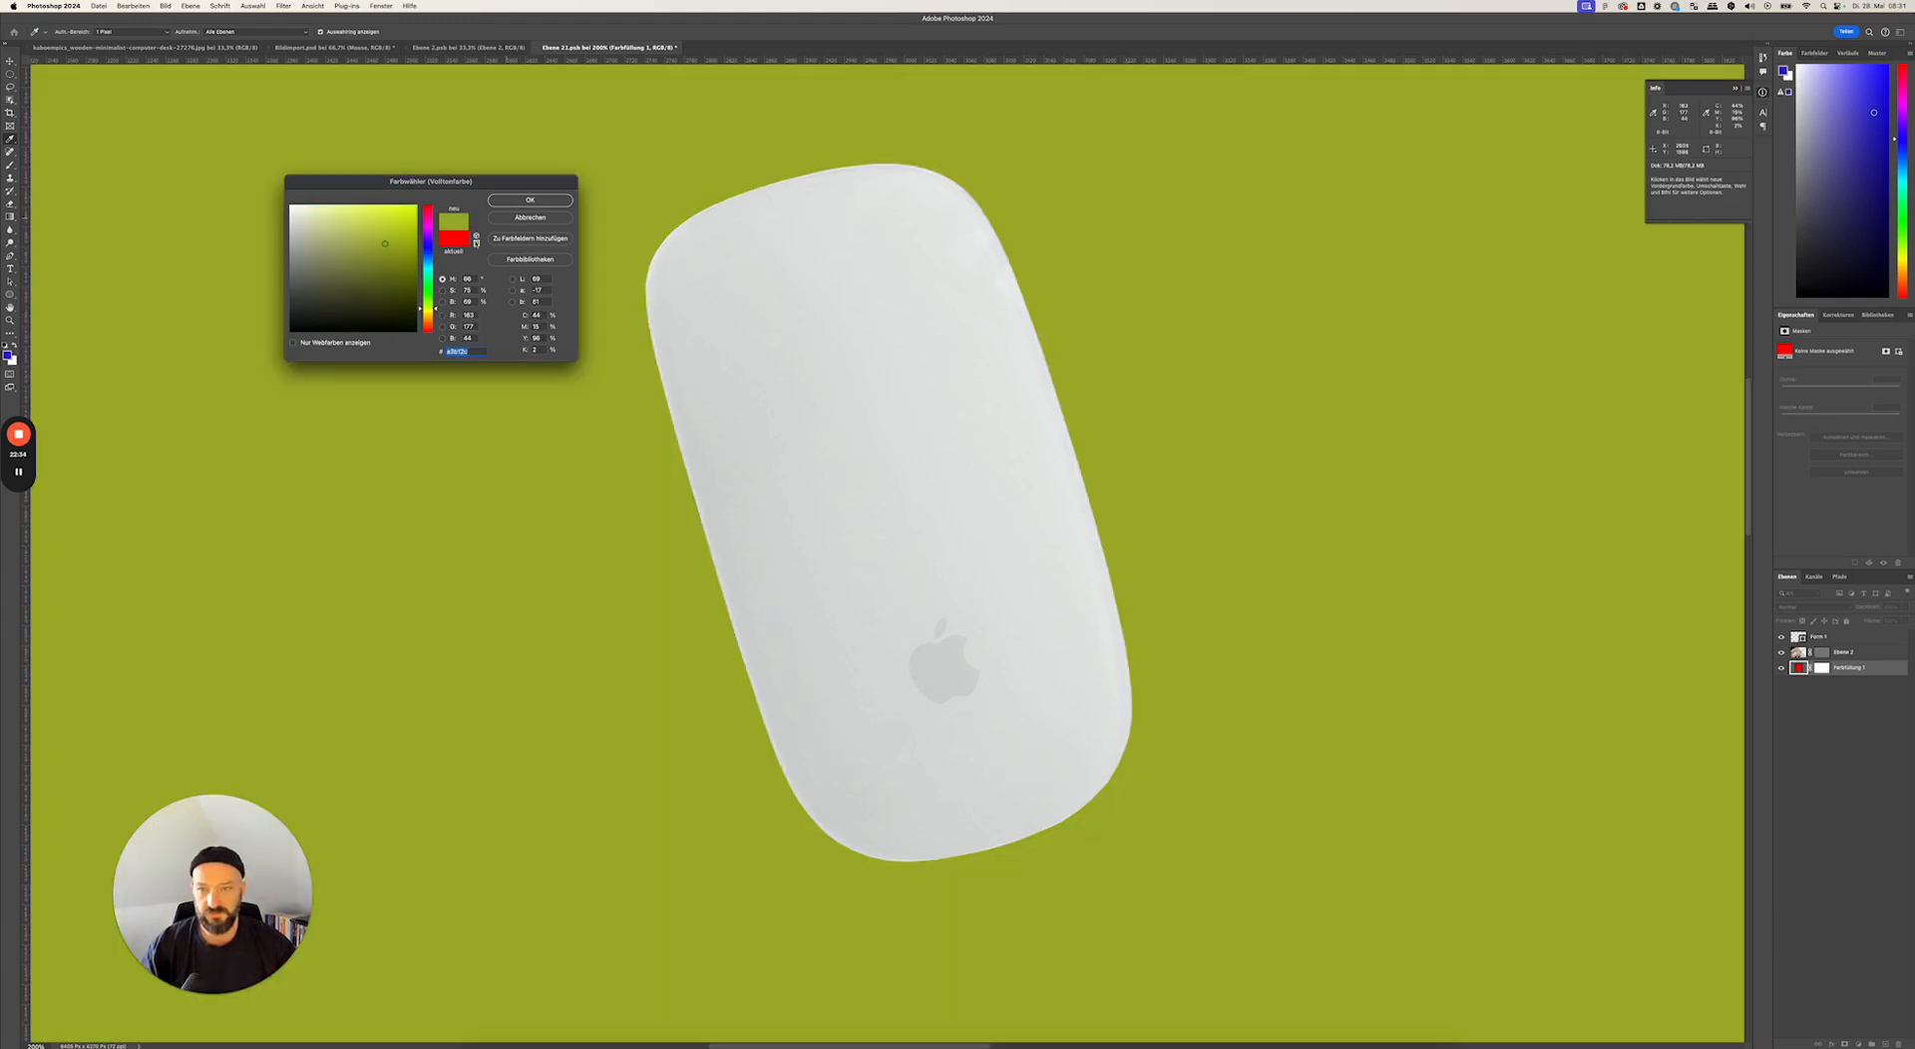
click(427, 311)
click(350, 215)
drag(348, 206, 336, 204)
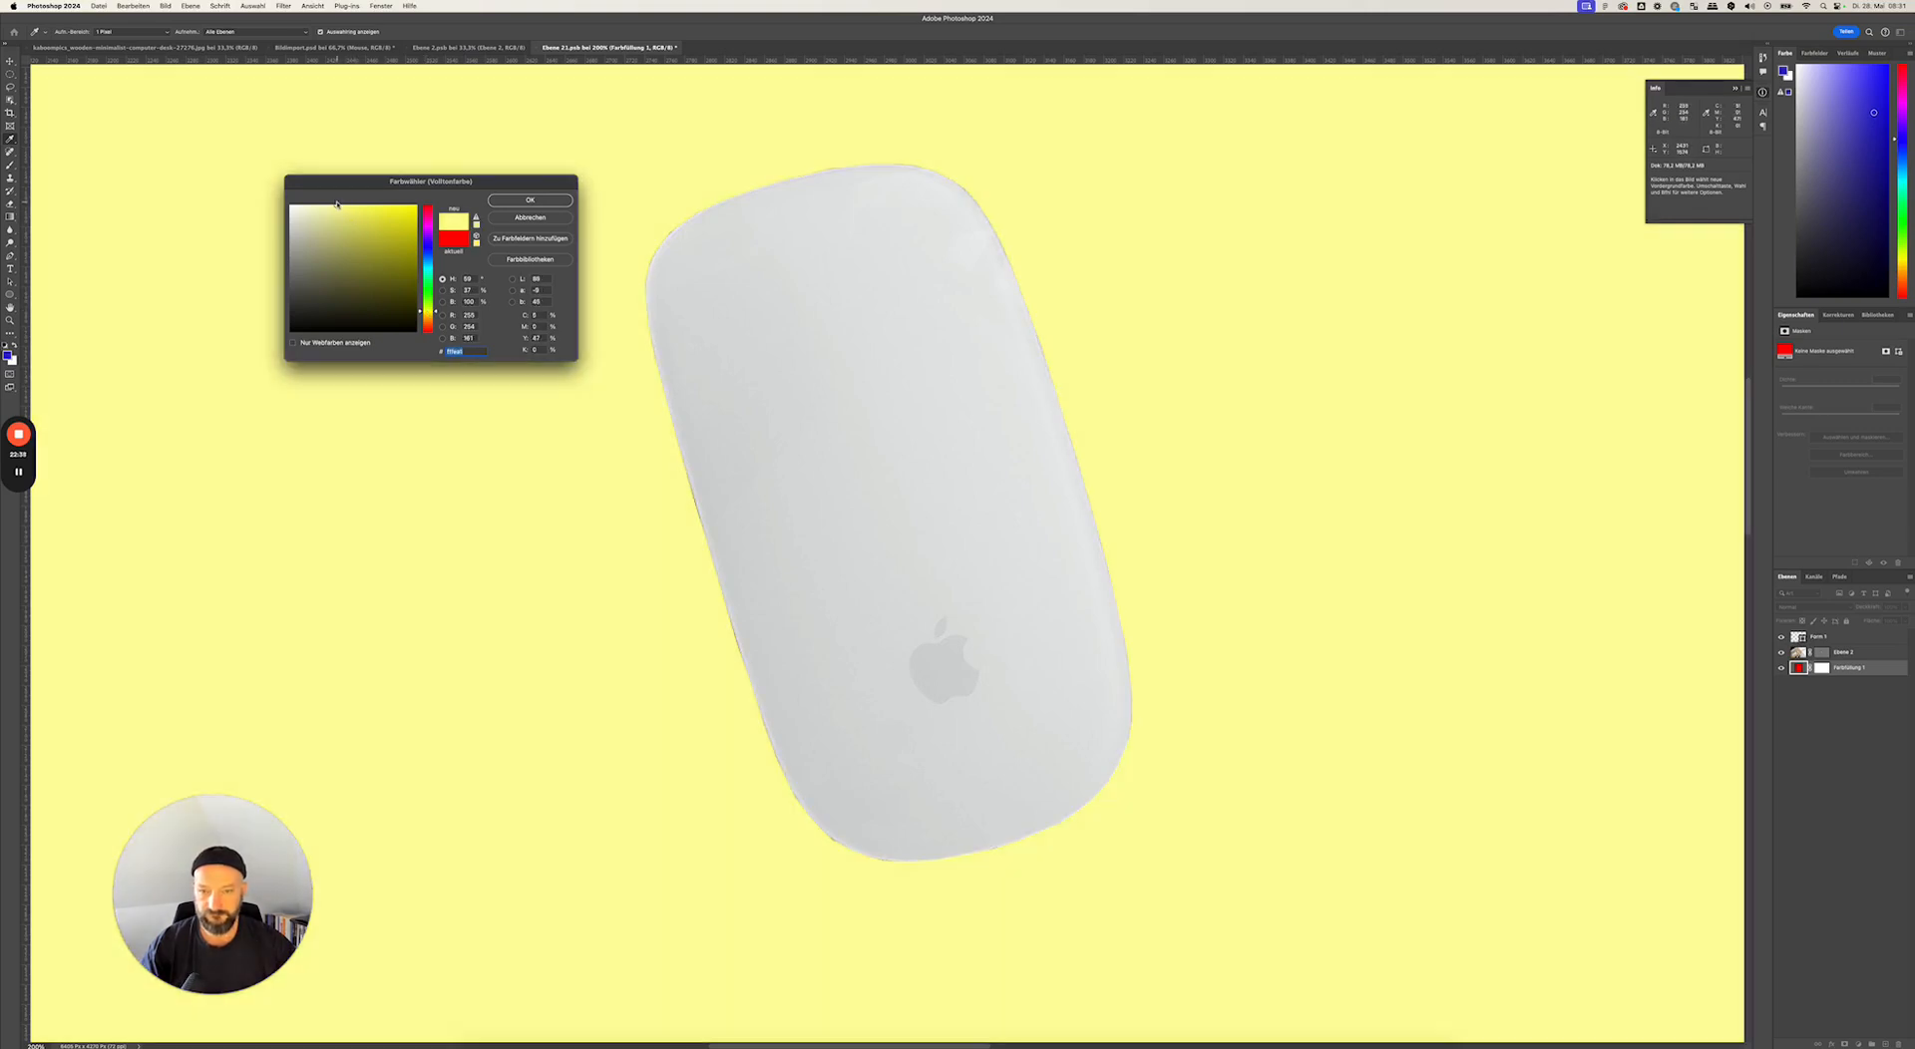
click(354, 214)
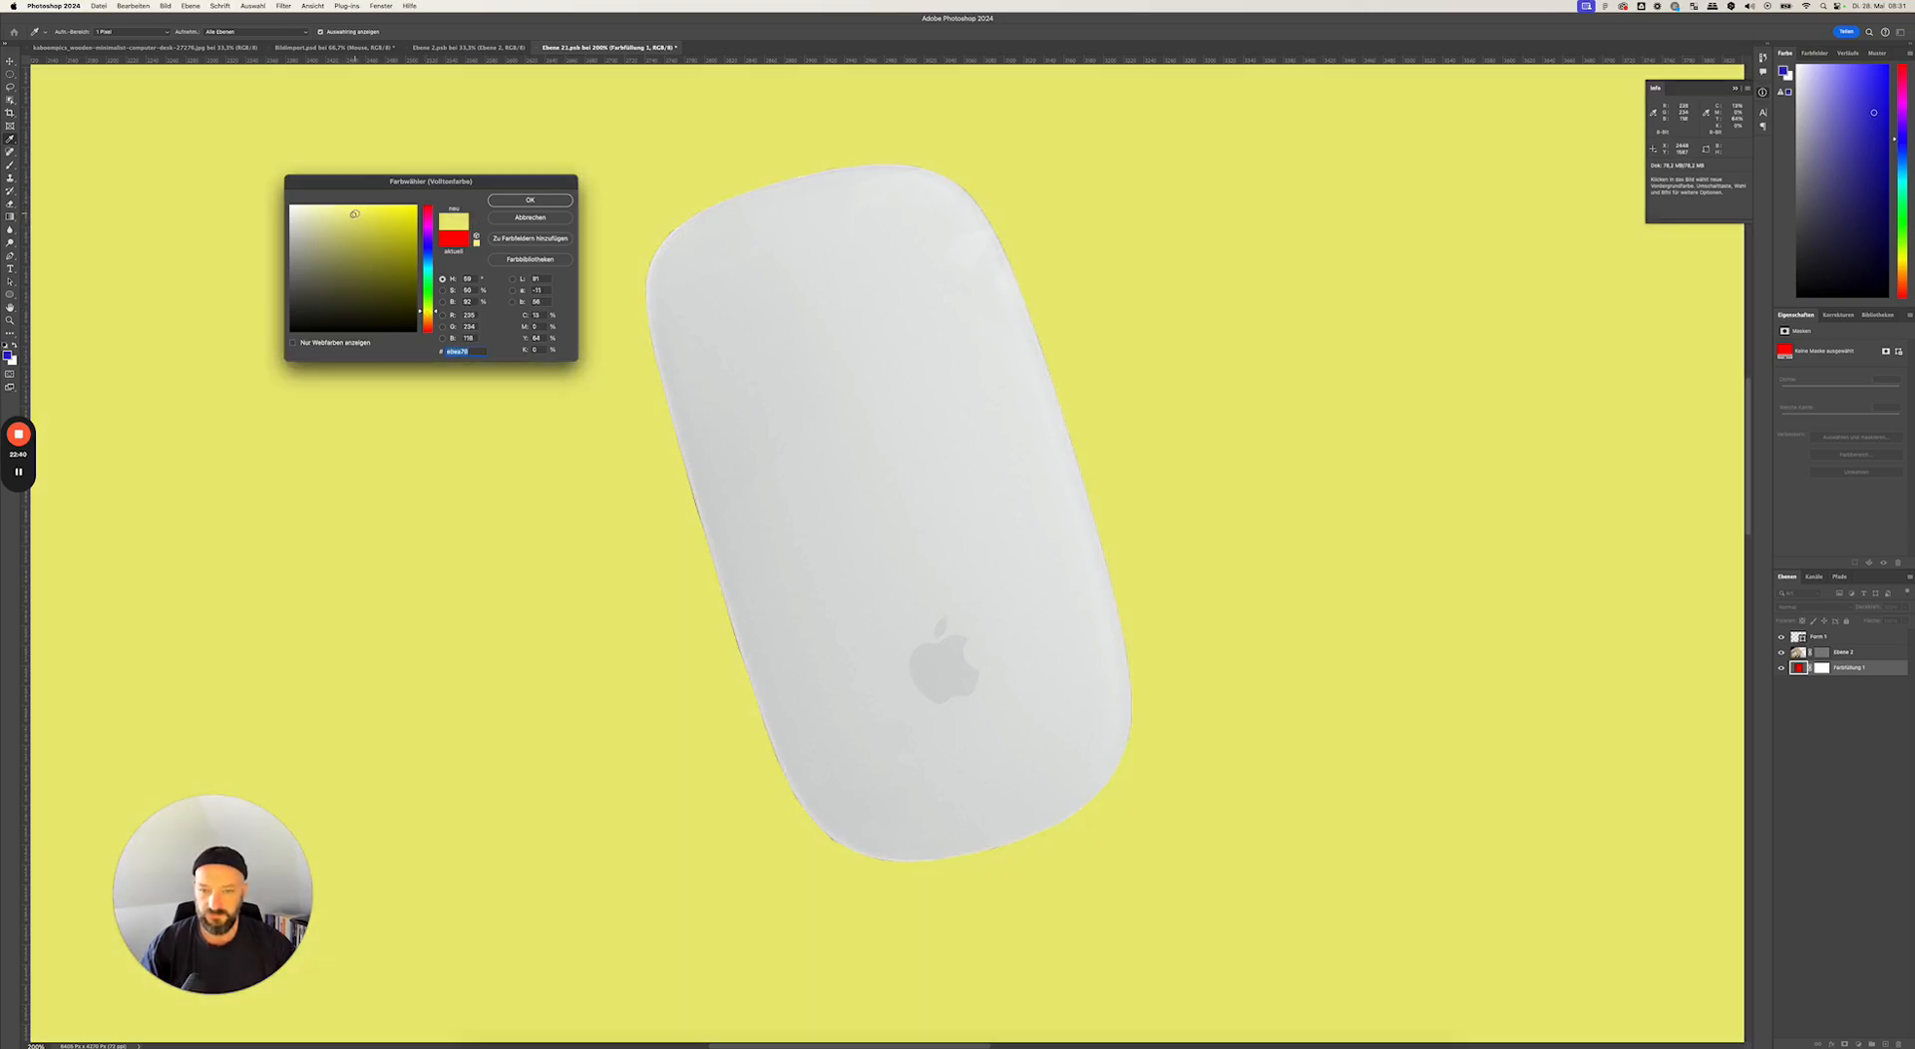
drag(356, 211, 357, 210)
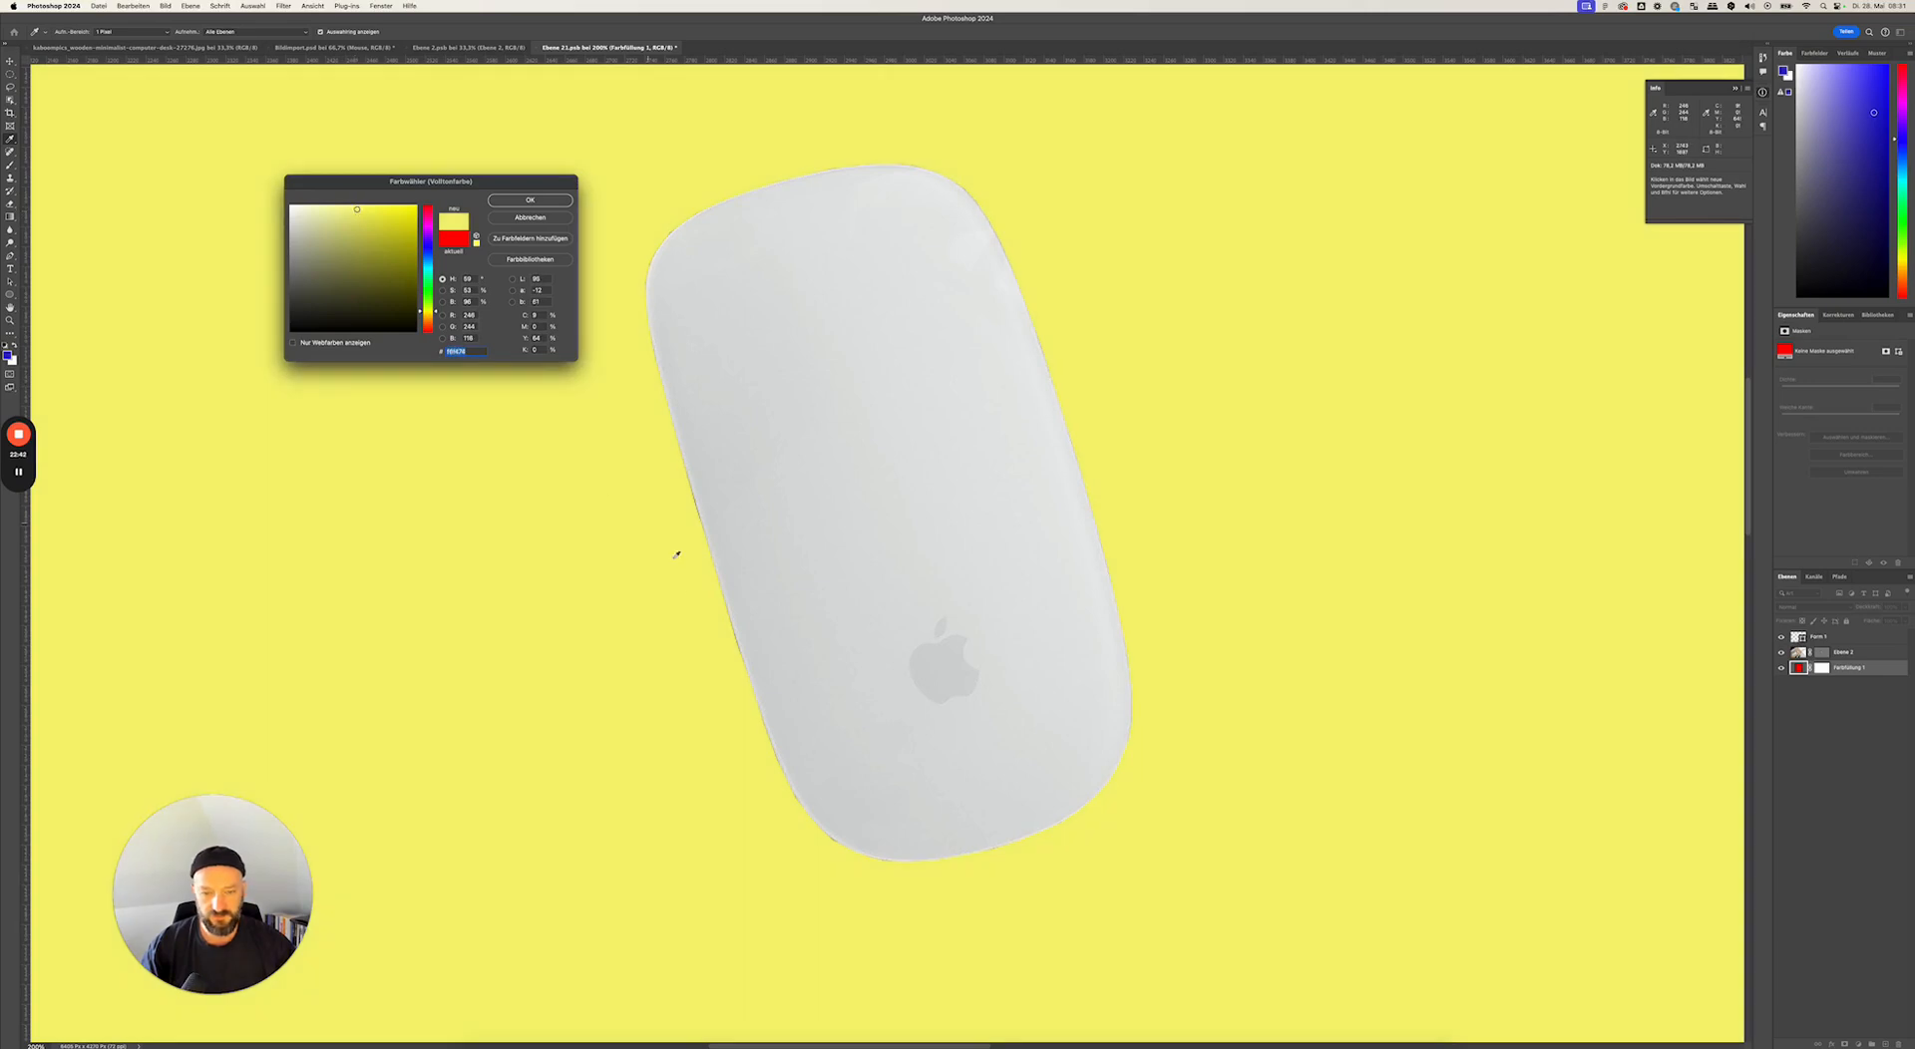
click(529, 200)
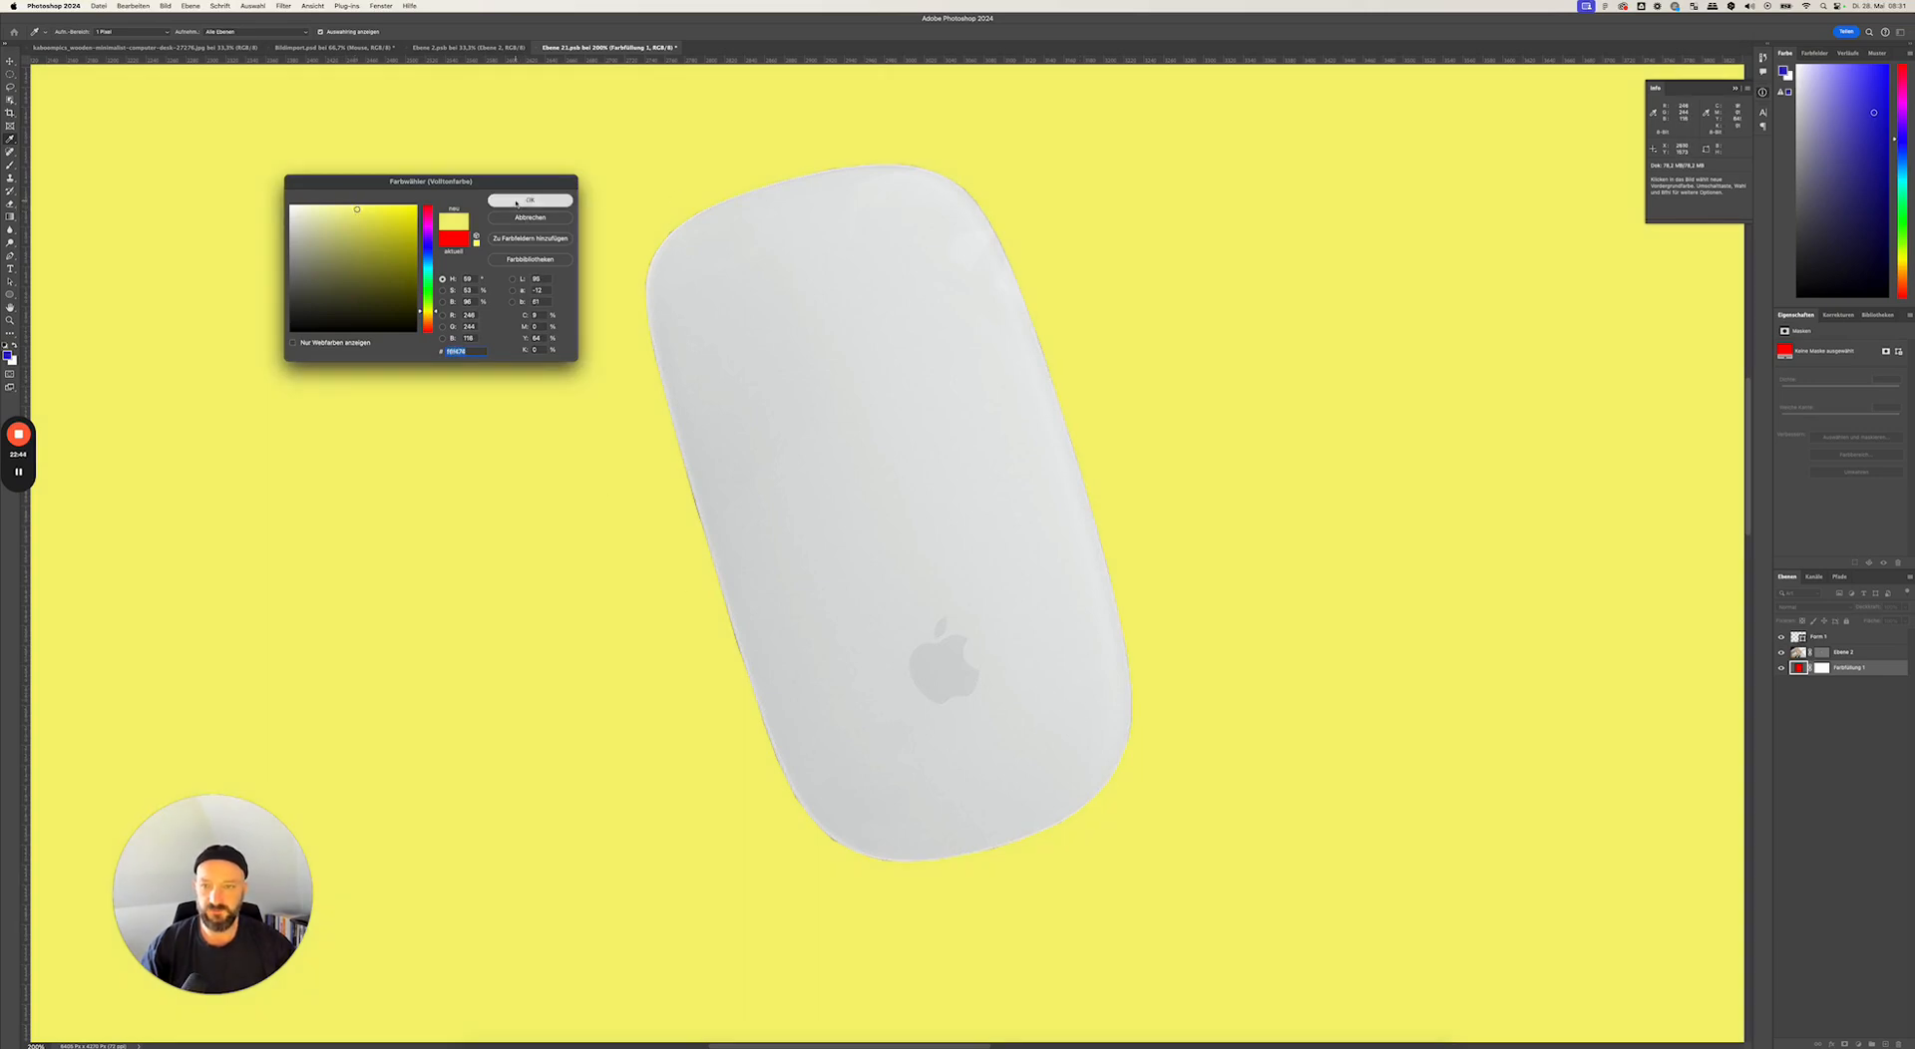
key(p)
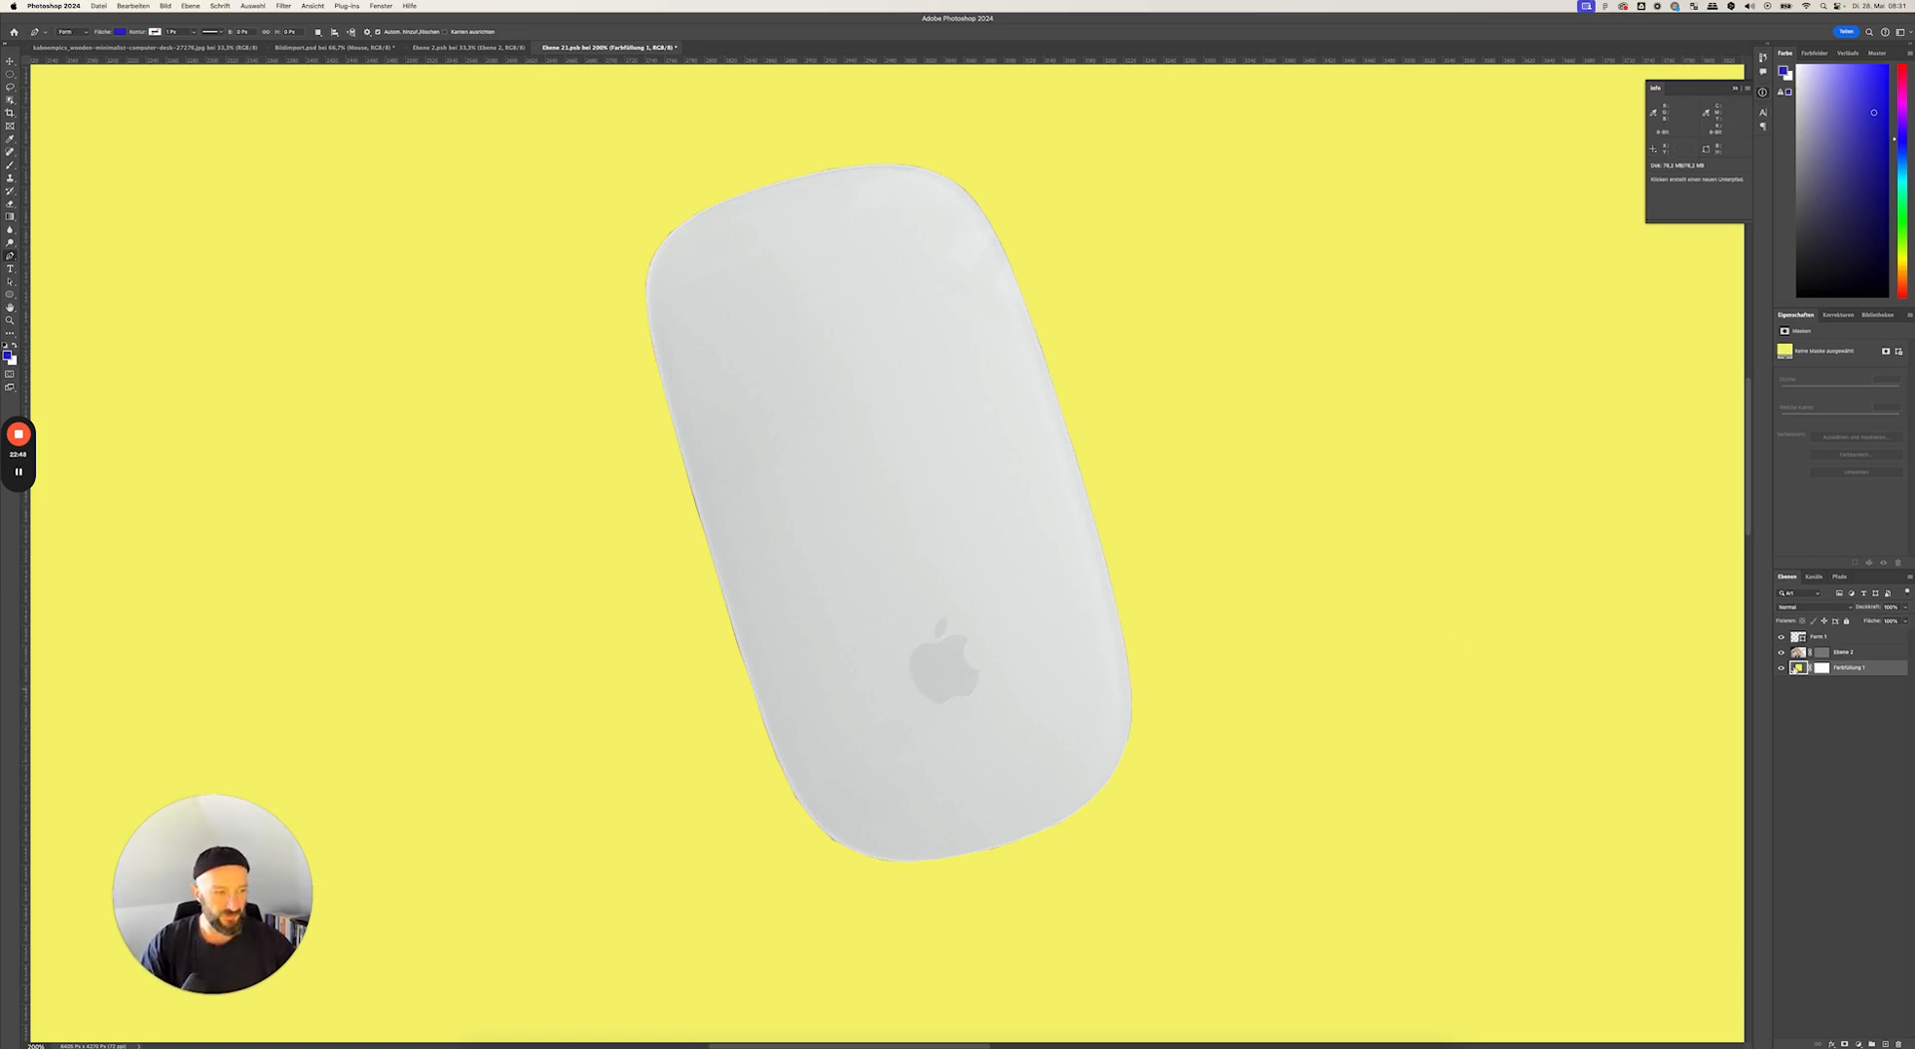
- Hide the Form 1 shape layer and compare the masked mouse with the yellow fill off and on
click(1825, 657)
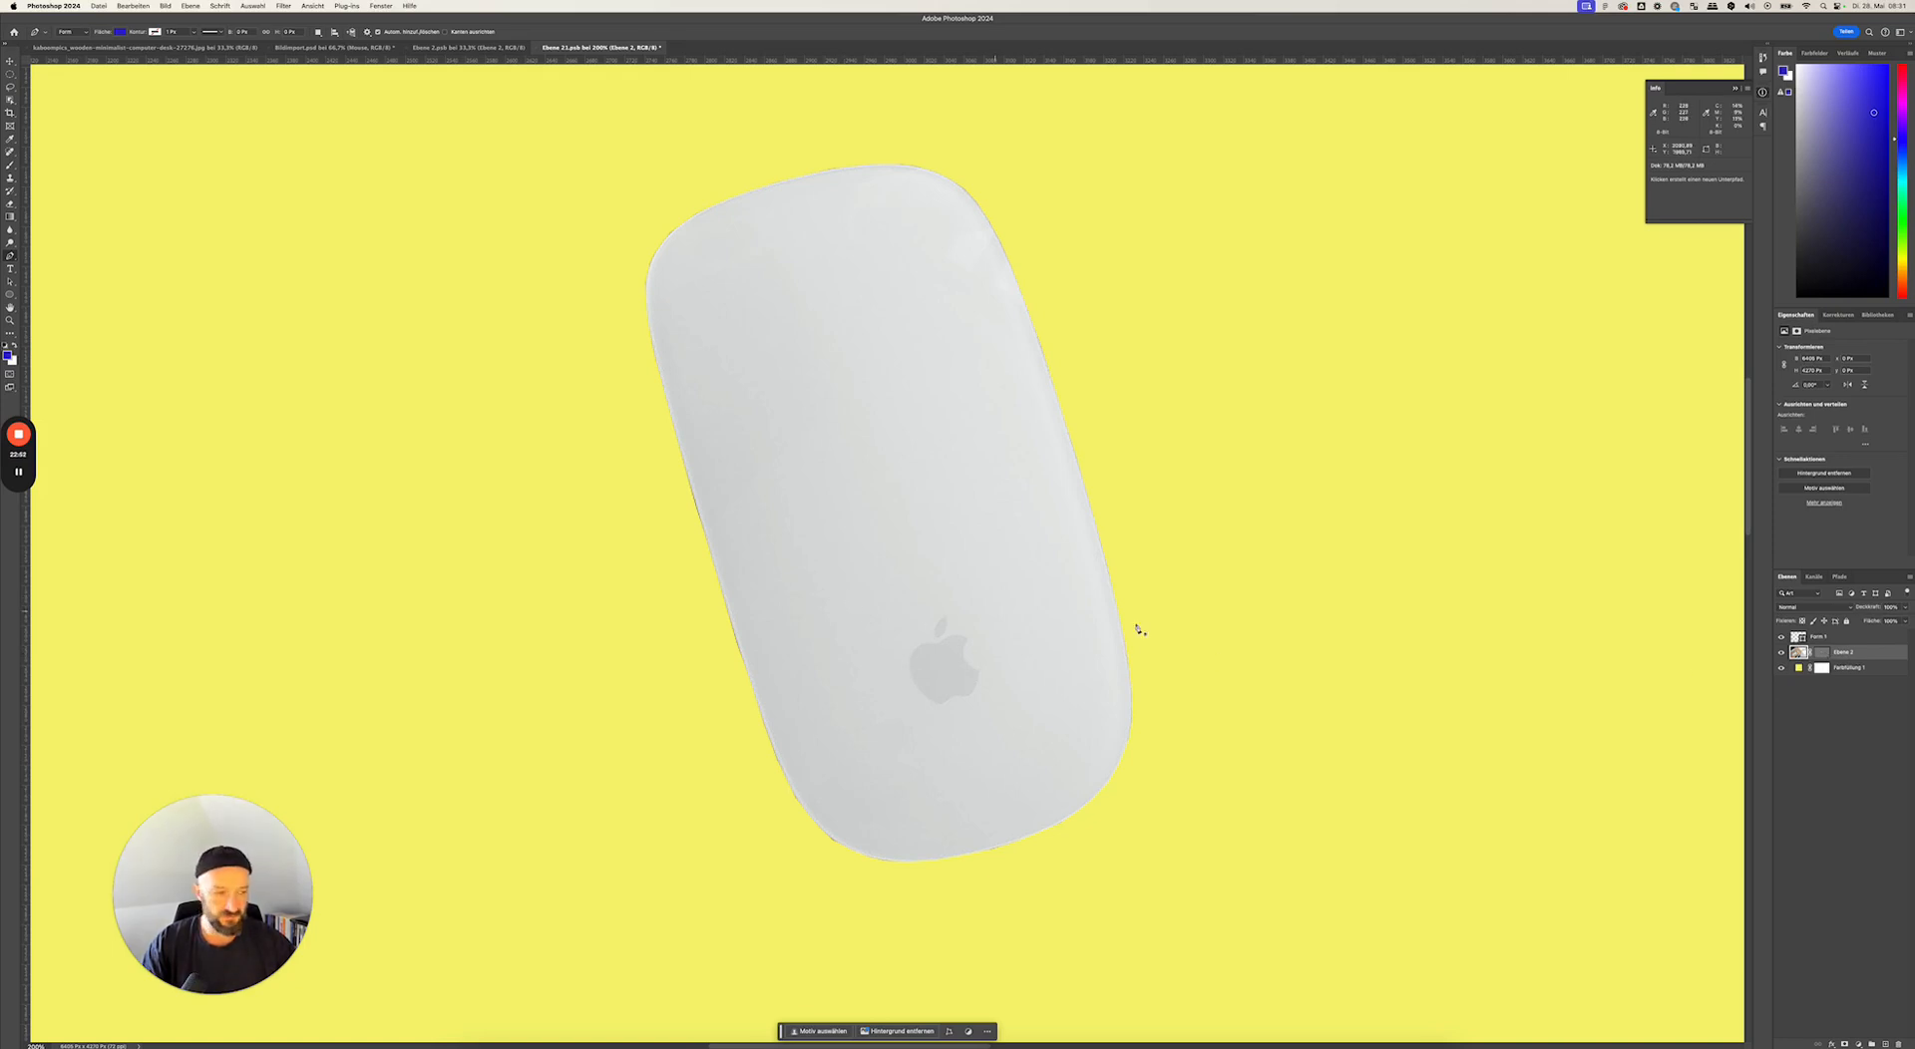
click(1824, 654)
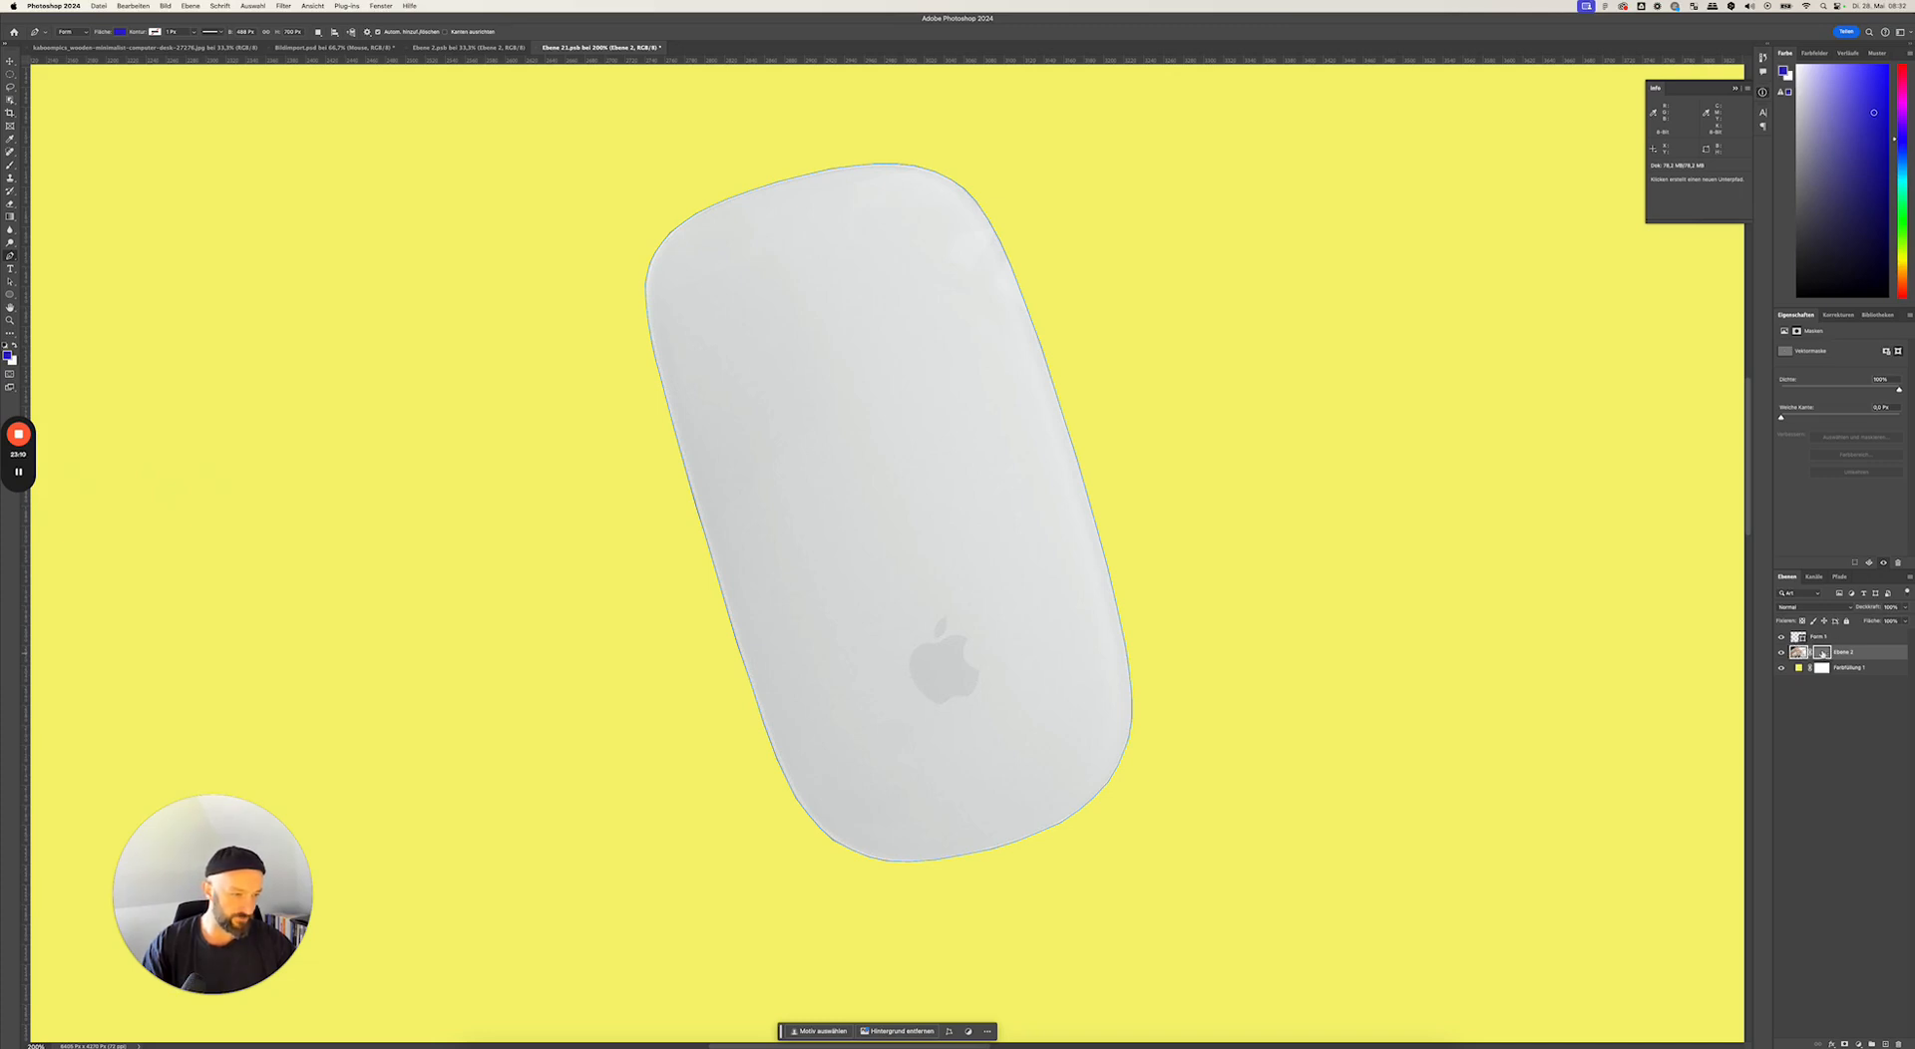
click(1783, 668)
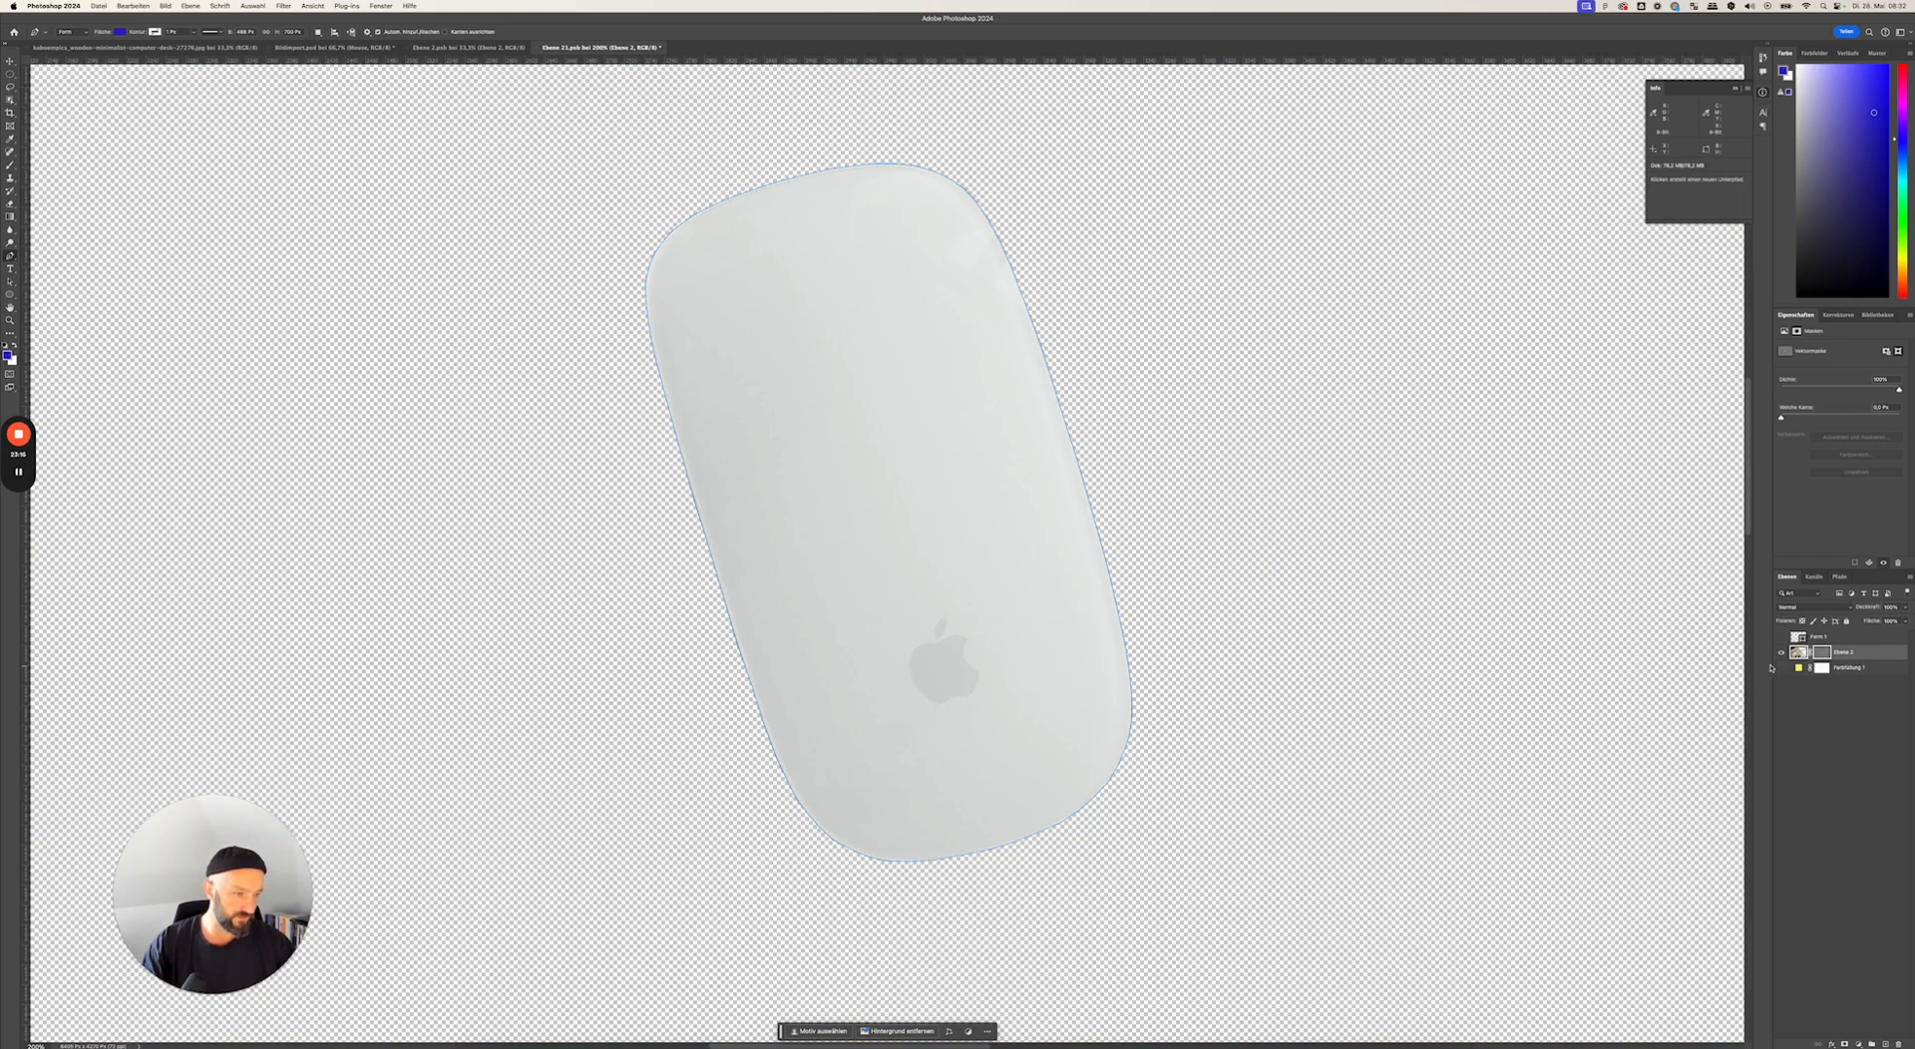
click(1782, 668)
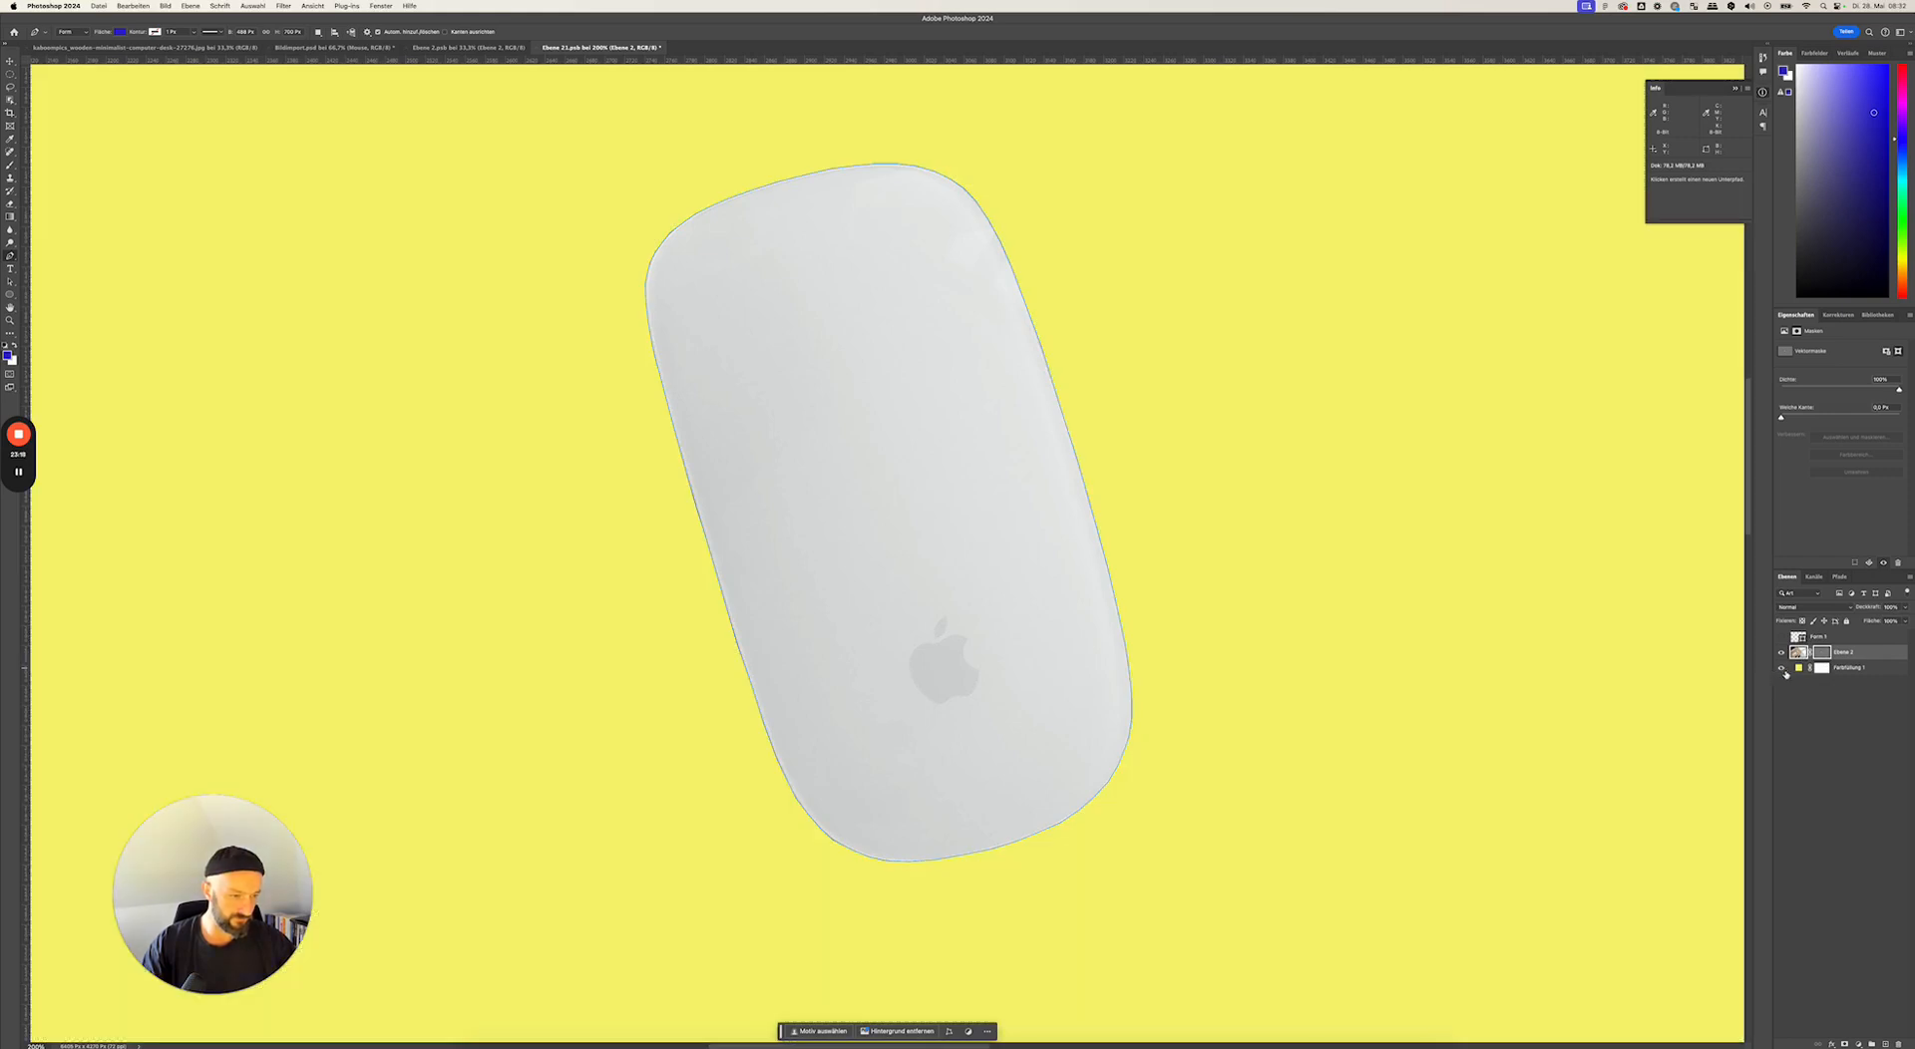
click(1884, 671)
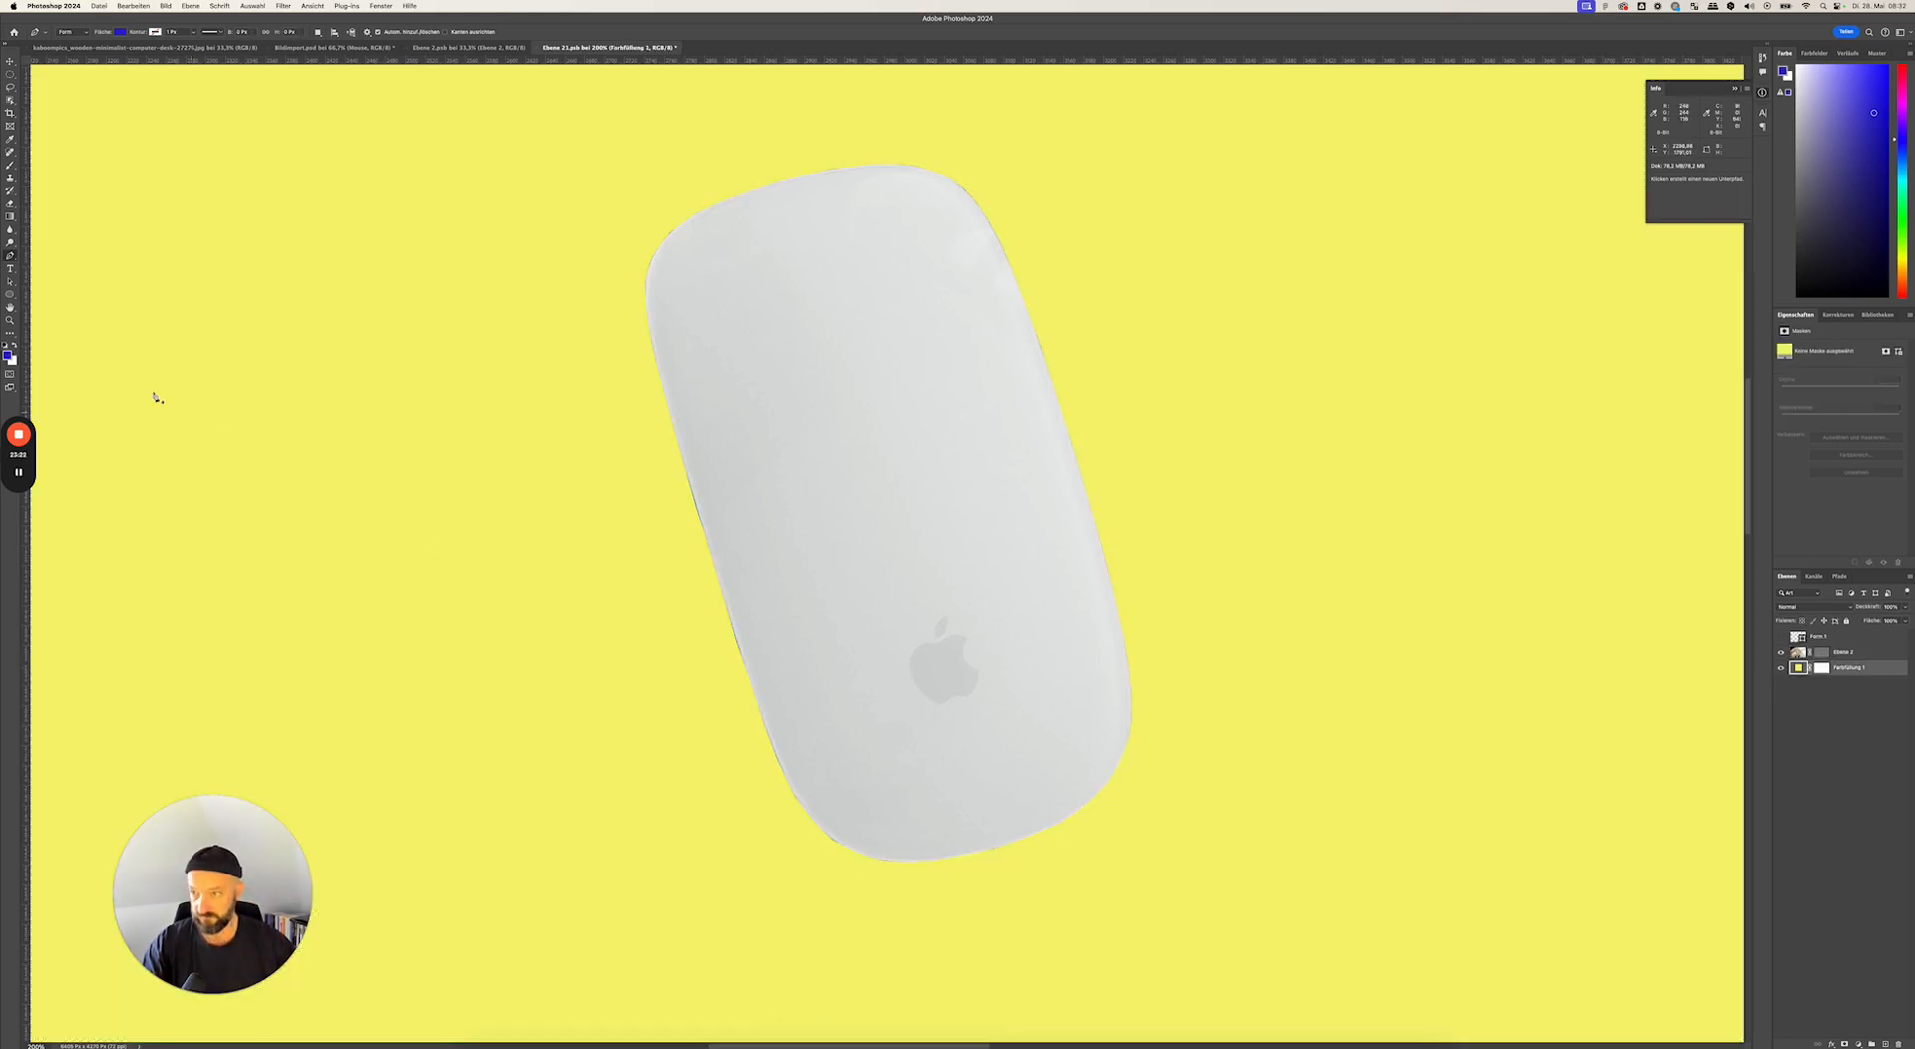
- Show the mouse layer's vector mask path along the dark fringe on the mouse's left edge for editing
key(super+plus)
key(super+plus)
key(super+plus)
key(super+plus)
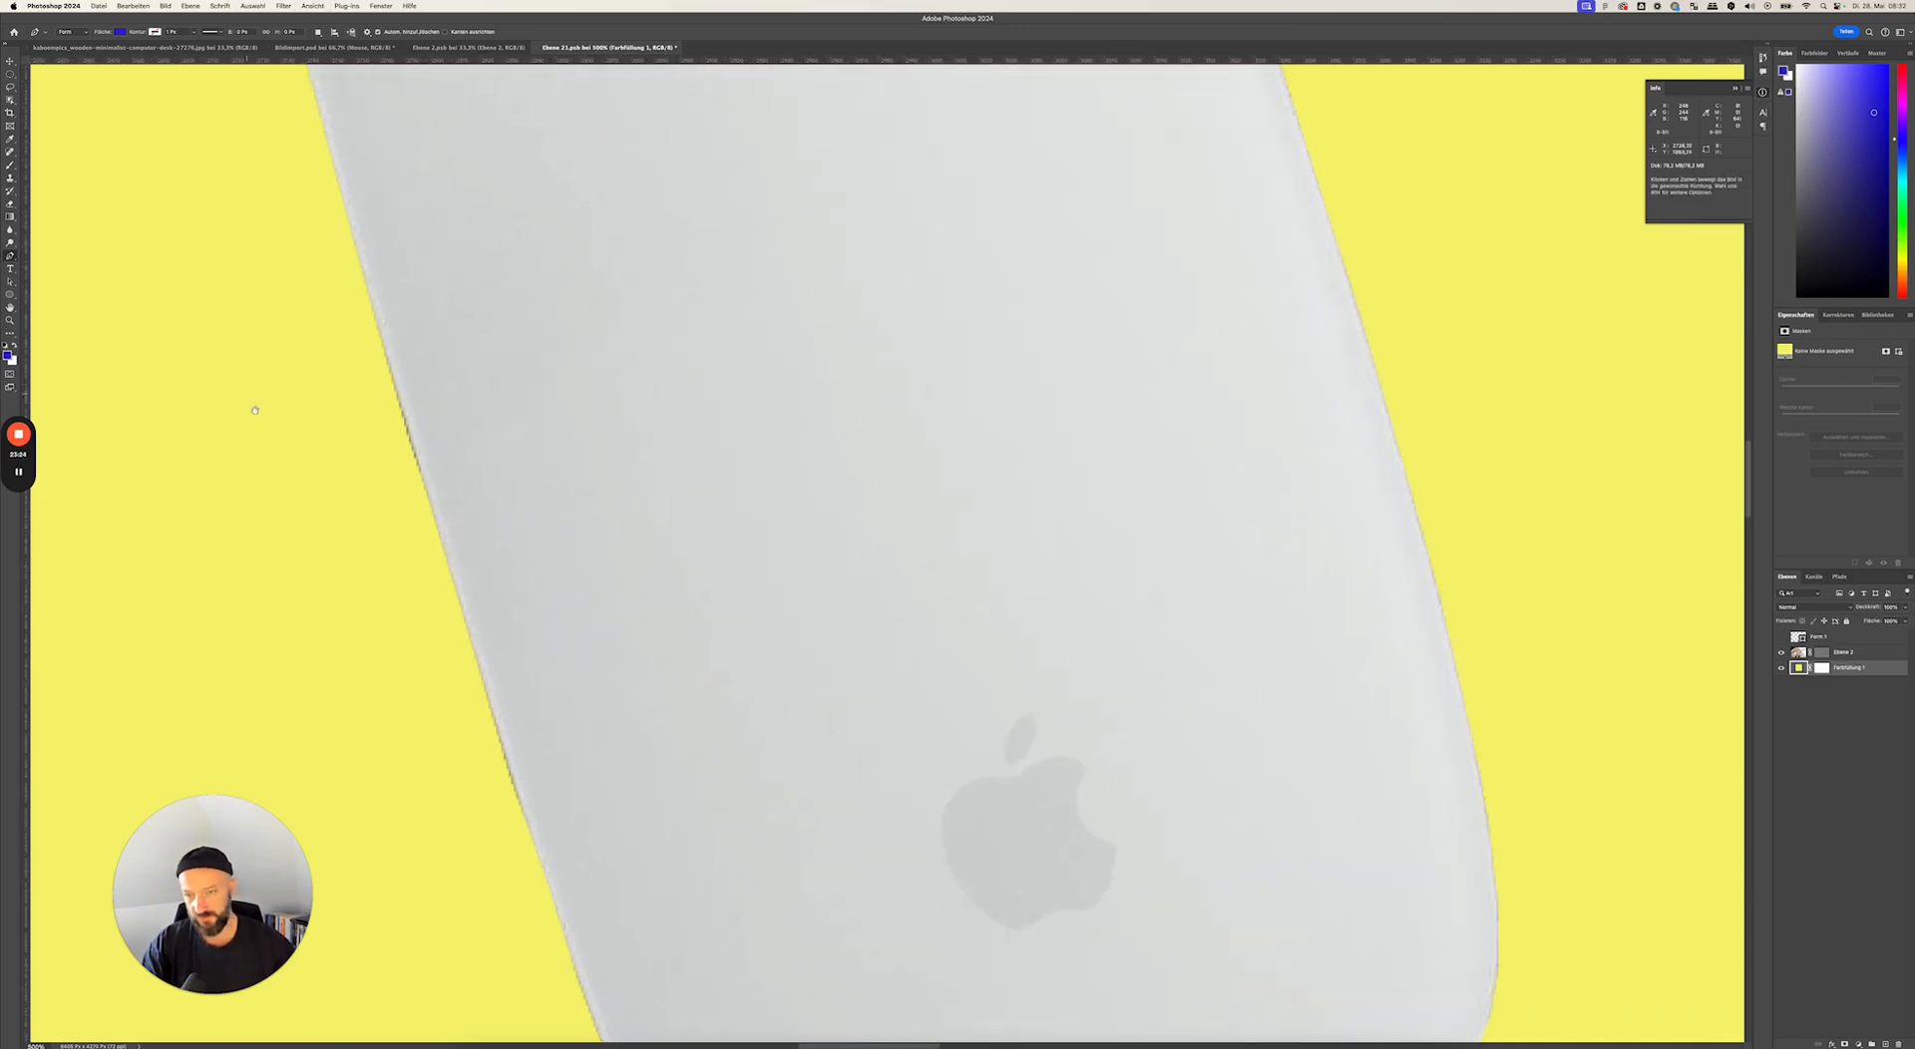
key(super+plus)
key(super+plus)
key(super+plus)
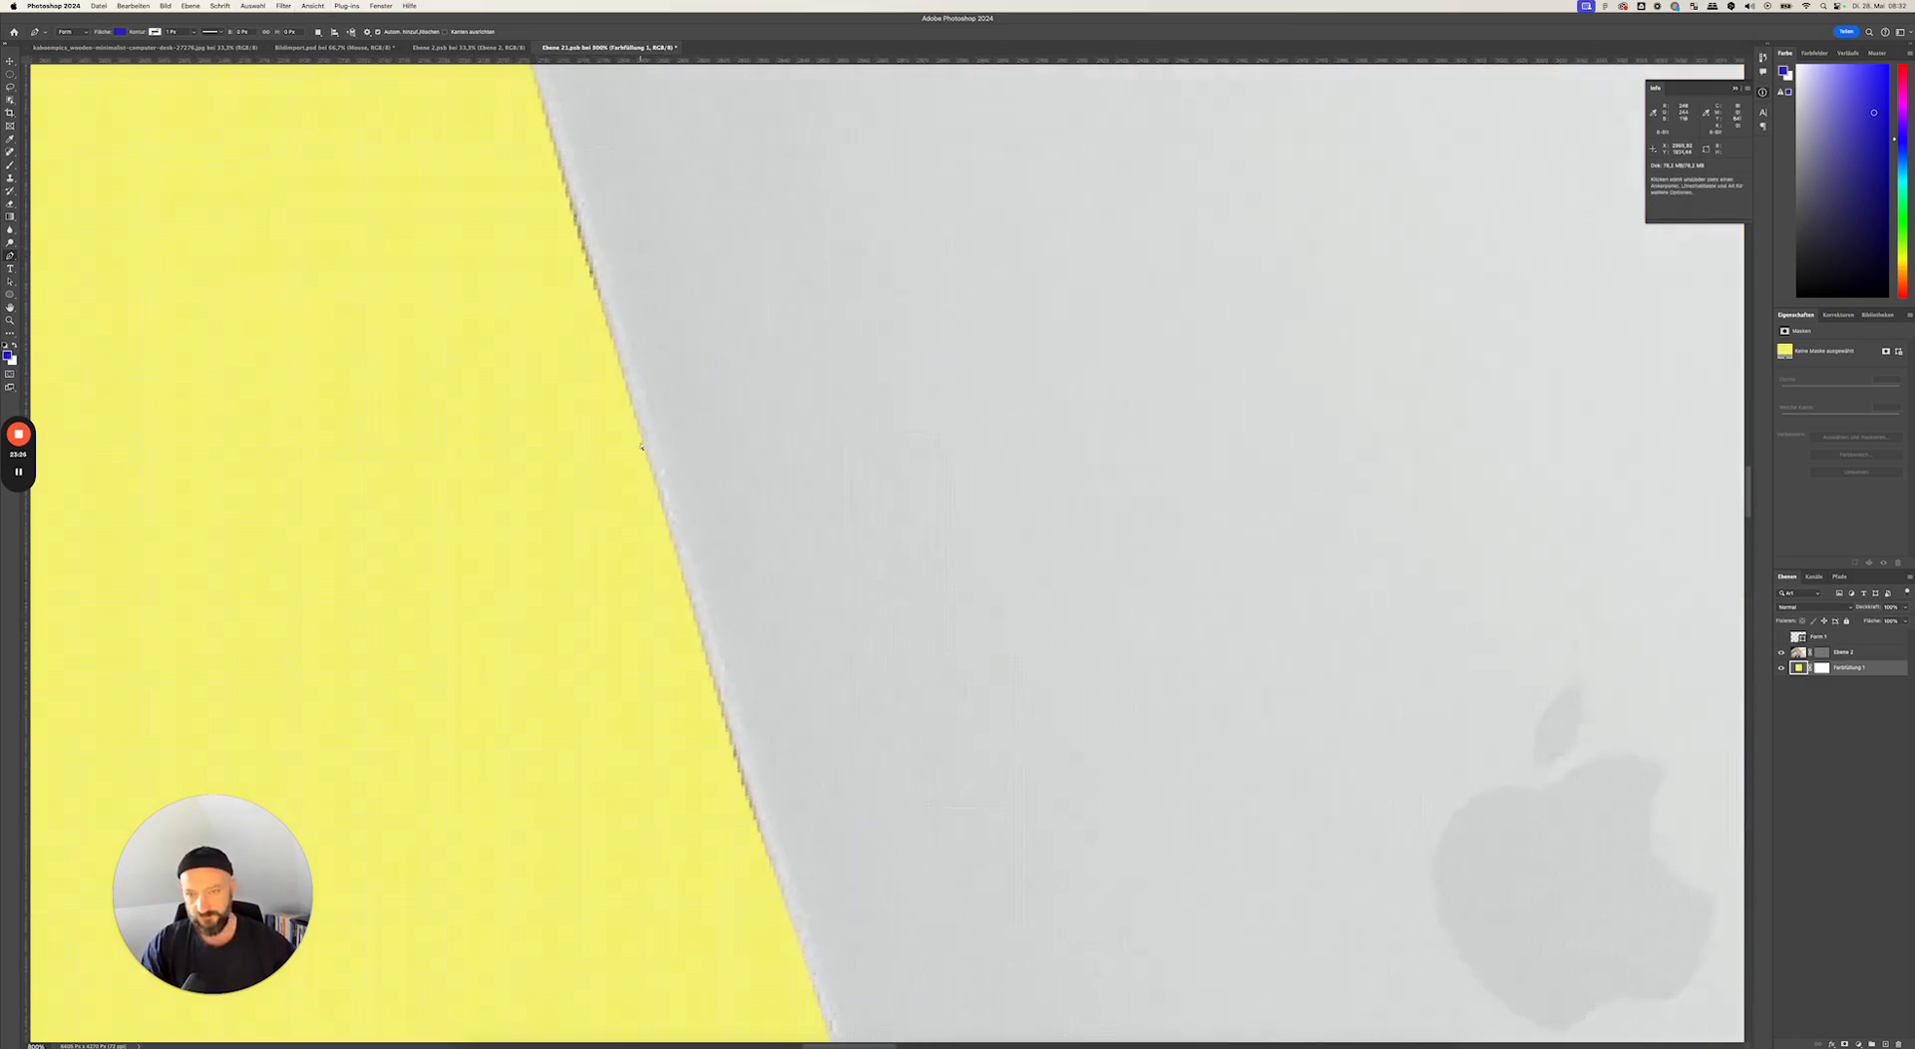
drag(604, 321, 804, 498)
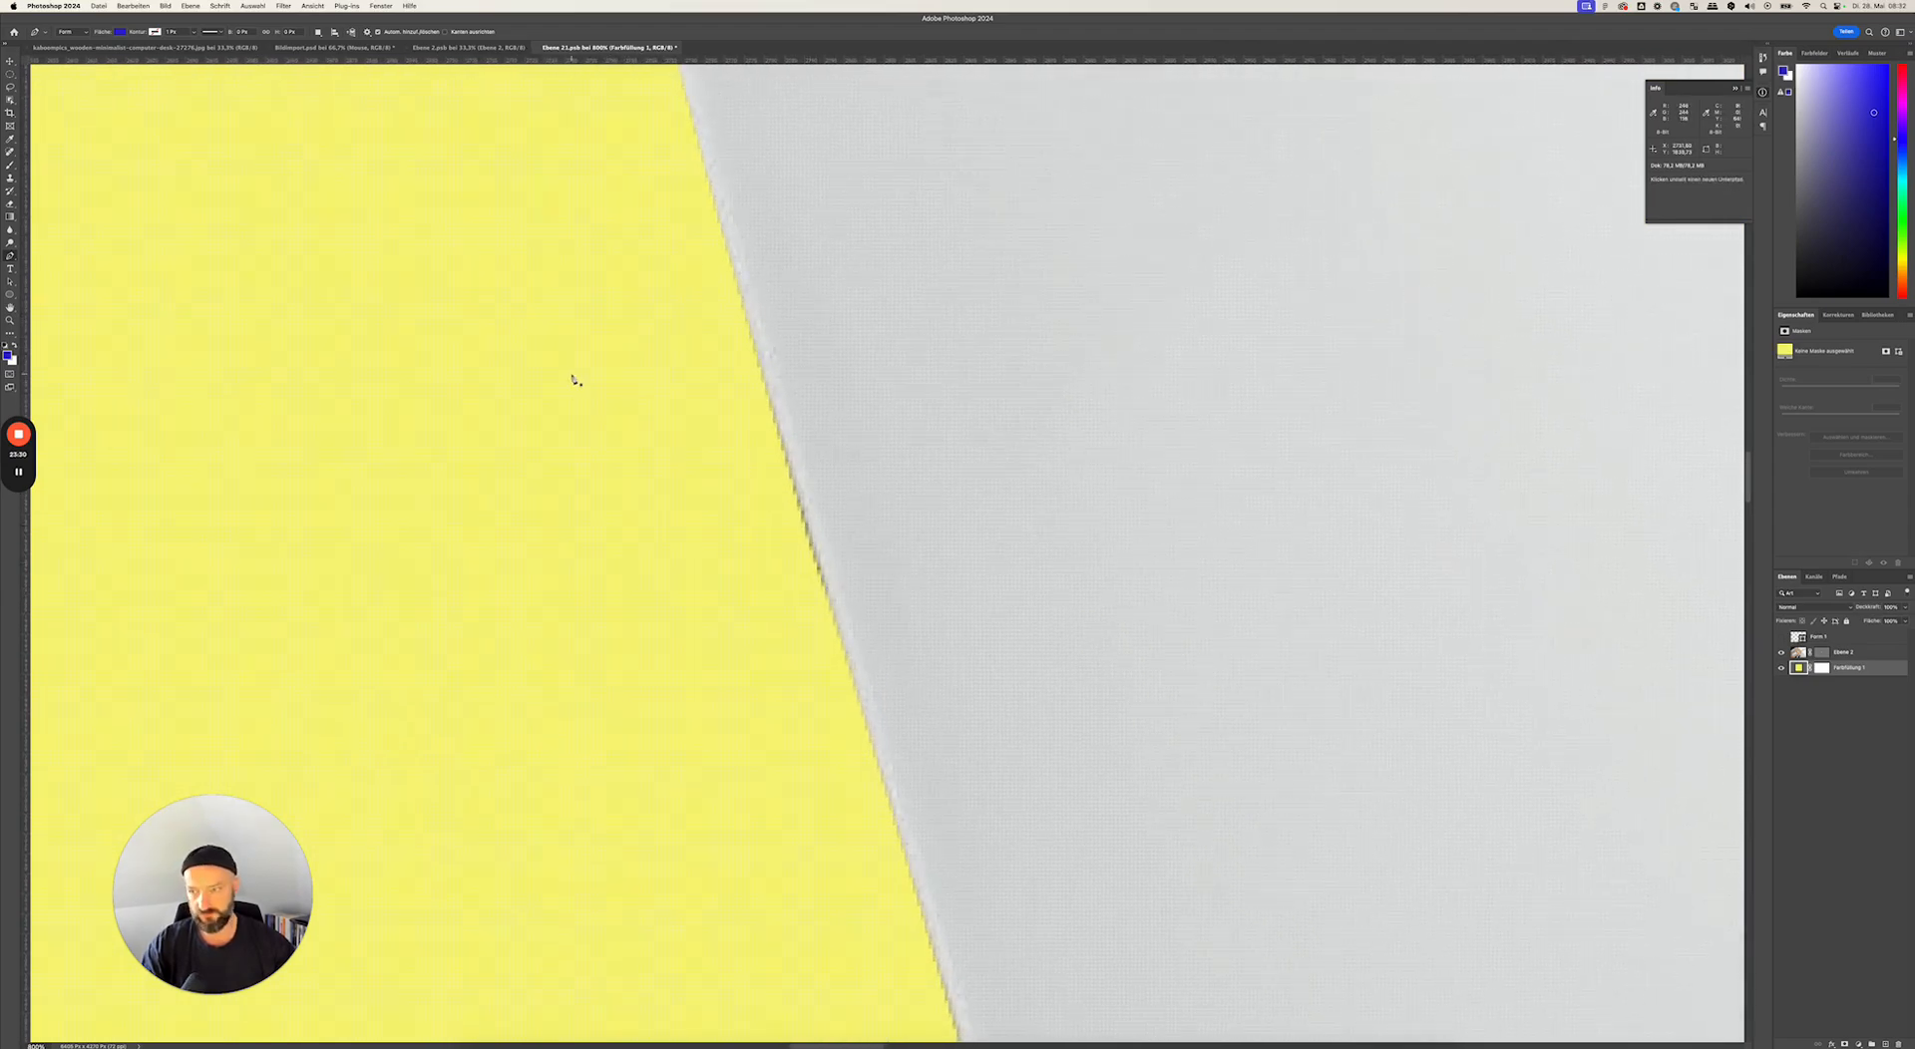
click(10, 284)
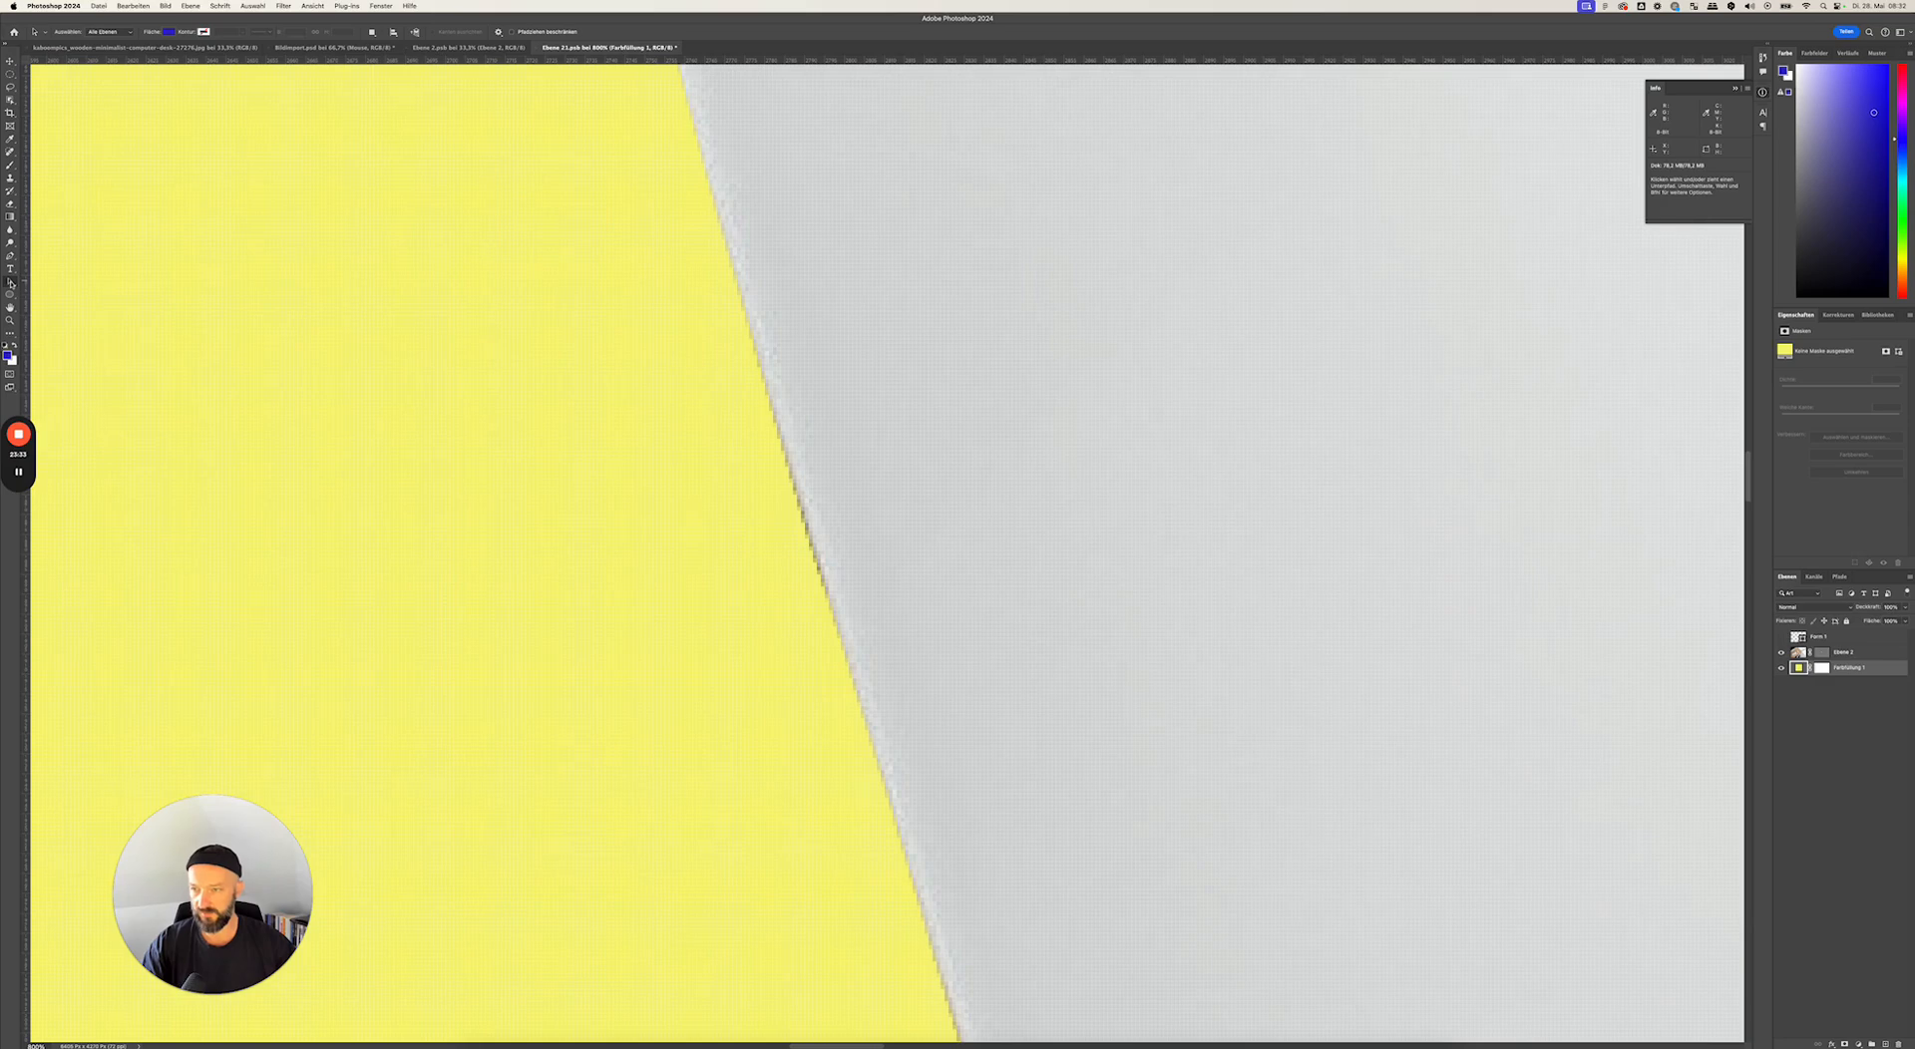
click(808, 534)
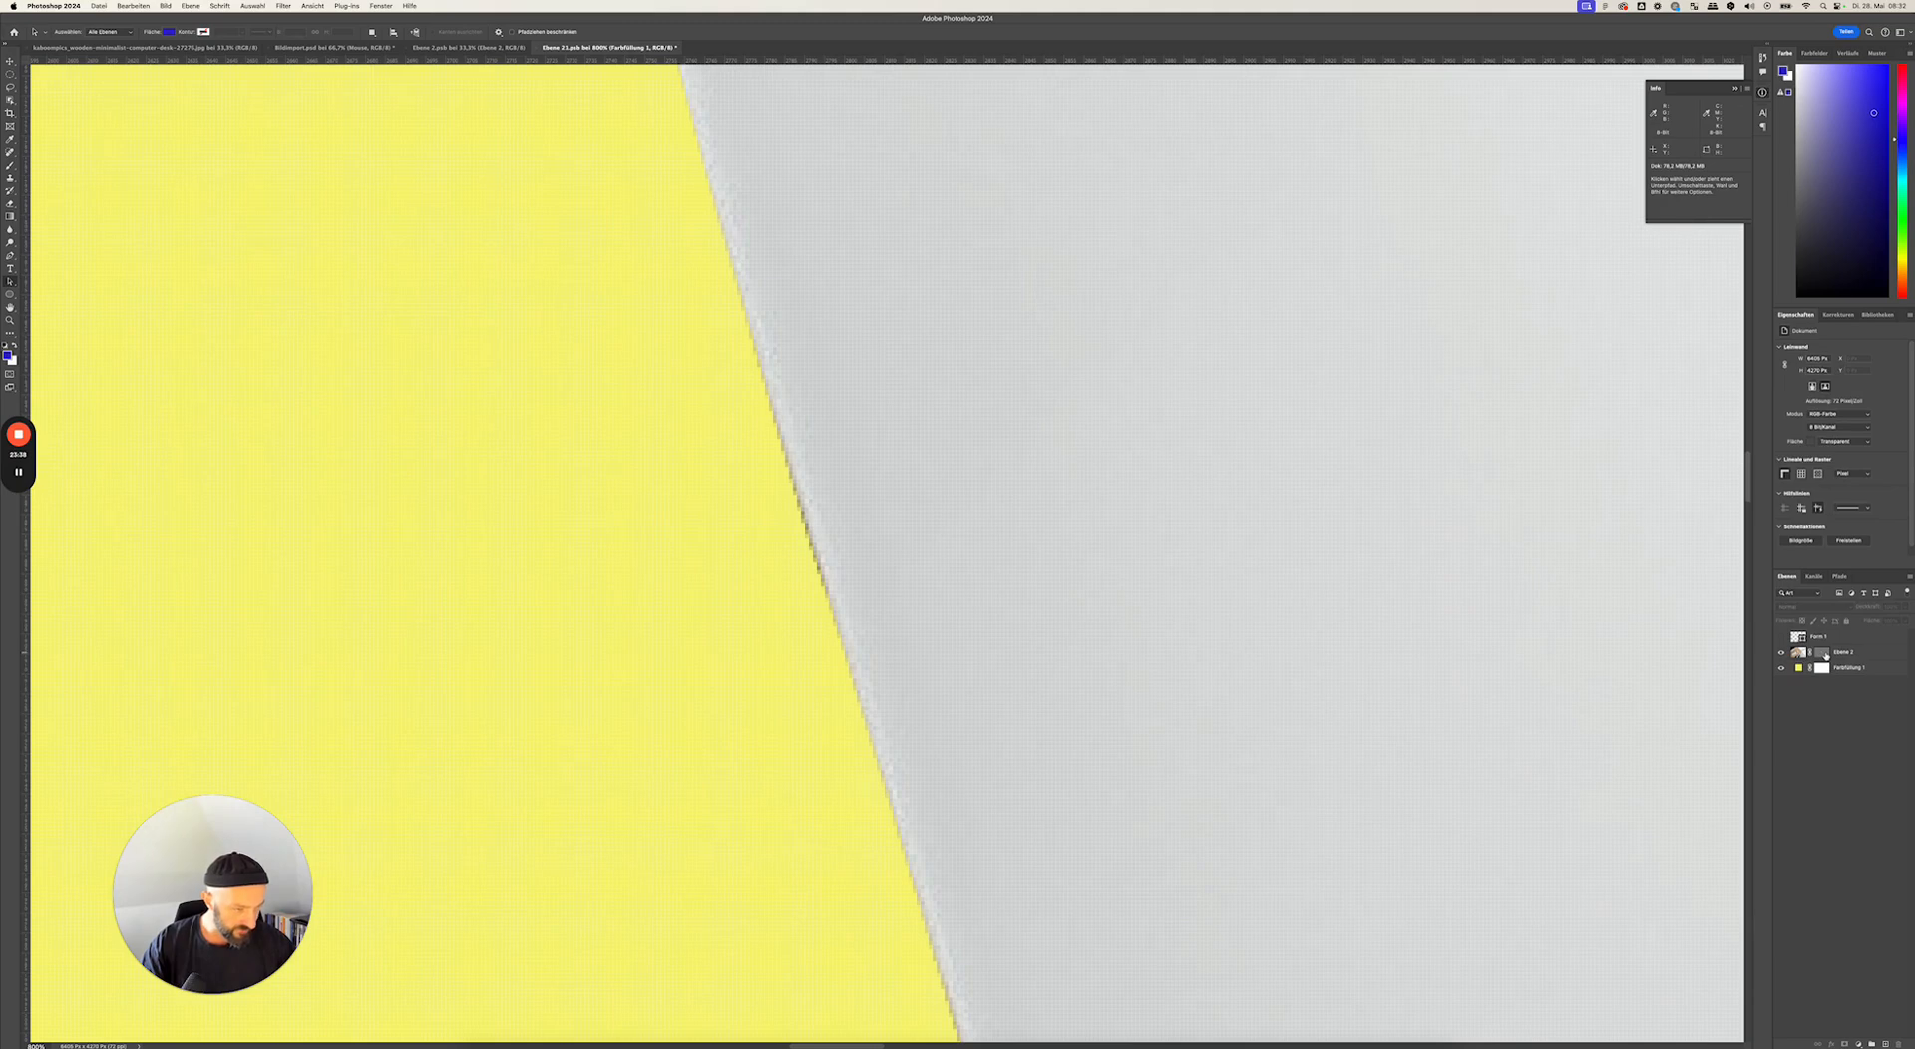
click(1825, 654)
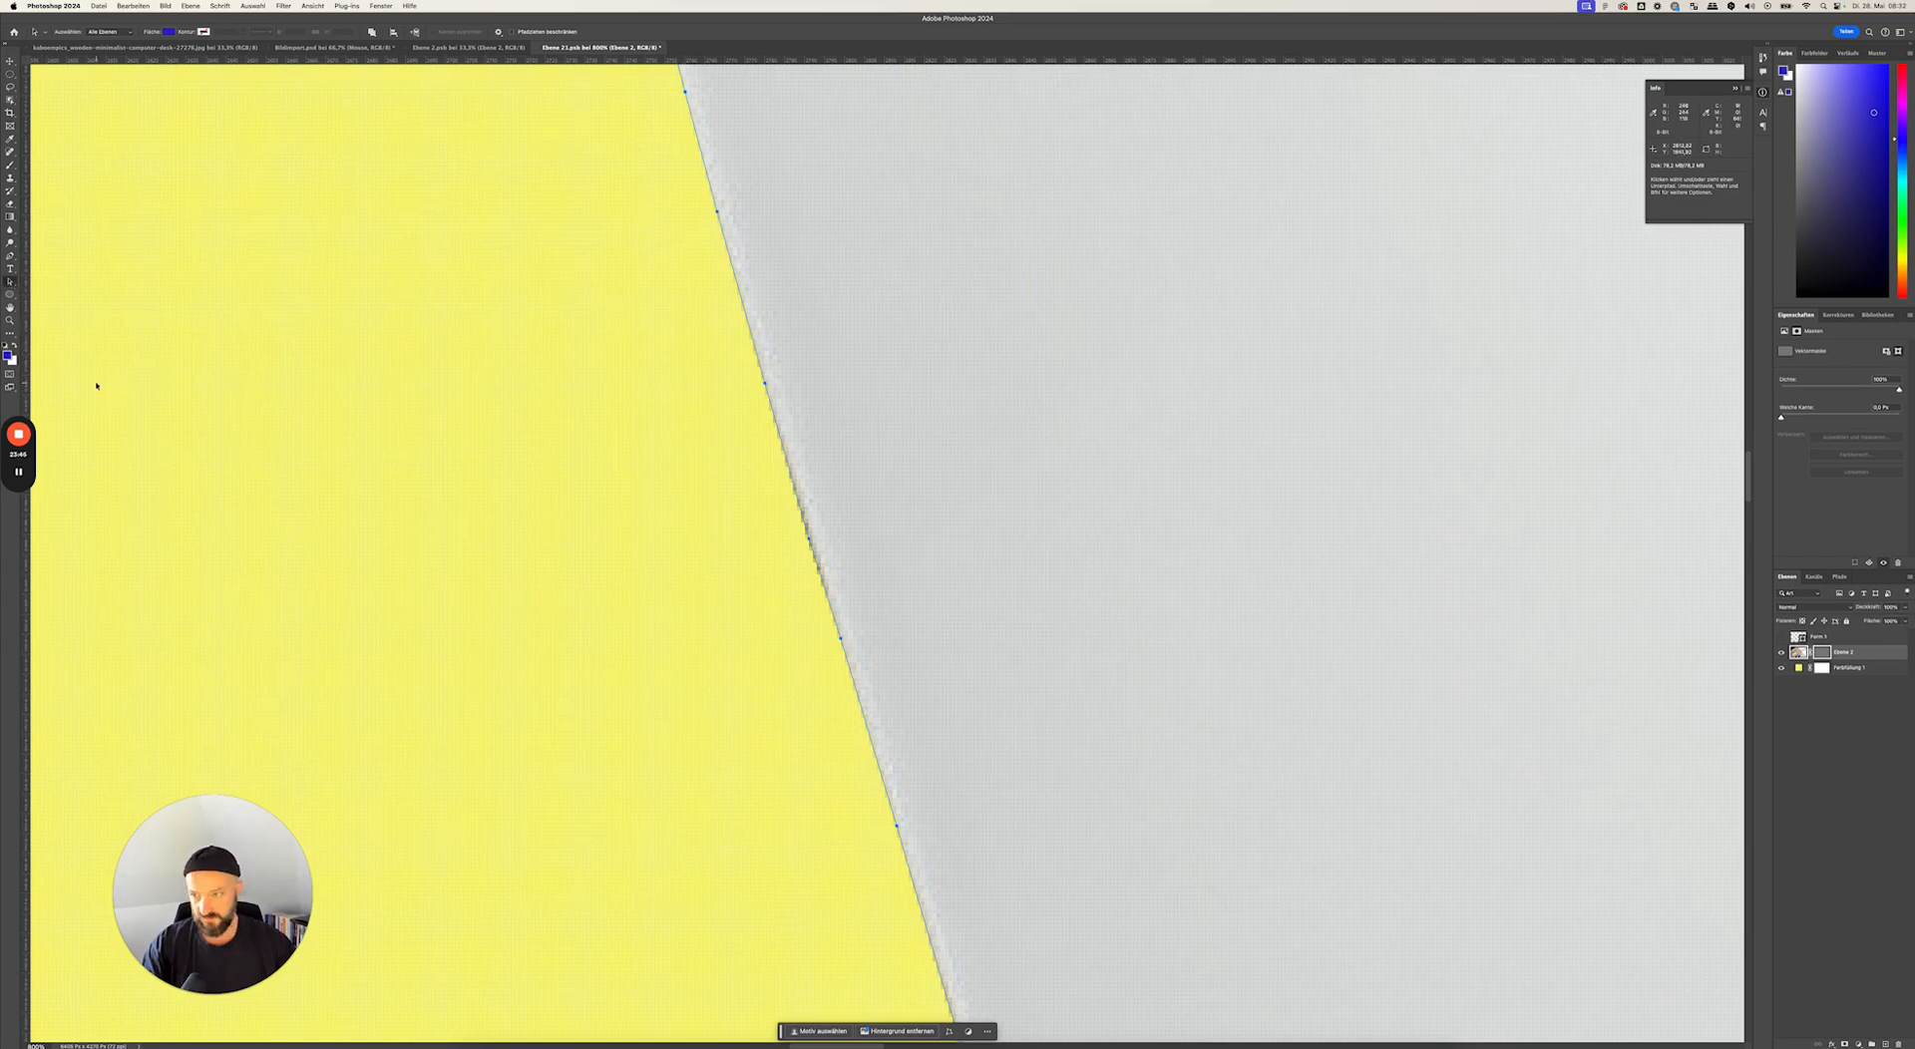
- Nudge the mask's anchor points at the fringe on the left edge inward with the Direct Selection tool
right_click(9, 283)
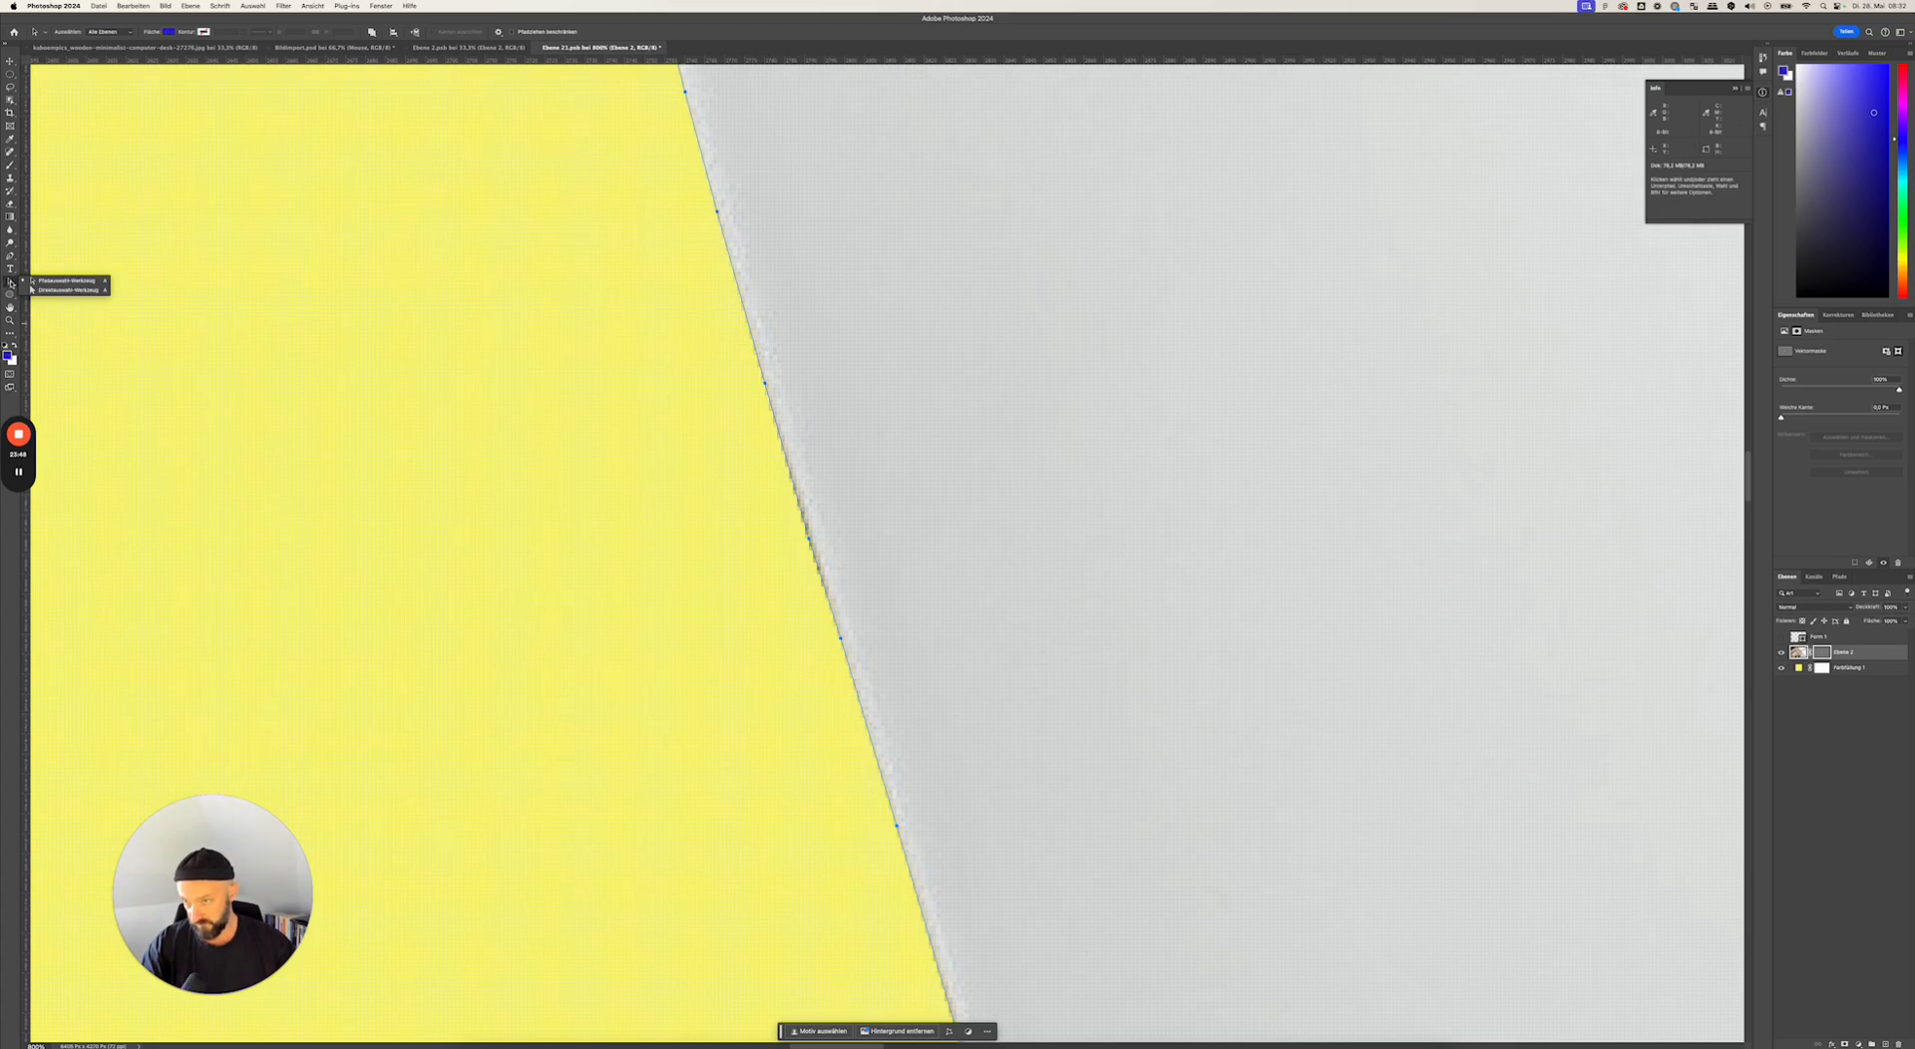
click(54, 290)
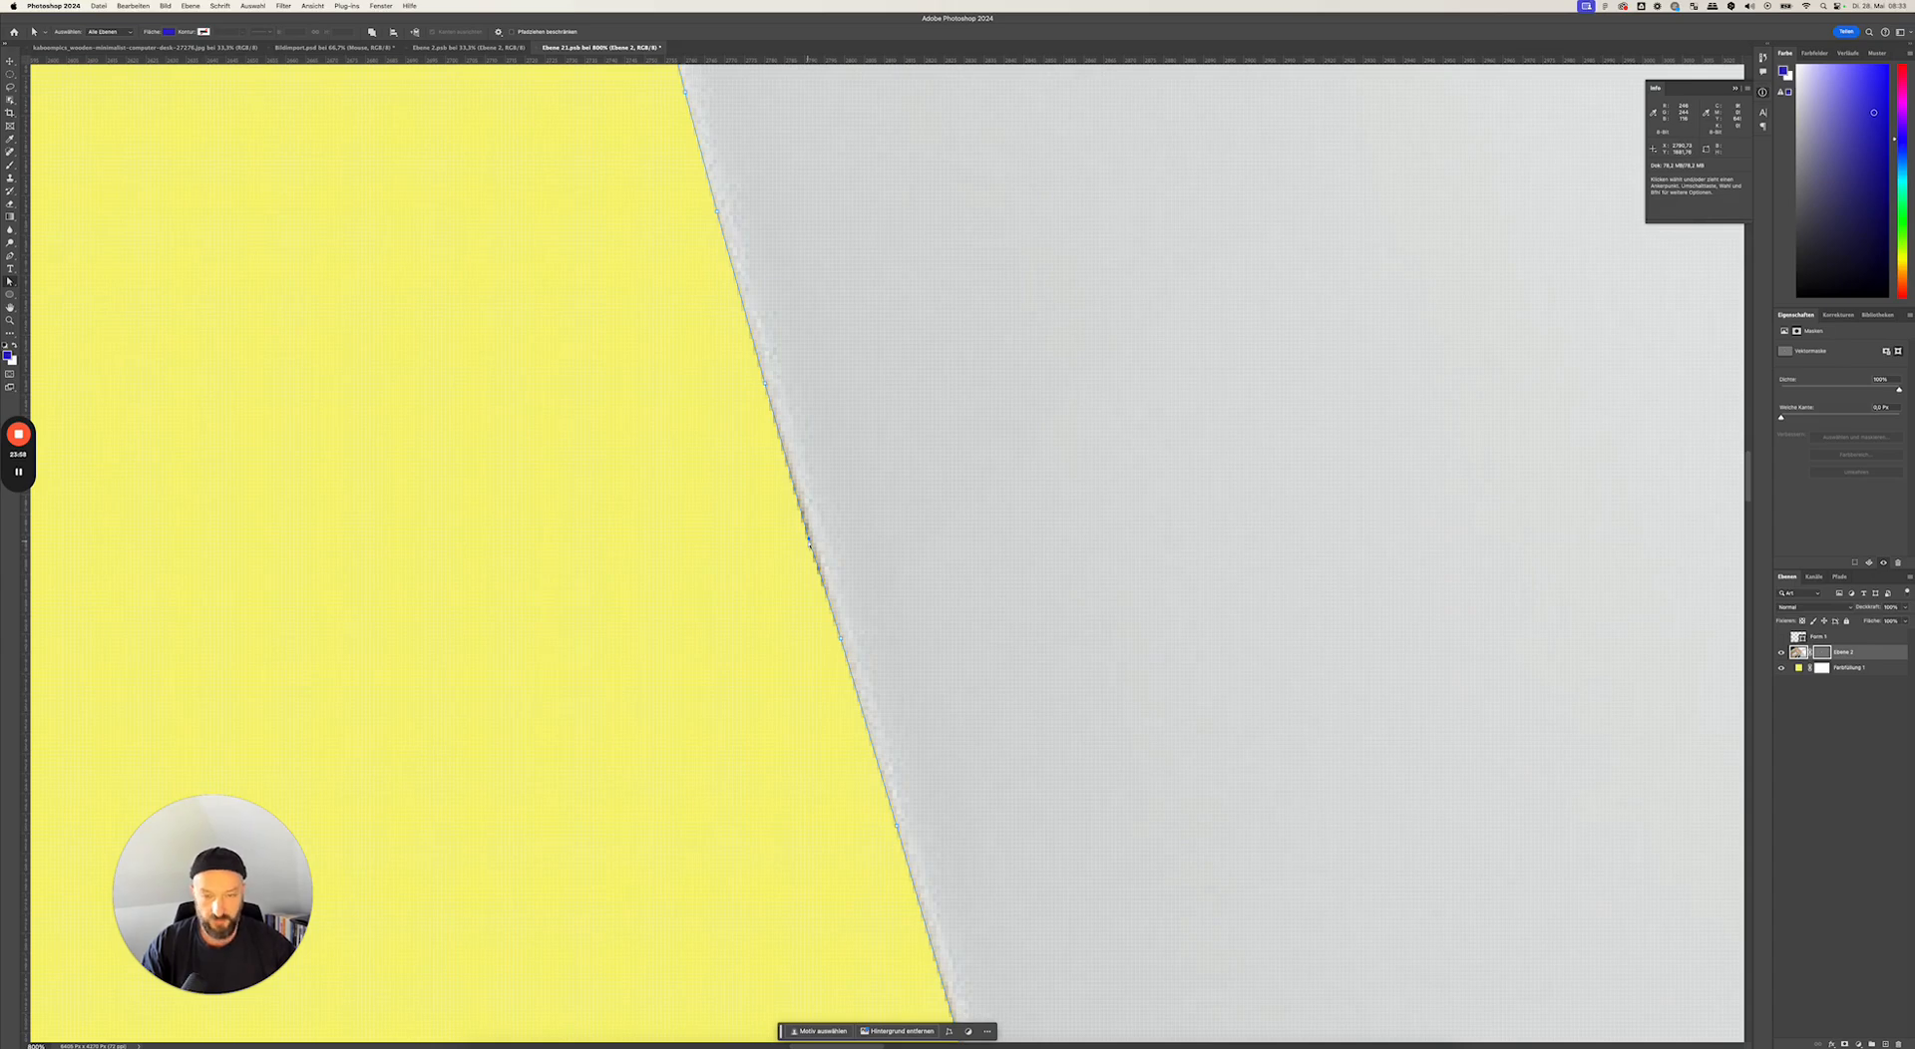
key(Right)
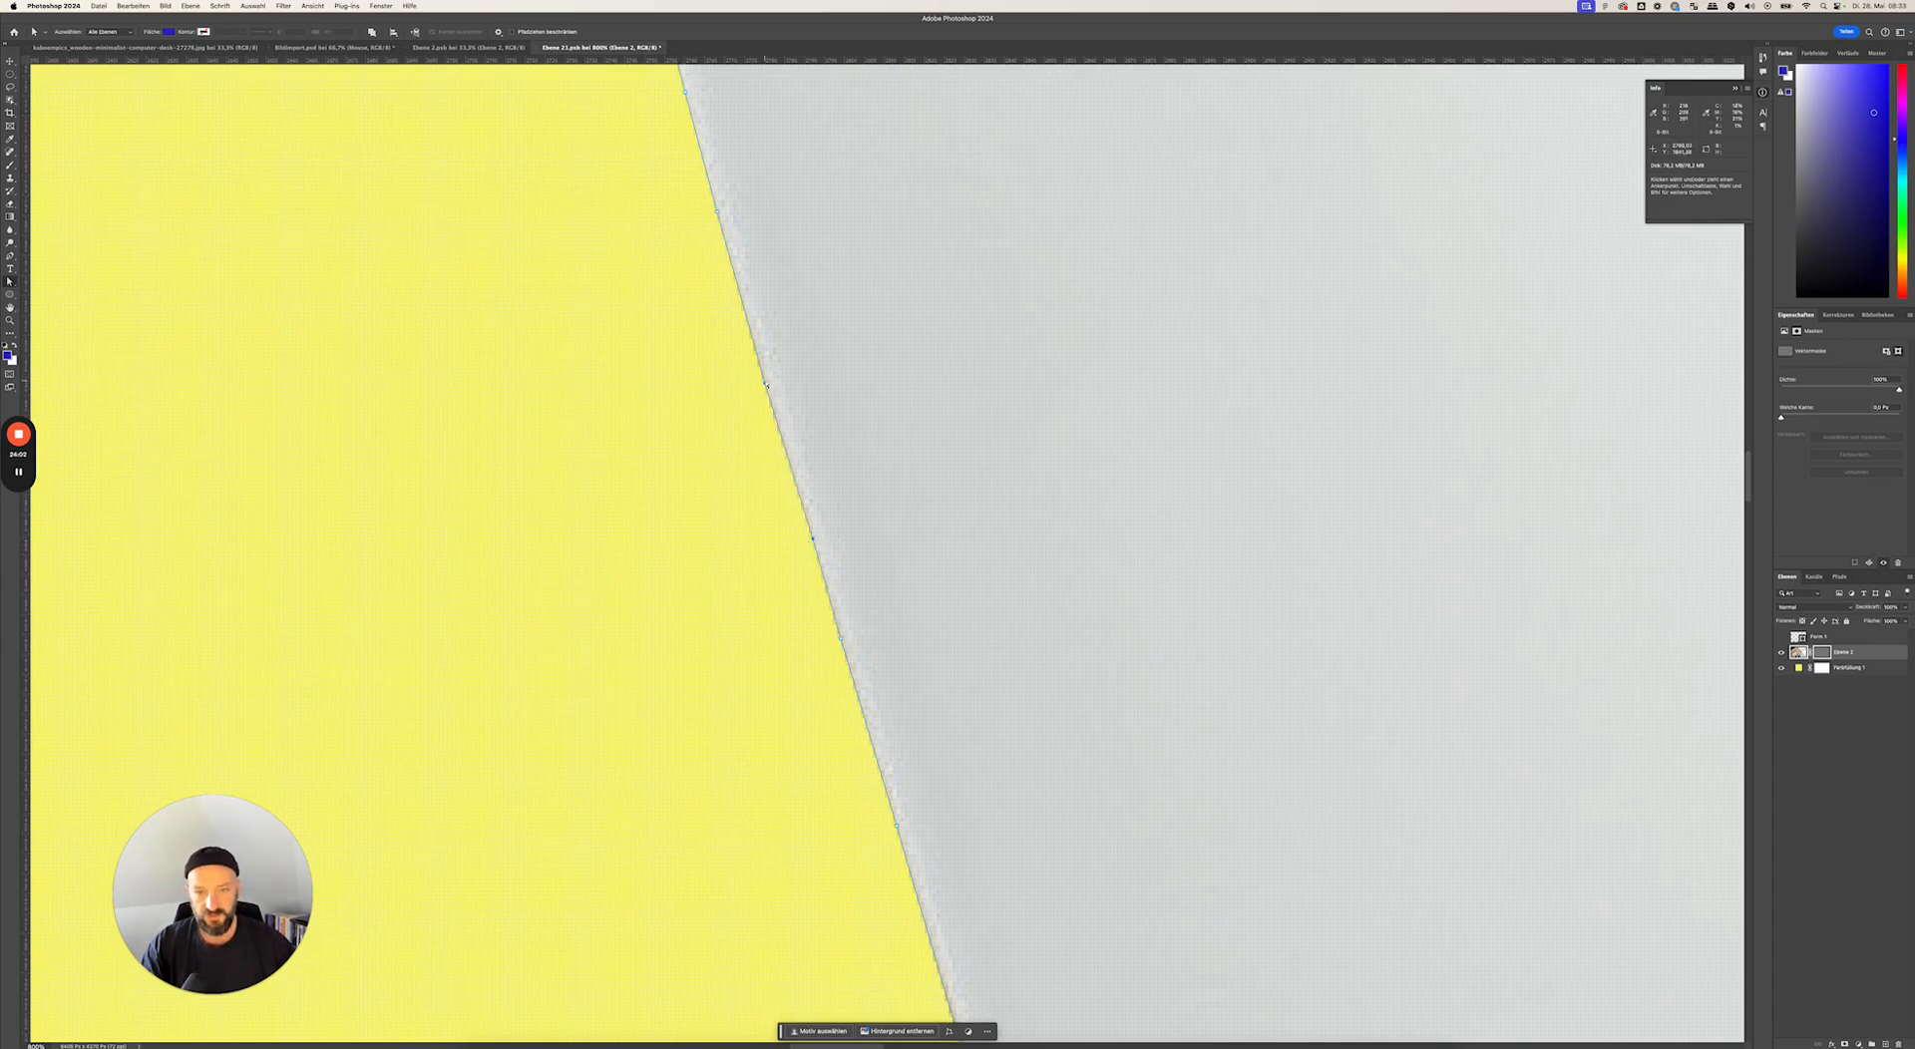
key(Up)
- Nudge the vector mask's anchor points inward along the lower part of the mouse's left edge
scroll(764, 379, down, 5)
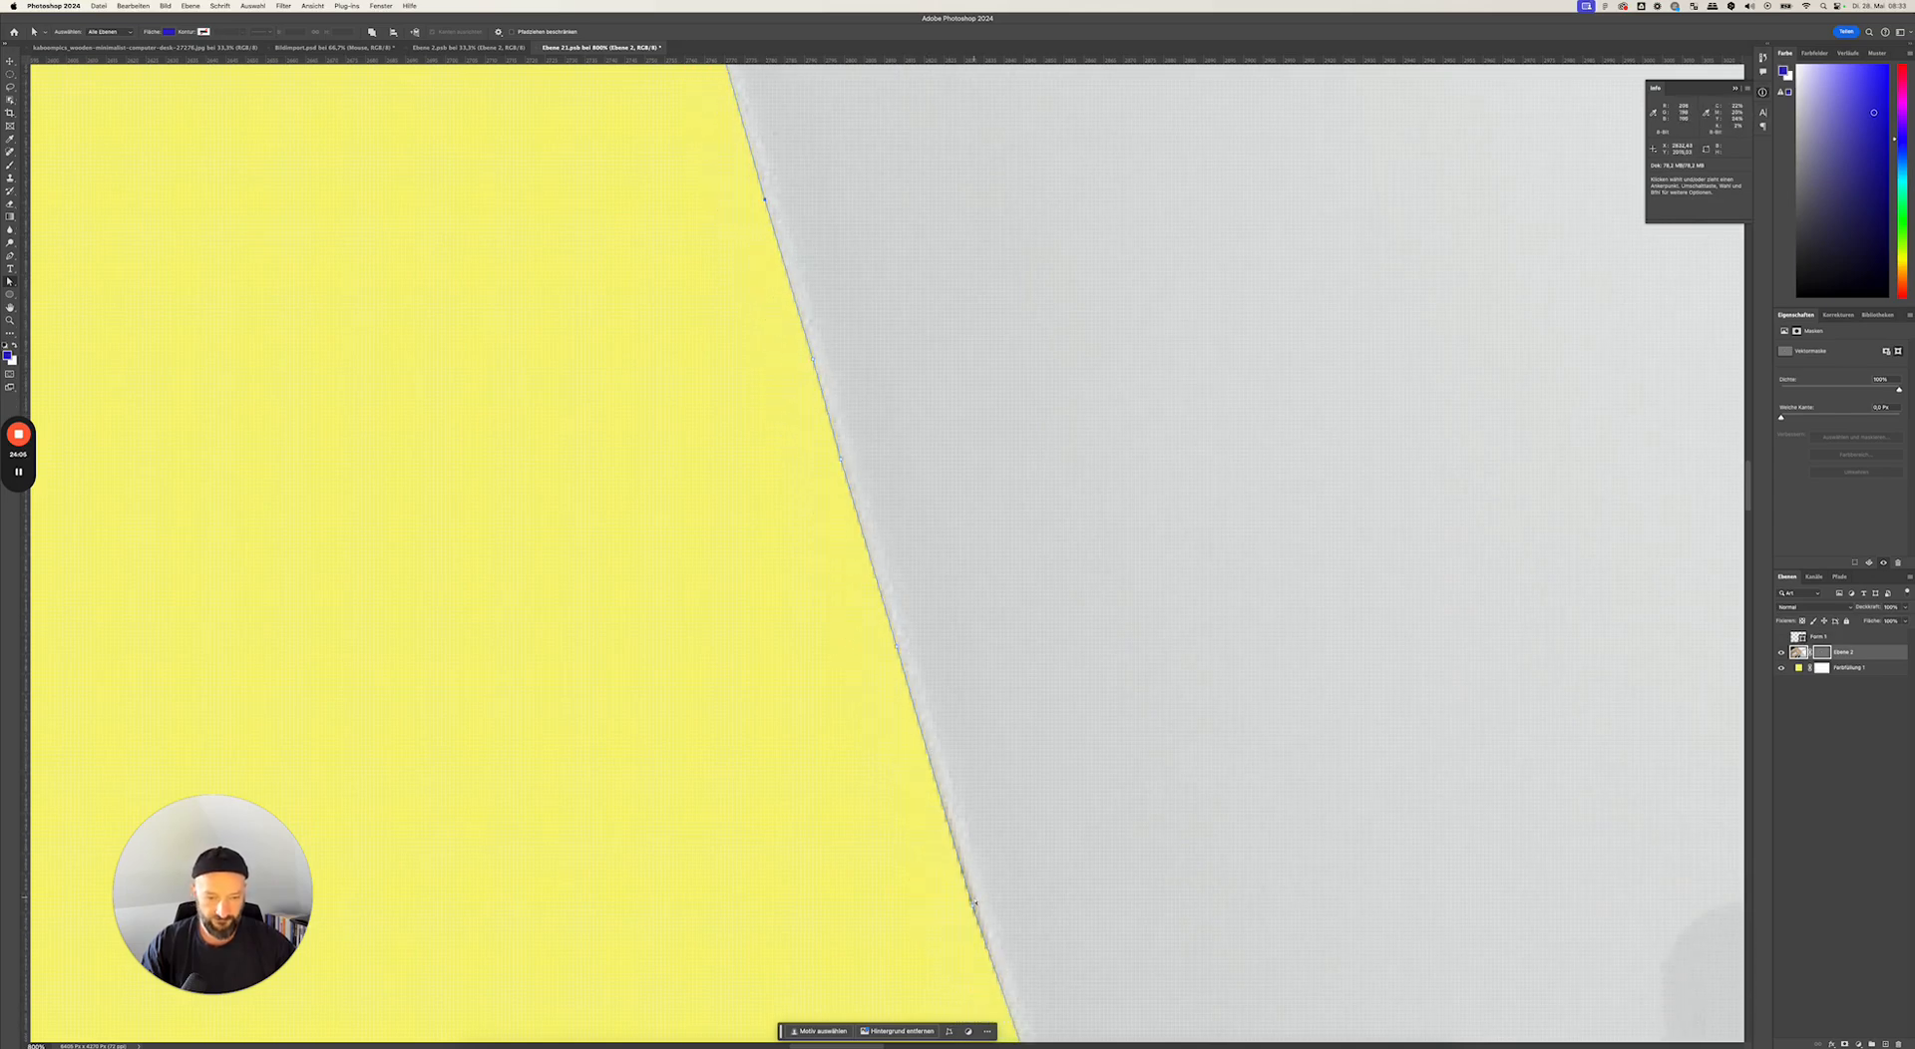
key(Up)
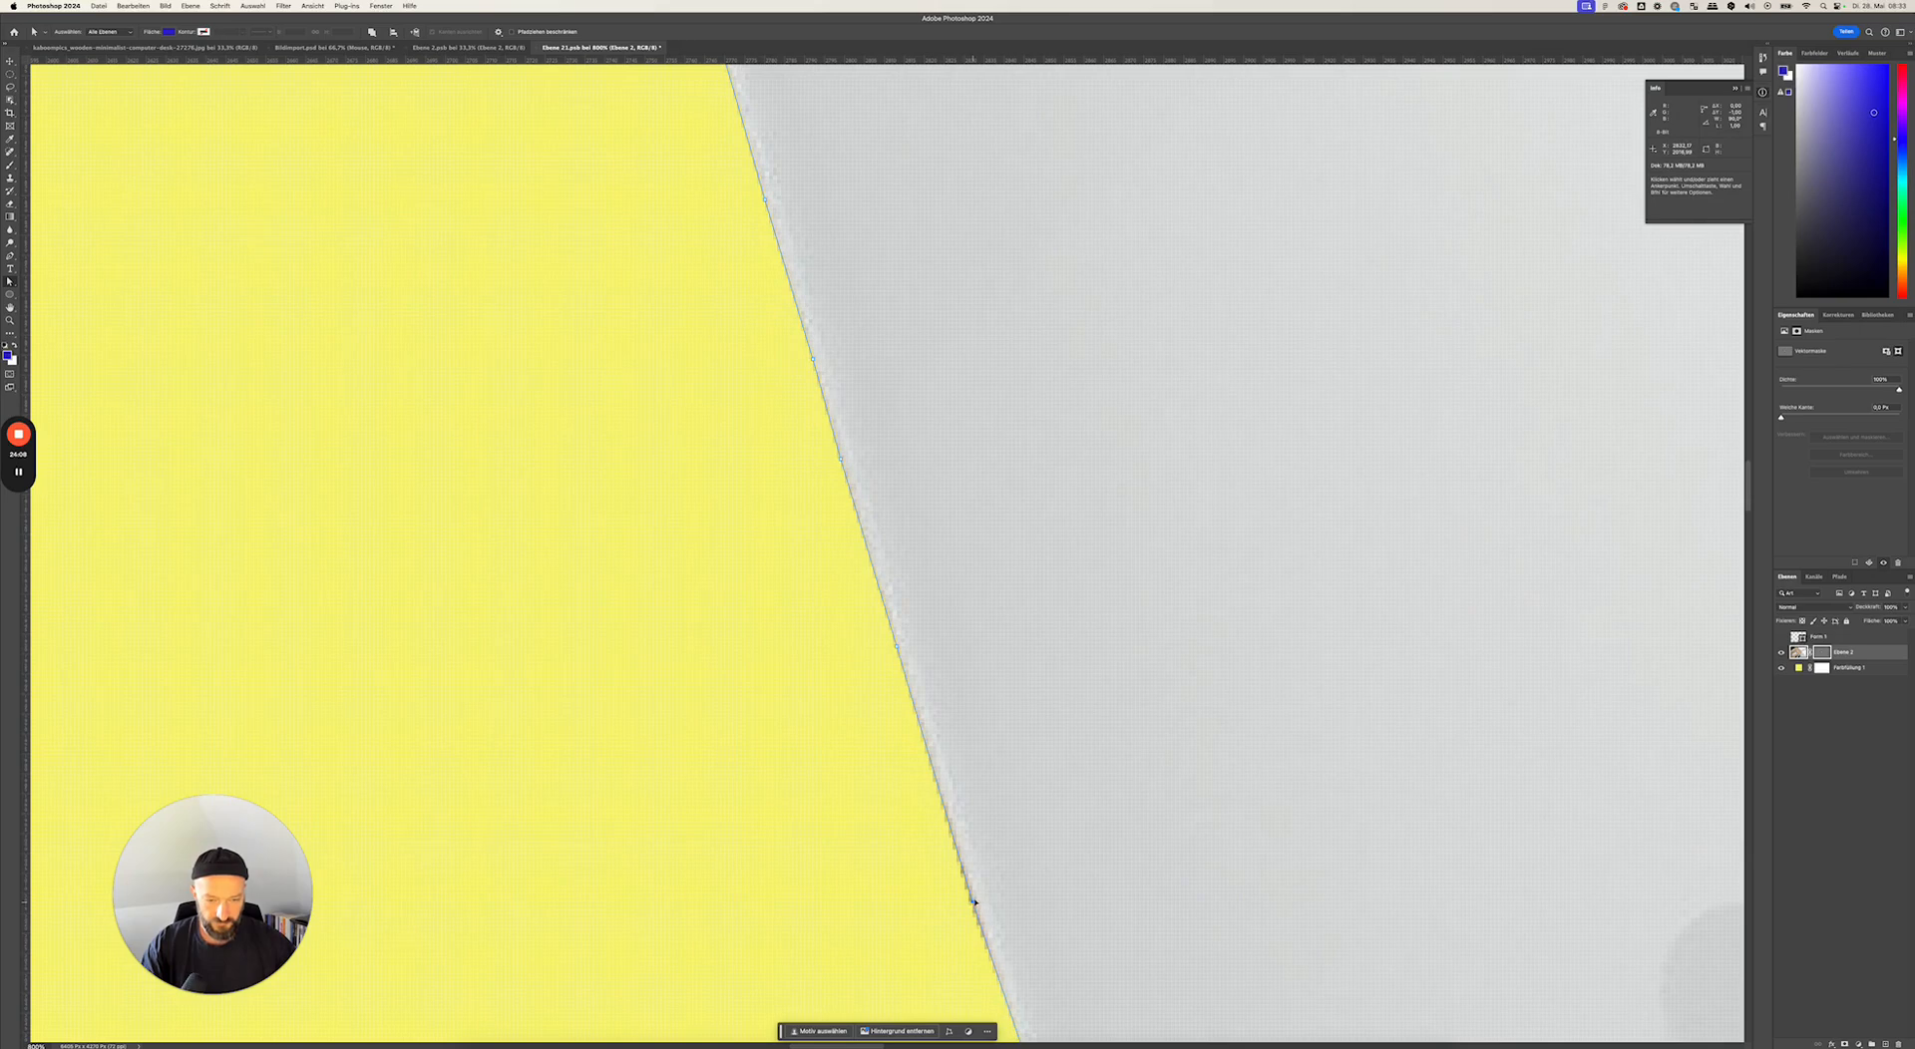
scroll(1028, 896, down, 10)
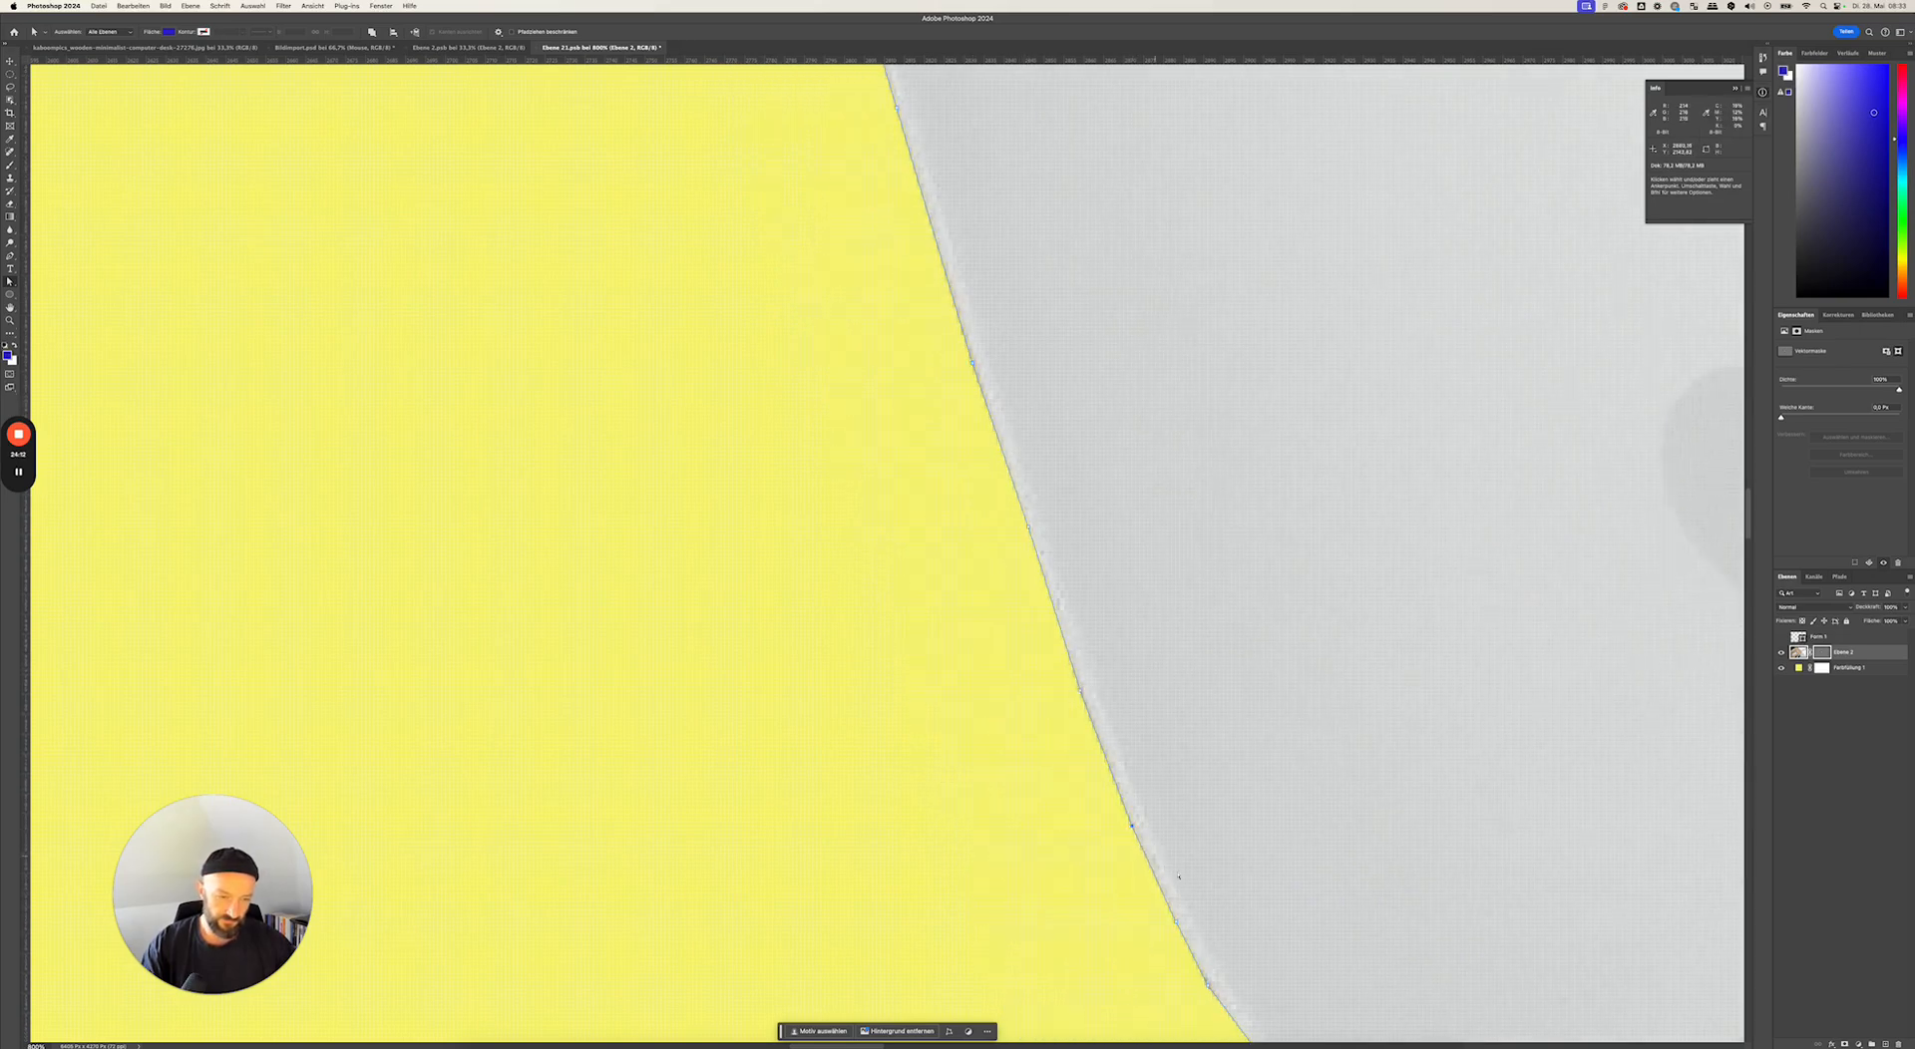
scroll(1177, 808, down, 5)
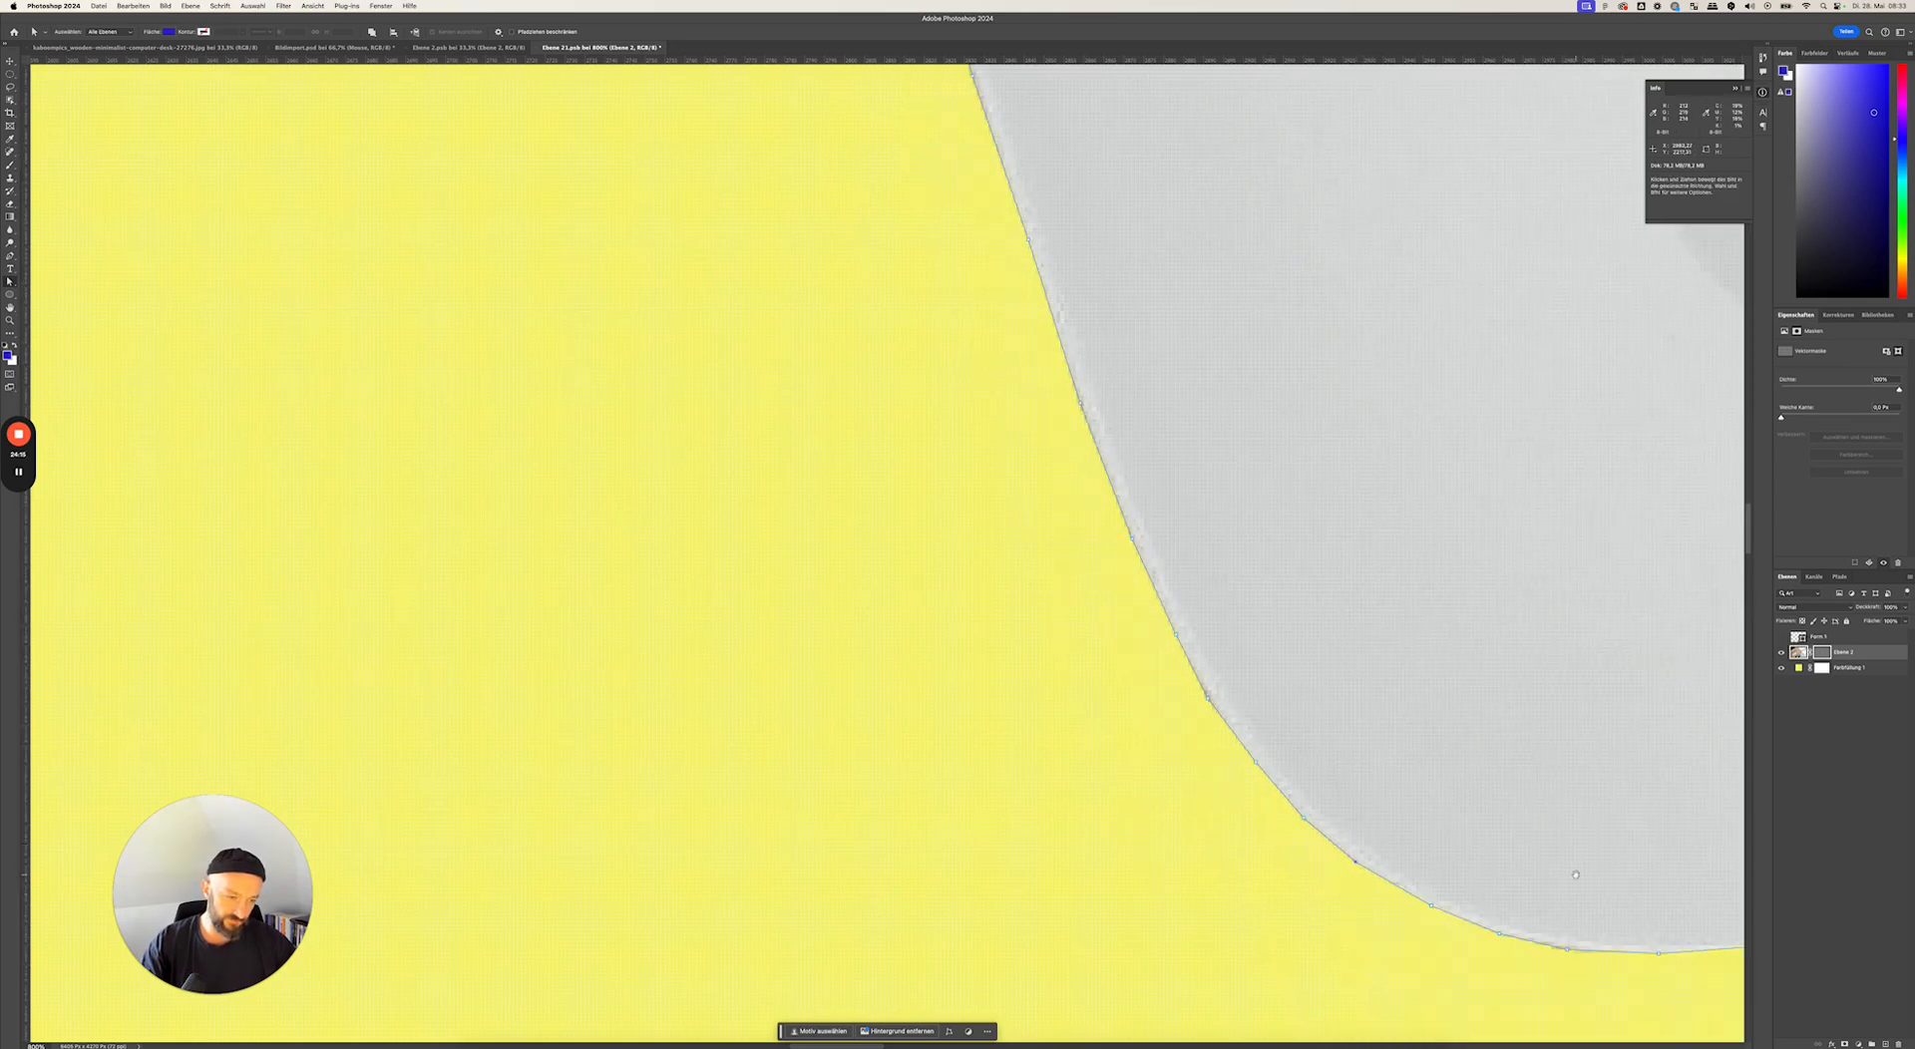
scroll(1456, 881, right, 15)
scroll(1457, 882, down, 3)
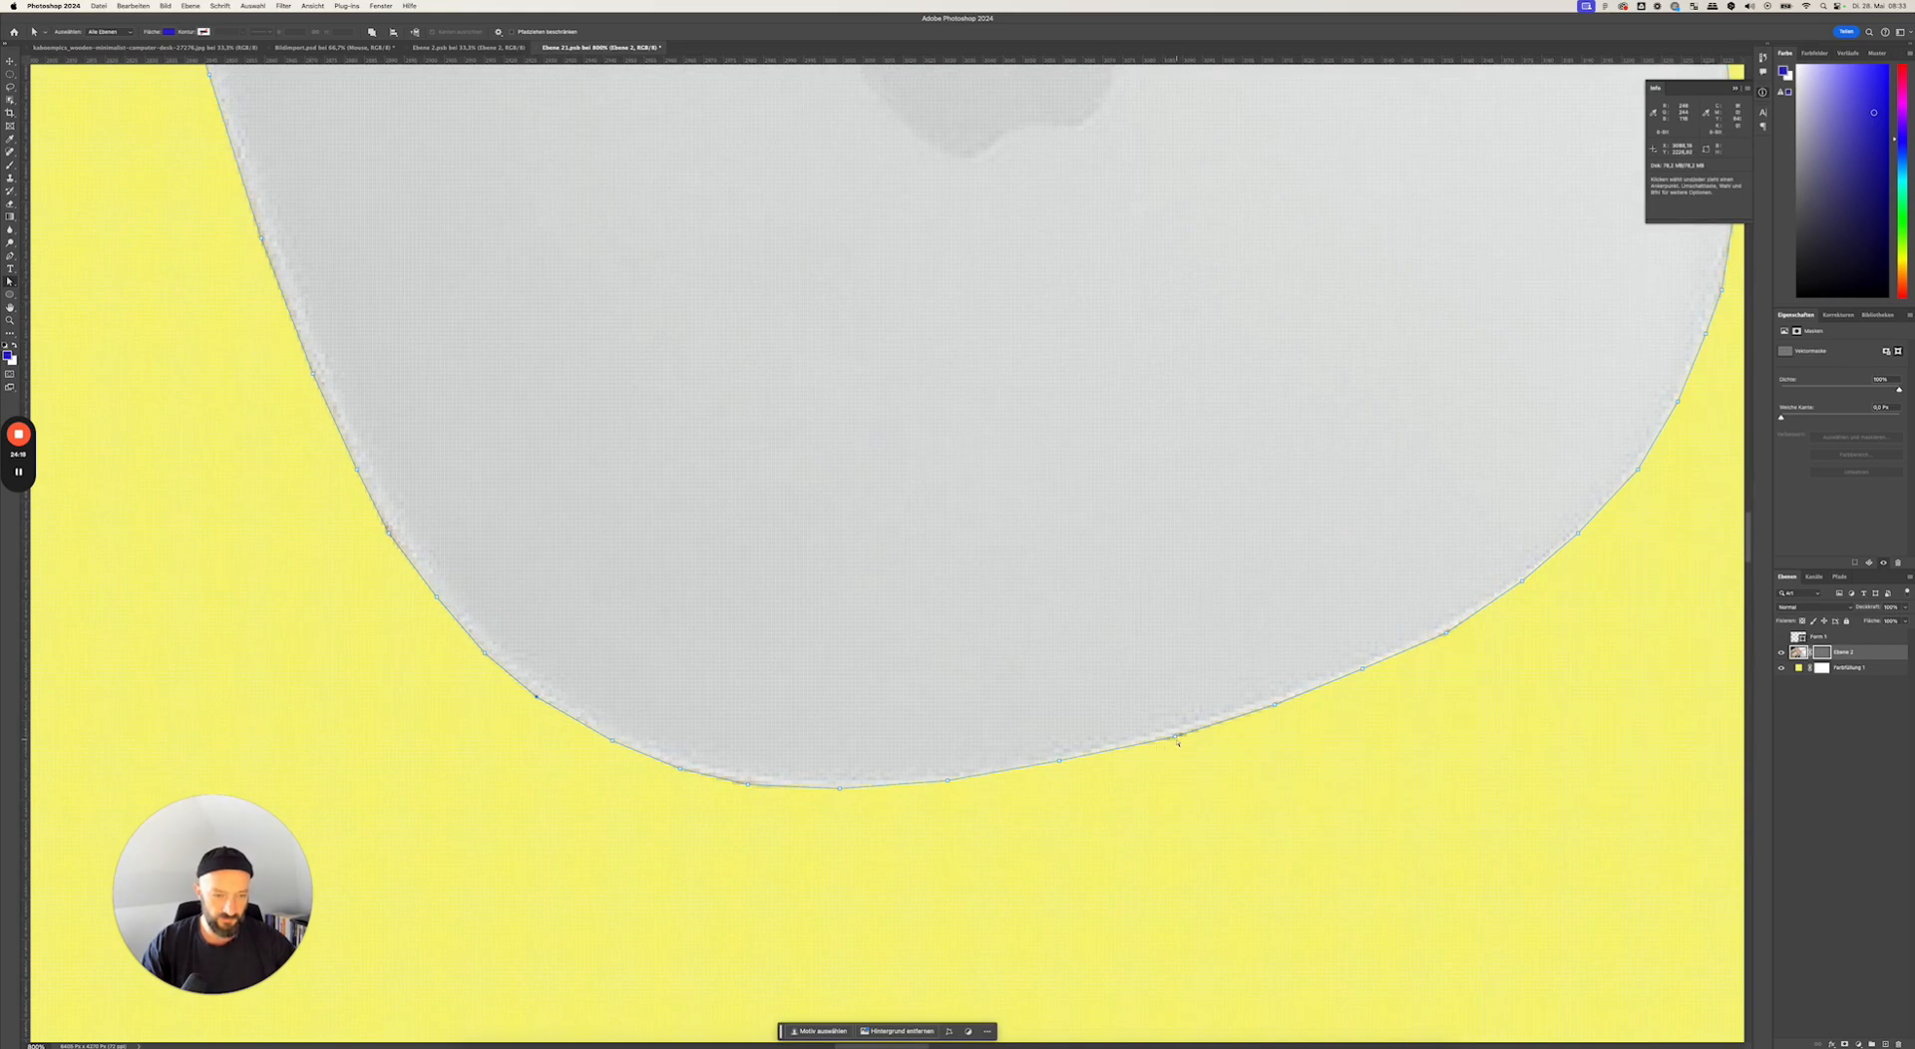
- Adjust the vector mask's anchor points along the mouse's bottom edge, below the Apple logo
click(1176, 736)
scroll(1335, 628, right, 9)
scroll(1334, 628, up, 3)
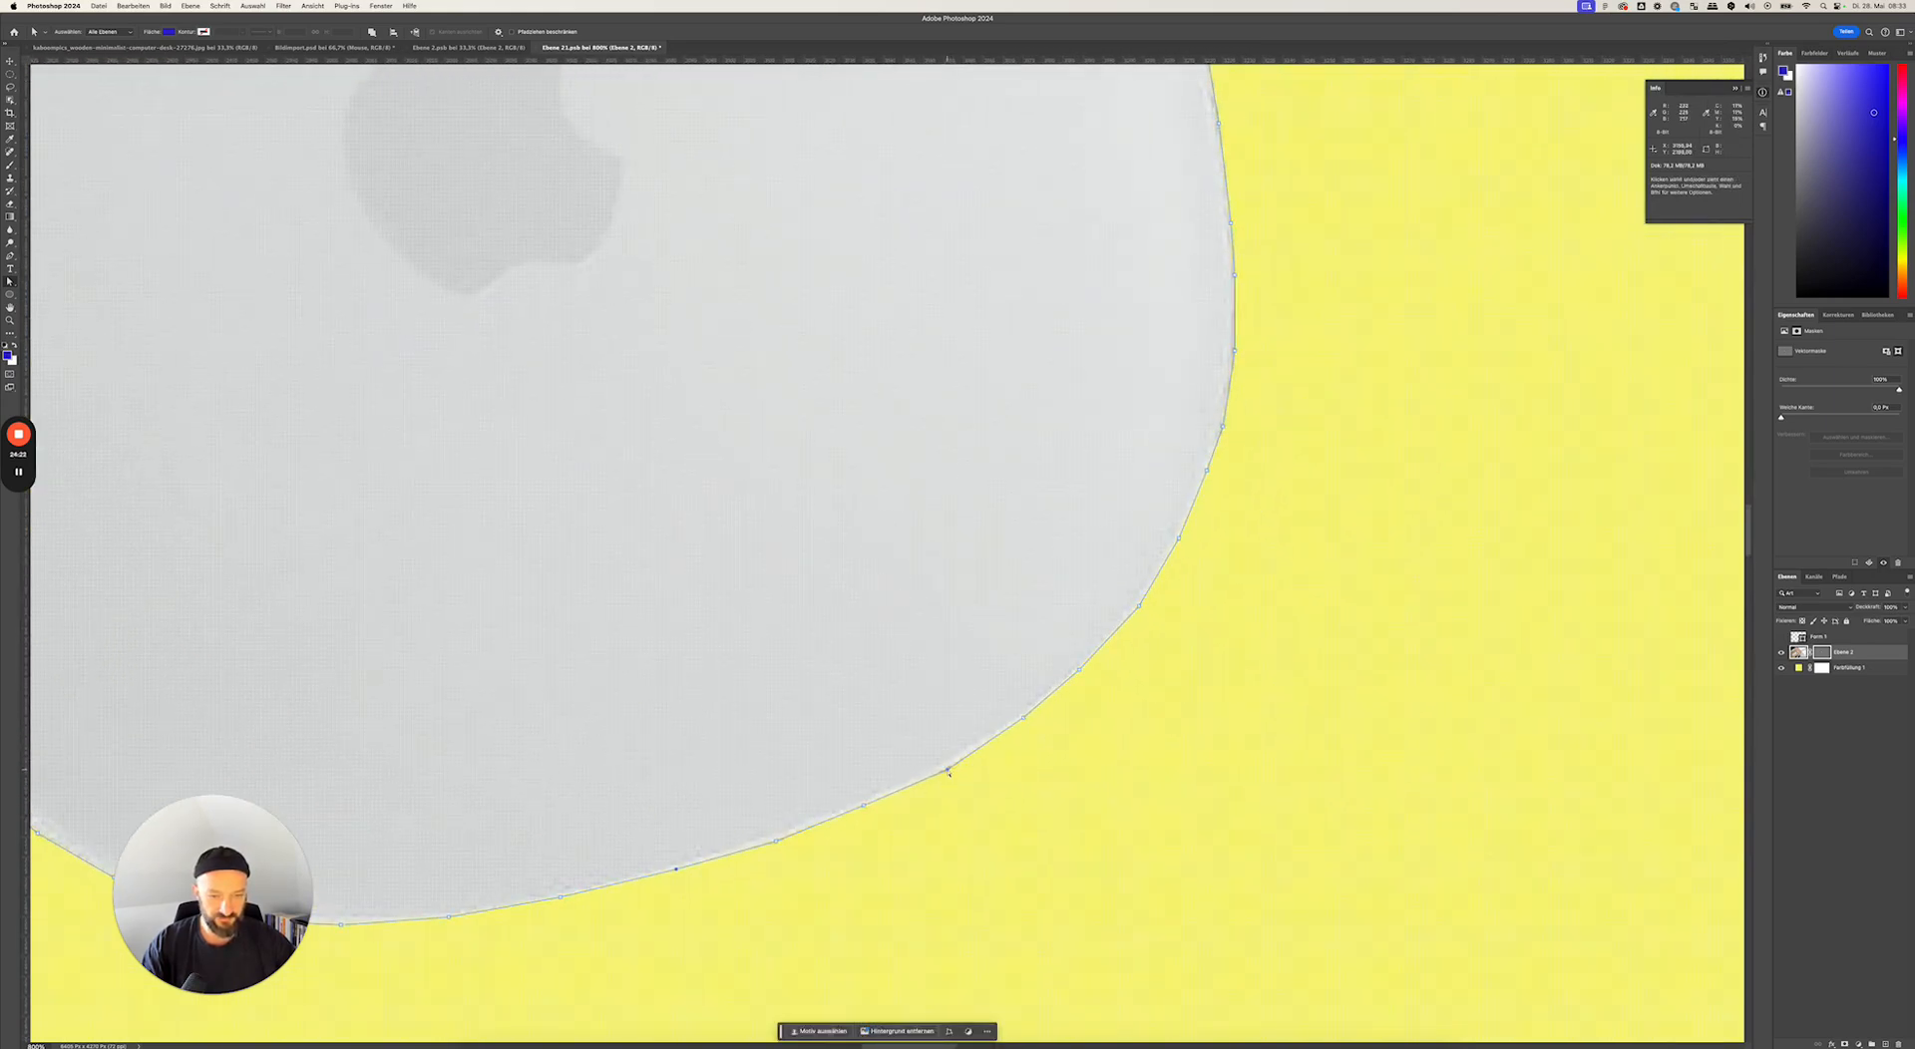
click(948, 770)
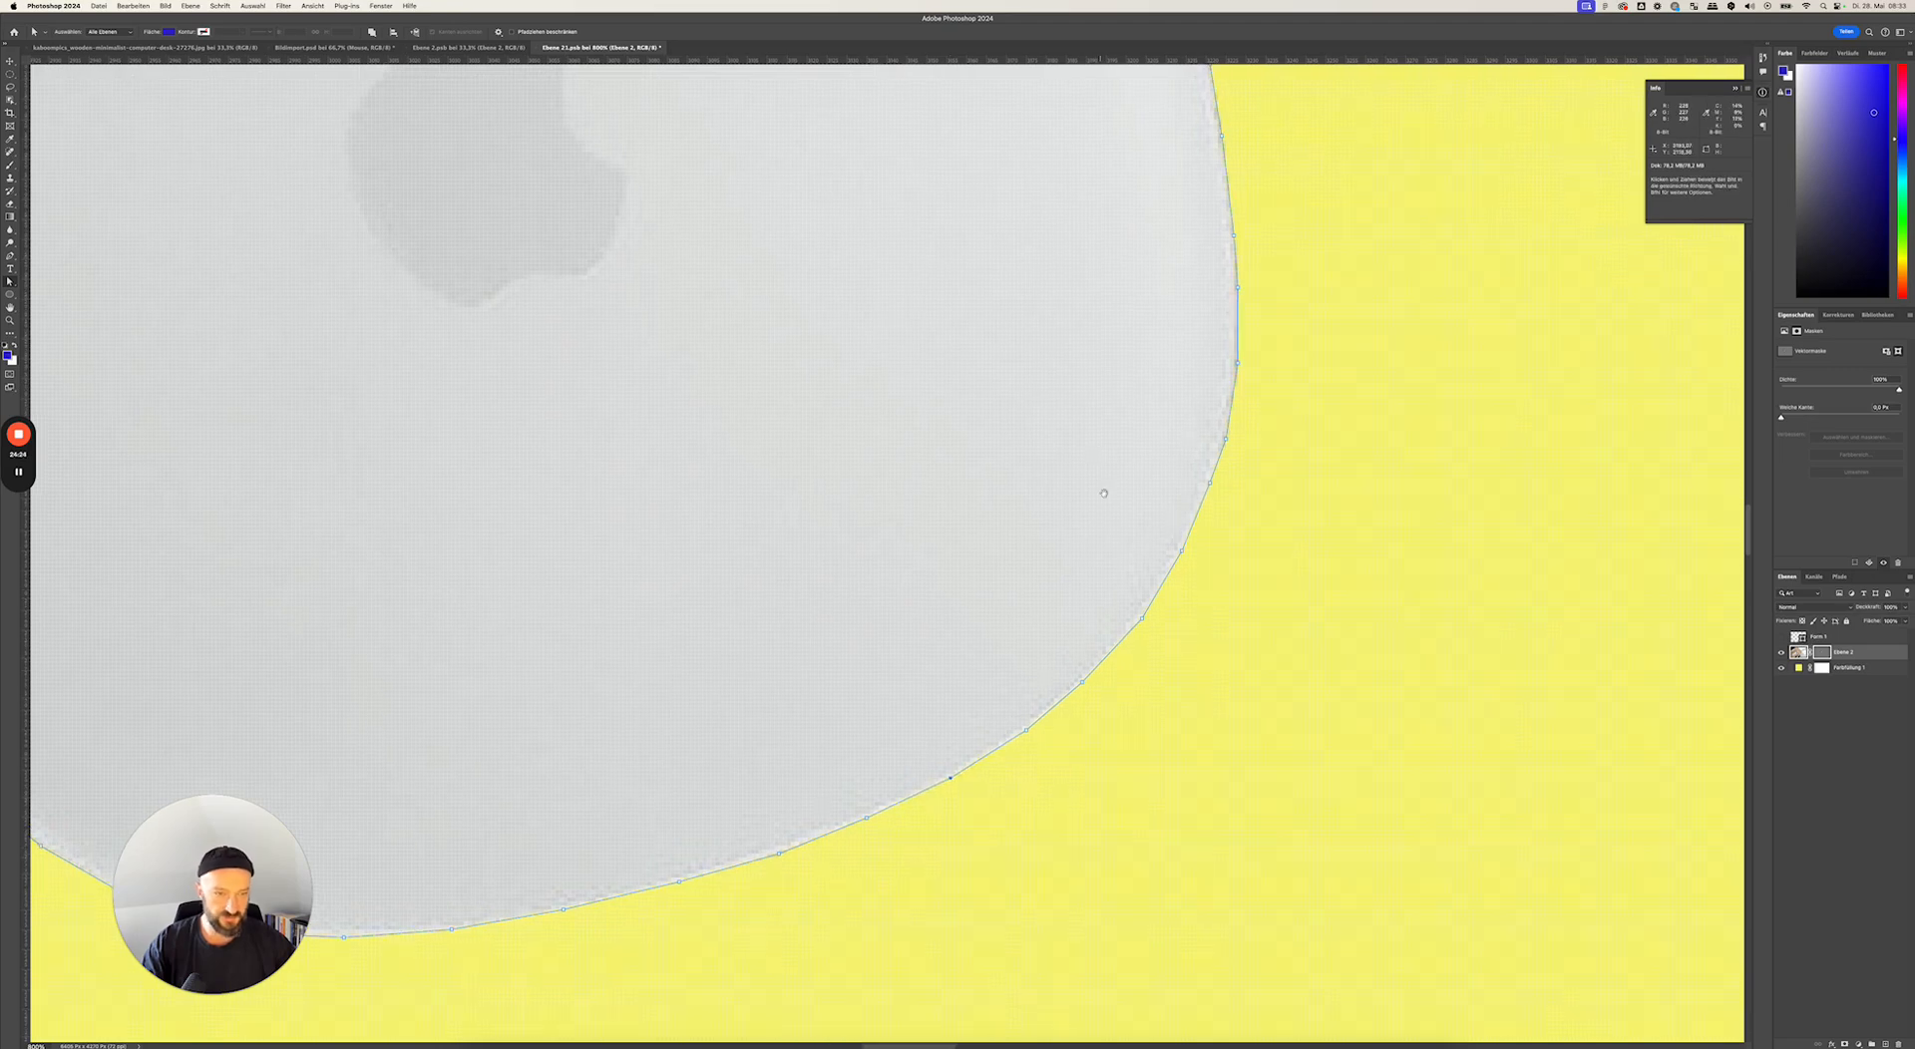
- Move the anchor point on the mouse's lower right curve slightly inward and check the mask up the right edge
scroll(1101, 476, up, 5)
scroll(1101, 476, right, 2)
drag(1144, 666, 1142, 665)
drag(980, 466, 1013, 701)
scroll(1014, 700, up, 10)
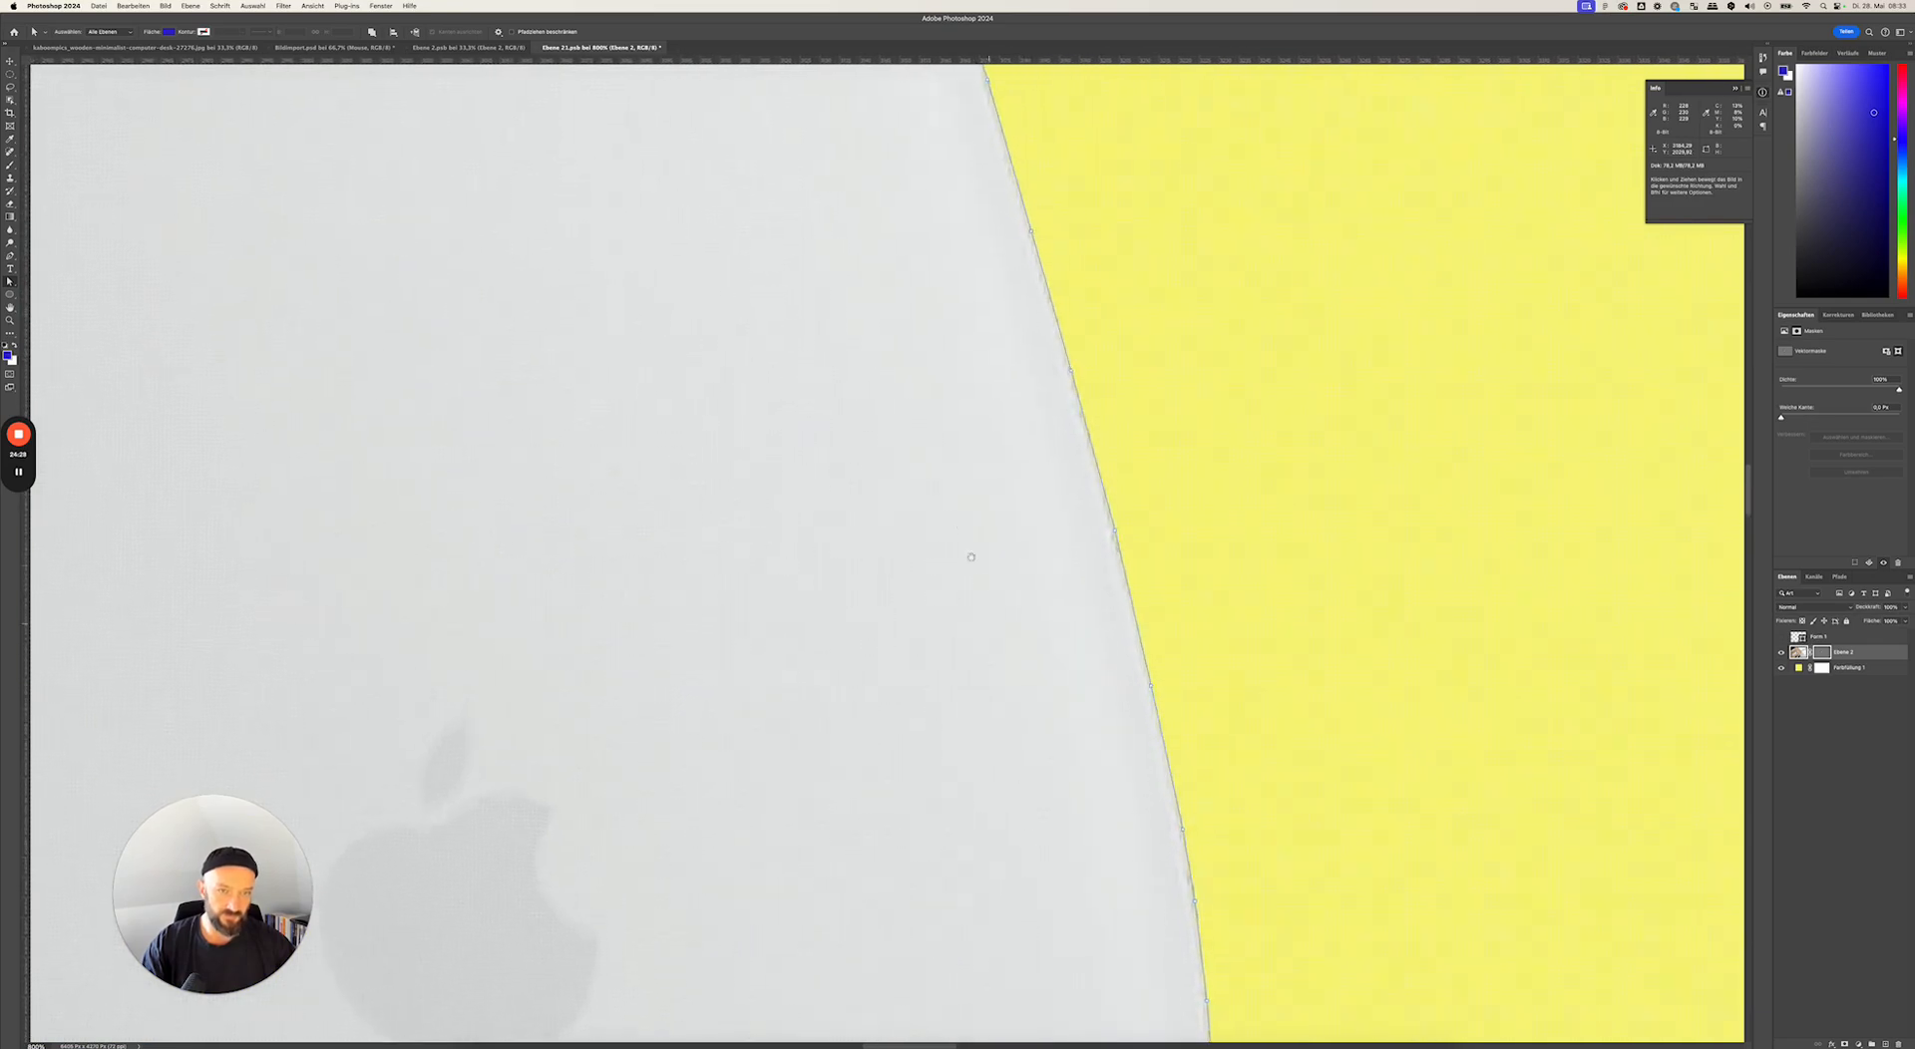
scroll(902, 645, up, 8)
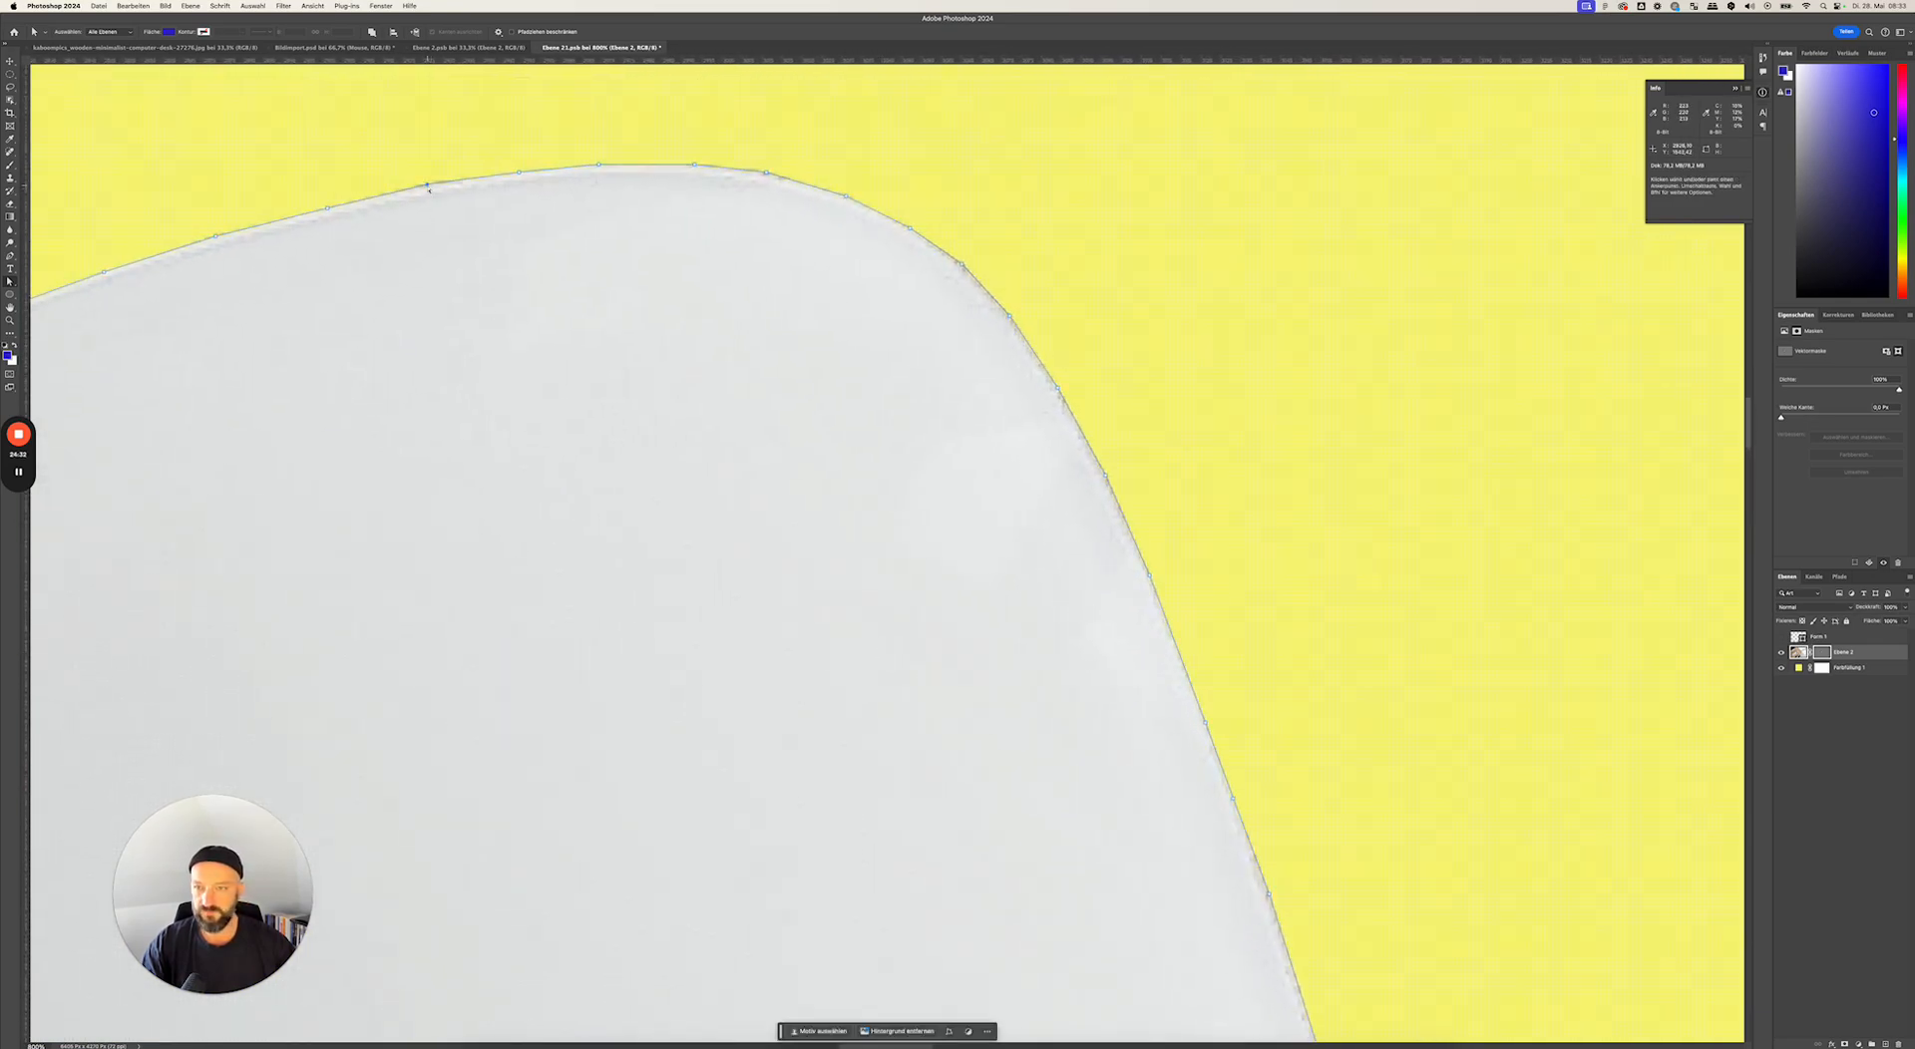
- Fine-tune the mask's anchor points along the mouse's top edge and around its upper left corner
click(427, 187)
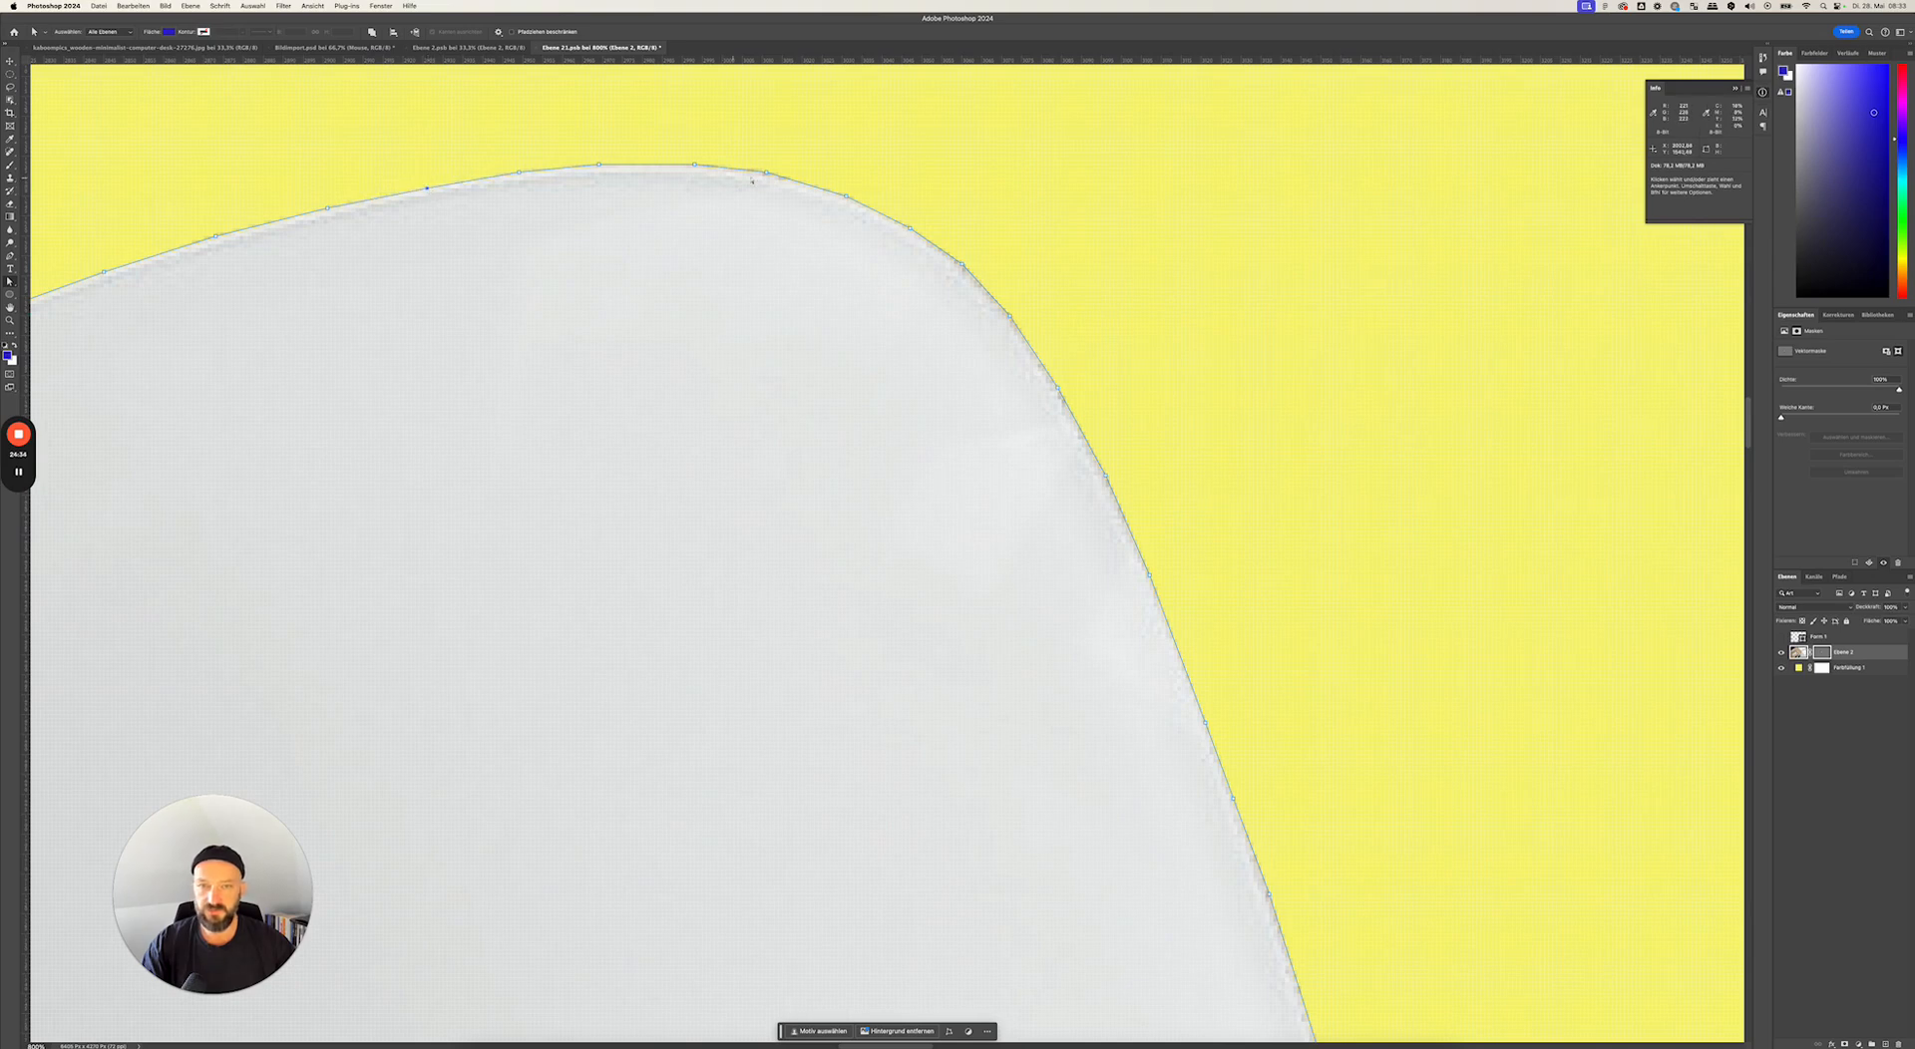
scroll(1117, 708, down, 6)
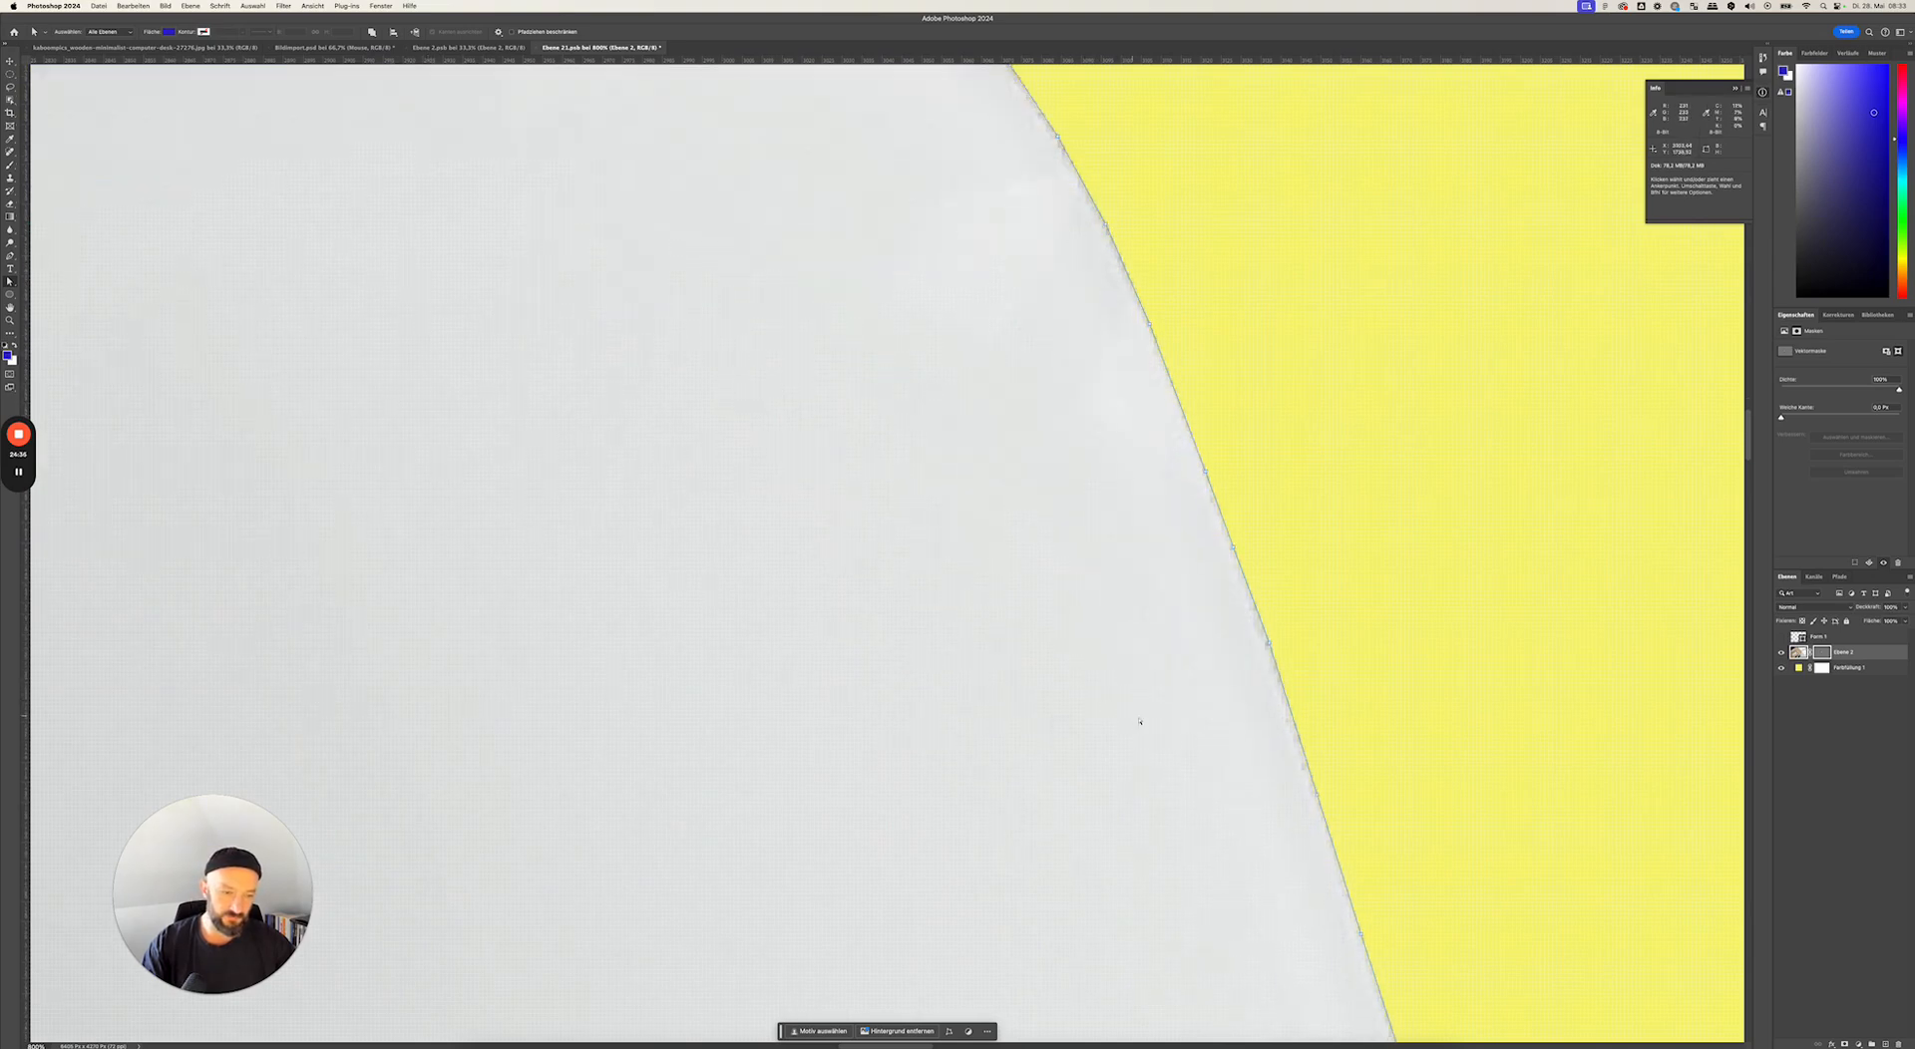
drag(789, 436, 942, 584)
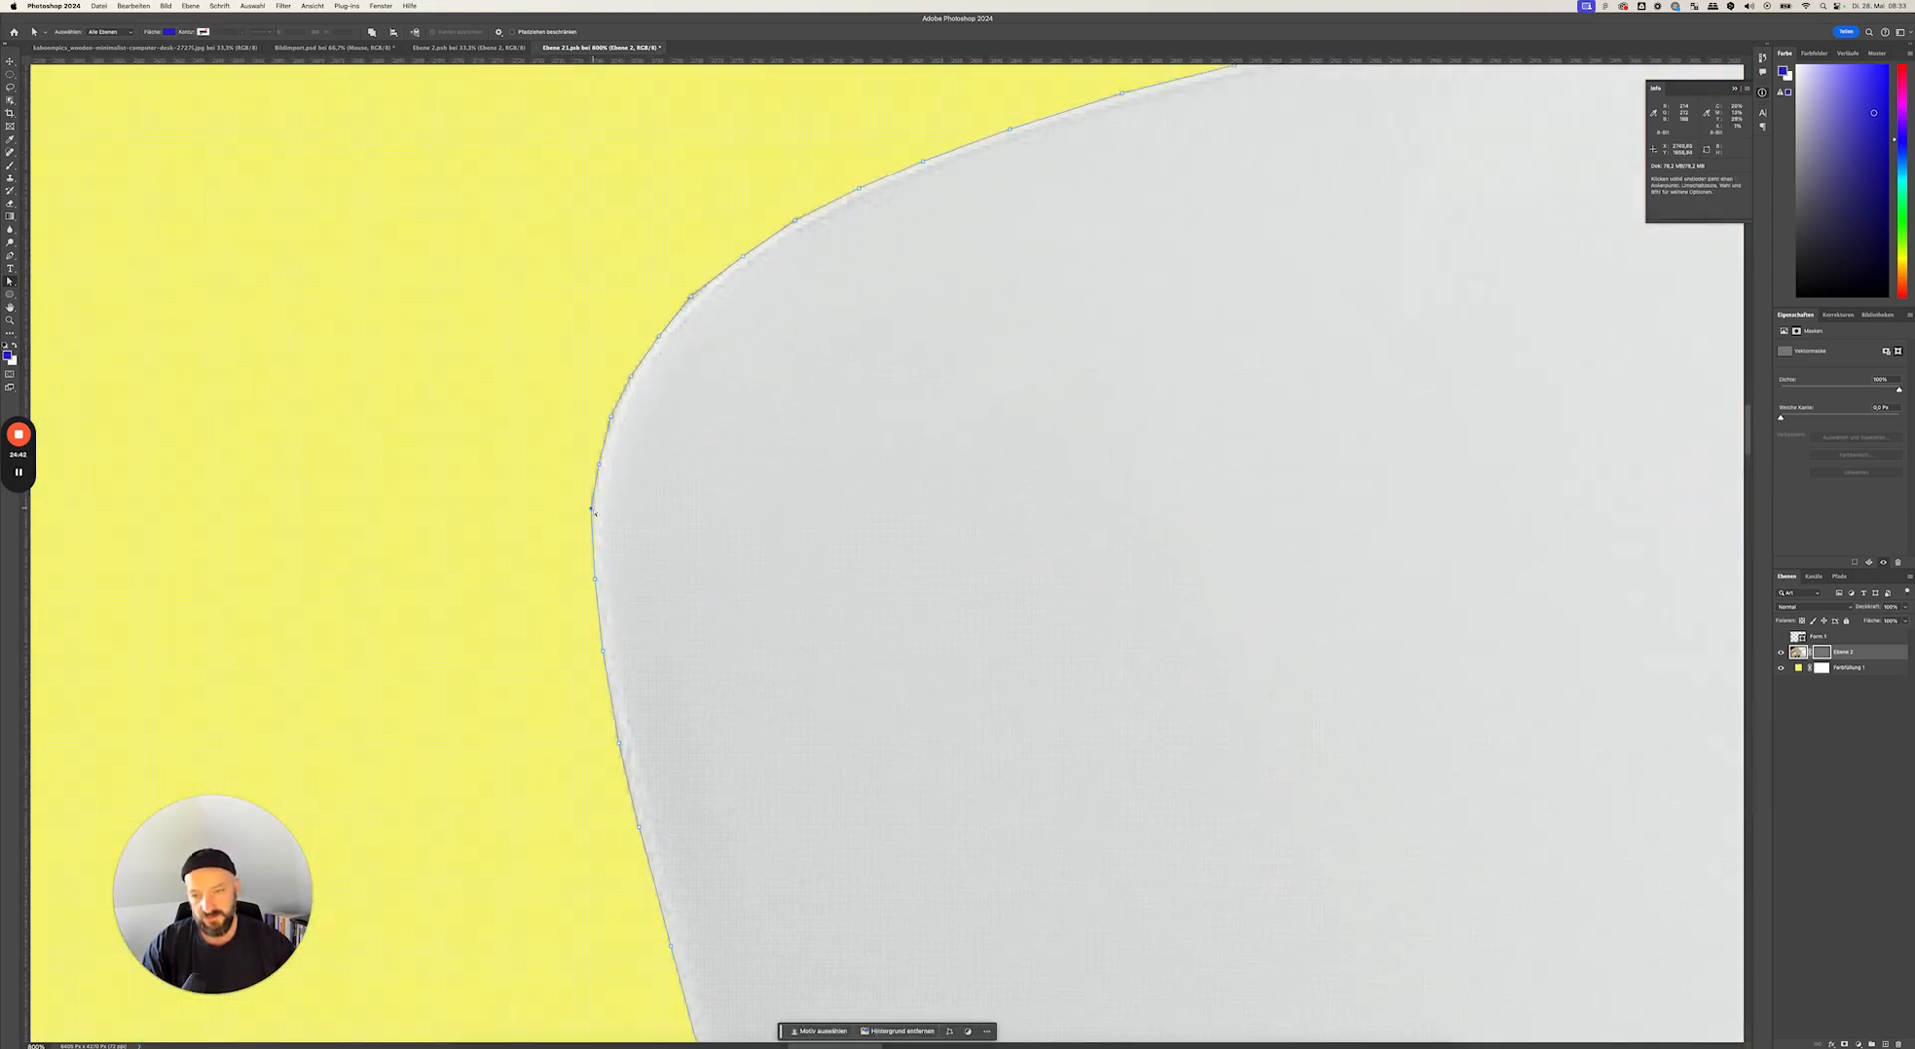
drag(693, 298, 696, 298)
scroll(944, 313, right, 5)
scroll(943, 313, up, 3)
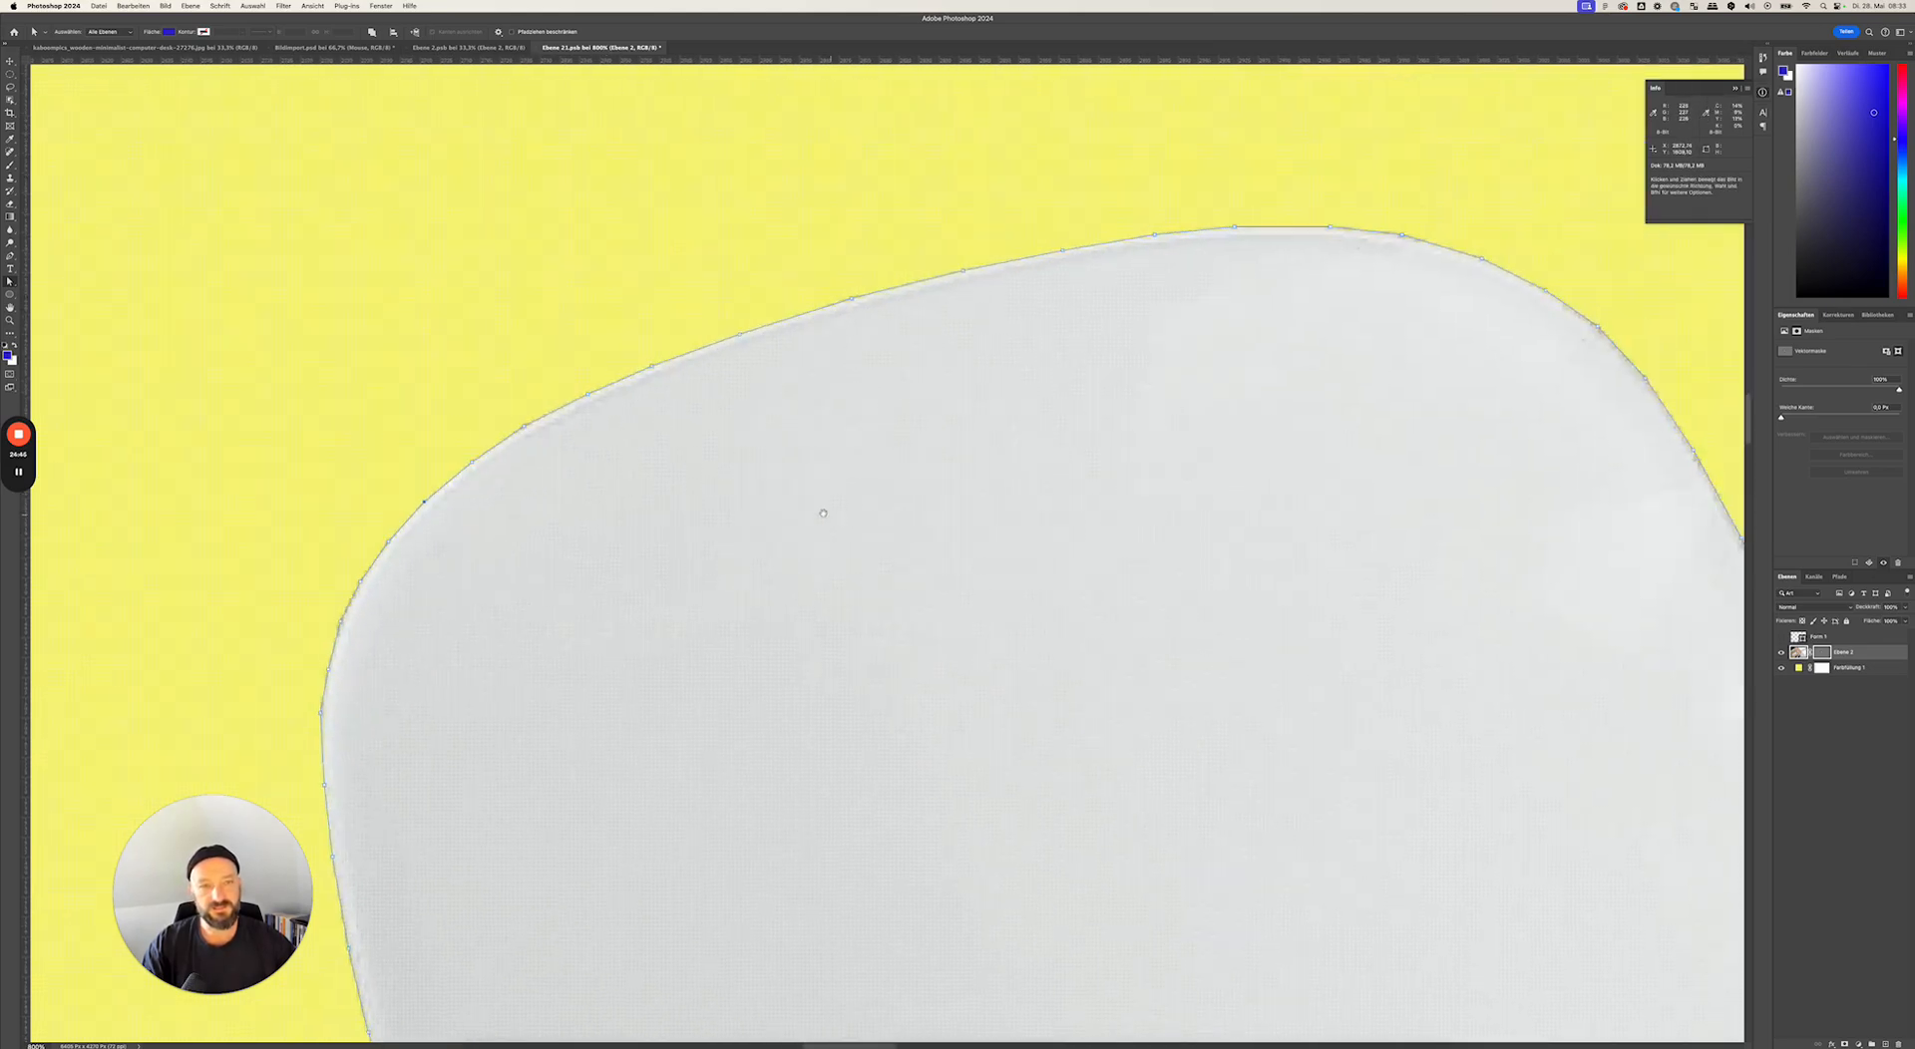
- Deselect the mouse's vector mask path, check the clean outline, and hide the yellow fill layer
key(Escape)
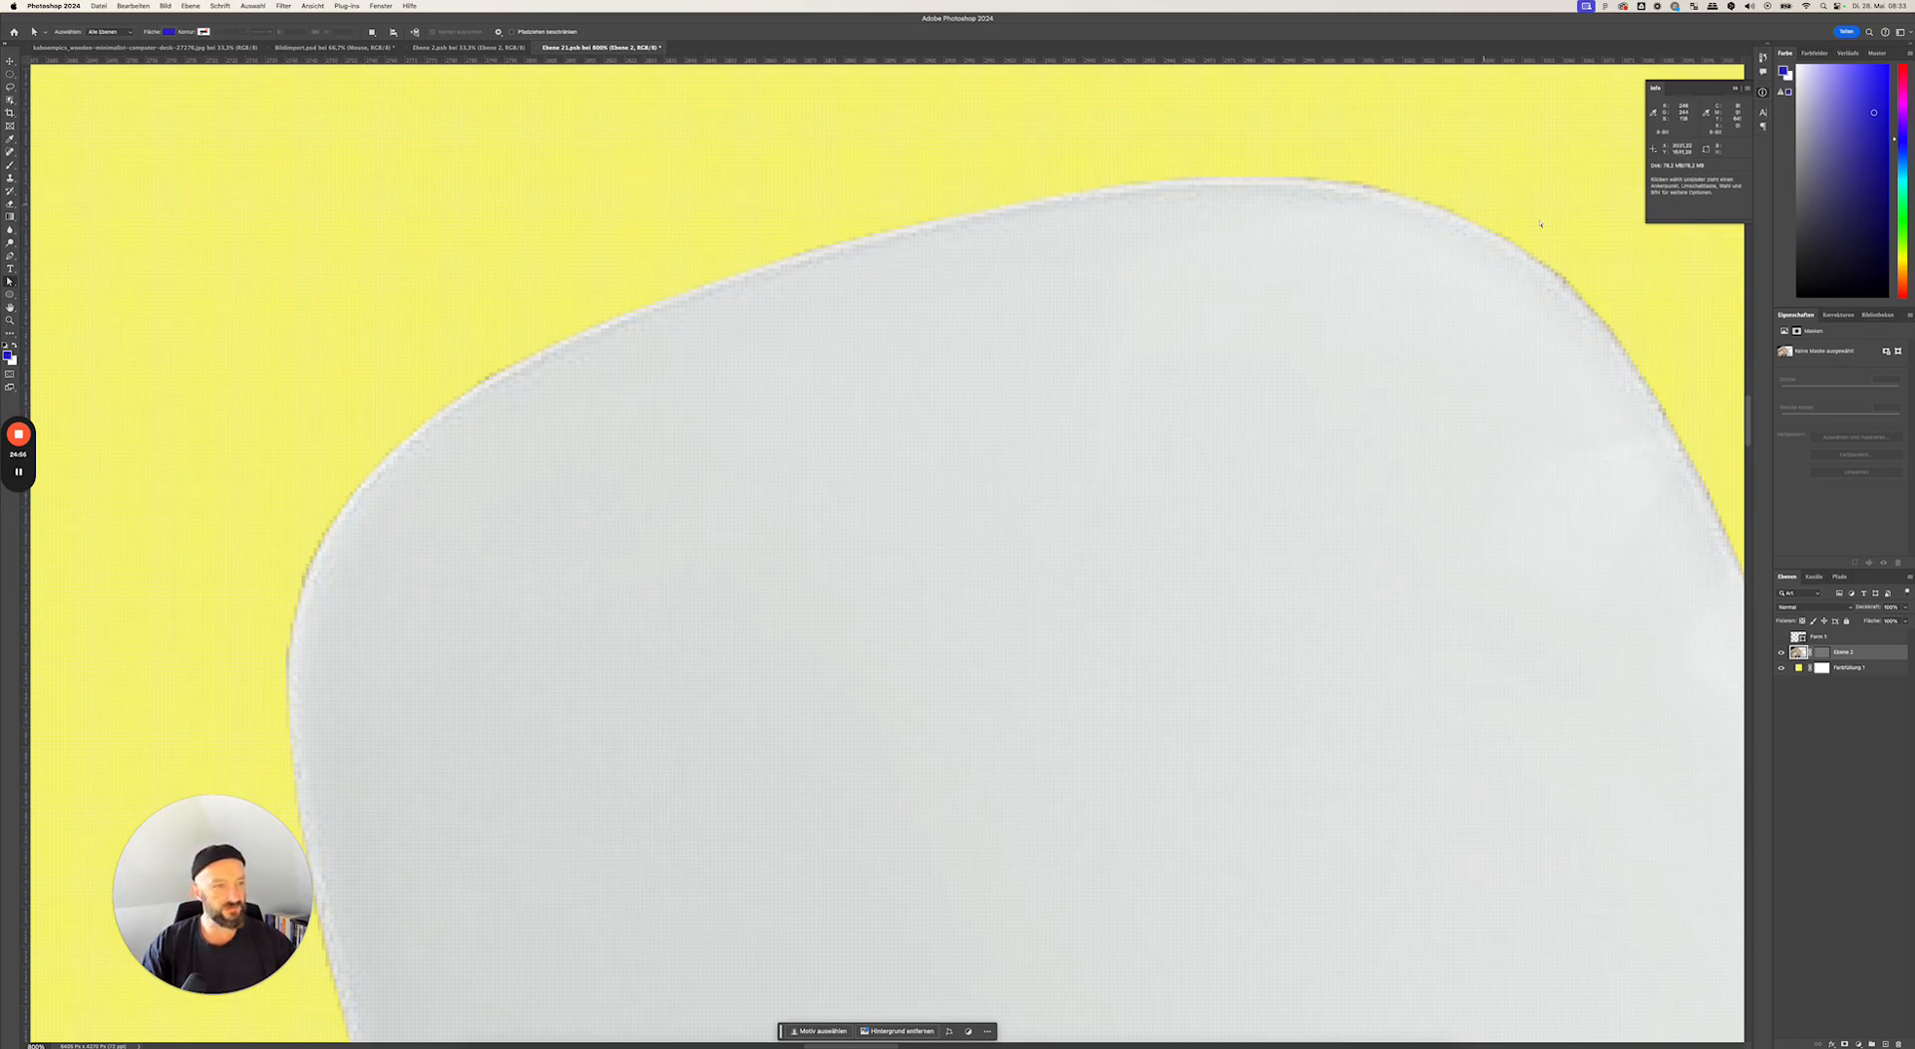
drag(1583, 514, 1476, 462)
scroll(1432, 244, down, 5)
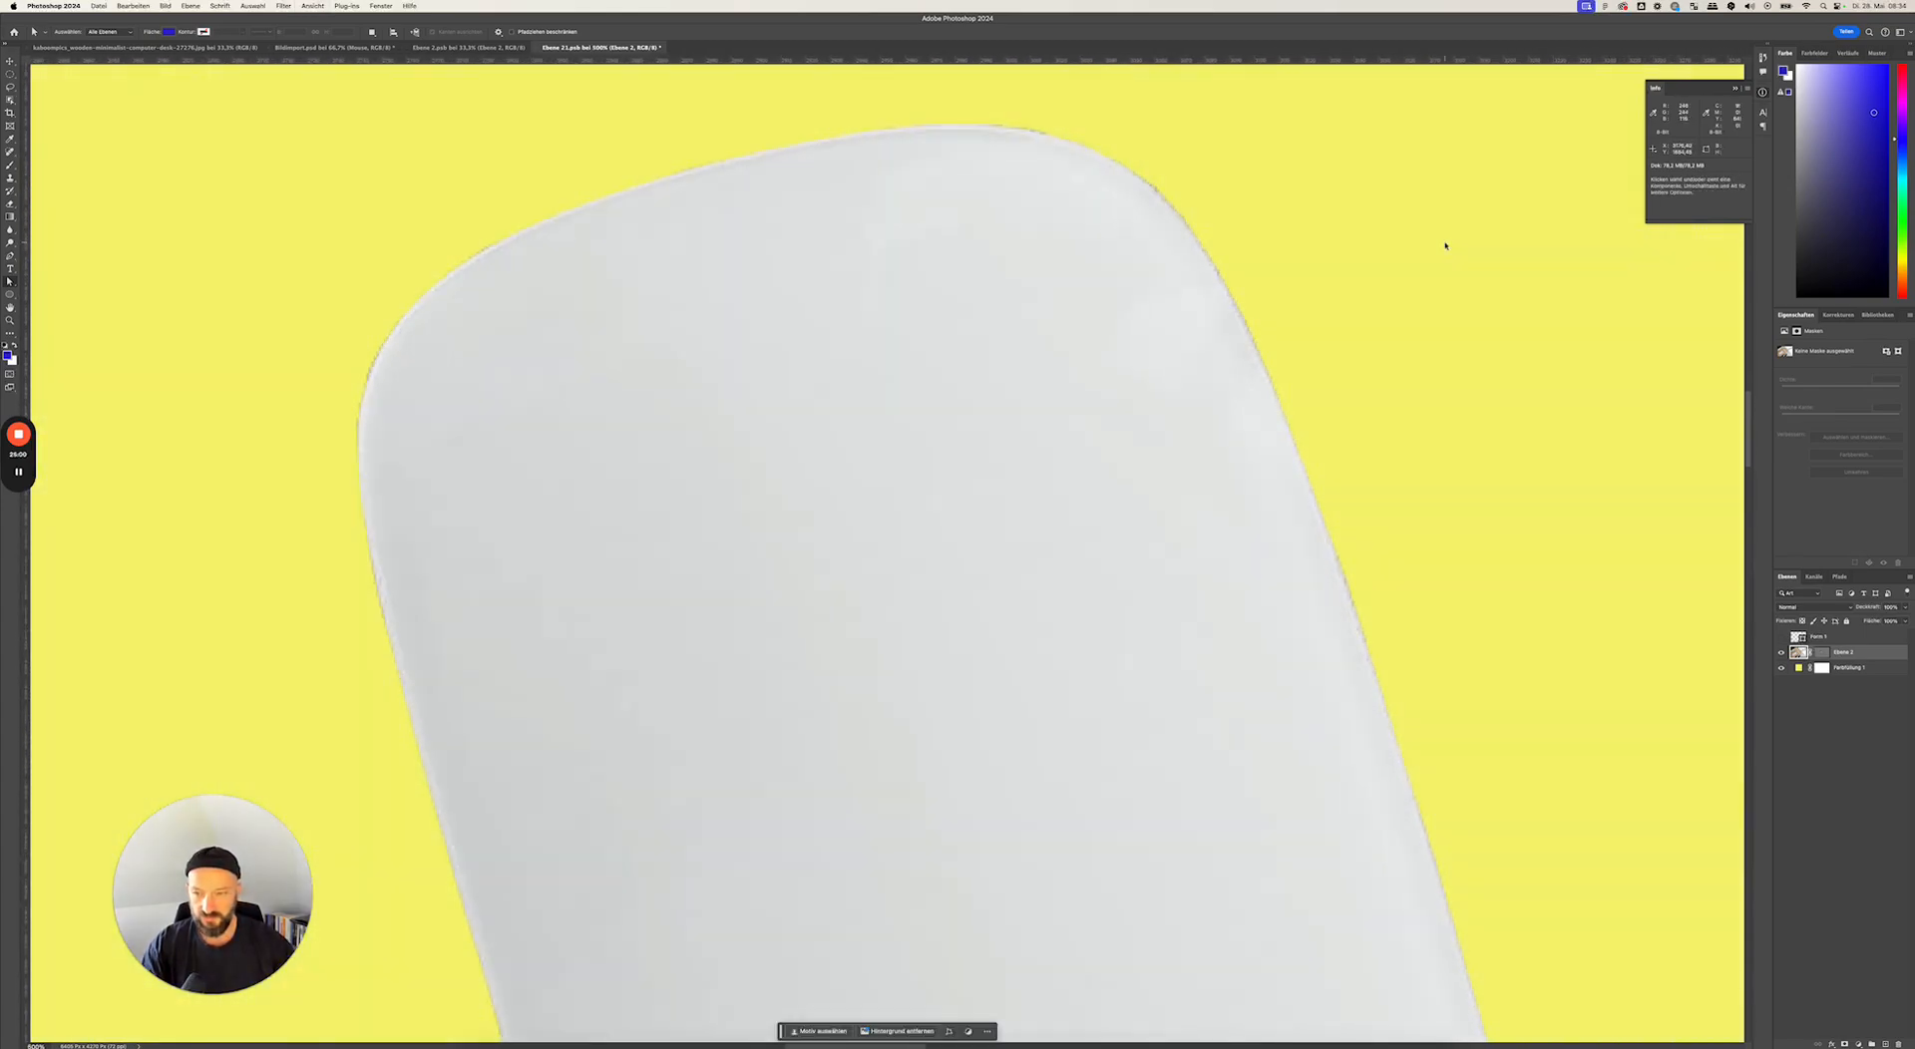
key(super+minus)
key(super+minus)
key(super+minus)
key(super+minus)
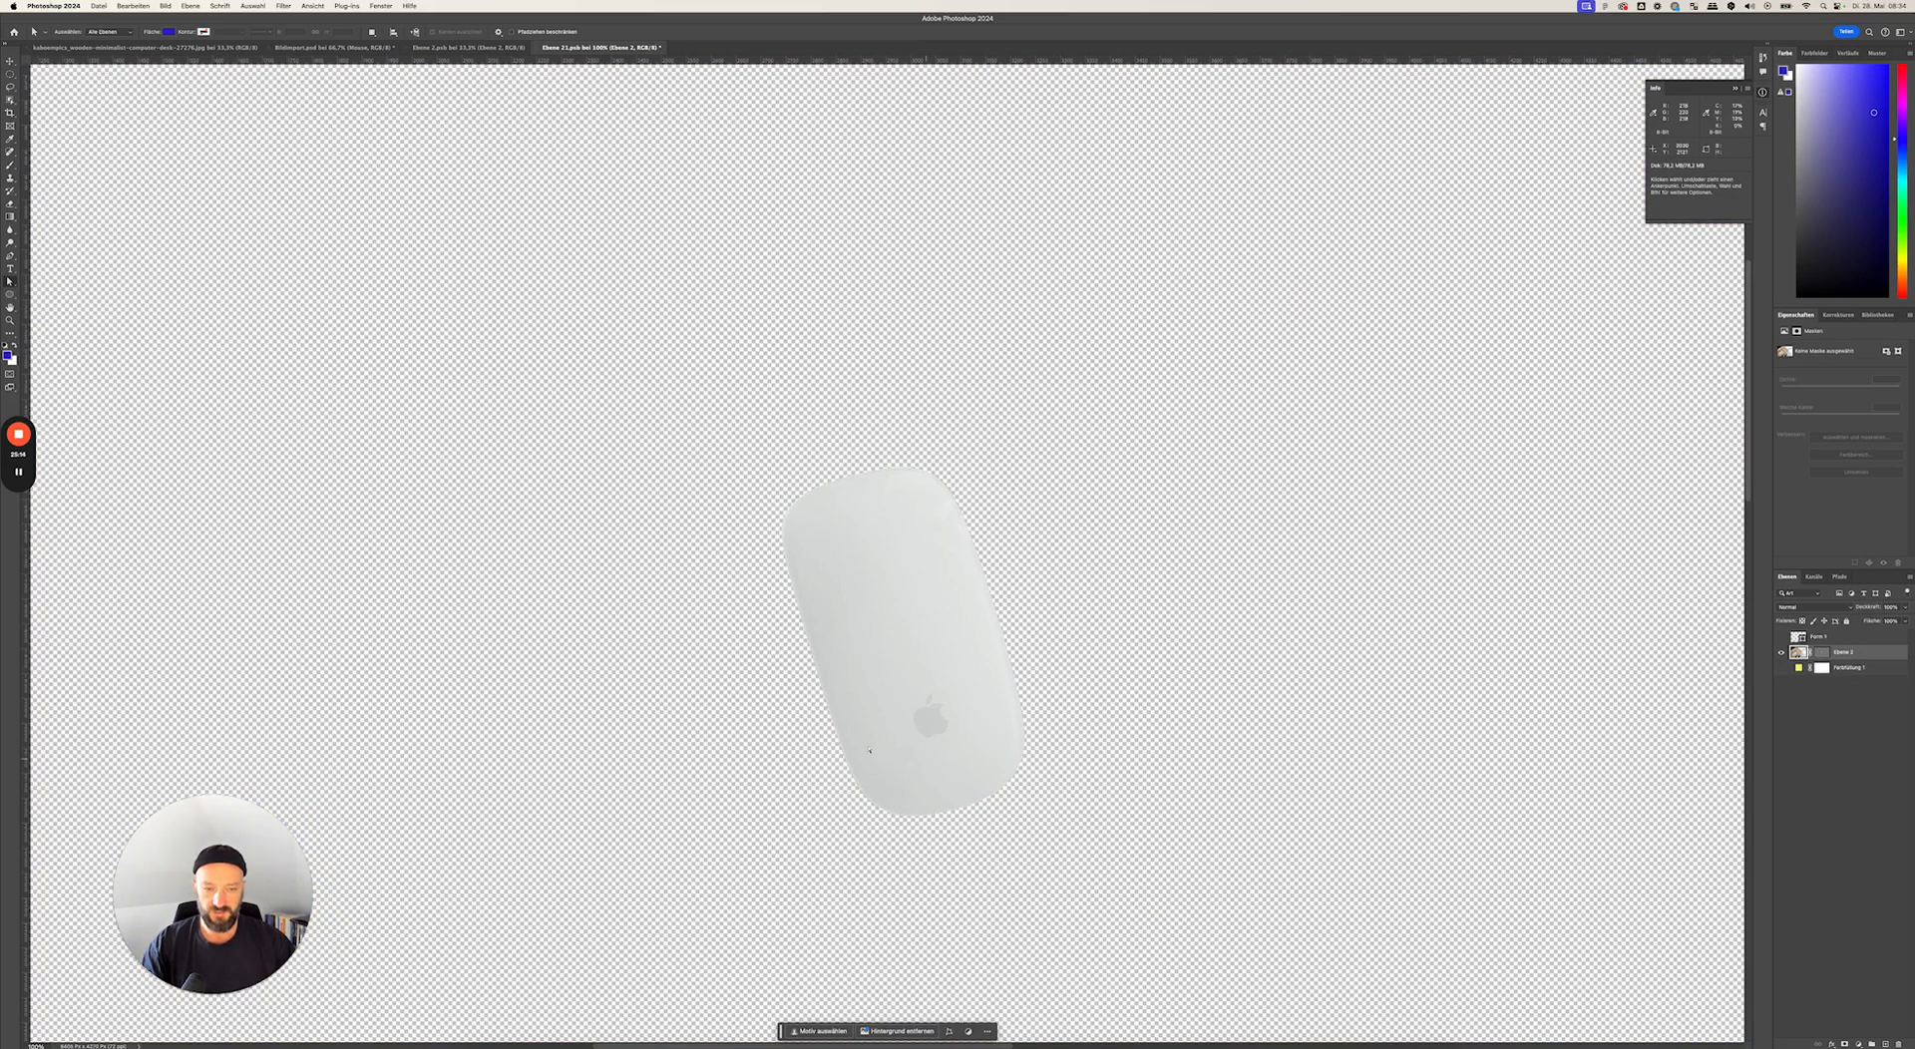
- Save the mouse's smart object and return to the main composition document
key(super+minus)
key(super+minus)
key(super+minus)
key(super+minus)
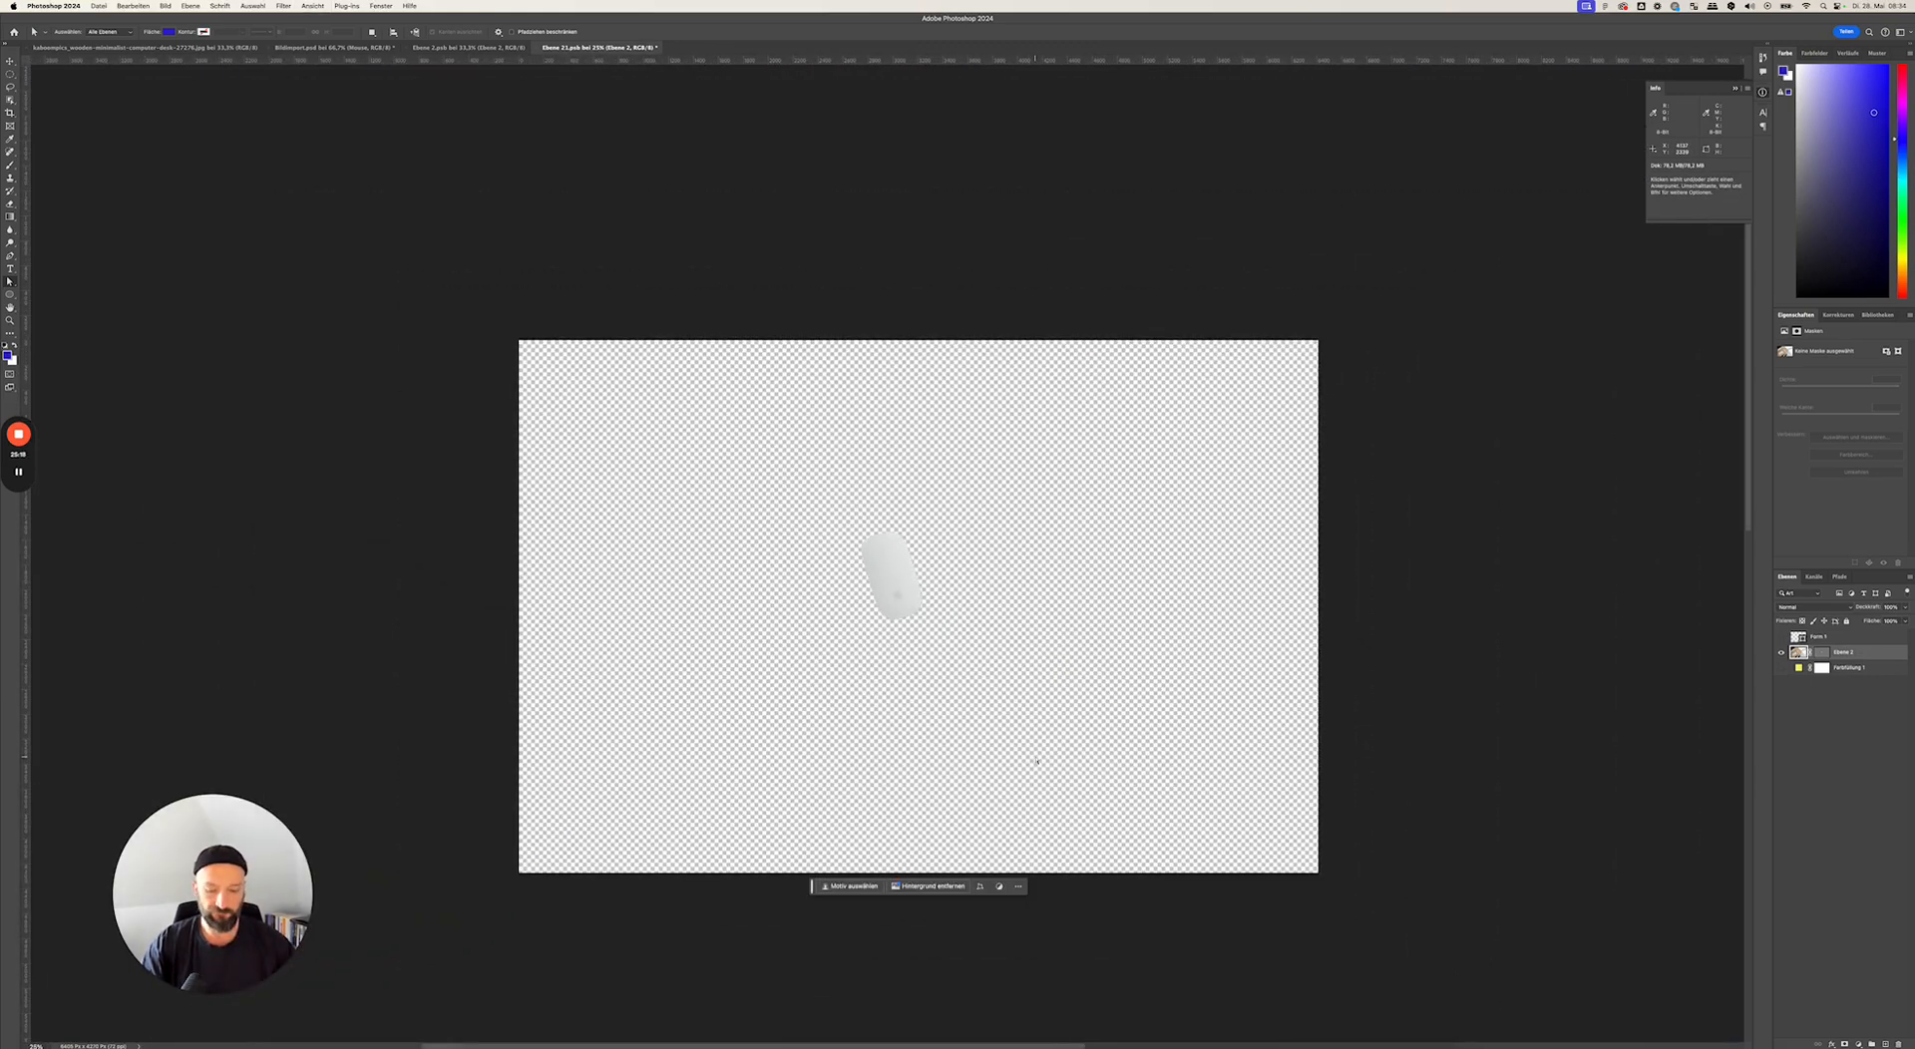
key(super+s)
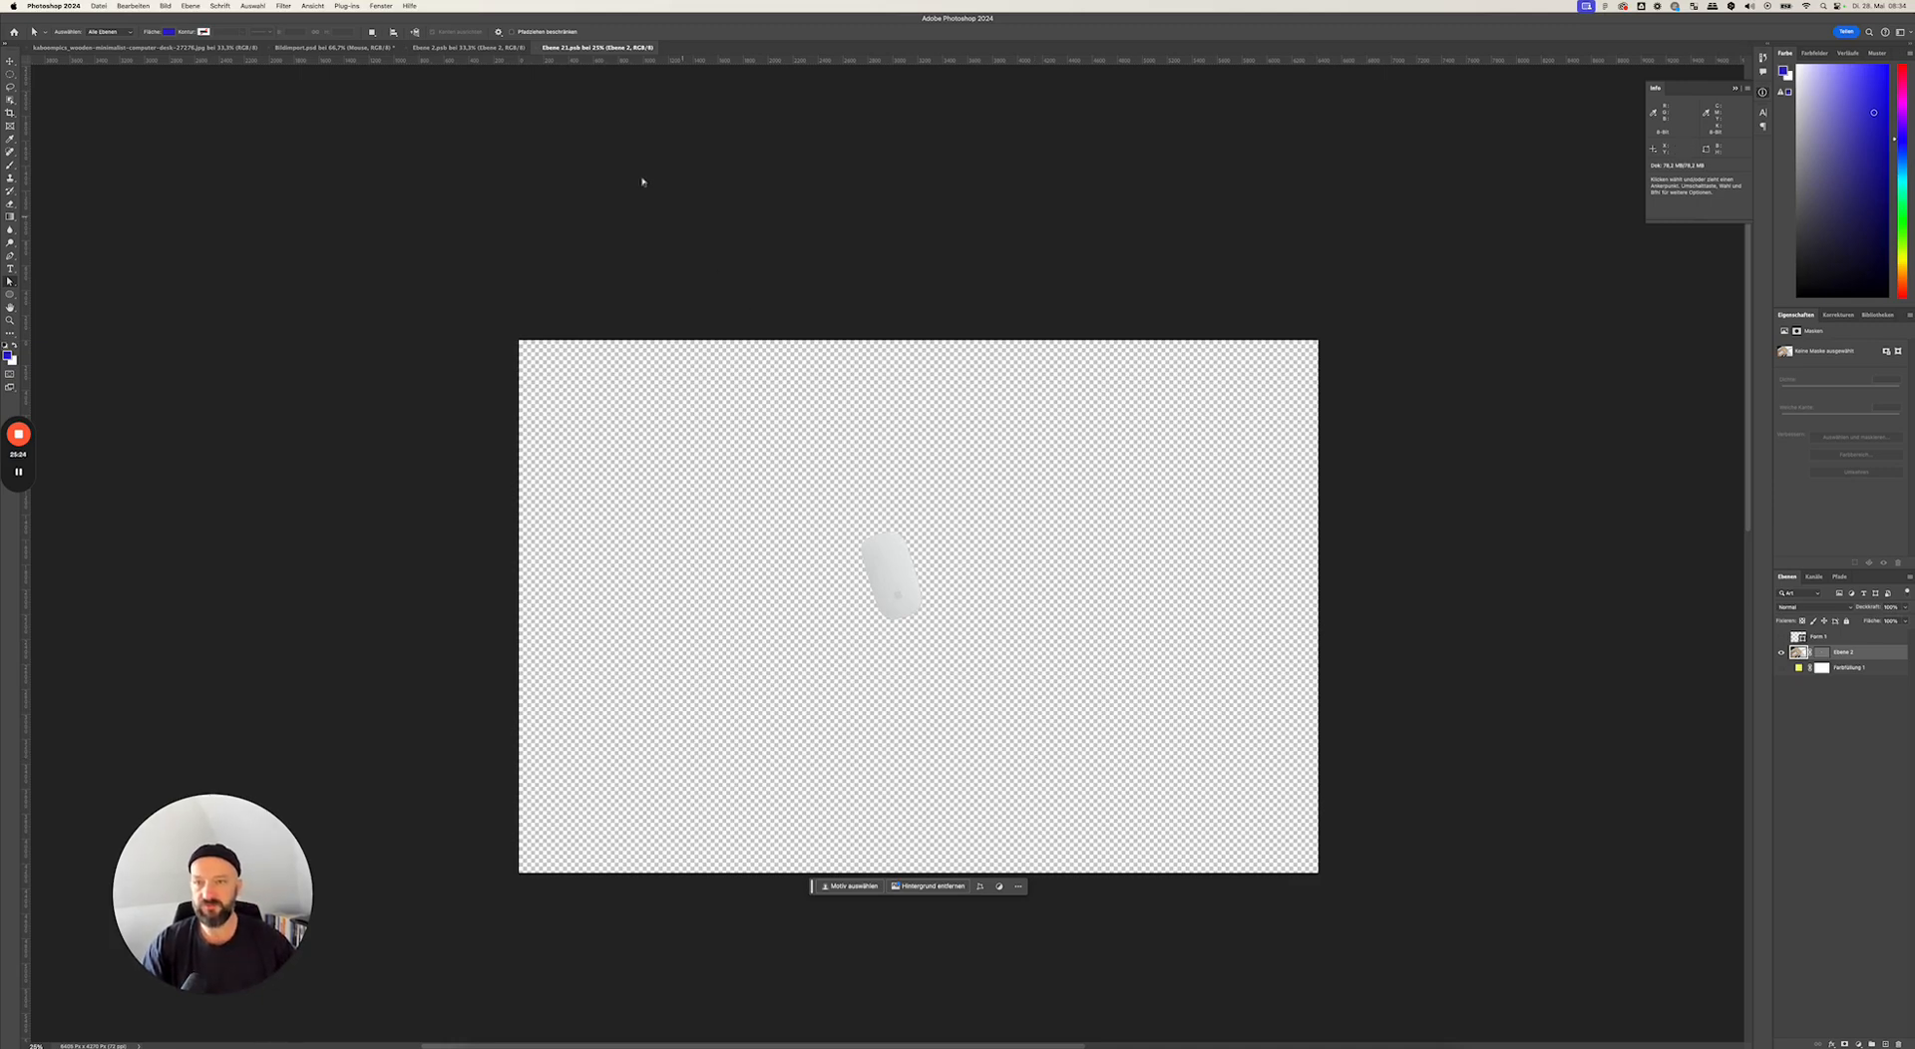
click(434, 48)
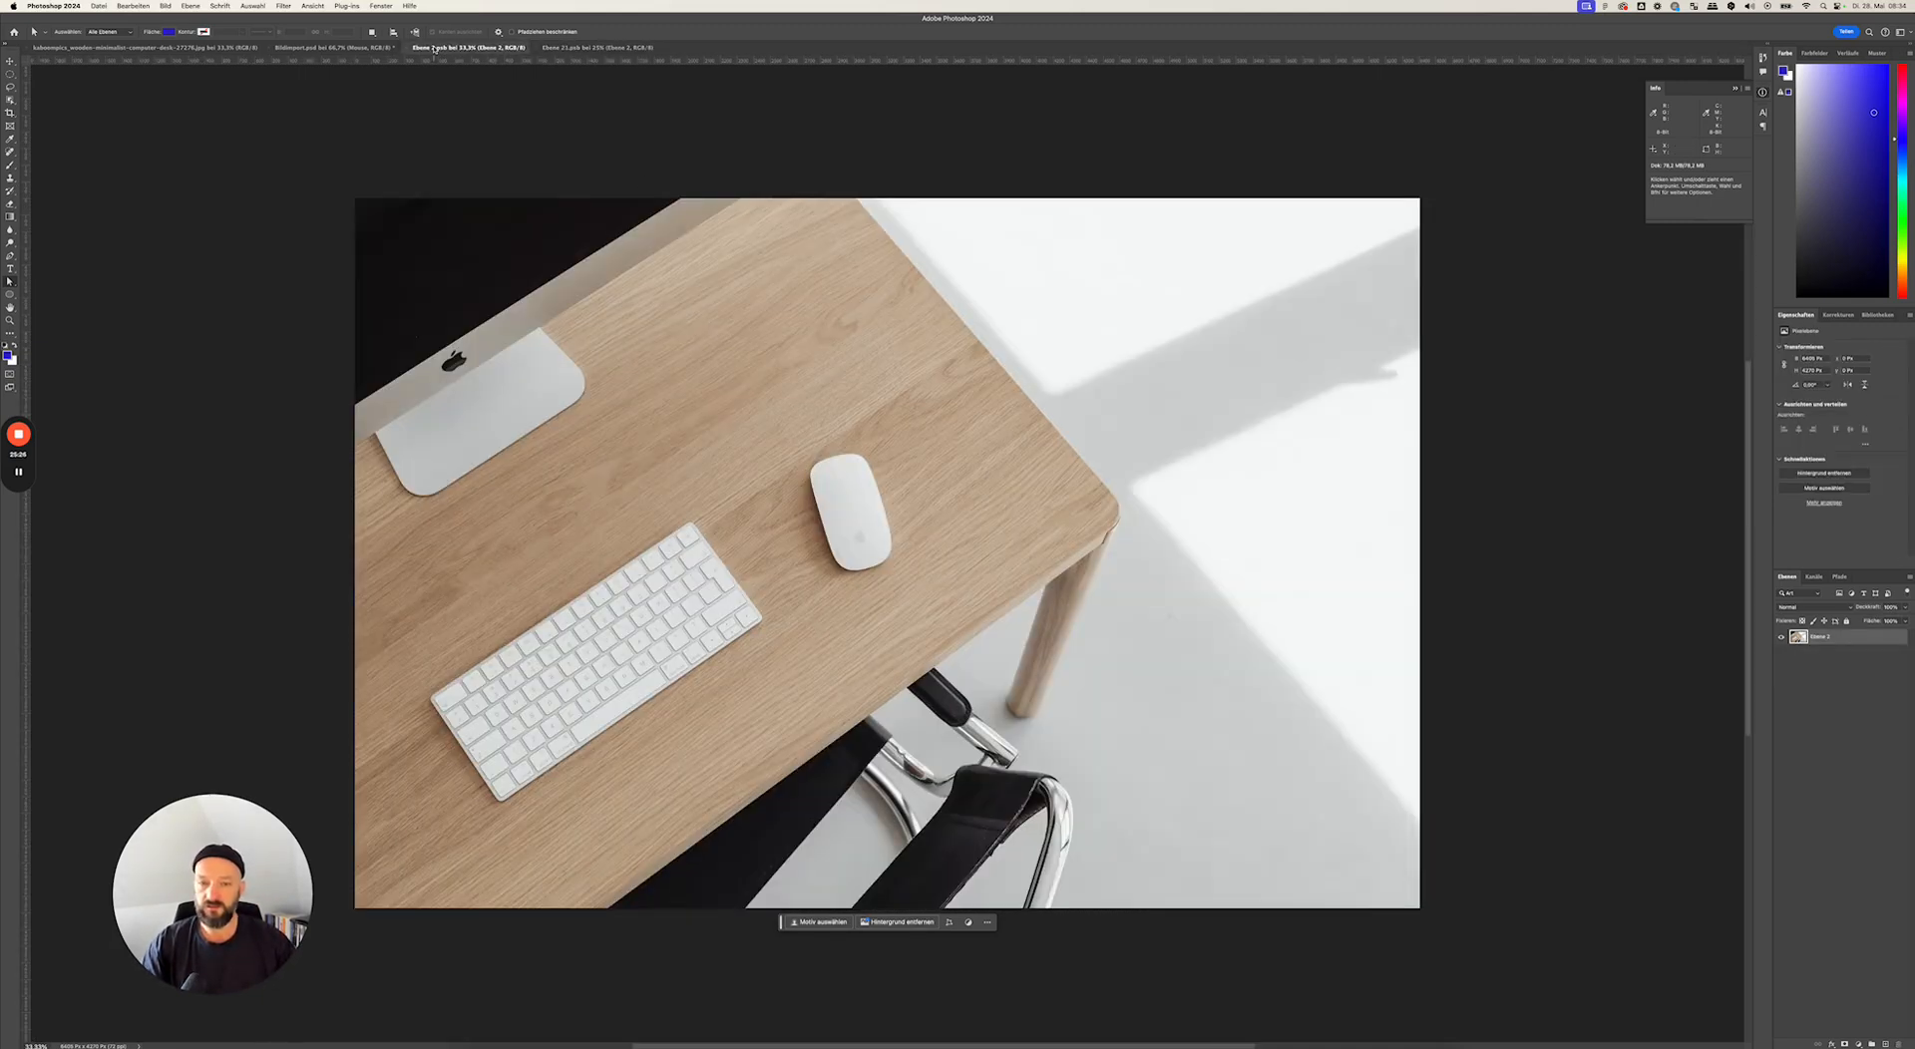
click(323, 49)
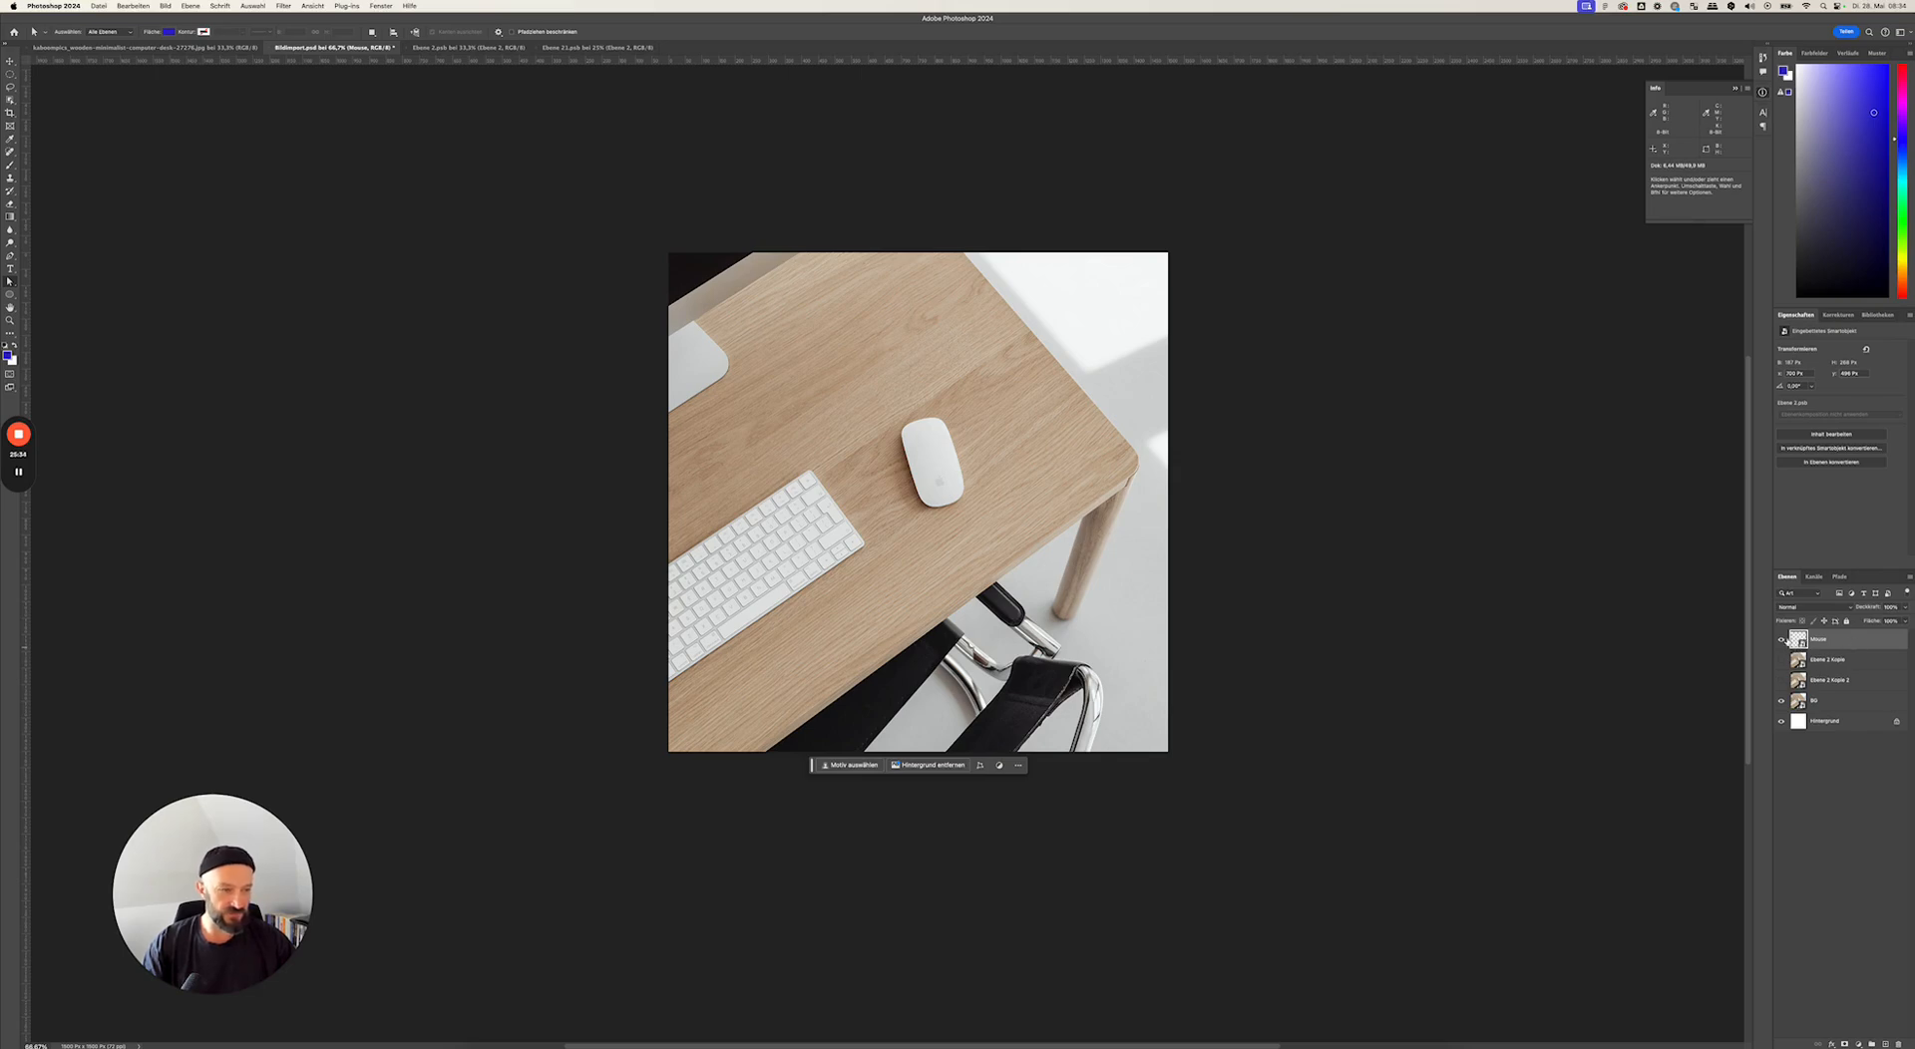
- Compare the cut-out mouse with the BG layer hidden and shown
click(1781, 702)
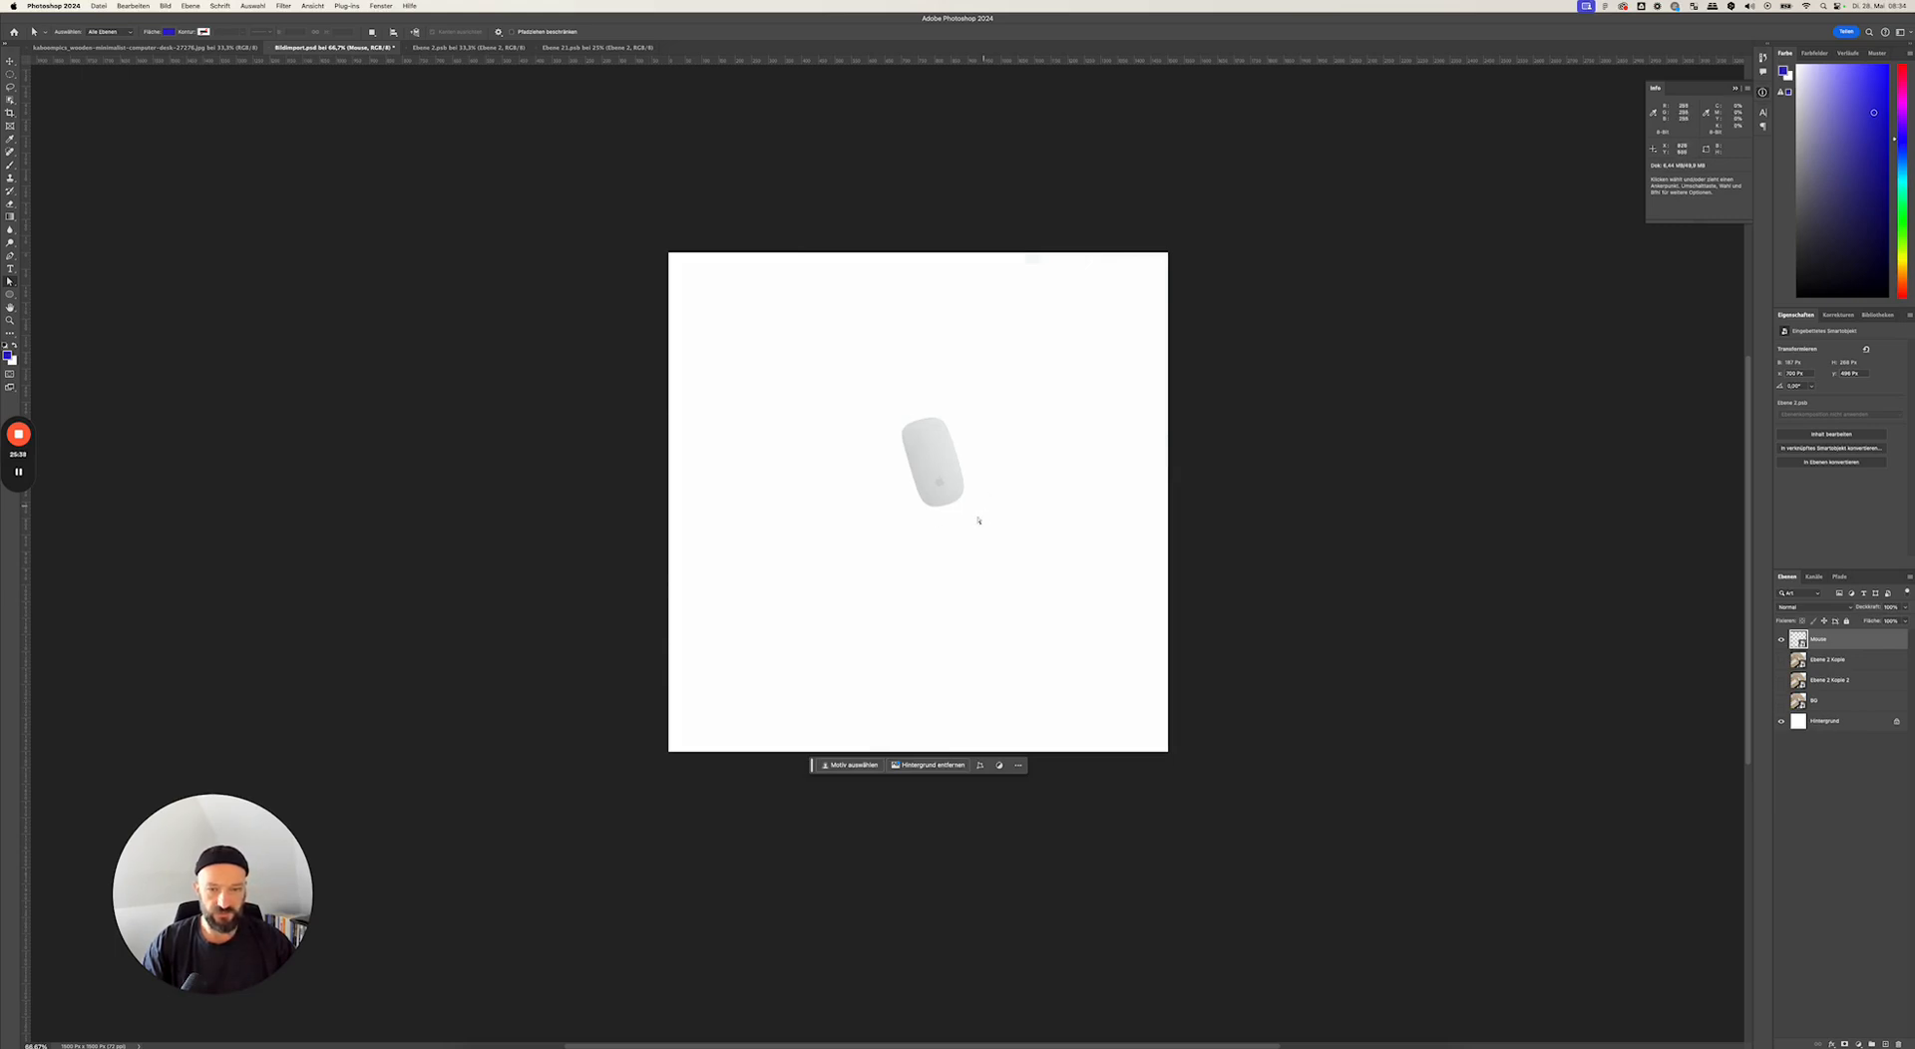
click(1780, 702)
click(1780, 702)
click(1780, 702)
click(1781, 702)
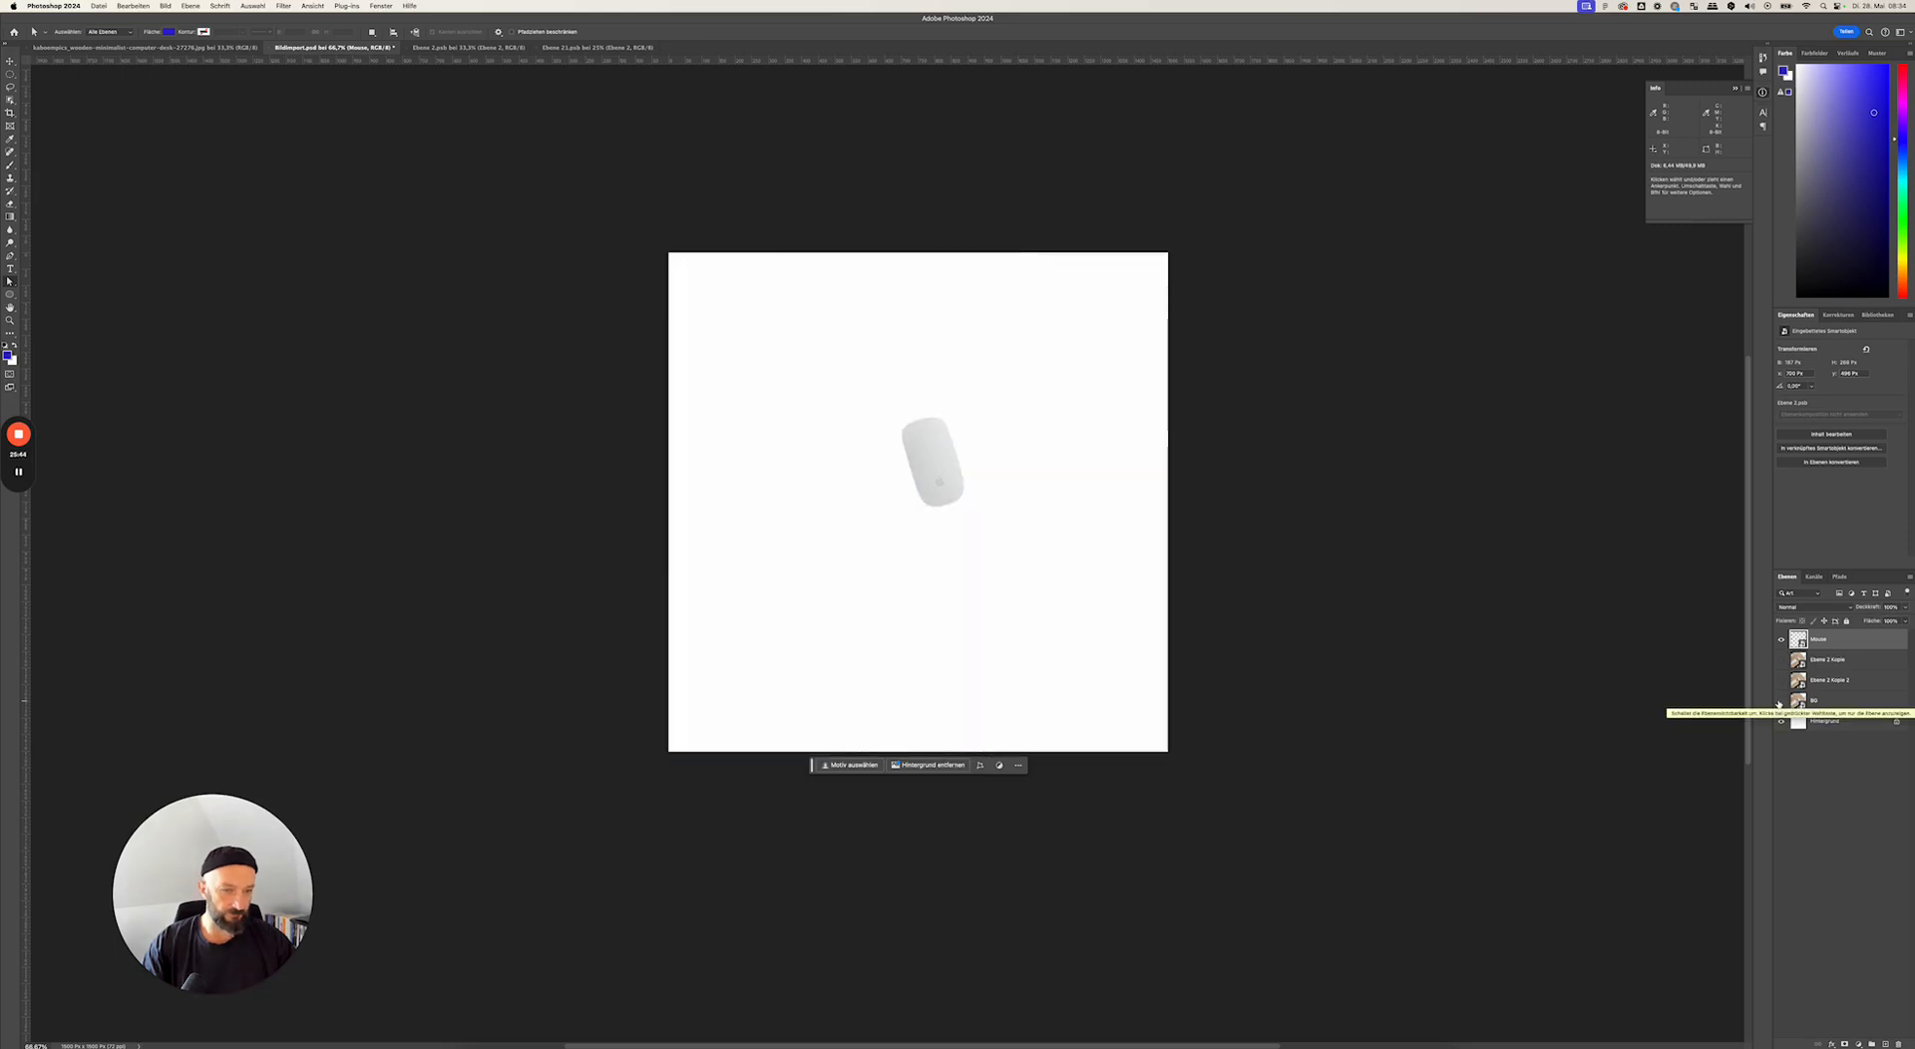
click(1780, 703)
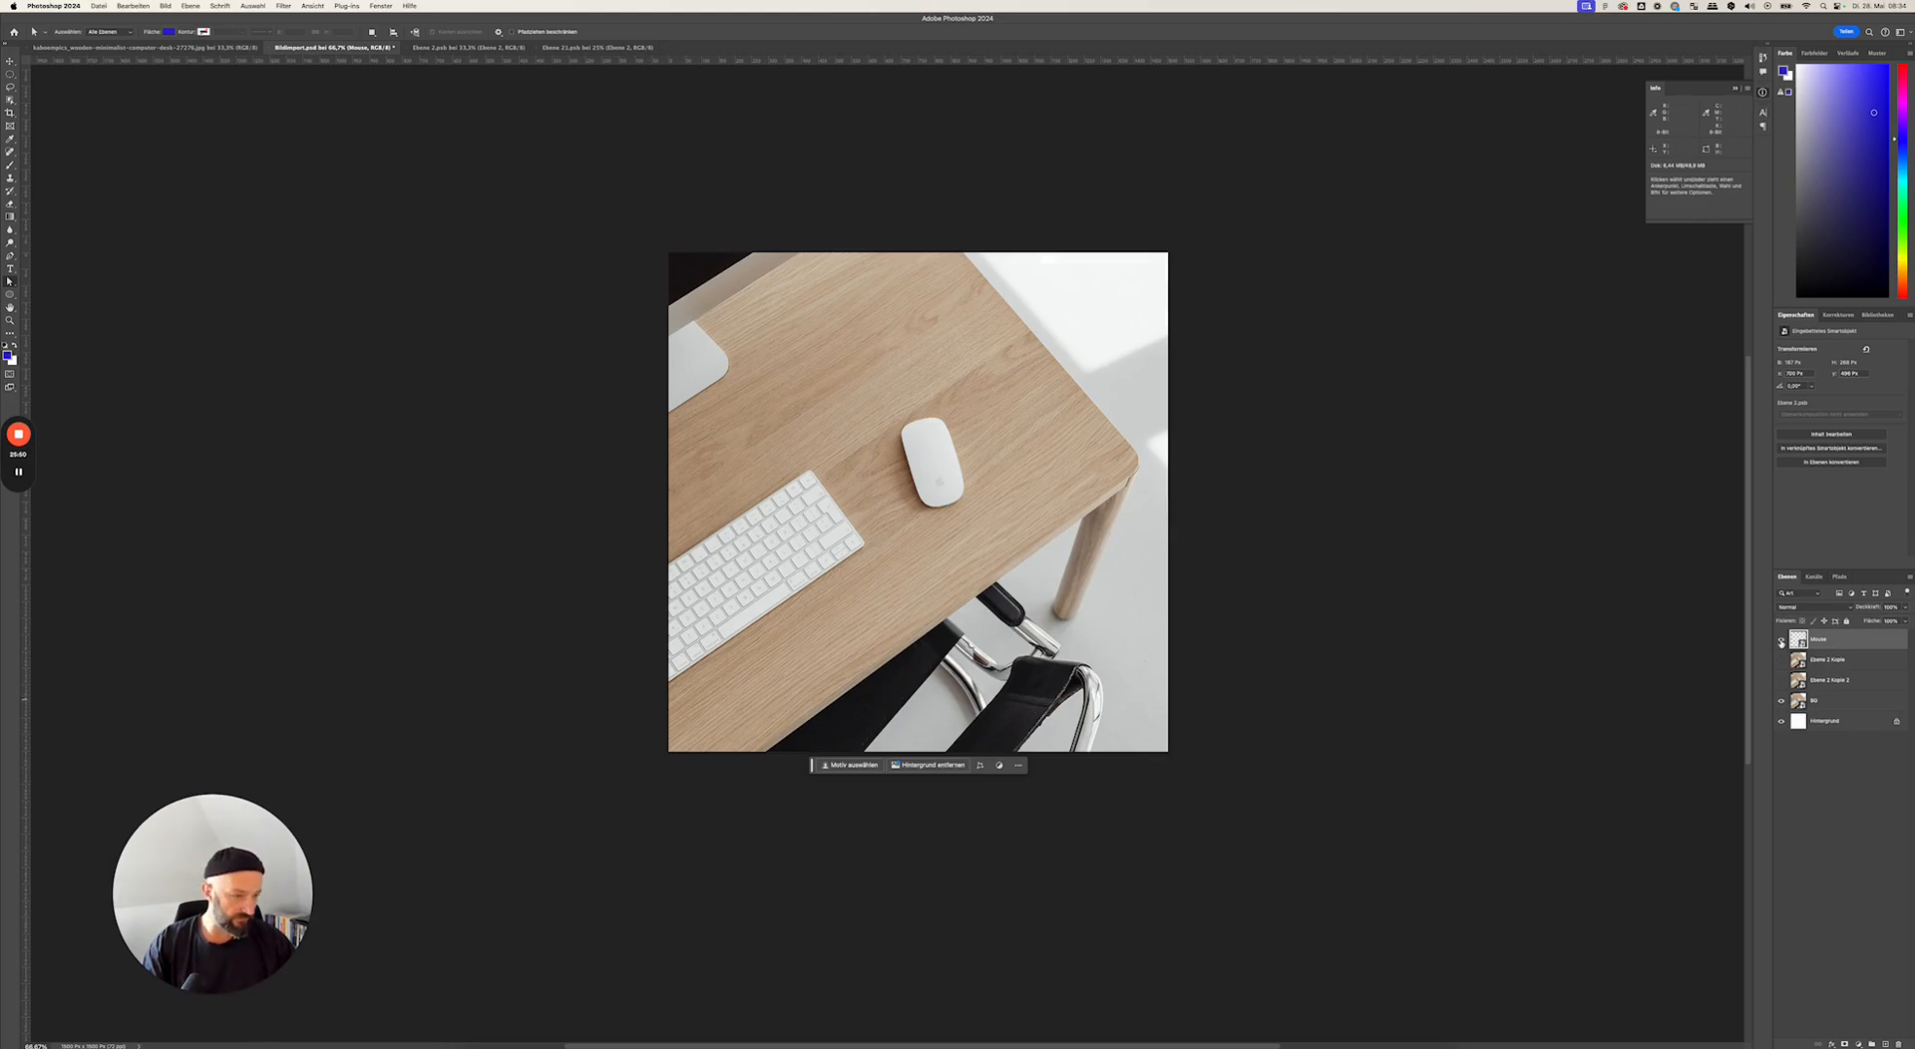
- Hide the Mouse layer, show the Ebene 2 Kopie layer beneath it, and rename that copy Keyboard
click(1781, 641)
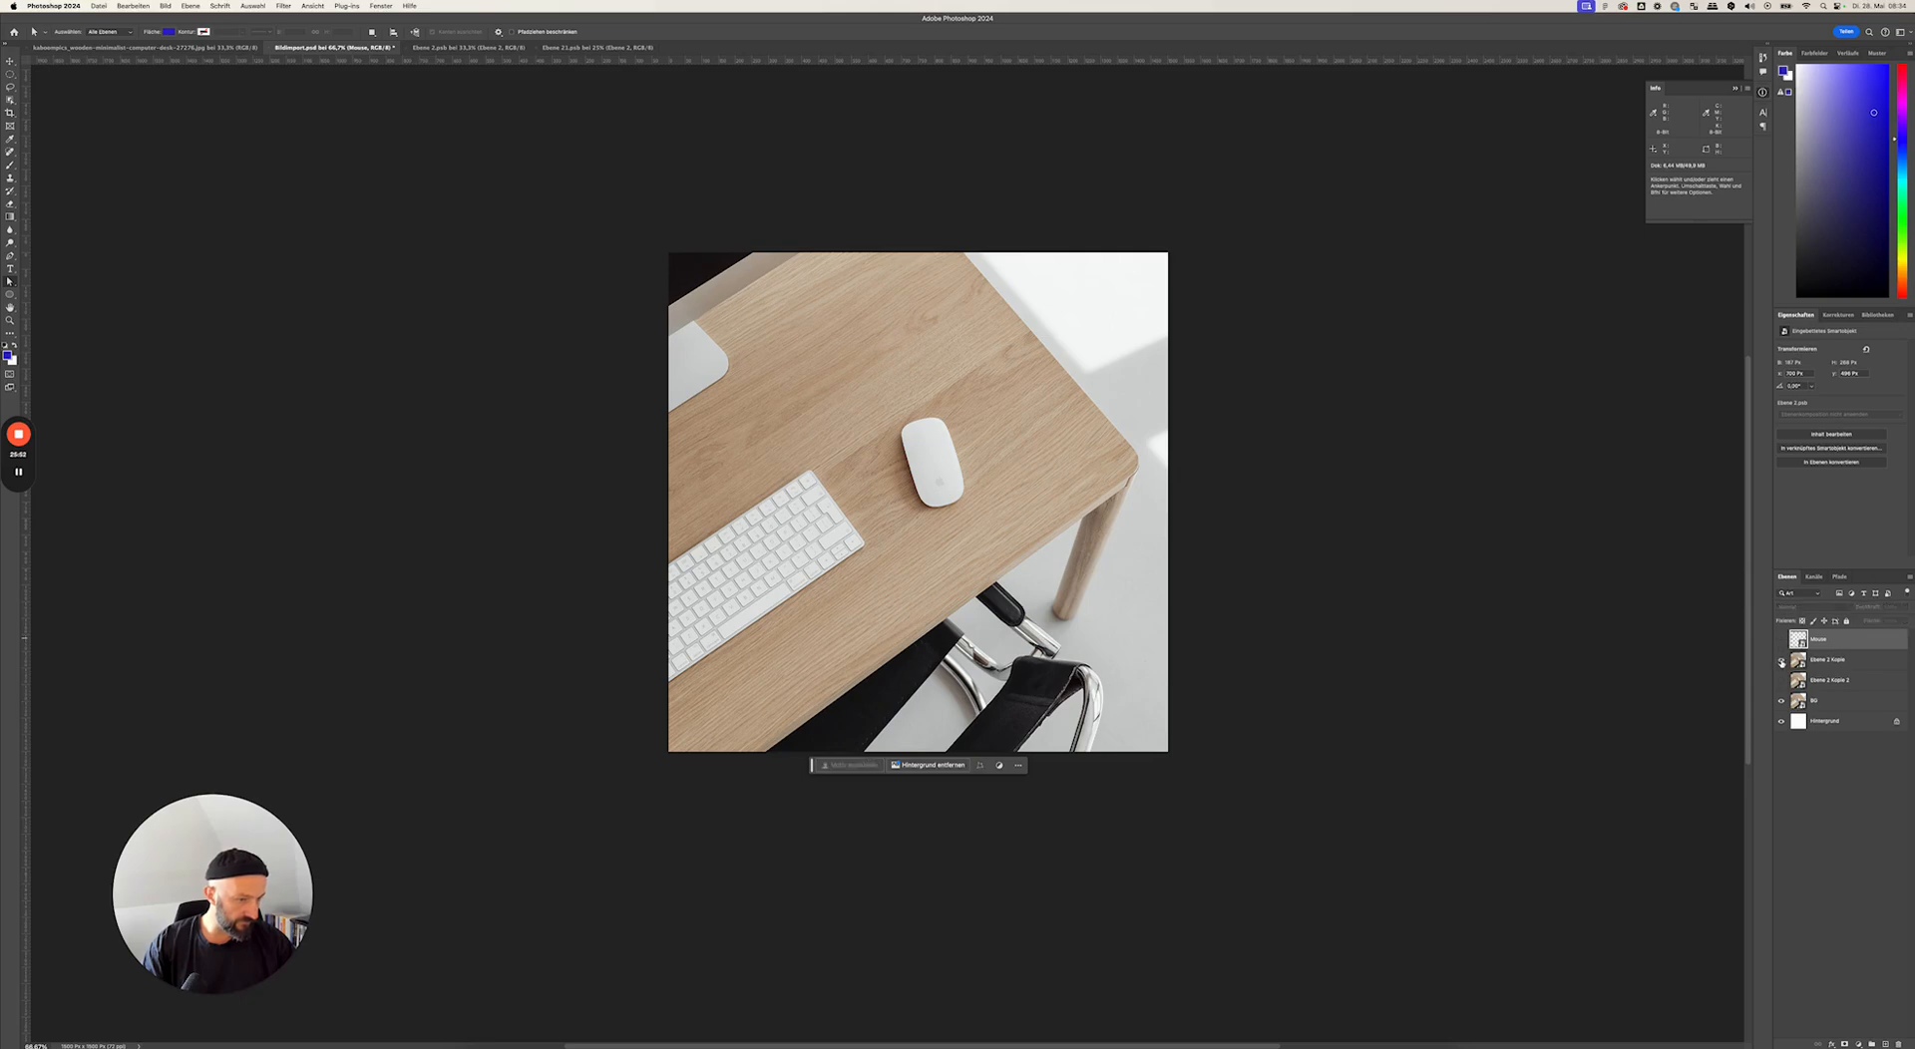
click(1844, 666)
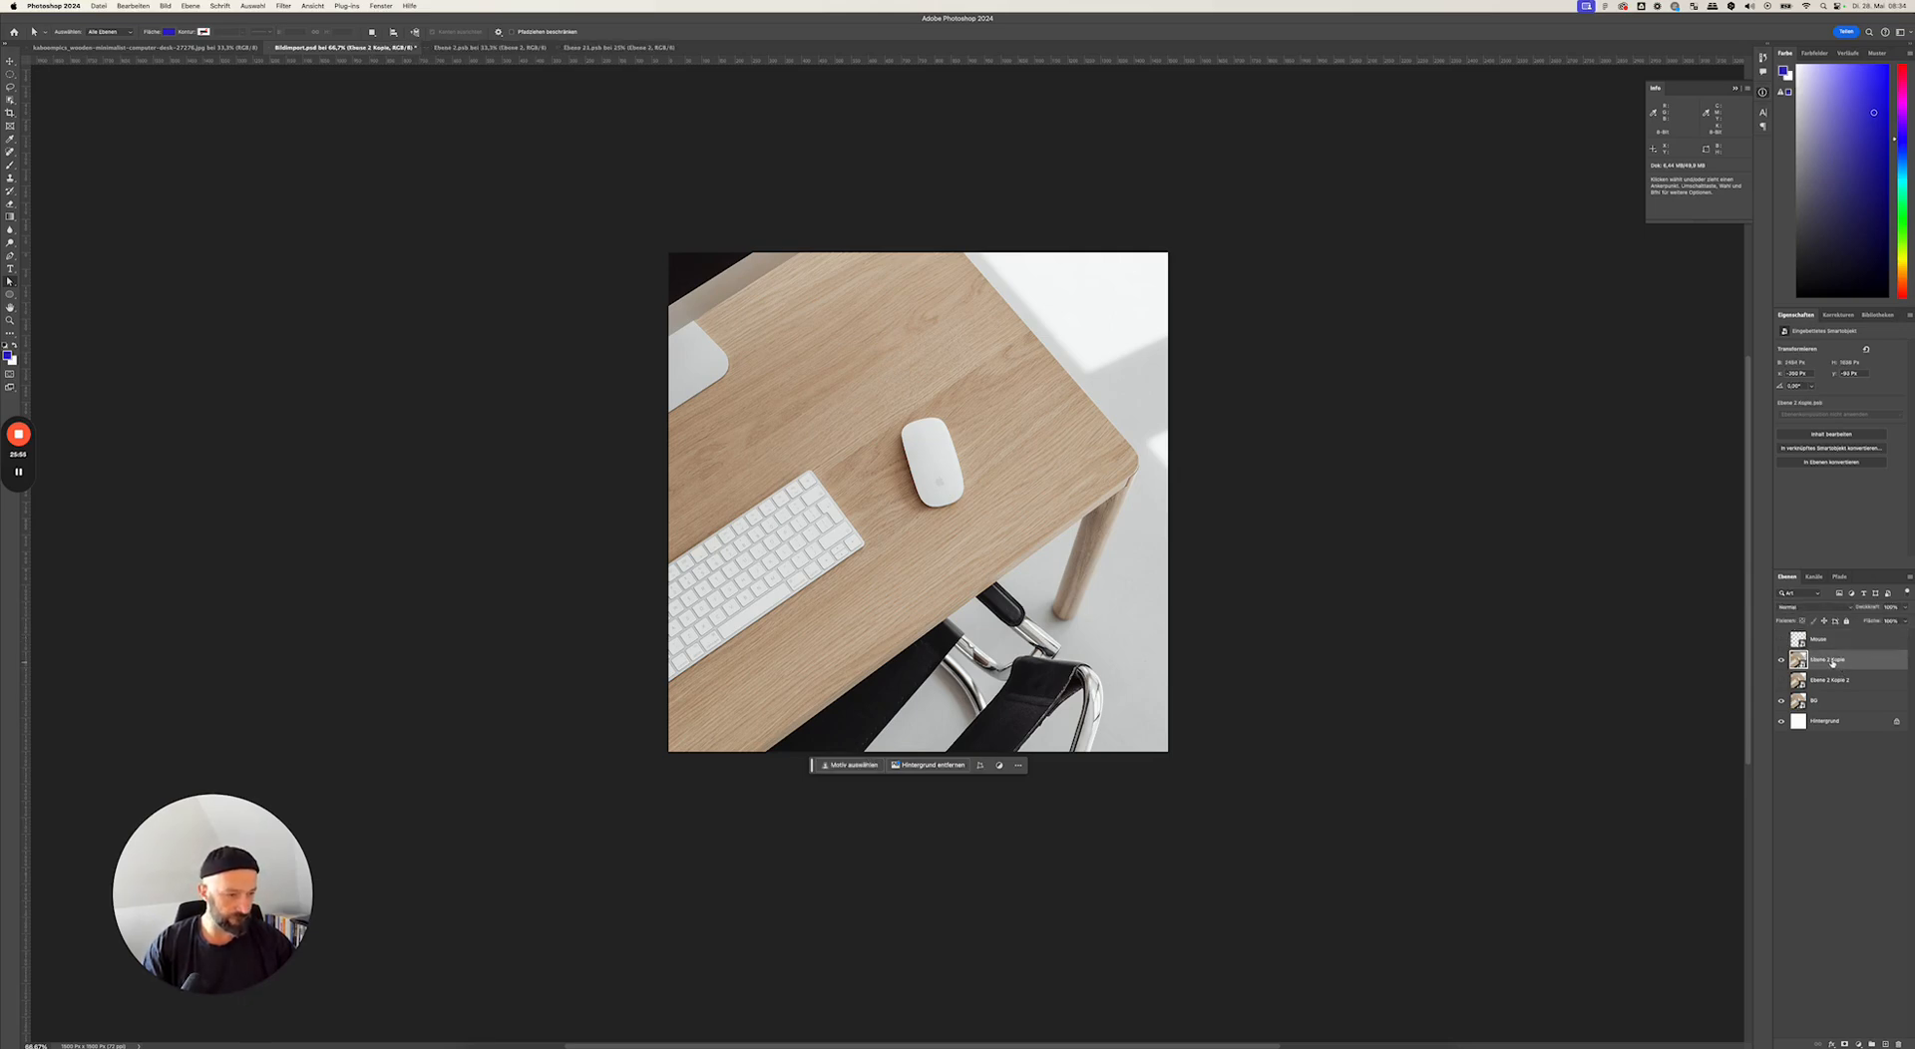
text(Keyboard)
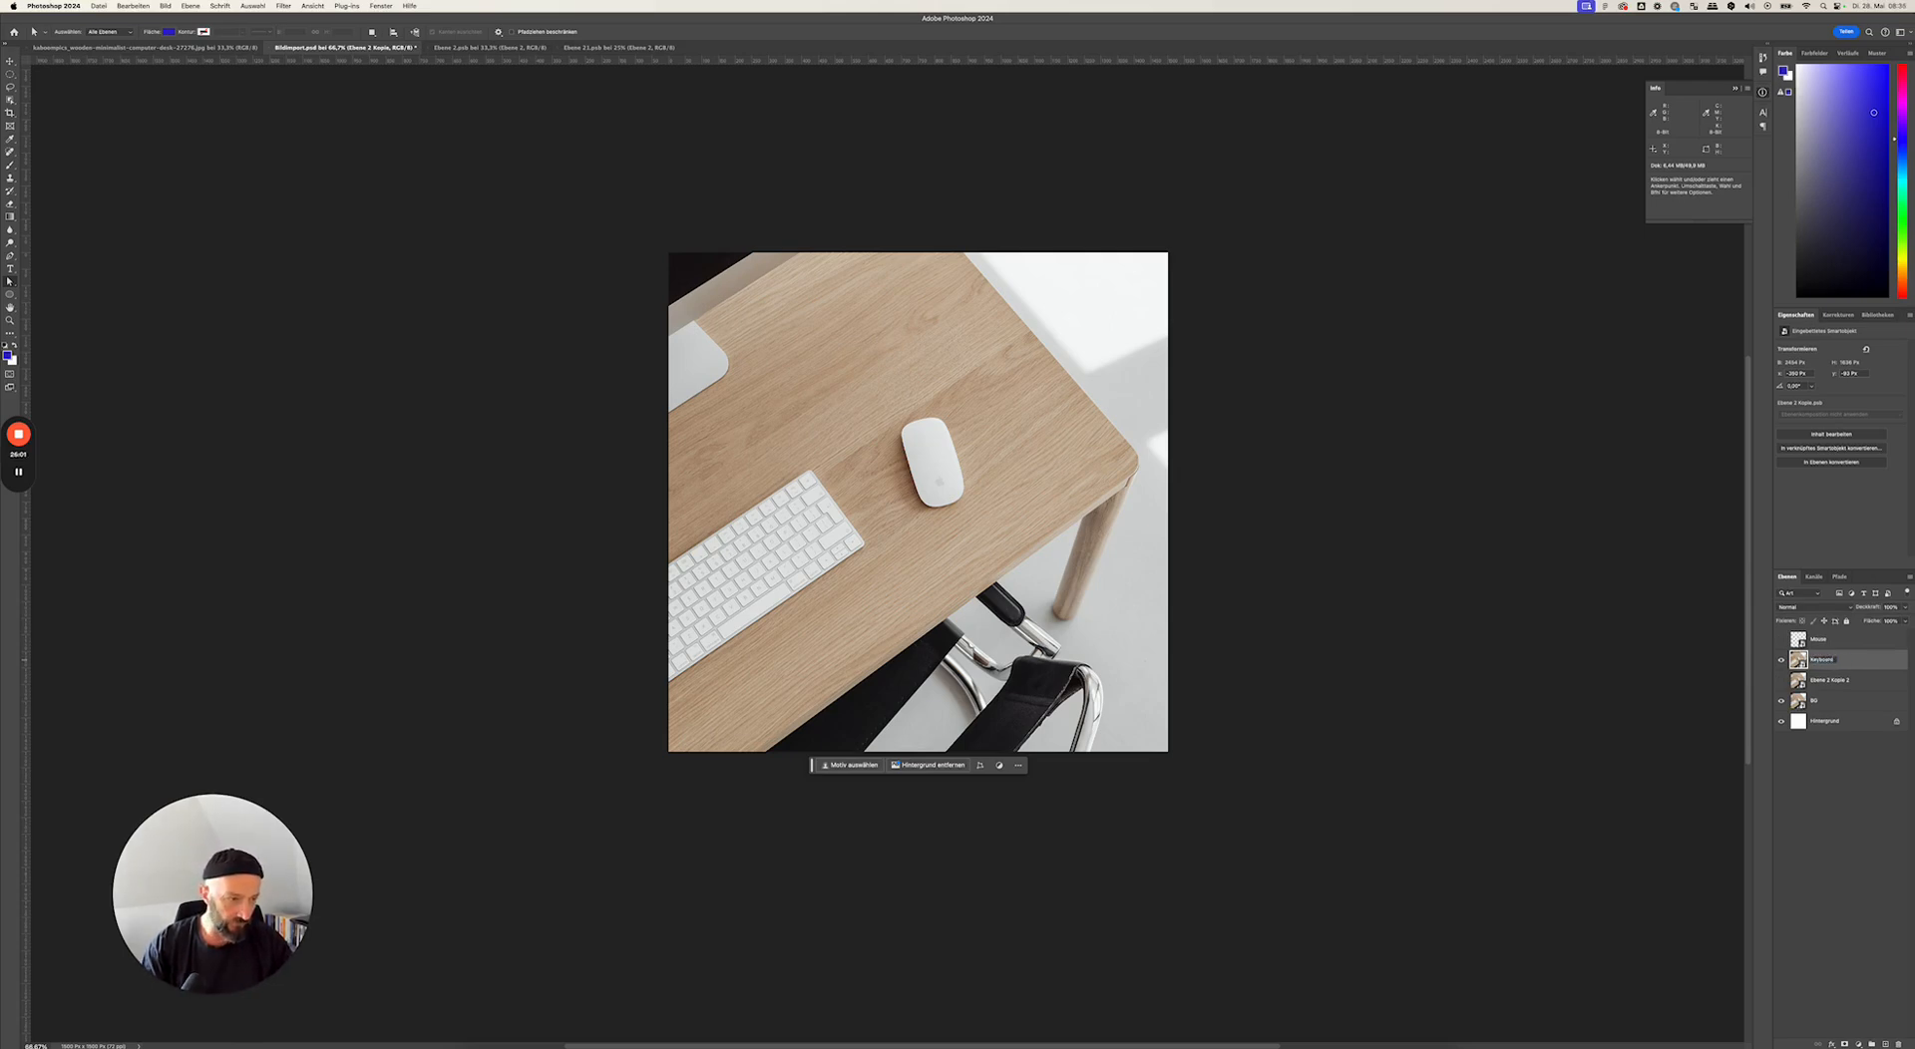
key(Return)
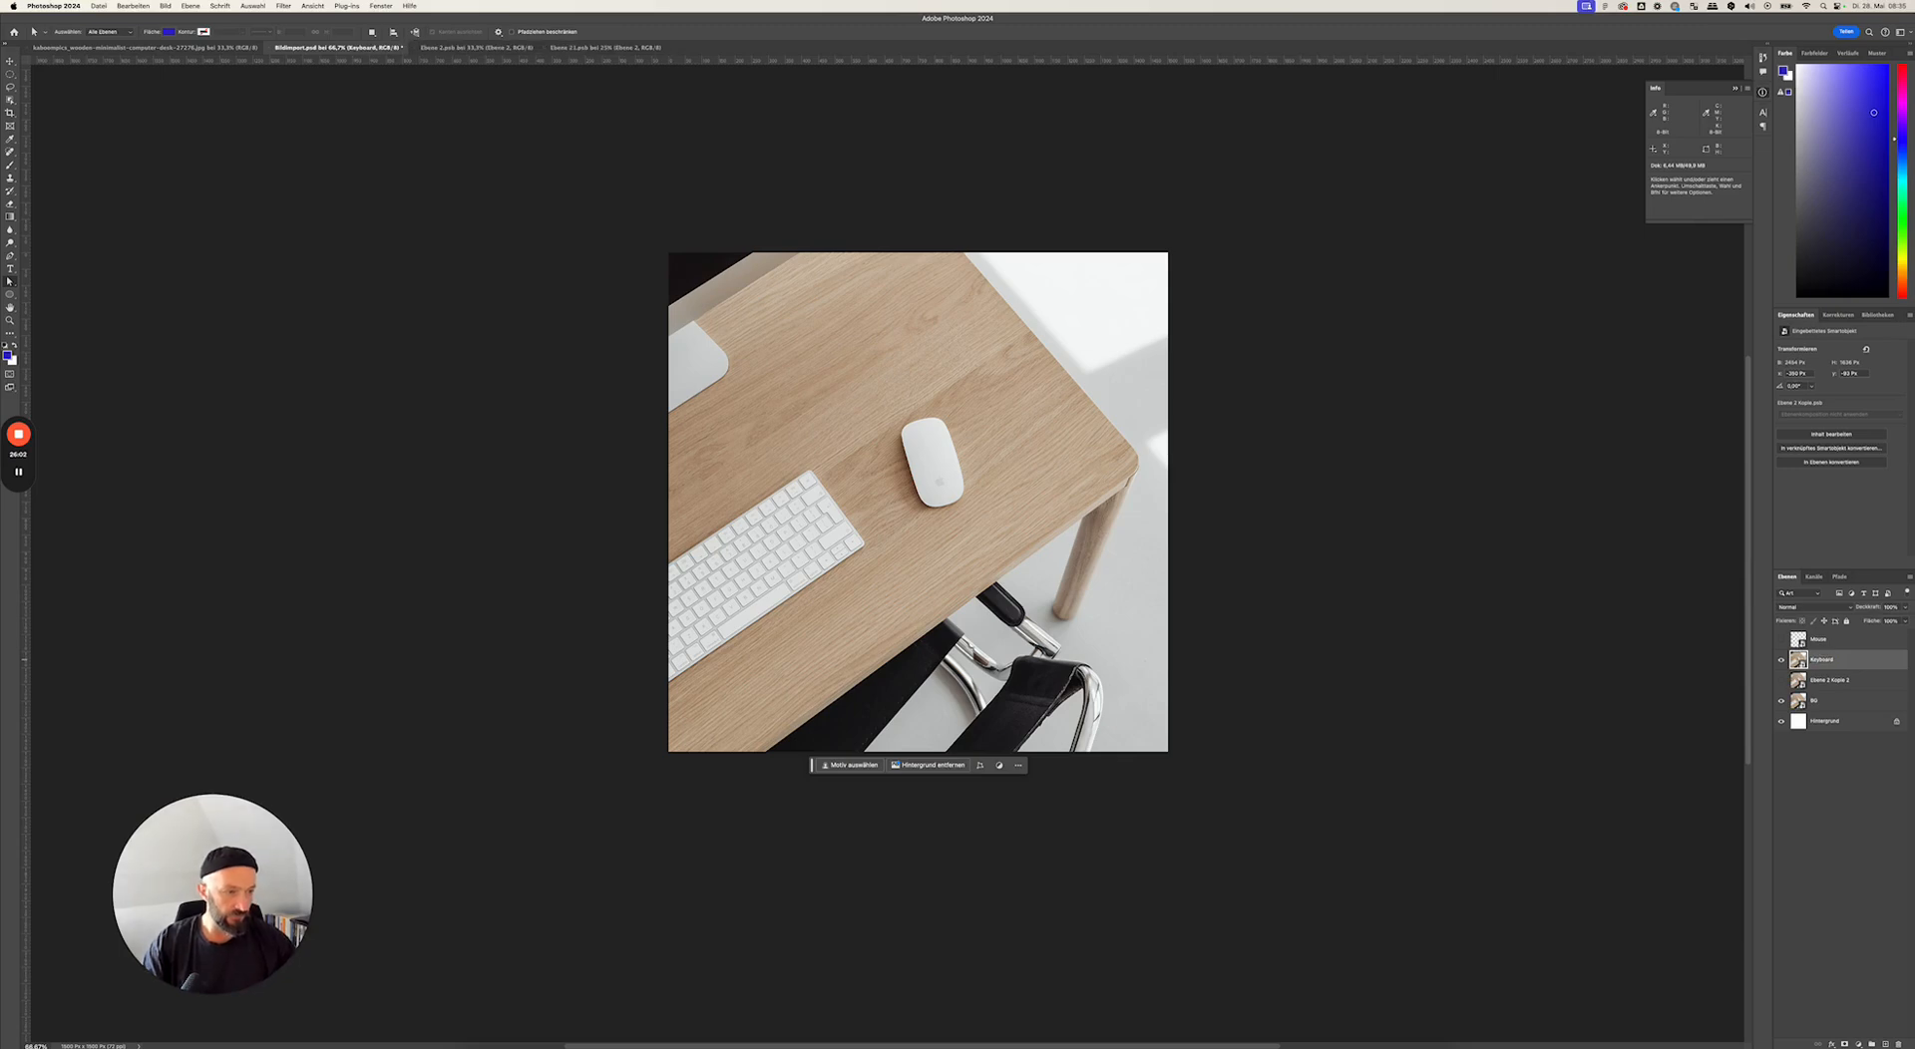
- Rename the Ebene 2 Kopie 2 layer as iMac
double_click(1820, 679)
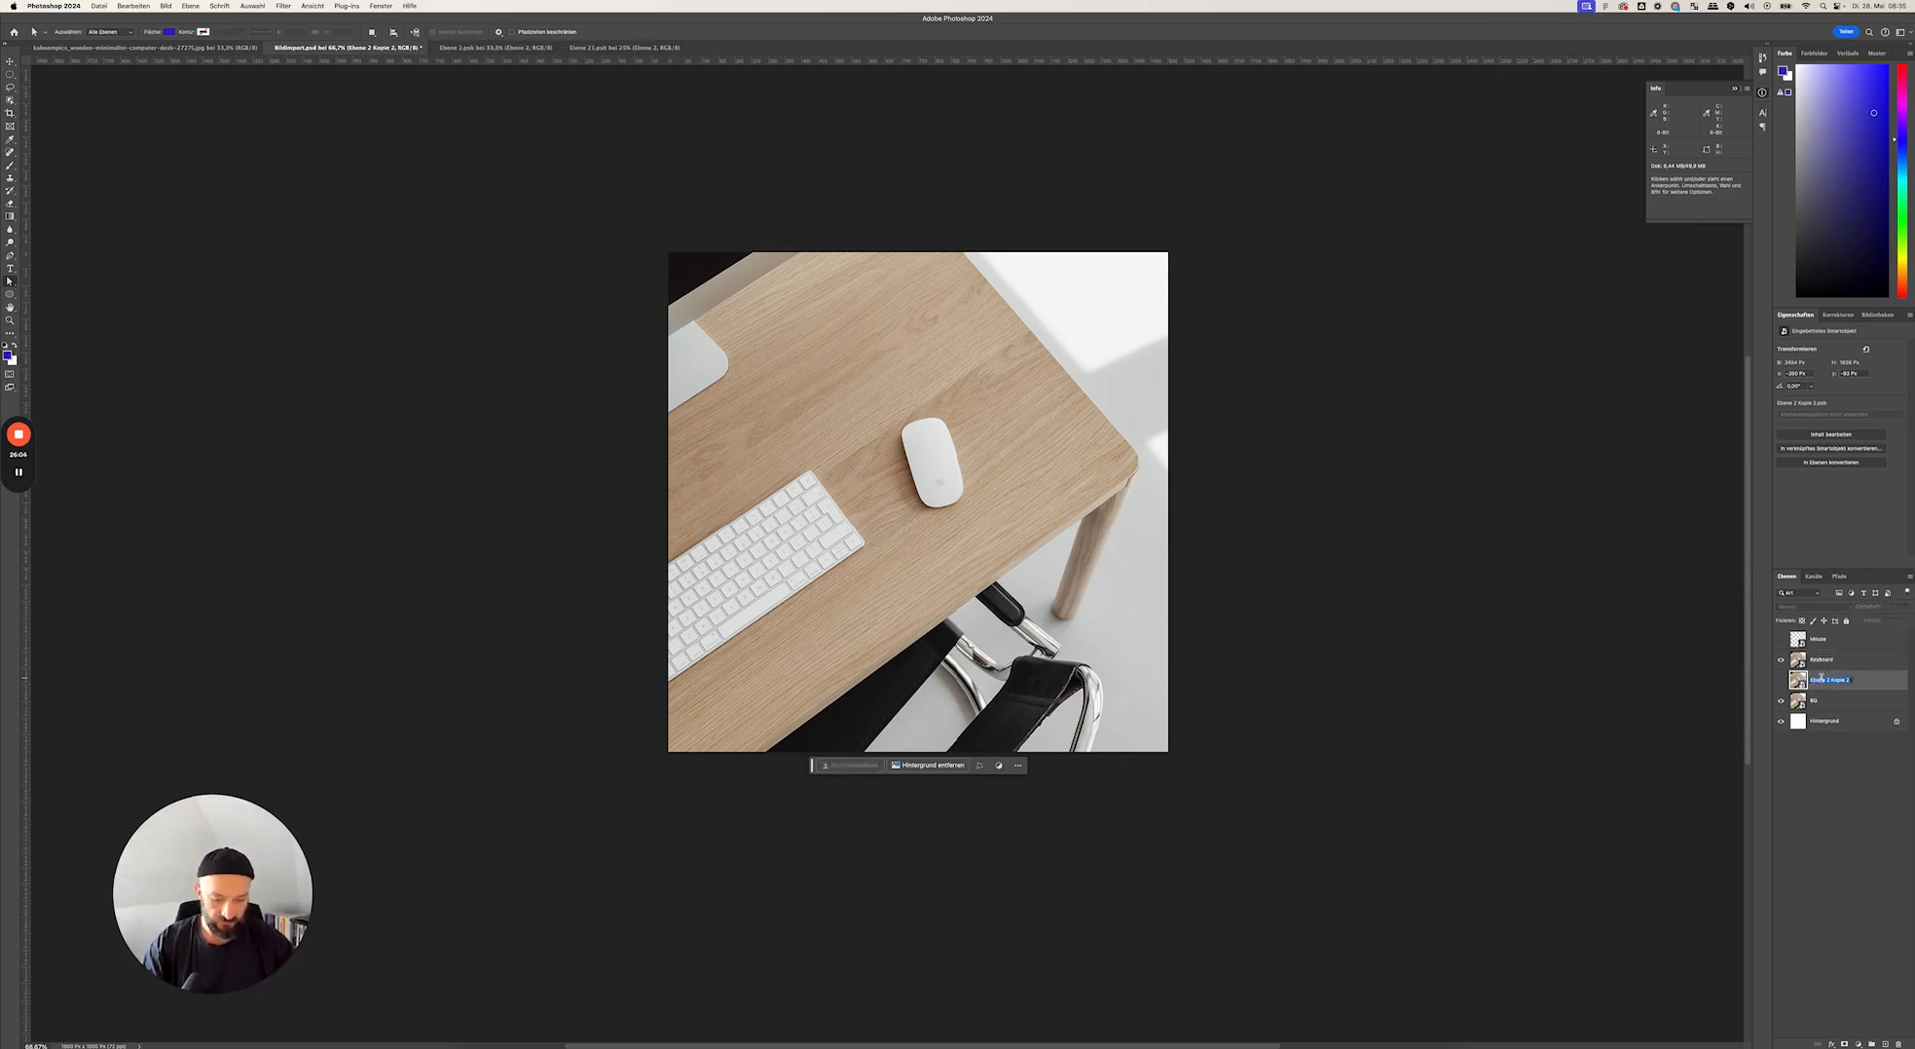
text(T)
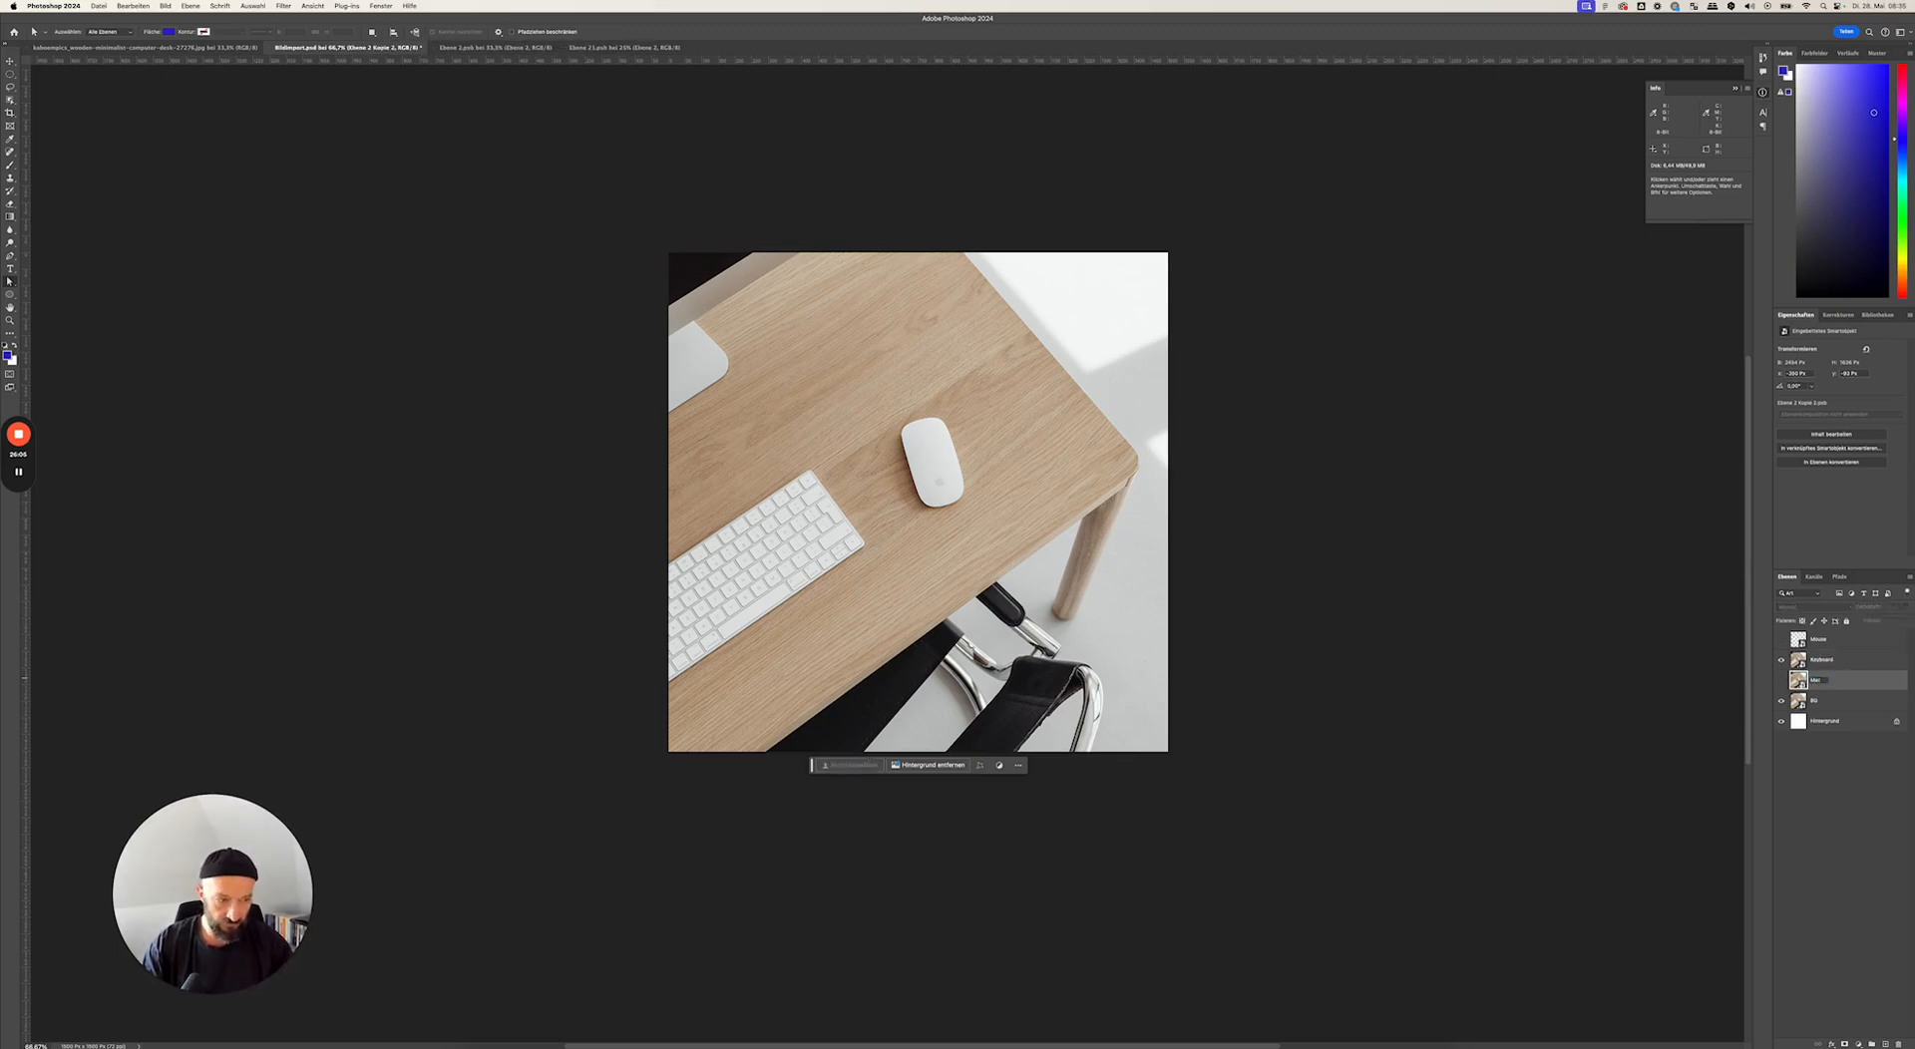
key(Return)
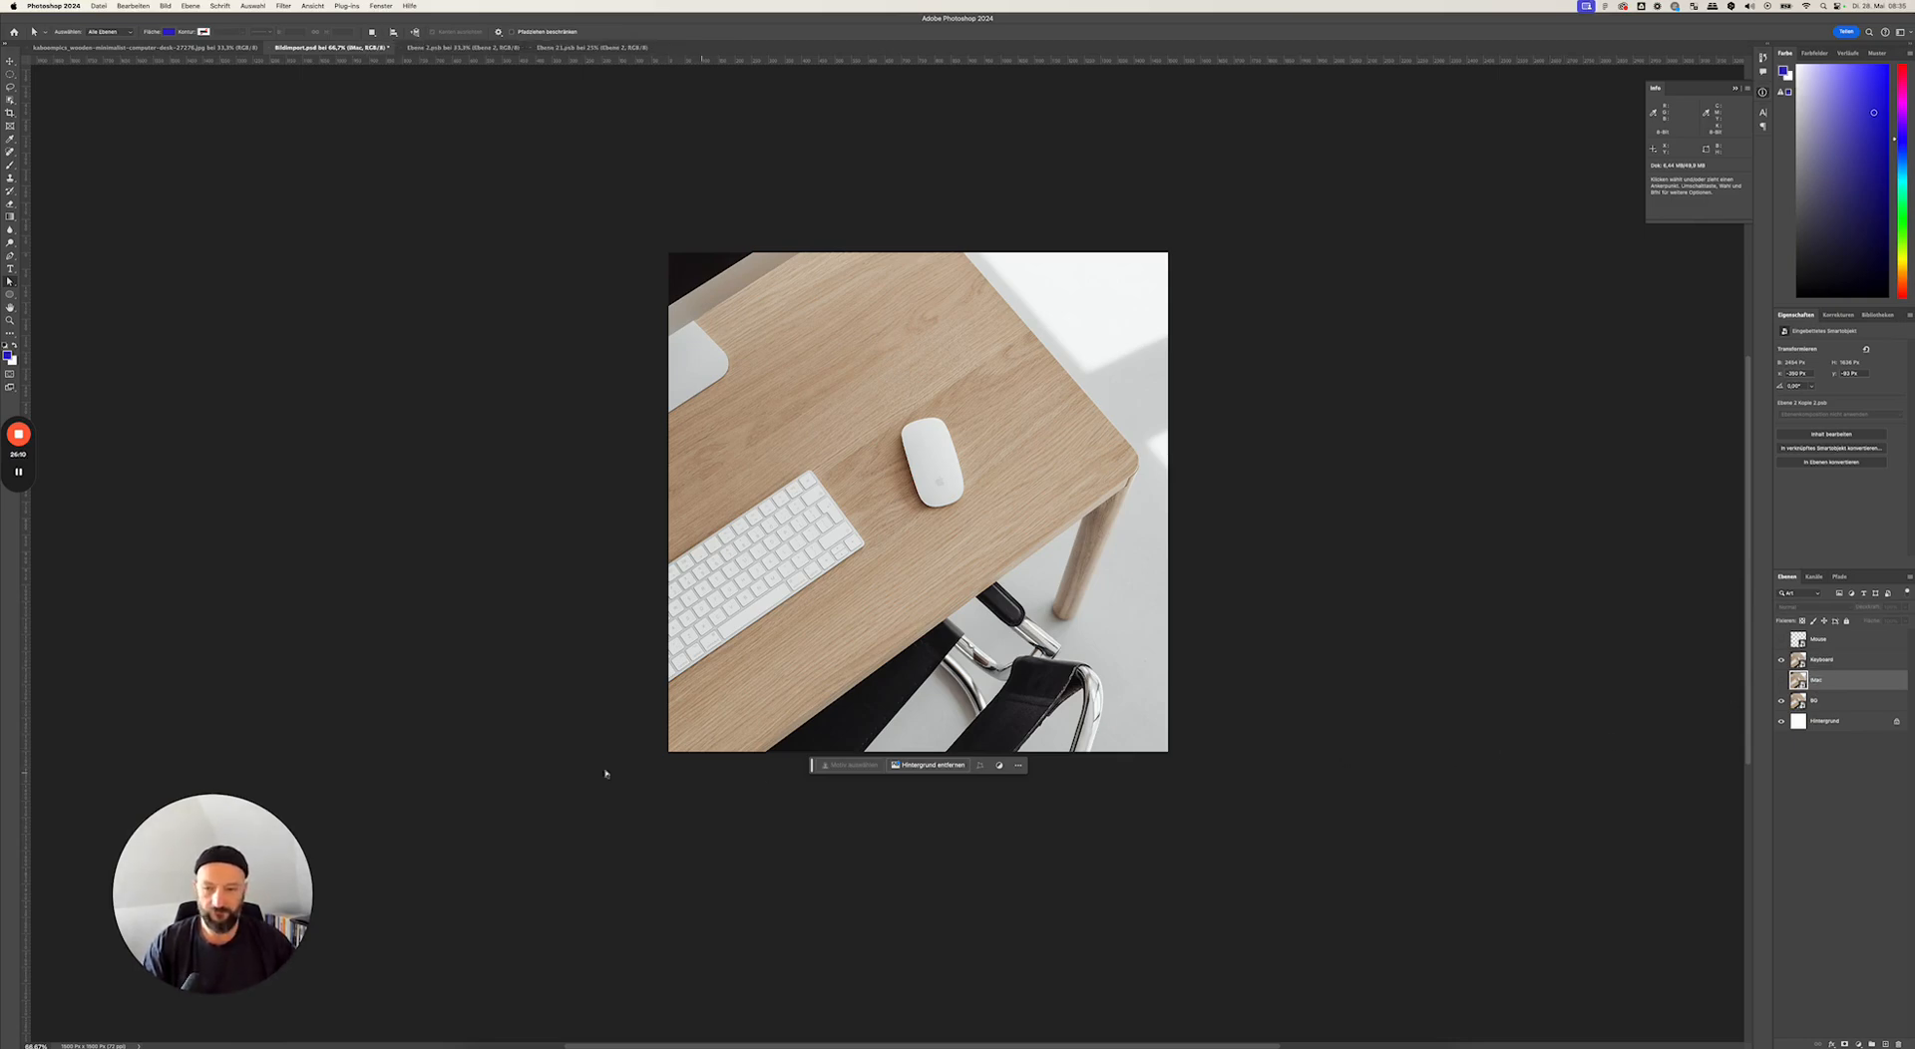
click(18, 472)
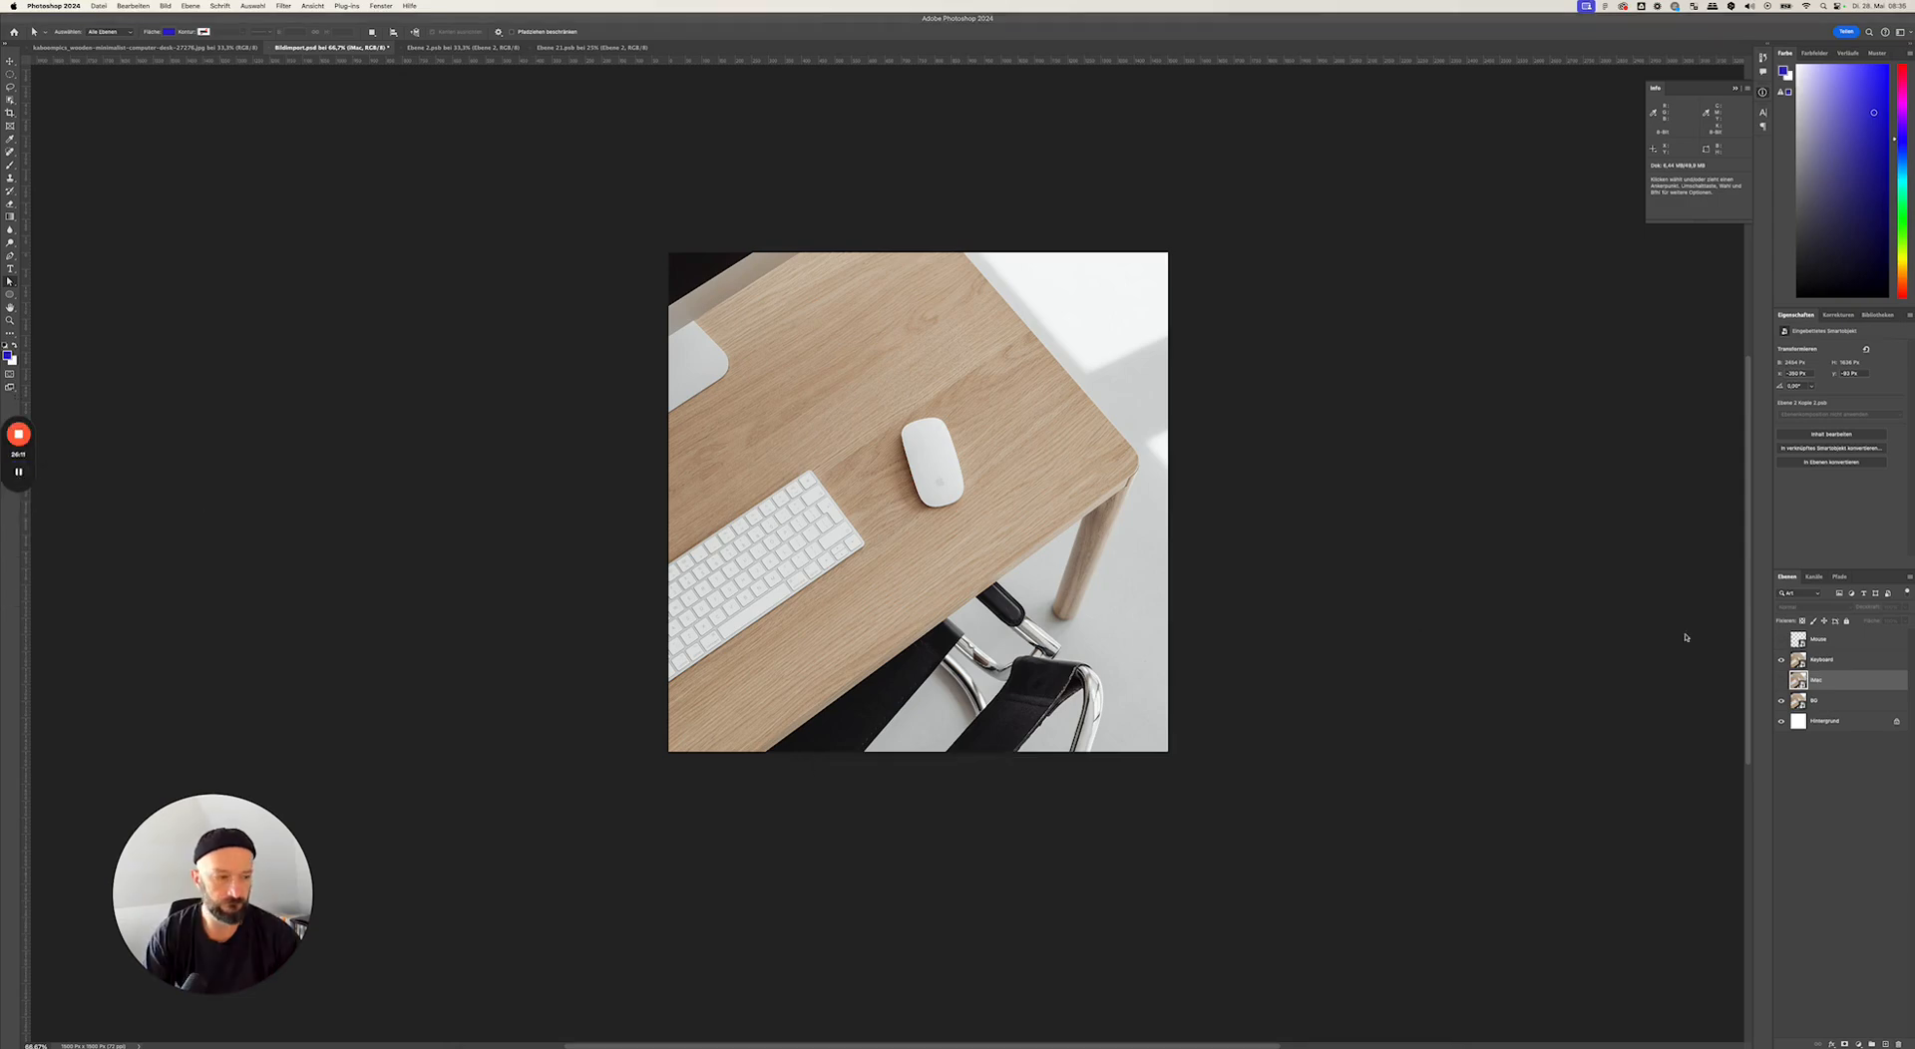
- Open the Keyboard layer's smart object contents and get a close view of the keyboard
click(1781, 661)
click(1832, 662)
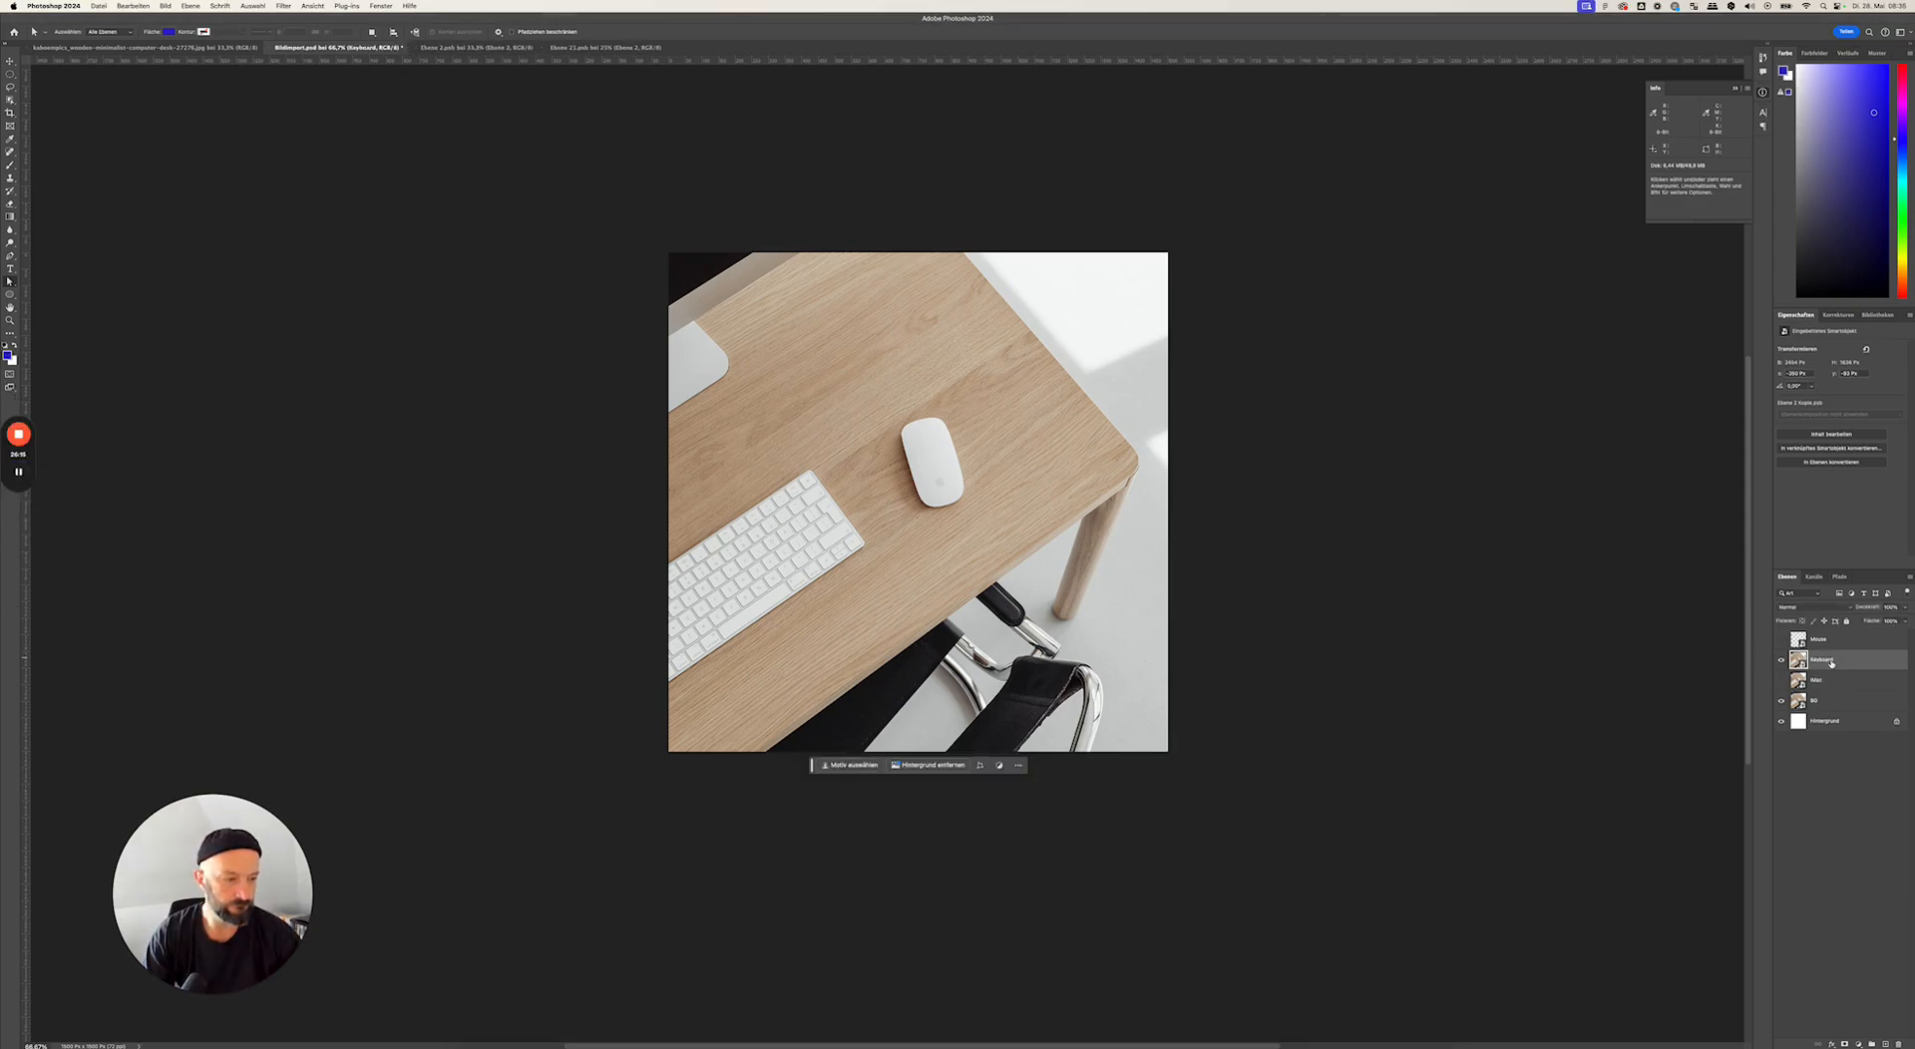
double_click(1799, 661)
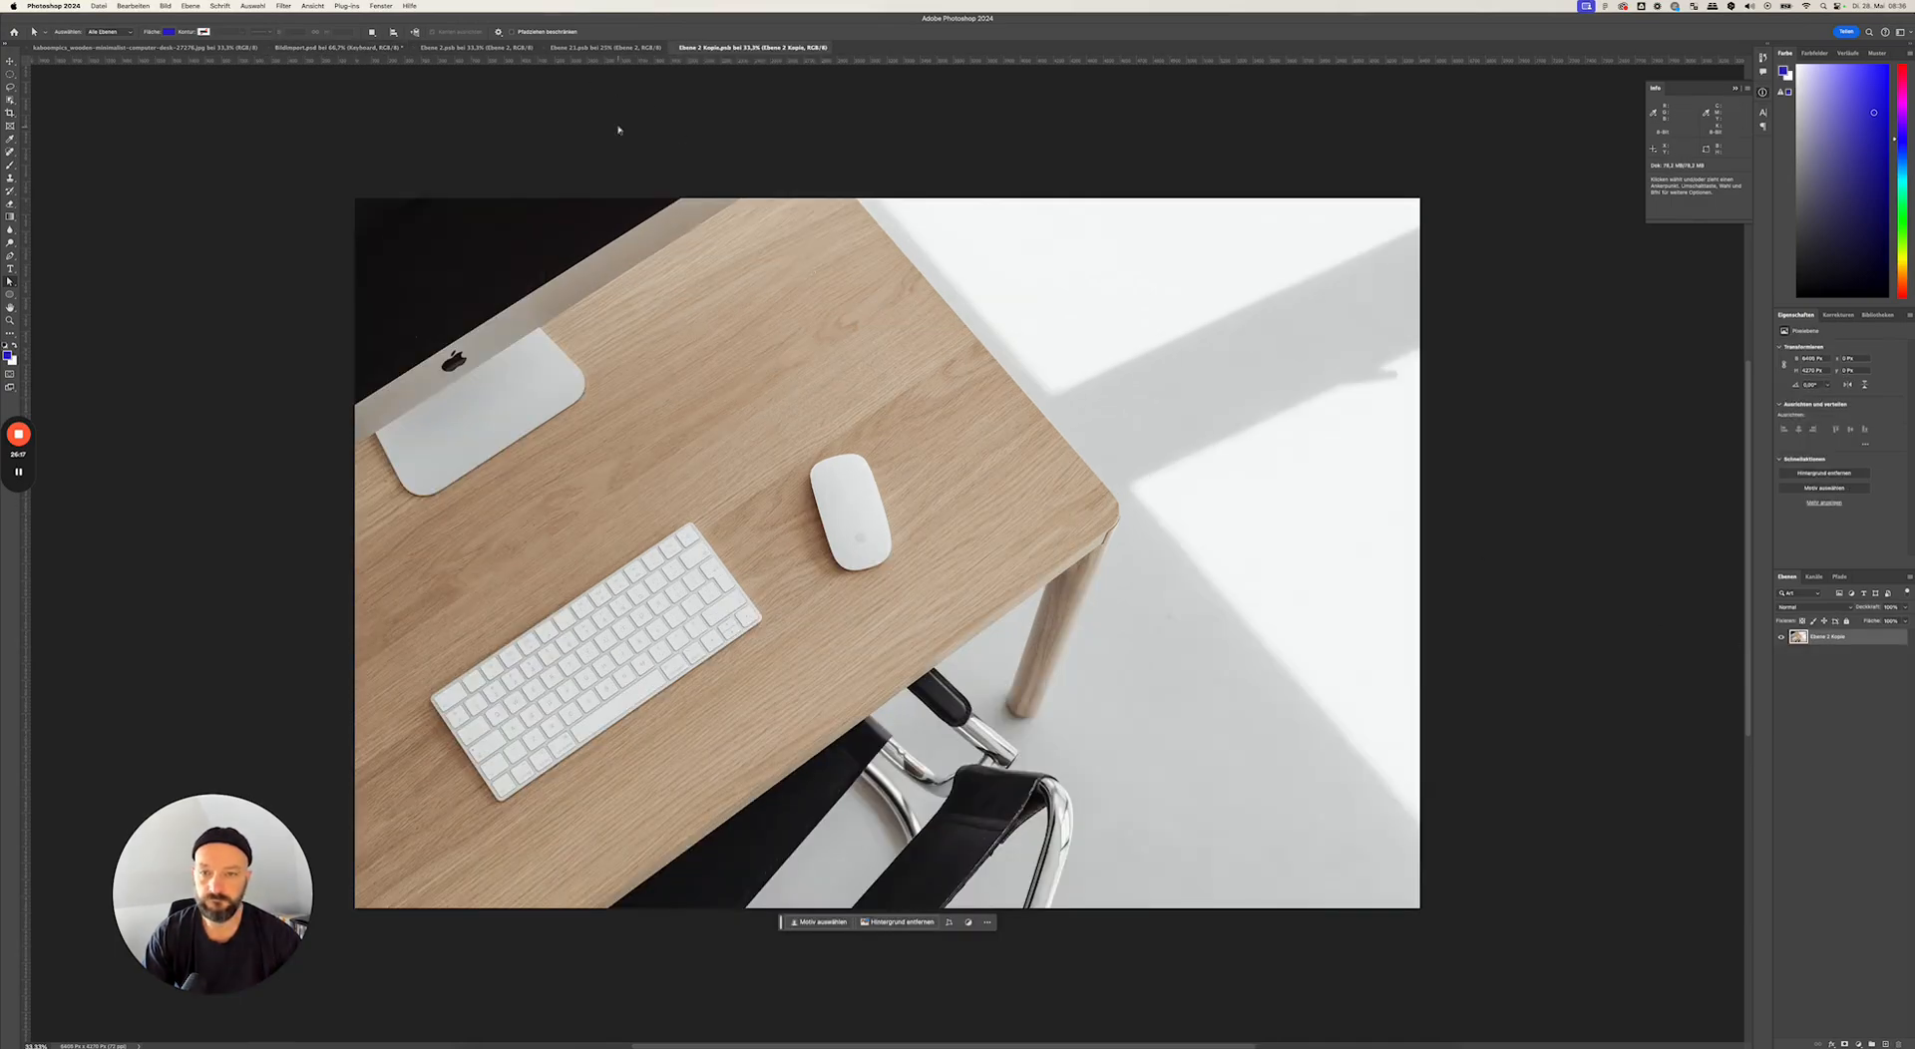
key(super+1)
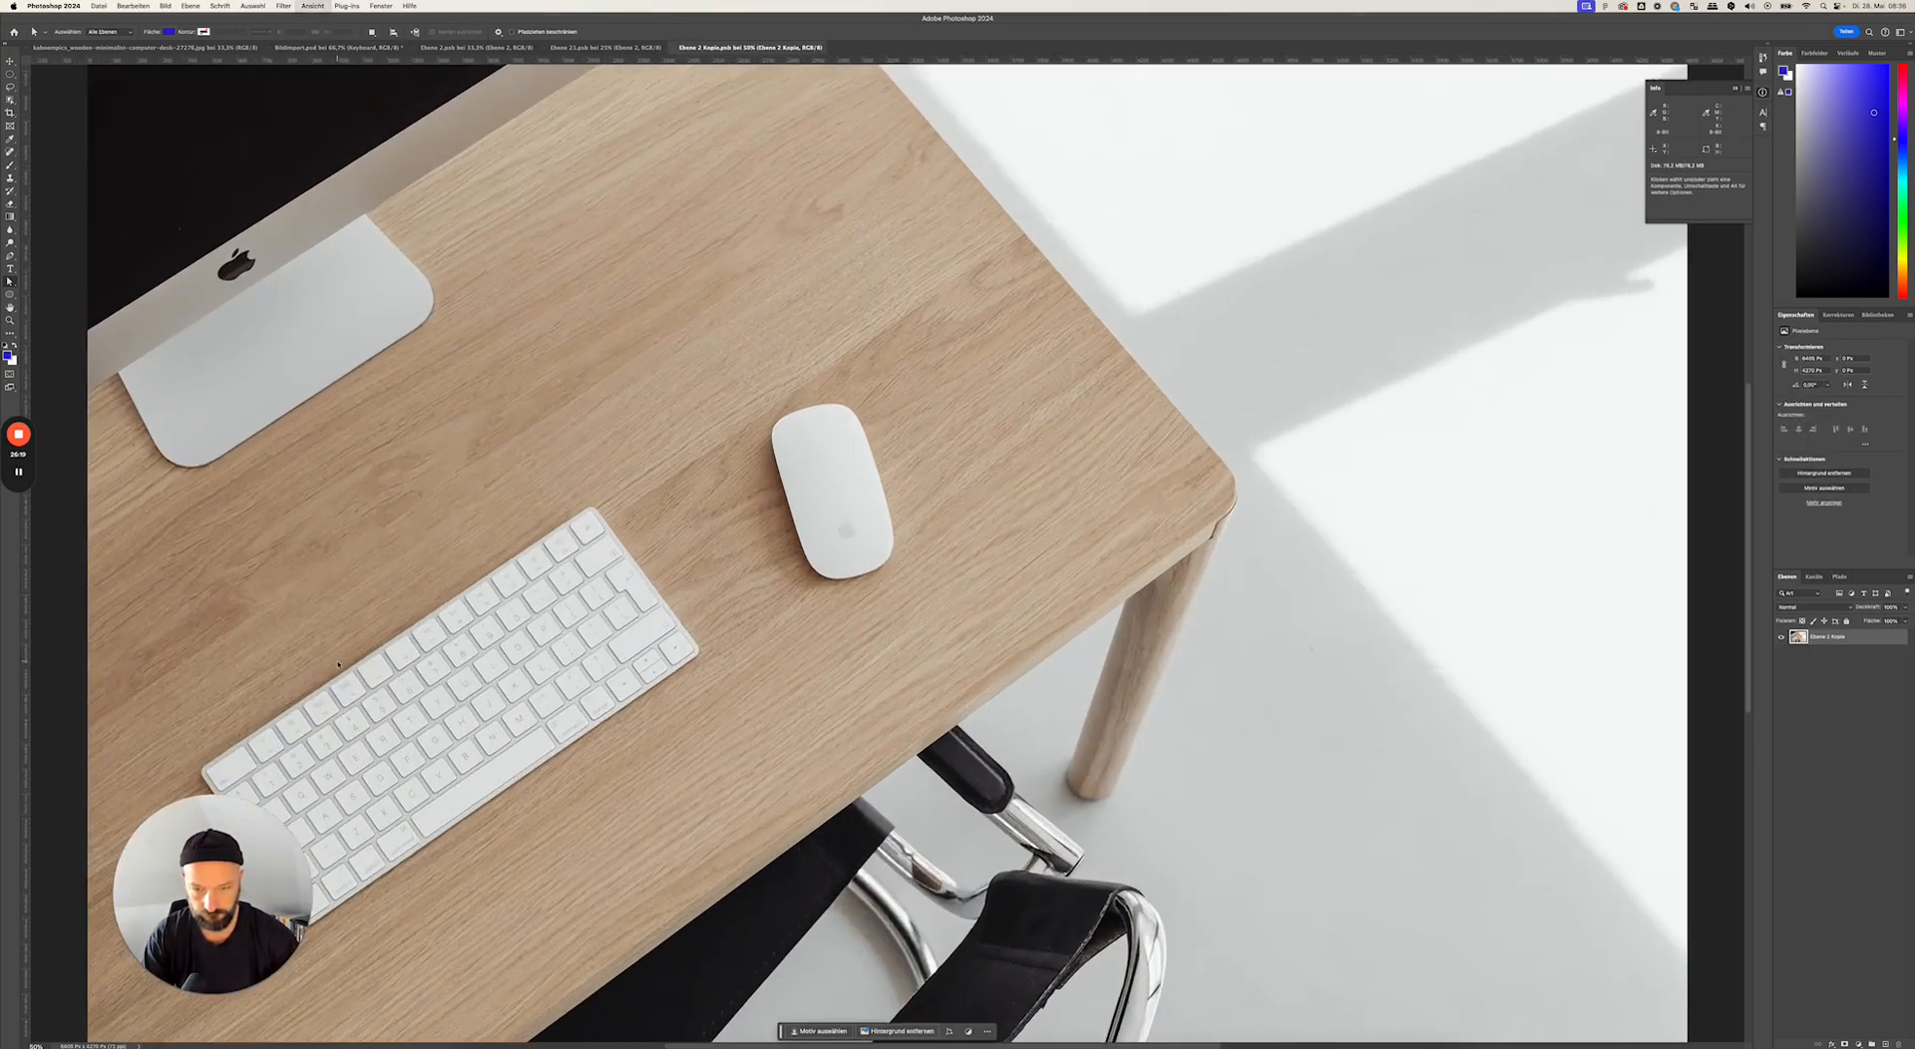
drag(421, 621, 1296, 313)
key(super+plus)
key(super+plus)
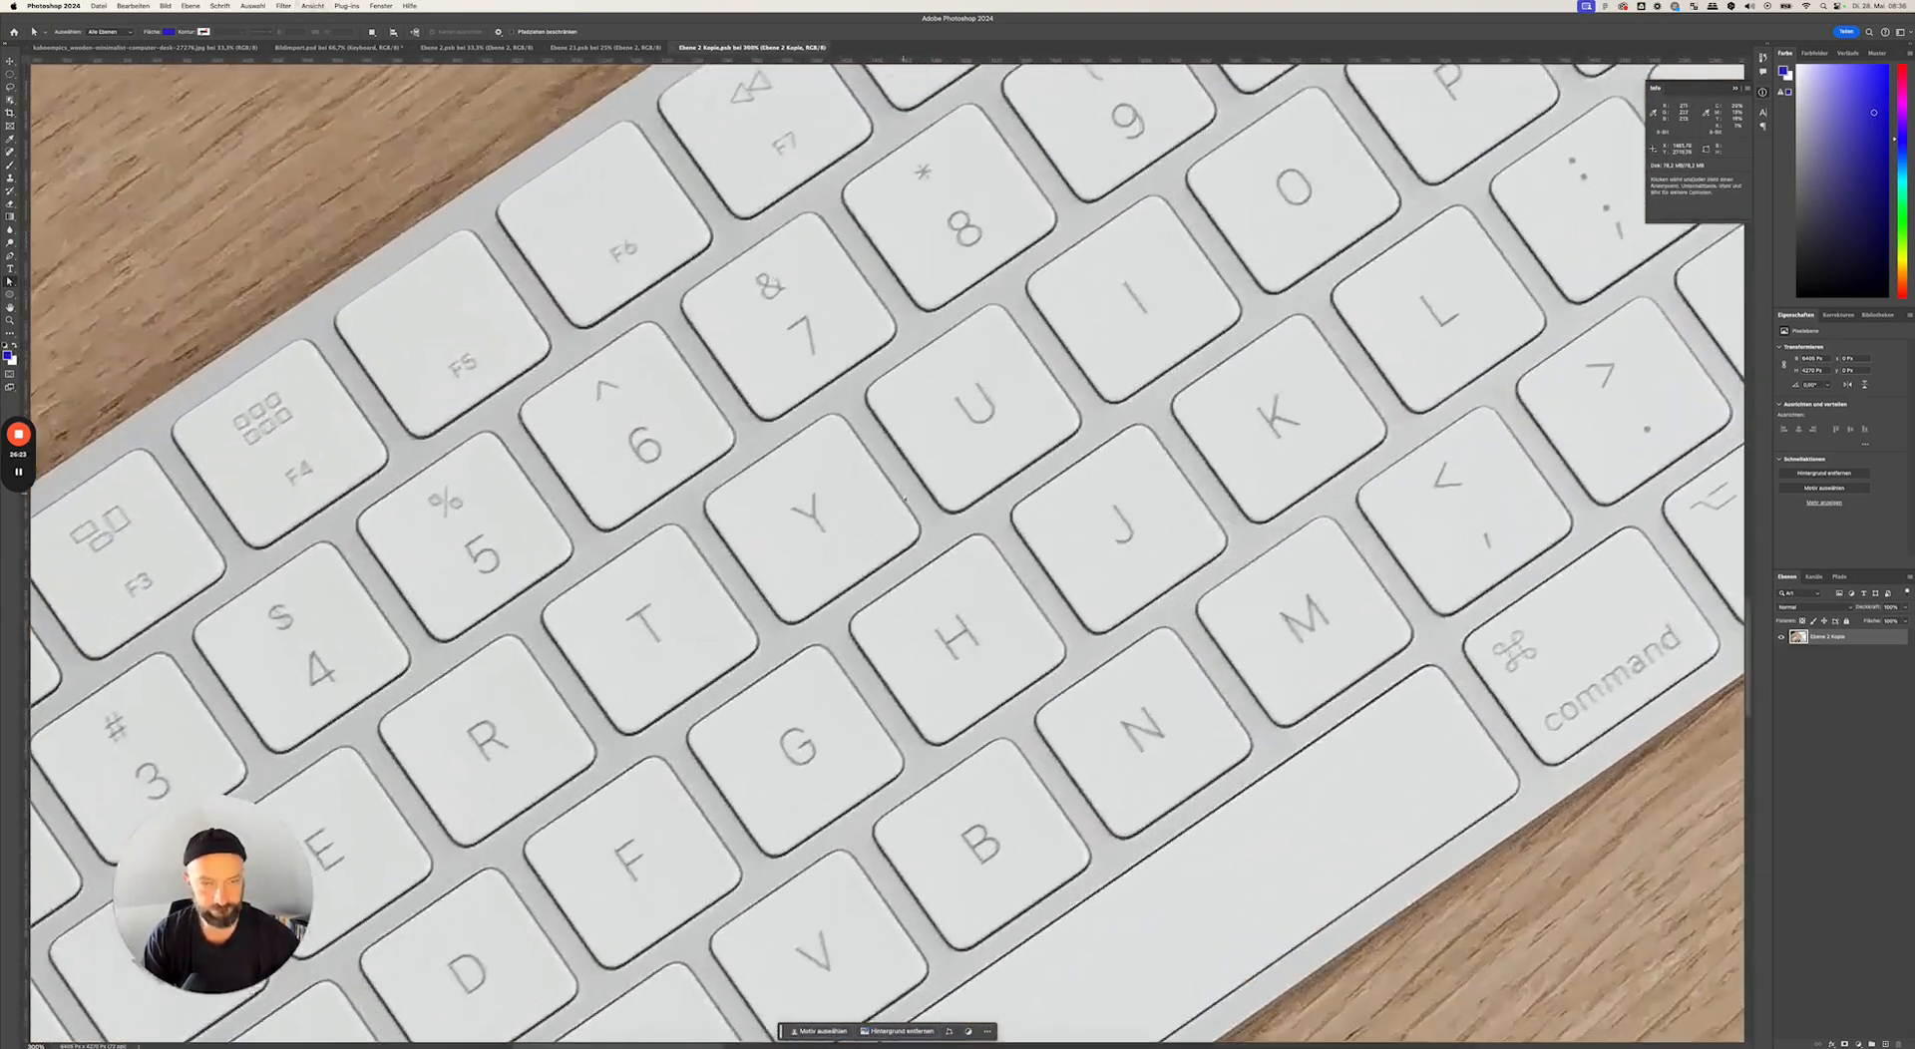
- Set up the Pen tool in Form (shape) mode with no fill for outlining the keyboard from its esc corner
drag(496, 276, 1188, 120)
drag(589, 659, 754, 430)
key(super+plus)
key(super+plus)
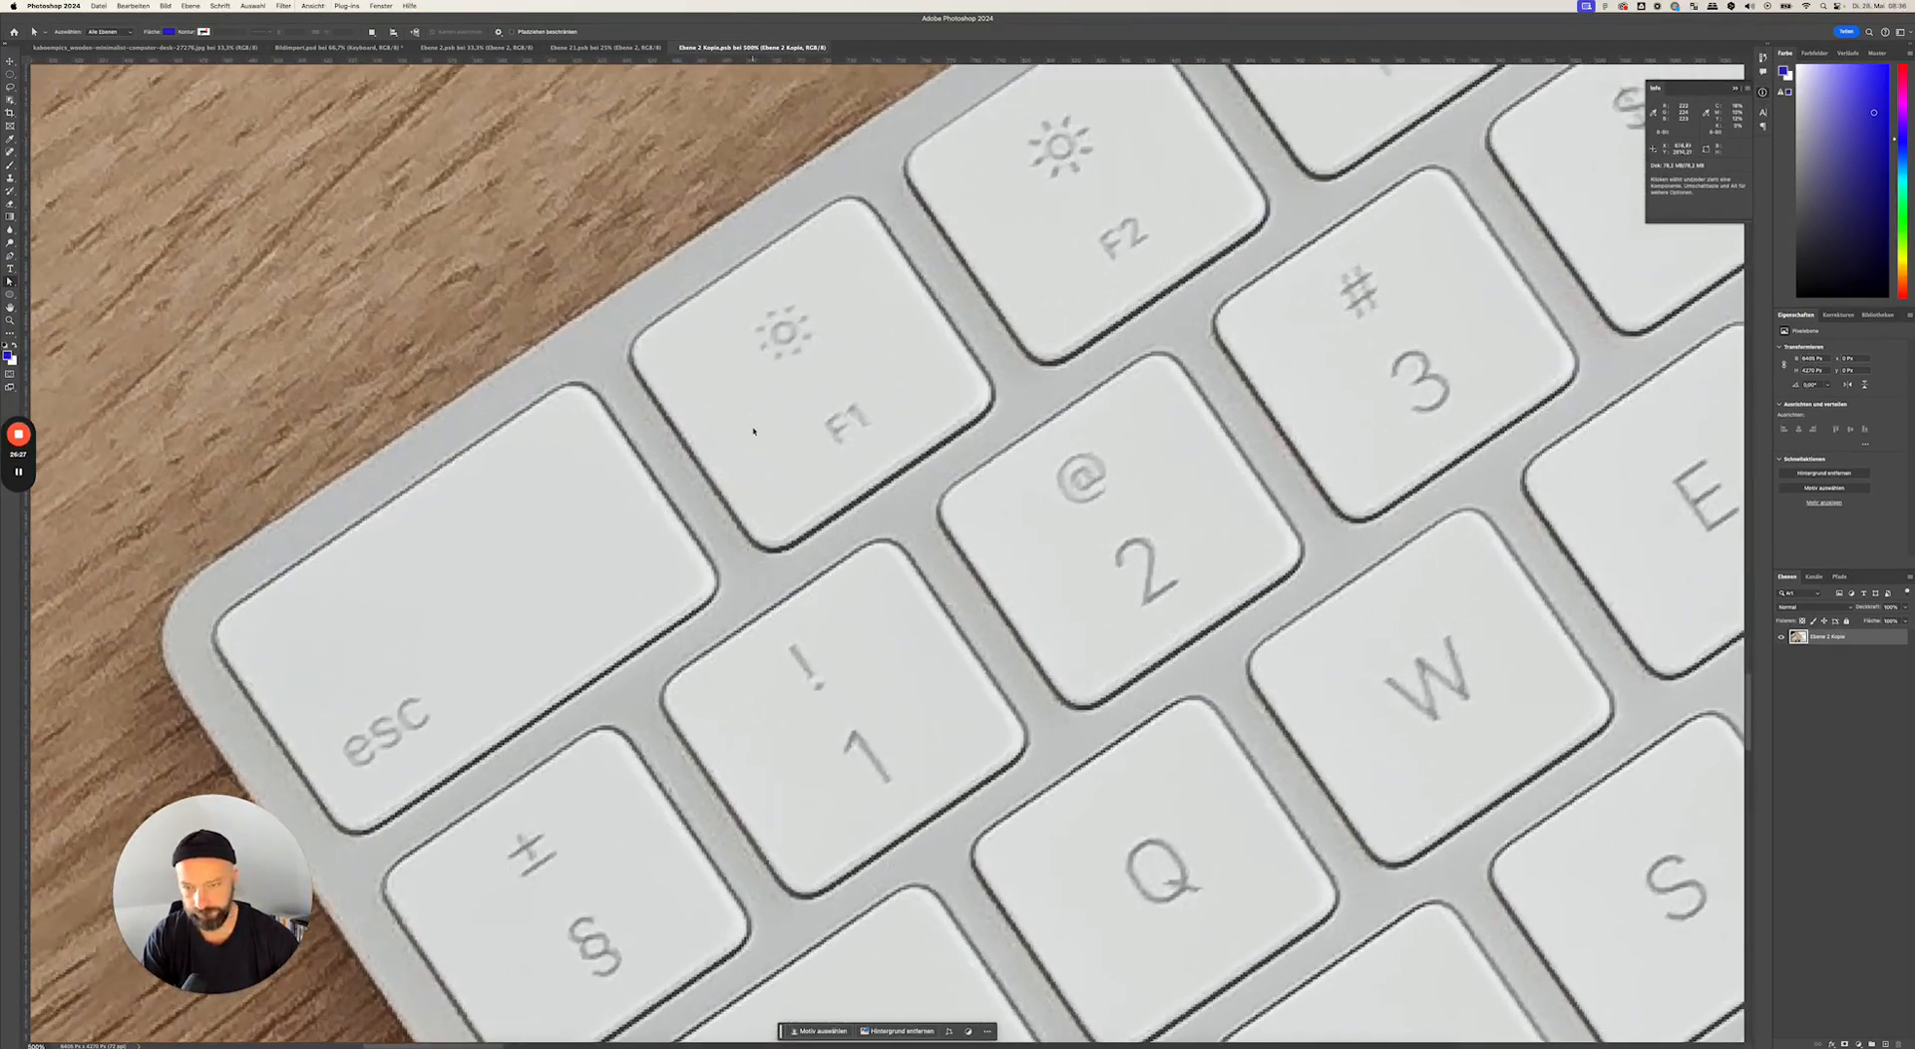
key(super+plus)
drag(630, 415, 1105, 387)
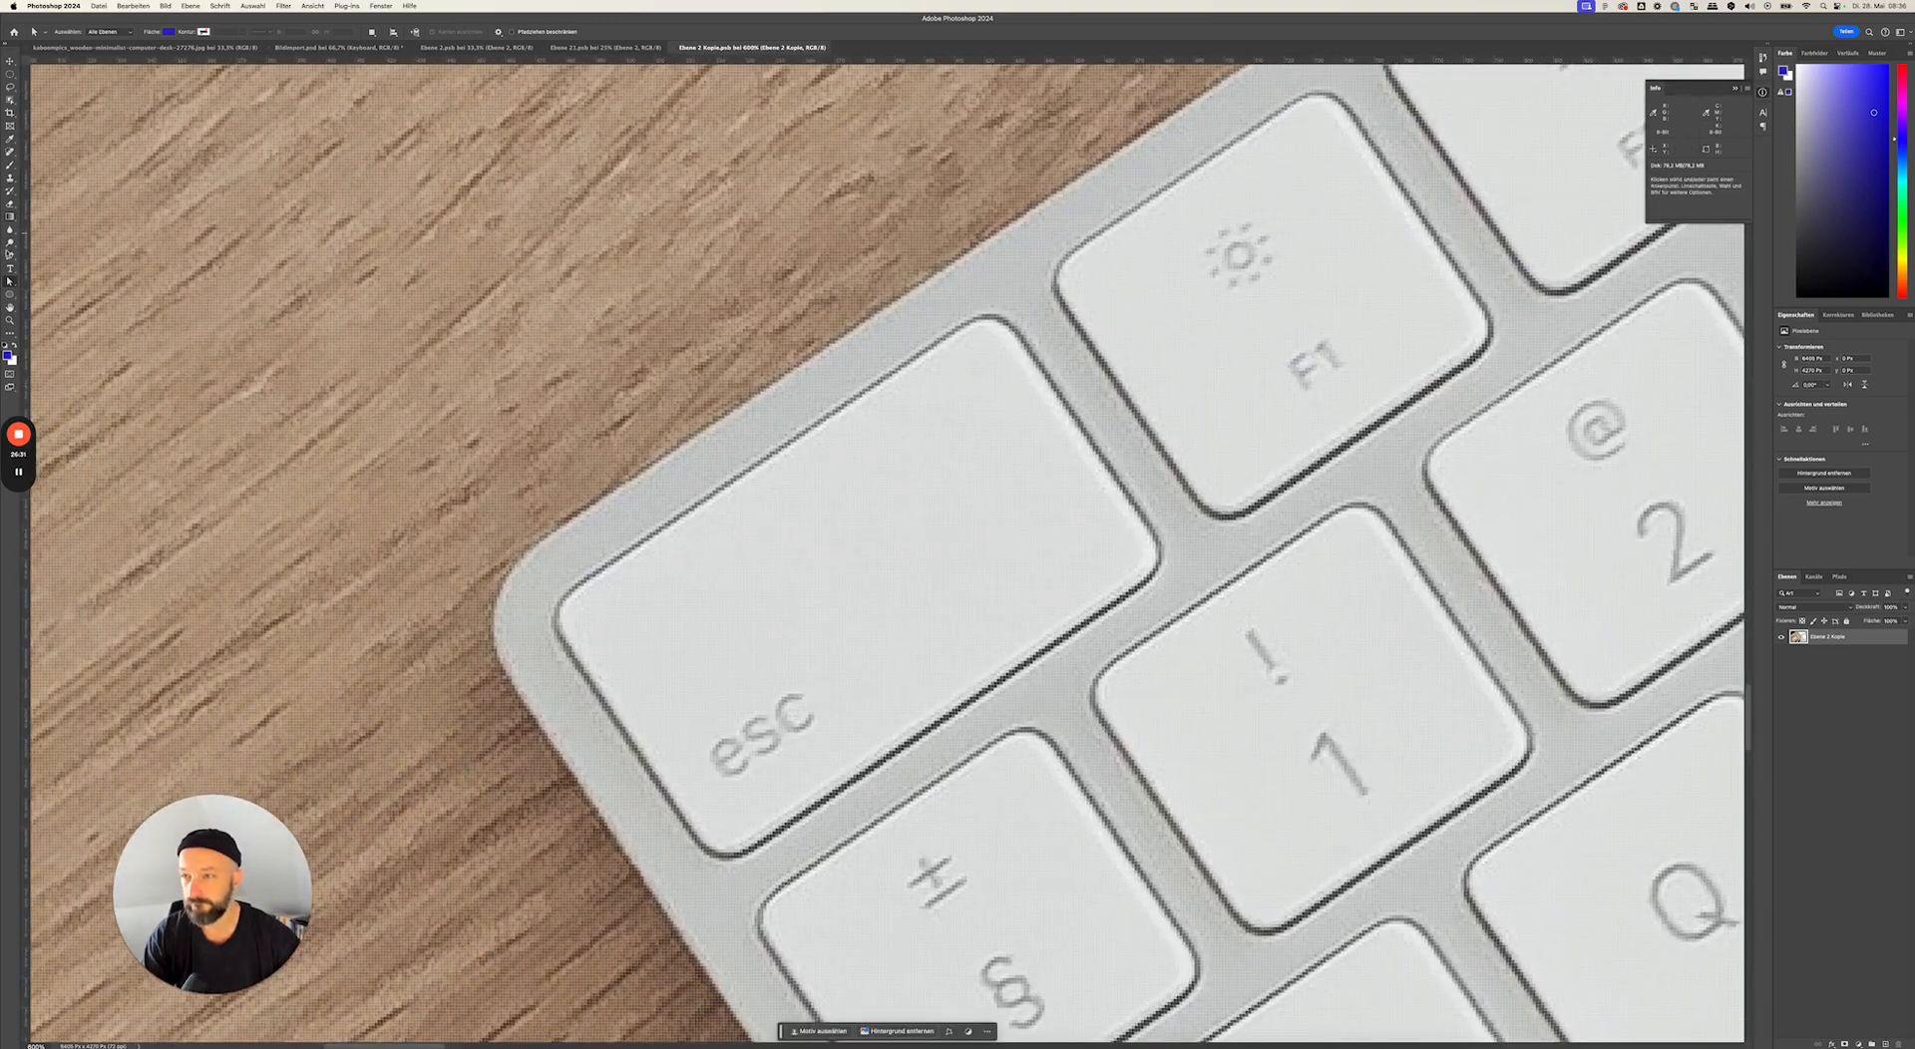
click(10, 256)
click(68, 31)
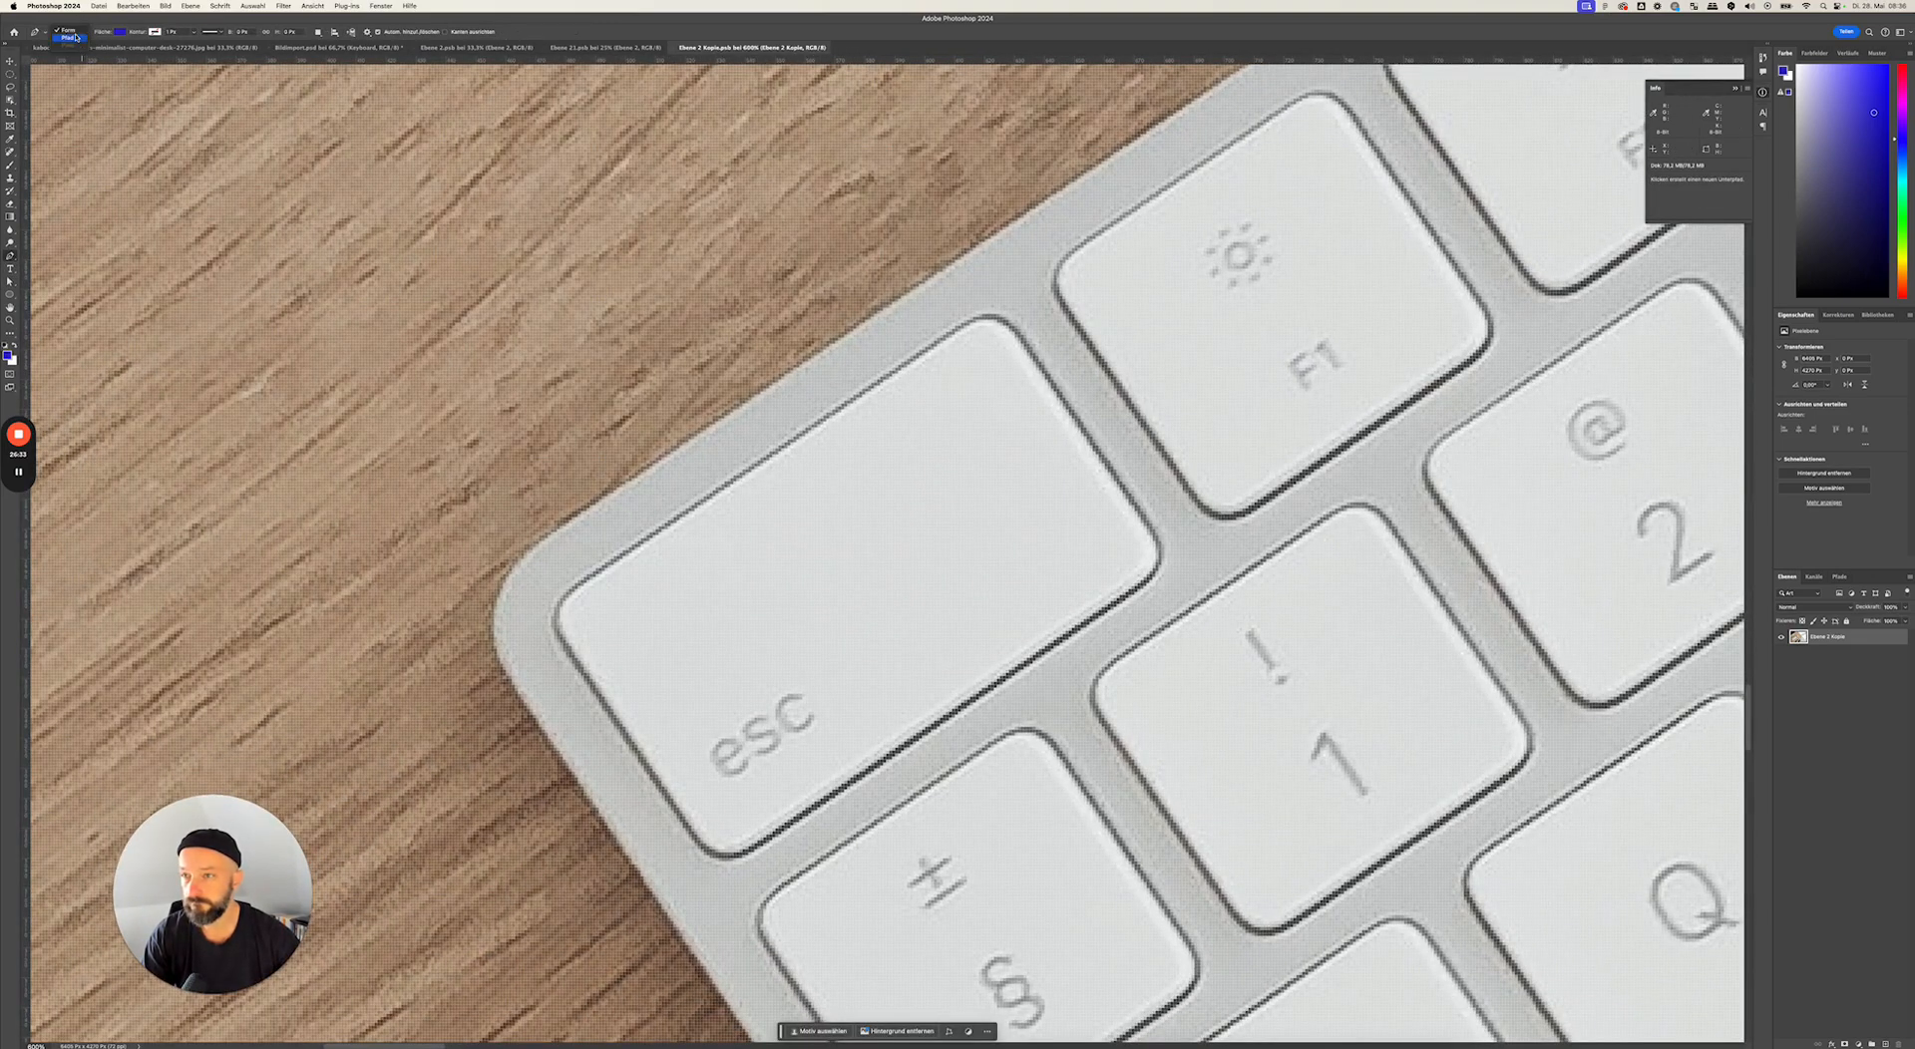
click(75, 38)
click(72, 31)
click(68, 23)
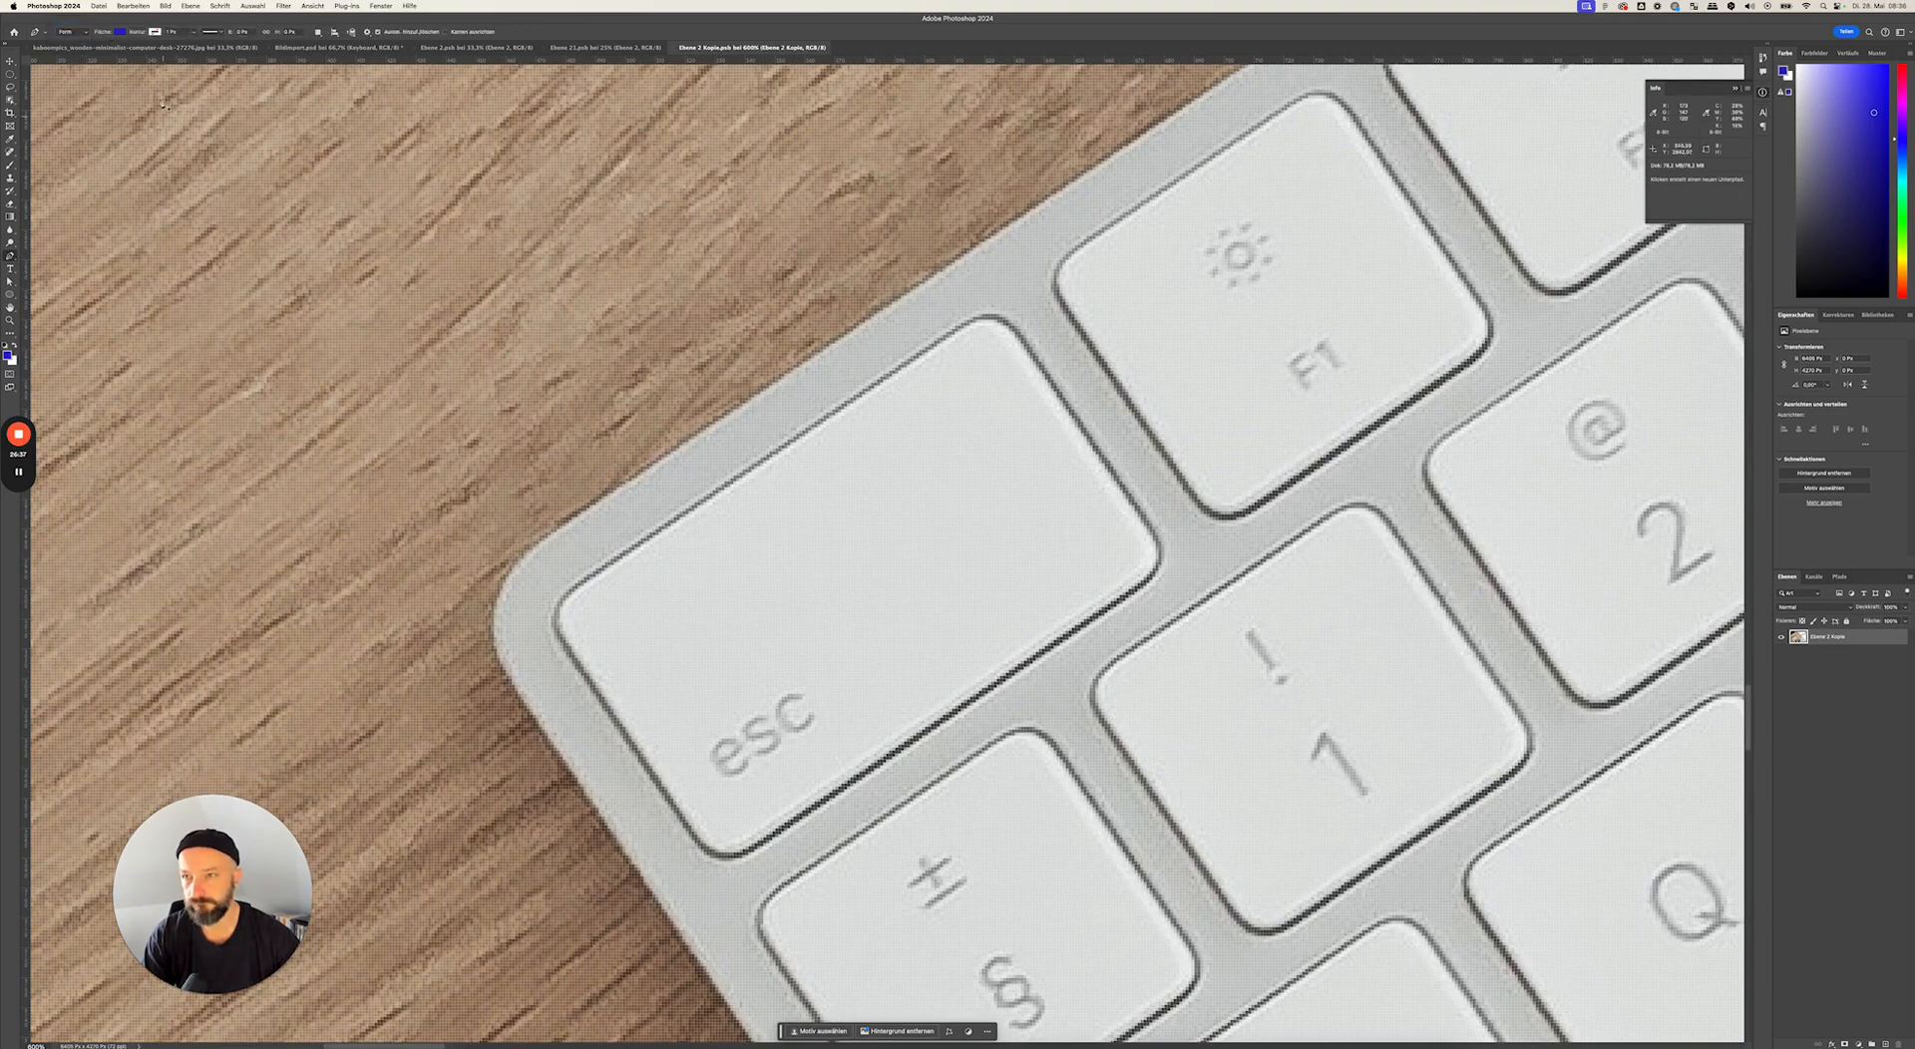
click(120, 32)
click(61, 52)
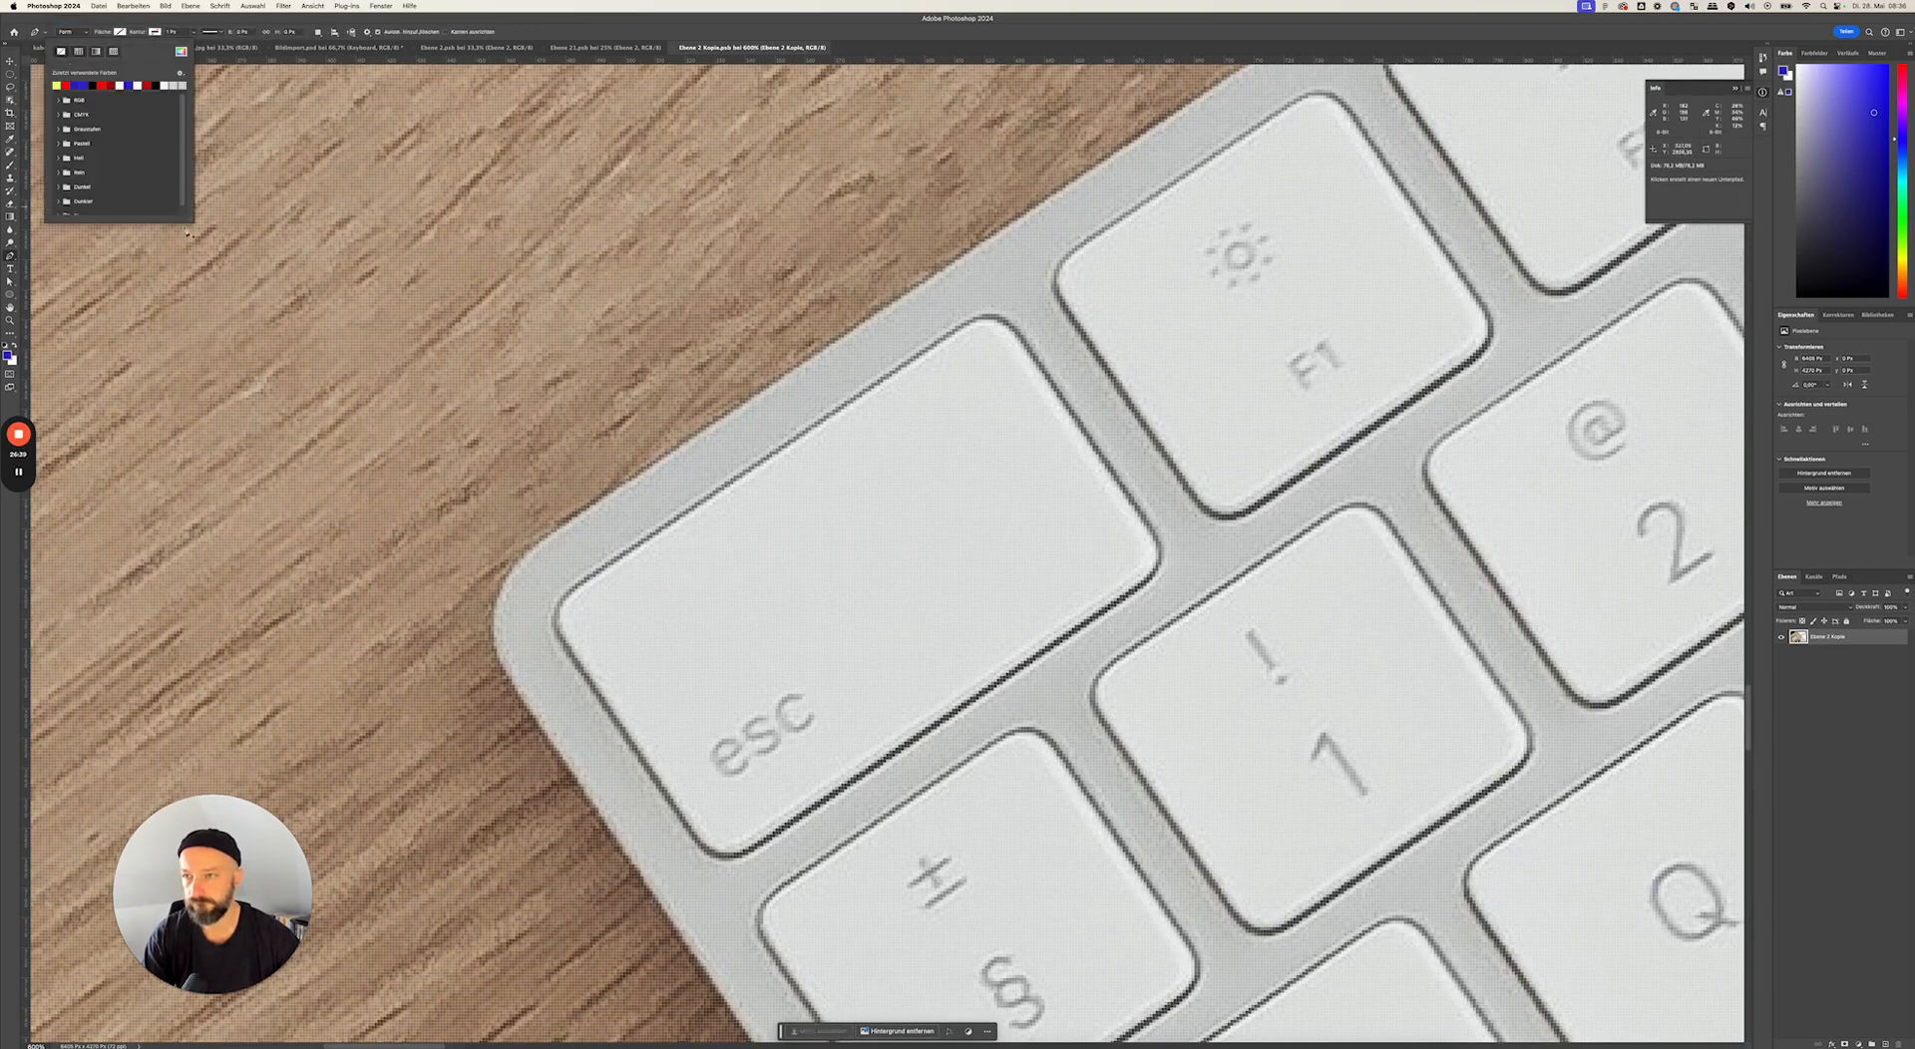
- Start a Pen shape path at the esc corner and trace the keyboard's outer edge past the F1 to F5 keys
click(550, 535)
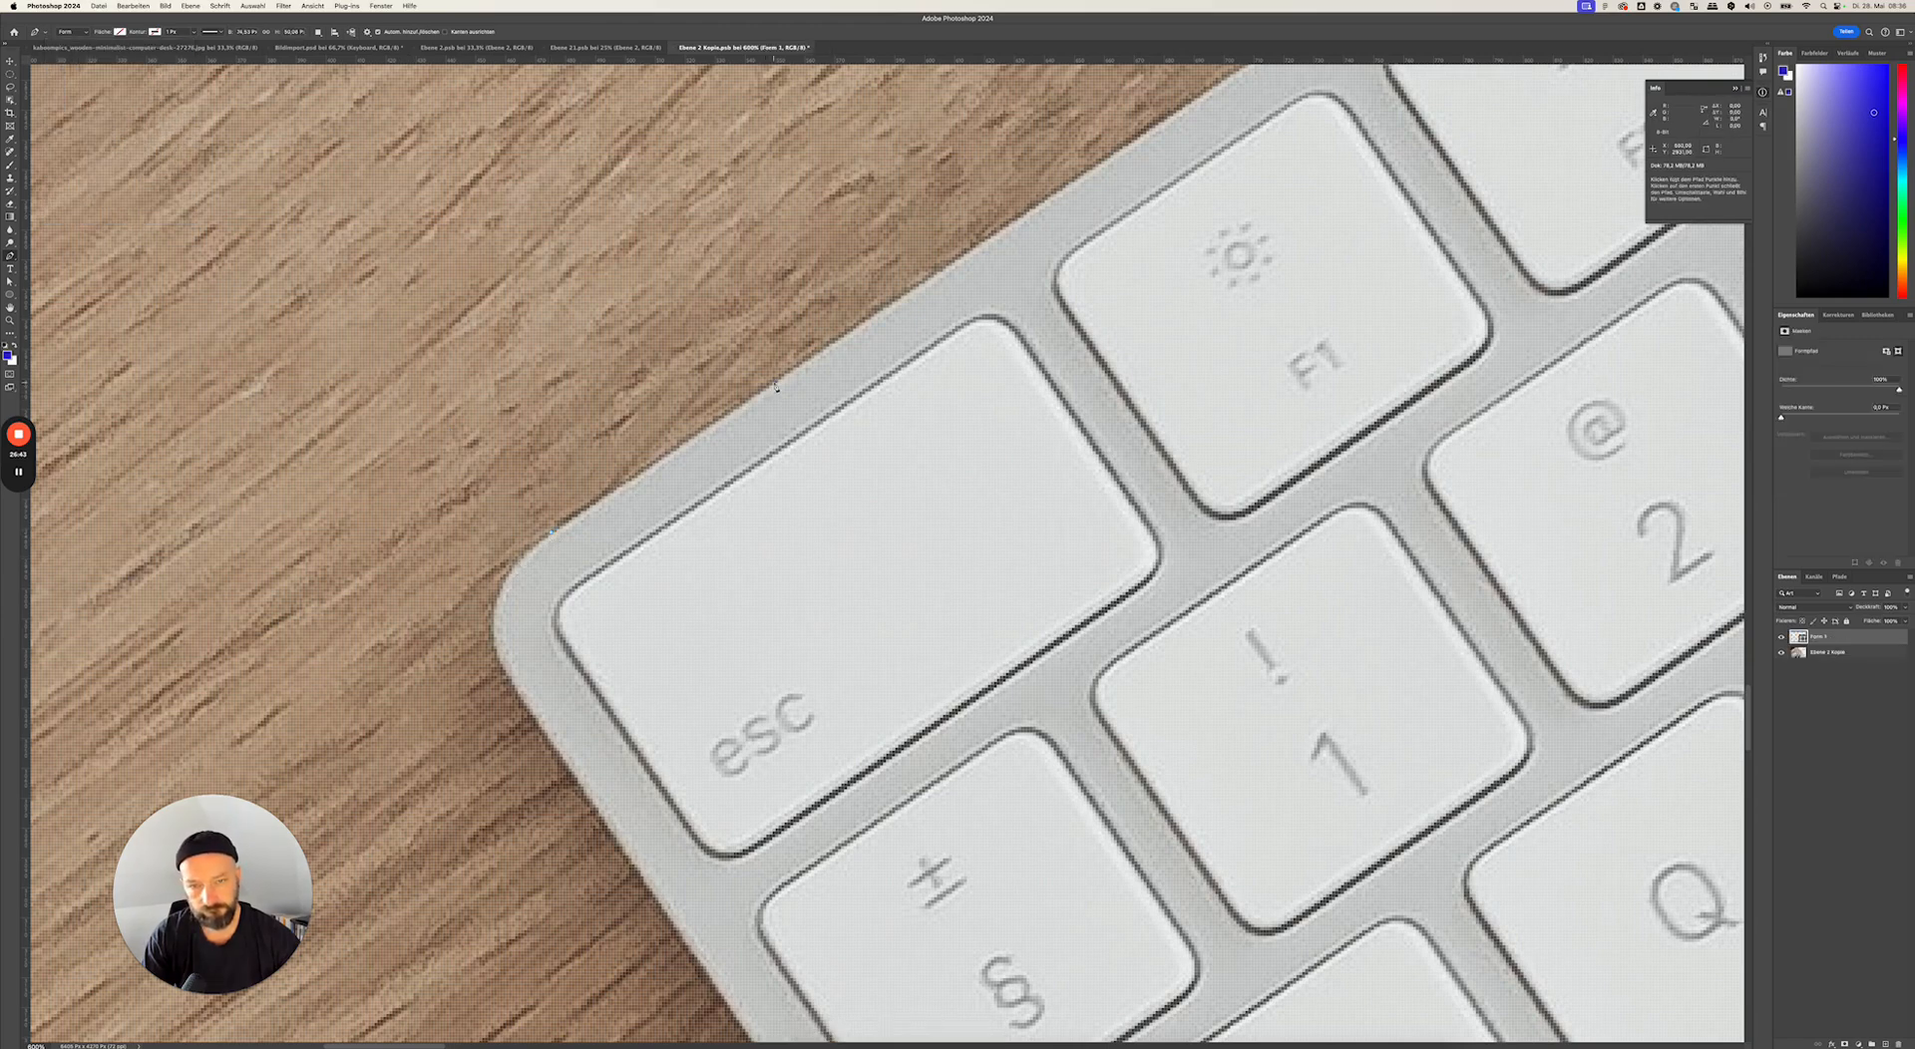
click(1131, 143)
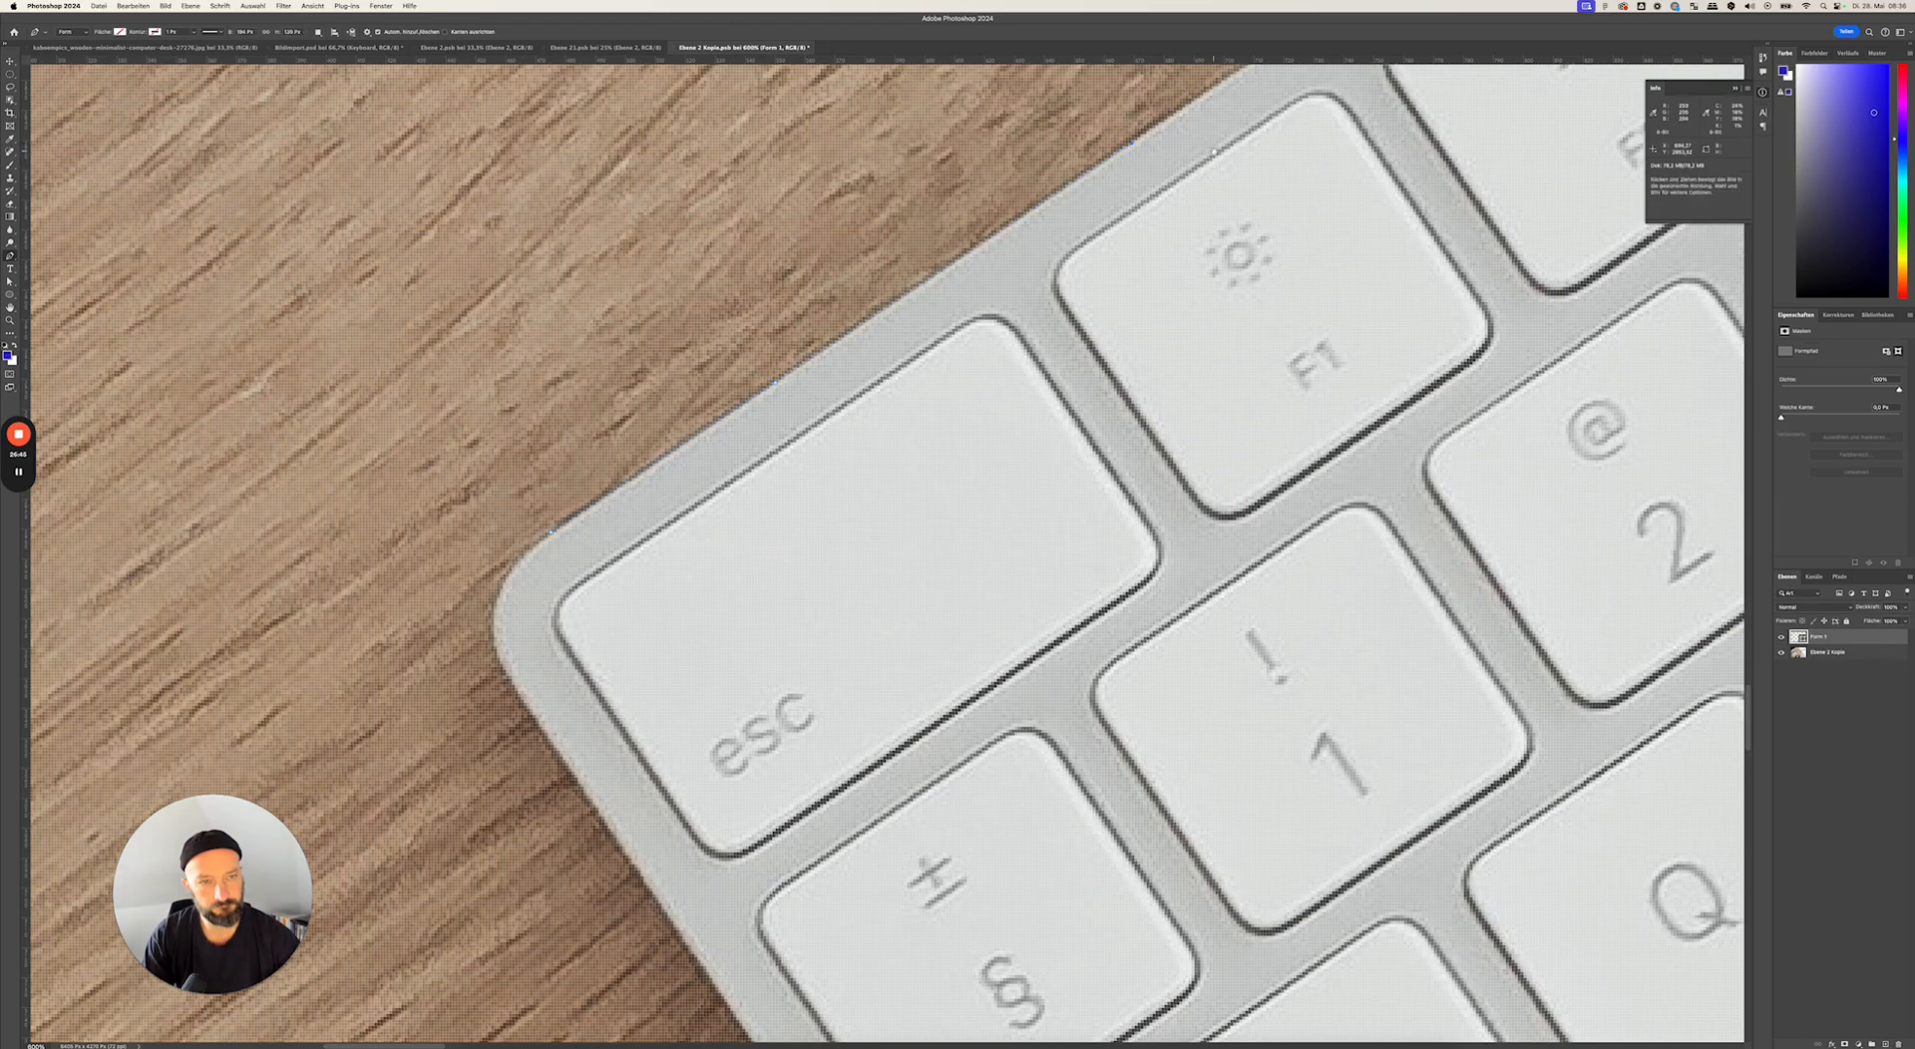
scroll(1214, 152, right, 10)
scroll(1214, 152, up, 5)
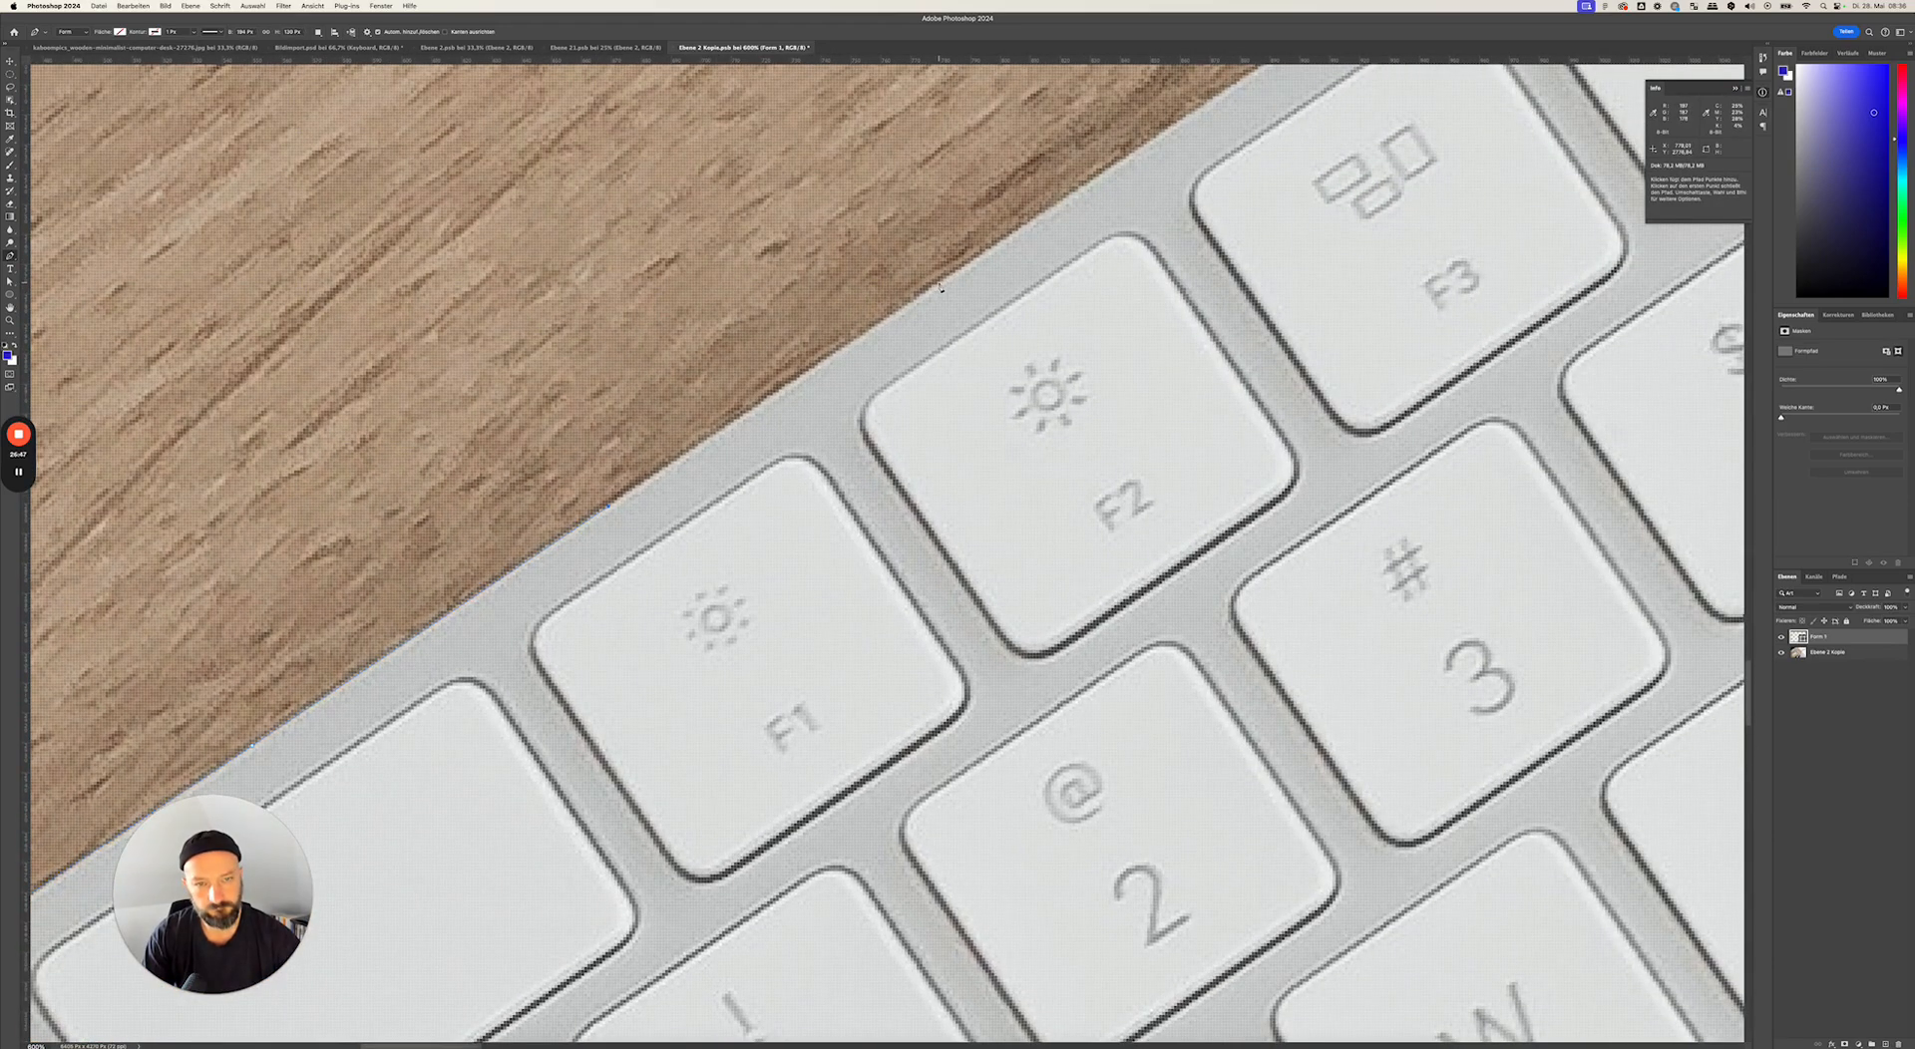
scroll(939, 297, right, 10)
scroll(939, 296, up, 5)
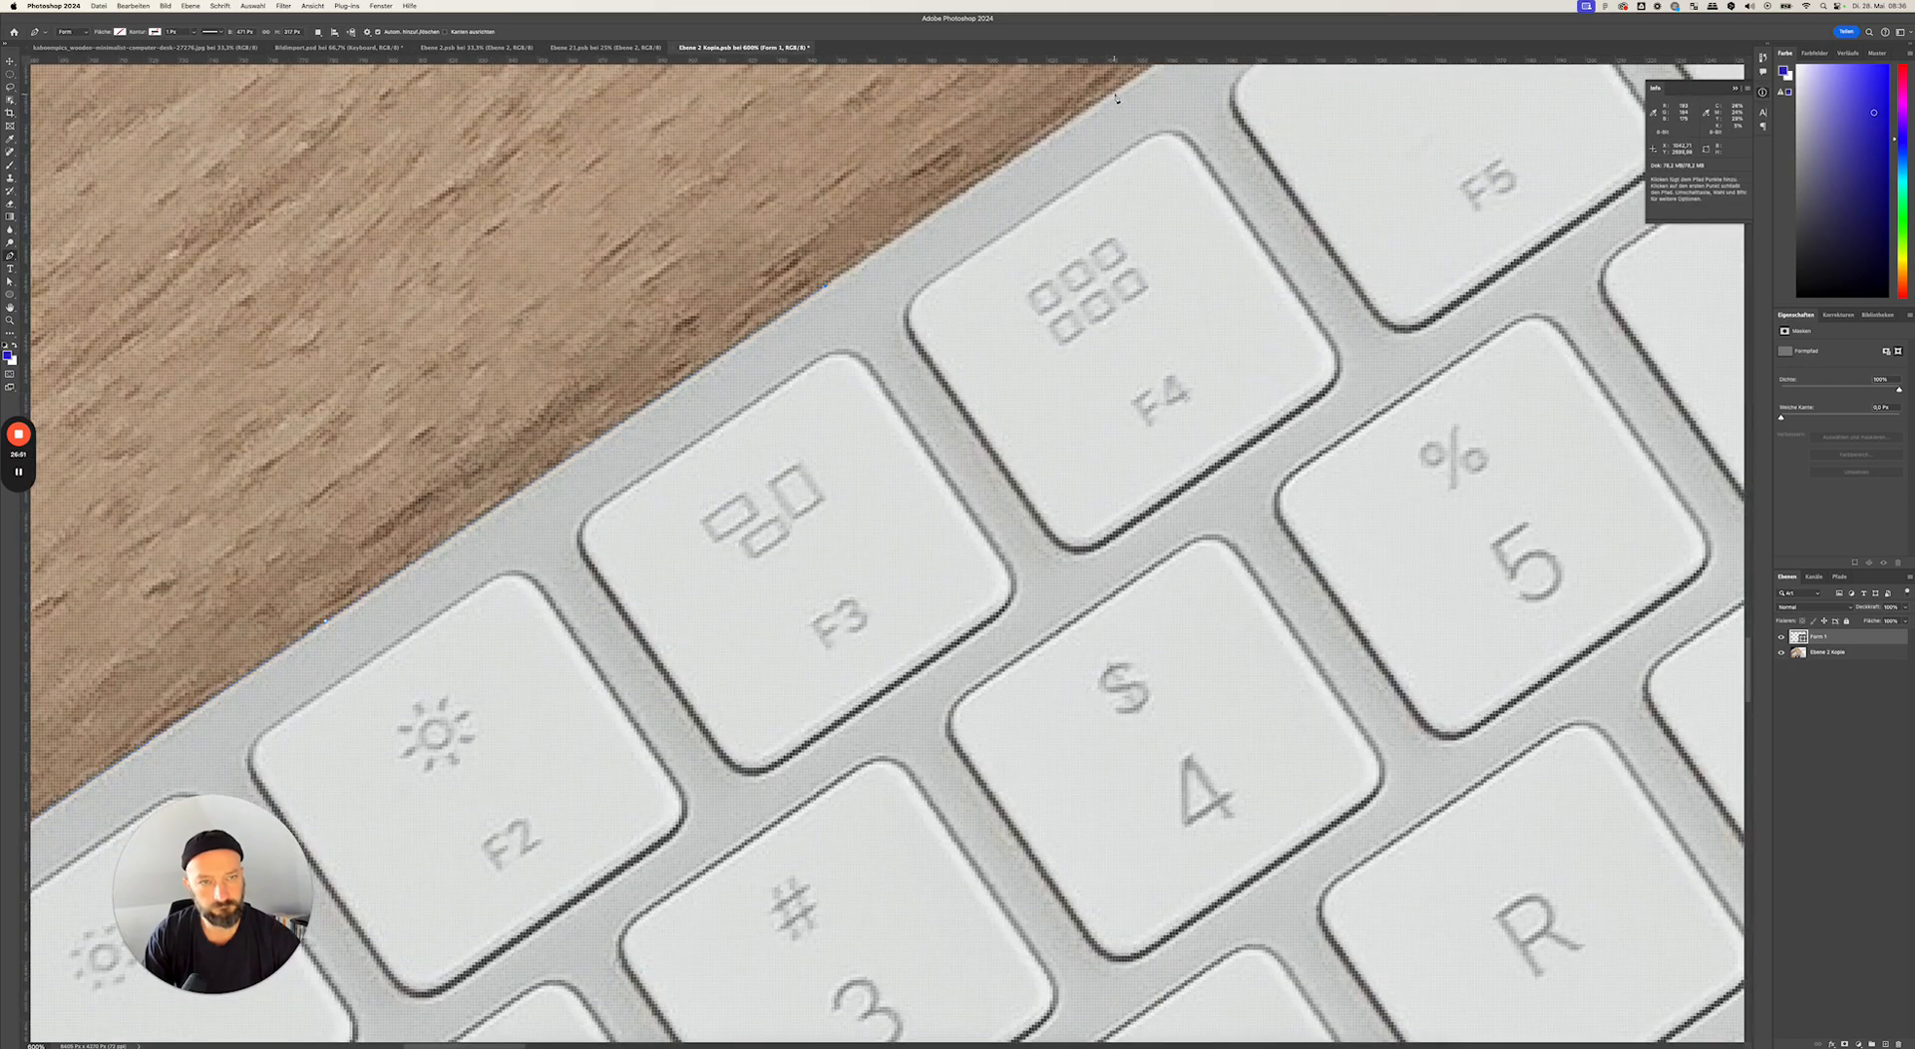
scroll(1118, 93, right, 10)
scroll(1118, 93, up, 5)
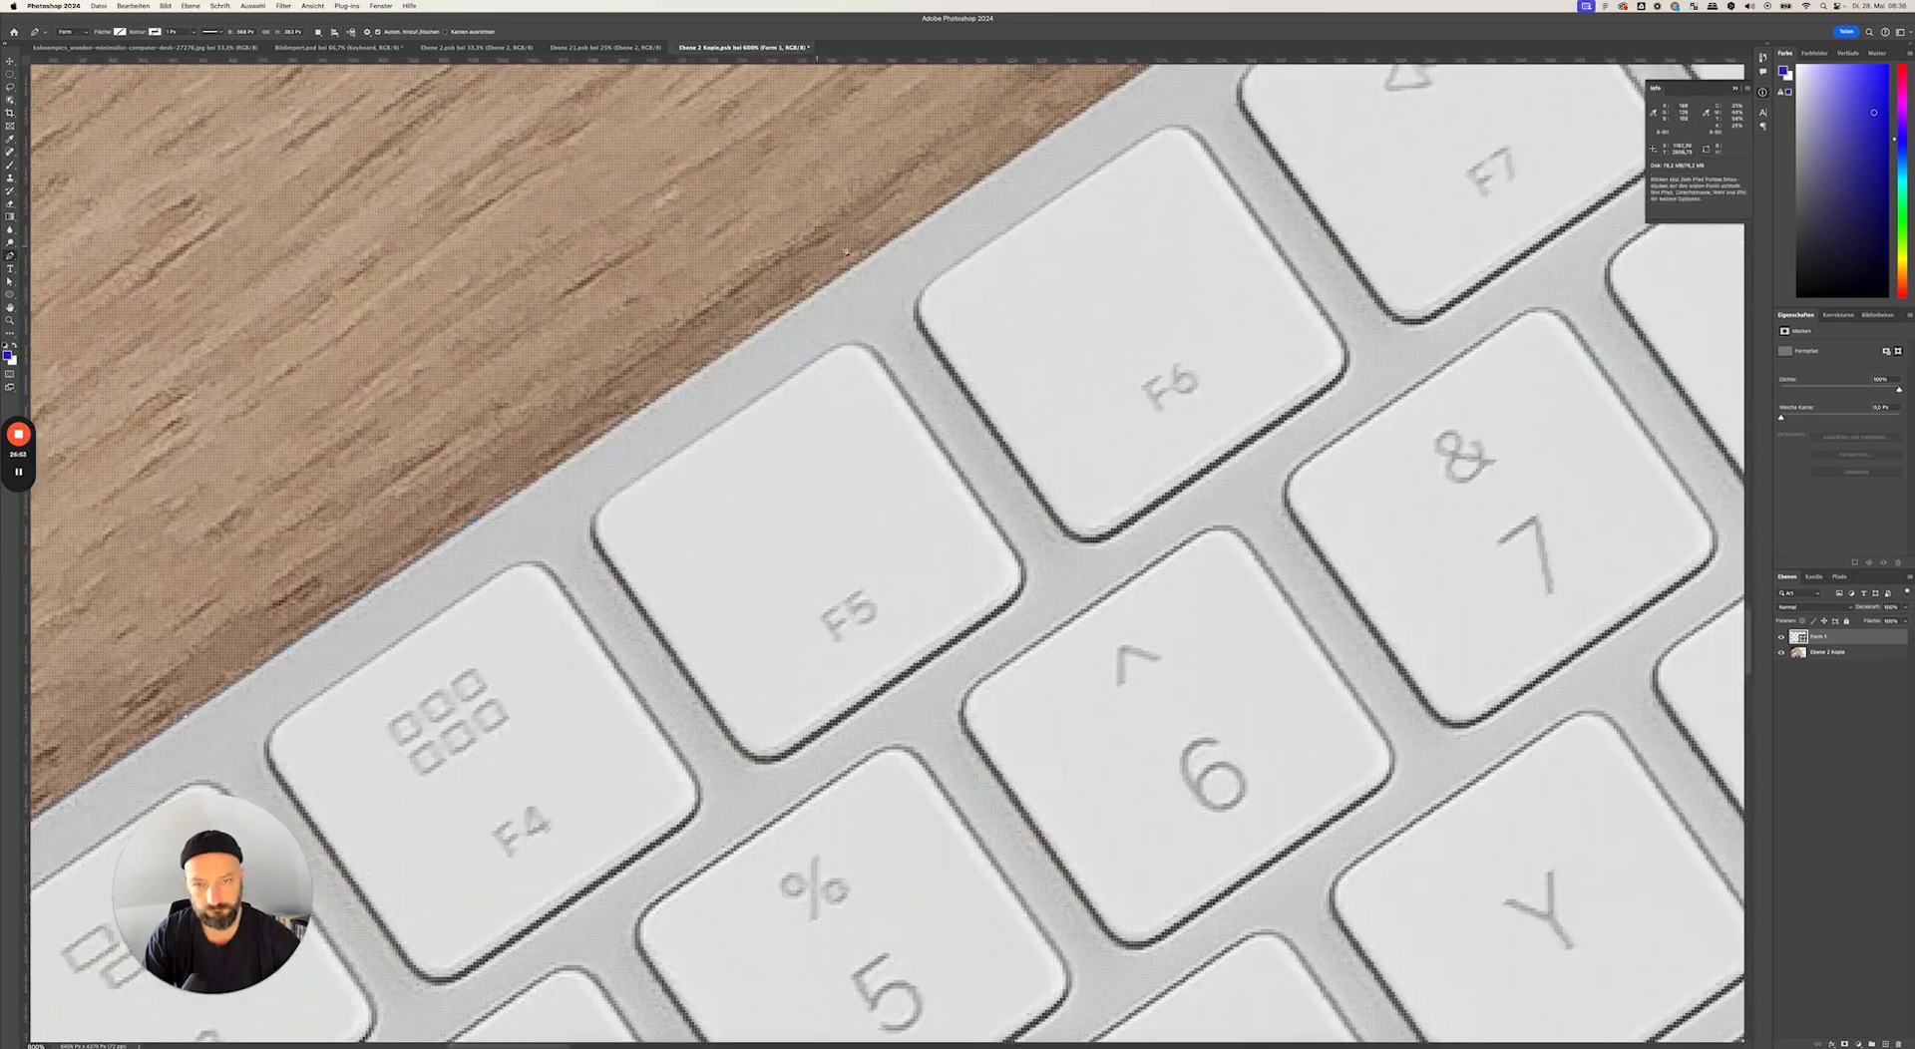
- Continue the path along the keyboard's outer edge beside the function keys from F6 to F12
drag(1051, 265, 581, 591)
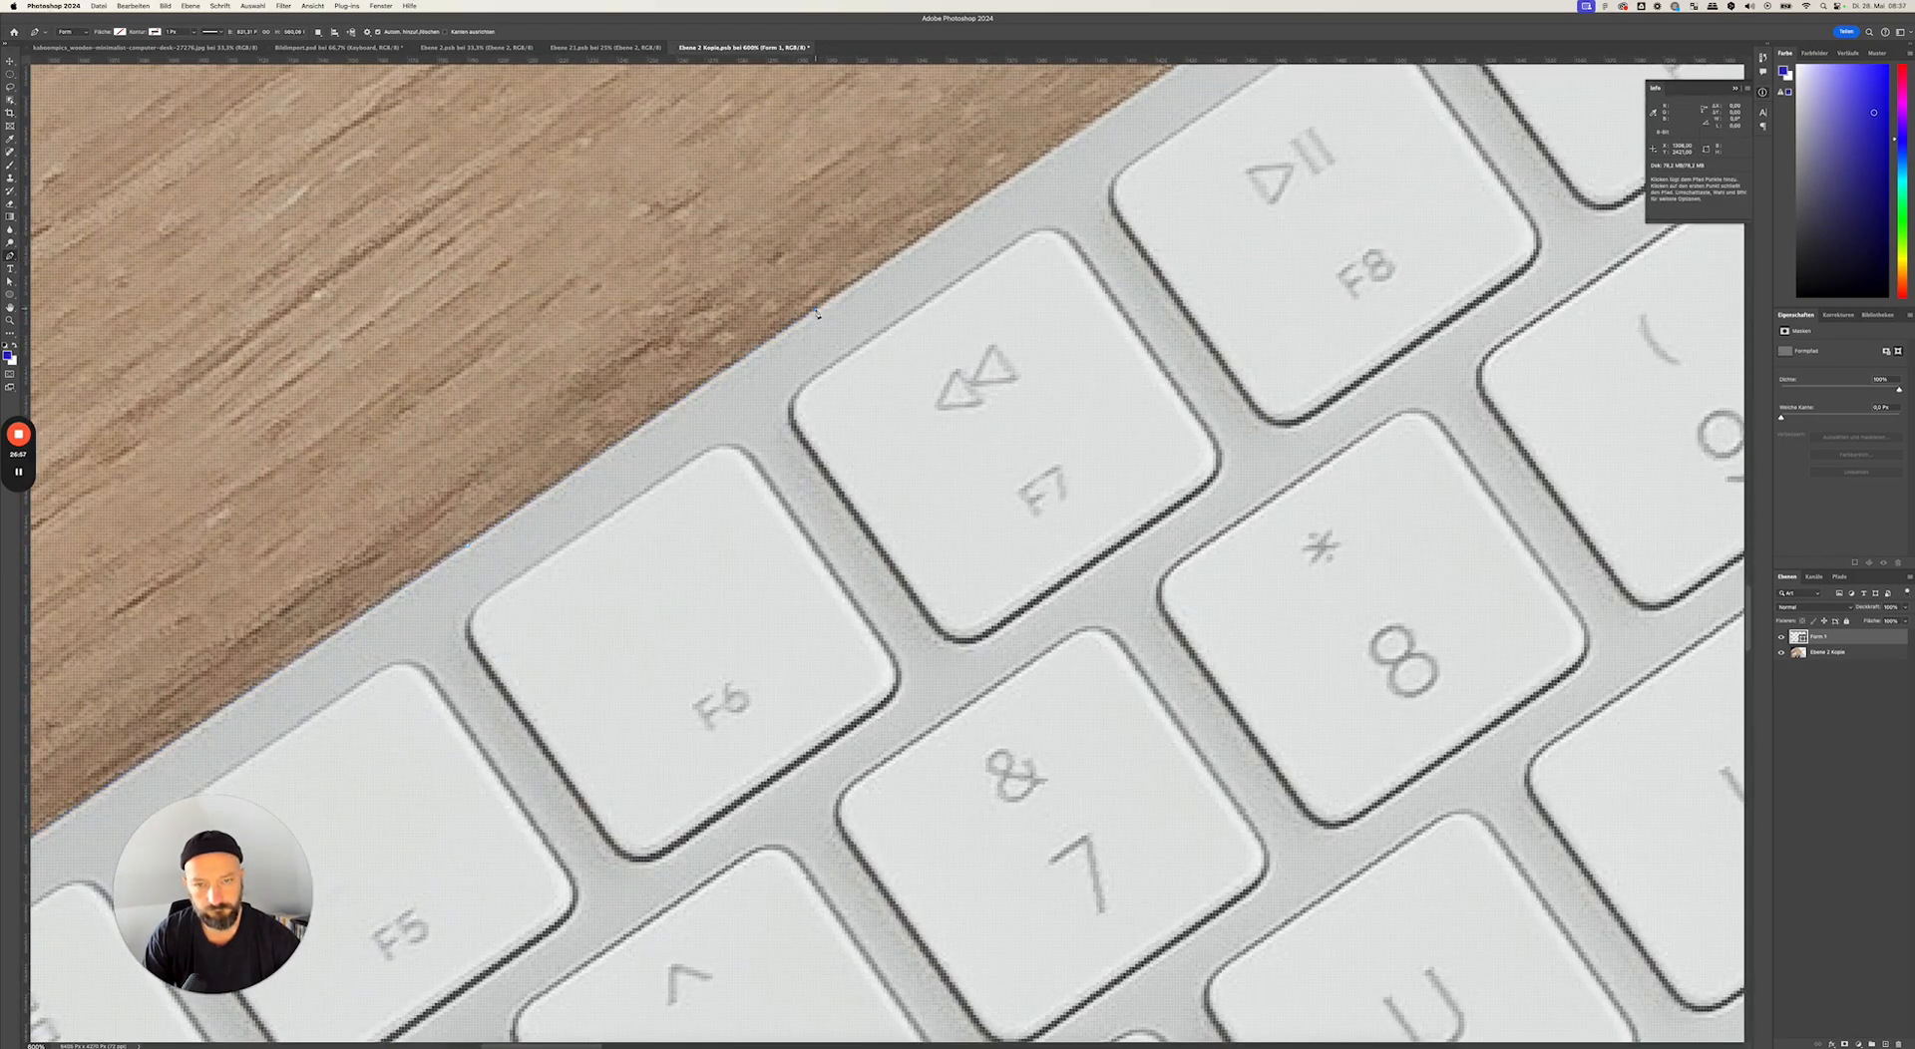
scroll(817, 313, right, 8)
scroll(817, 313, up, 4)
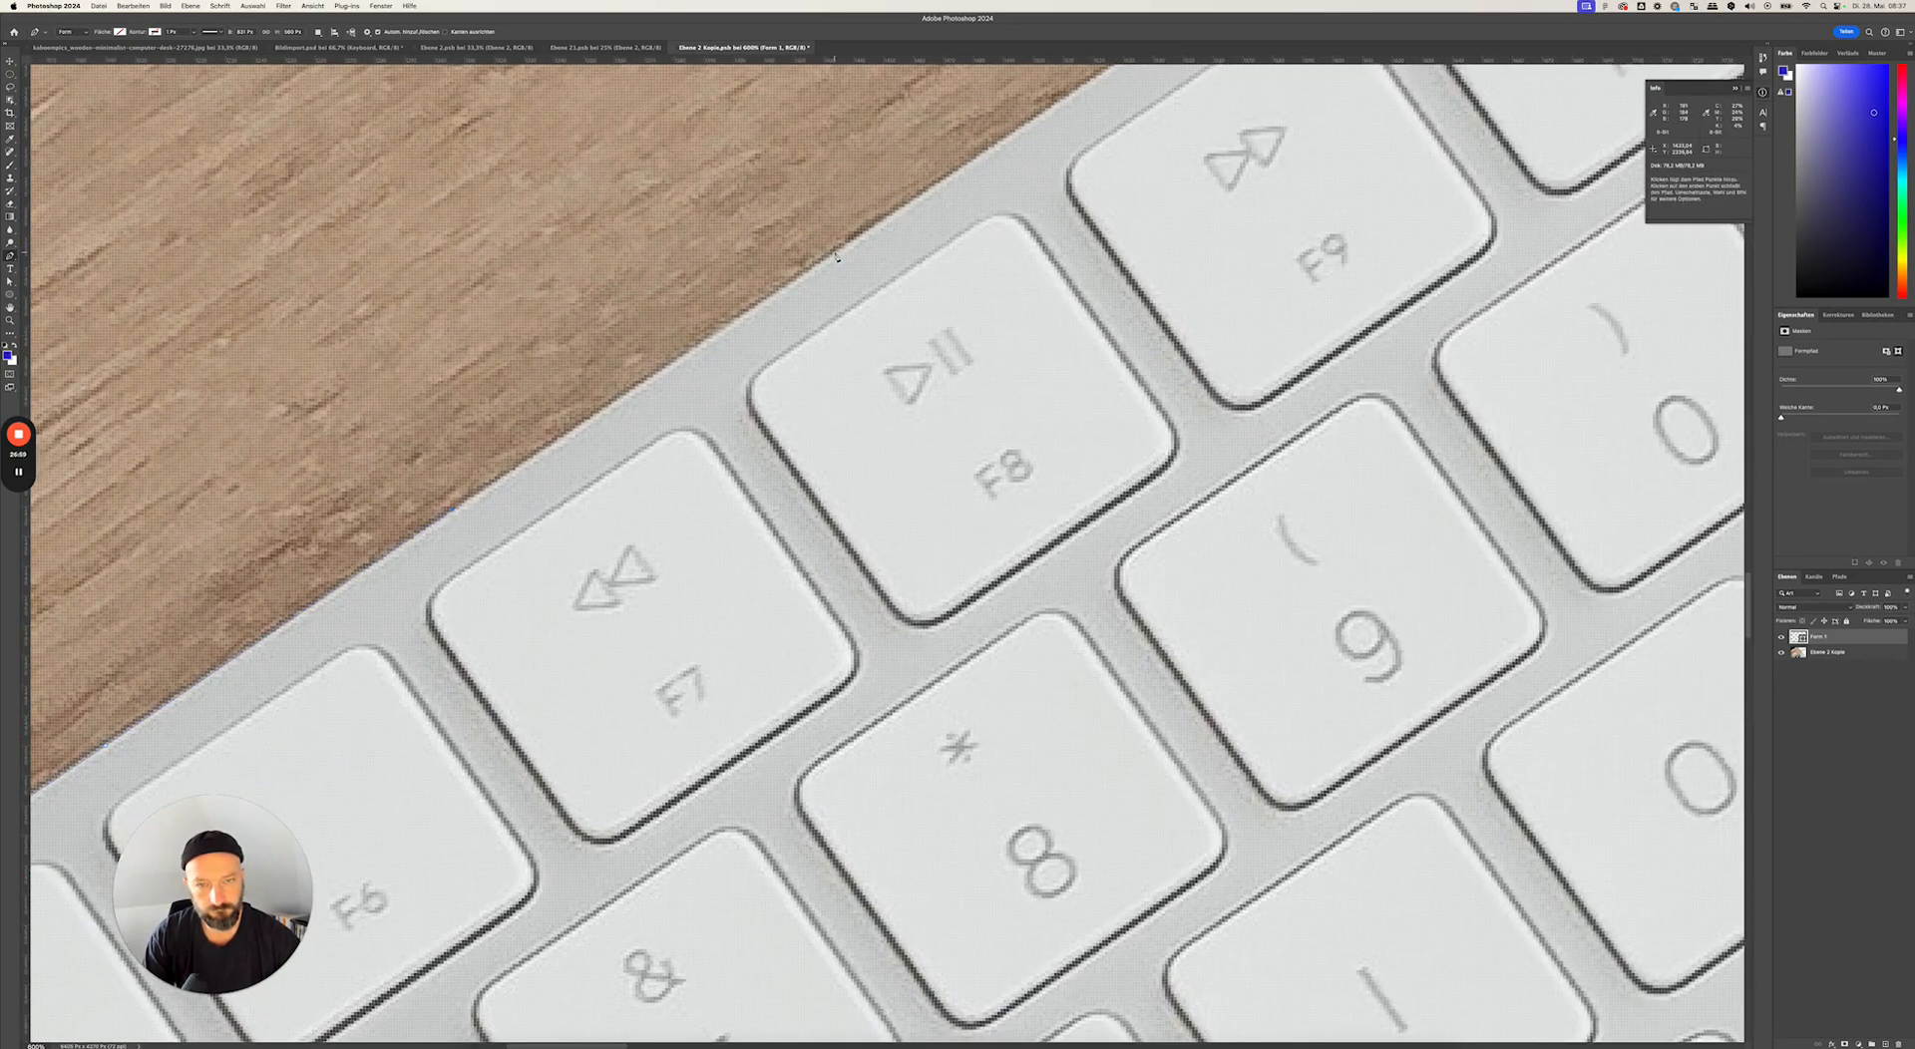
scroll(838, 258, right, 6)
scroll(838, 257, up, 5)
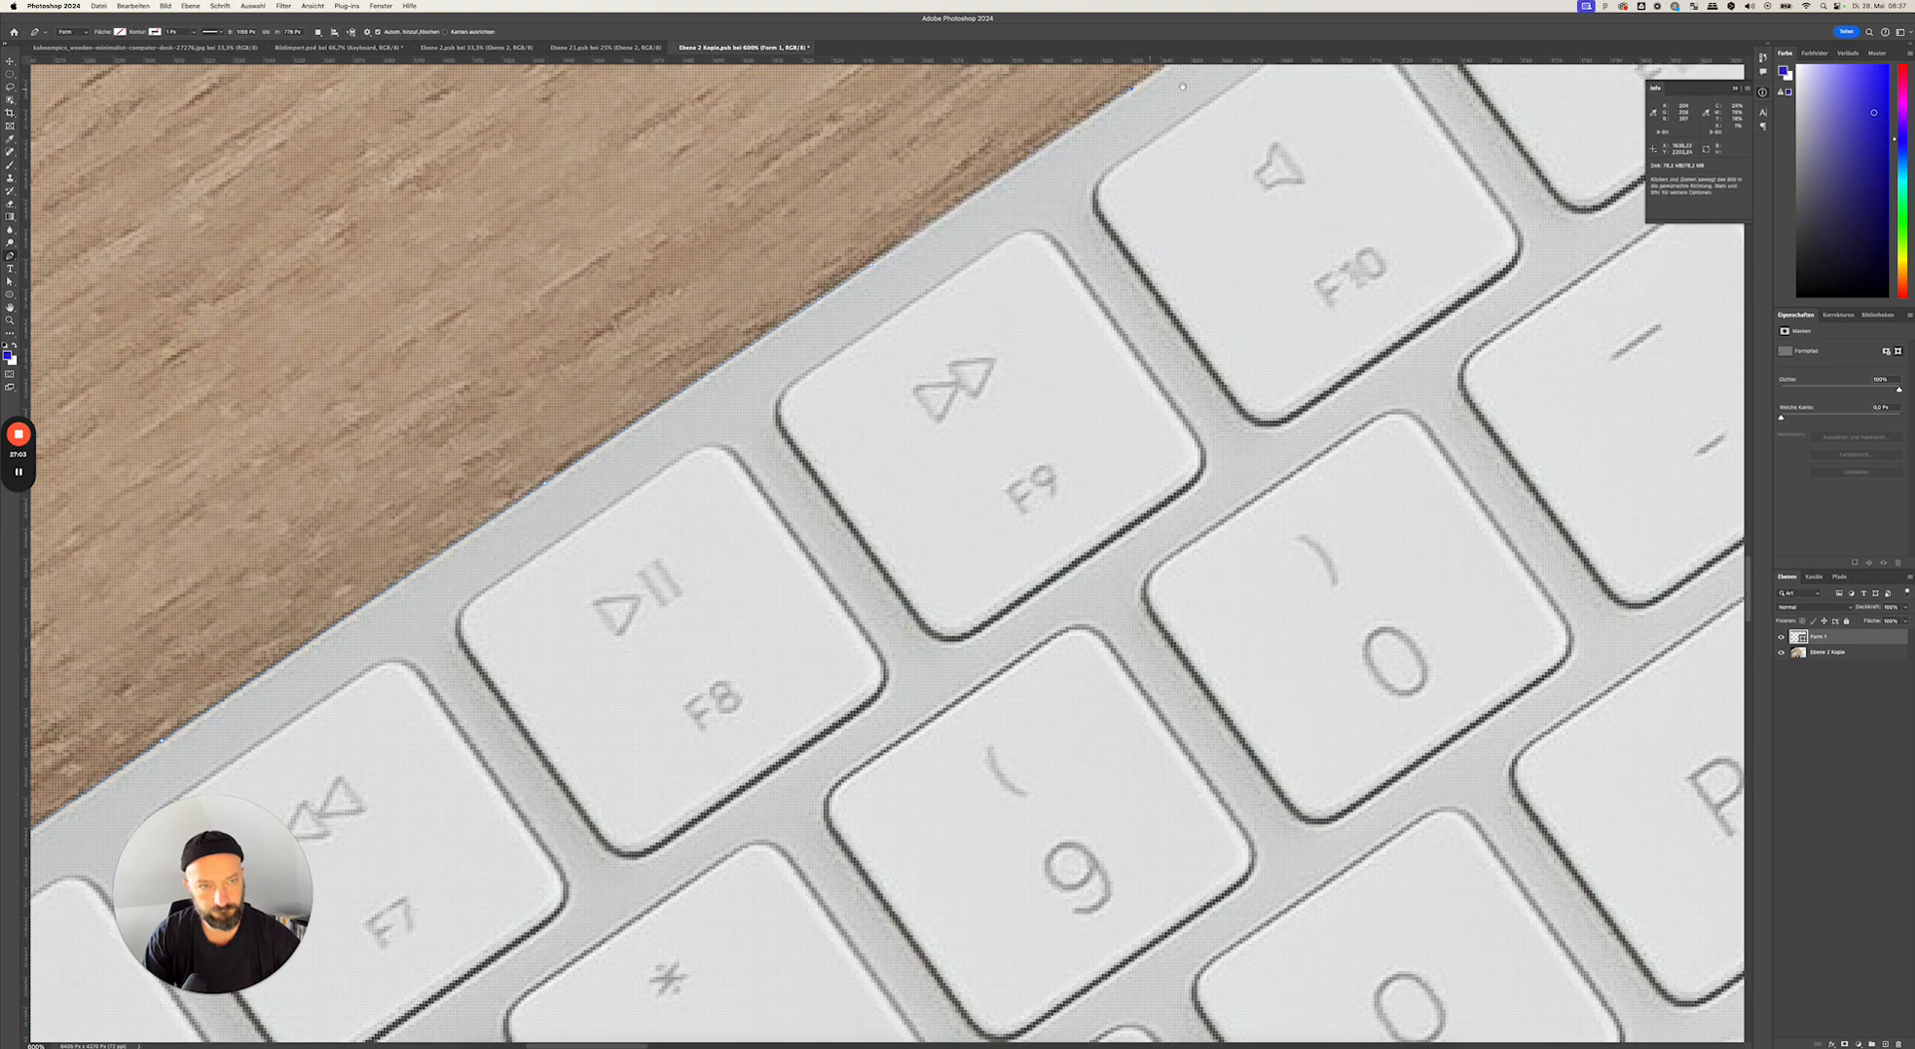
drag(978, 222, 711, 472)
scroll(711, 473, right, 5)
scroll(711, 473, up, 3)
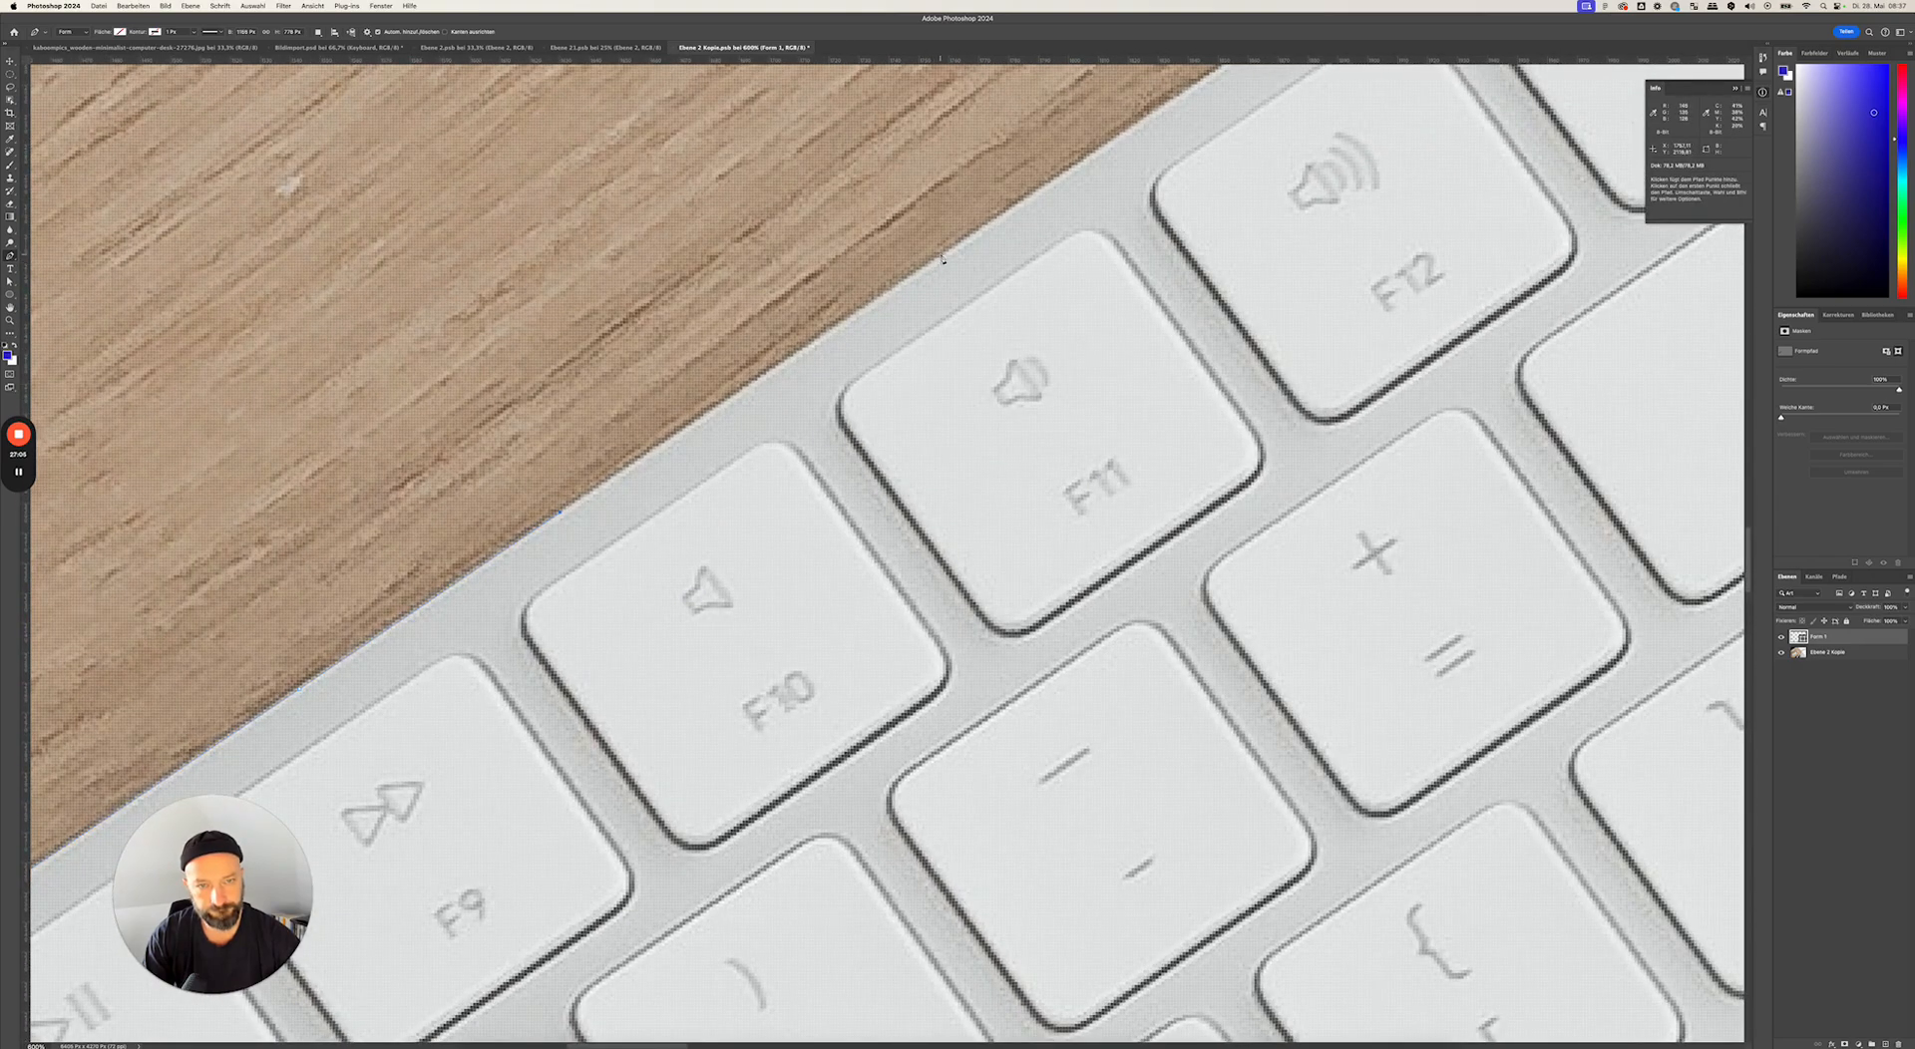
click(943, 254)
click(1155, 111)
- Extend the path past the eject key and curve it around the keyboard's rounded corner there
scroll(942, 242, right, 10)
scroll(943, 242, up, 6)
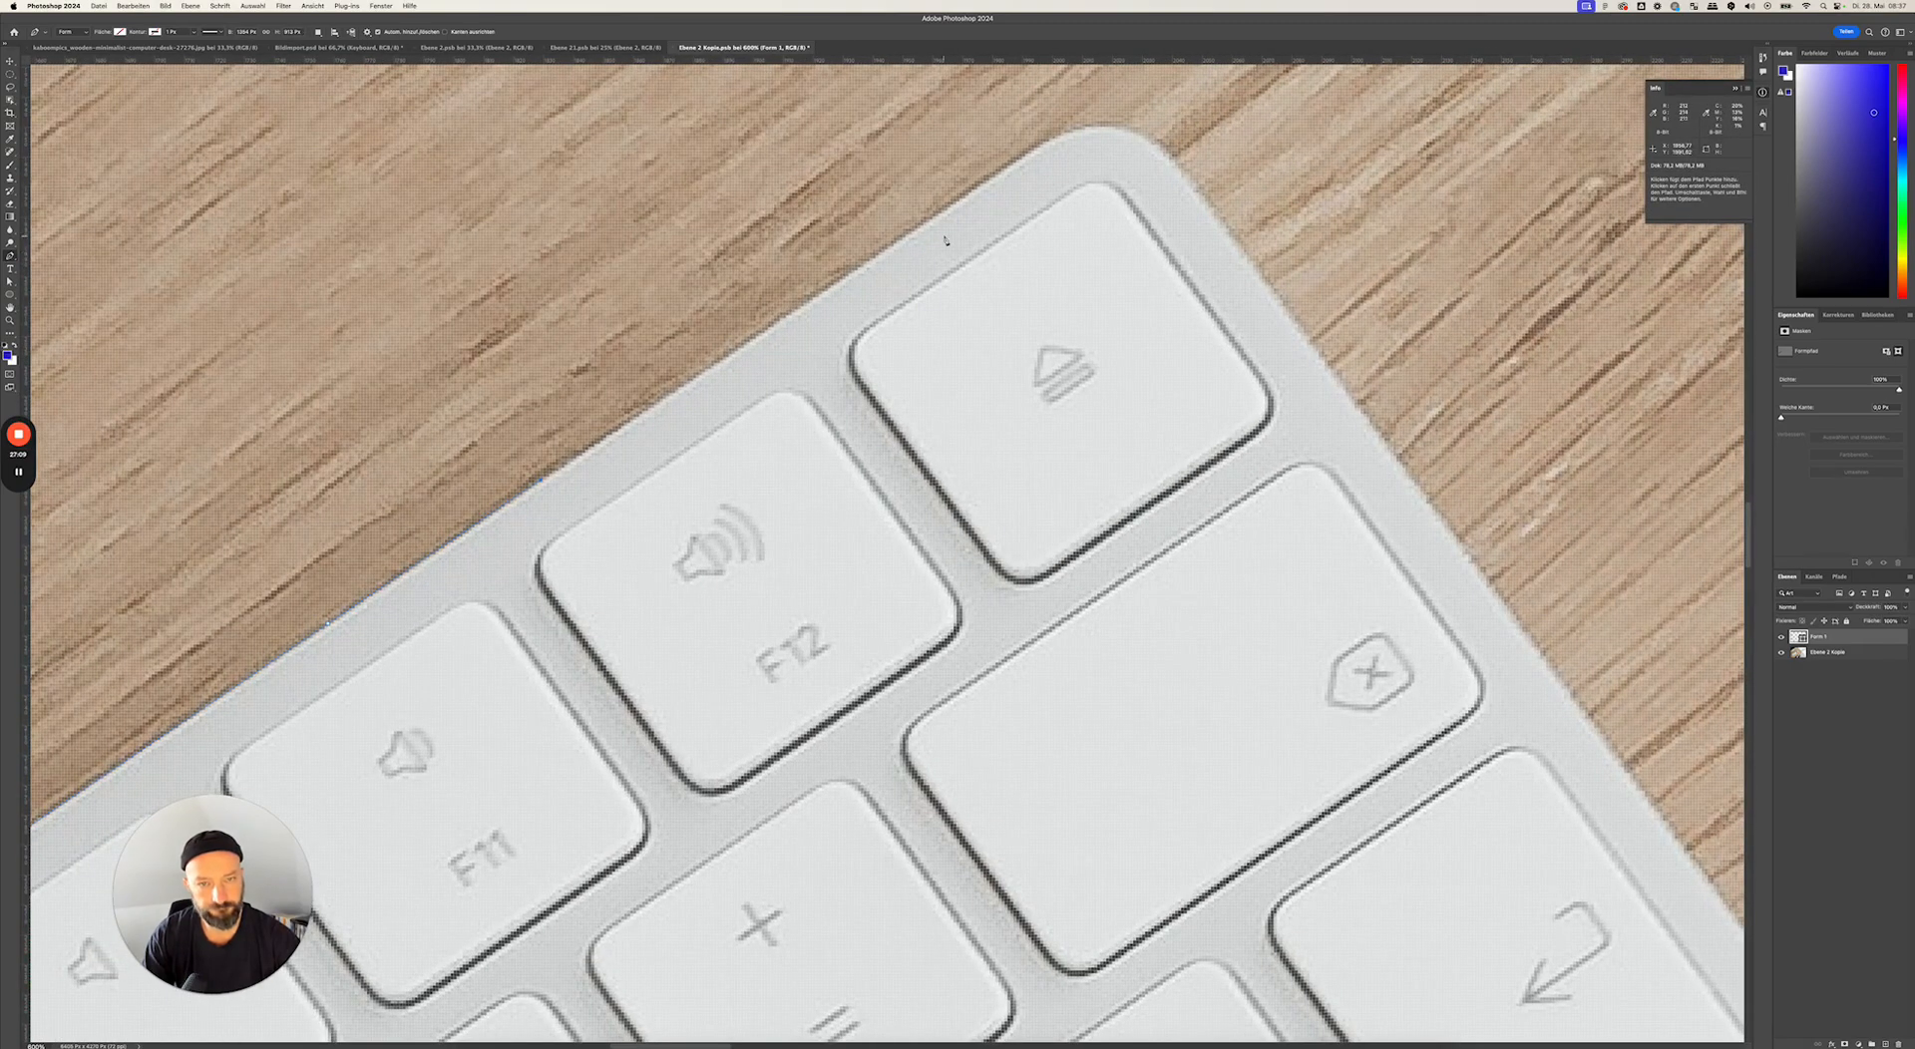
click(951, 209)
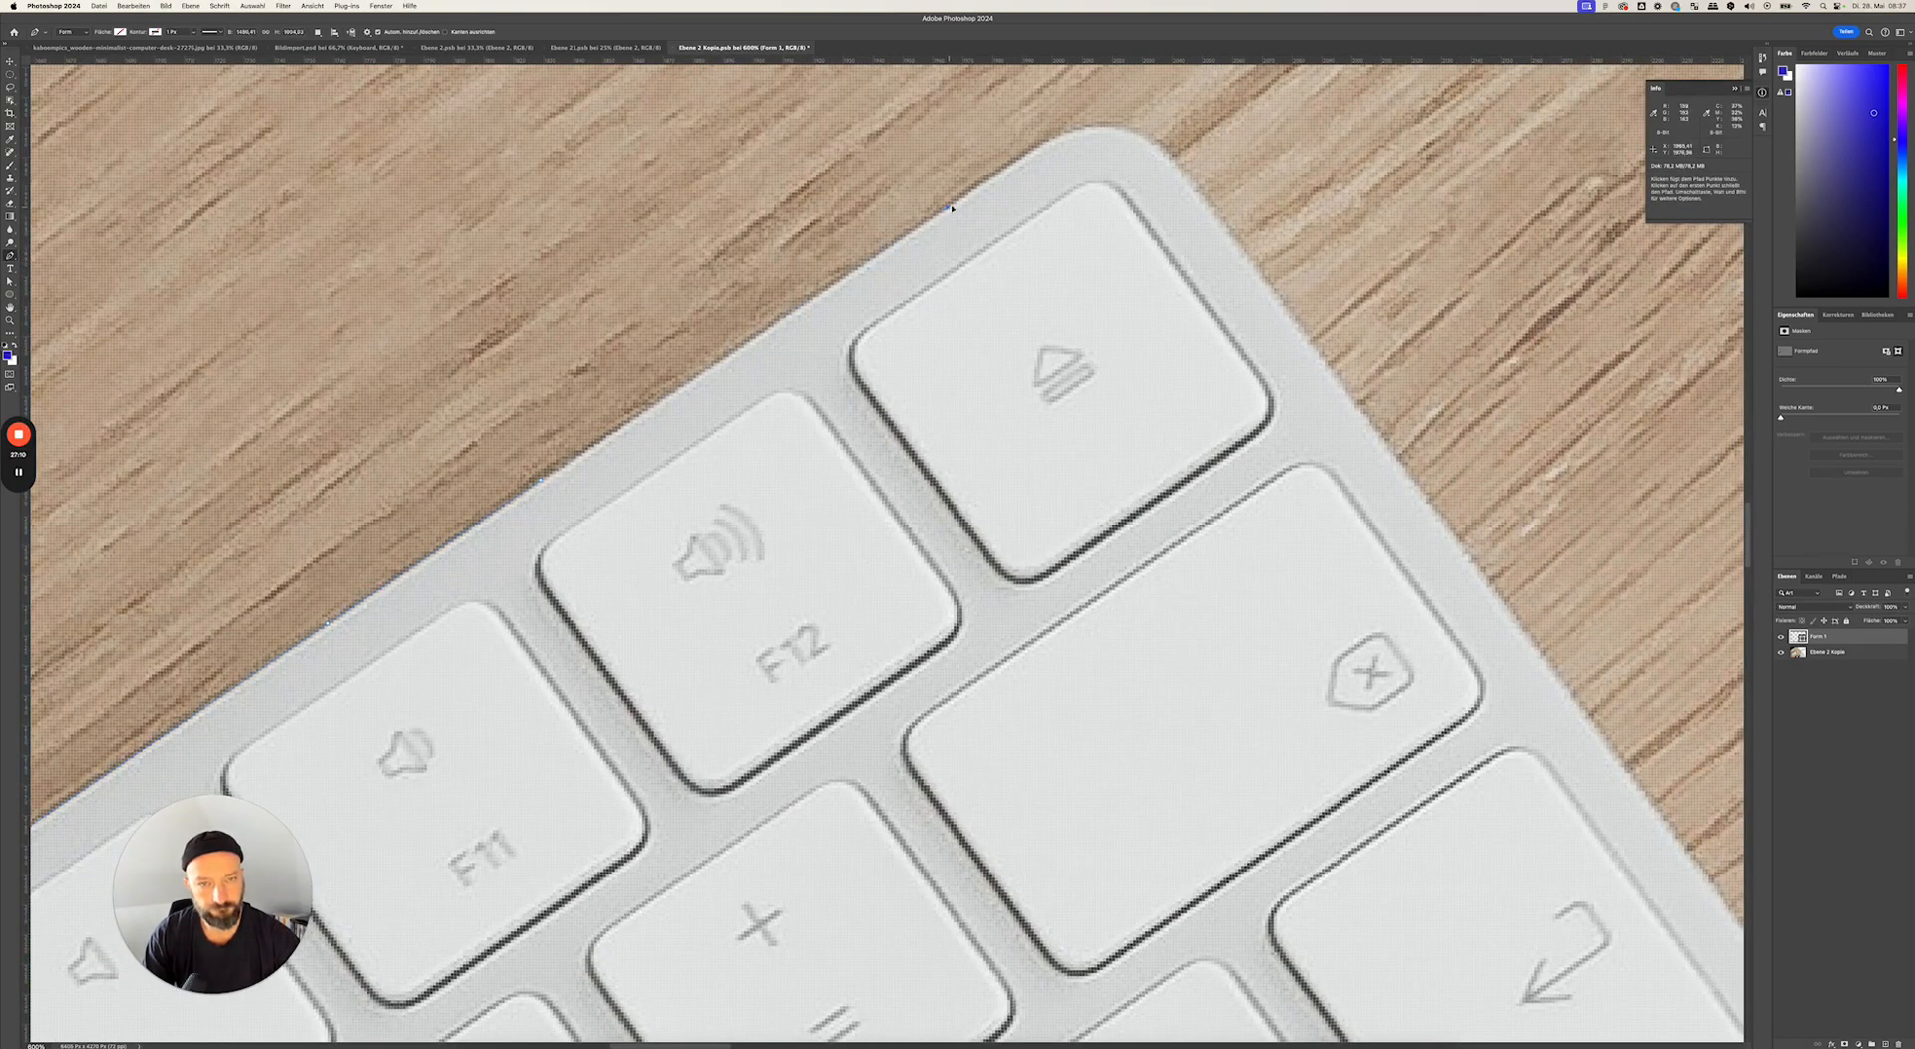
click(1048, 144)
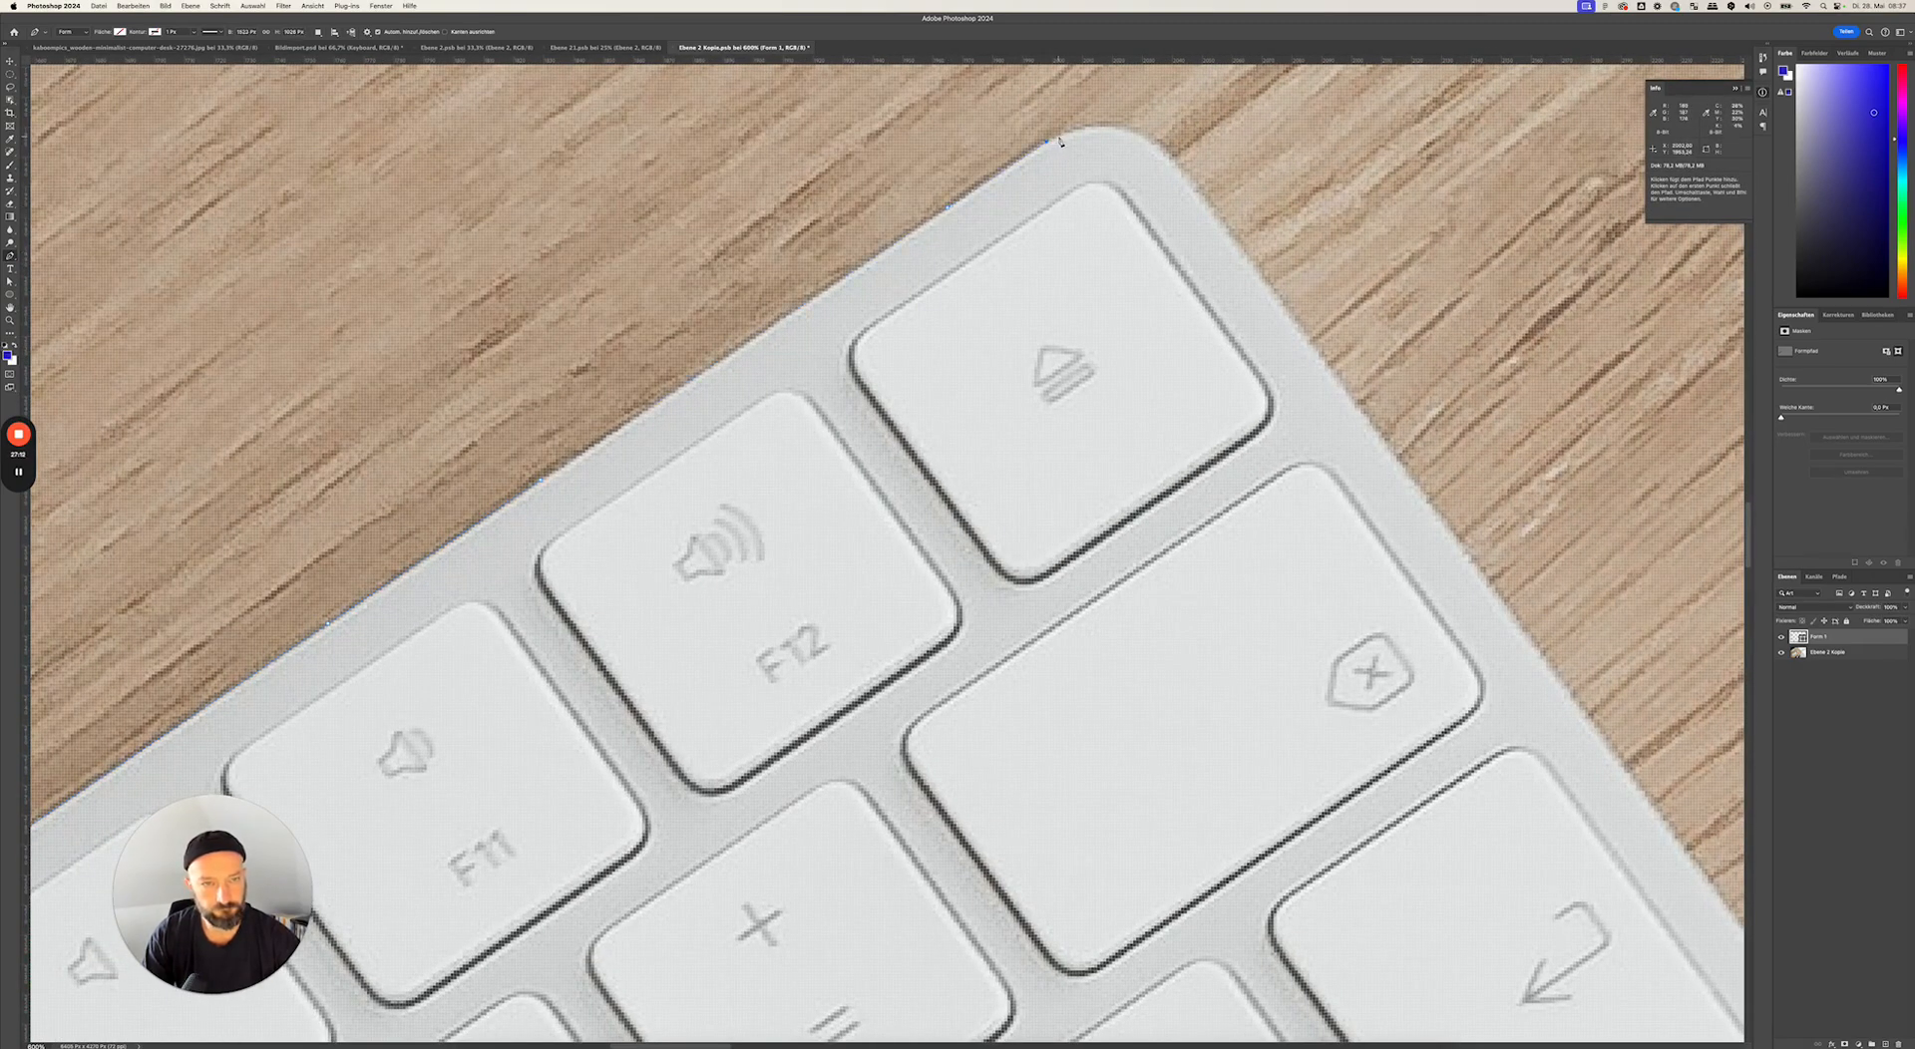
click(1133, 133)
click(1155, 149)
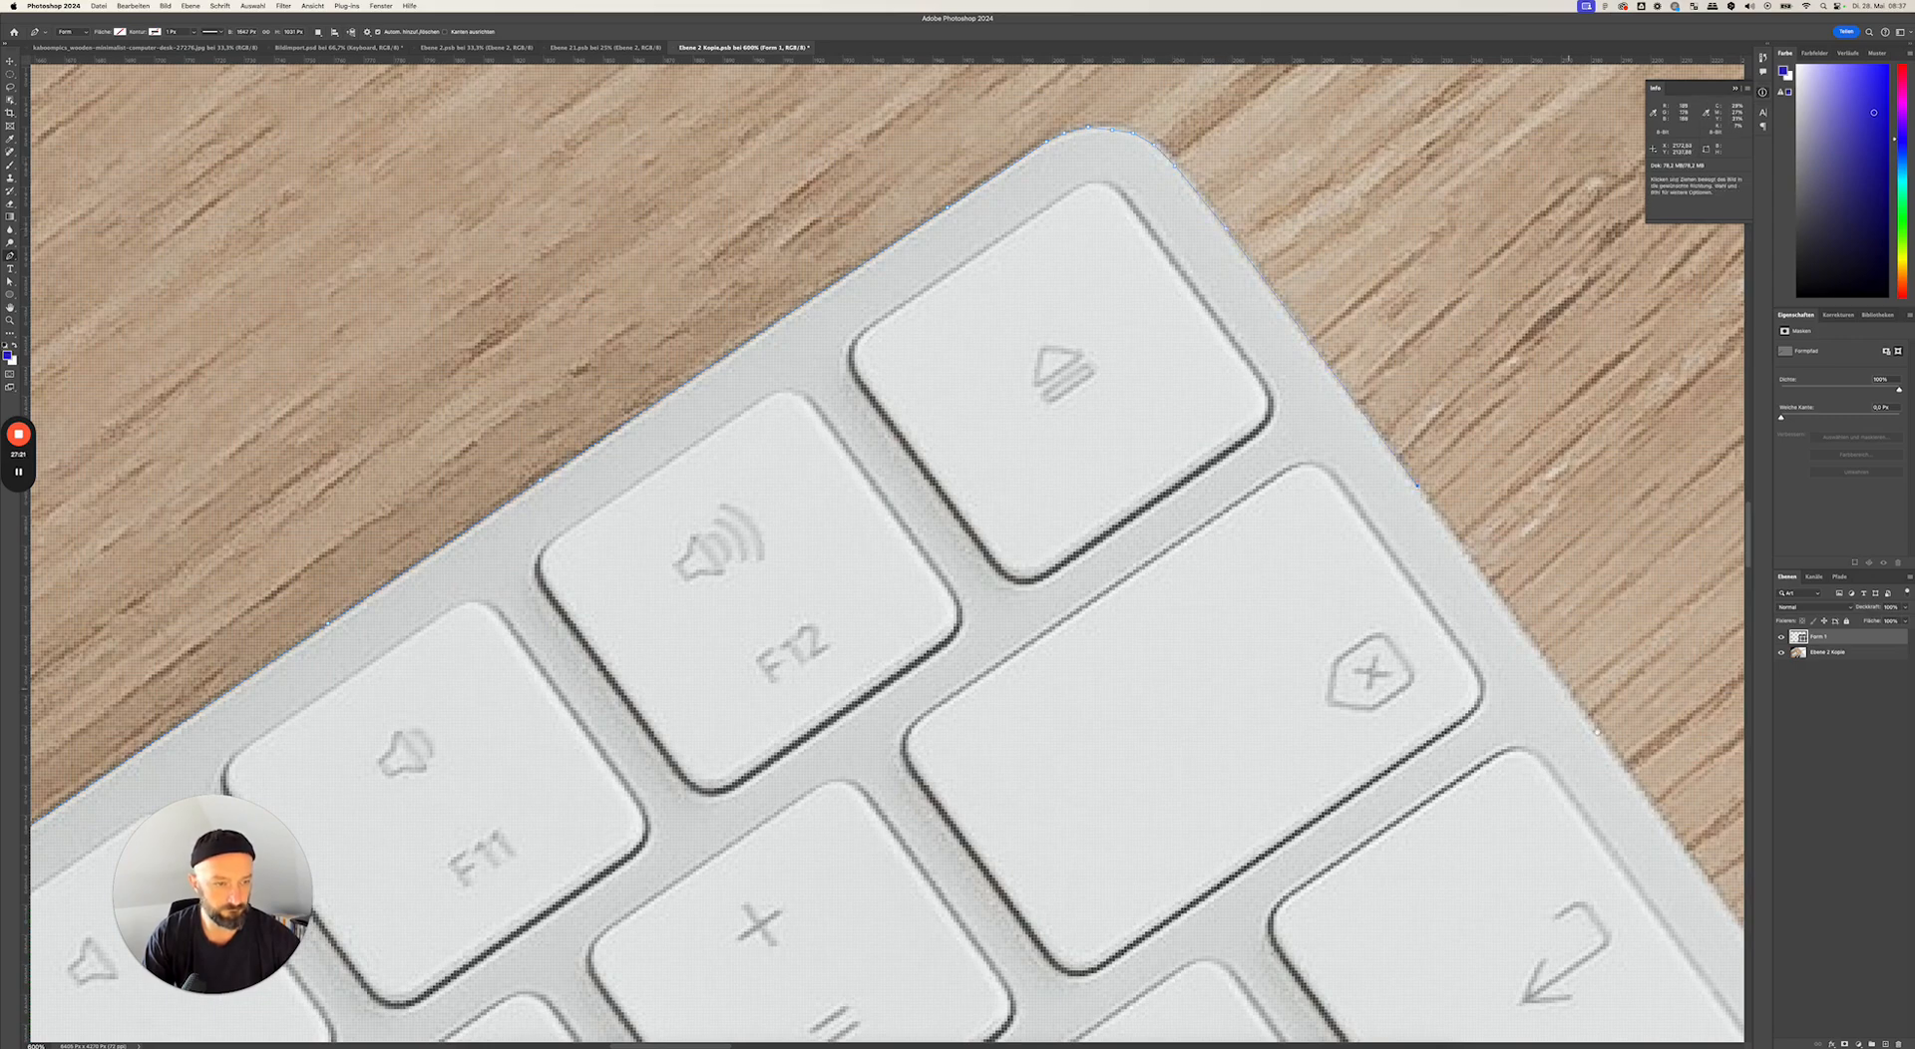
- Trace the keyboard's short side past the return and shift keys and around the rounded corner by the right-arrow key
scroll(1420, 491, right, 6)
scroll(1419, 490, down, 4)
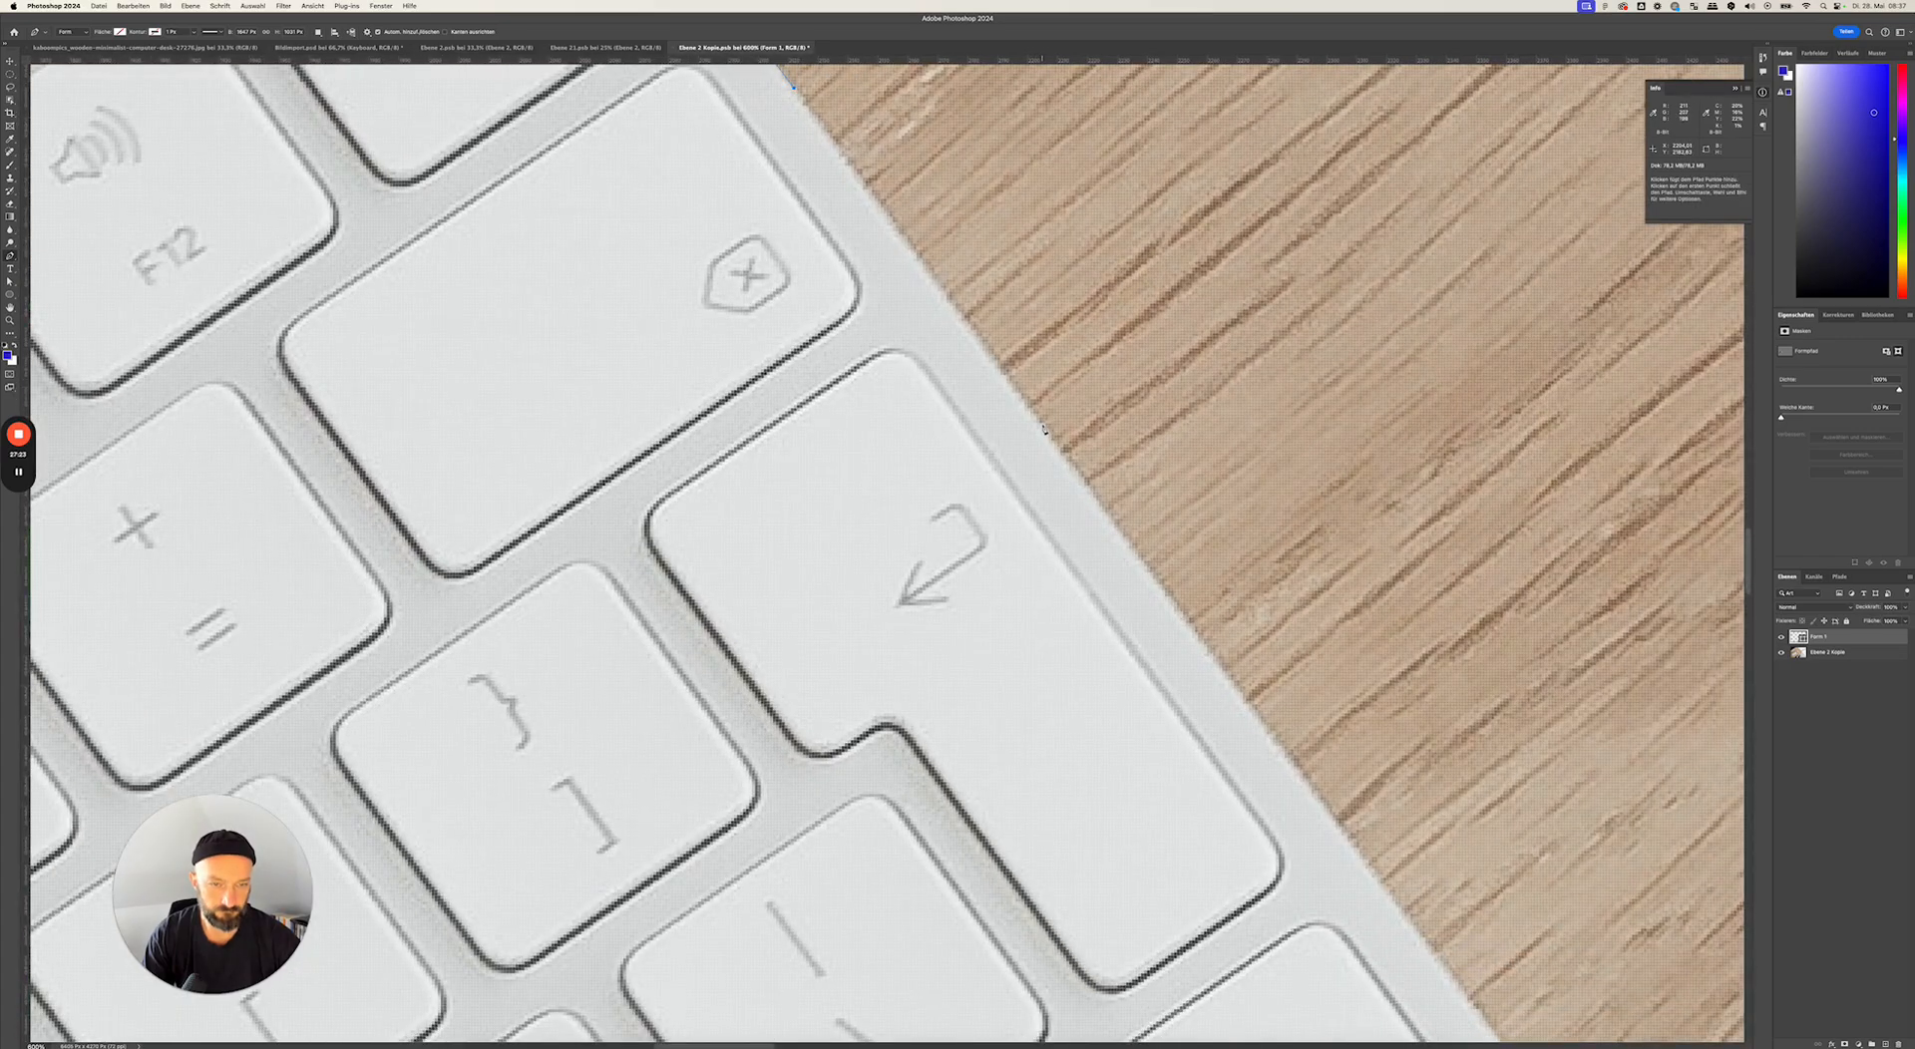
click(1304, 775)
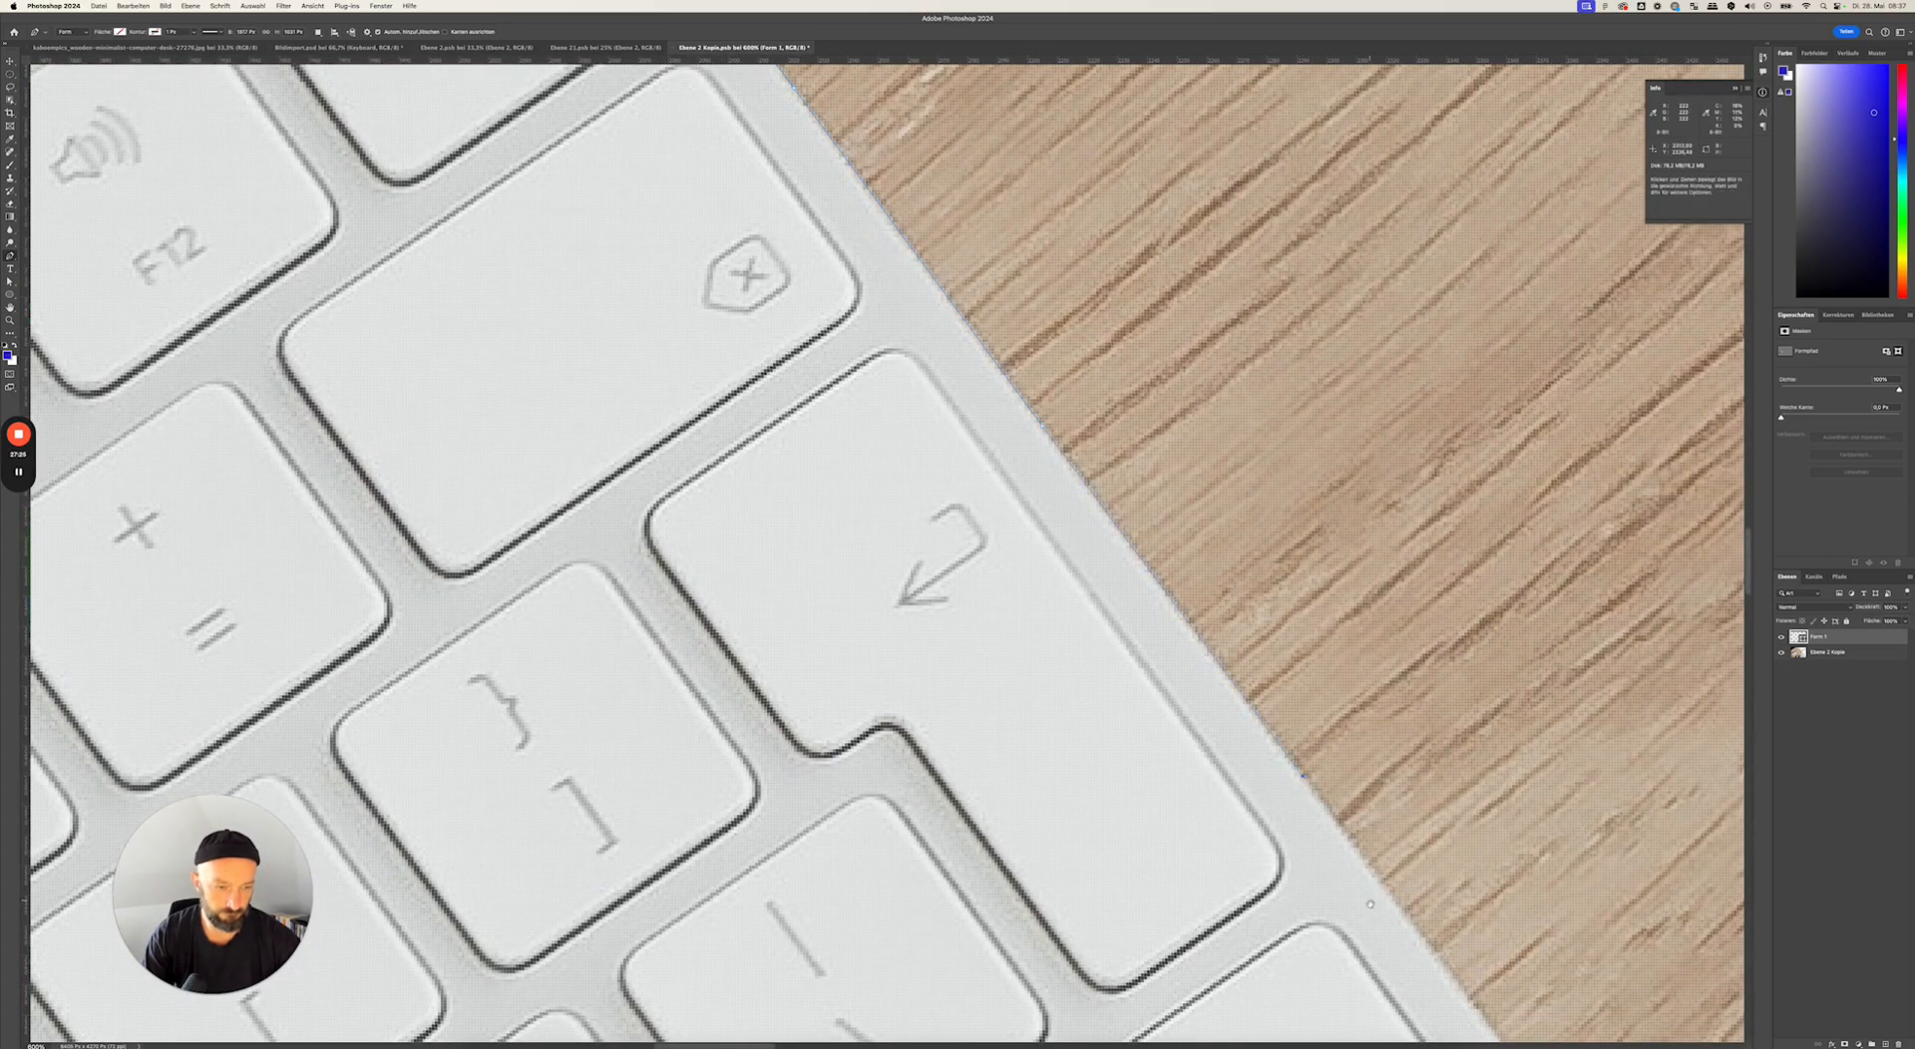
scroll(1370, 904, down, 6)
scroll(1370, 904, right, 5)
click(1029, 497)
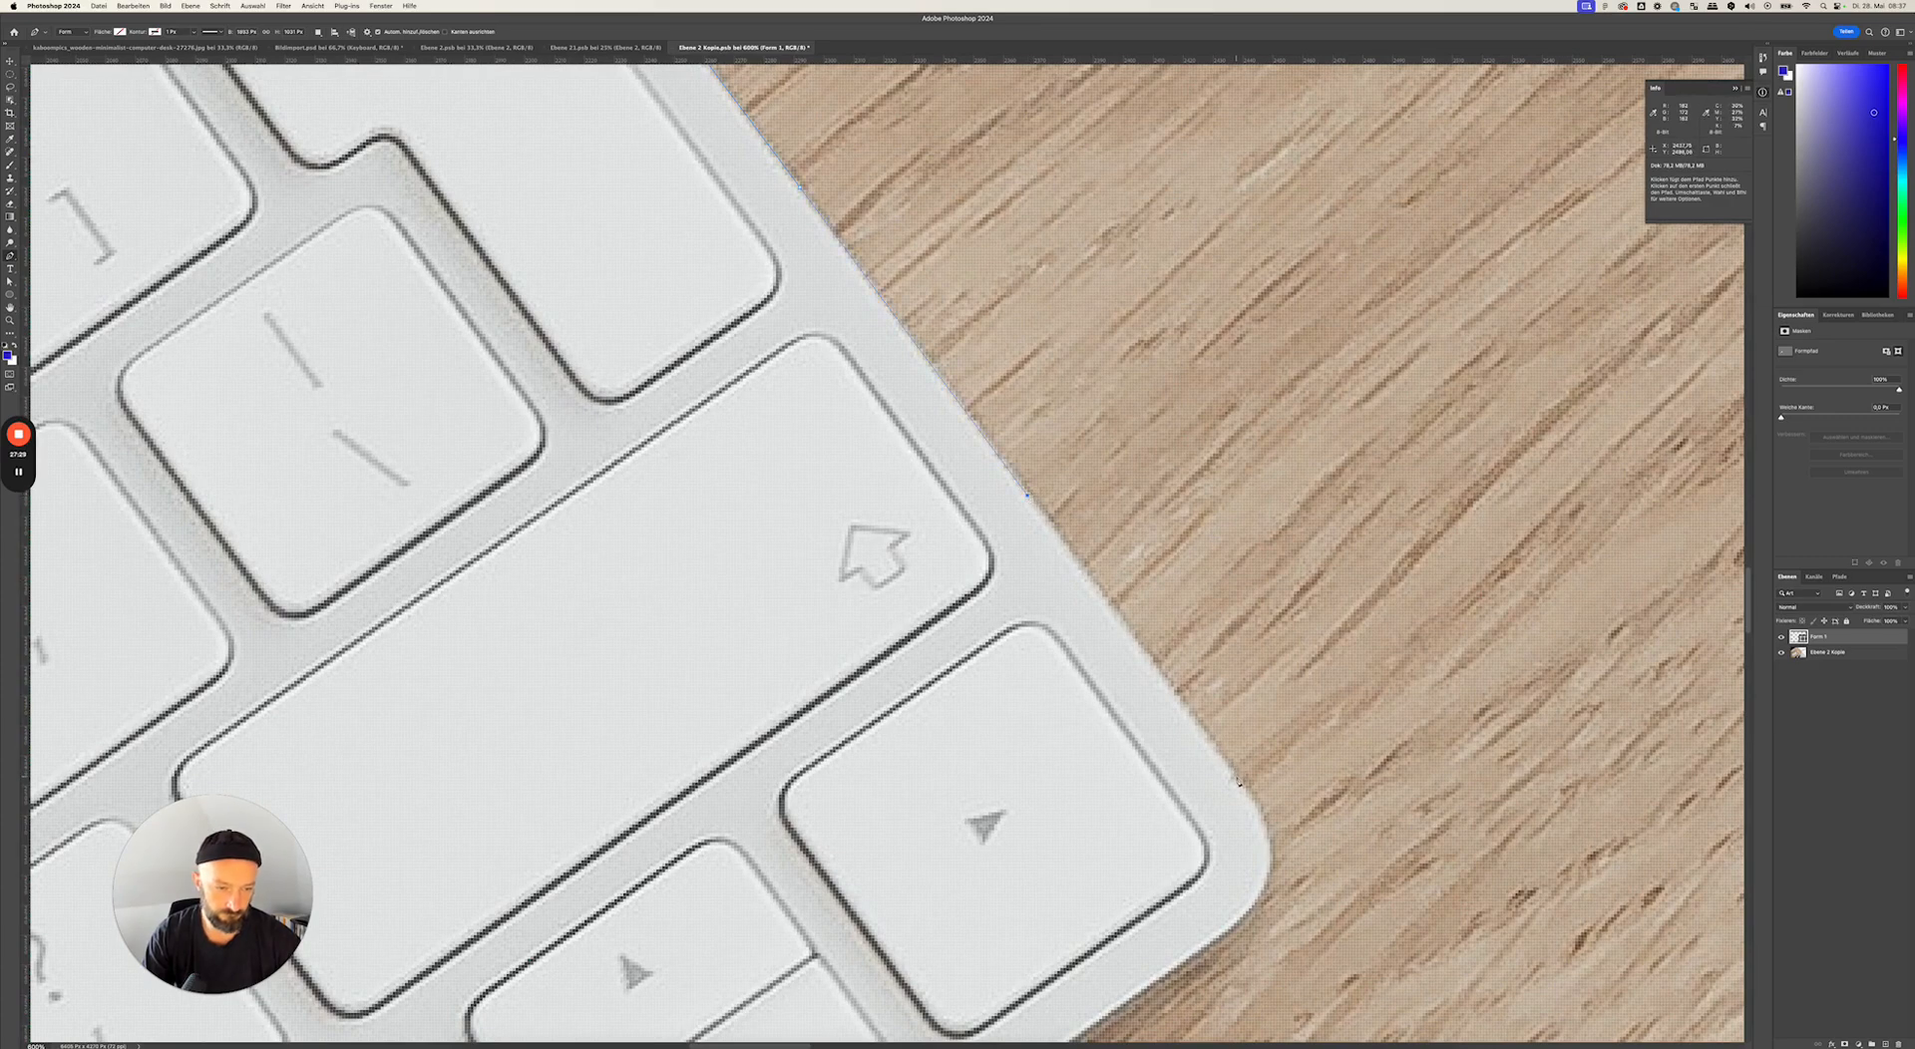
click(1265, 820)
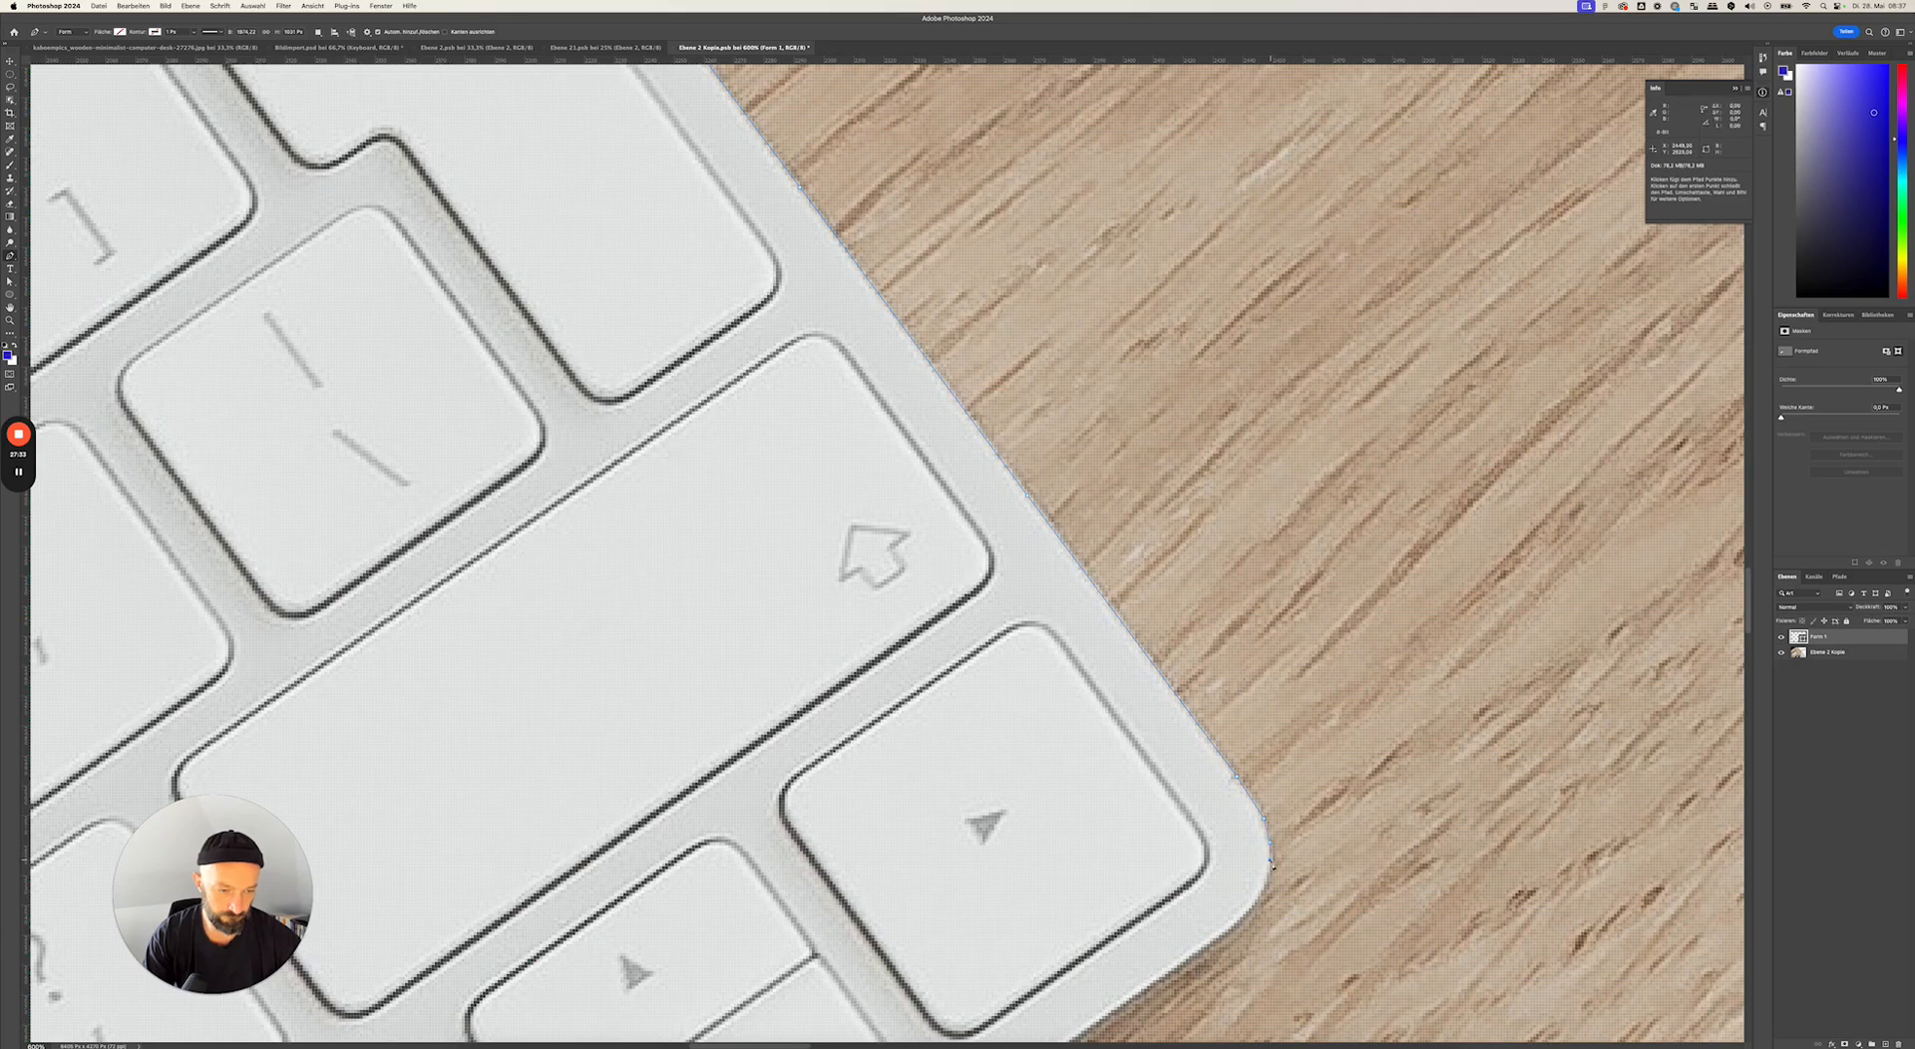
click(1257, 899)
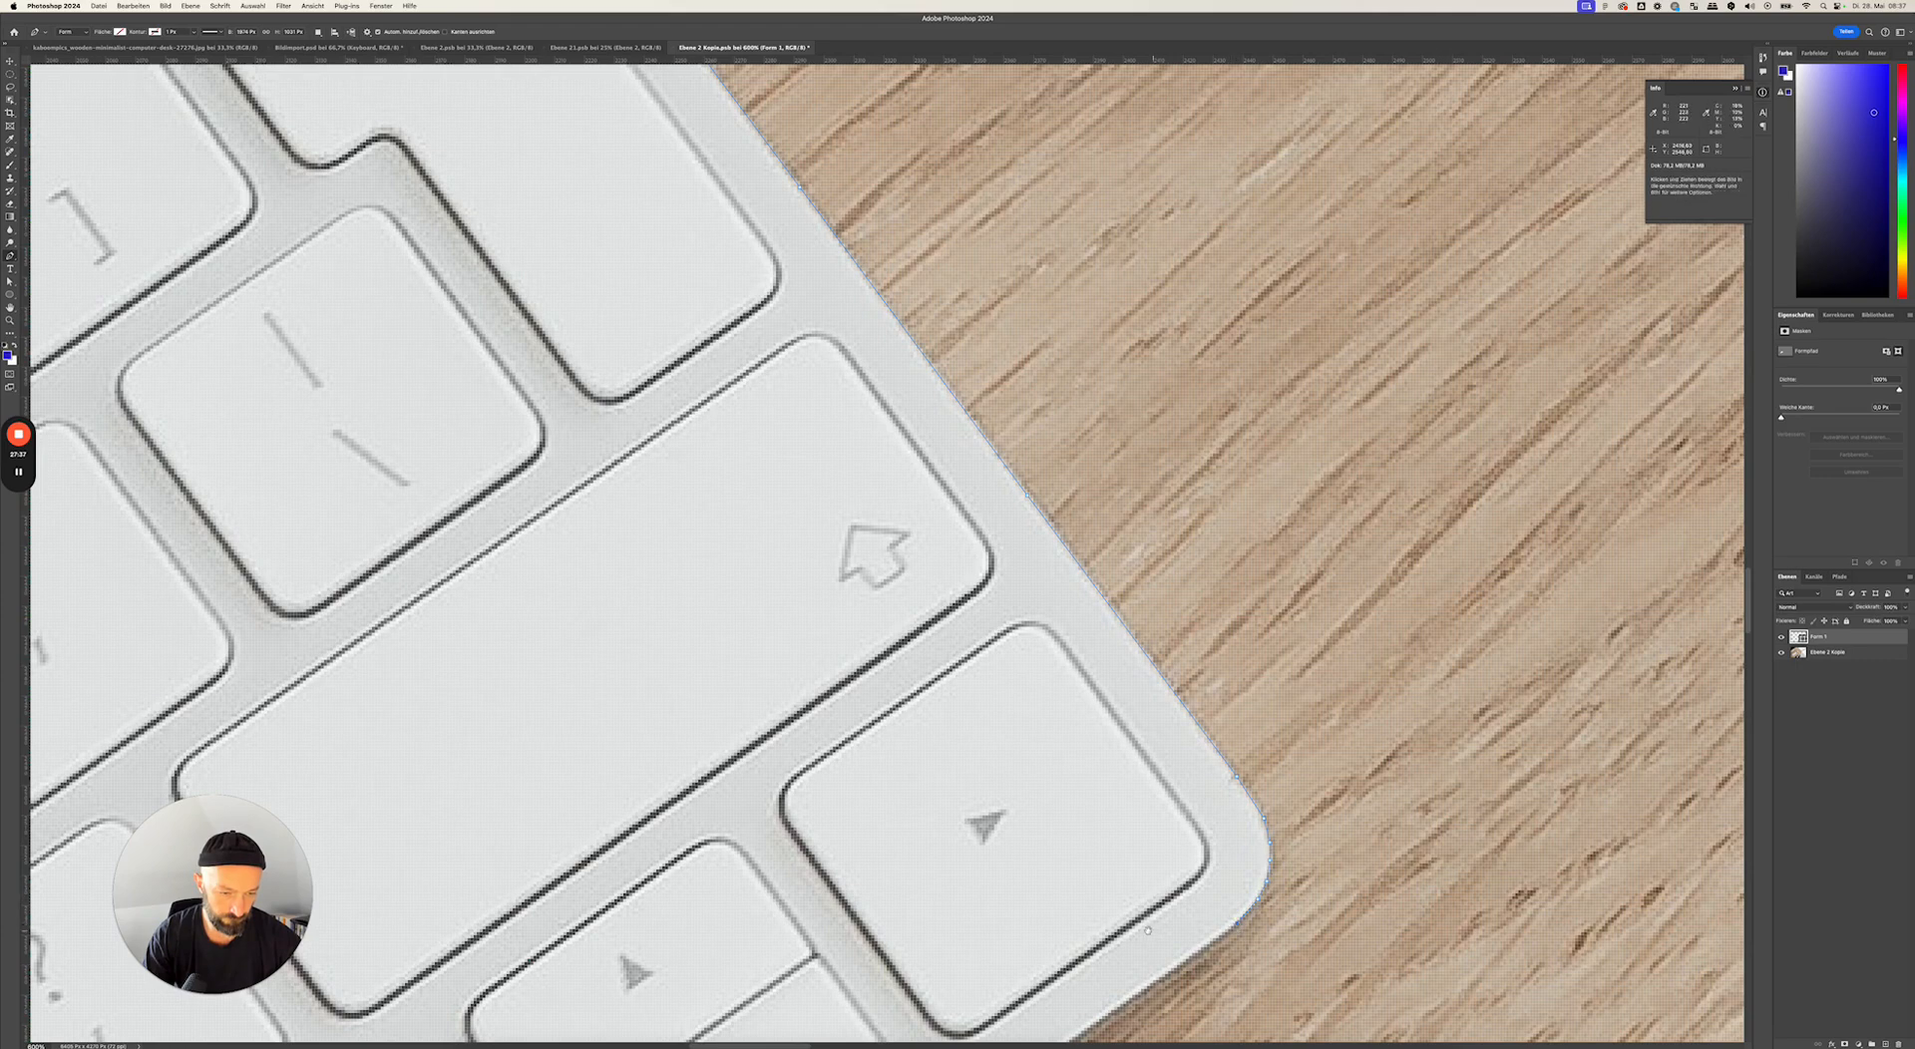
- Continue the path along the keyboard's front edge past the arrow keys to the neighbouring option key
scroll(1239, 929, down, 5)
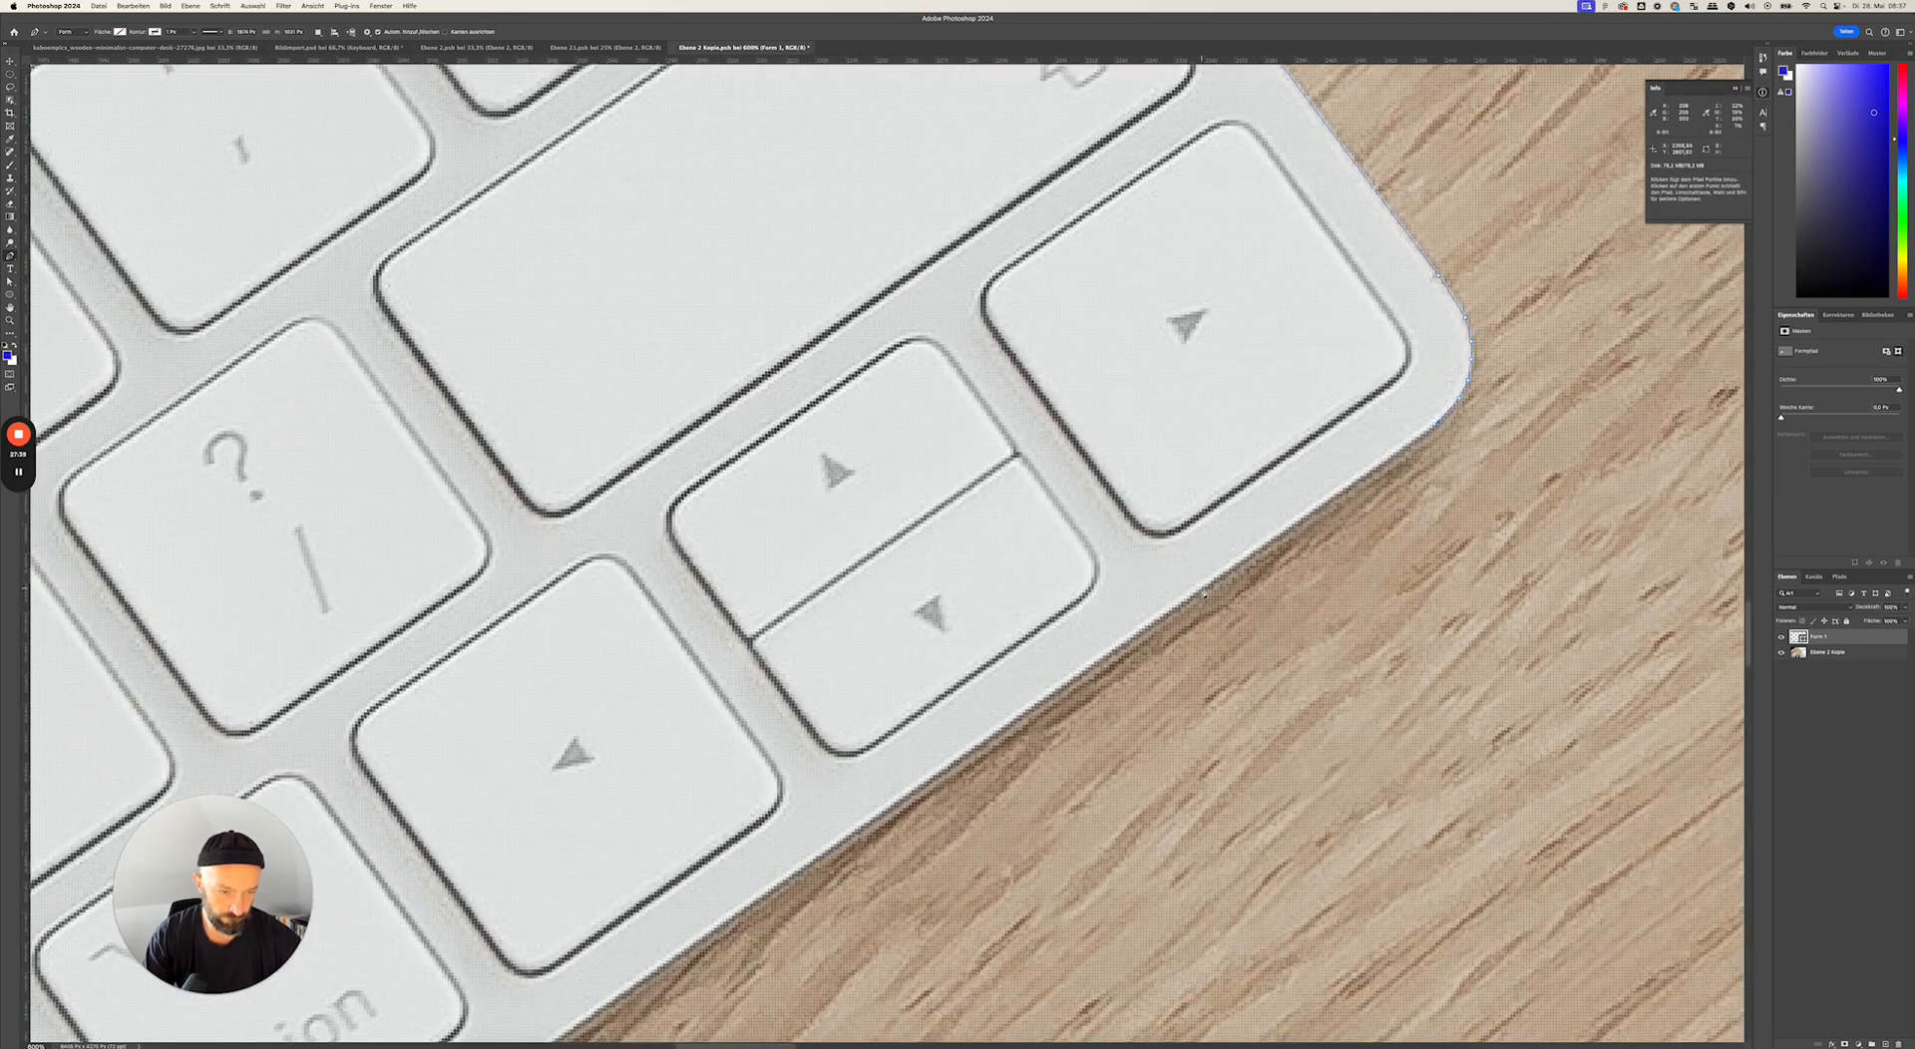
click(817, 857)
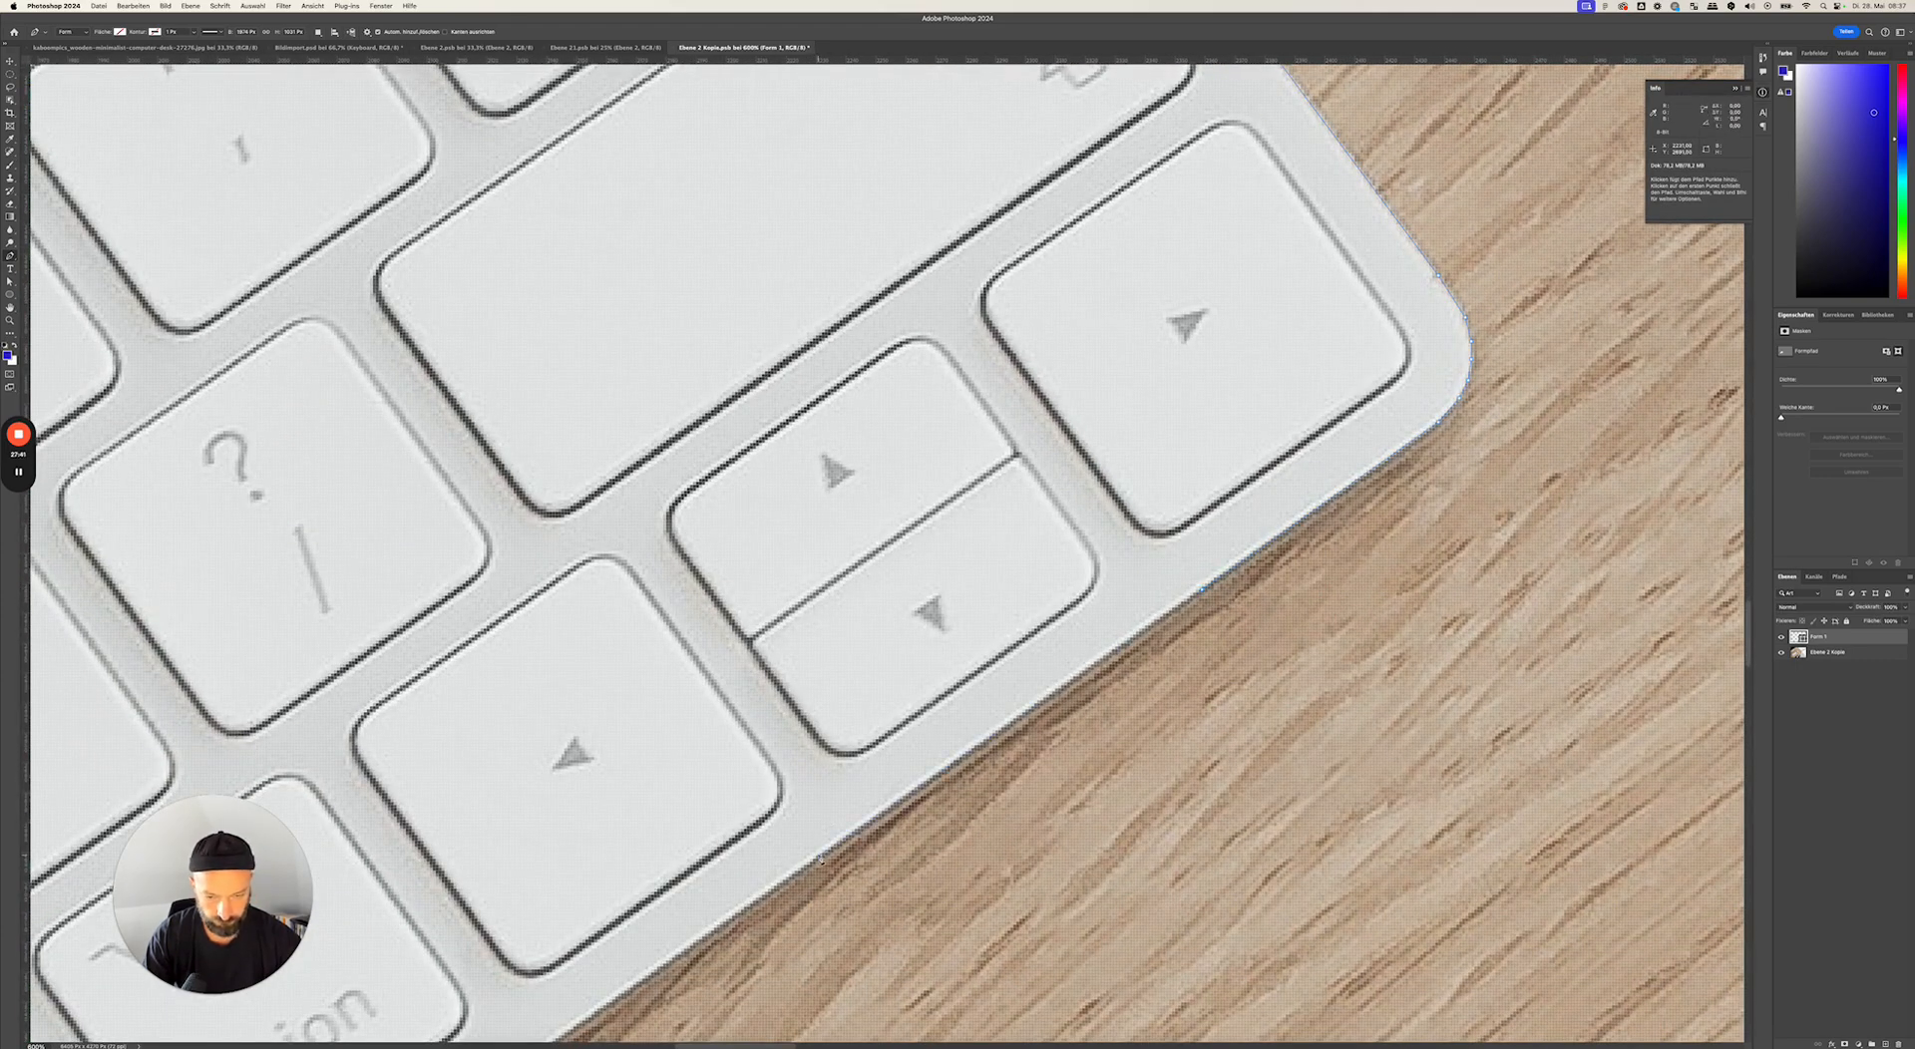
drag(921, 701, 958, 664)
scroll(958, 664, down, 5)
scroll(957, 664, left, 4)
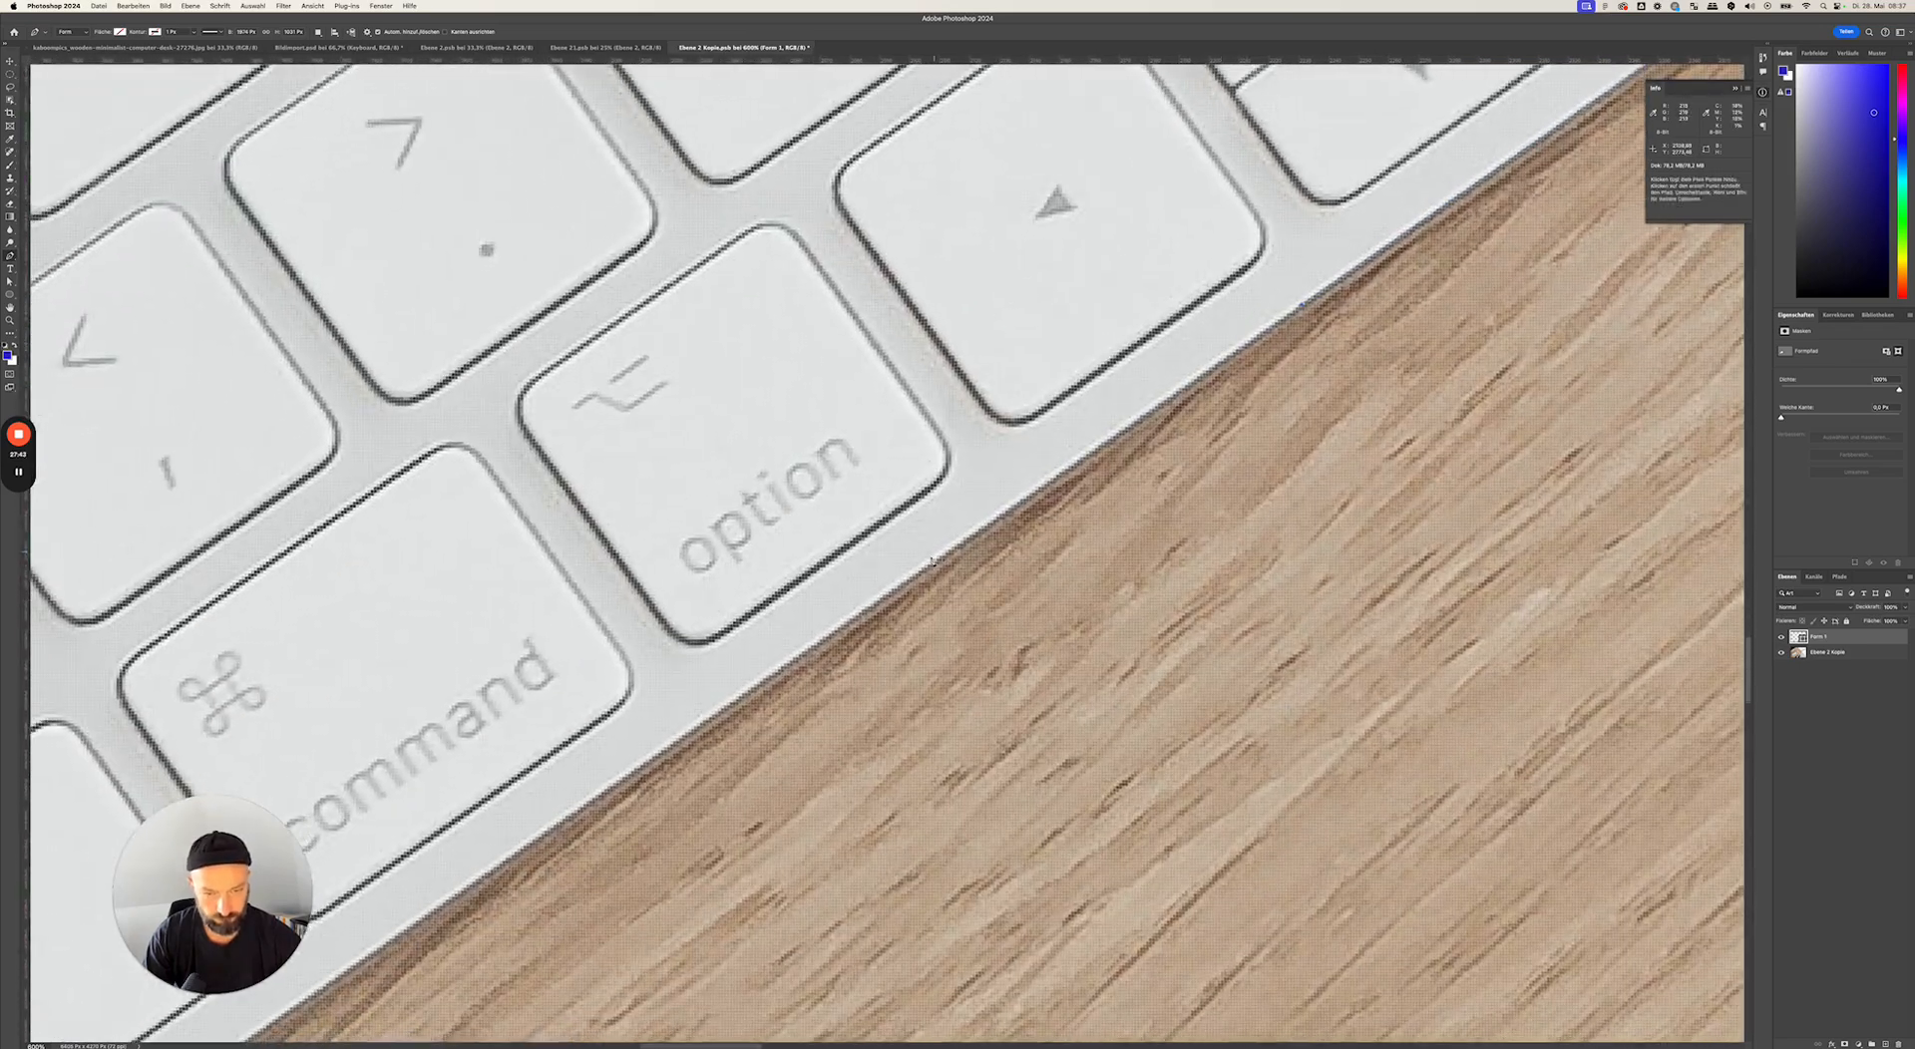
click(930, 562)
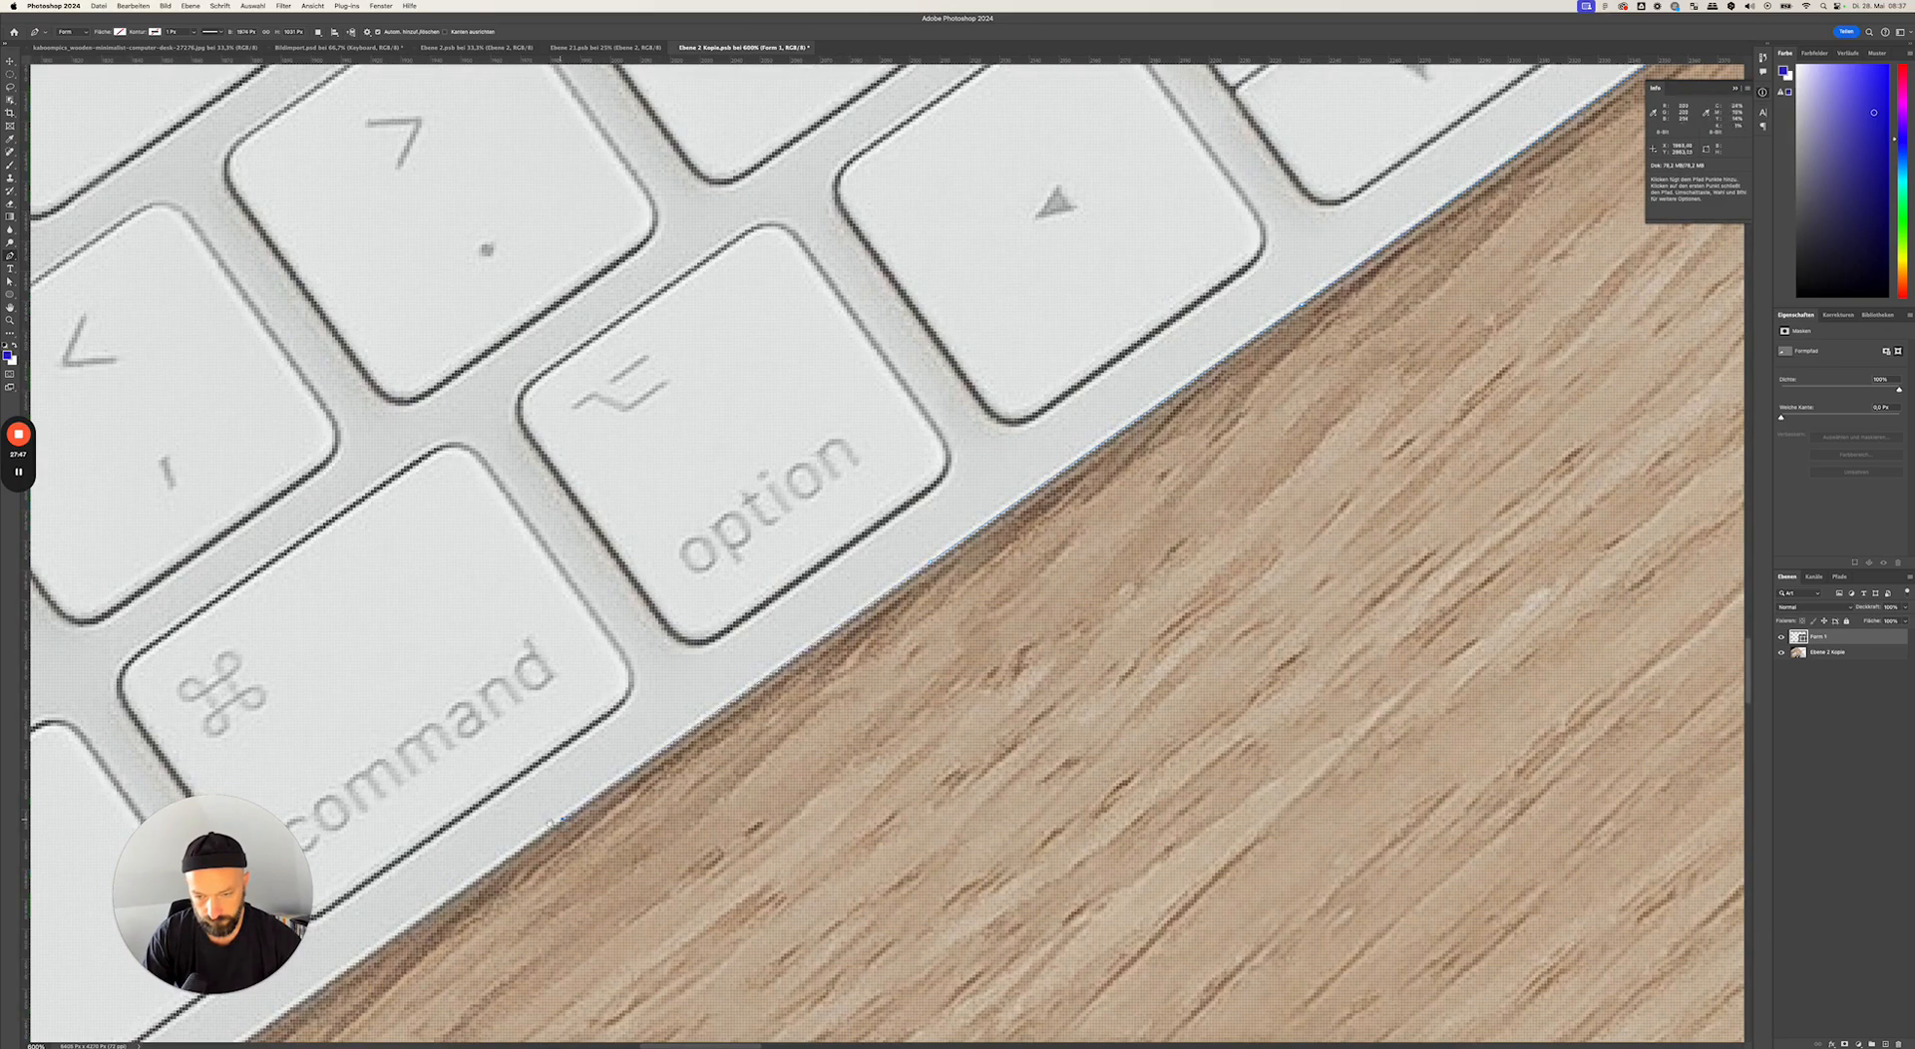
- Trace the keyboard's front edge past the command key and along the space bar
scroll(639, 738, down, 5)
scroll(639, 738, left, 6)
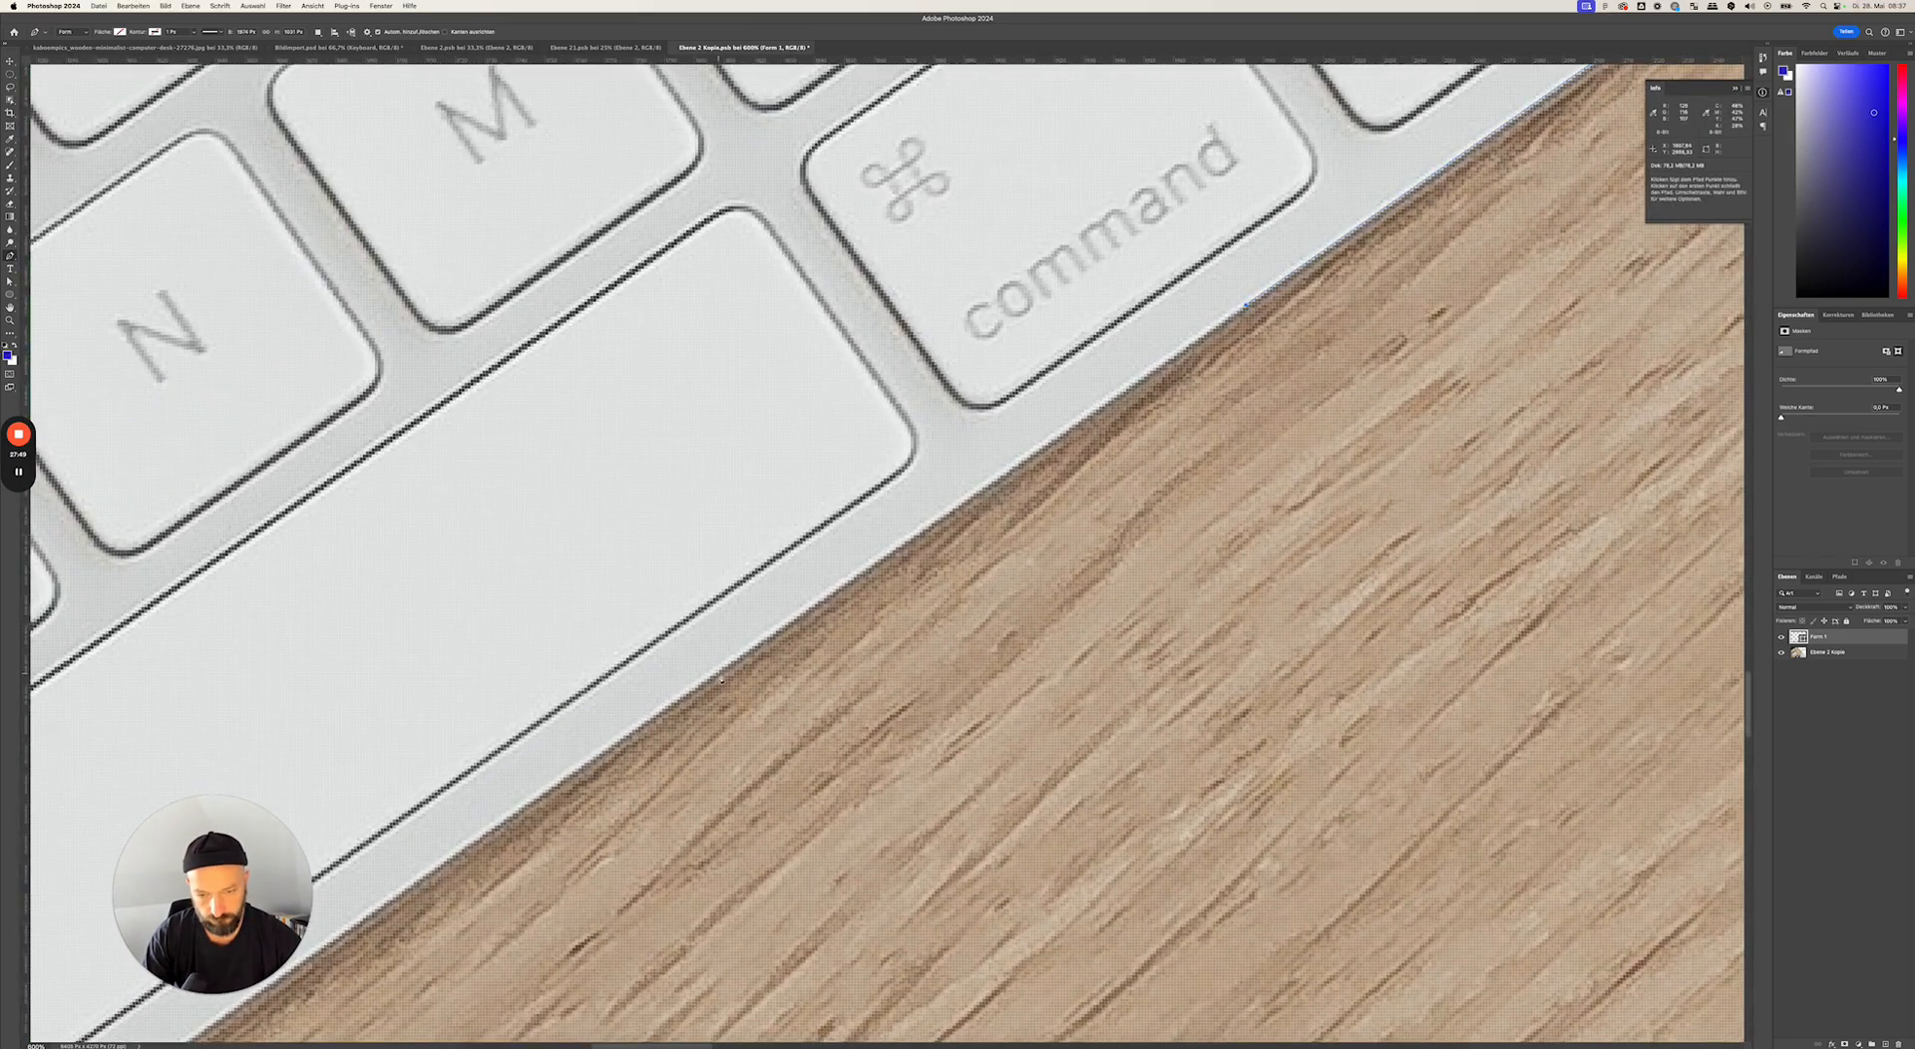
scroll(672, 684, down, 3)
scroll(671, 684, left, 4)
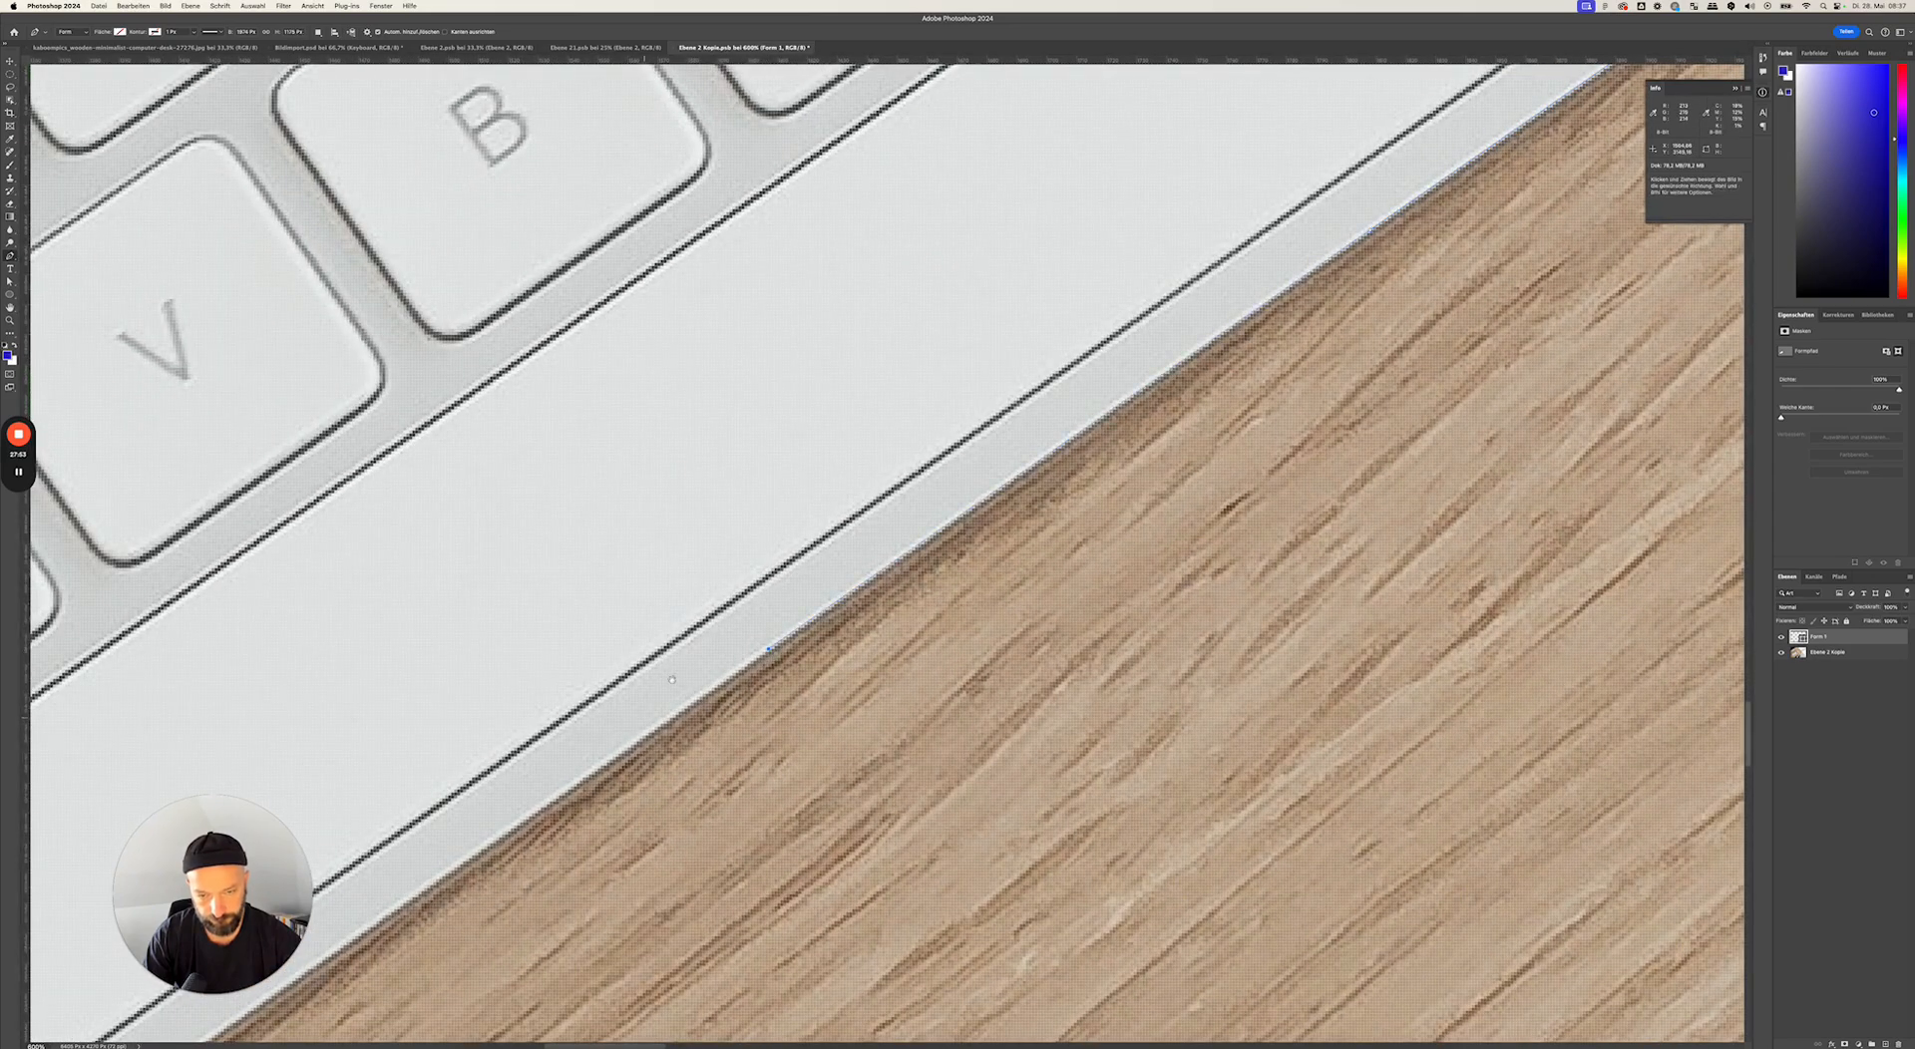
scroll(771, 658, down, 4)
scroll(771, 657, left, 5)
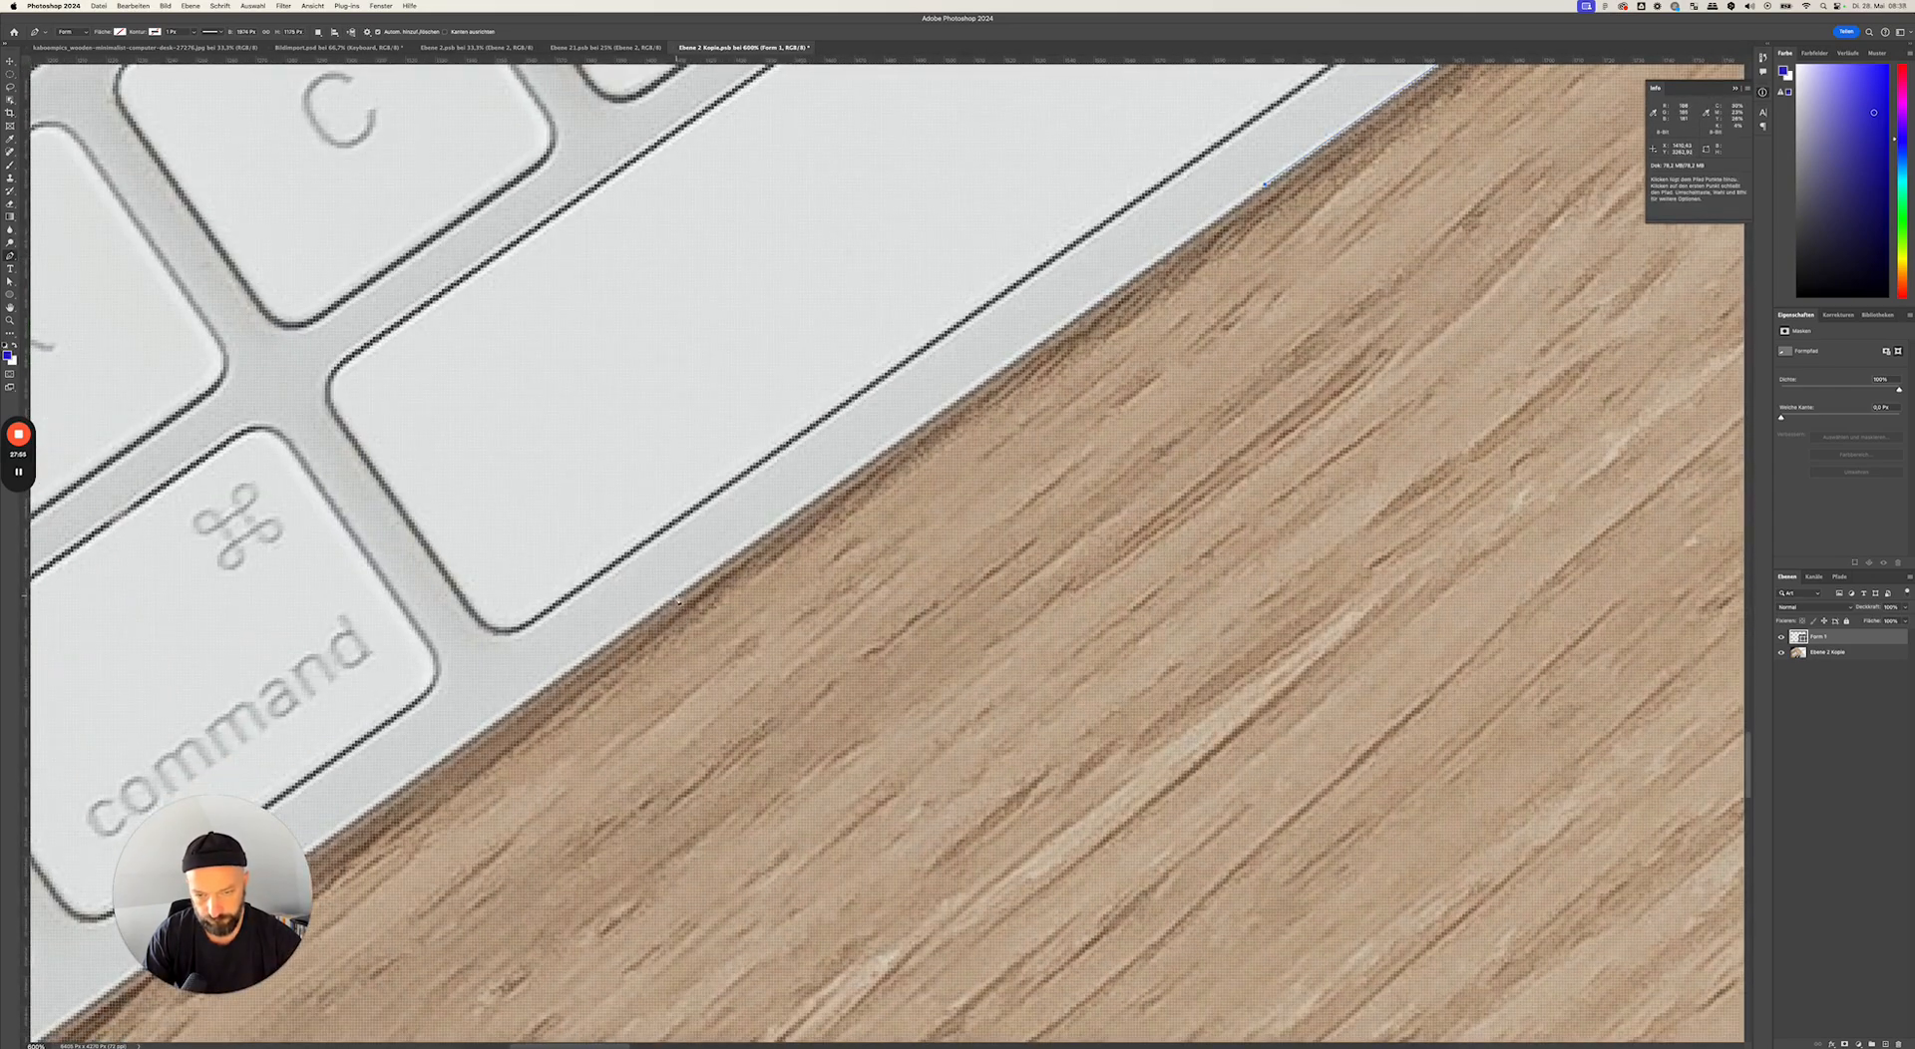
- Carry the path past the second command, option and control keys to the start of the rounded corner at fn
scroll(679, 602, down, 4)
scroll(679, 602, left, 5)
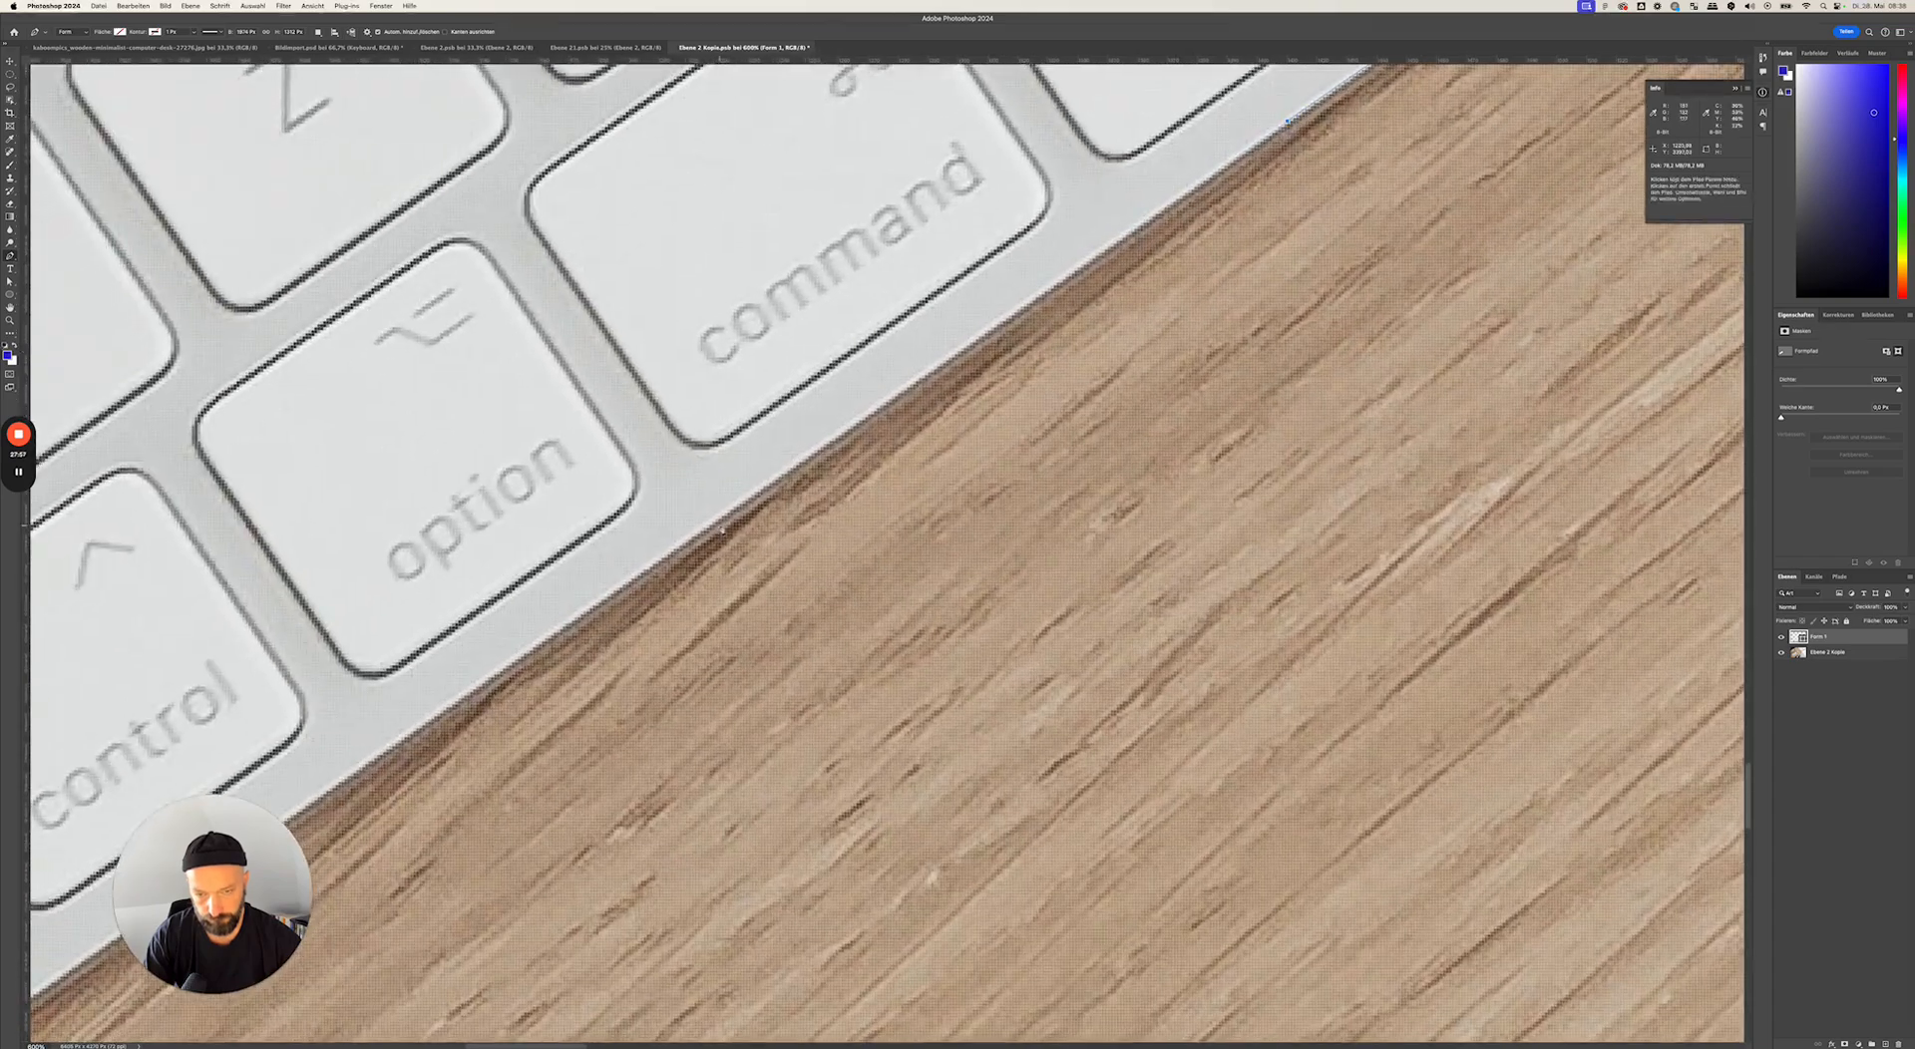
scroll(716, 528, down, 4)
scroll(716, 528, left, 5)
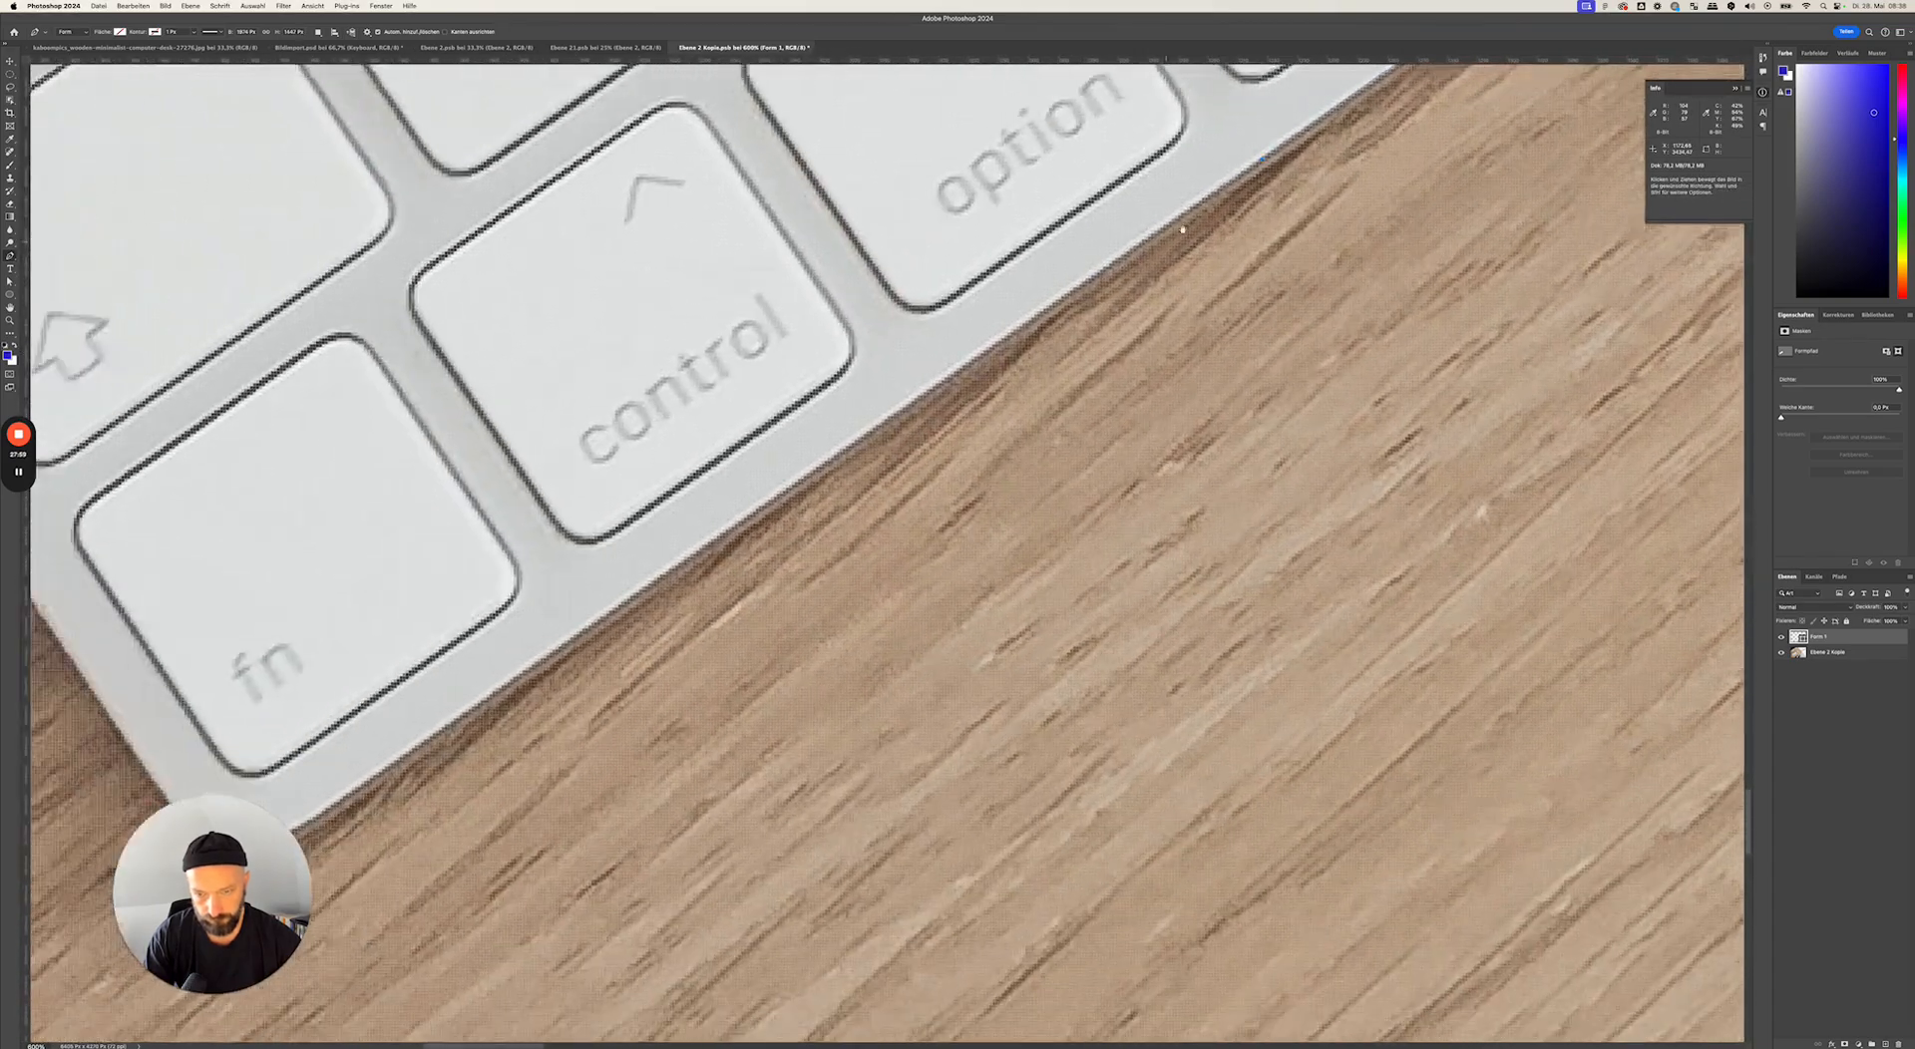
click(725, 531)
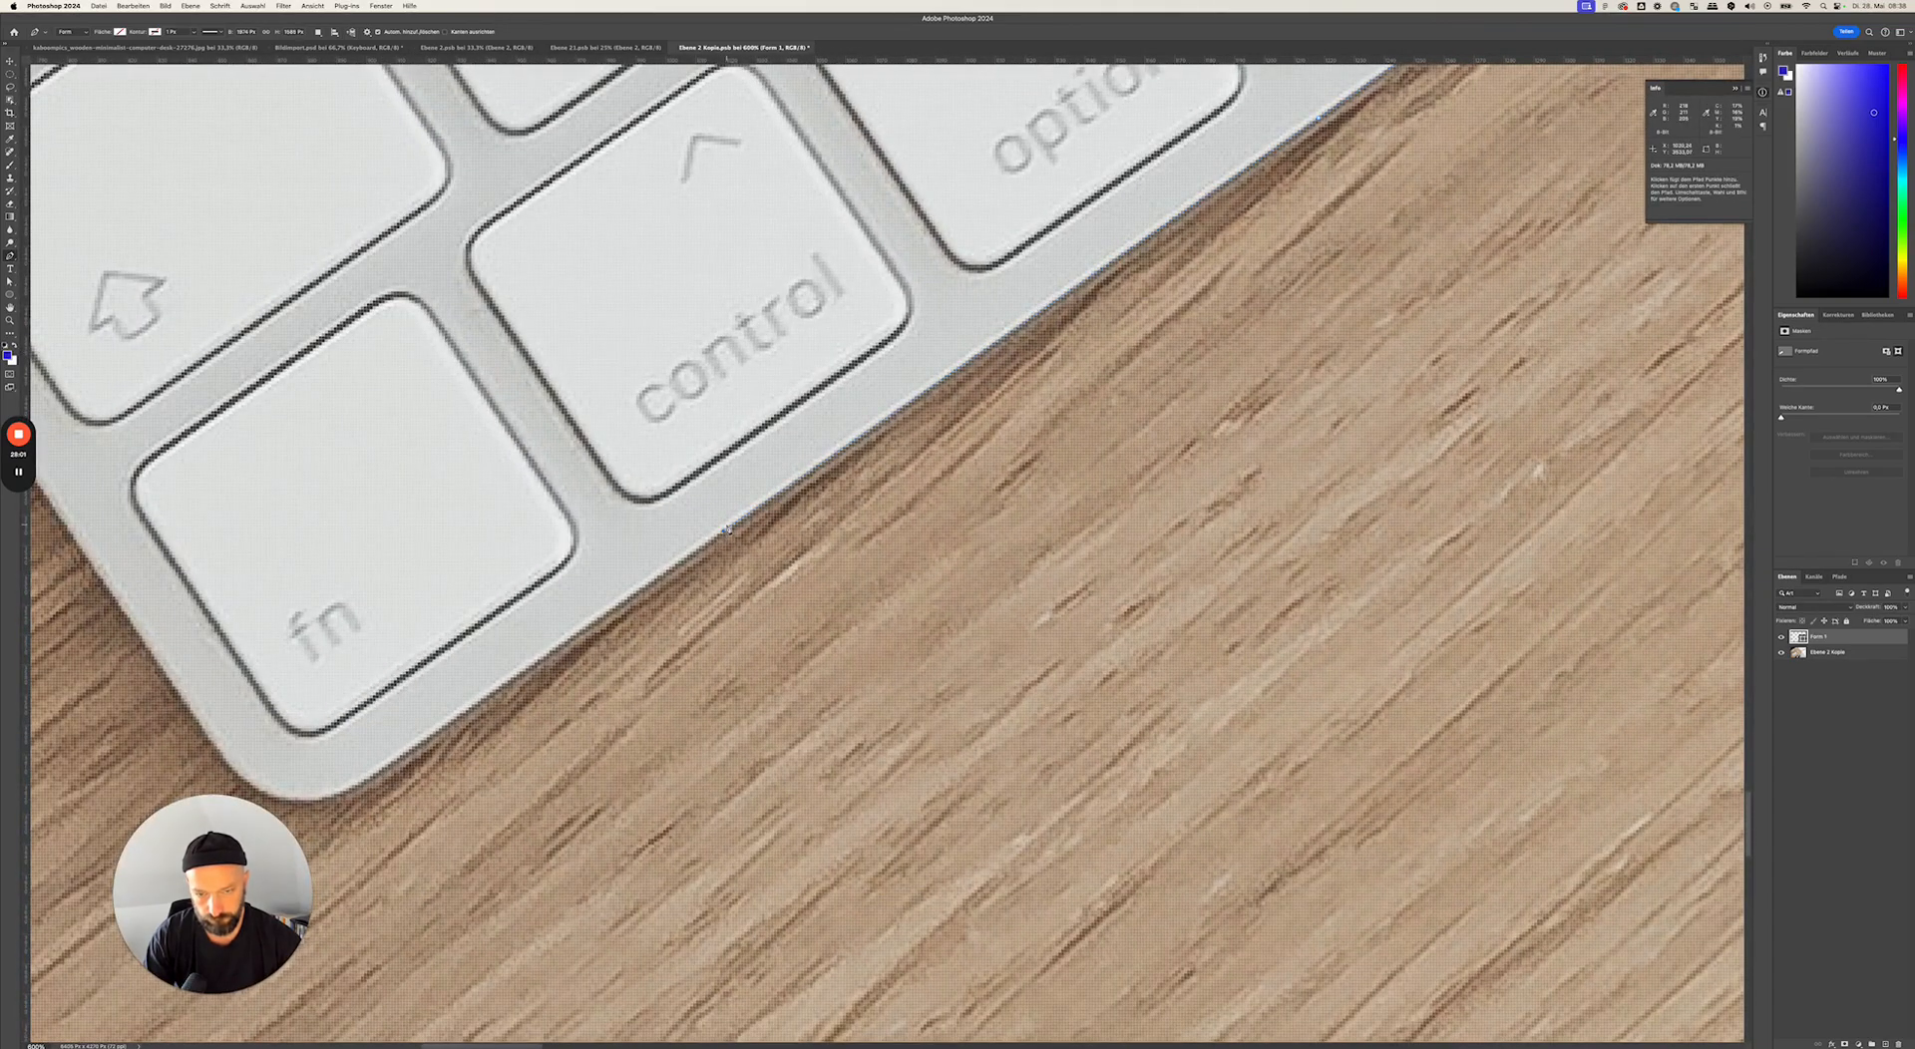
click(460, 718)
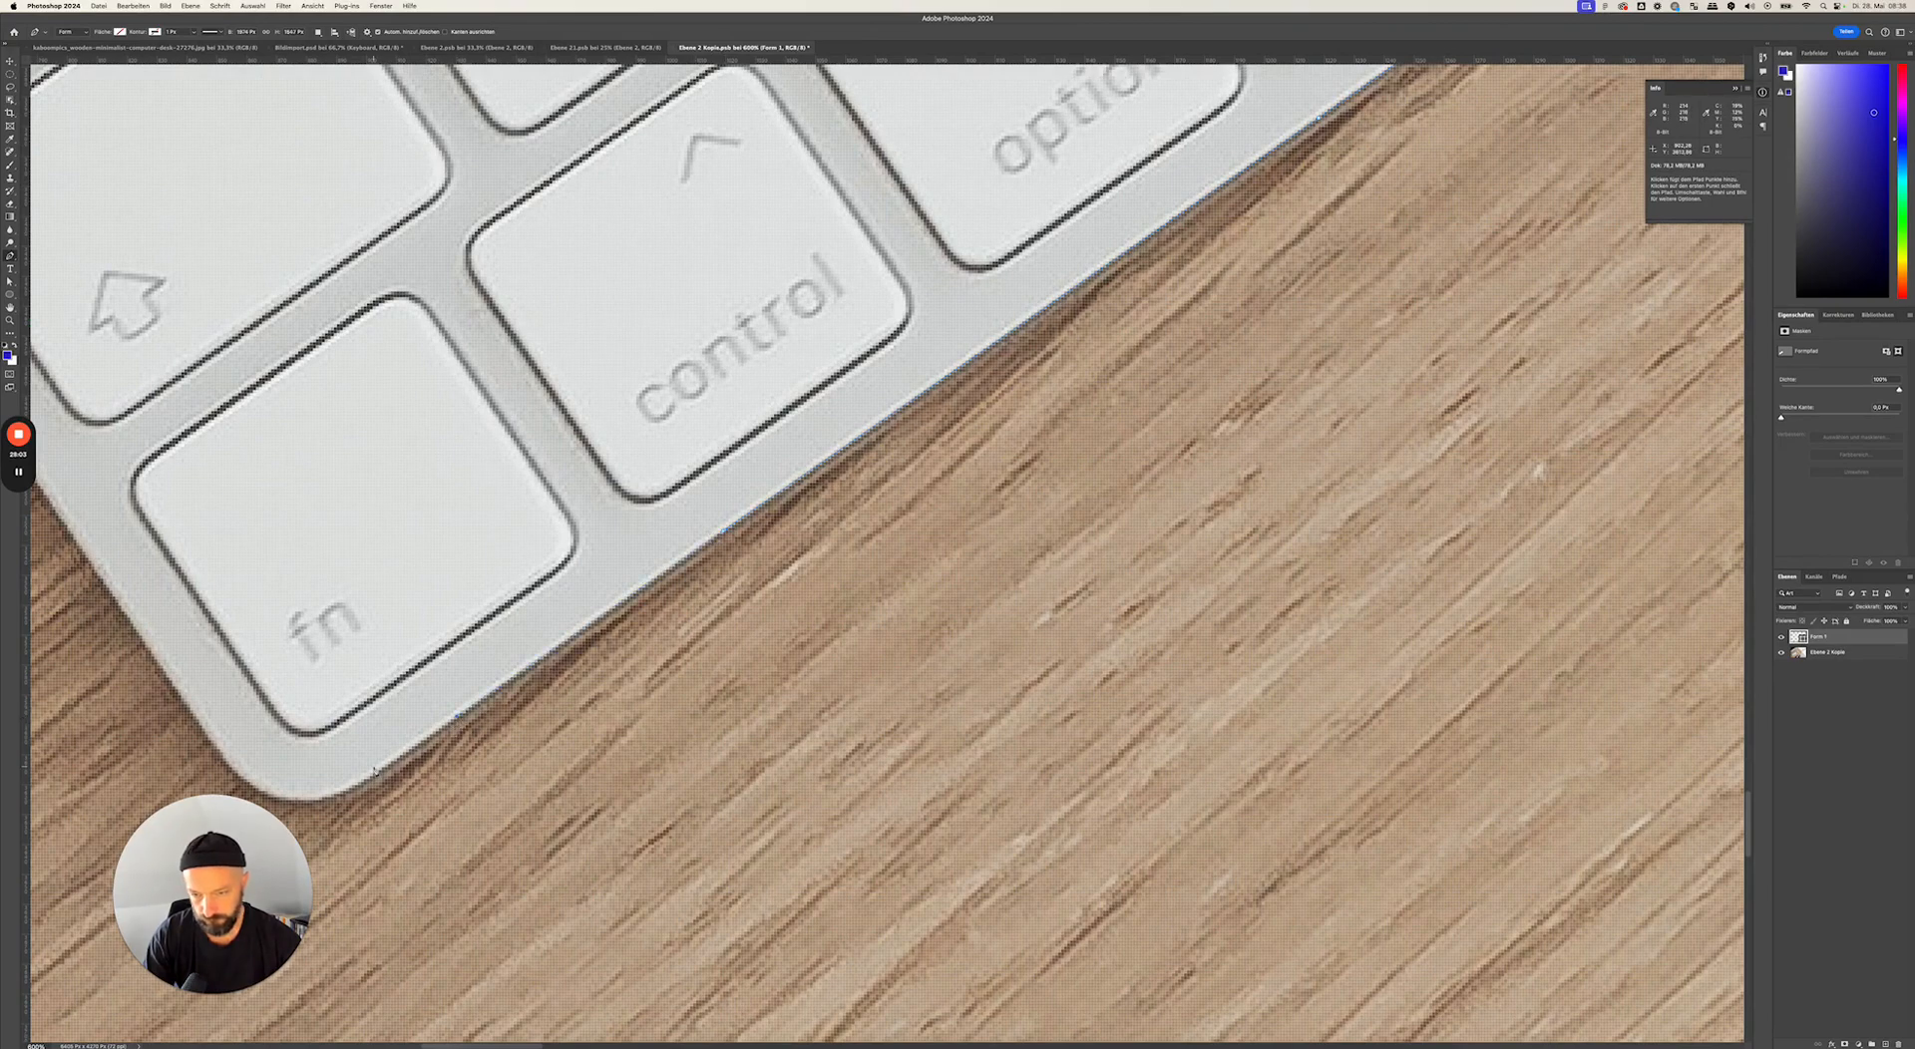
click(377, 775)
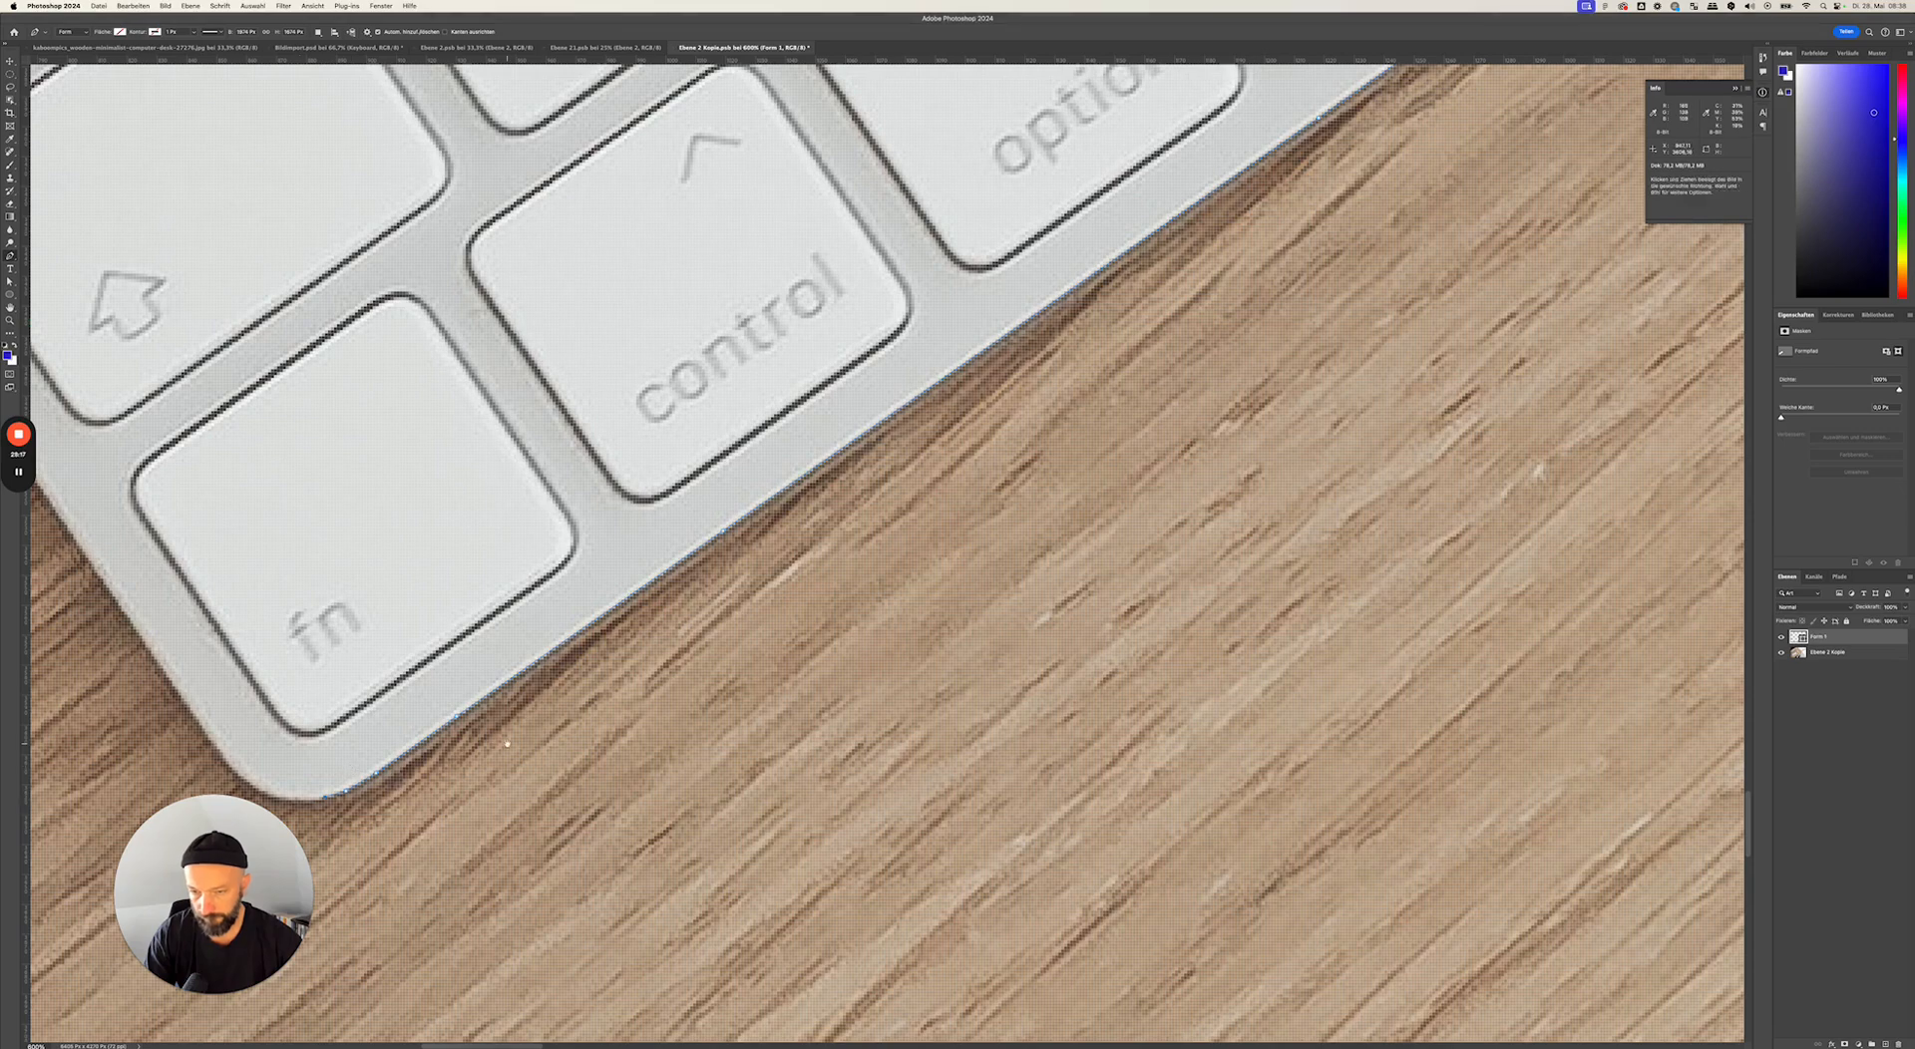
- Trace the path around the rounded corner at fn and up the keyboard's short side past the shift and caps lock keys
drag(507, 745, 698, 619)
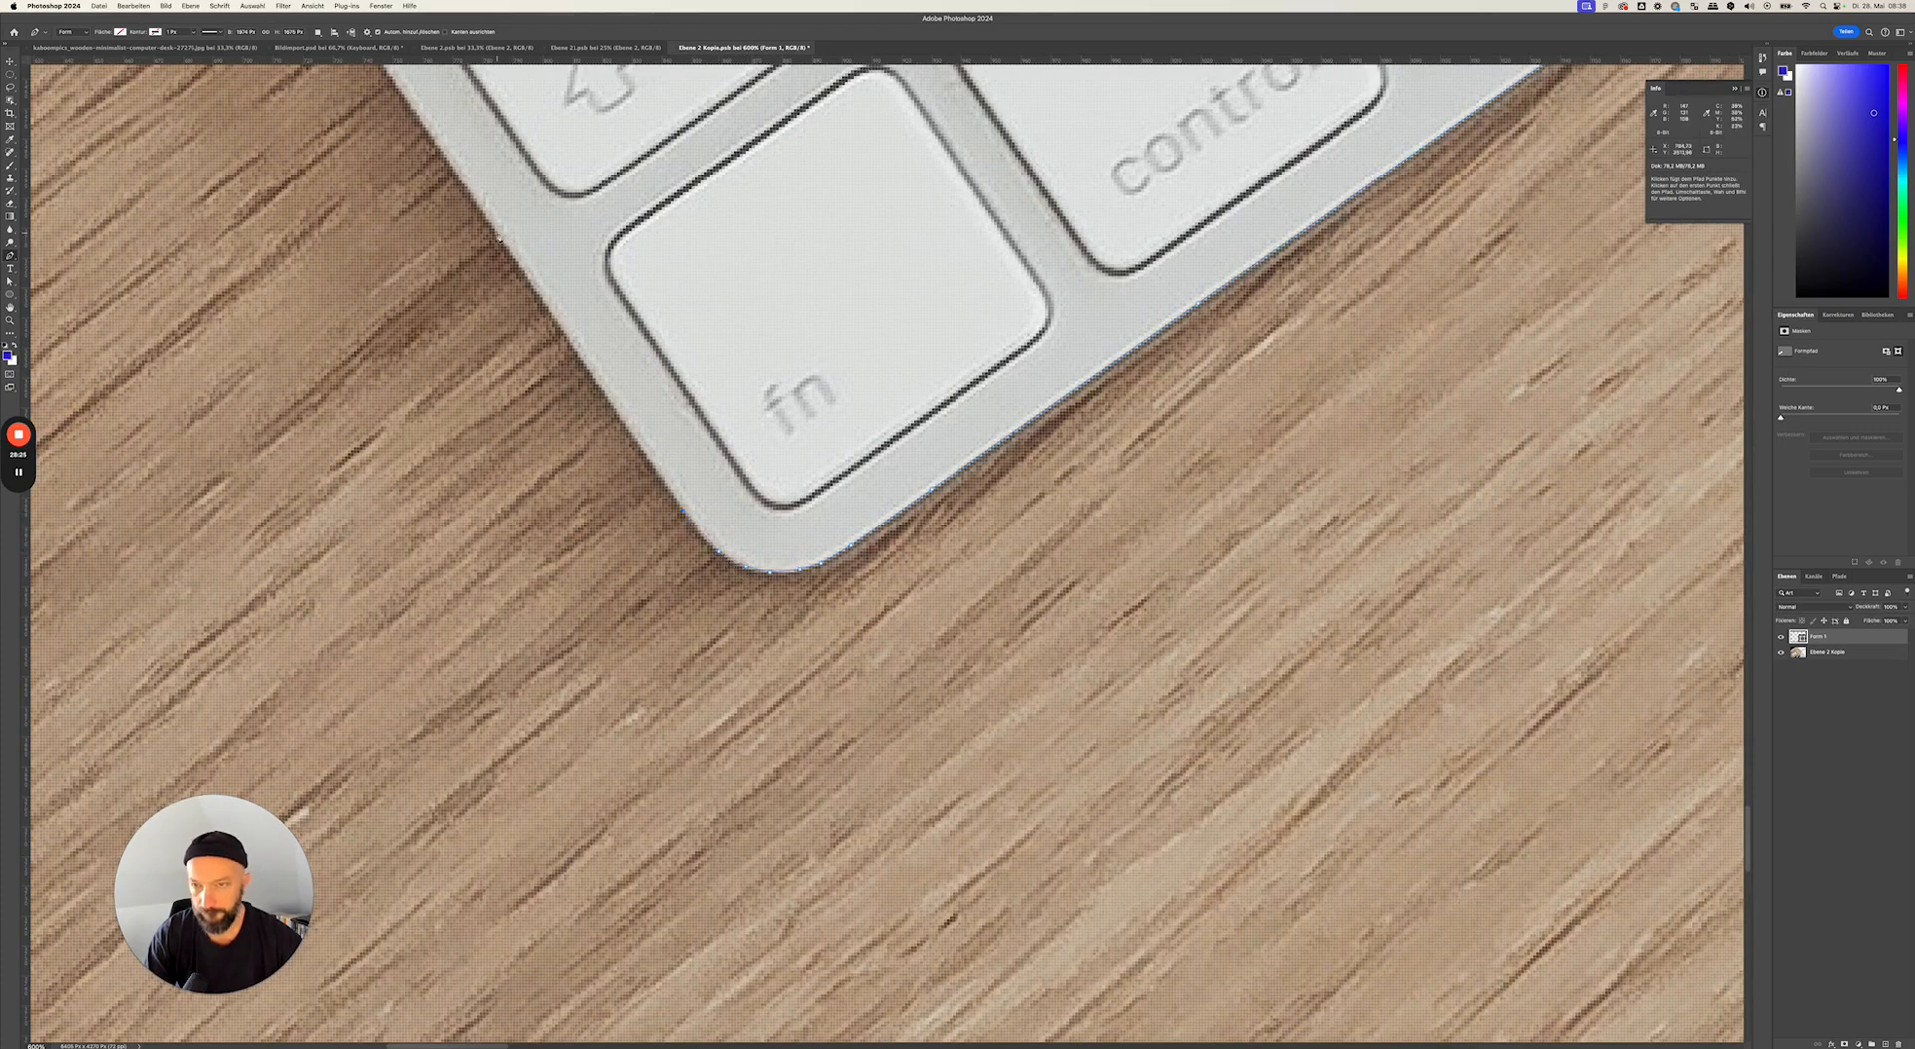
drag(477, 202, 733, 643)
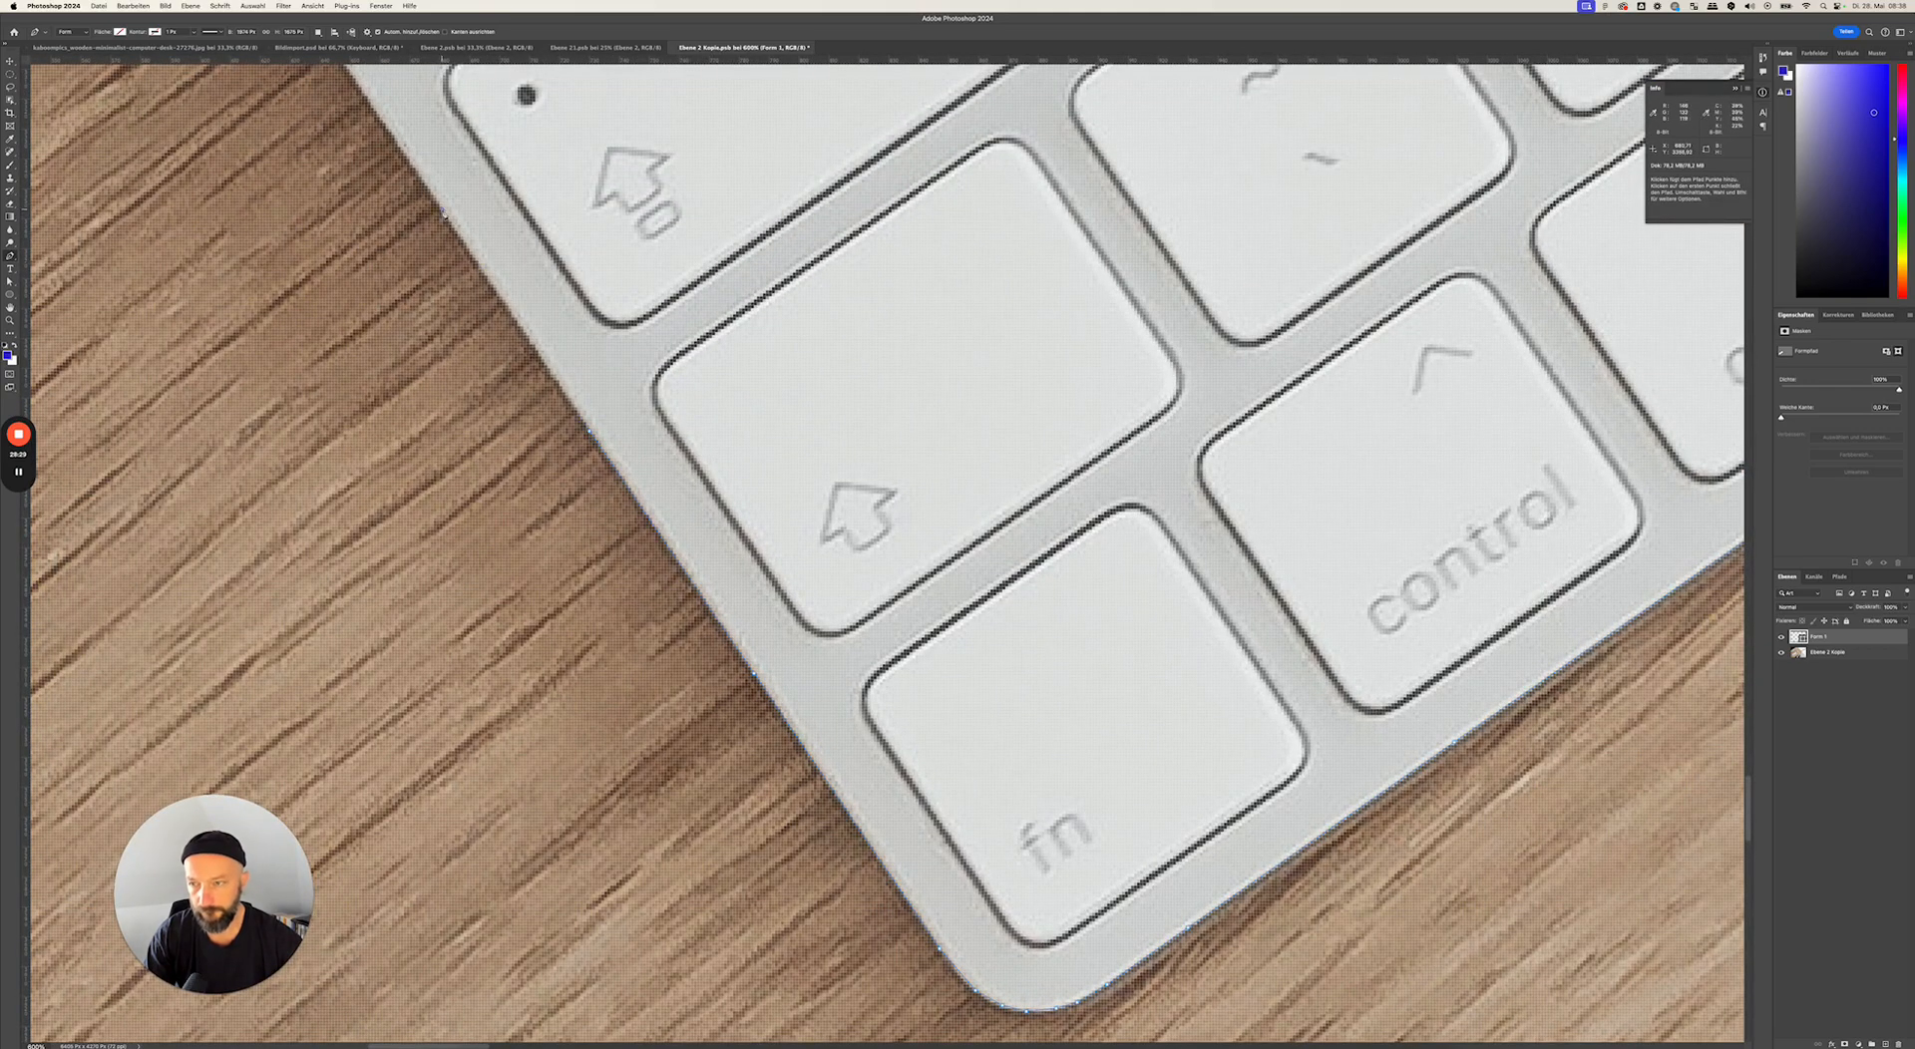
drag(443, 212, 847, 728)
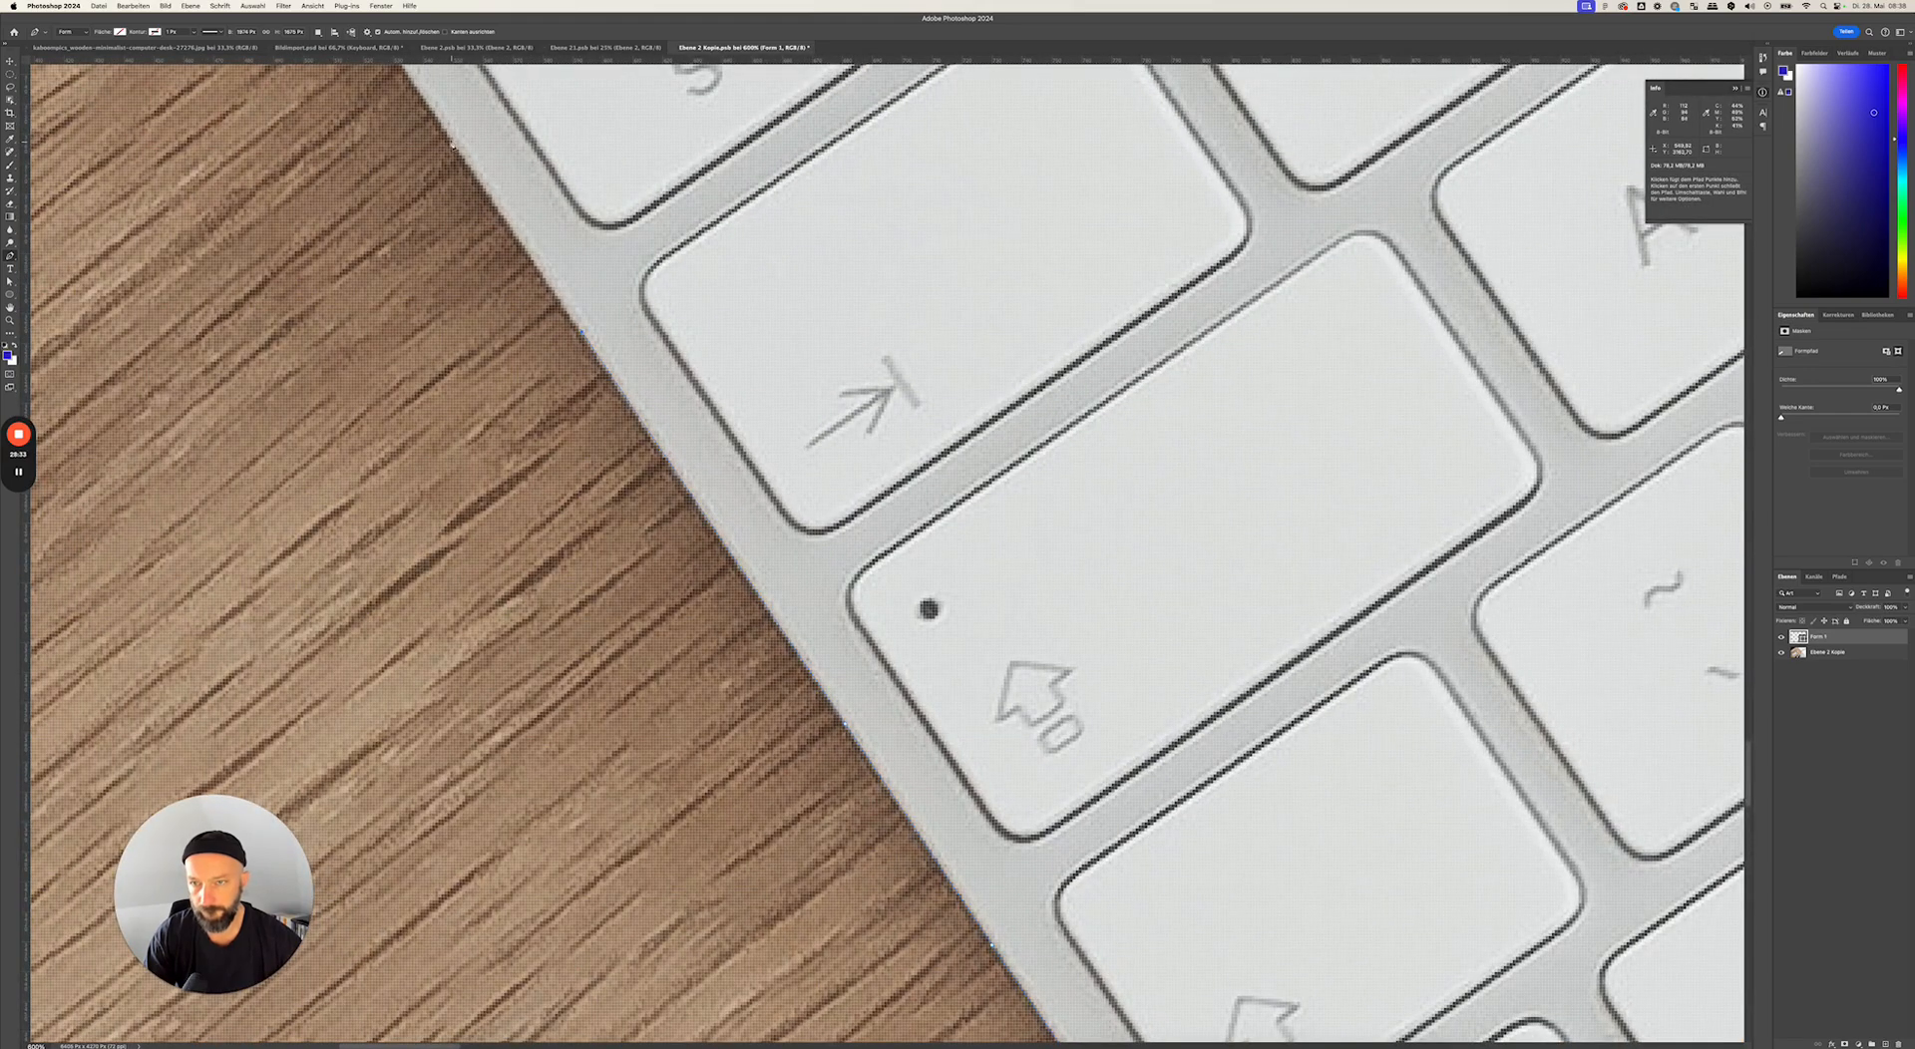
- Continue the path past the tab and § keys, round the corner at esc and close the keyboard outline at its starting point
scroll(449, 140, up, 10)
scroll(449, 139, left, 5)
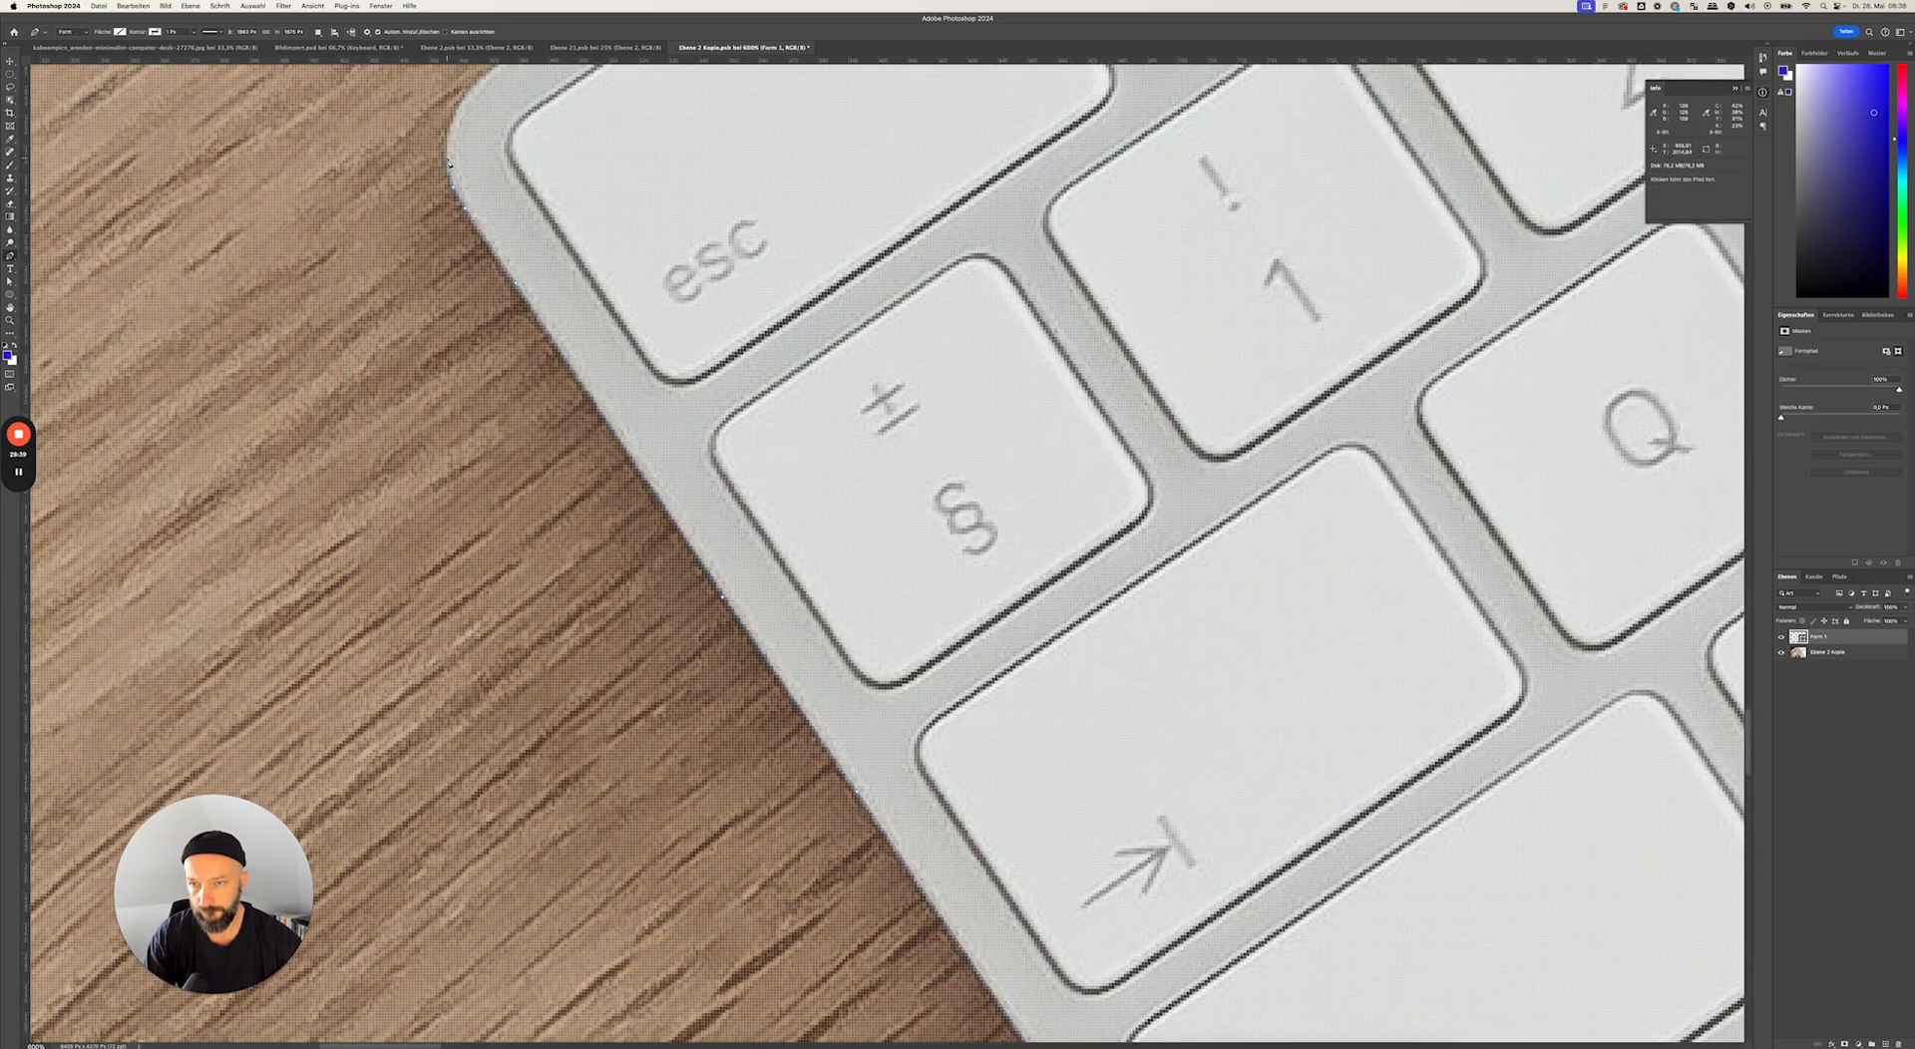
drag(451, 170, 520, 525)
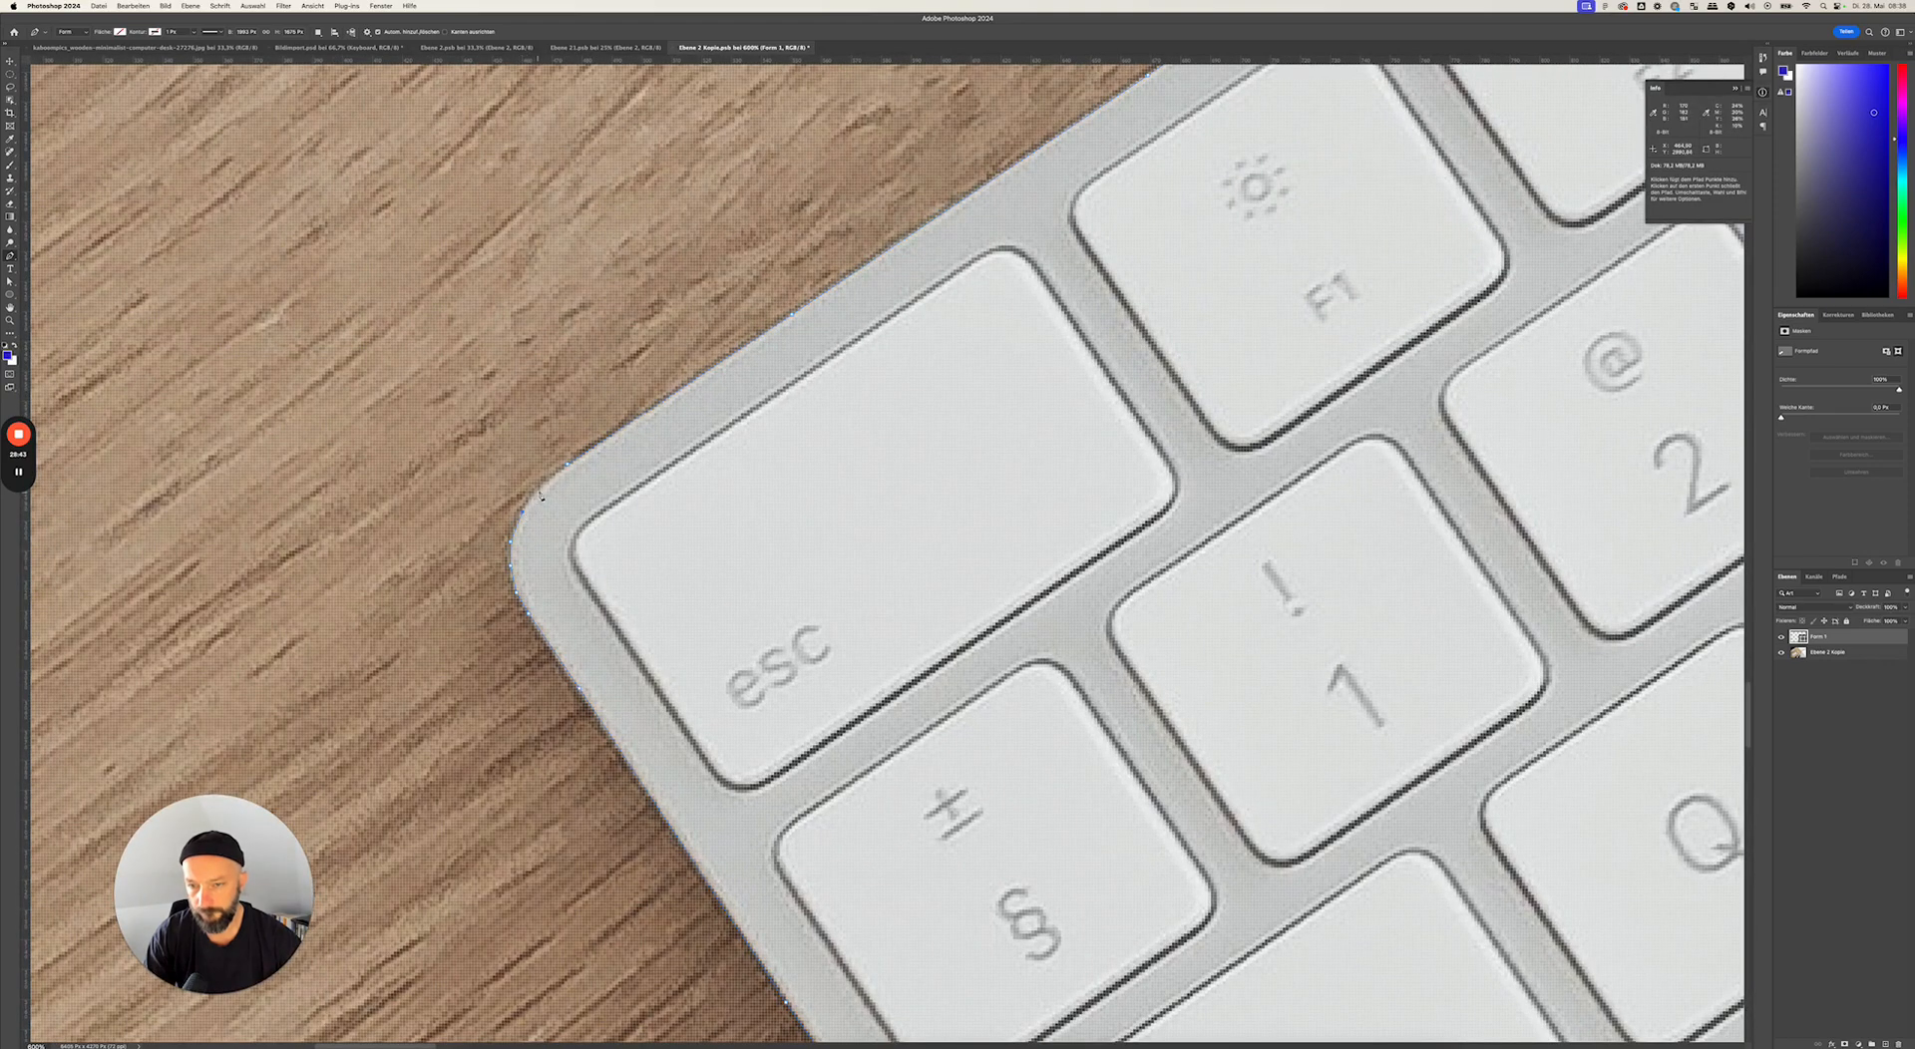
click(565, 466)
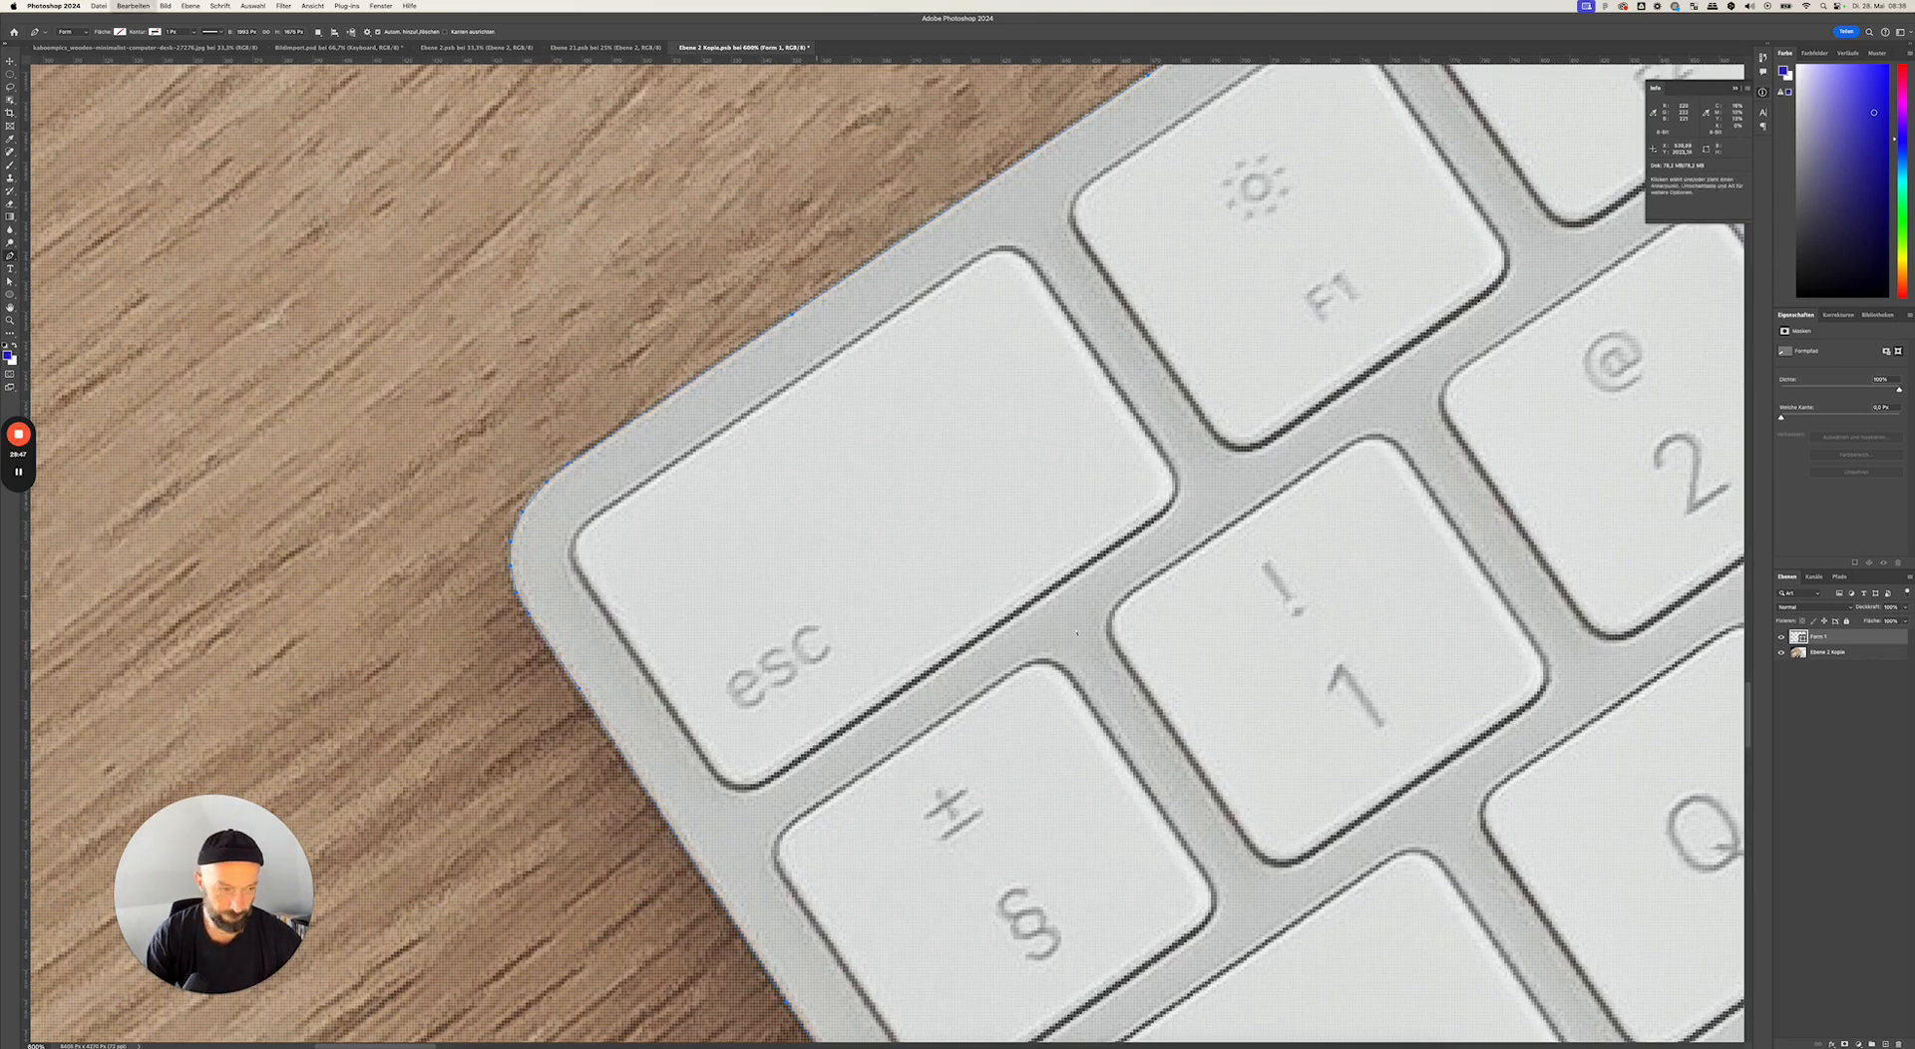
- Paste the keyboard path as a vector mask onto the photo layer Ebene 2 Kopie and hide the Form 1 shape layer
click(1873, 655)
key(super+v)
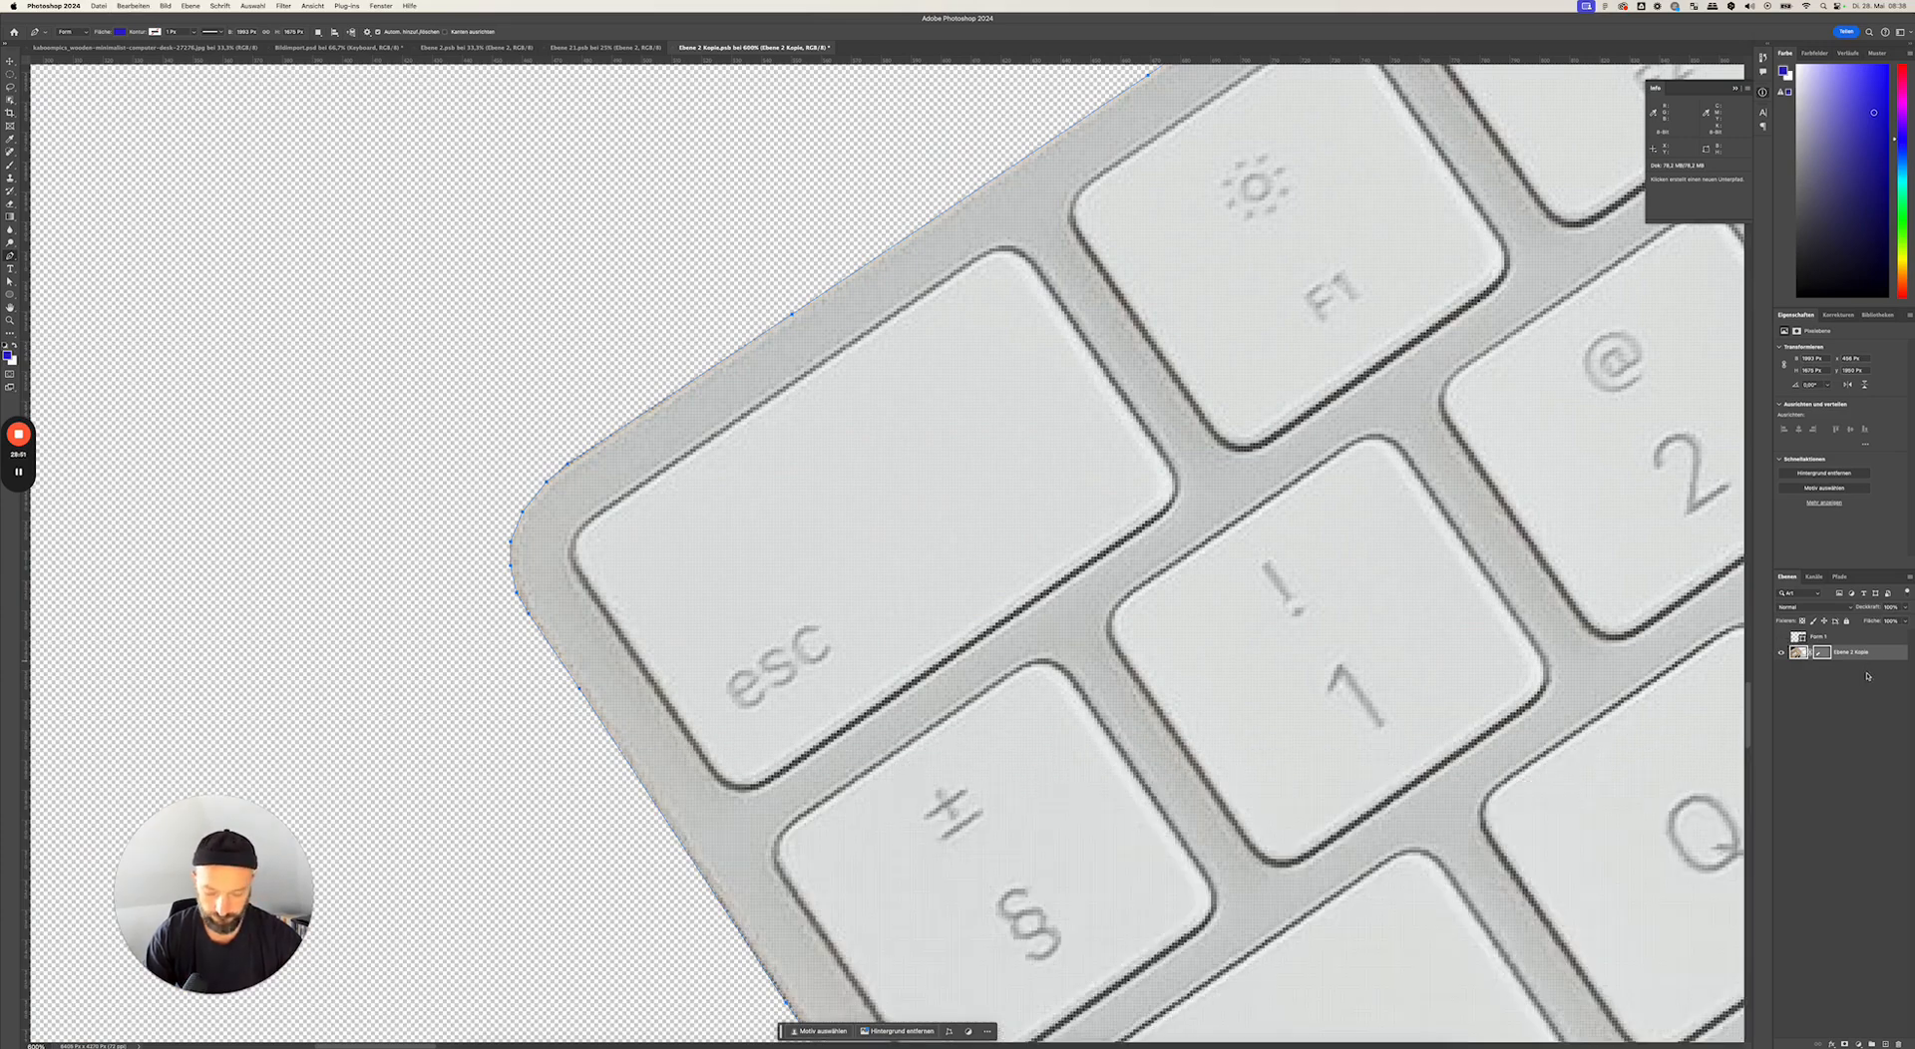
- Save and close the keyboard's smart object document, and close the open Ebene 2 document
key(super+s)
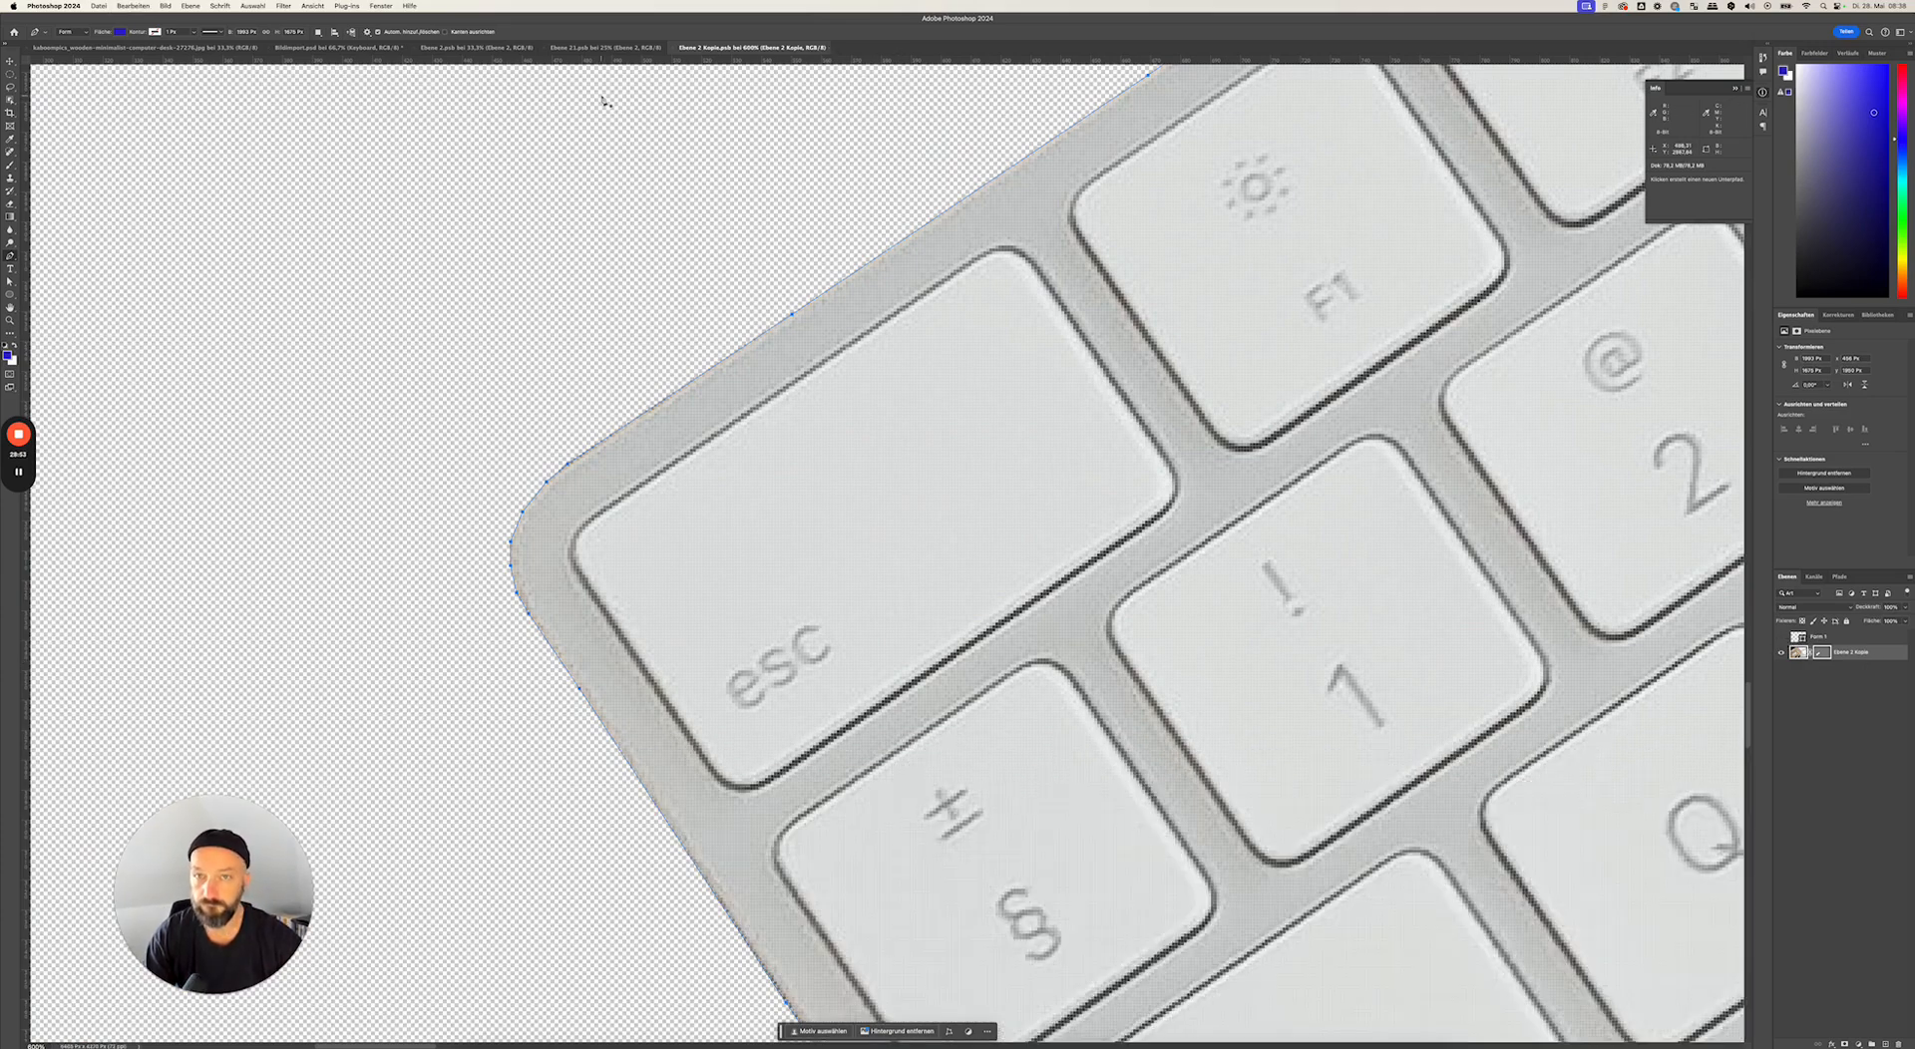
click(673, 52)
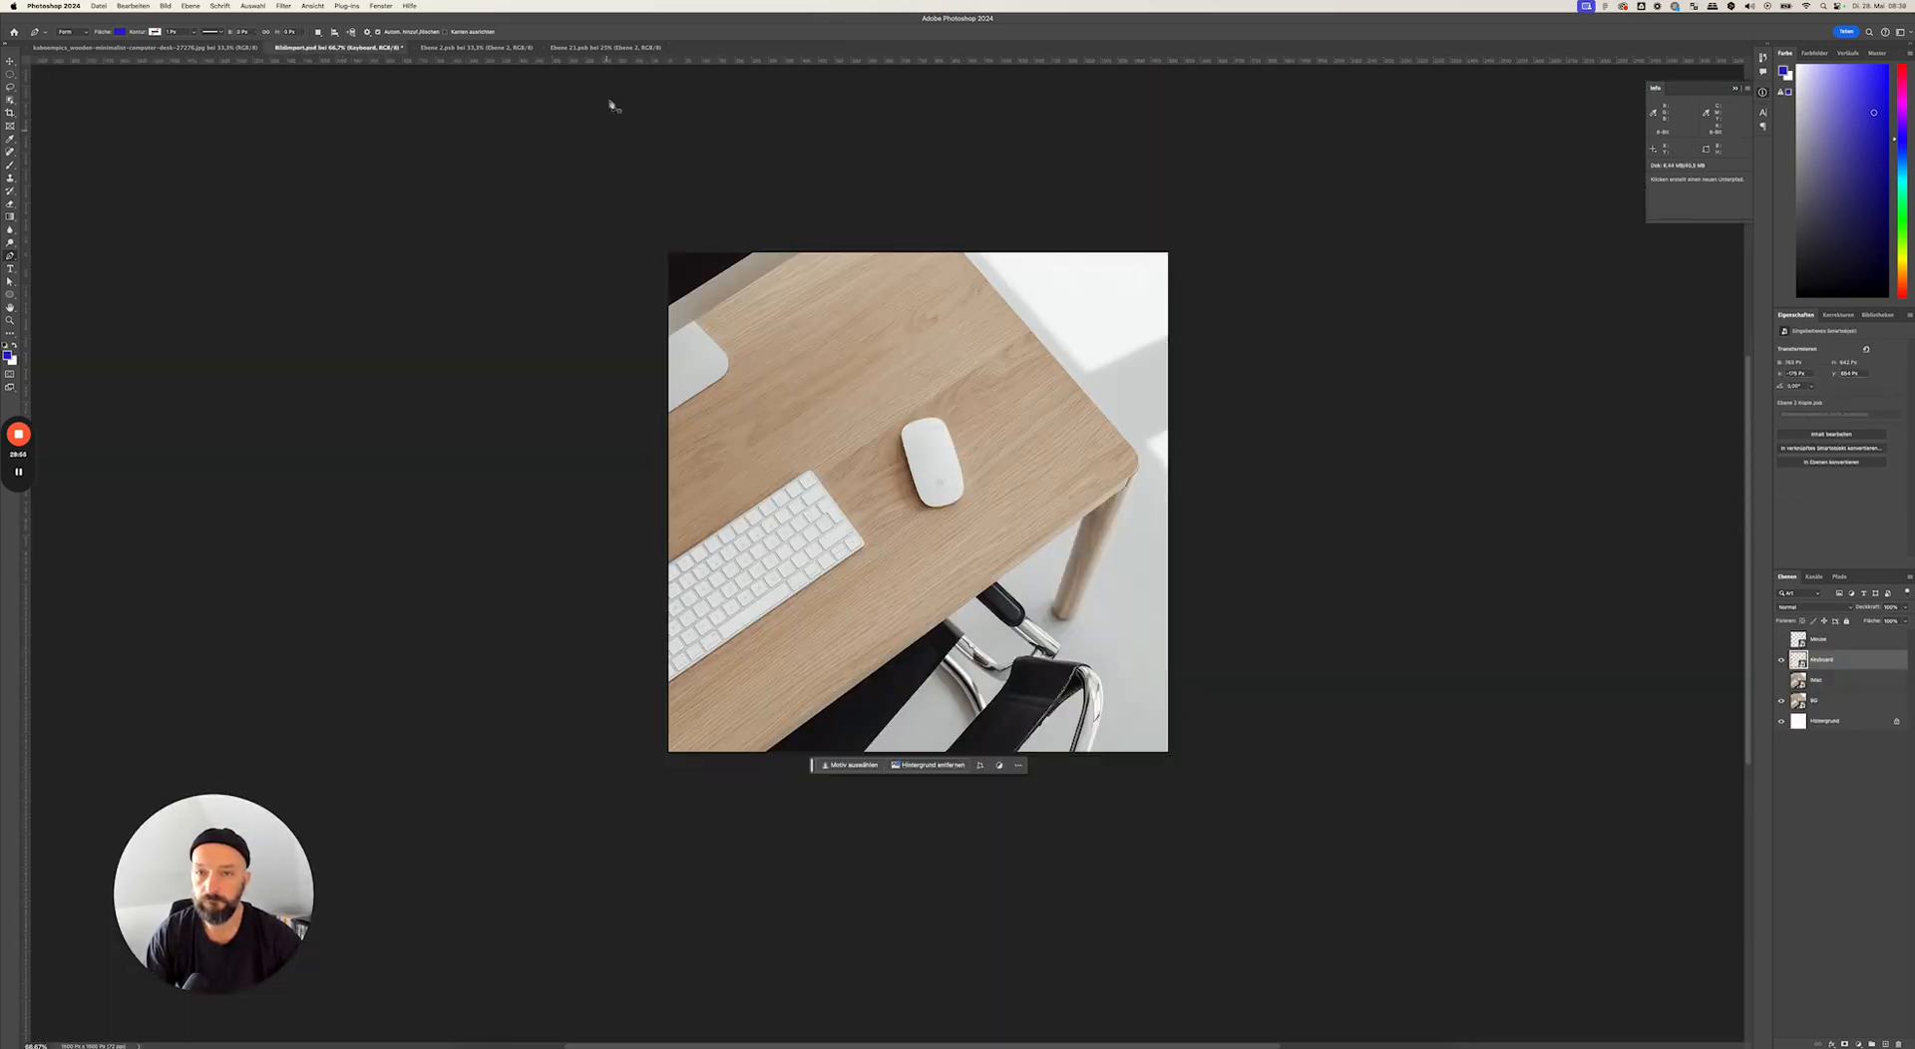
click(554, 51)
click(547, 48)
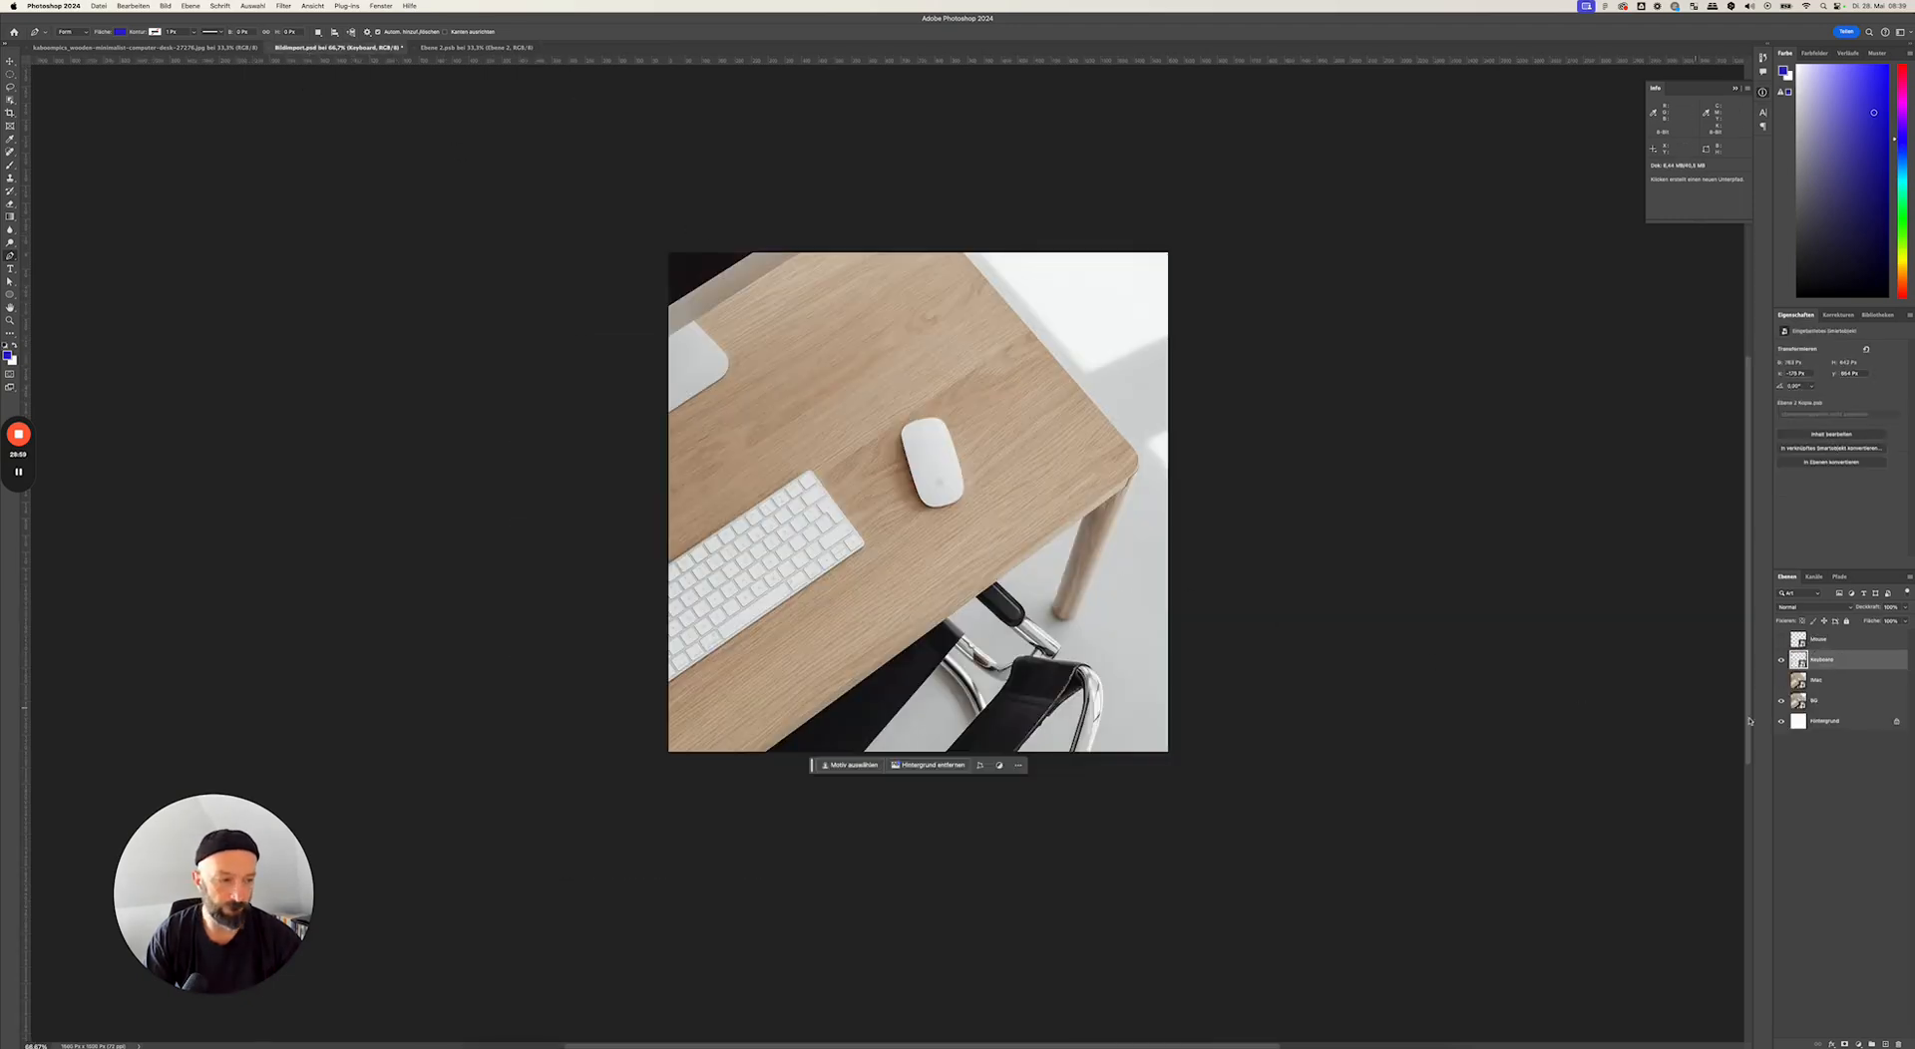
- Hide the Keyboard layer and open the contents of the iMac smart object for editing
click(1783, 662)
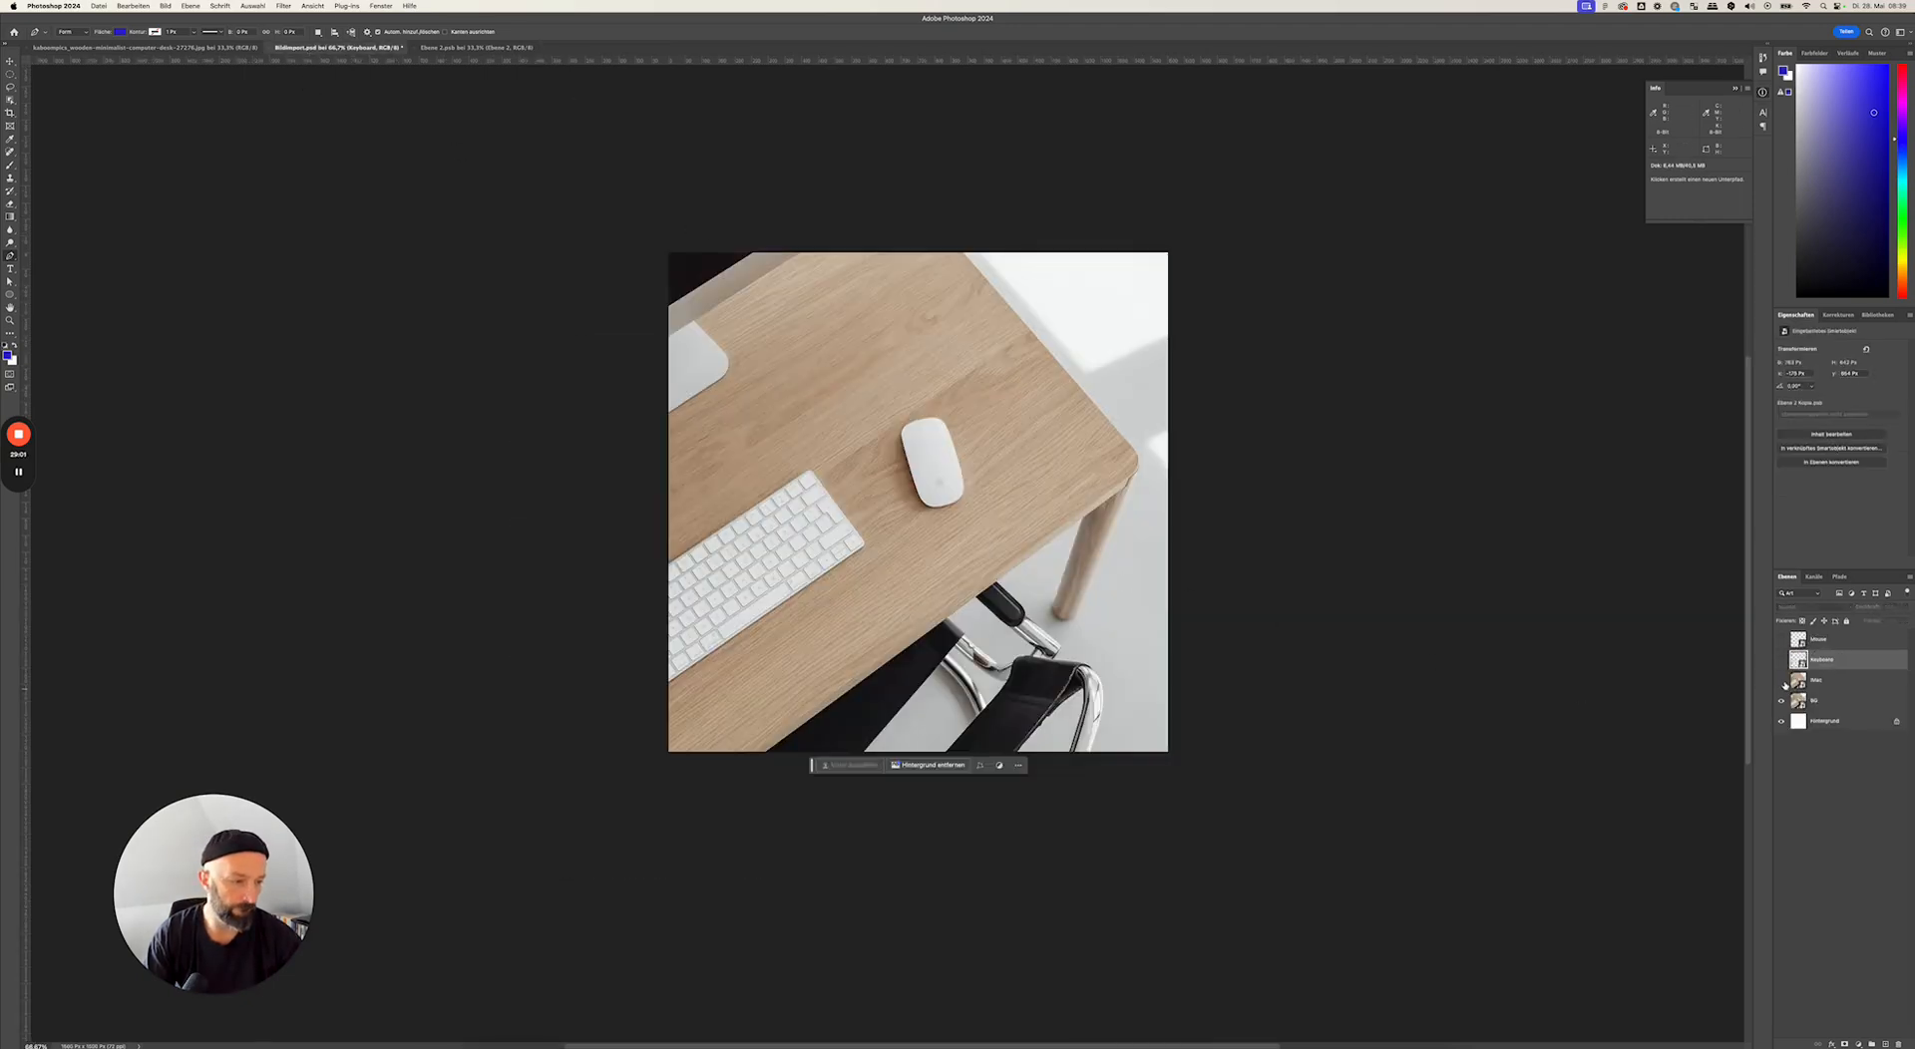
click(1850, 682)
double_click(1801, 681)
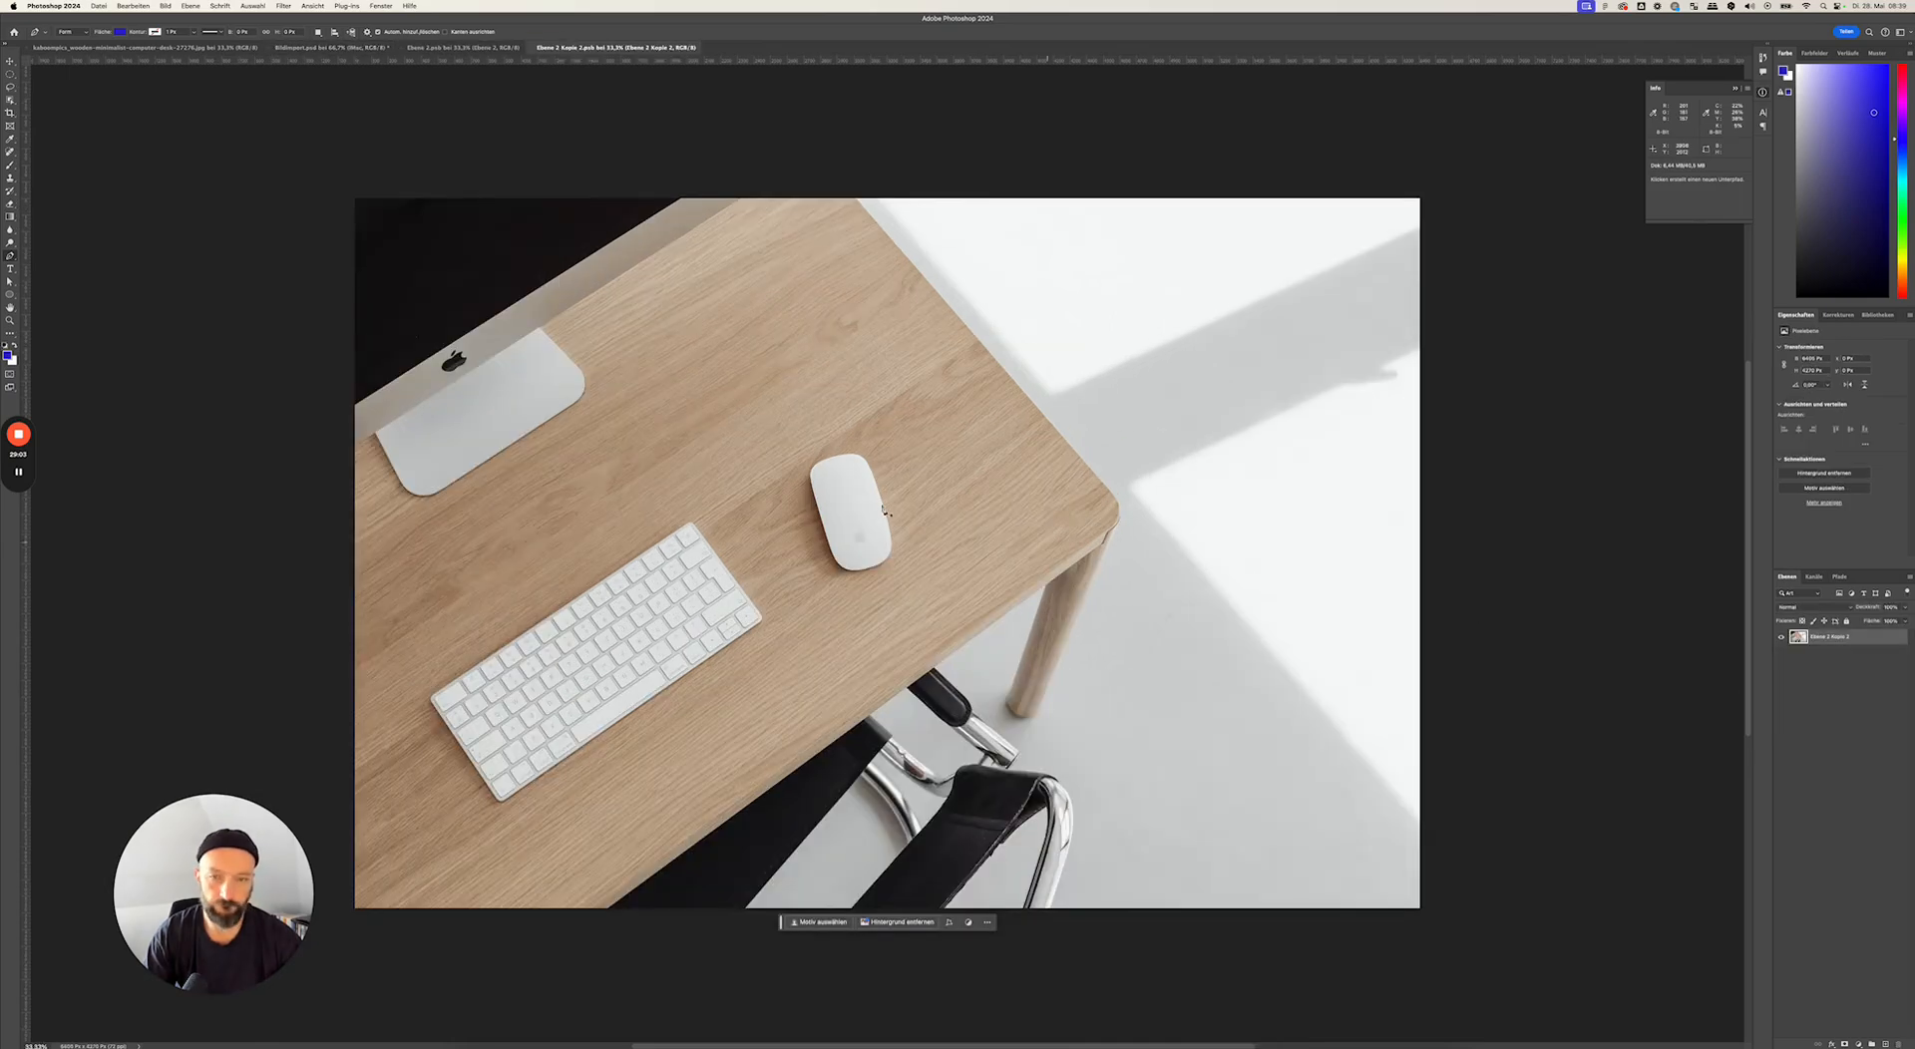
- Start a pen shape at the image's left border along the monitor's lower edge and down the stand's left side, with no fill
key(super+1)
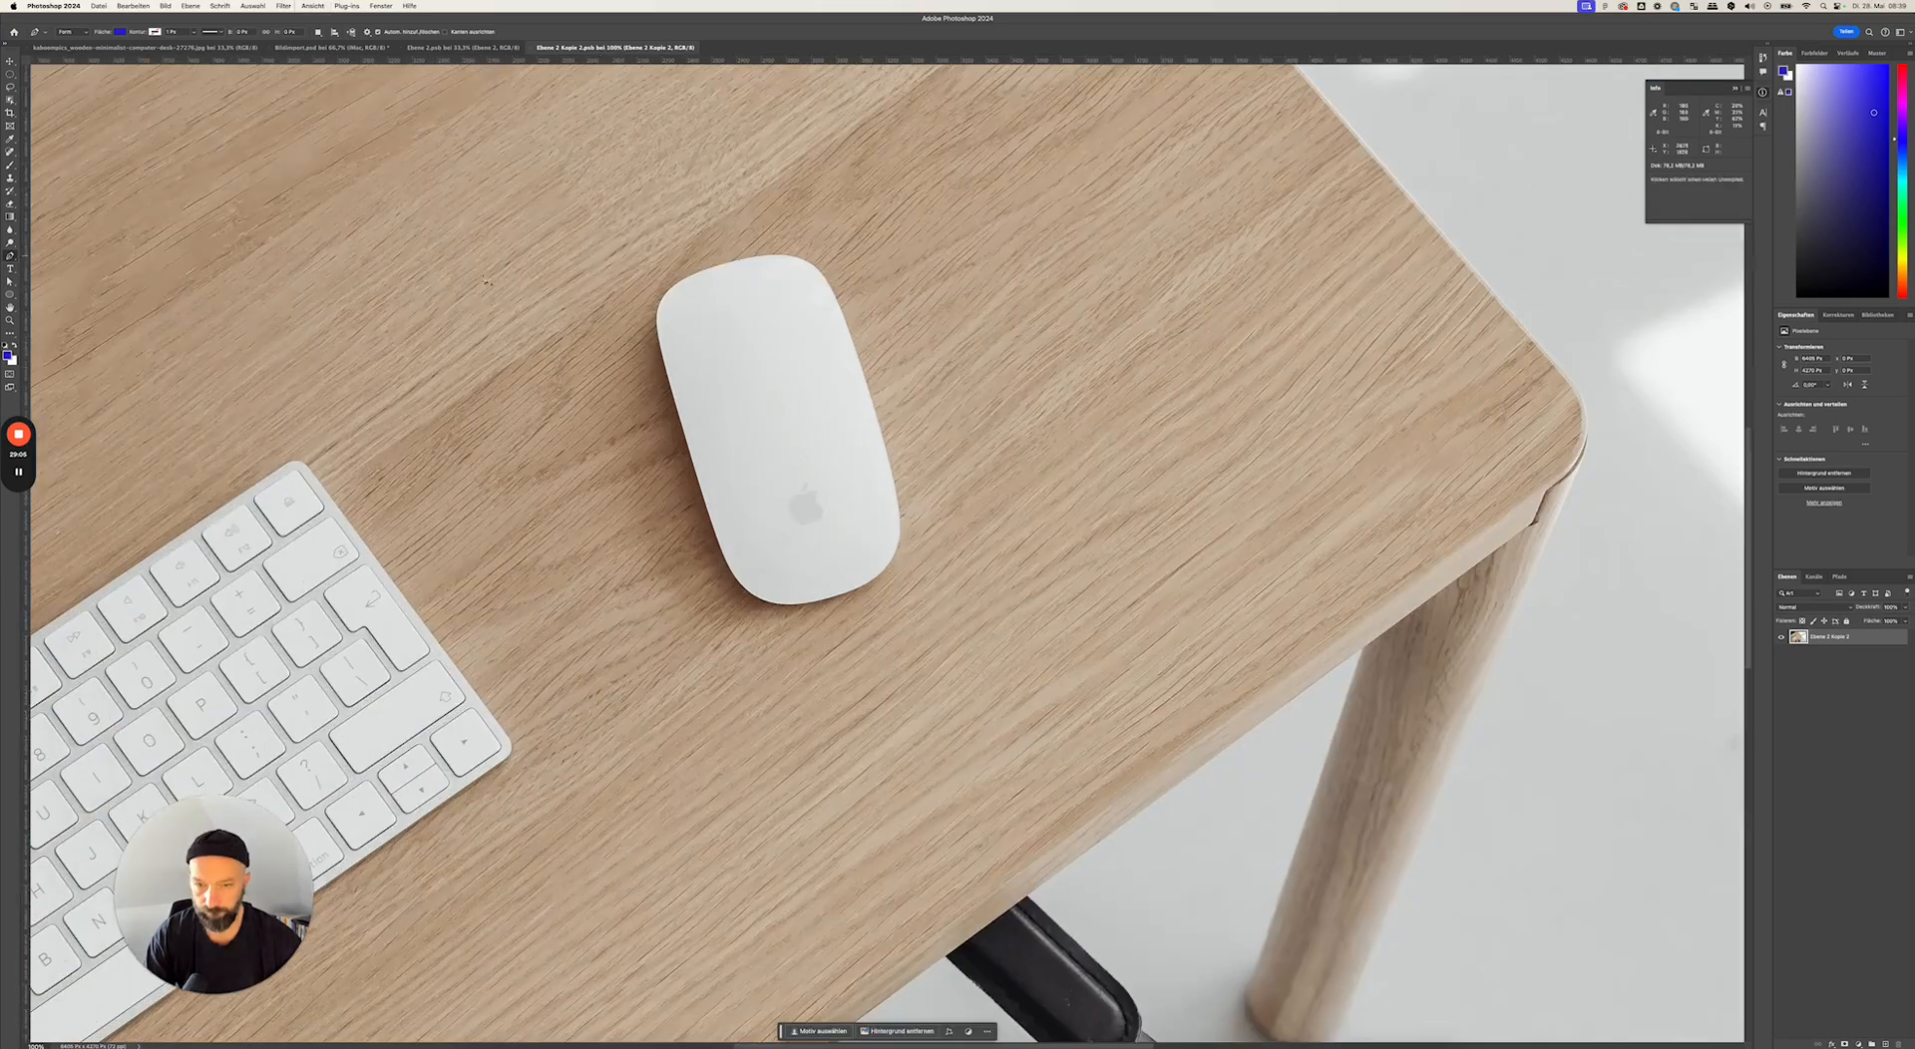
drag(601, 248, 965, 387)
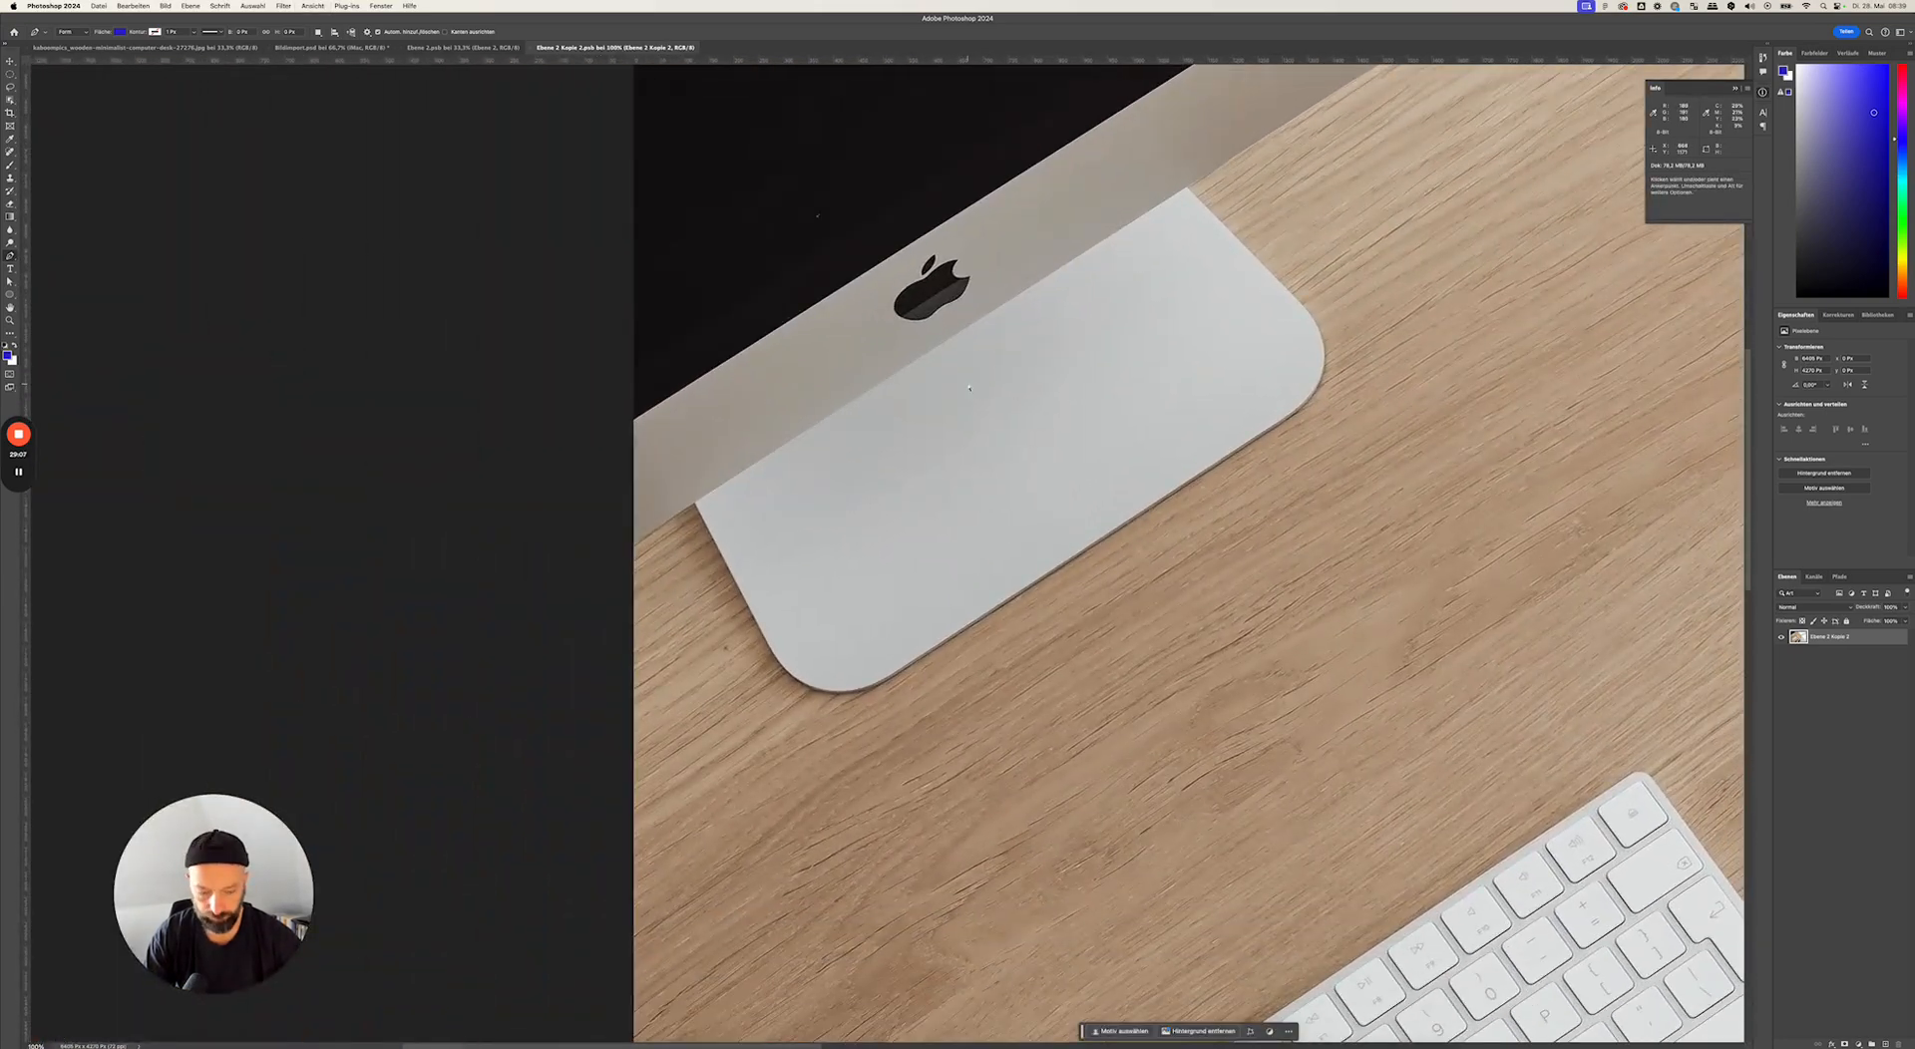
key(super+plus)
key(super+plus)
key(super+plus)
scroll(789, 526, left, 5)
scroll(789, 526, down, 3)
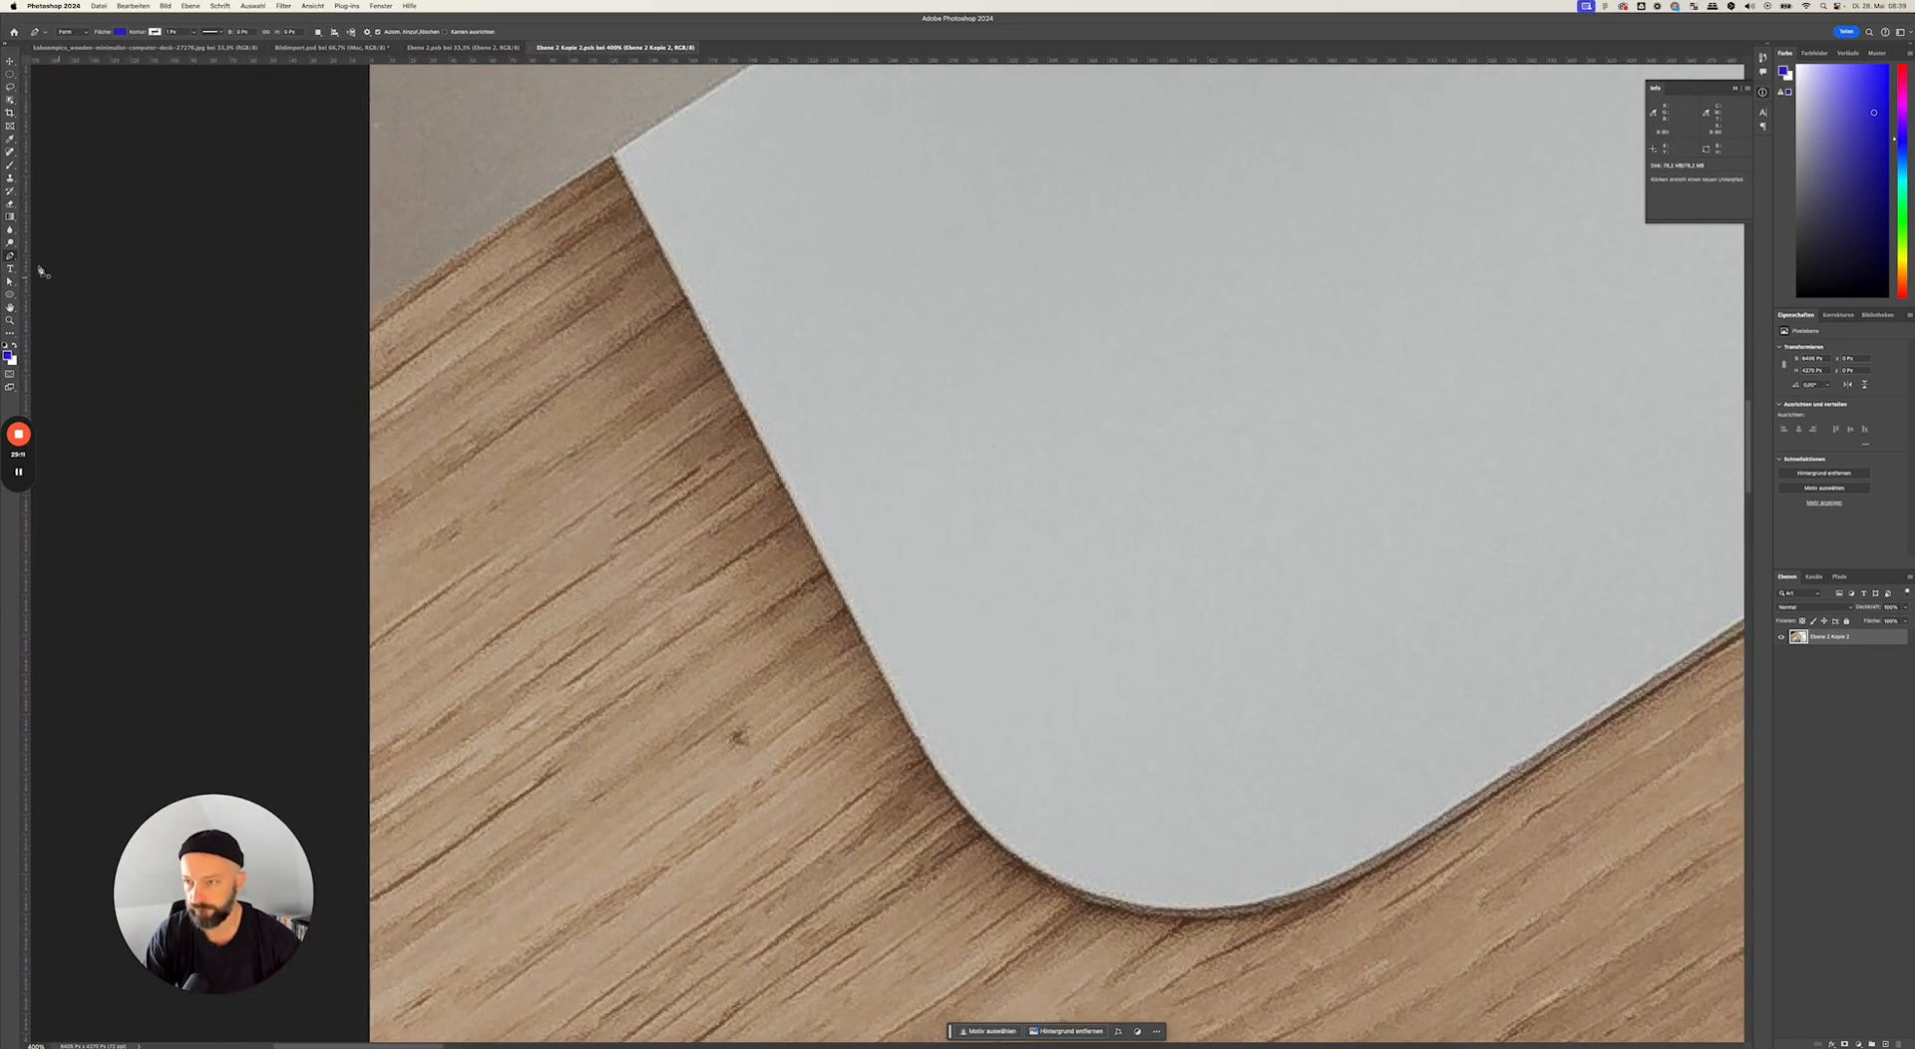
click(369, 316)
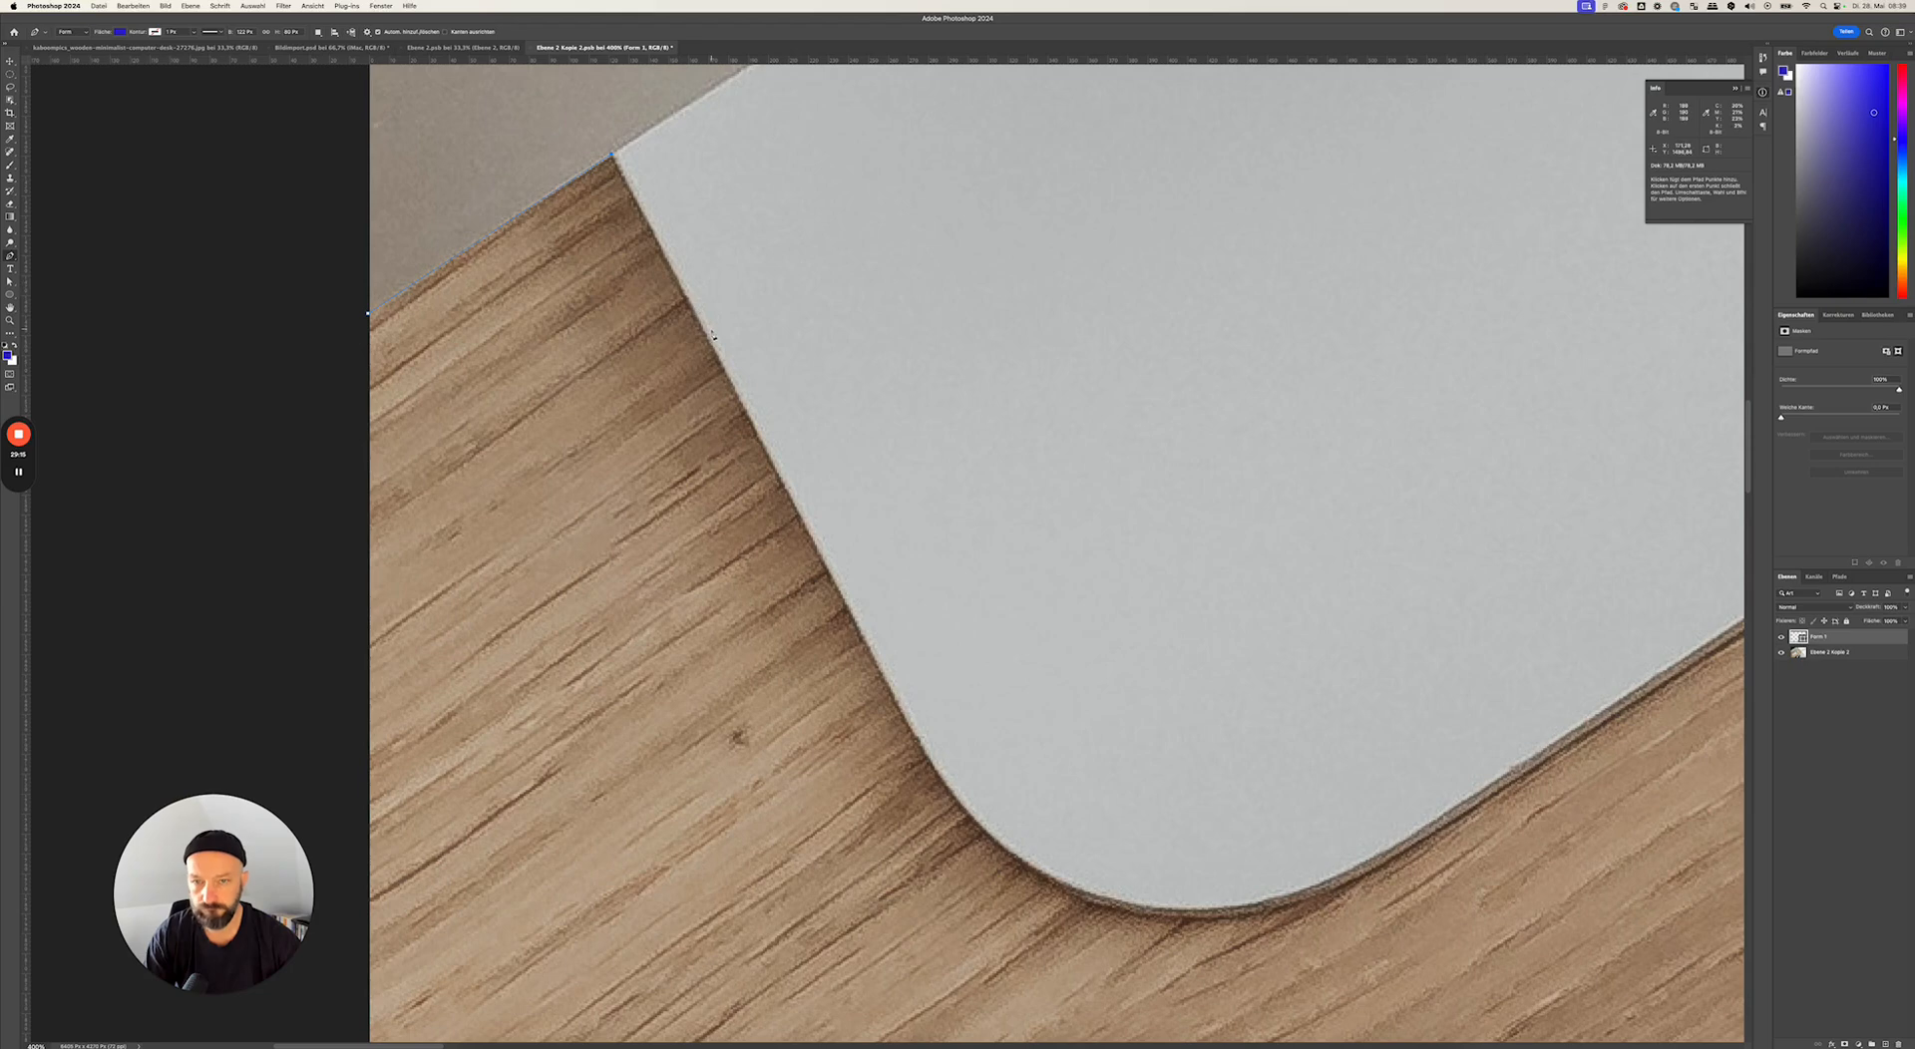
click(711, 342)
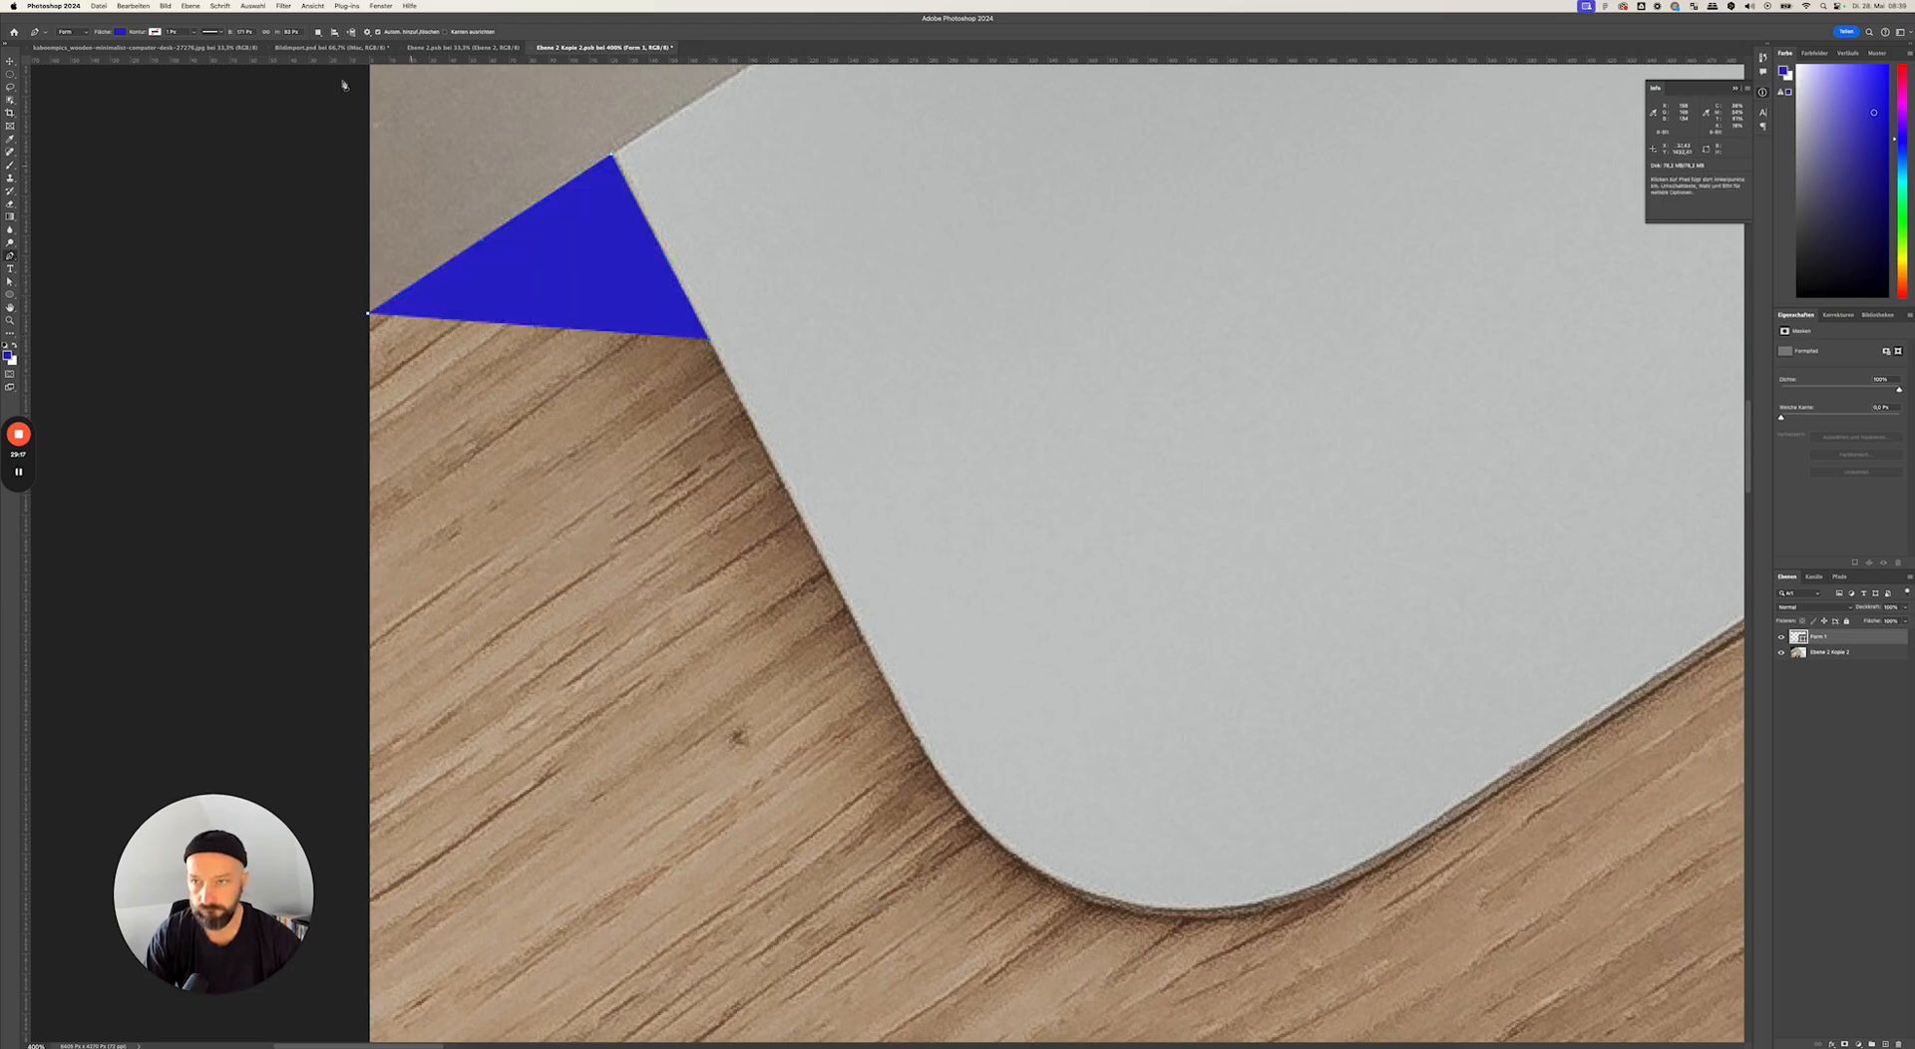
click(121, 31)
click(61, 53)
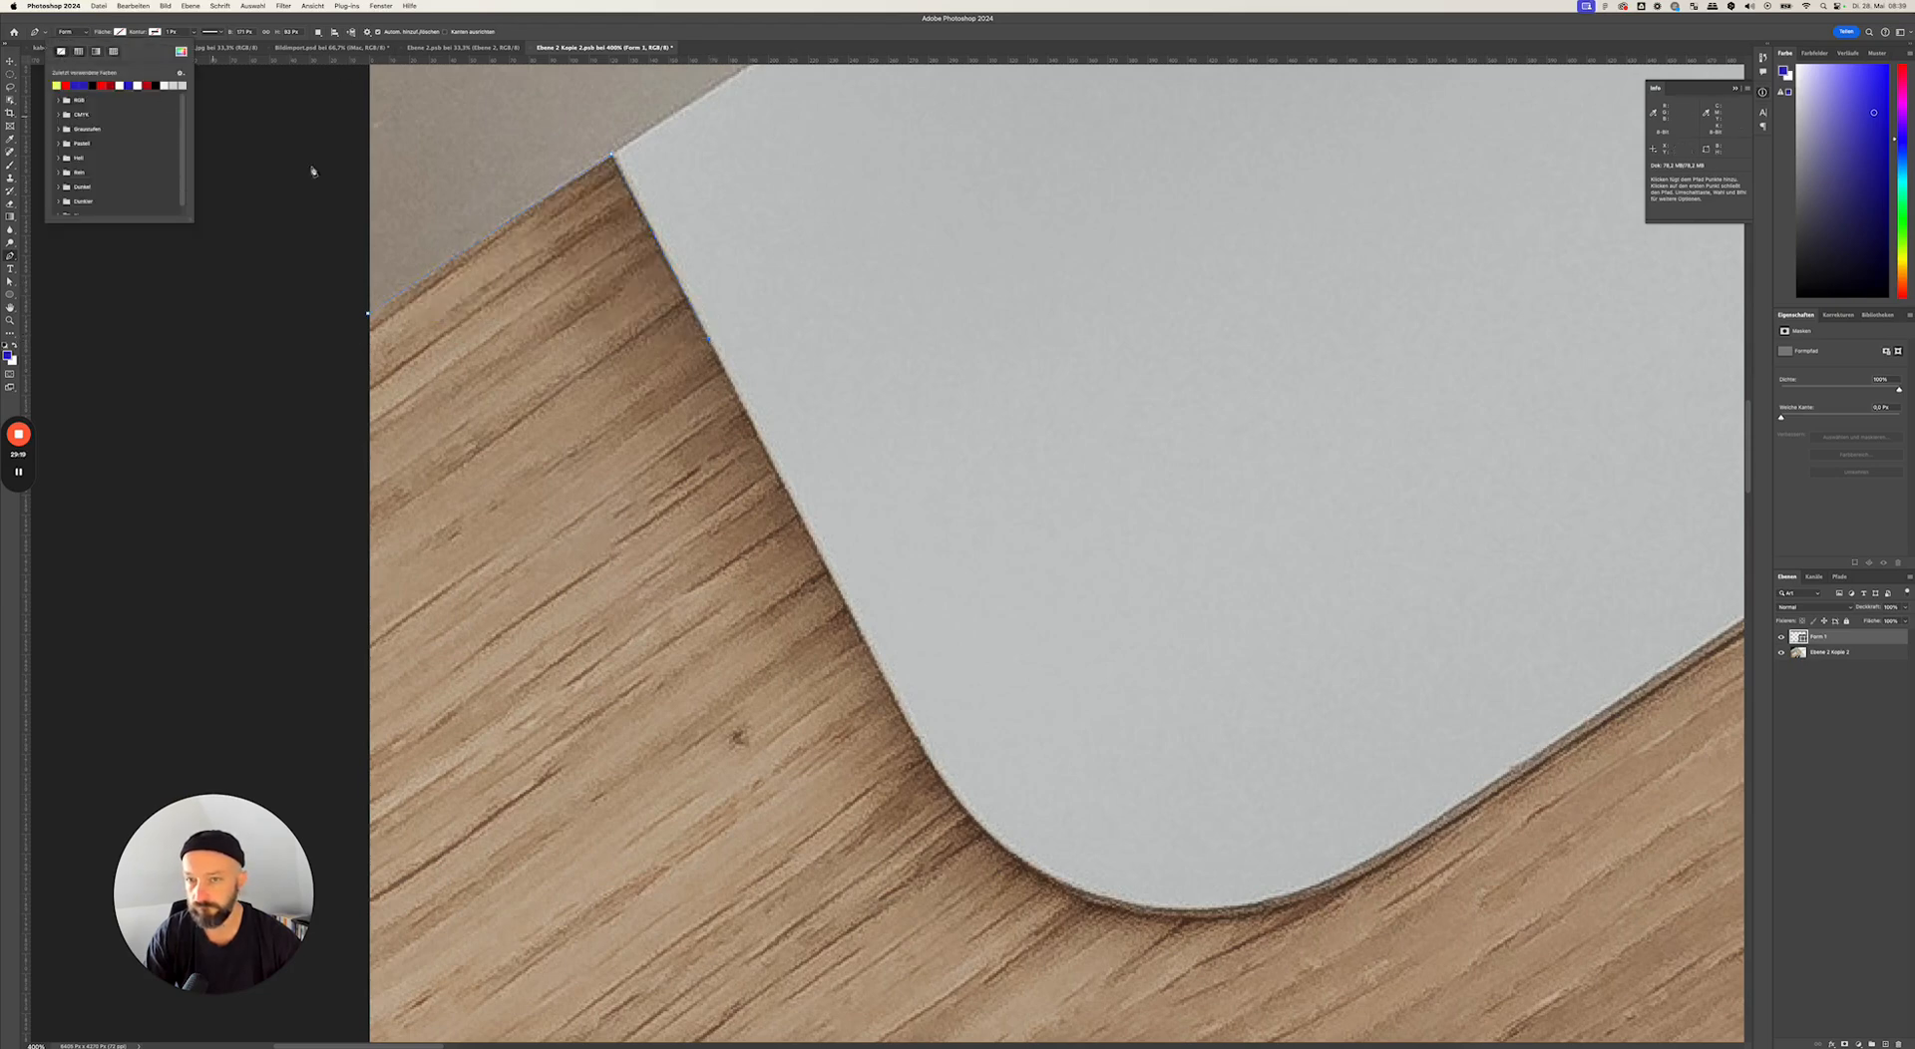
- Continue the pen path down the stand's left edge and around its lower-left rounded corner
click(769, 456)
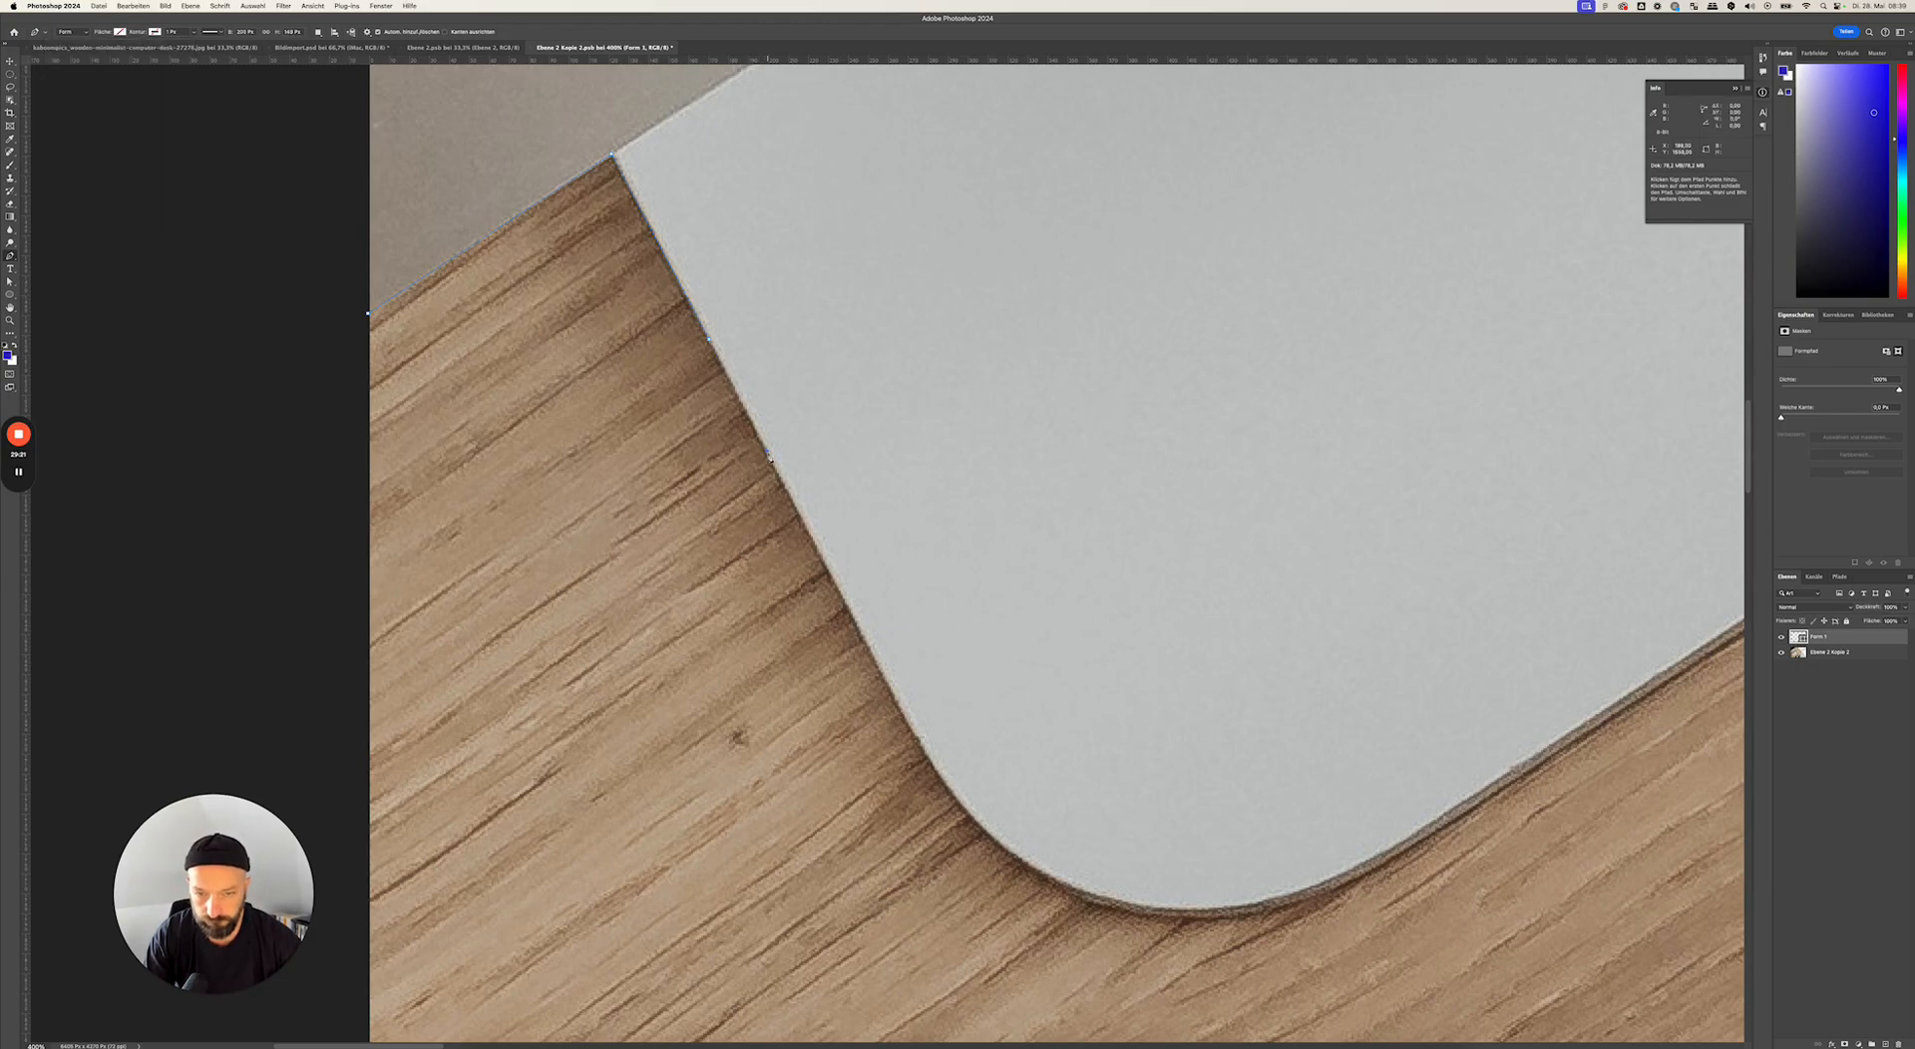
scroll(834, 606, up, 2)
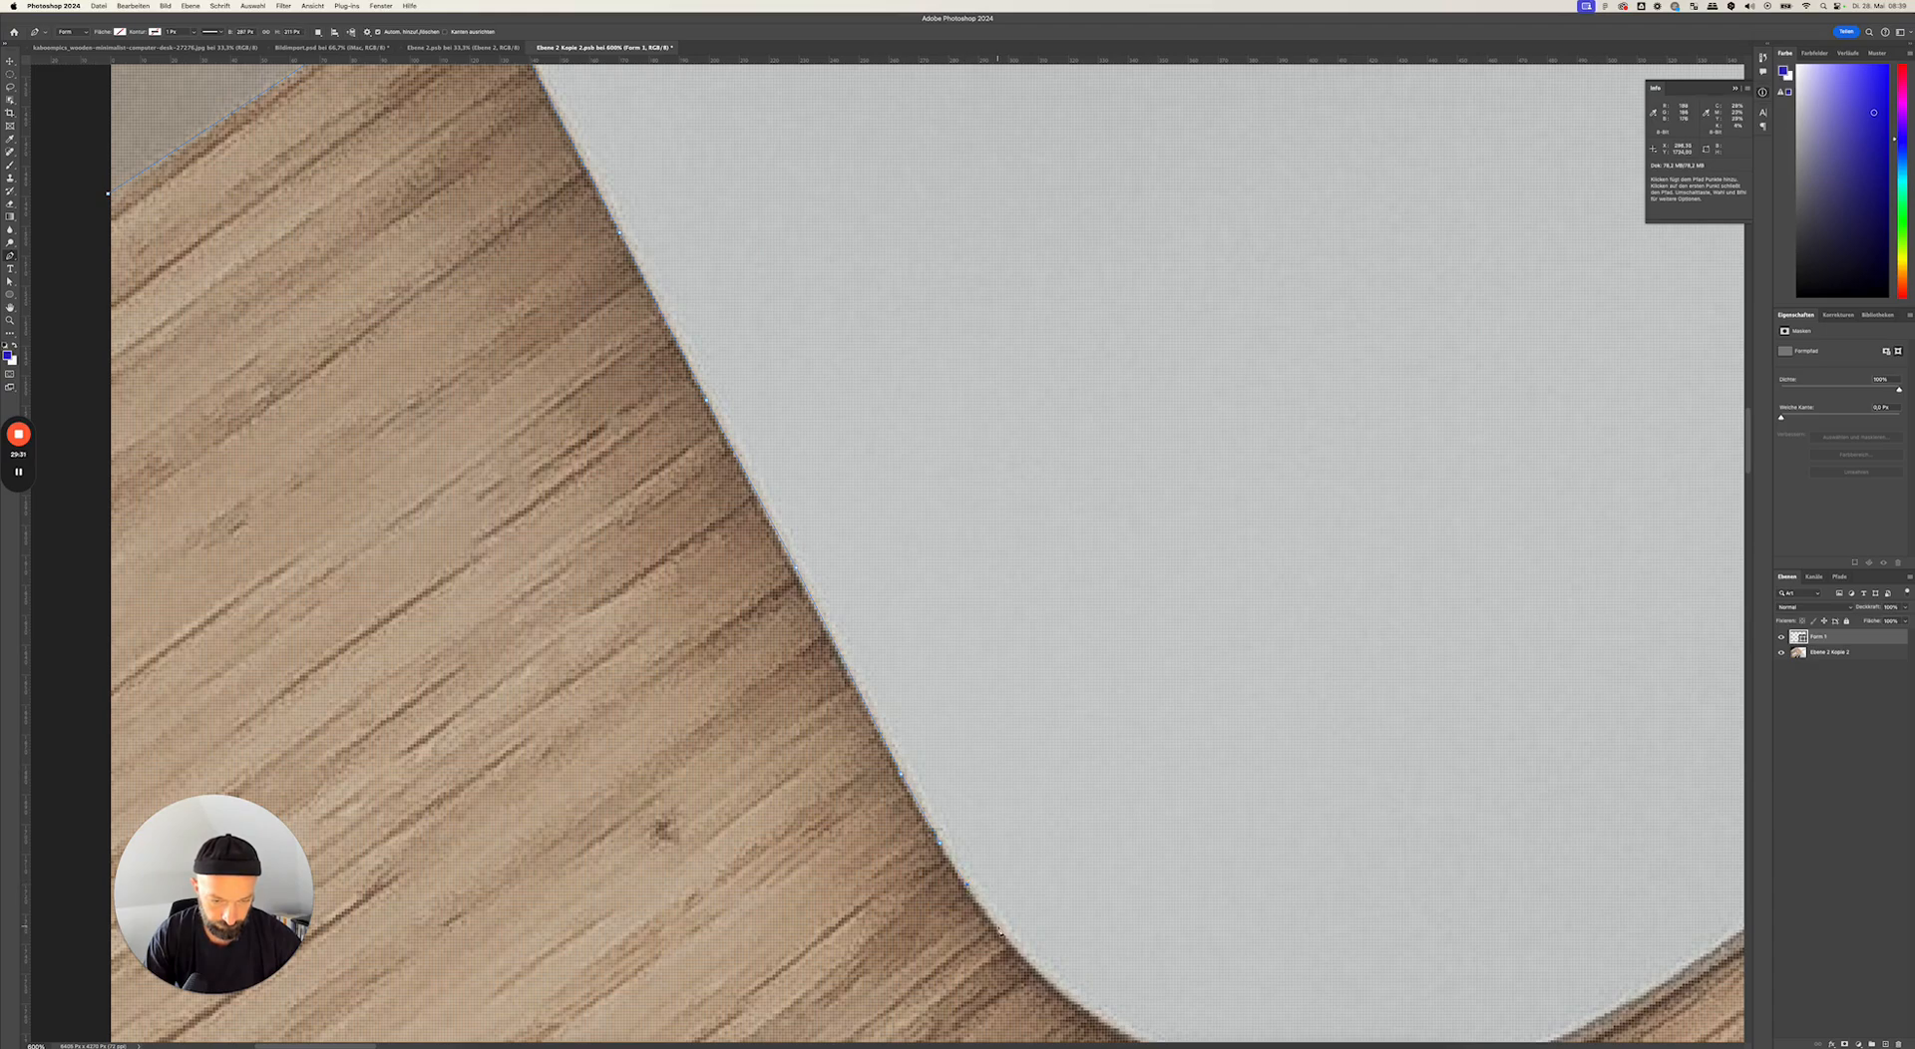
drag(1051, 985, 781, 515)
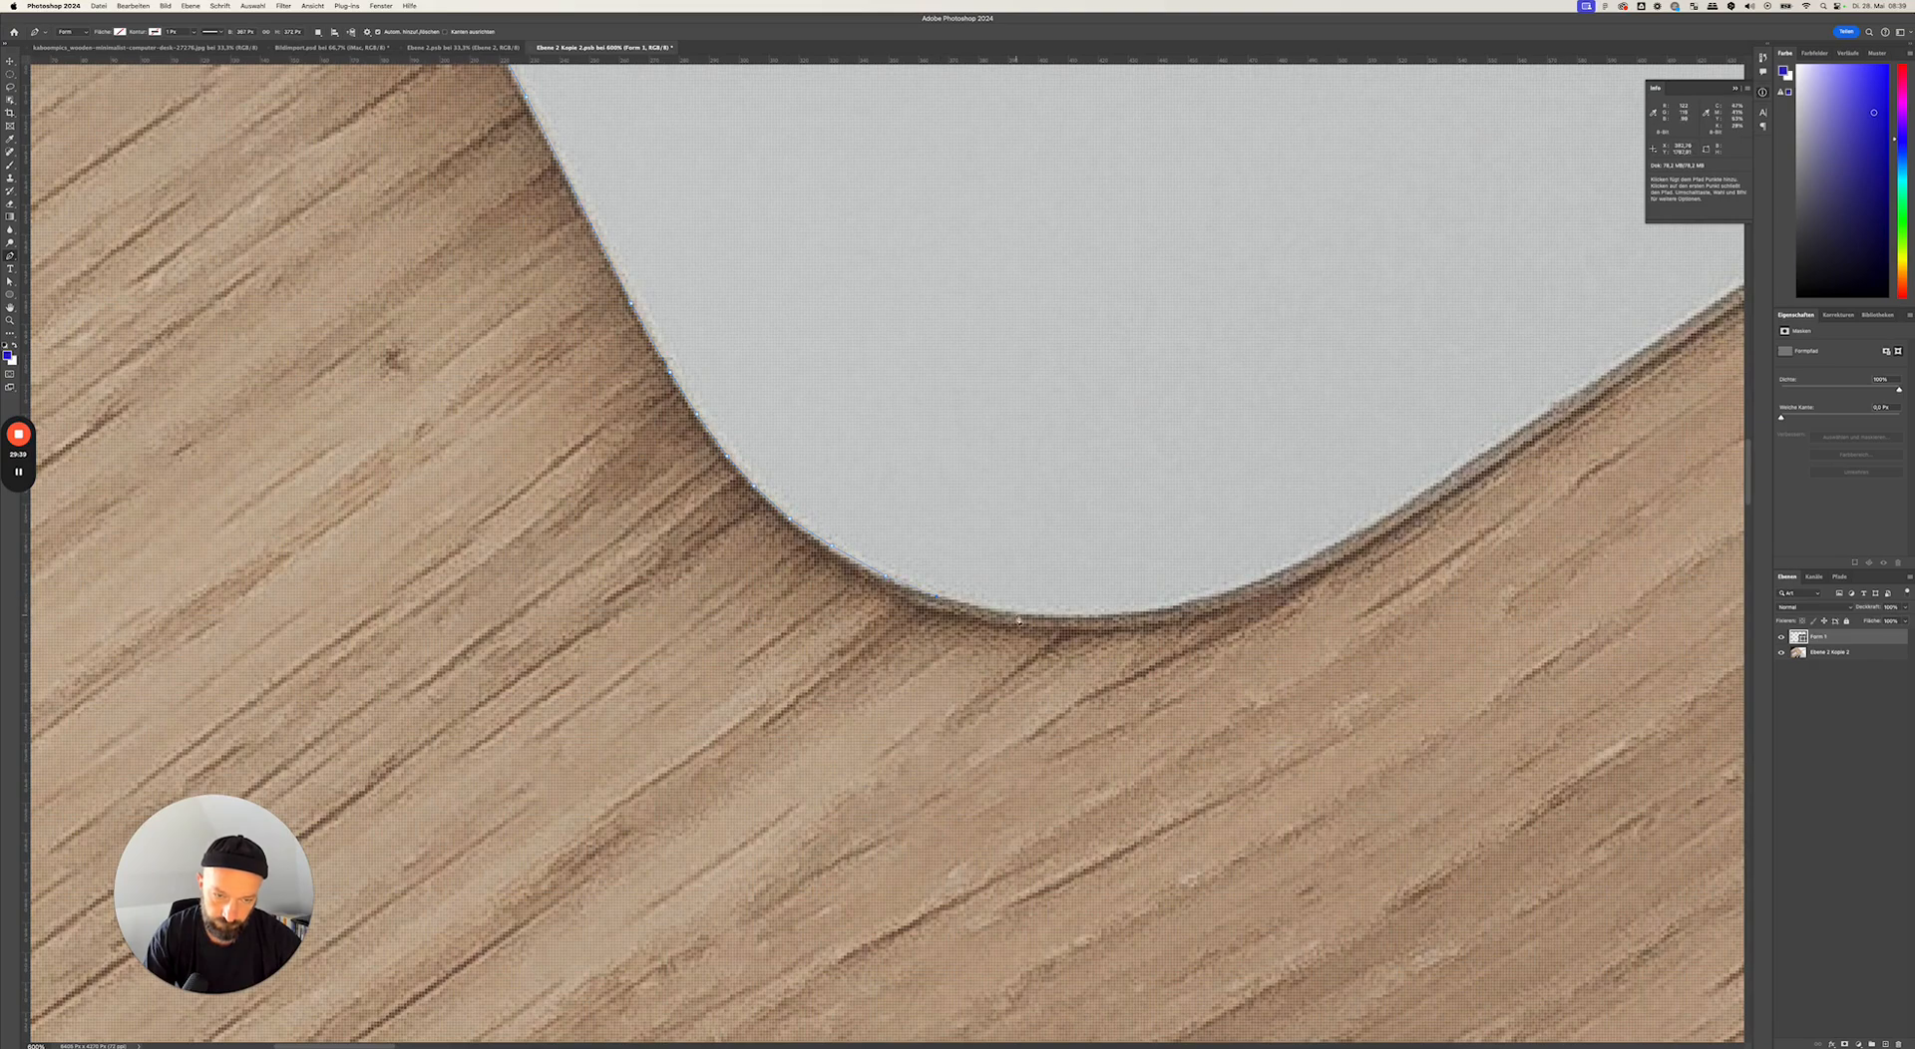
click(1071, 618)
drag(1224, 596, 1234, 595)
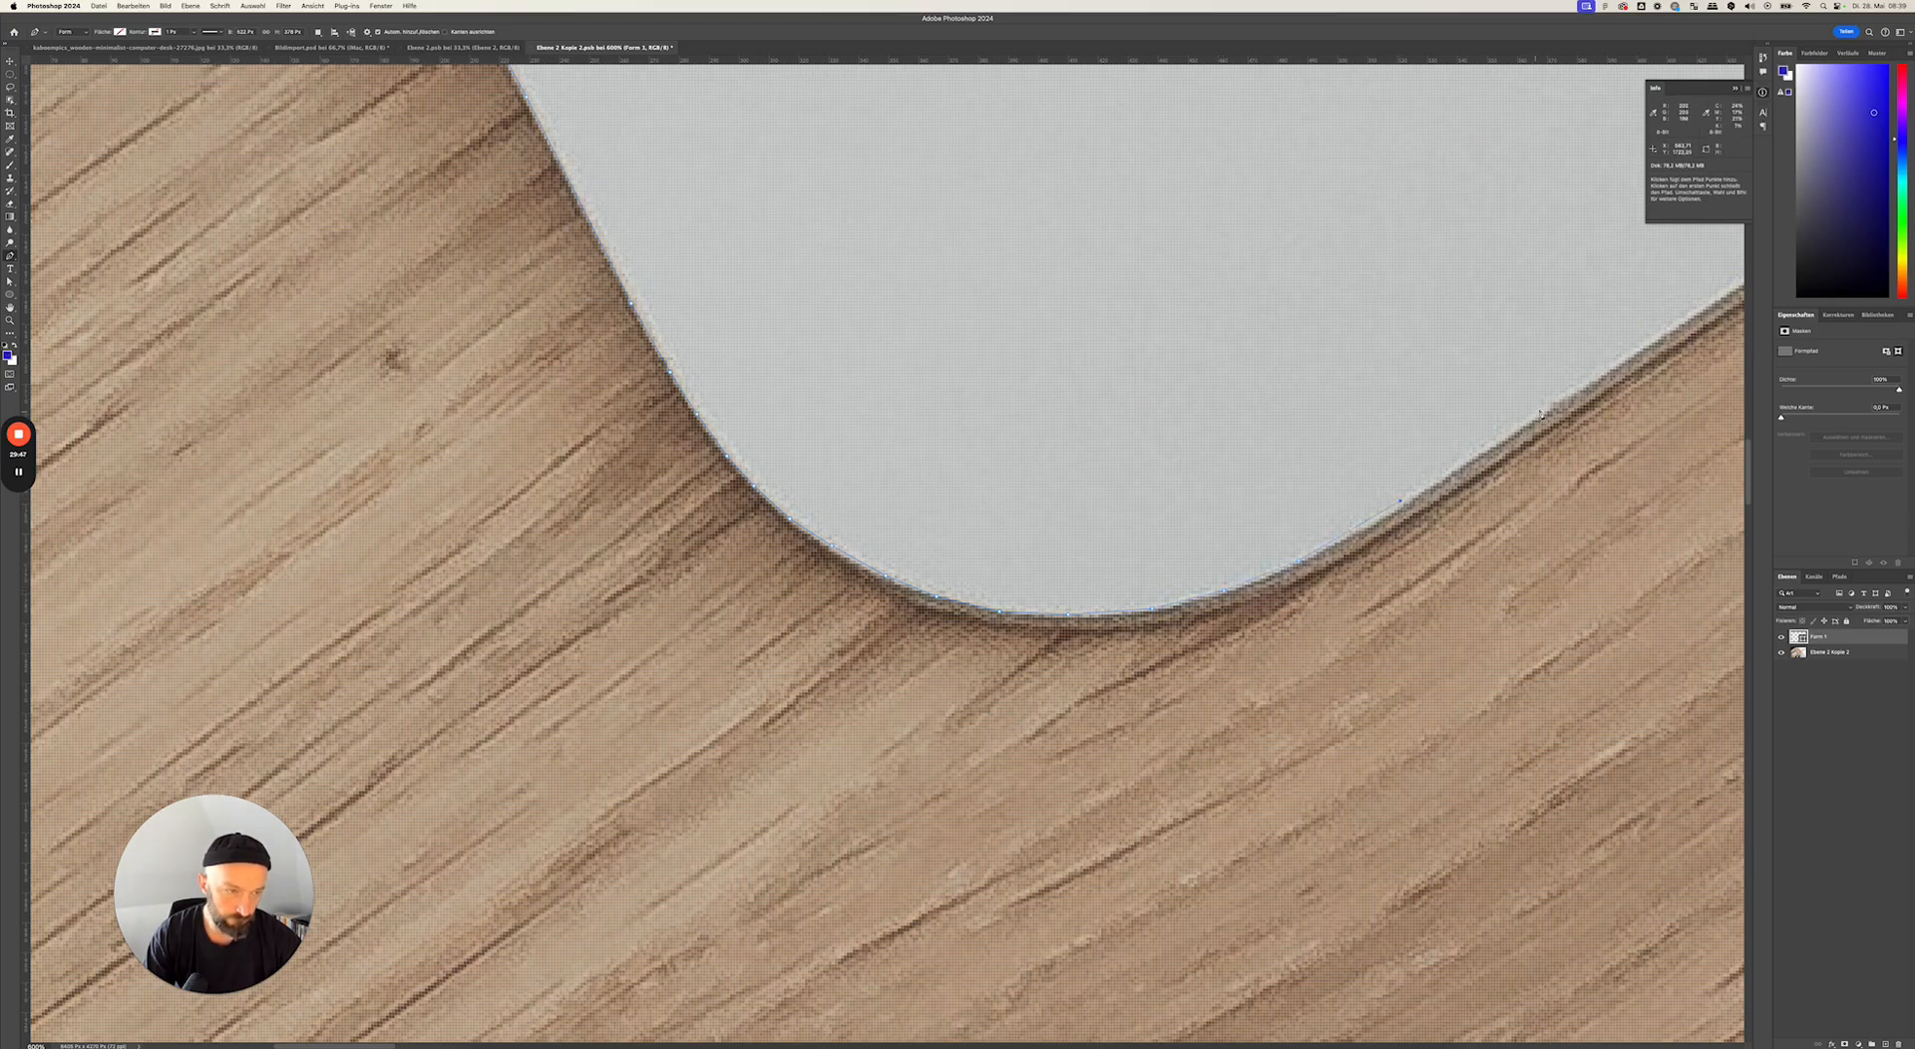
- Trace the pen path along the stand's long straight front edge towards its right rounded corner
scroll(1576, 396, right, 10)
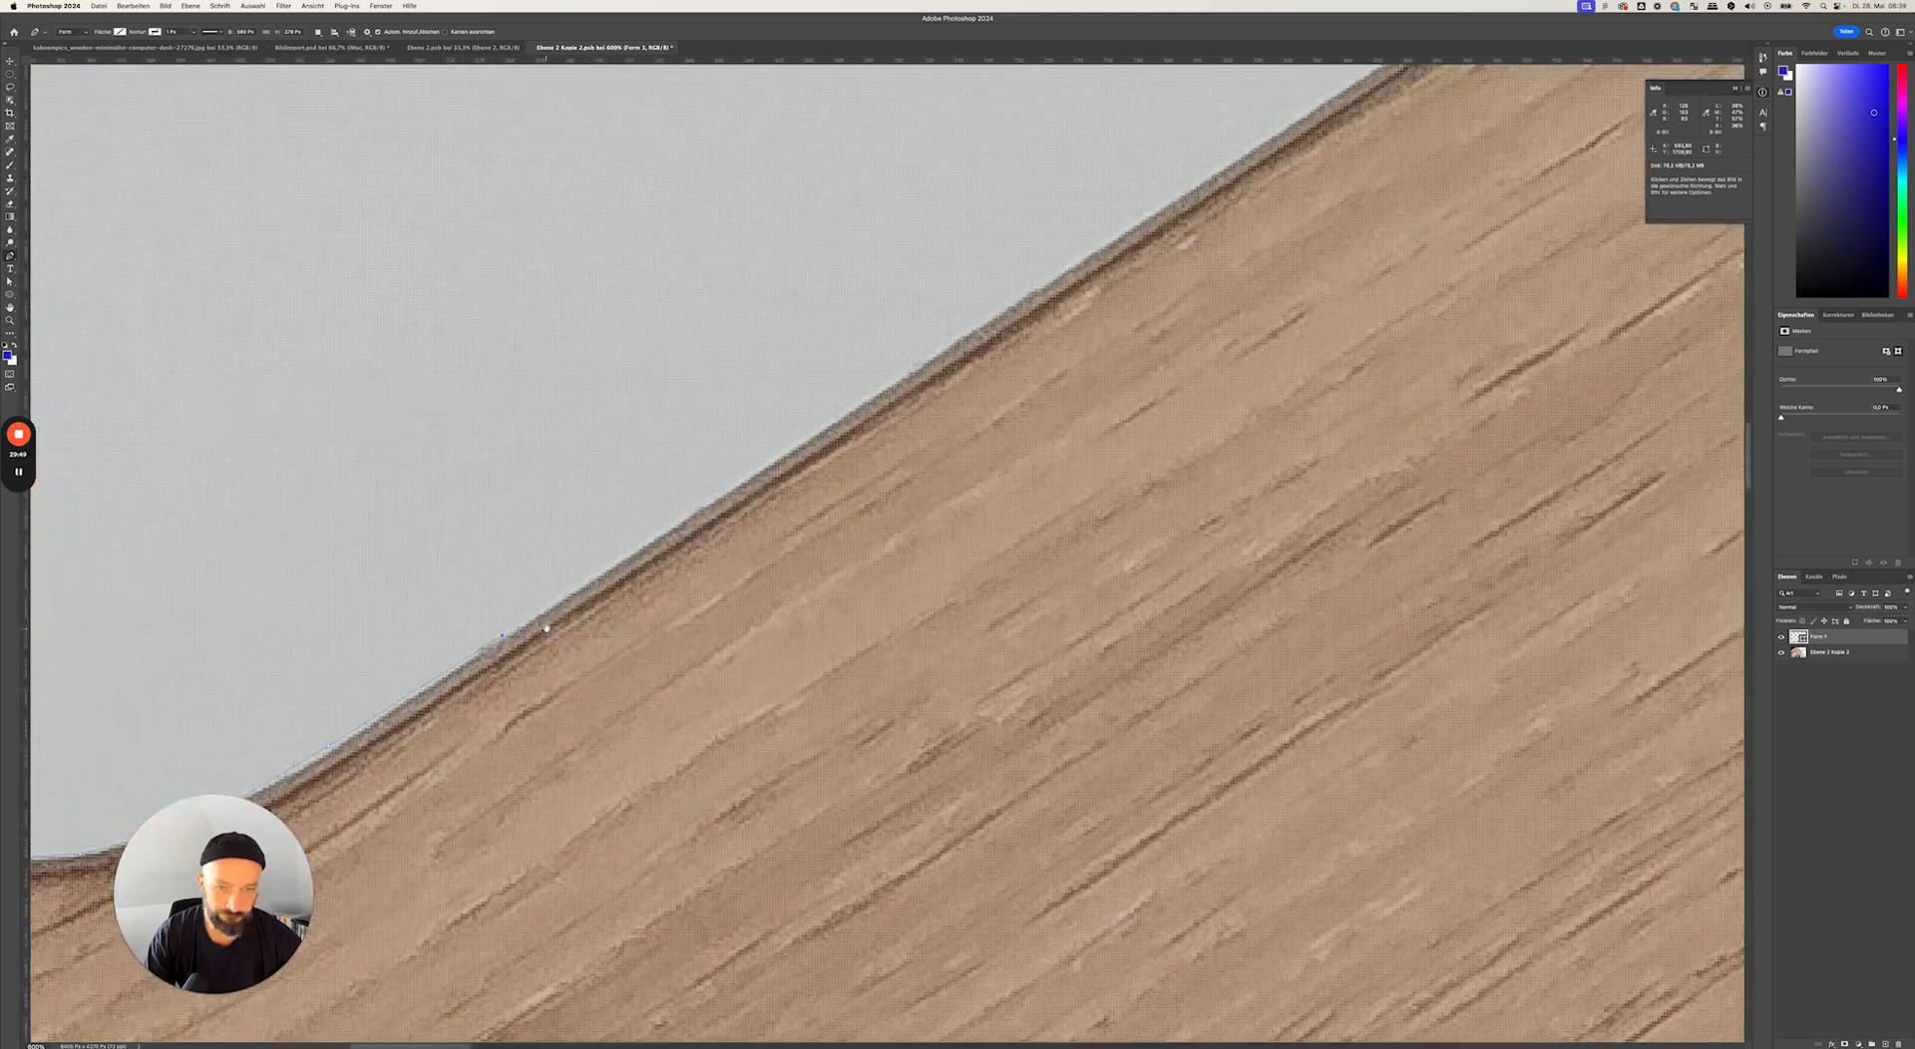
click(839, 404)
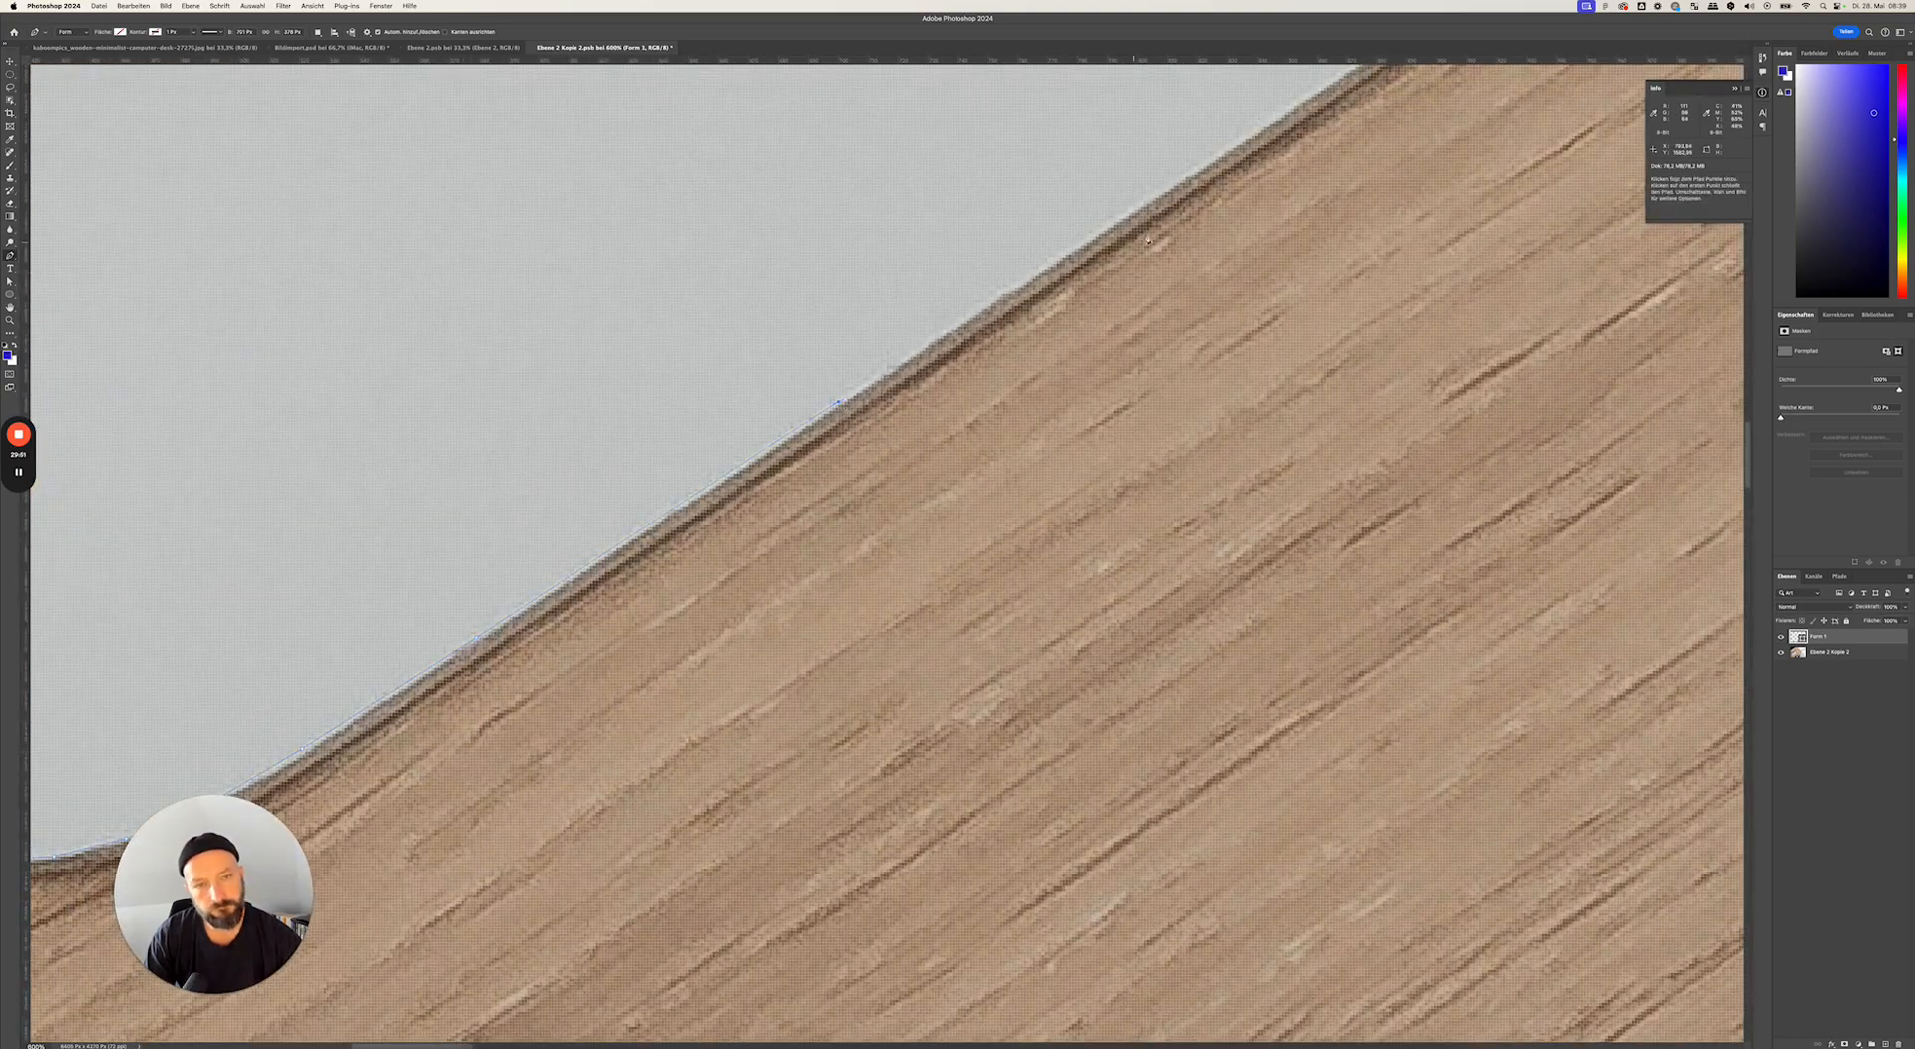
click(840, 405)
click(1307, 101)
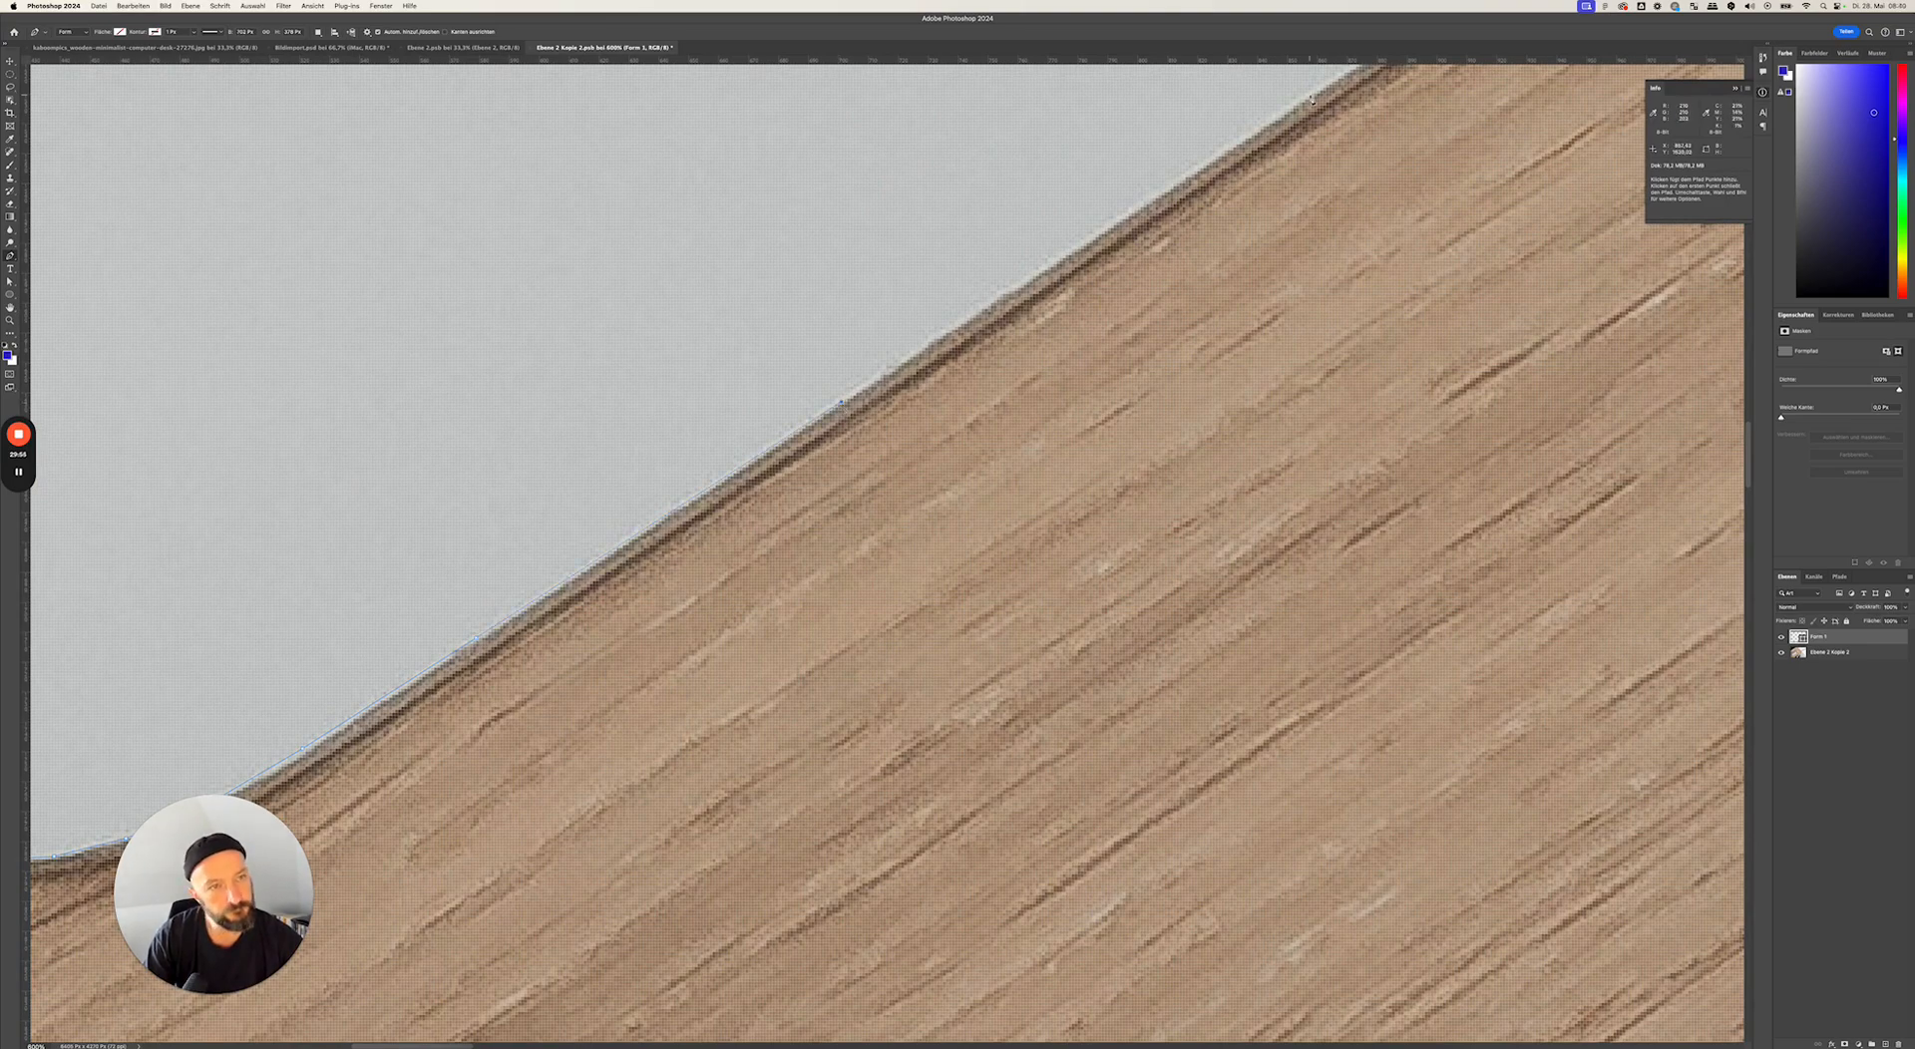
drag(1340, 110, 279, 691)
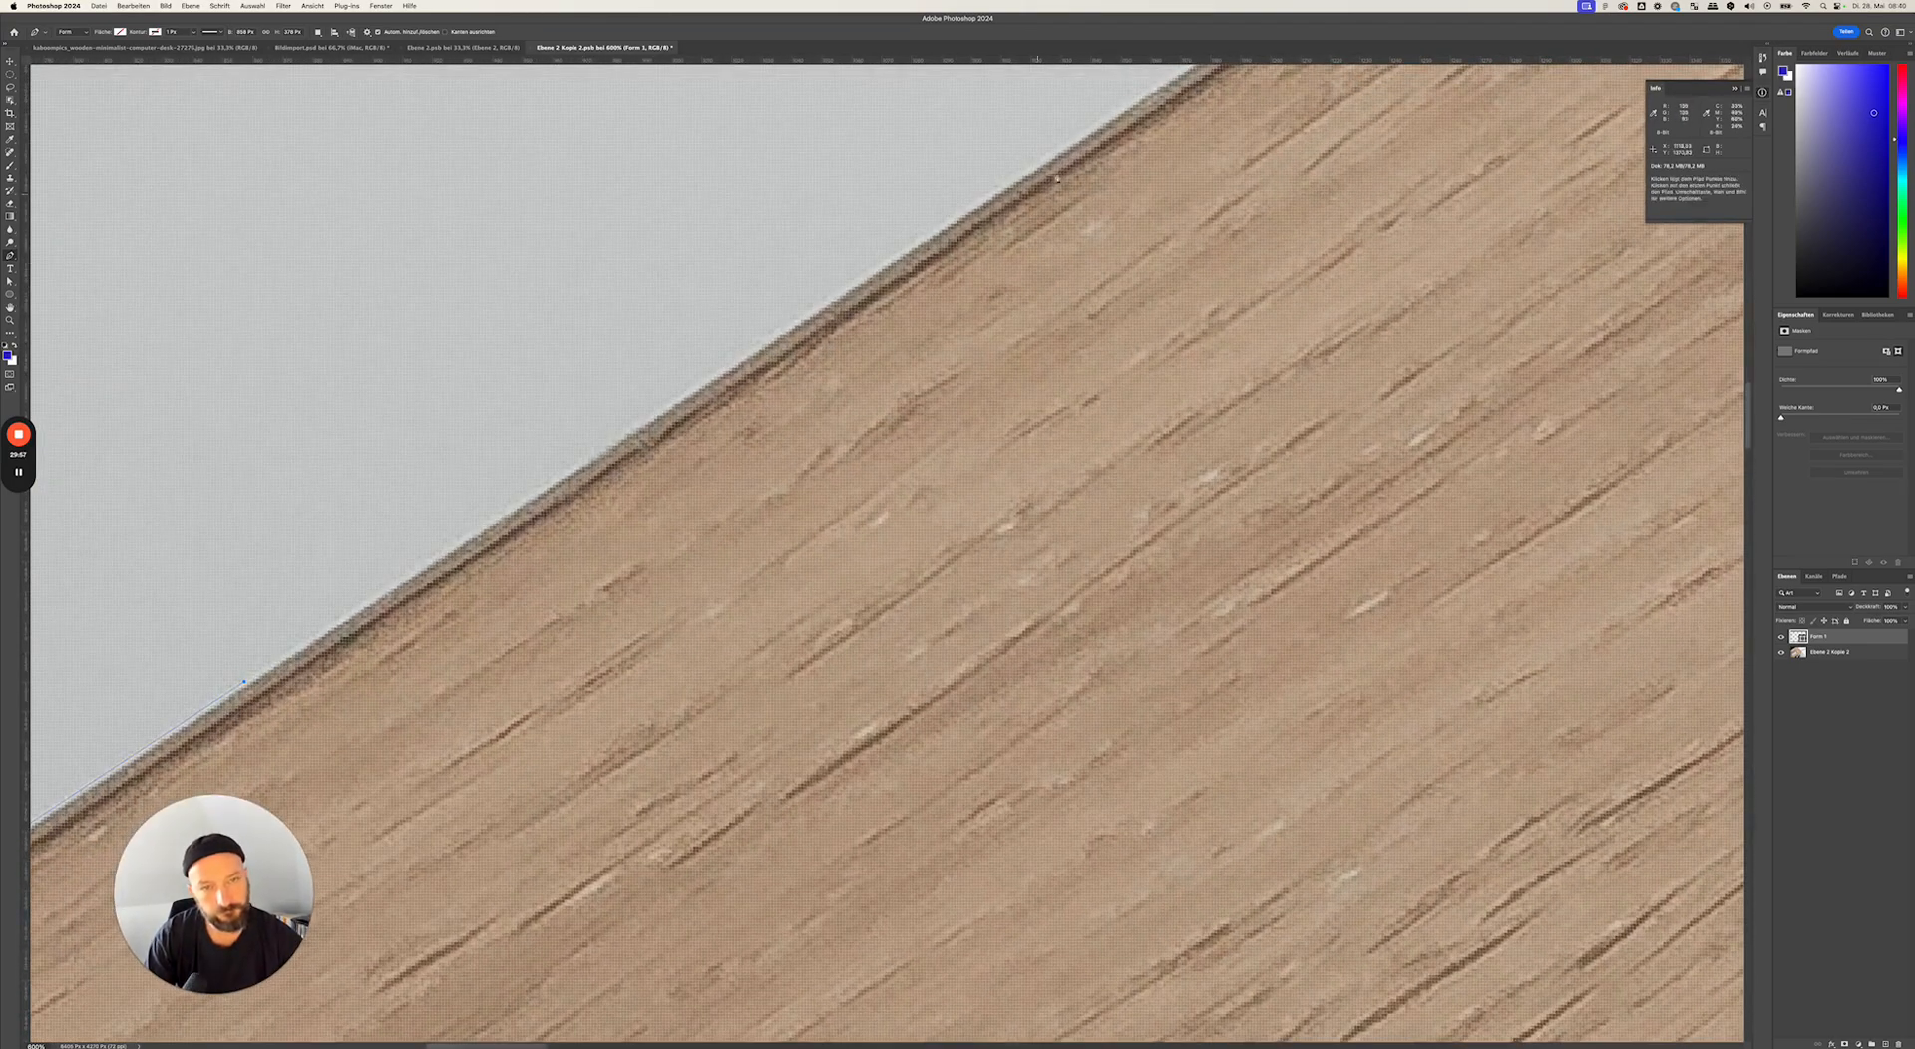
click(1075, 152)
drag(1075, 151, 461, 719)
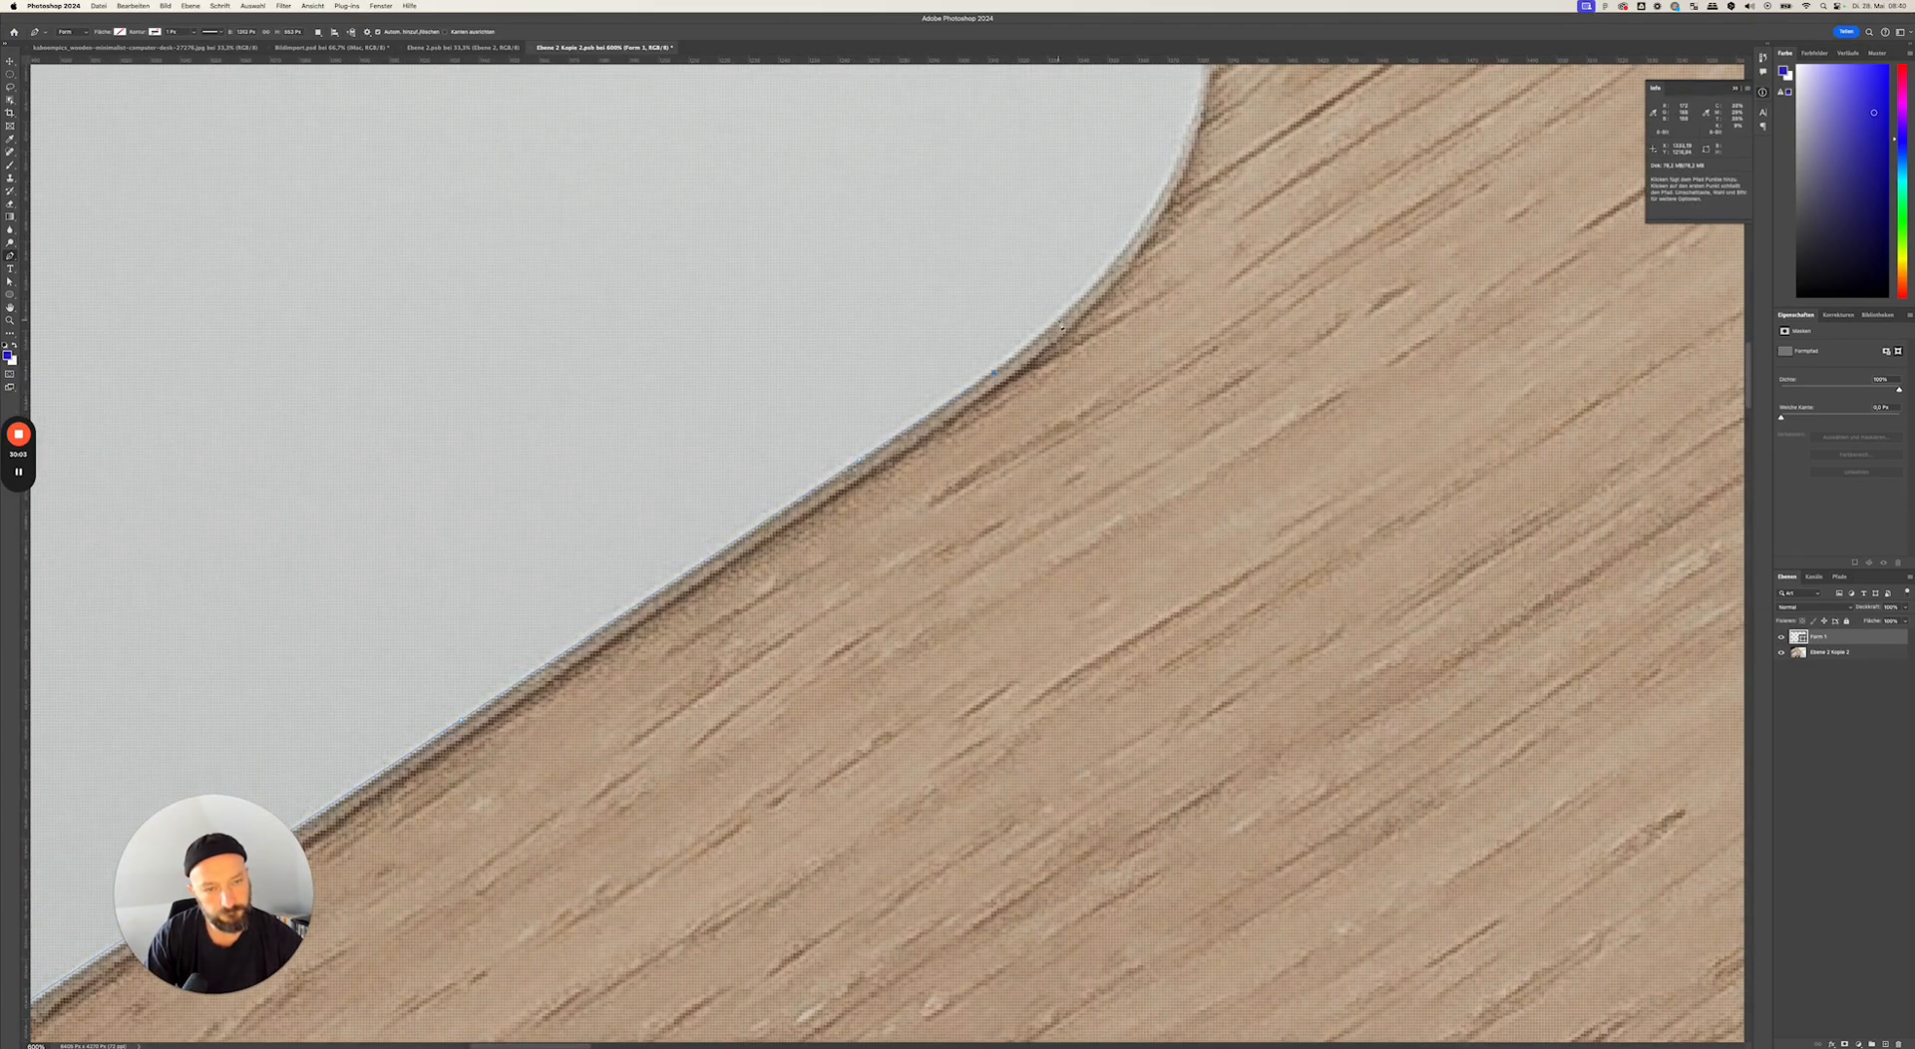
- Trace the pen path around the stand's right rounded corner onto its straight right side
click(1119, 267)
click(1158, 211)
drag(1158, 211, 695, 683)
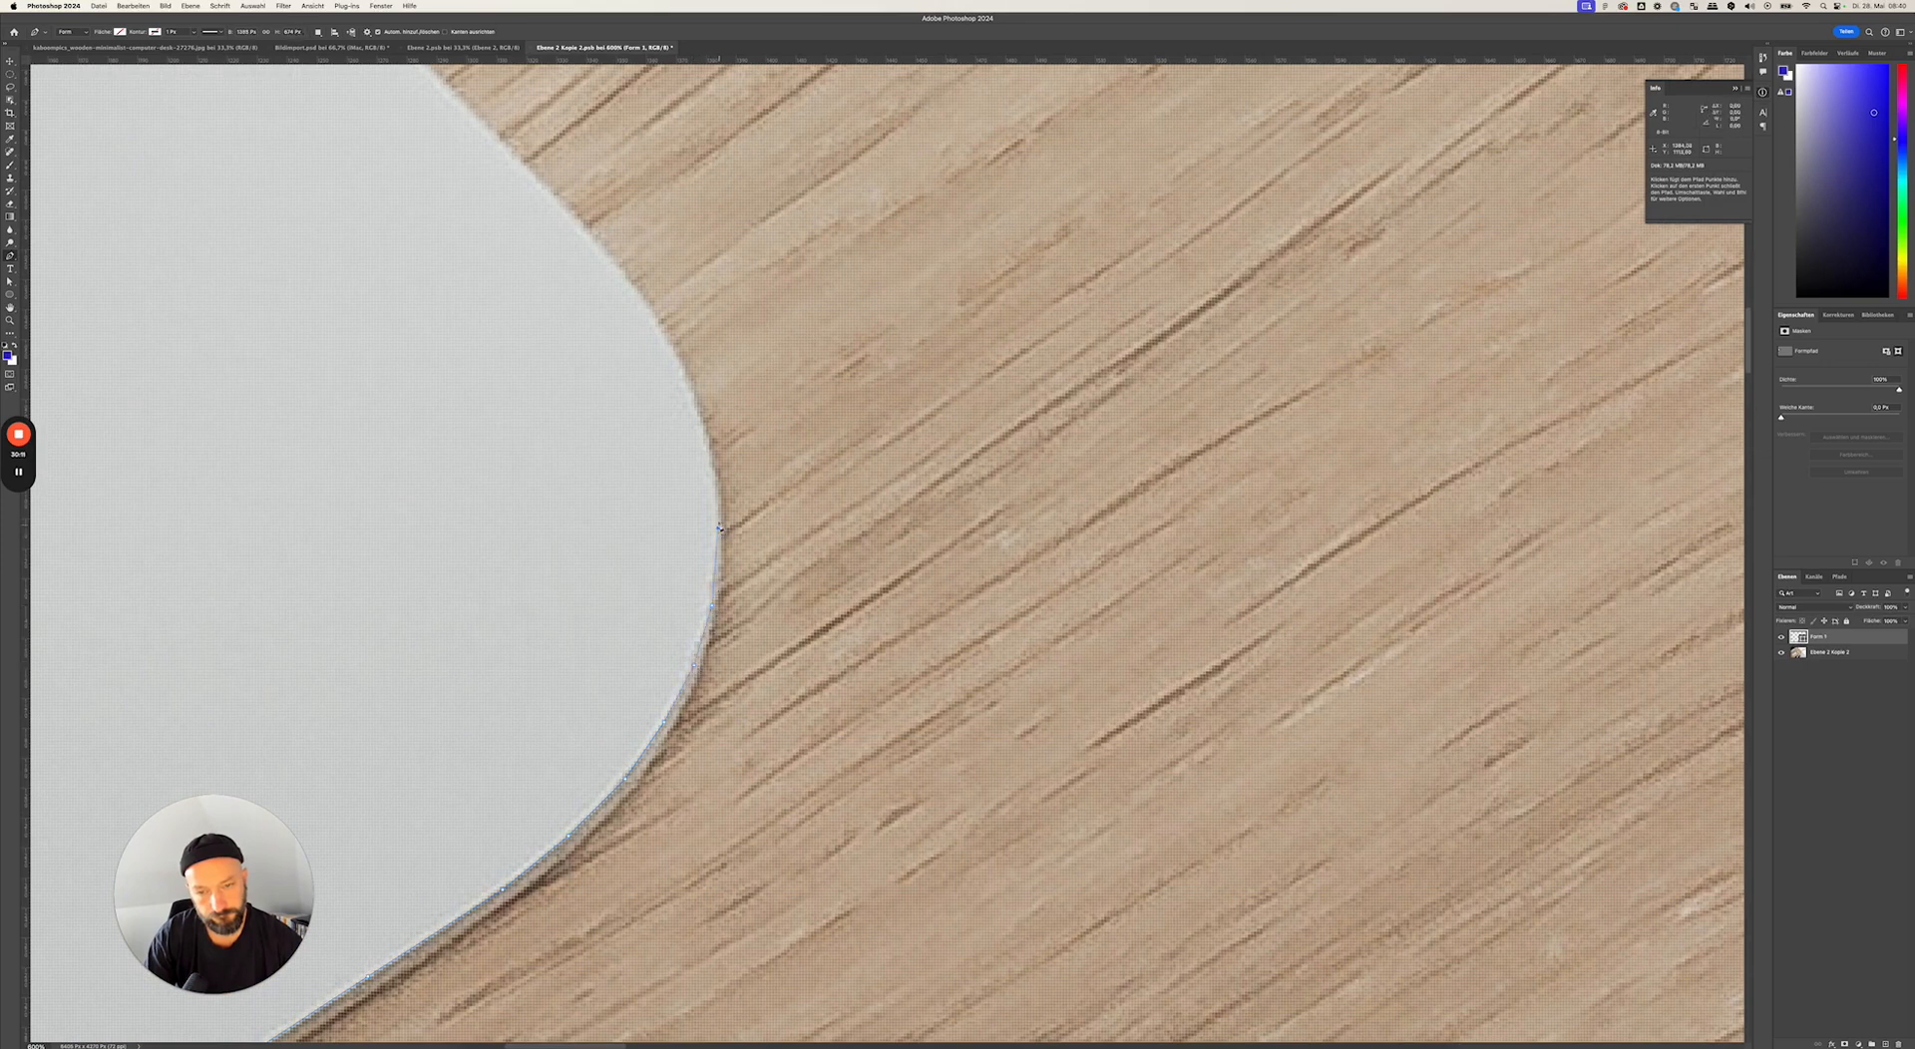
click(712, 456)
click(685, 378)
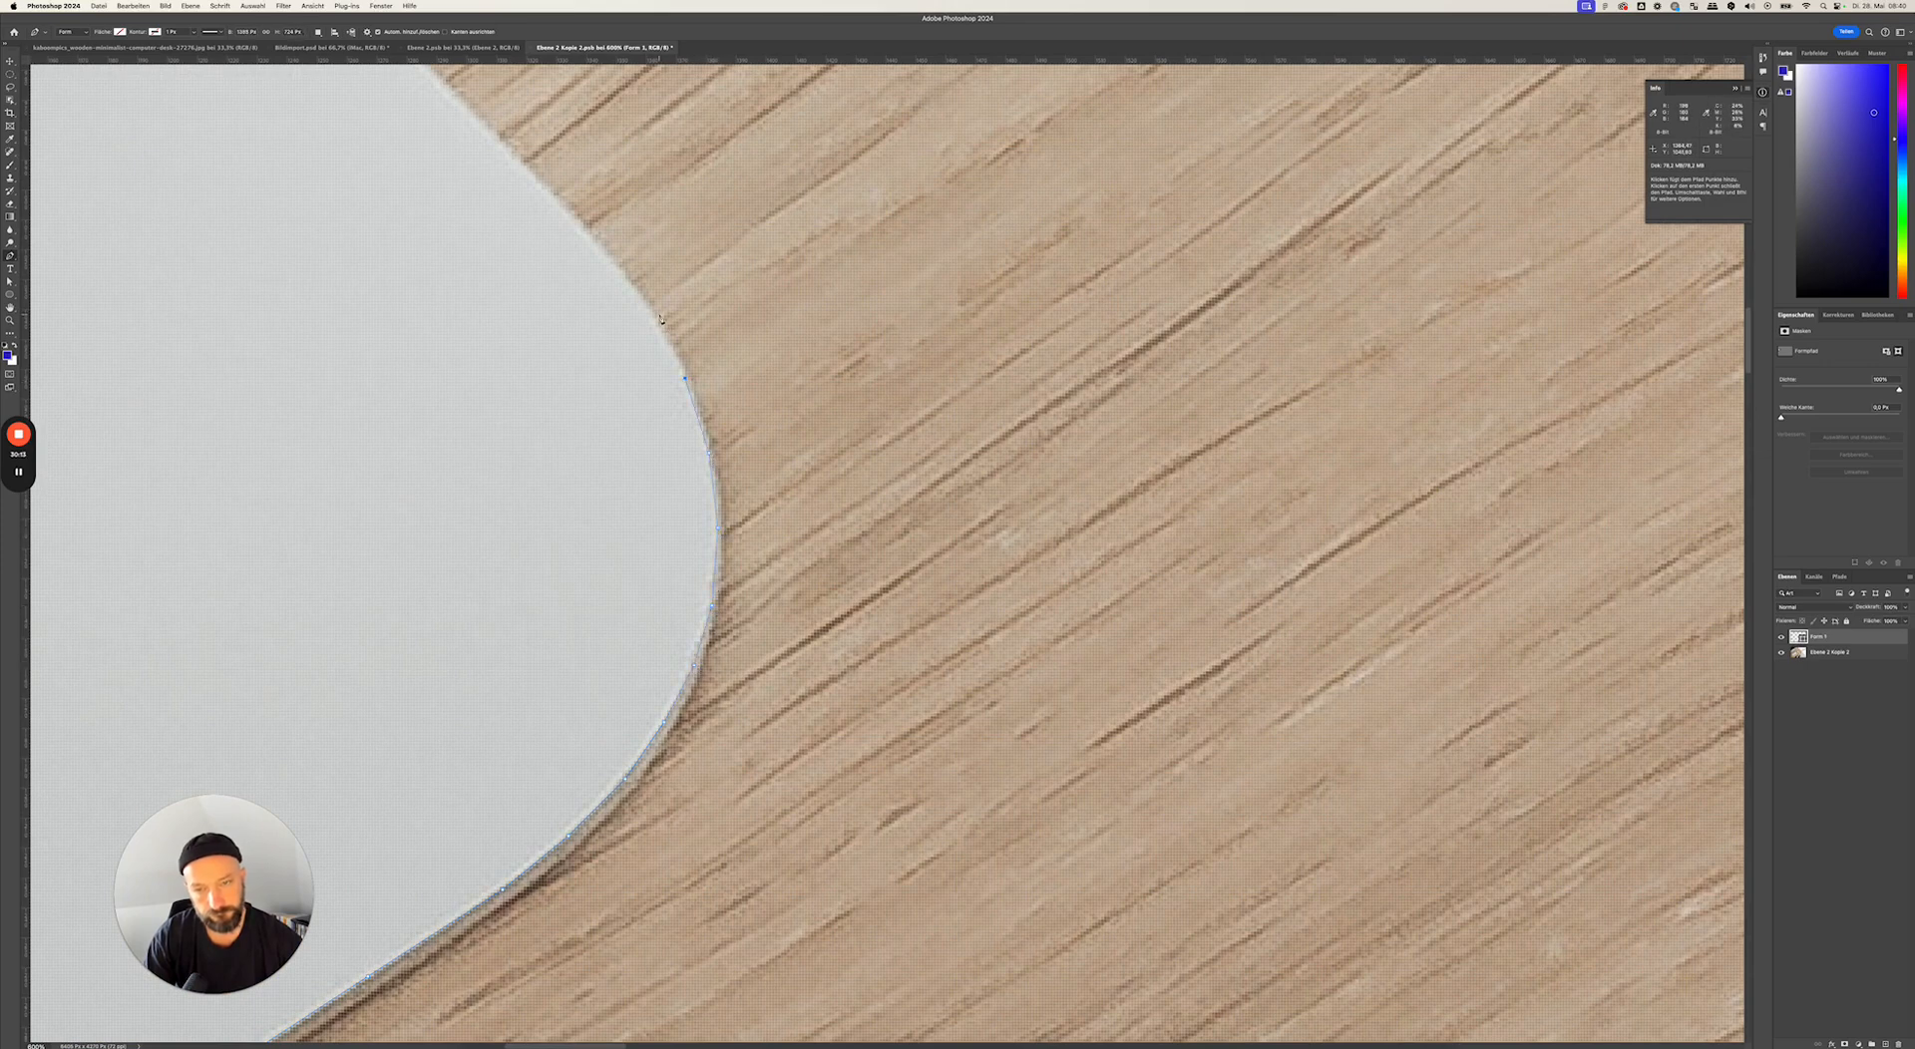
click(545, 189)
- Continue the pen path up the stand's right side to the corner where it meets the monitor
scroll(544, 190, up, 10)
scroll(545, 190, left, 8)
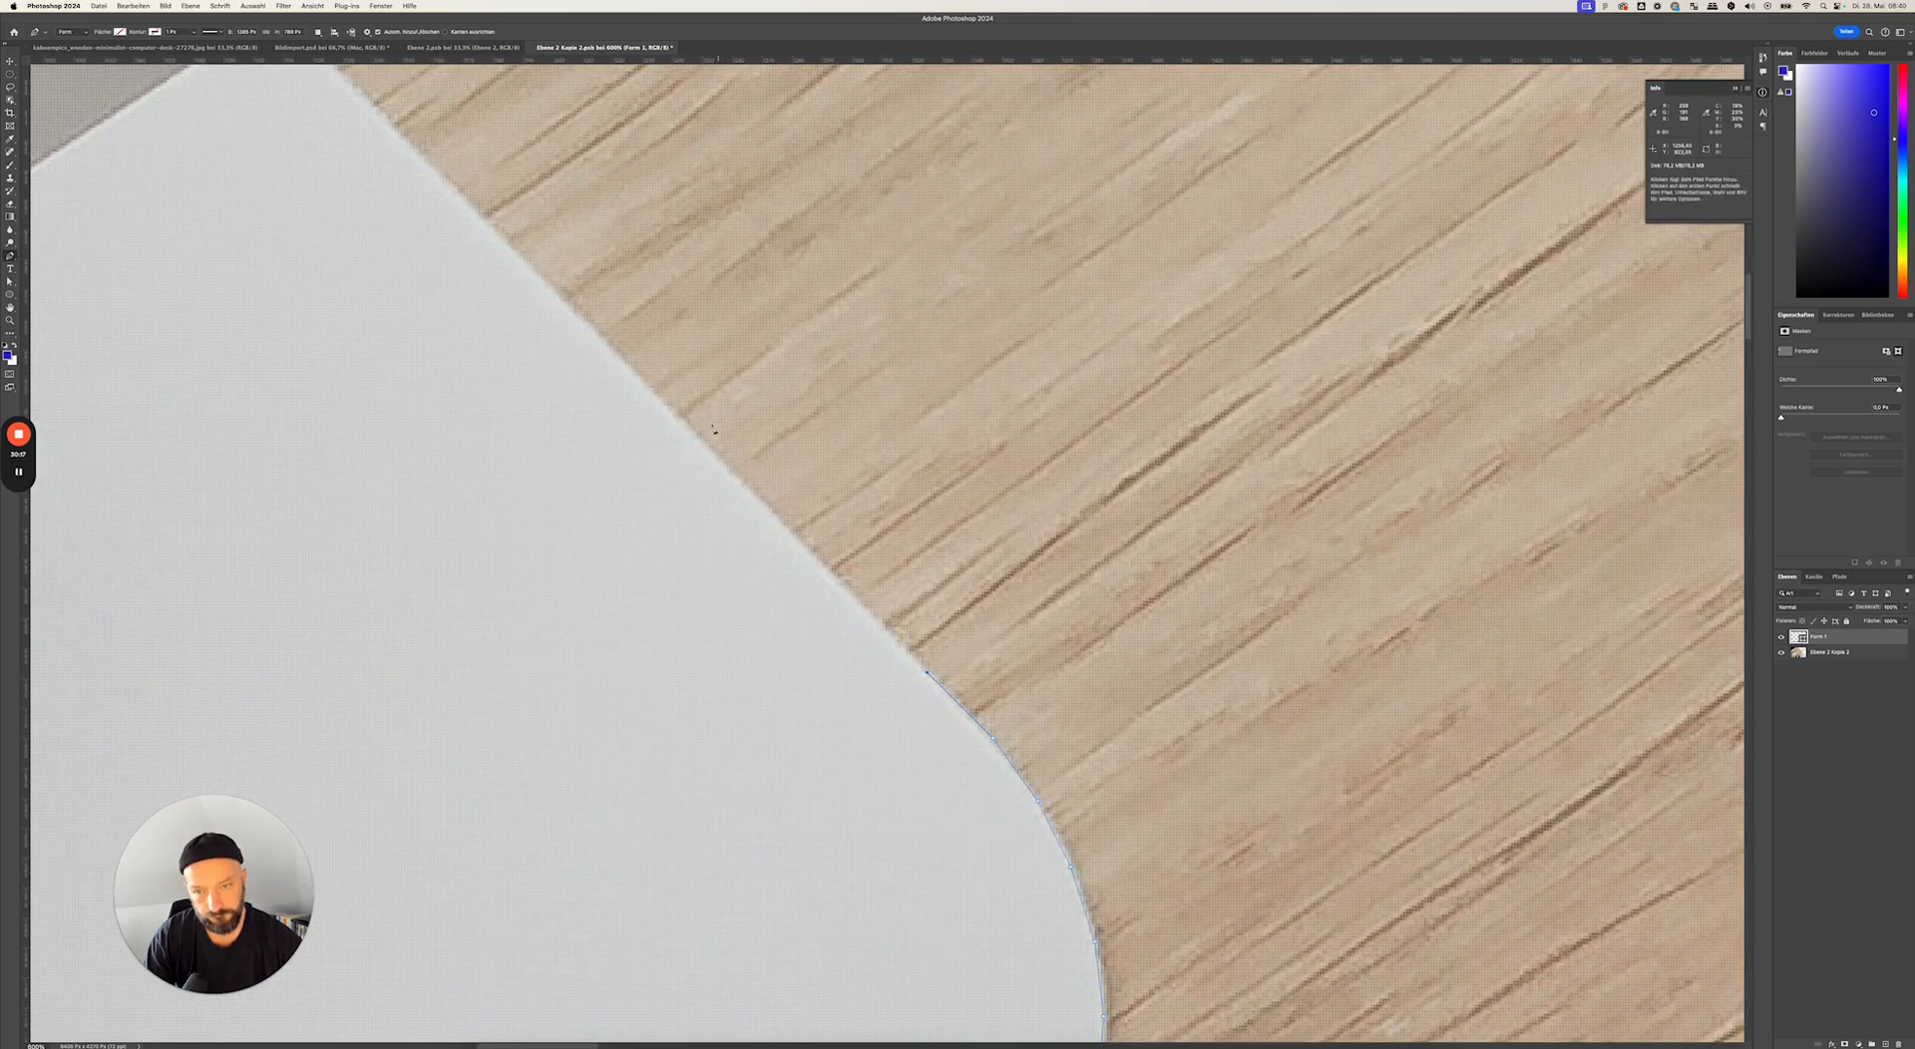
click(631, 372)
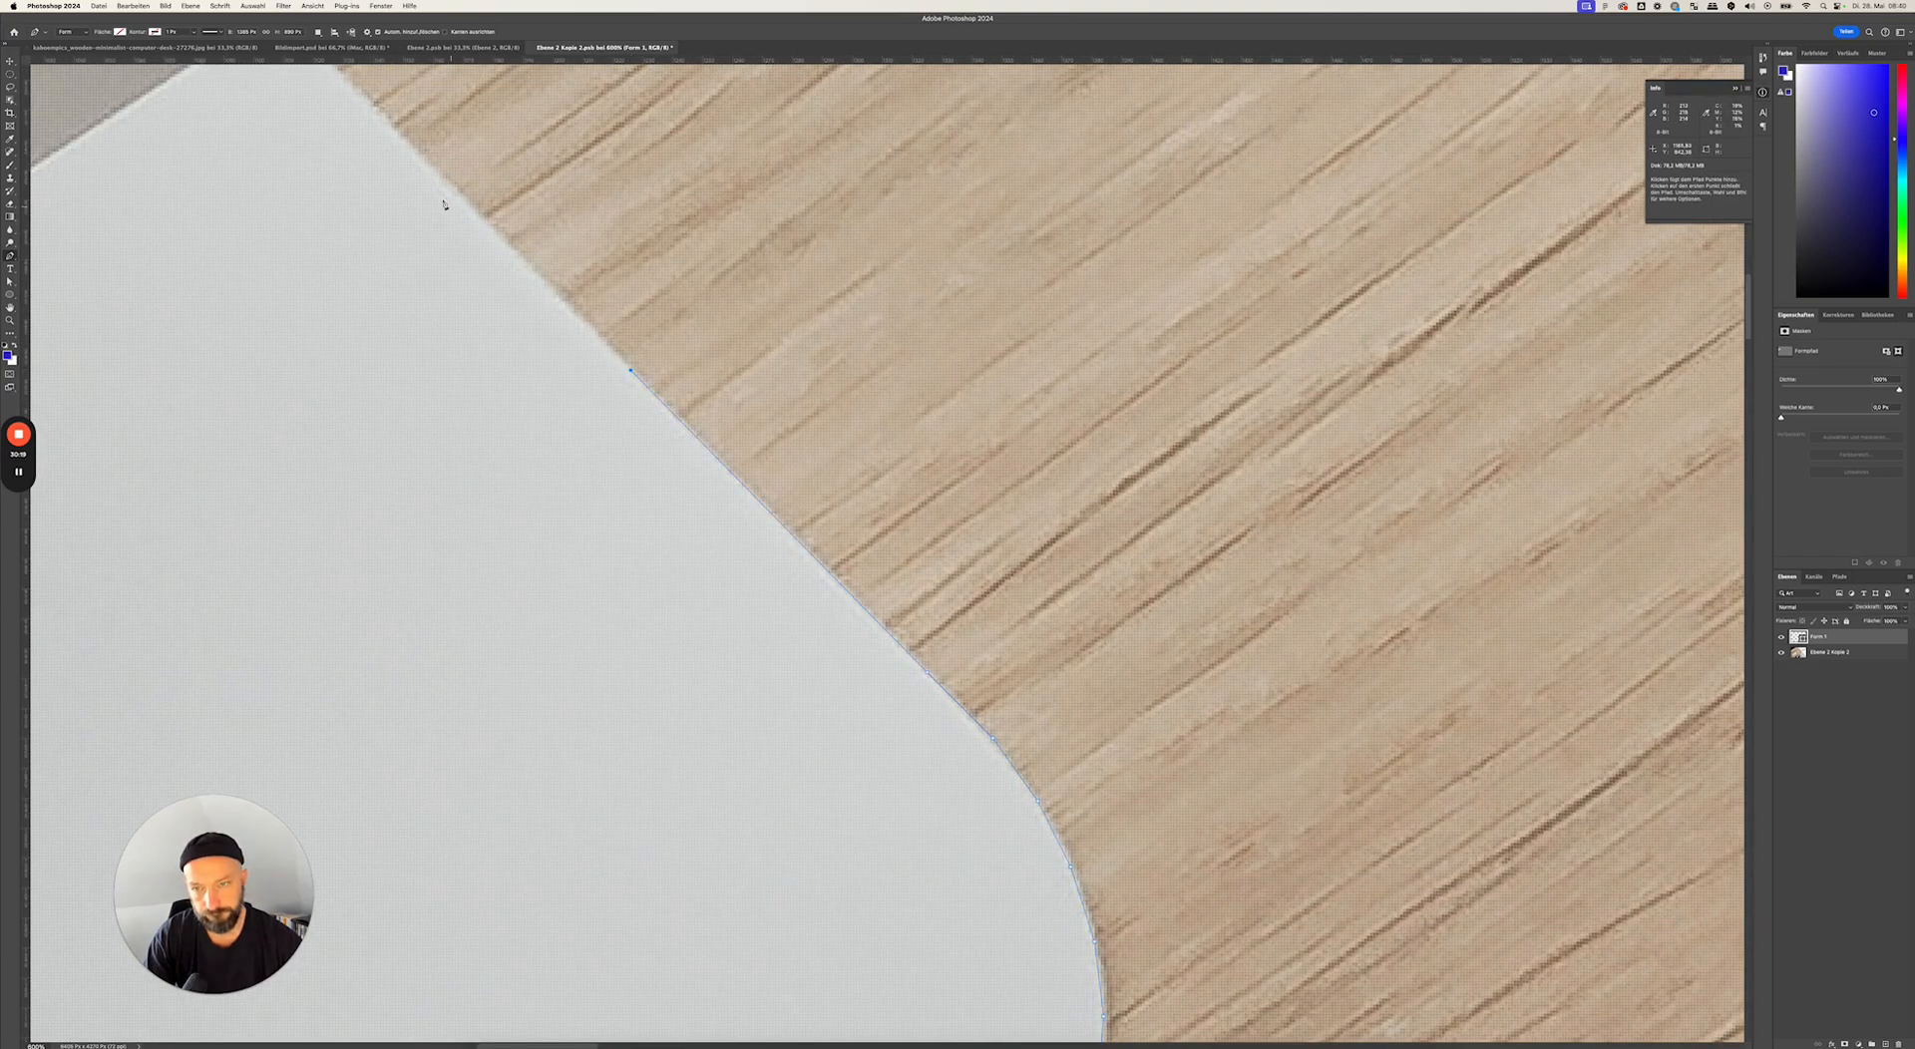
click(421, 157)
scroll(427, 163, up, 10)
scroll(426, 162, left, 6)
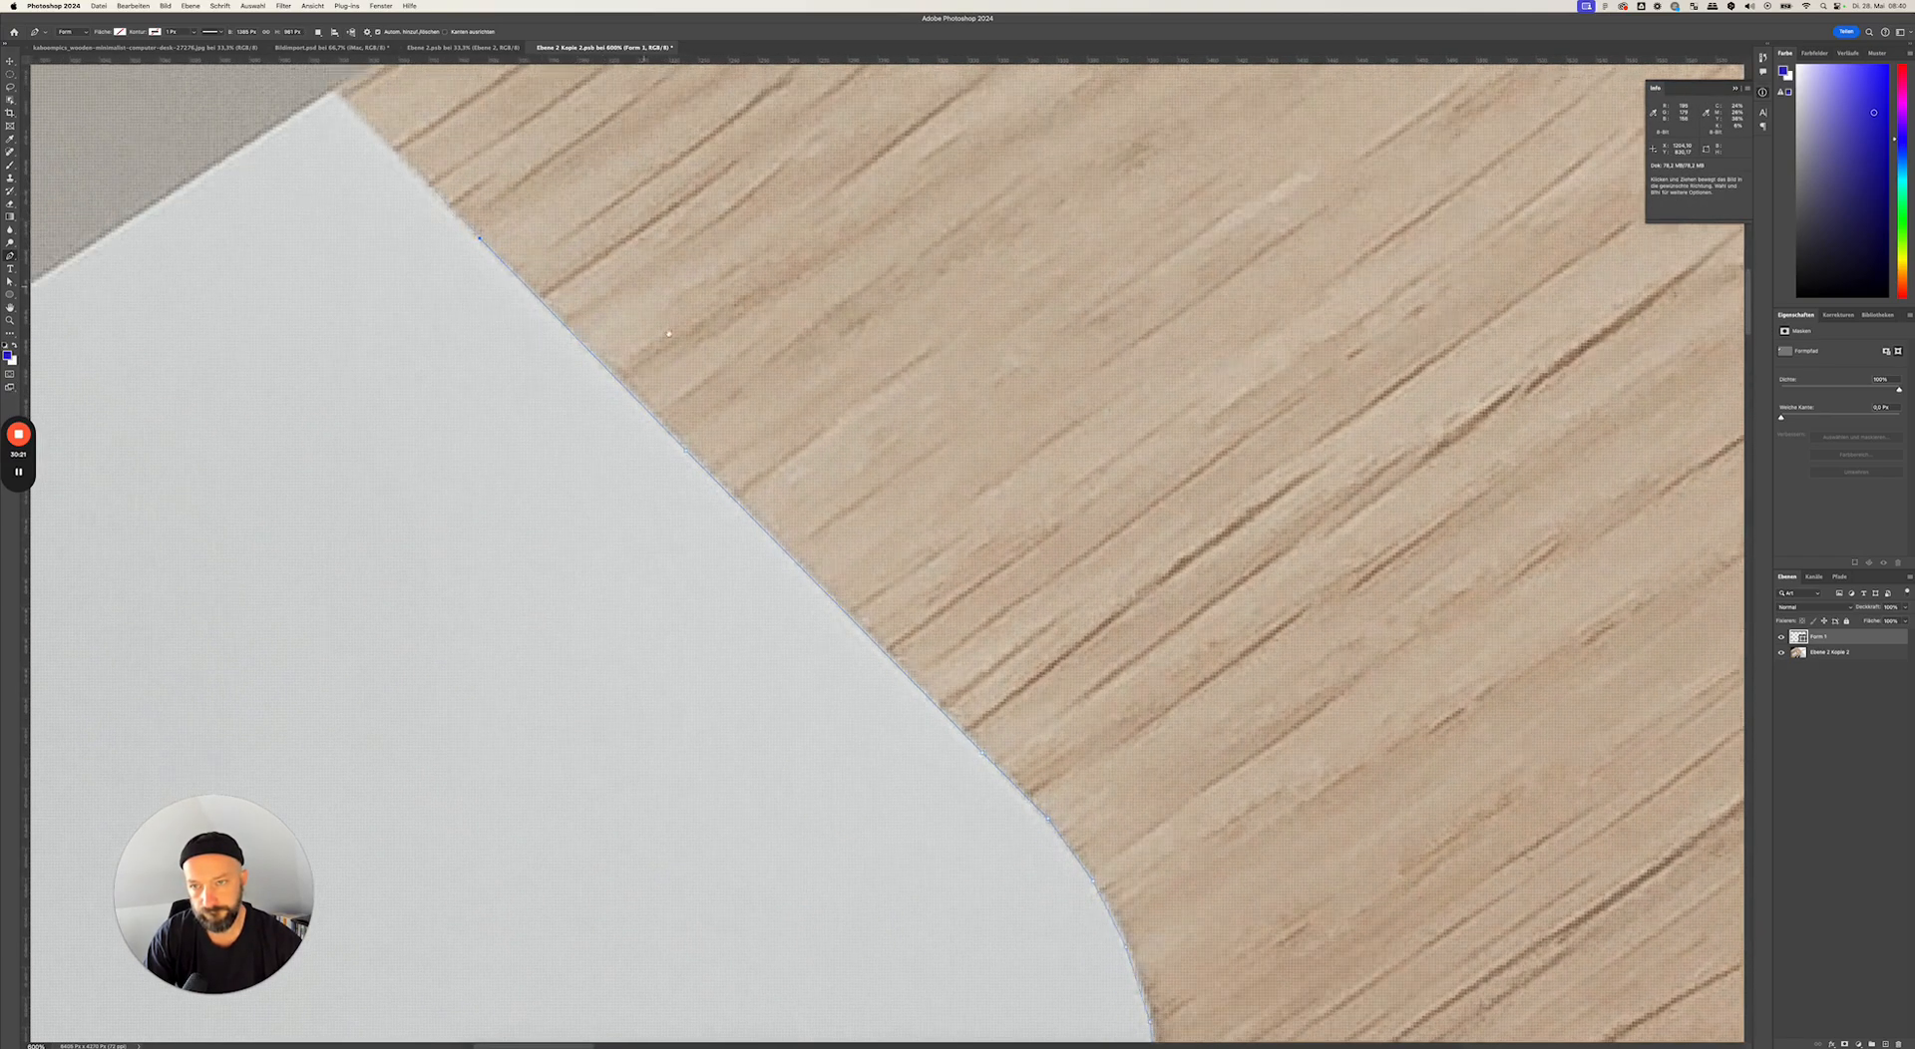
click(578, 521)
- Trace the pen path along the monitor's lower edge from the stand up to the image's top border
click(916, 300)
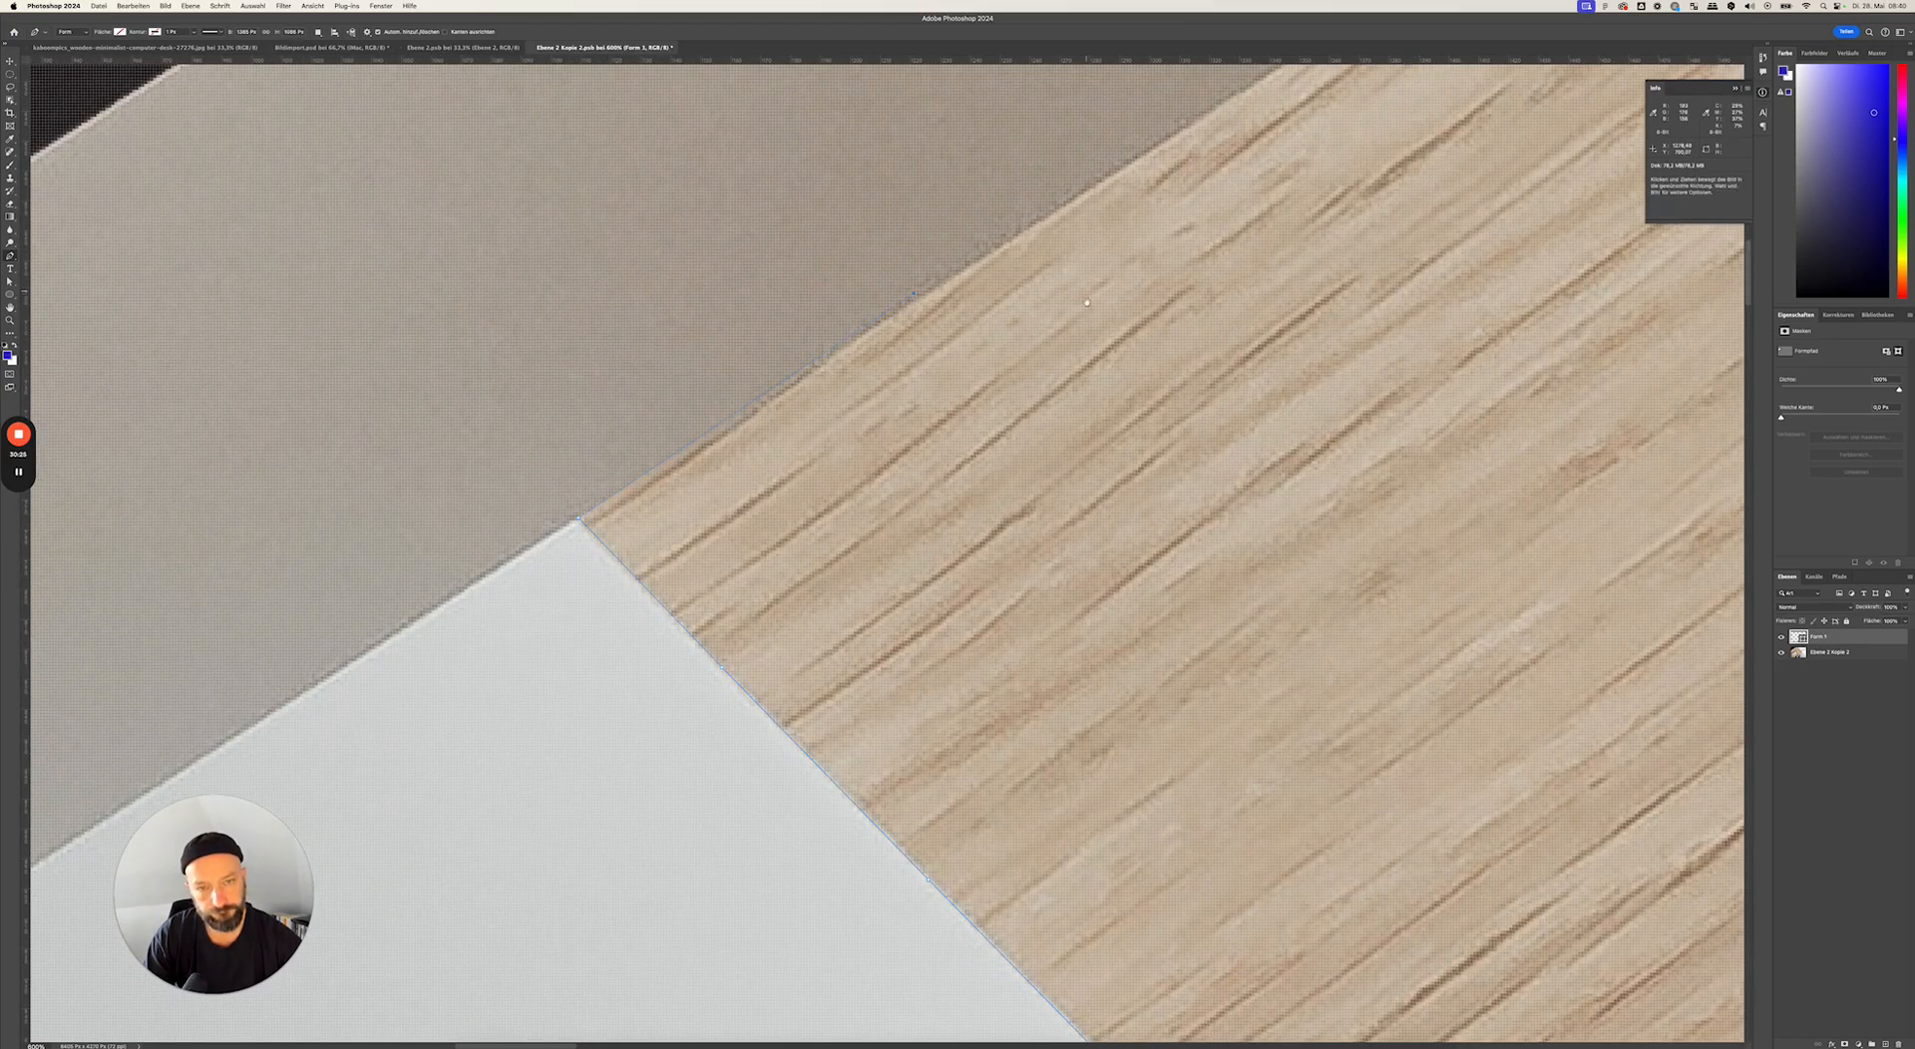
scroll(998, 399, up, 10)
scroll(998, 399, right, 6)
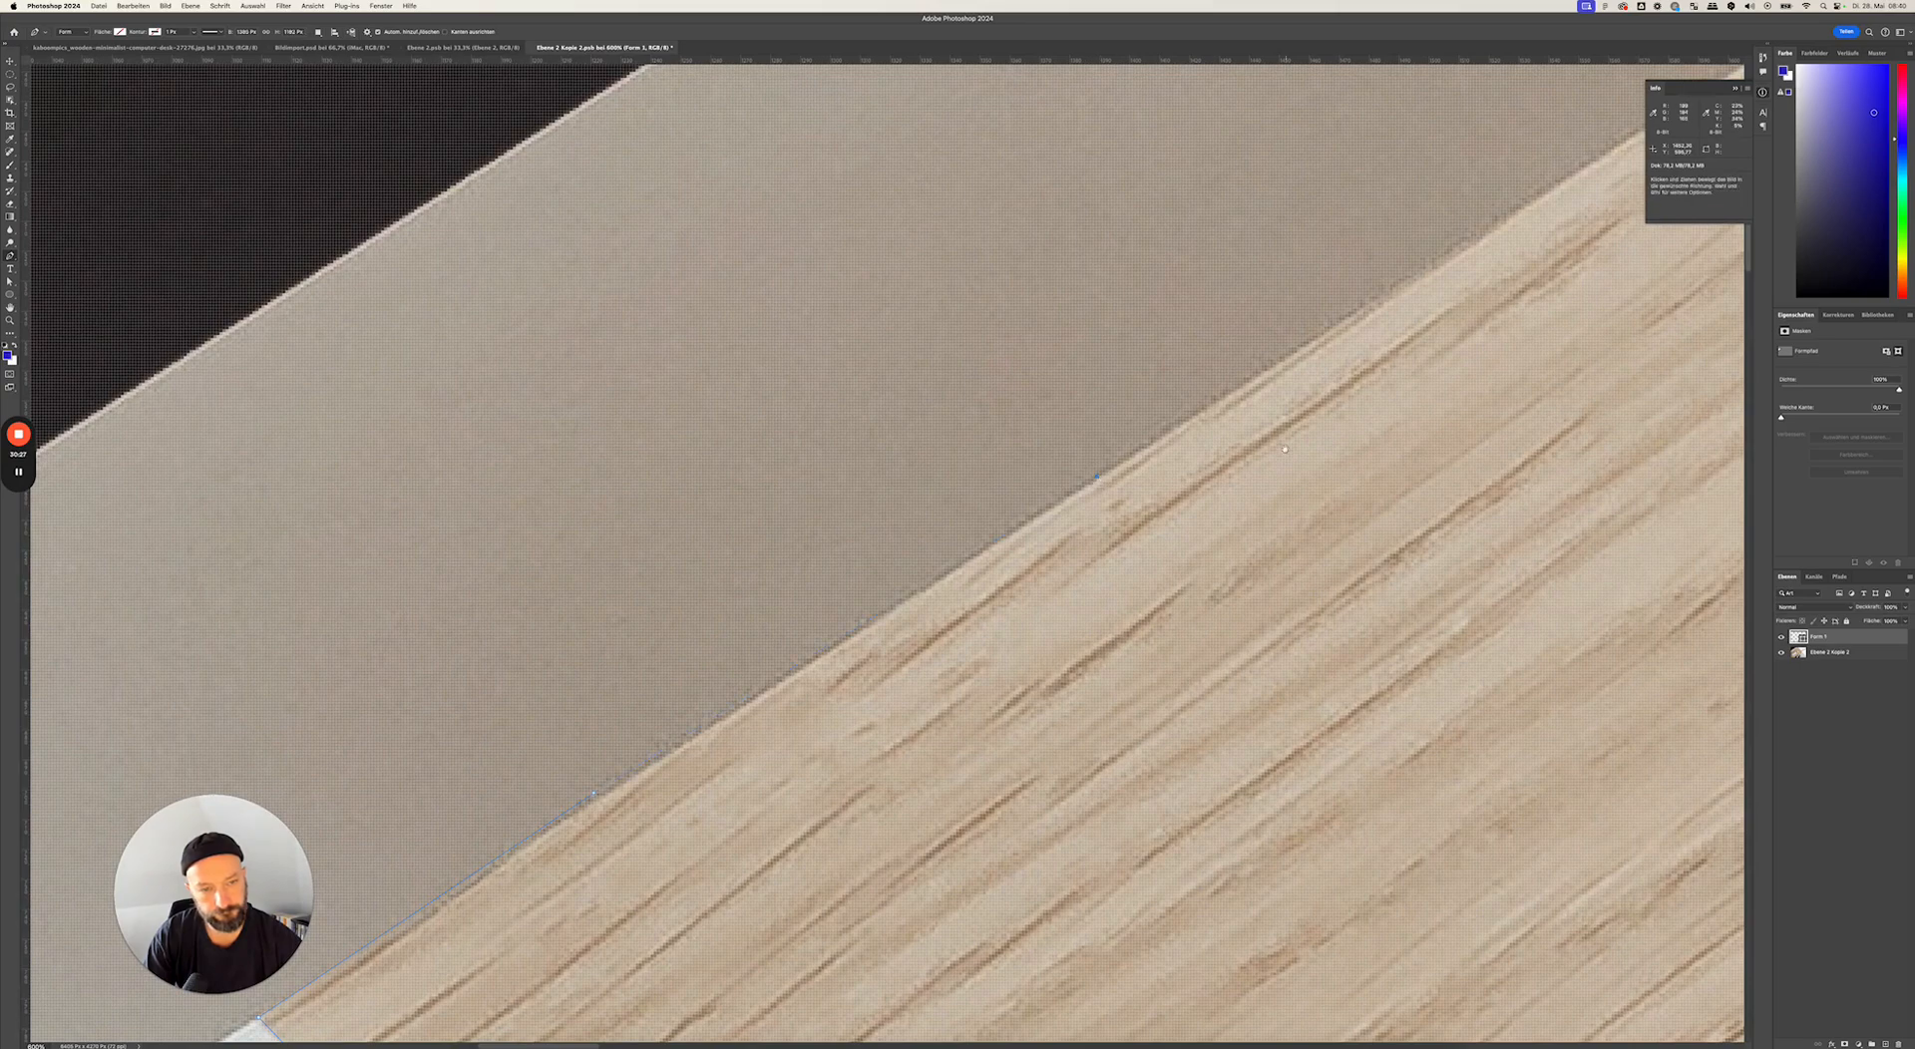
scroll(1047, 499, right, 3)
scroll(1047, 498, up, 1)
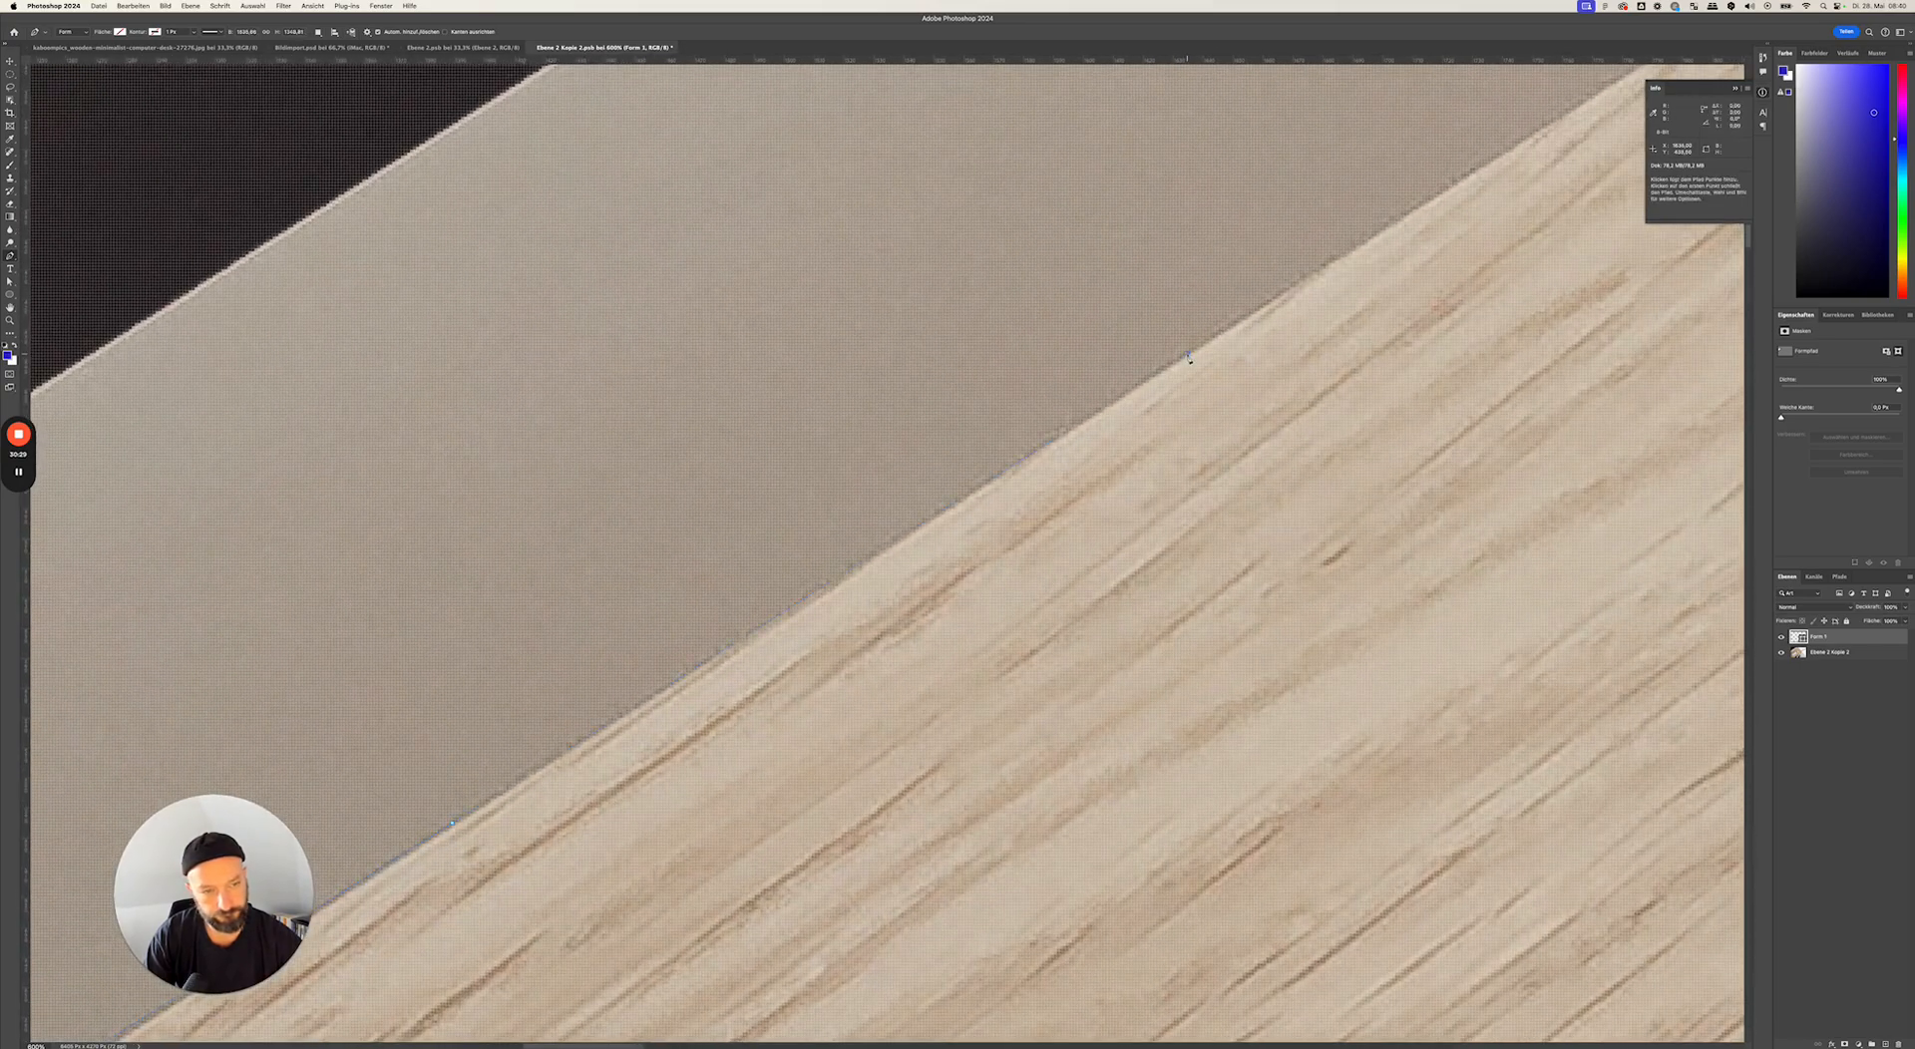
scroll(1147, 389, up, 1)
scroll(1147, 389, right, 1)
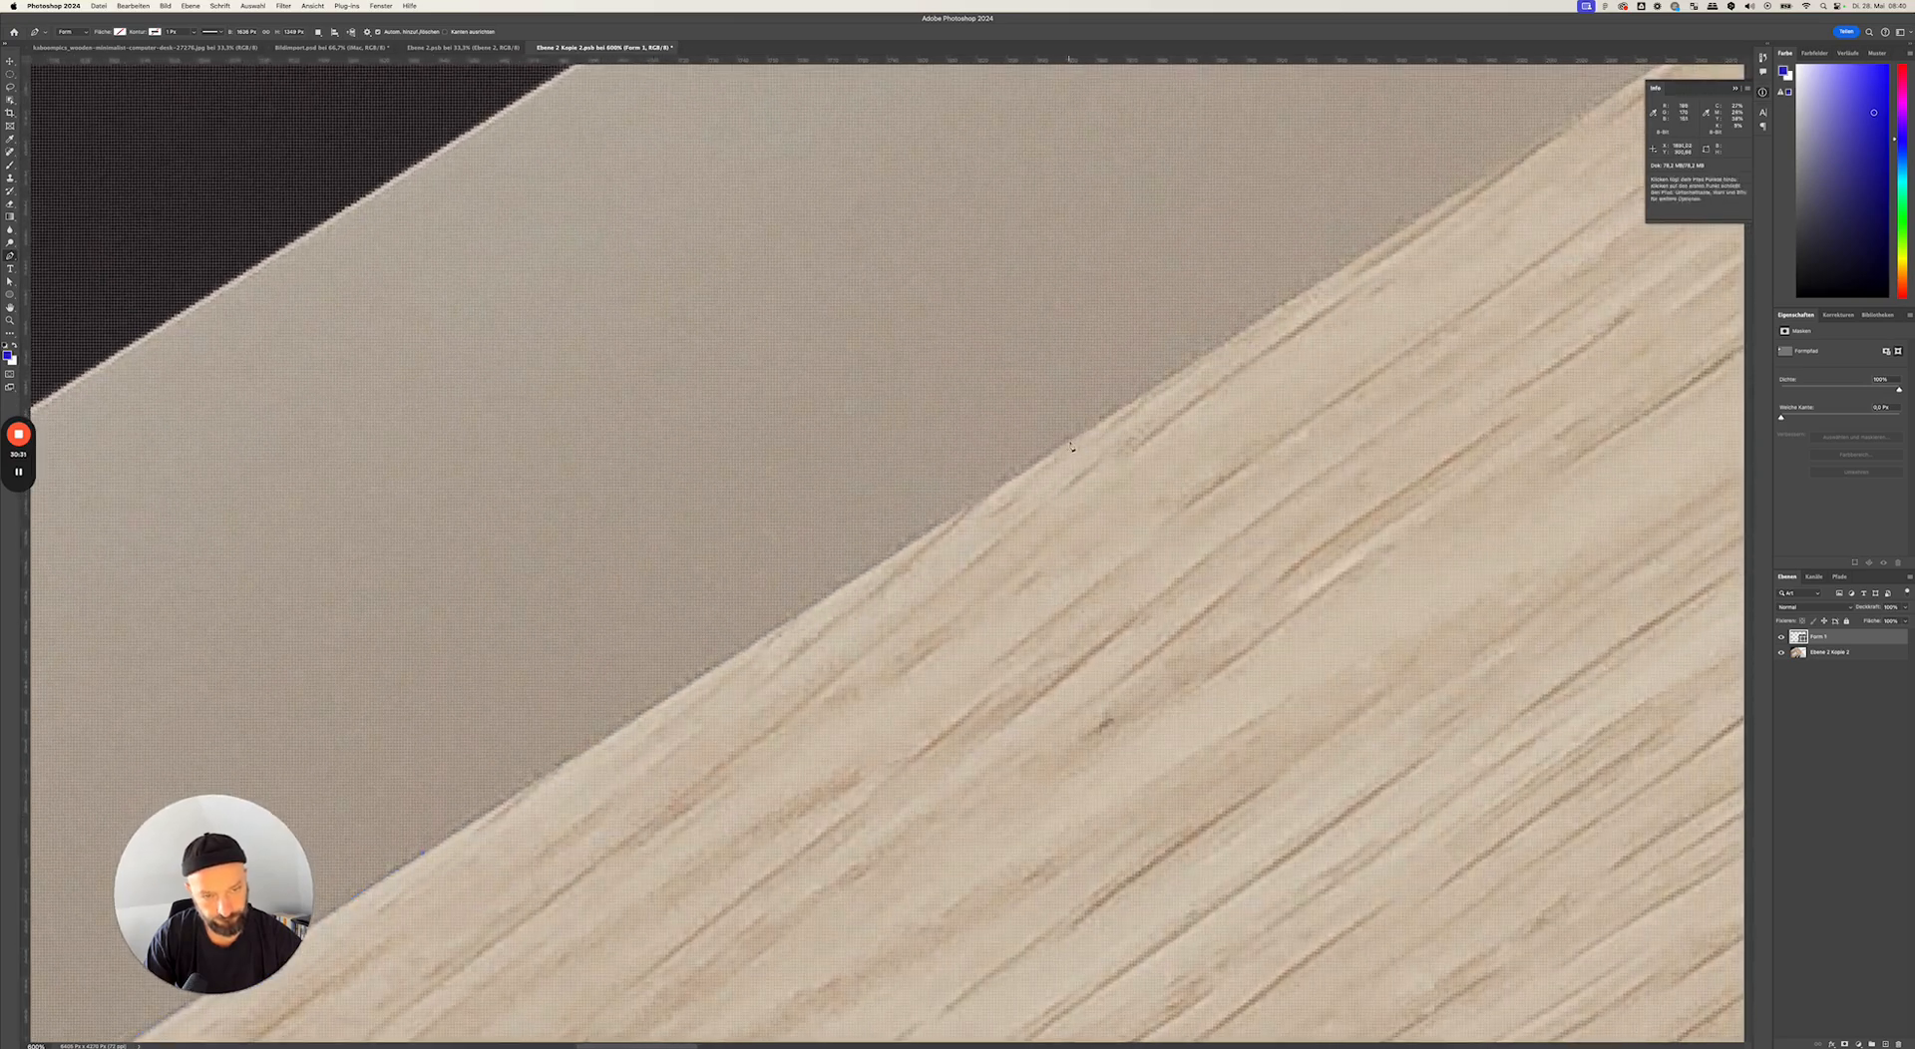
click(1075, 441)
scroll(998, 479, right, 8)
scroll(997, 479, up, 4)
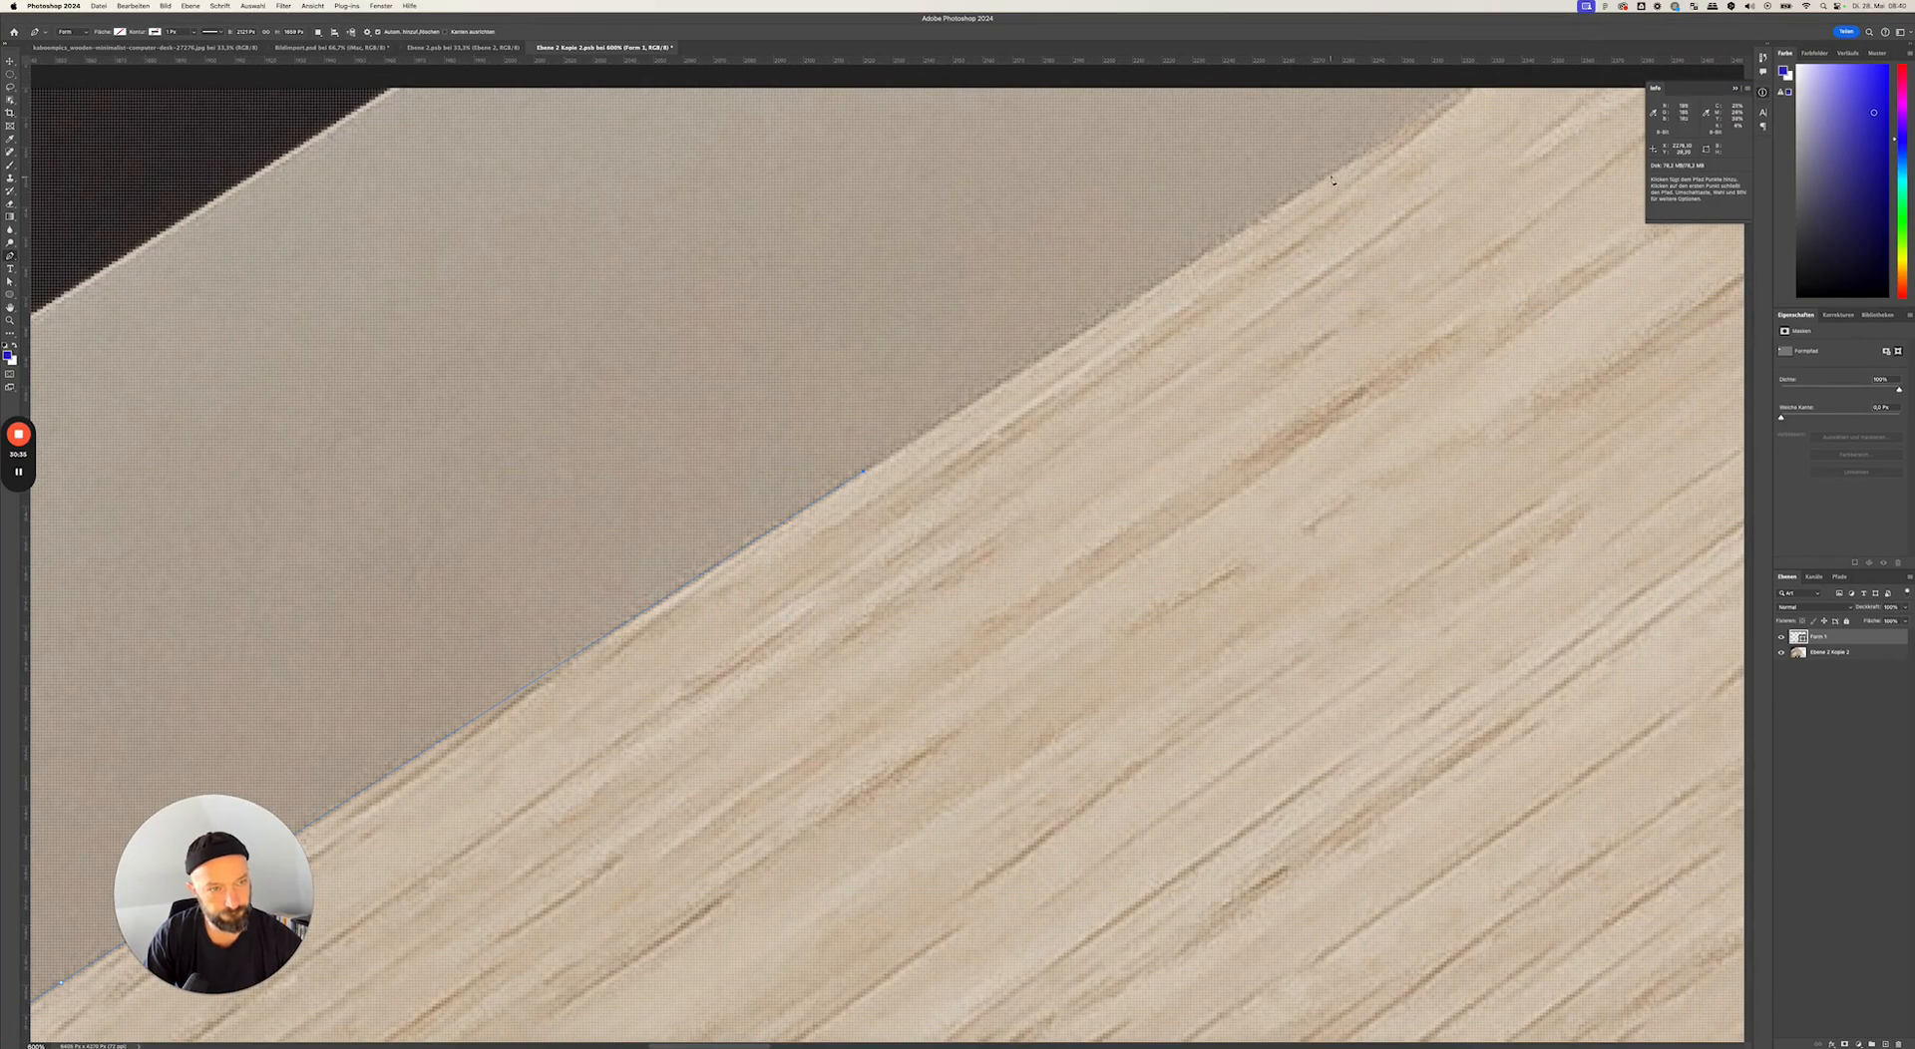
click(1433, 101)
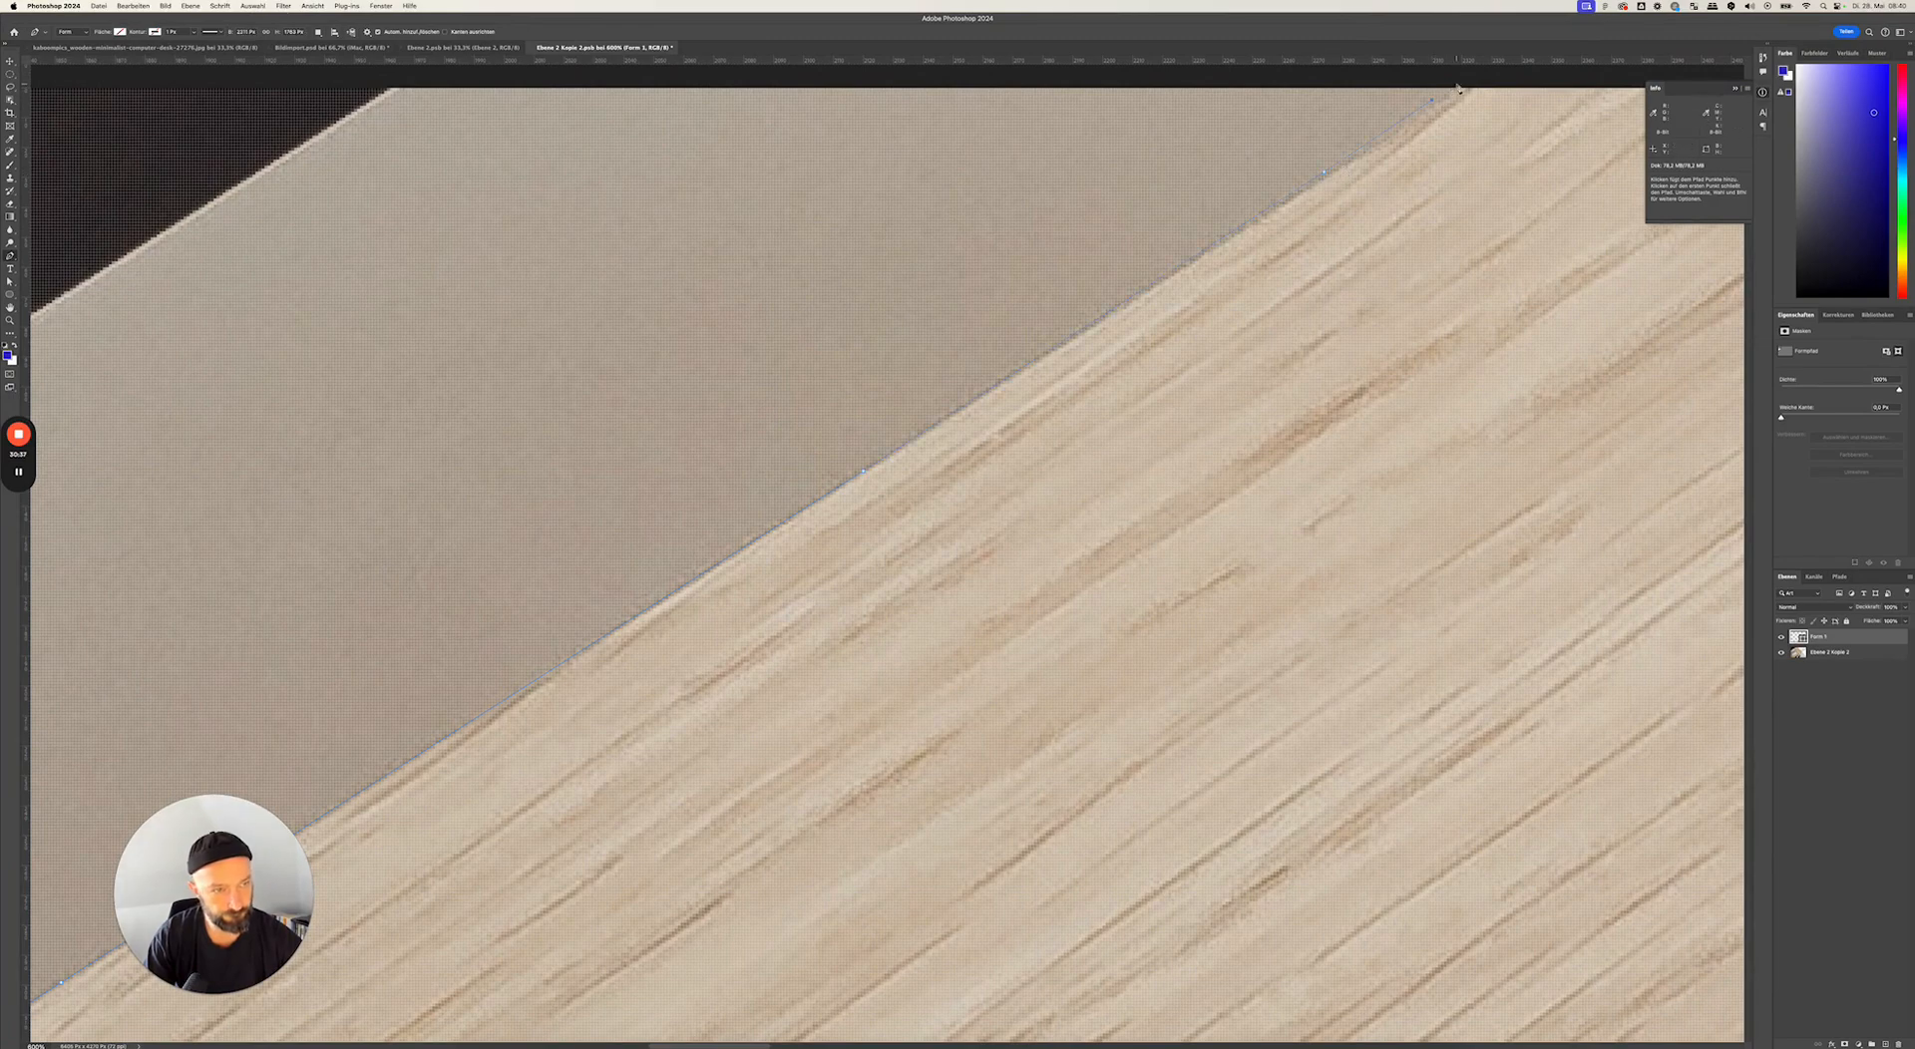
click(1458, 87)
- Run the pen path from the top border around the outside of the image's upper-left corner and close it at the monitor's lower edge
drag(1457, 87, 1675, 432)
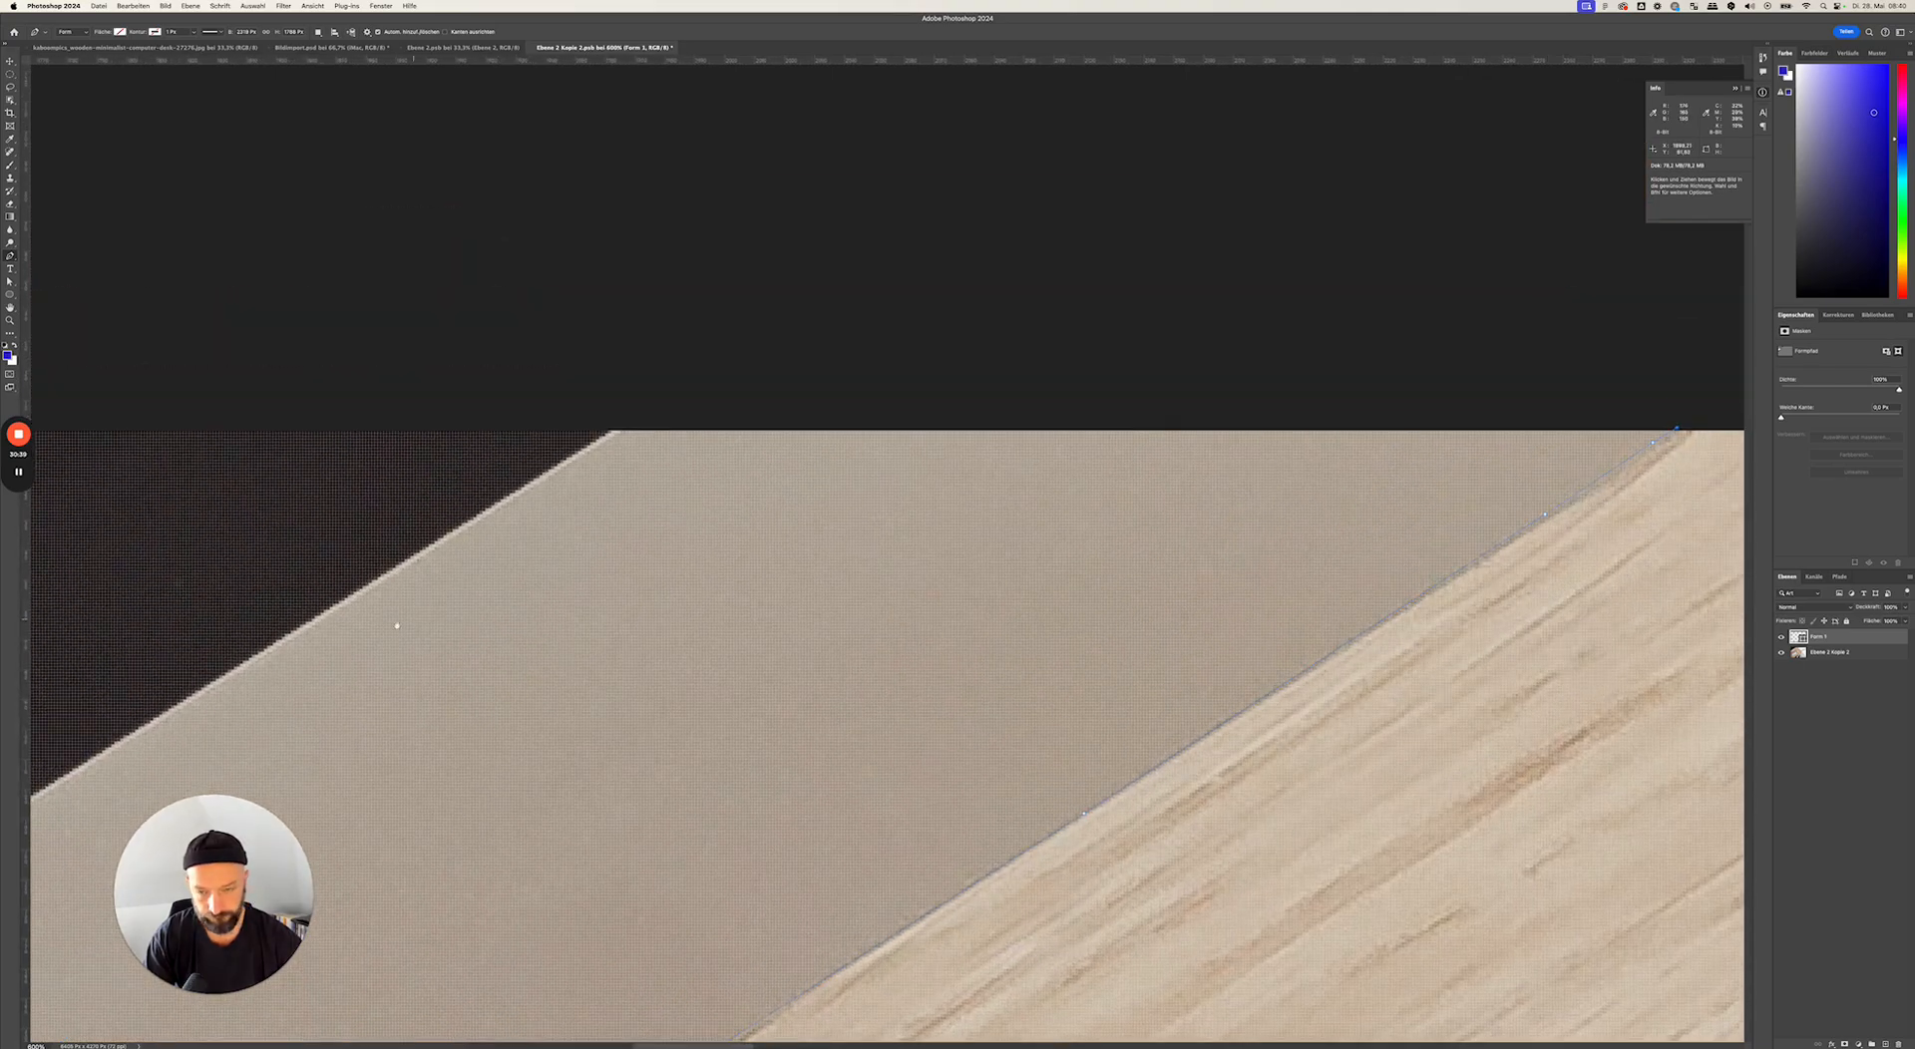
drag(419, 629, 900, 562)
scroll(899, 562, left, 15)
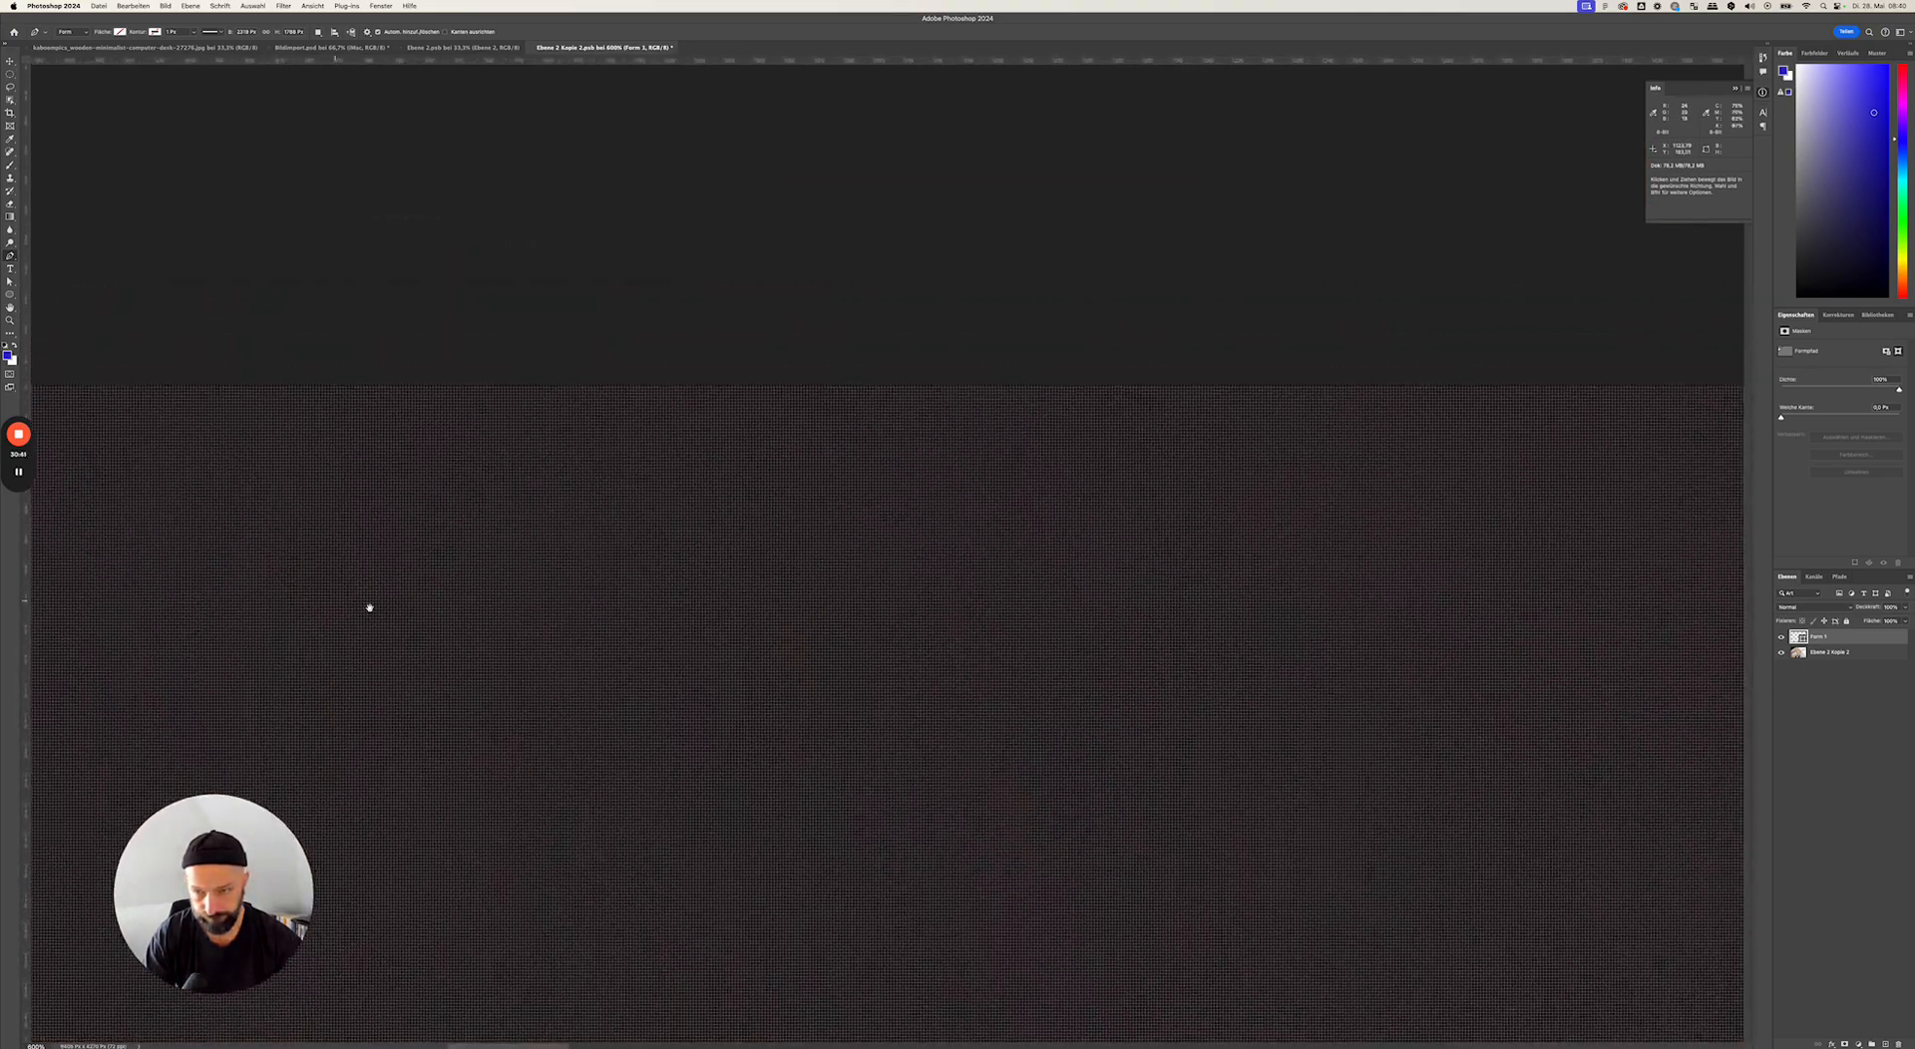
scroll(749, 625, left, 15)
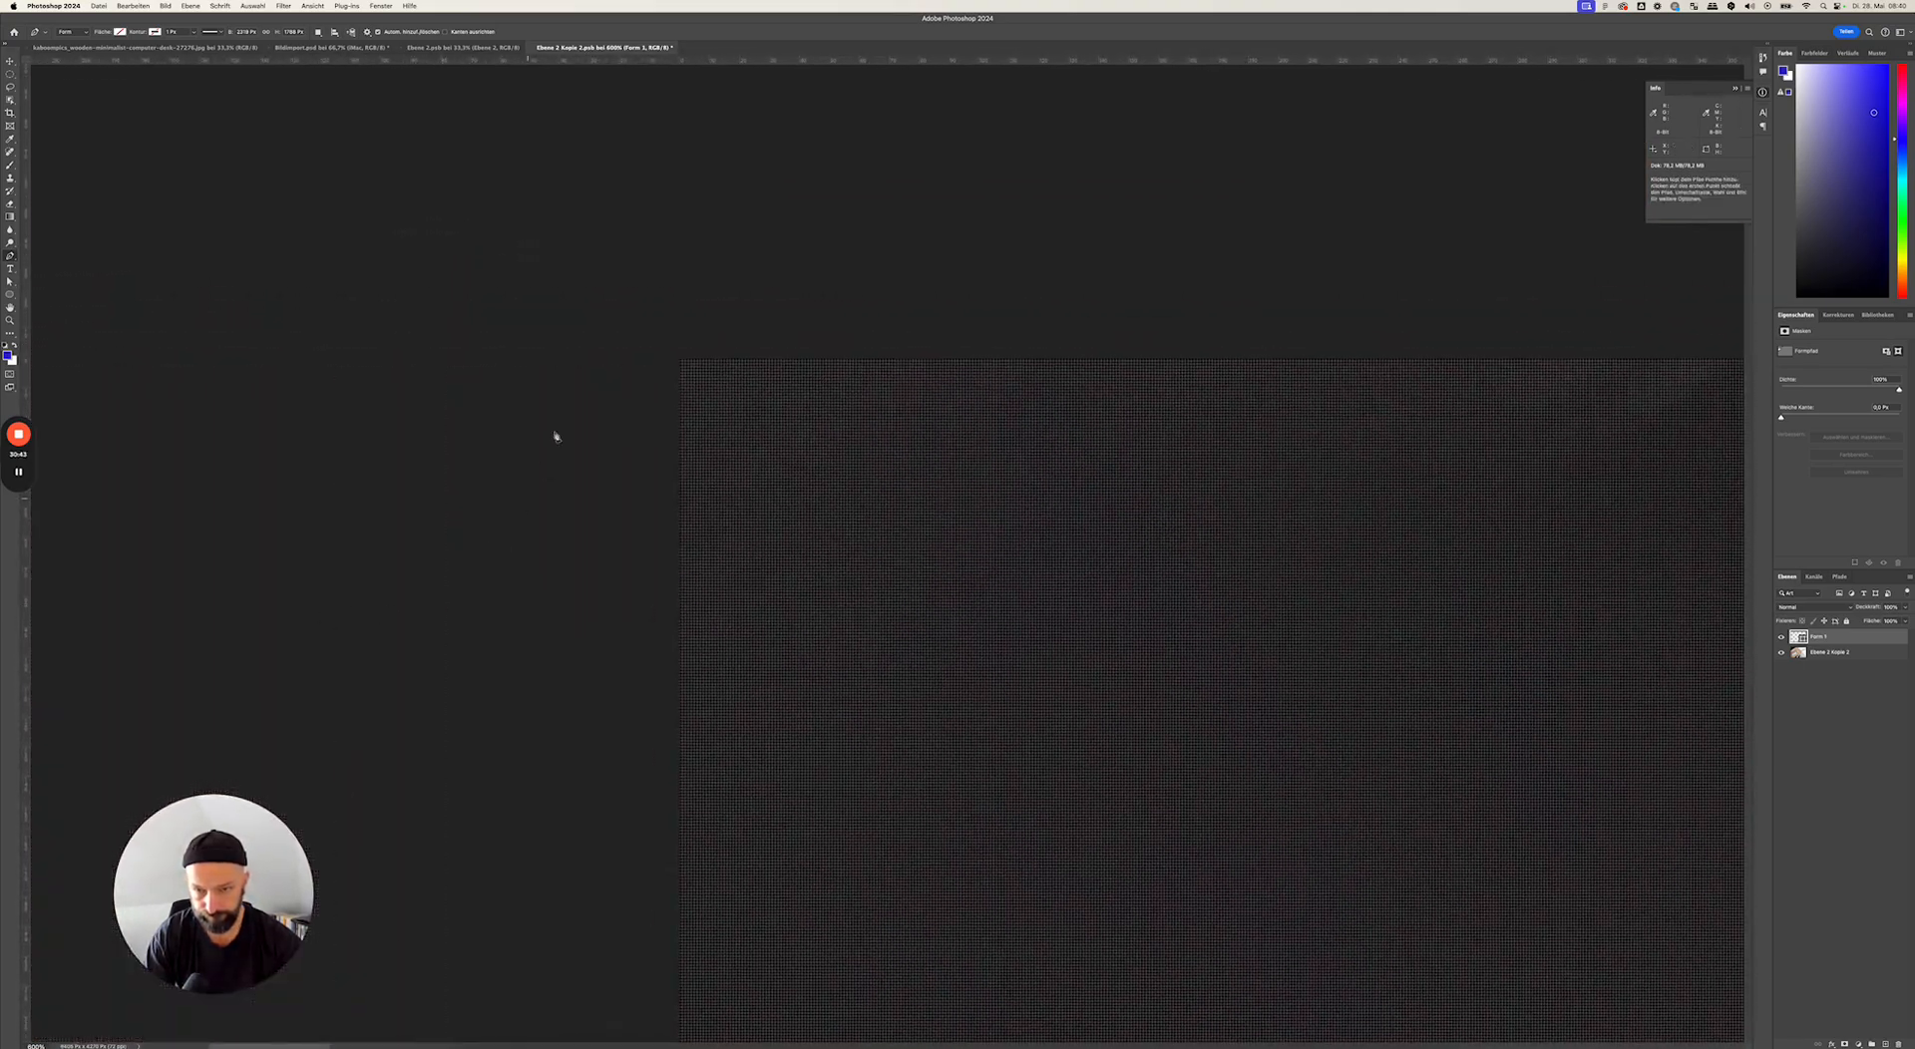
scroll(714, 552, down, 10)
scroll(739, 646, right, 3)
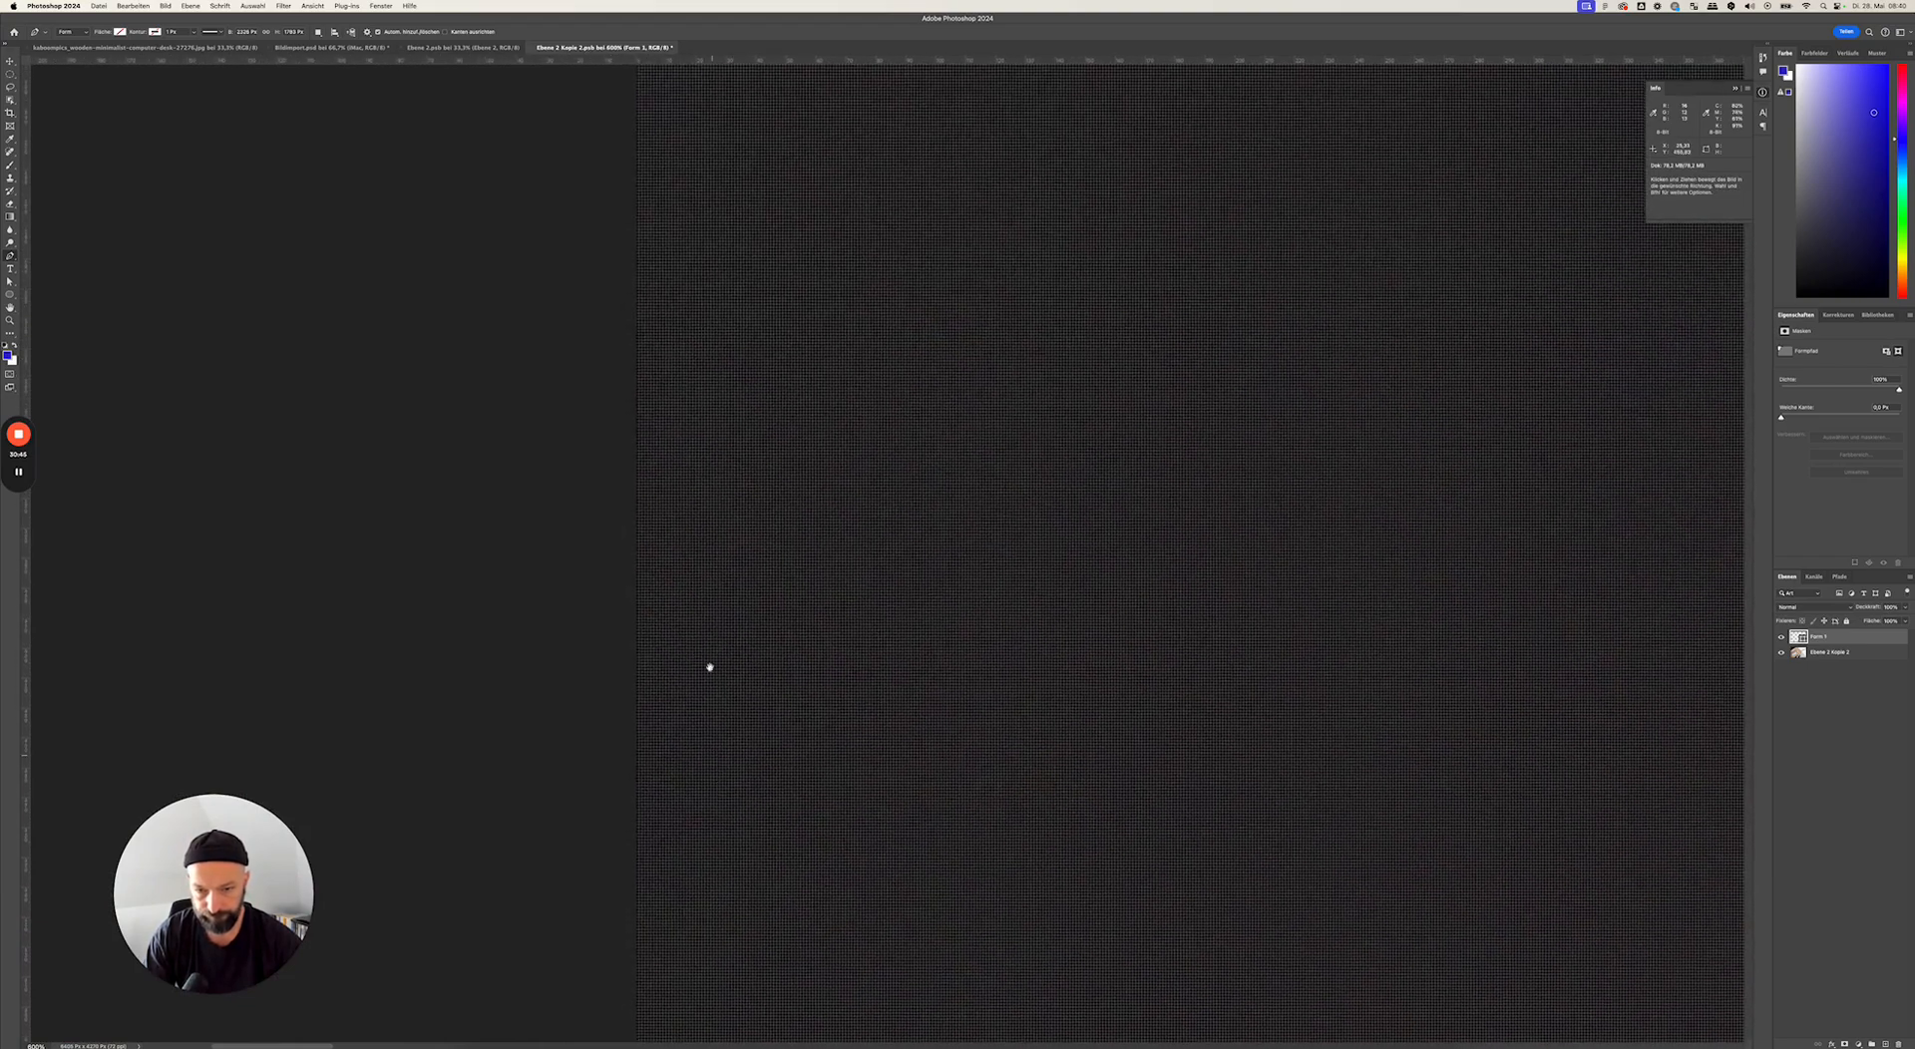
scroll(736, 698, left, 5)
scroll(768, 698, down, 10)
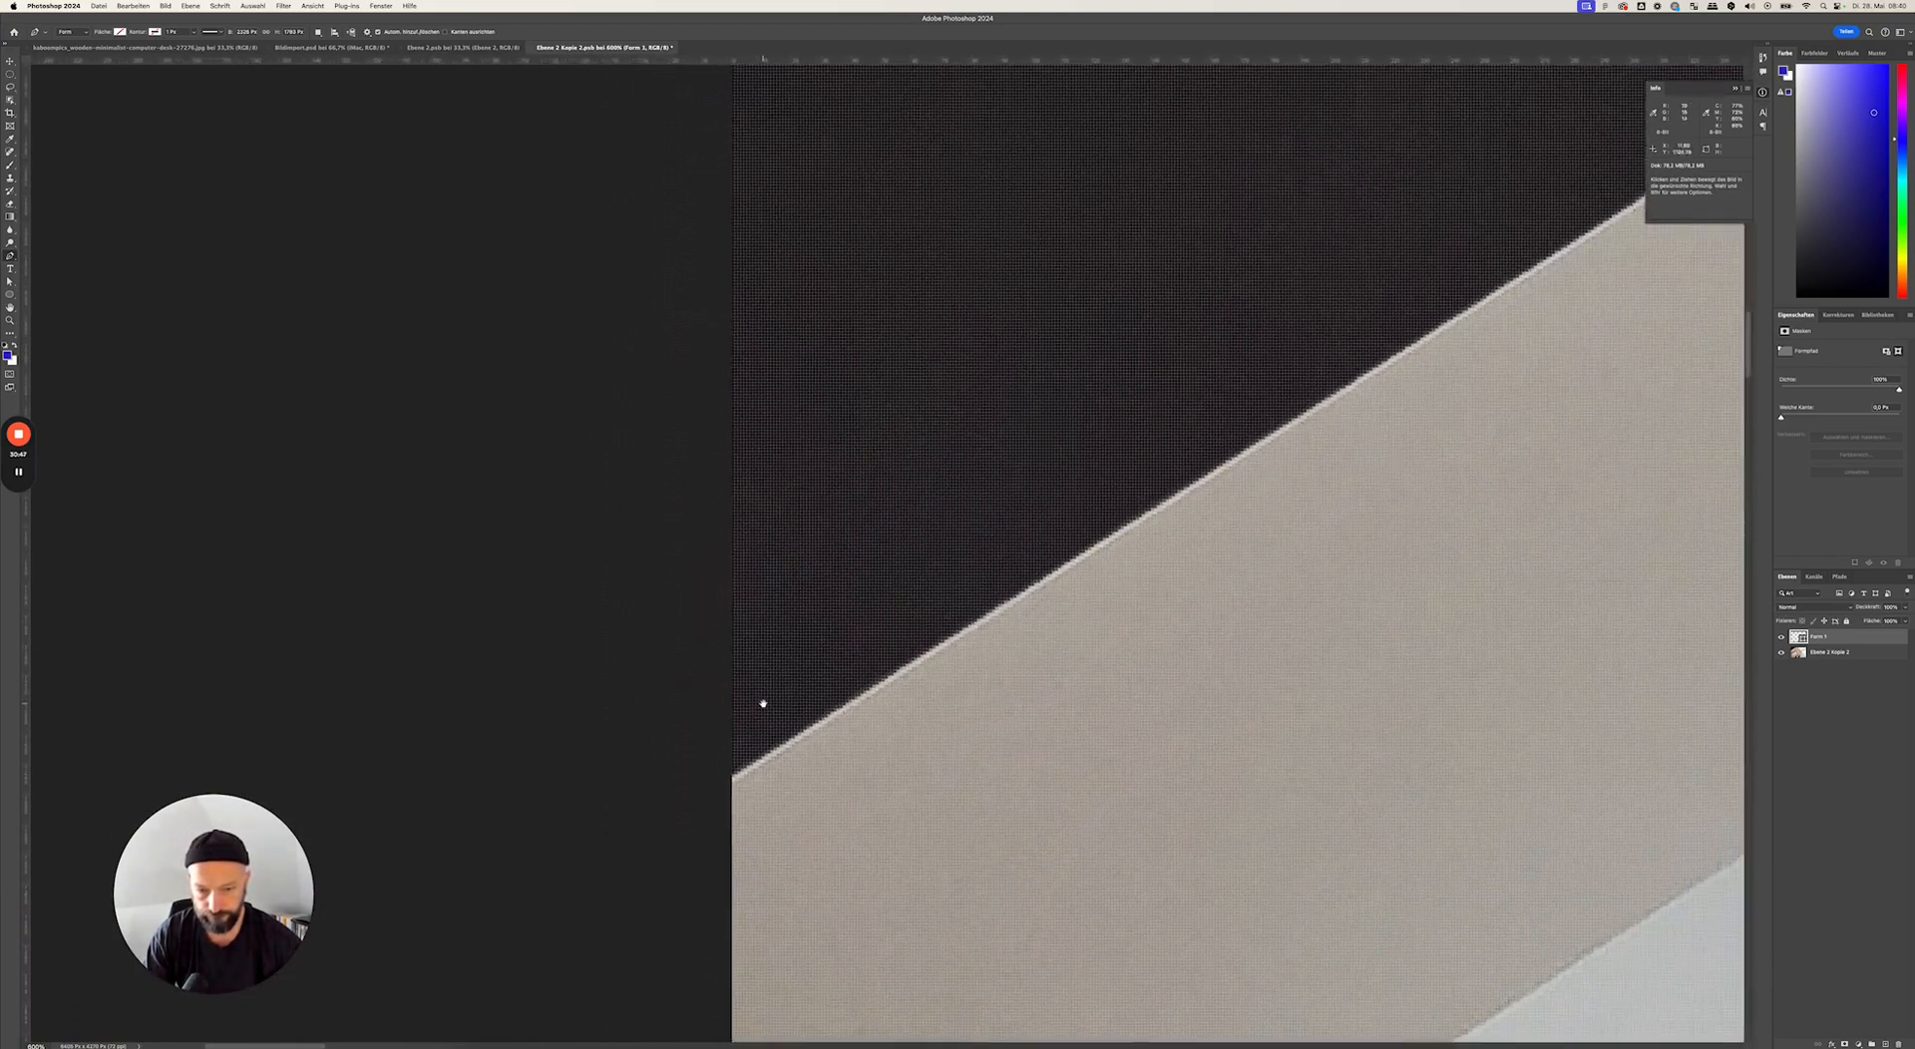
scroll(668, 898, down, 10)
scroll(641, 705, left, 2)
click(749, 663)
click(775, 659)
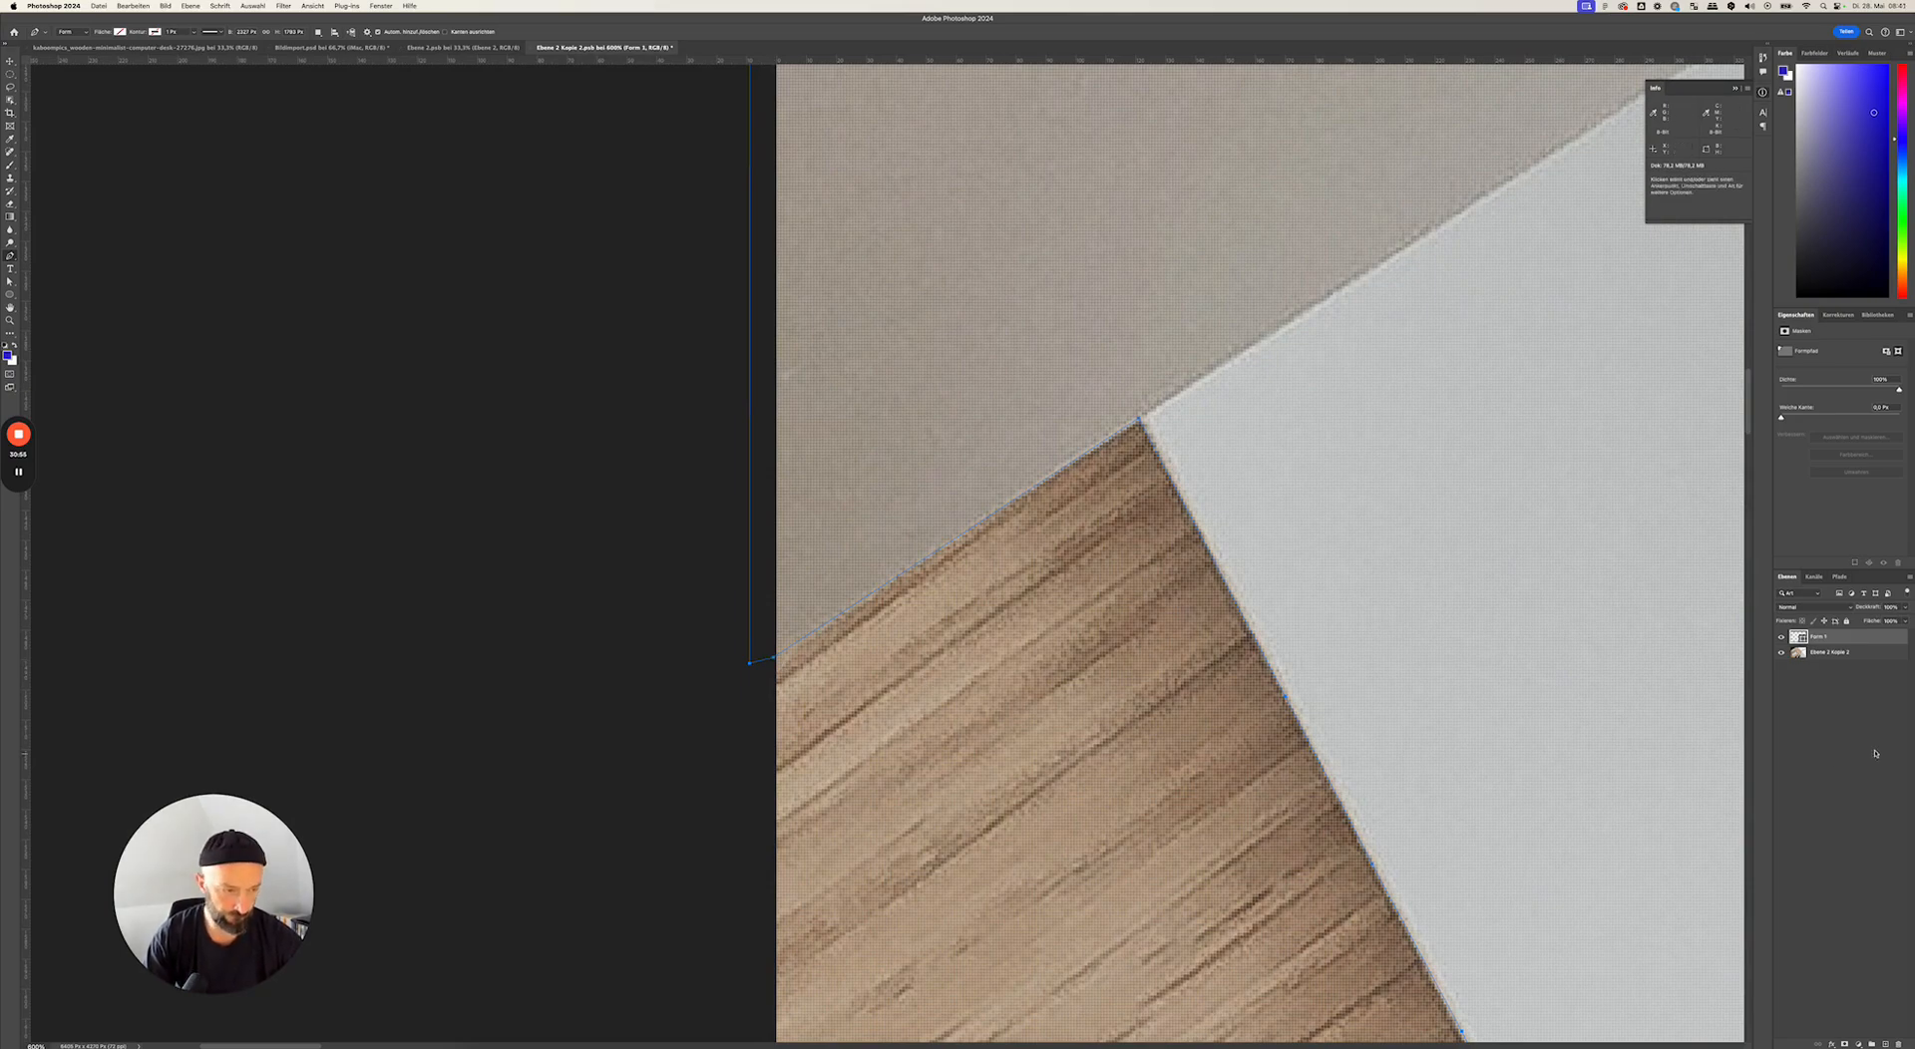
- Apply the traced iMac path as a vector mask to the photo layer and hide the shape layer
click(1866, 653)
key(super+v)
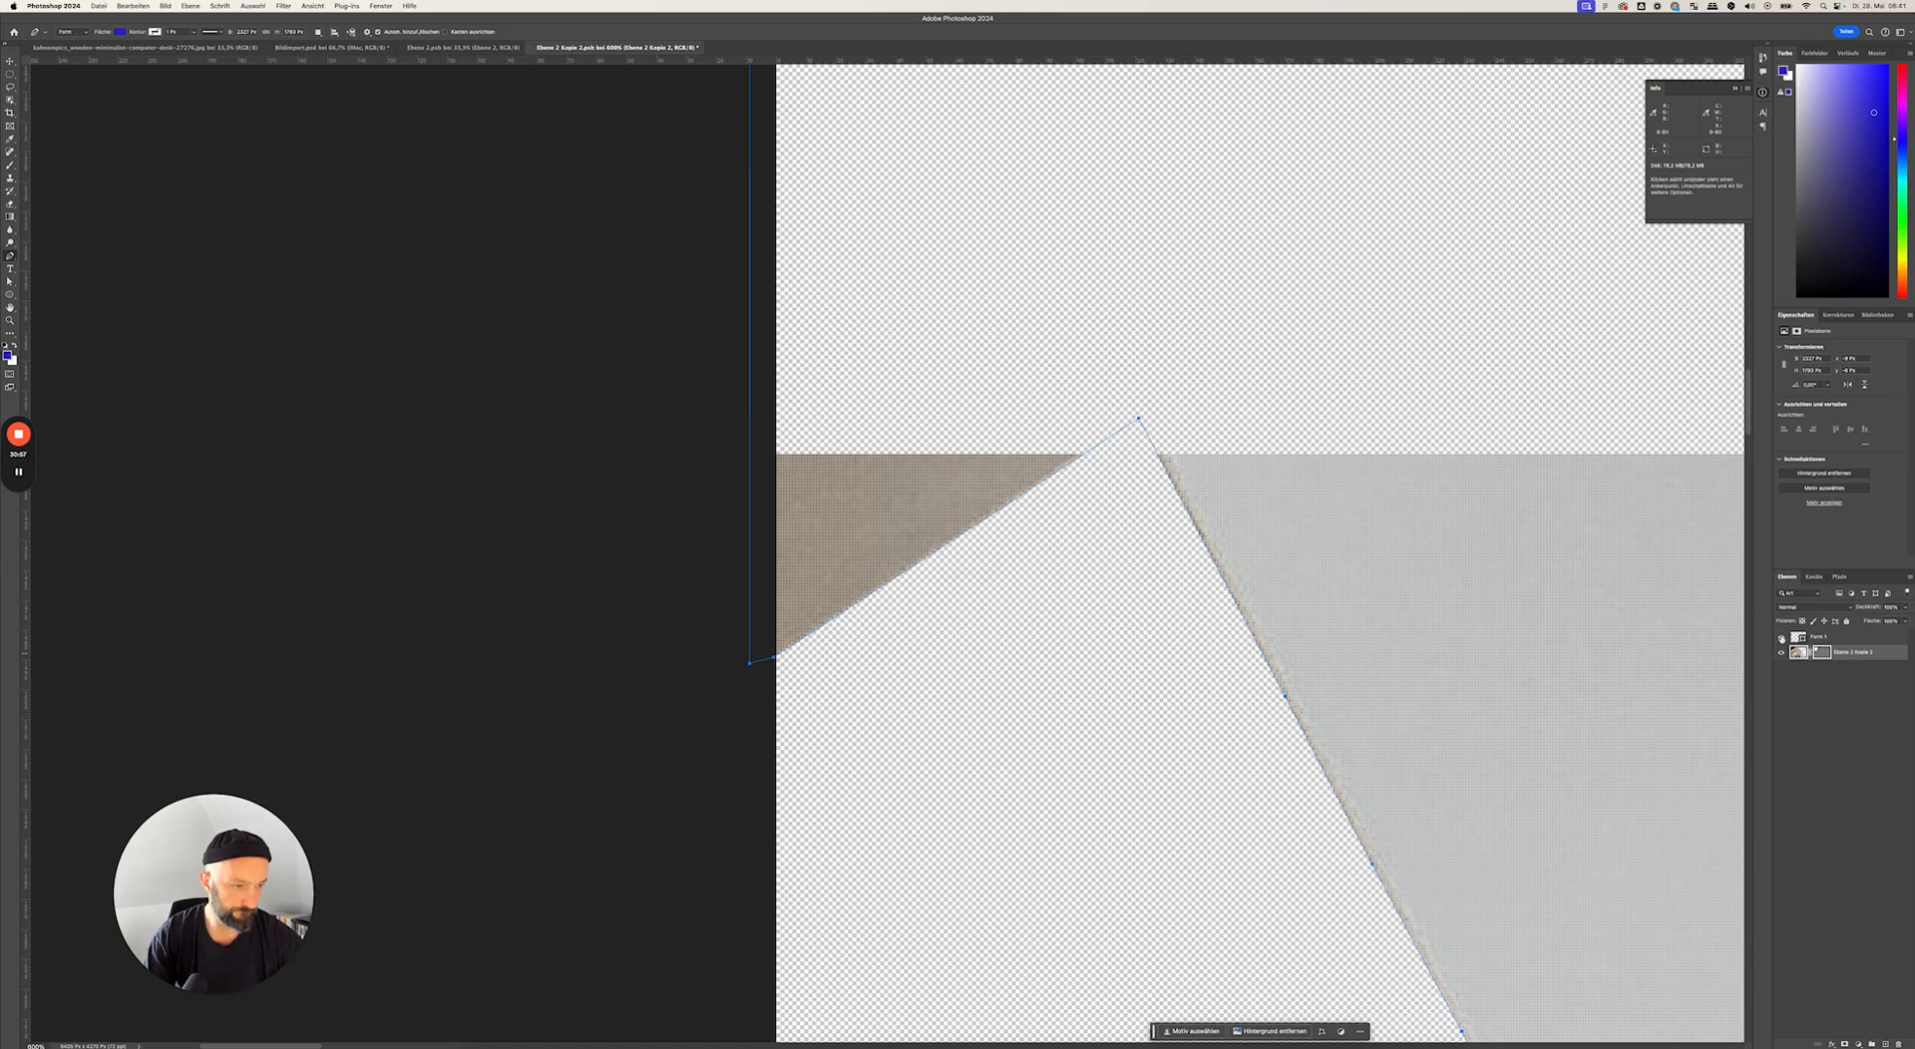
click(1782, 637)
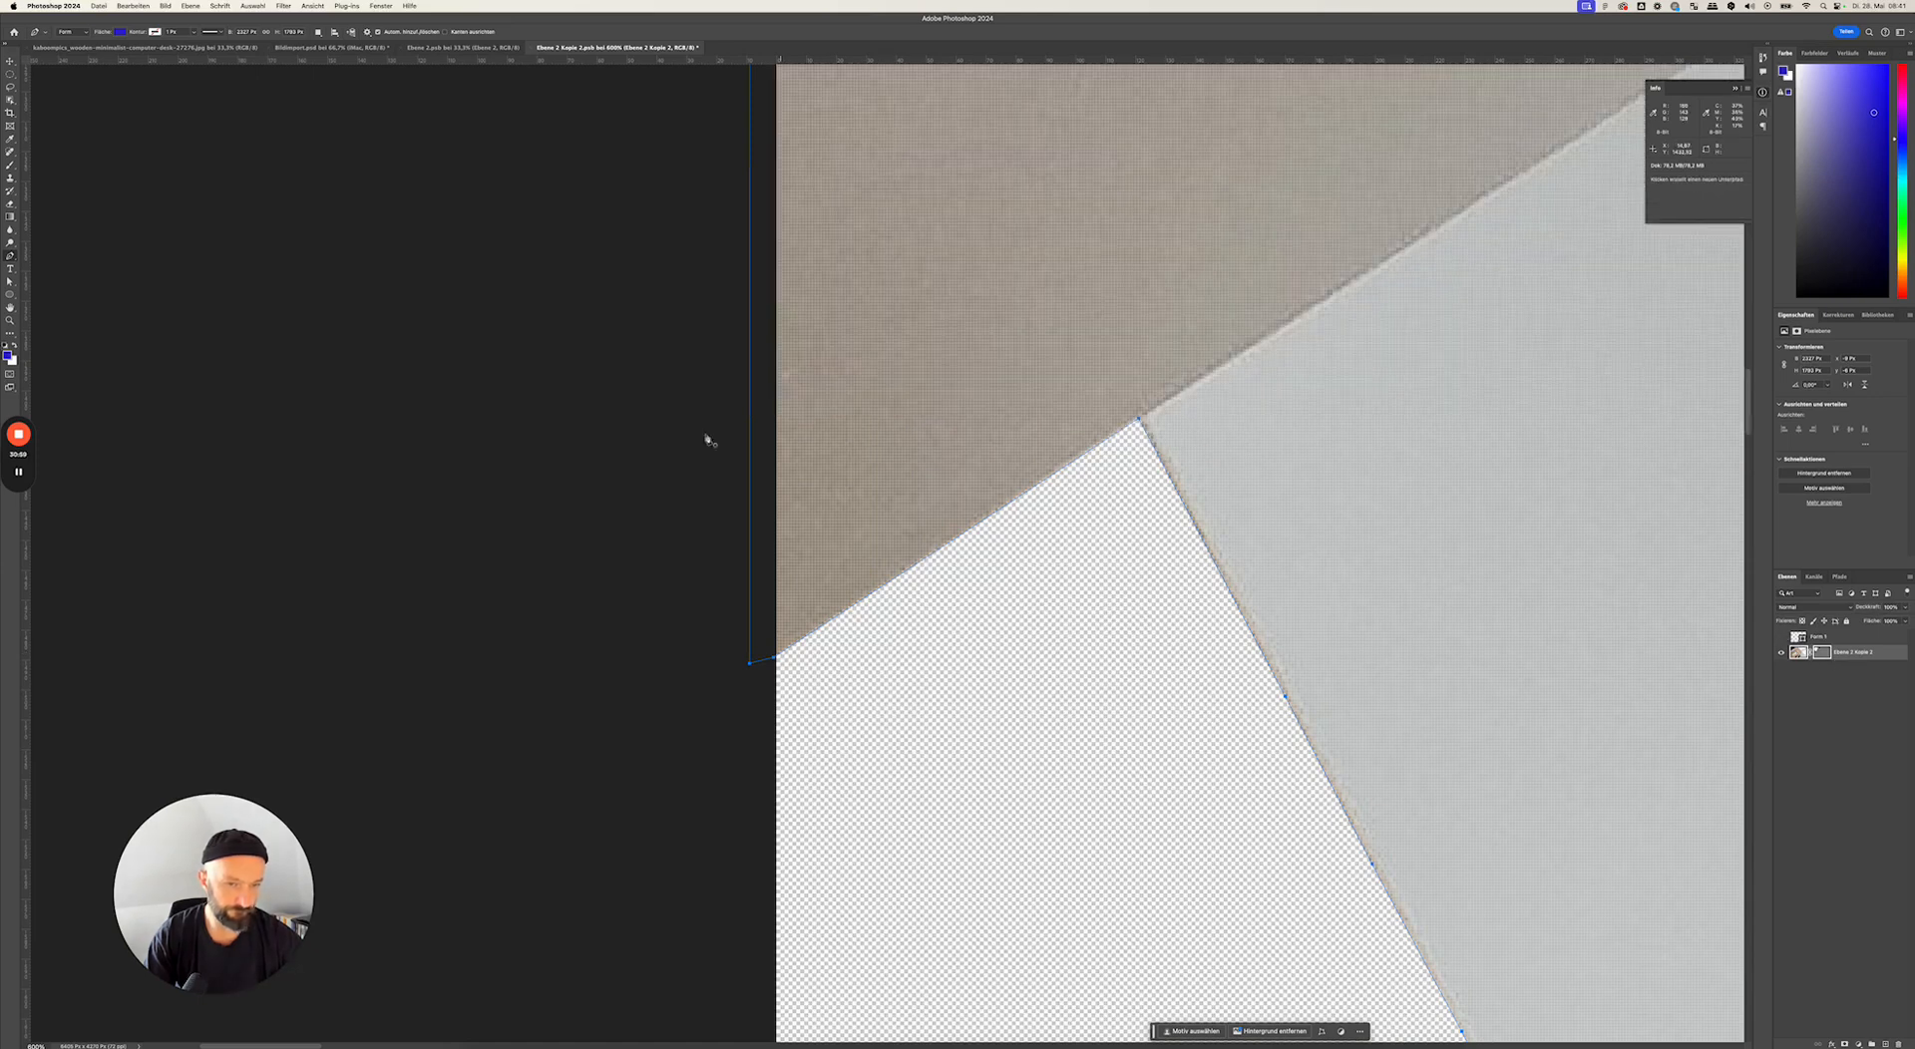
click(1868, 637)
click(1883, 653)
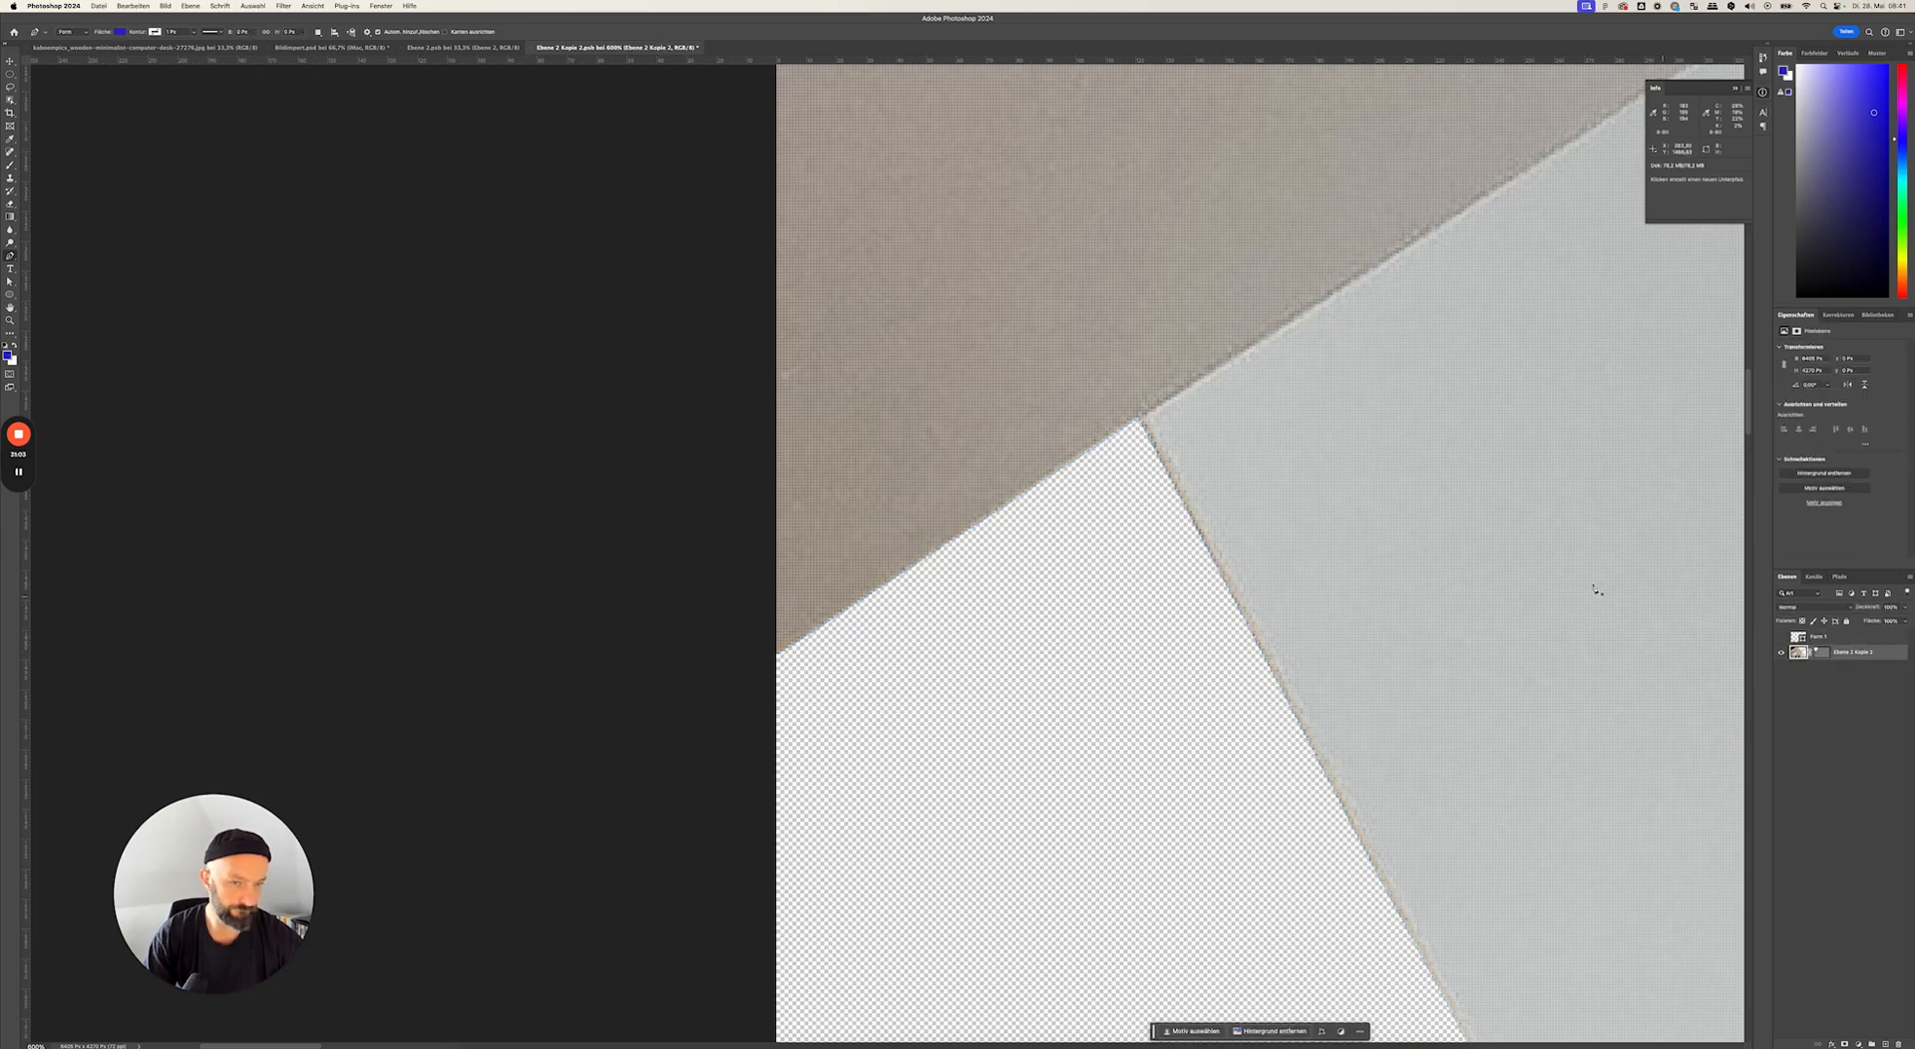
- Check the whole iMac cutout, save its smart object and return to the main composition
key(super+1)
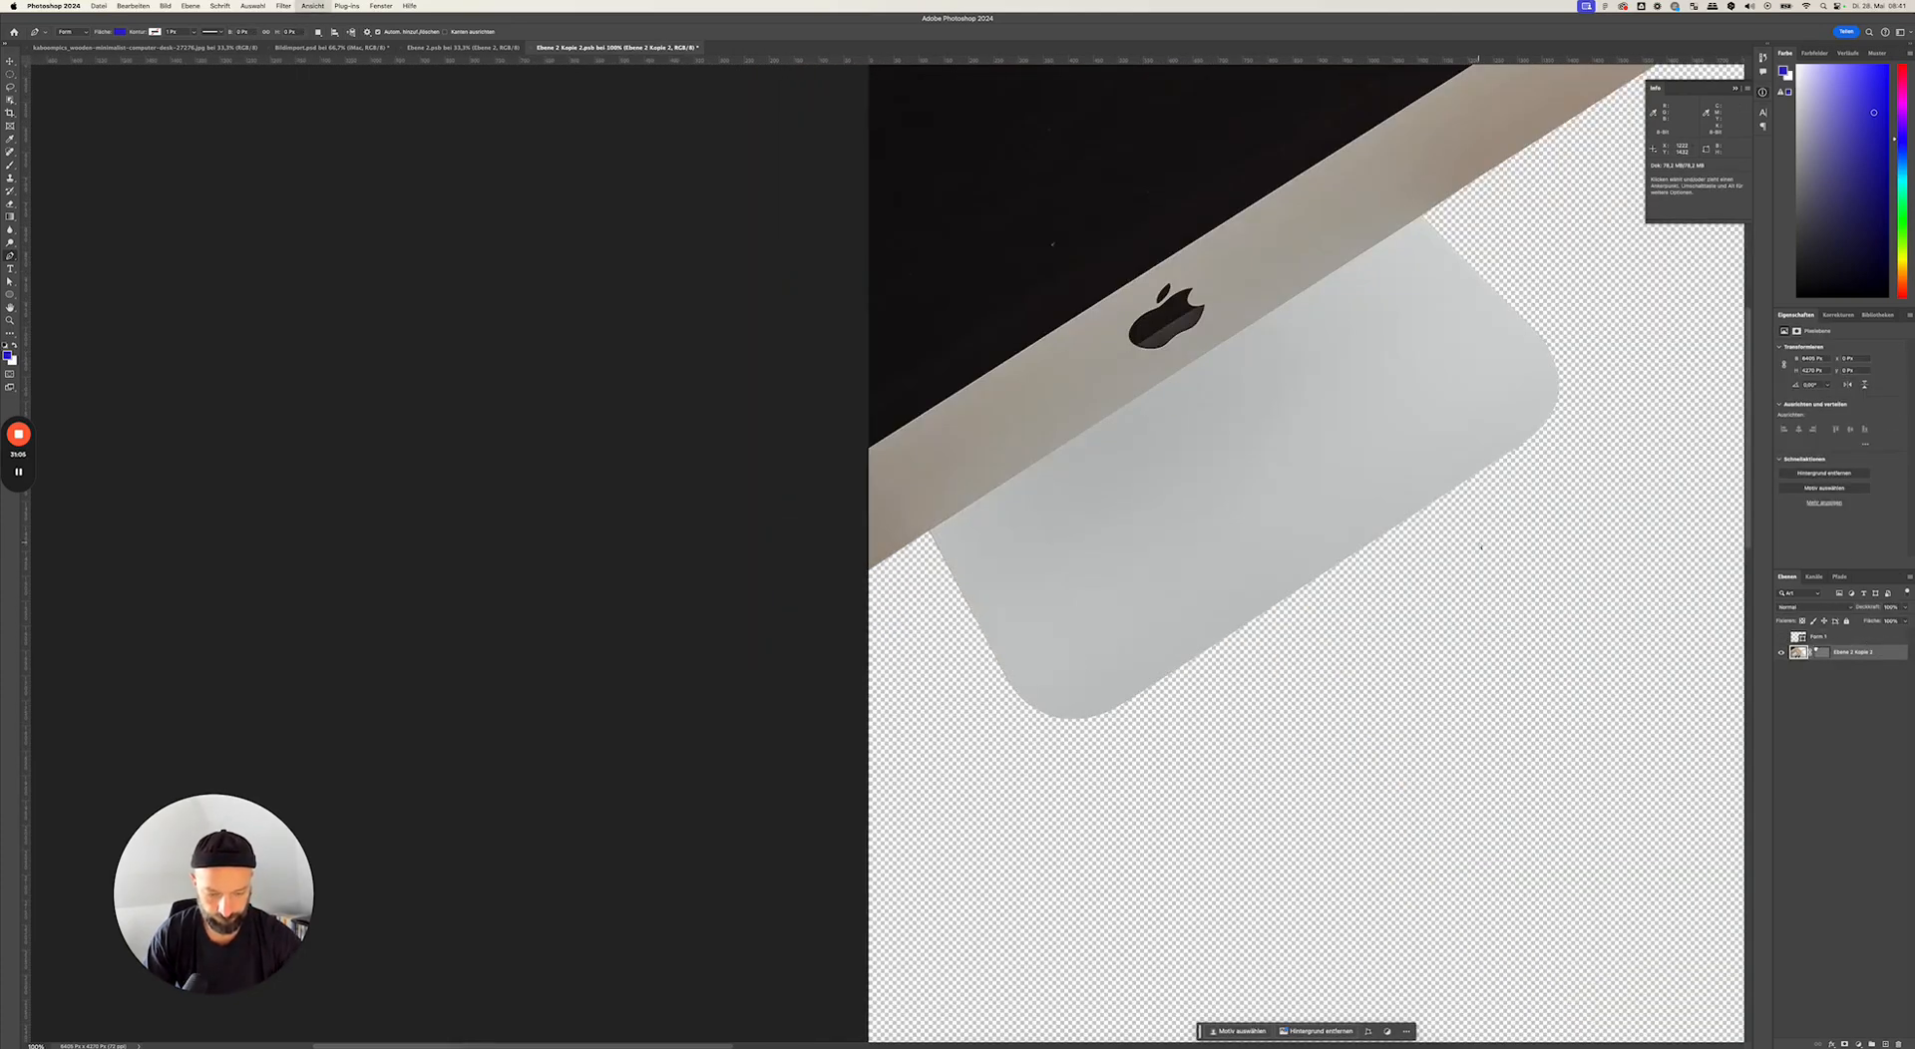
key(super+minus)
key(super+minus)
key(super+minus)
key(super+minus)
key(super+s)
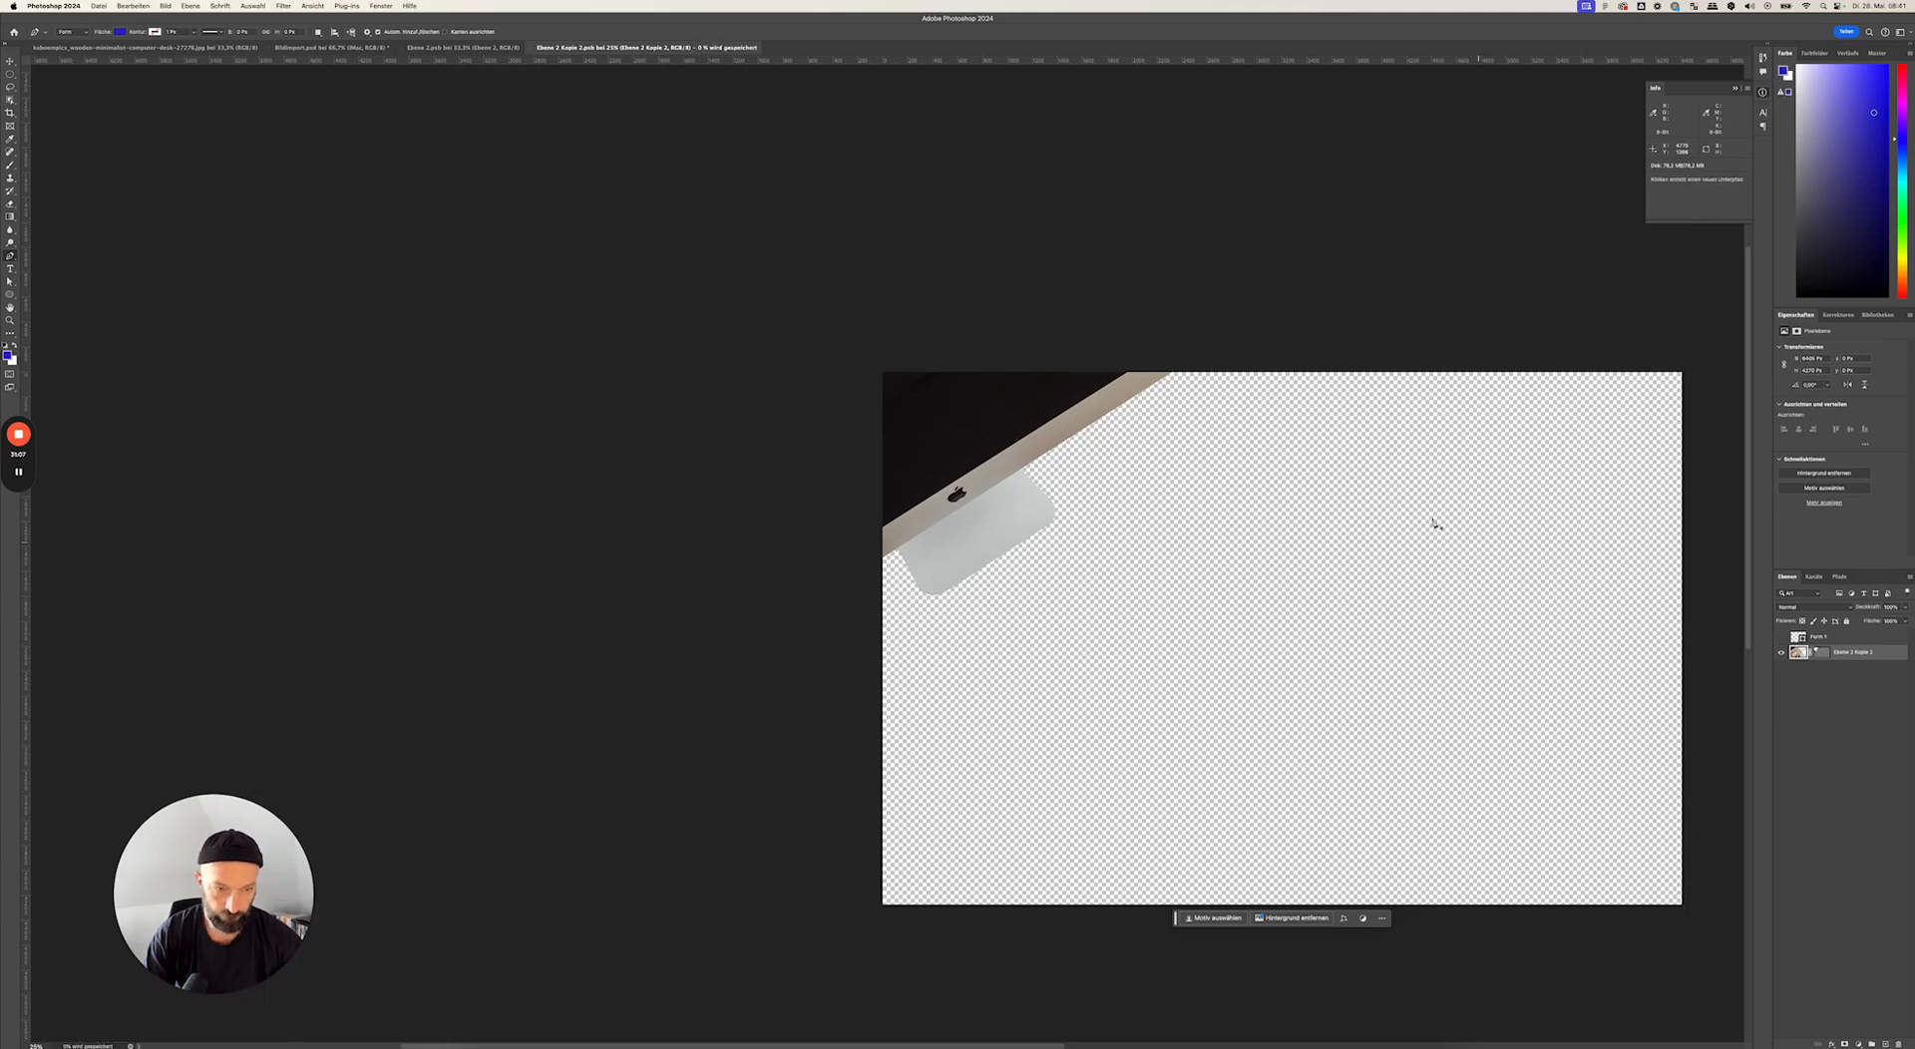
click(536, 48)
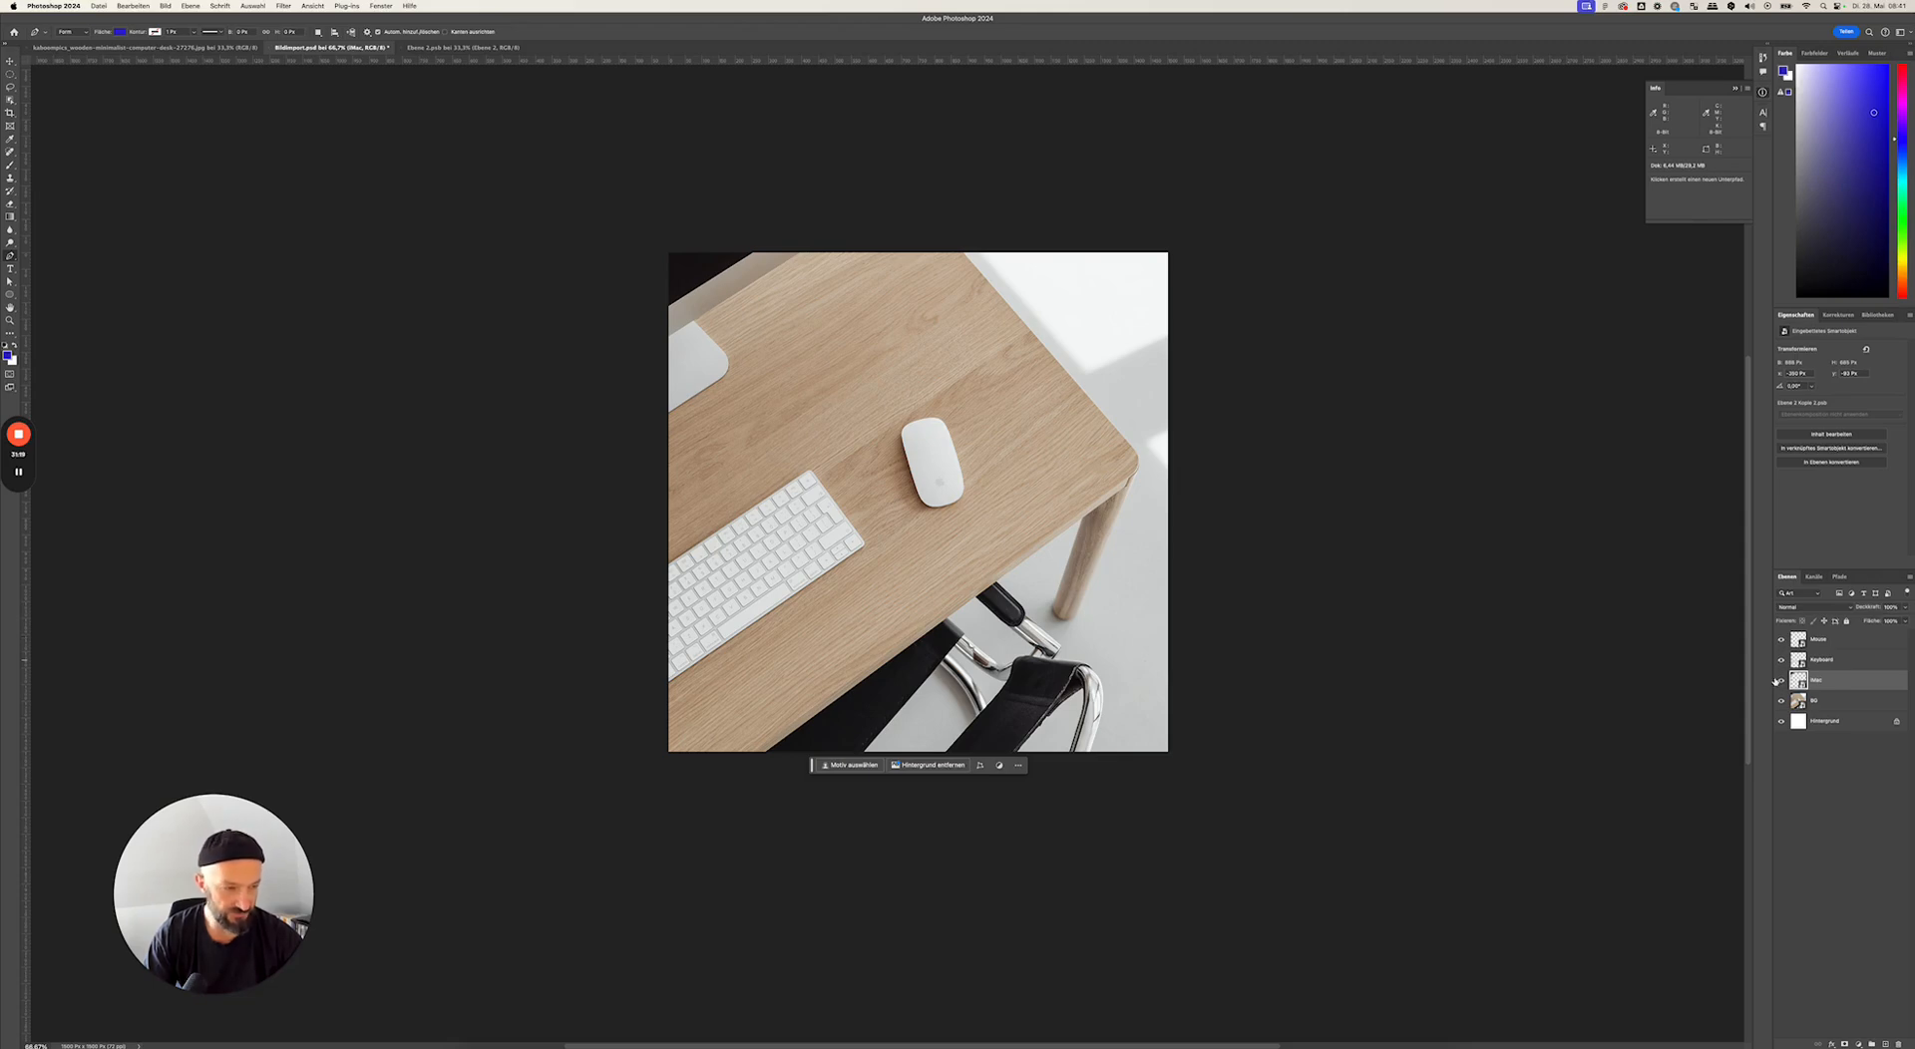
- Hide the mouse, keyboard and iMac layers and open the smart object of the background photo layer beneath them
double_click(1901, 687)
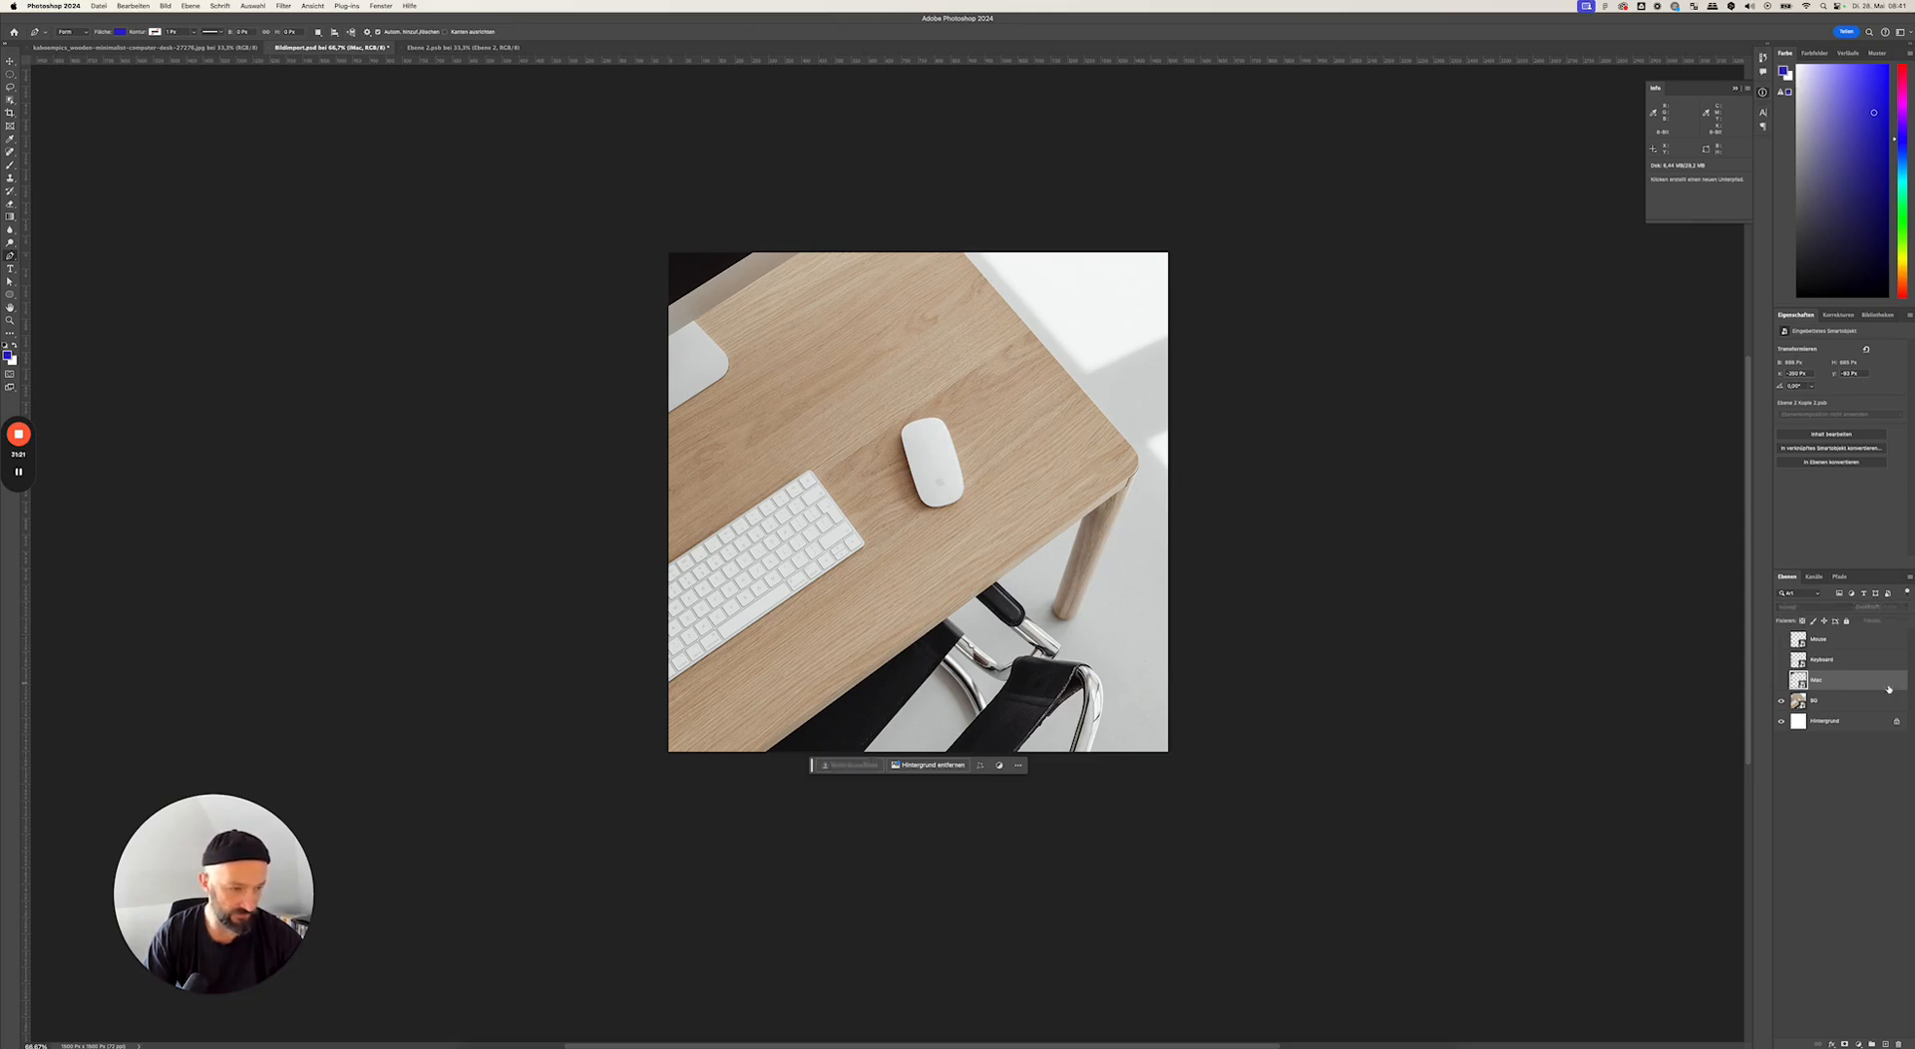
click(1844, 703)
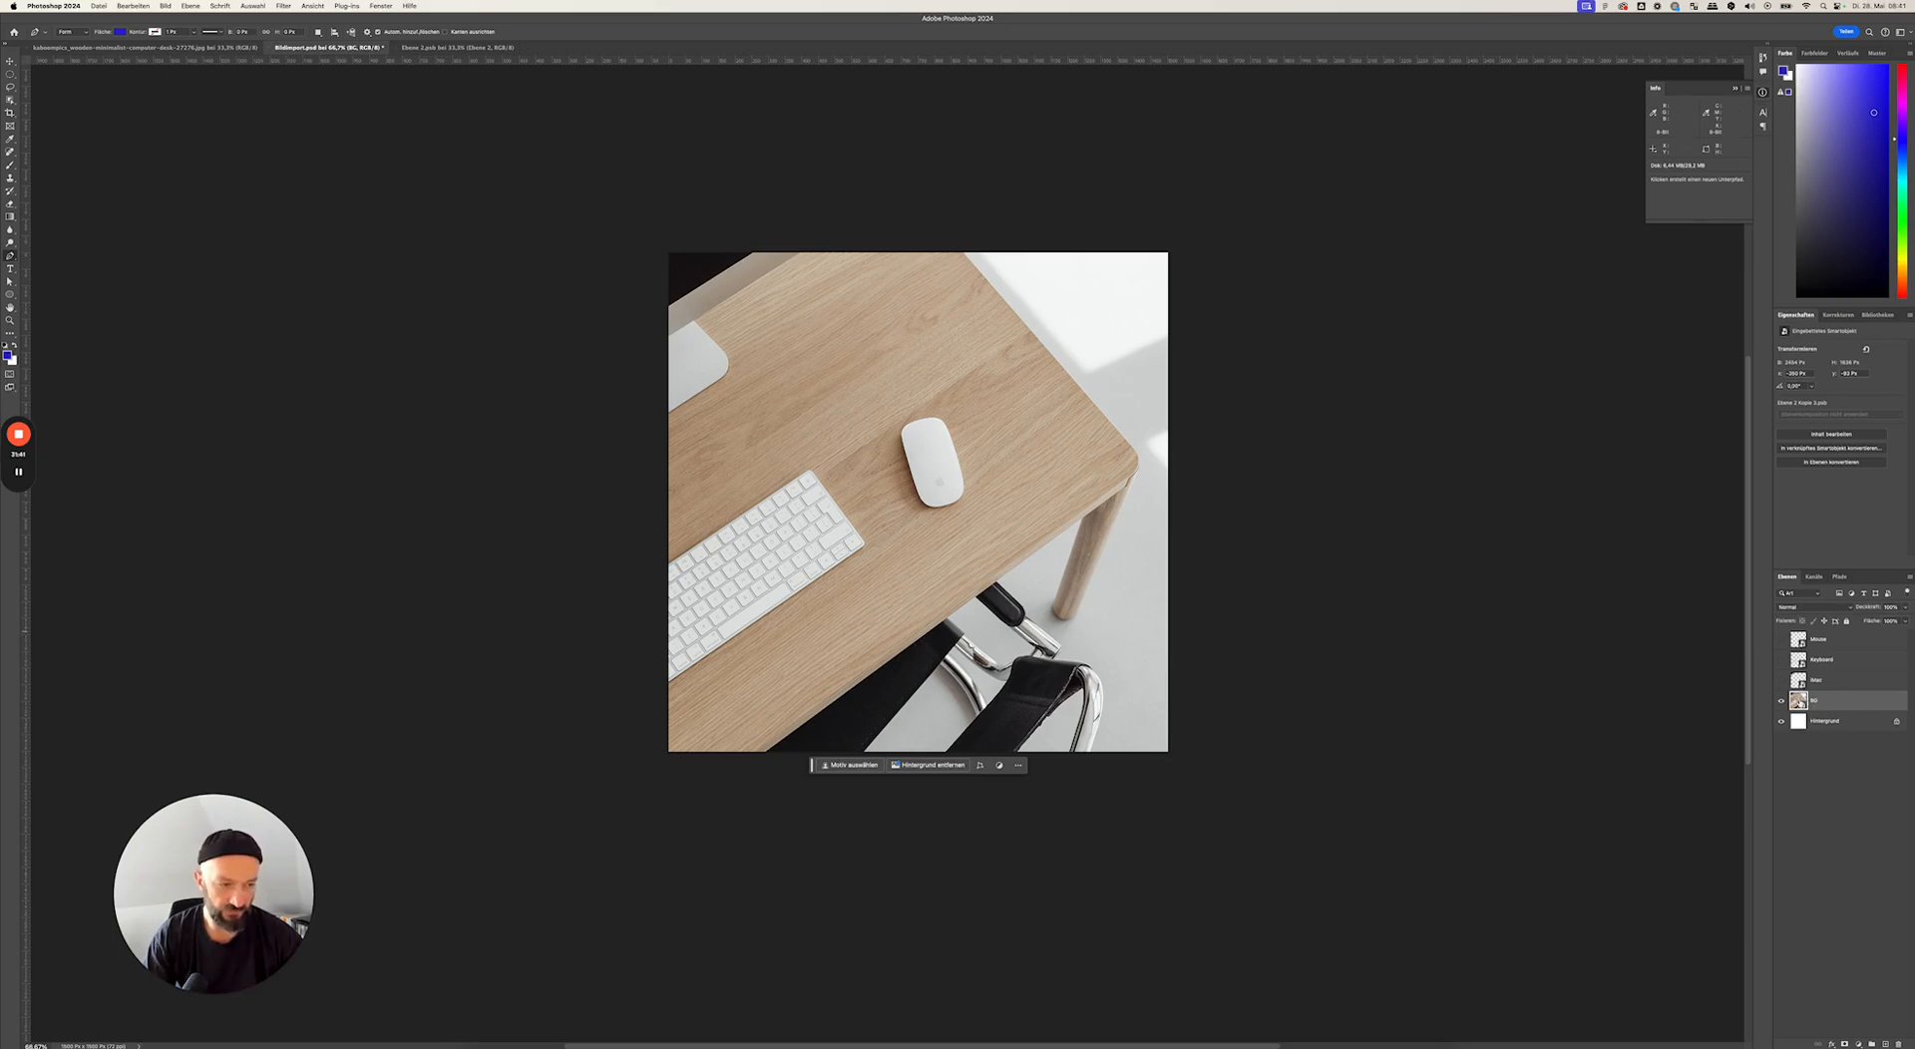
double_click(1799, 701)
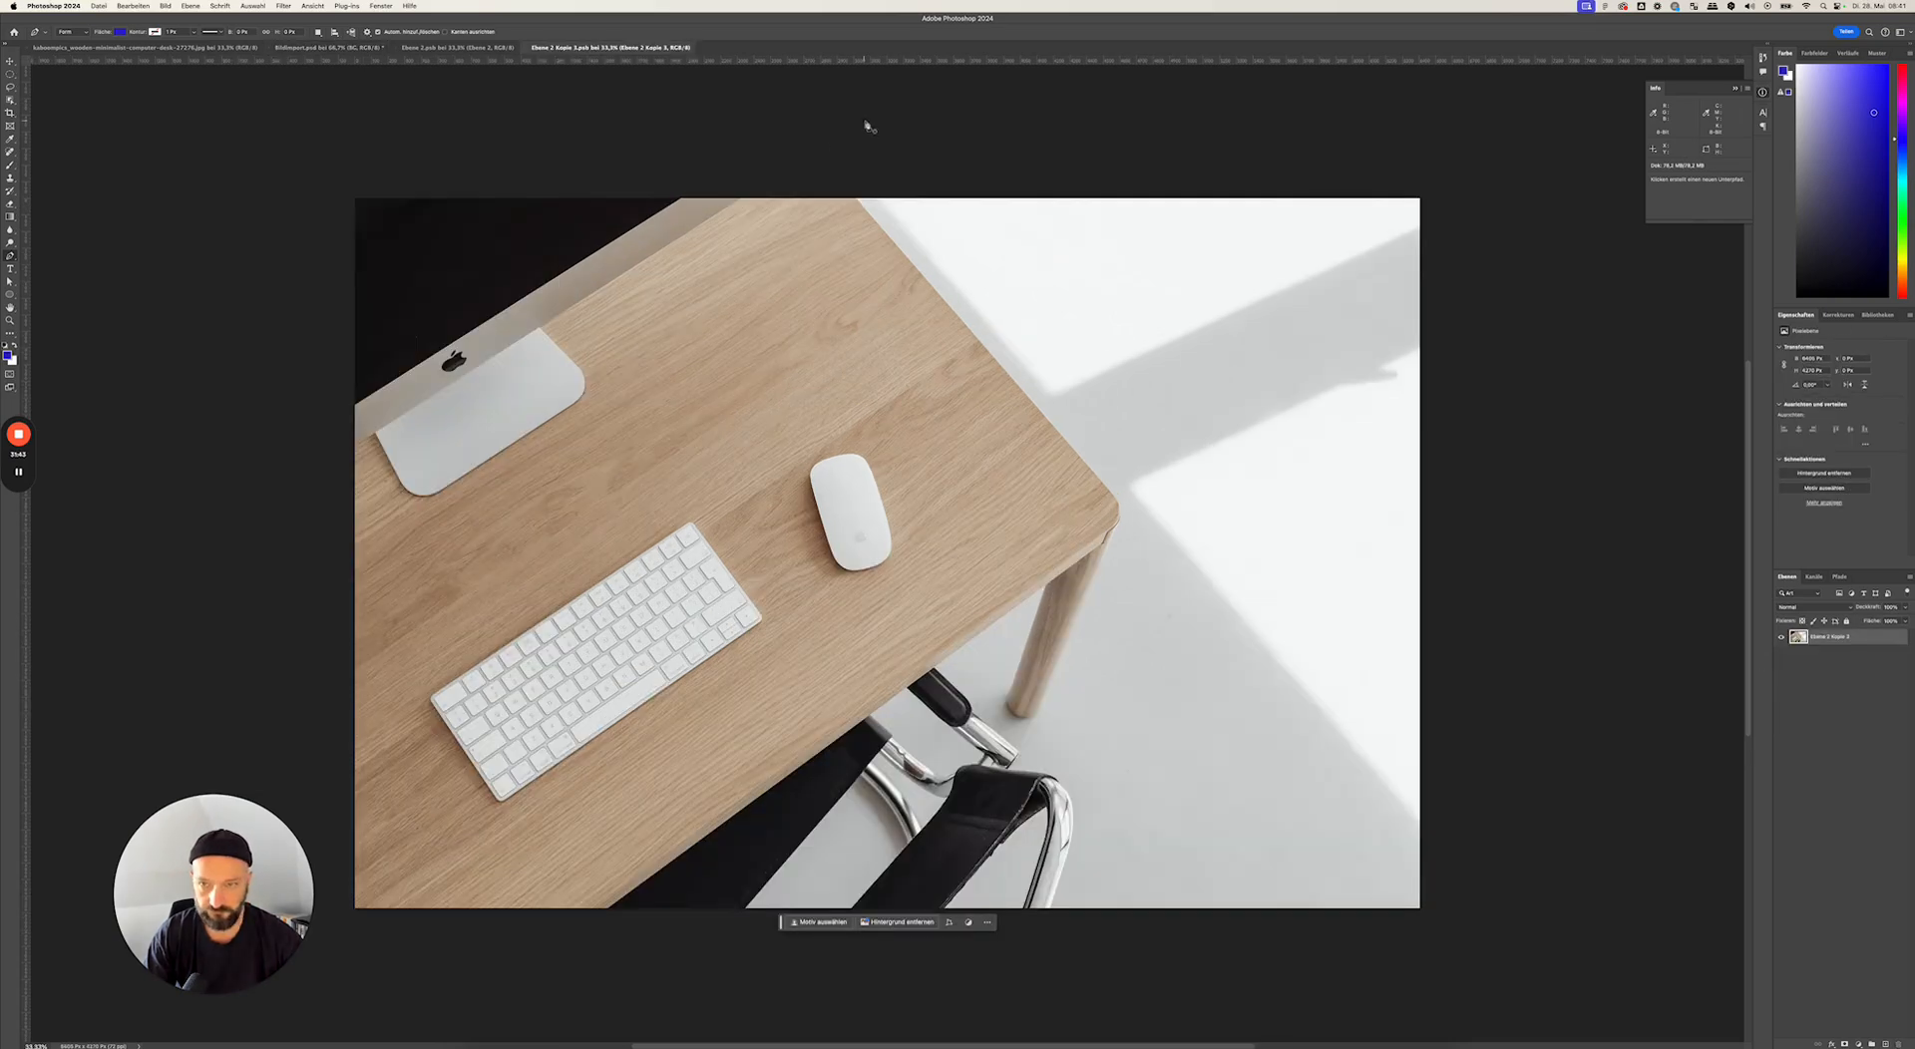
key(super+plus)
key(super+plus)
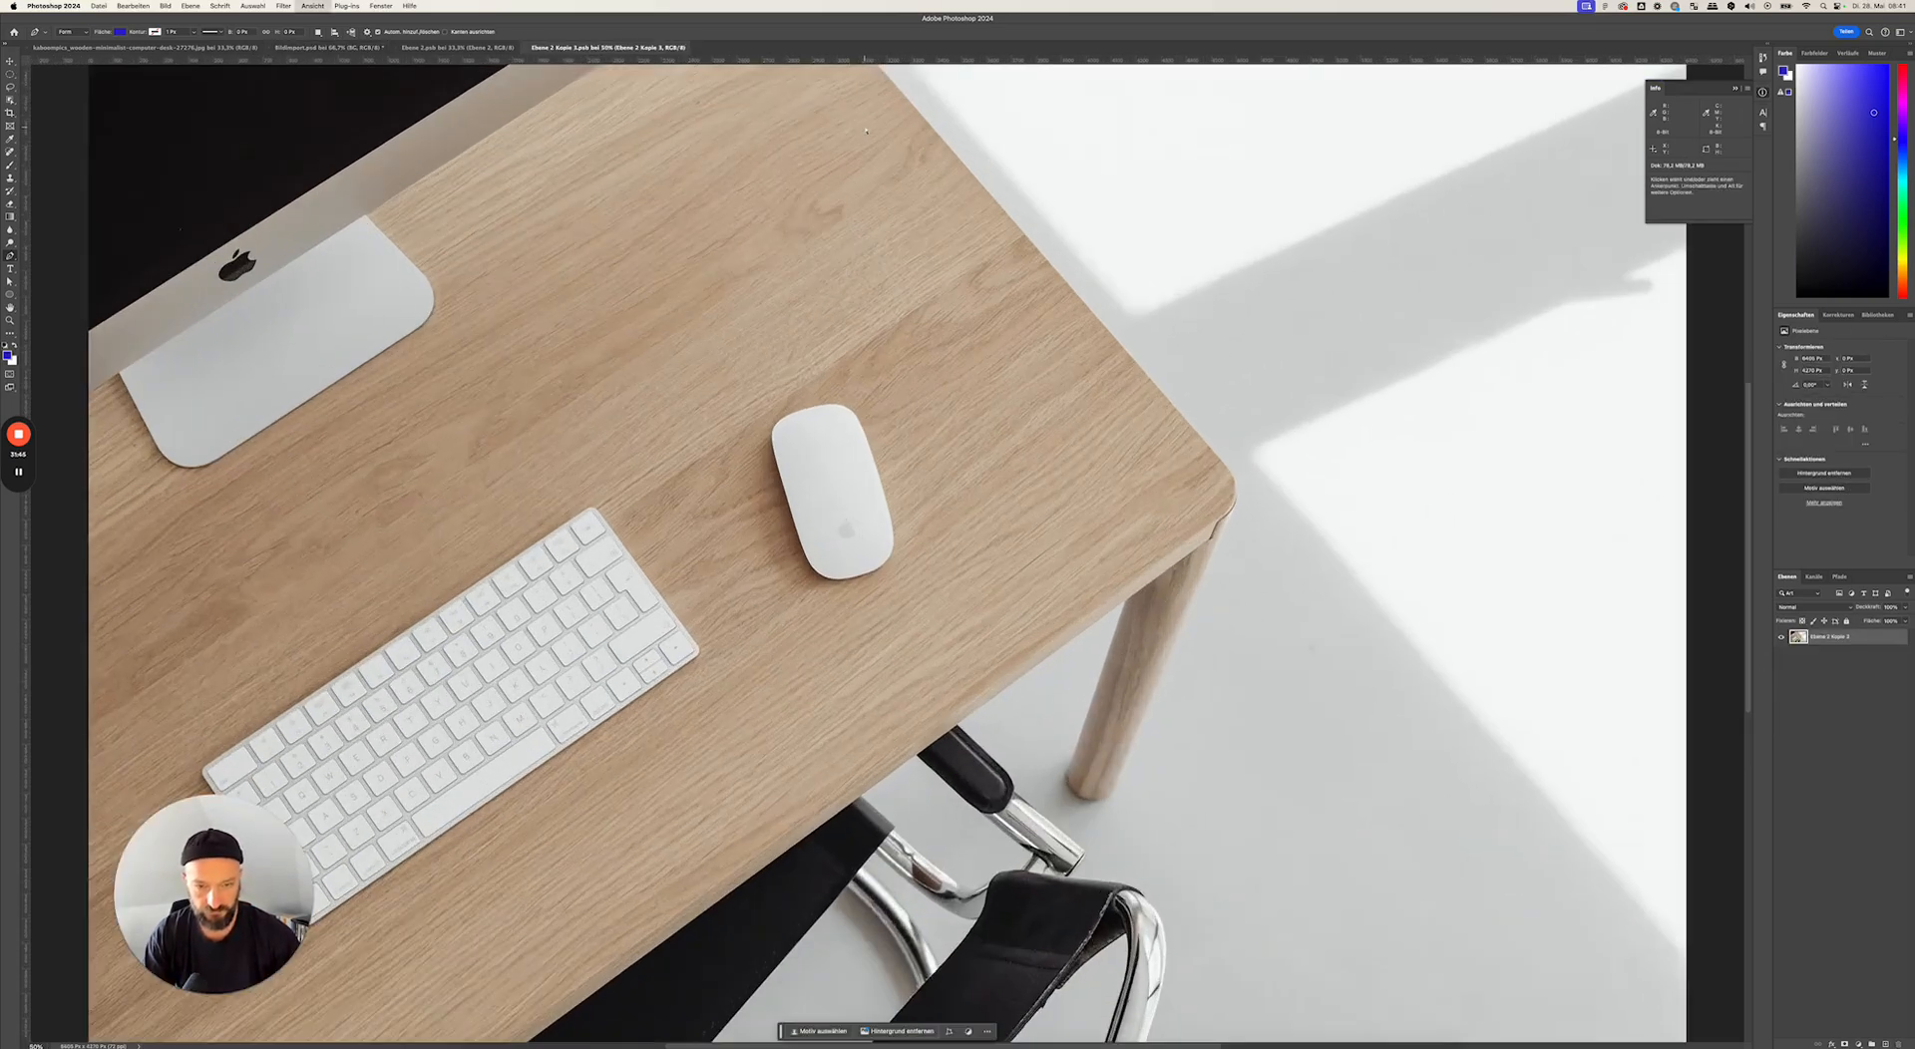
drag(777, 406, 930, 464)
drag(1004, 407, 1271, 237)
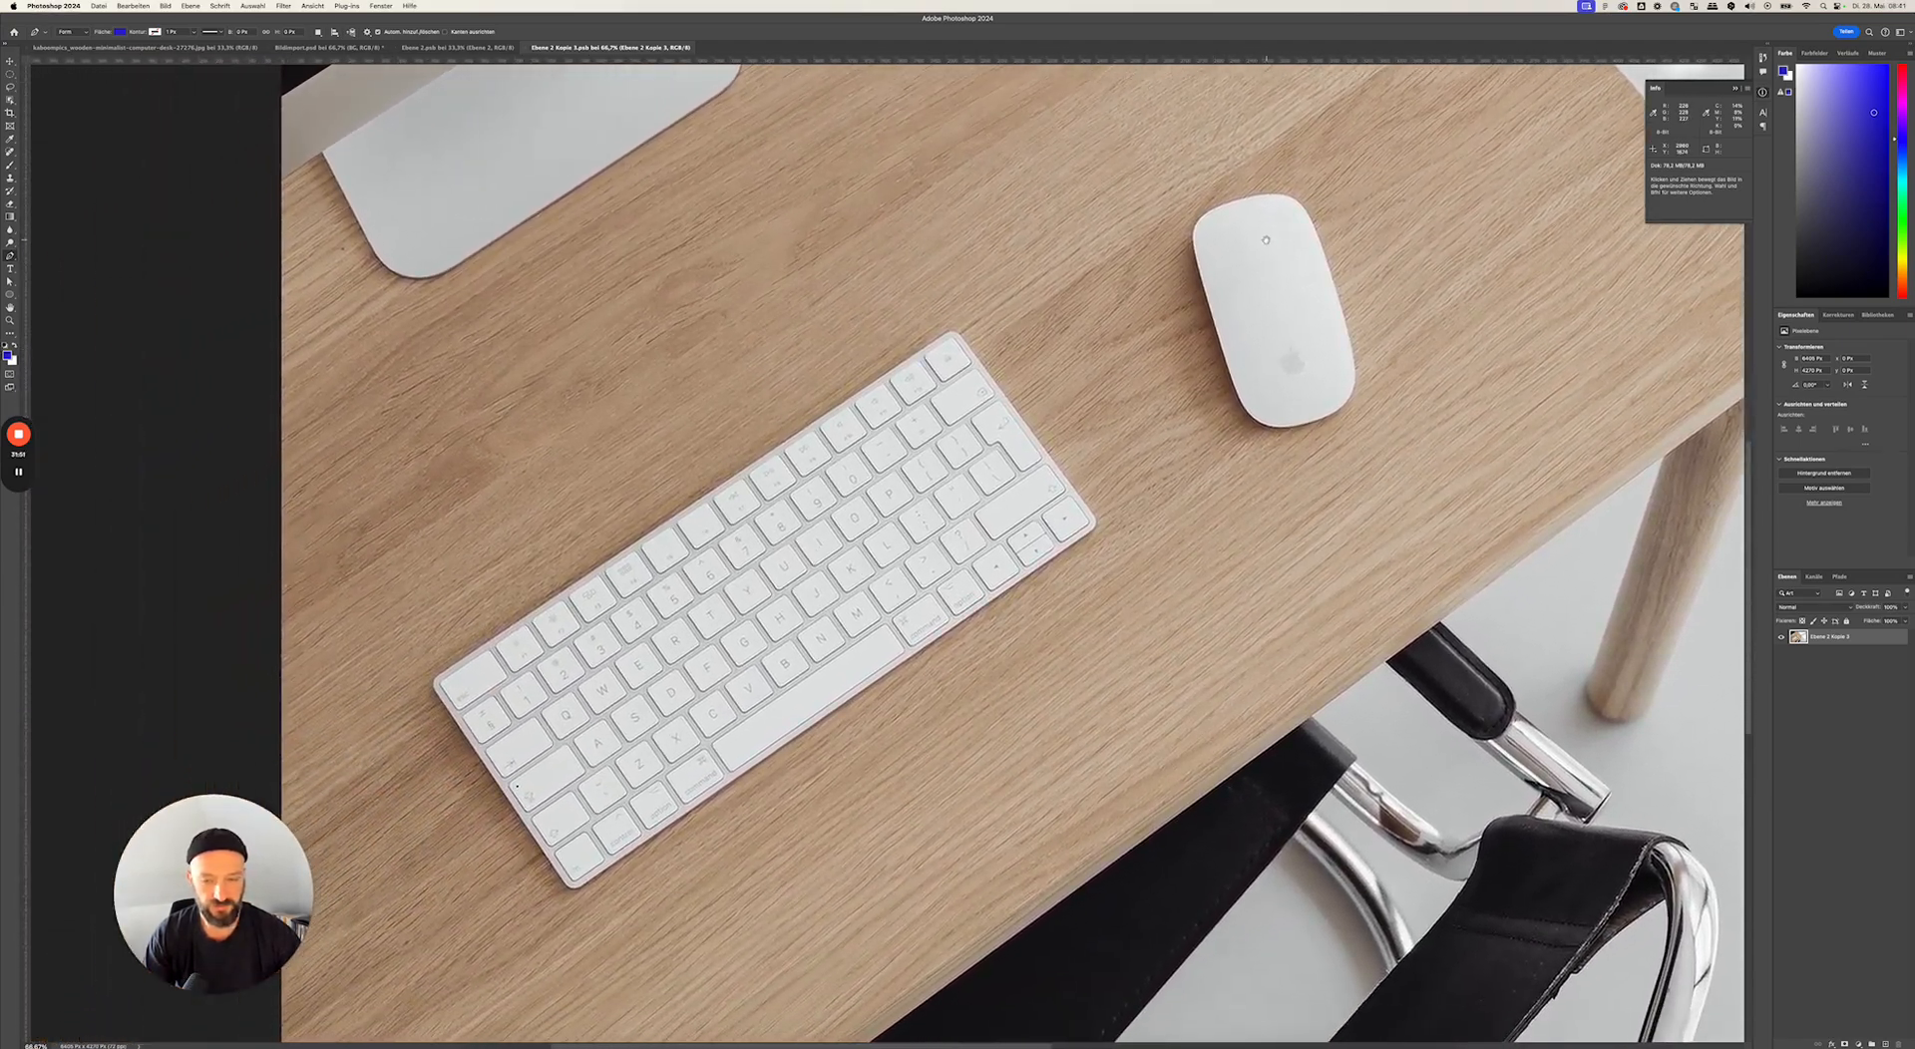
key(super+minus)
key(super+minus)
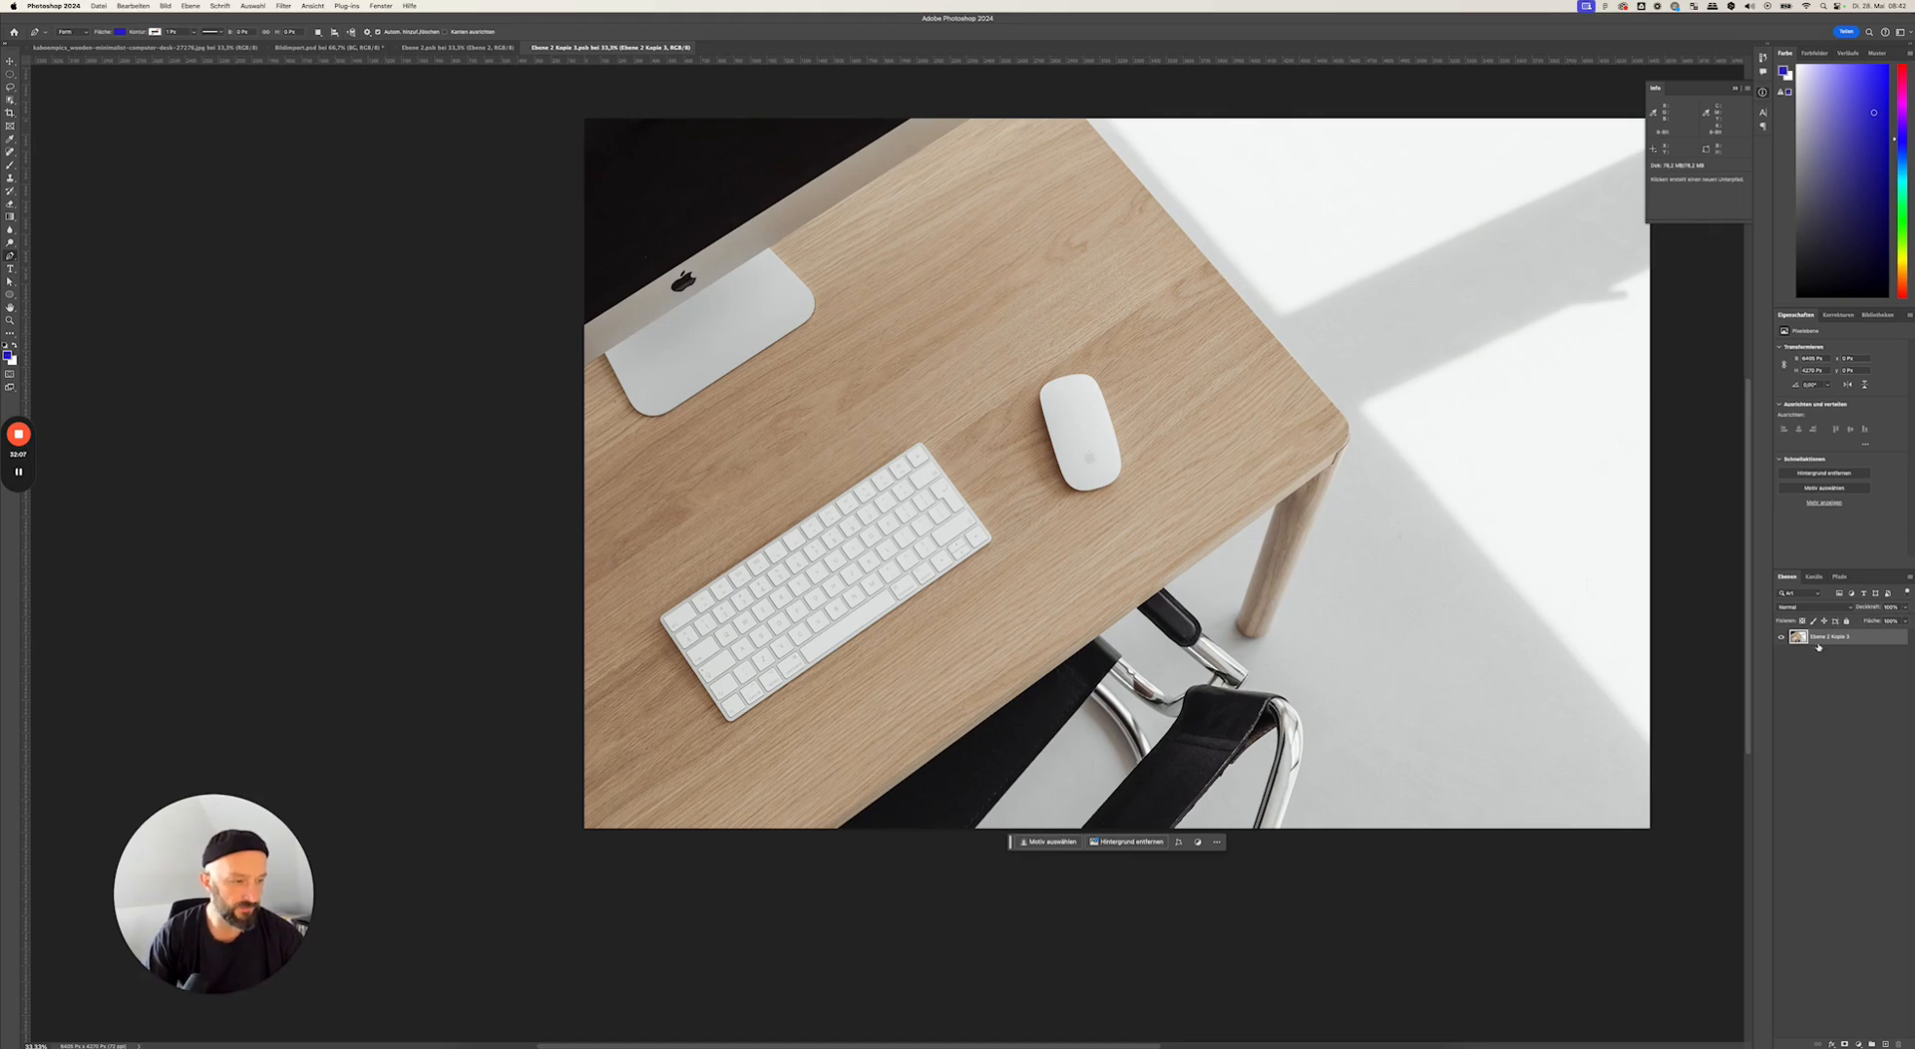
- Duplicate the photo layer, hide the lower copy as a backup and make the upper copy active
drag(1844, 642, 1846, 651)
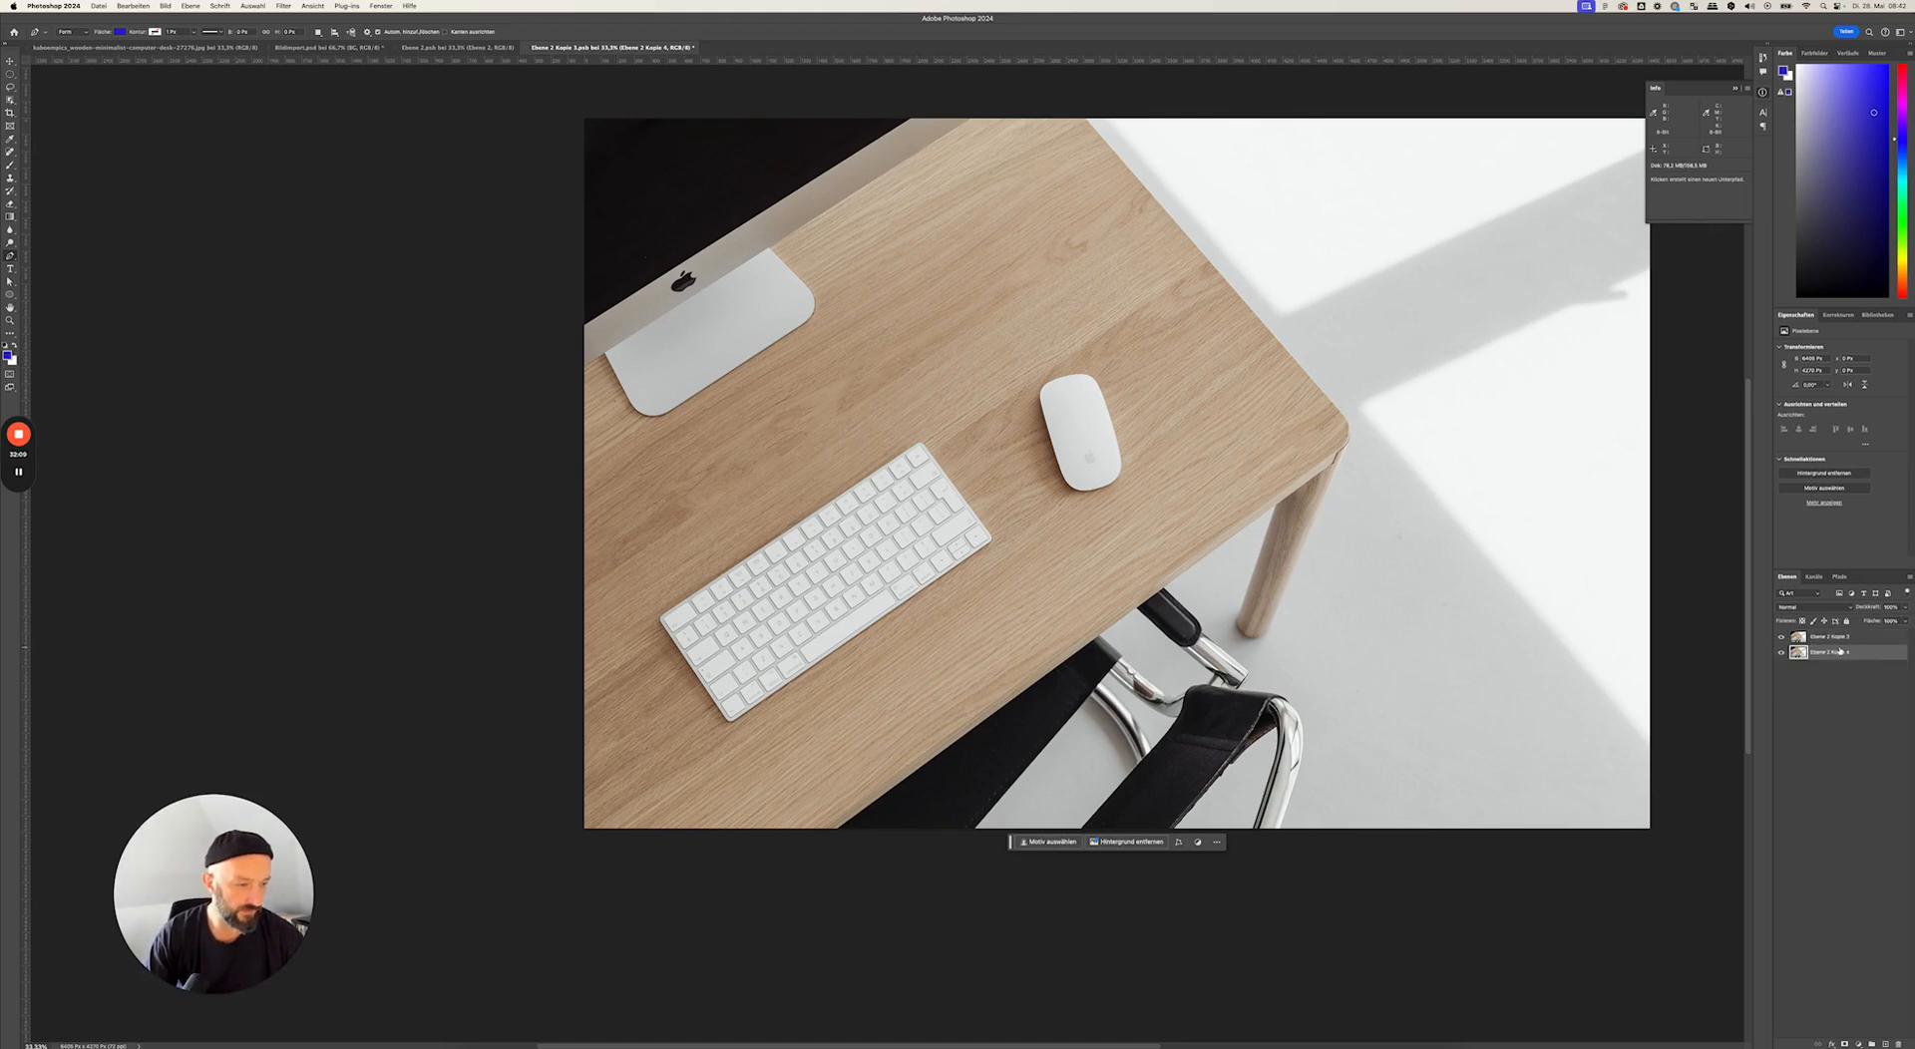
click(1782, 653)
click(1857, 641)
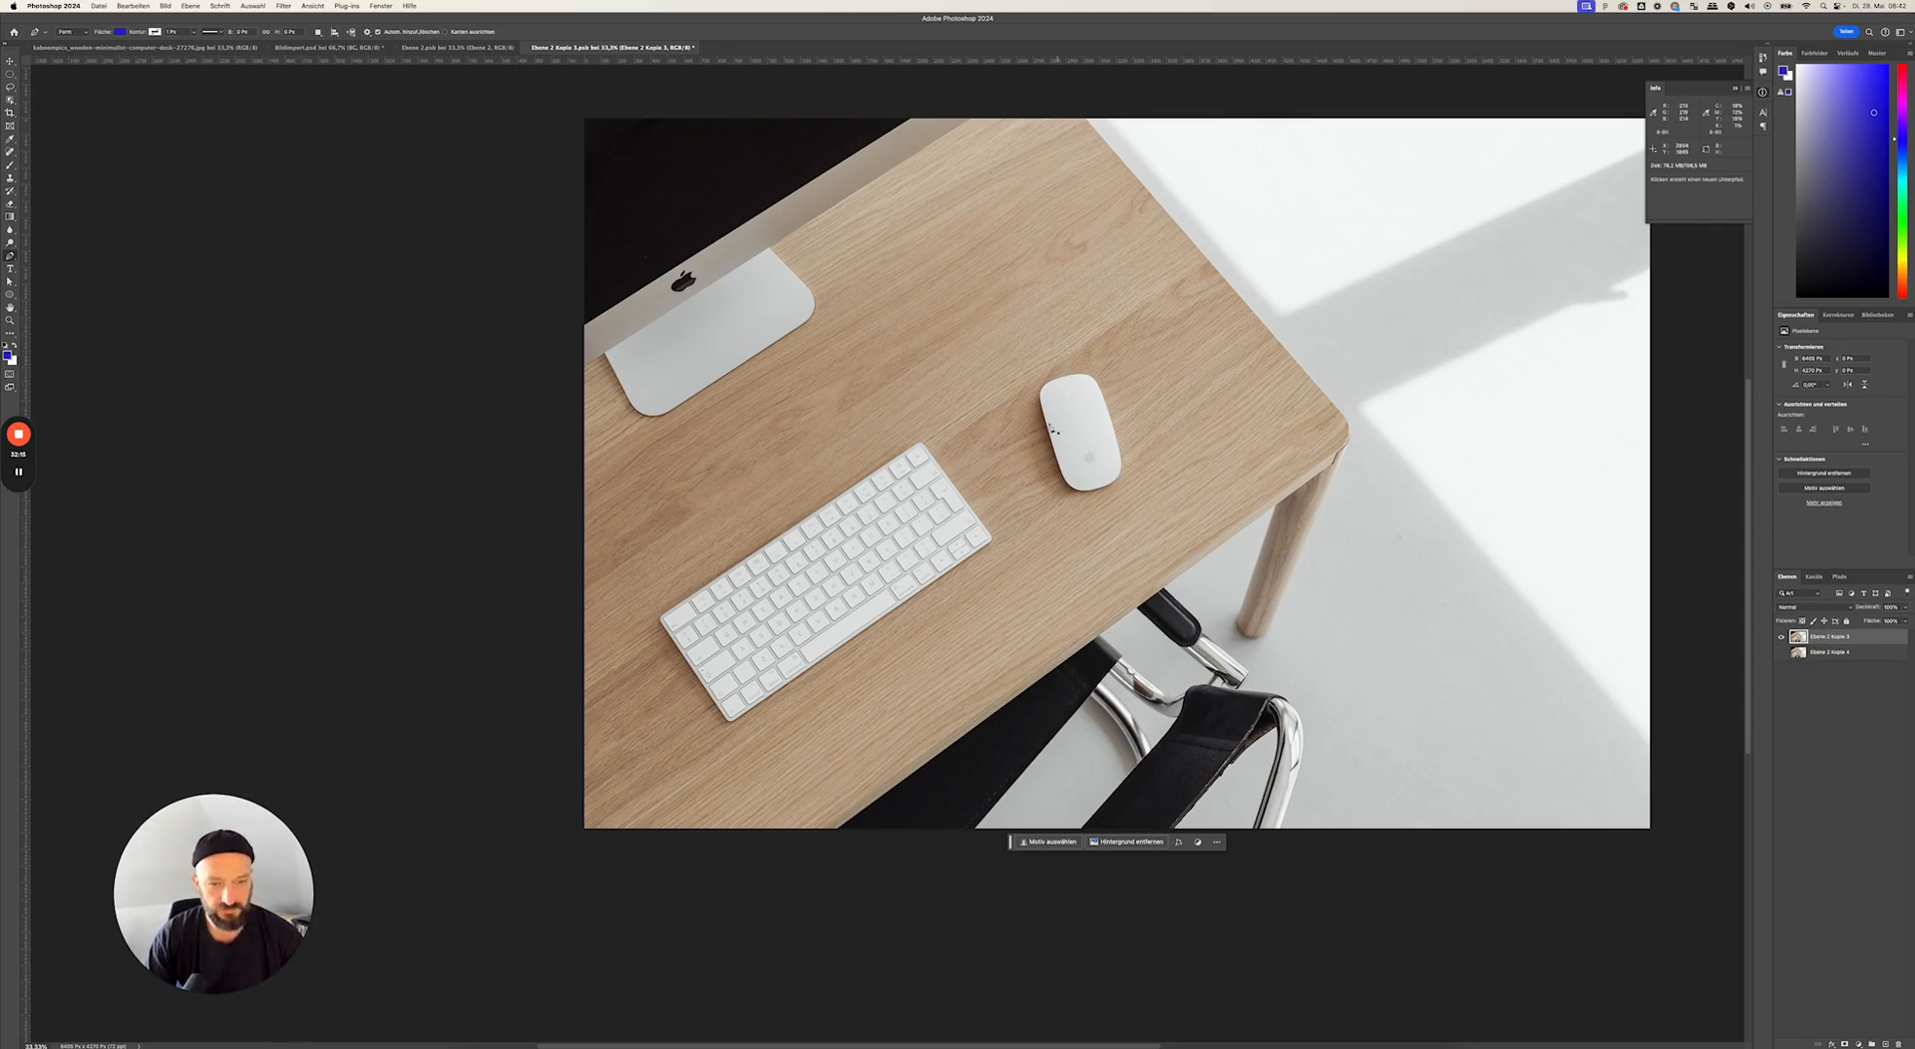
click(1783, 638)
click(1782, 638)
click(1783, 638)
click(1783, 638)
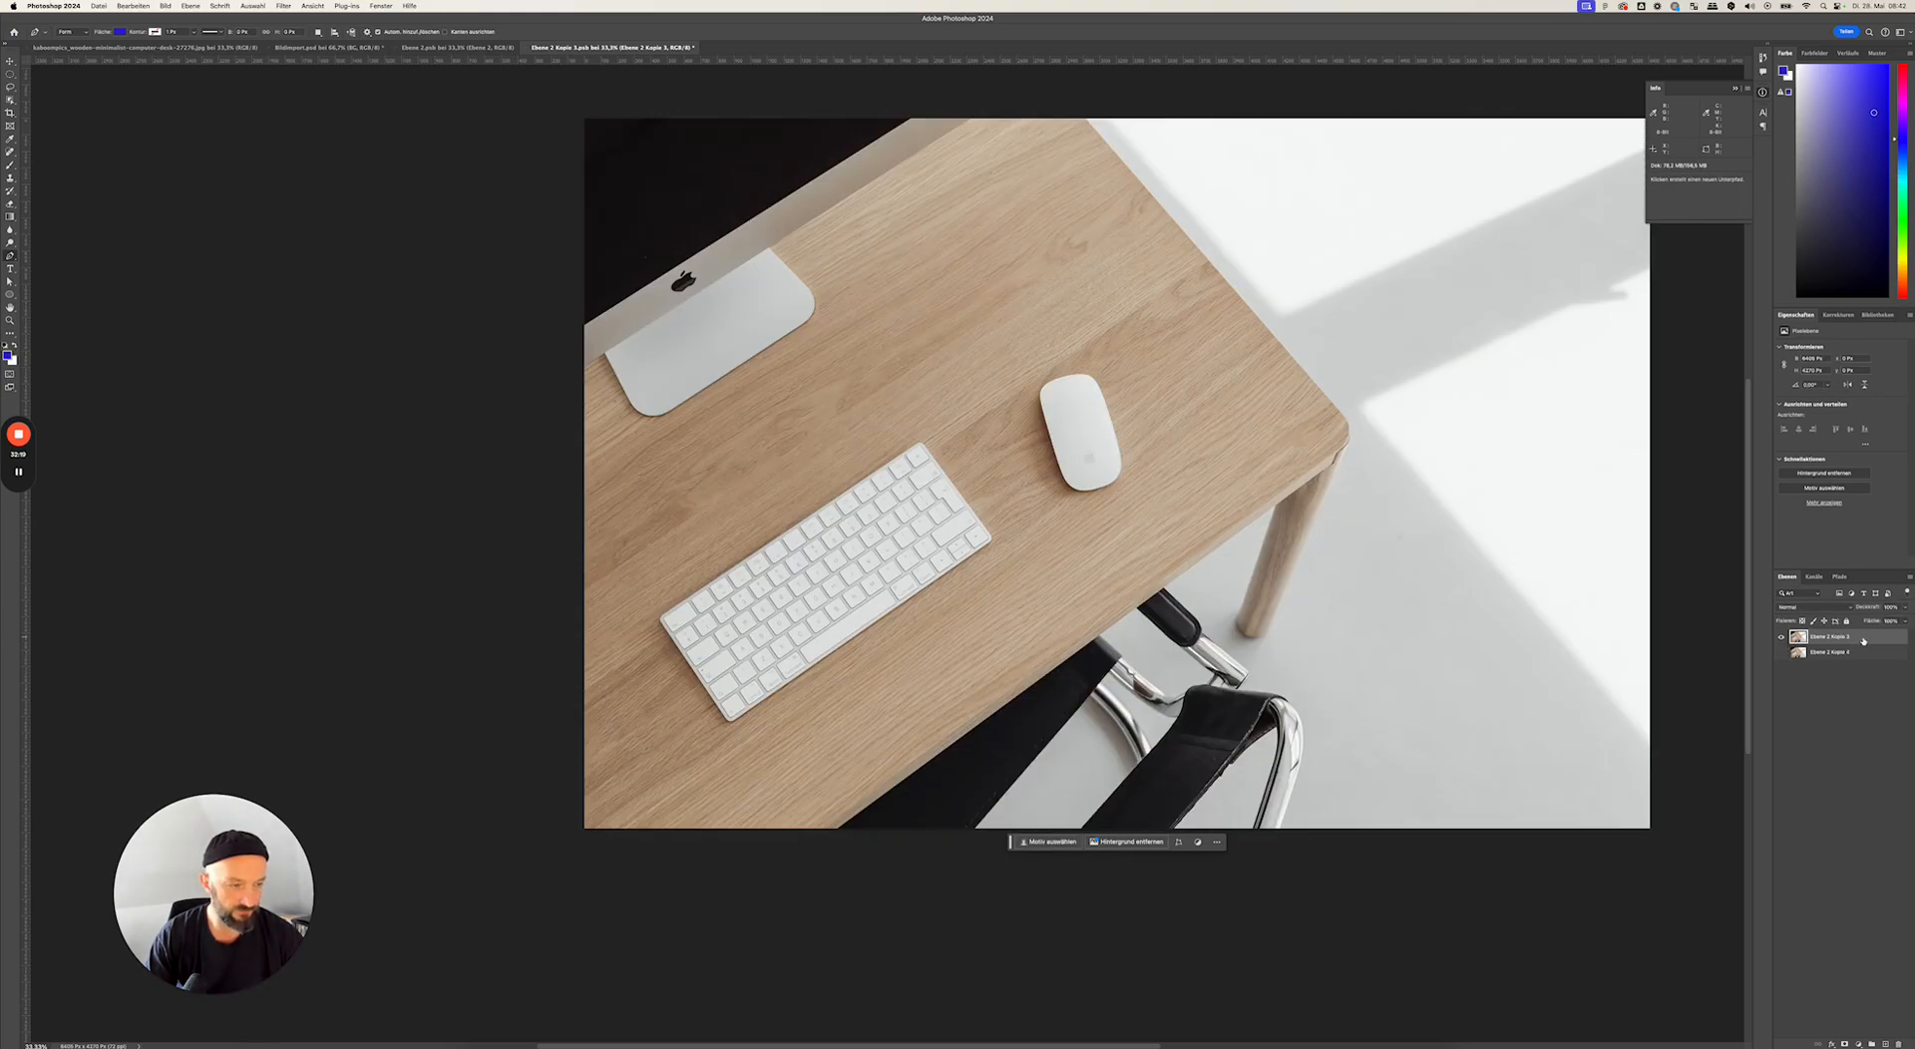
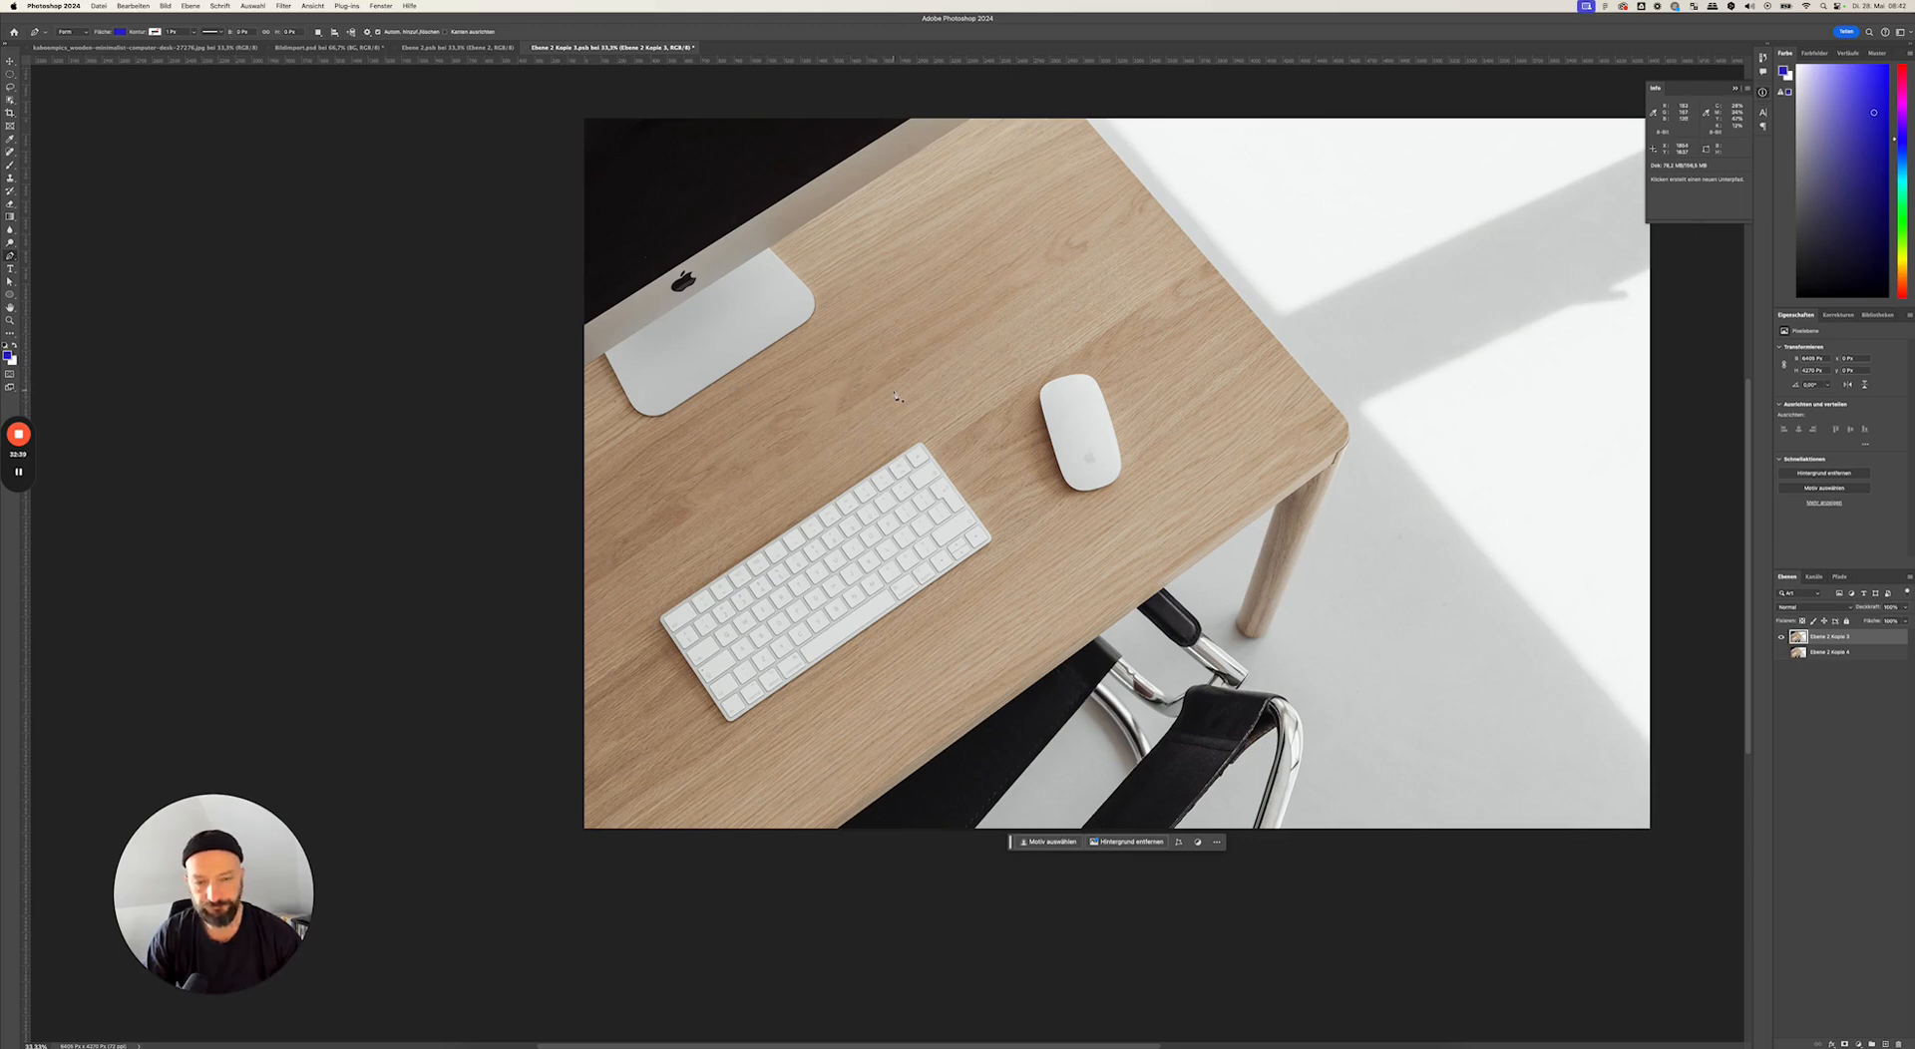
- Select the keyboard and mouse together with a loose freehand Lasso outline on the desk surface
click(11, 75)
right_click(12, 75)
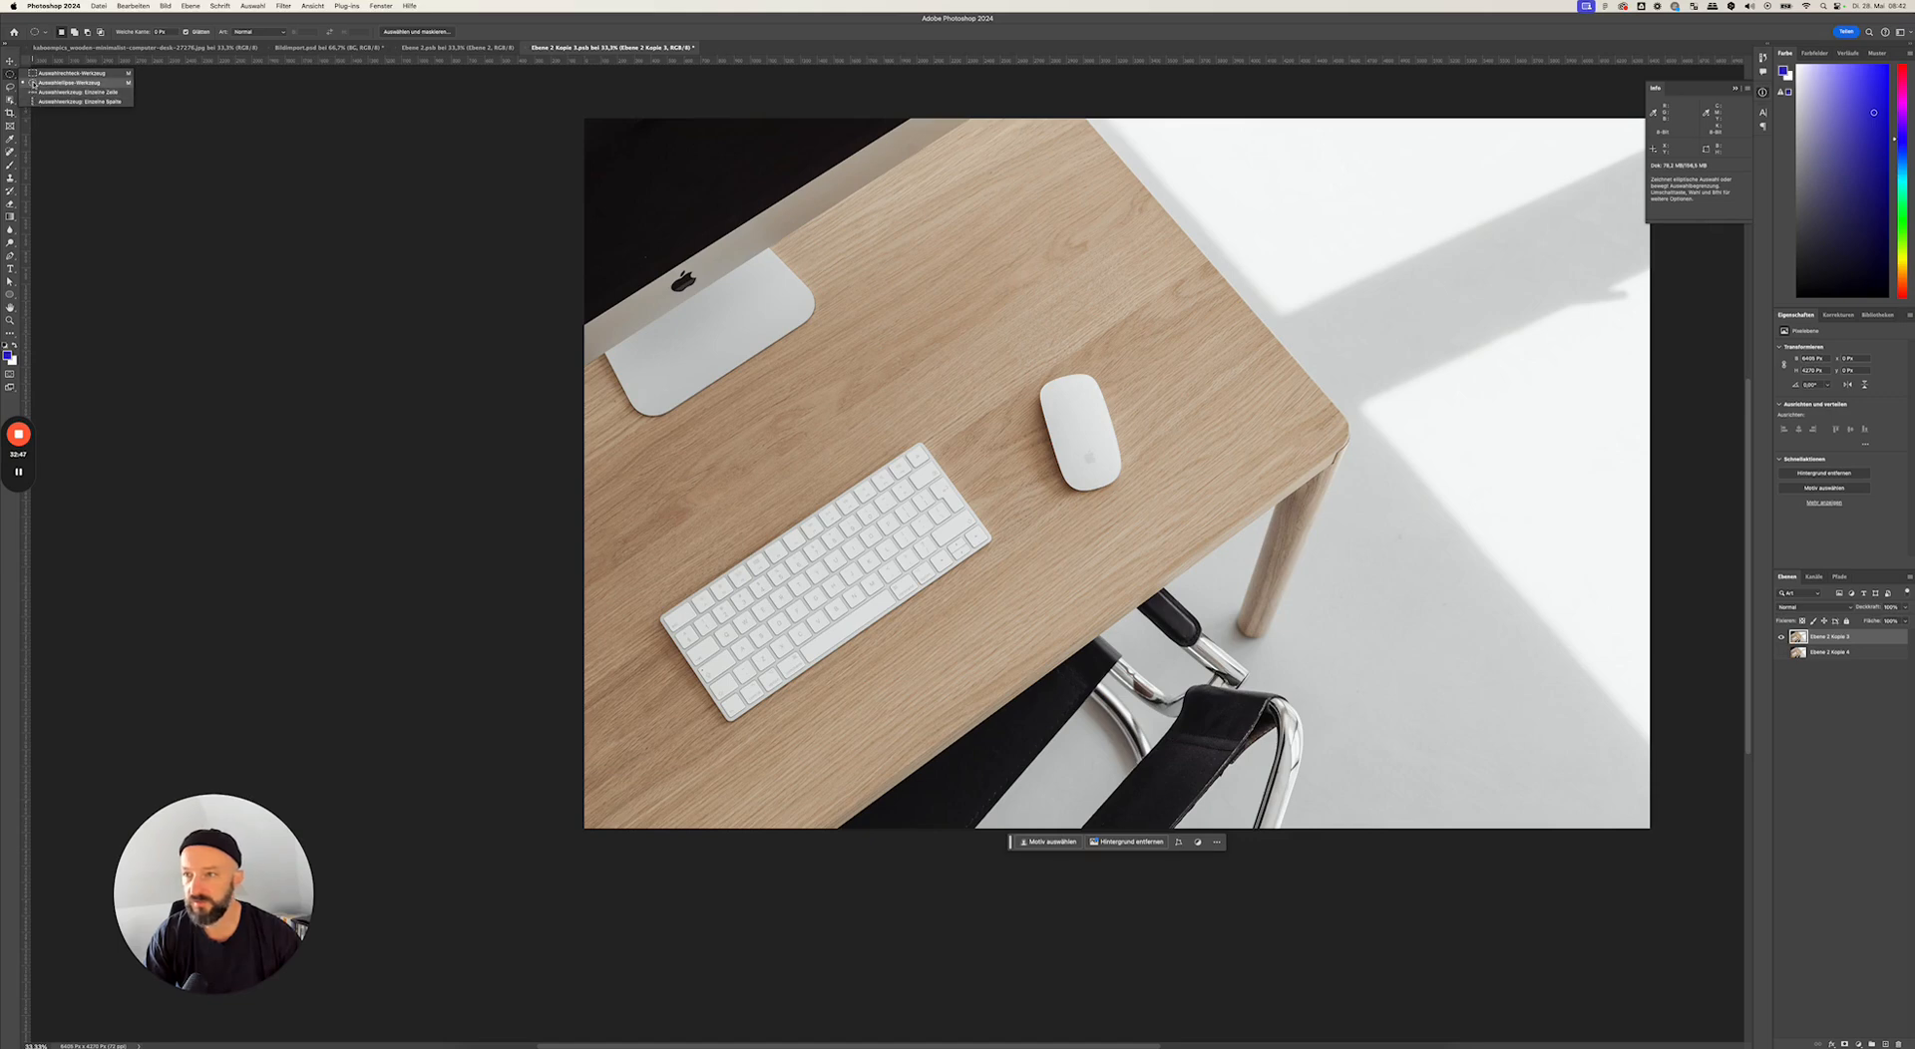
click(10, 86)
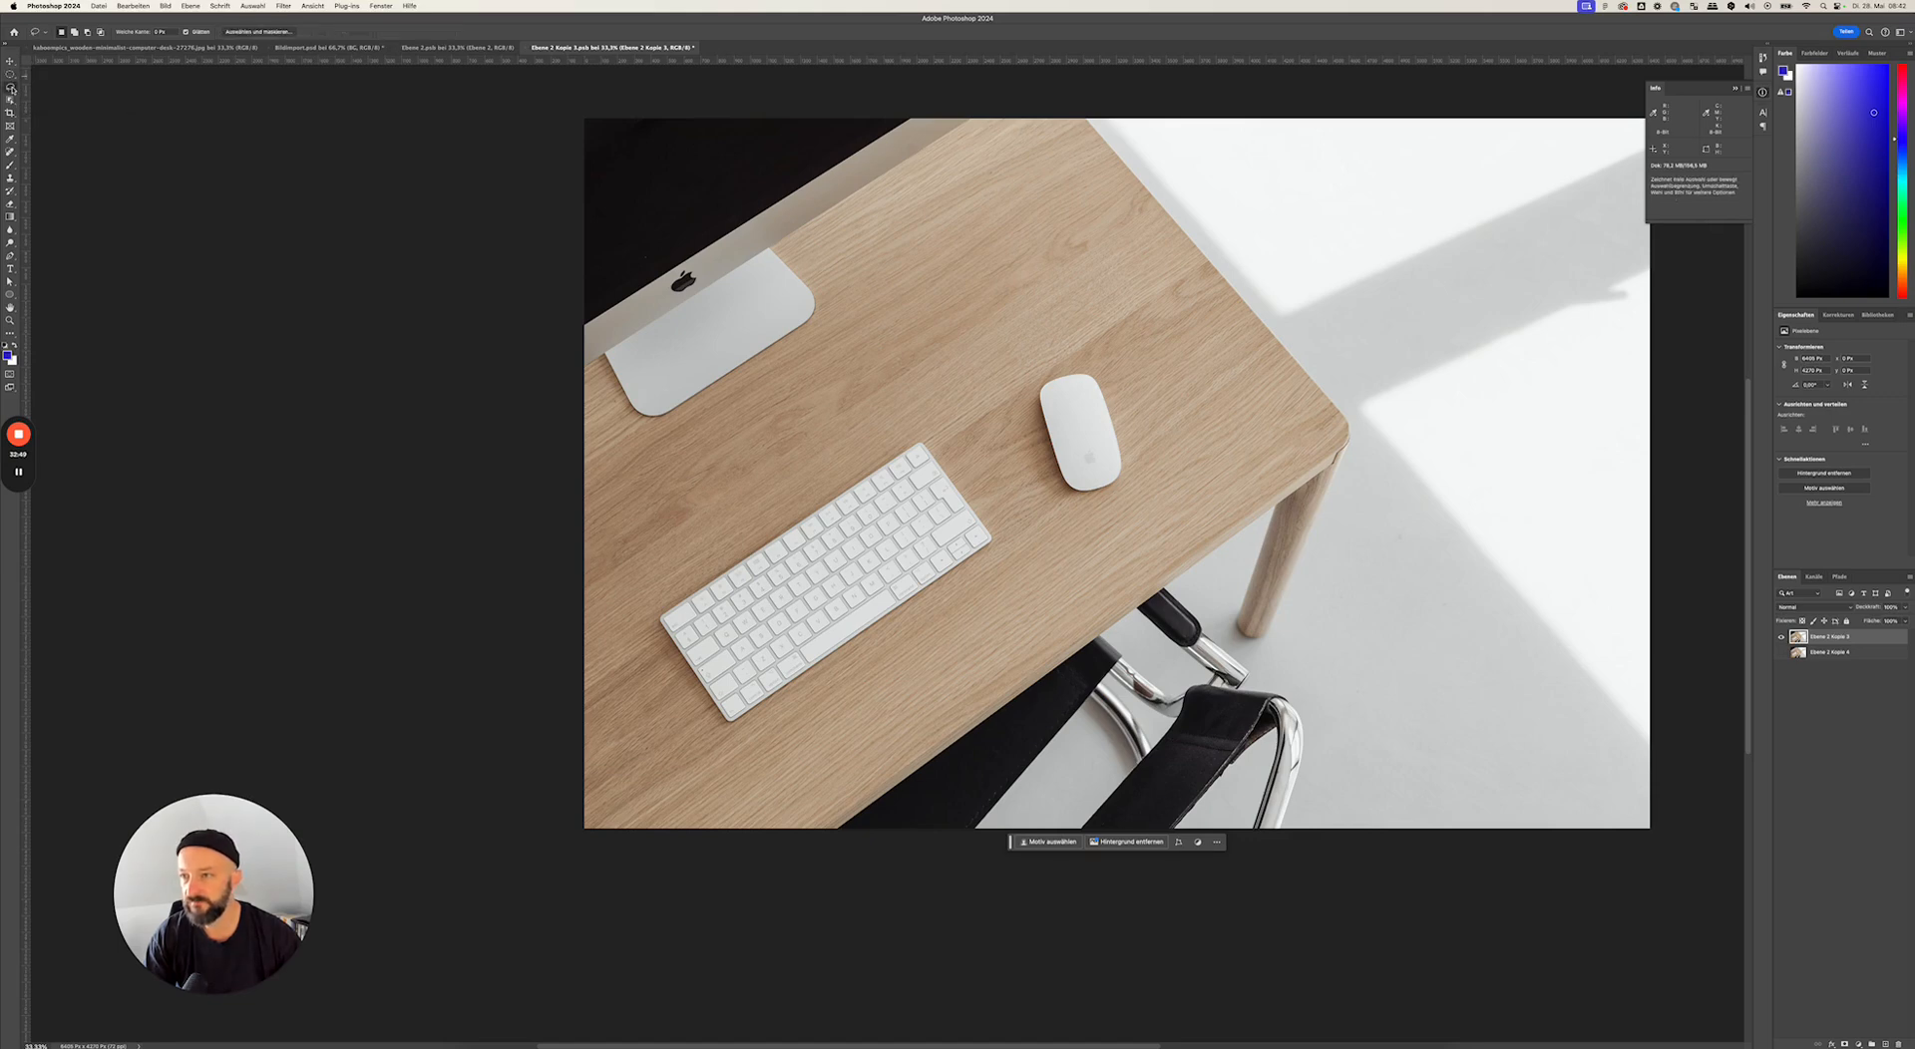
mouse_move(992, 349)
mouse_down()
mouse_move(1164, 369)
mouse_move(1194, 420)
mouse_move(1189, 484)
mouse_move(795, 756)
mouse_move(695, 750)
mouse_up()
mouse_move(679, 535)
mouse_down()
mouse_move(922, 377)
mouse_move(960, 409)
mouse_up()
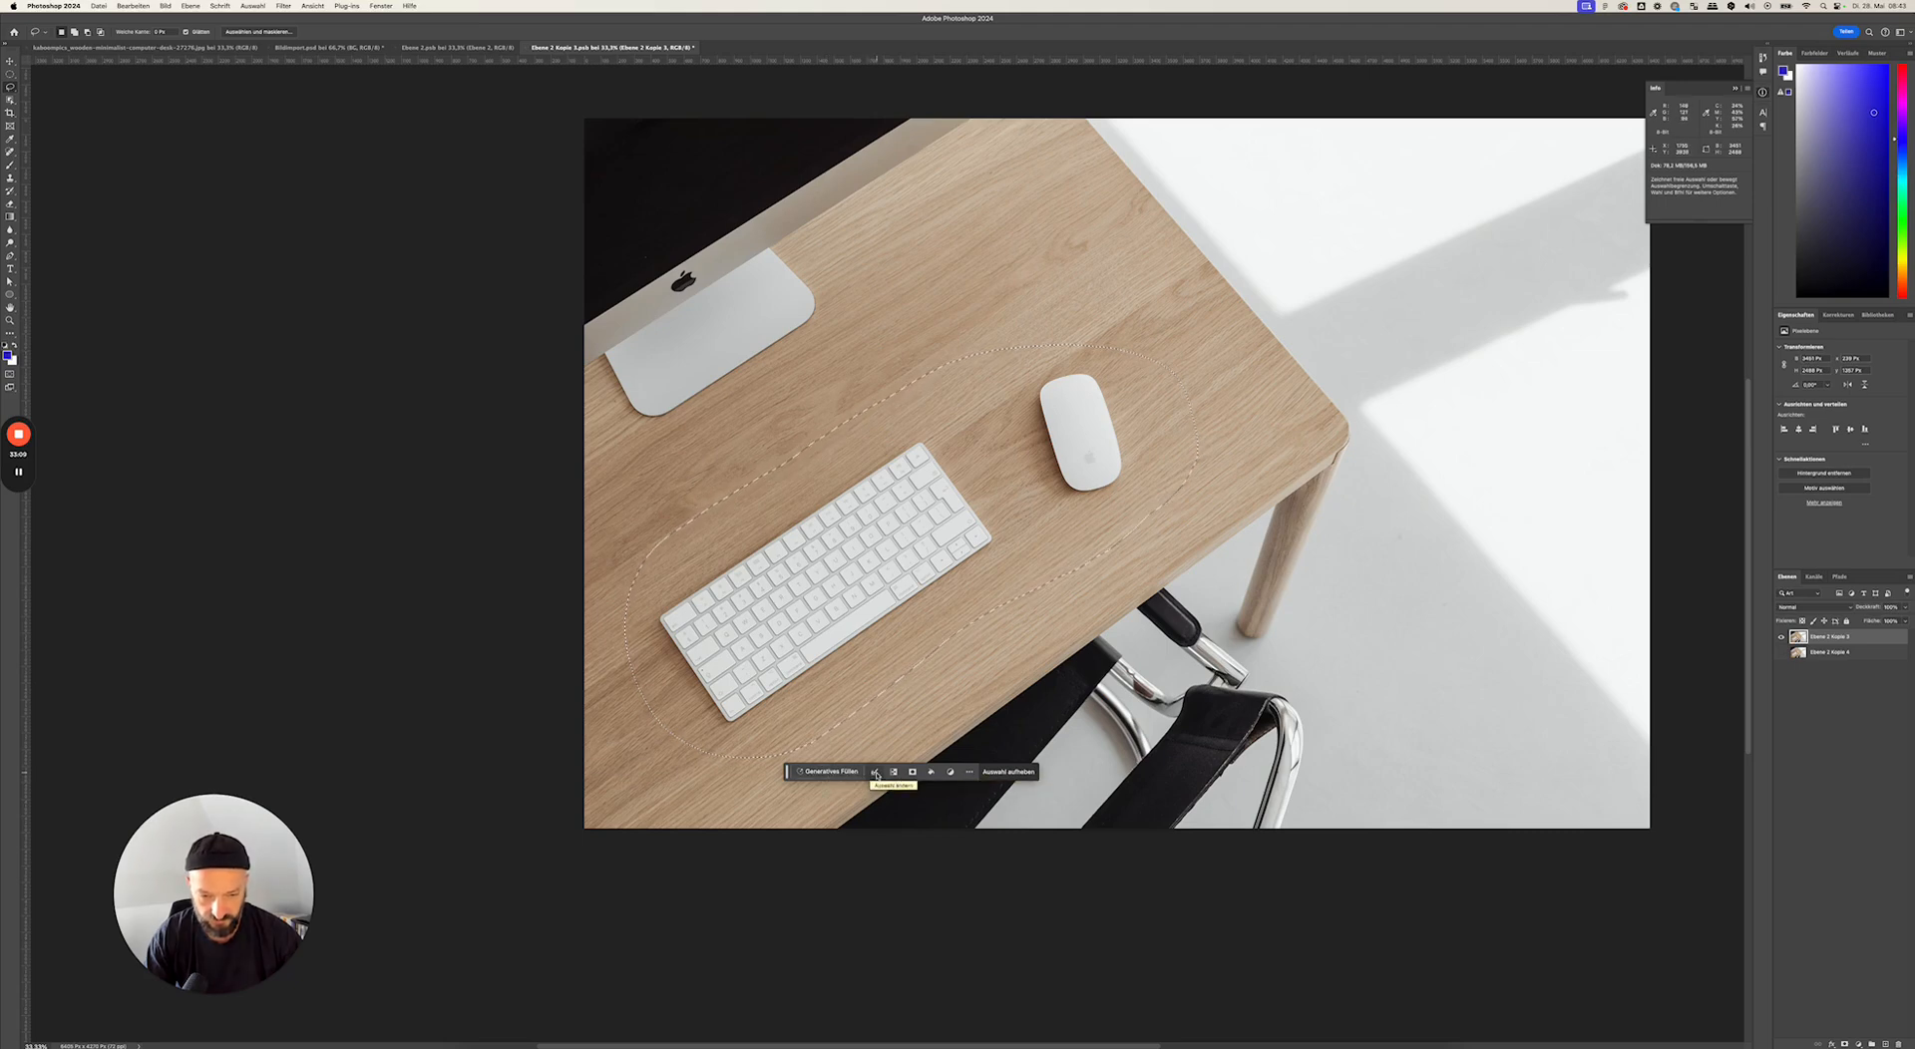
click(819, 773)
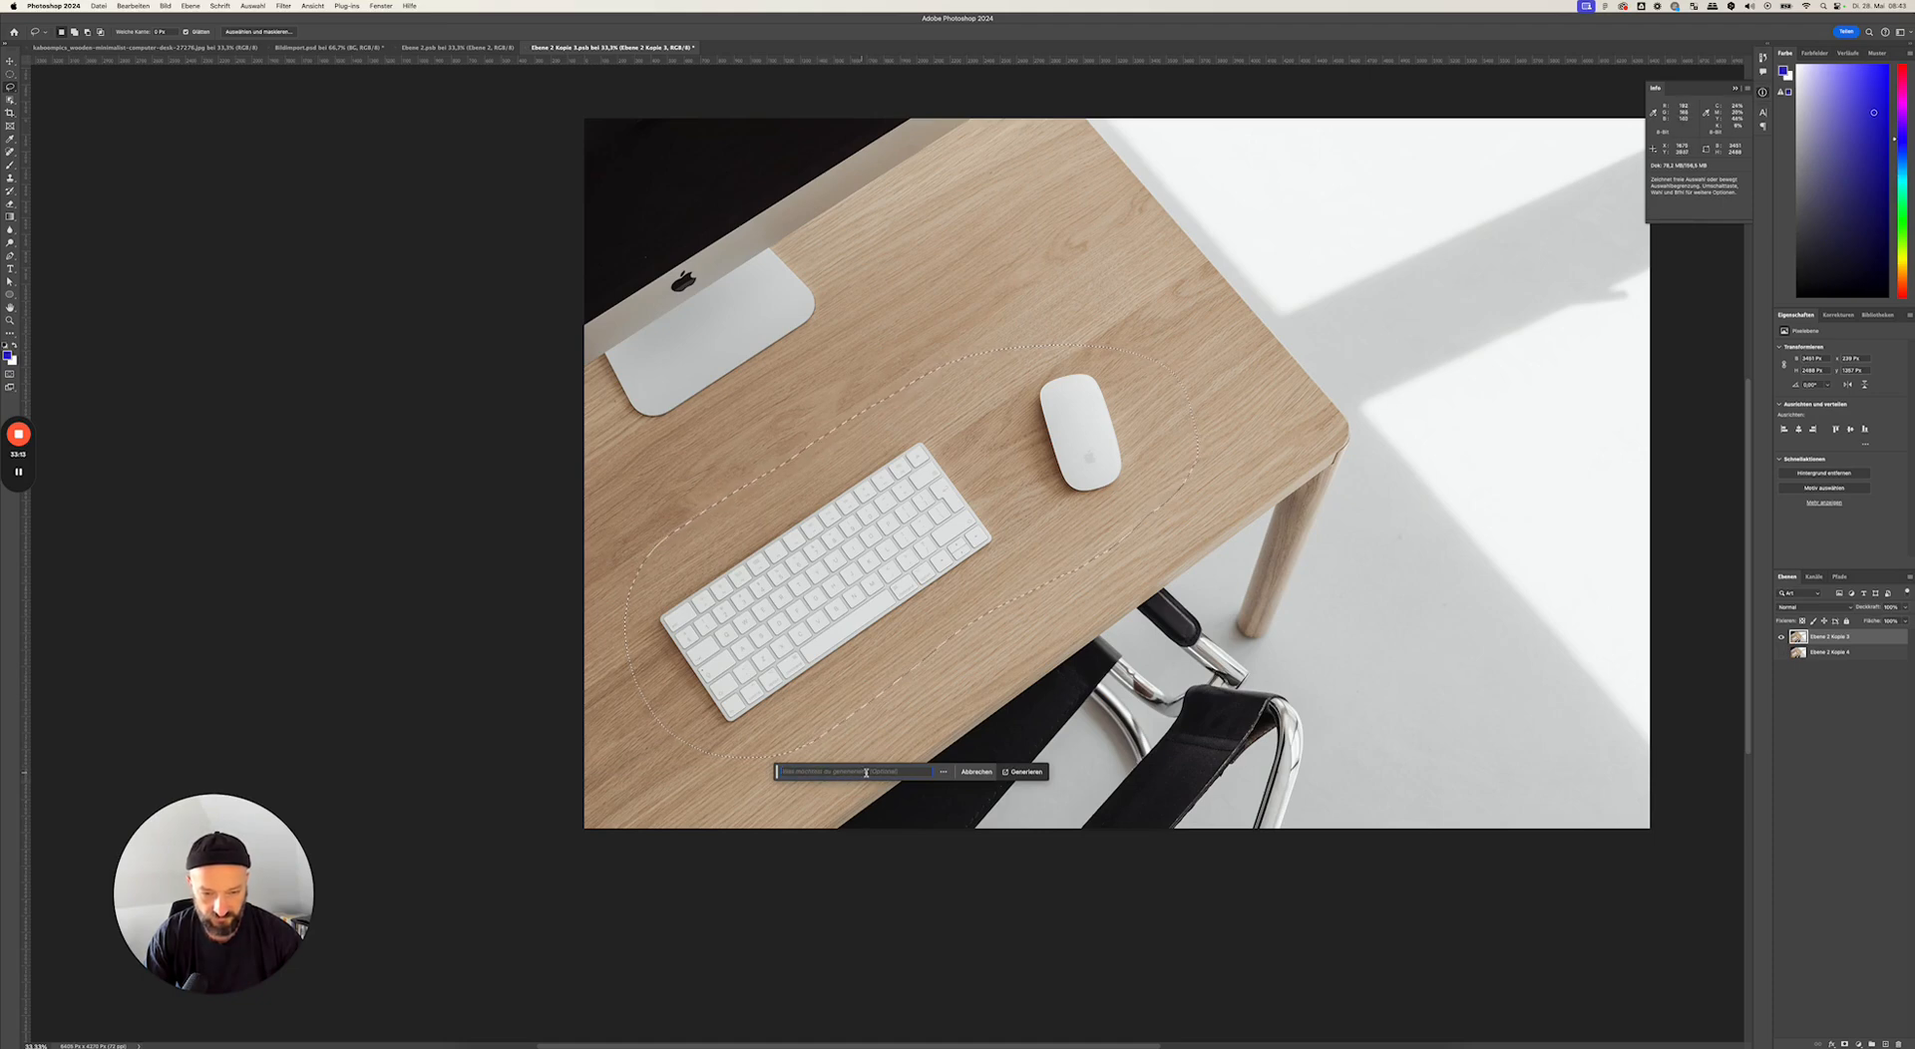
click(977, 772)
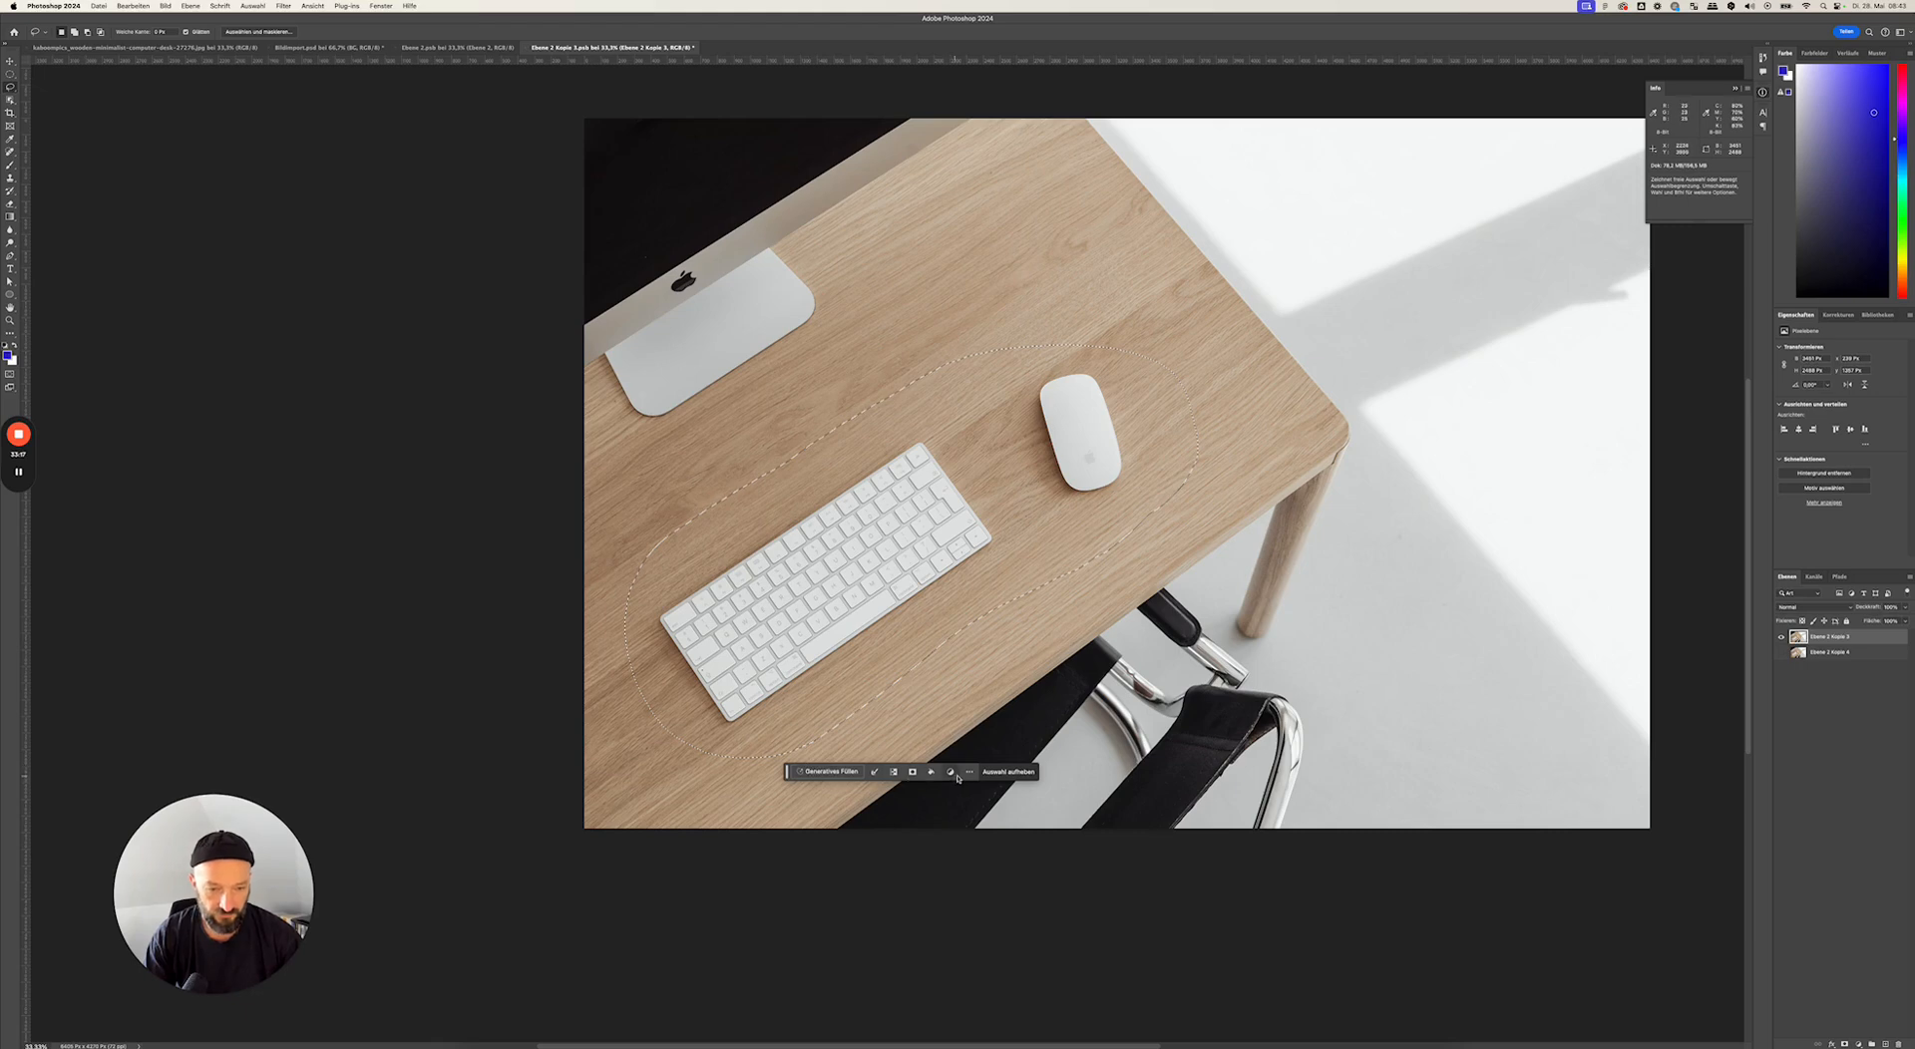
click(971, 774)
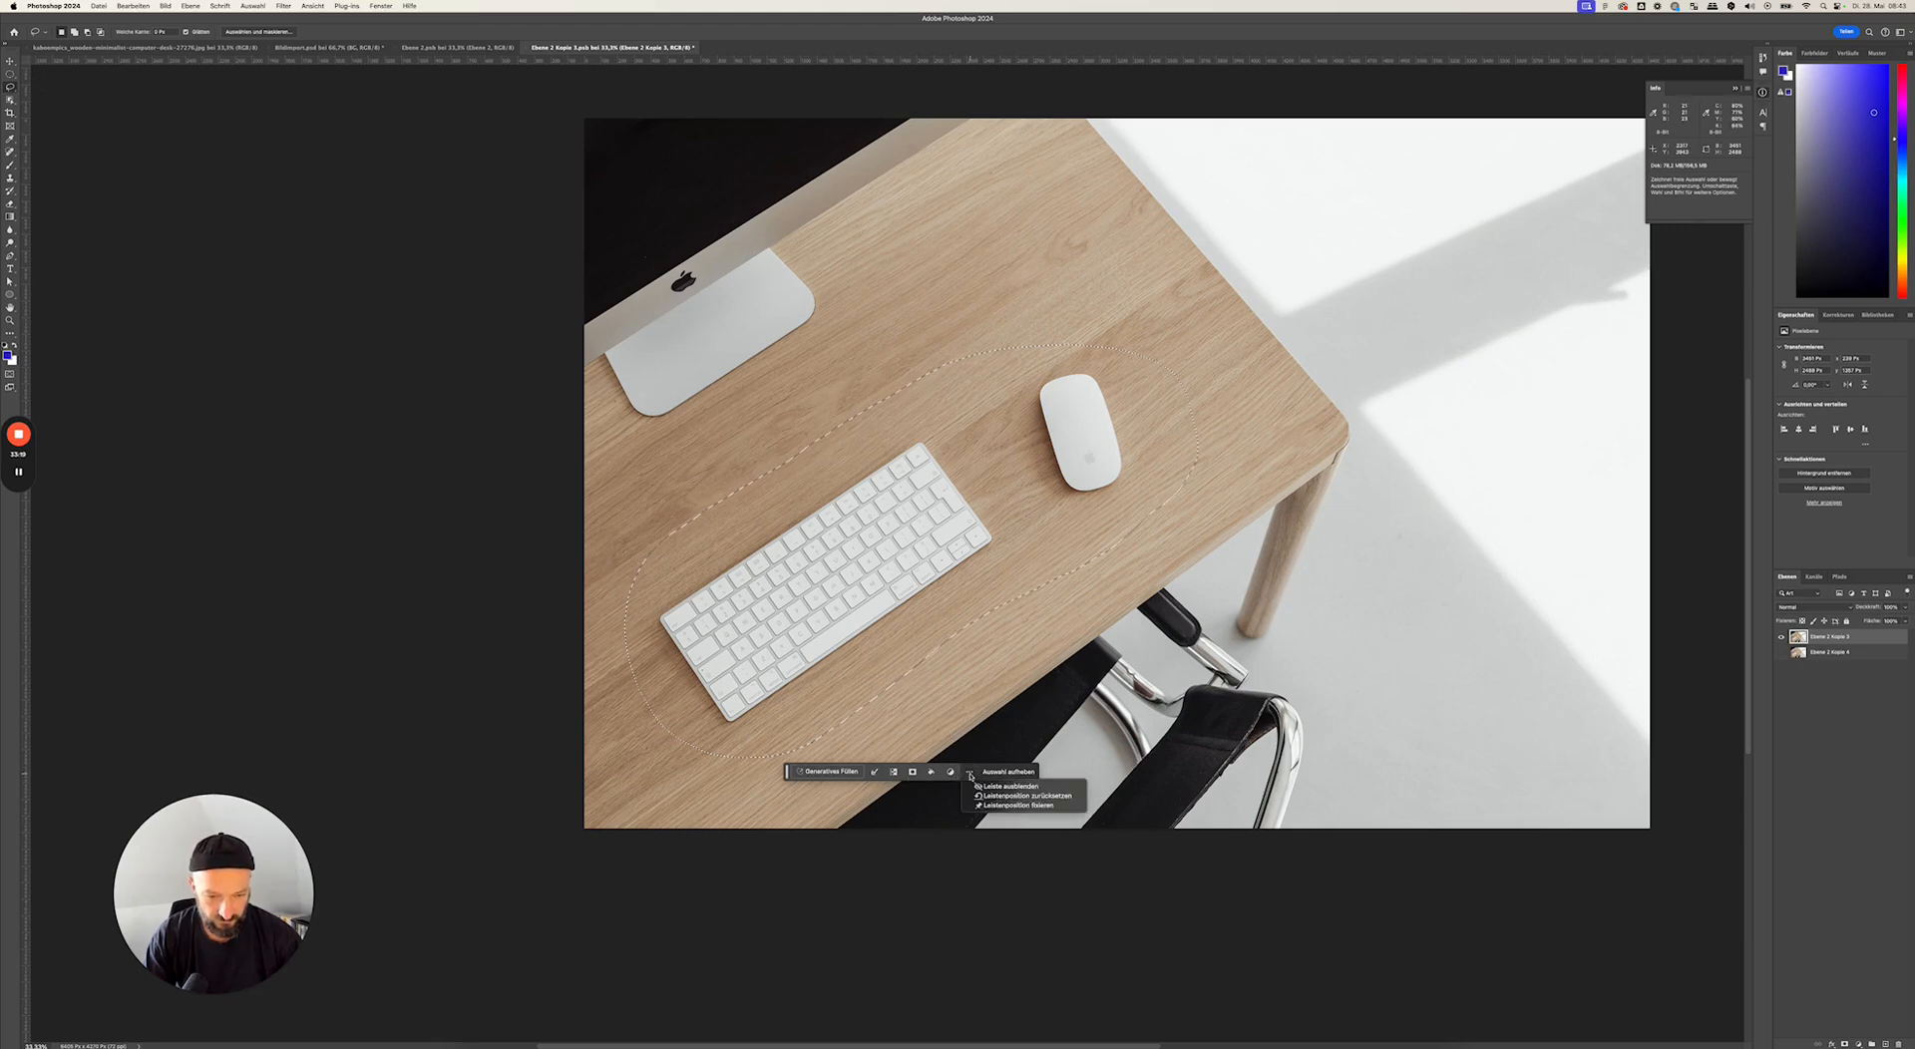
click(970, 774)
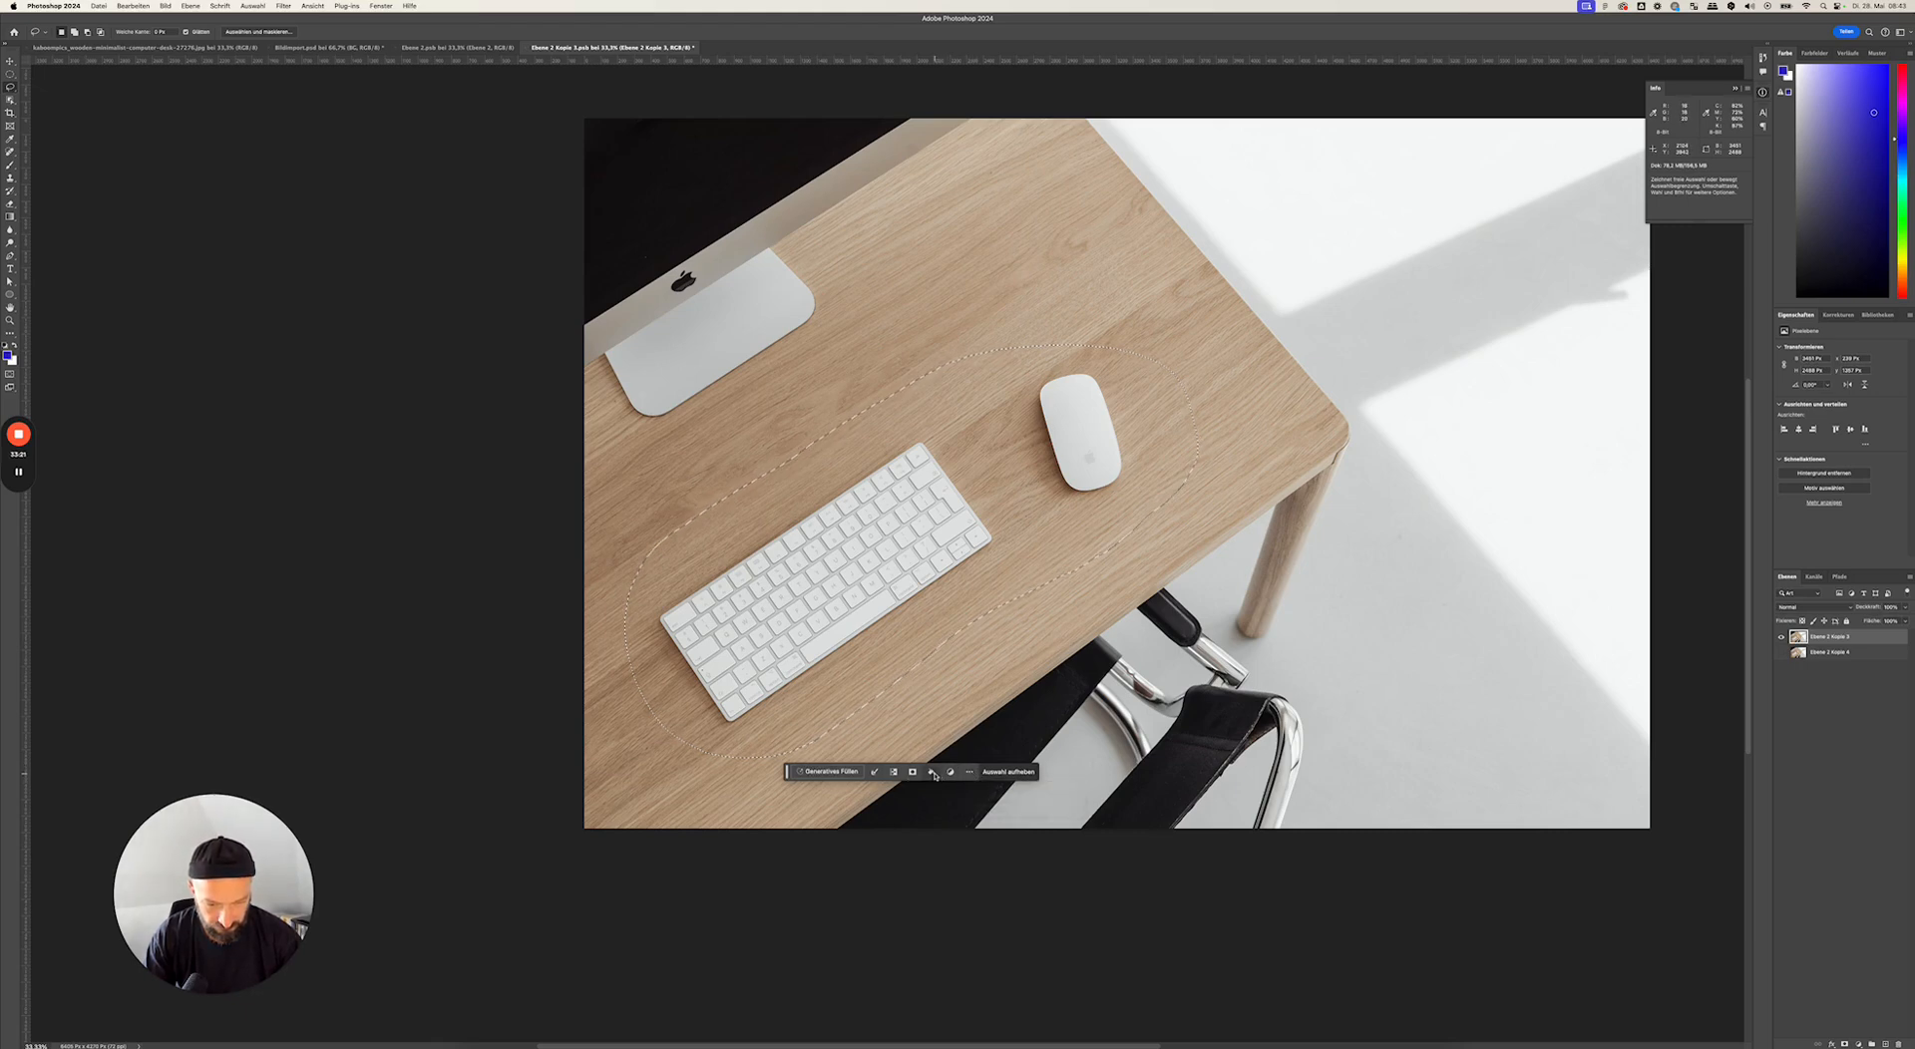
- Fill the selection with the content-aware option (Inhaltsbasiert) to remove the keyboard and mouse, clear the selection and save the smart object
click(932, 773)
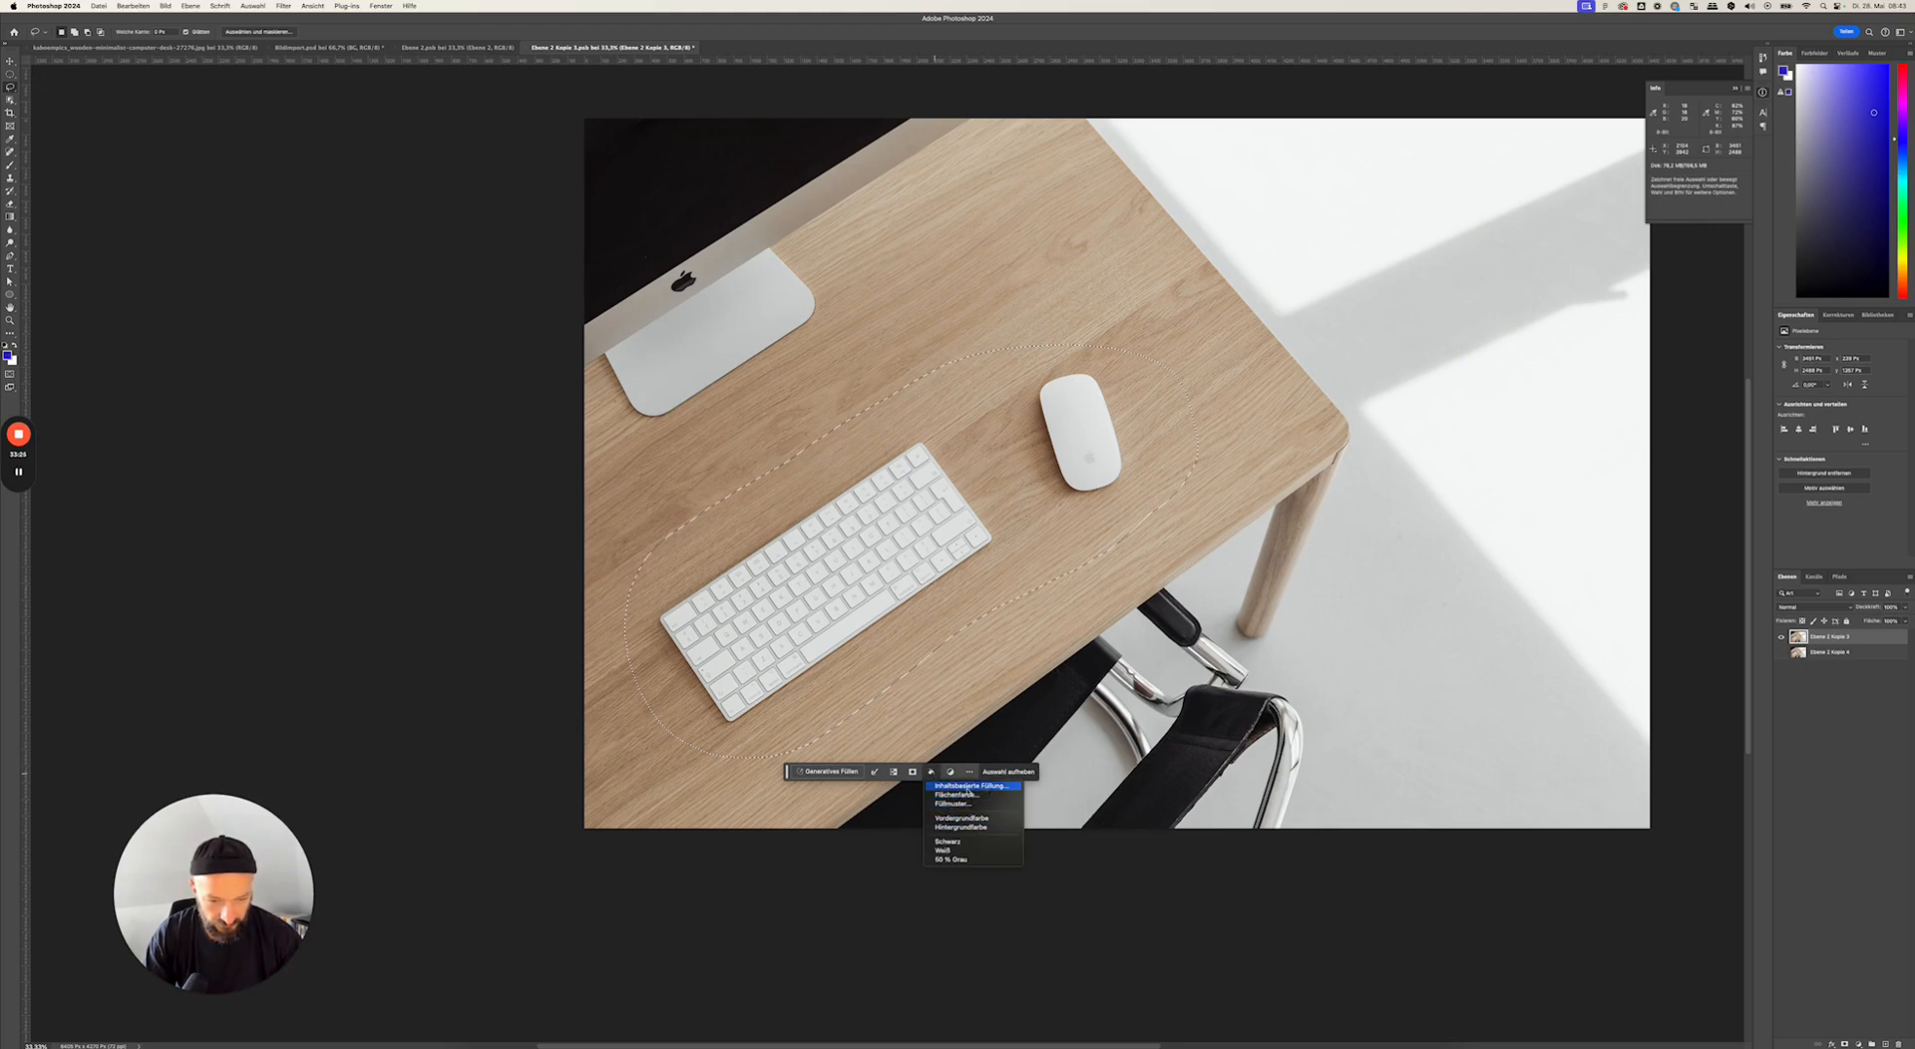
click(968, 787)
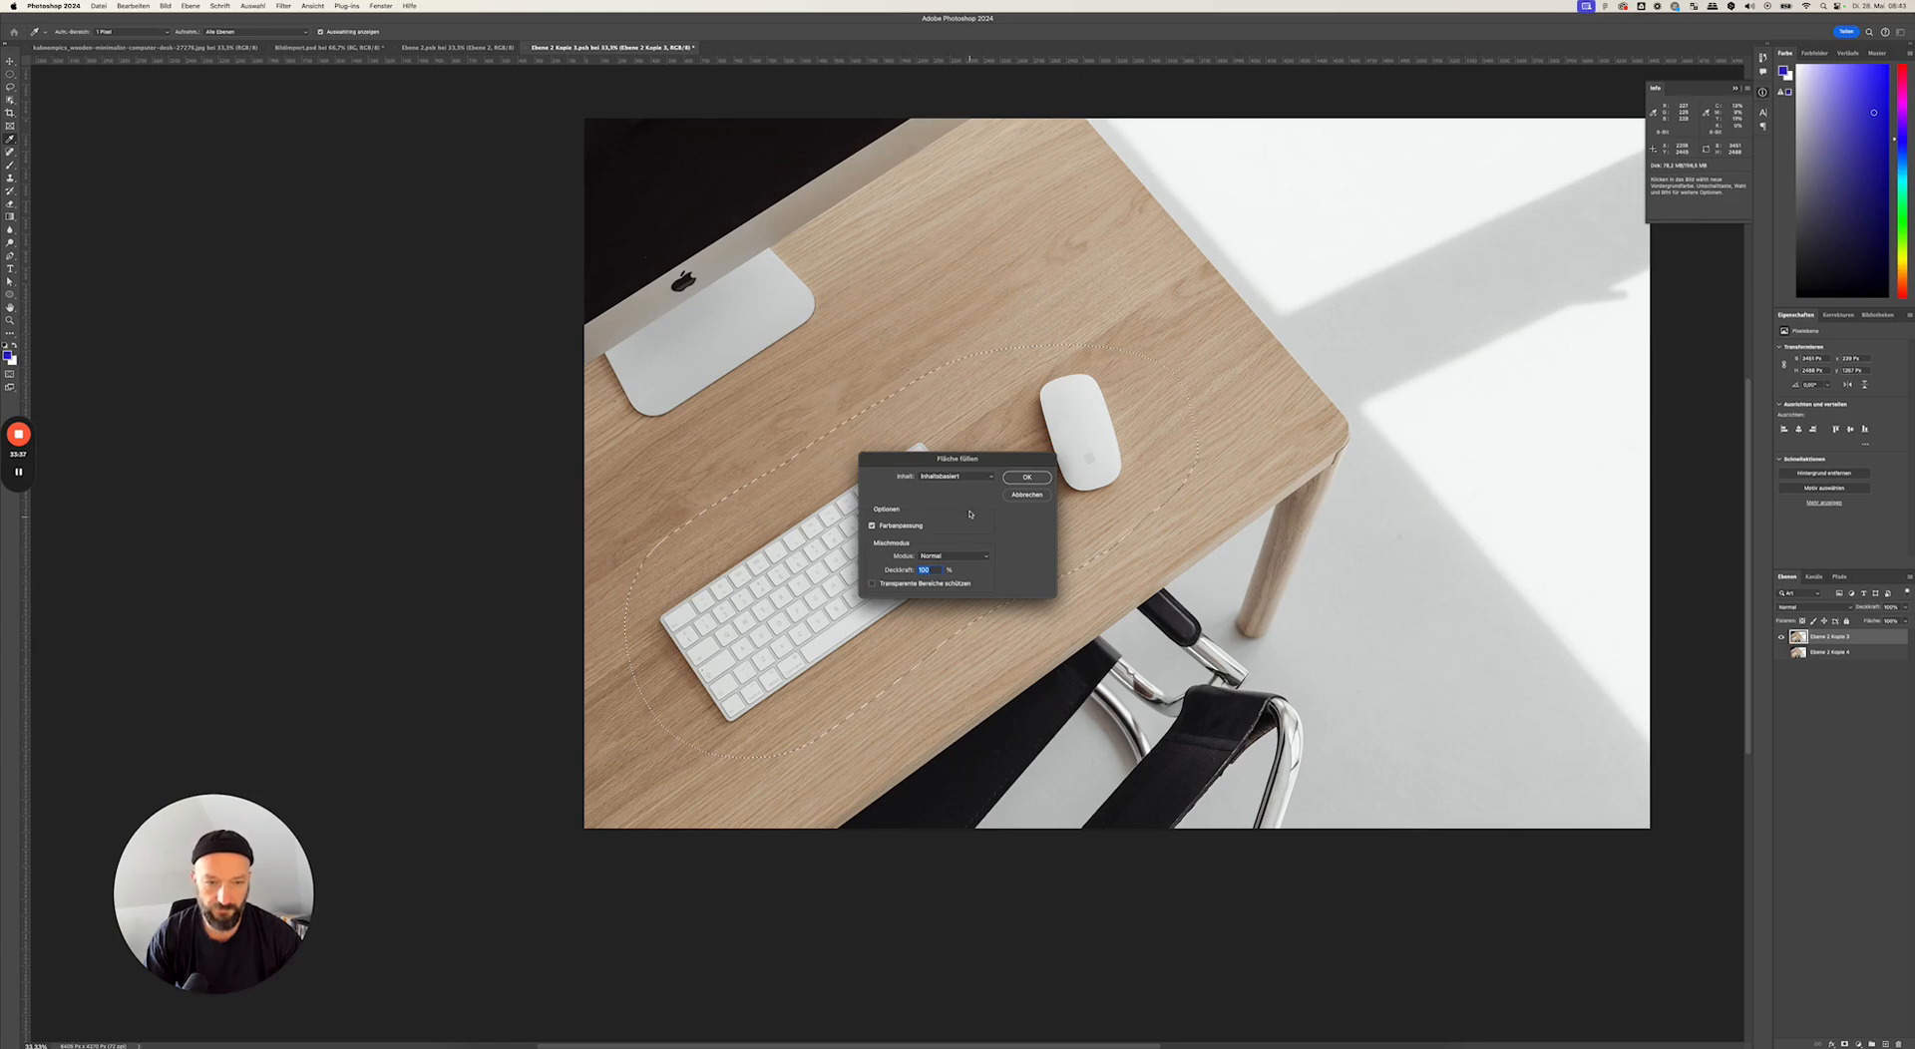
click(955, 475)
click(938, 476)
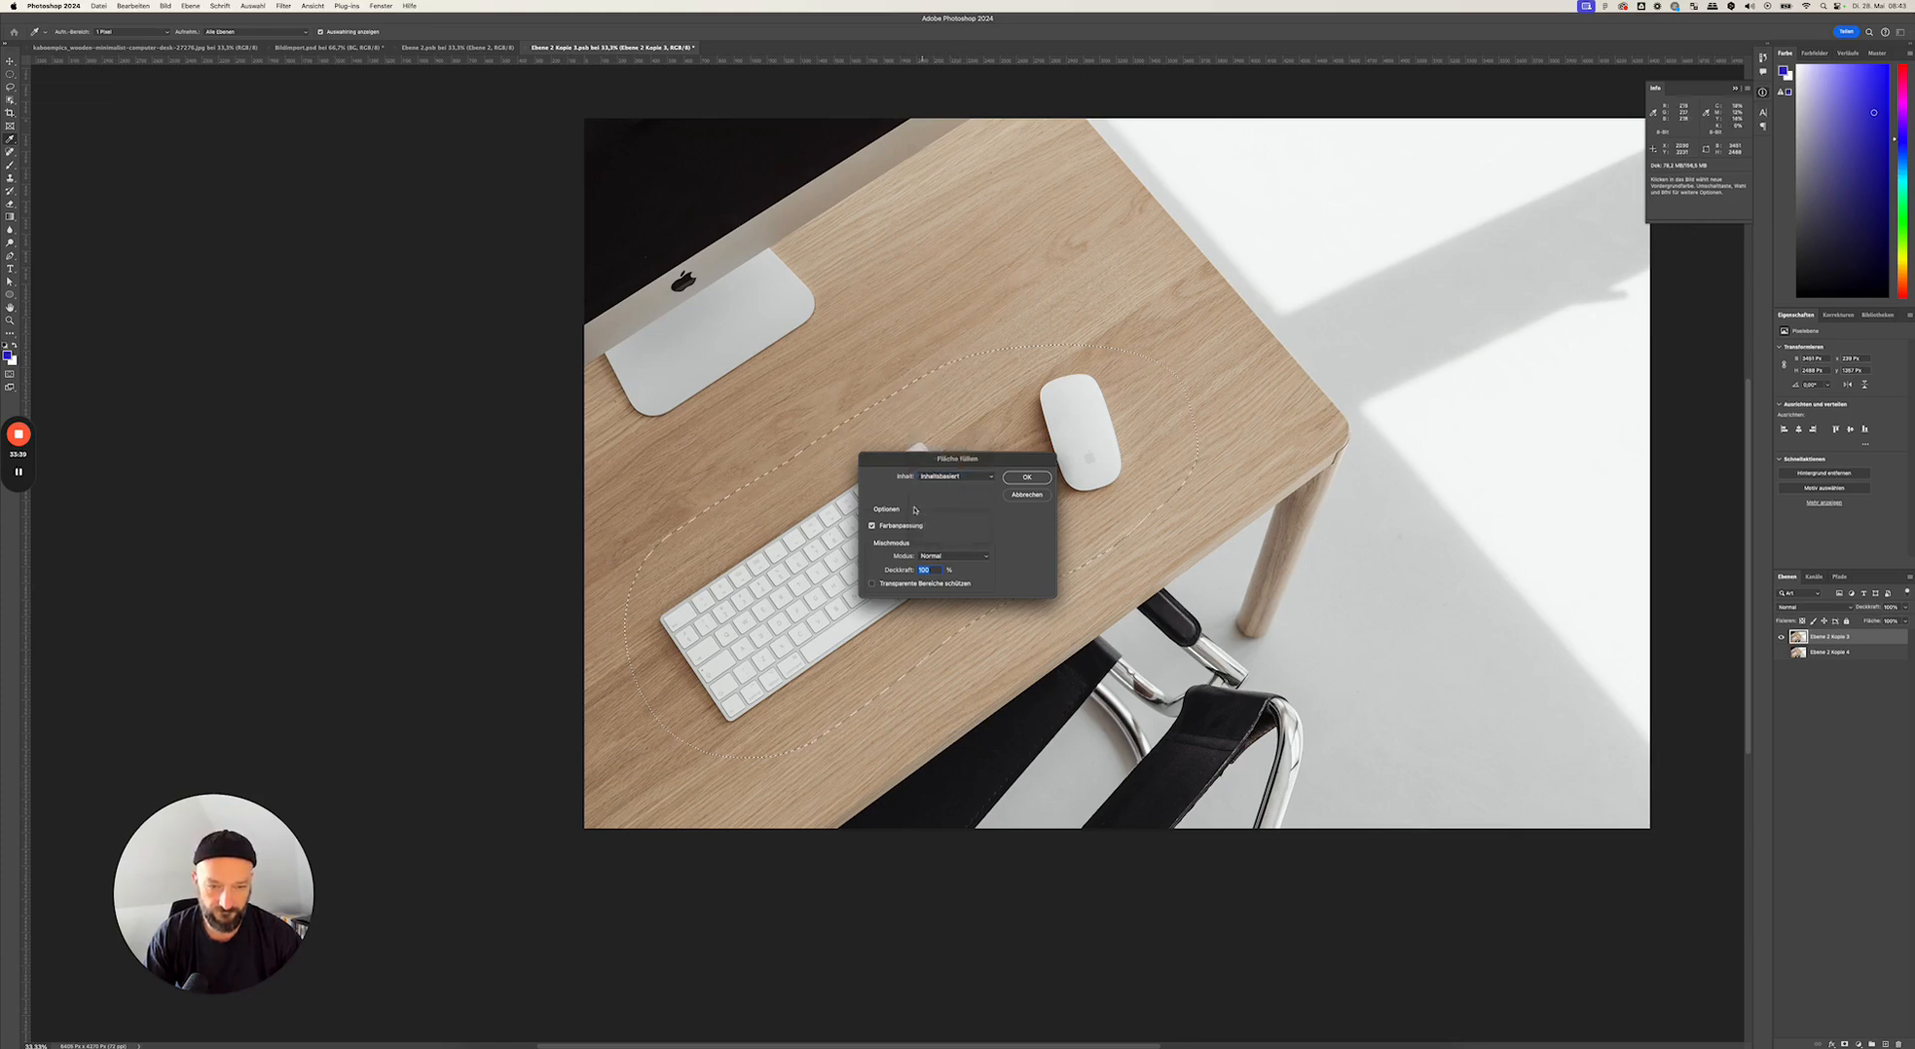
click(1026, 476)
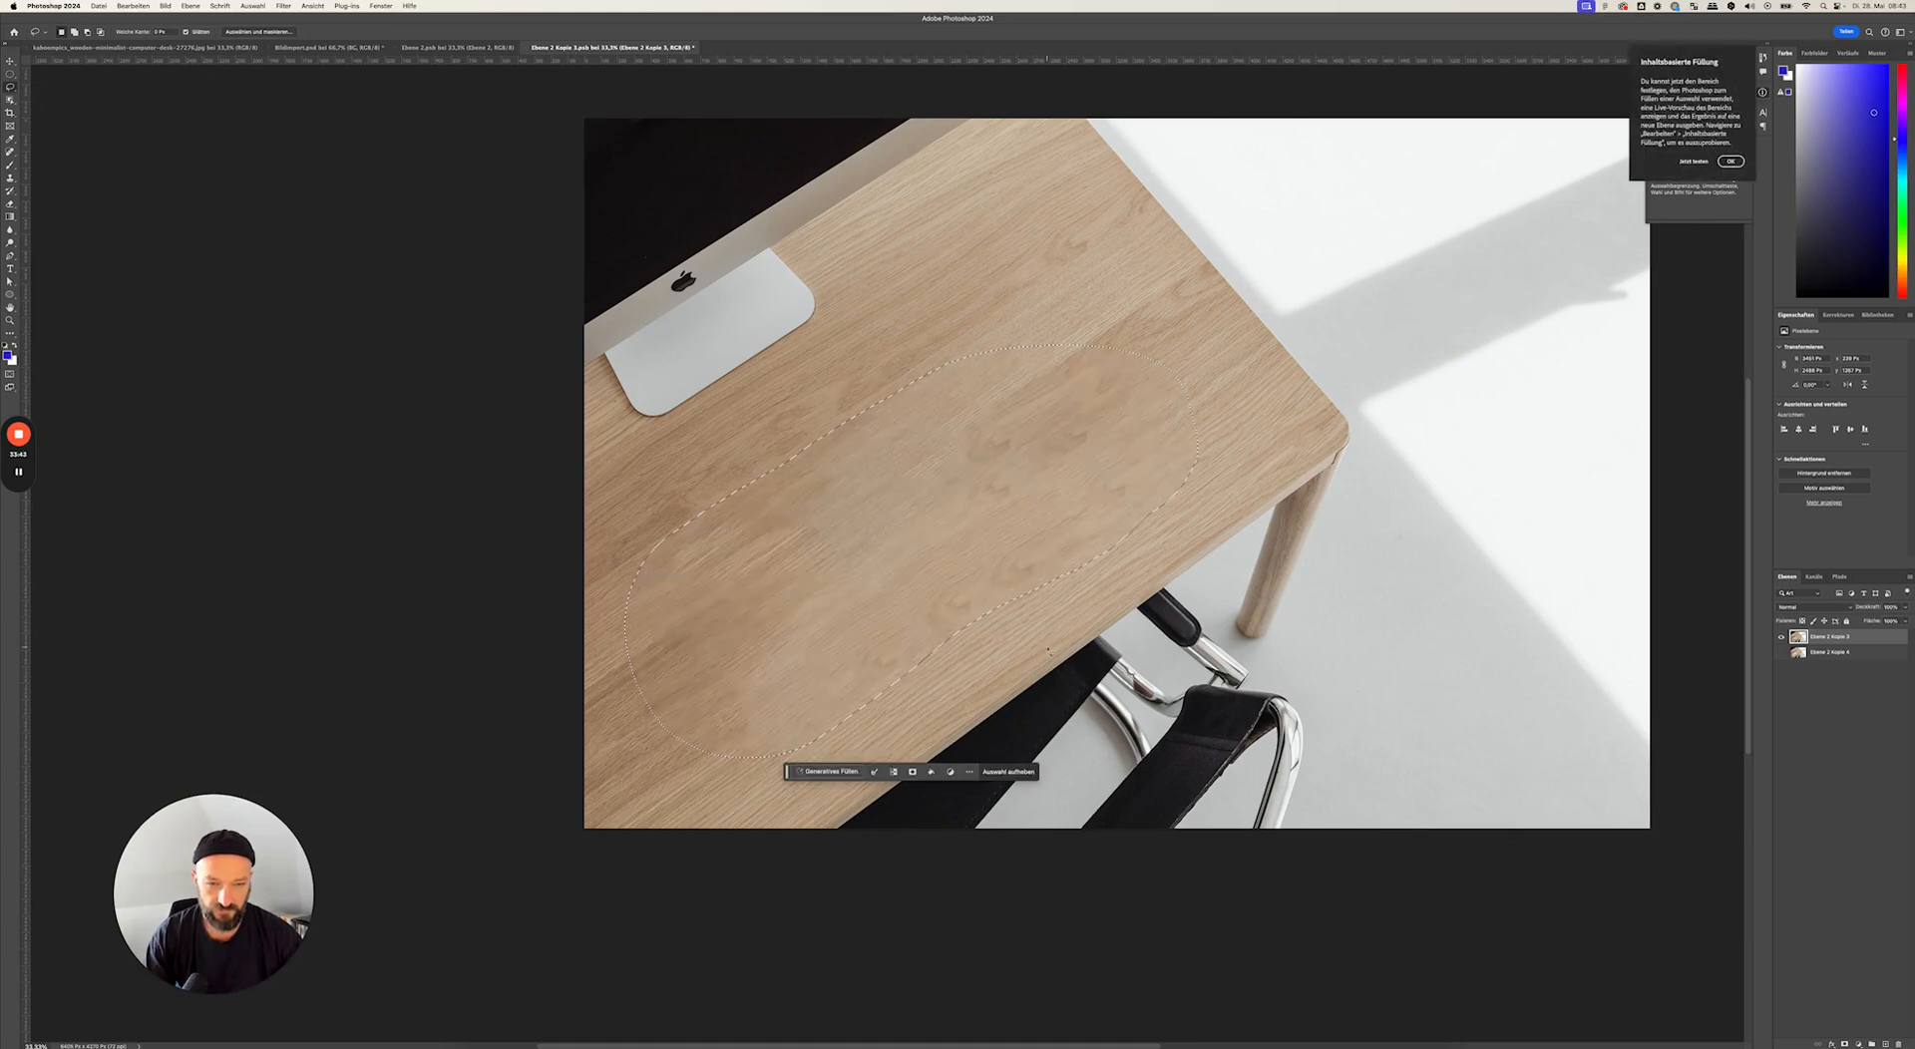
key(super+d)
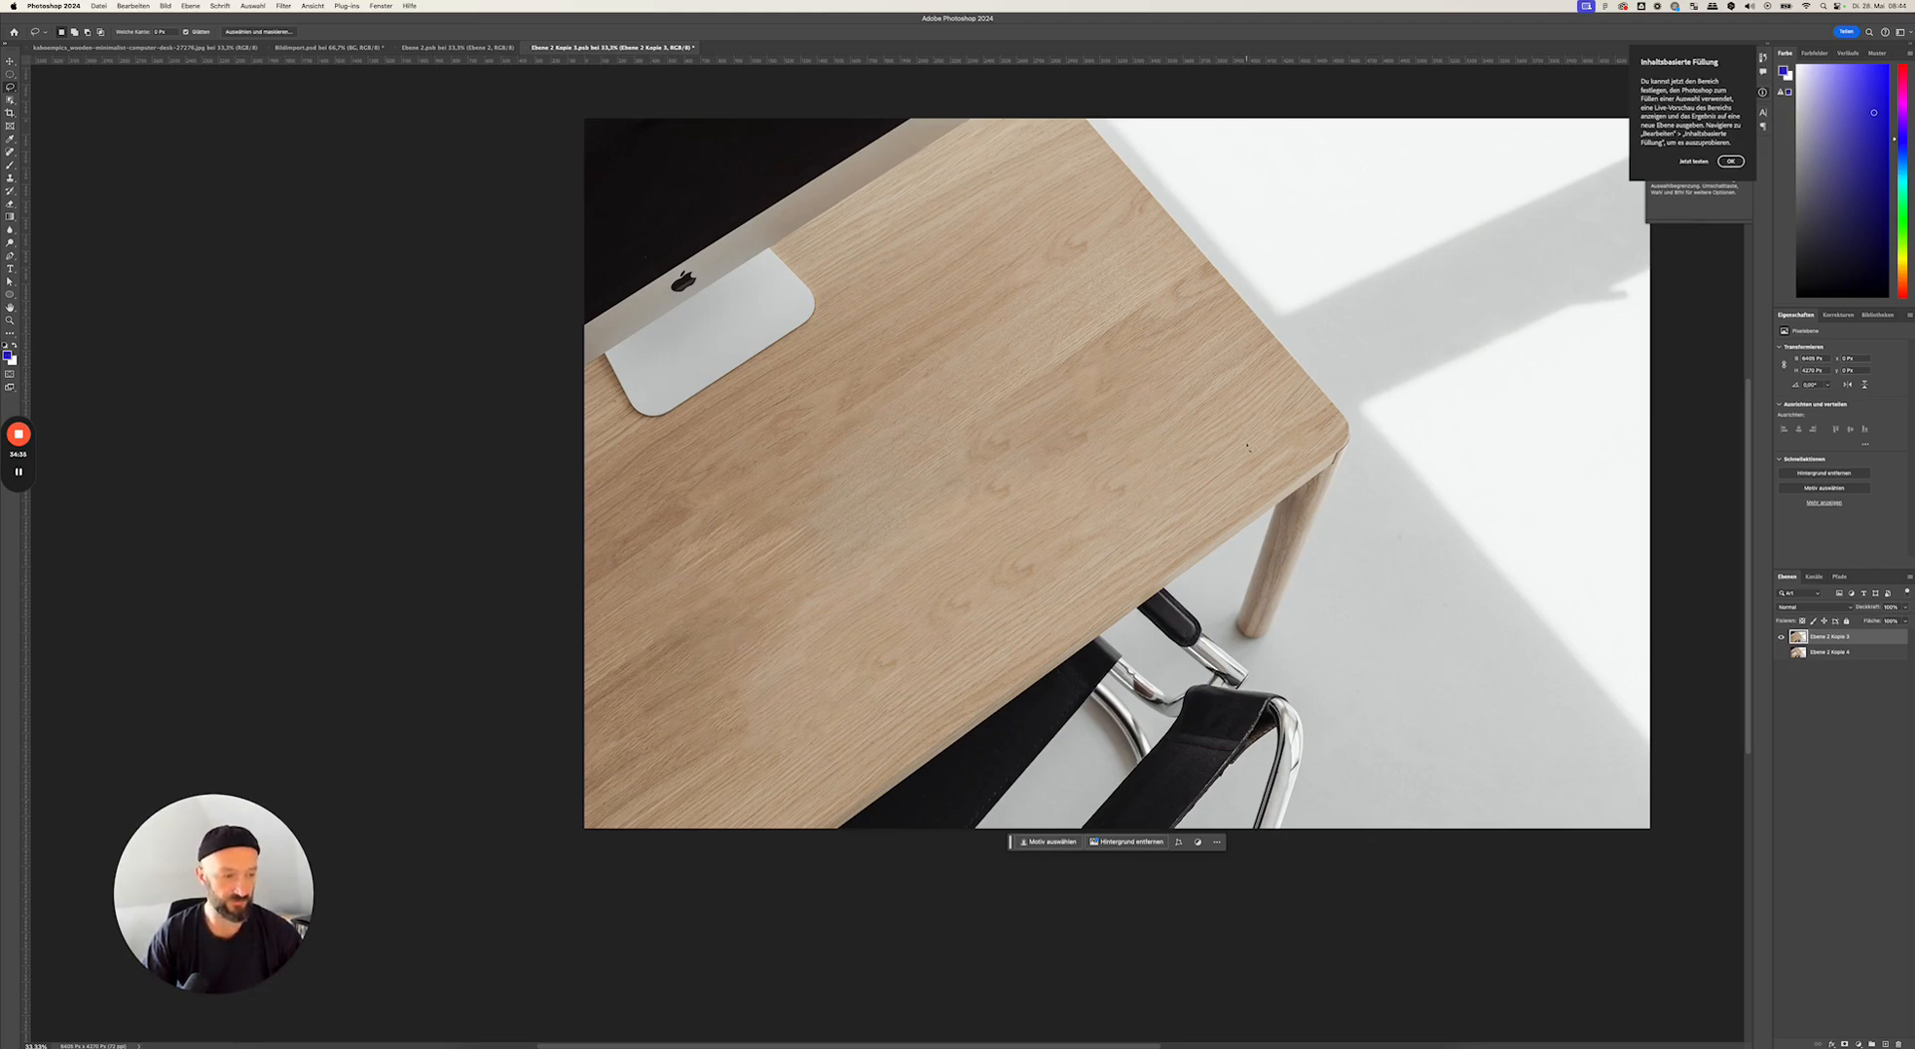
key(super+s)
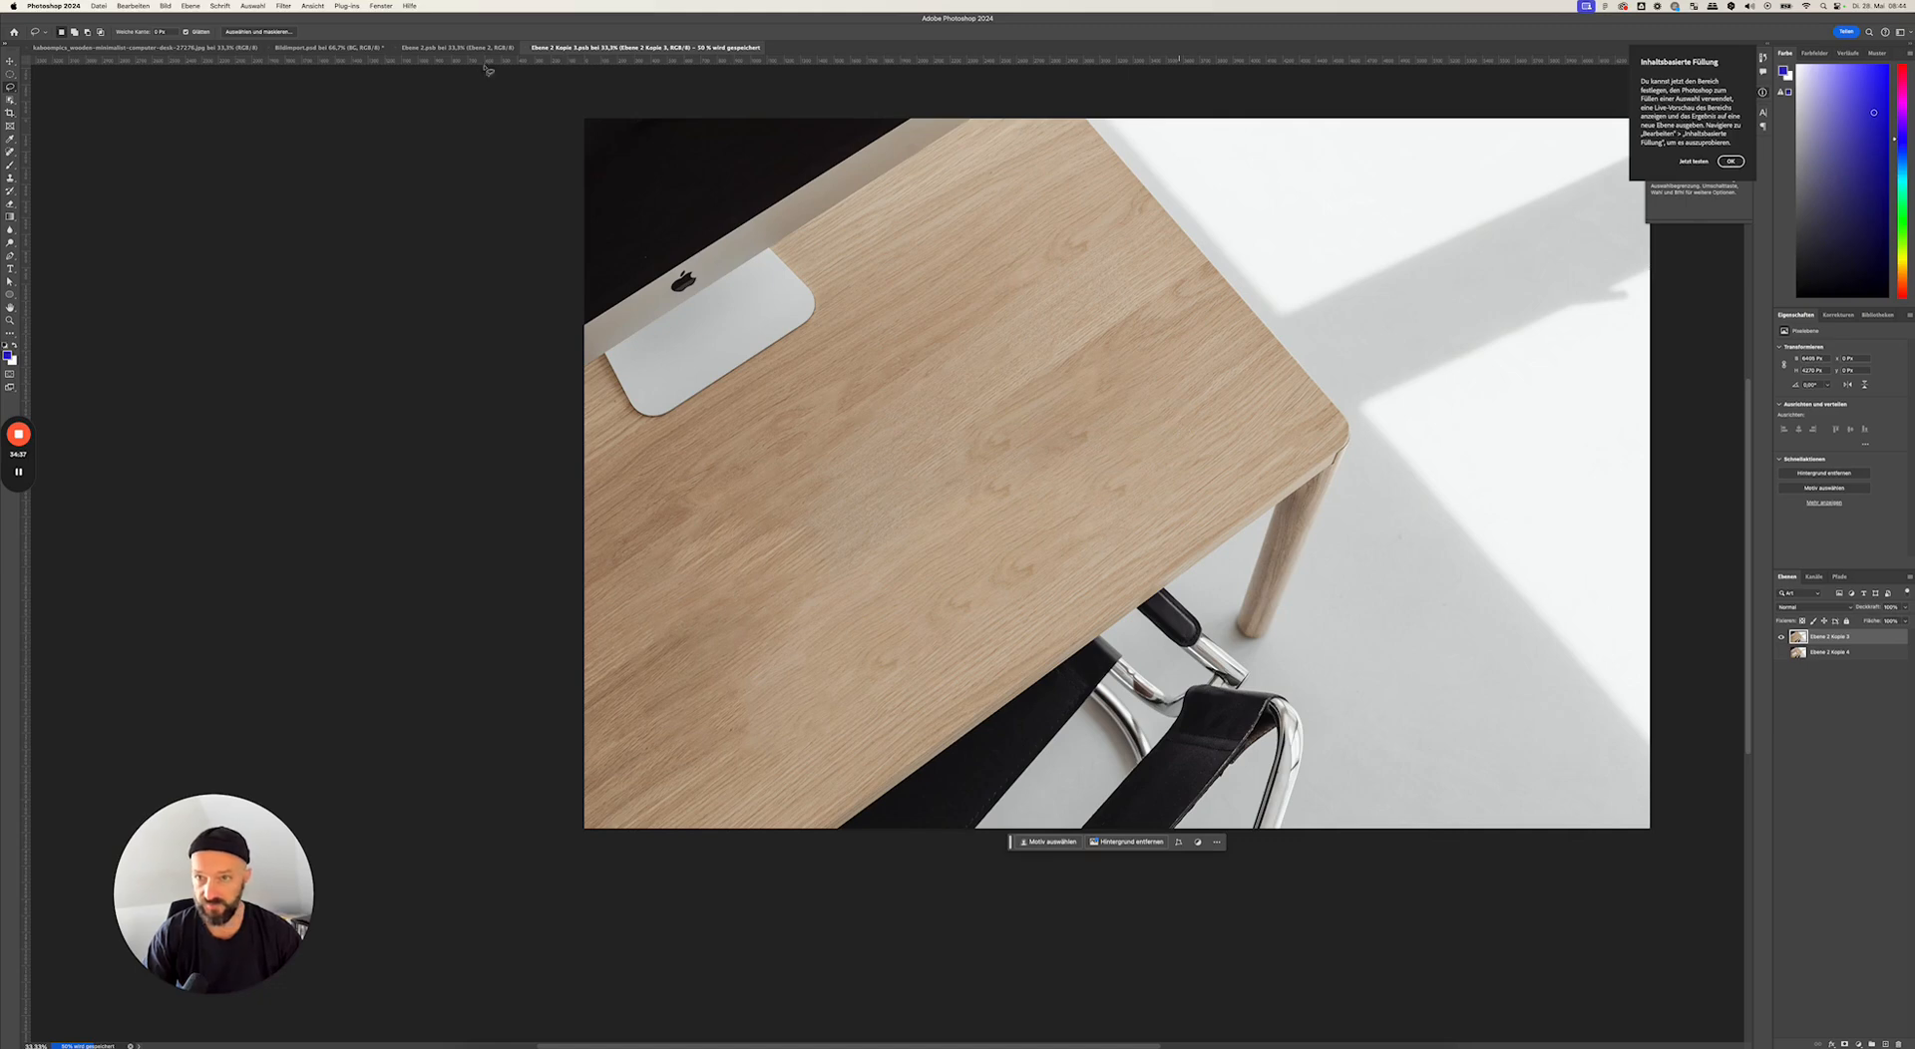
- Close the edited background smart object and show the mouse, keyboard and iMac layers again in the main composition
click(530, 48)
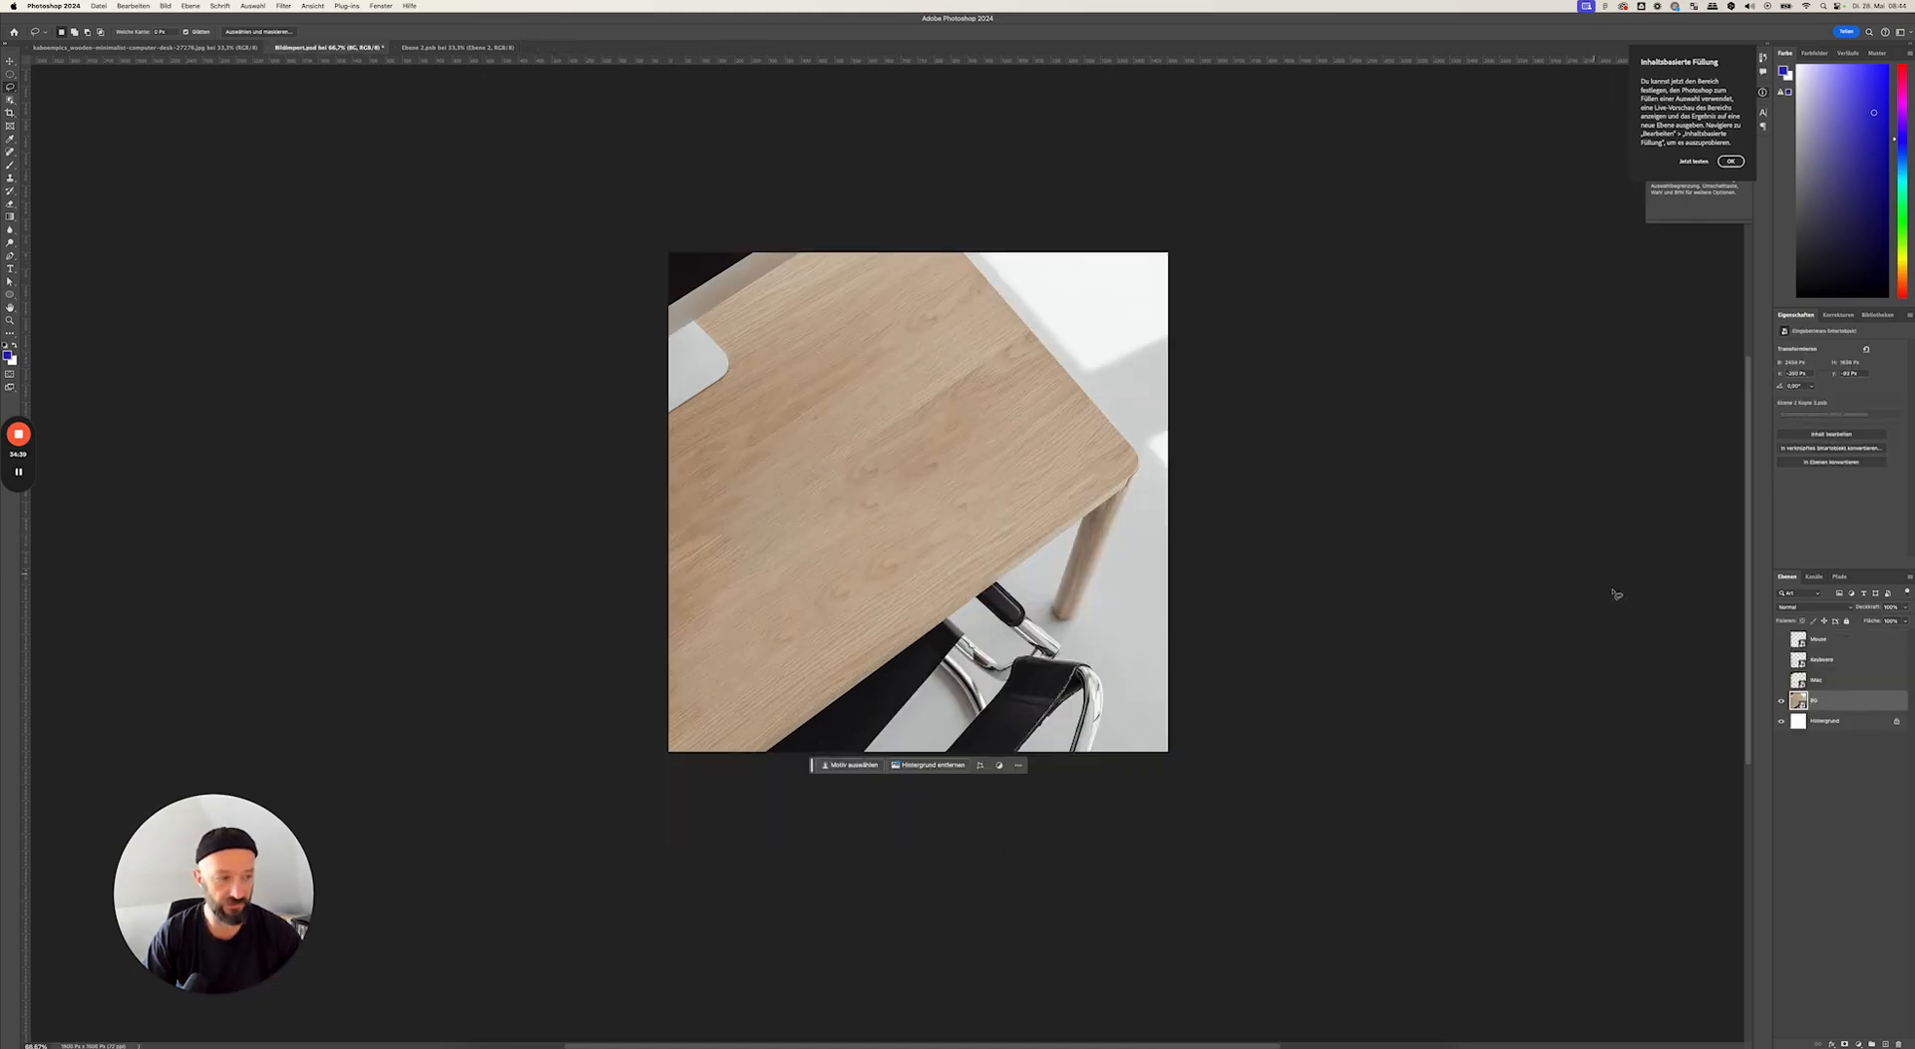
click(1781, 660)
click(1780, 639)
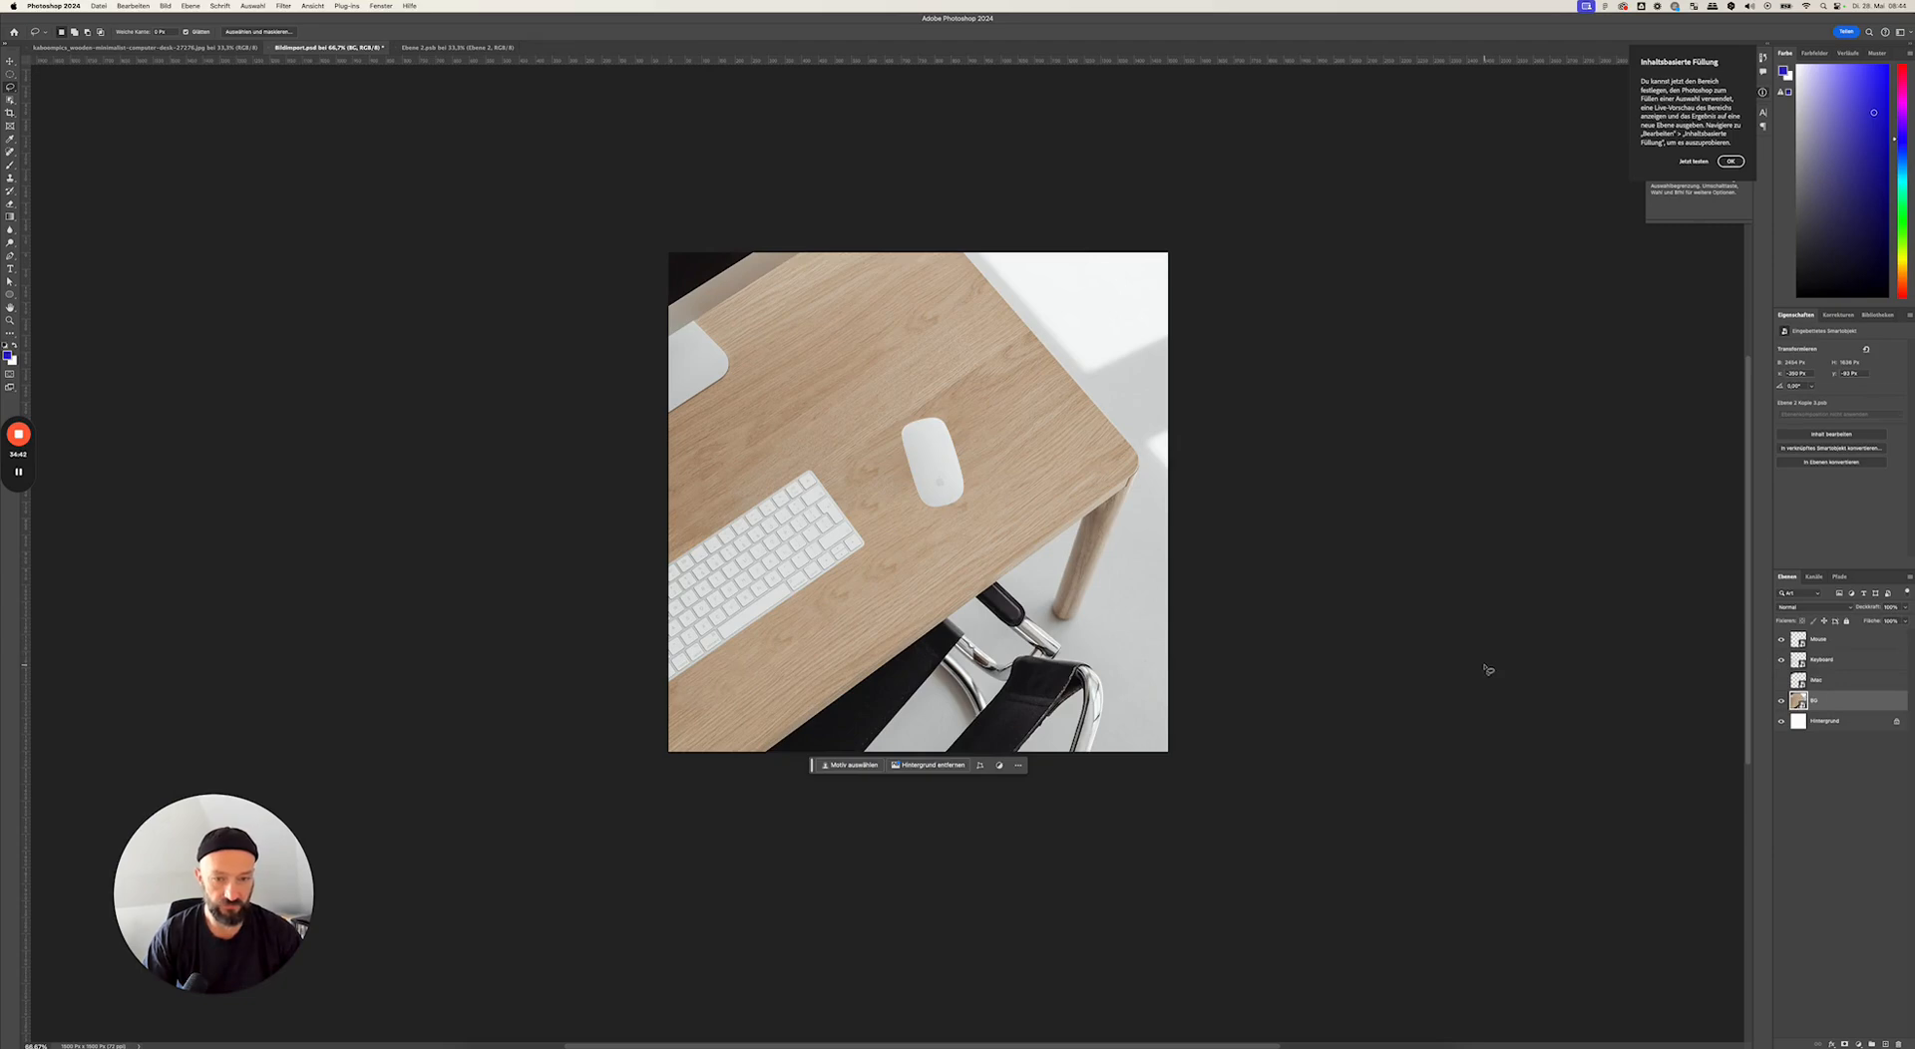
click(1779, 681)
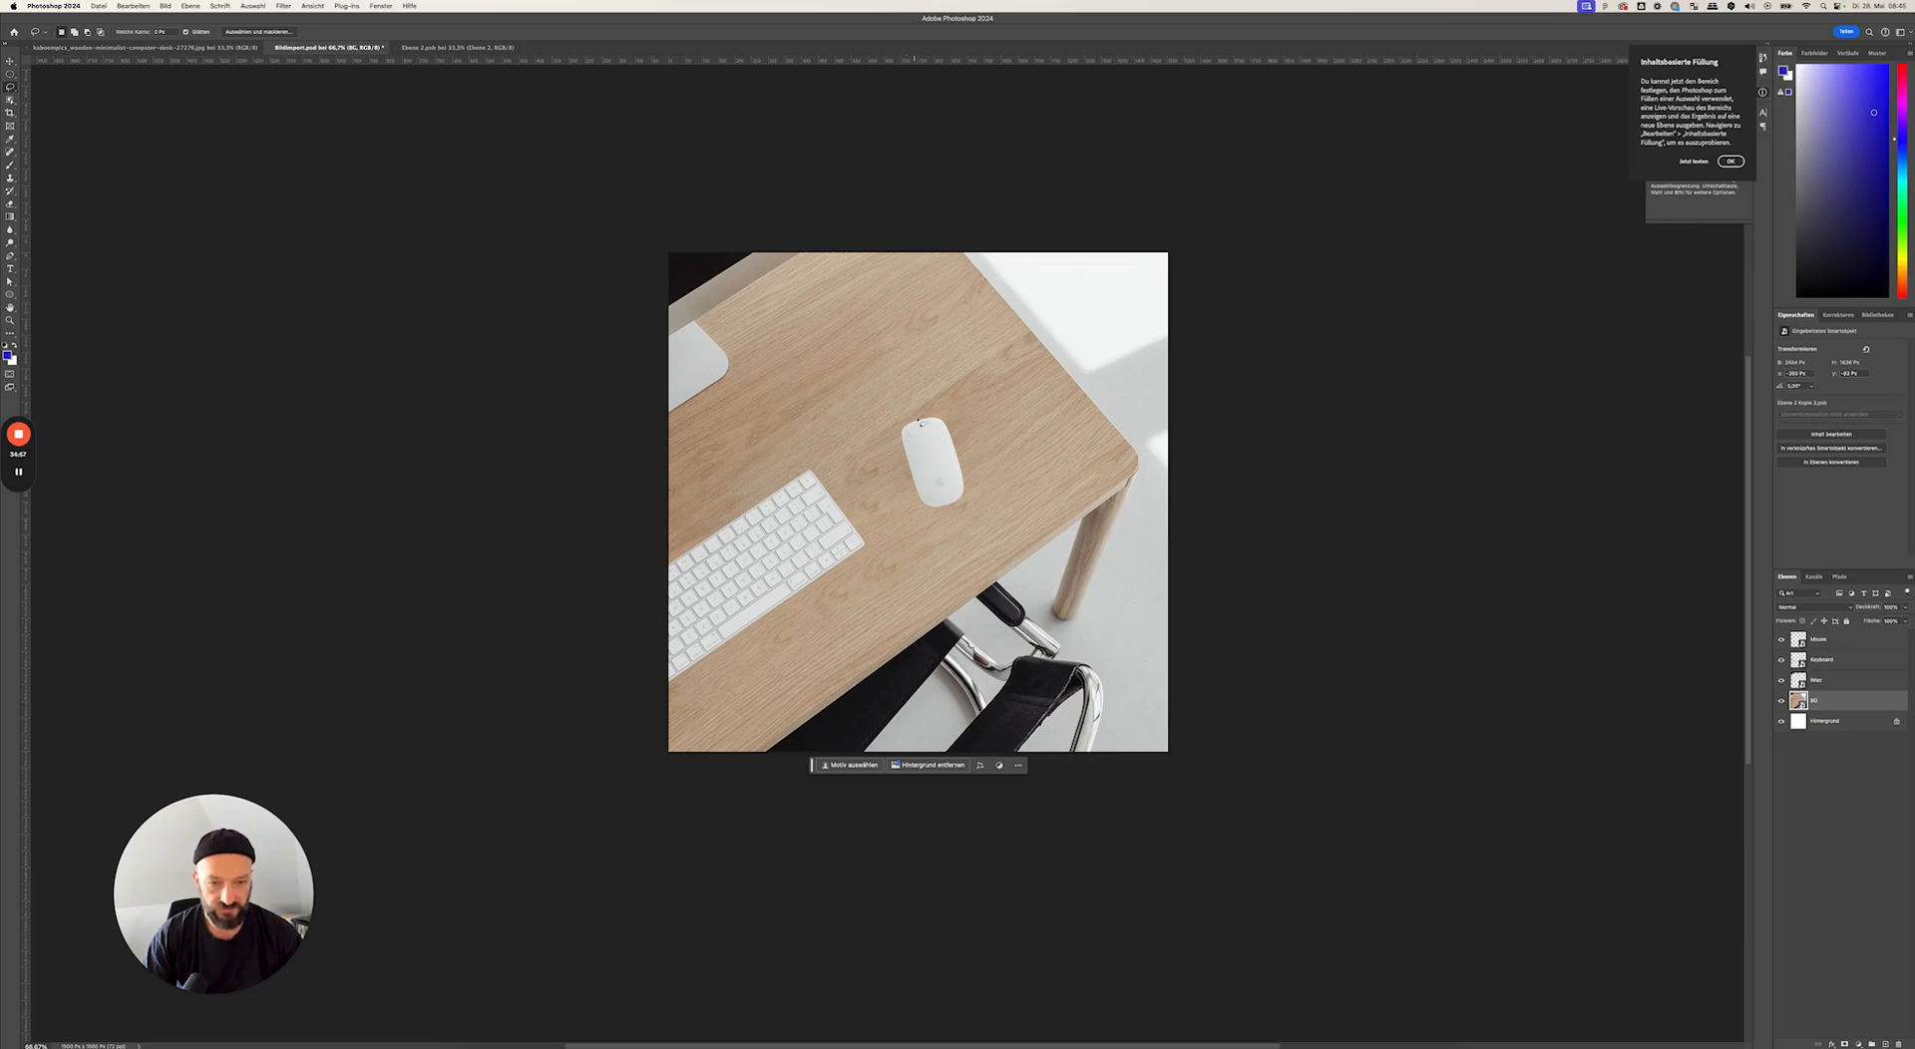
click(10, 60)
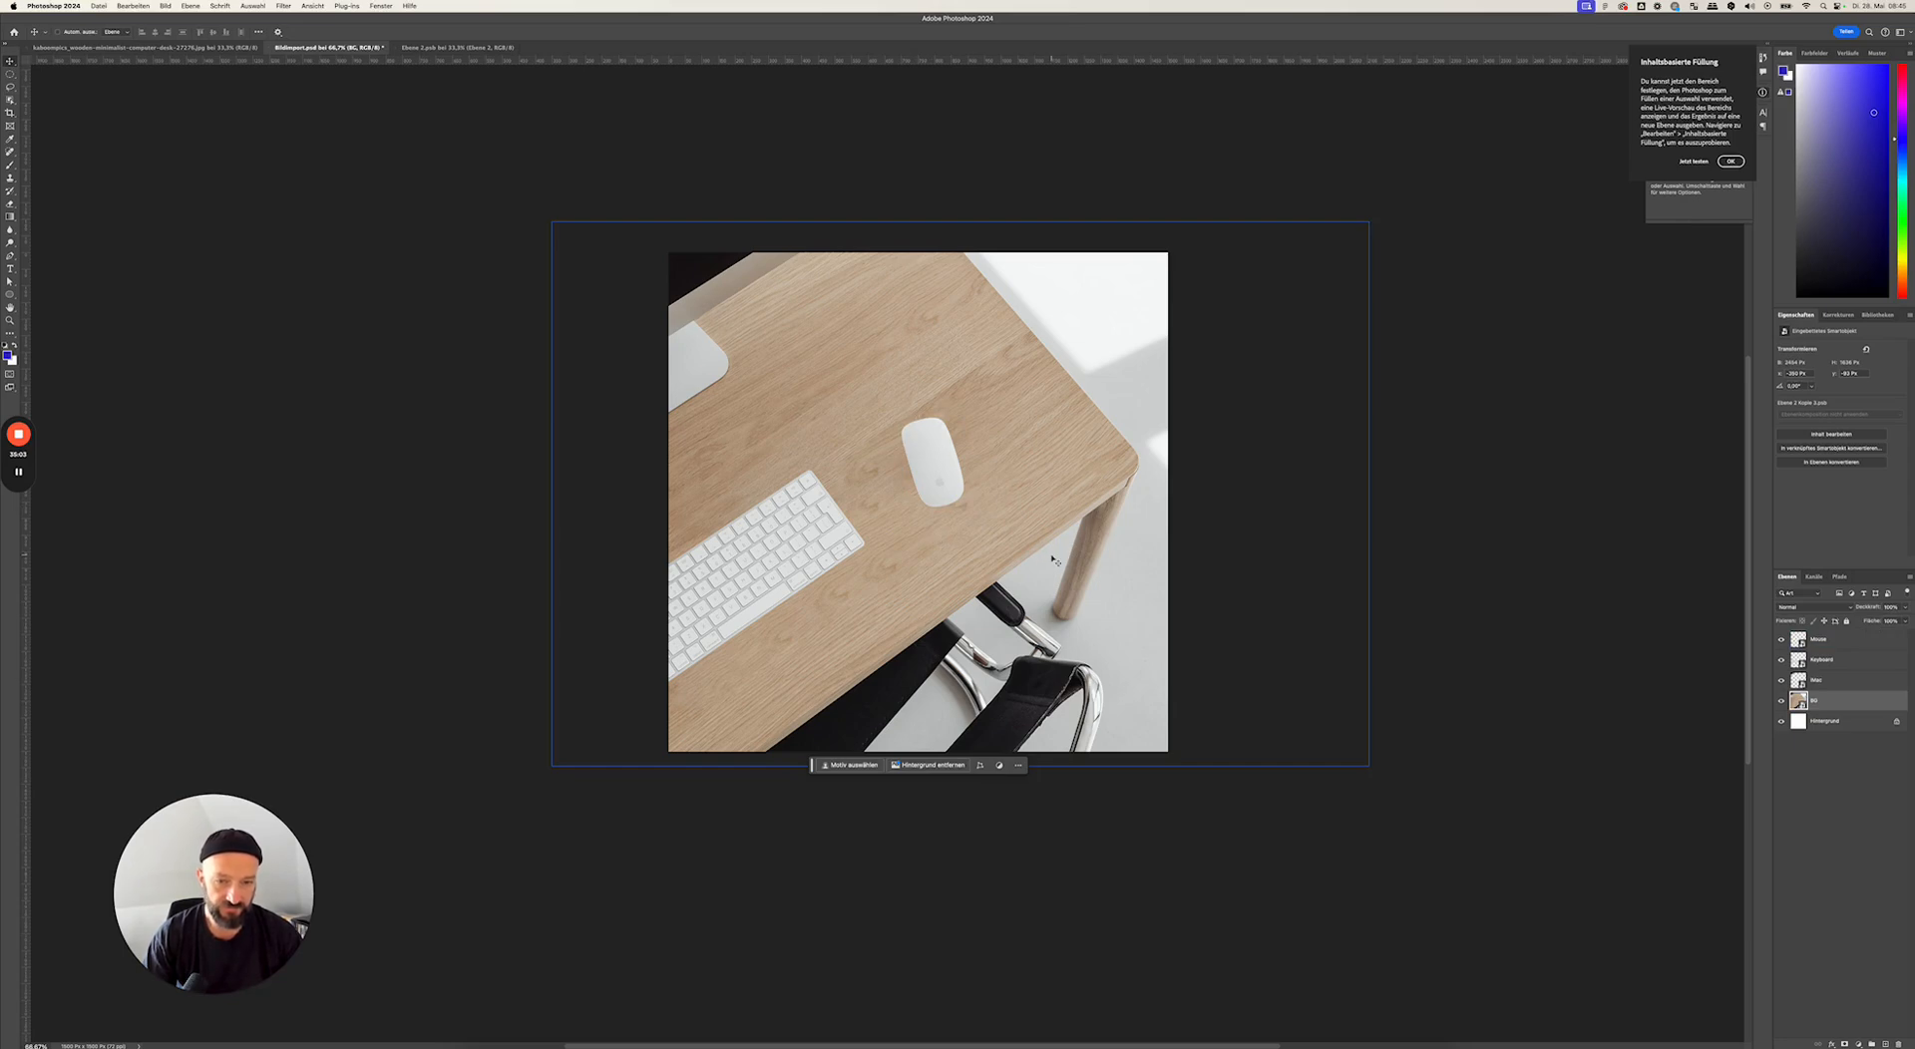
- Examine the natural shadows around the mouse and keyboard in the original desk photo, and return to the main composition
click(462, 48)
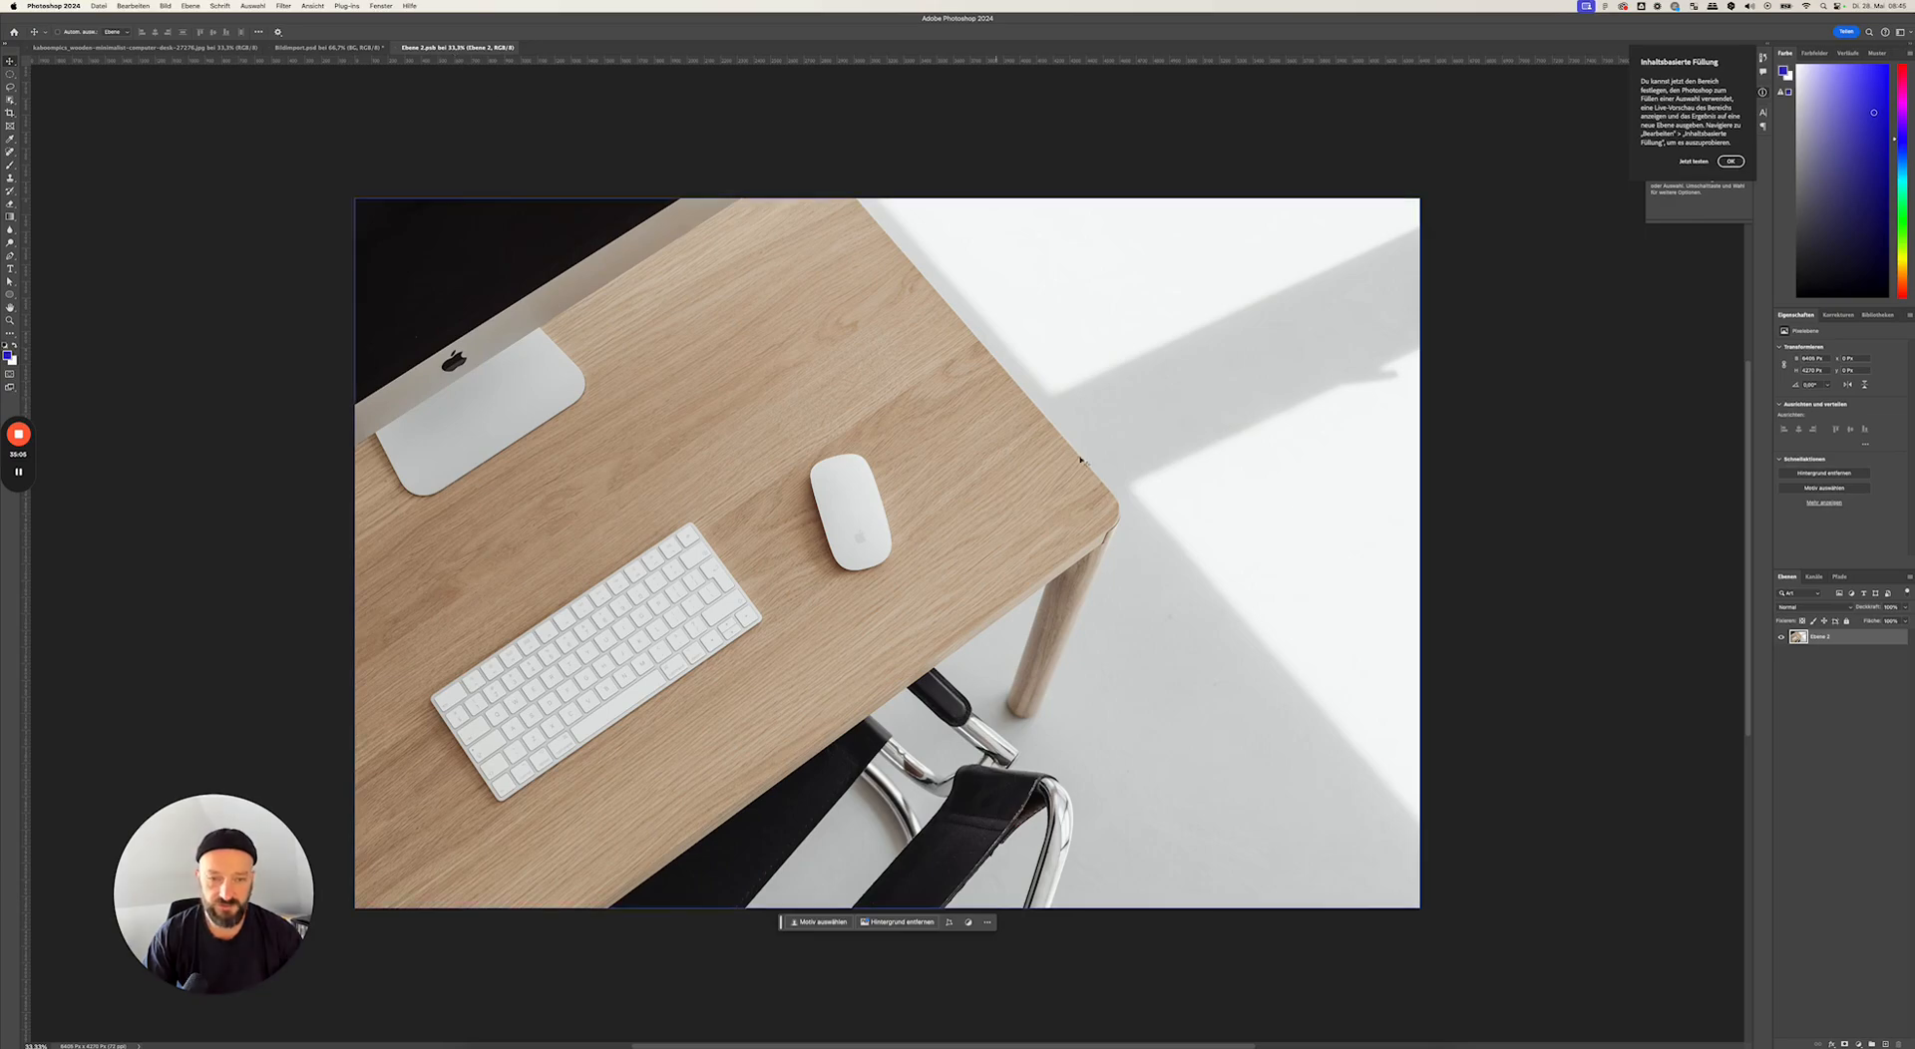
key(super+1)
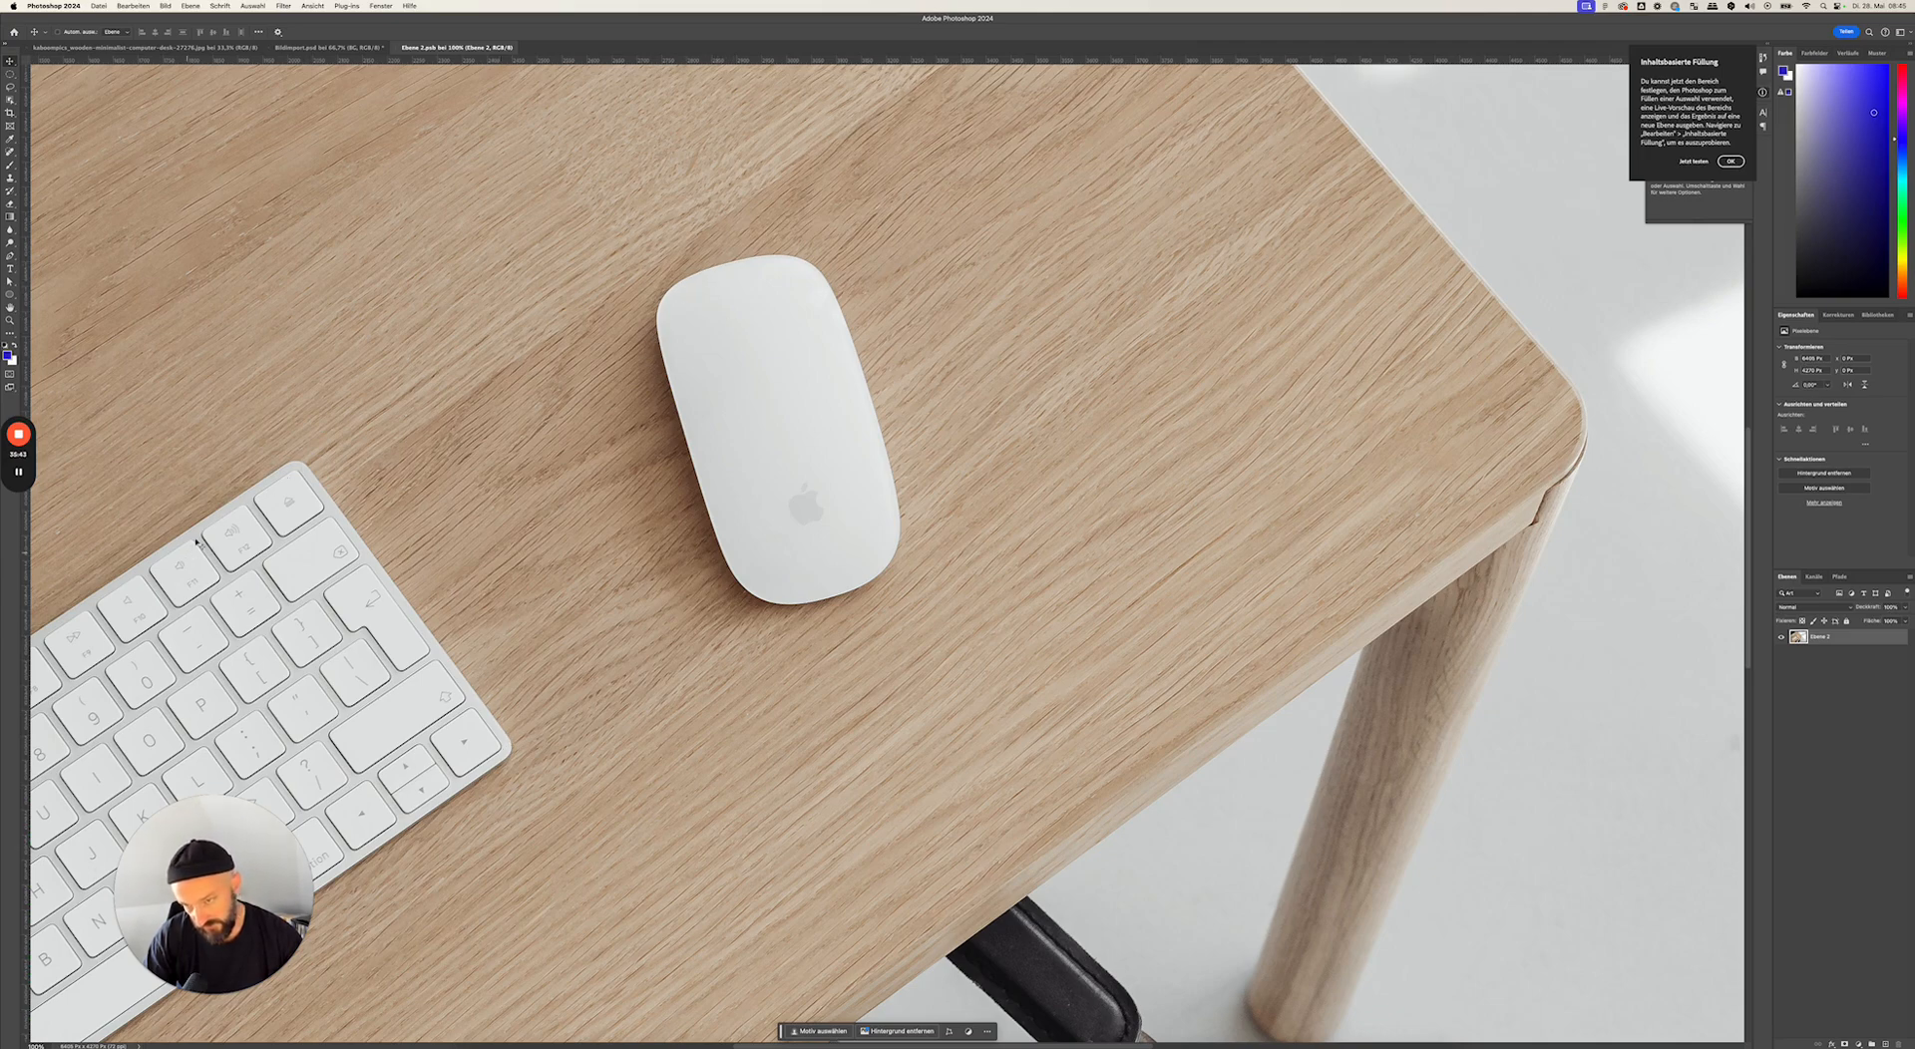
key(super+minus)
key(super+minus)
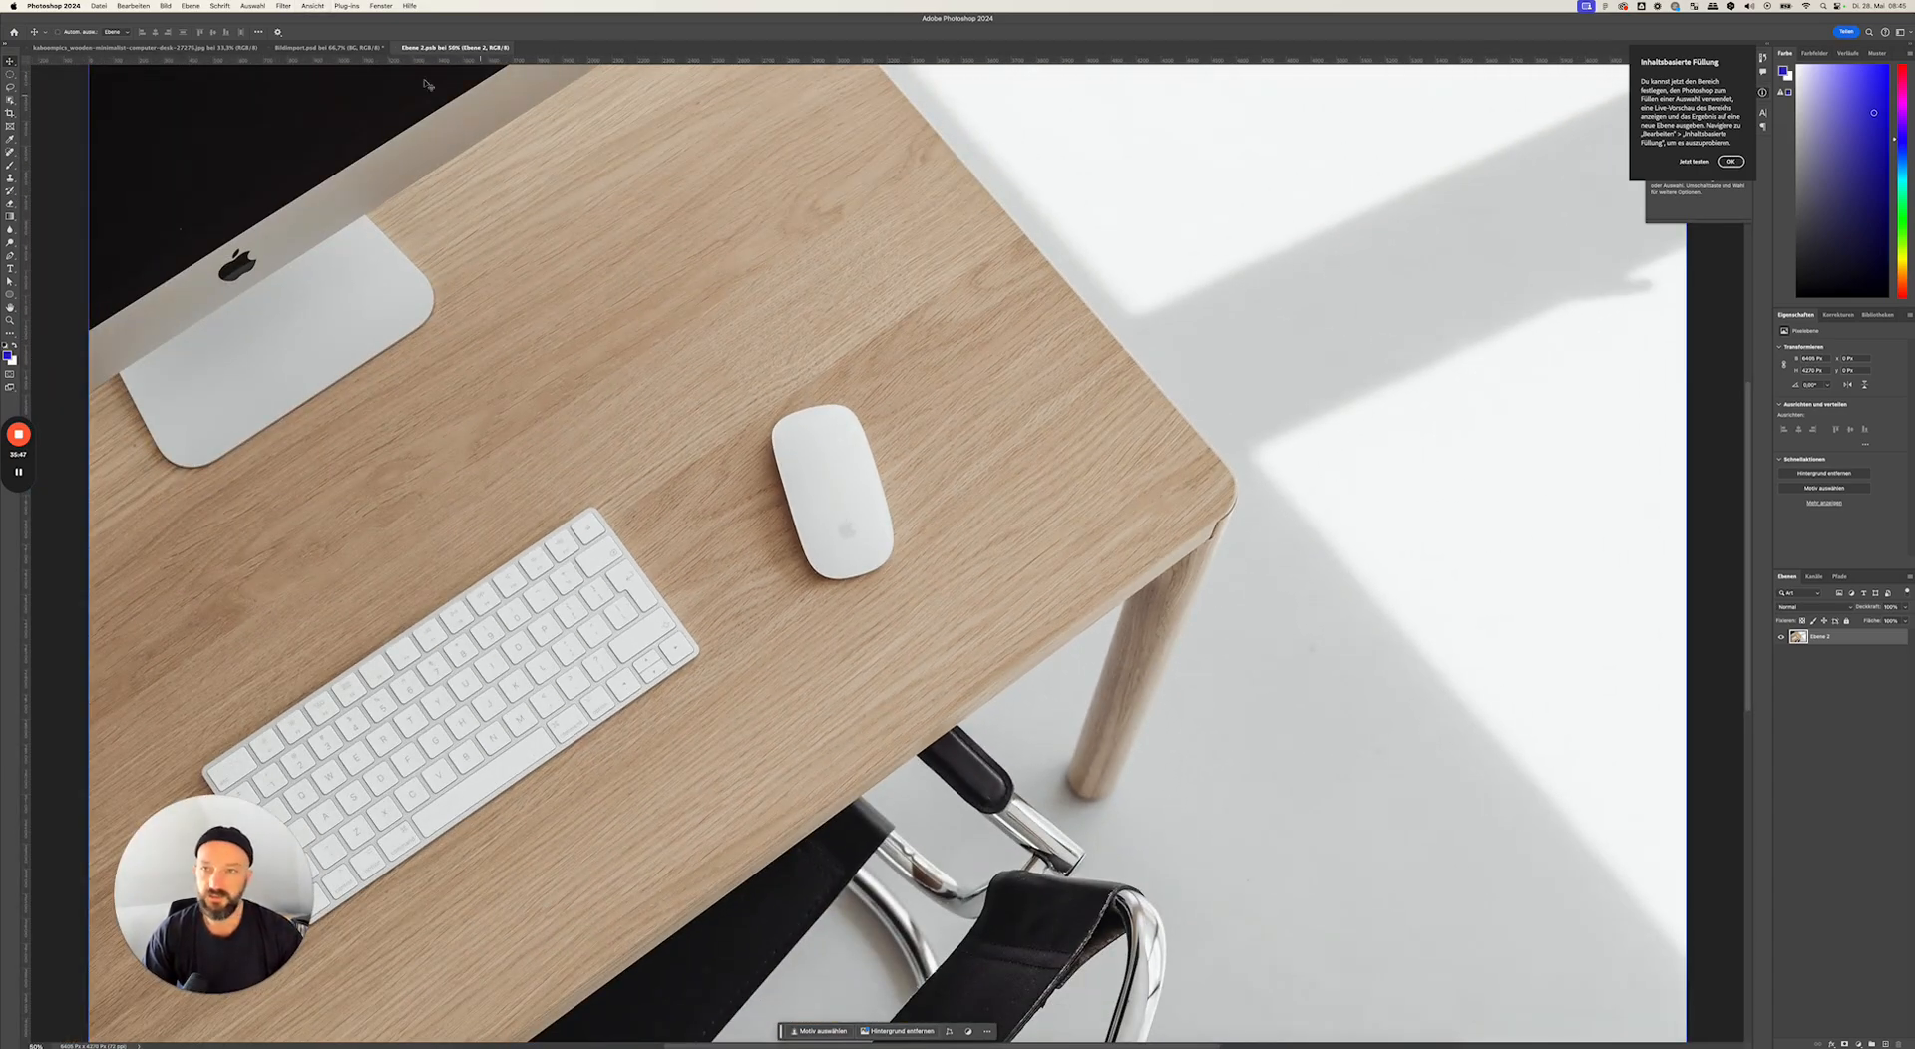
click(329, 46)
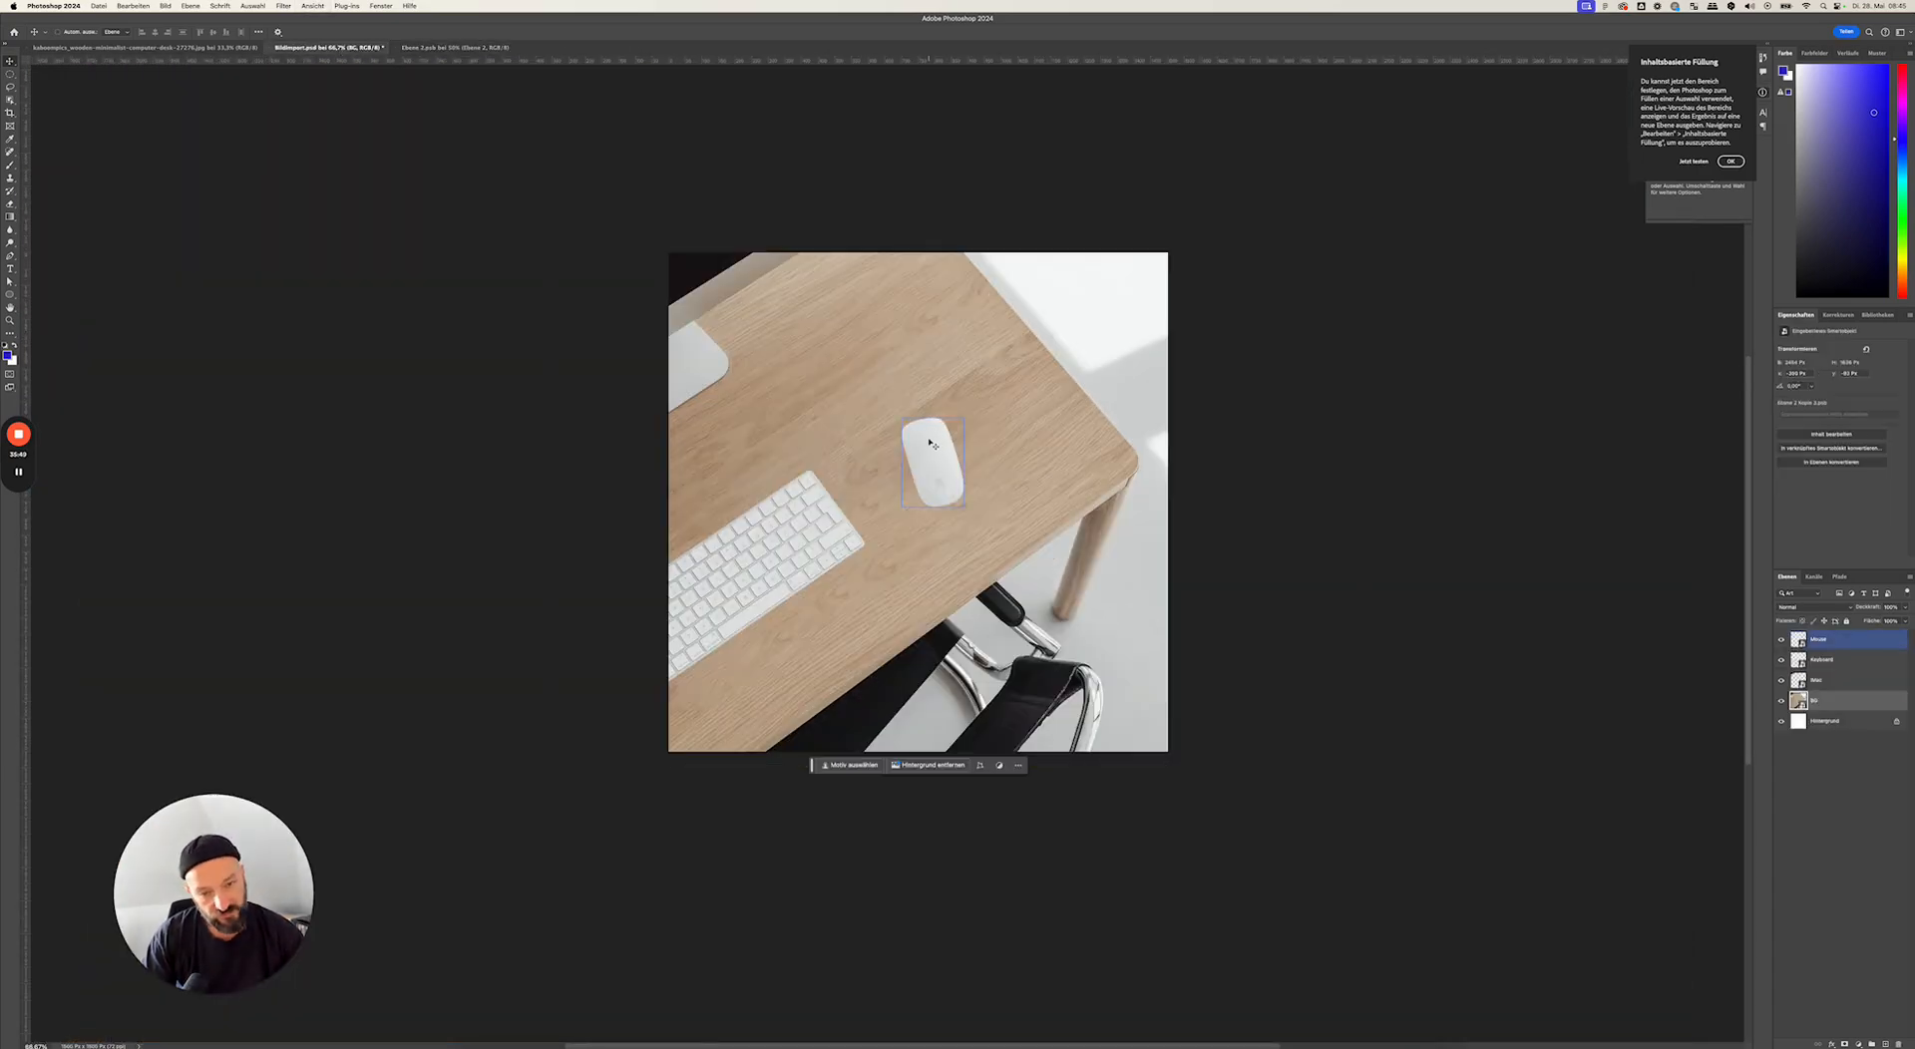
- Create a new empty layer directly beneath the mouse layer, above the keyboard layer, for the mouse's shadow
click(1848, 657)
click(1848, 640)
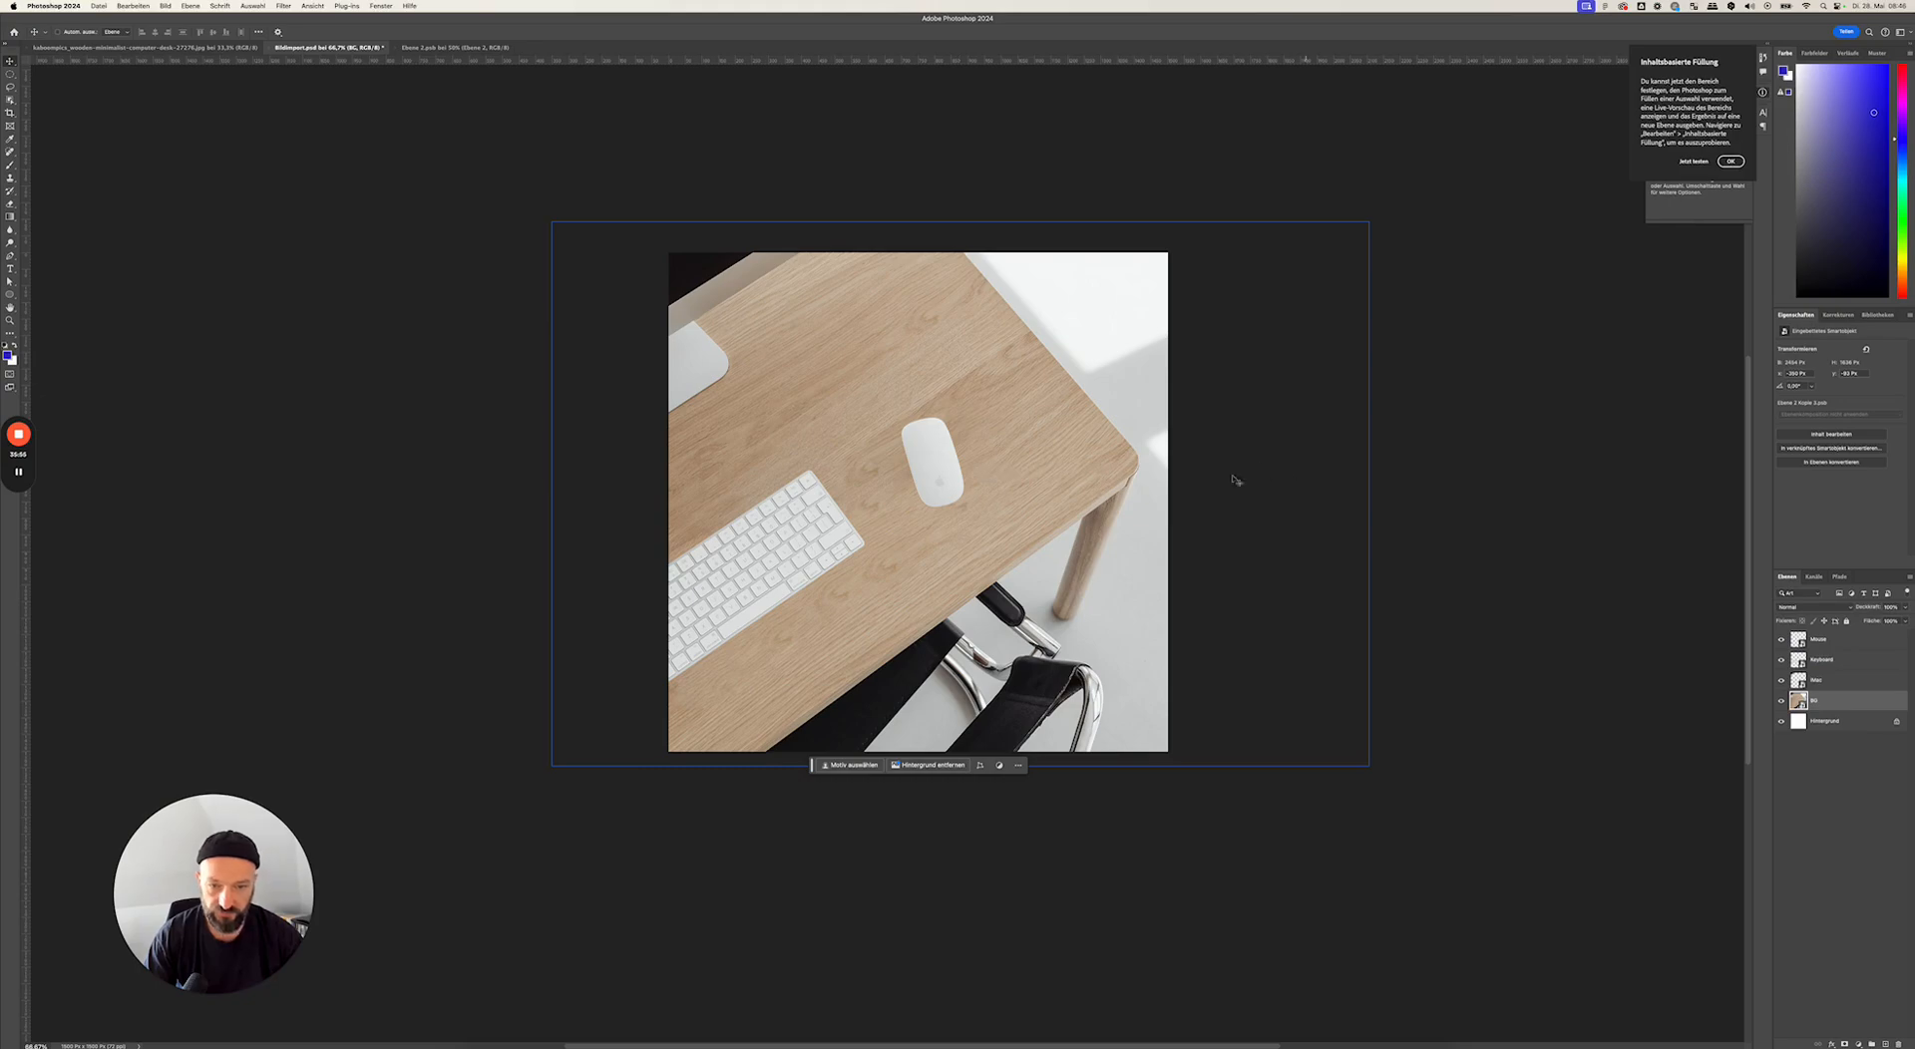
key(super+plus)
key(super+plus)
key(super+plus)
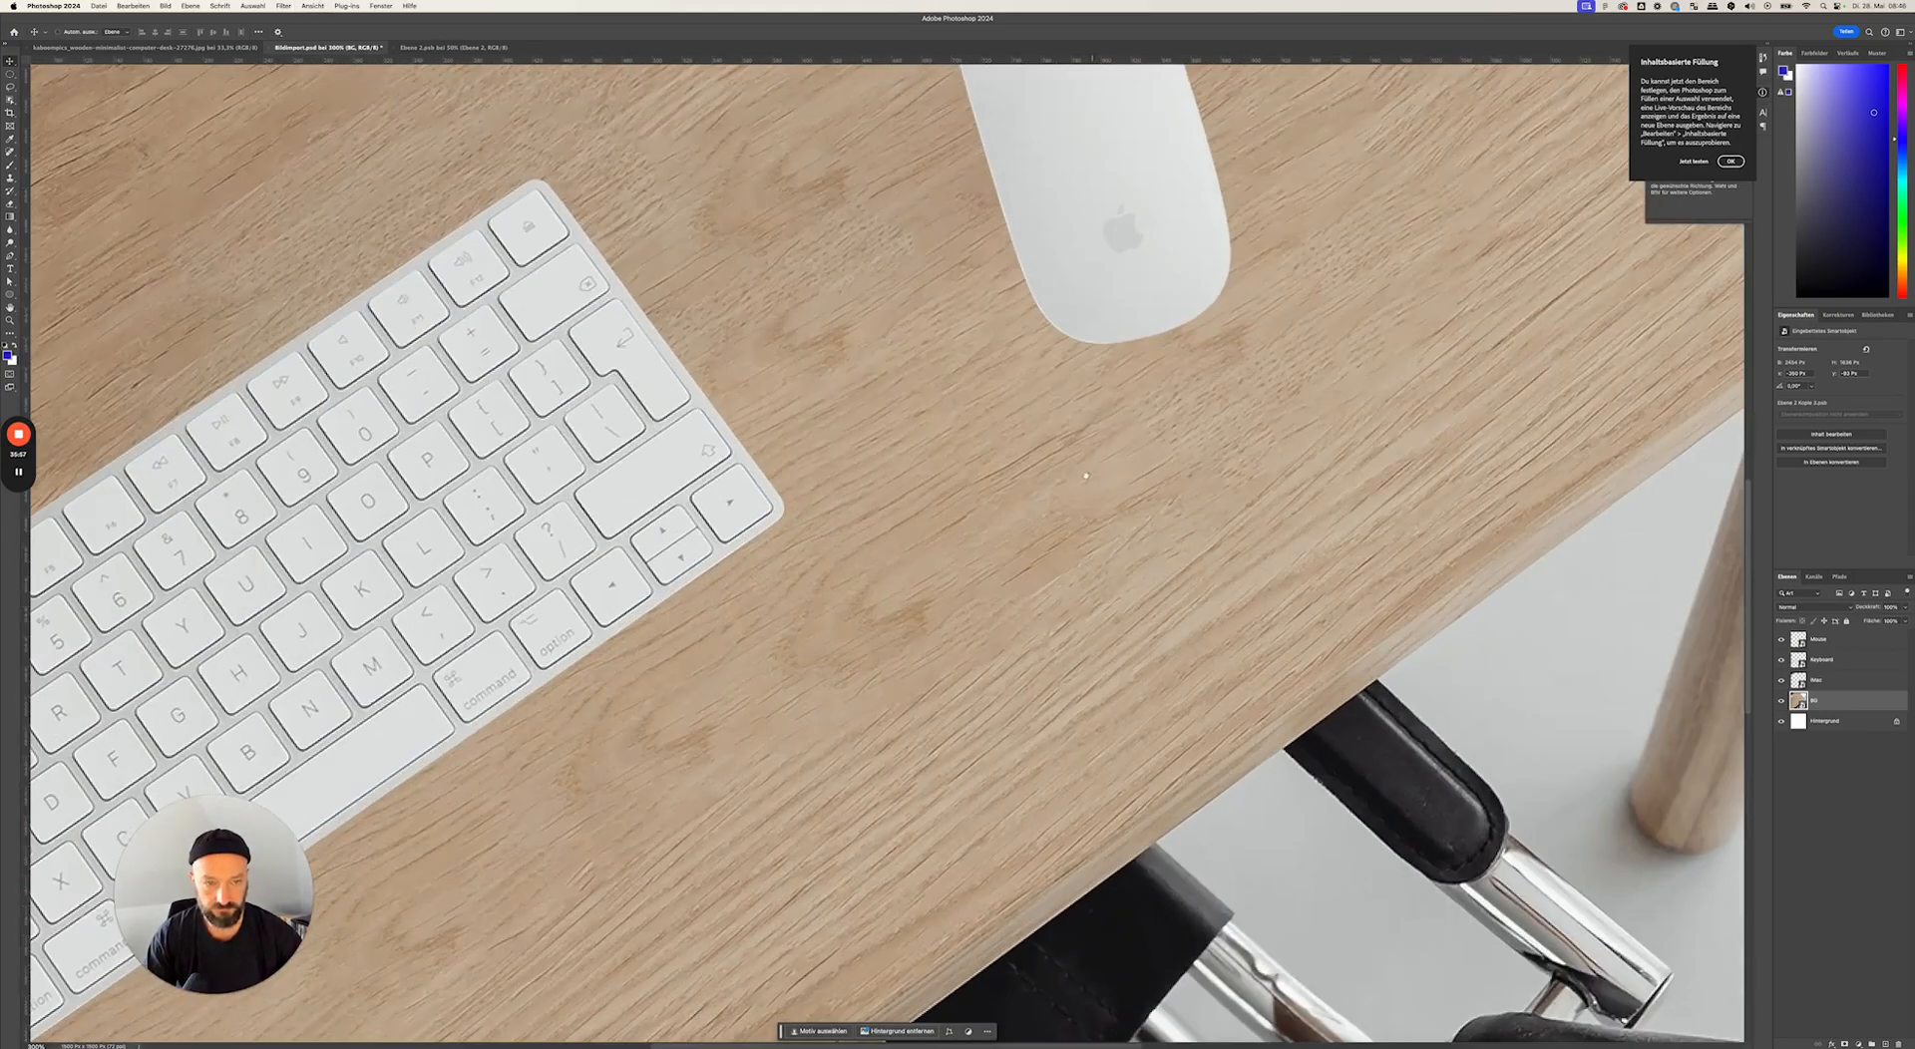
drag(1253, 251, 820, 605)
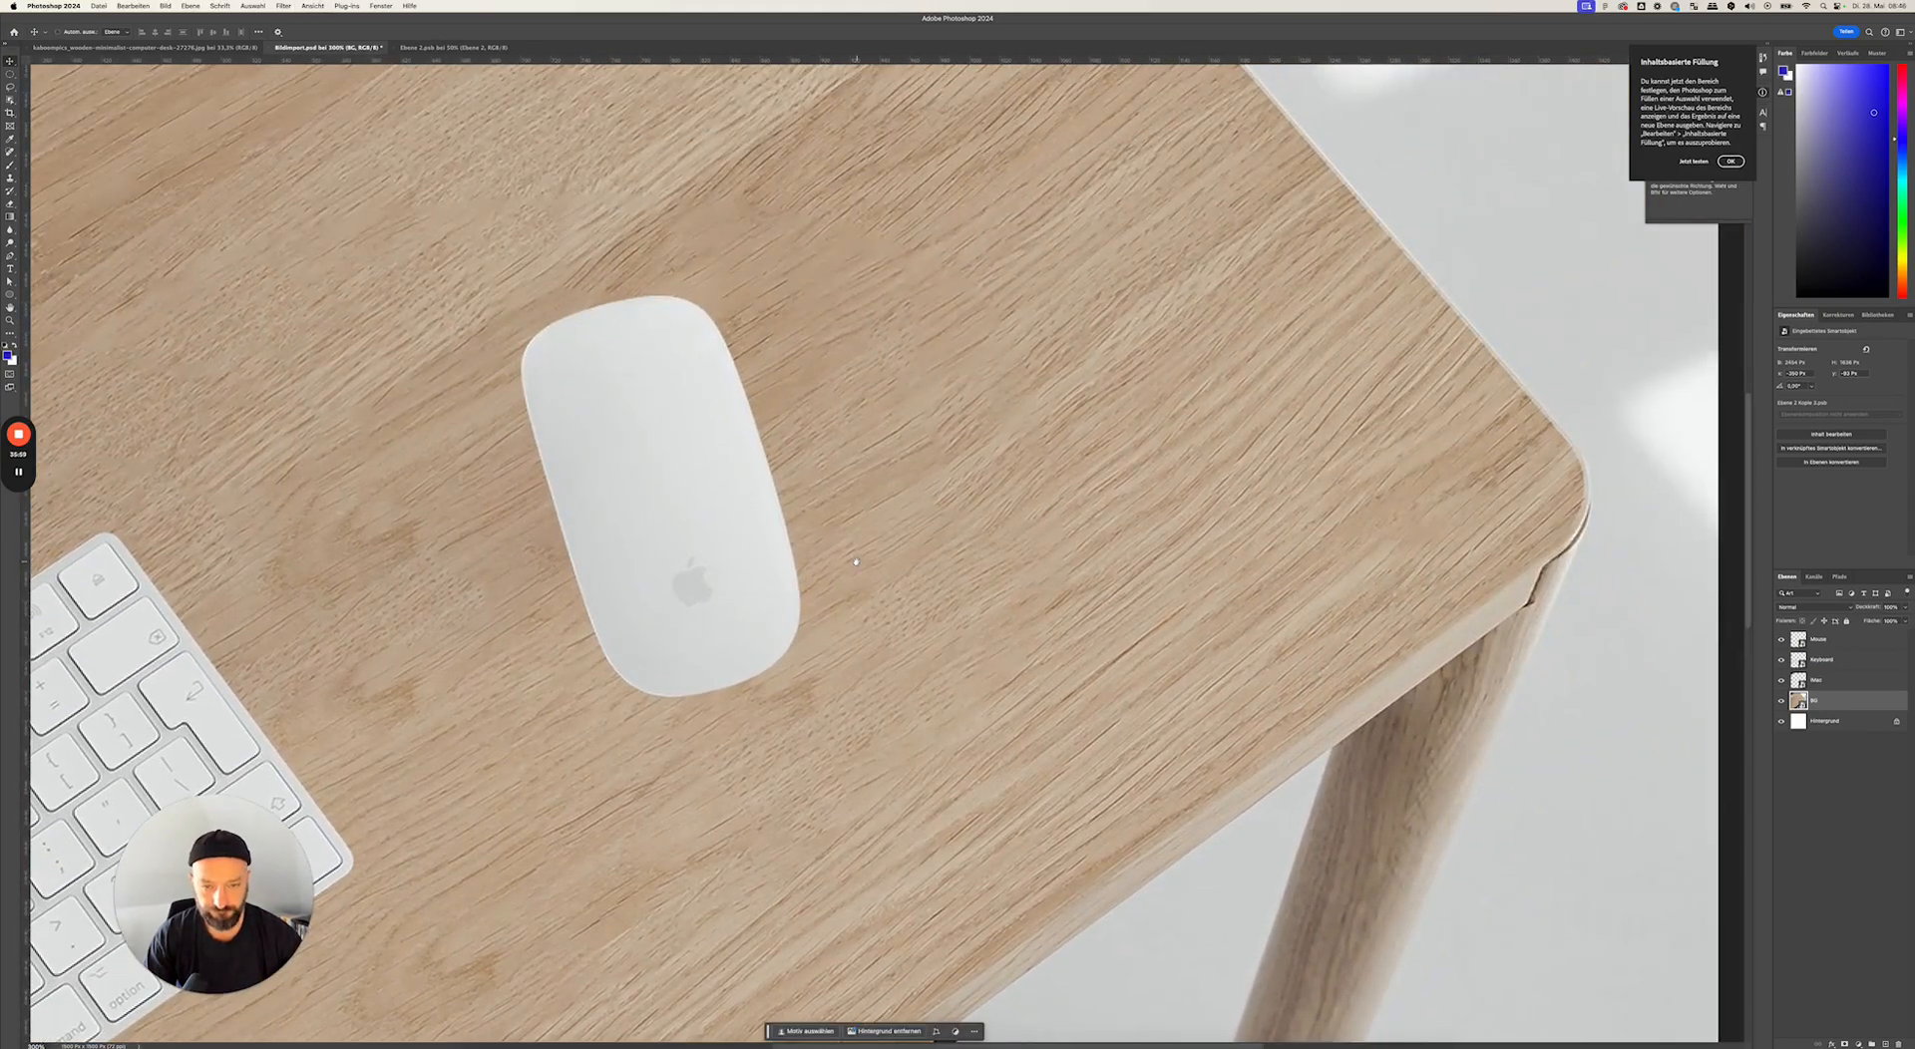
click(1821, 640)
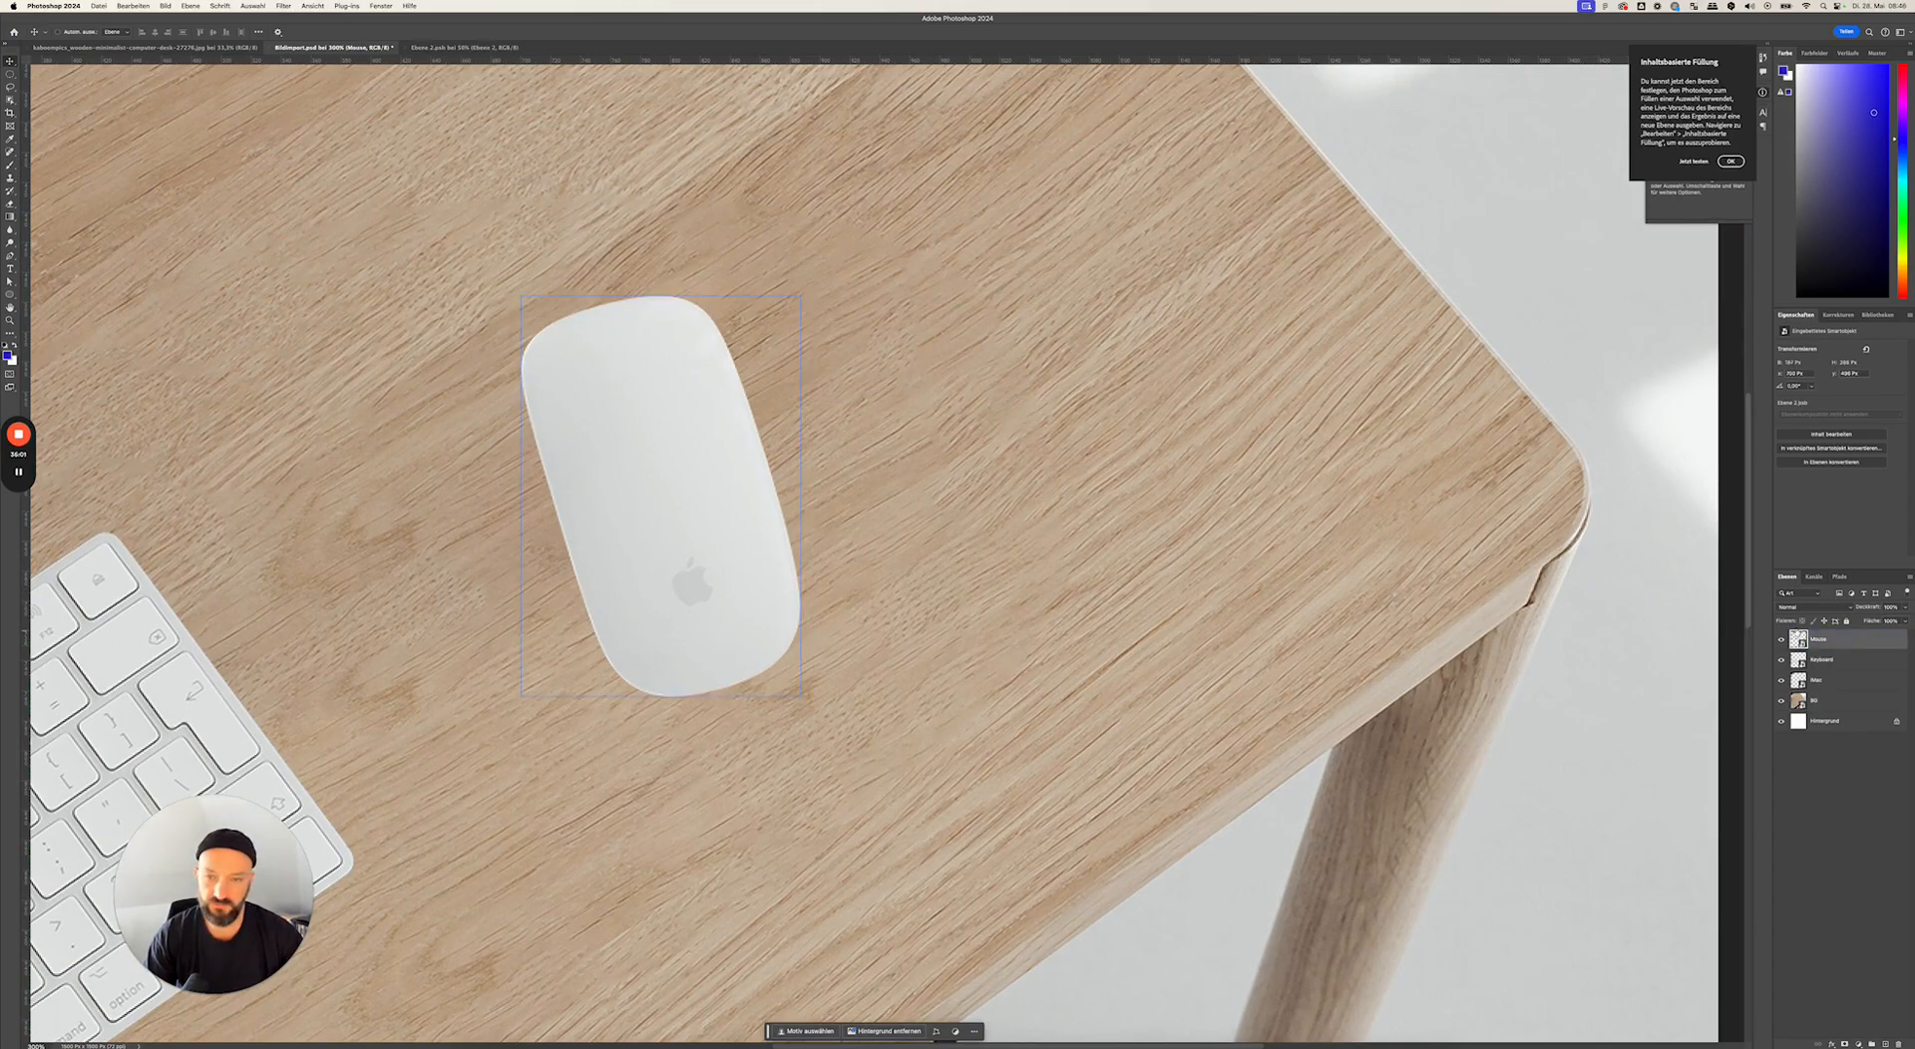
click(1856, 660)
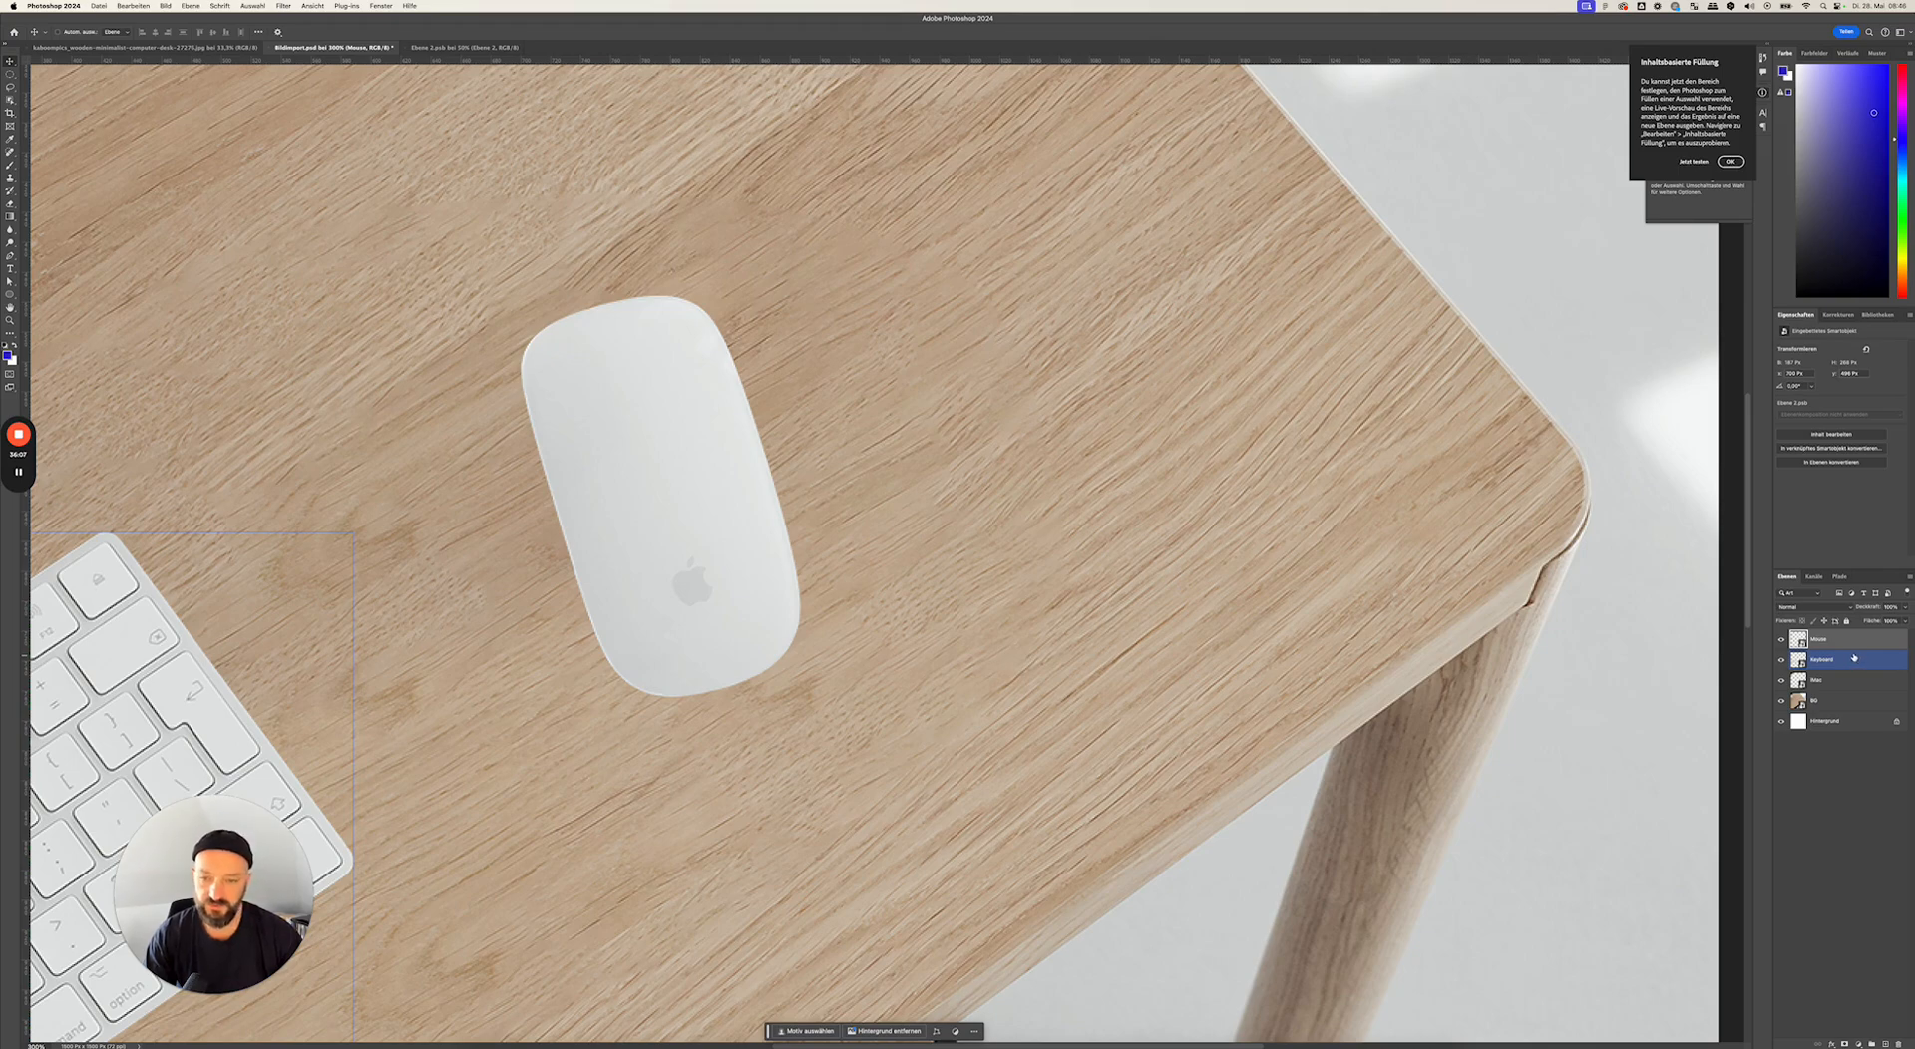
click(1856, 658)
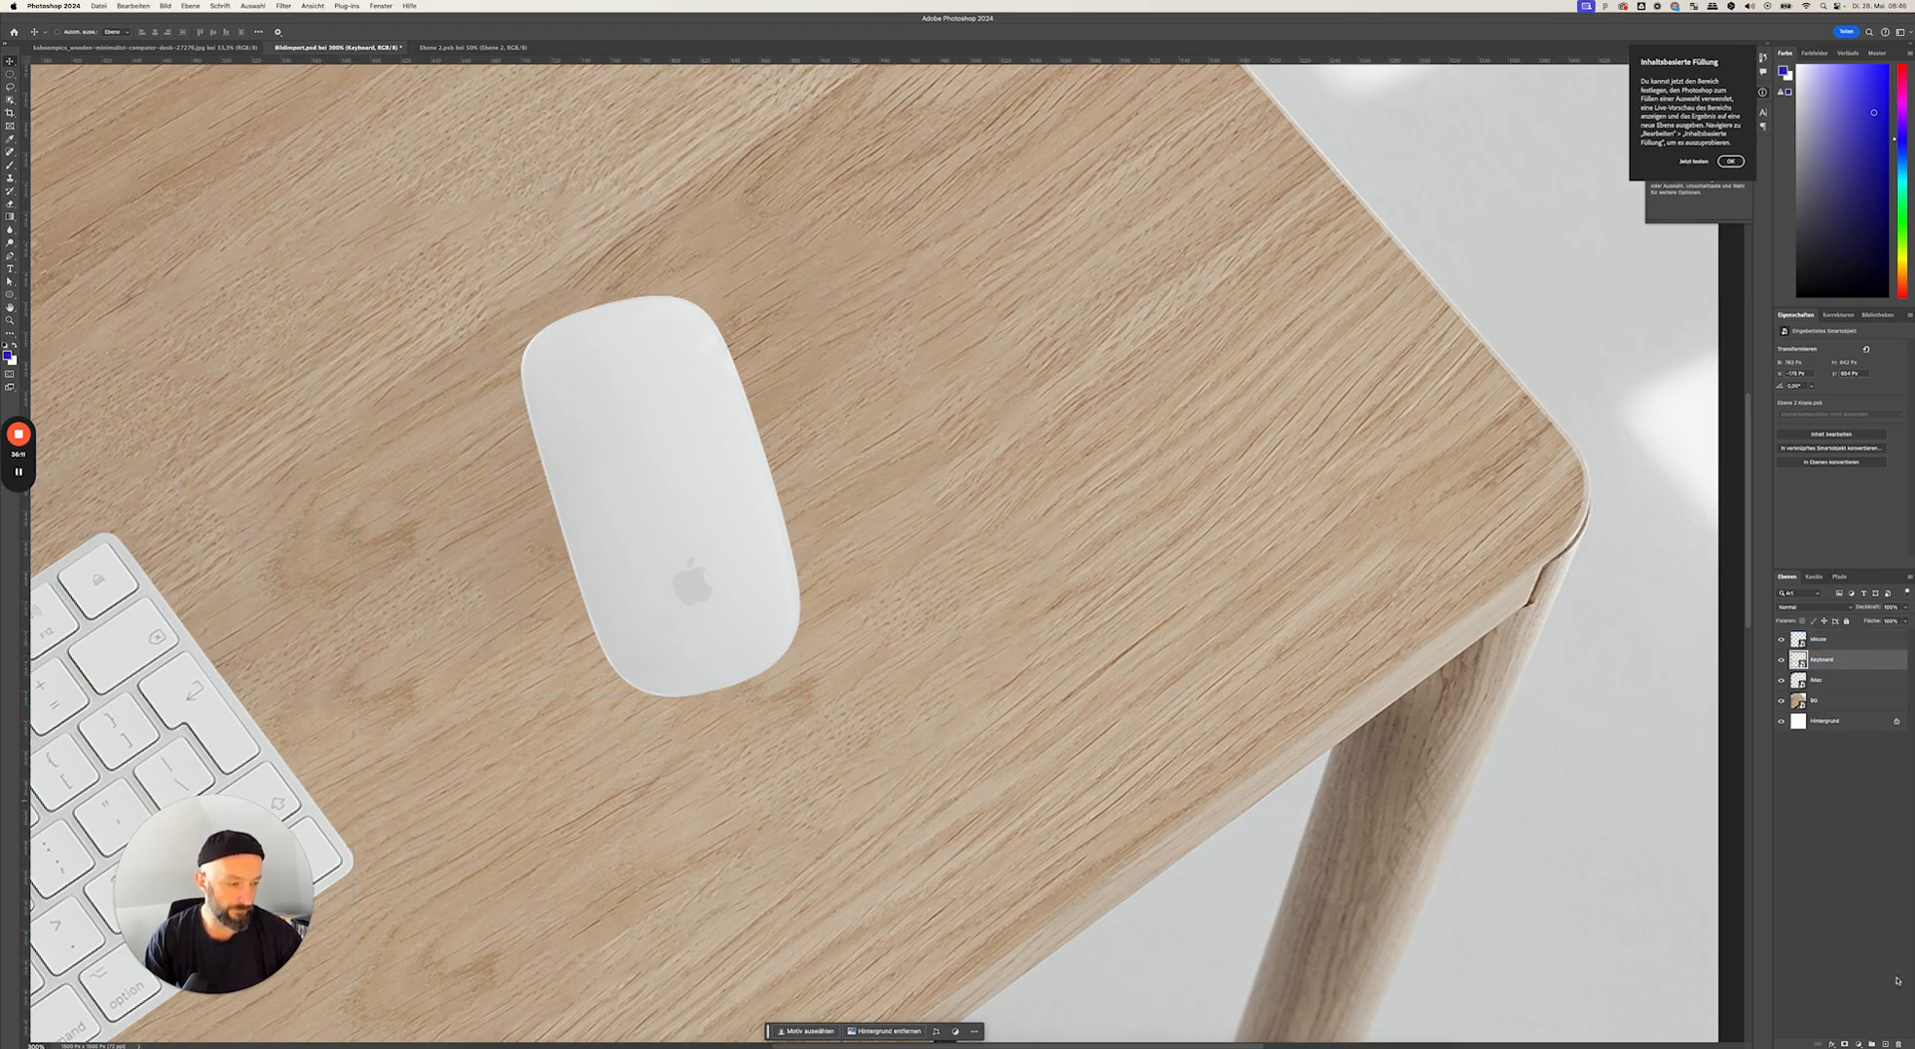
click(1887, 1040)
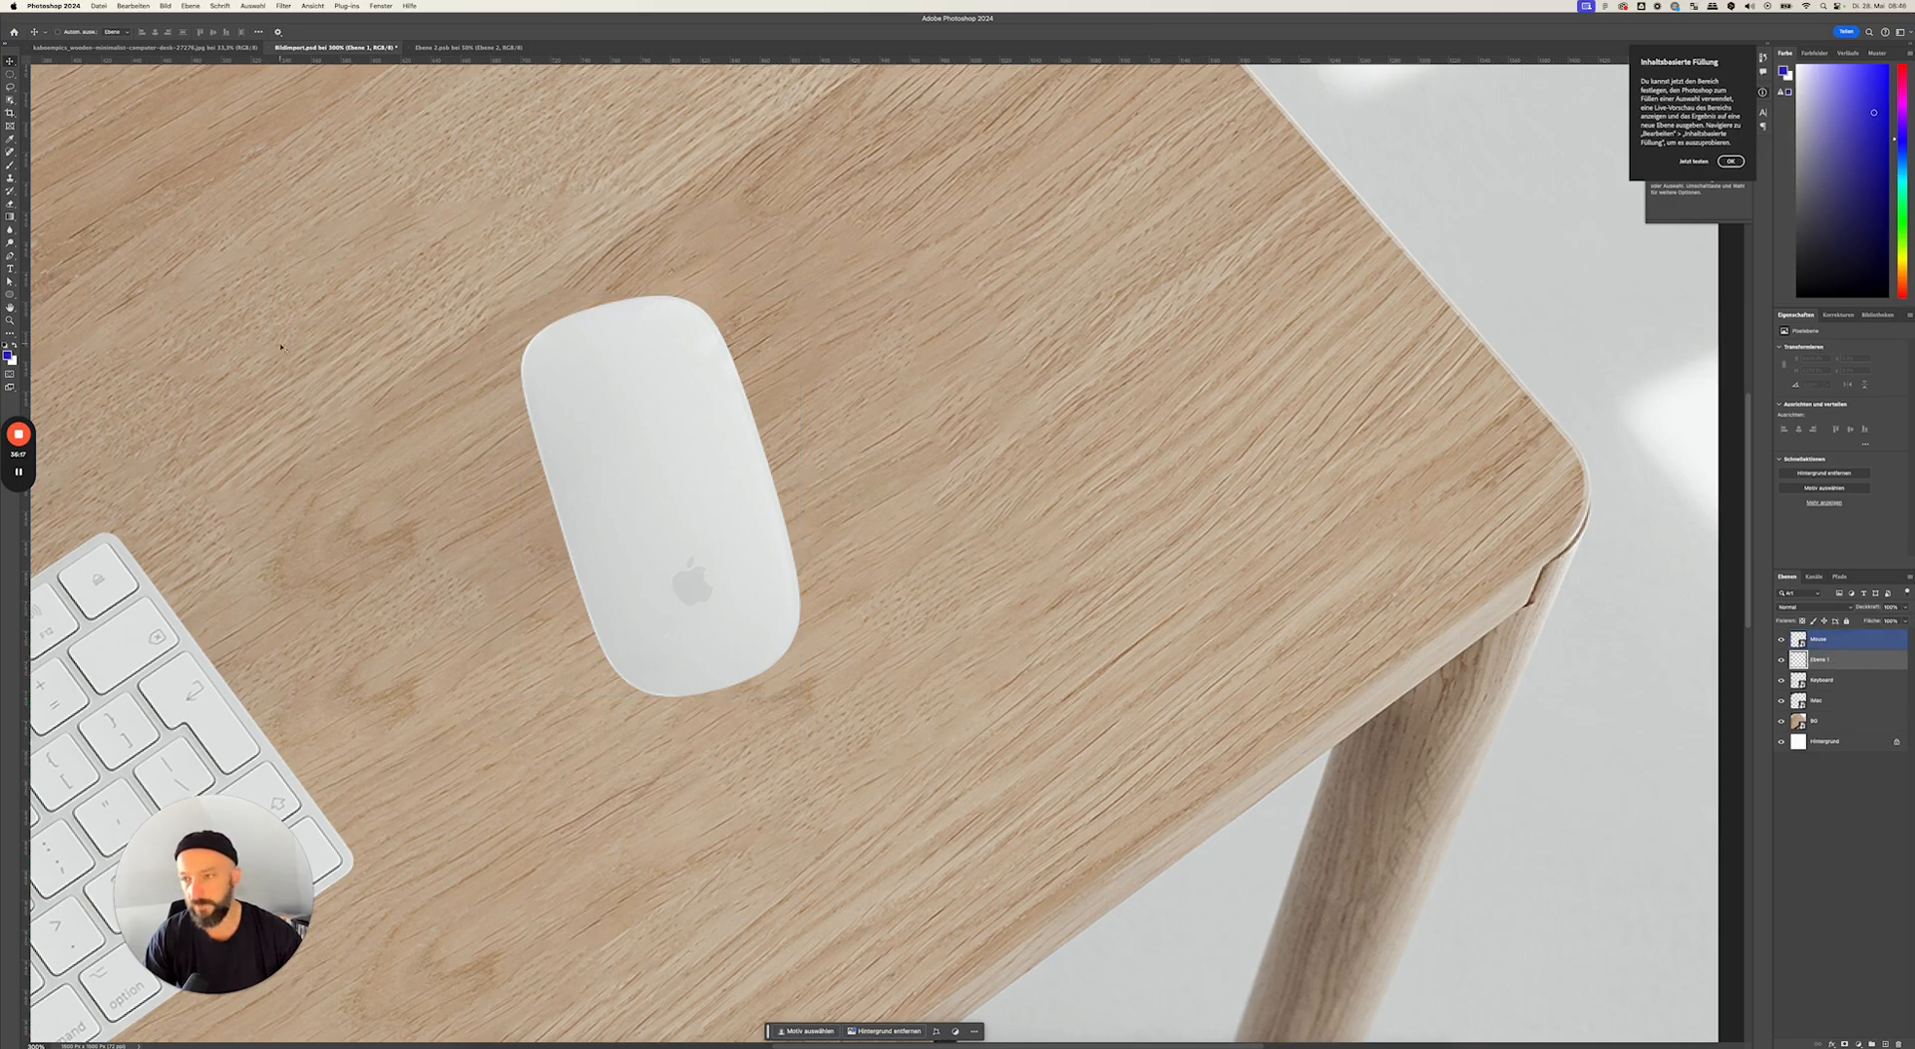
- Set up the Brush tool with a larger soft tip at 0% hardness and reduce its opacity to 12%
click(10, 164)
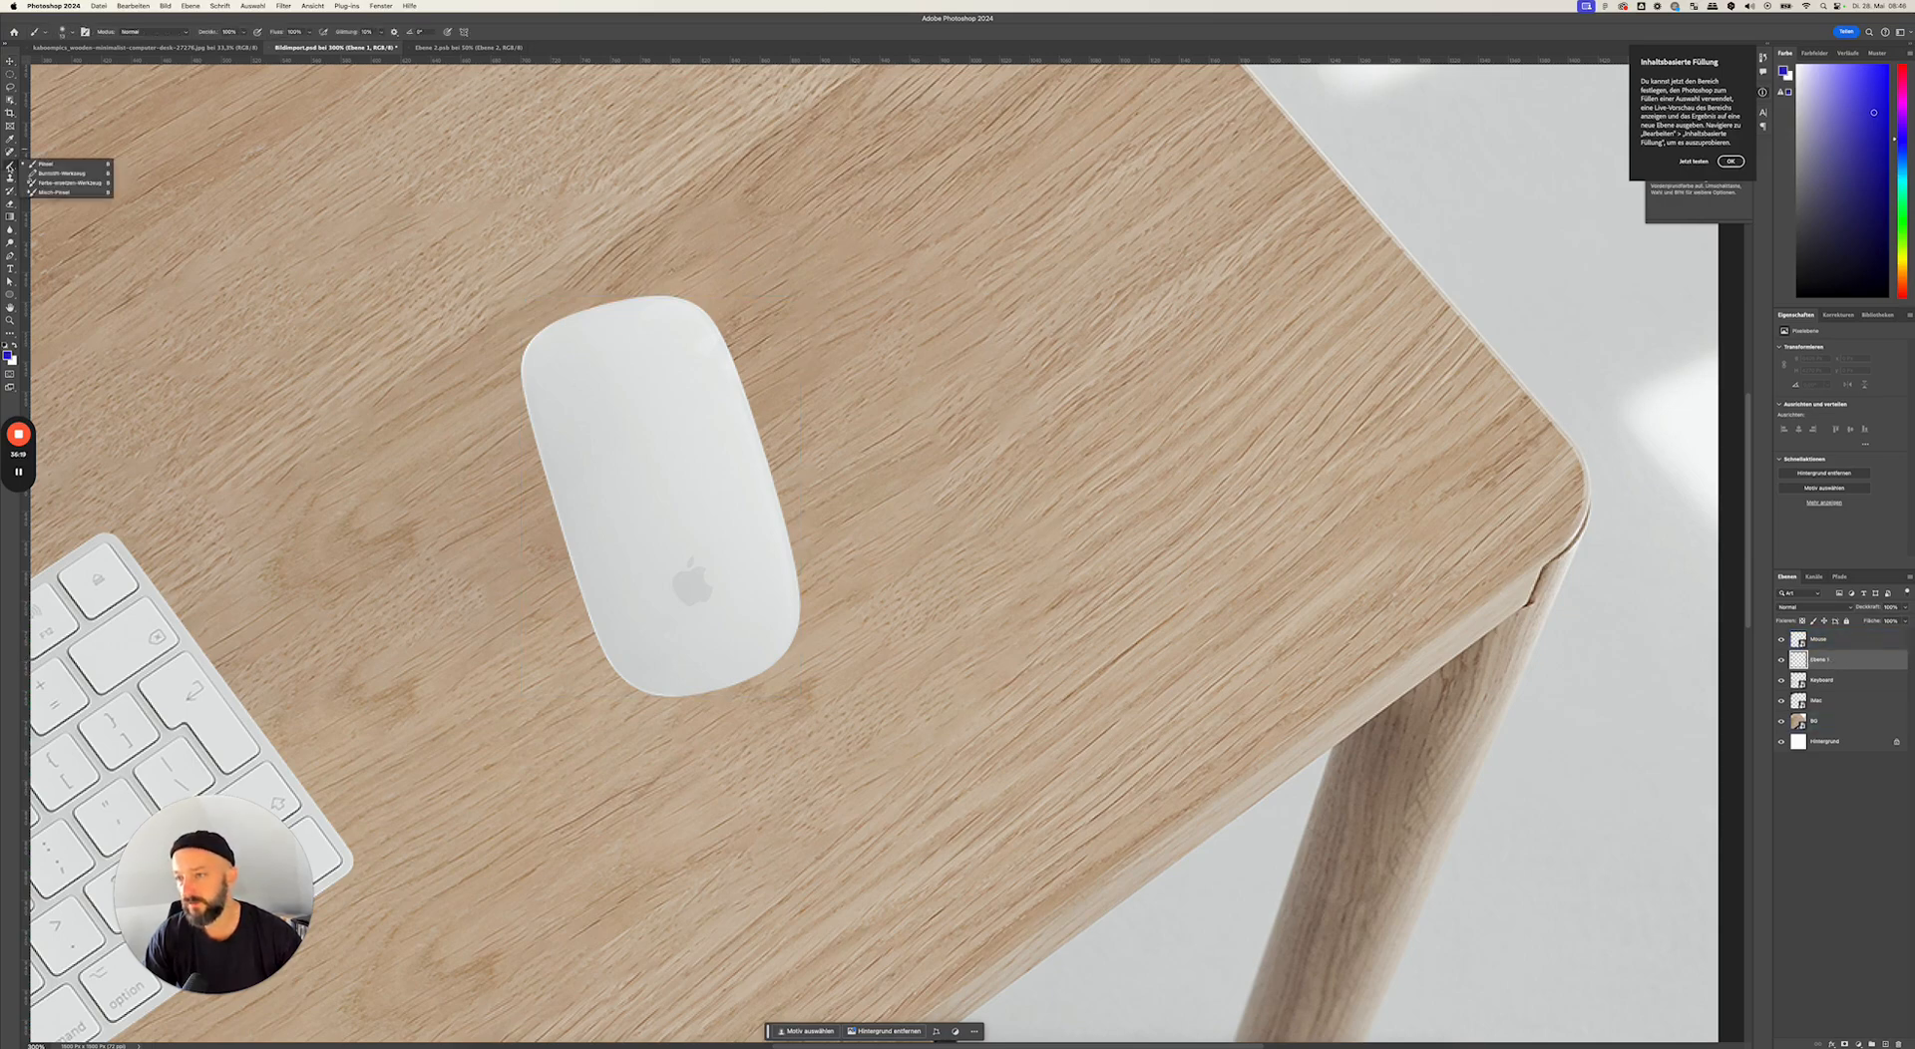
click(40, 165)
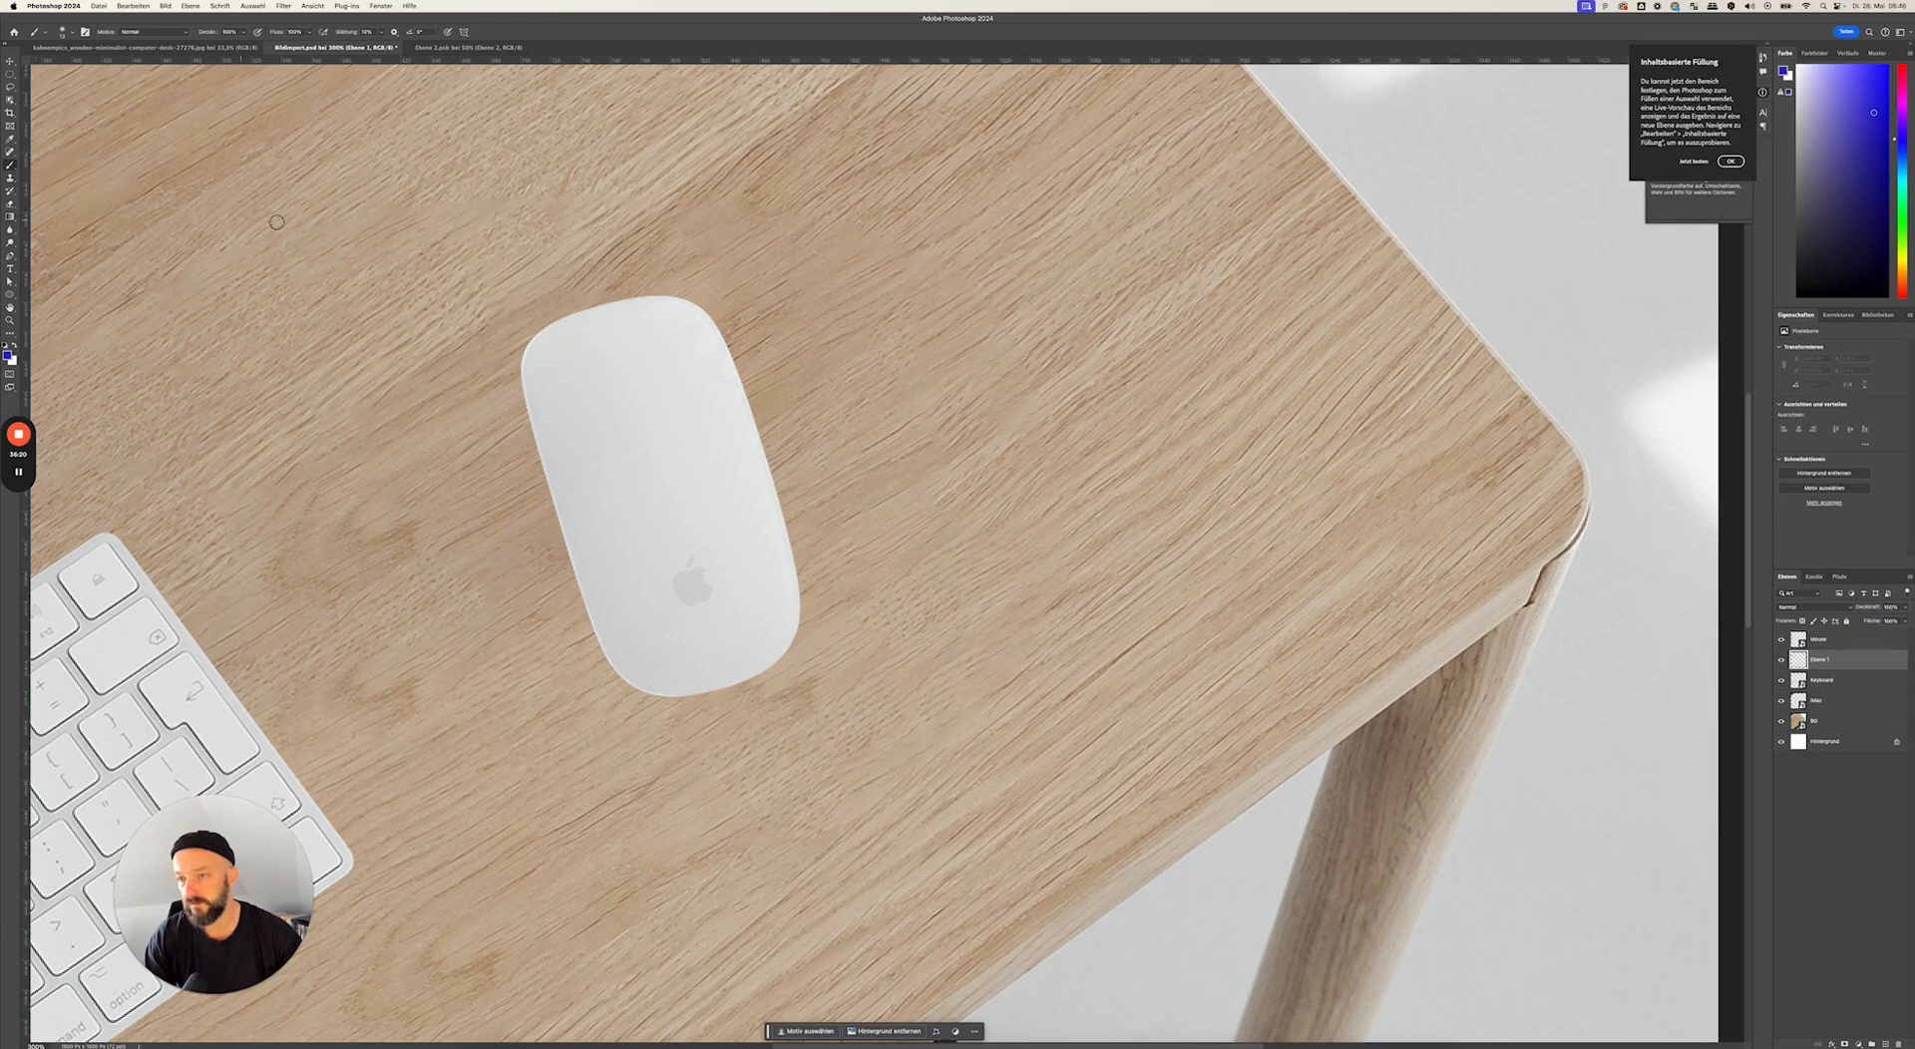
right_click(526, 376)
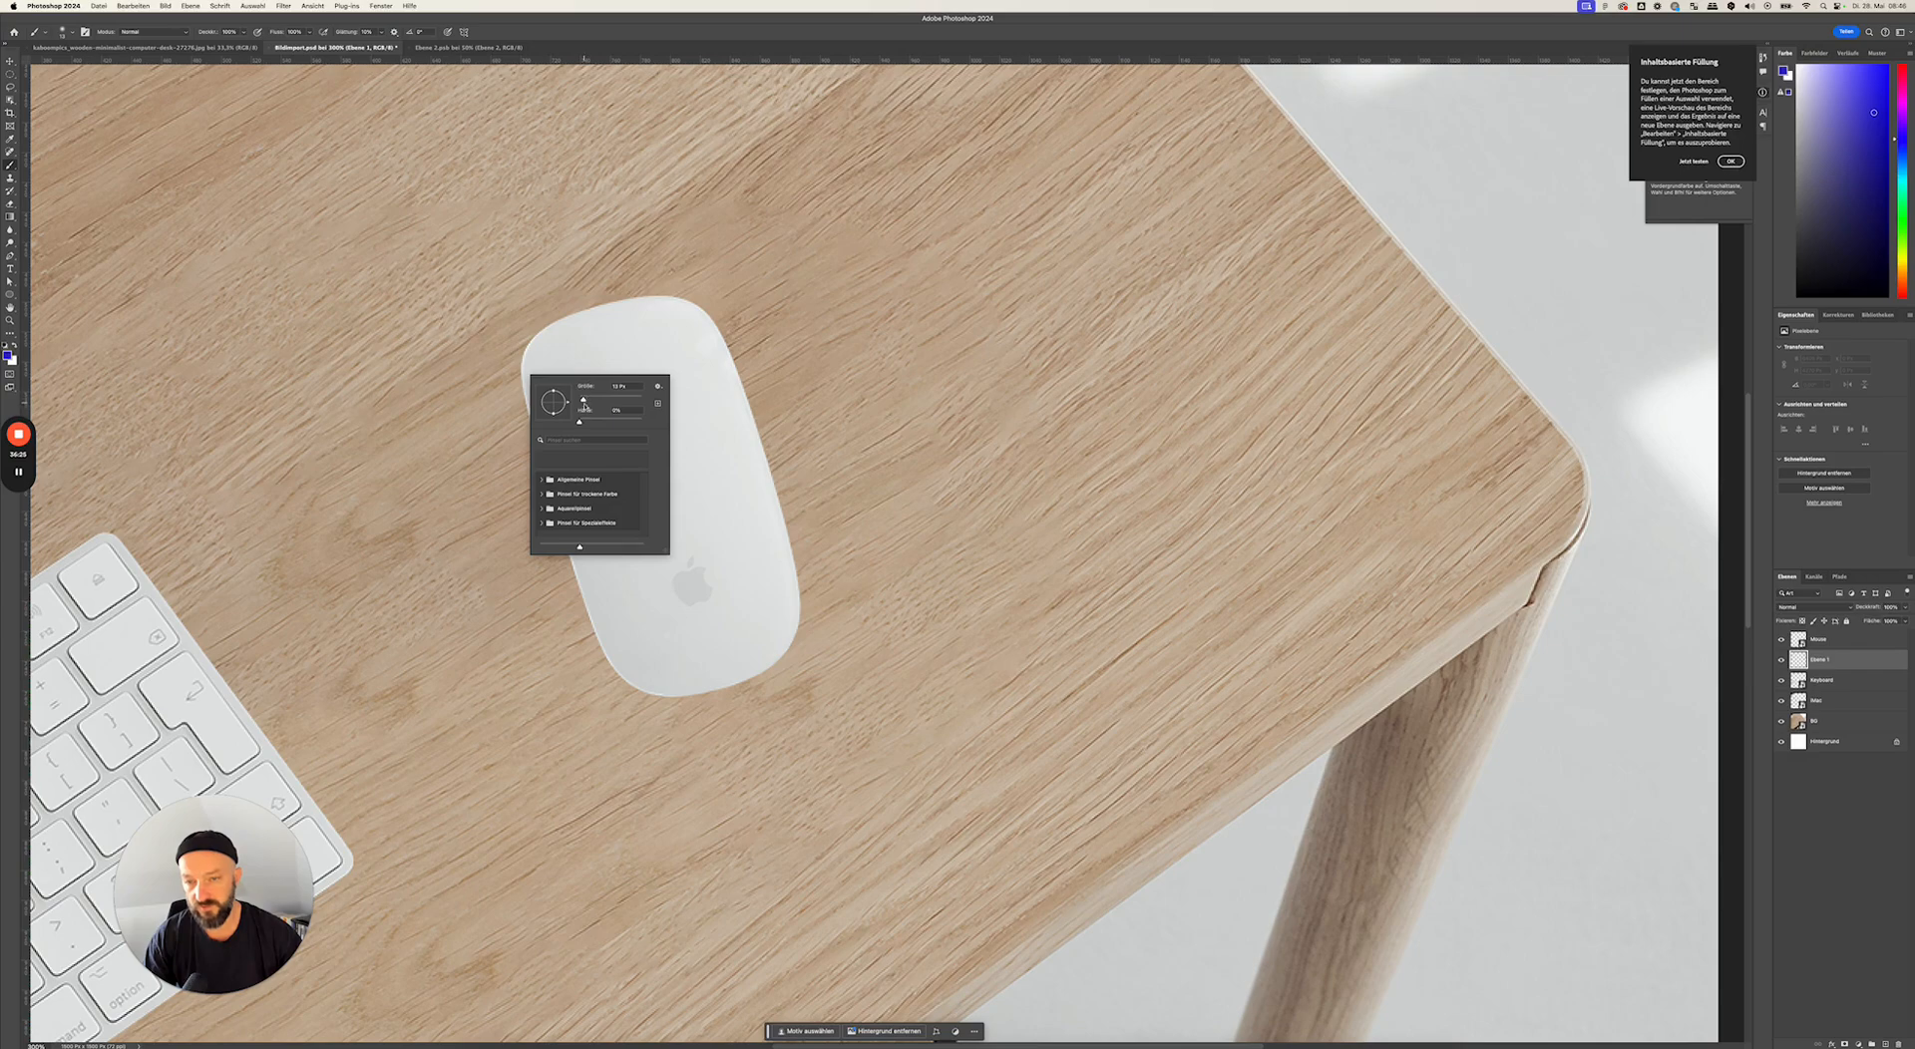
right_click(544, 350)
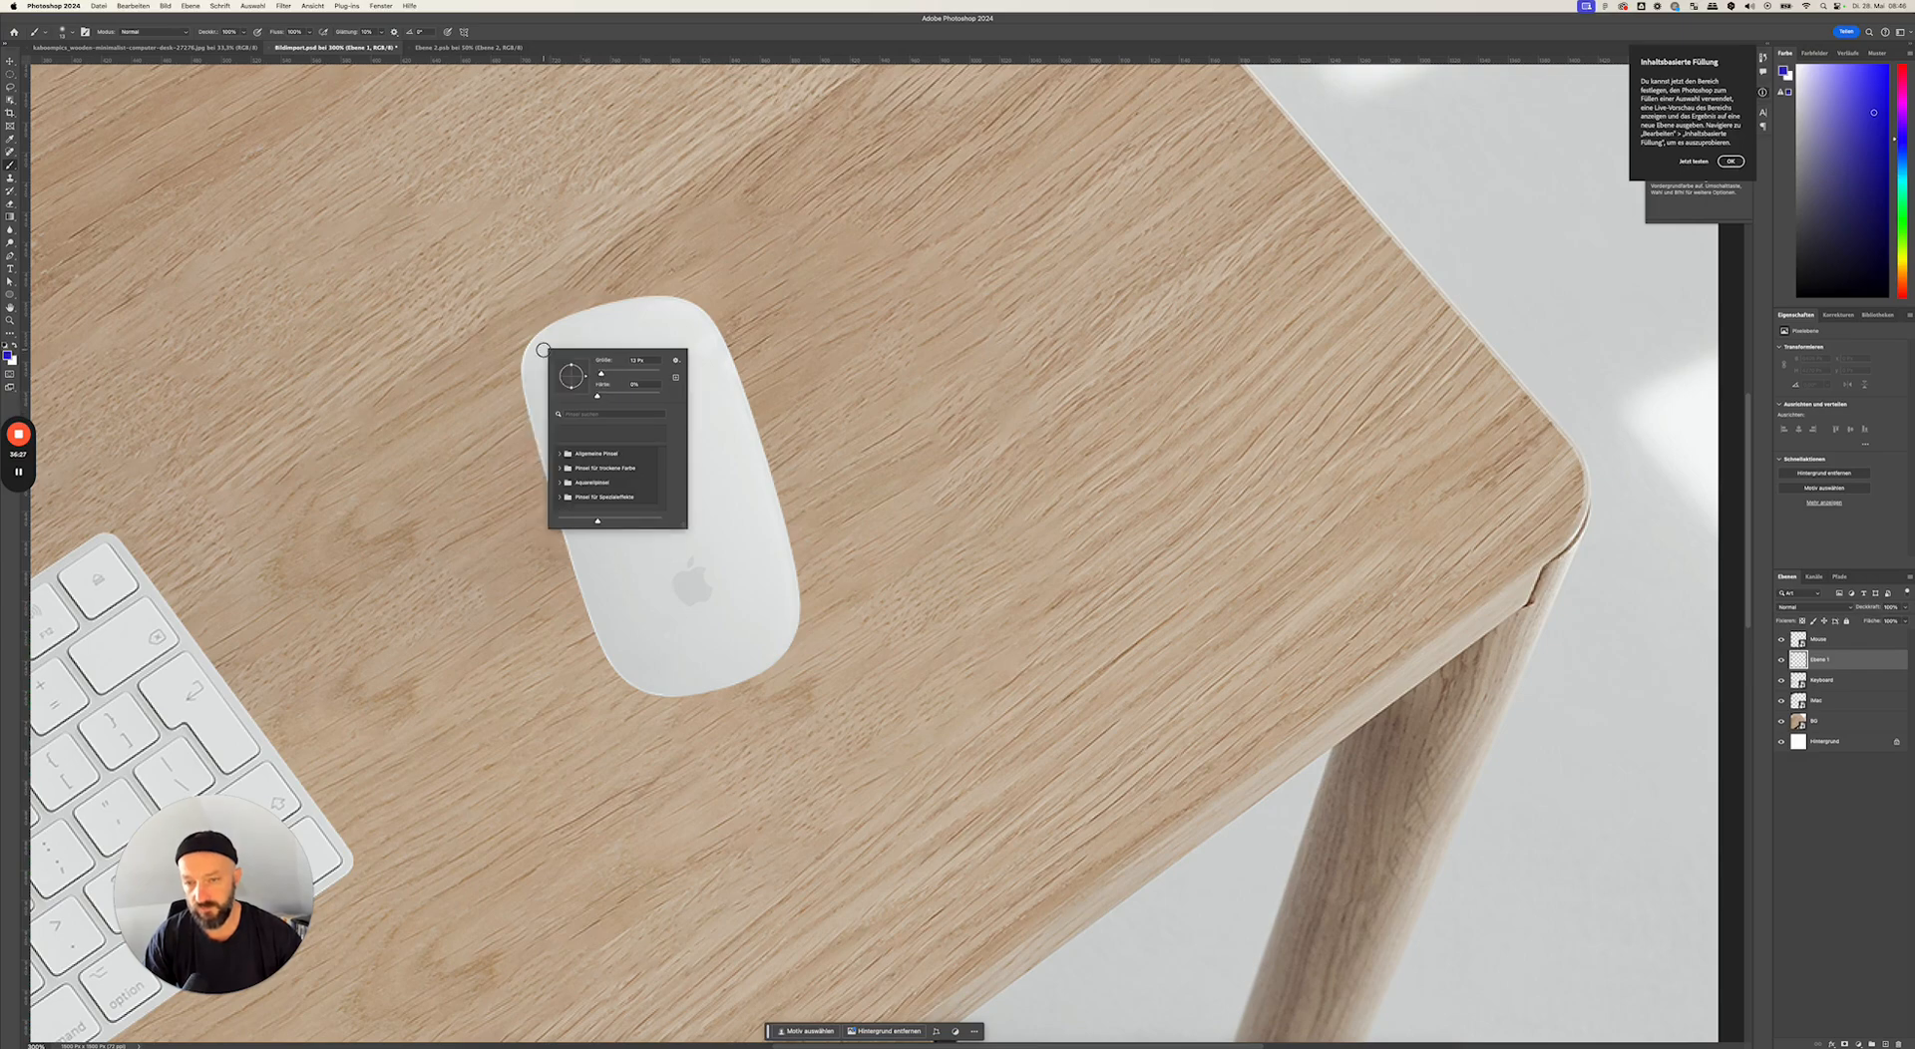
click(618, 374)
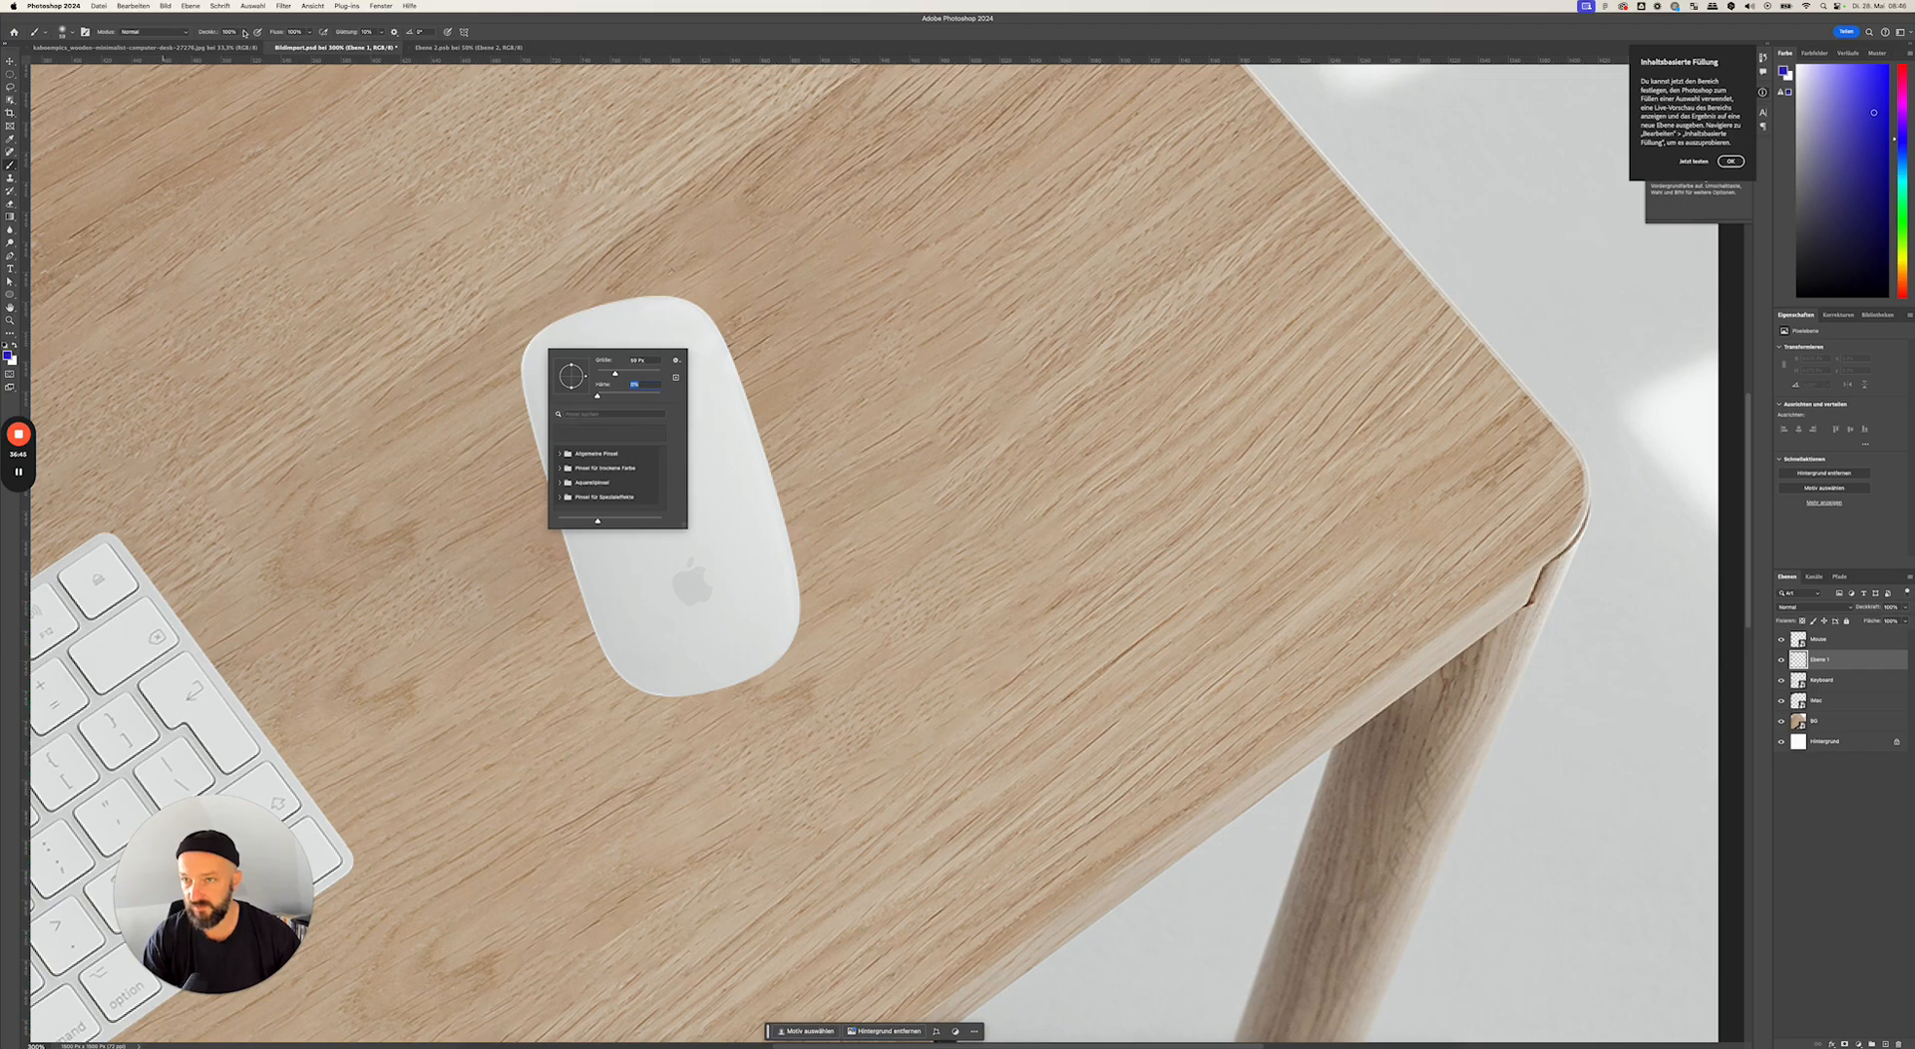
click(244, 32)
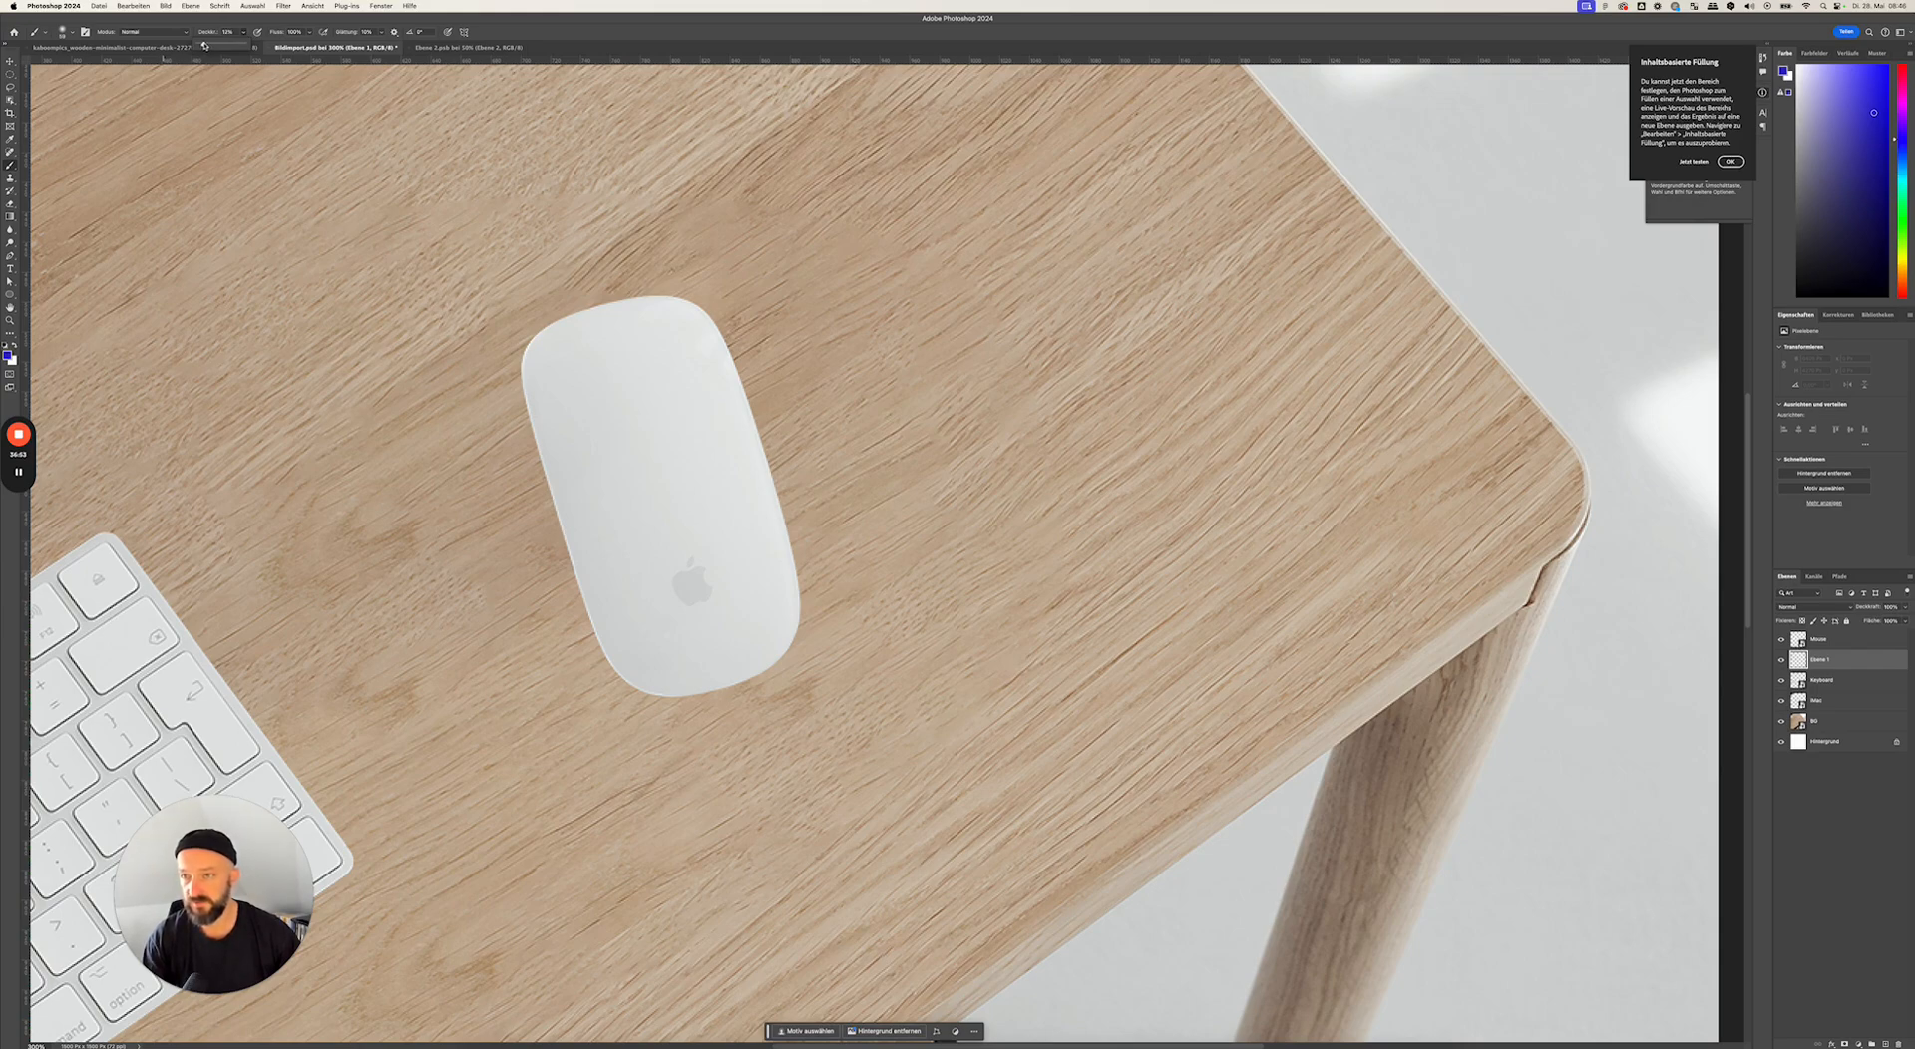
- Undo the blue trial stroke around the mouse and set the foreground color to black (000000)
mouse_move(543, 317)
mouse_down()
mouse_move(555, 495)
mouse_move(626, 668)
mouse_move(699, 689)
mouse_move(736, 649)
mouse_up()
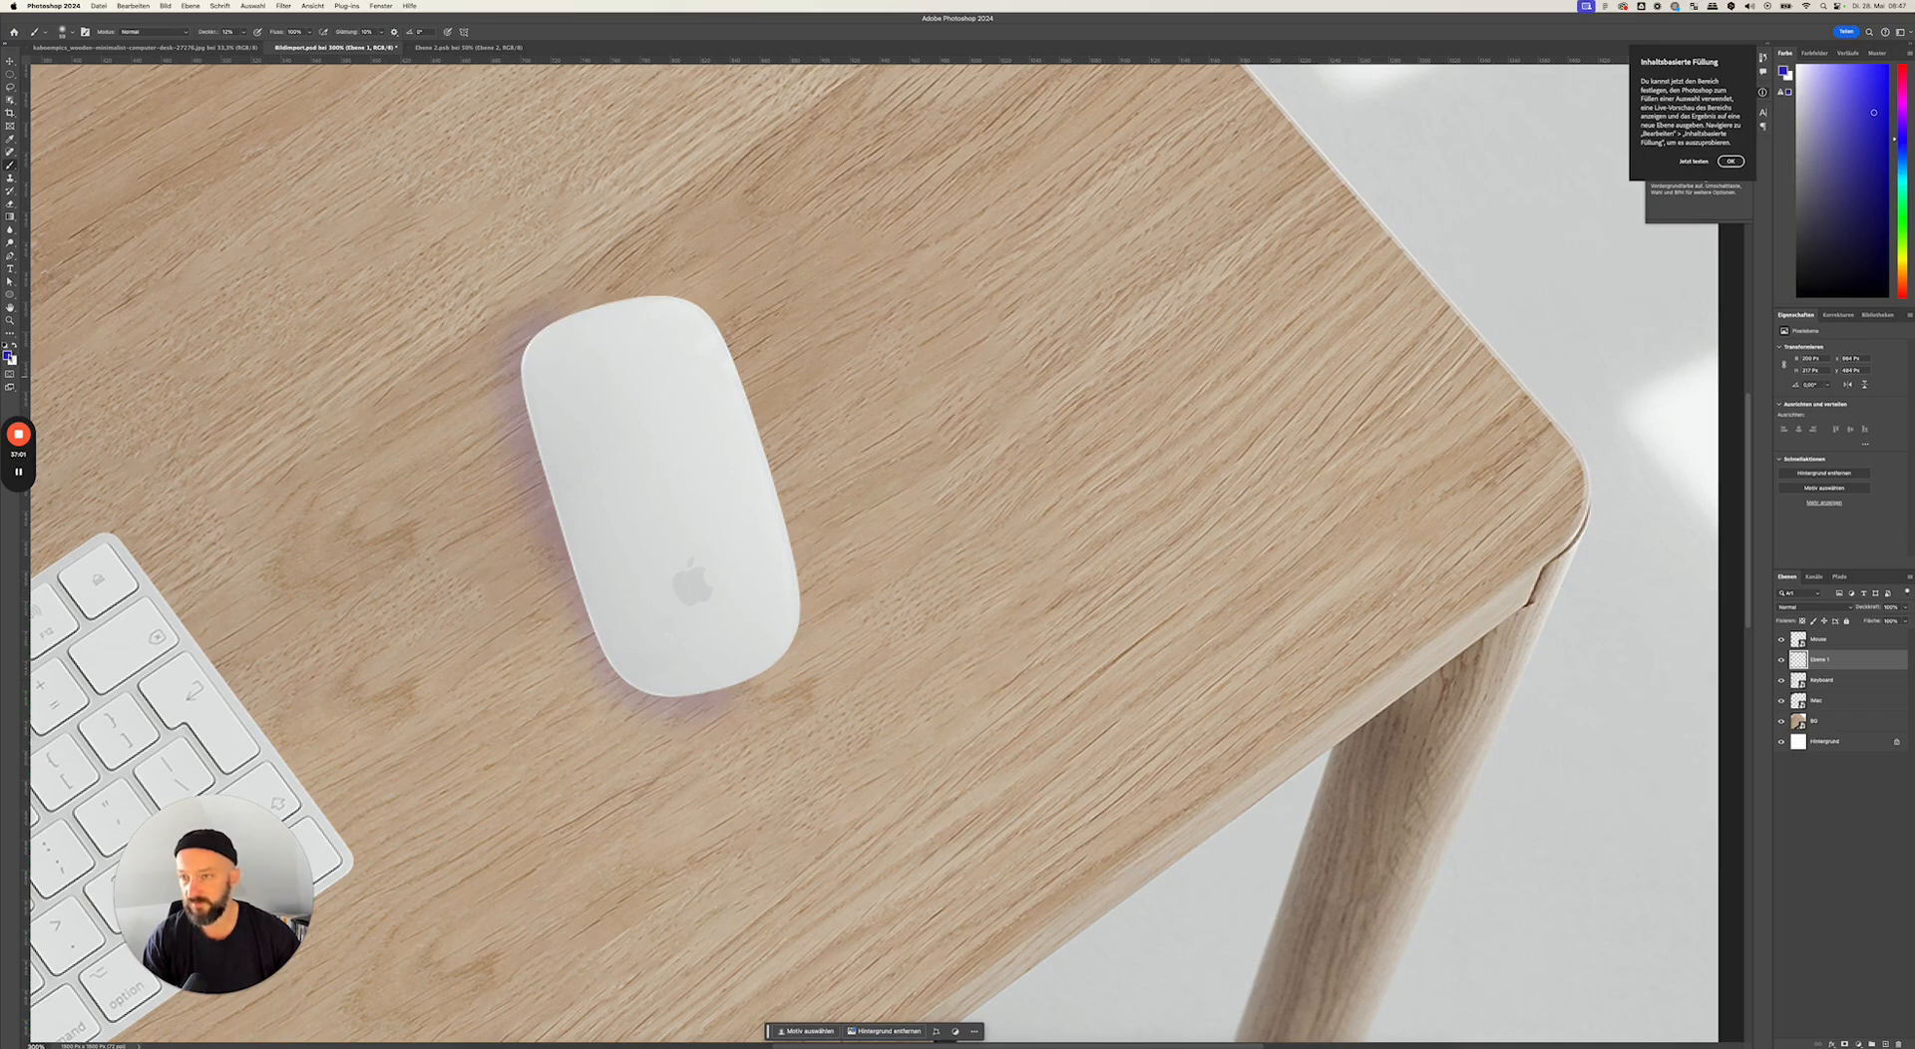
key(super+z)
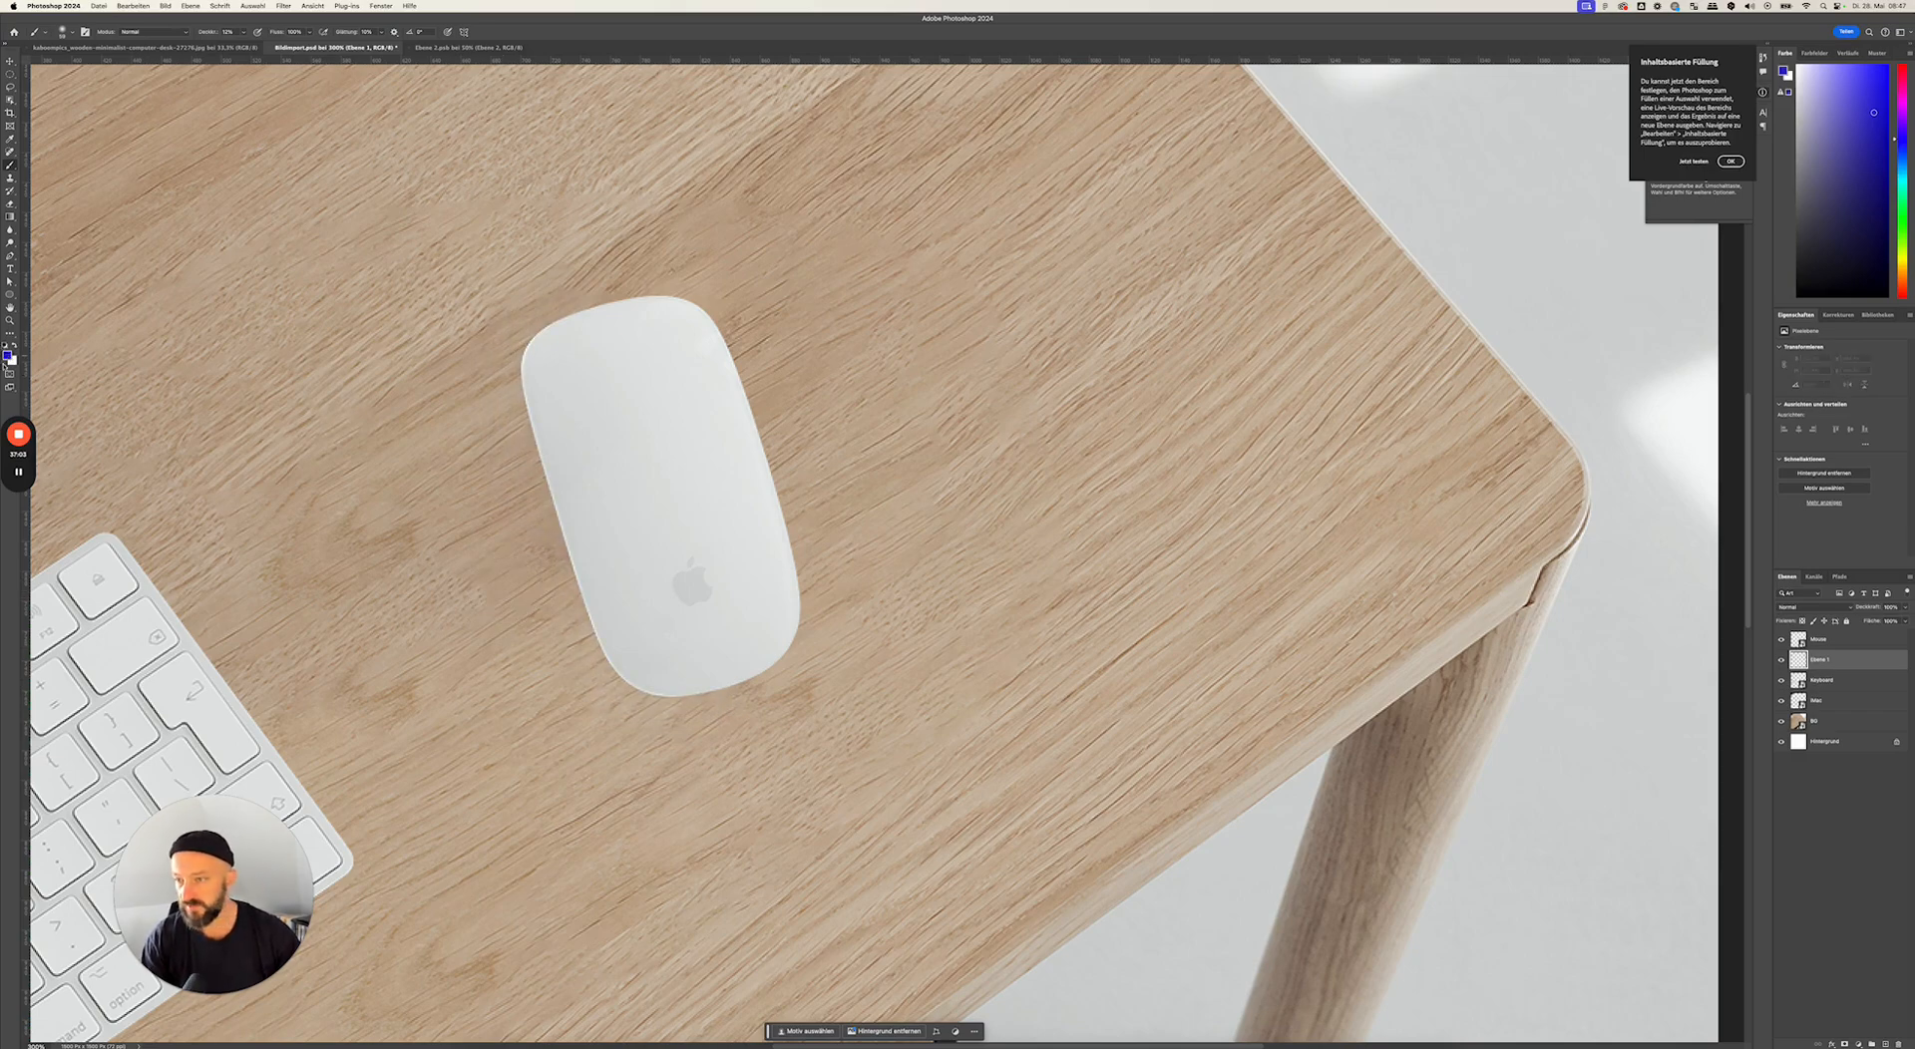
key(x)
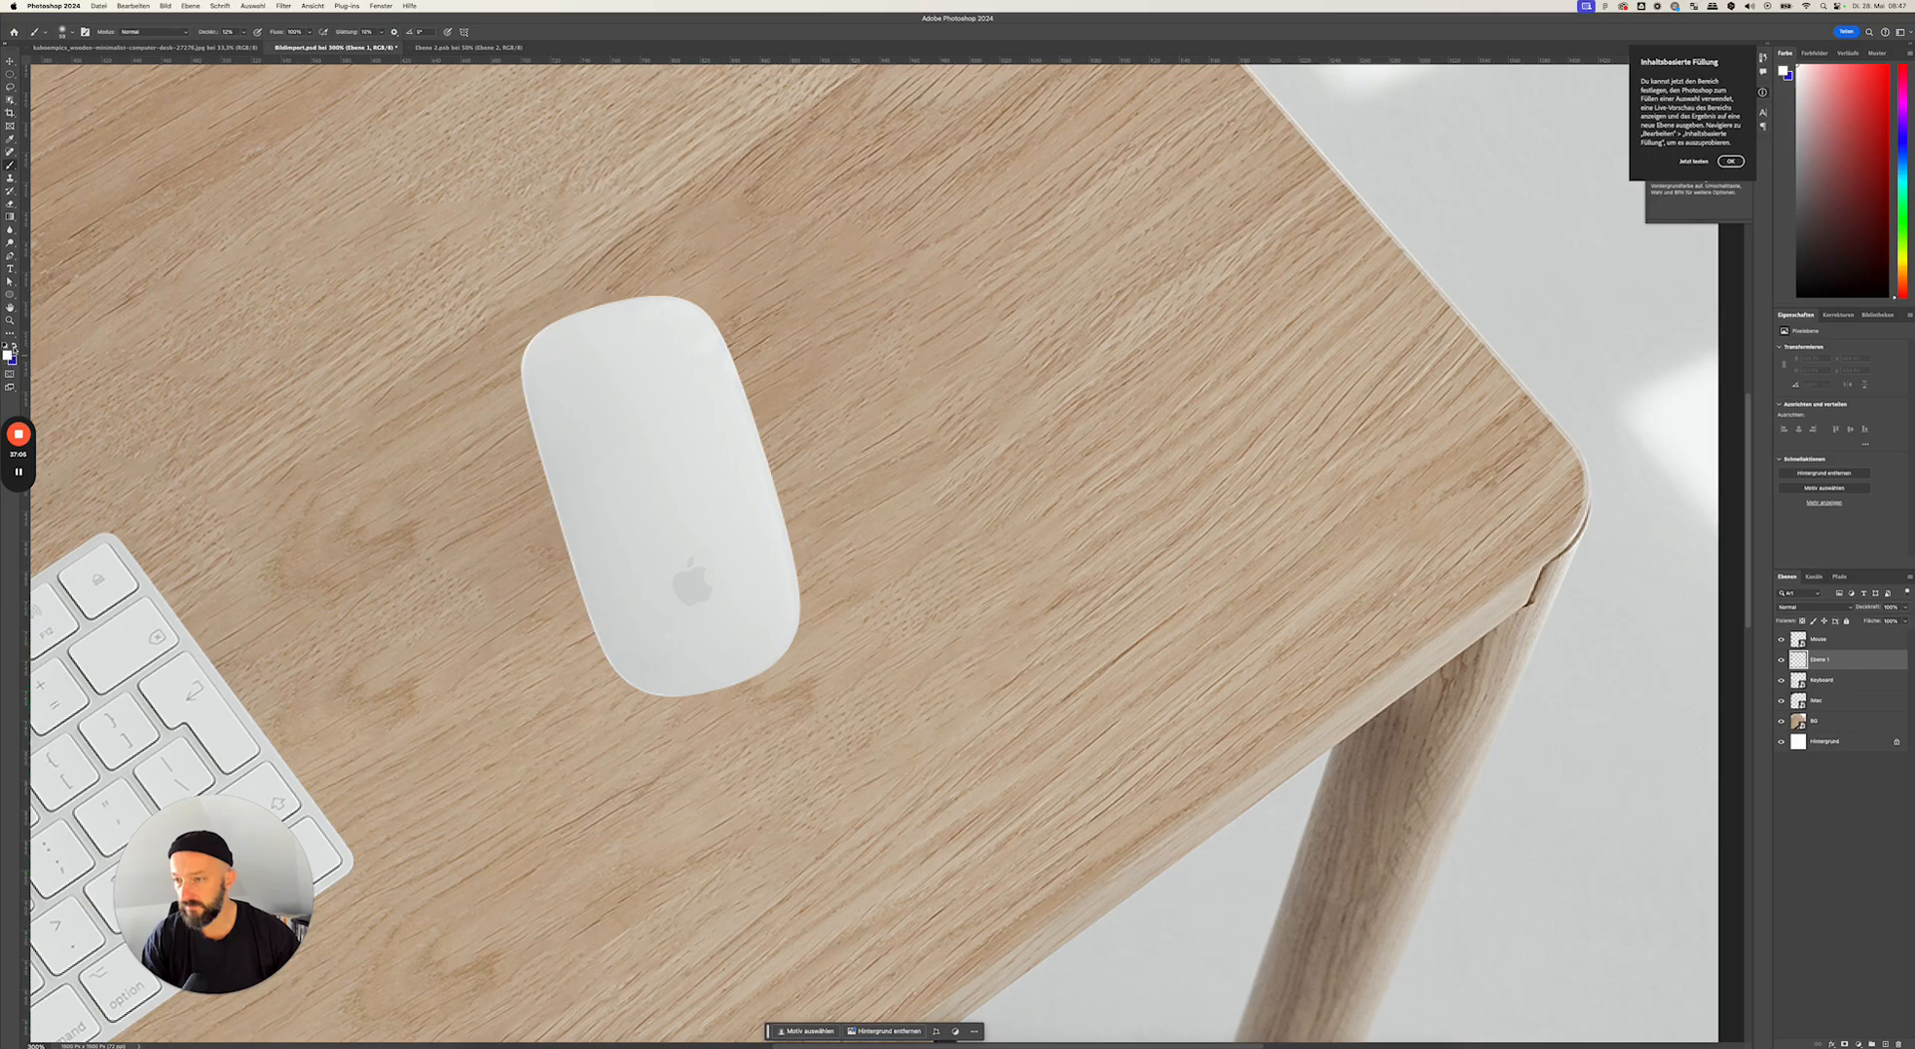
click(14, 347)
click(7, 355)
drag(344, 288, 419, 333)
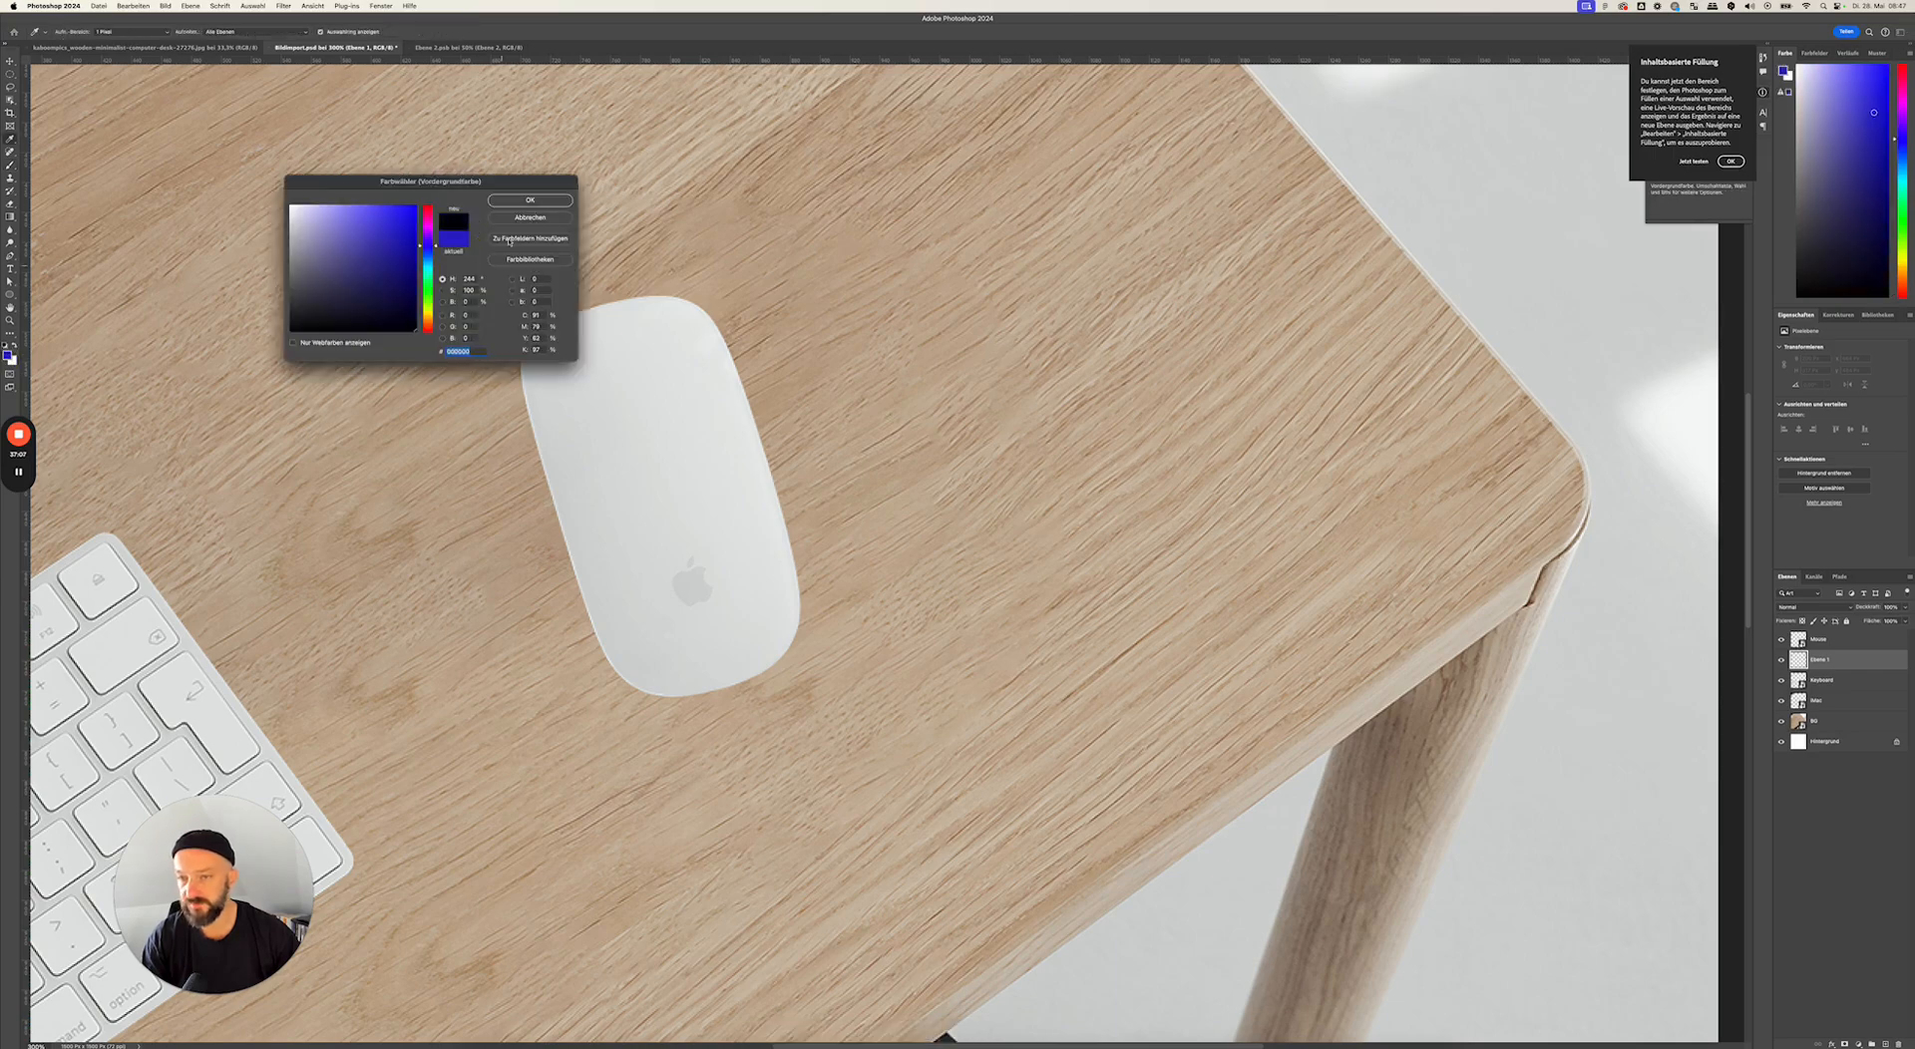
click(516, 201)
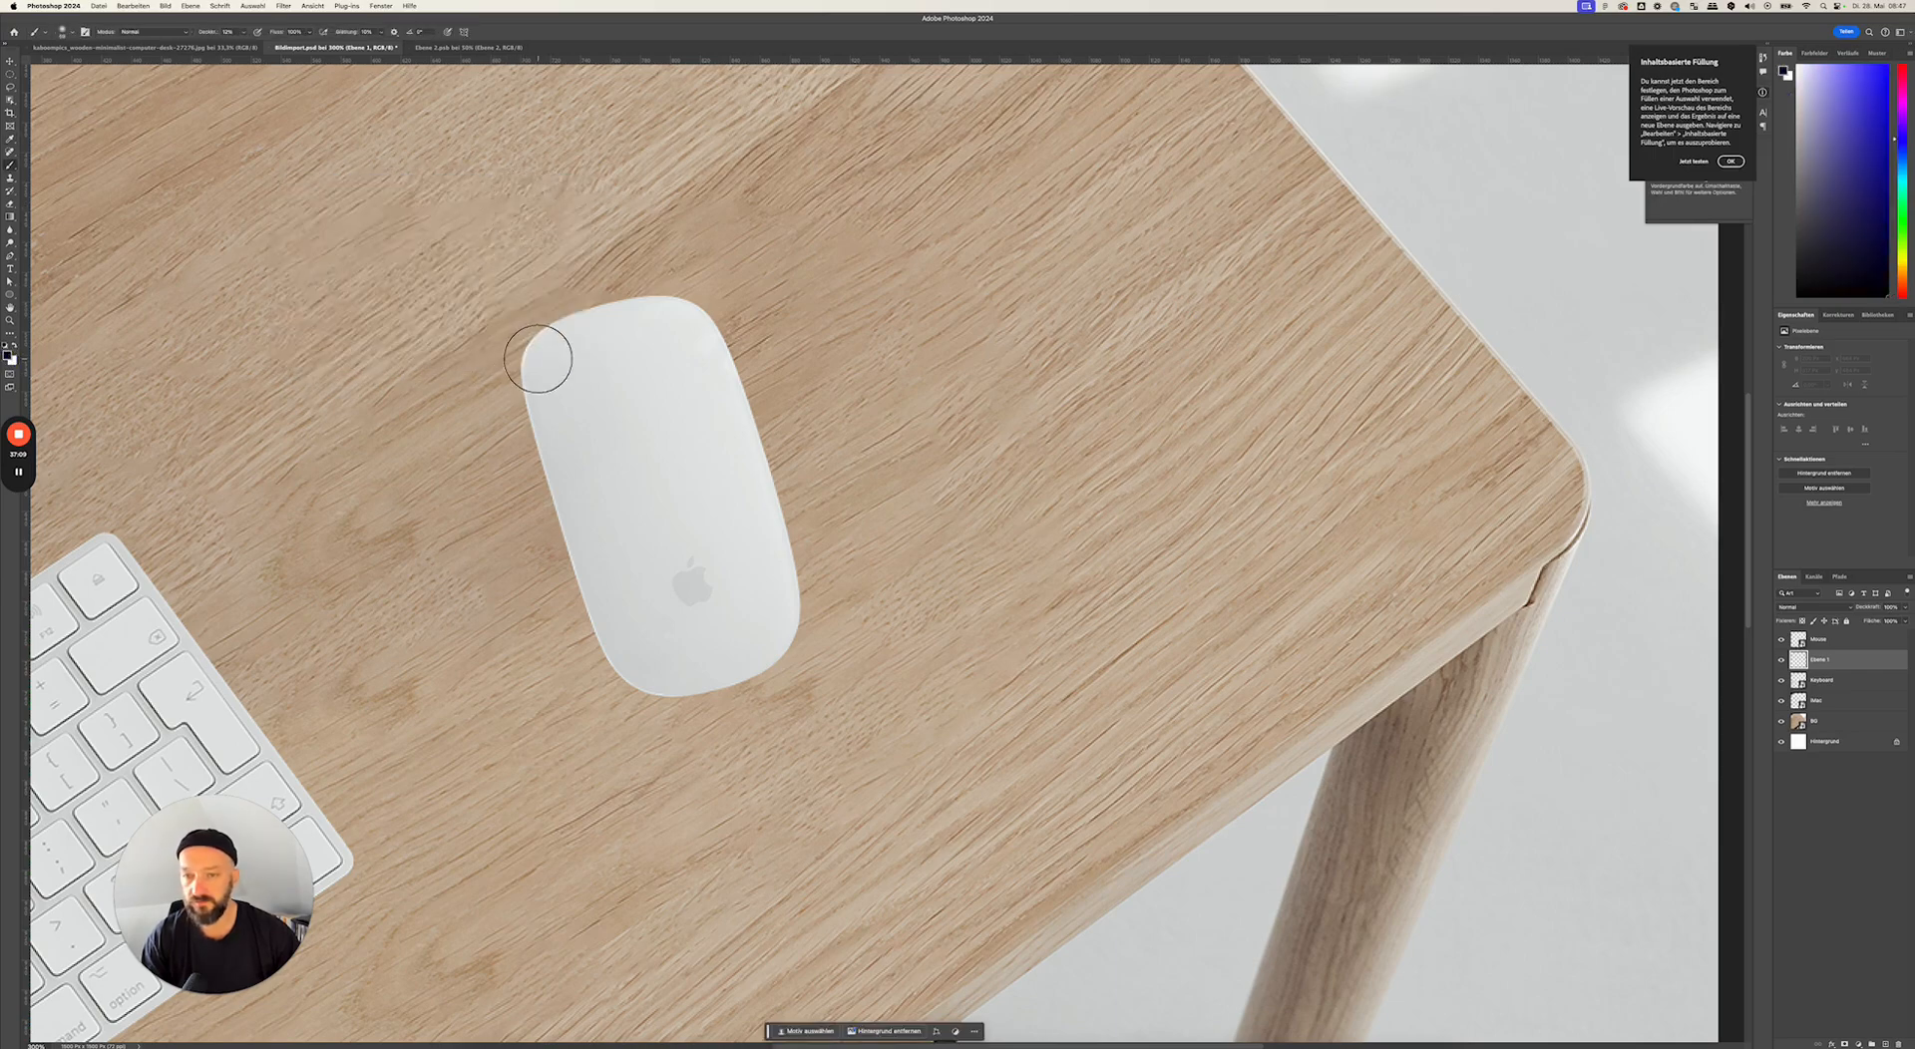
- Paint a faint black shadow along the mouse's left and lower edges on the new layer, undoing the first attempt
mouse_move(534, 366)
mouse_down()
mouse_move(633, 641)
mouse_move(675, 667)
mouse_move(748, 650)
mouse_up()
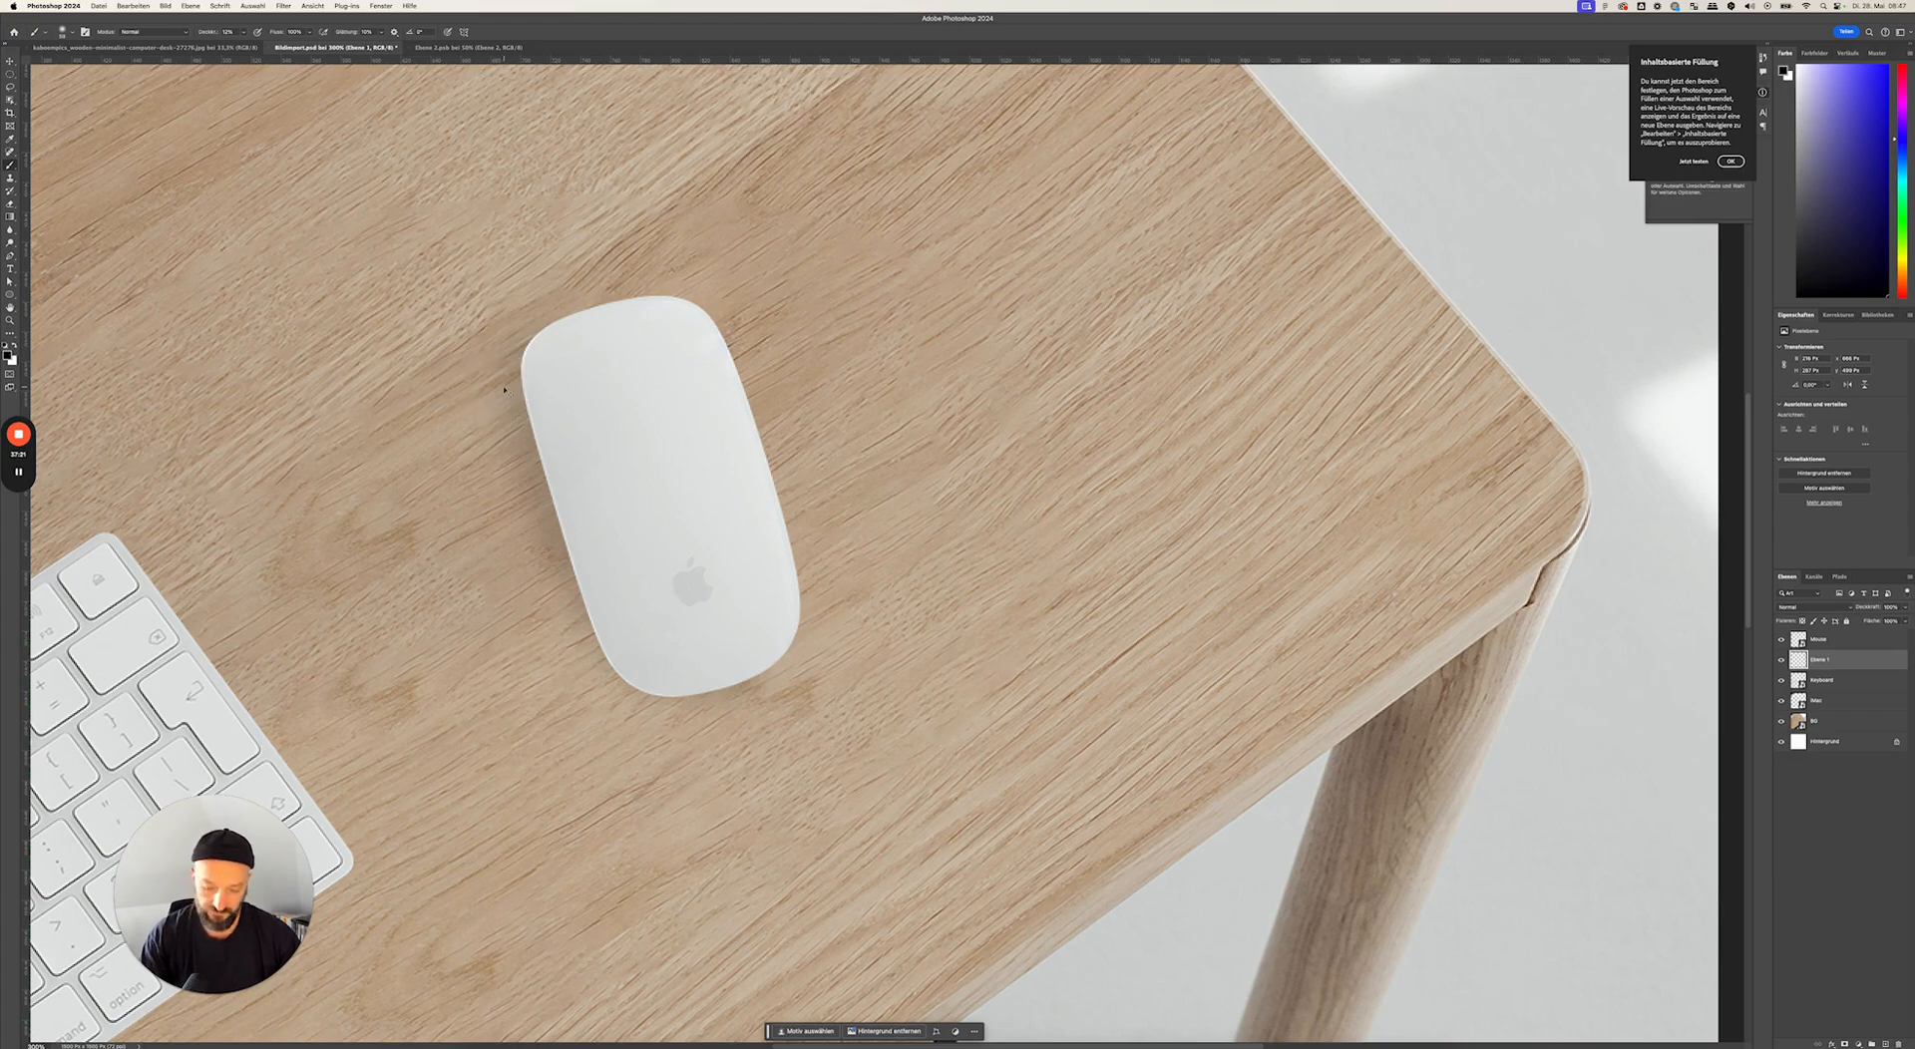
key(super+z)
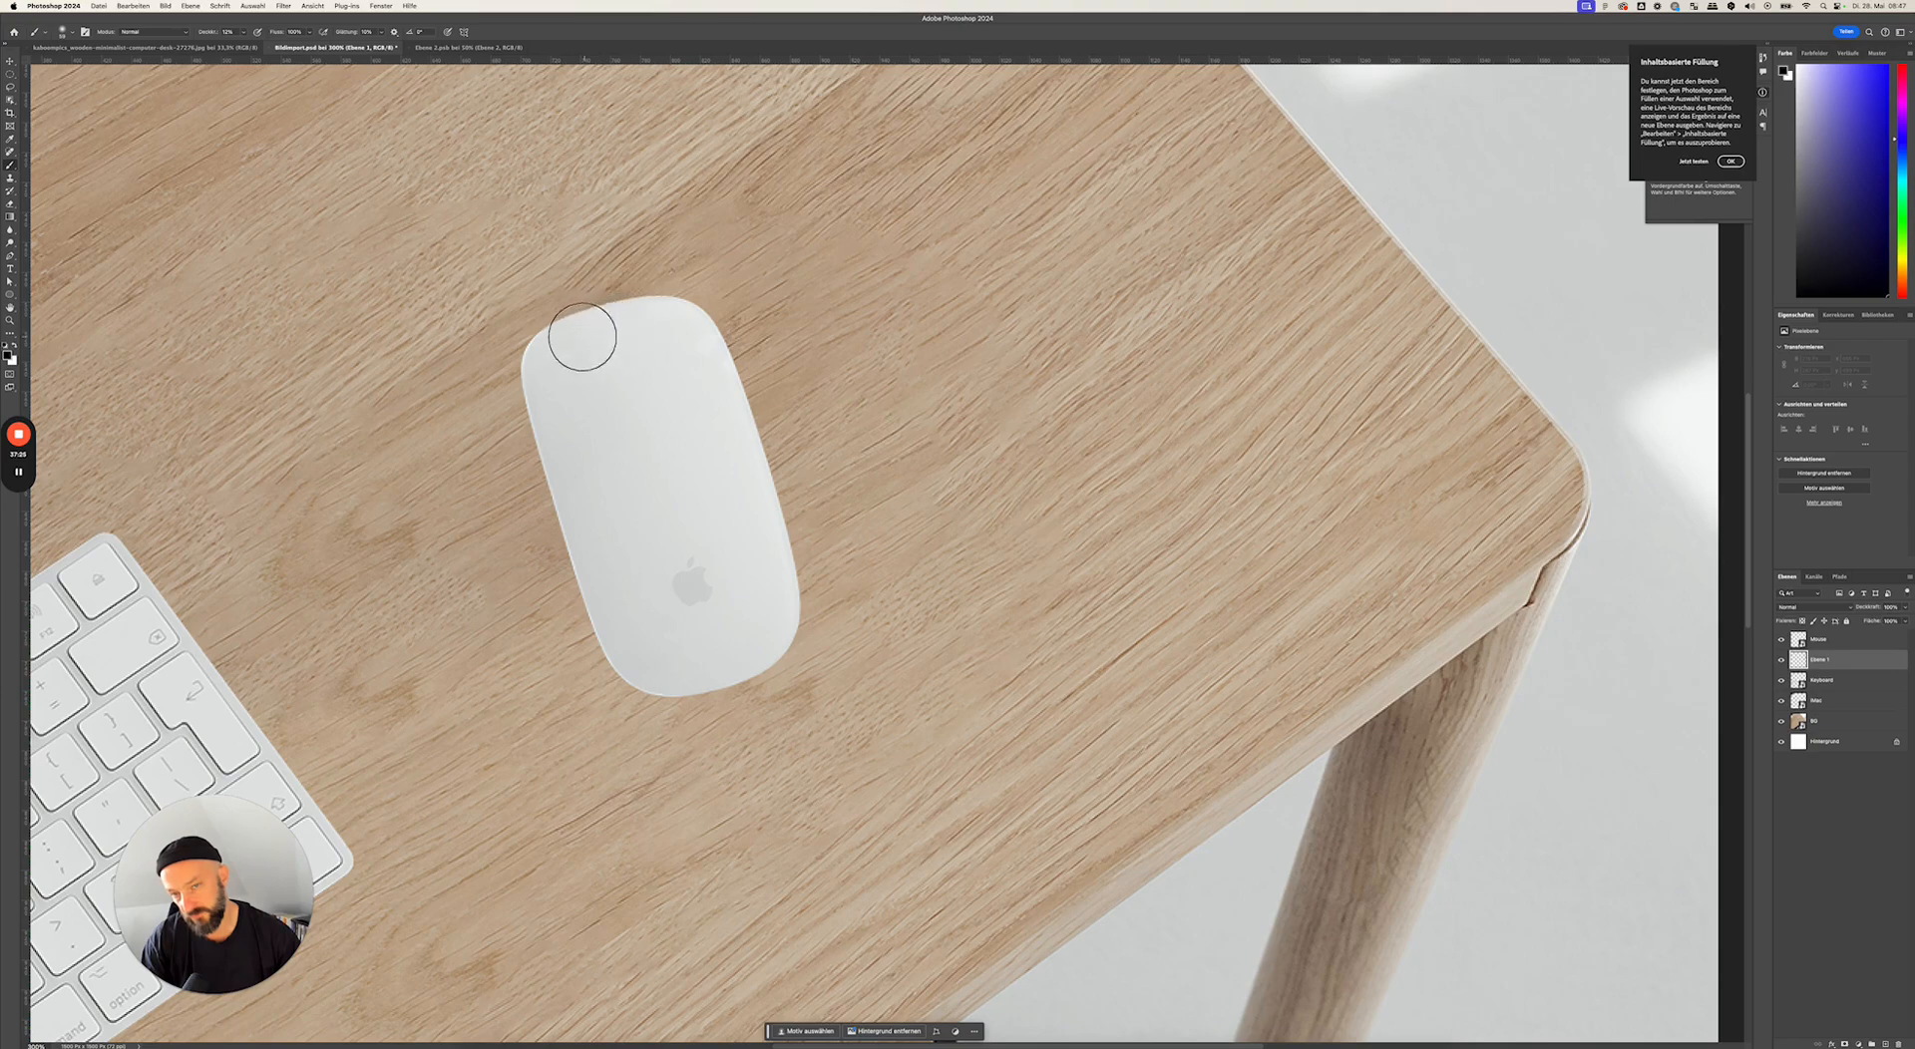
mouse_move(568, 437)
mouse_down()
mouse_move(634, 642)
mouse_move(741, 658)
mouse_move(754, 585)
mouse_up()
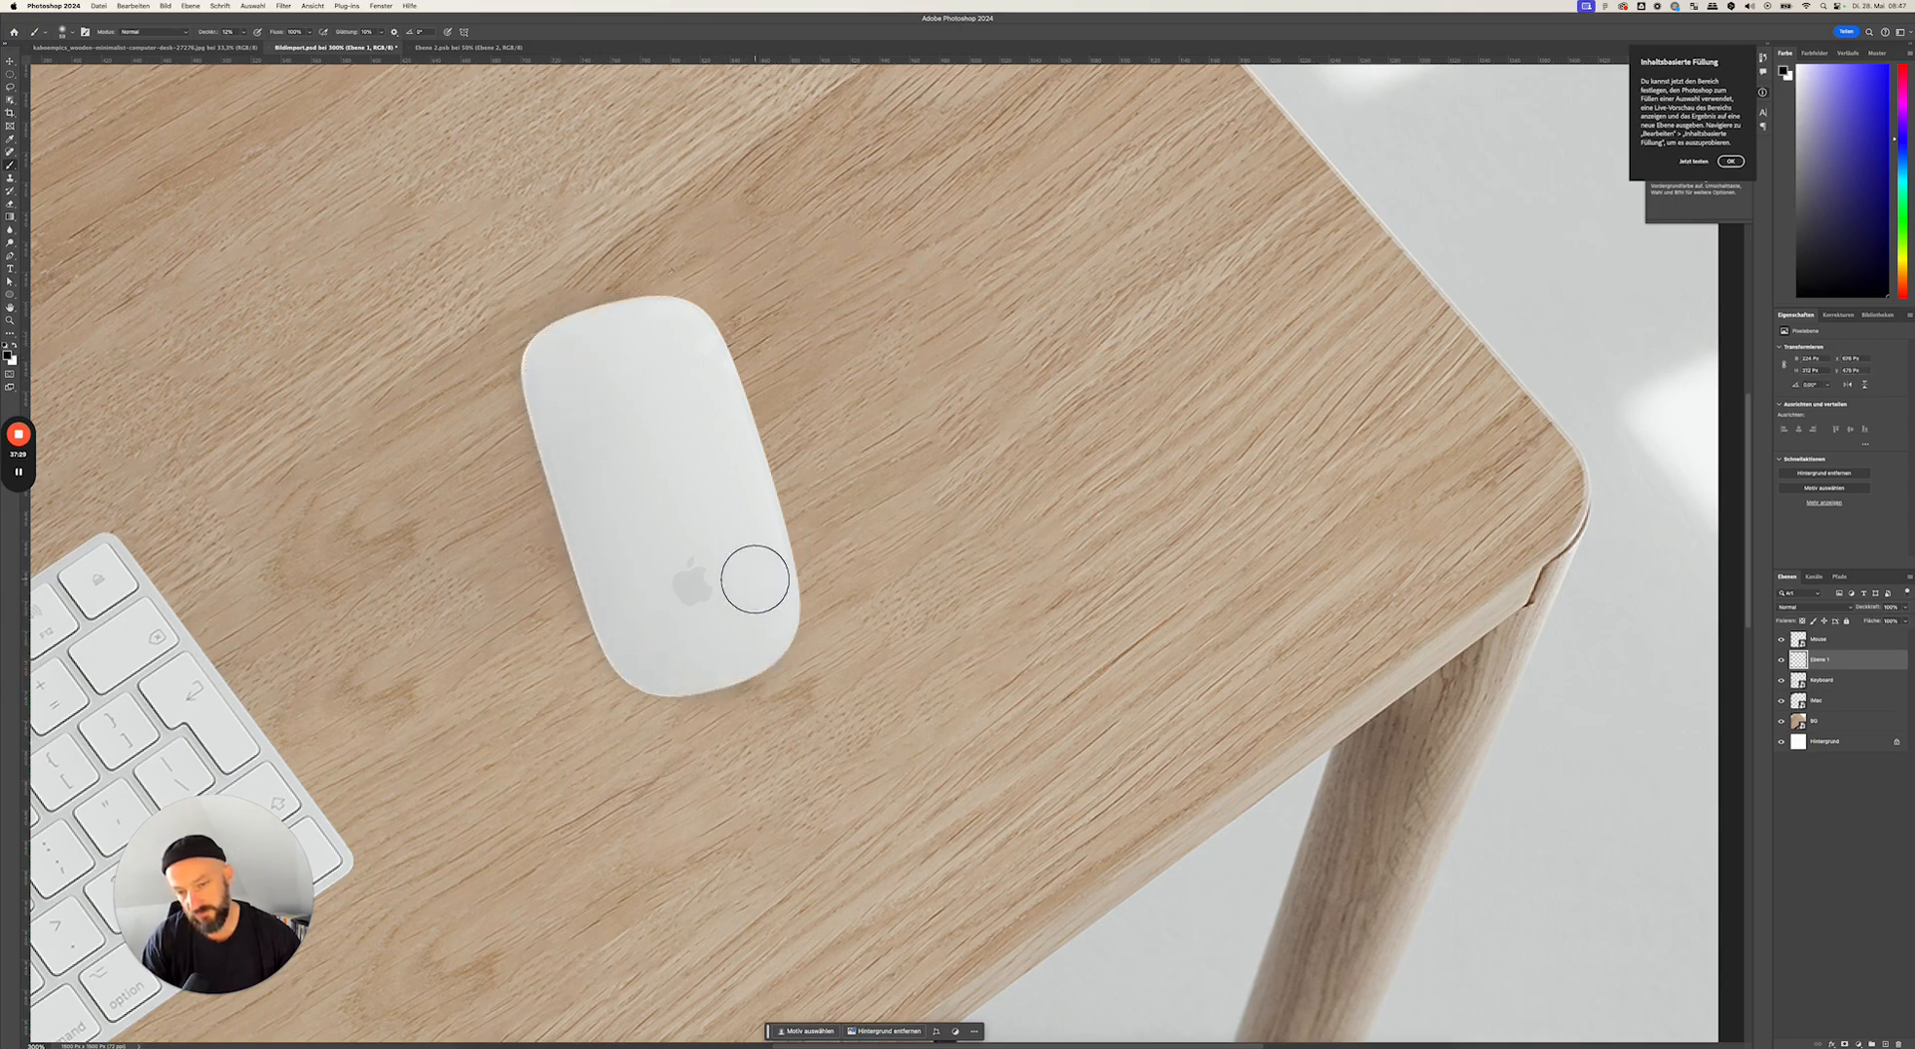
mouse_move(505, 480)
mouse_down()
mouse_move(598, 466)
mouse_move(581, 457)
mouse_up()
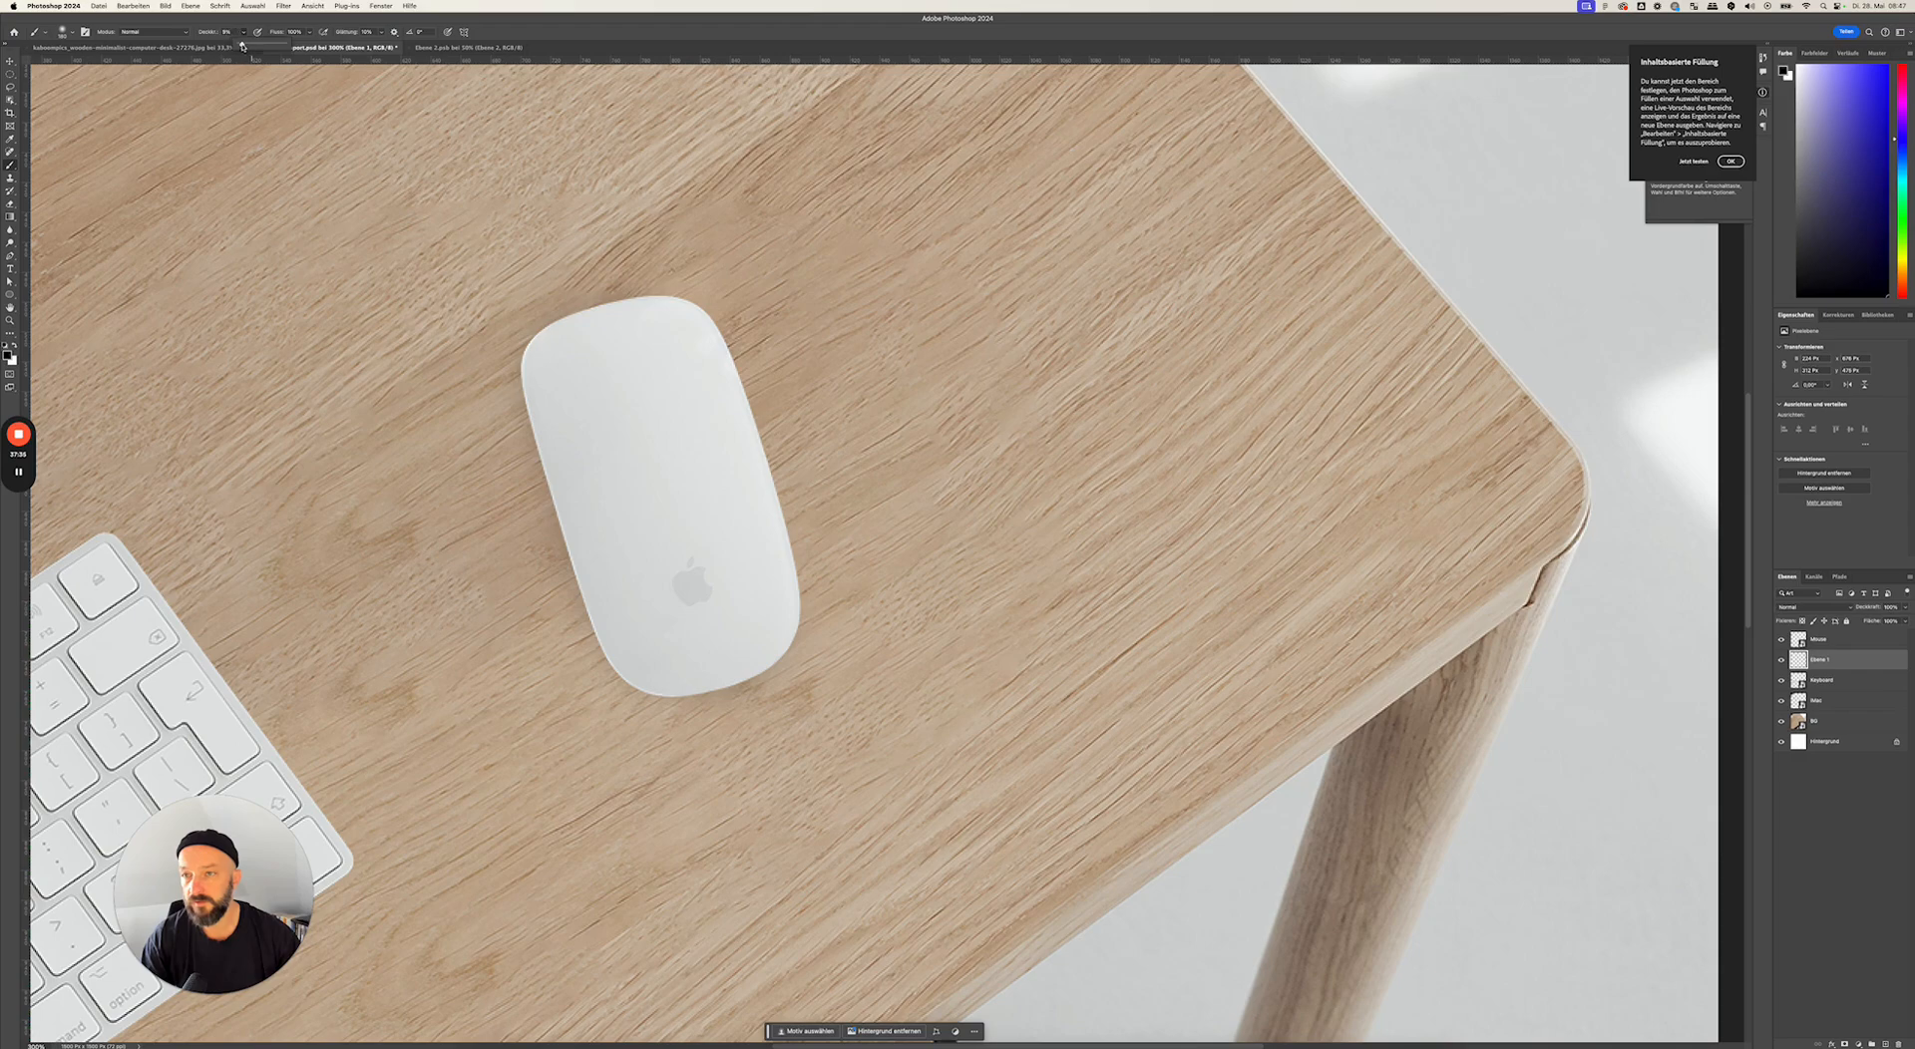
- Build up the mouse's shadow along its left and lower edges with repeated strokes of a smaller, fainter black brush
mouse_move(638, 671)
mouse_down()
mouse_move(542, 449)
mouse_move(584, 437)
mouse_move(559, 464)
mouse_move(483, 477)
mouse_up()
shift+click(592, 641)
shift+click(613, 671)
shift+click(655, 693)
drag(666, 689, 748, 669)
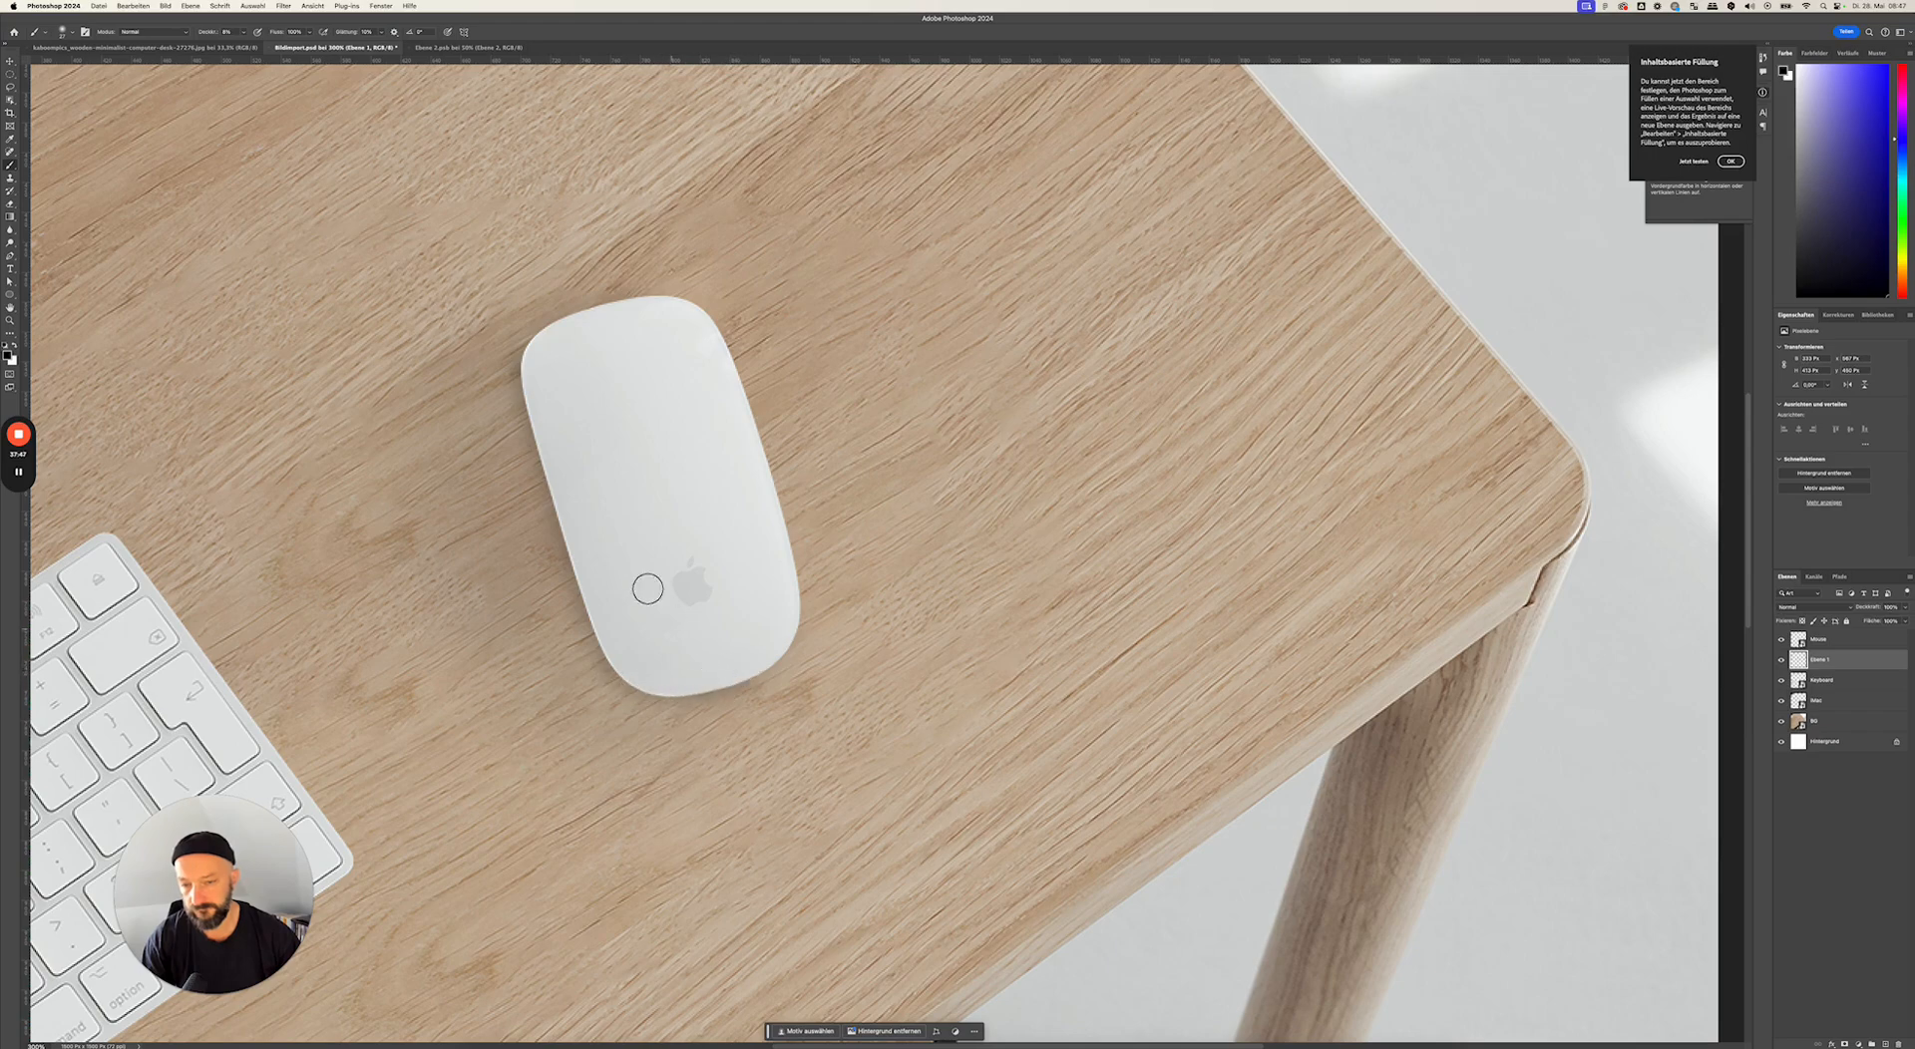
mouse_move(618, 662)
mouse_down()
mouse_move(659, 685)
mouse_move(732, 678)
mouse_up()
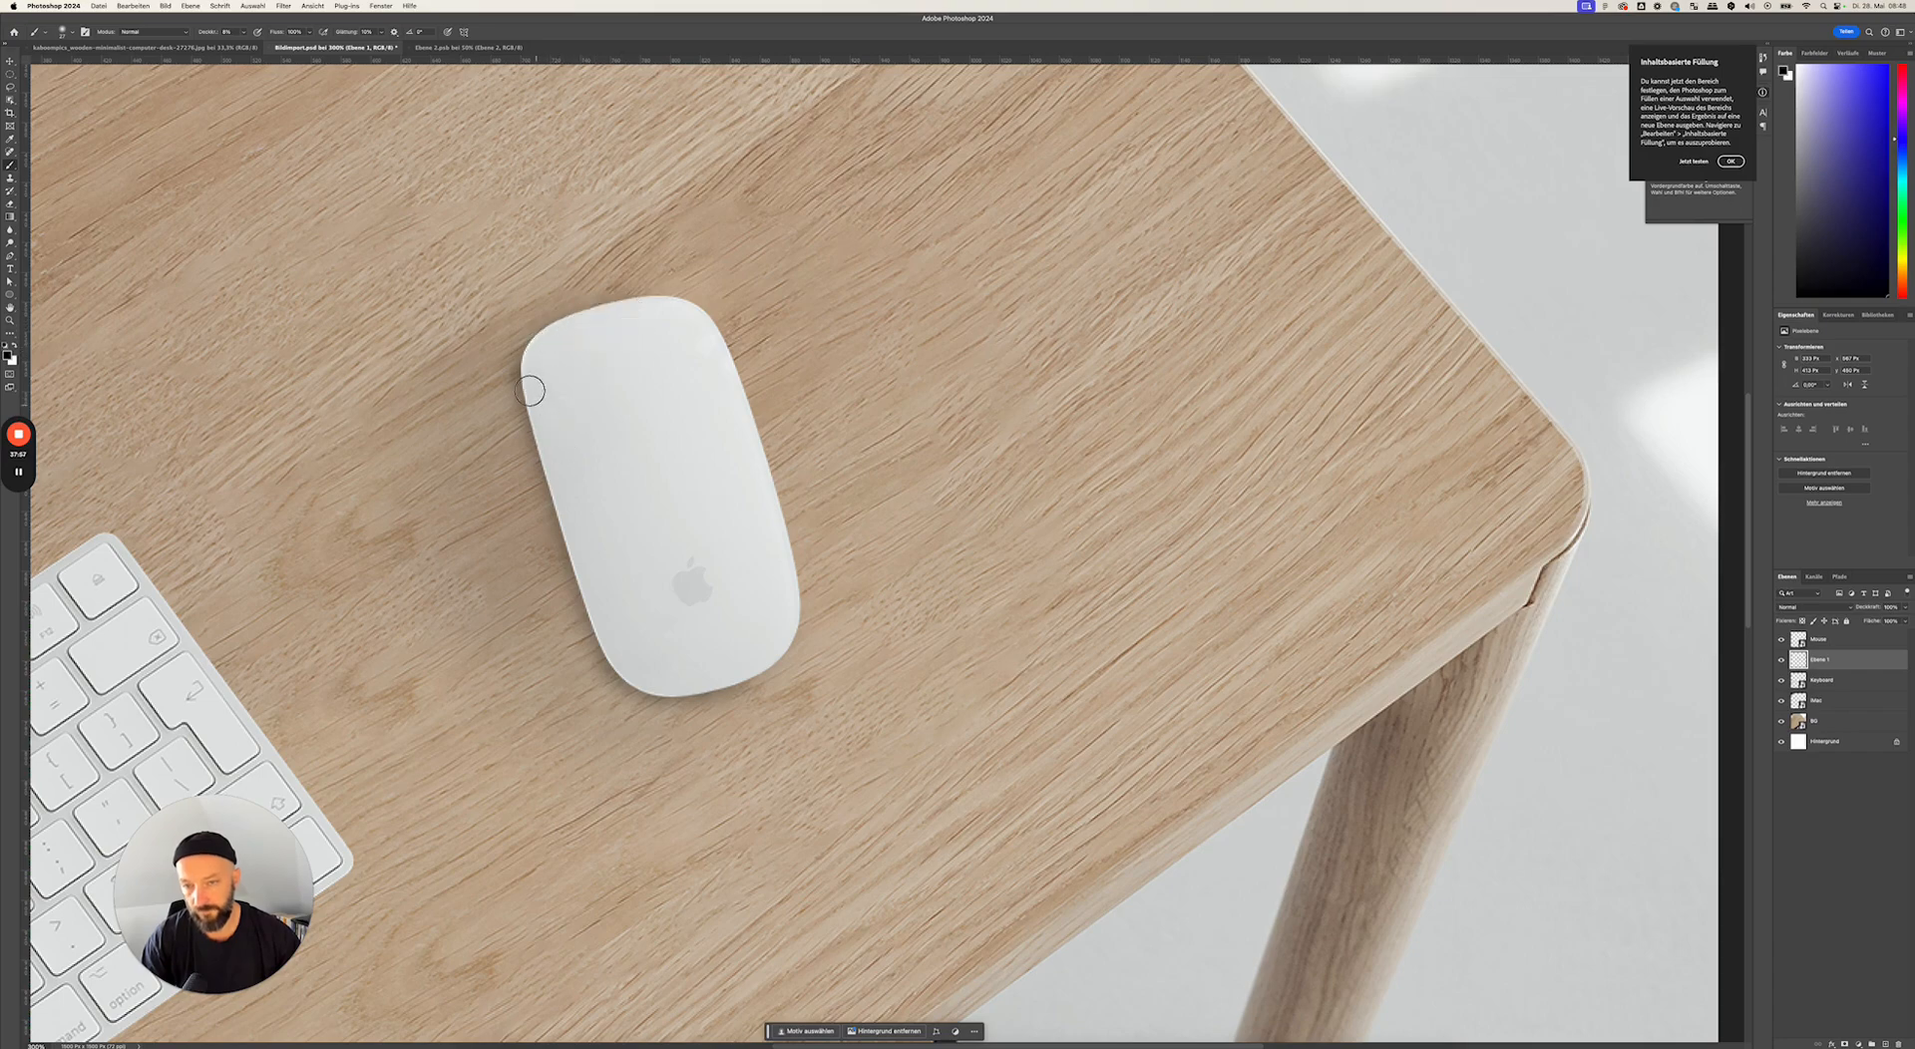
- Vary the brush size and deepen the contact shadow close to the mouse's left and lower outline
ctrl+alt+drag(549, 430, 534, 432)
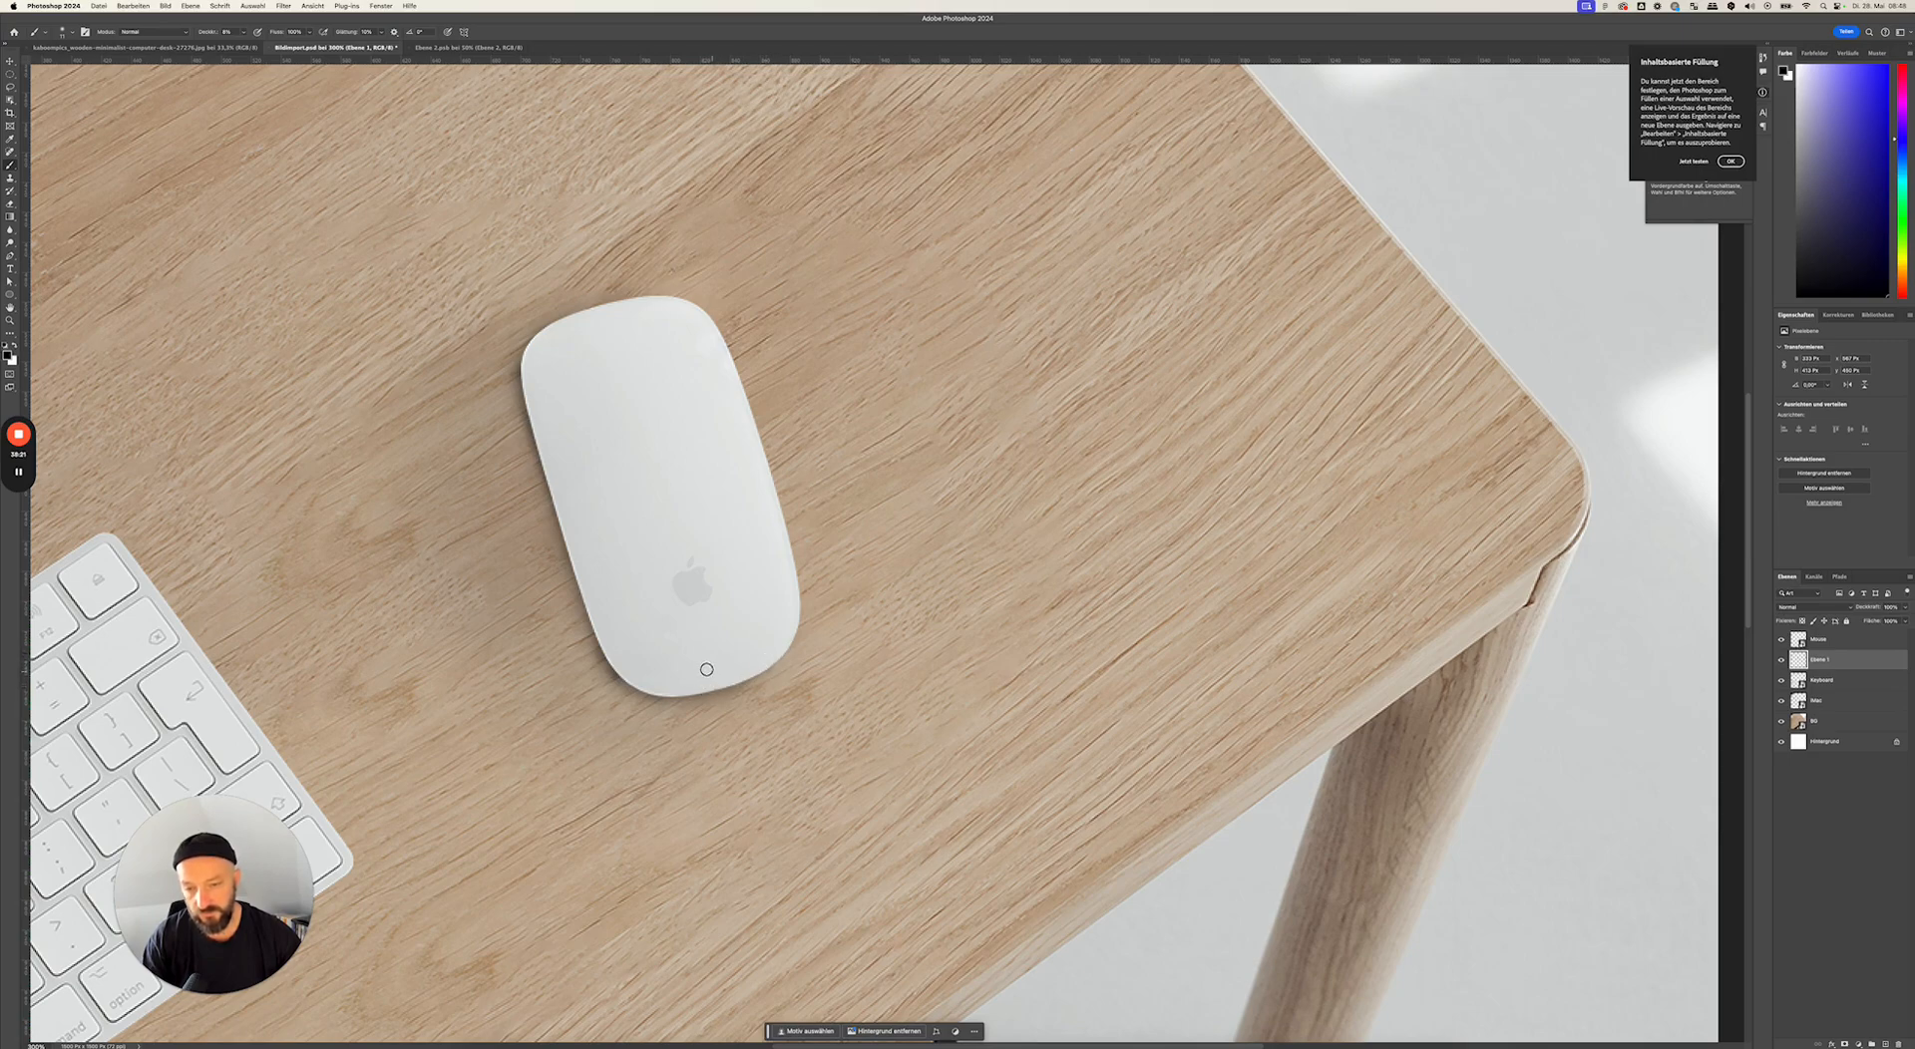
ctrl+alt+drag(656, 666, 688, 665)
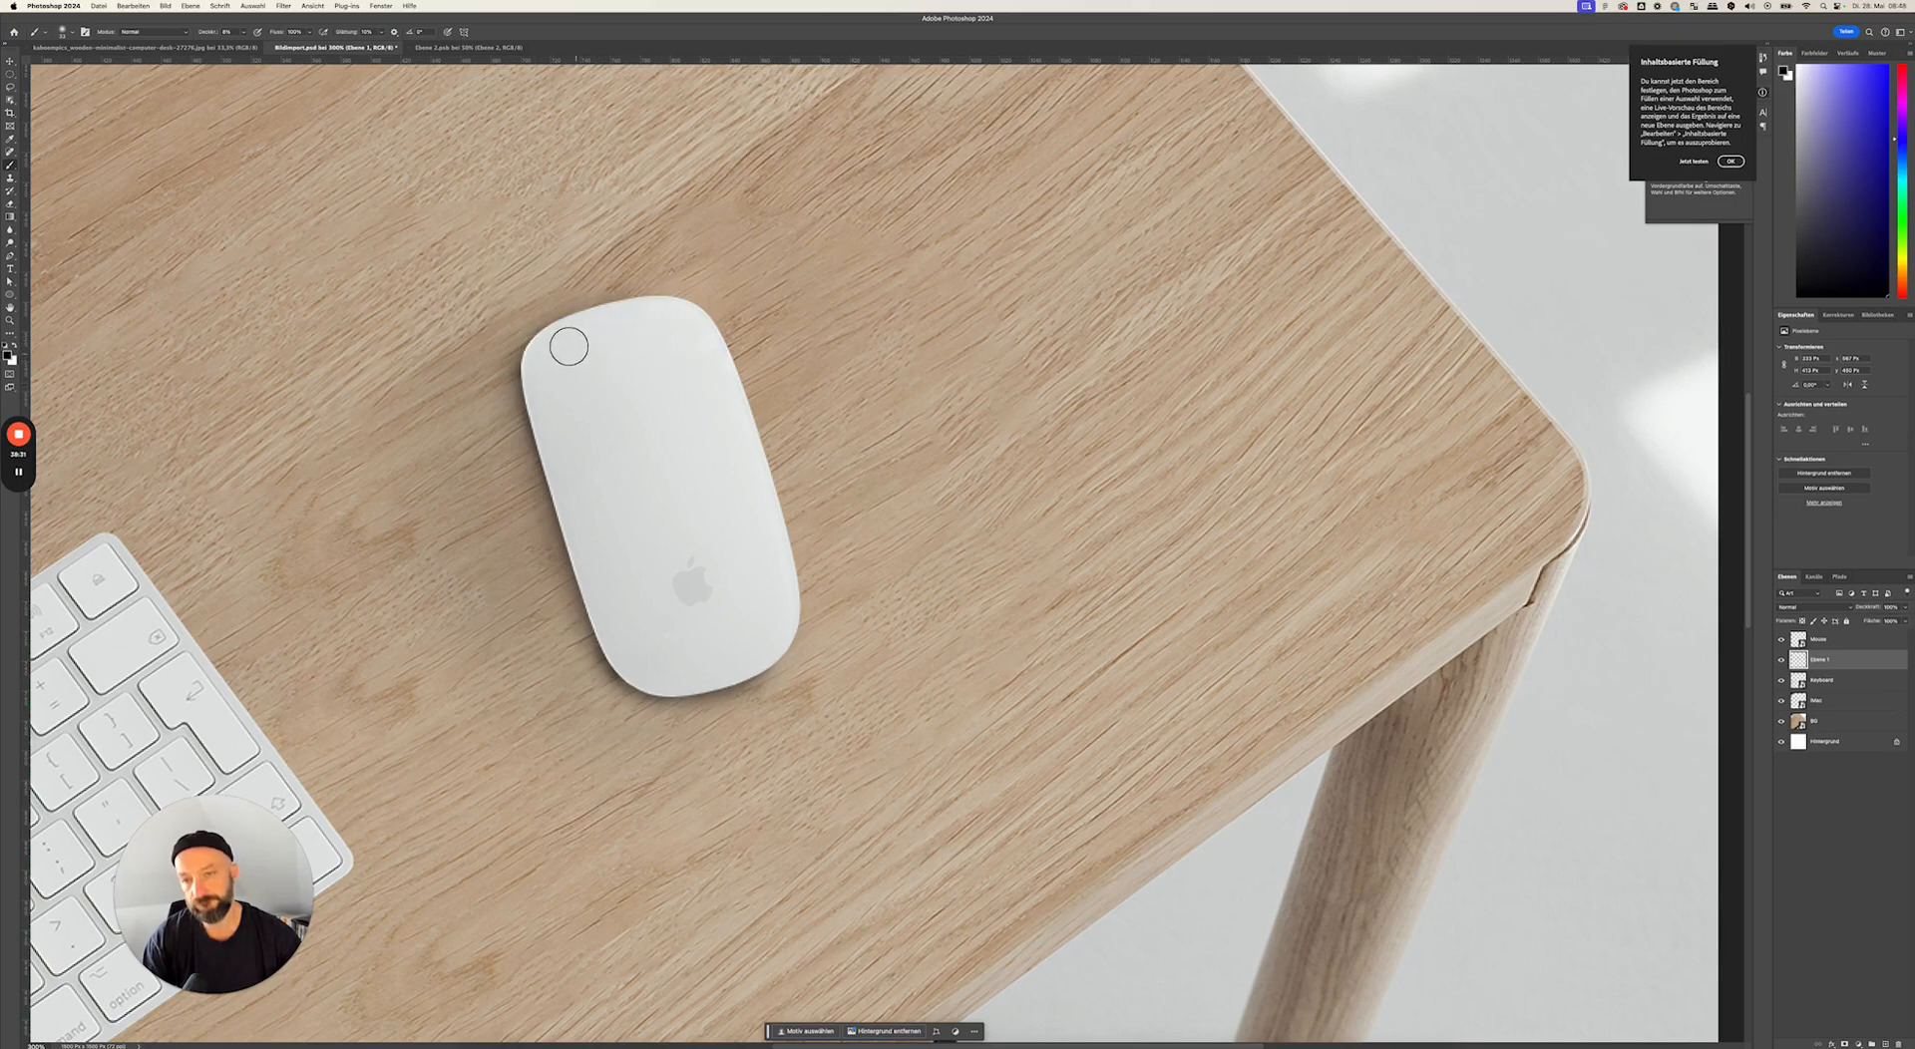
key(super+1)
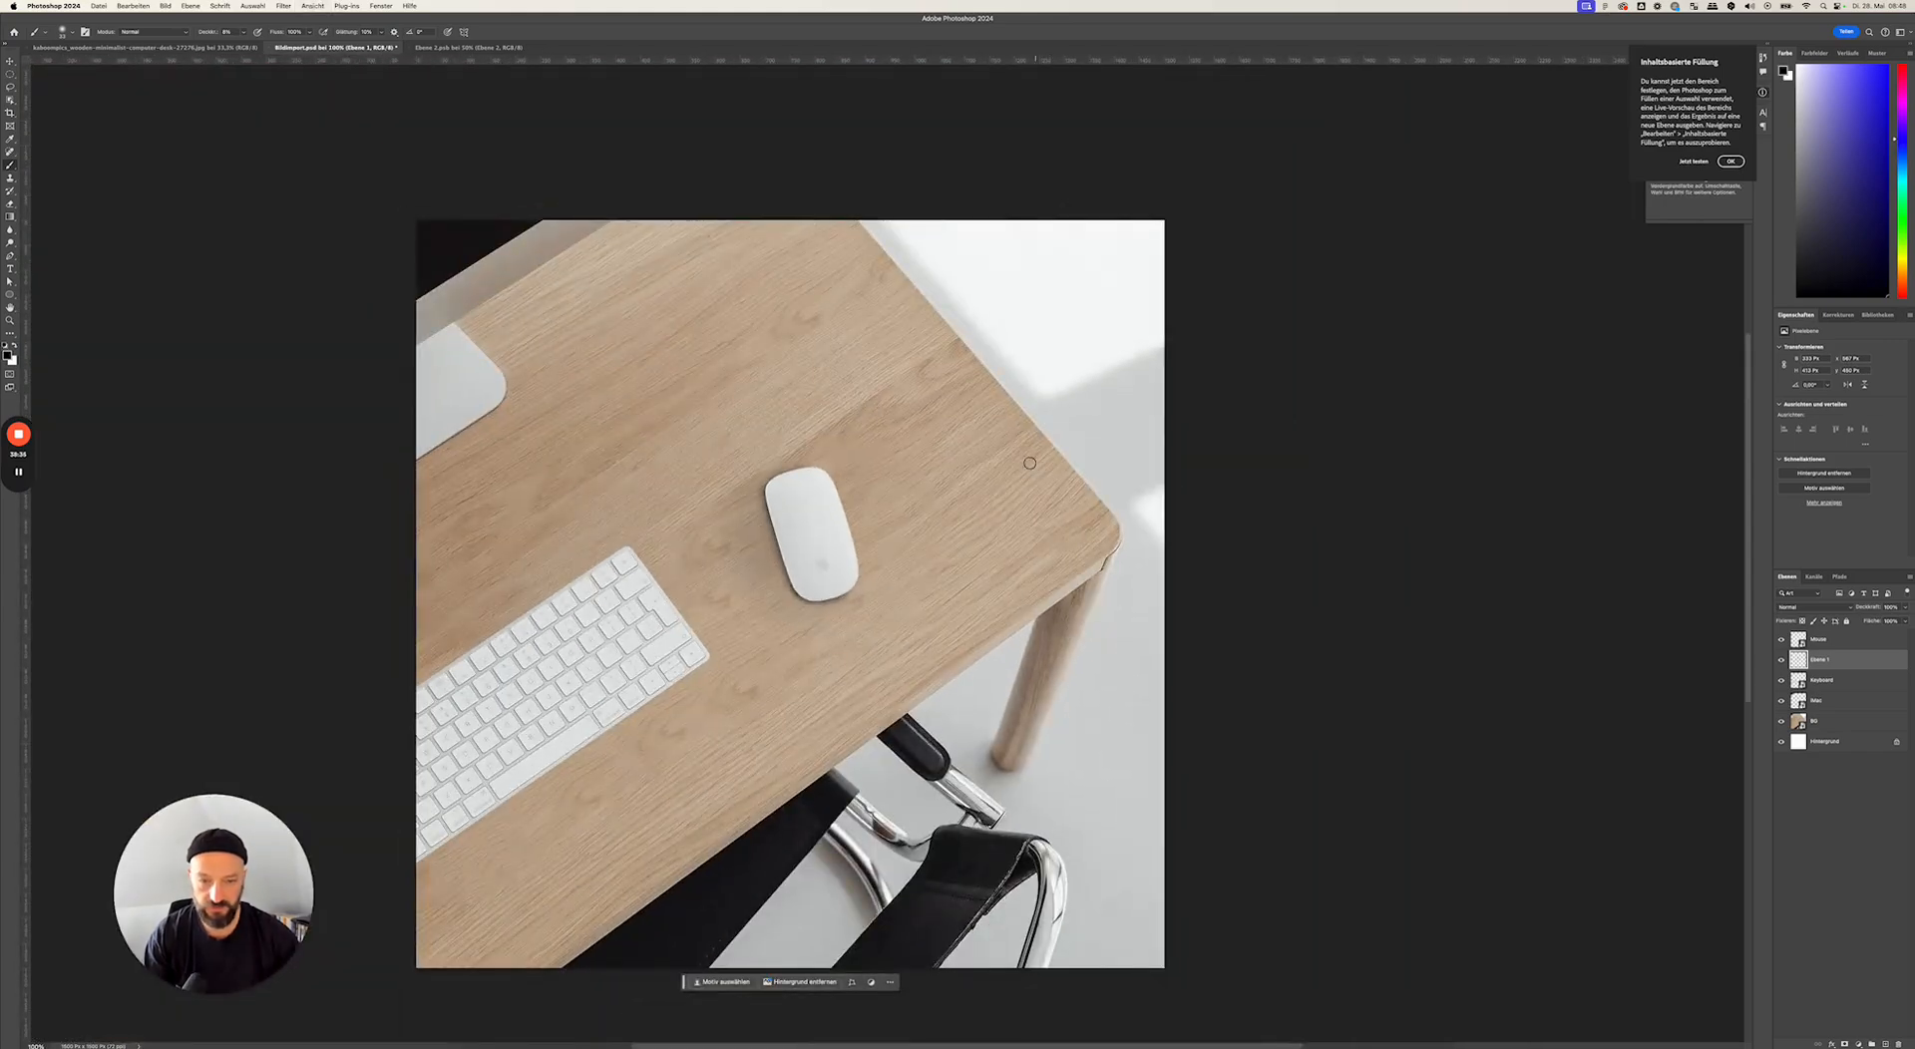
- Compare the image with and without the painted mouse shadow, then lower the opacity of layer Ebene 1
click(11, 61)
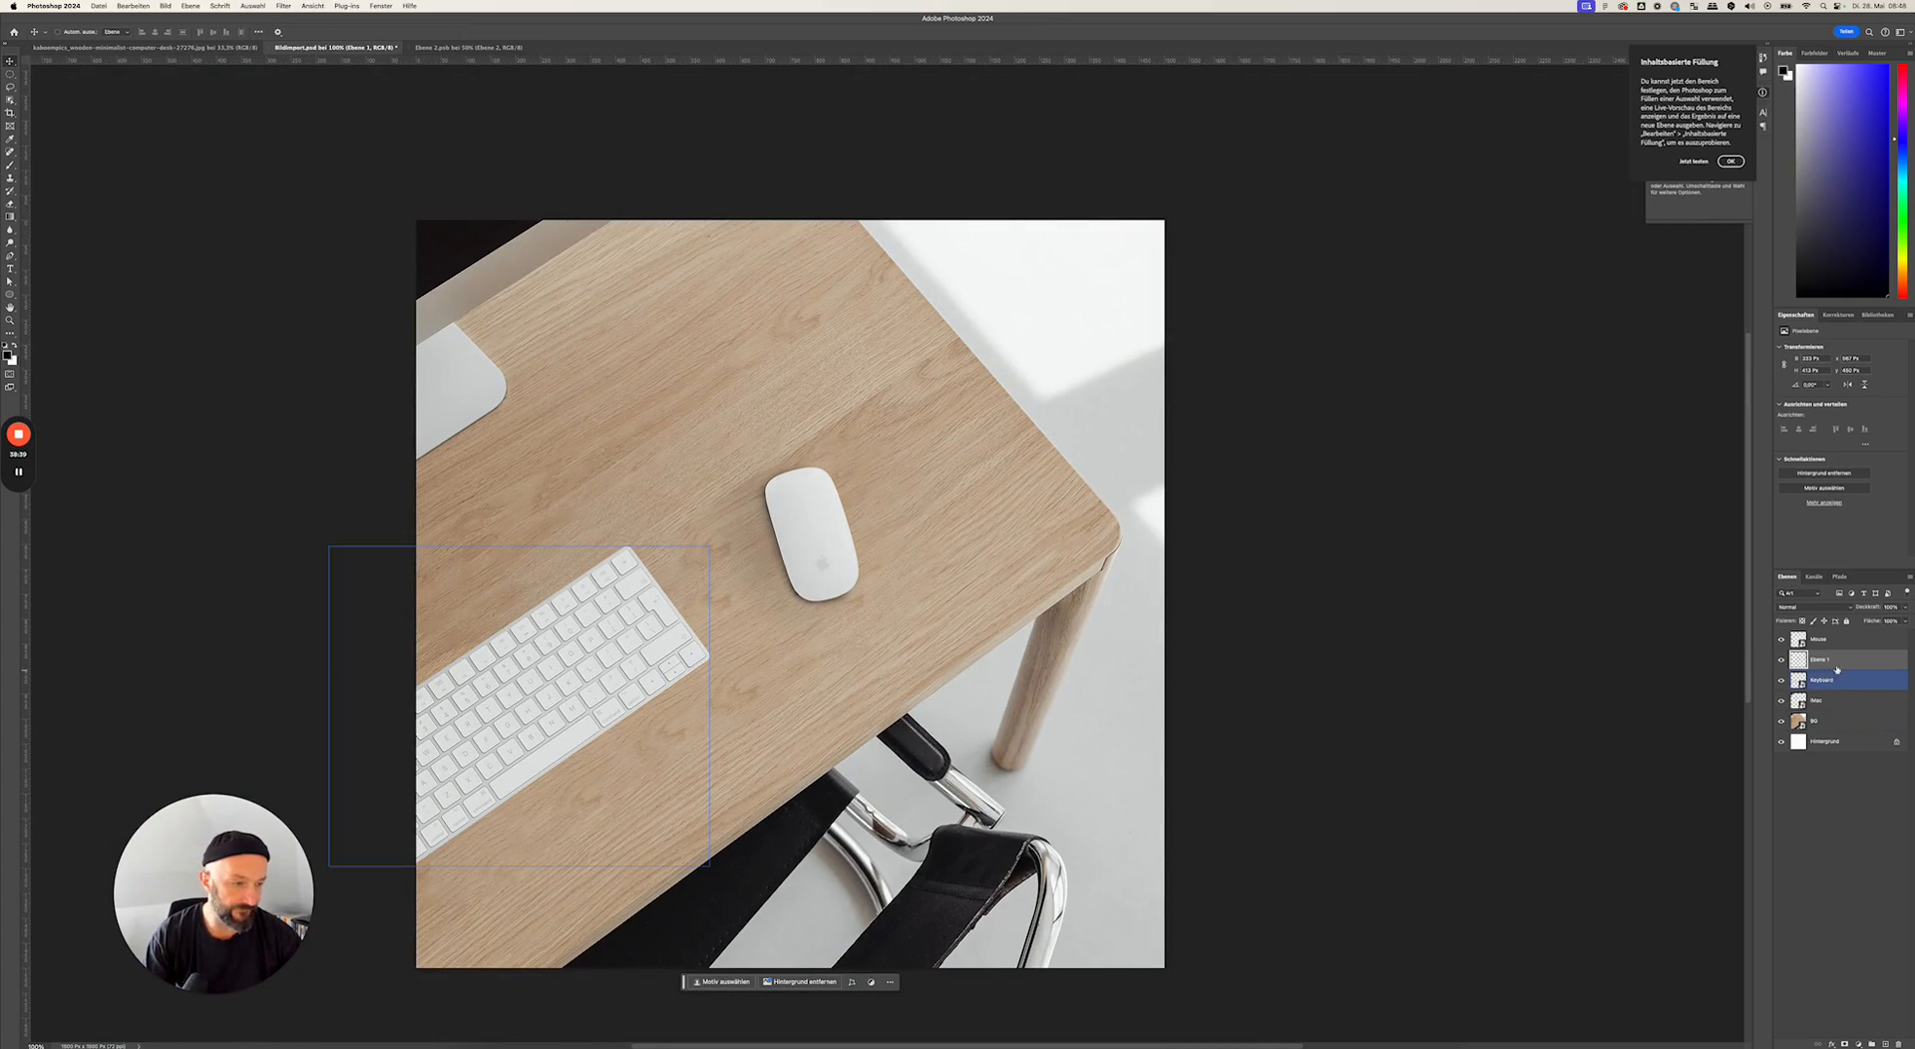
click(1782, 660)
click(1782, 662)
click(1781, 664)
click(1781, 663)
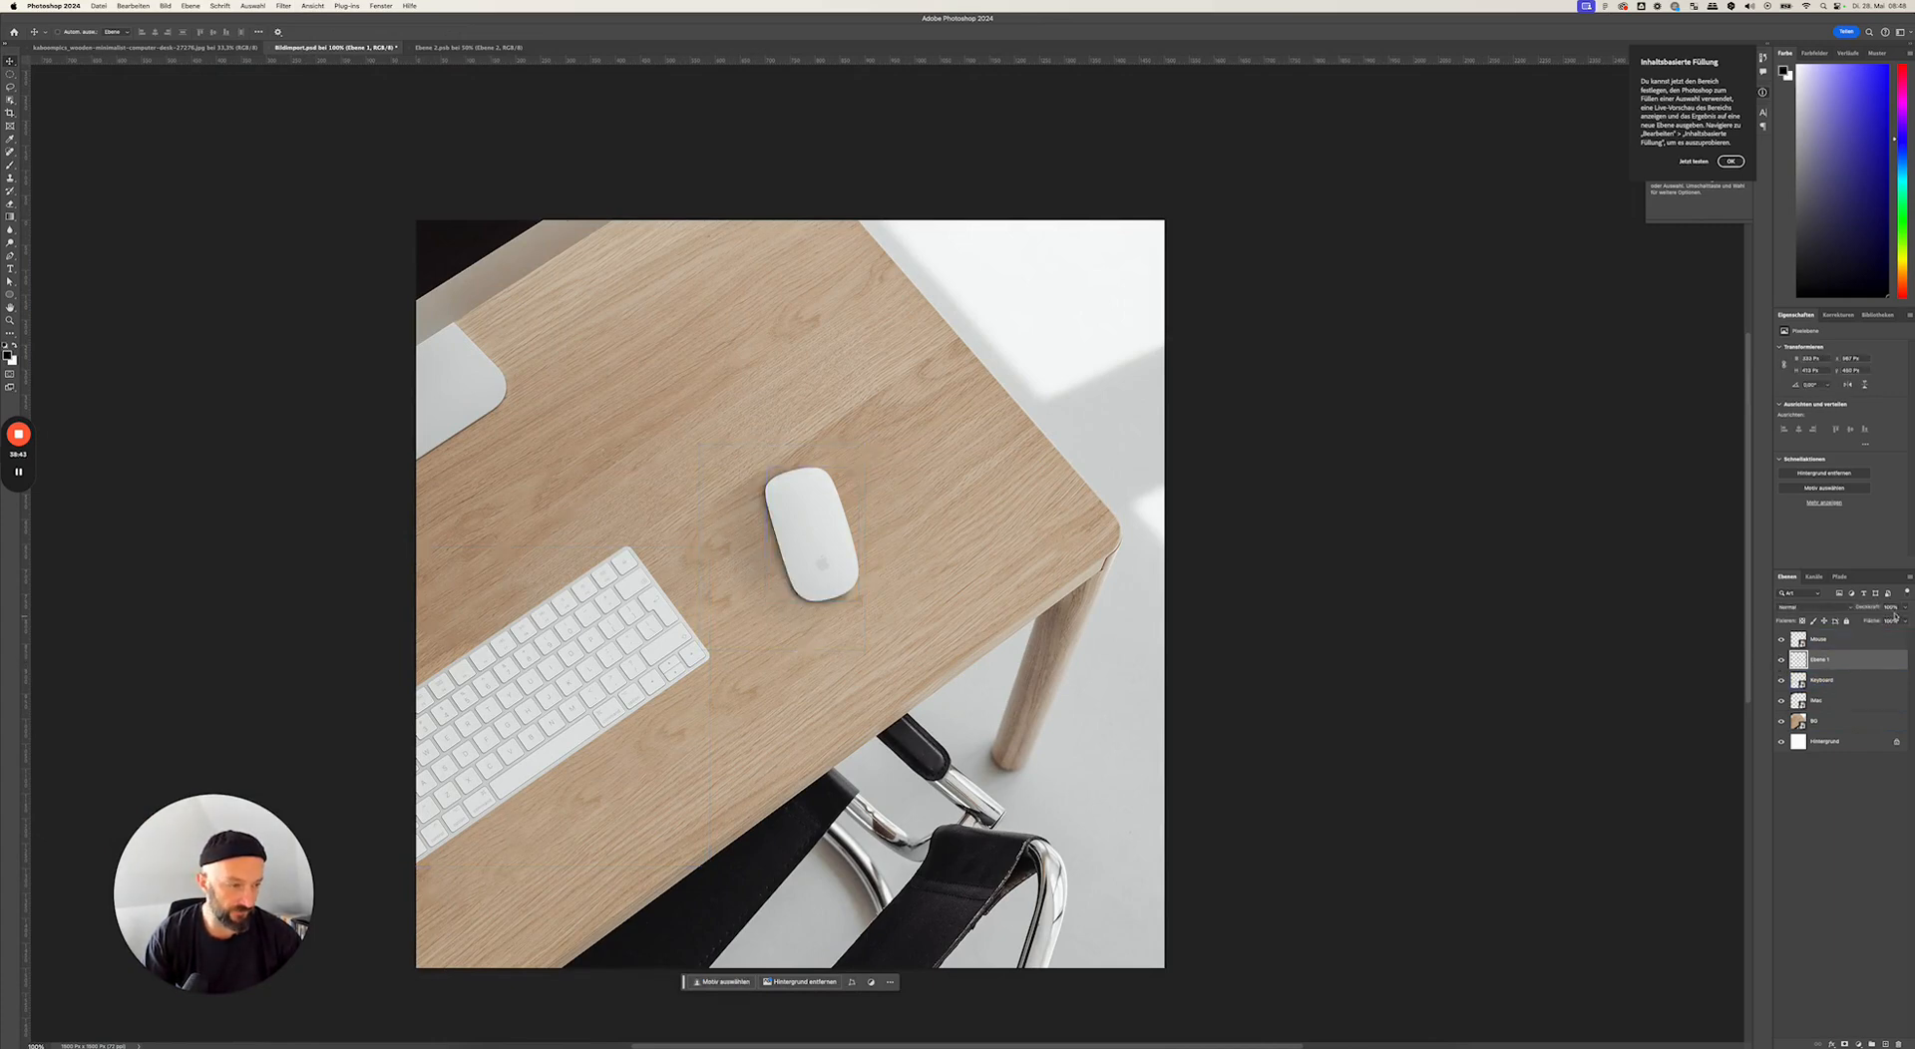
drag(1900, 623, 1896, 624)
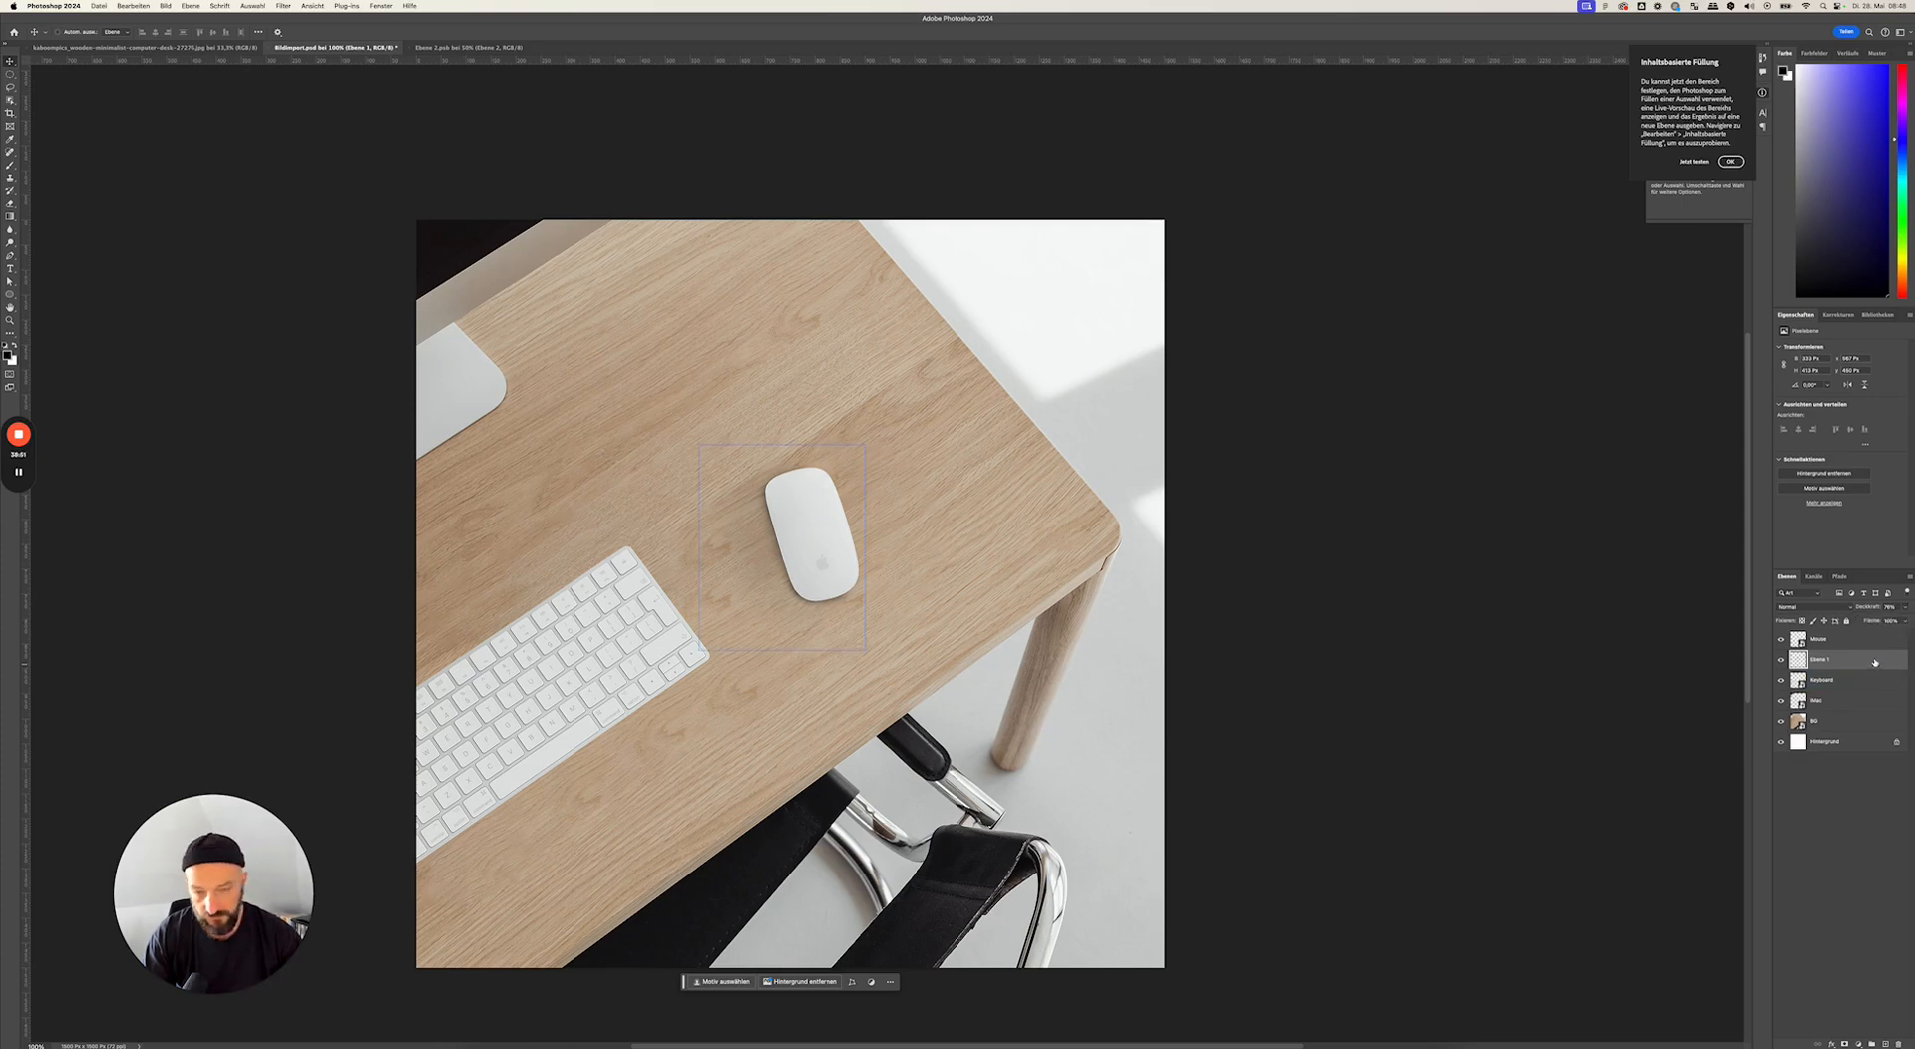
- Duplicate the painted shadow layer Ebene 1 and hide the backup copy
key(super+j)
click(1781, 661)
- Copy the mouse smart object directly beneath the original and rasterize the copy
drag(1847, 638, 1853, 667)
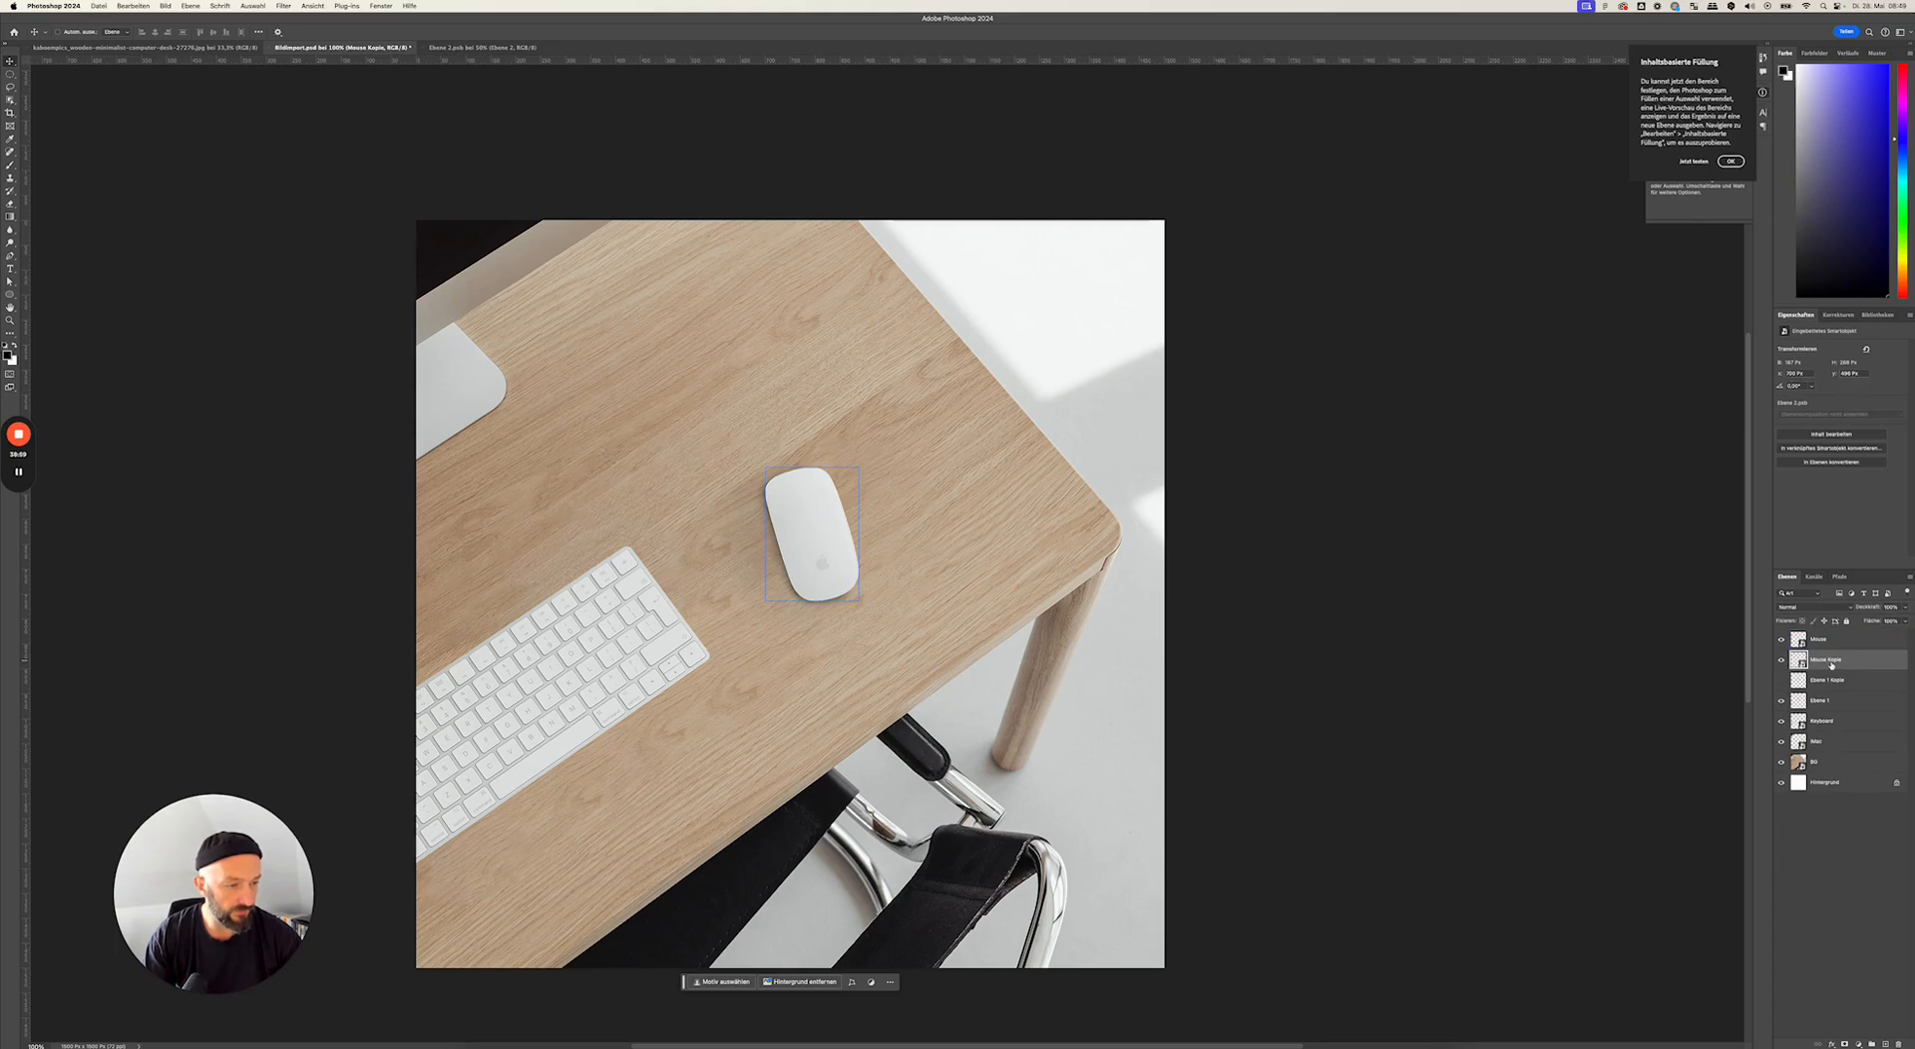
right_click(1850, 663)
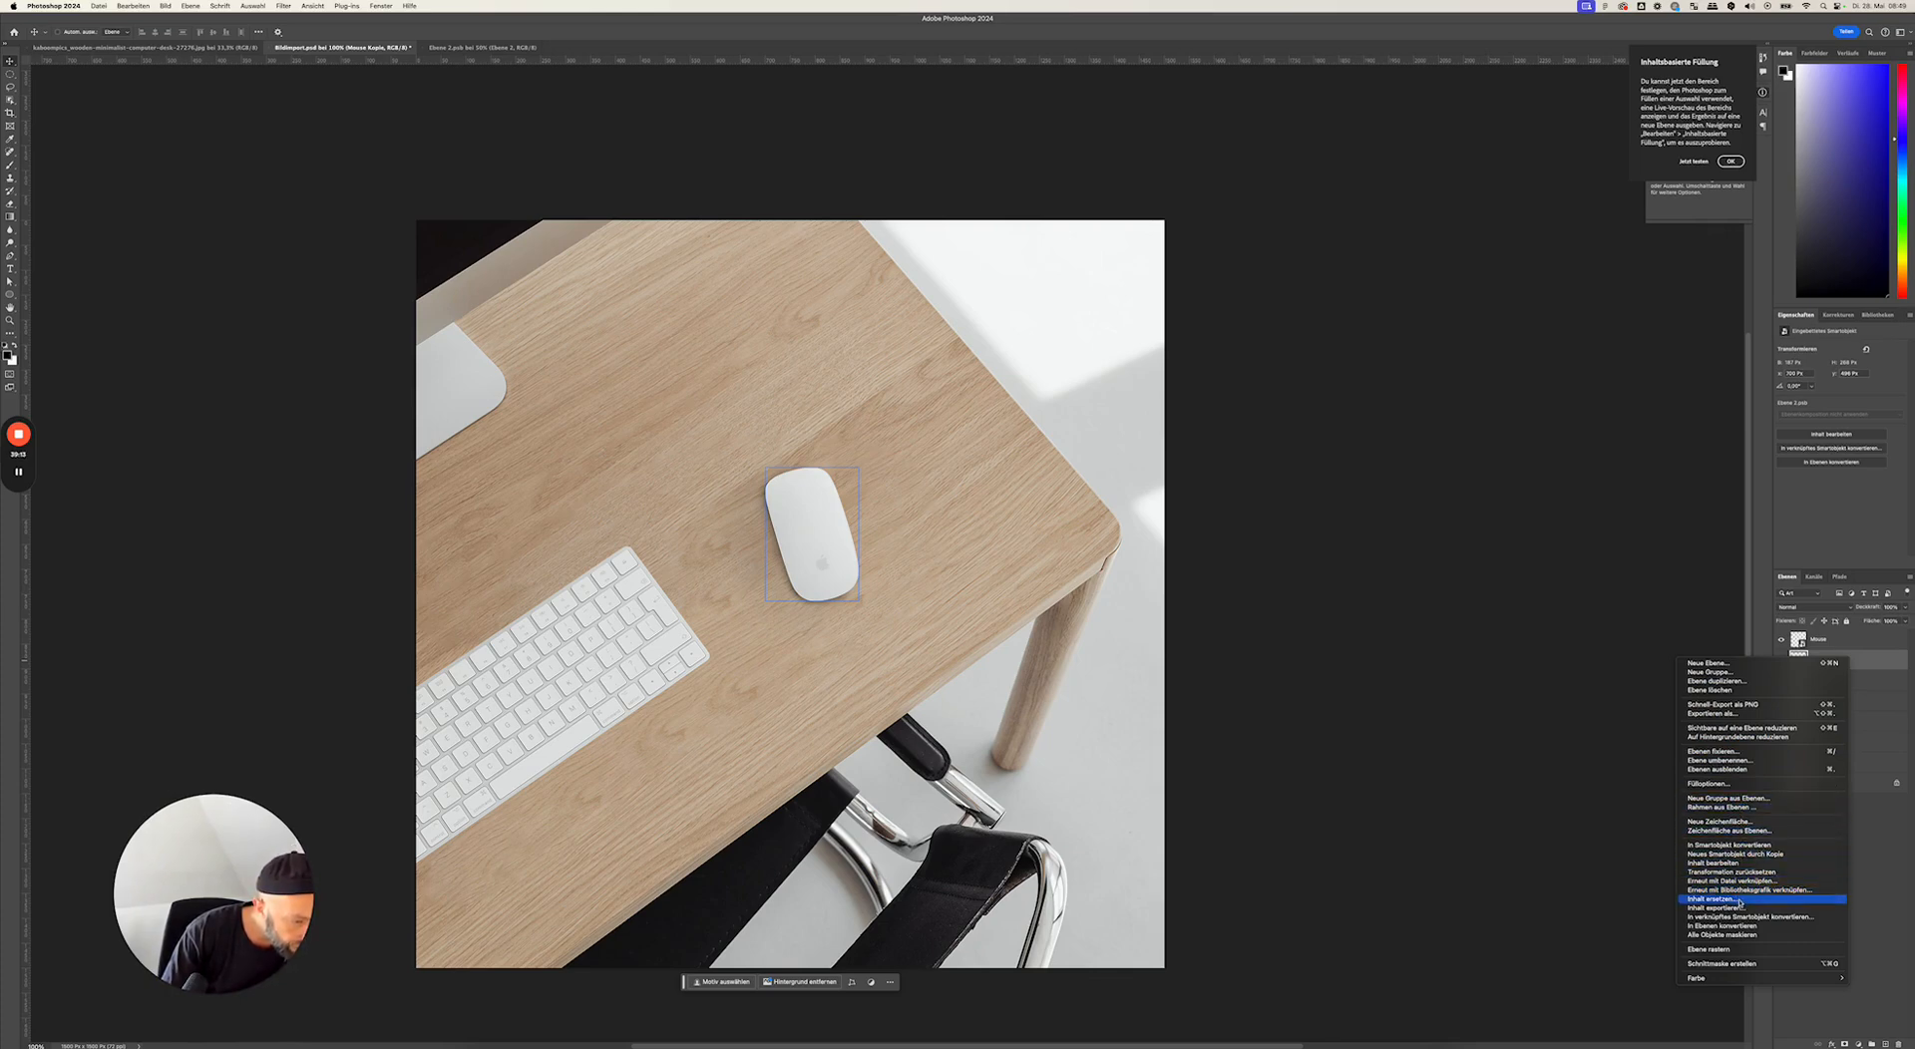
click(1736, 950)
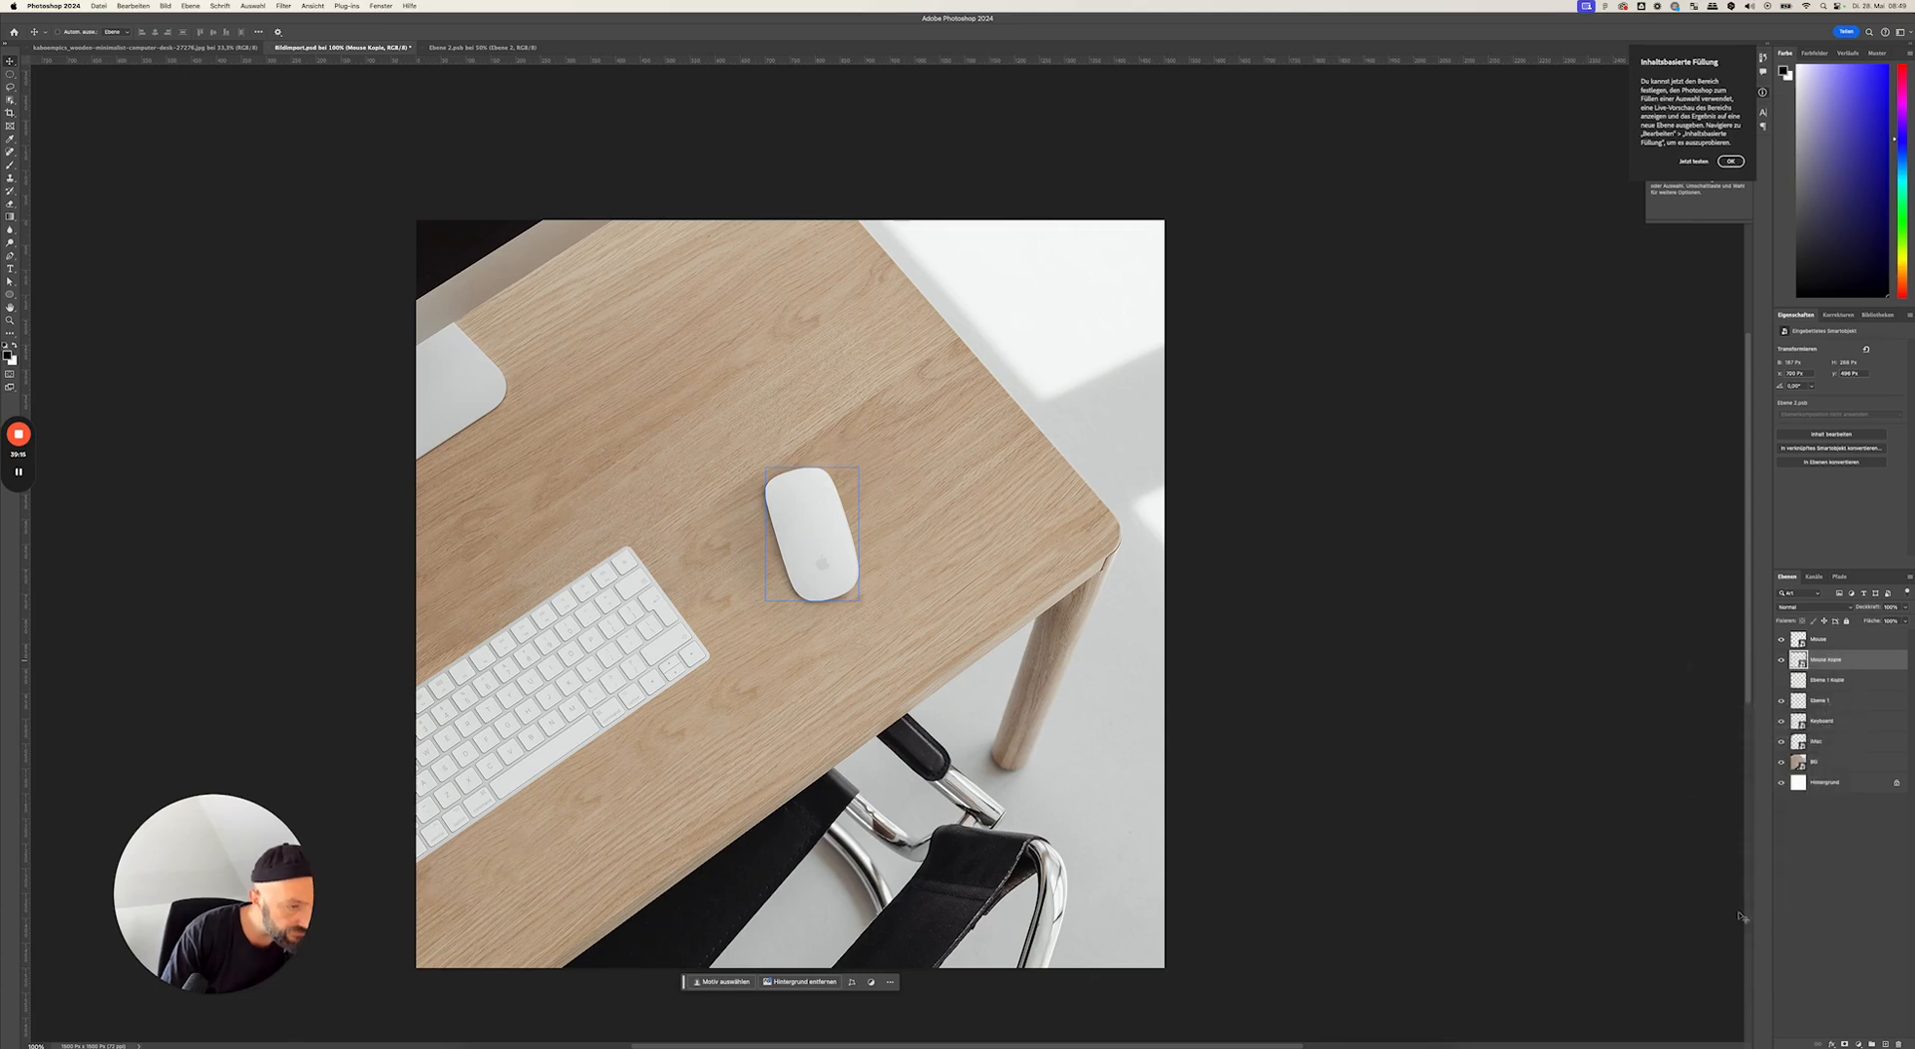
click(284, 7)
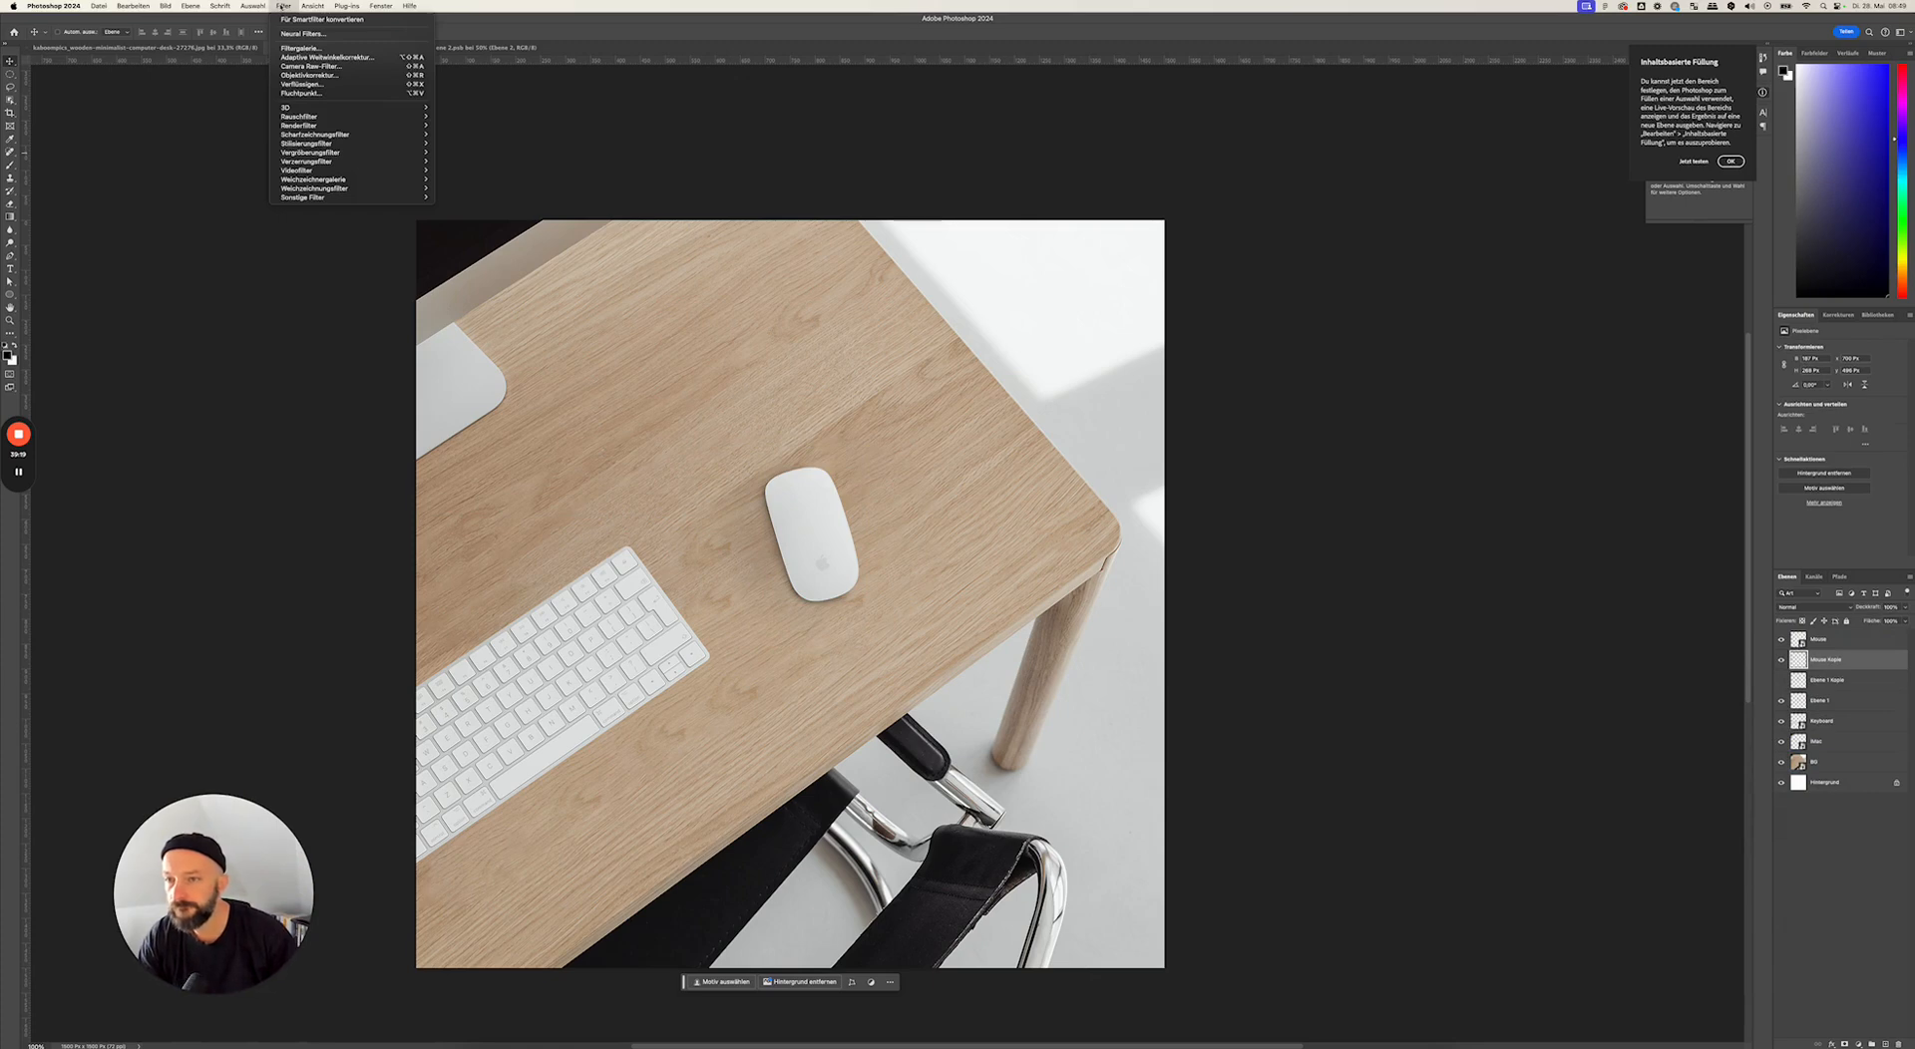
mouse_move(333, 192)
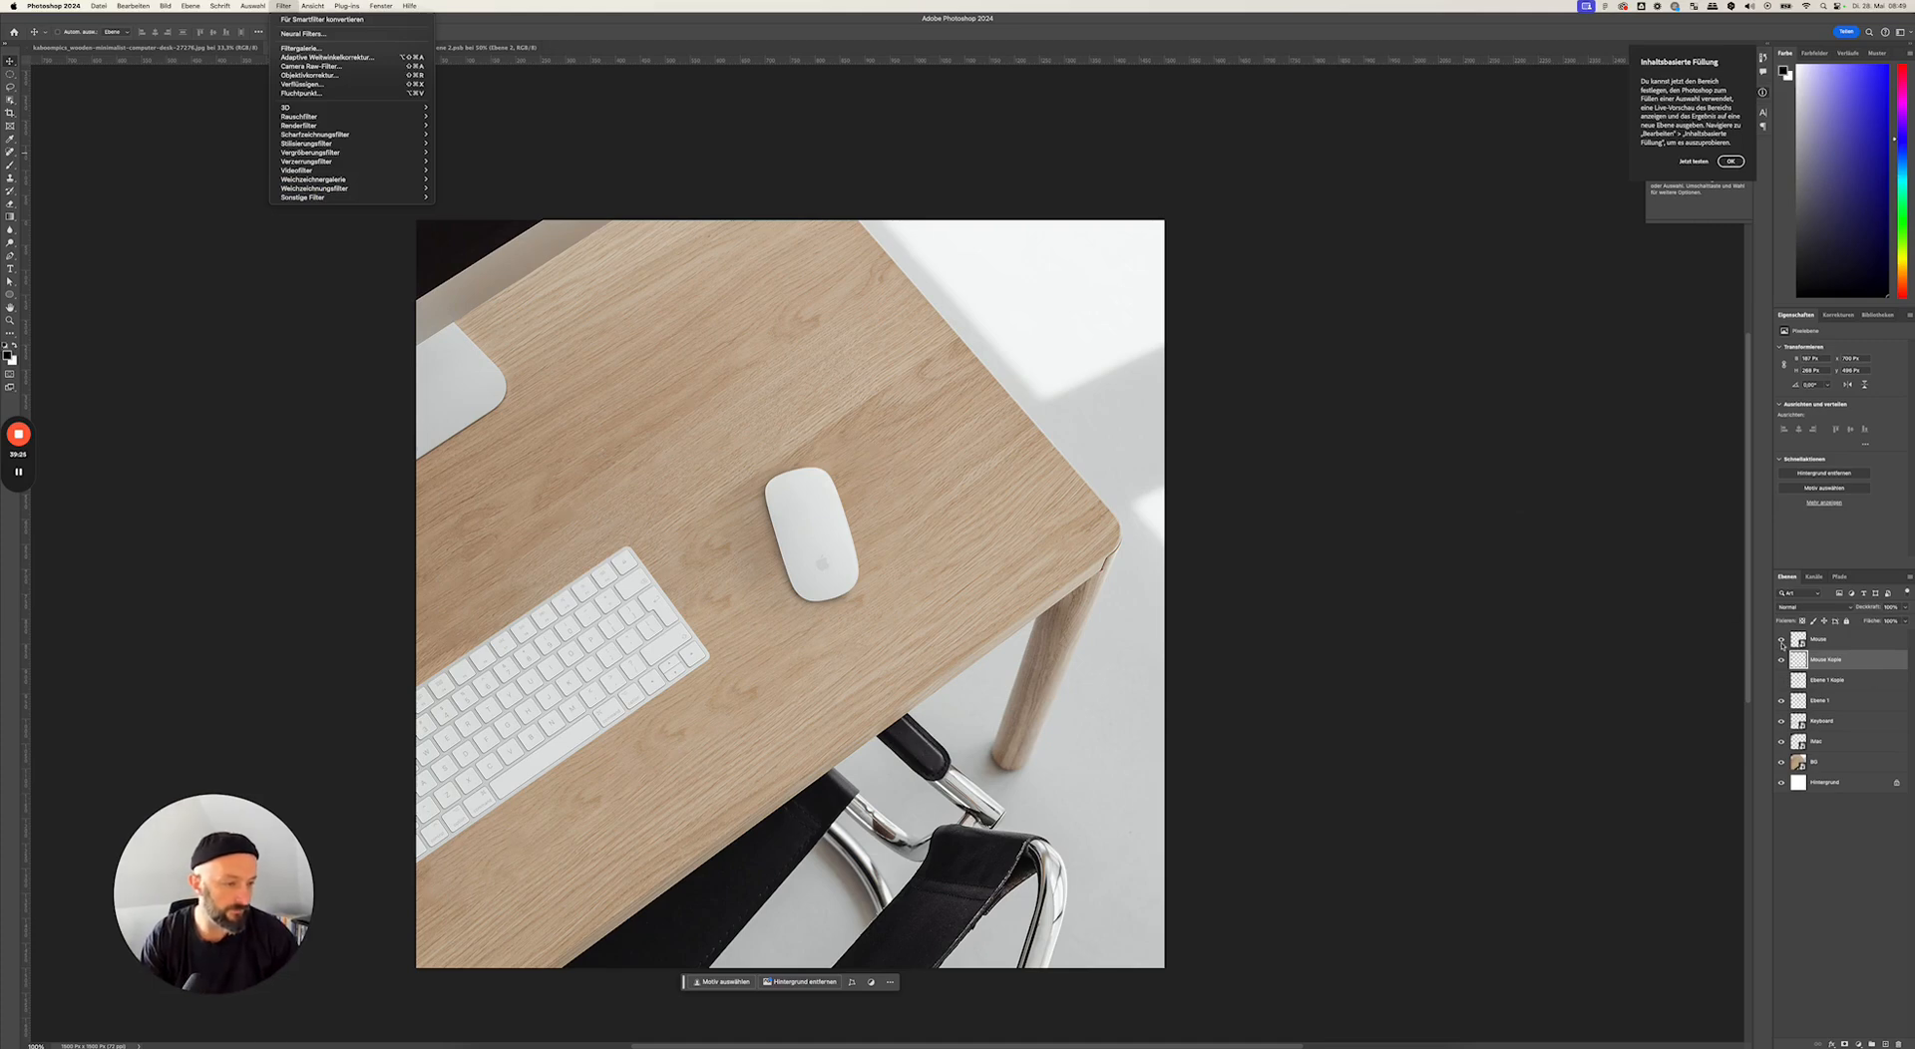
- Apply a black Color Overlay layer style to the rasterized mouse copy
click(1861, 667)
double_click(1871, 665)
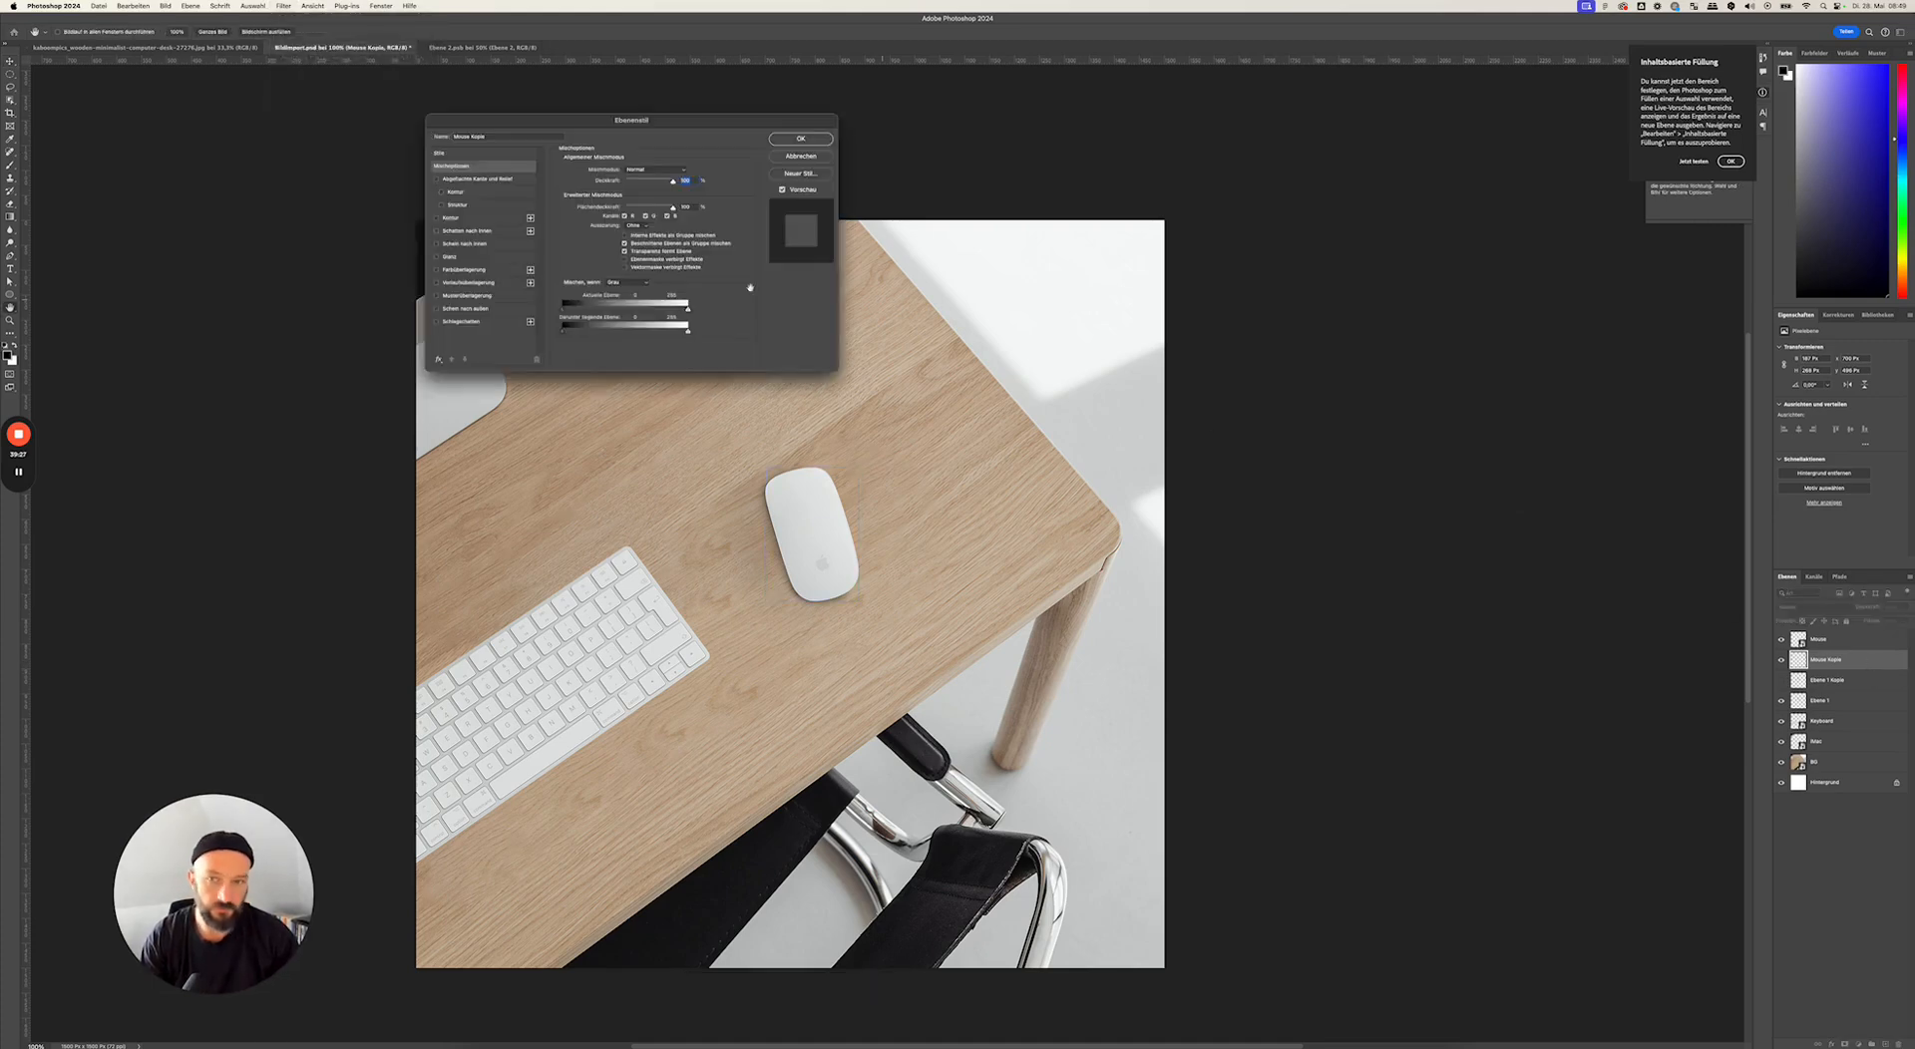
click(462, 269)
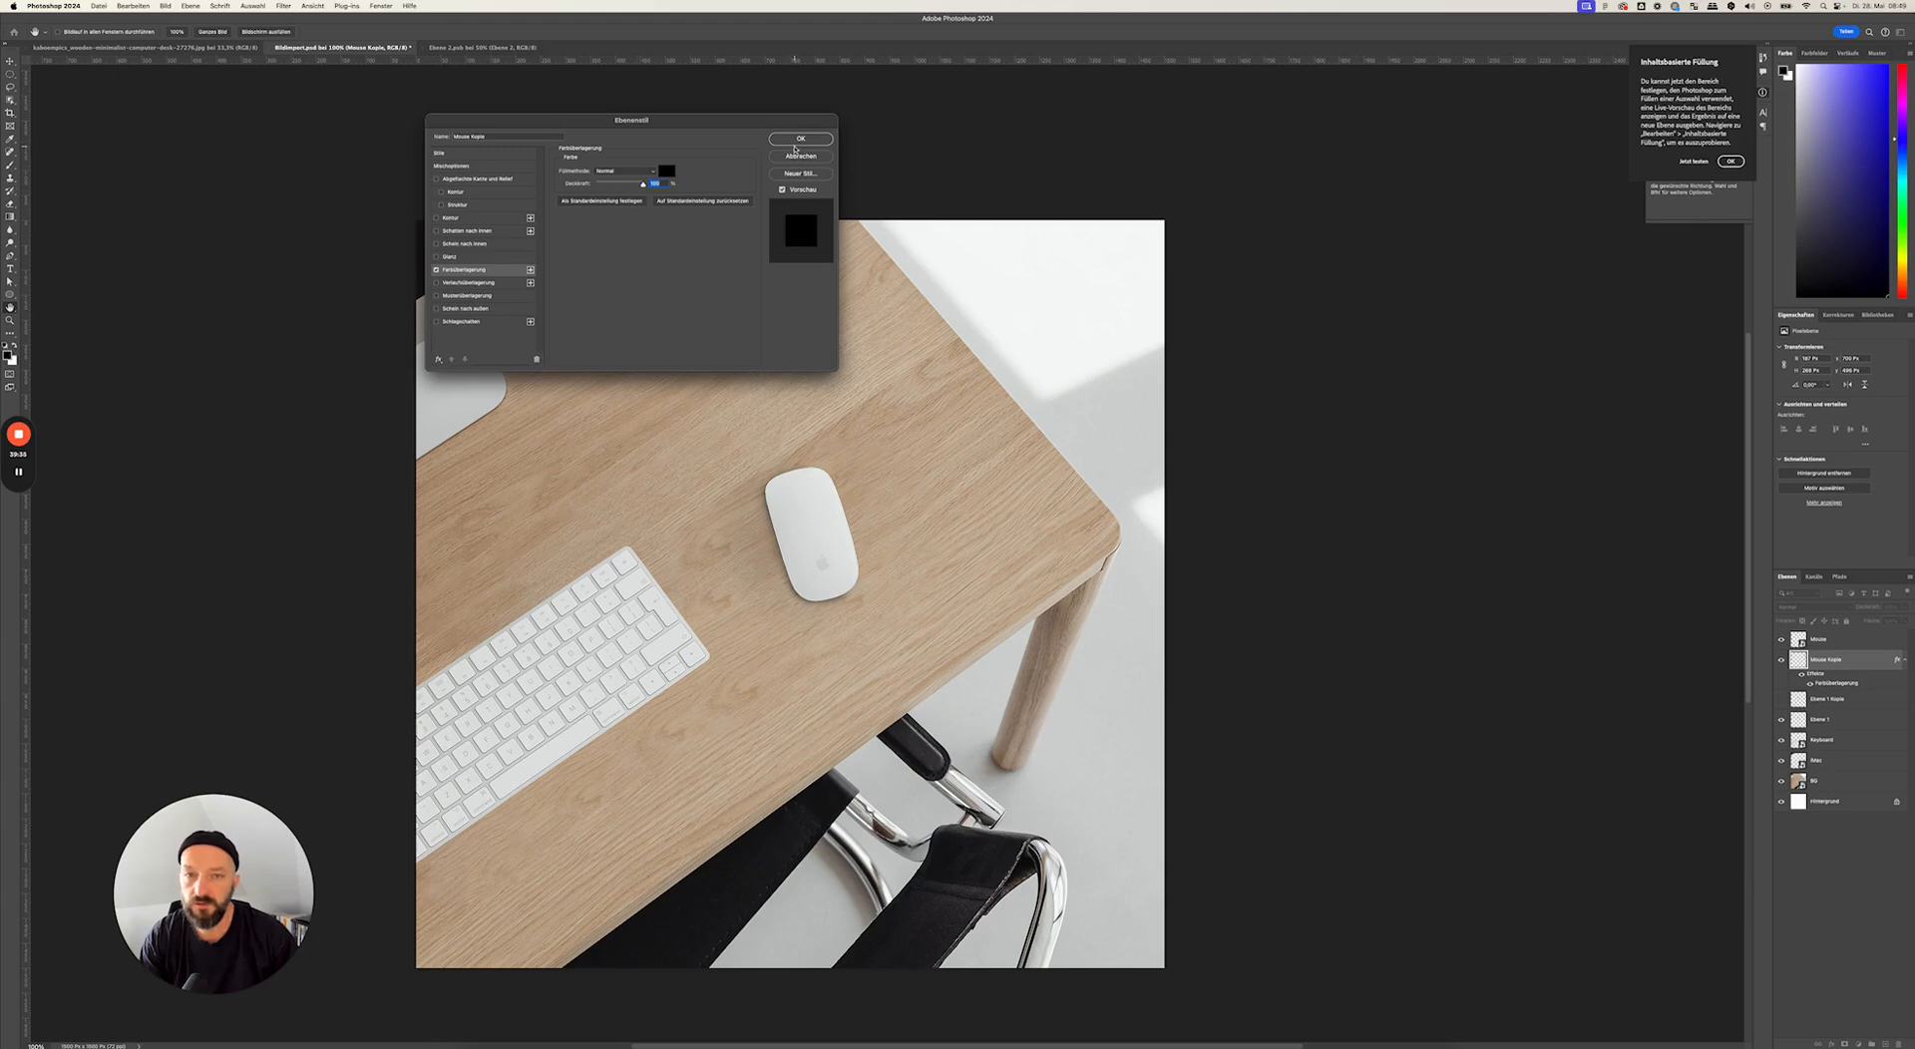
click(800, 139)
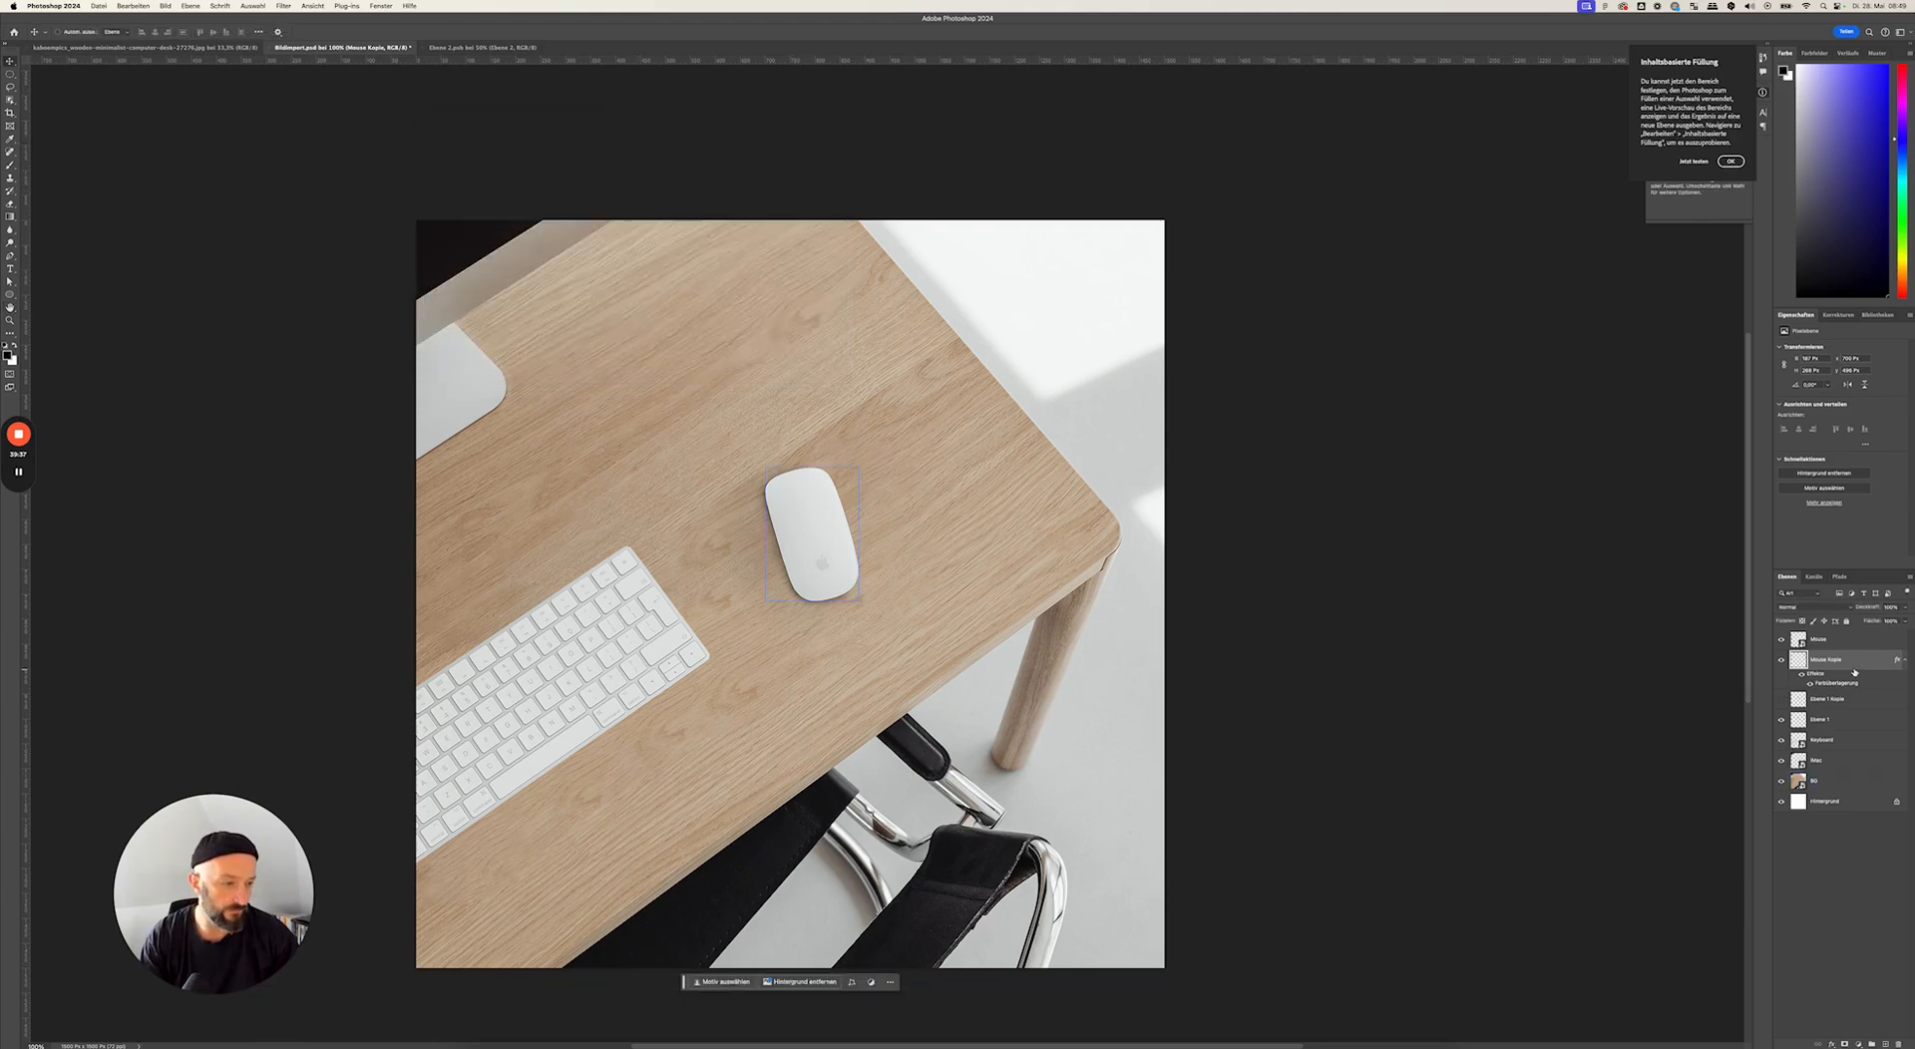
- Hide the original mouse and merge the black mouse copy with a new empty layer to bake in its overlay
click(1782, 640)
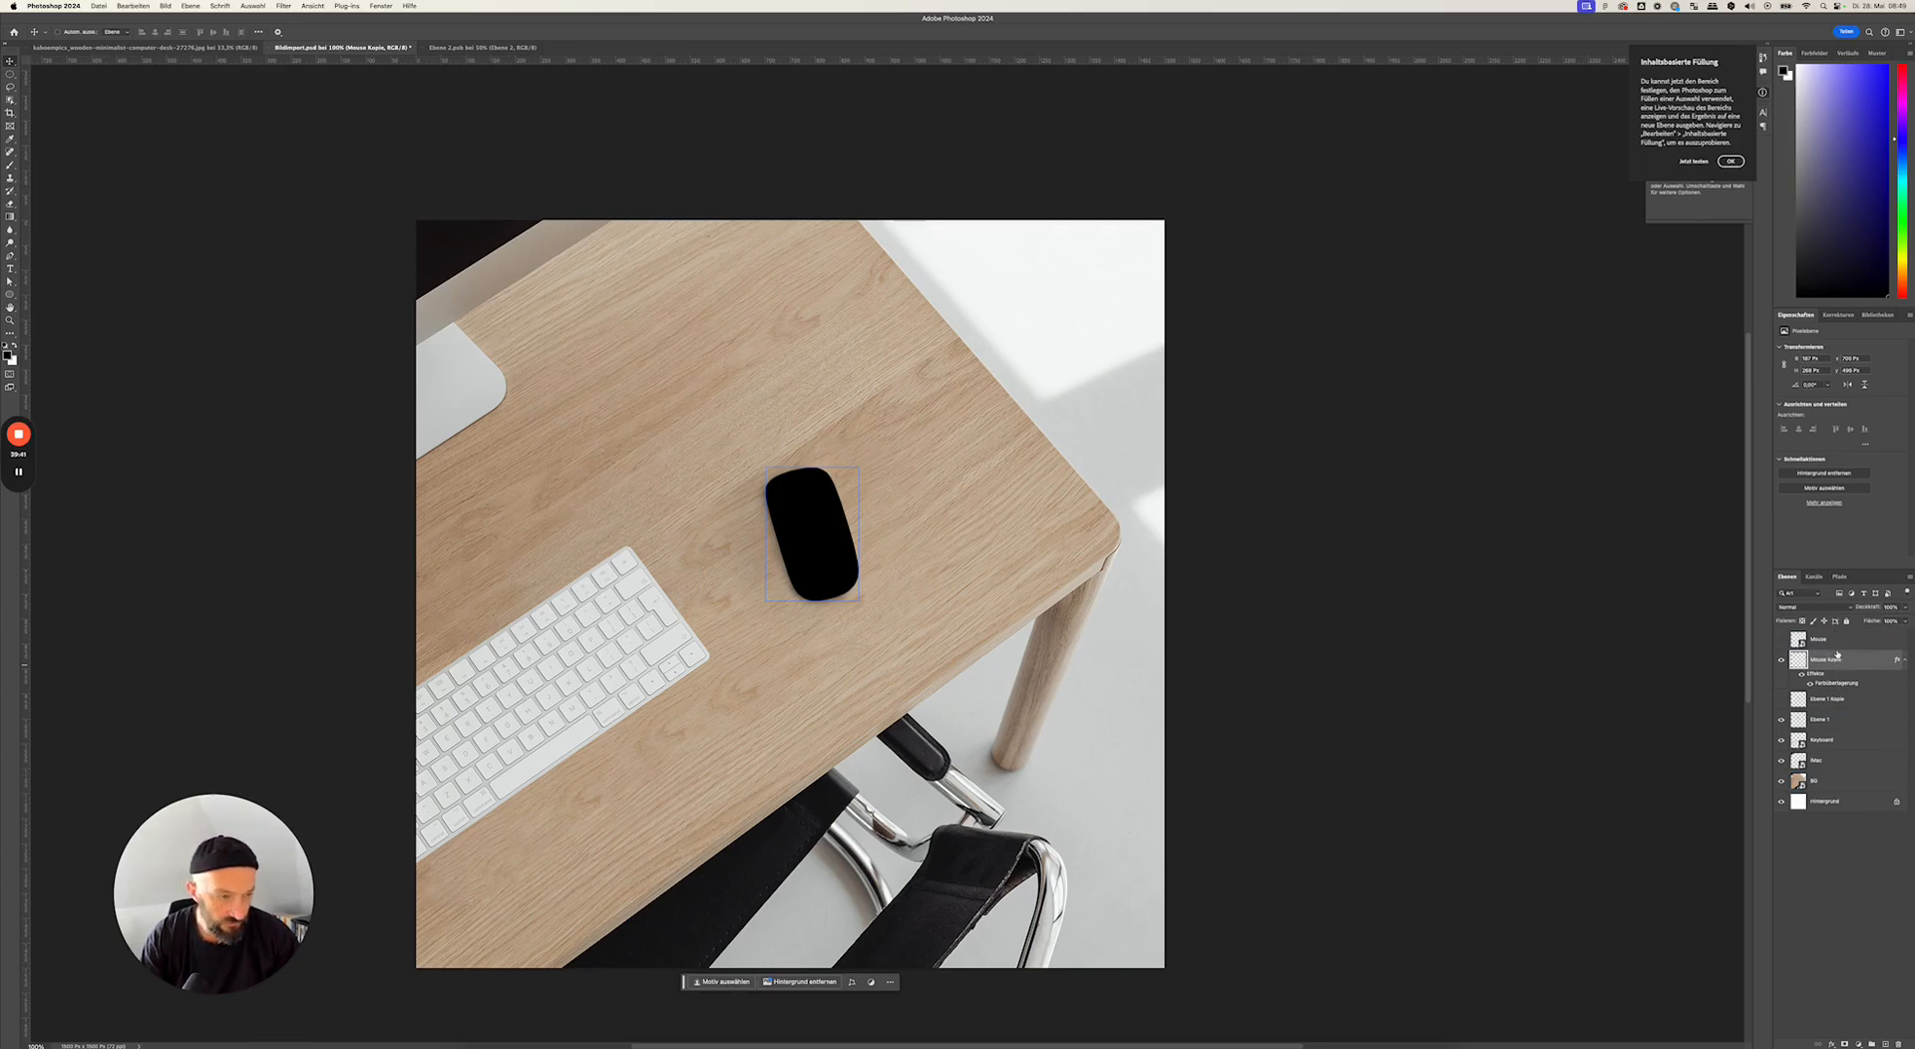
click(1905, 660)
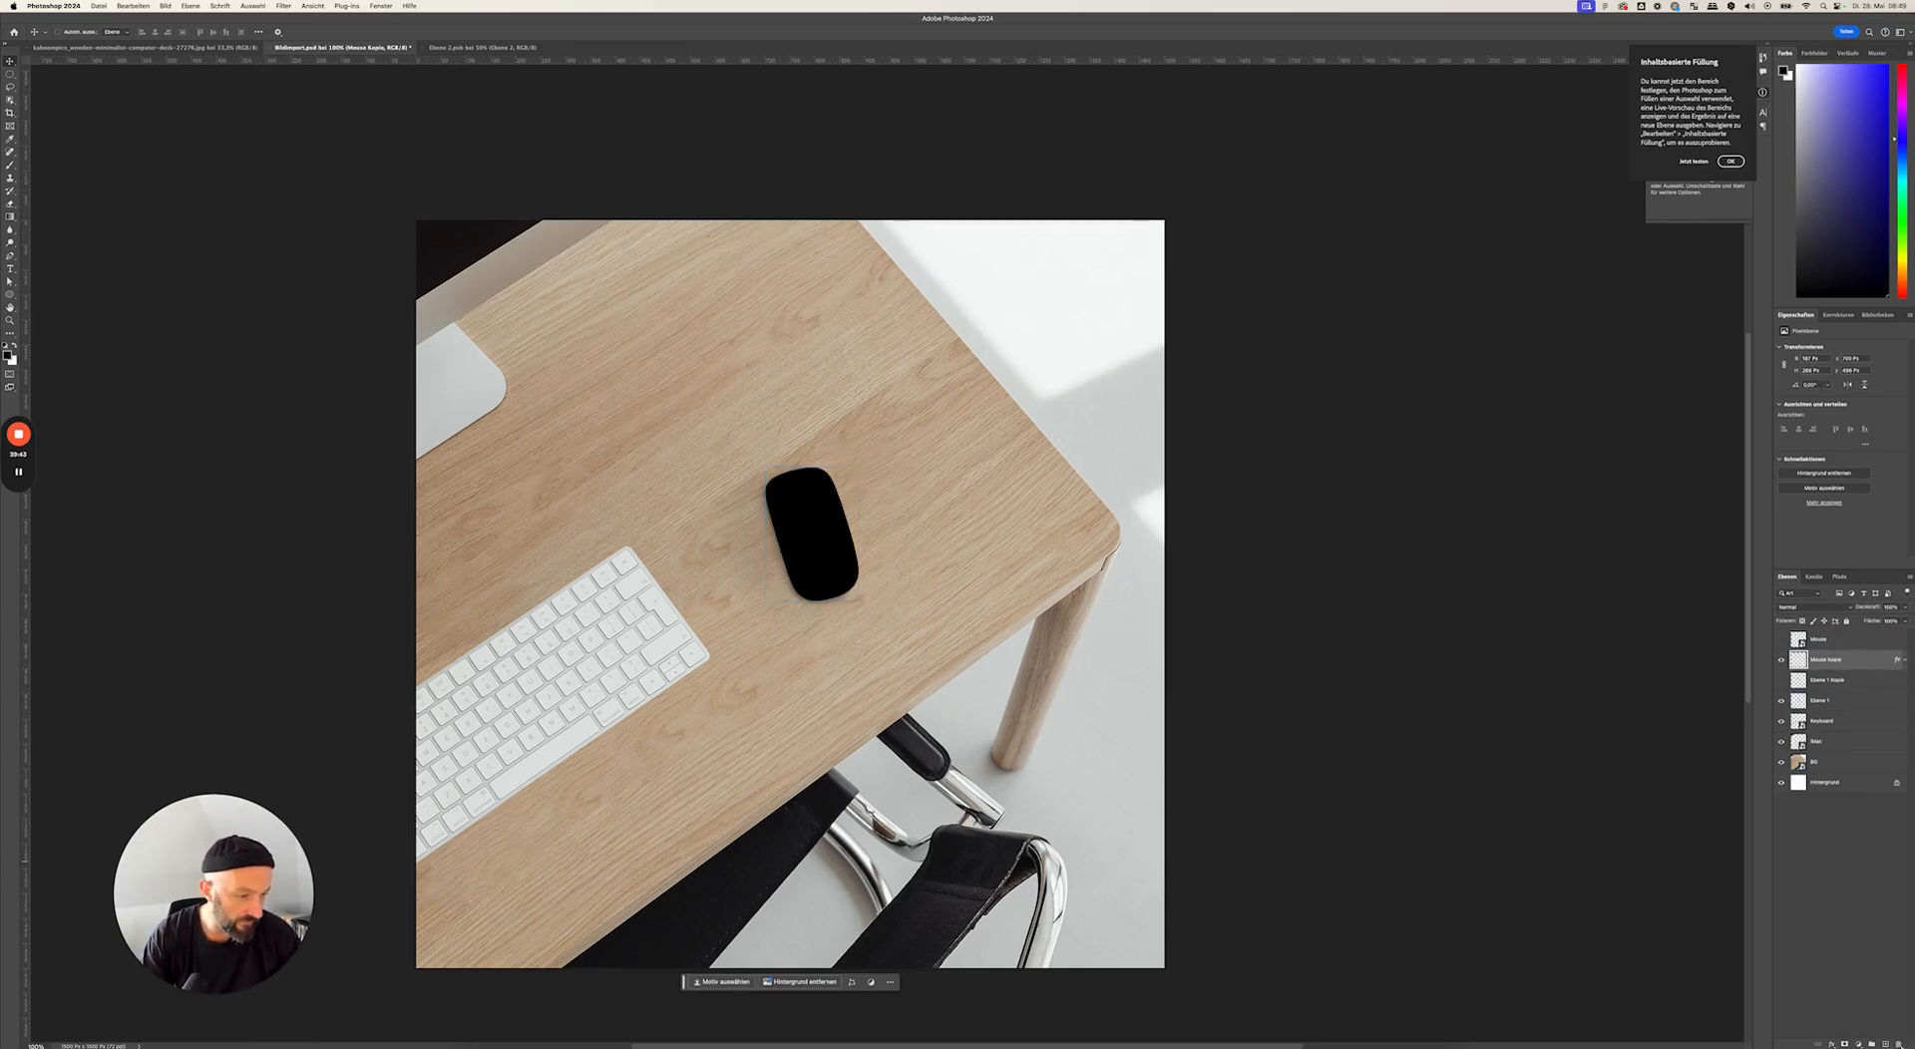
click(1885, 1044)
shift+click(1847, 681)
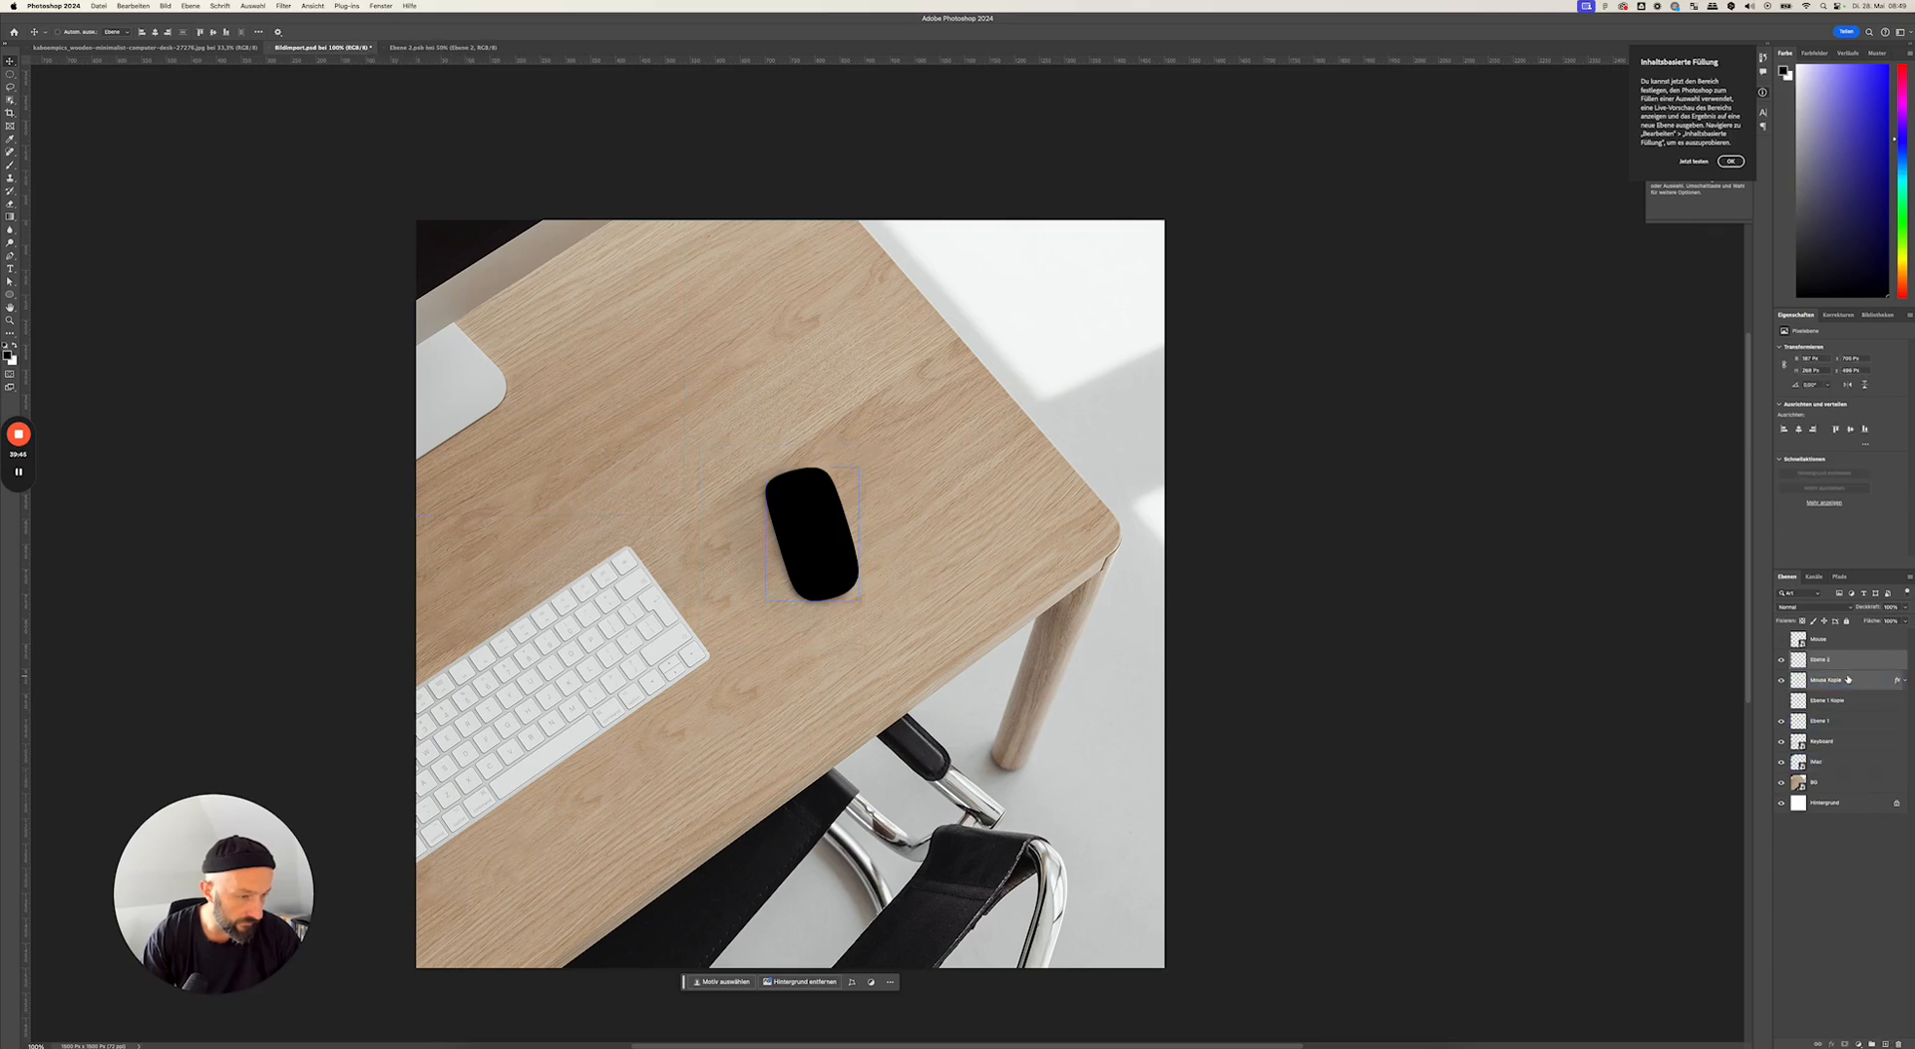
key(super+e)
click(1781, 661)
click(1781, 660)
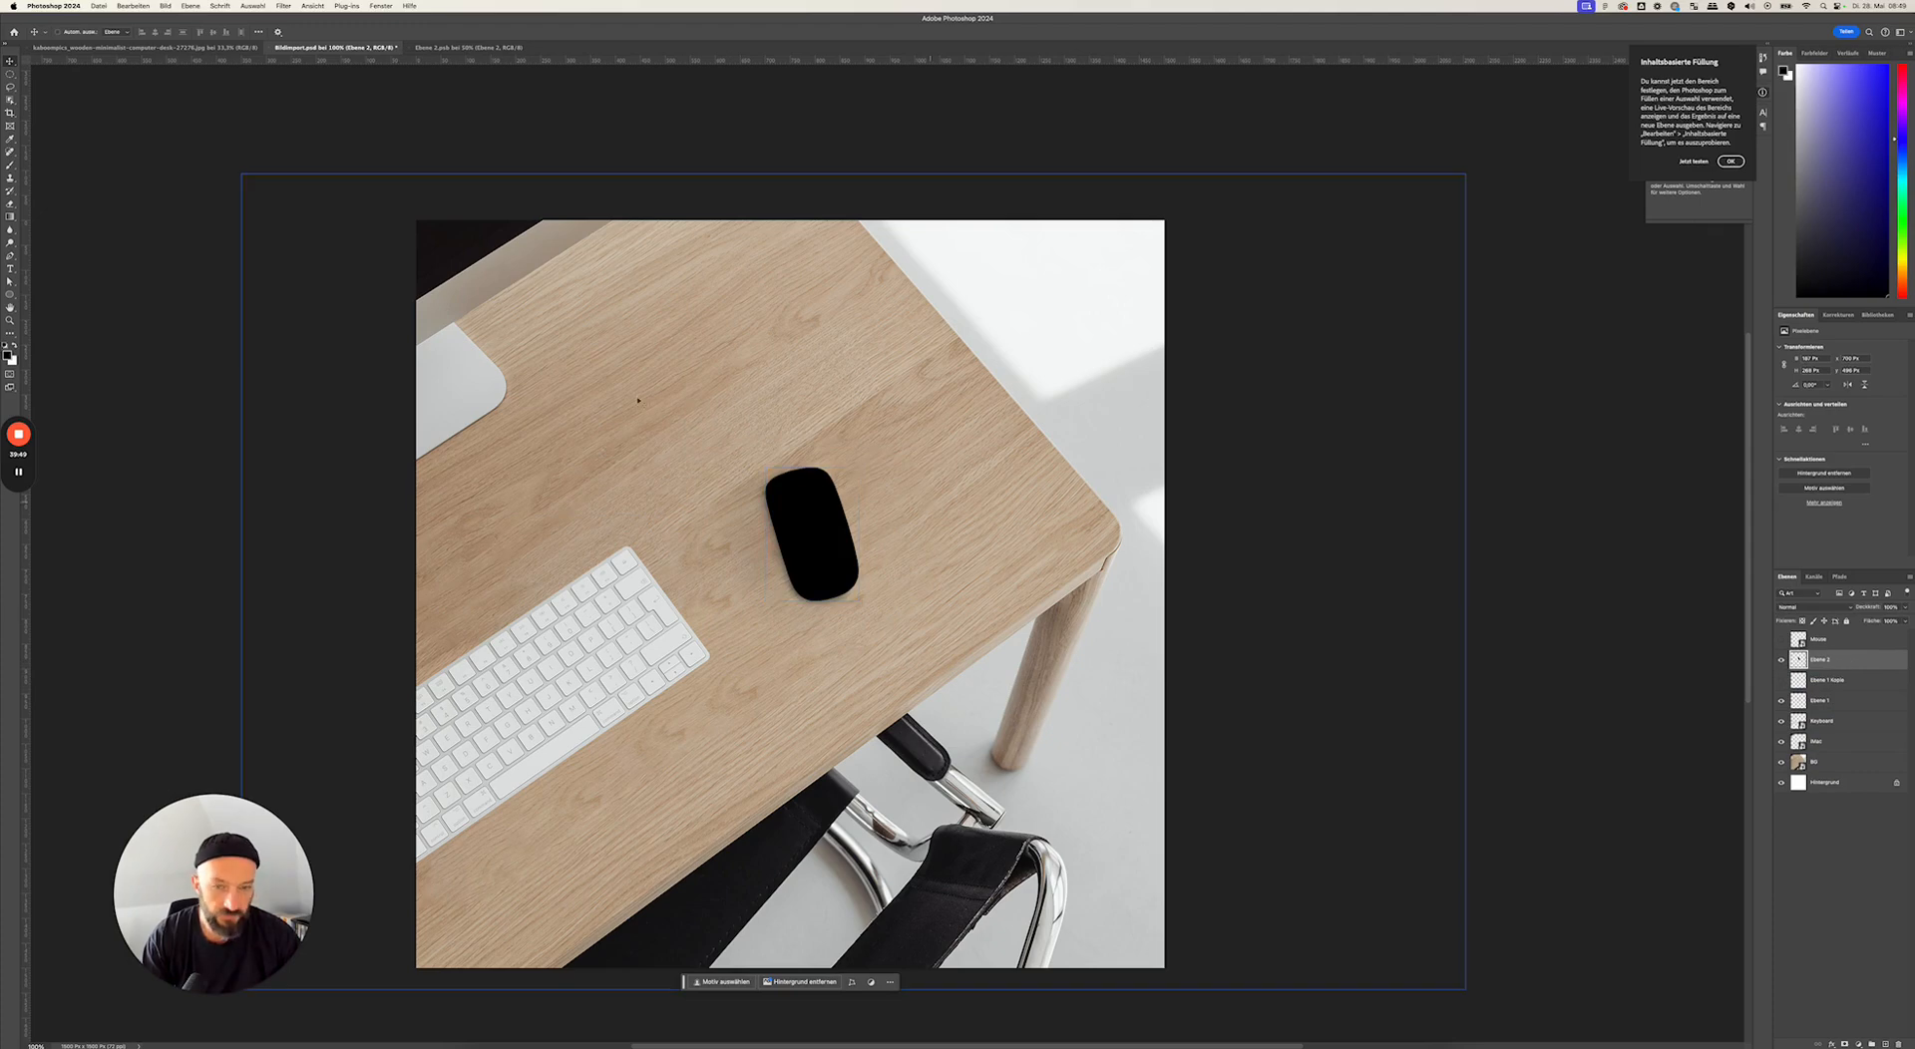
- Soften the edges of the black mouse silhouette with a slight Gaussian Blur
click(287, 6)
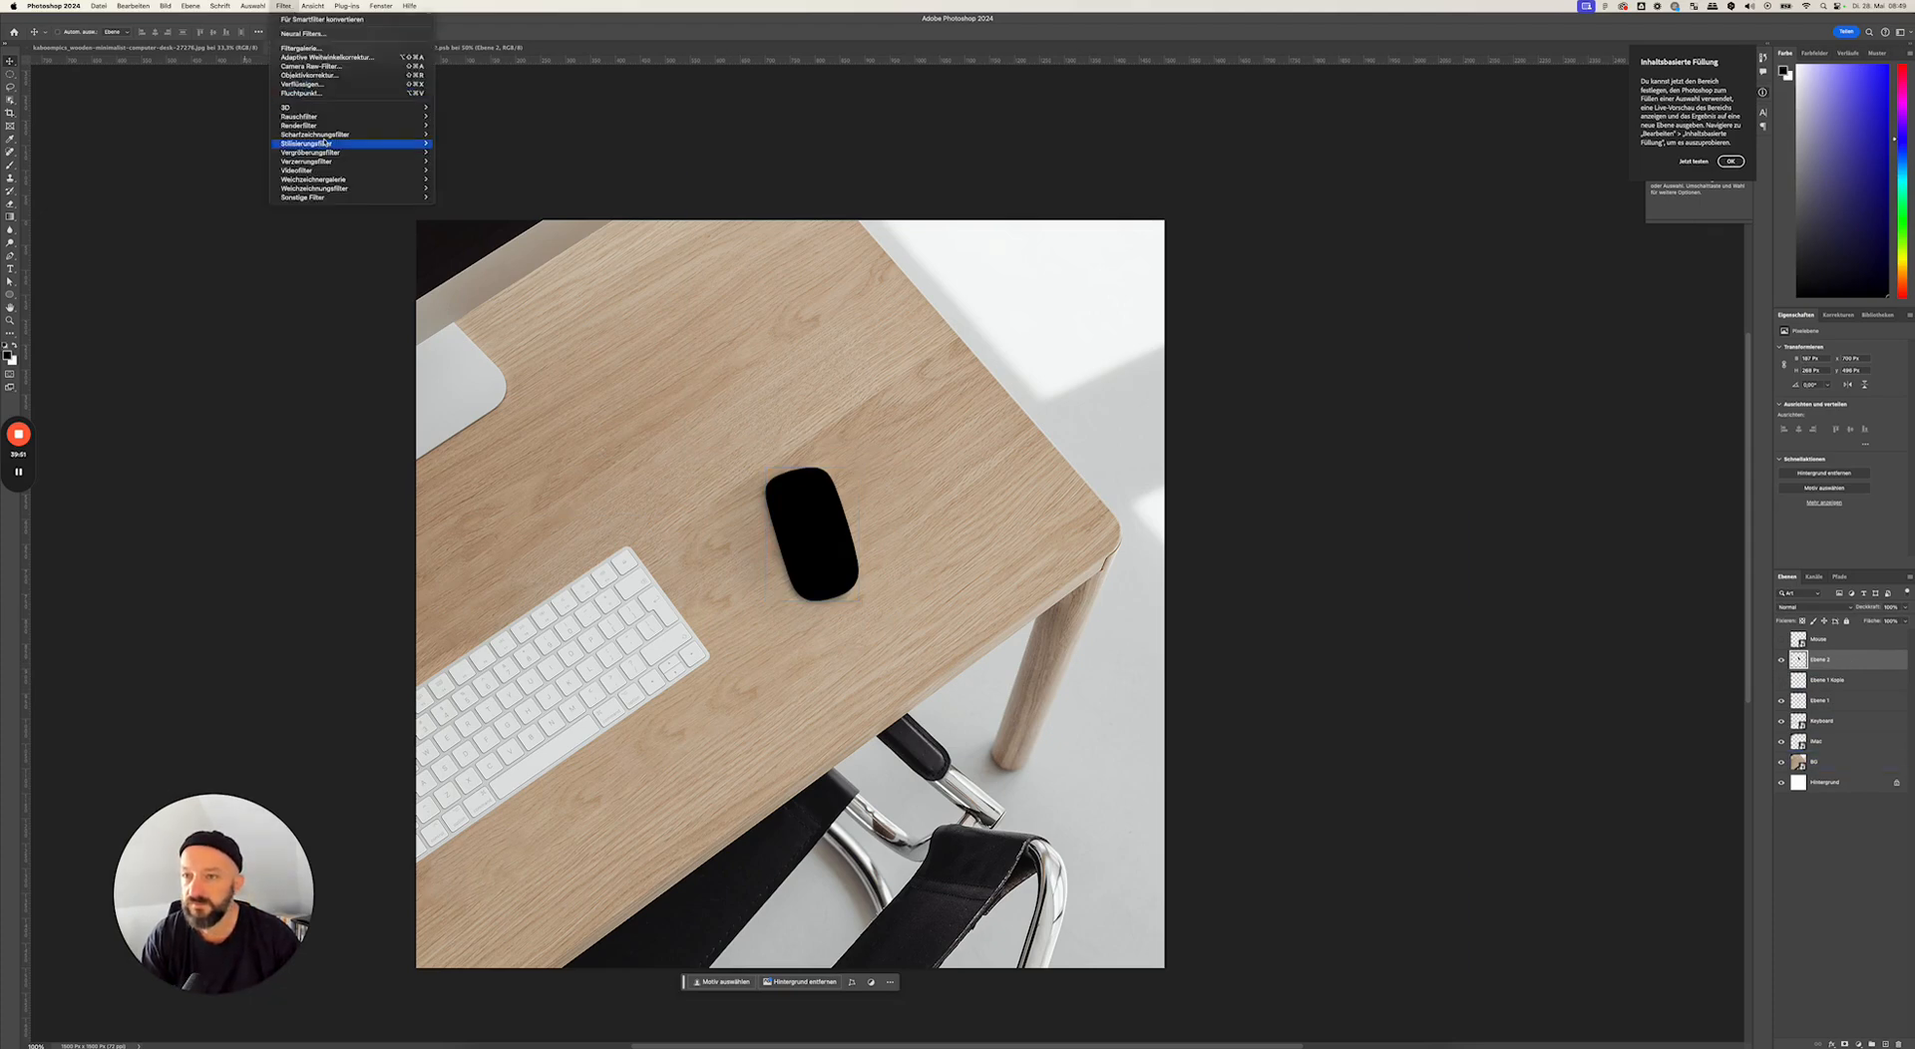
mouse_move(337, 181)
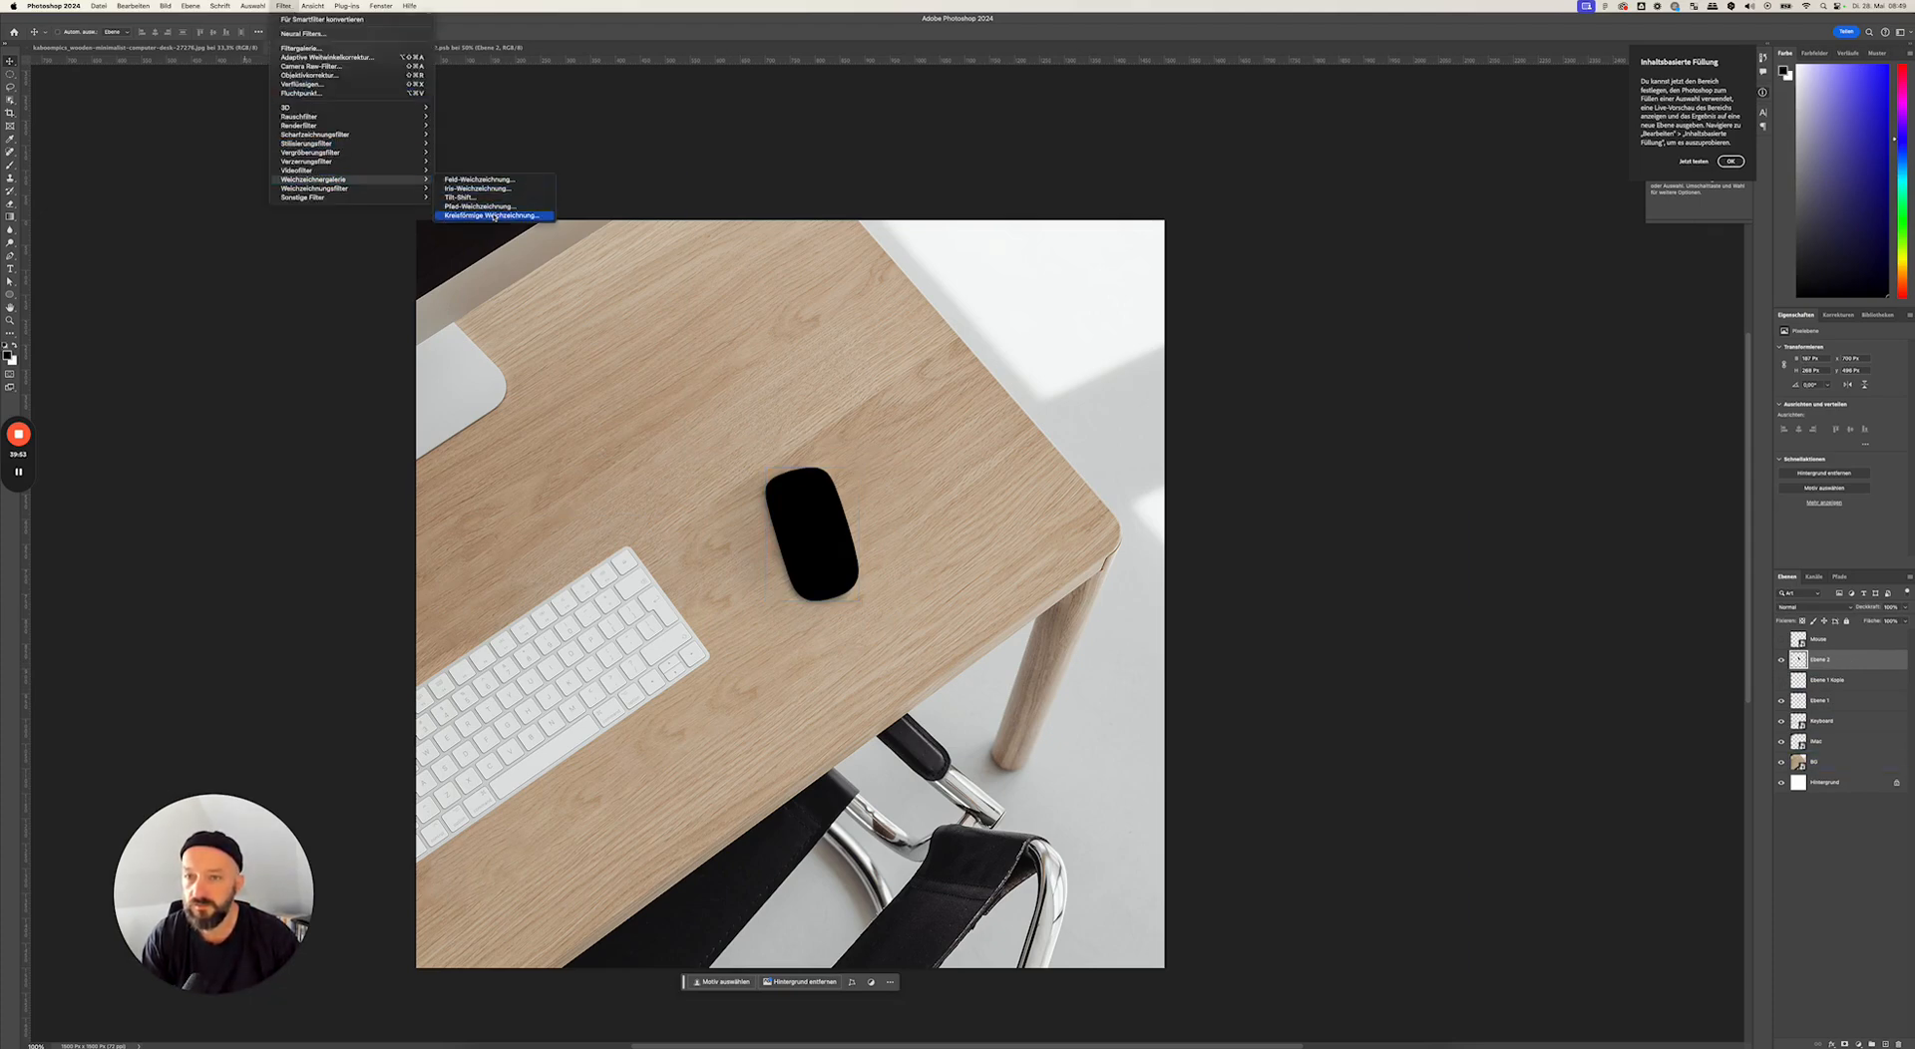
mouse_move(419, 188)
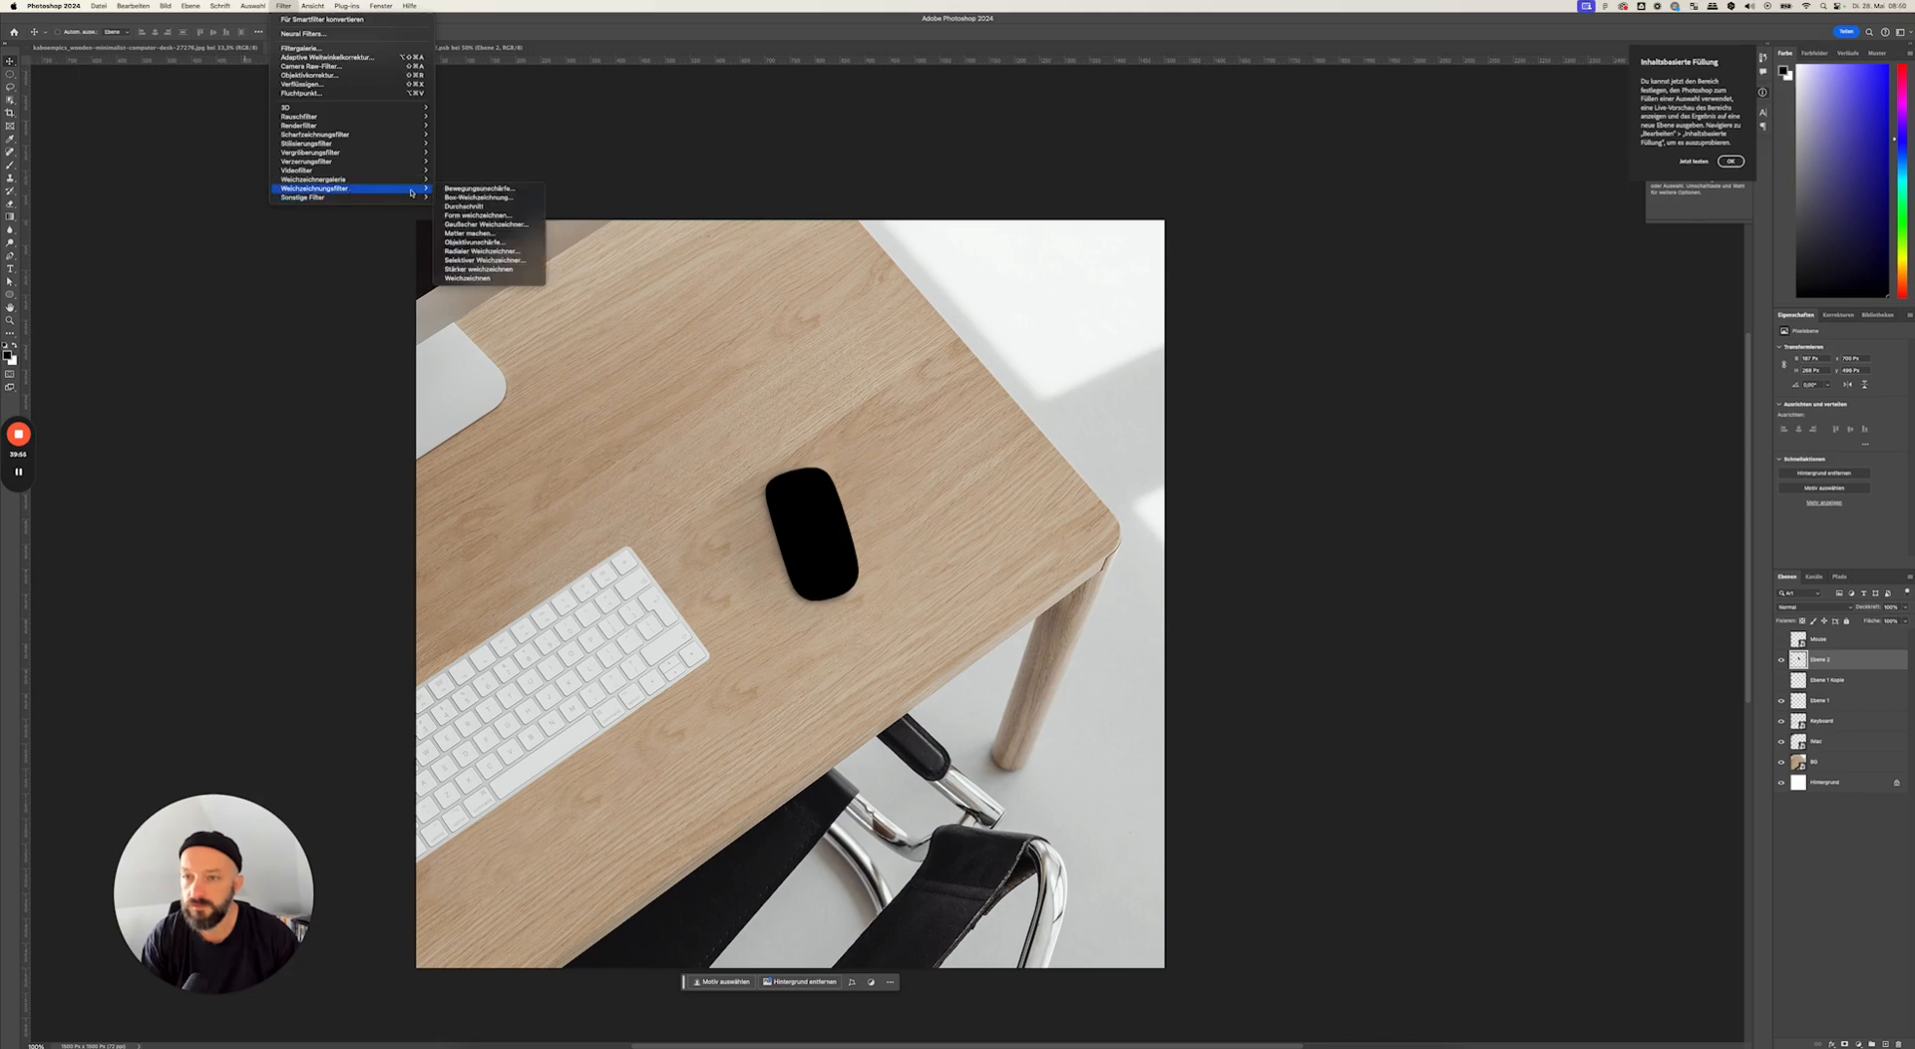
click(482, 226)
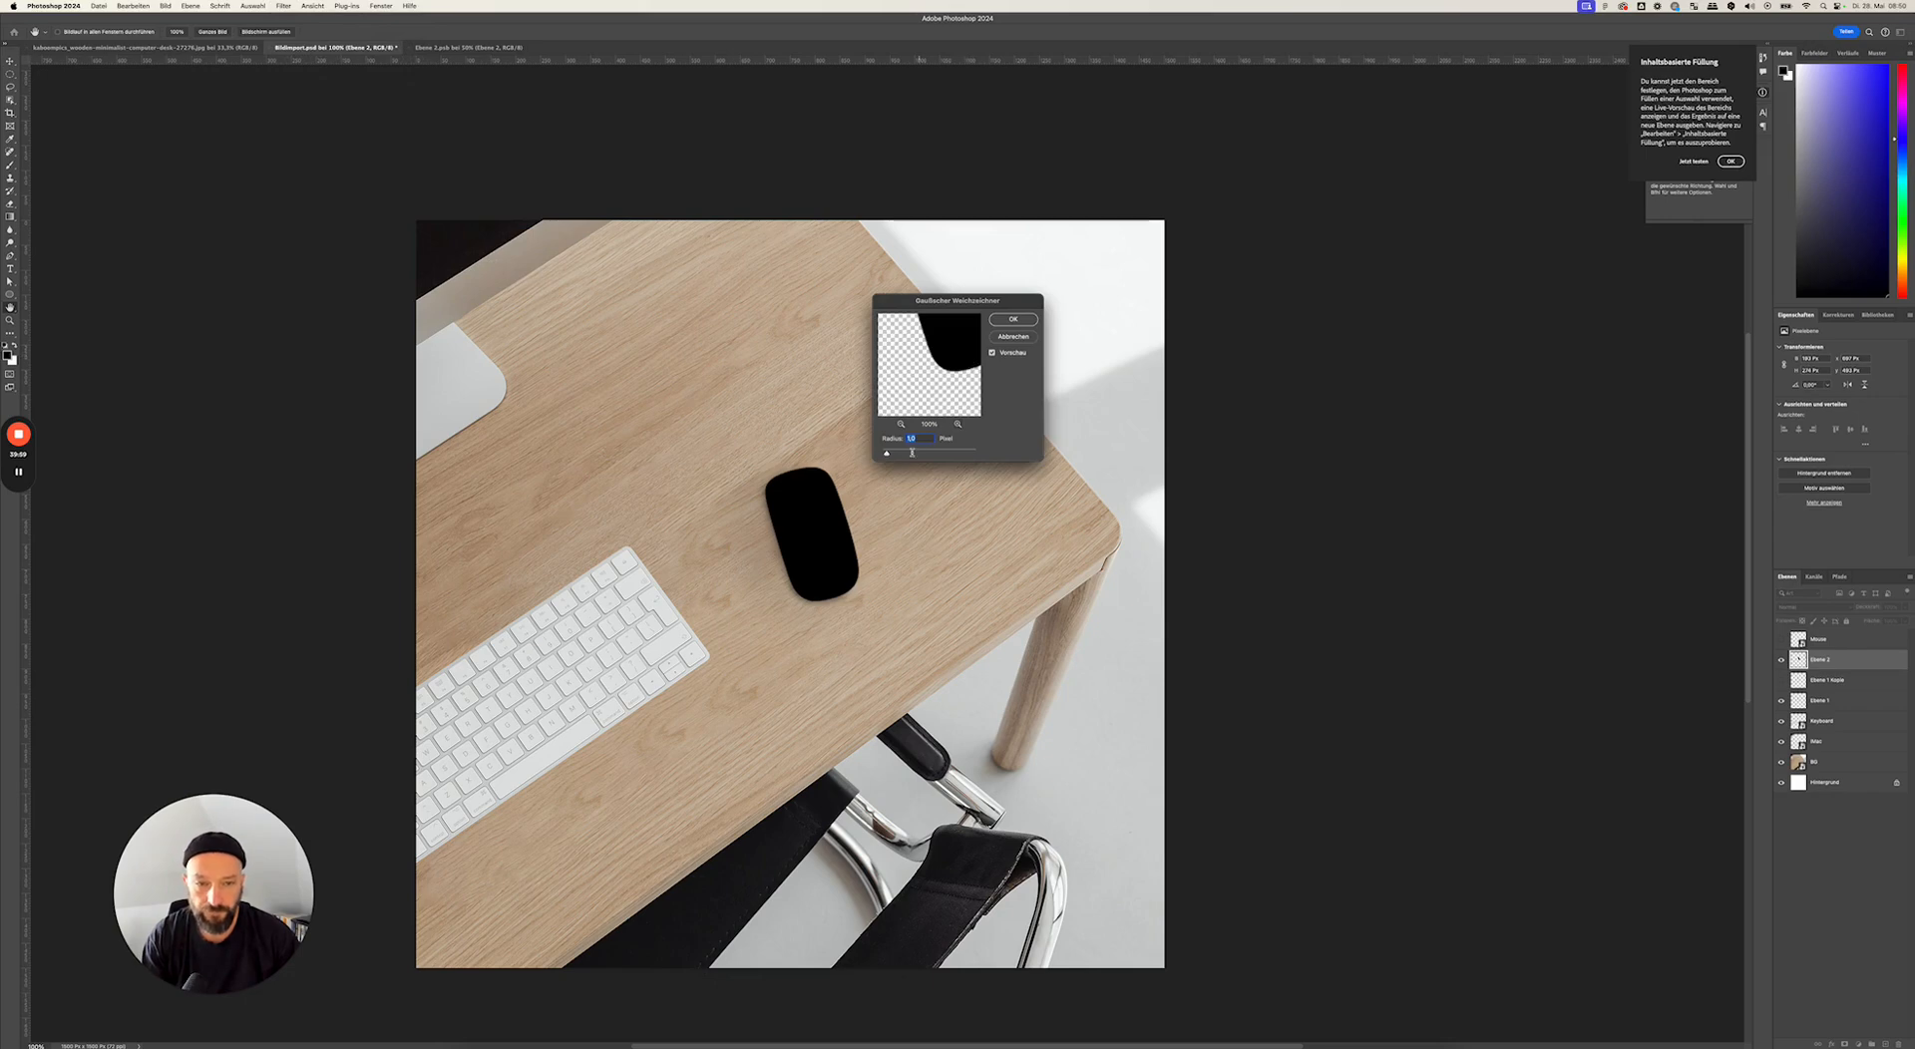
drag(889, 456, 897, 456)
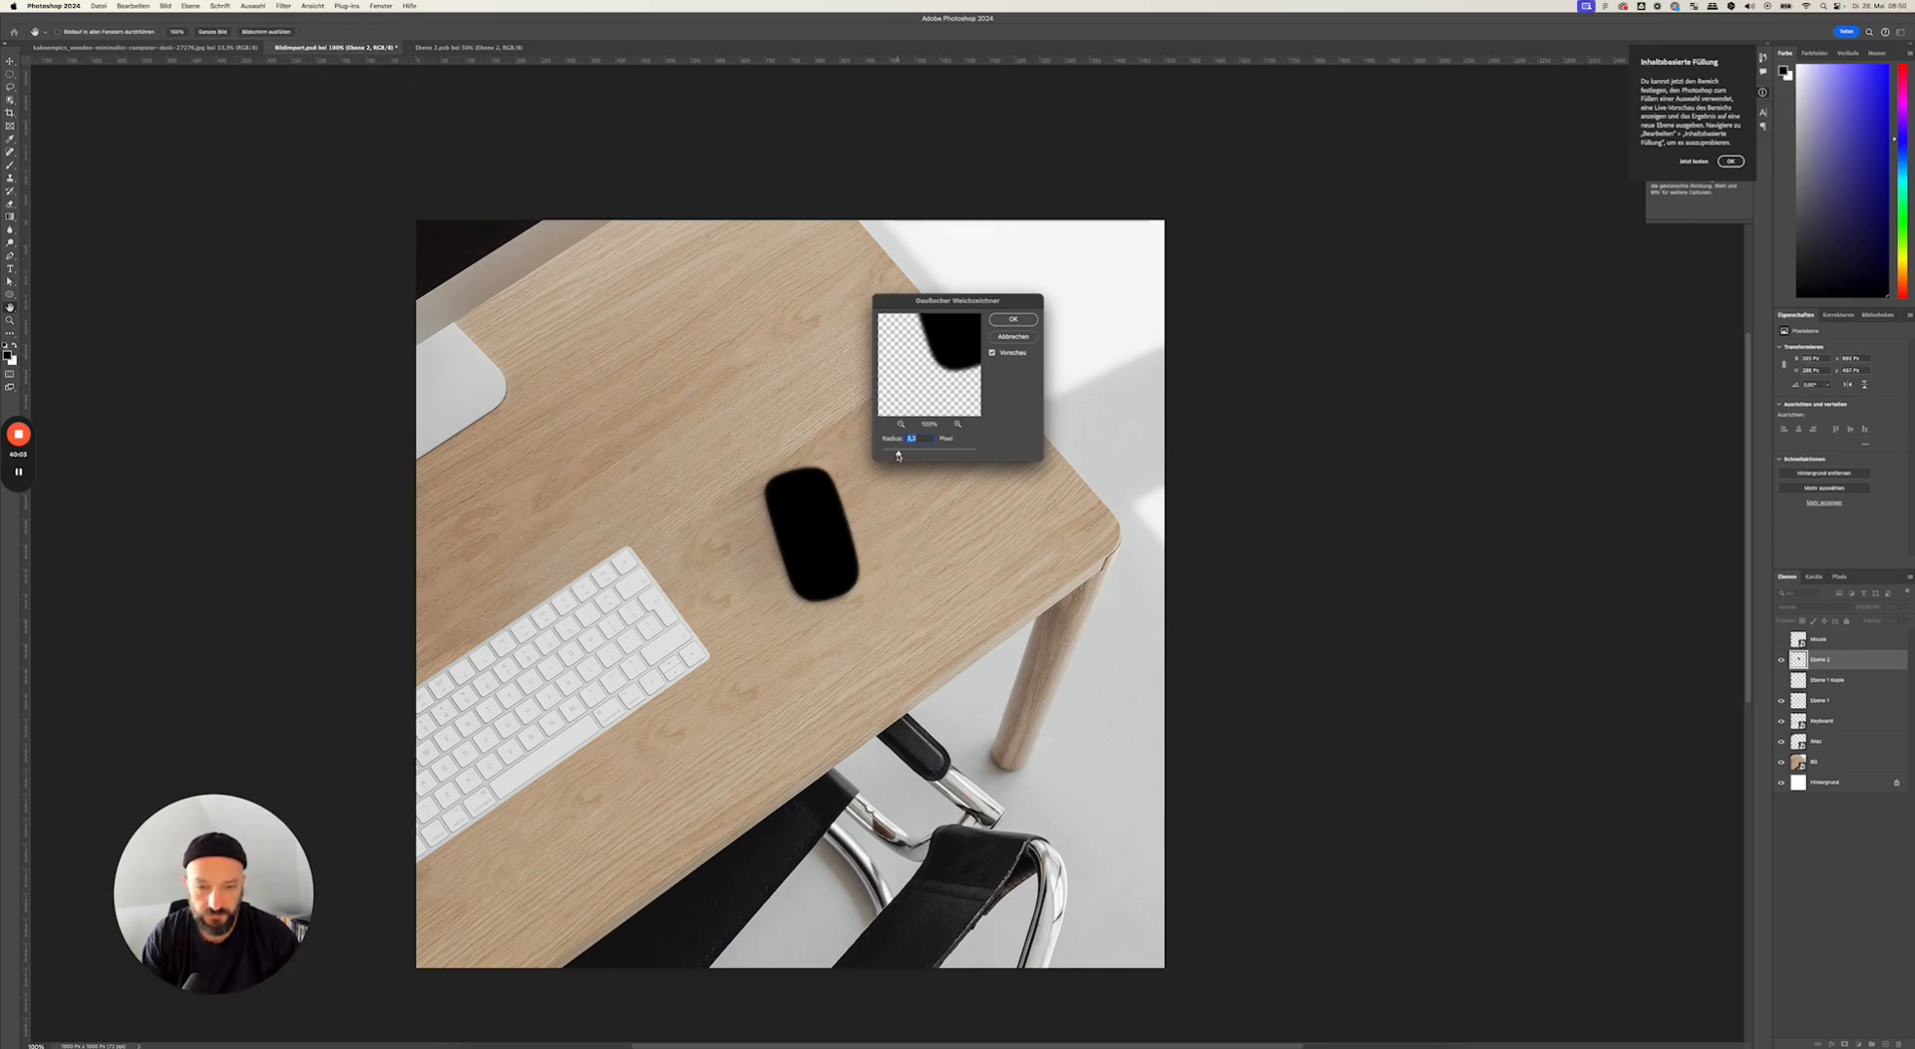
click(1012, 319)
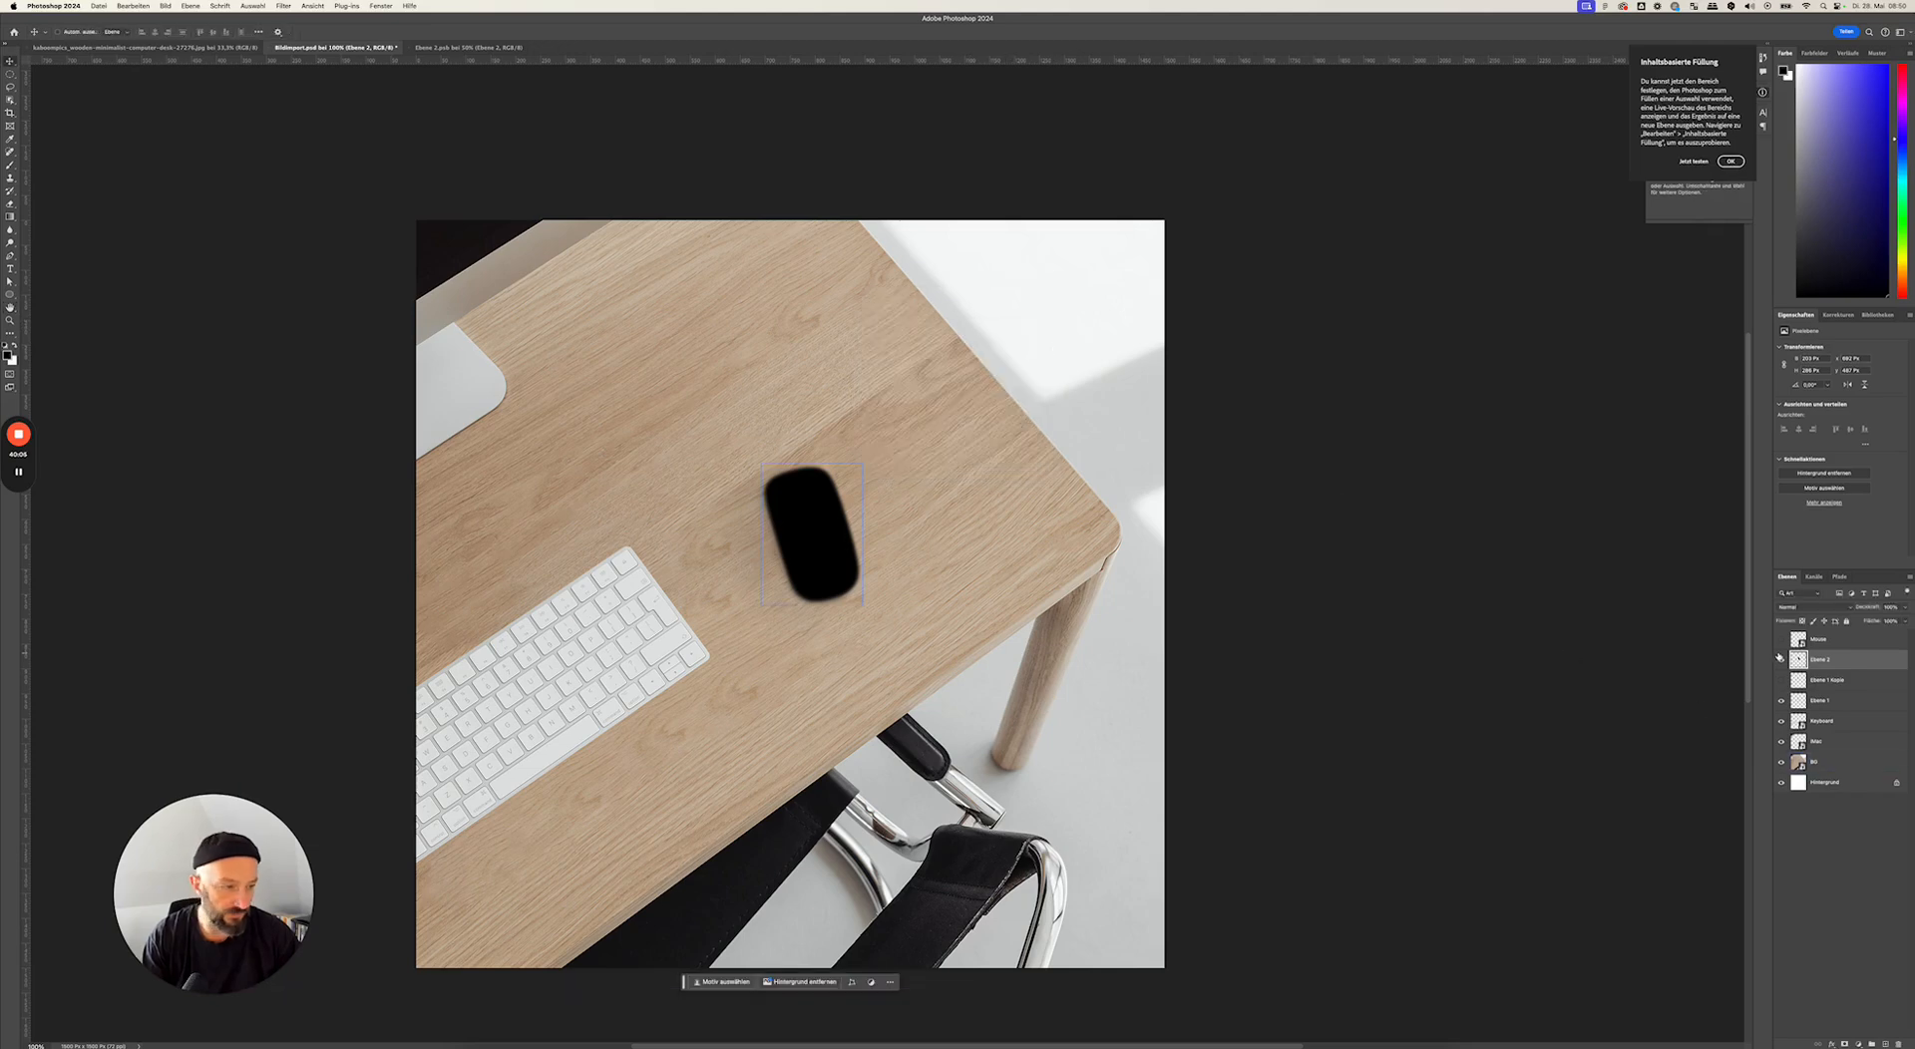
- Show the original mouse again and strongly reduce the opacity of the blurred silhouette, checking the image with and without it
click(1782, 642)
click(1852, 646)
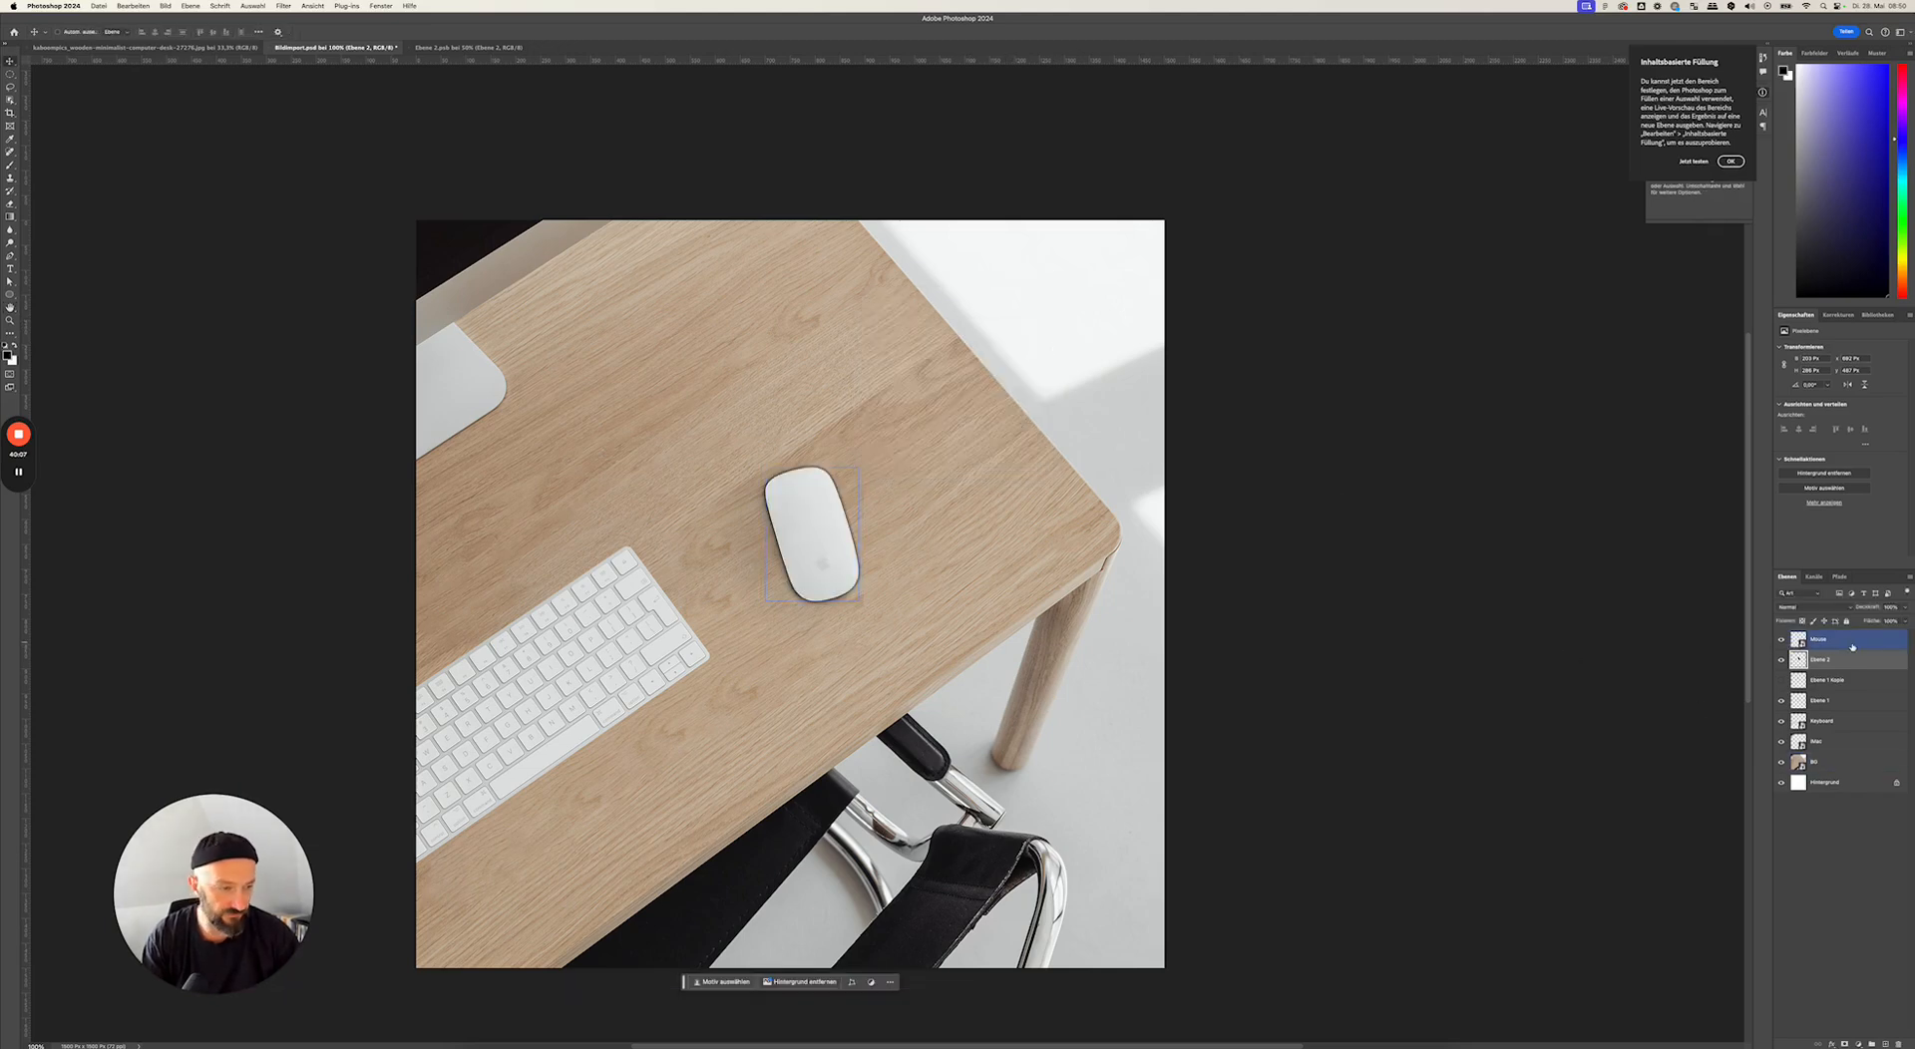
click(1904, 609)
drag(1873, 620, 1849, 621)
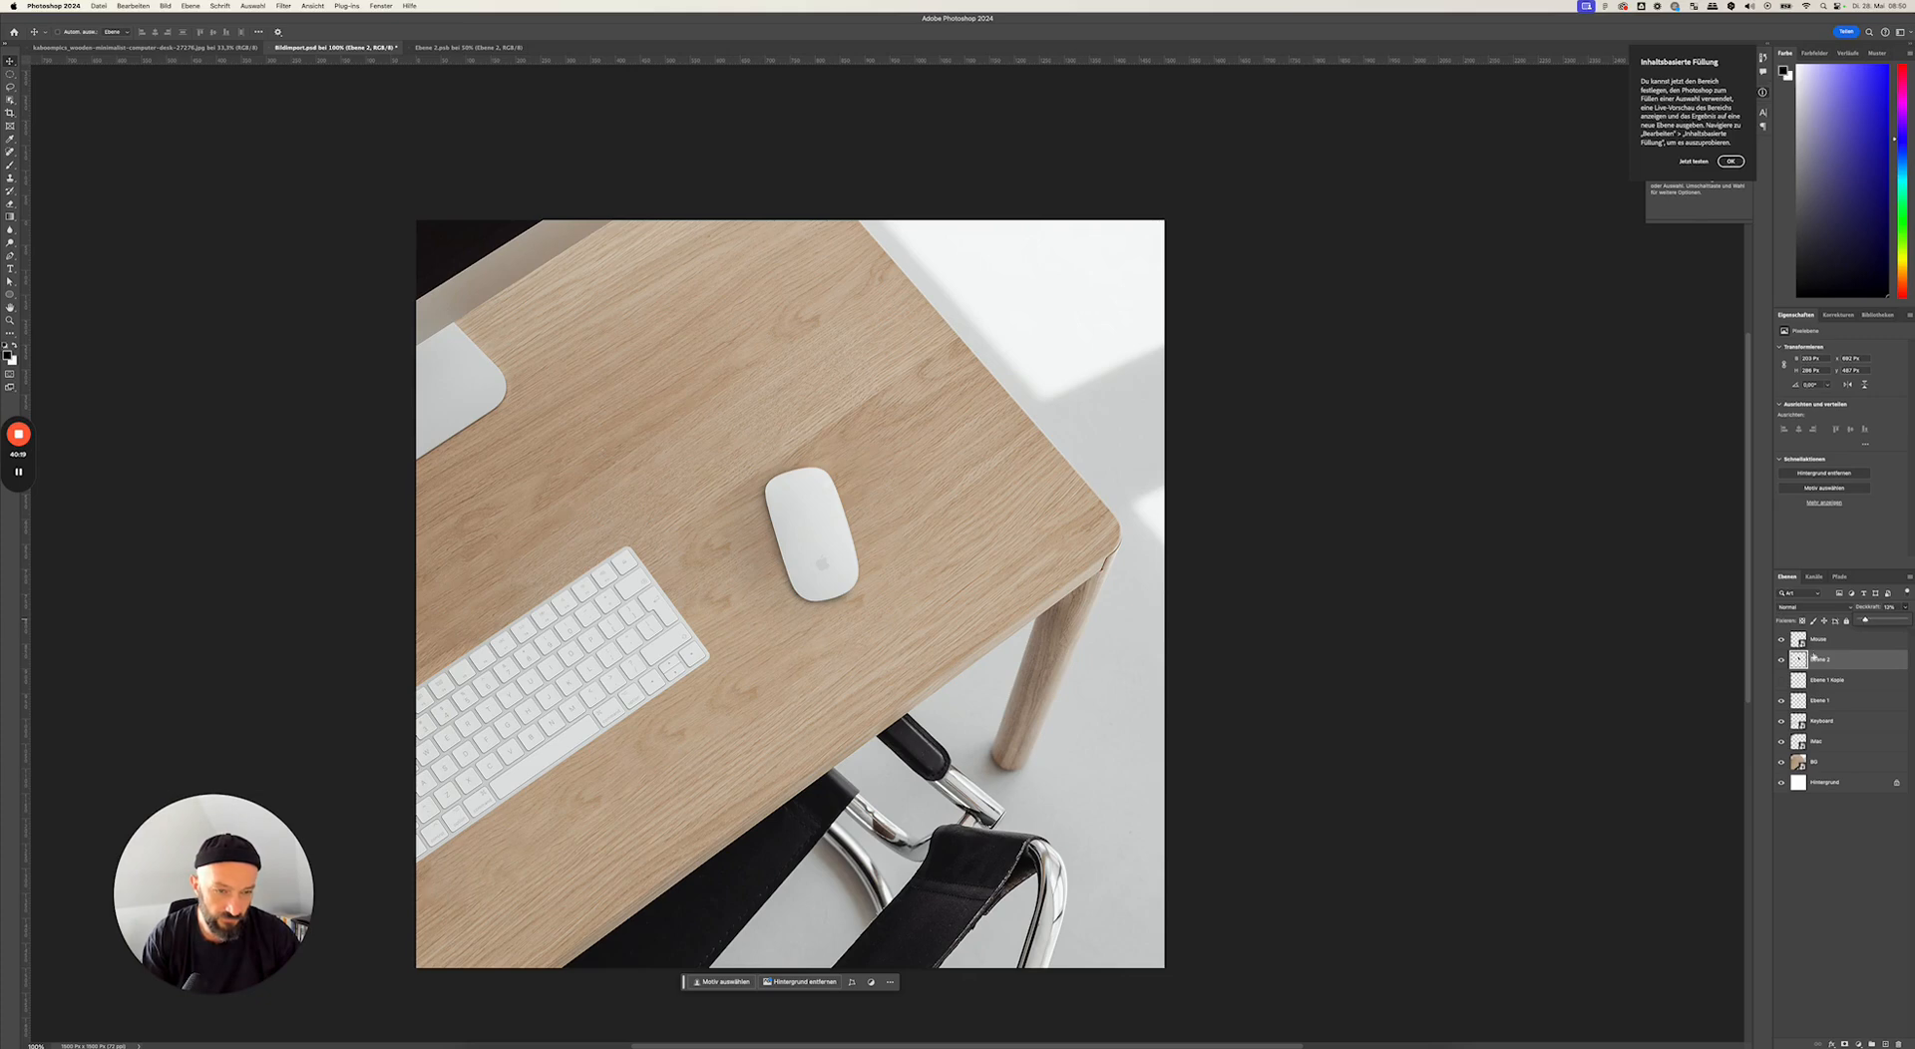
click(1782, 661)
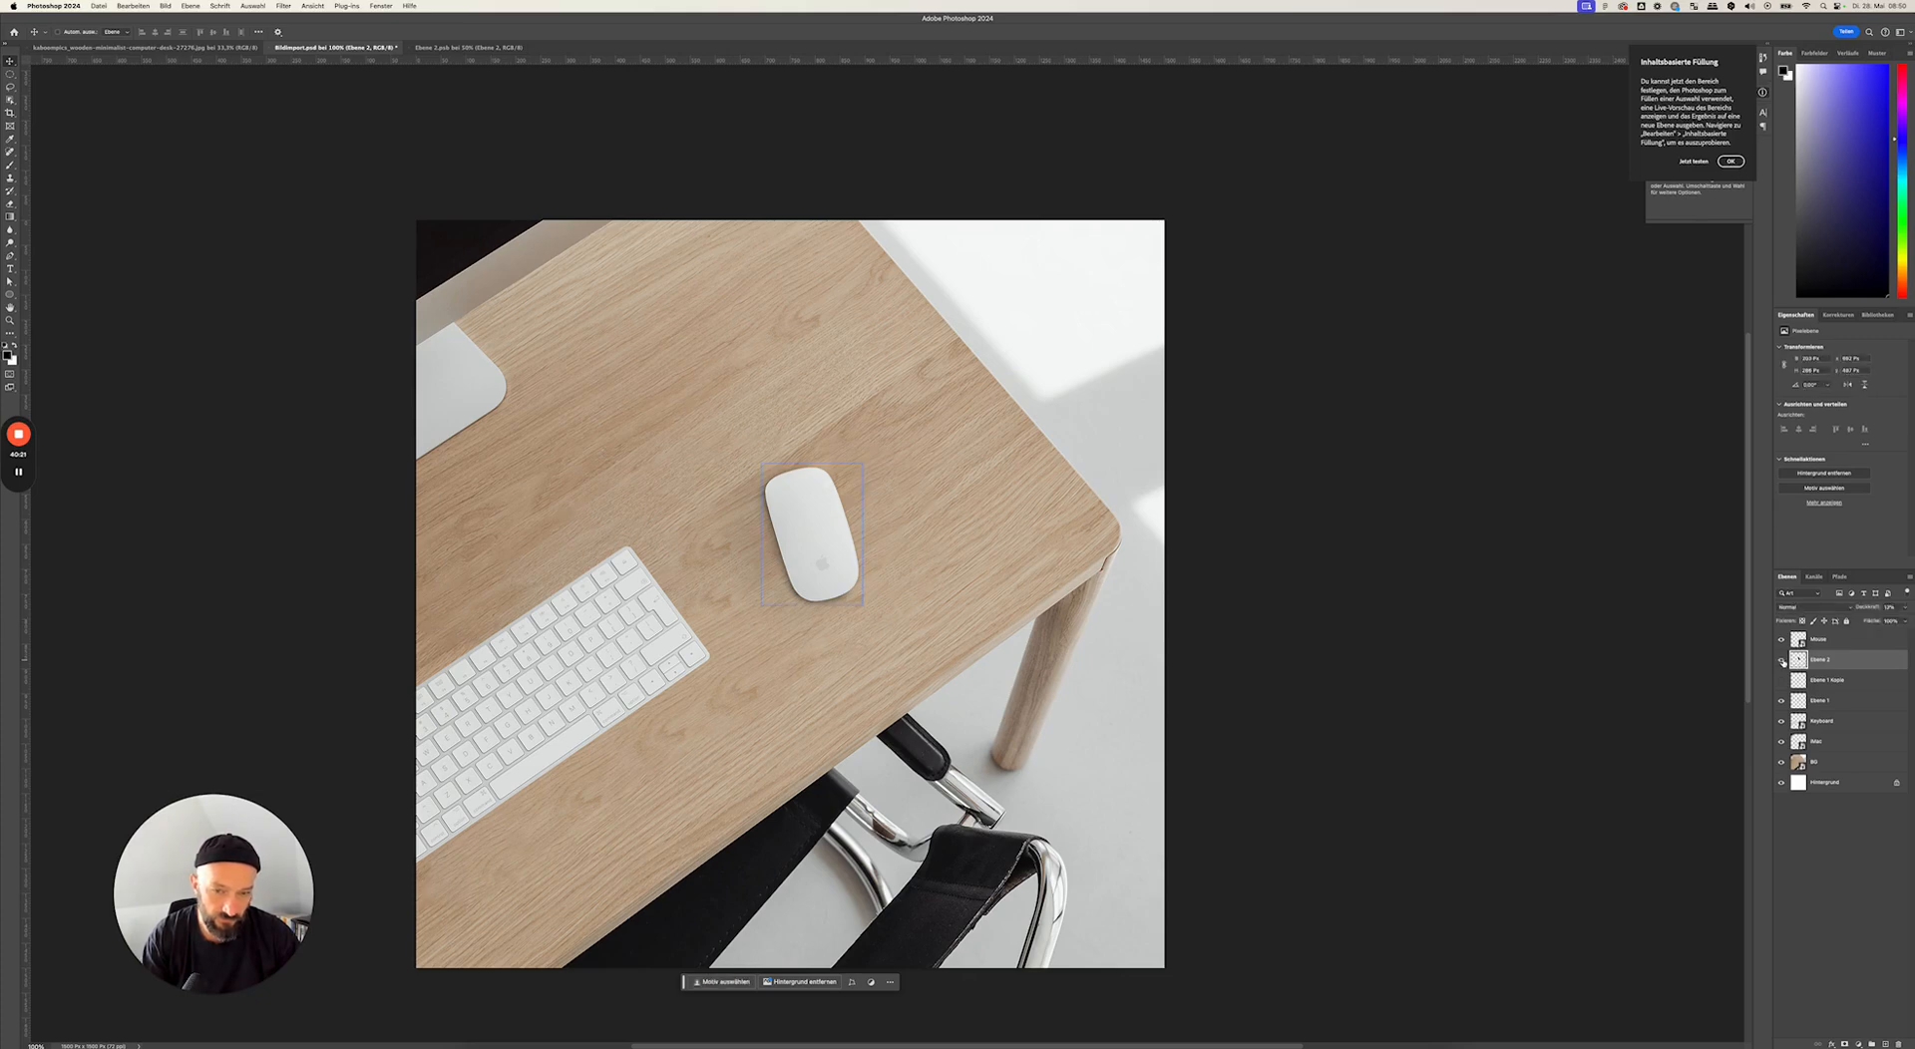
click(1783, 661)
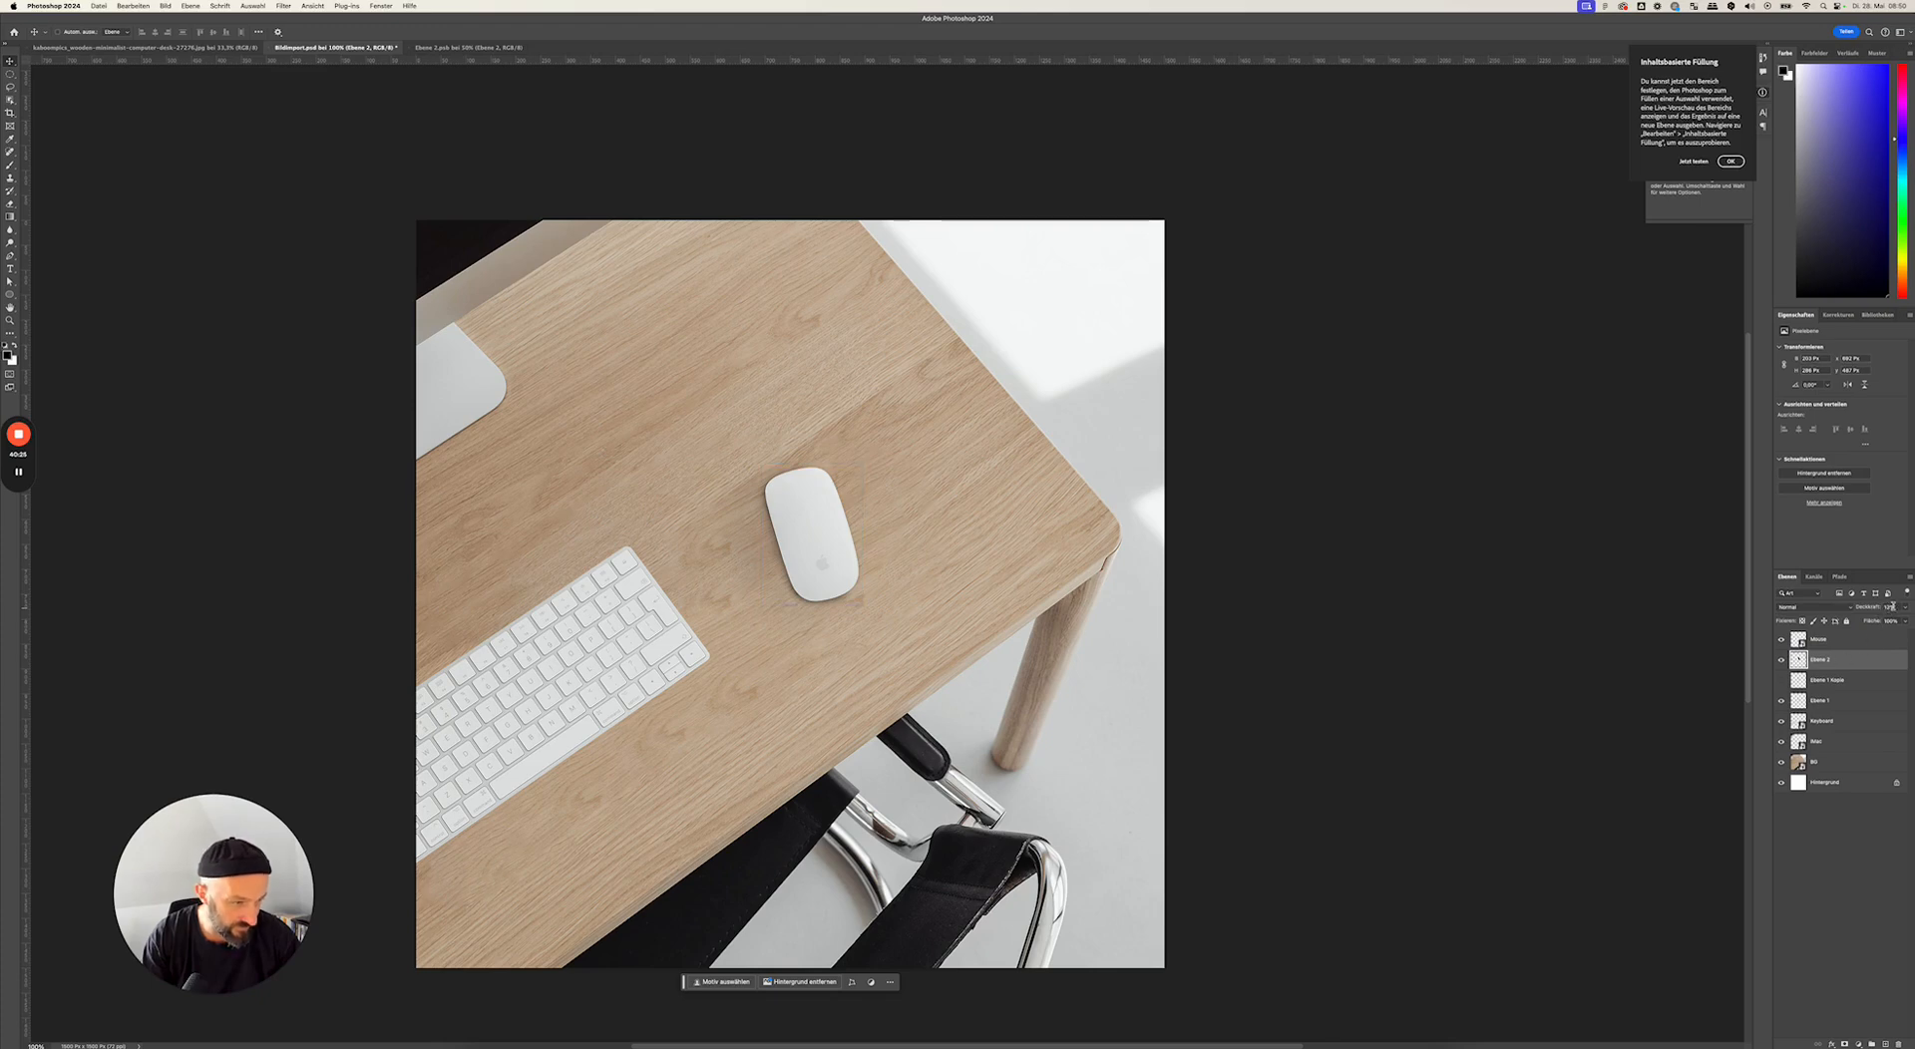
- Offset the blurred silhouette slightly down and left of the mouse and fine-tune its opacity to a very faint shadow
click(1904, 608)
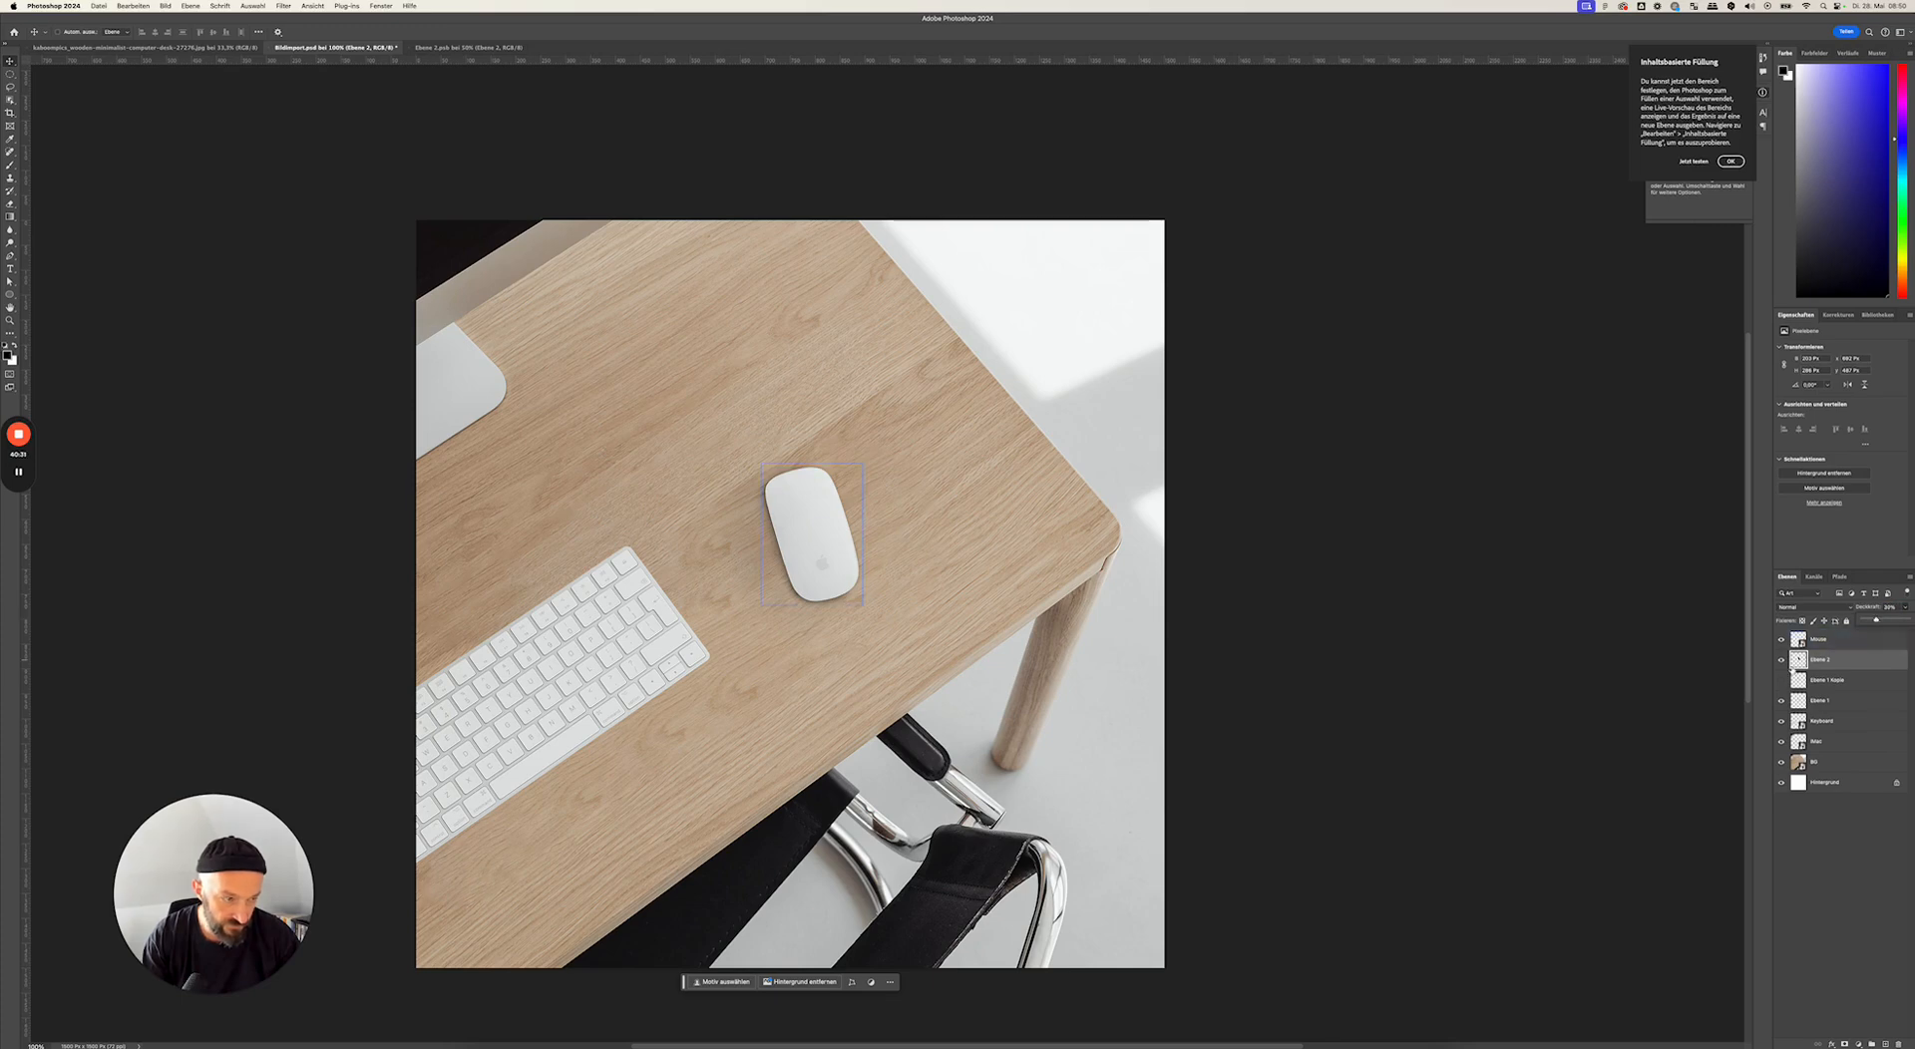
click(1782, 661)
click(1781, 662)
click(1781, 662)
click(1782, 662)
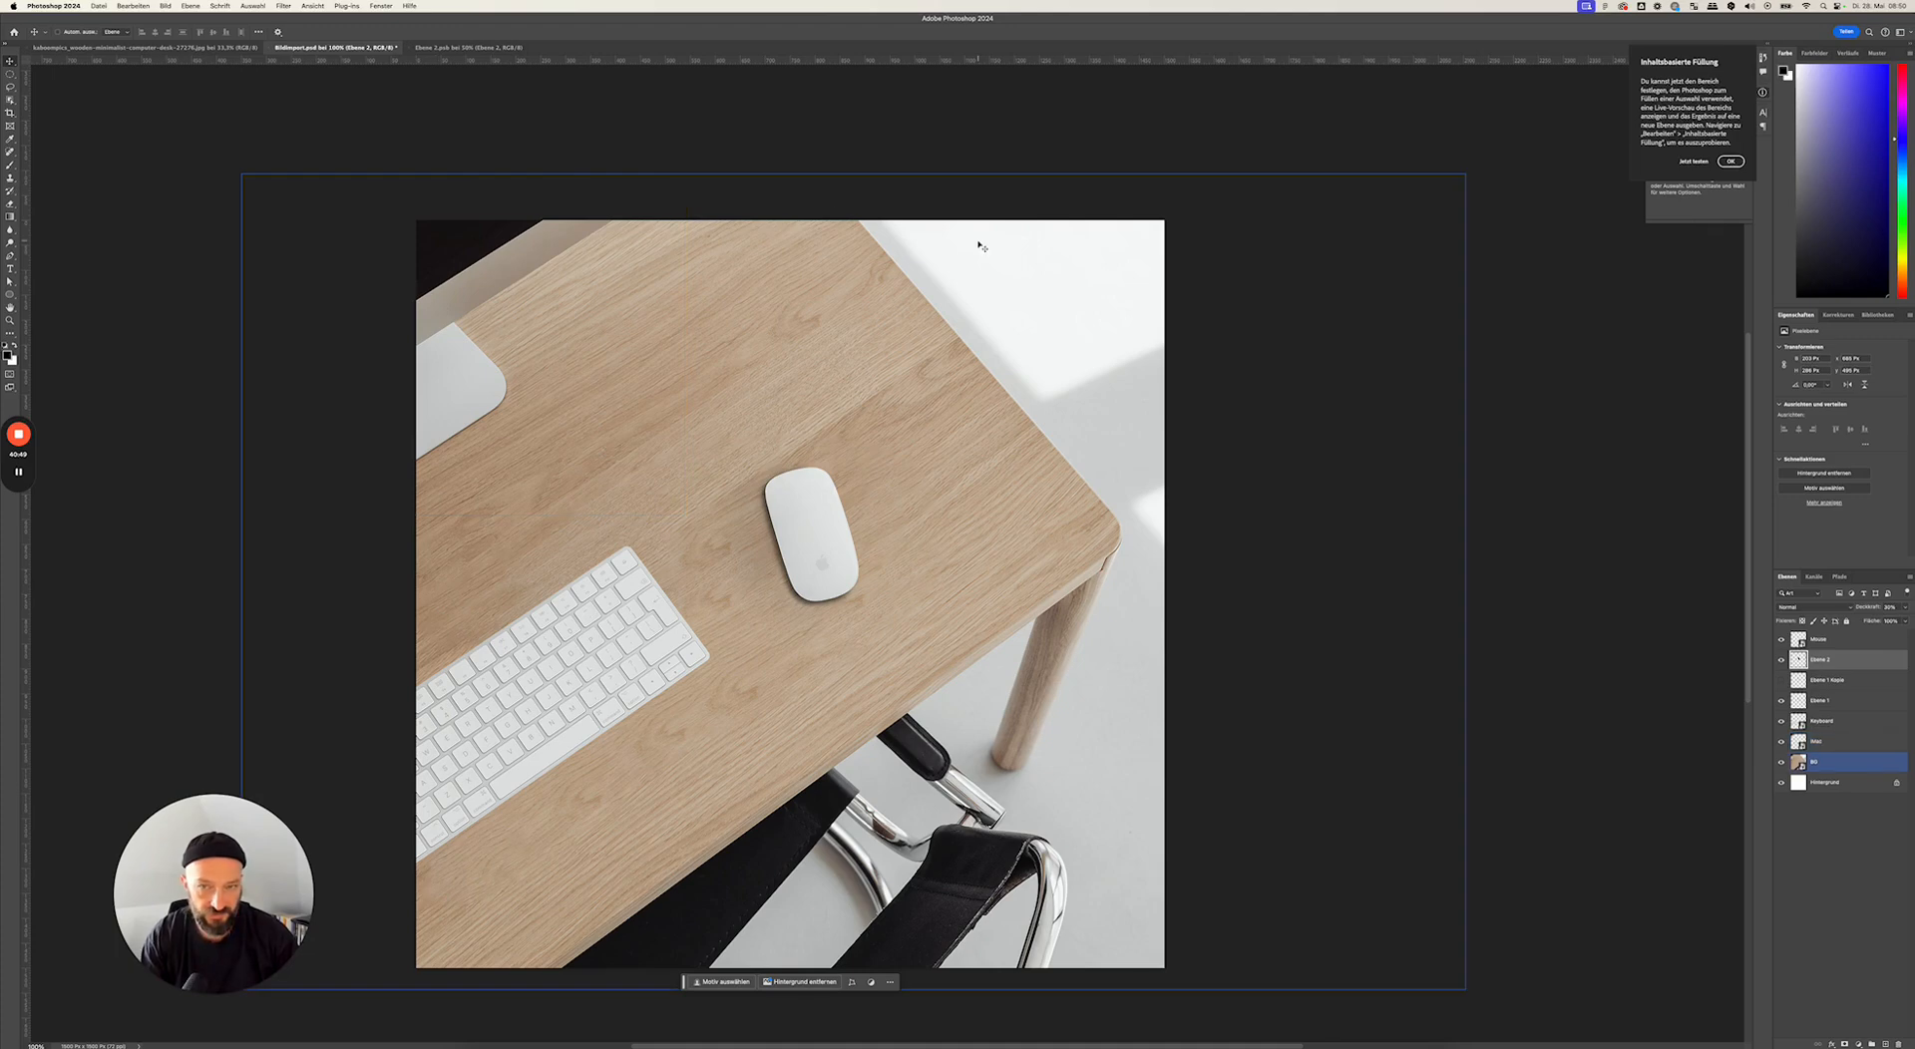
click(1906, 611)
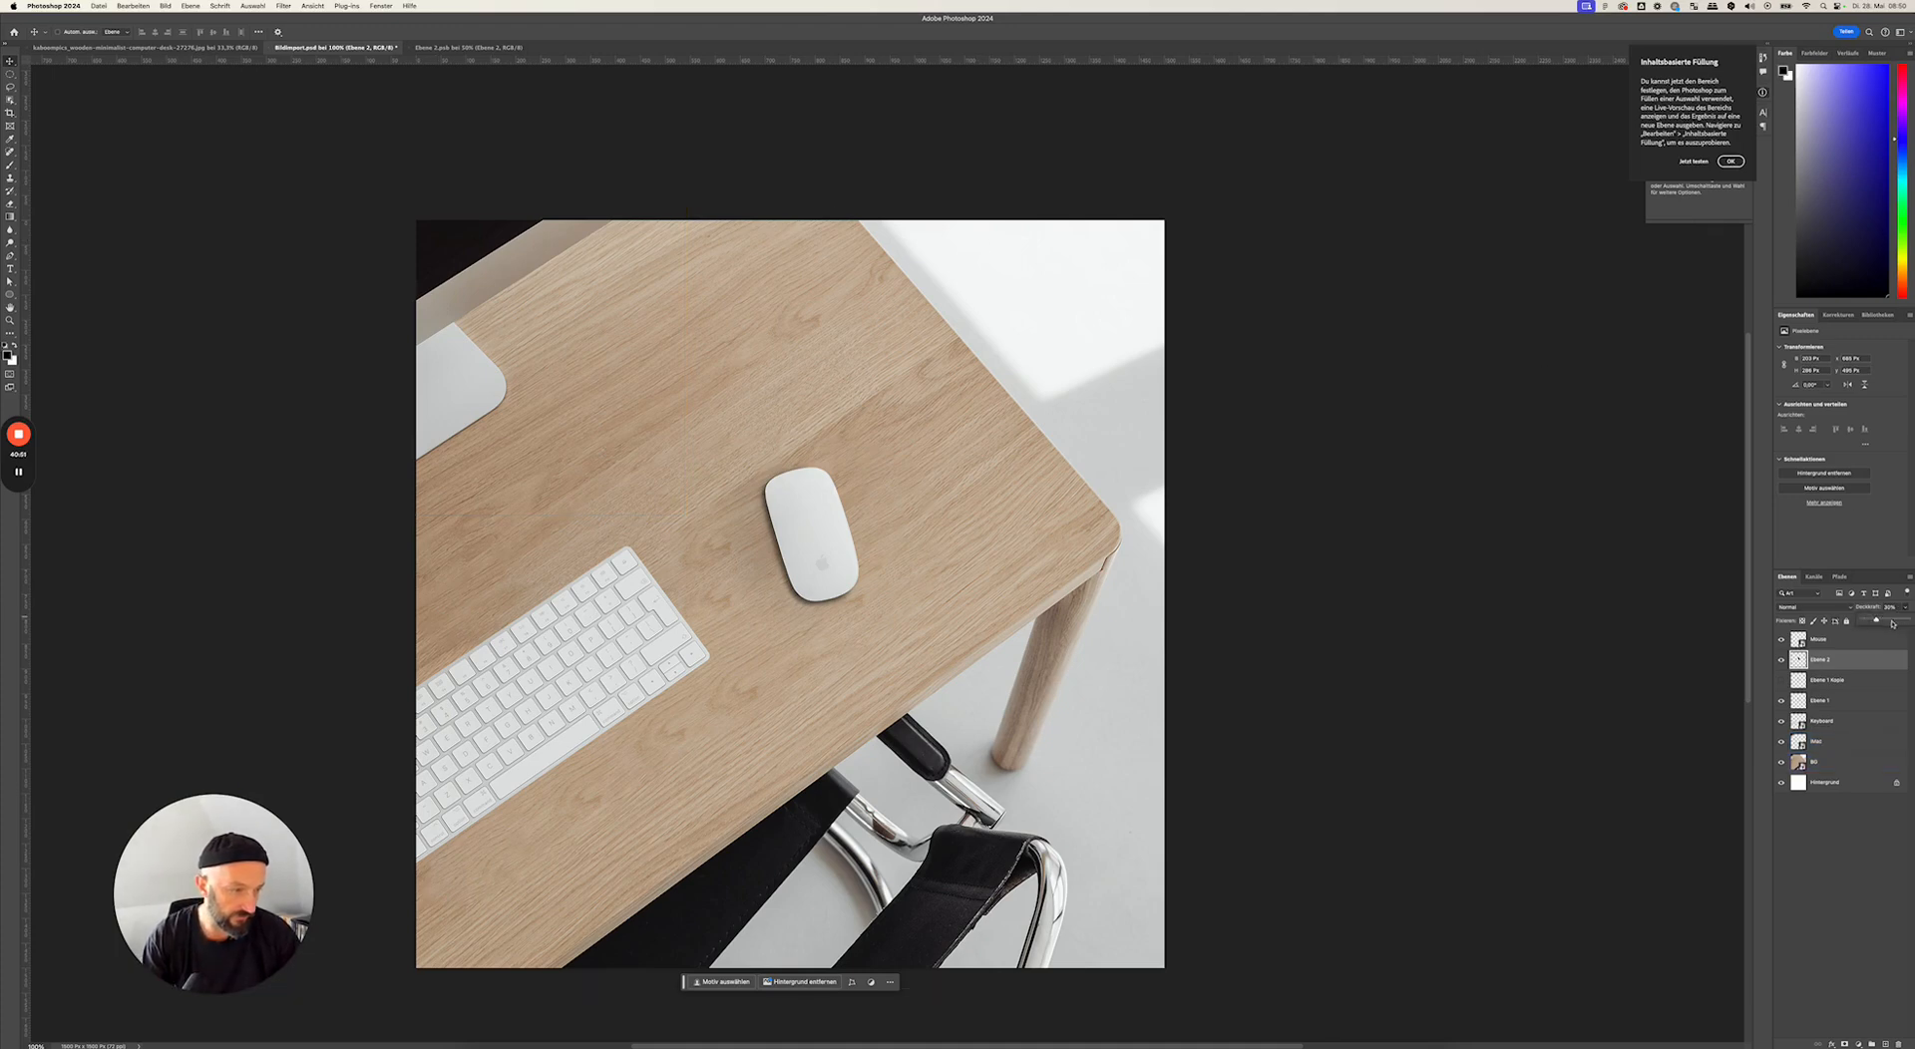
drag(1877, 622, 1866, 622)
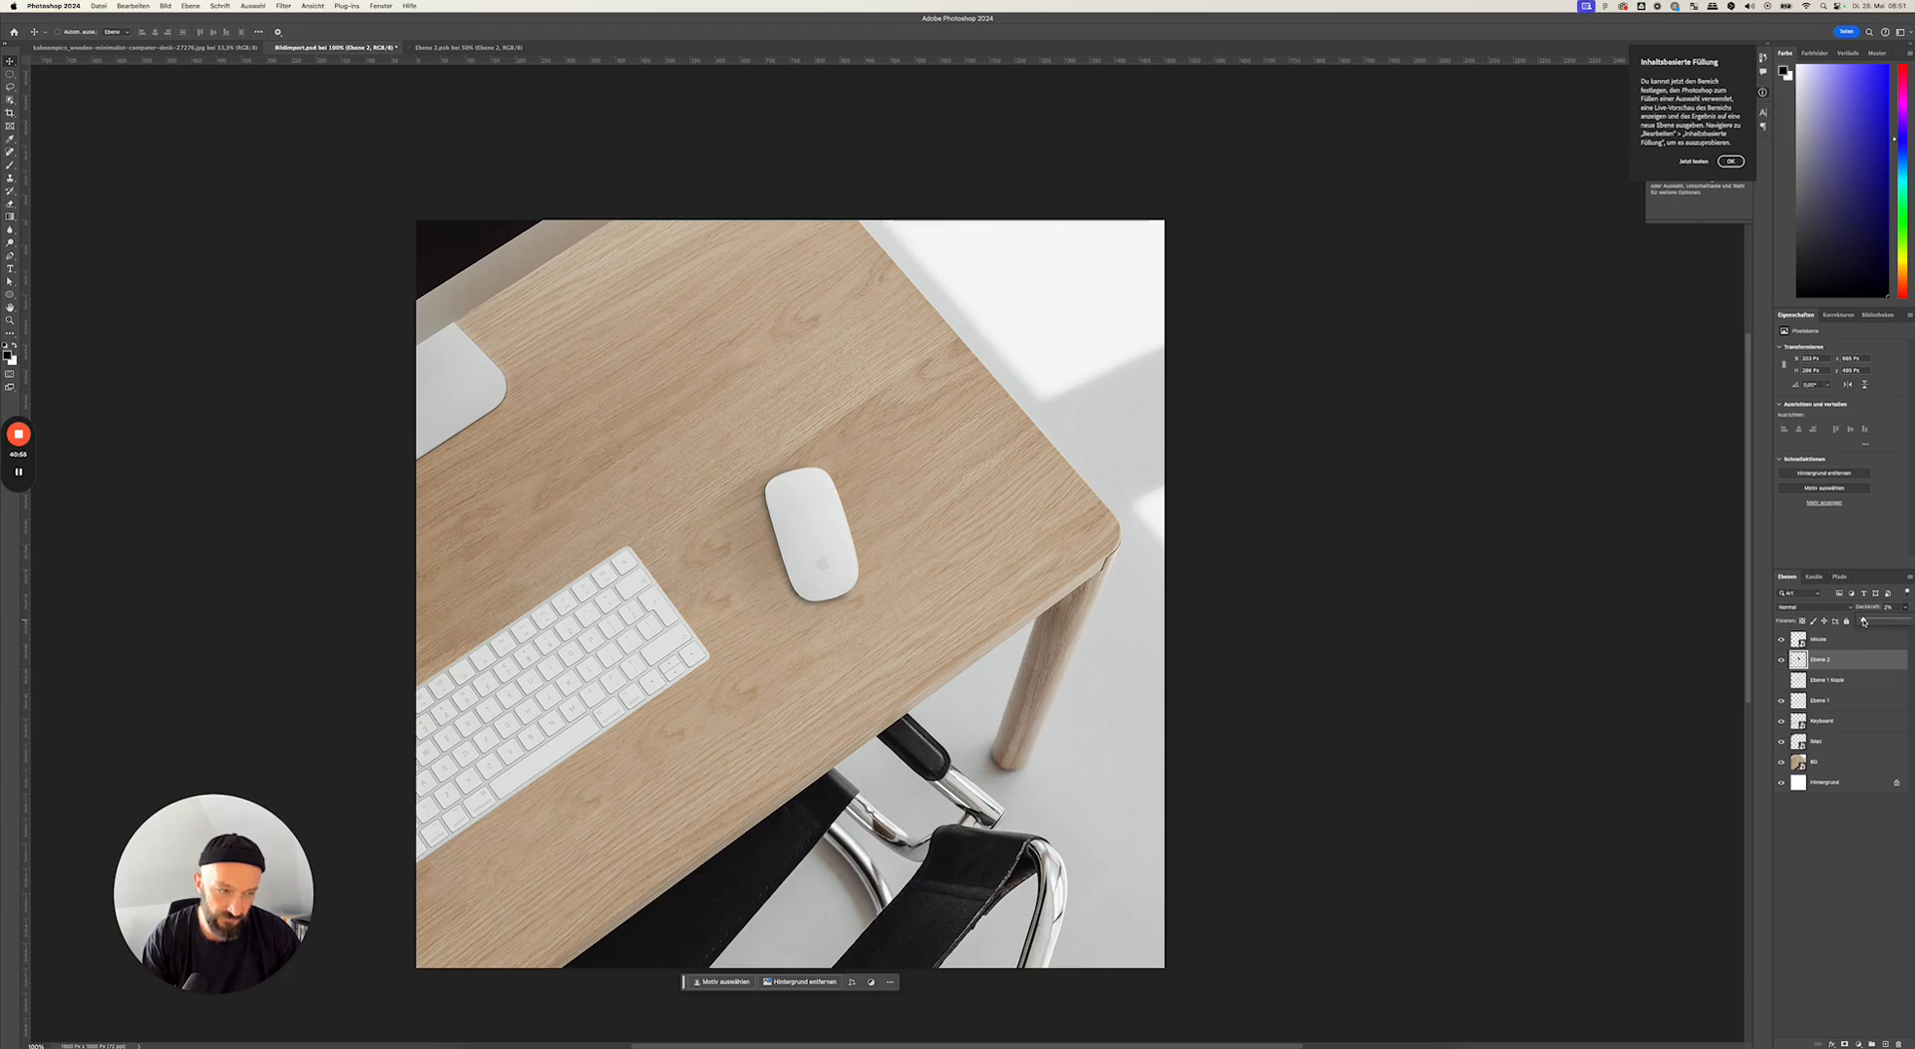
- Move the blurred silhouette layer Ebene 2 below the painted shadow Ebene 1 and reduce Ebene 1's opacity further
drag(1822, 701, 1831, 708)
click(1812, 686)
click(1779, 682)
click(1779, 682)
click(1850, 687)
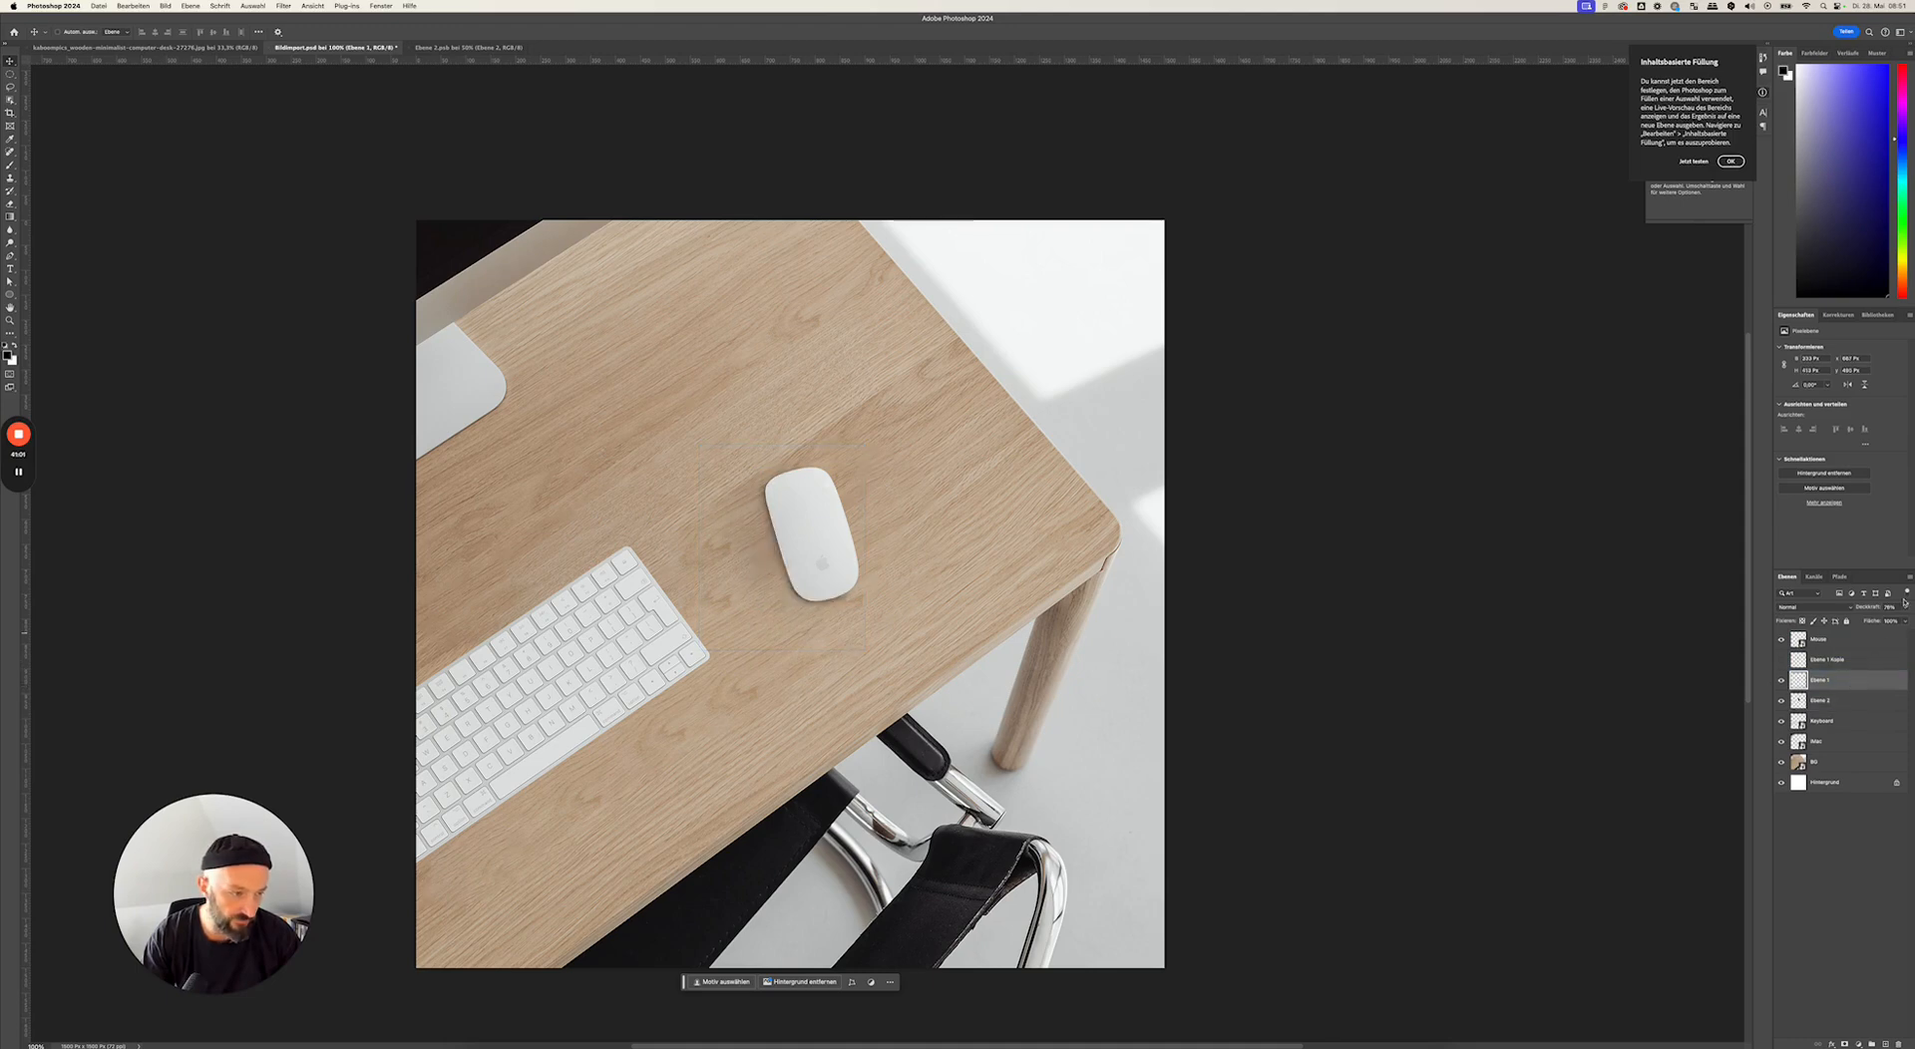
click(1908, 610)
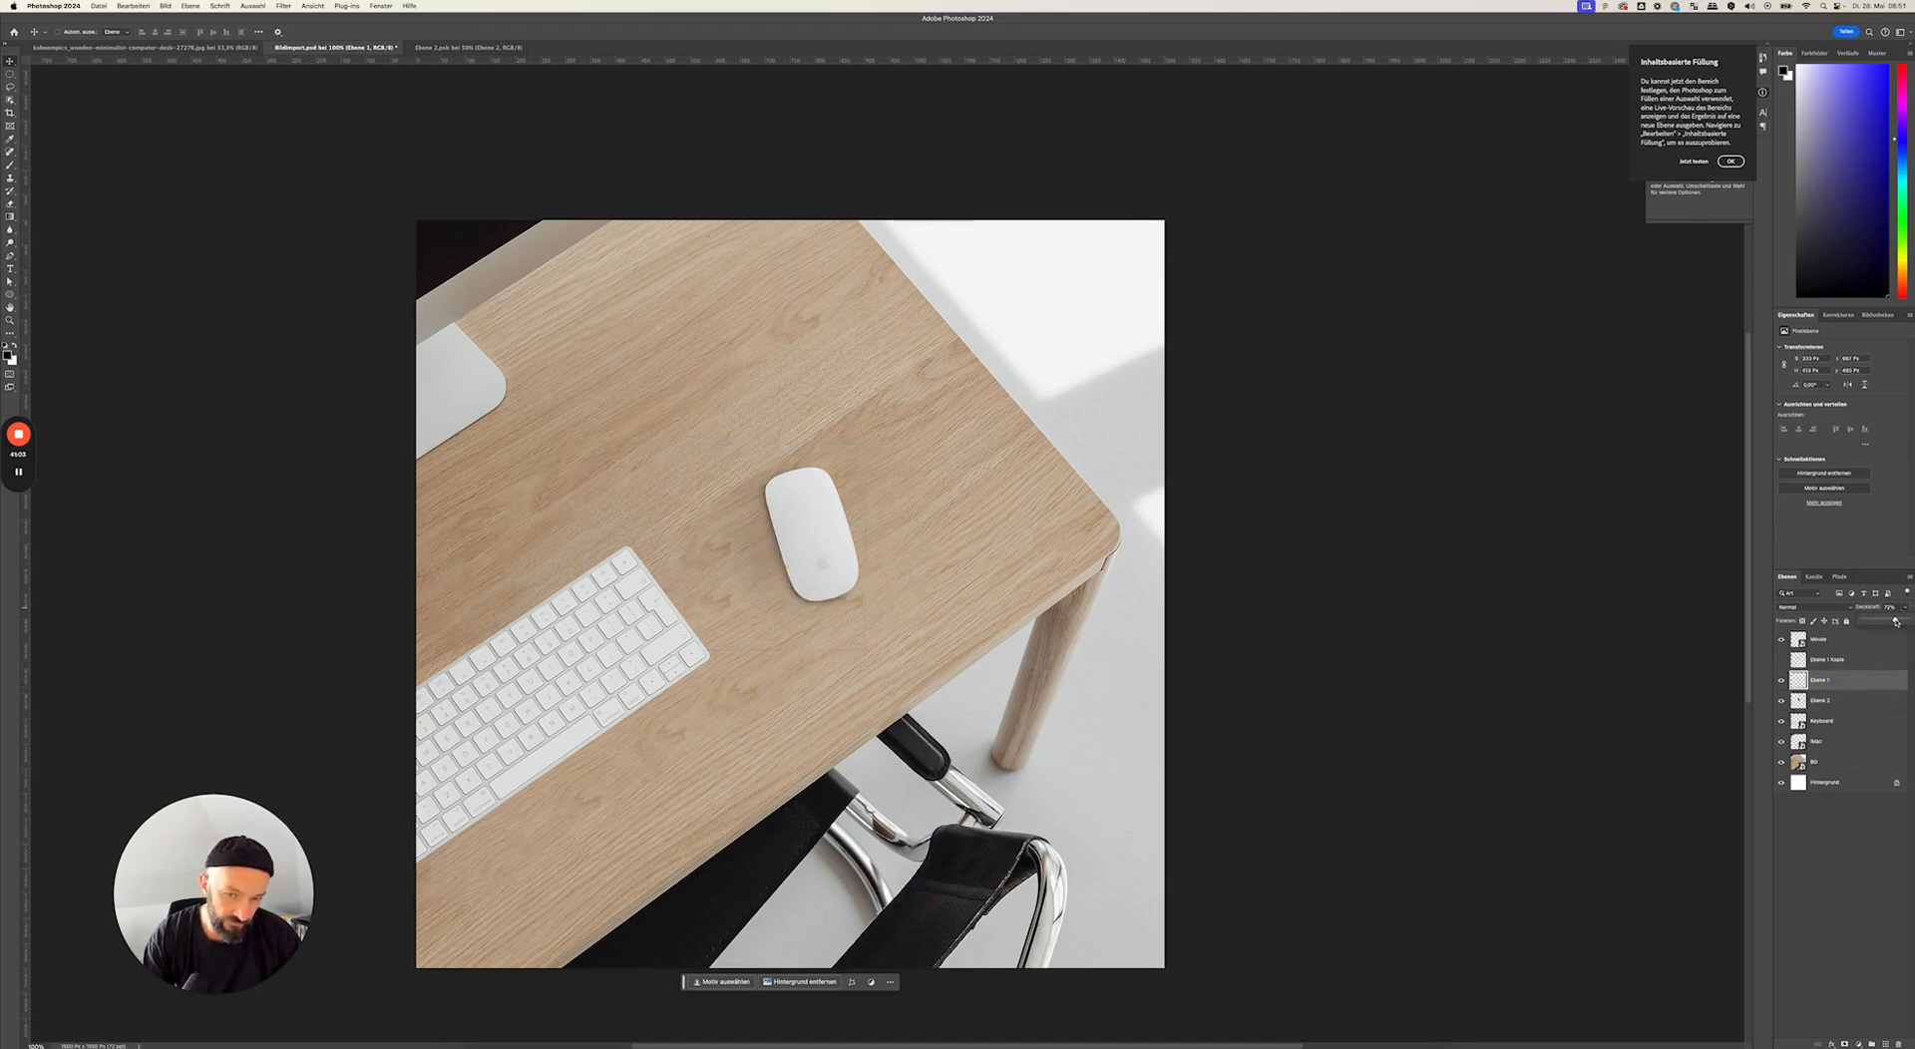
drag(1897, 623, 1888, 622)
- Group the three mouse shadow layers Ebene 1 Kopie, Ebene 1 and Ebene 2
click(1857, 702)
shift+click(1863, 679)
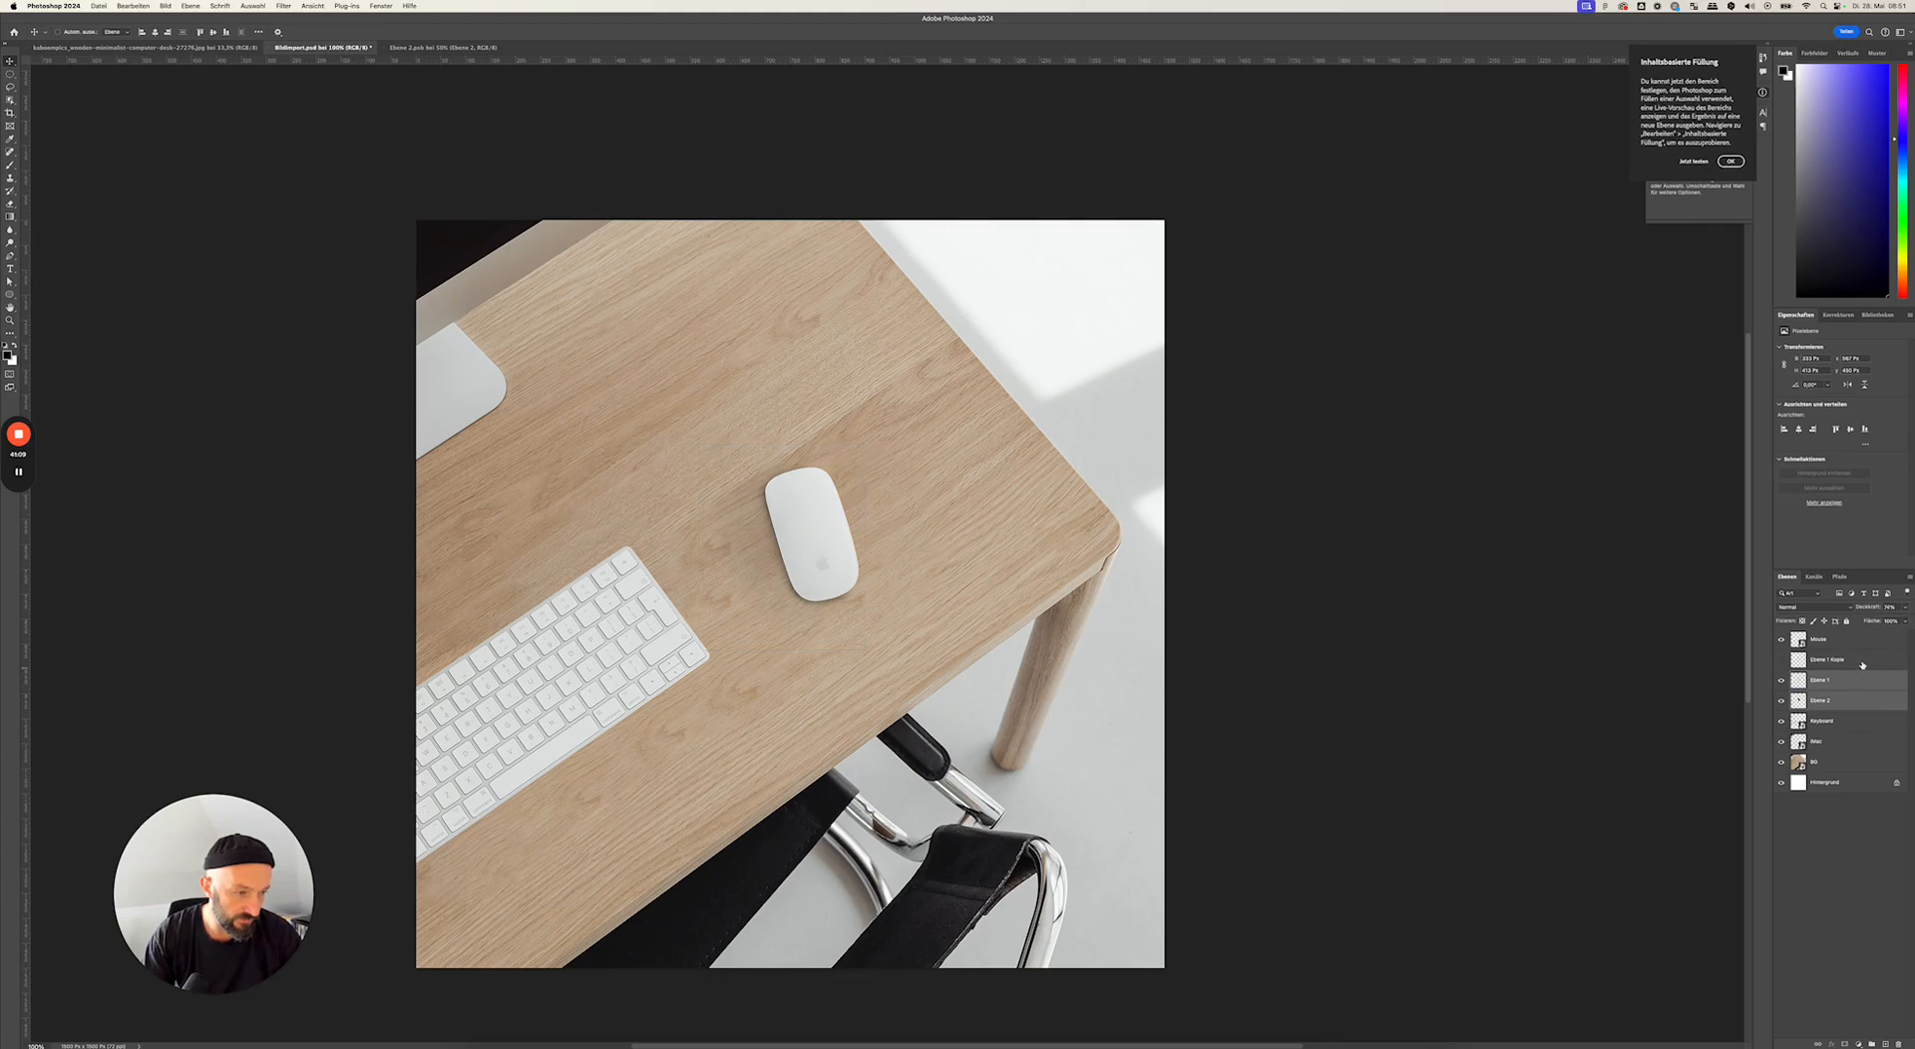
click(1861, 698)
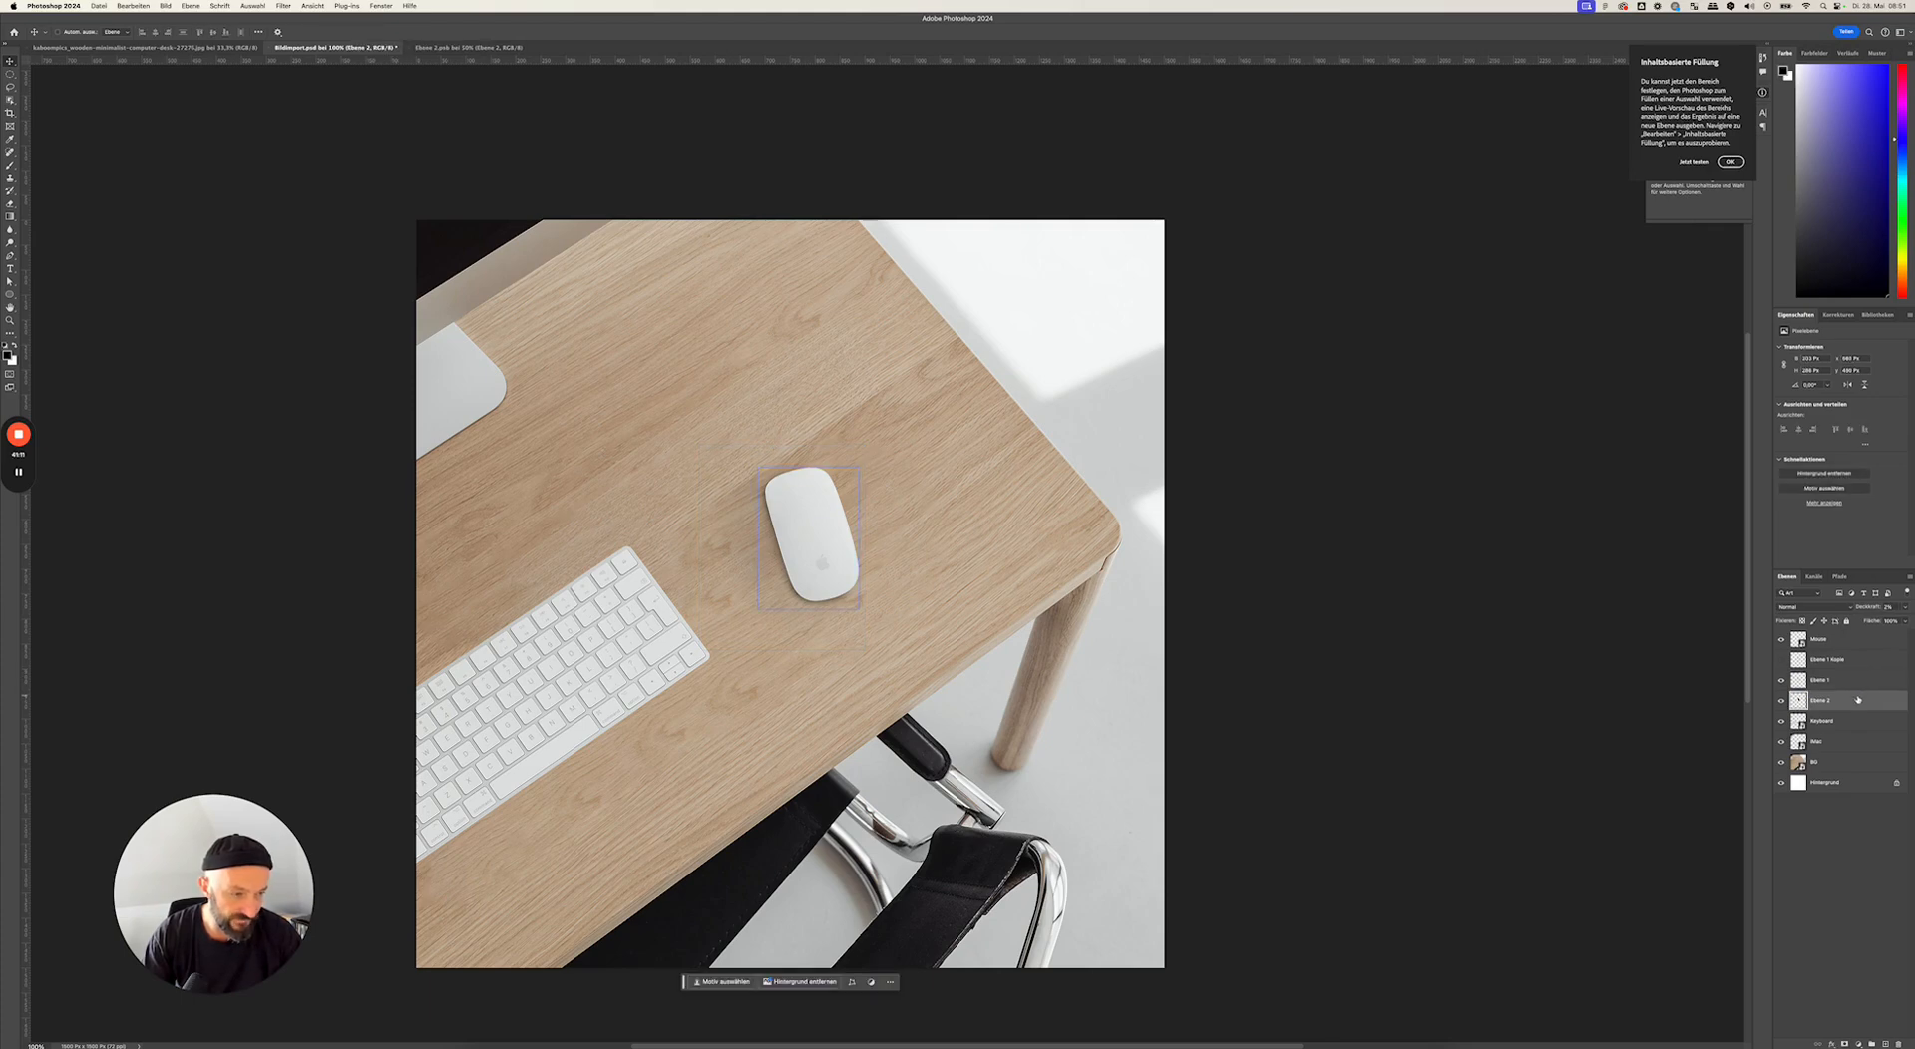
shift+click(1857, 663)
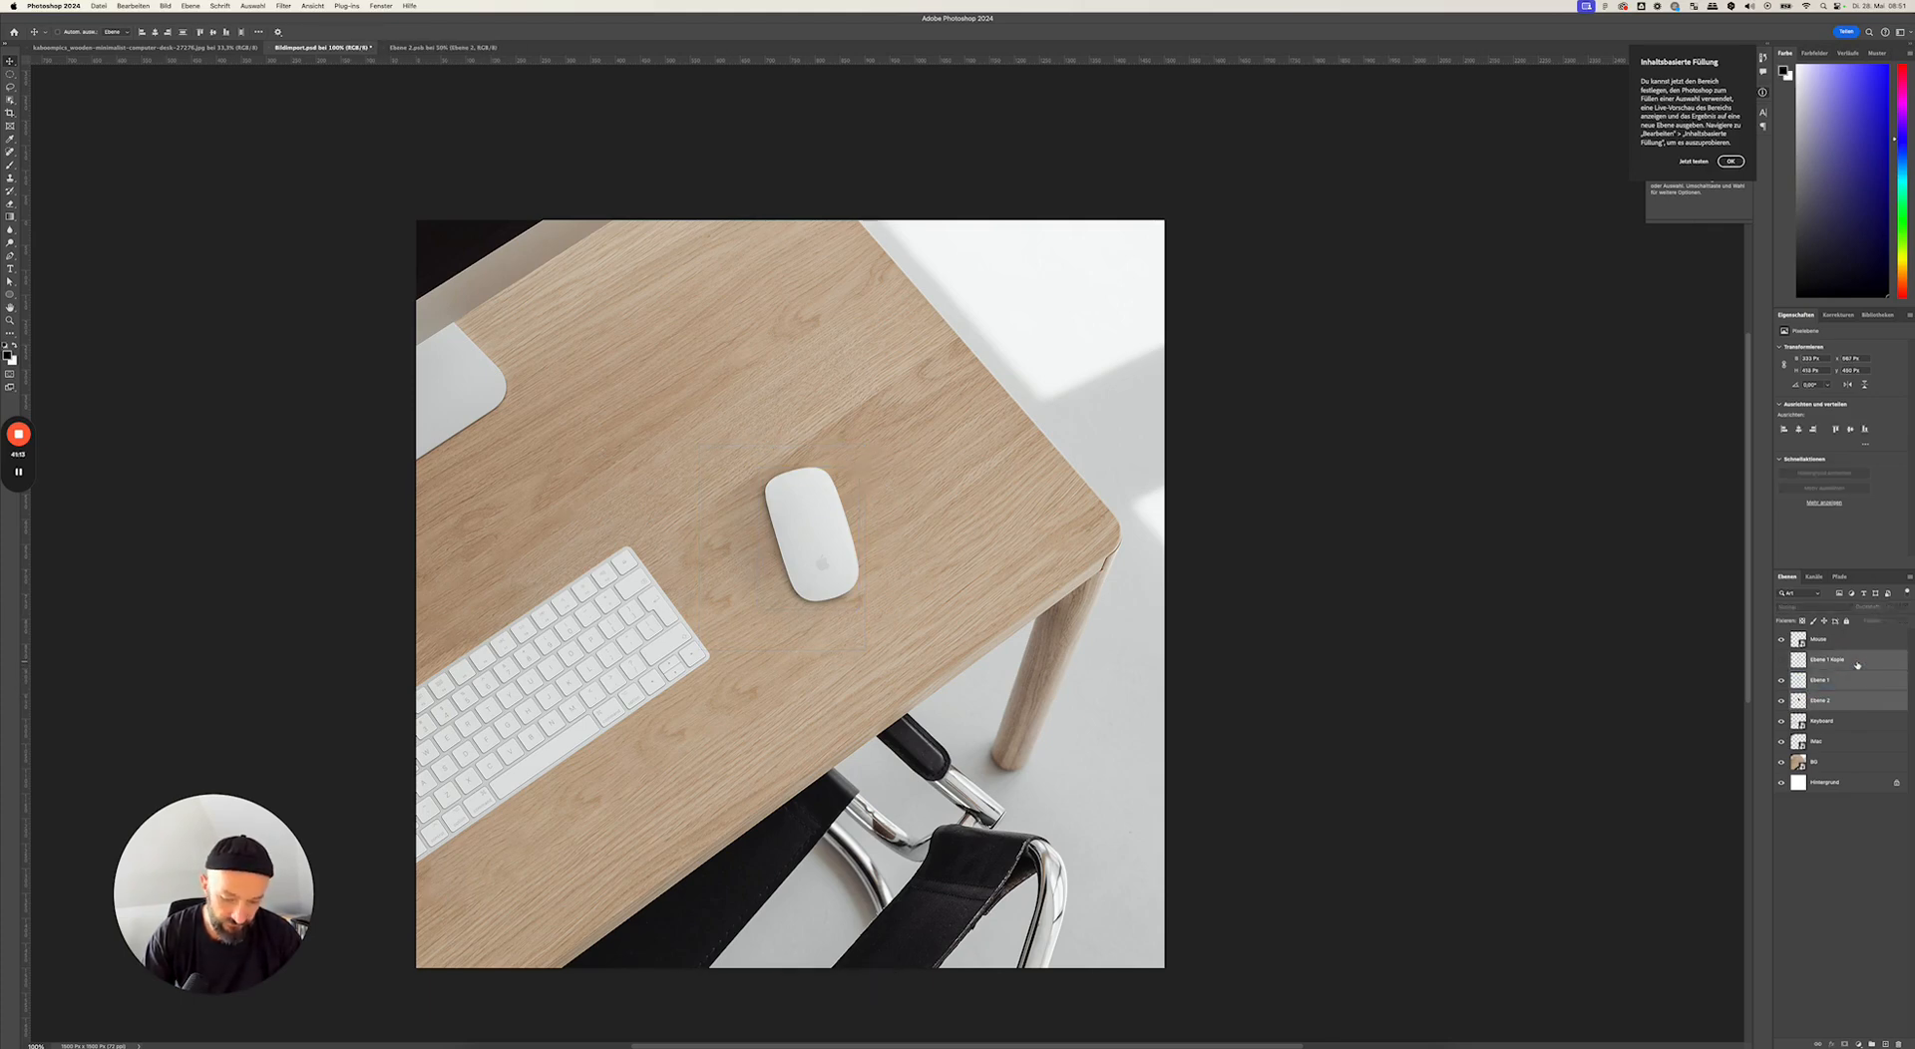
key(super+g)
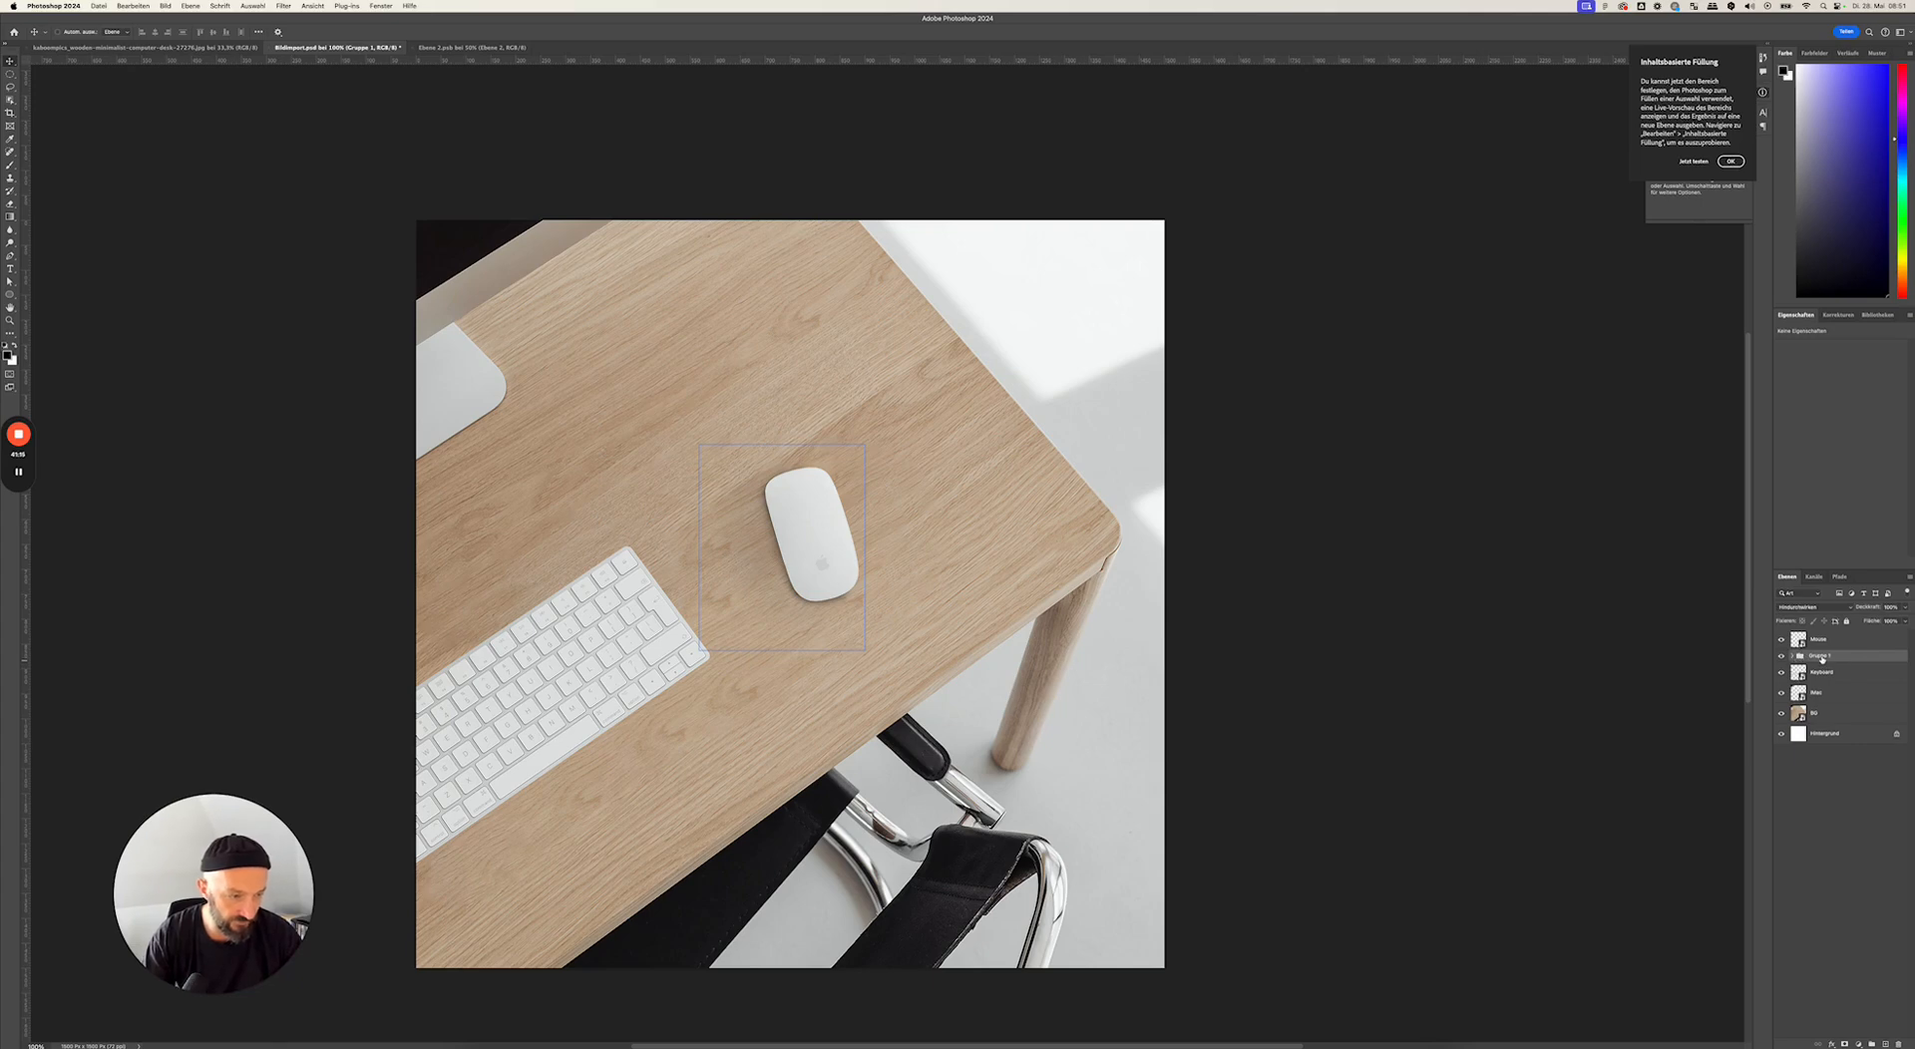
- Rename the mouse's shadow group to Shadow Mouse and compare the image with the group hidden and shown
key(BackSpace)
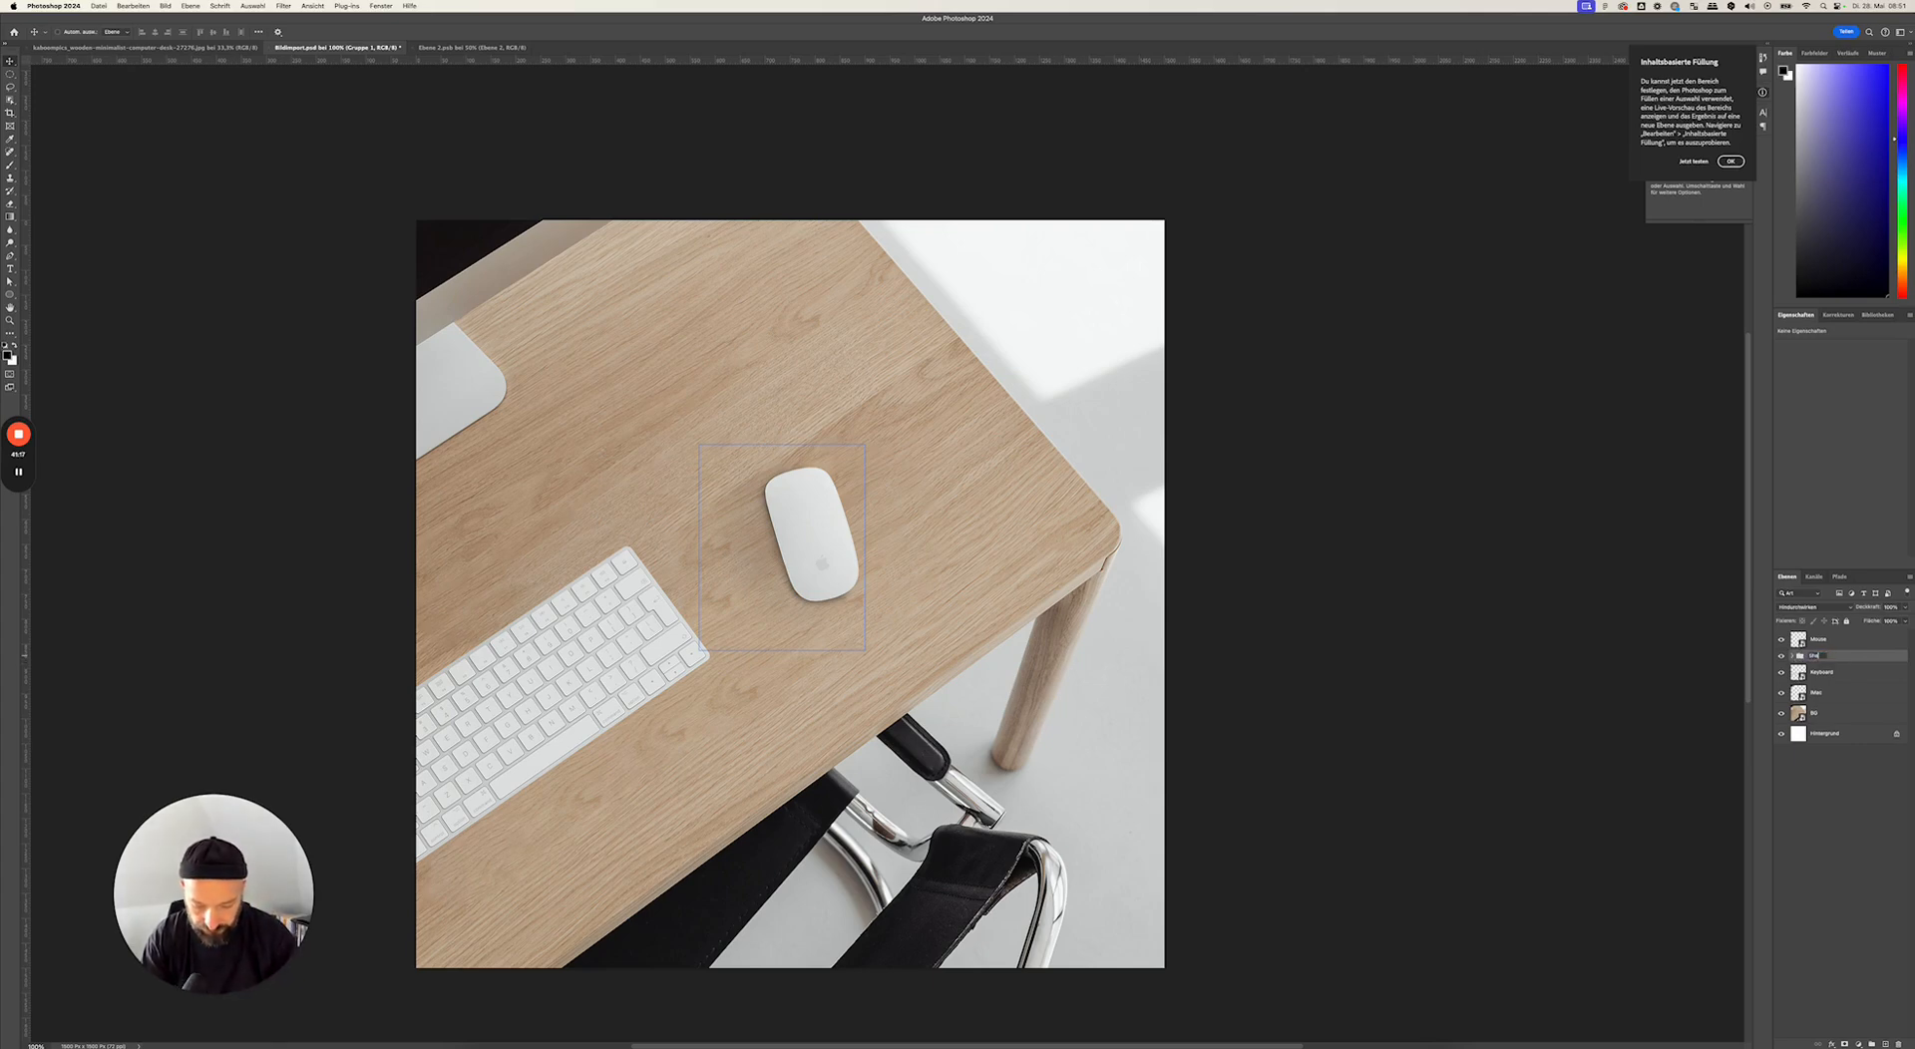
text(Shadow Mouse)
key(Return)
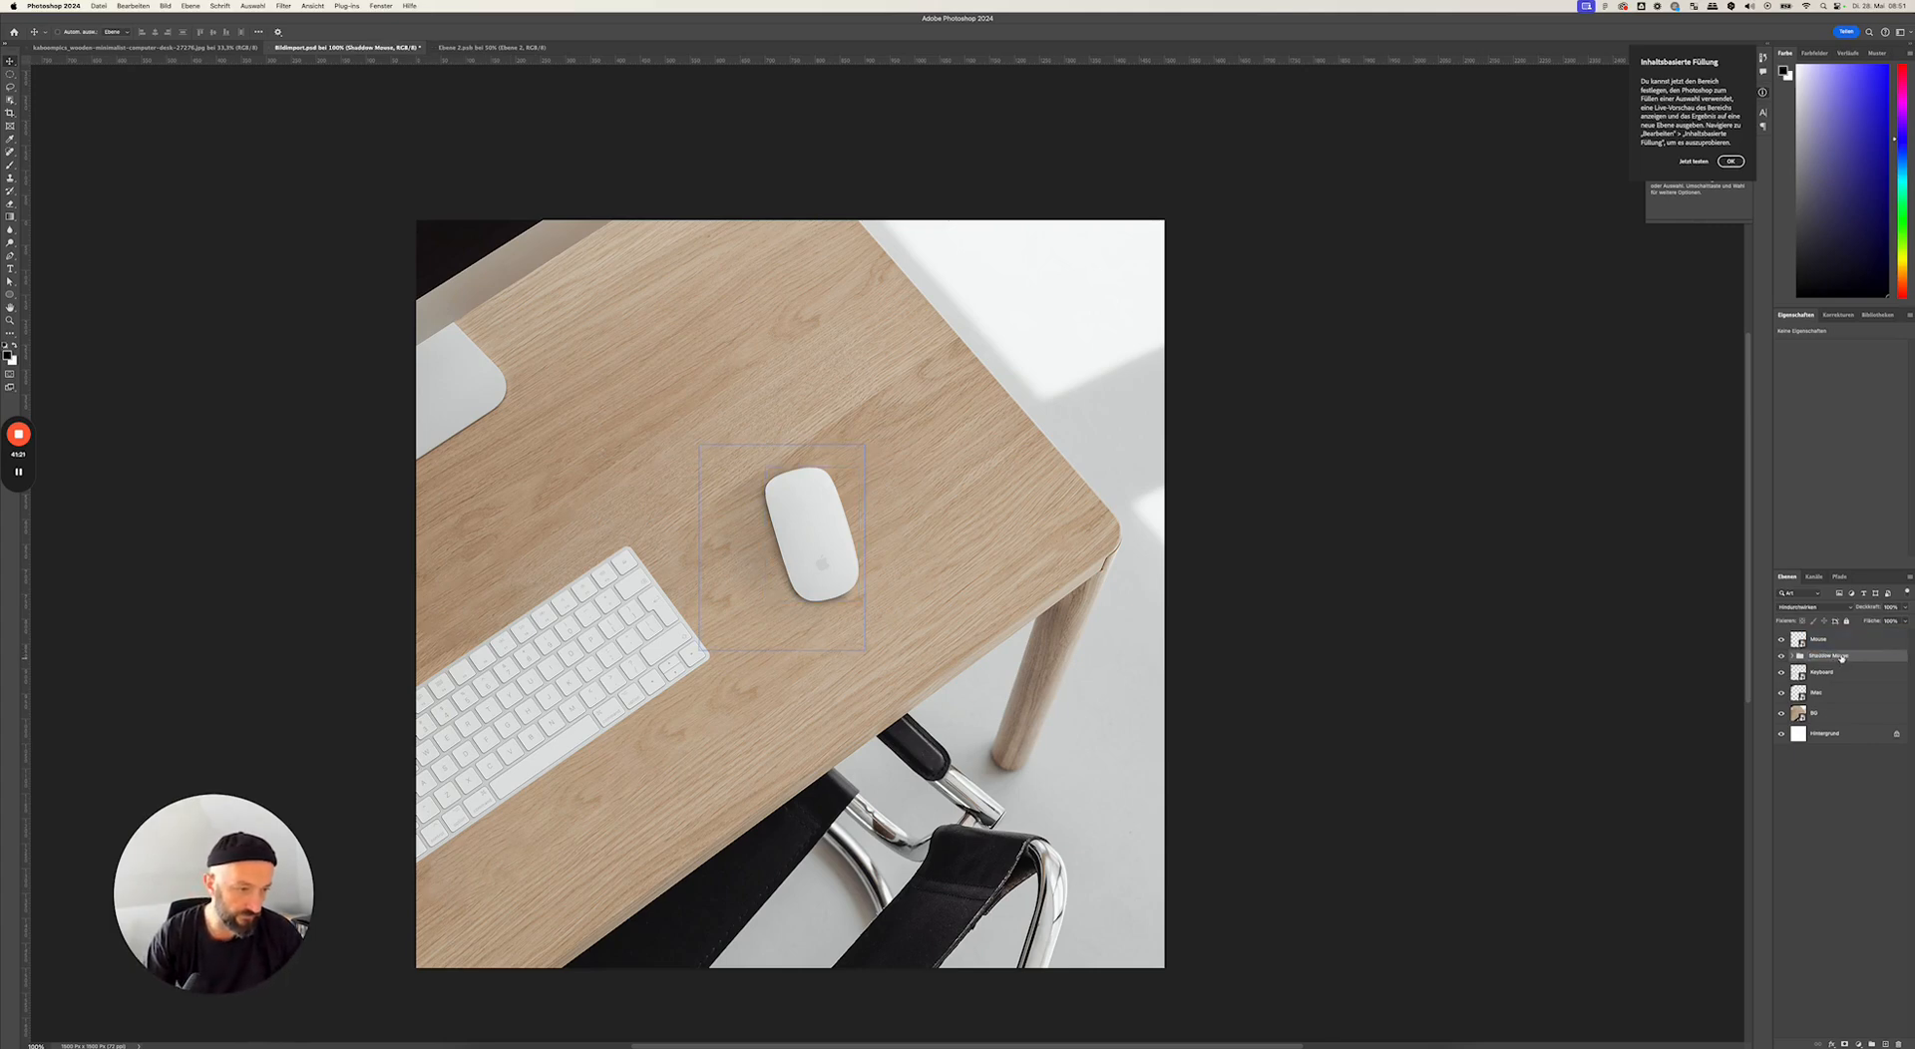
click(1781, 657)
click(1781, 656)
click(771, 464)
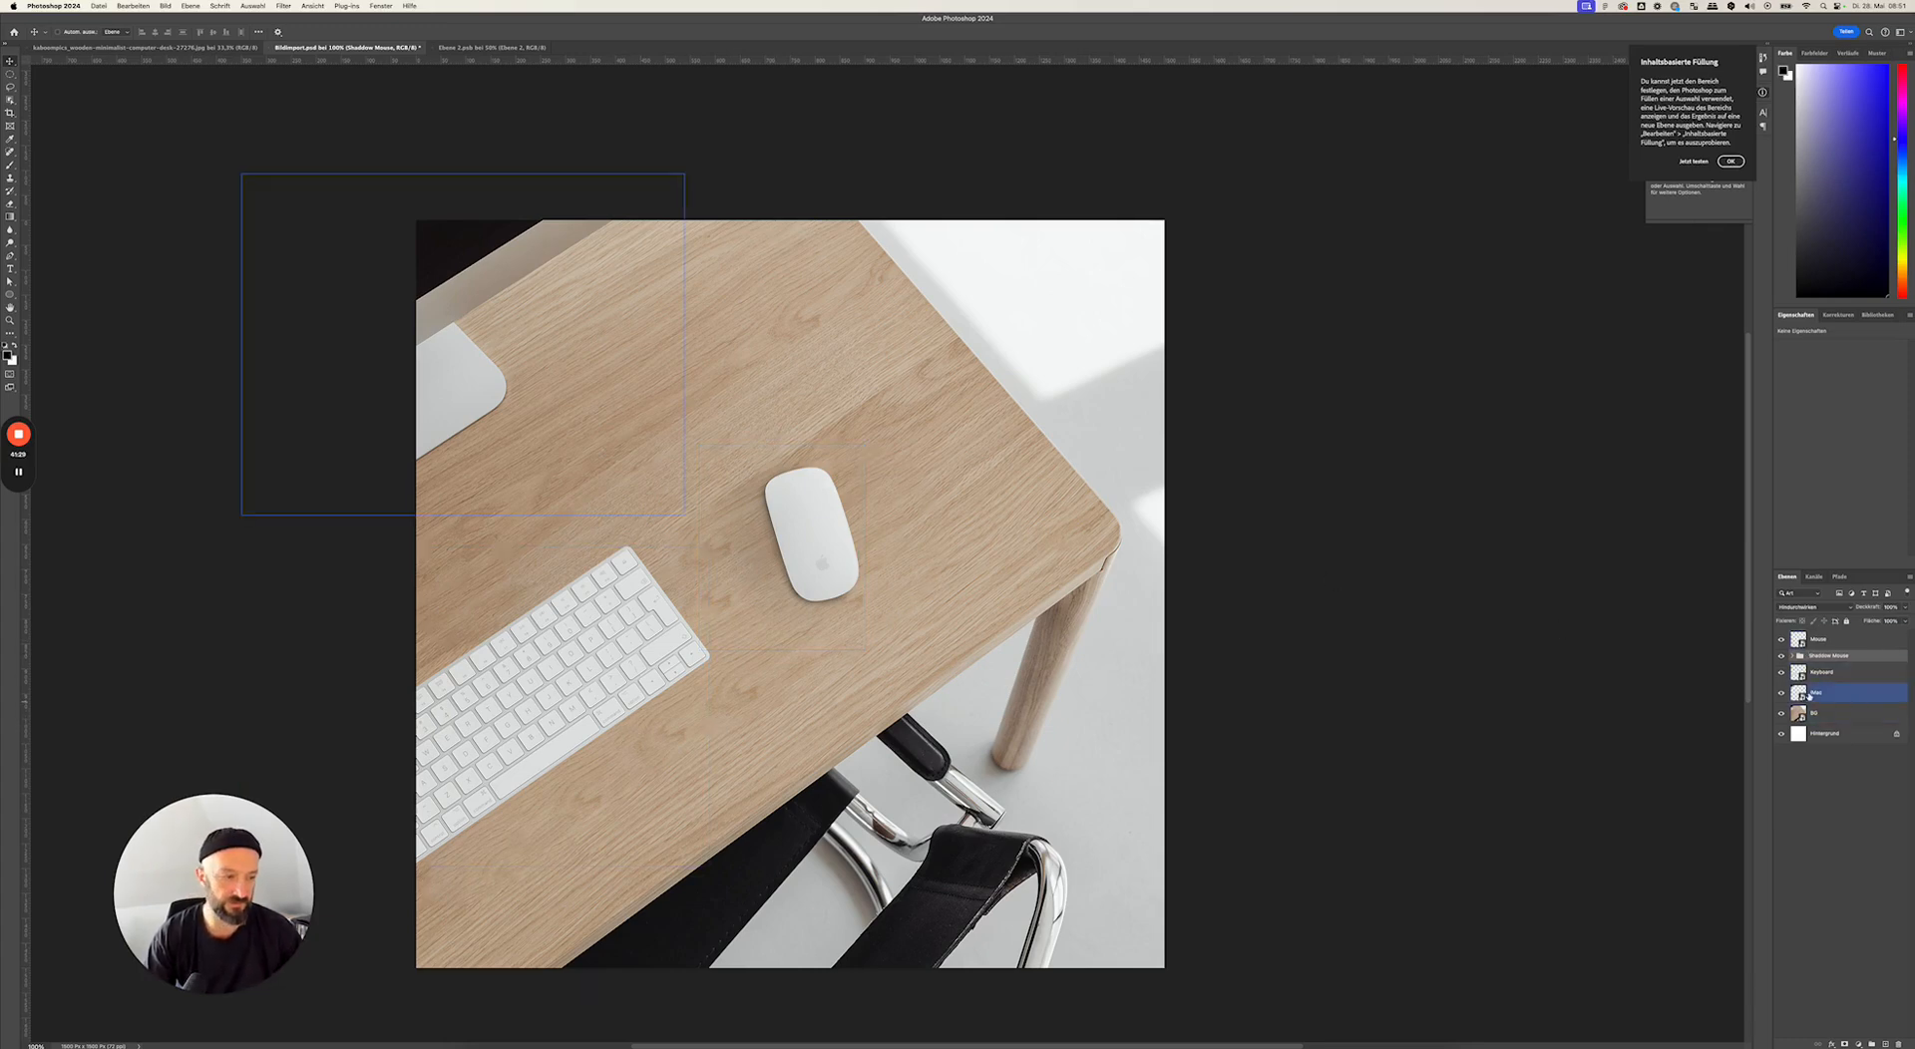
- Compare the rebuilt mouse shadow with the shadow in the original photo document
click(470, 48)
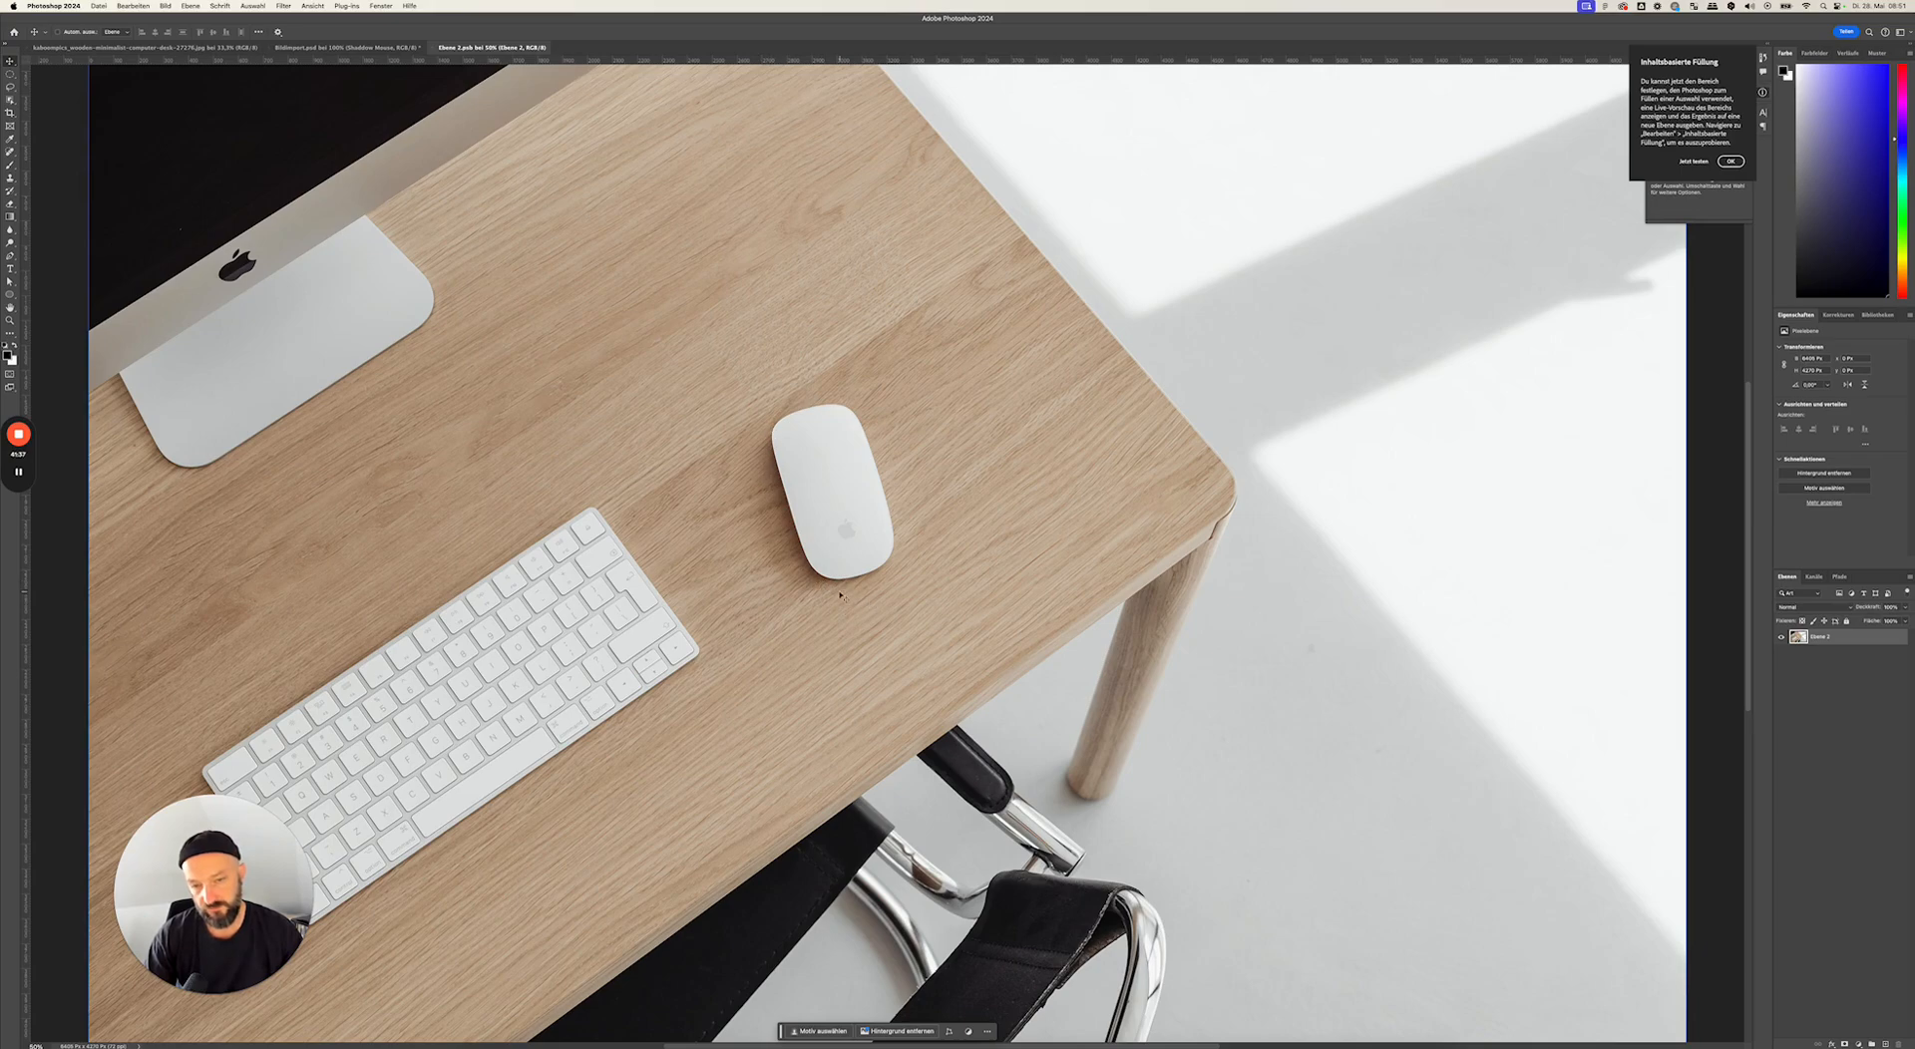
click(347, 47)
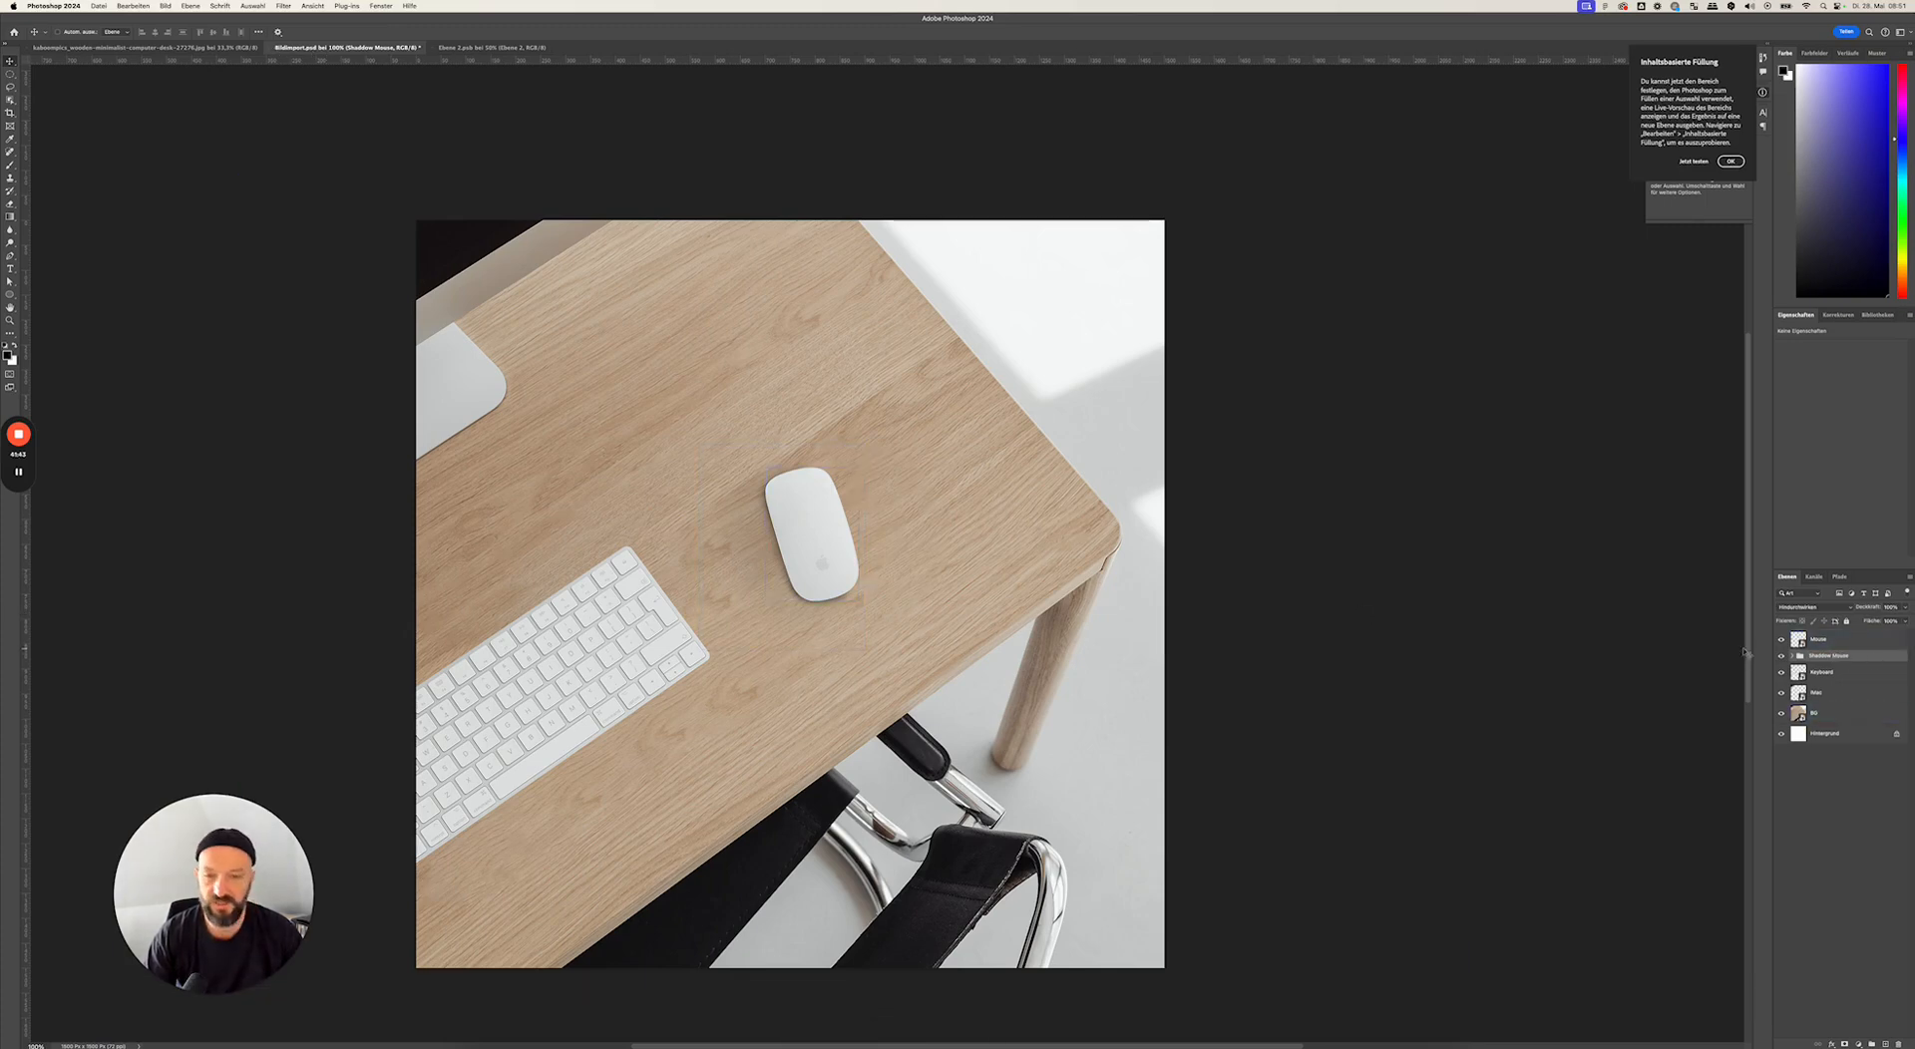
click(819, 673)
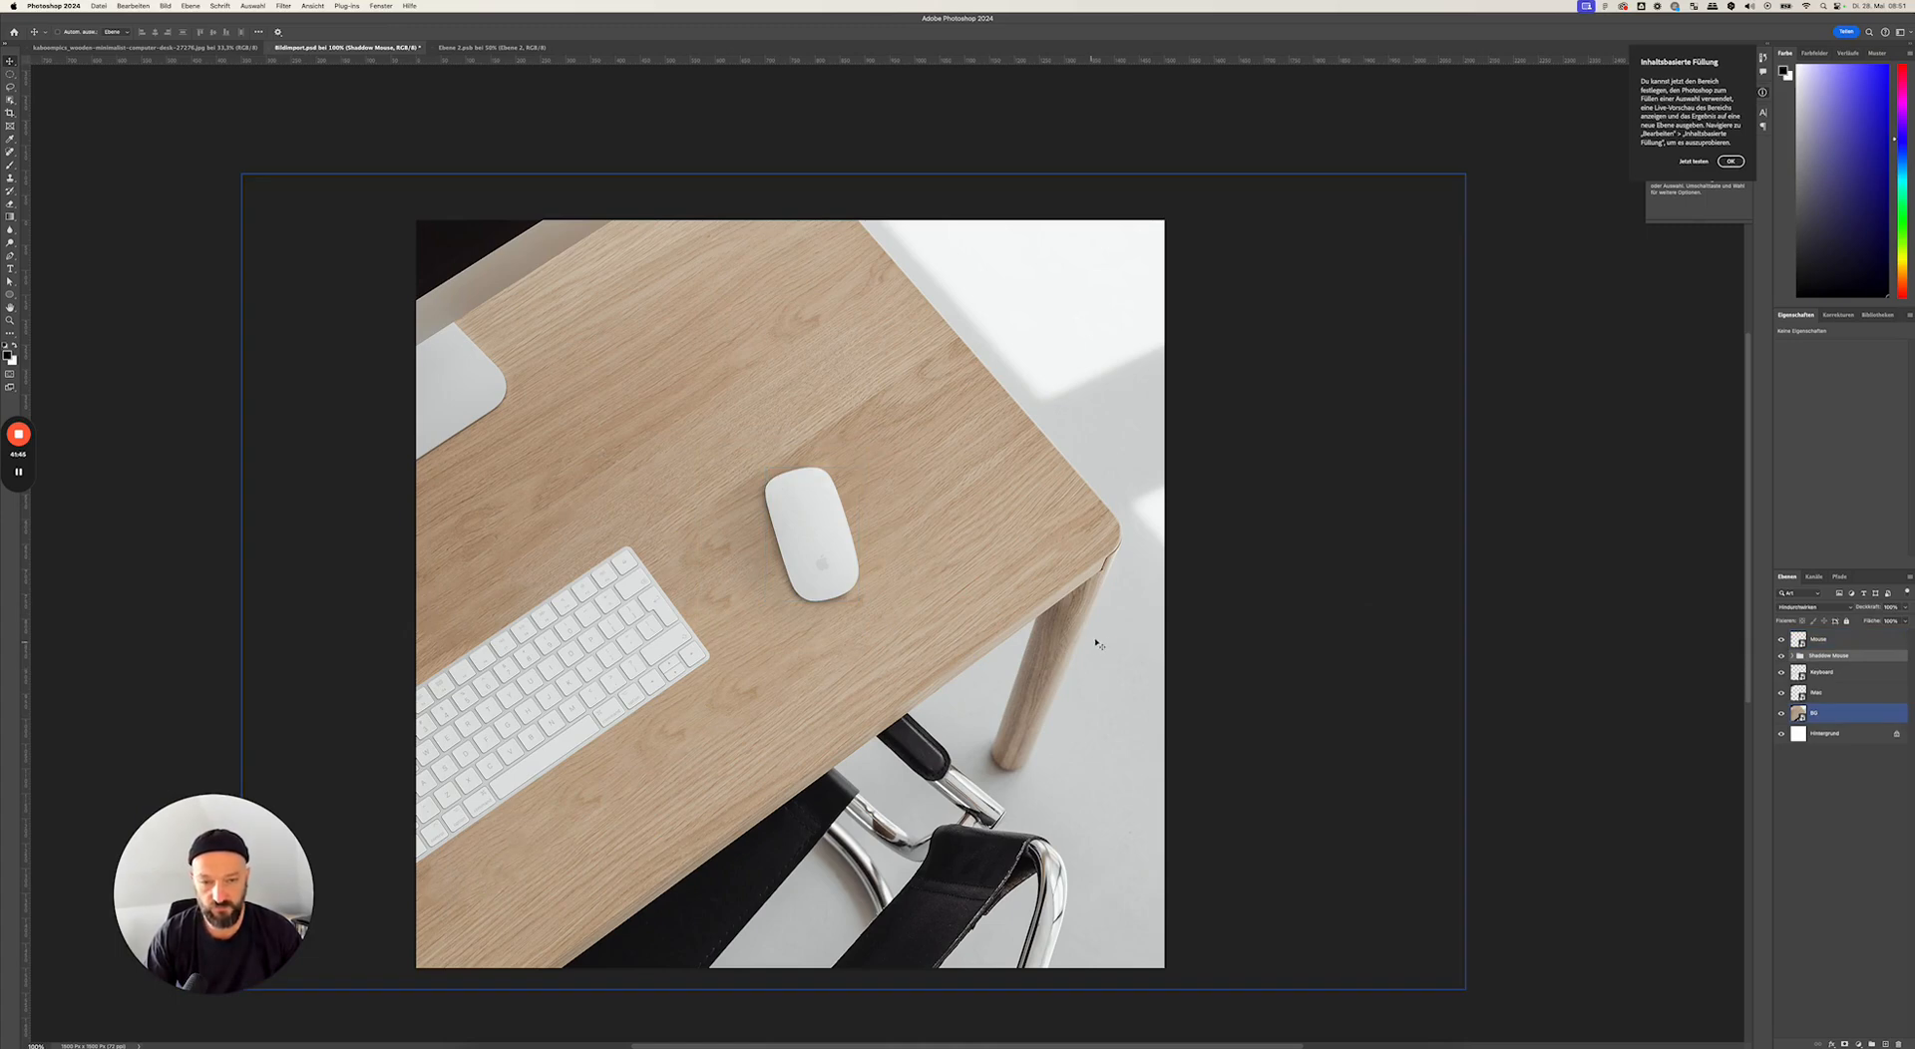
click(449, 46)
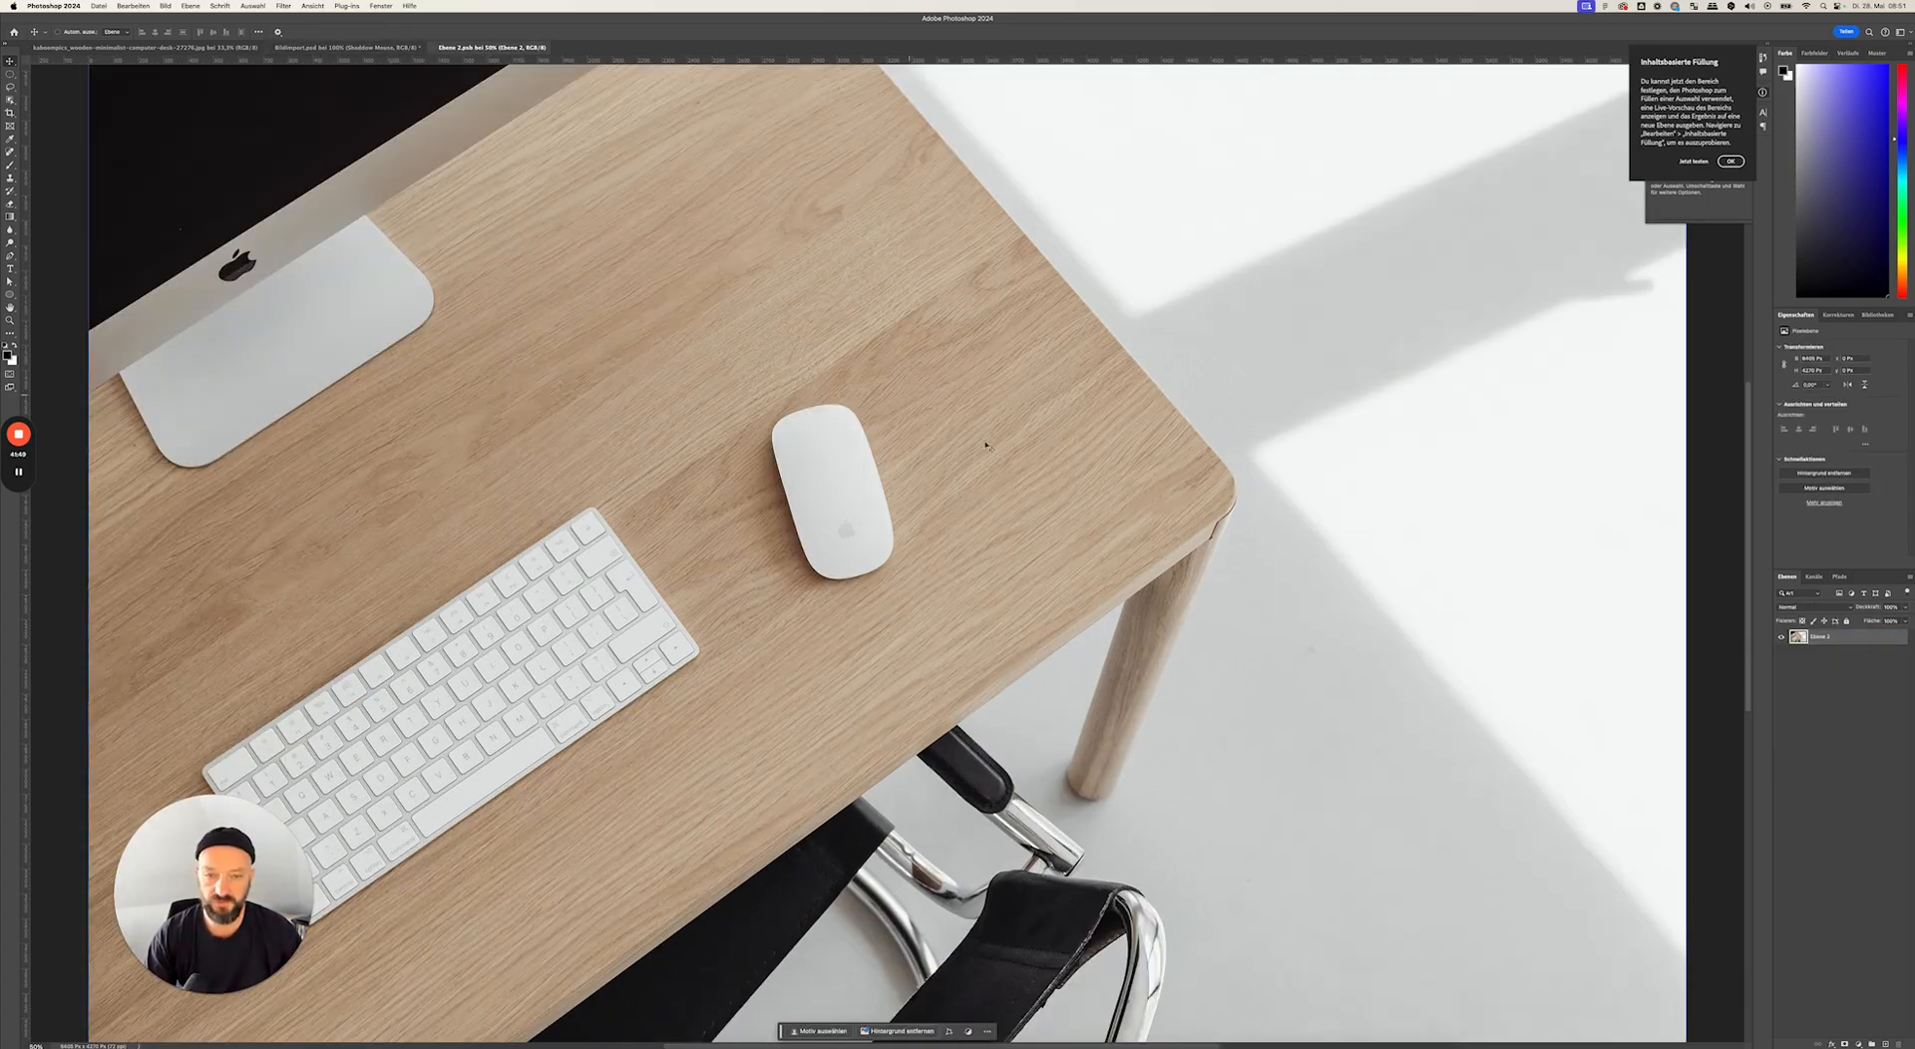
click(347, 47)
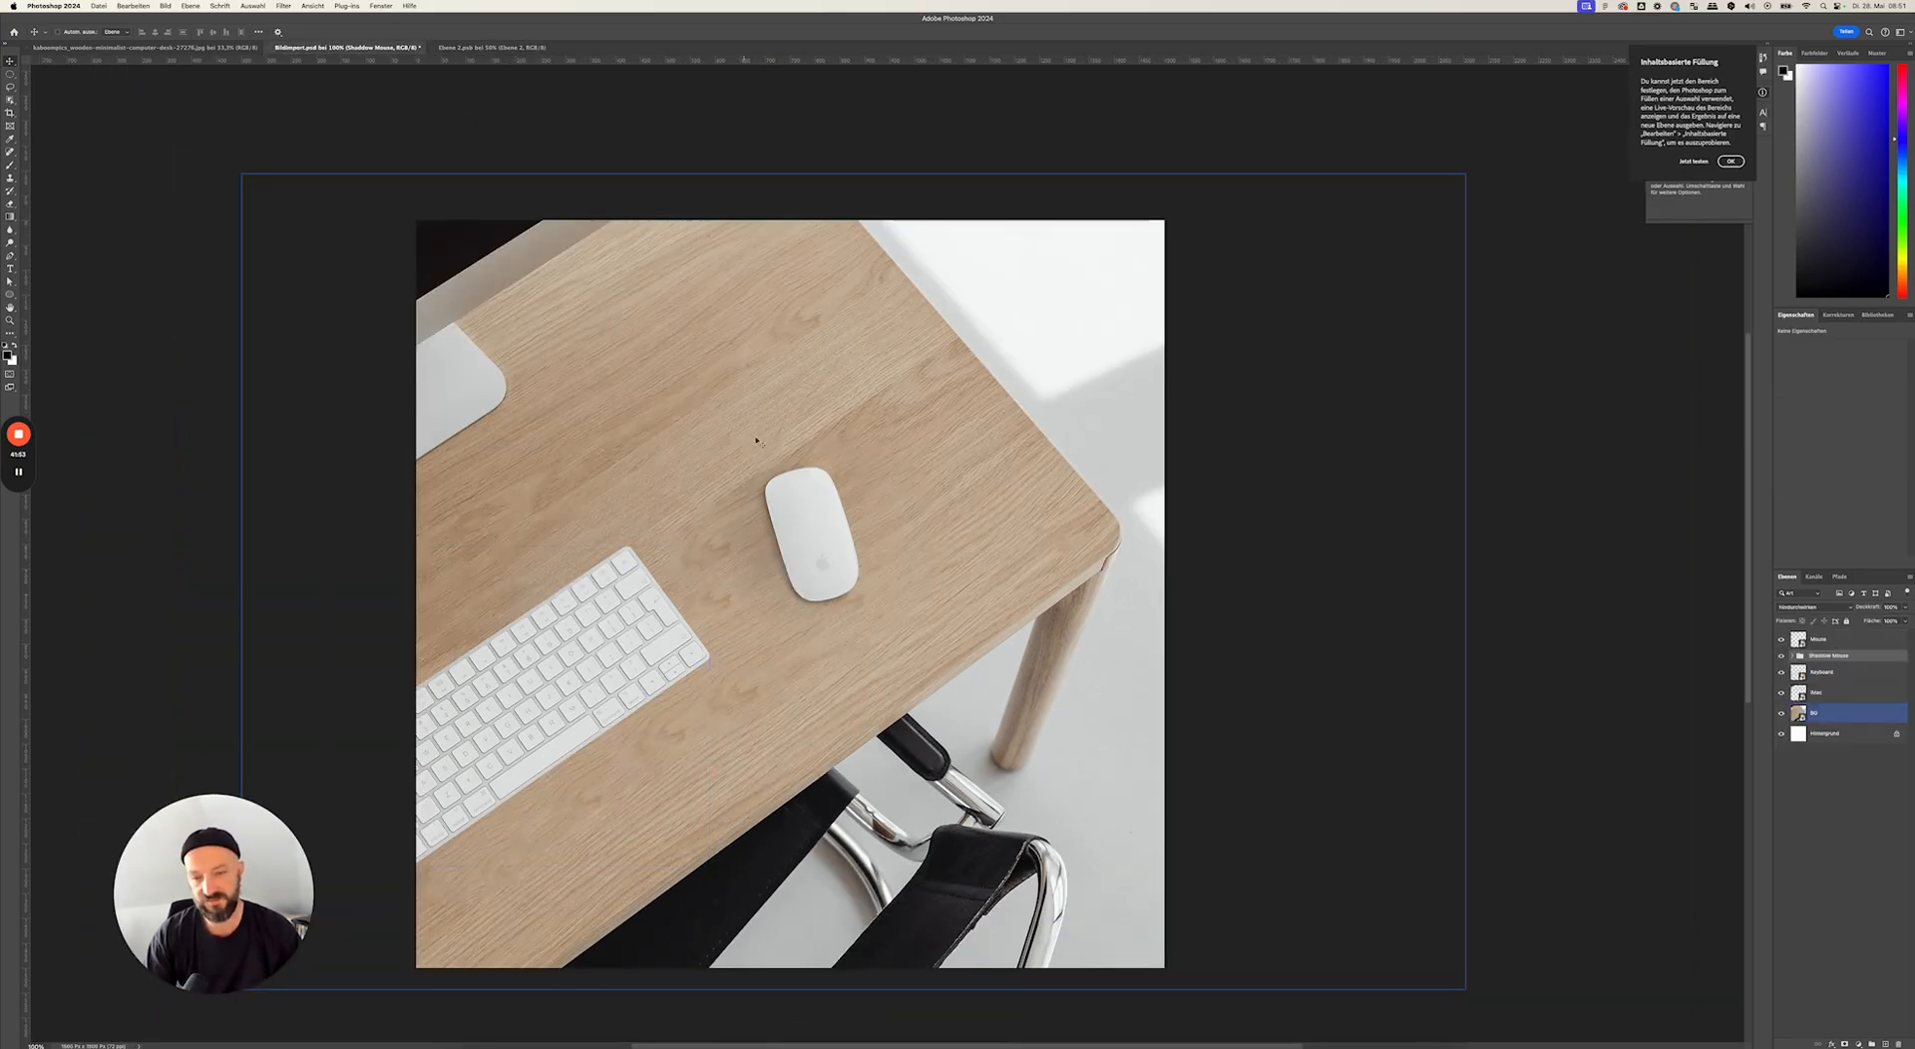
click(783, 559)
- Select the desk mockup's BG layer, and in the HG.psb pad document hide the leaf design and show and select the dark felt DG group
click(1838, 714)
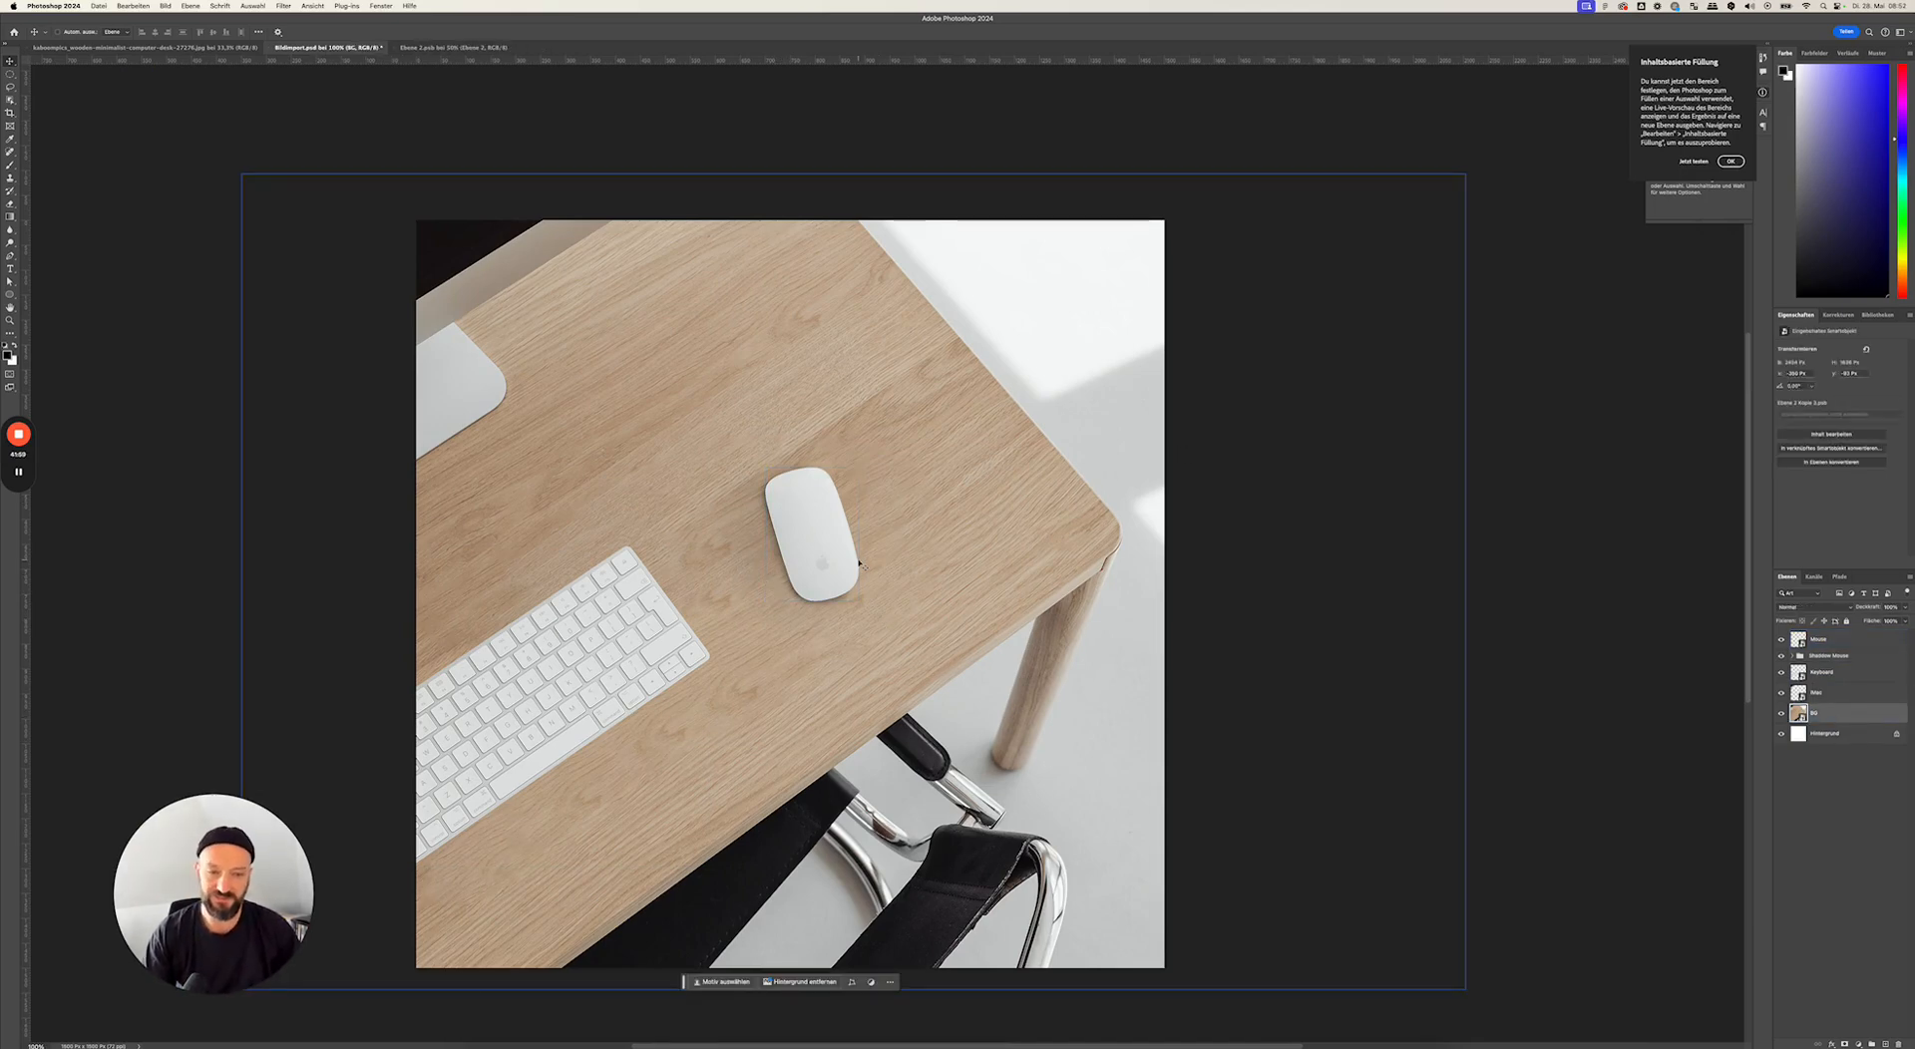
click(21, 473)
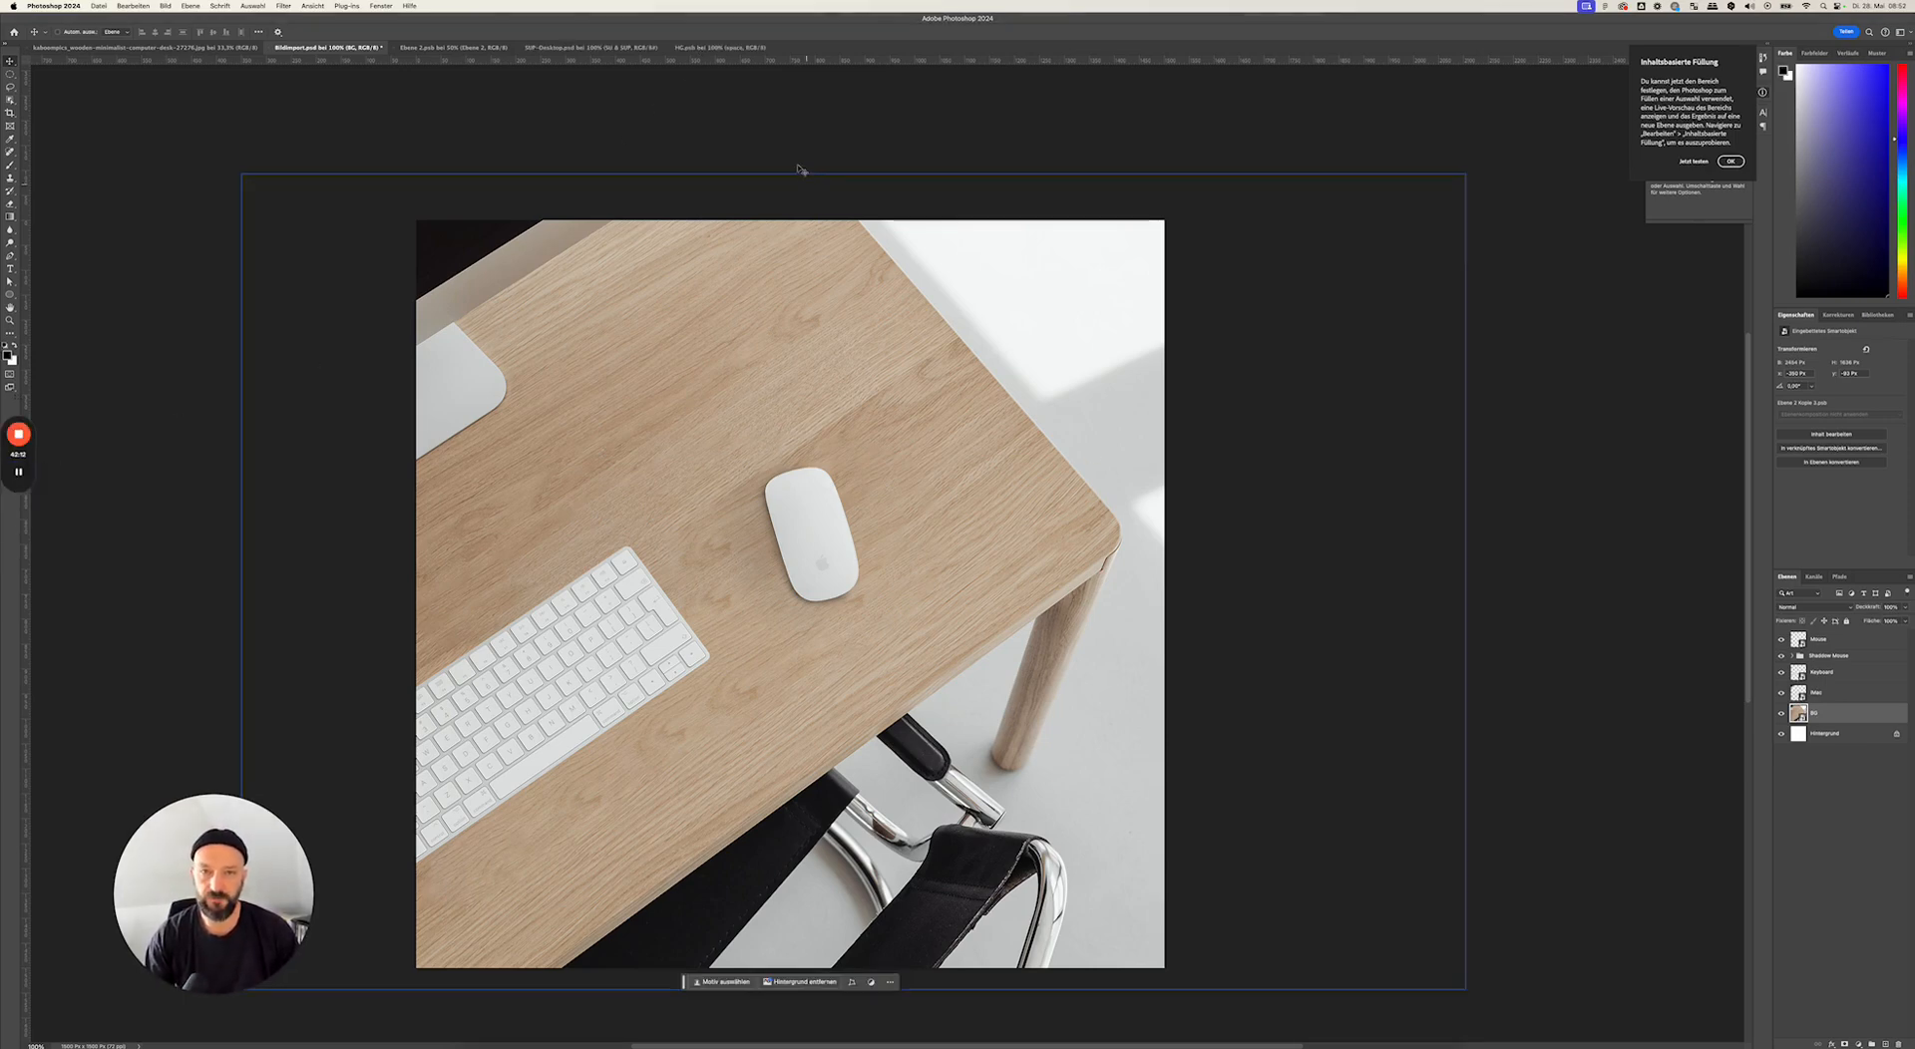
click(734, 50)
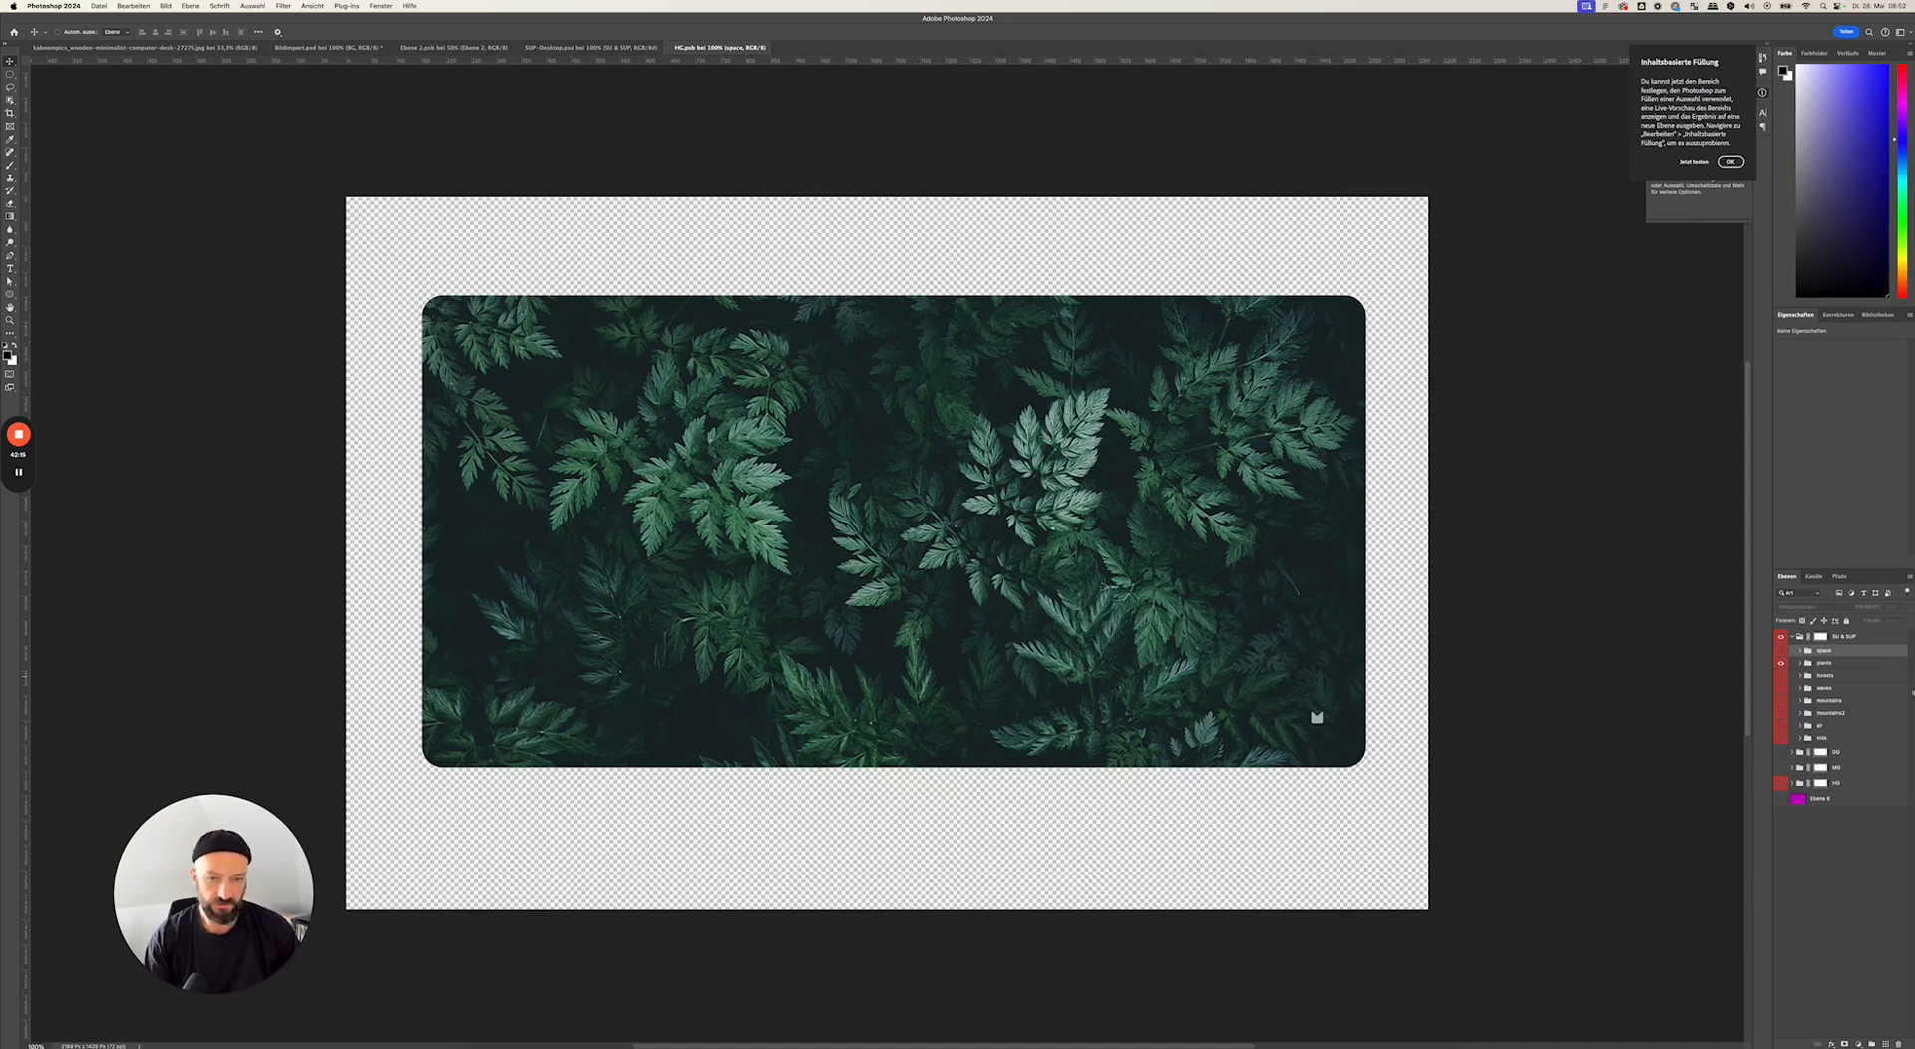
click(1792, 663)
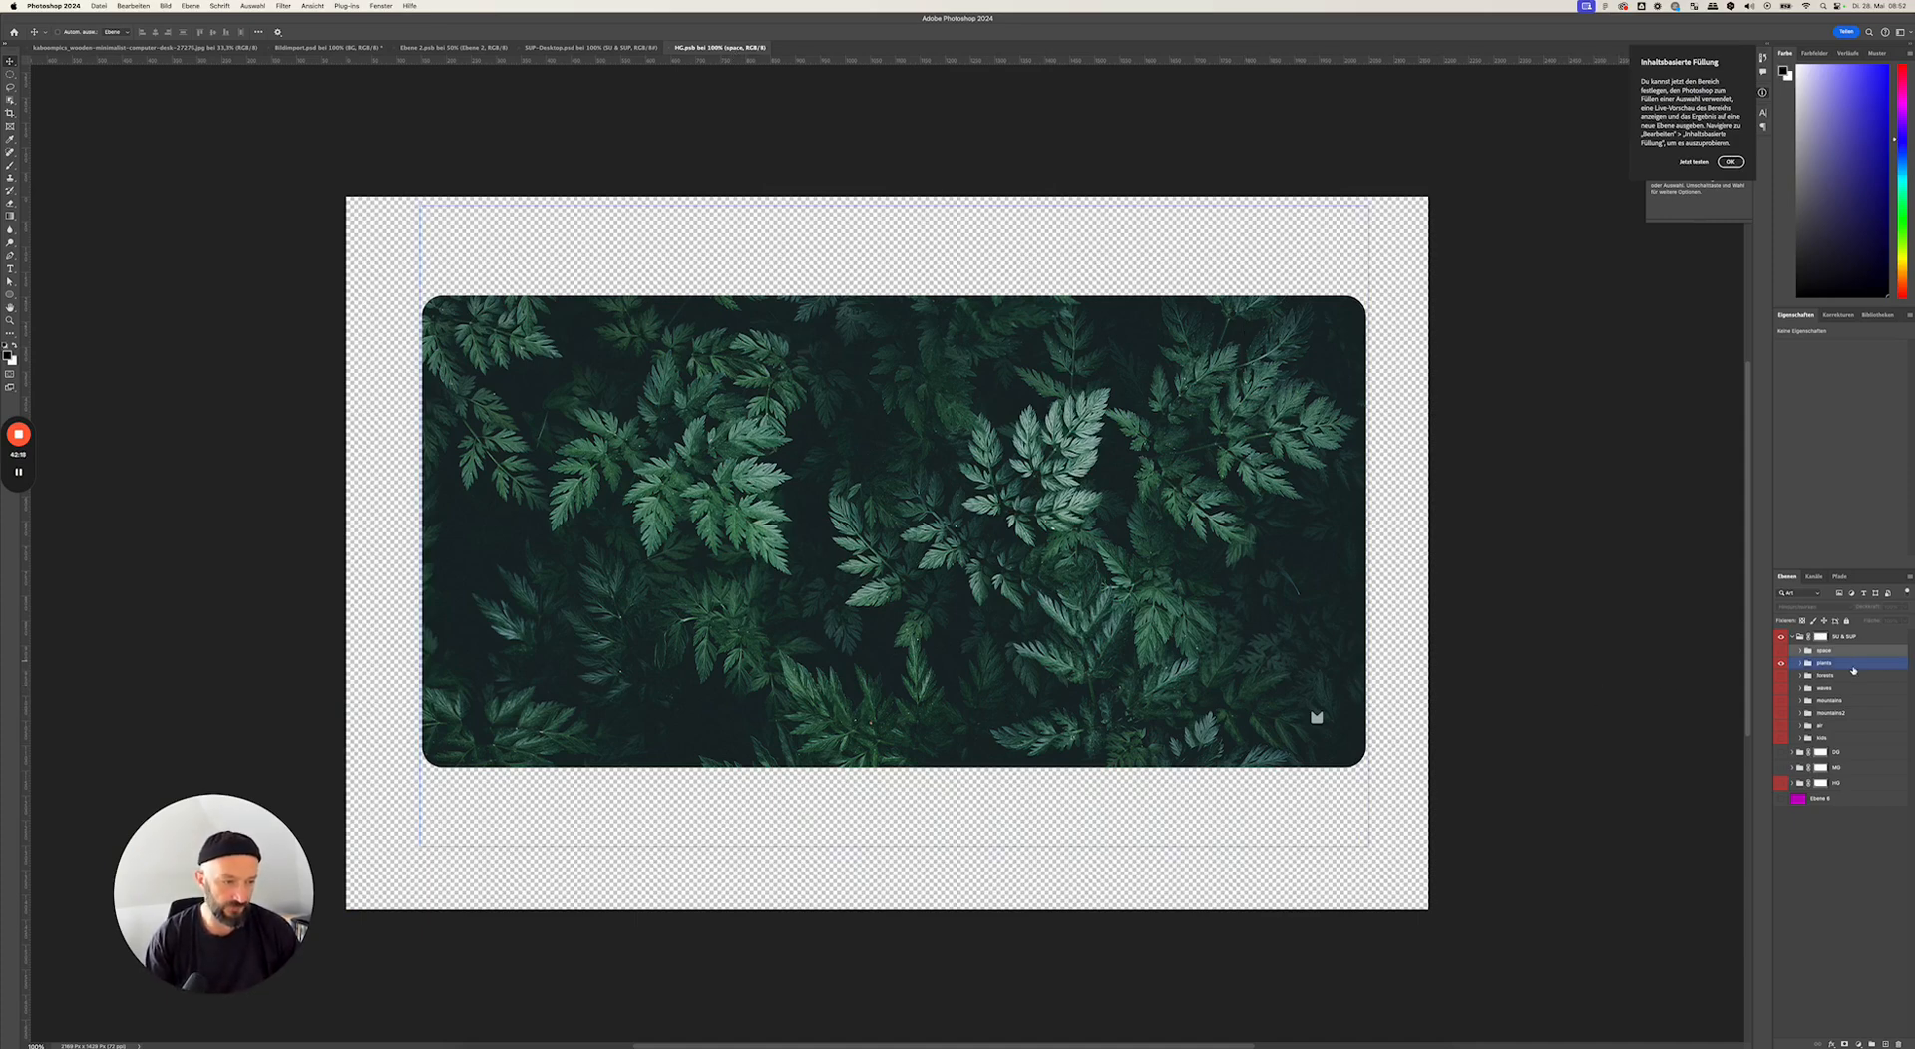
click(1781, 665)
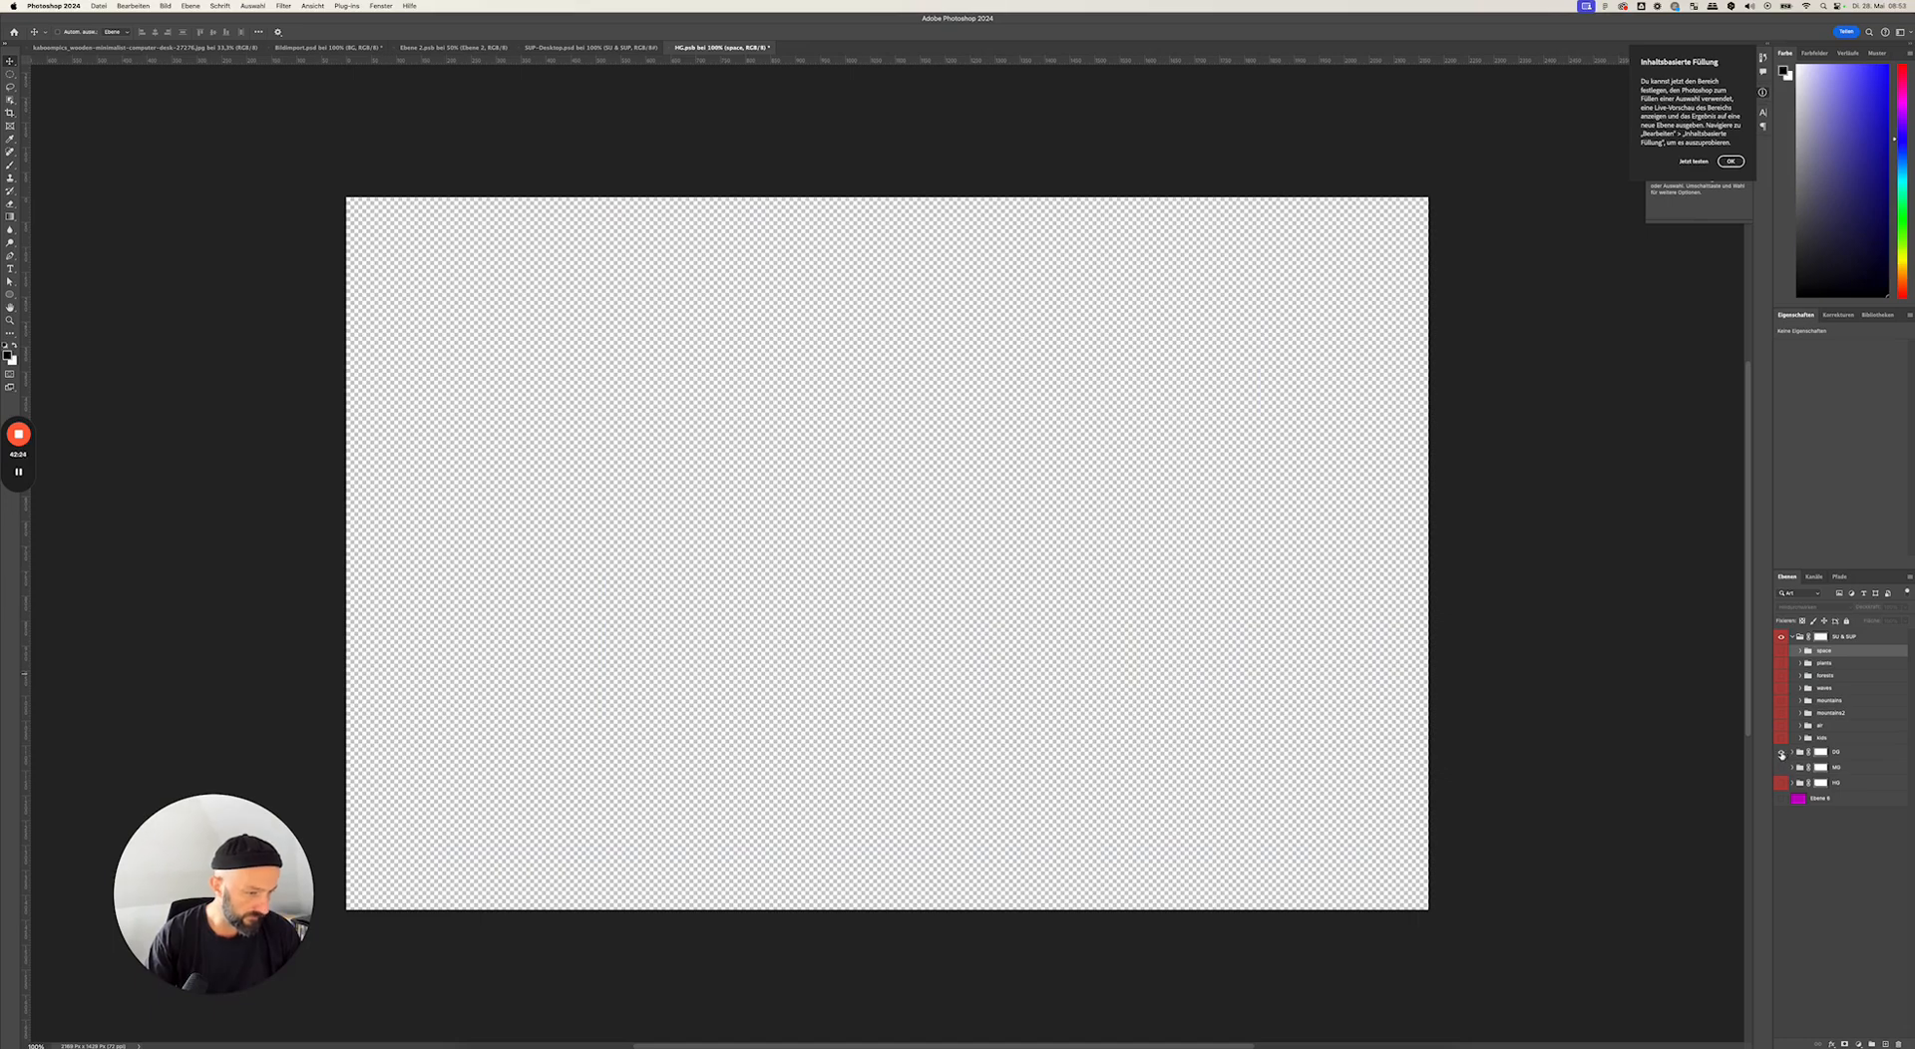
click(1783, 754)
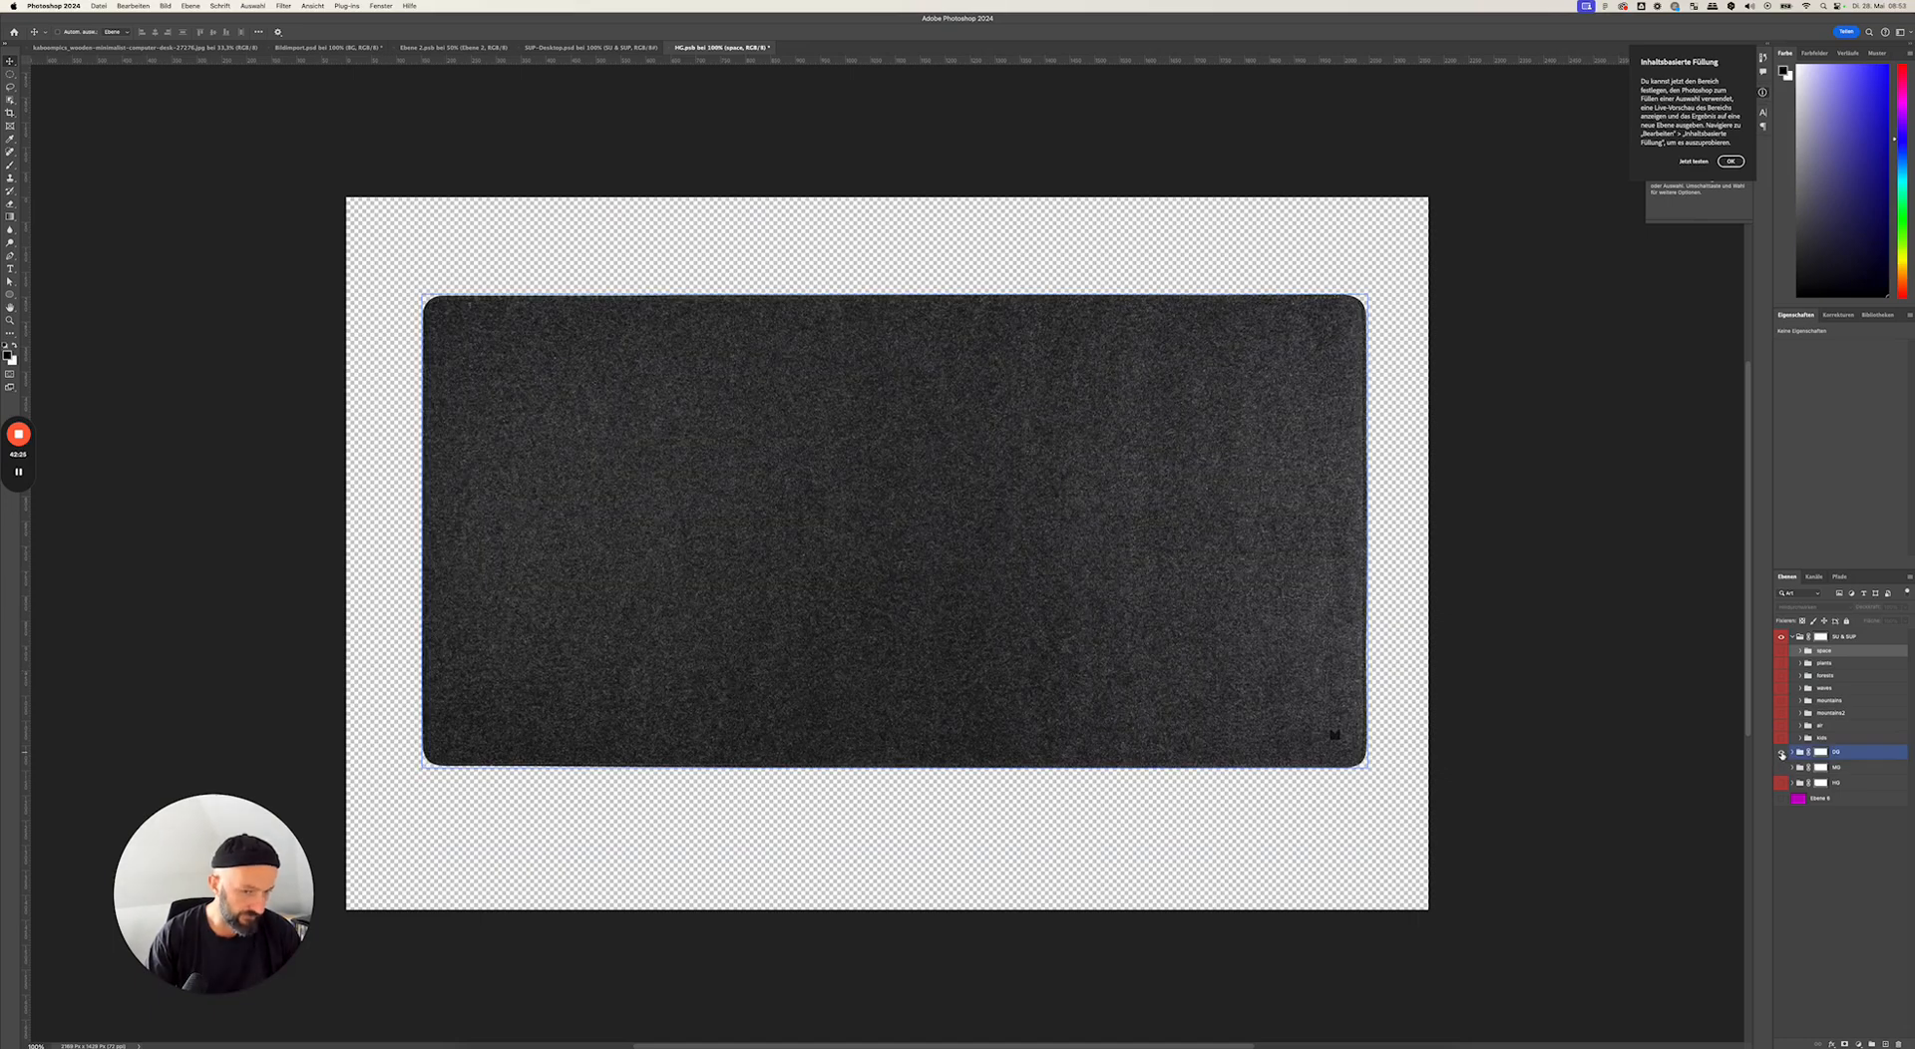
click(1863, 755)
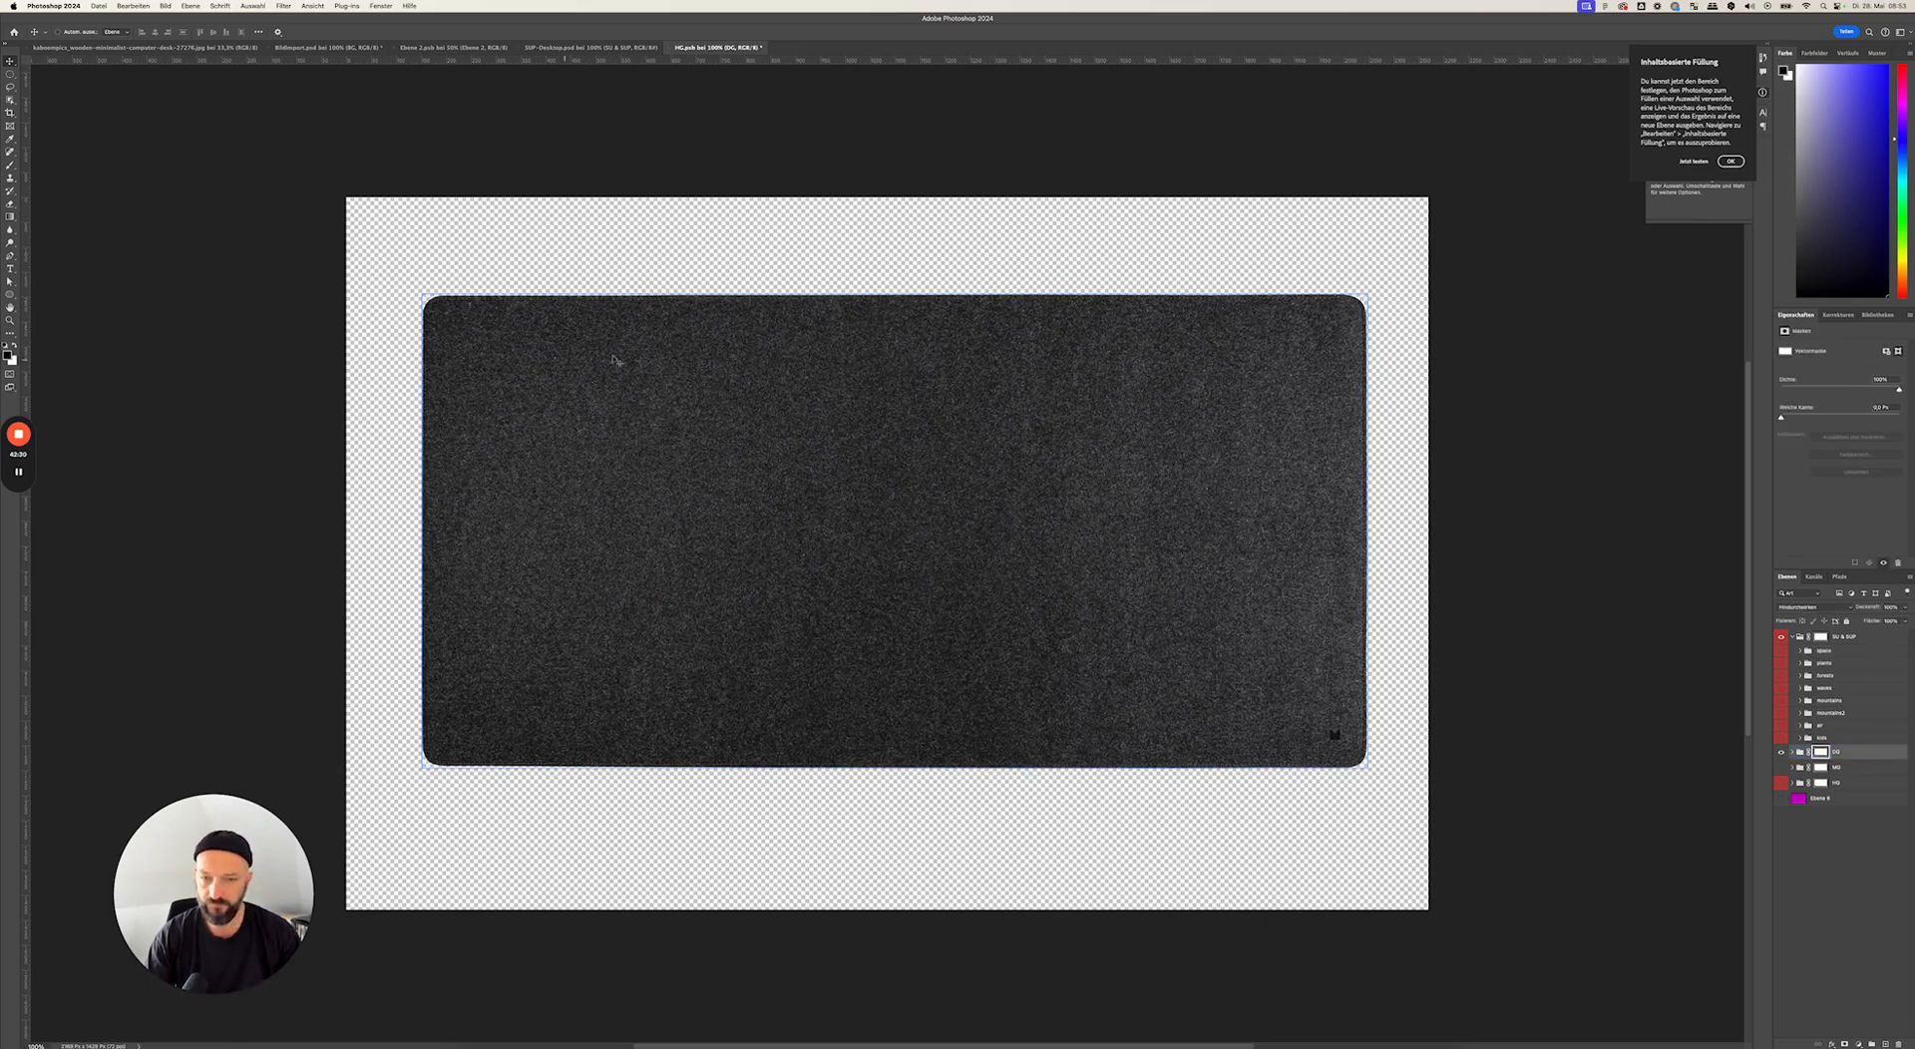
- Examine the layer inside the DG pad group and collapse the group again
click(1792, 753)
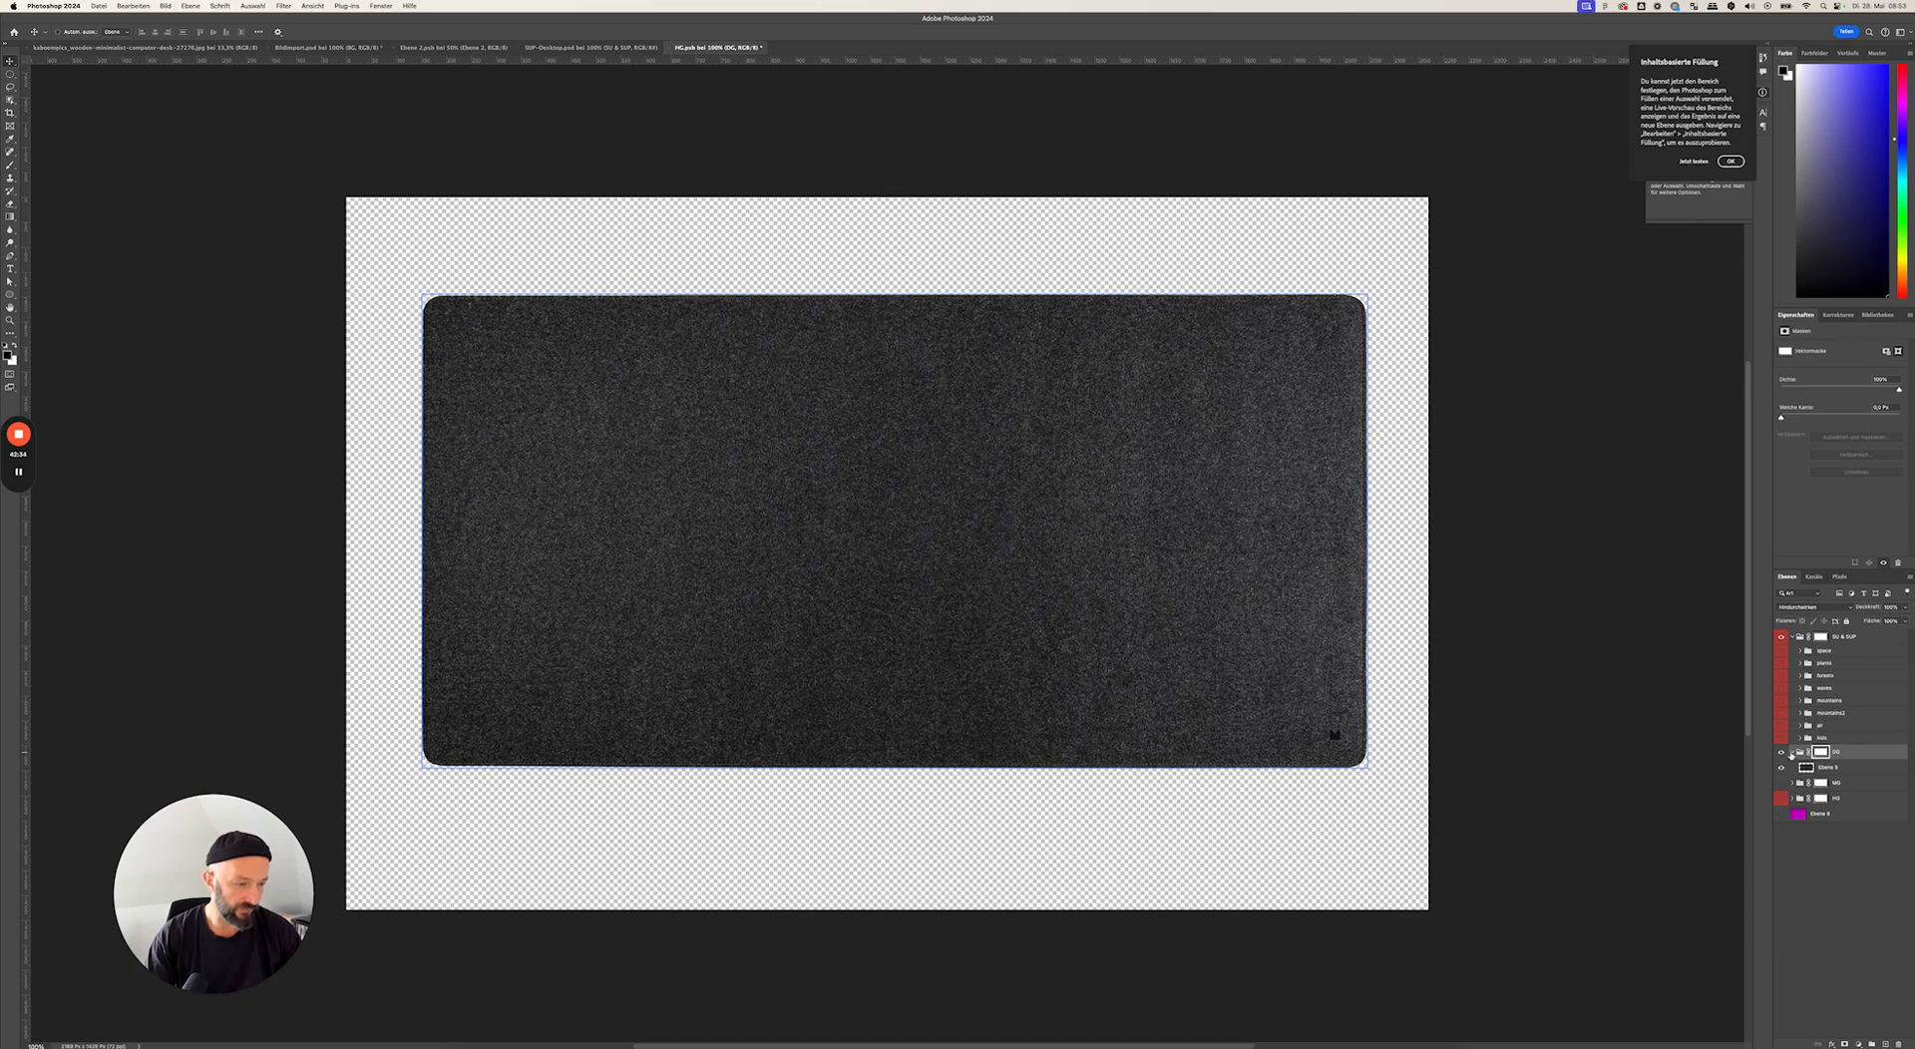
click(1793, 753)
click(1793, 753)
click(1850, 769)
click(1800, 754)
click(1792, 753)
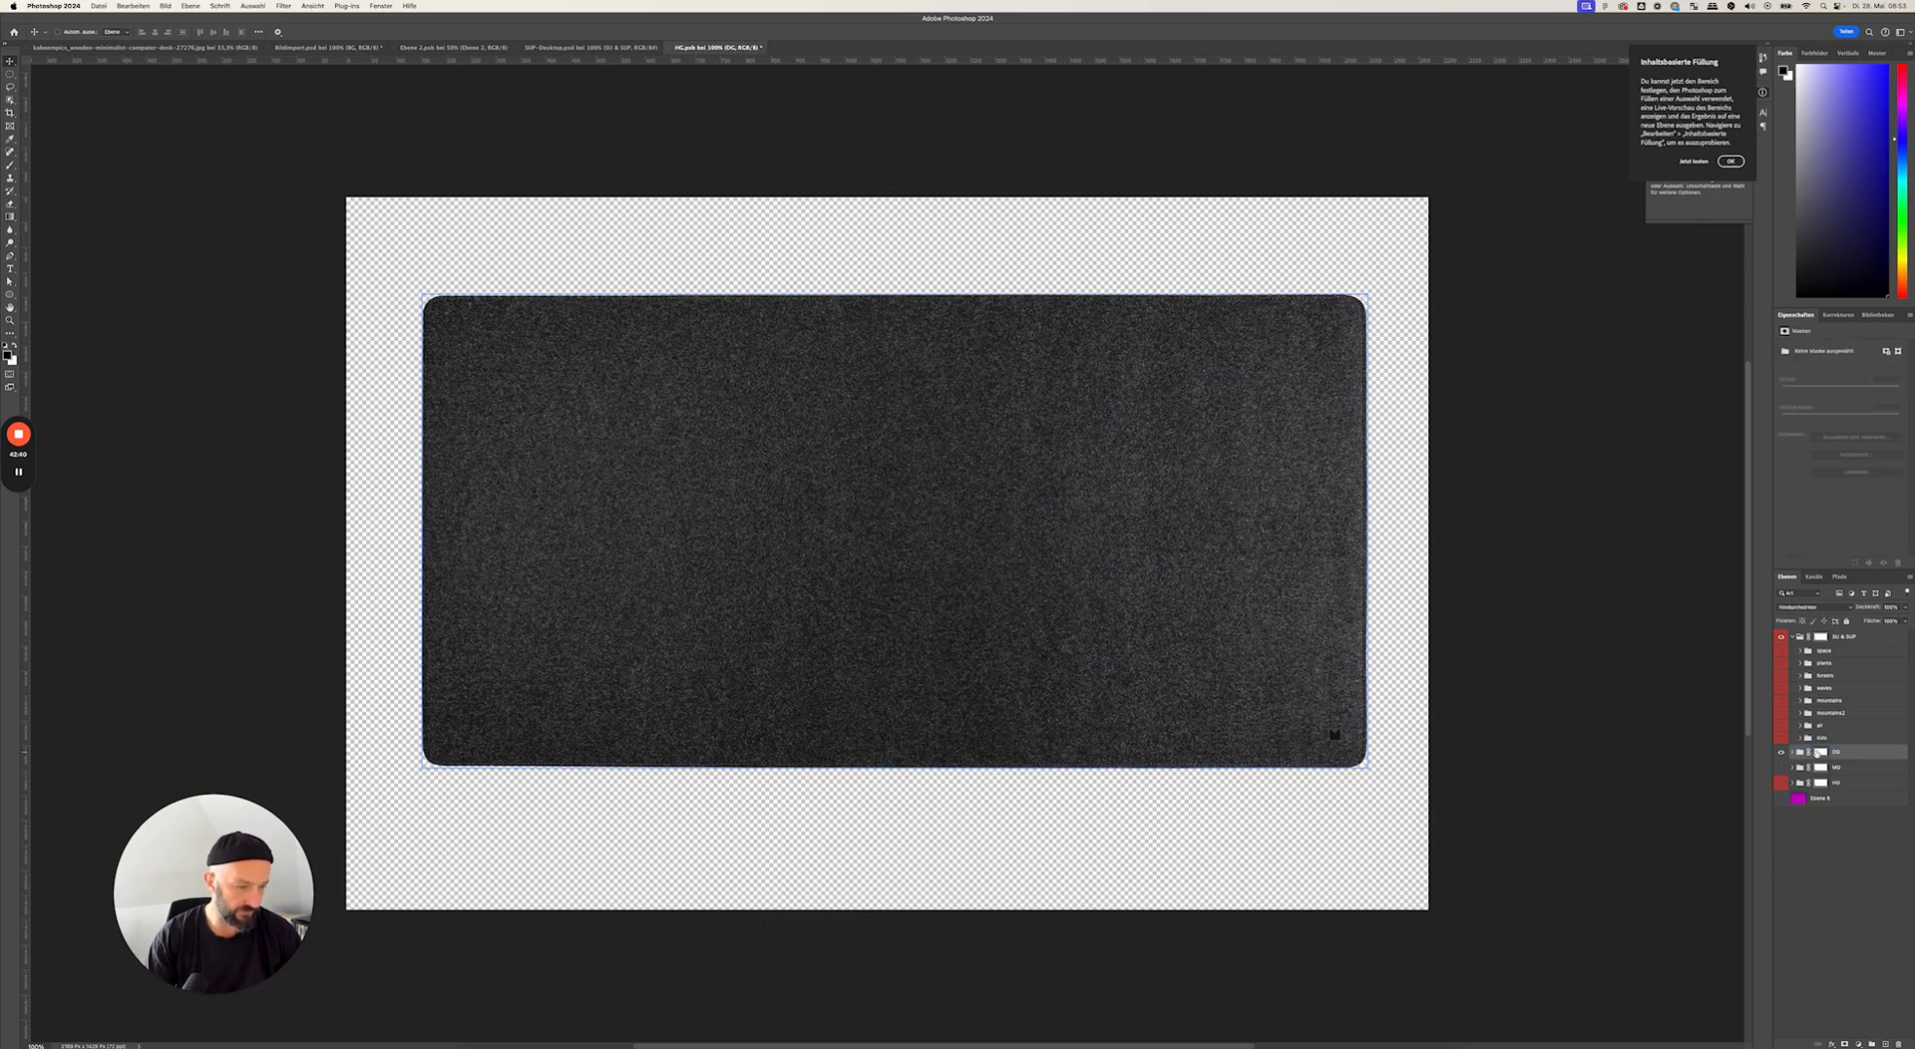
- Bring the DG pad group into the desk mockup above the BG layer and shift it up and left until its logo end shows
click(1821, 756)
drag(703, 384, 462, 357)
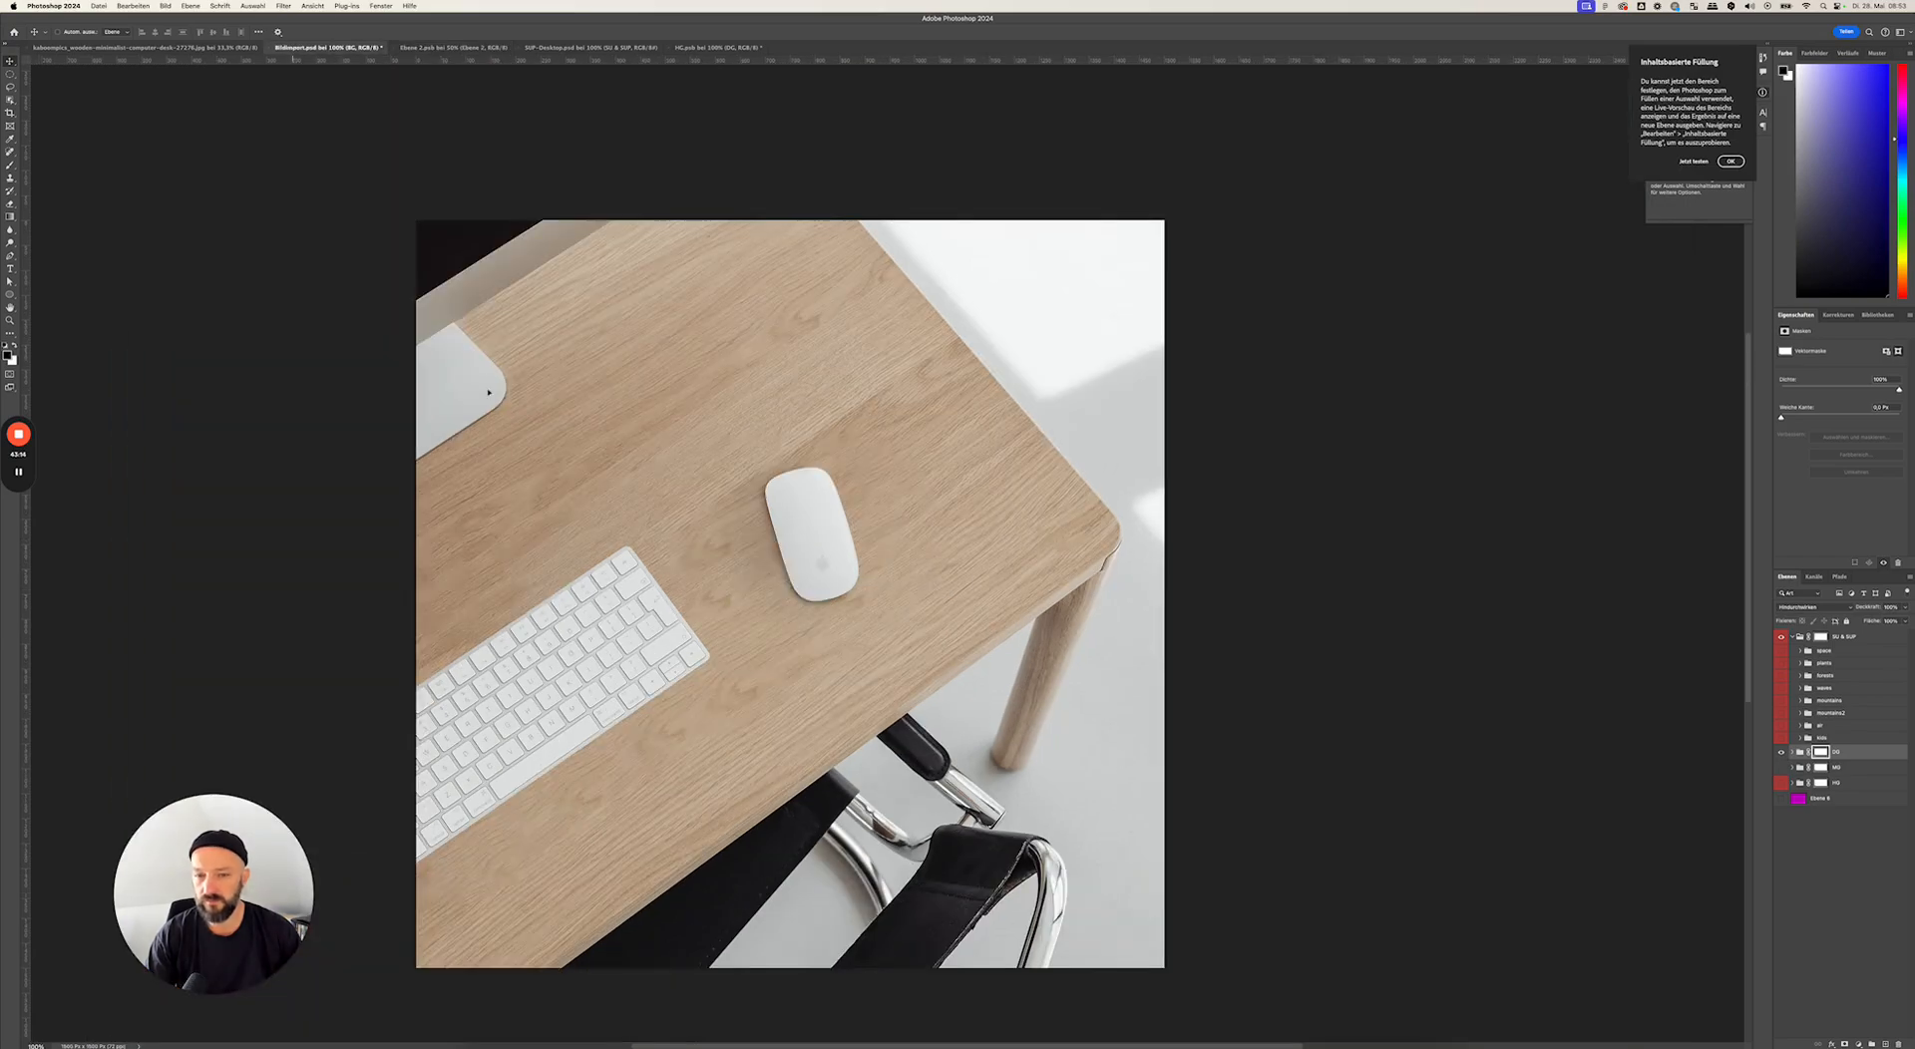
drag(751, 579, 755, 572)
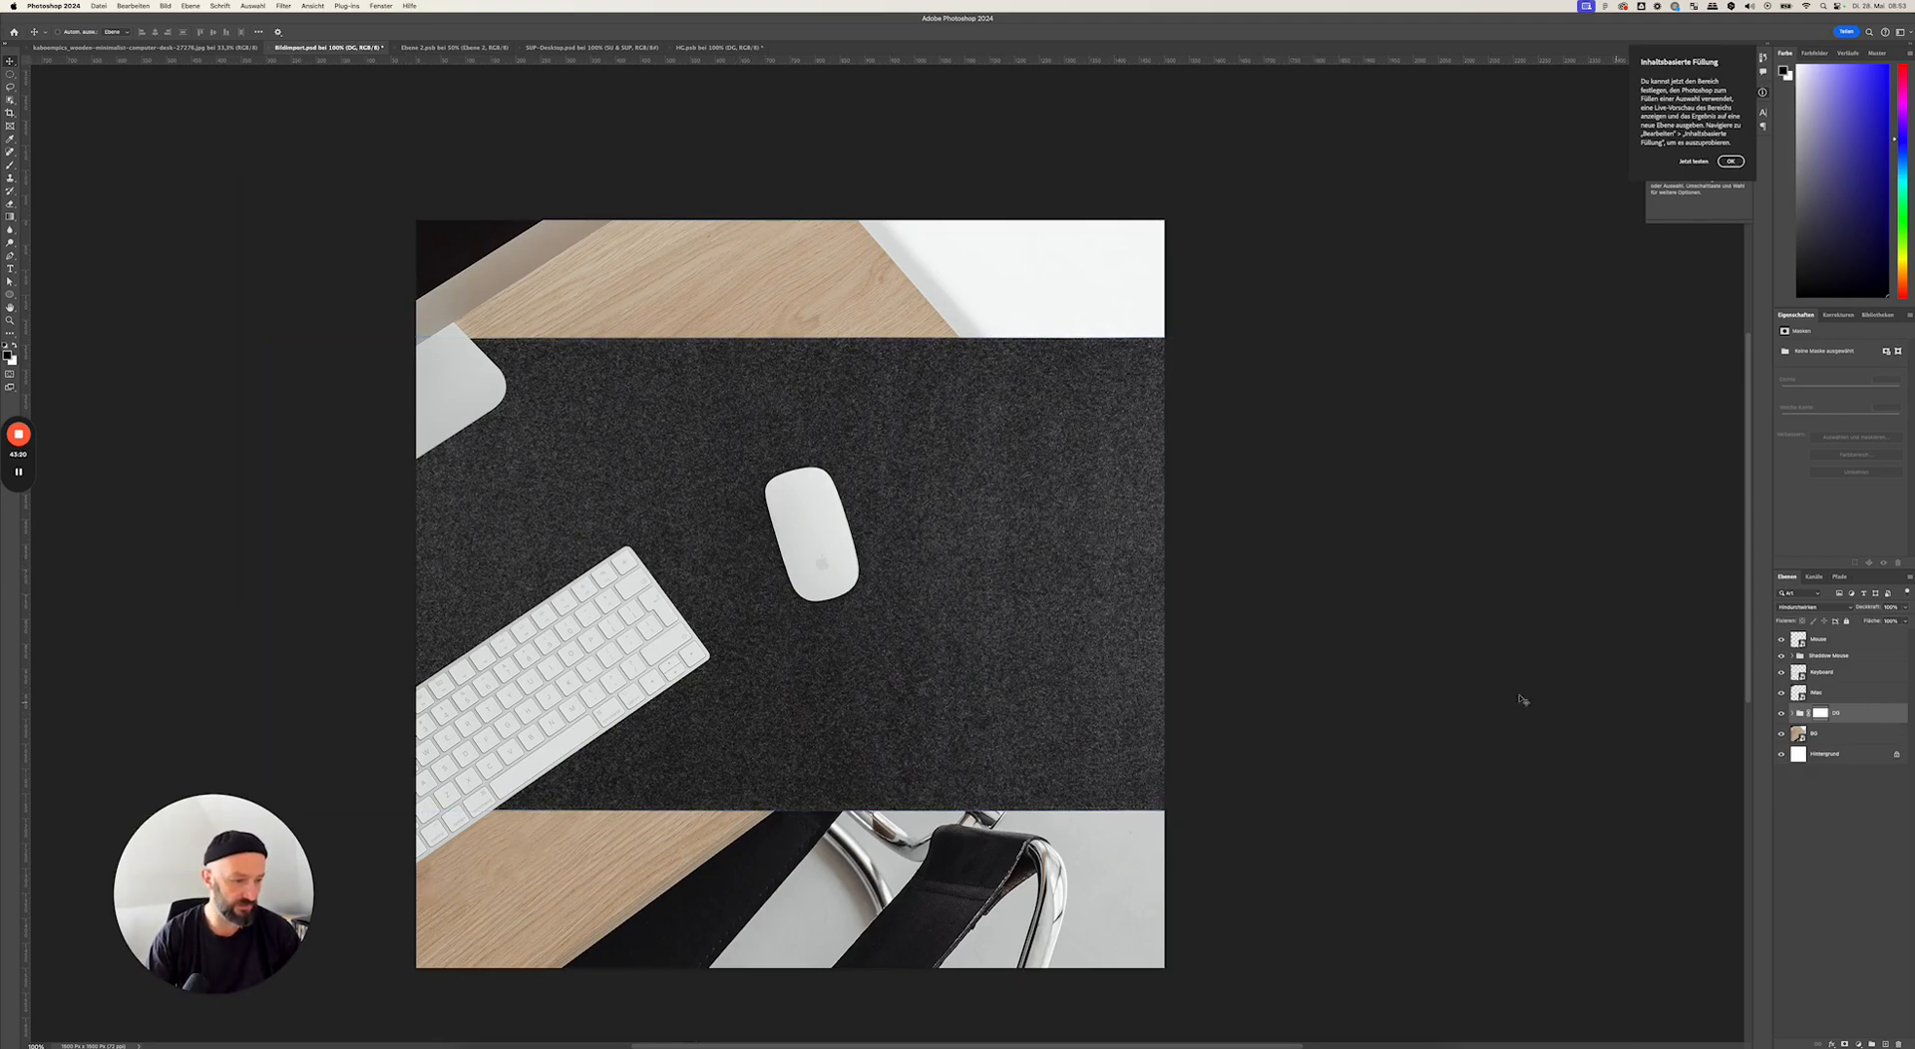
click(1826, 692)
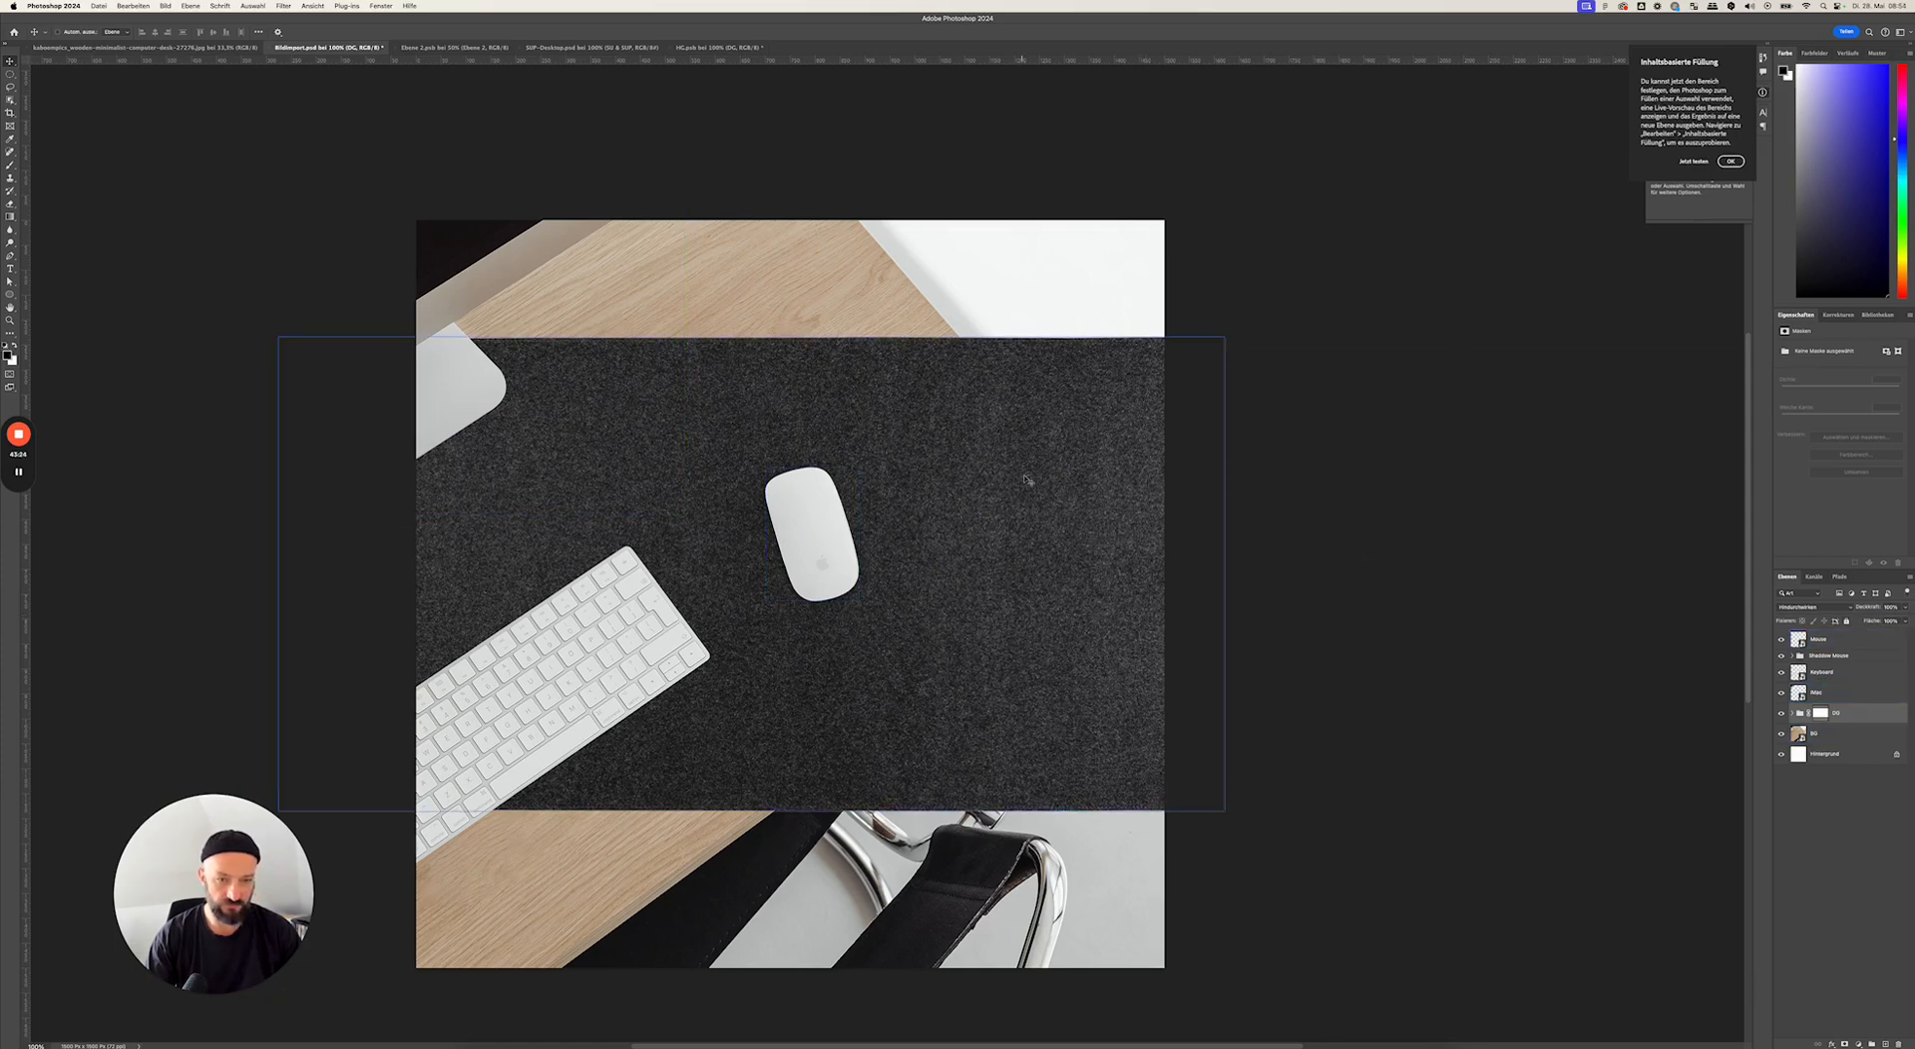
drag(1046, 499, 726, 432)
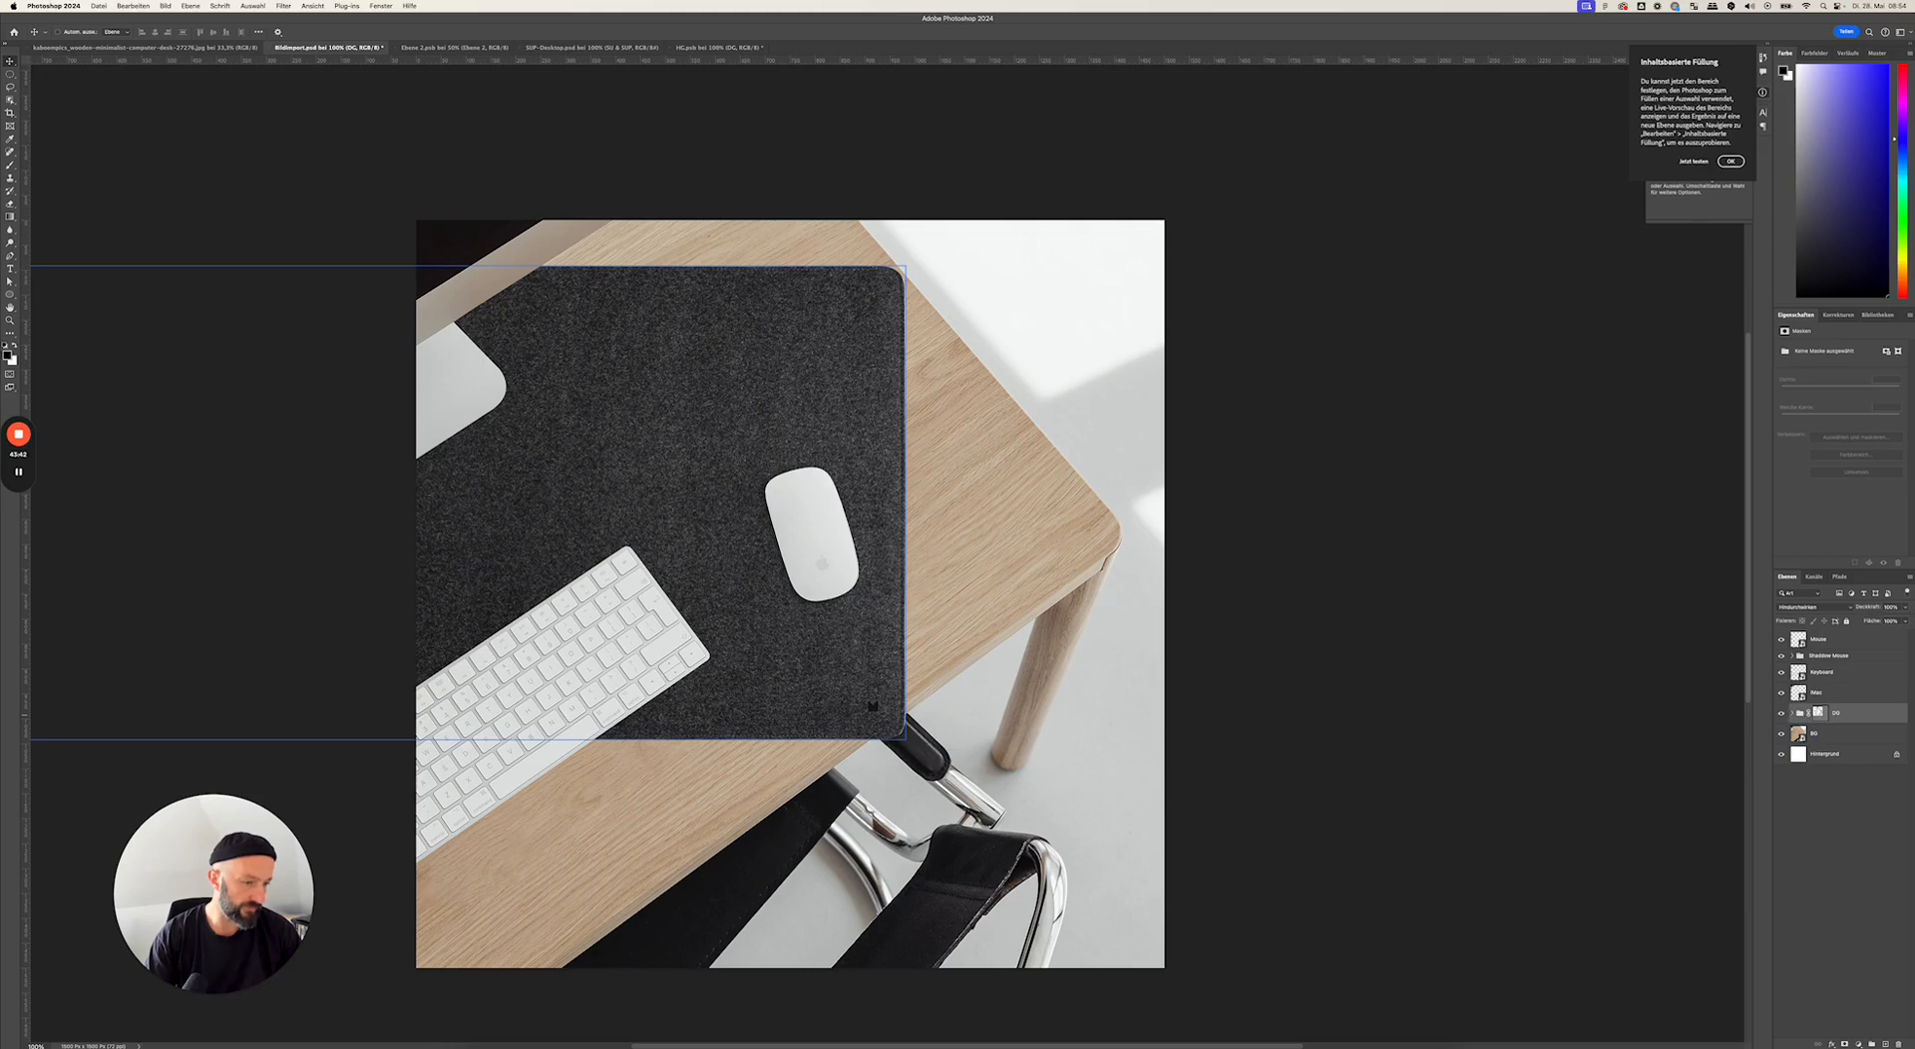
- Convert the DG pad group to a smart object, inspect its contents and return to the desk mockup
right_click(1862, 715)
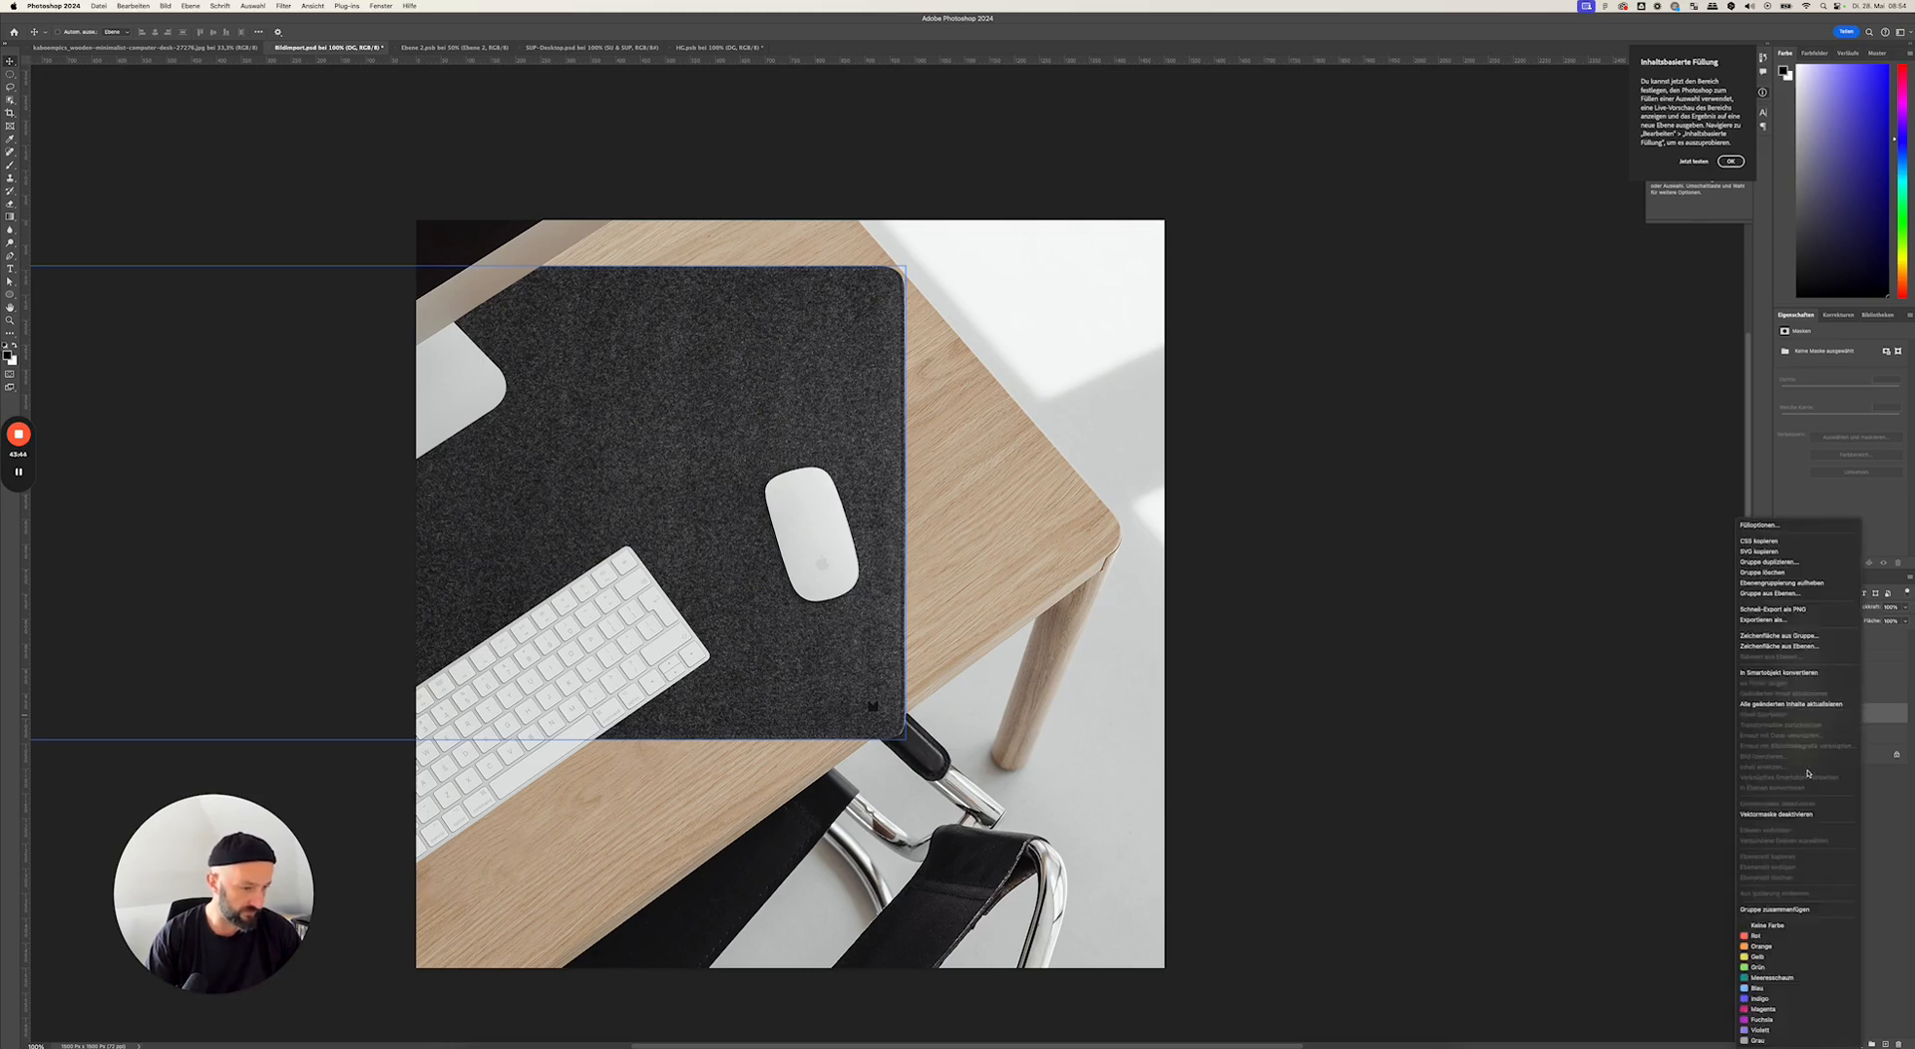
click(1778, 673)
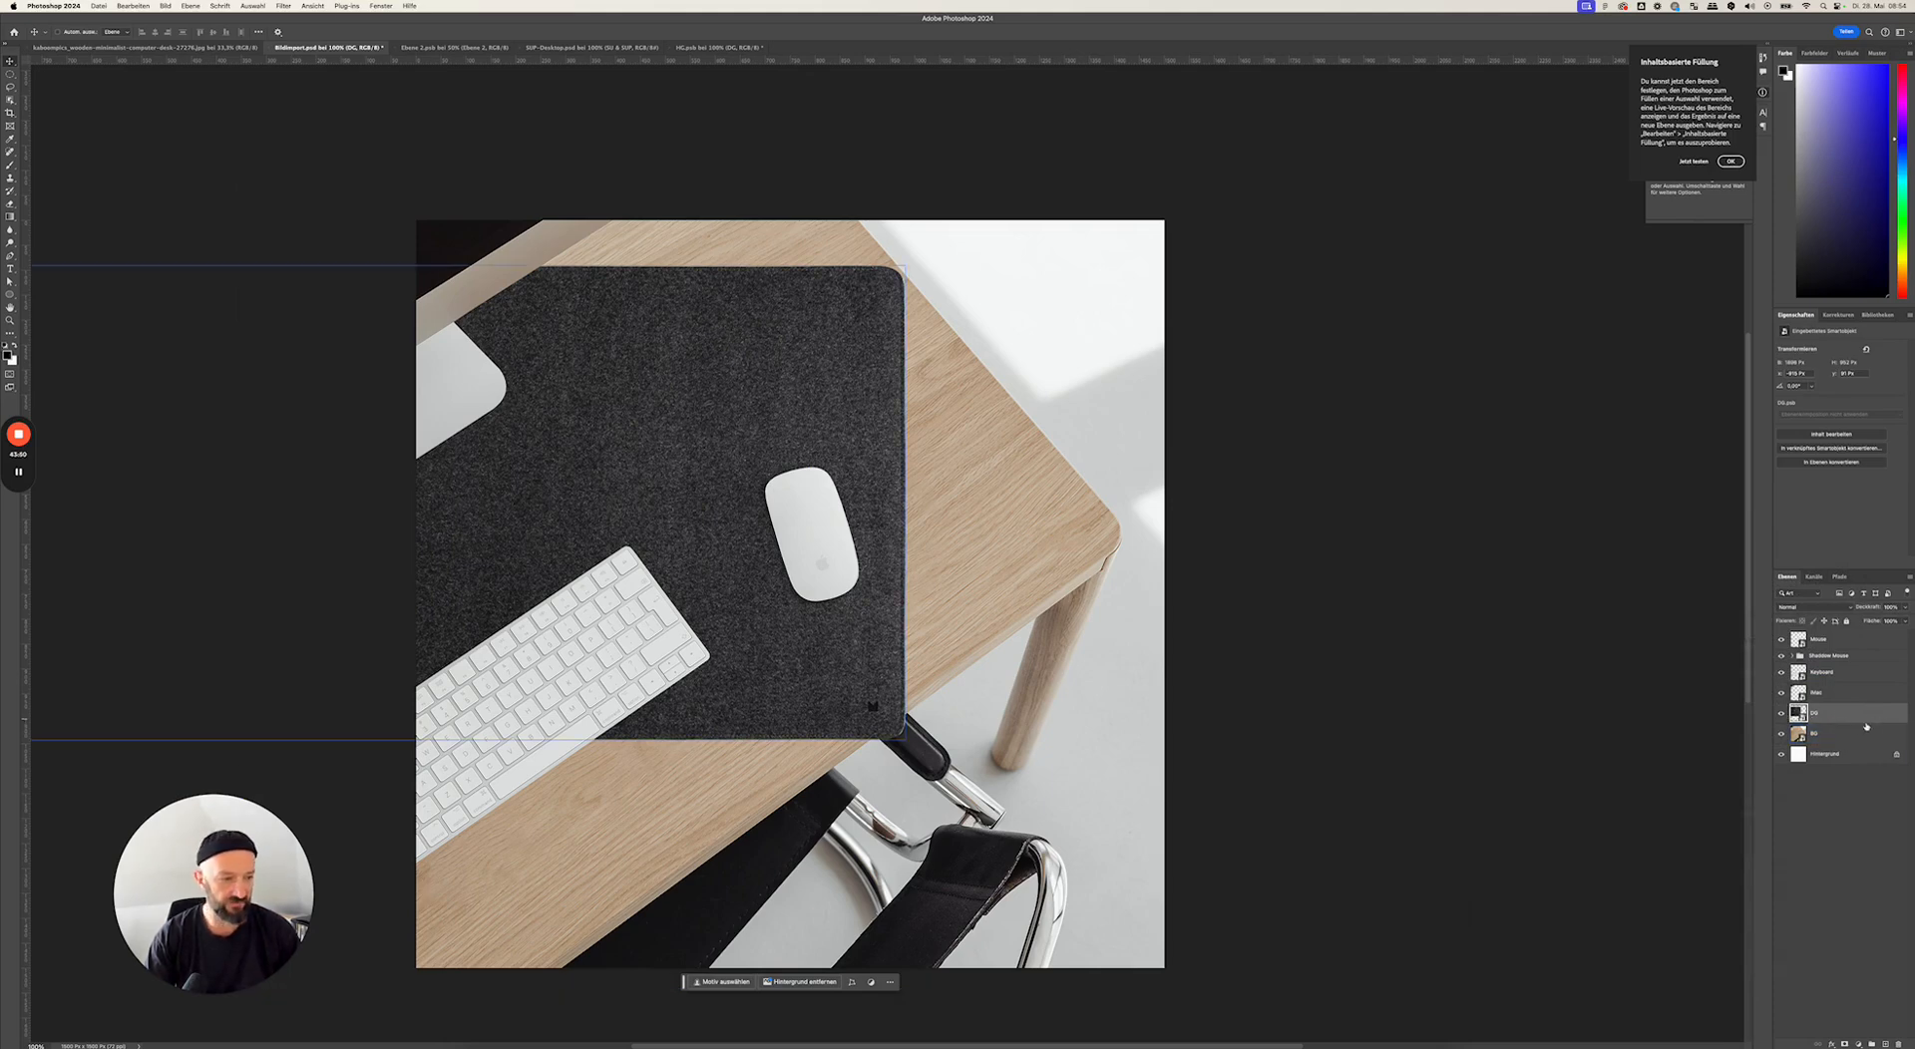
double_click(1798, 712)
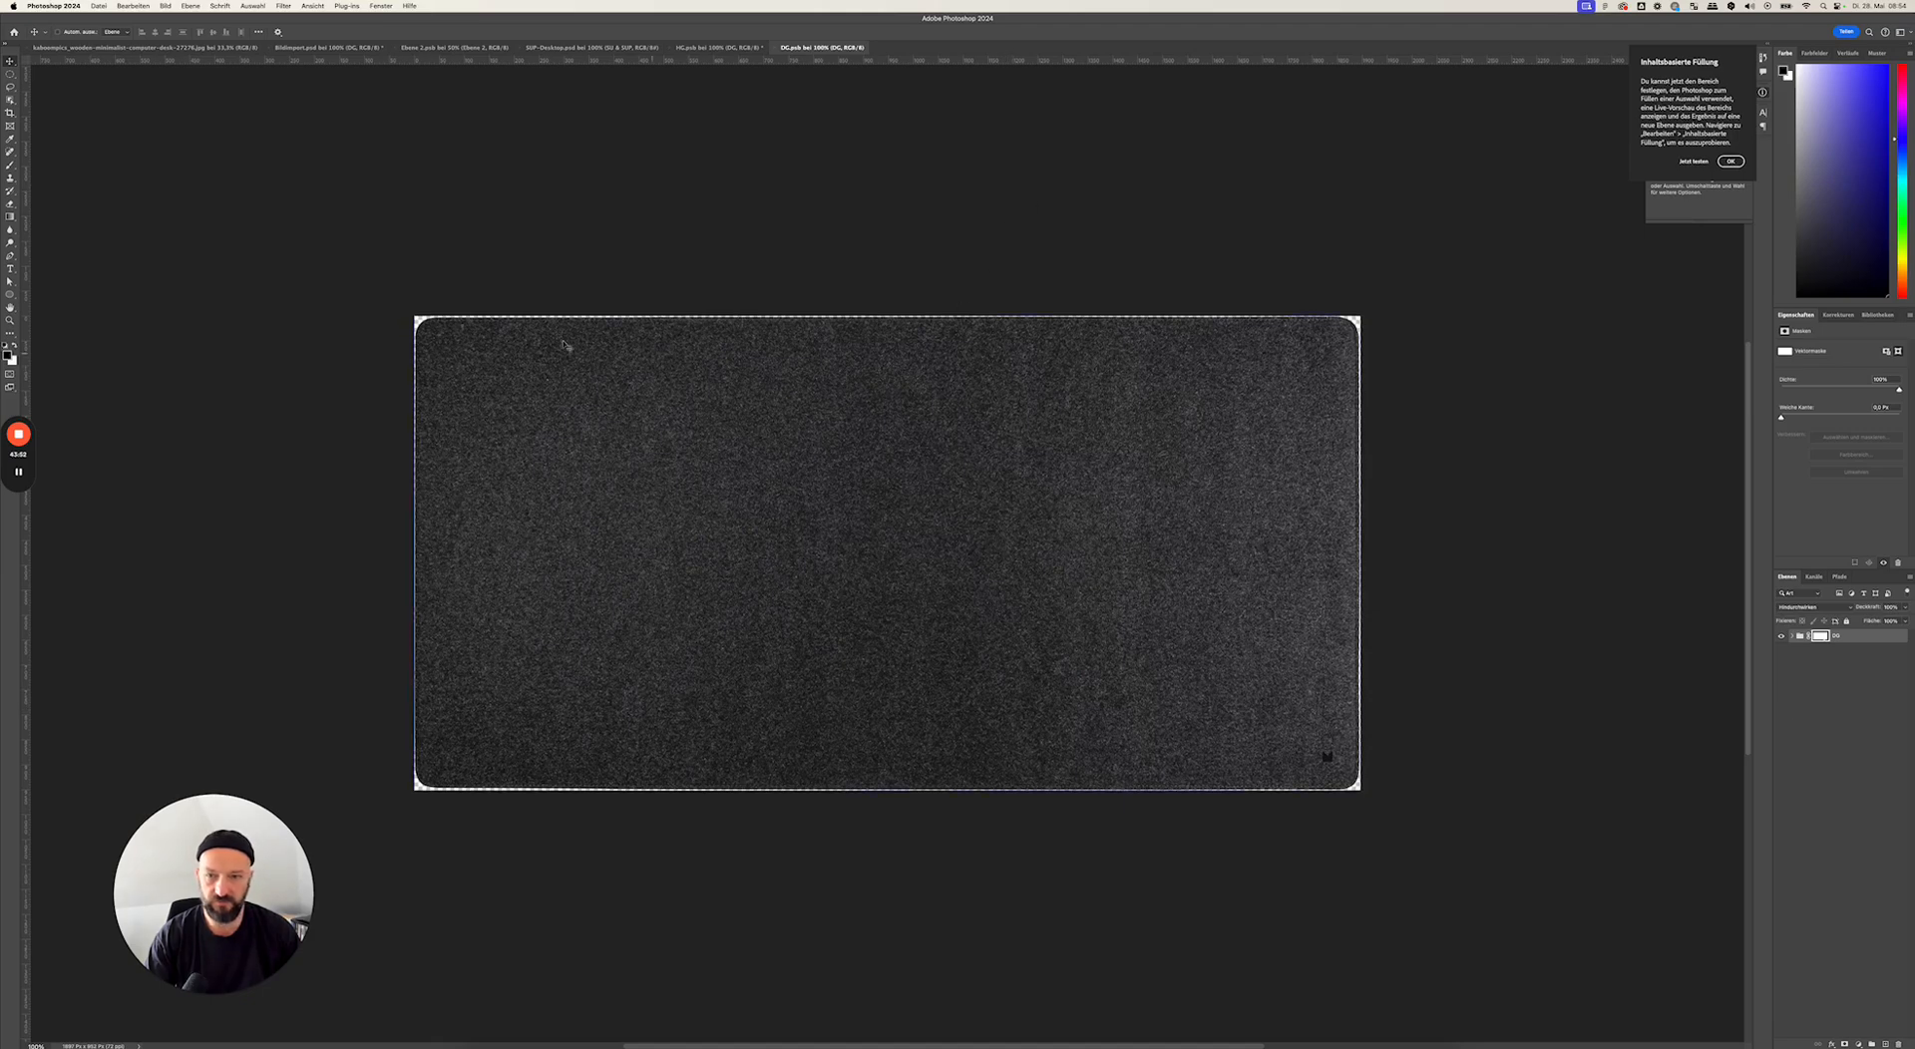
click(774, 47)
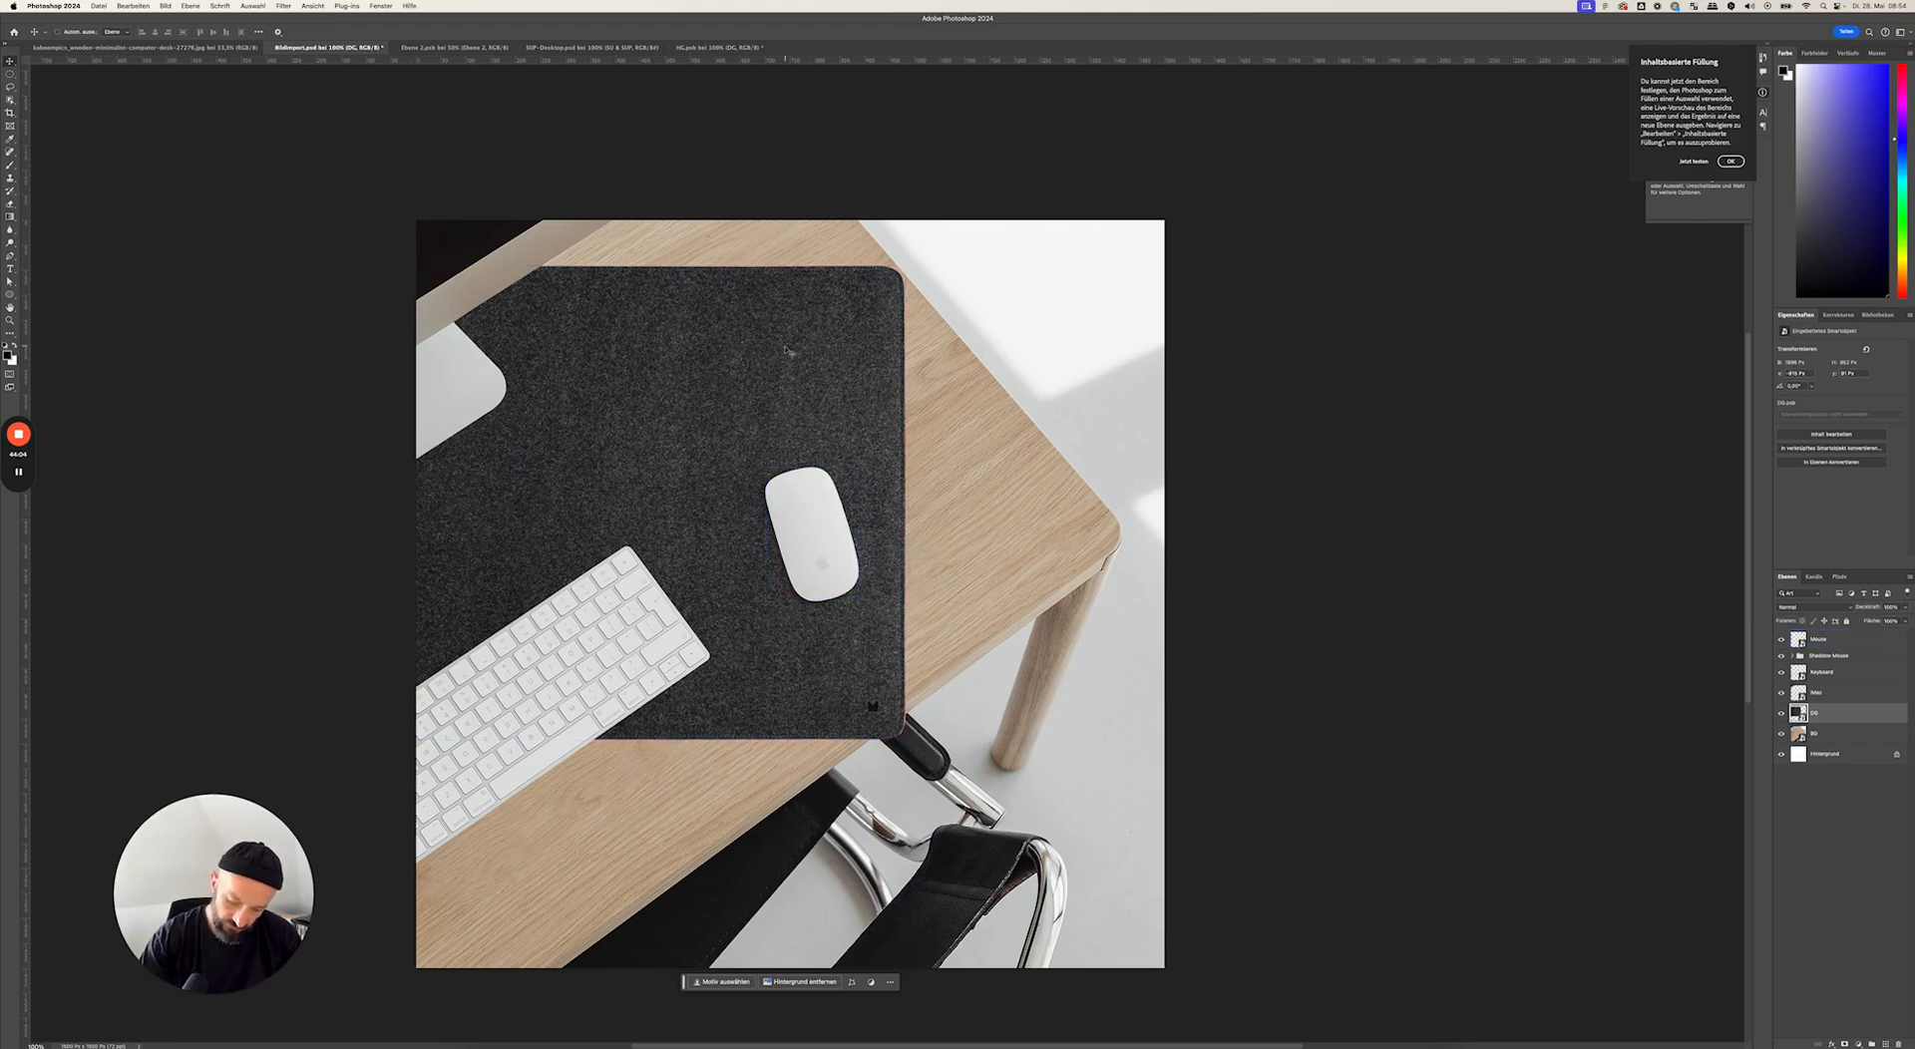
- Rotate the felt pad counter-clockwise parallel to the desk's front edge and place its logo corner just inside the table corner
key(super+t)
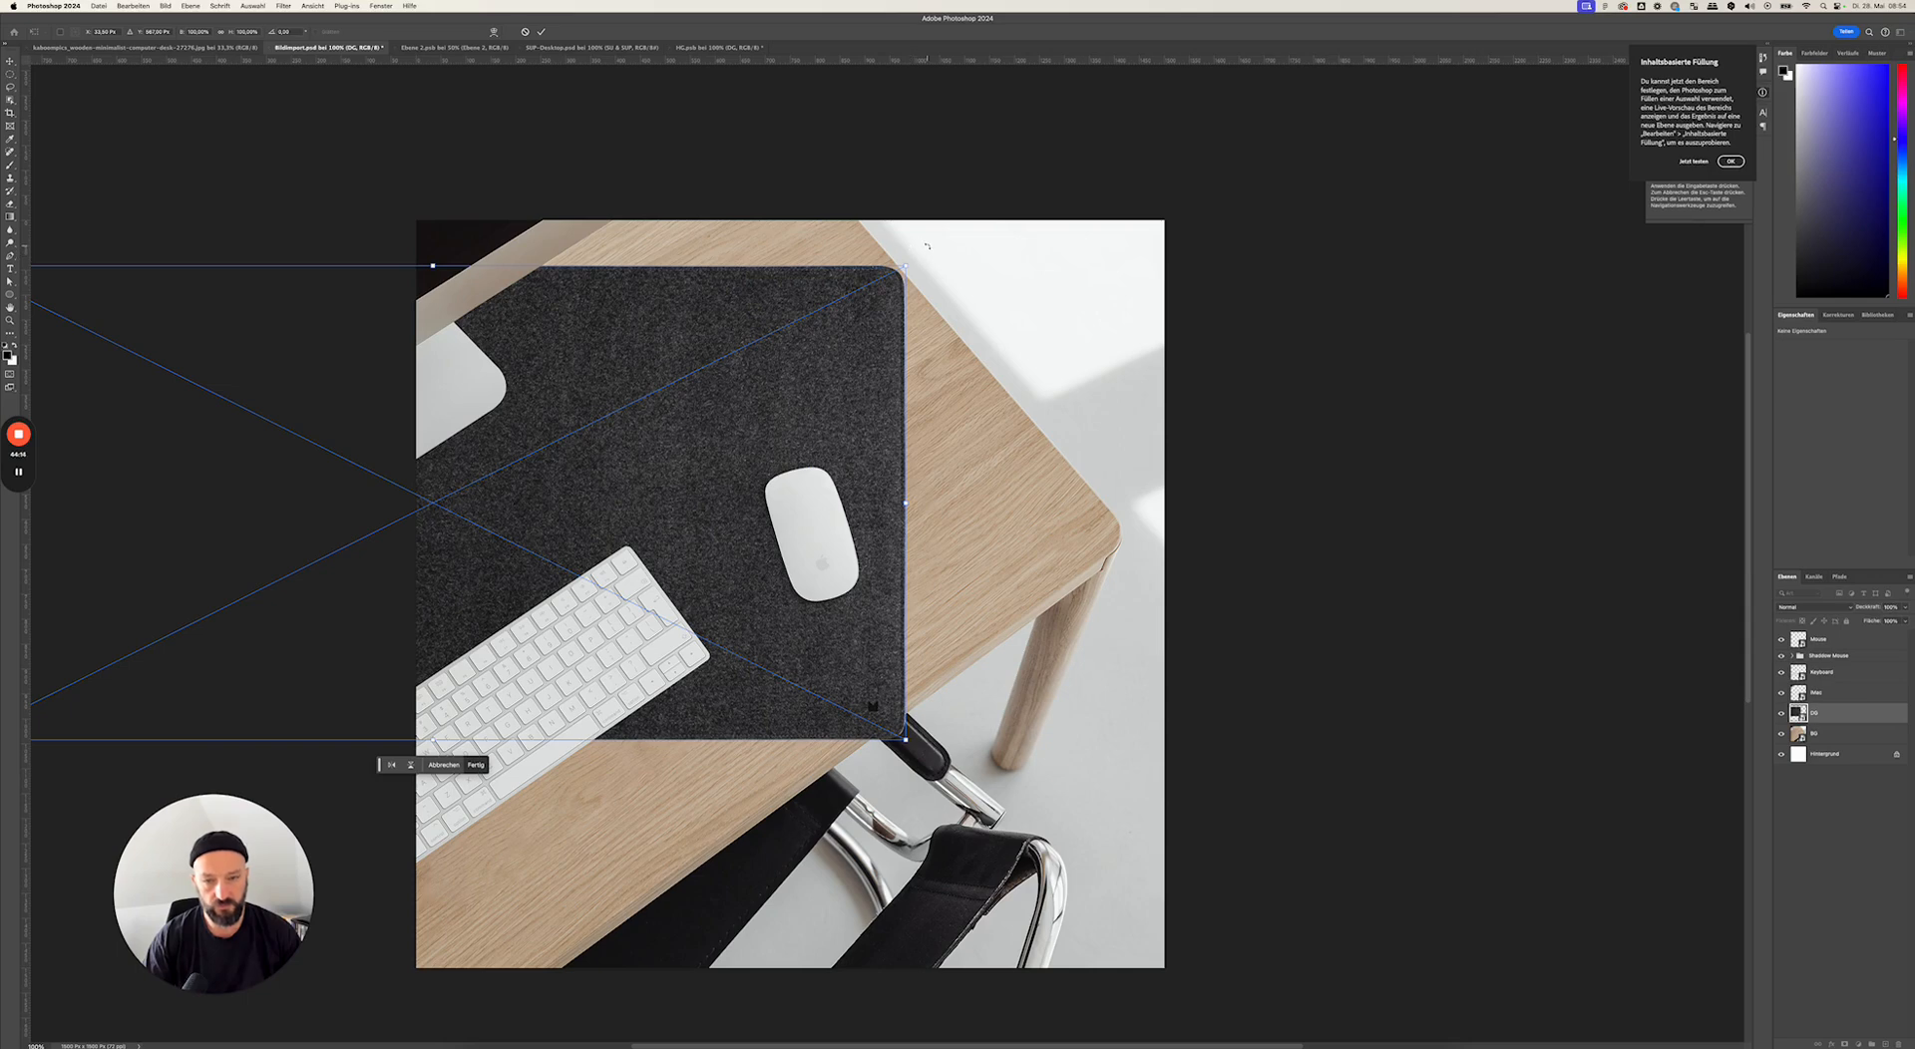
drag(927, 246, 613, 128)
drag(686, 258, 812, 415)
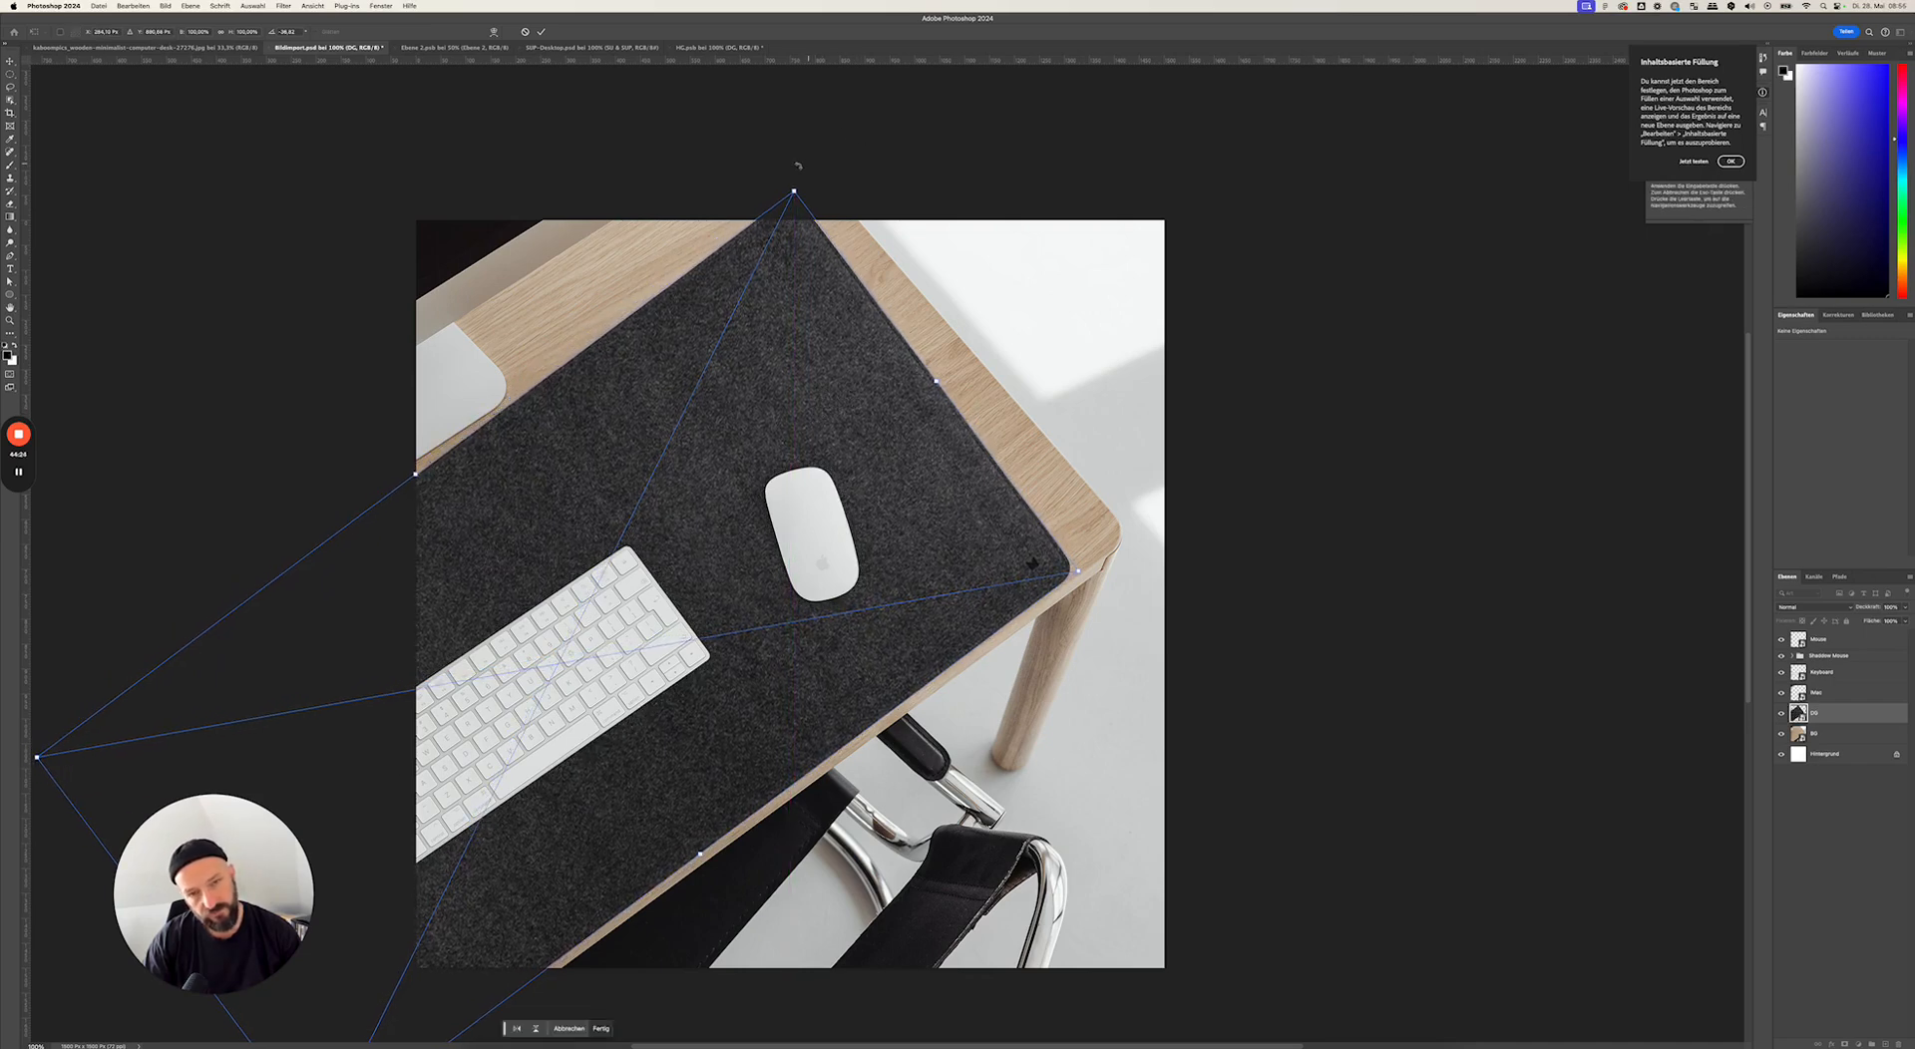
drag(796, 170, 804, 168)
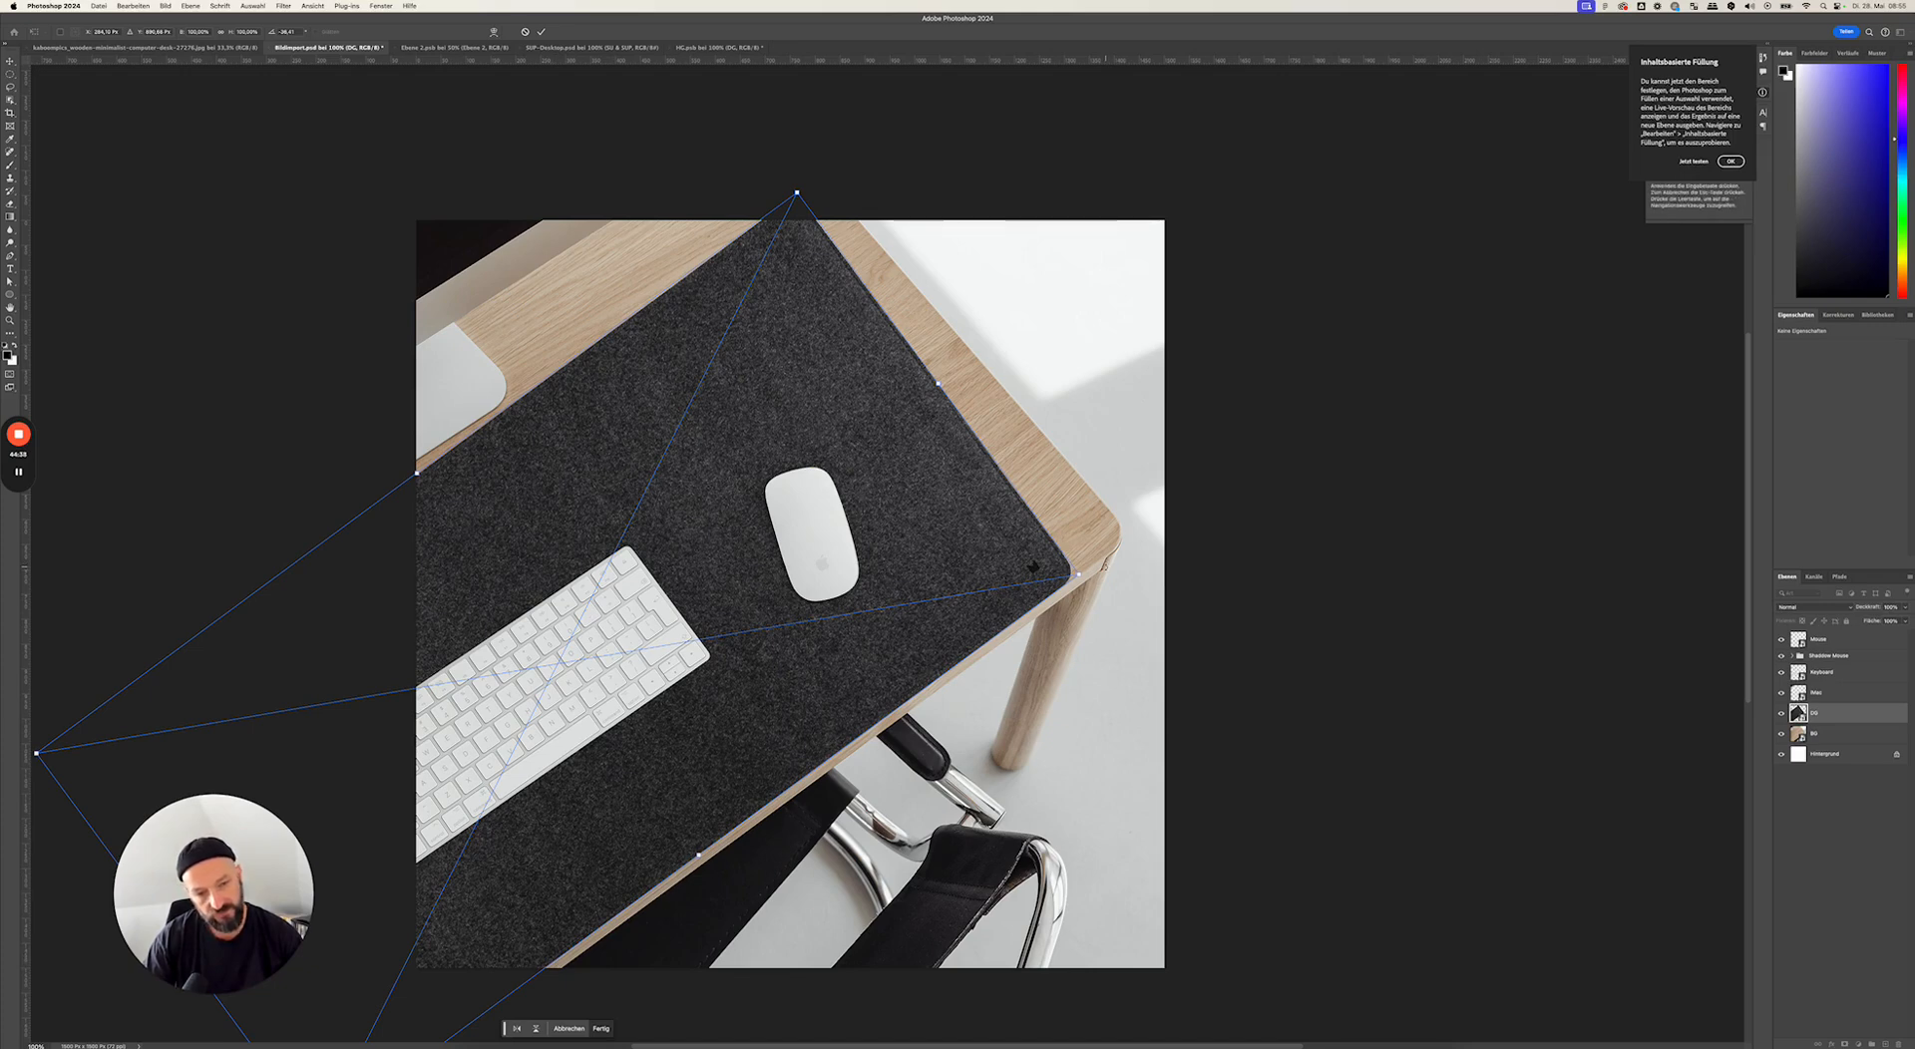
drag(1104, 565, 1111, 567)
drag(938, 618, 891, 595)
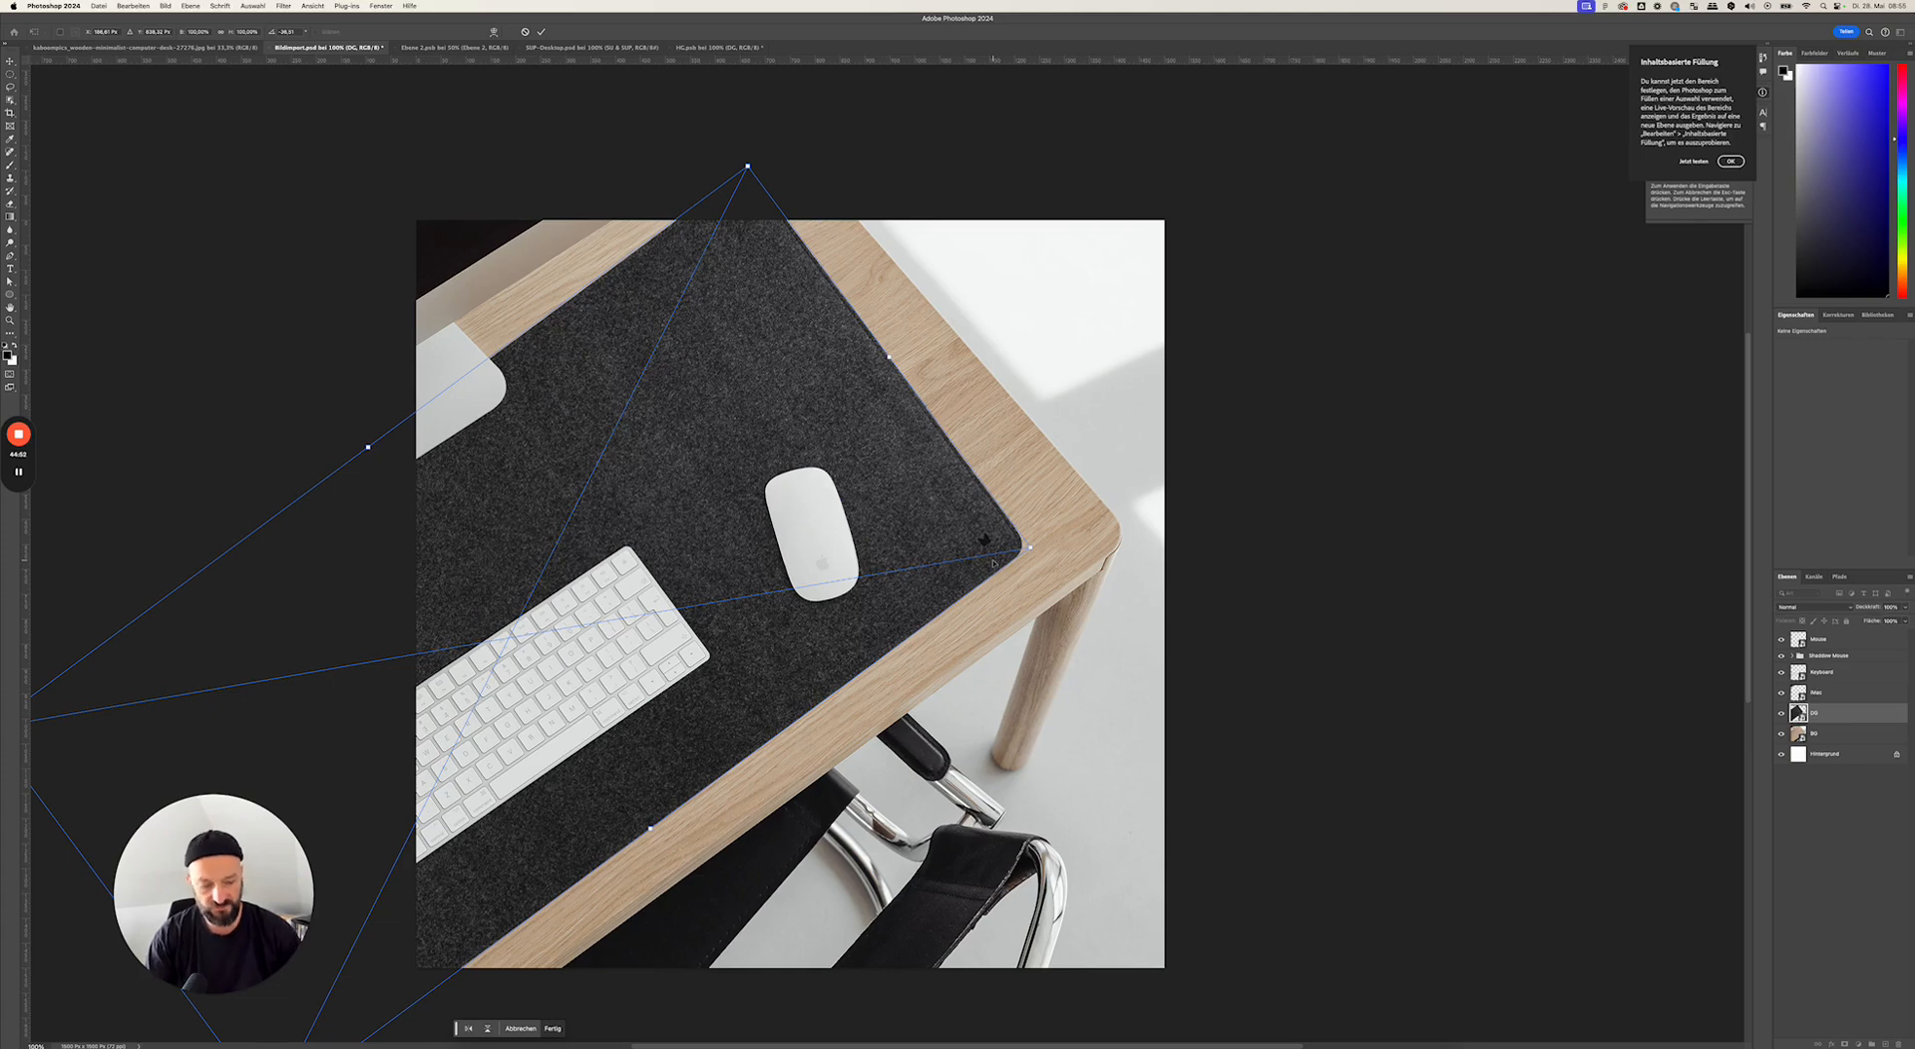
key(Return)
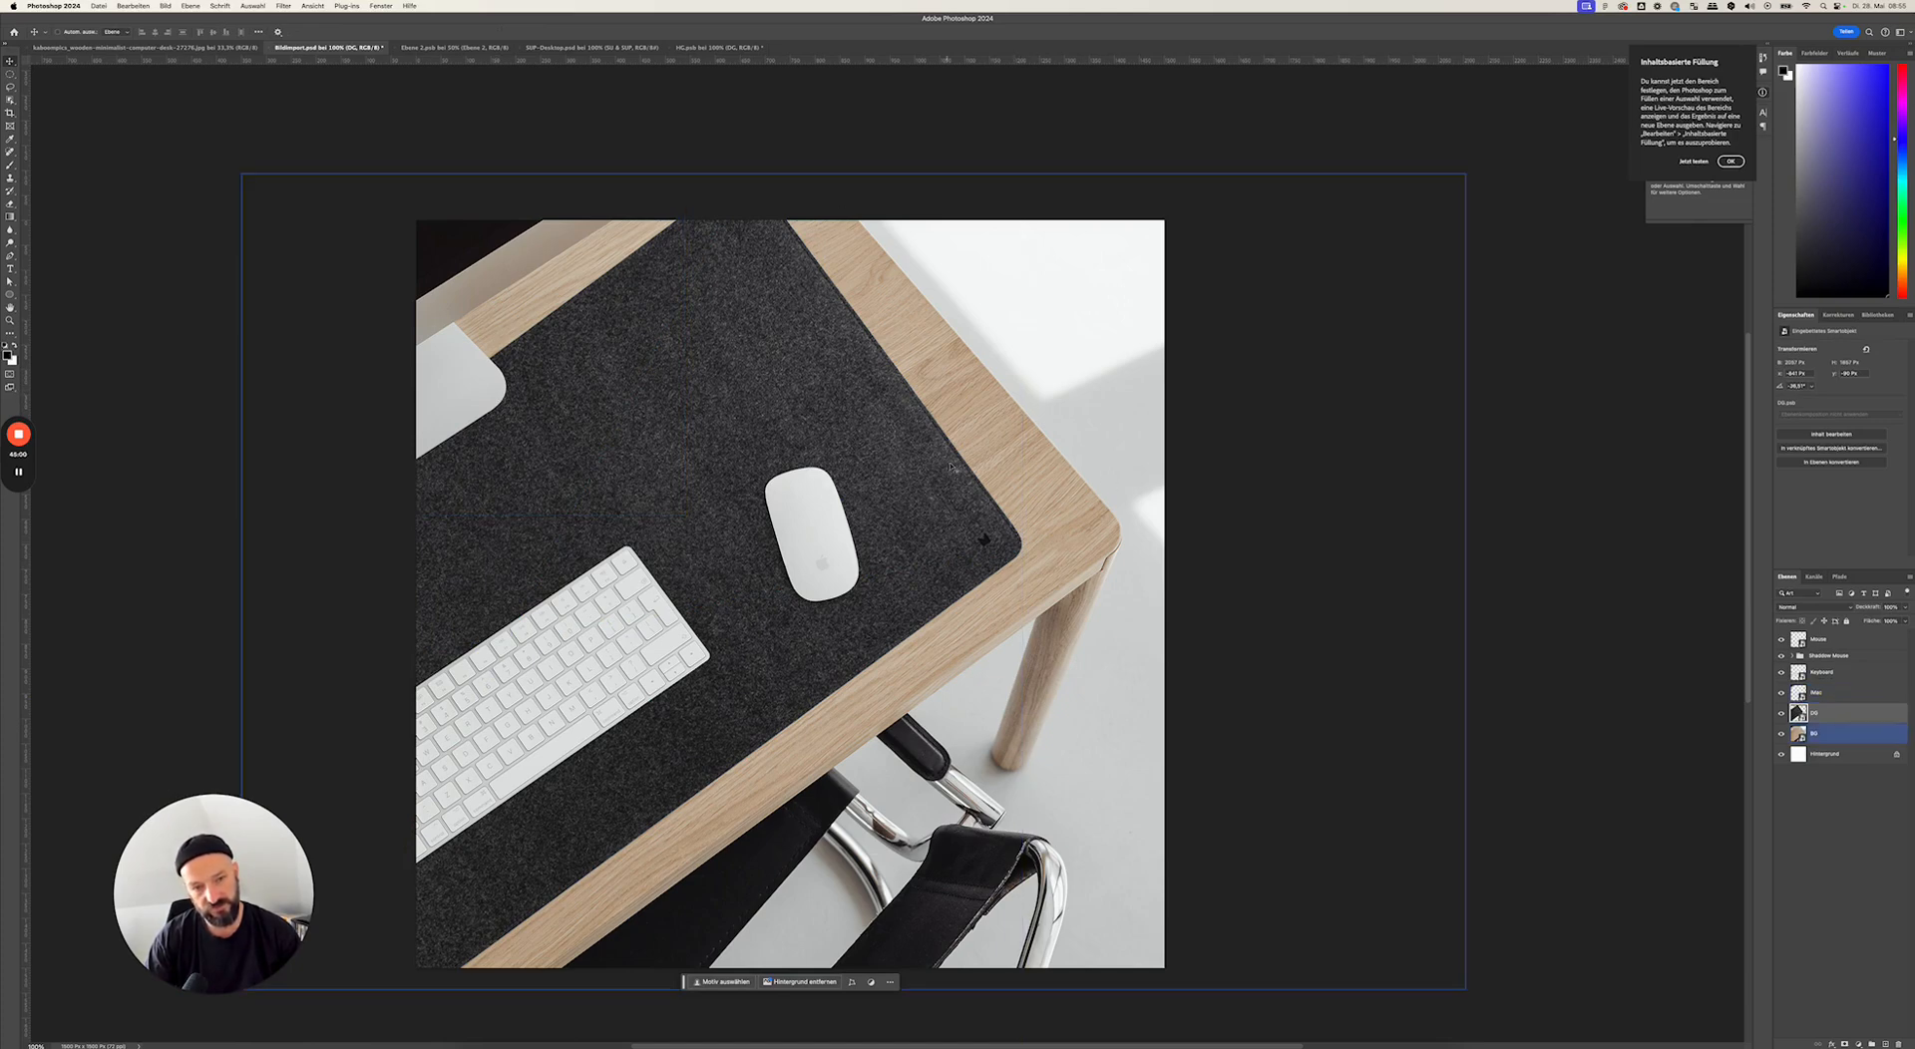
- Move the pad's logo corner onto the table corner and use a Perspective transform to align its short side with the table edge
drag(933, 492, 1010, 480)
key(ctrl+t)
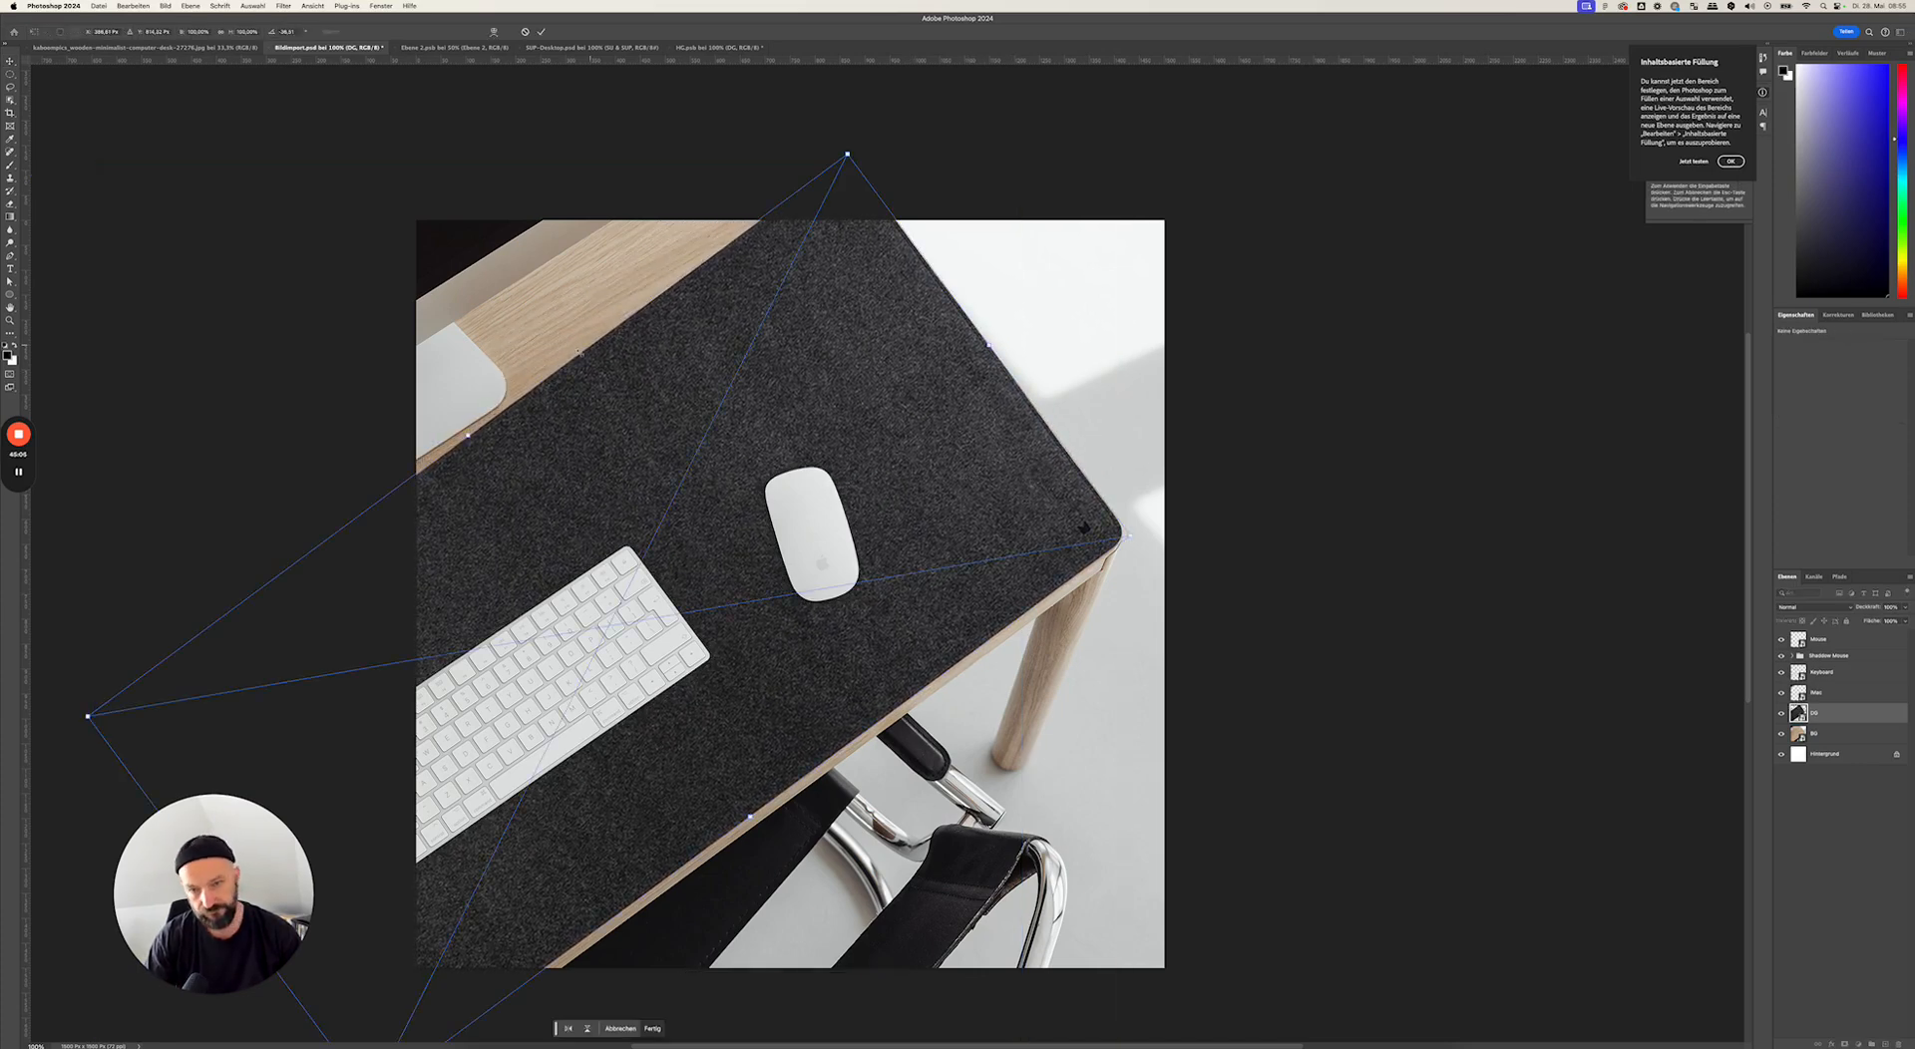
right_click(596, 405)
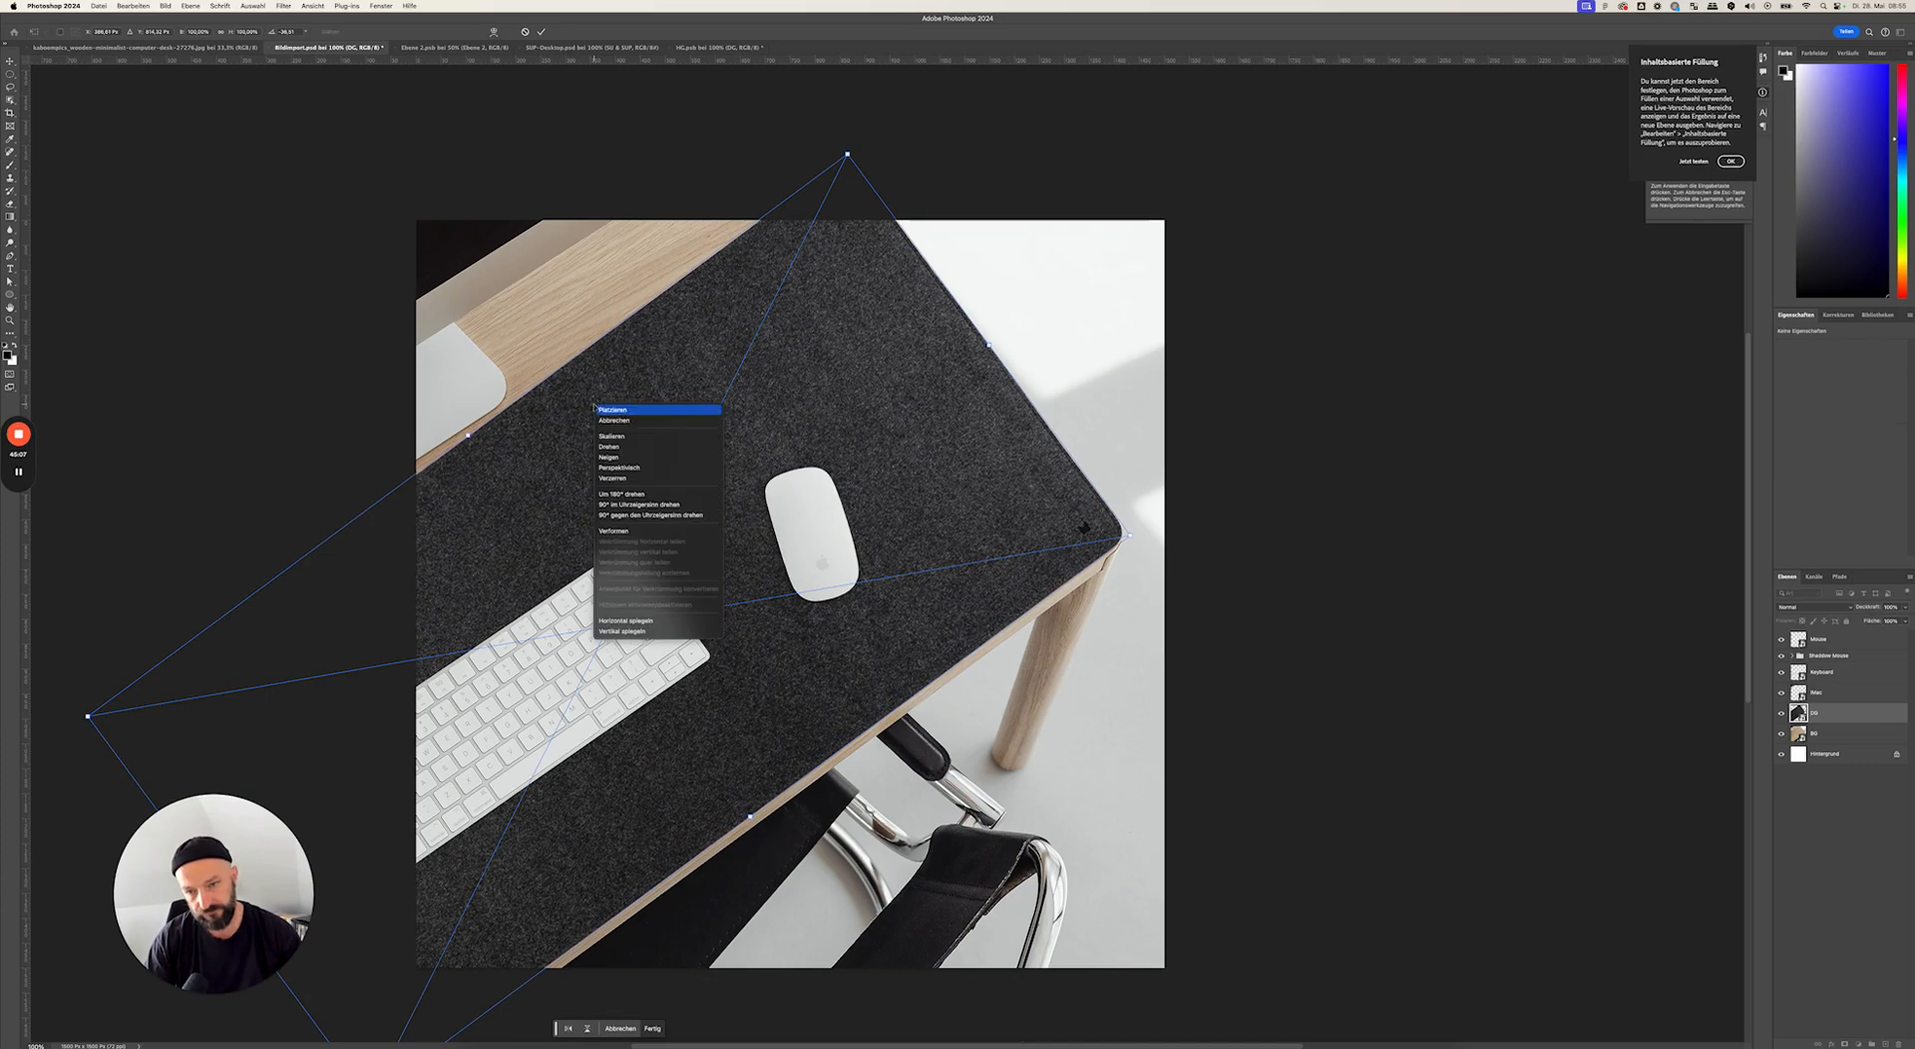
click(623, 468)
drag(848, 157, 821, 176)
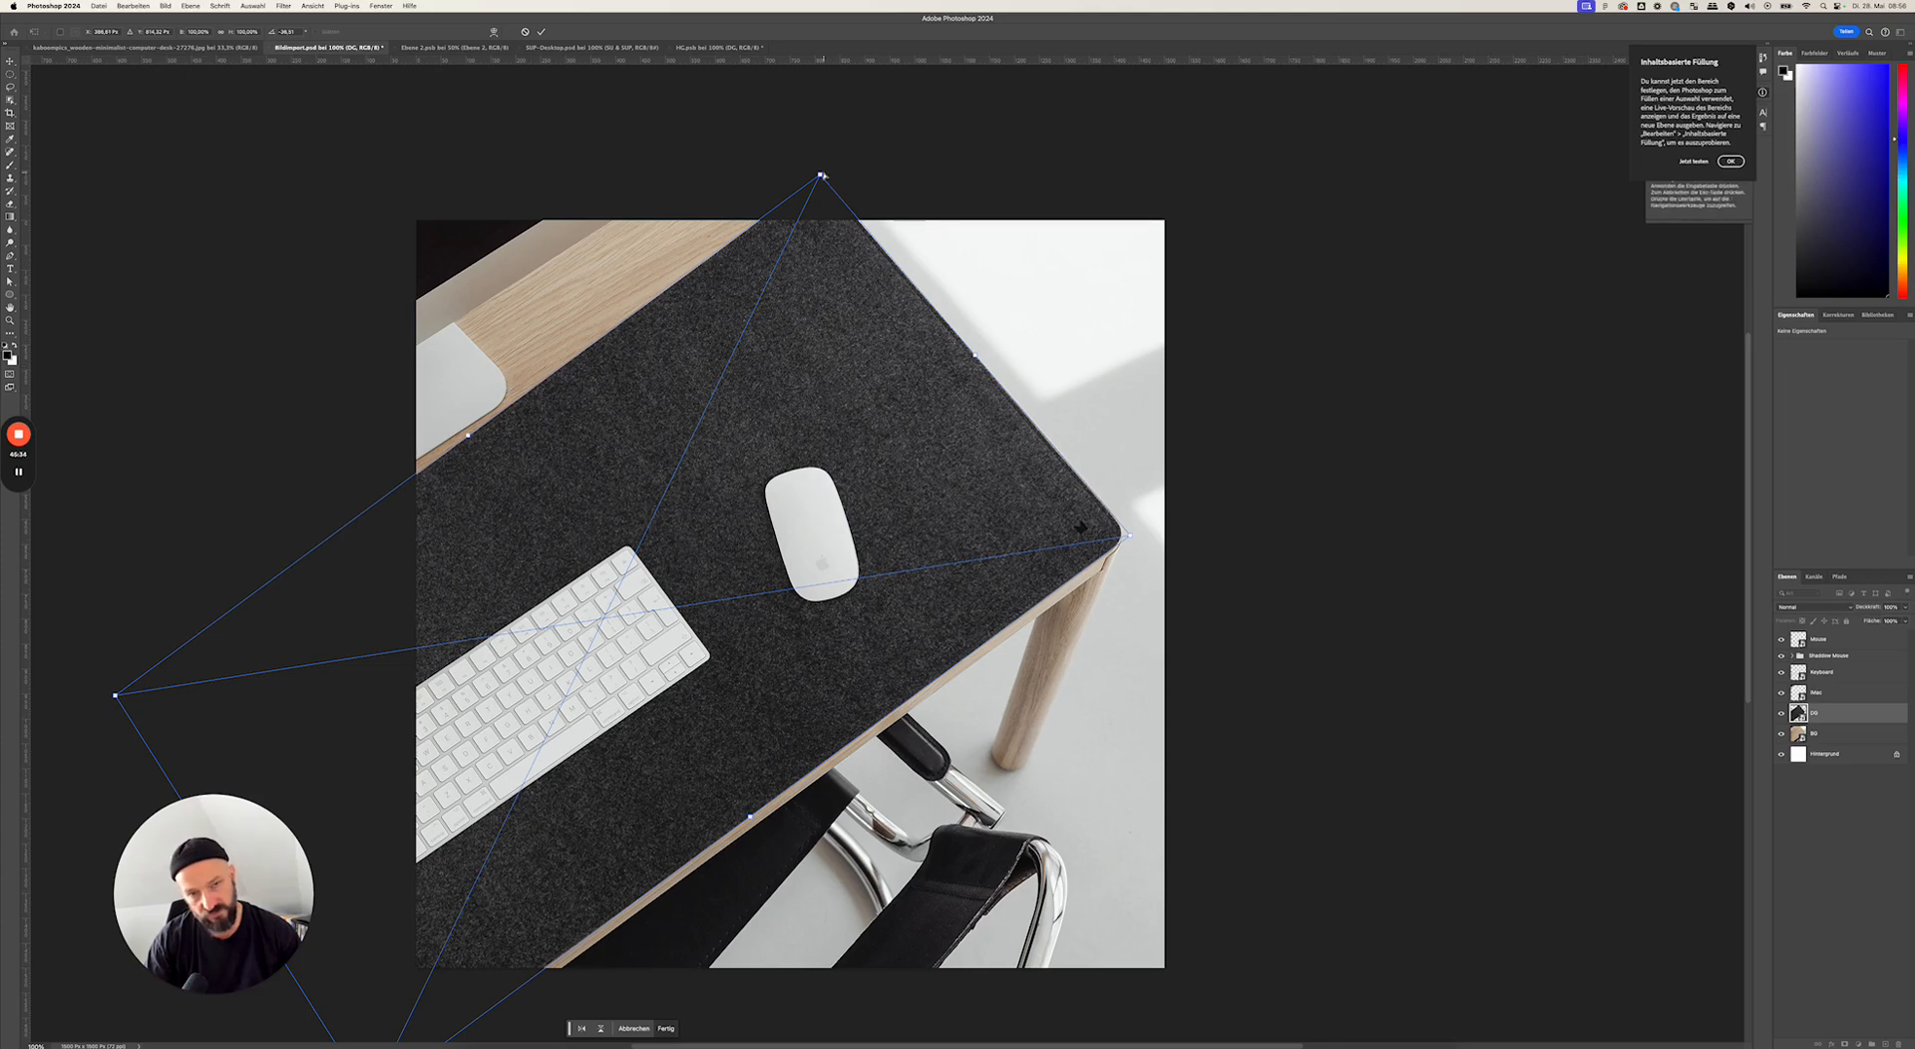
- Fine-tune the felt pad's corners so its short side and logo corner sit just inside the table's edges
drag(820, 176, 826, 188)
drag(840, 281, 843, 289)
drag(1124, 533, 1127, 536)
drag(117, 701, 140, 695)
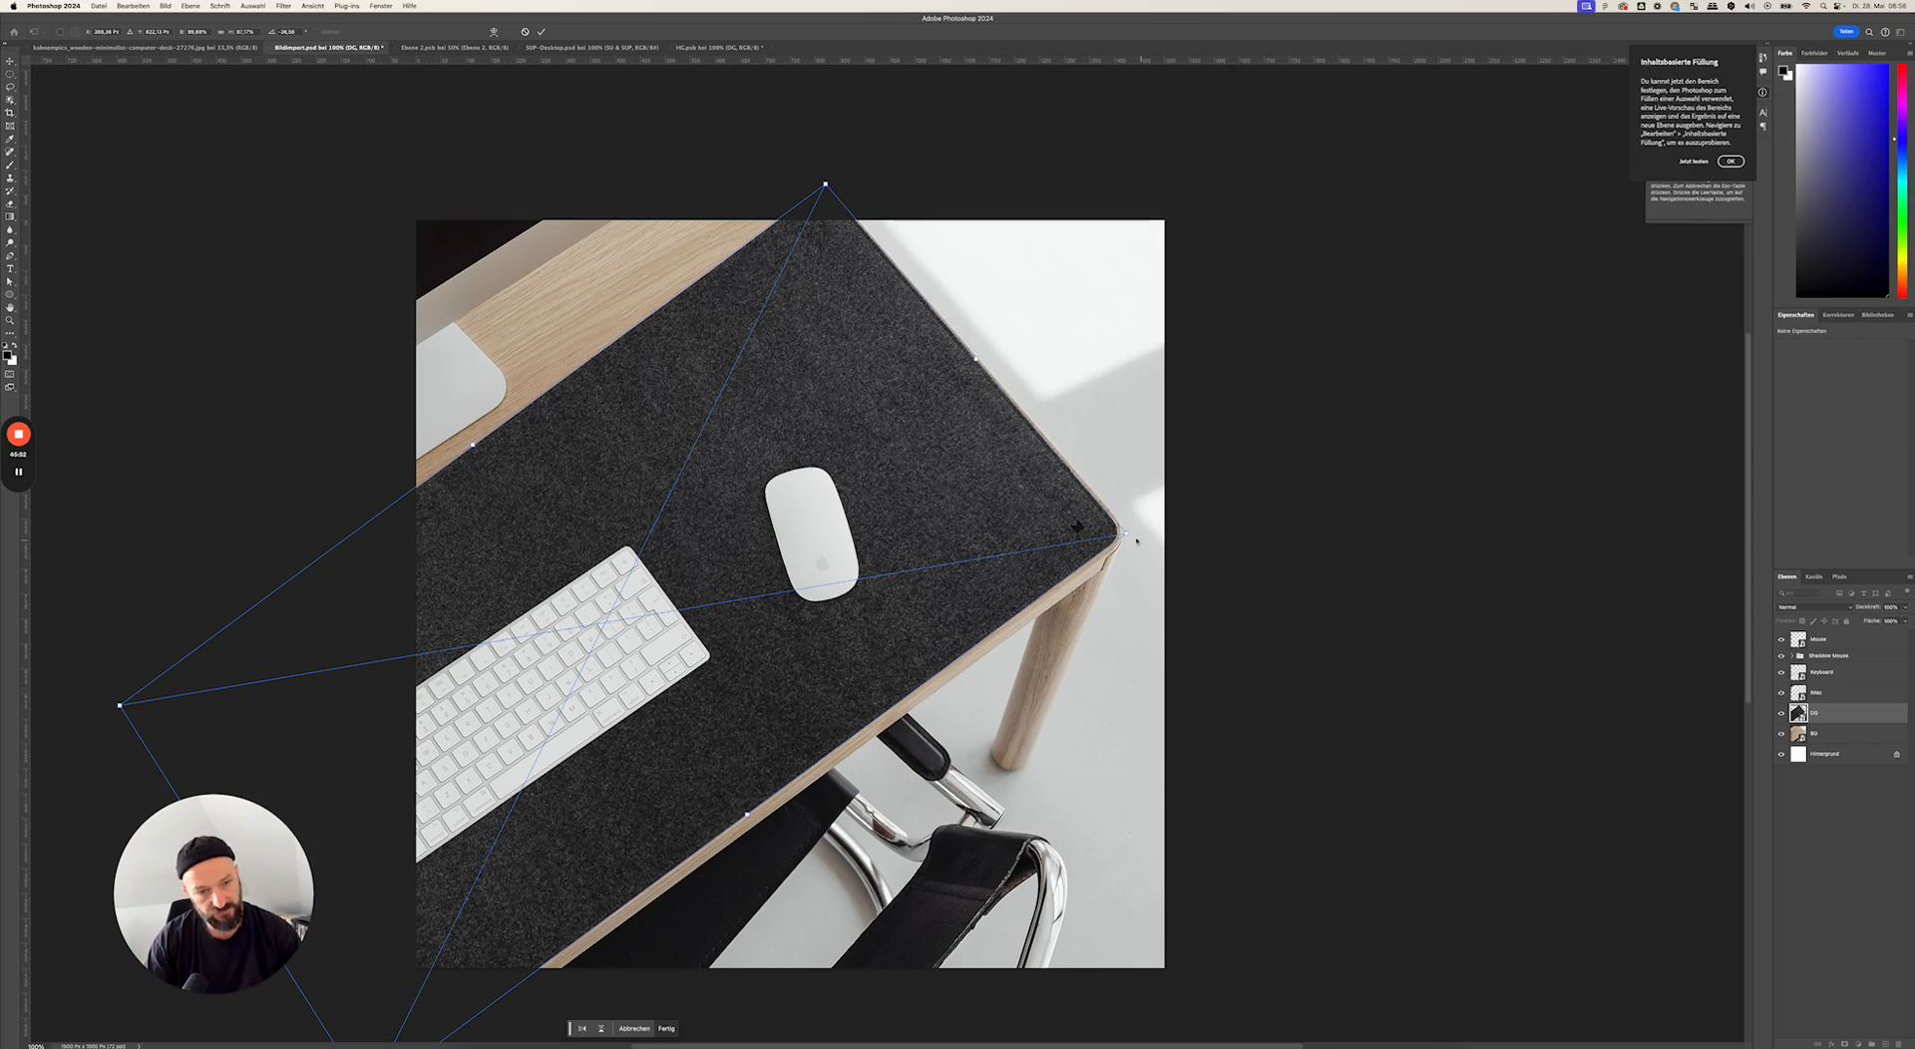
drag(1139, 541, 1128, 536)
- Use a Distort transform to raise the pad's far-left corner and nudge its upper corner down slightly, and apply the transform
right_click(591, 387)
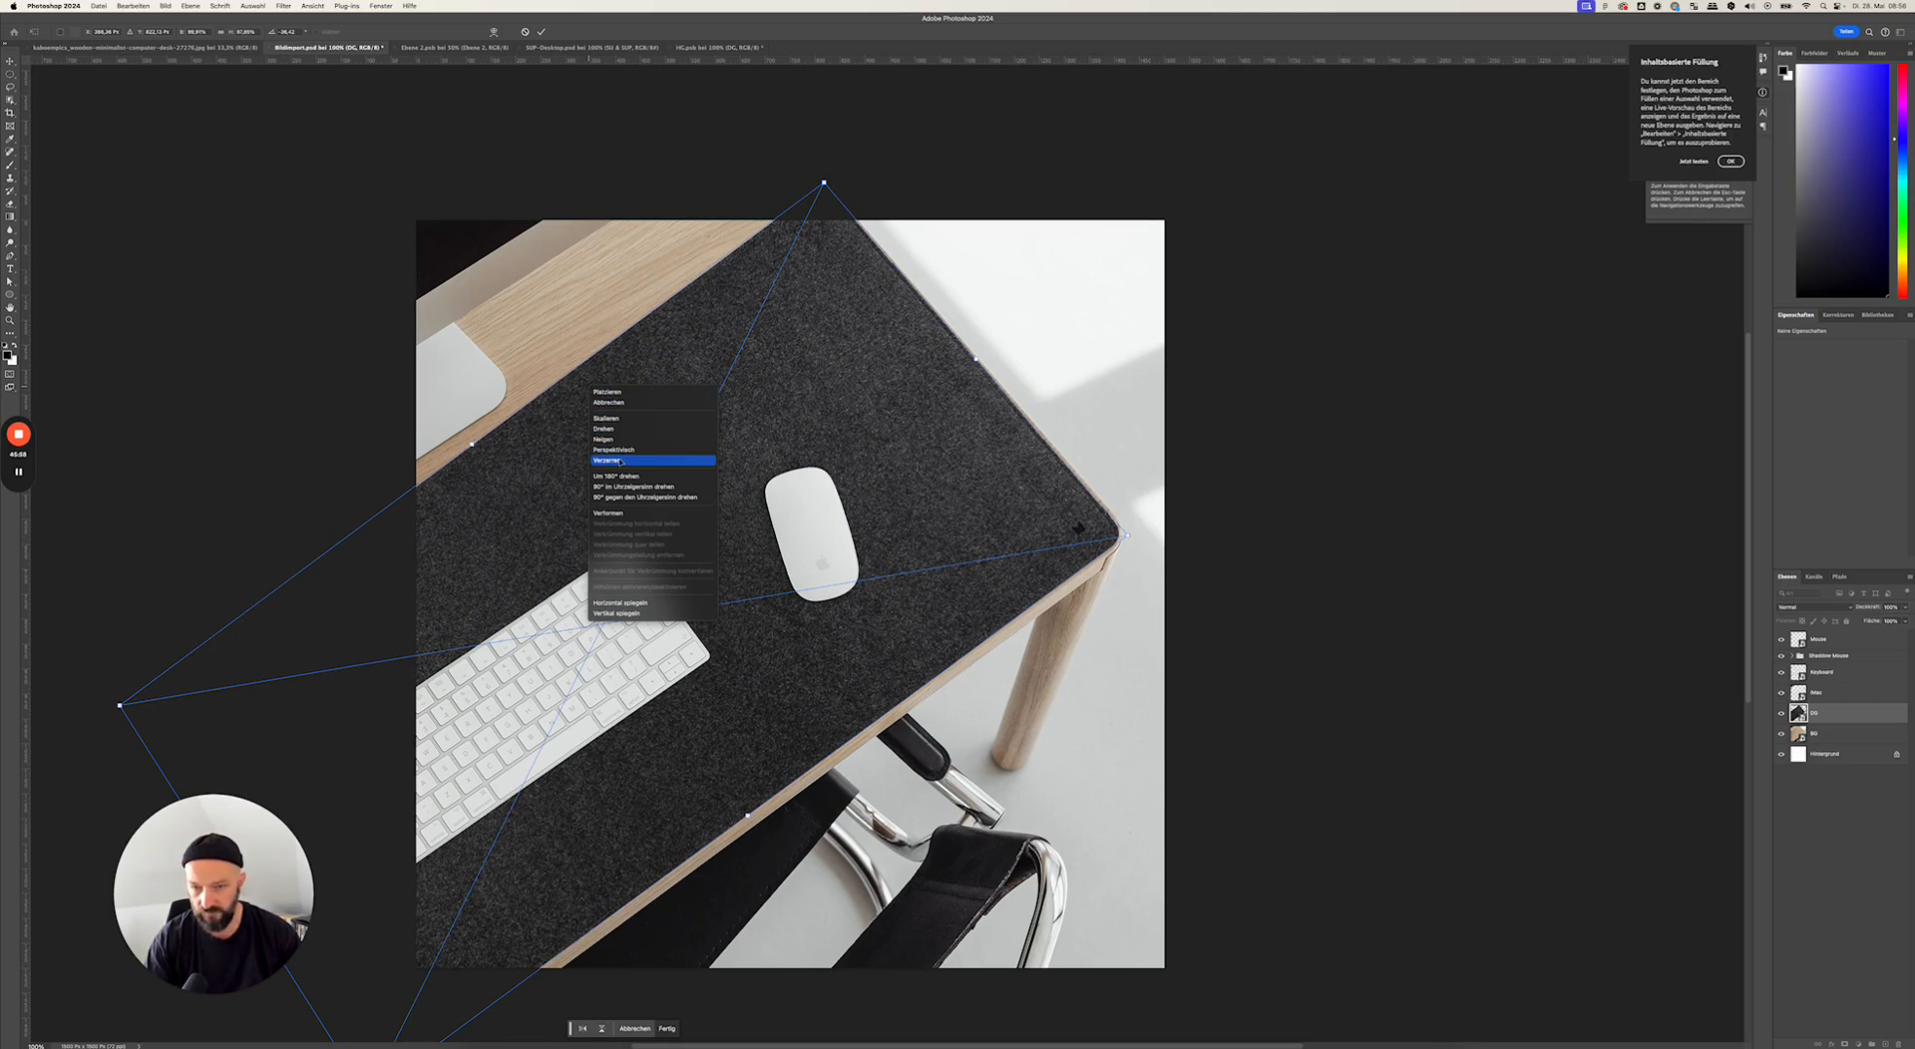
click(620, 461)
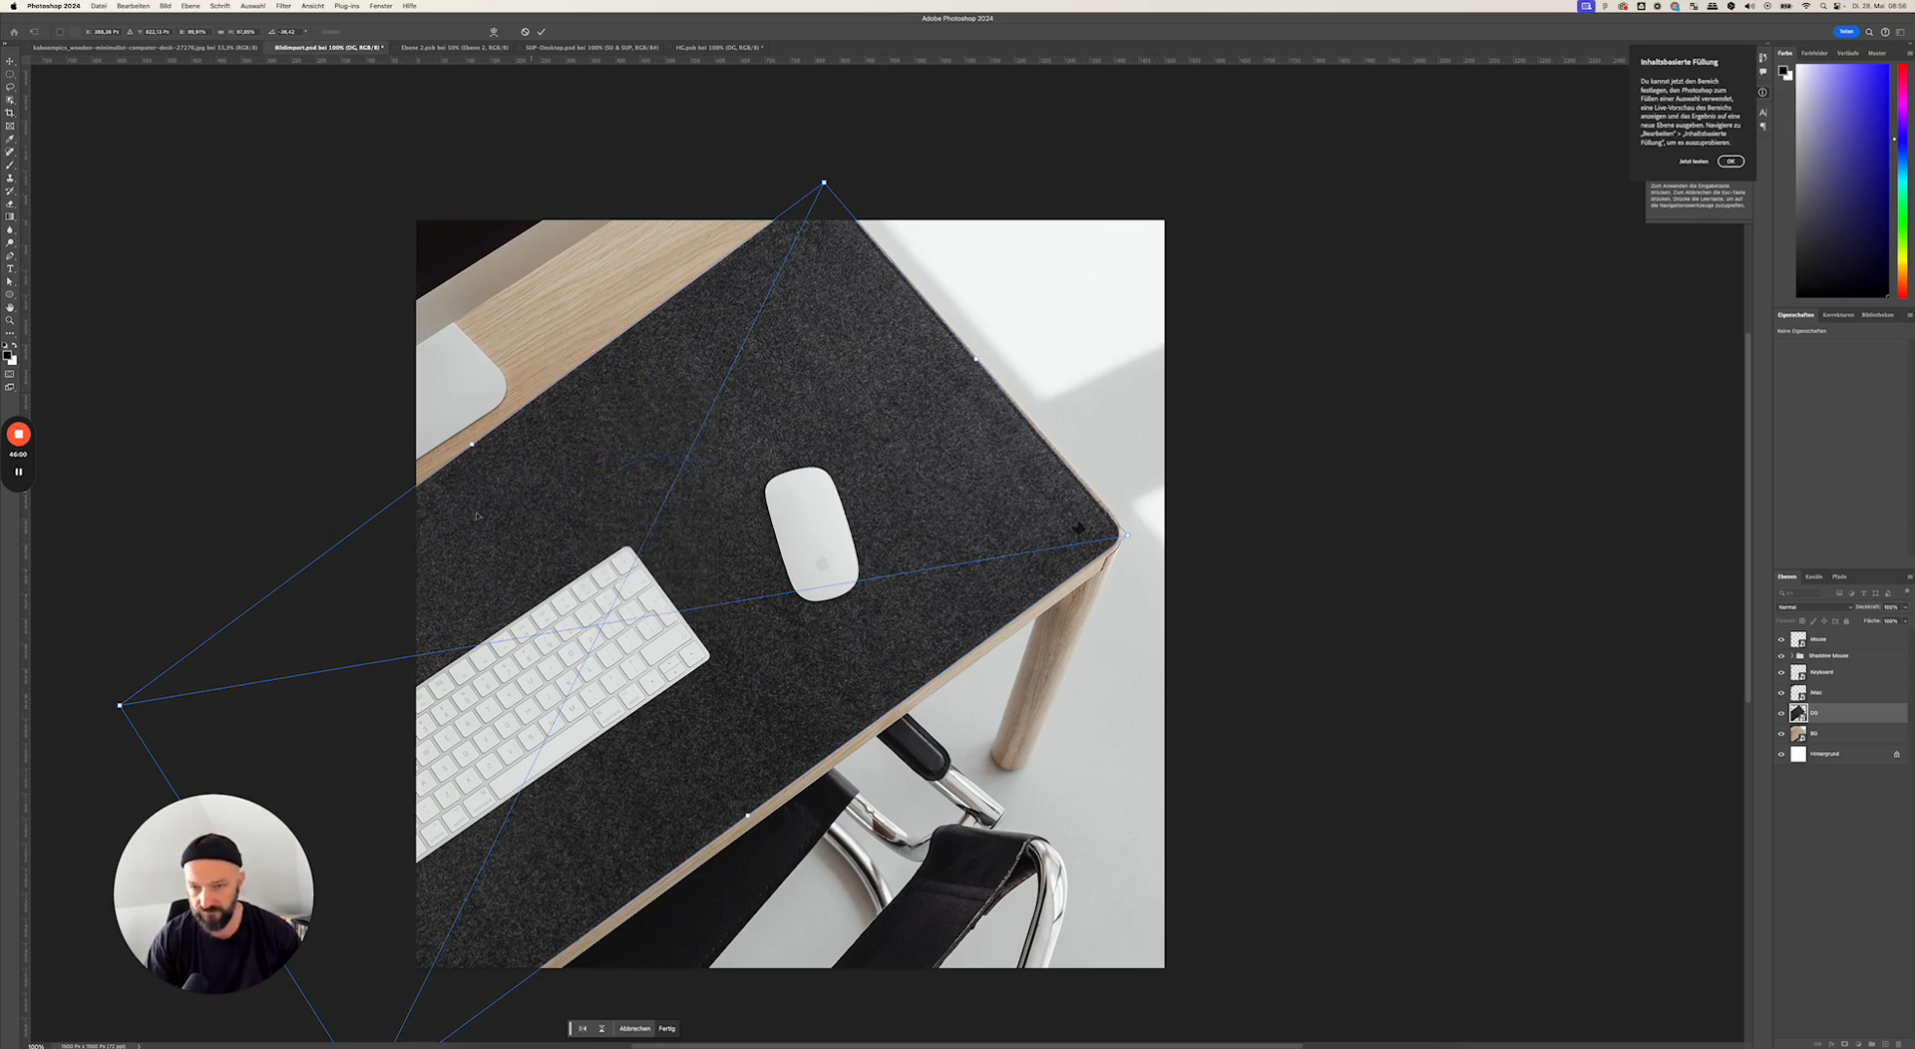
drag(121, 706, 109, 659)
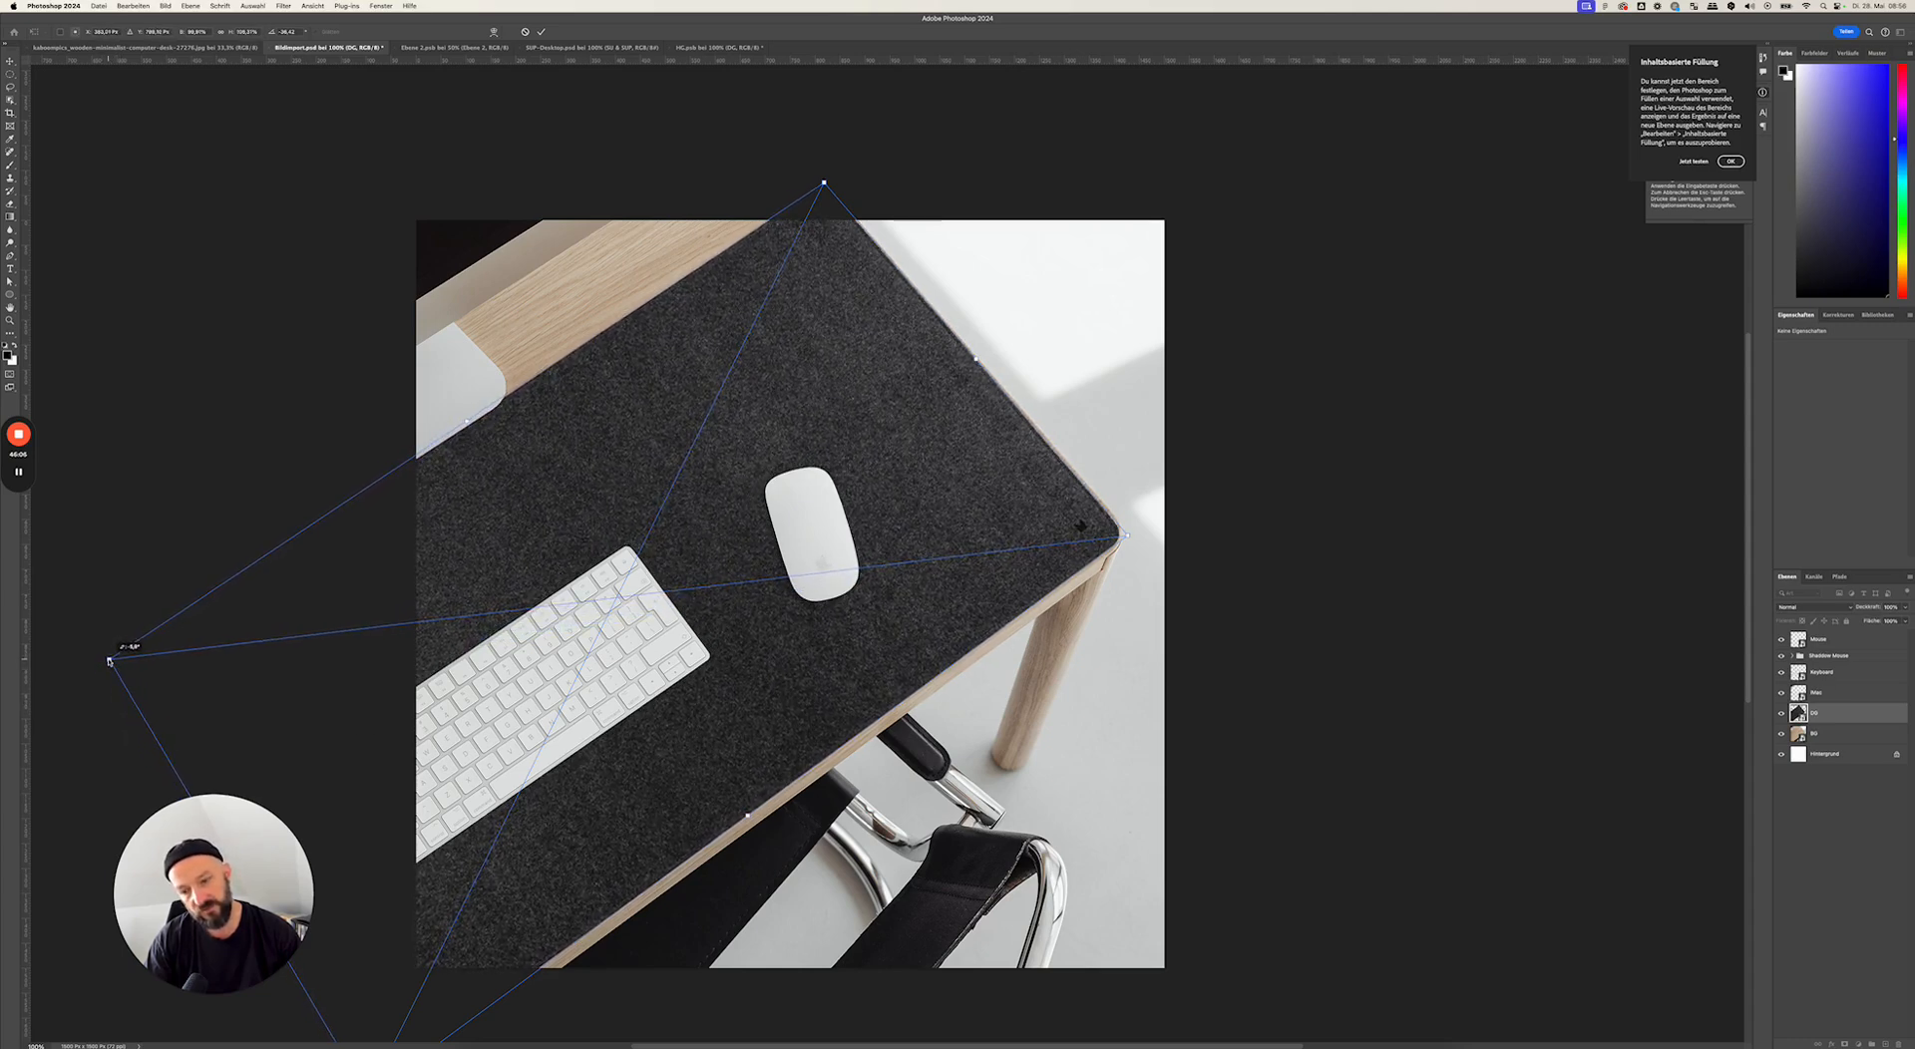
drag(110, 658, 111, 654)
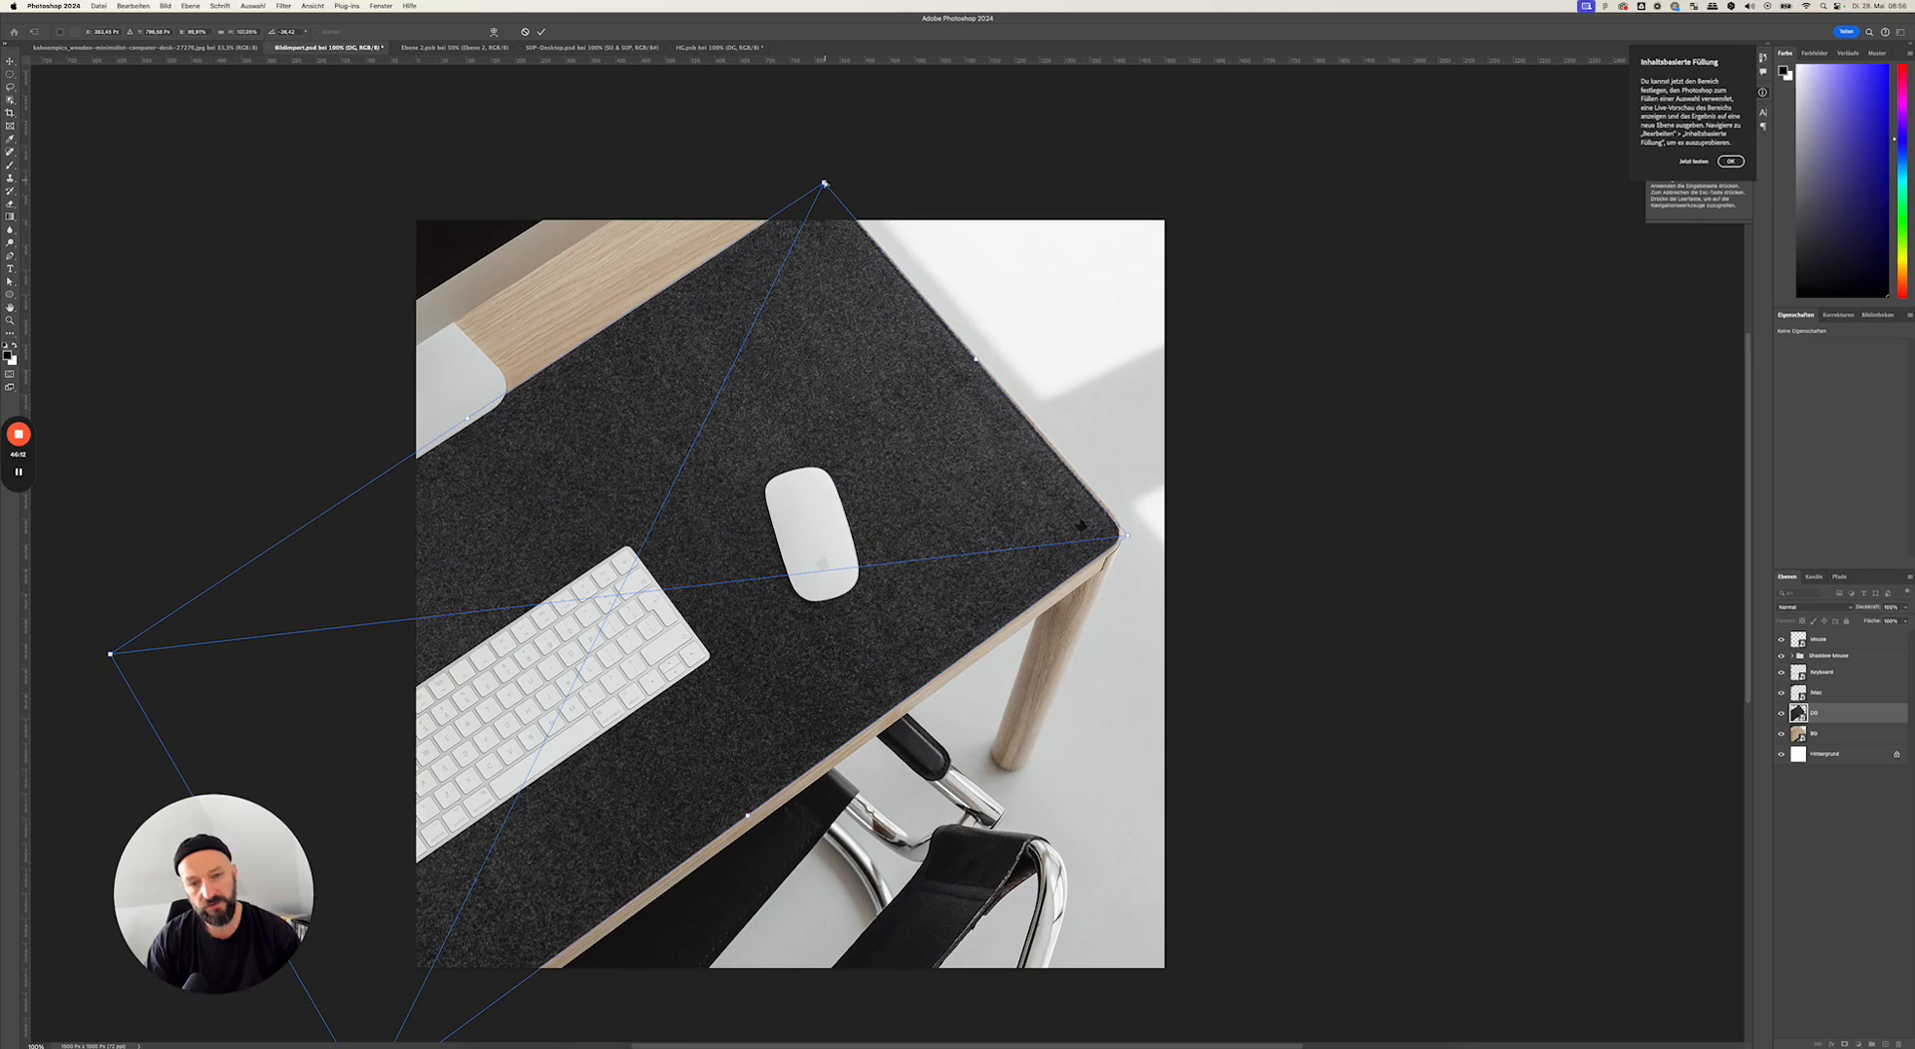
drag(824, 183, 825, 185)
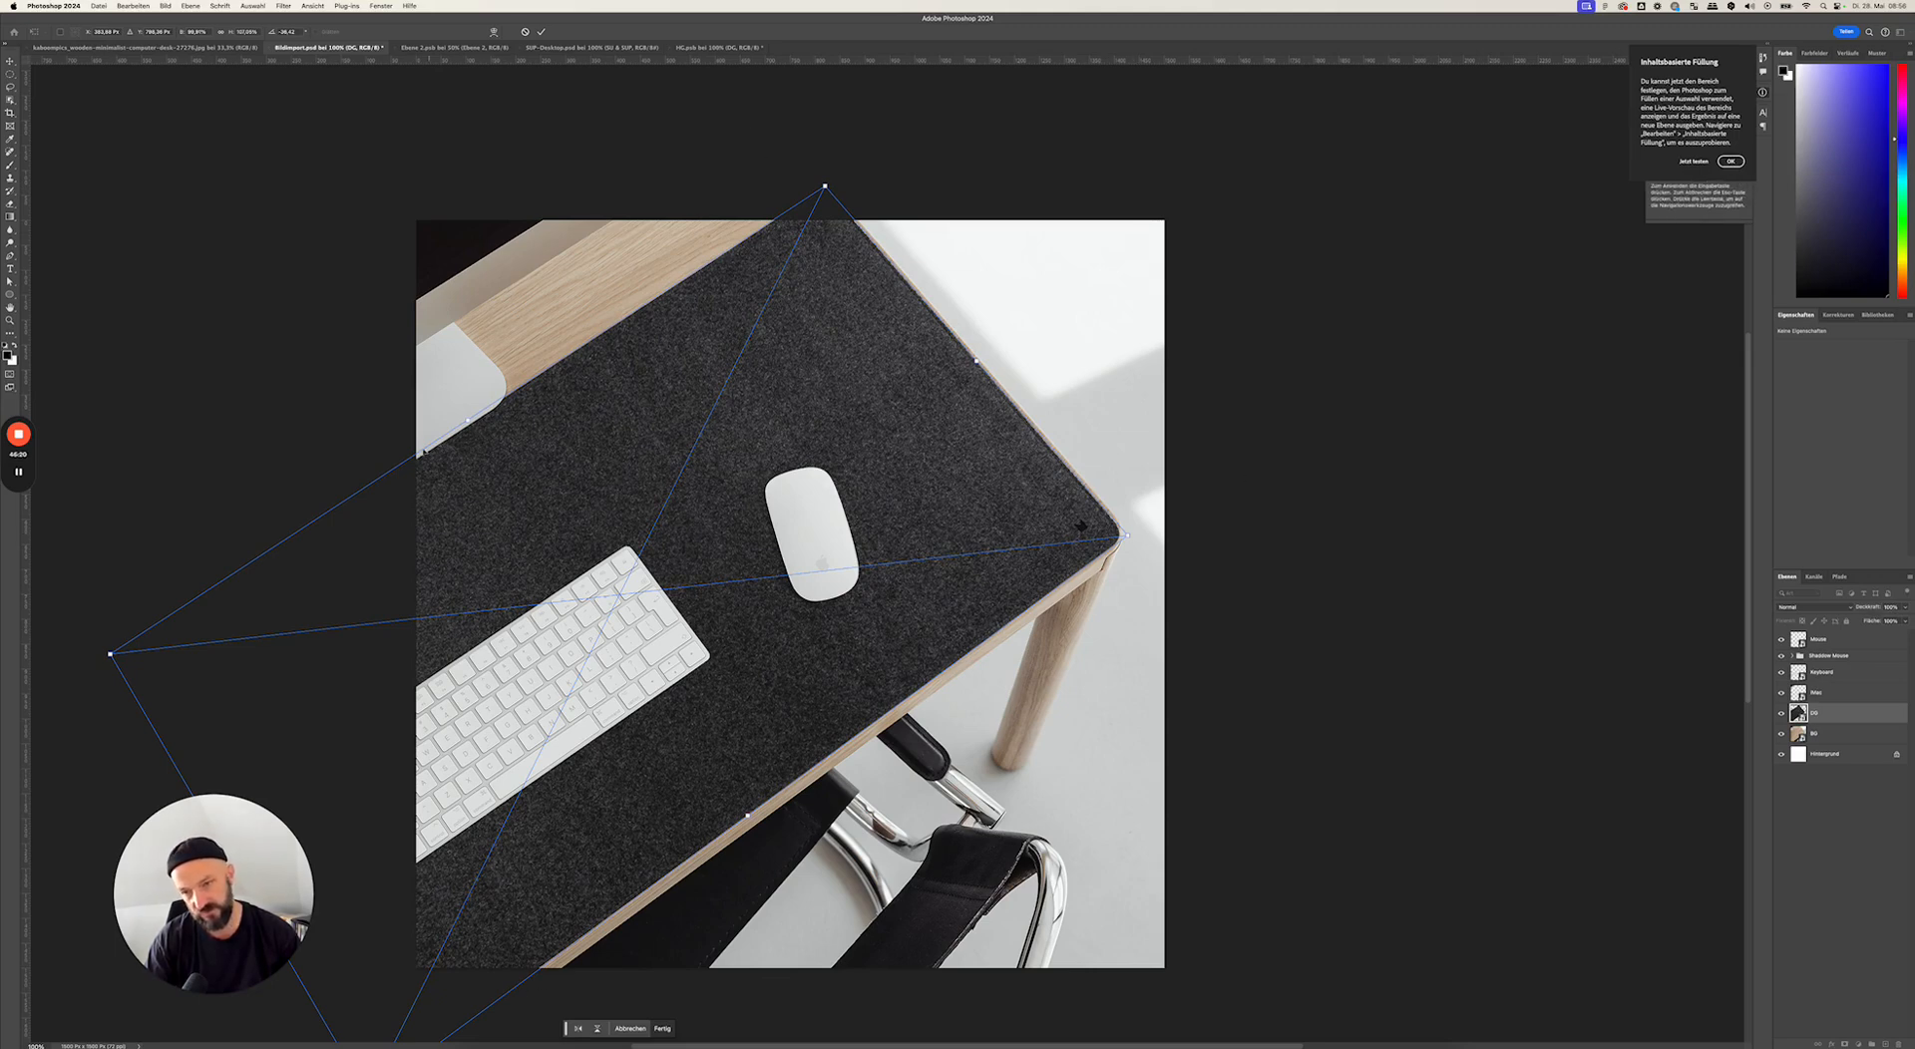
key(Return)
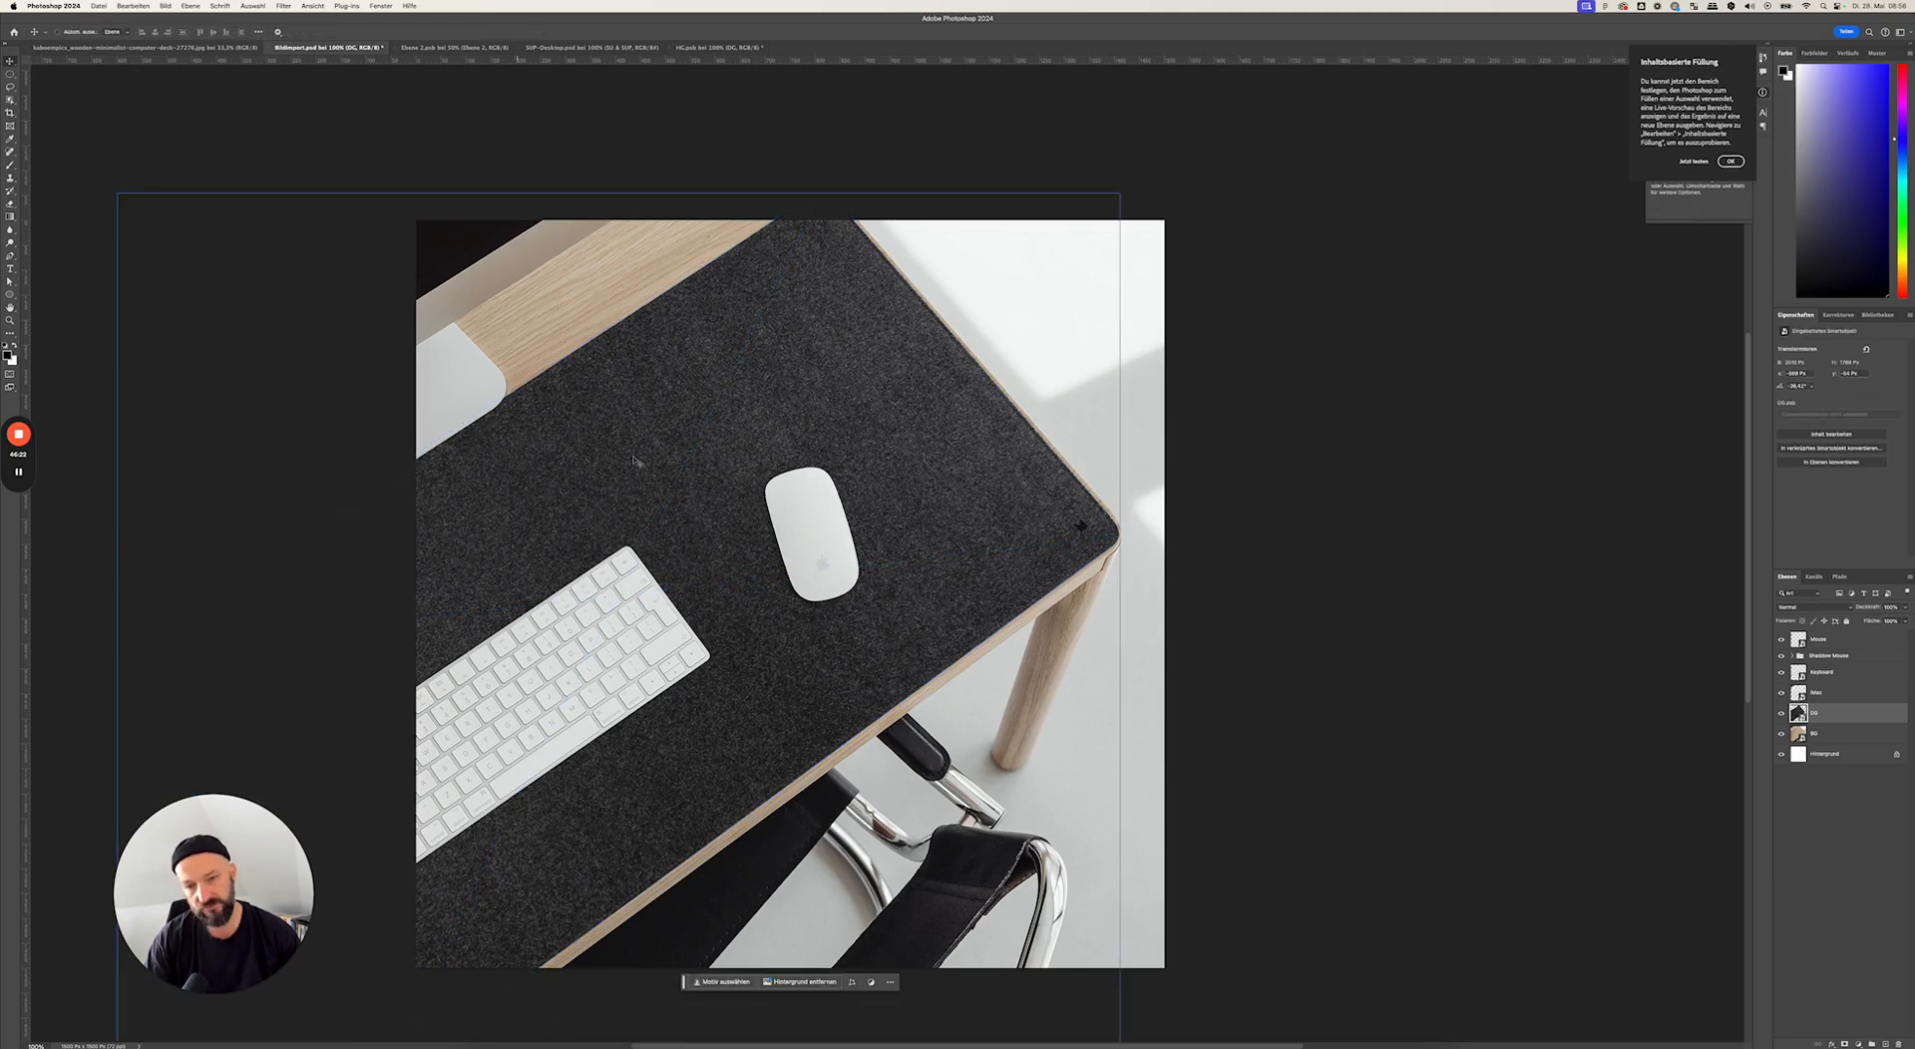
- Move the felt pad inward from the table corner, leaving a wooden border along both table edges
drag(975, 511, 890, 513)
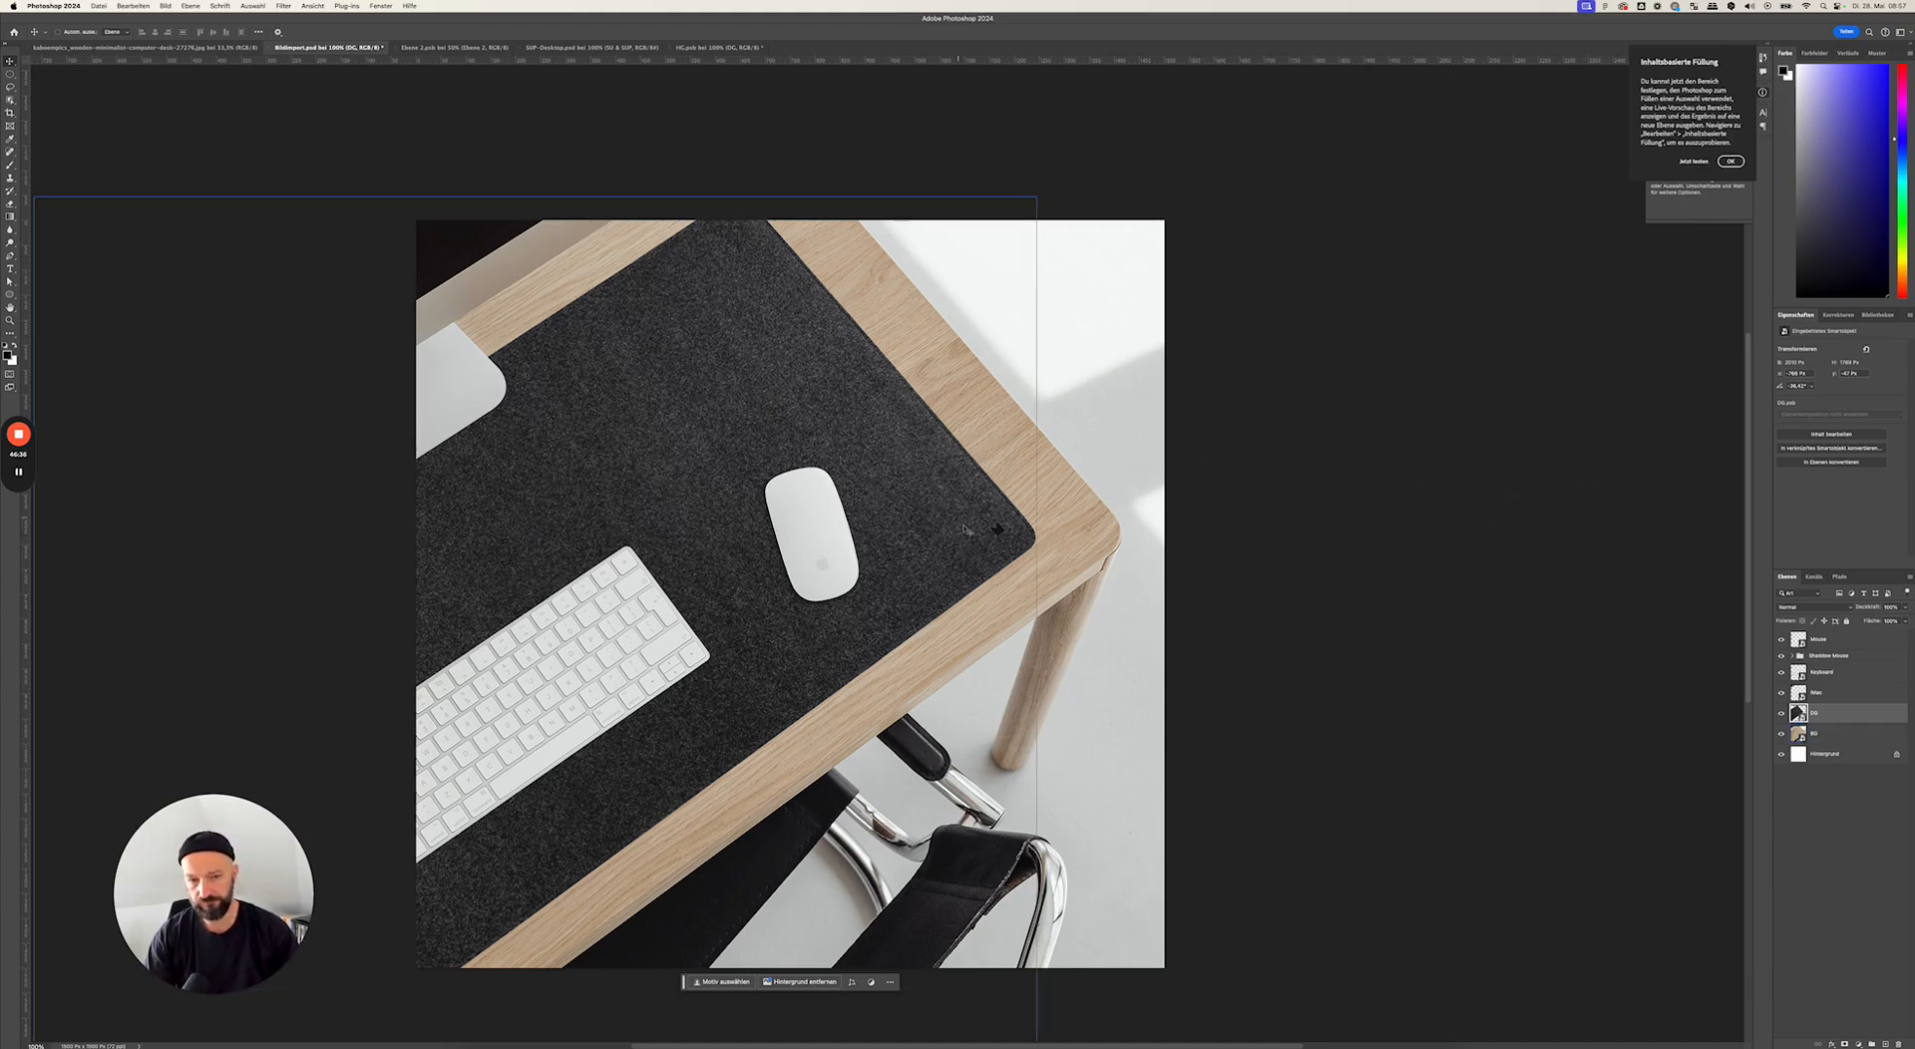
drag(994, 542, 991, 545)
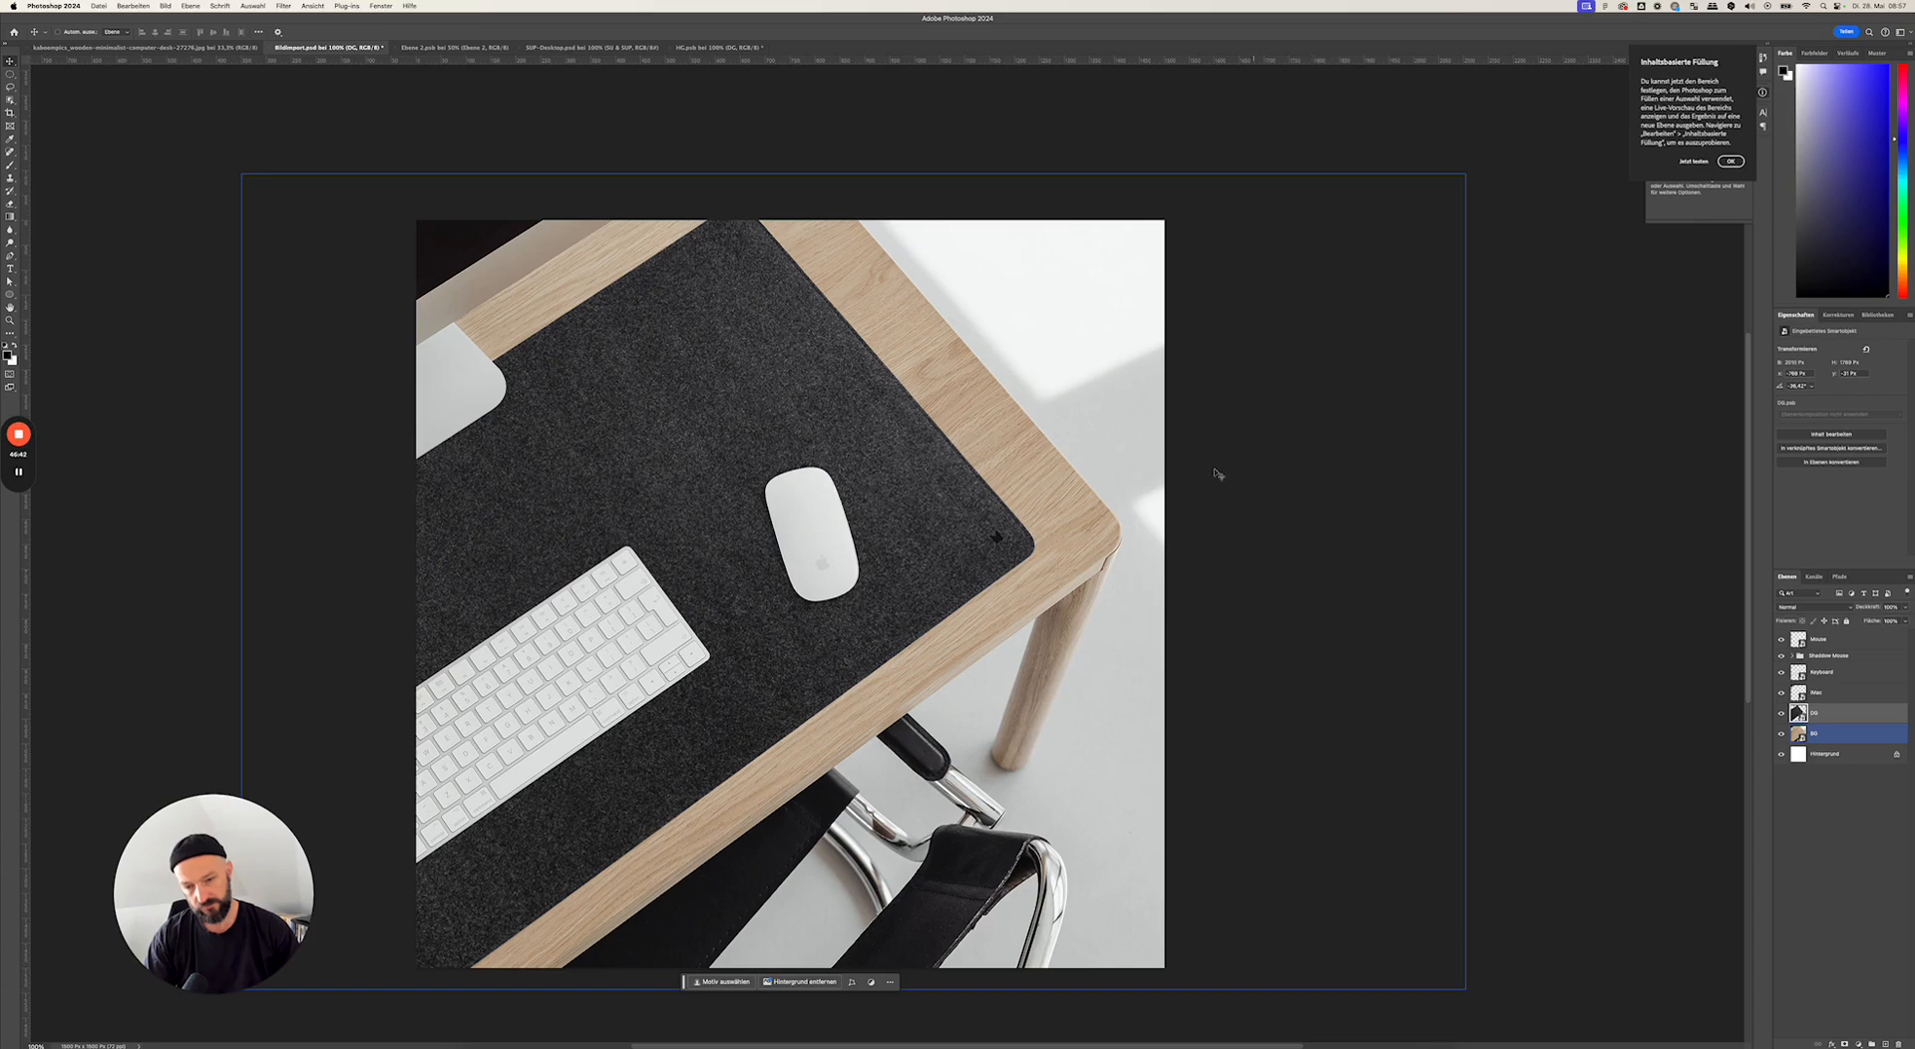
drag(952, 470, 855, 410)
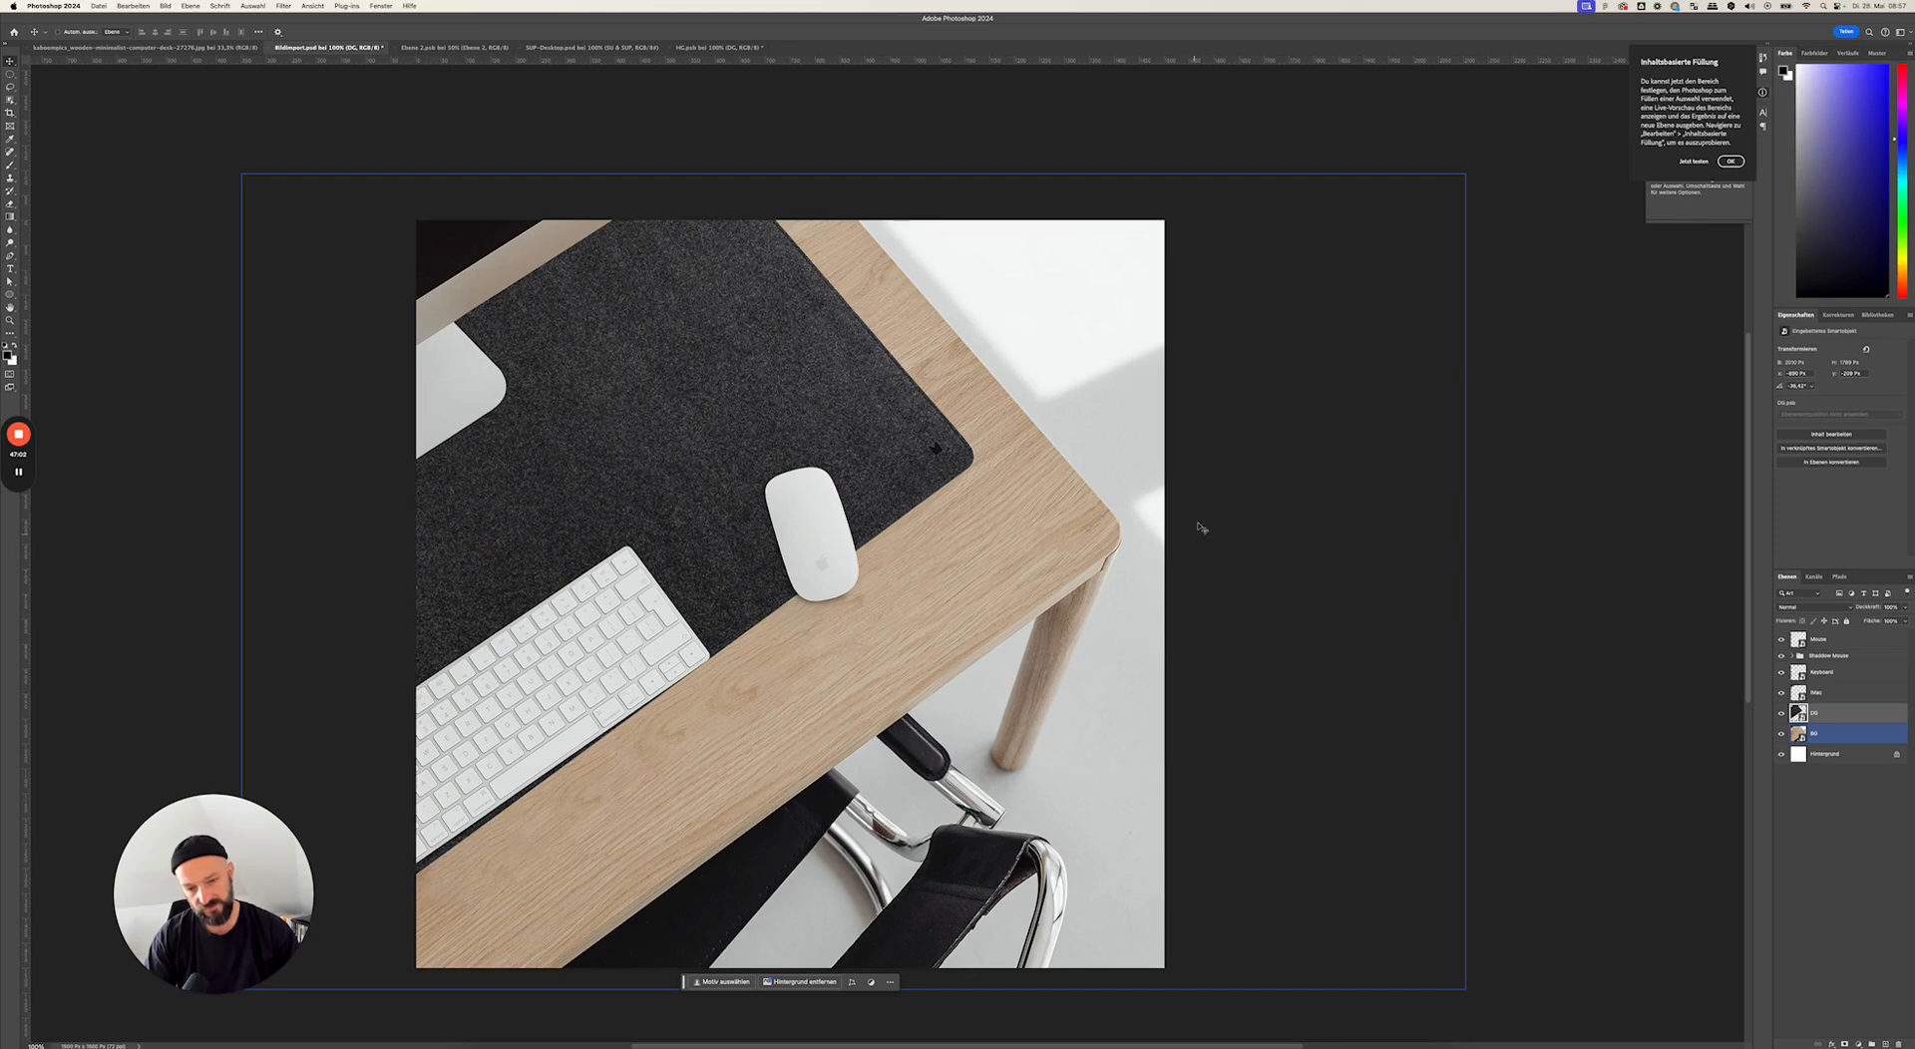
drag(860, 419, 940, 509)
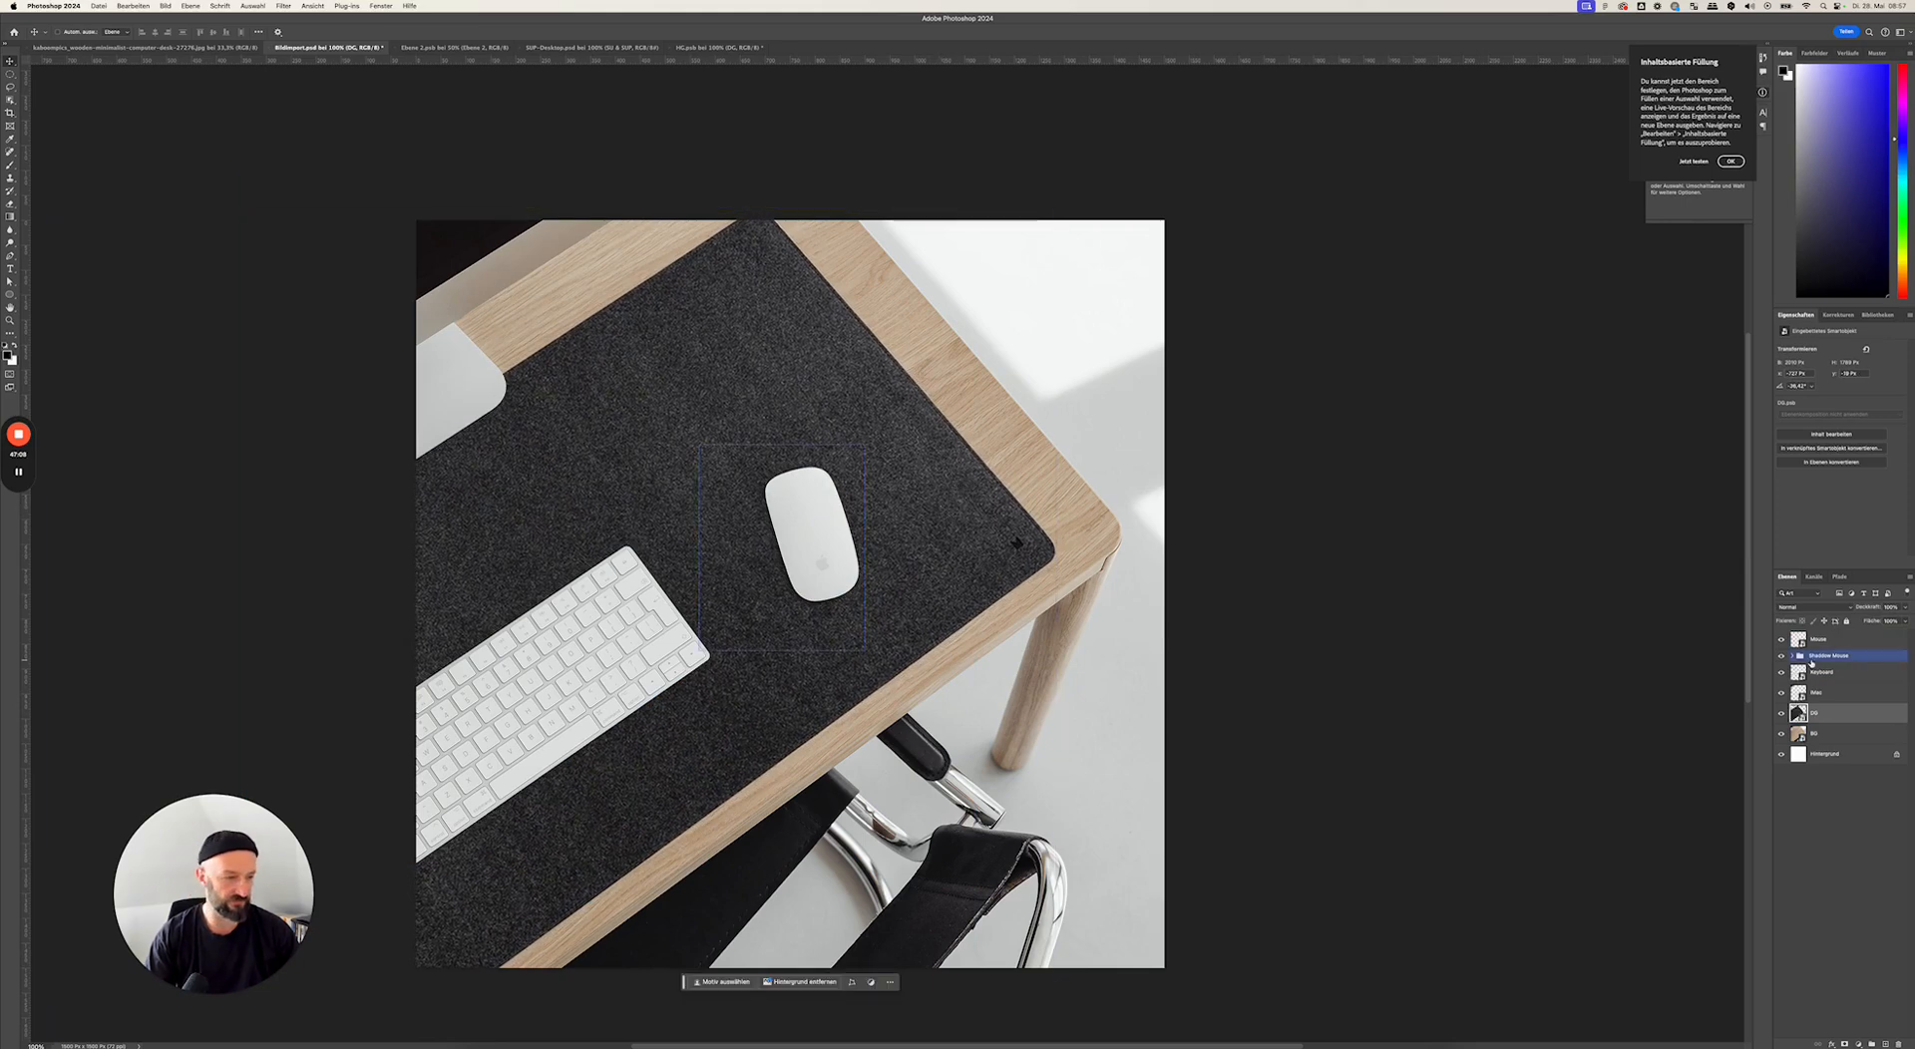
- Rotate the keyboard slightly counter-clockwise to match the pad's direction and shift it slightly up and left
click(1781, 673)
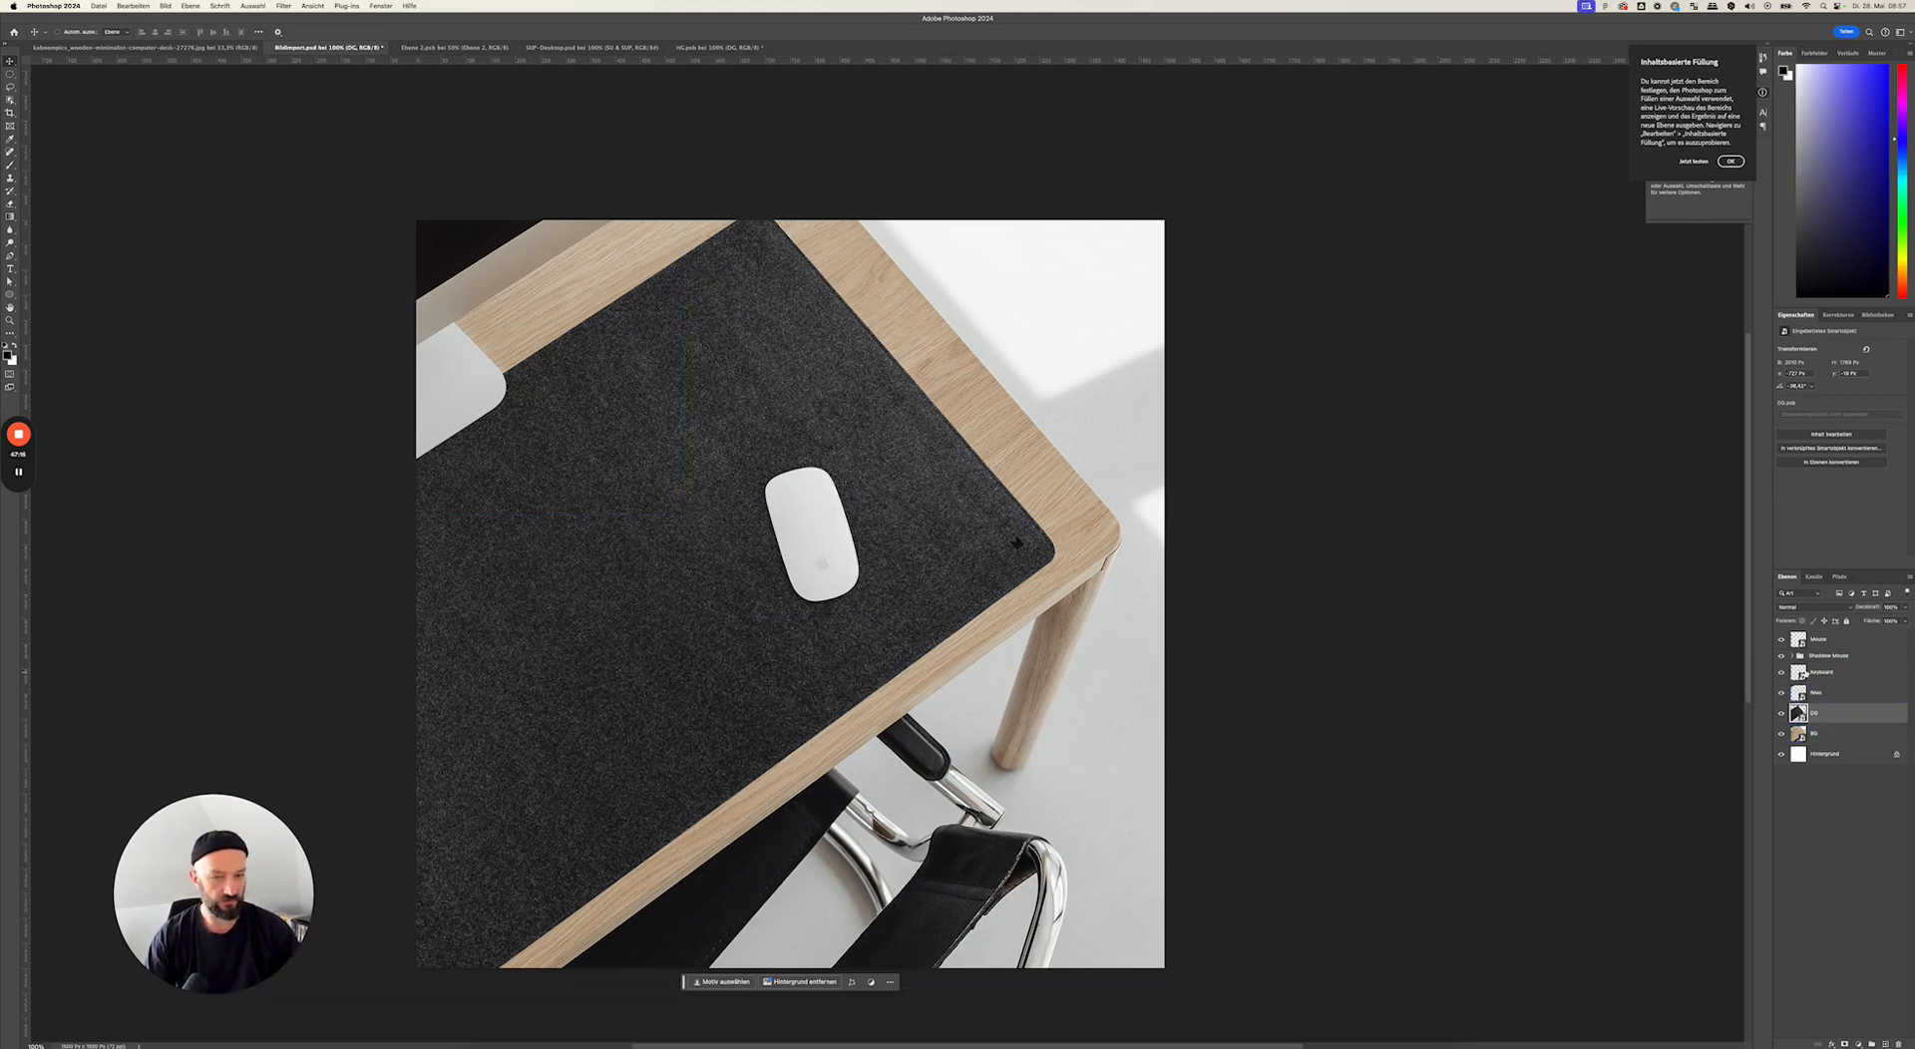
click(1782, 672)
click(1861, 675)
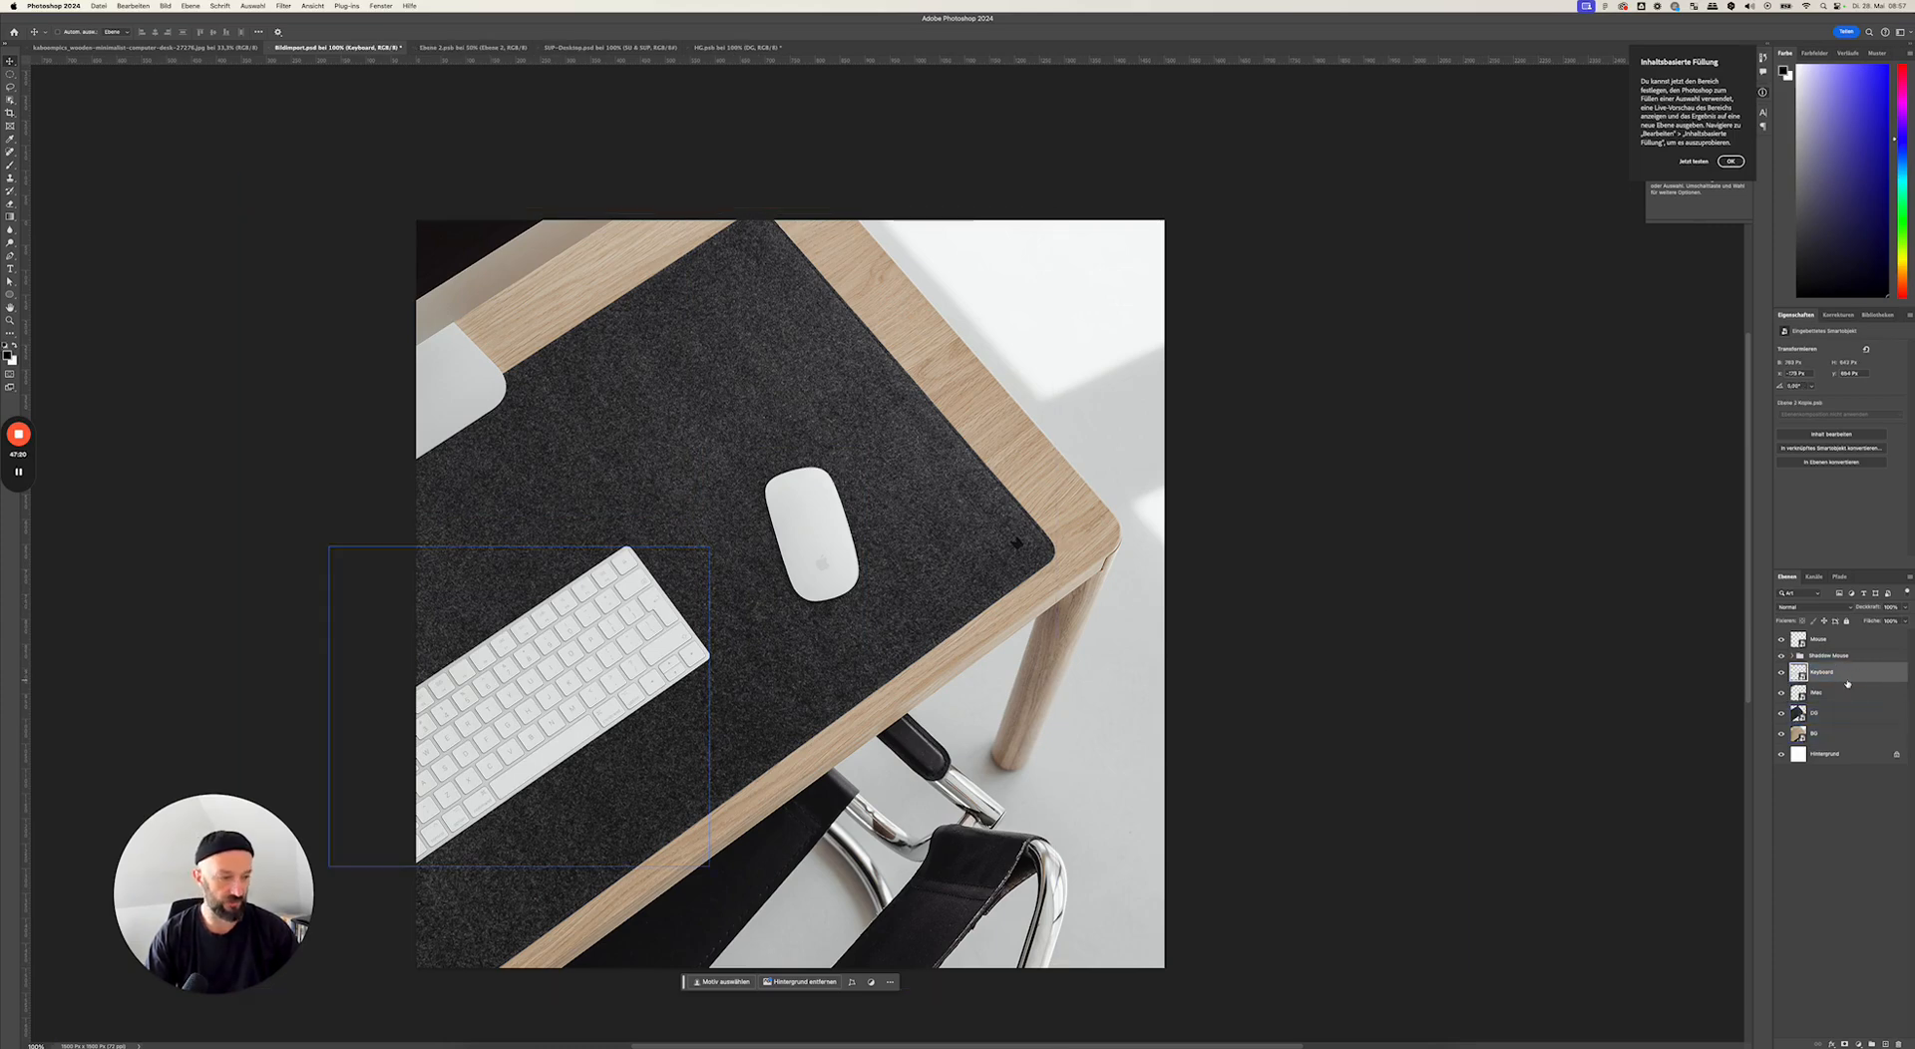
key(super+t)
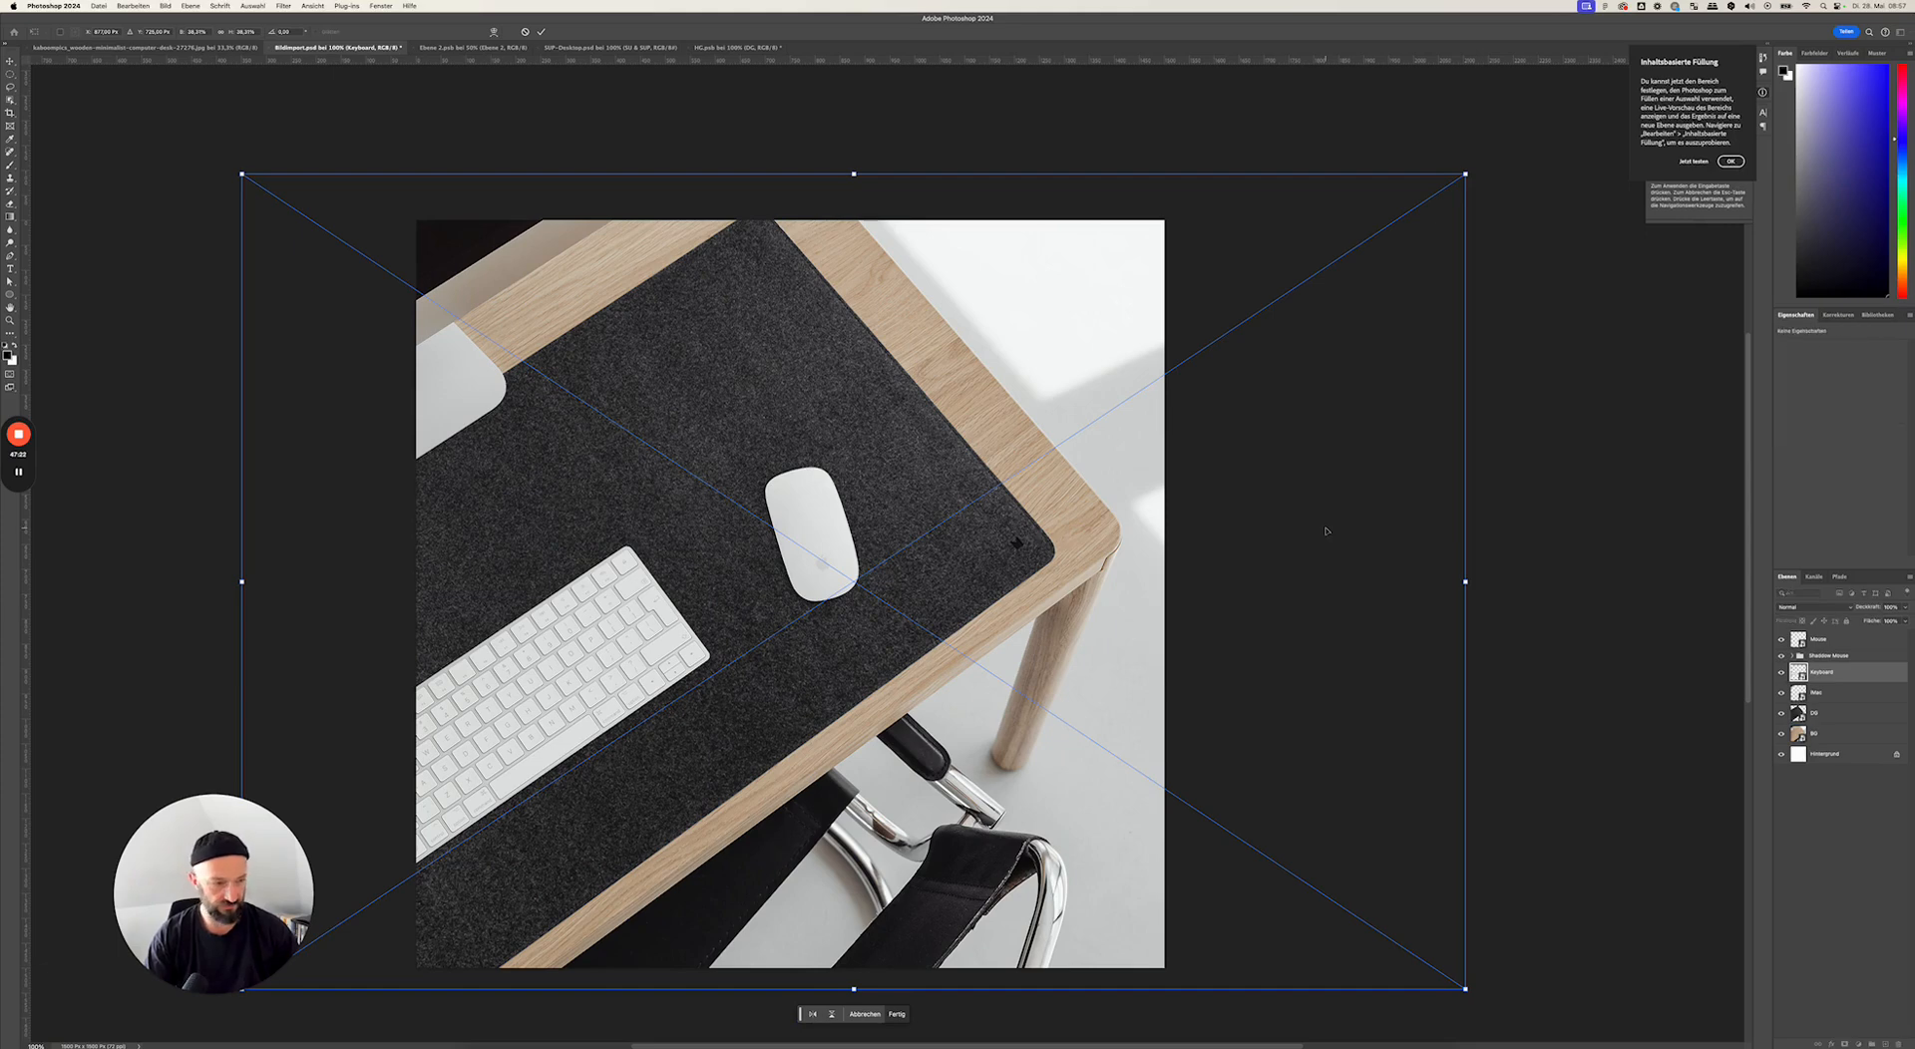
key(Return)
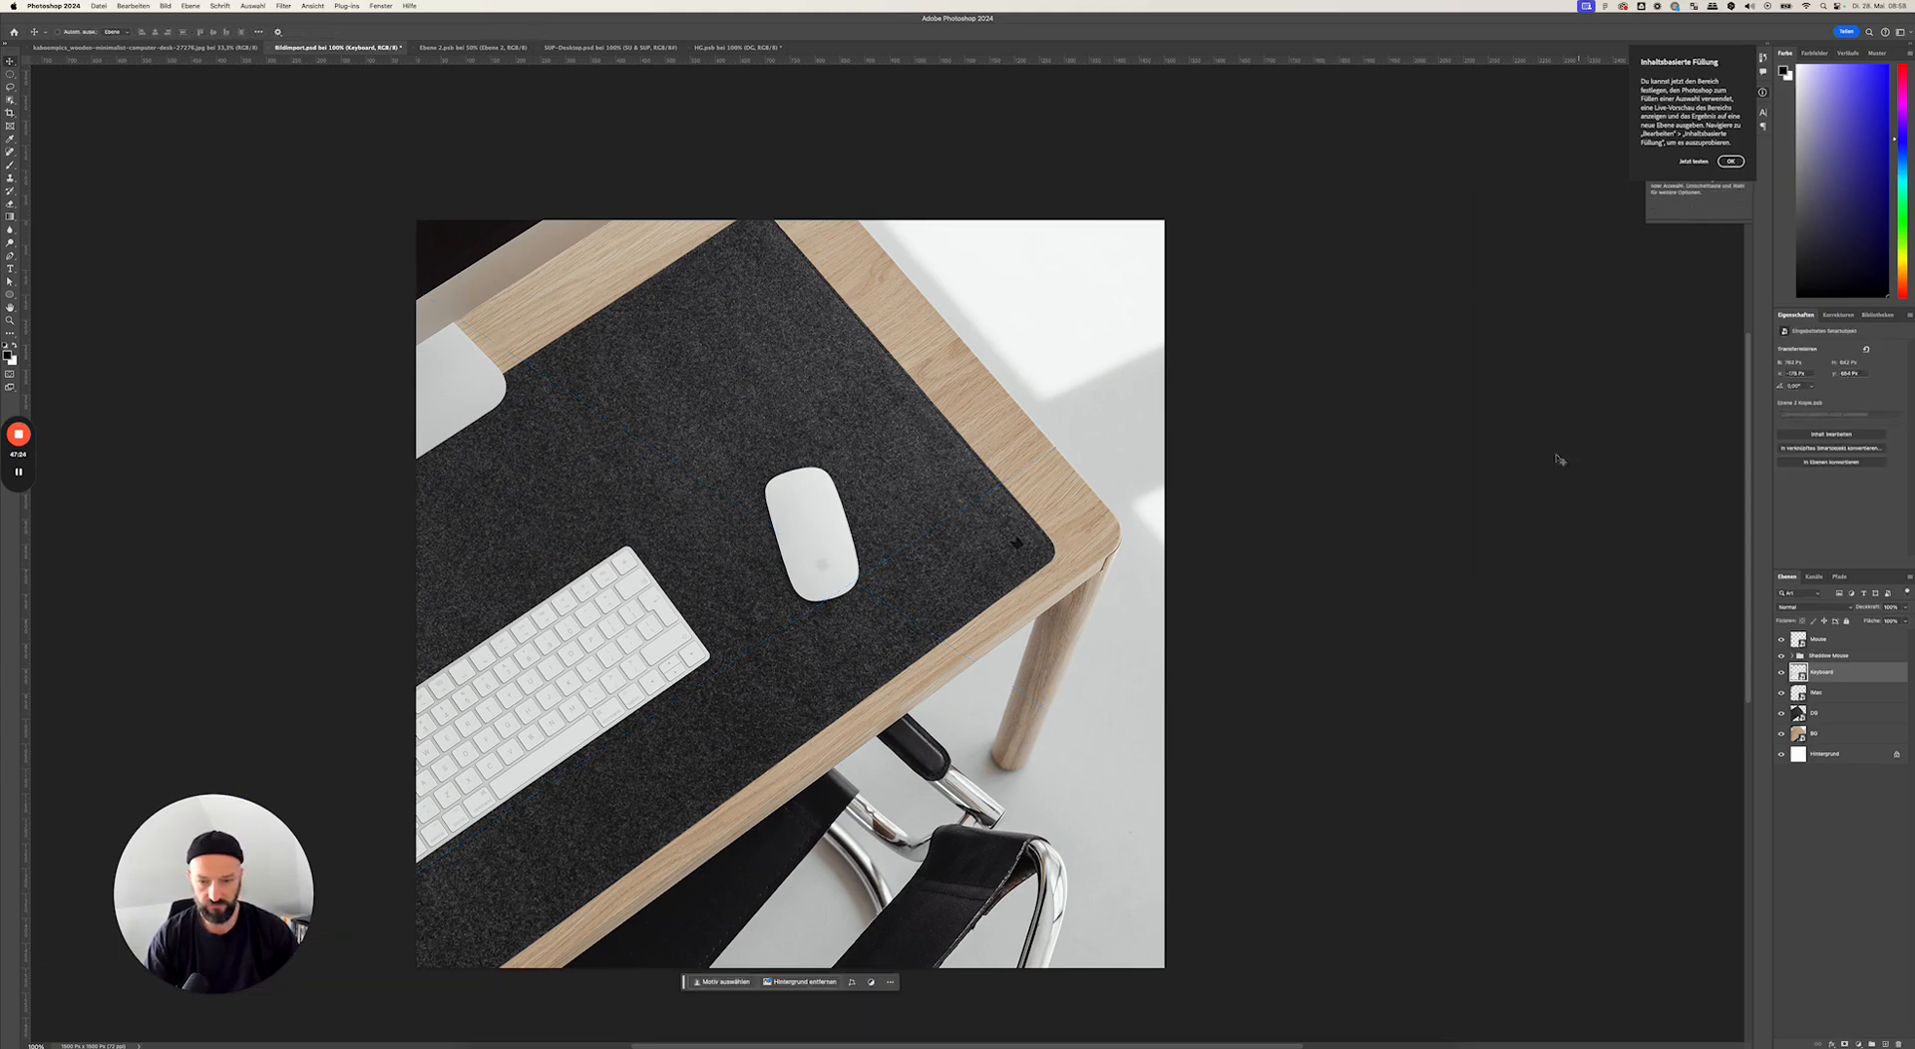
key(super+t)
drag(1505, 468, 1522, 497)
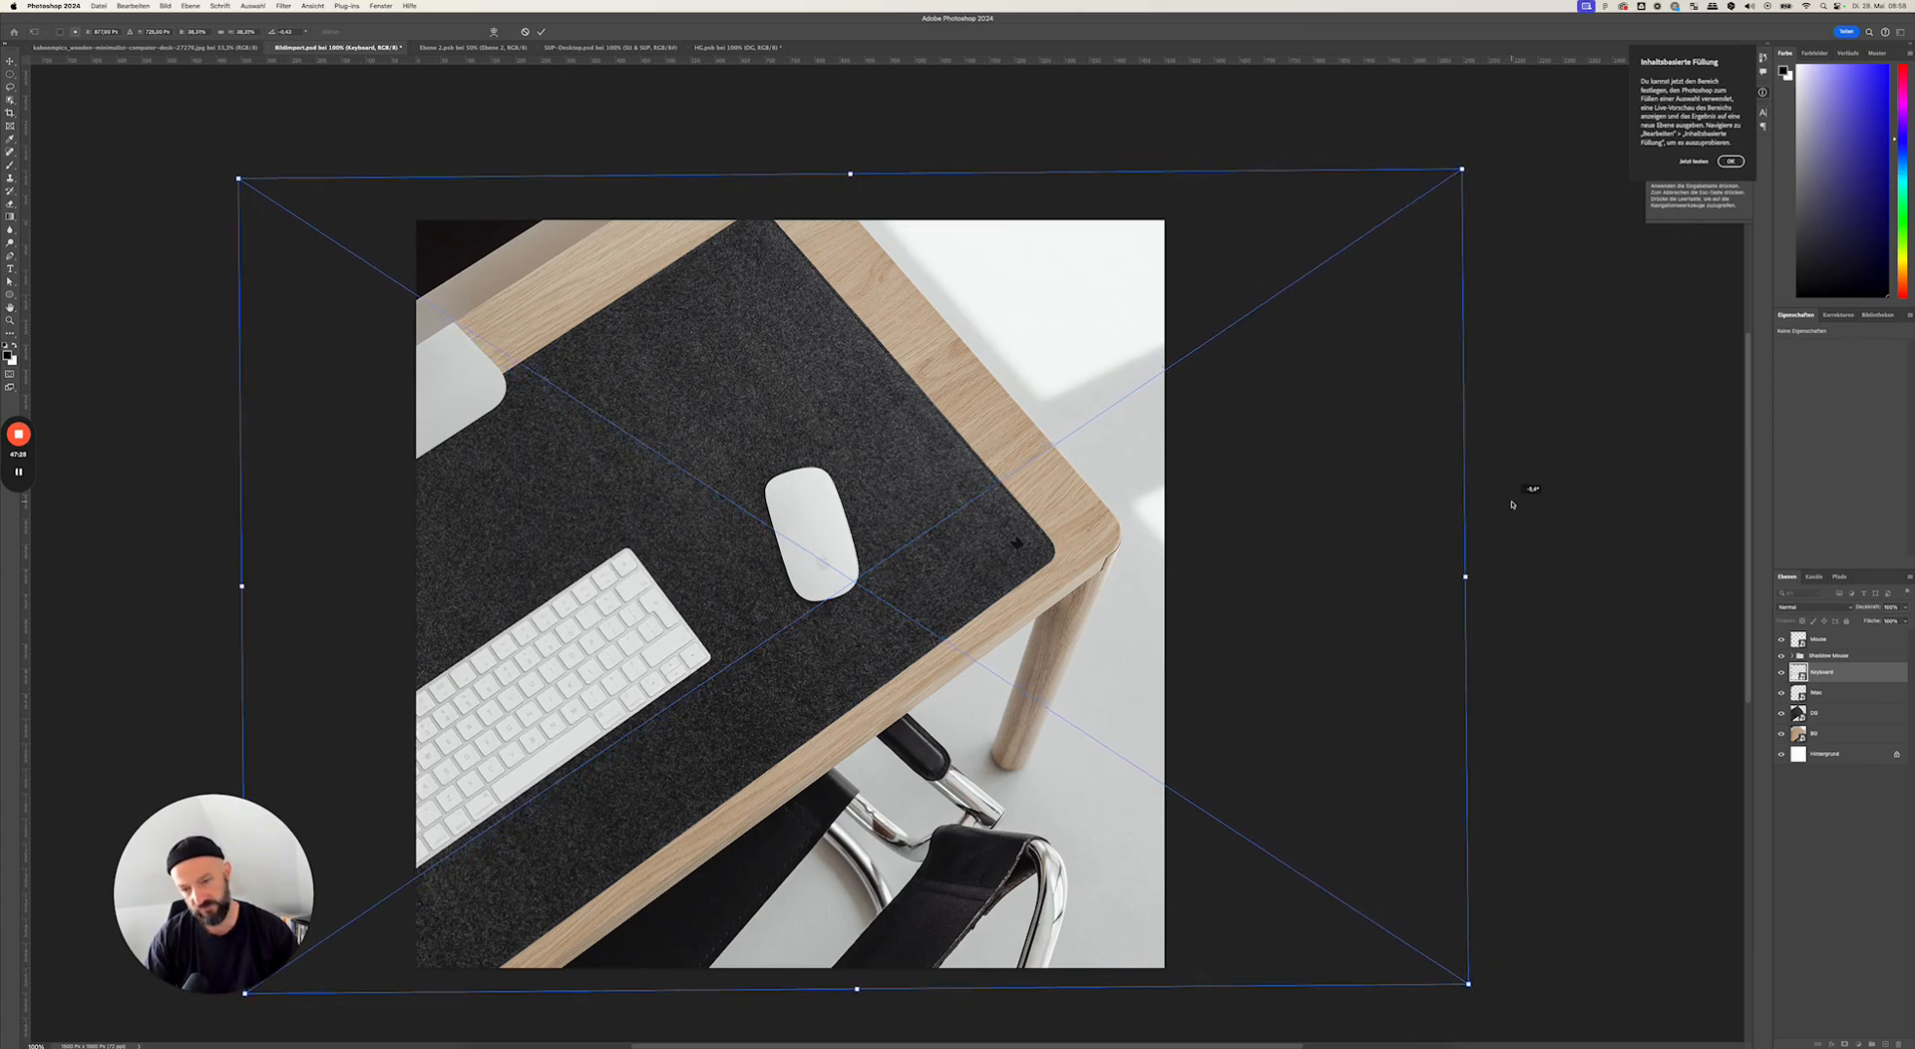
drag(725, 675, 870, 725)
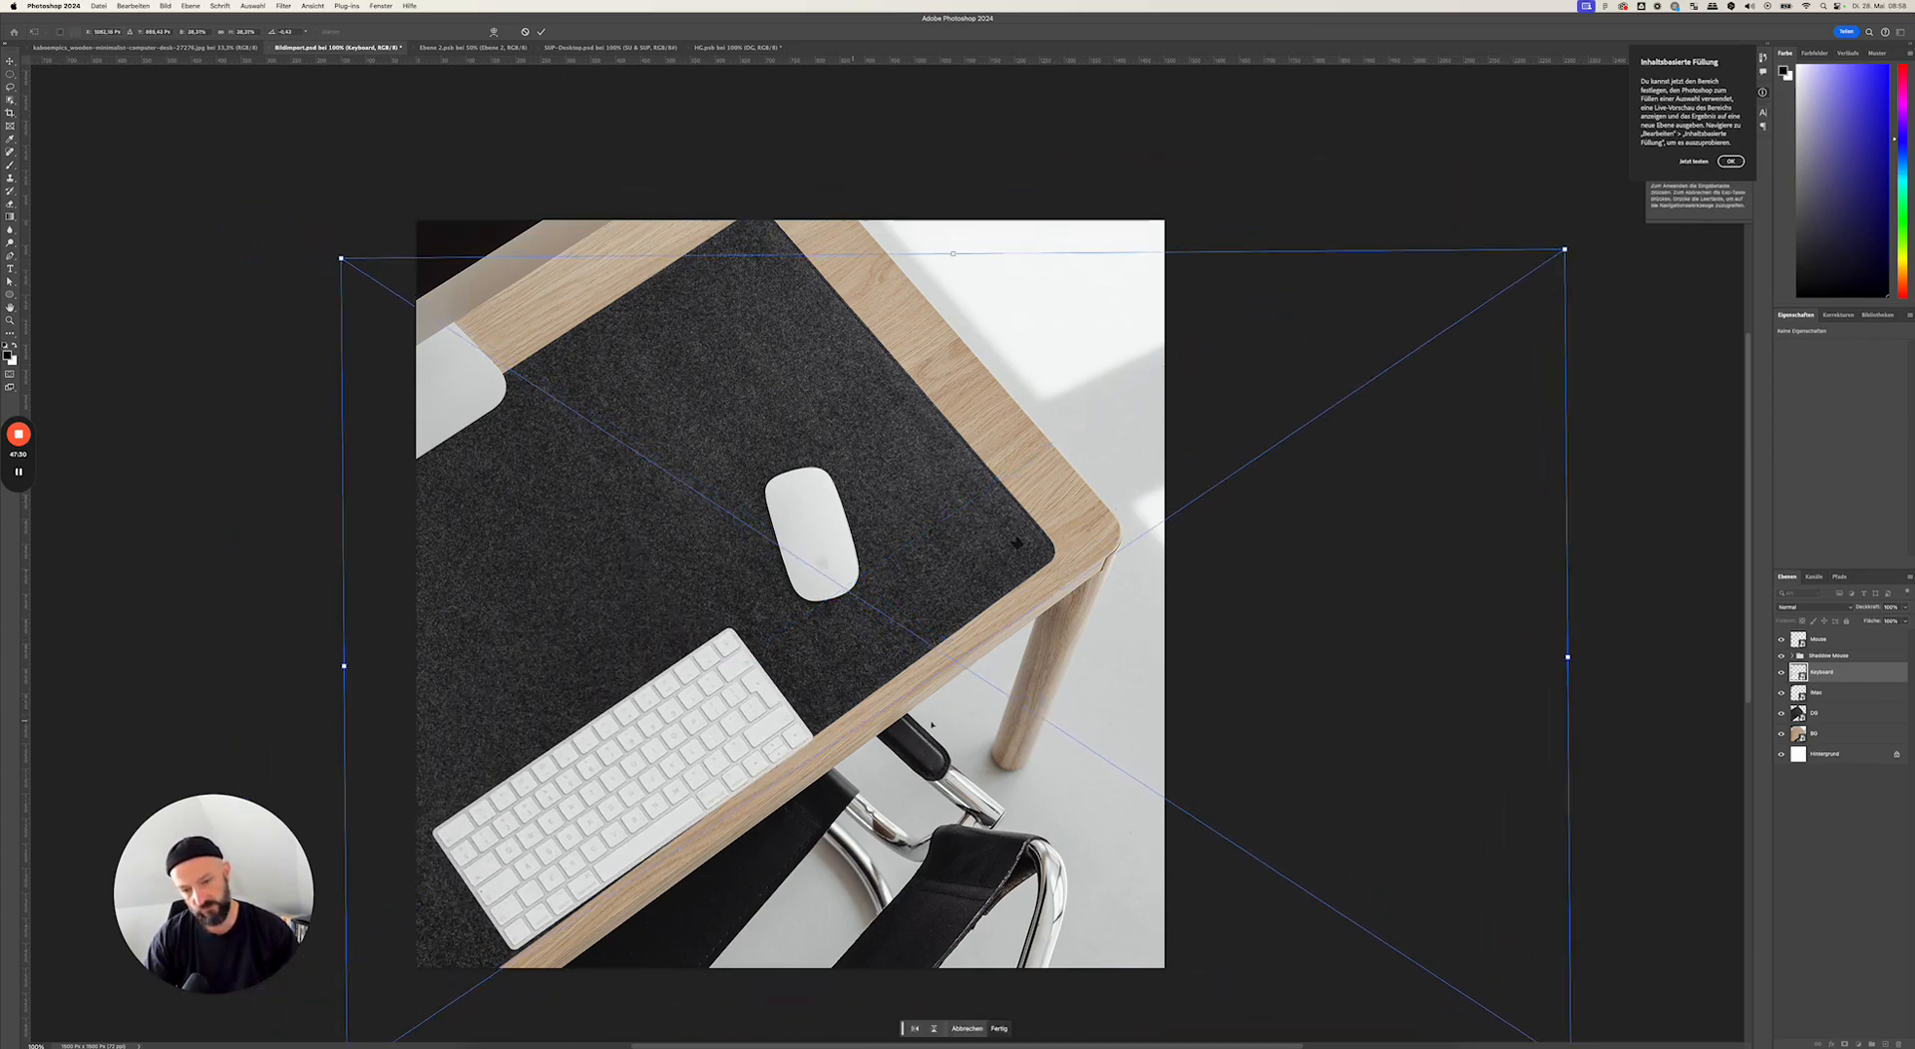
drag(1644, 714, 1647, 700)
drag(740, 698, 648, 618)
key(Return)
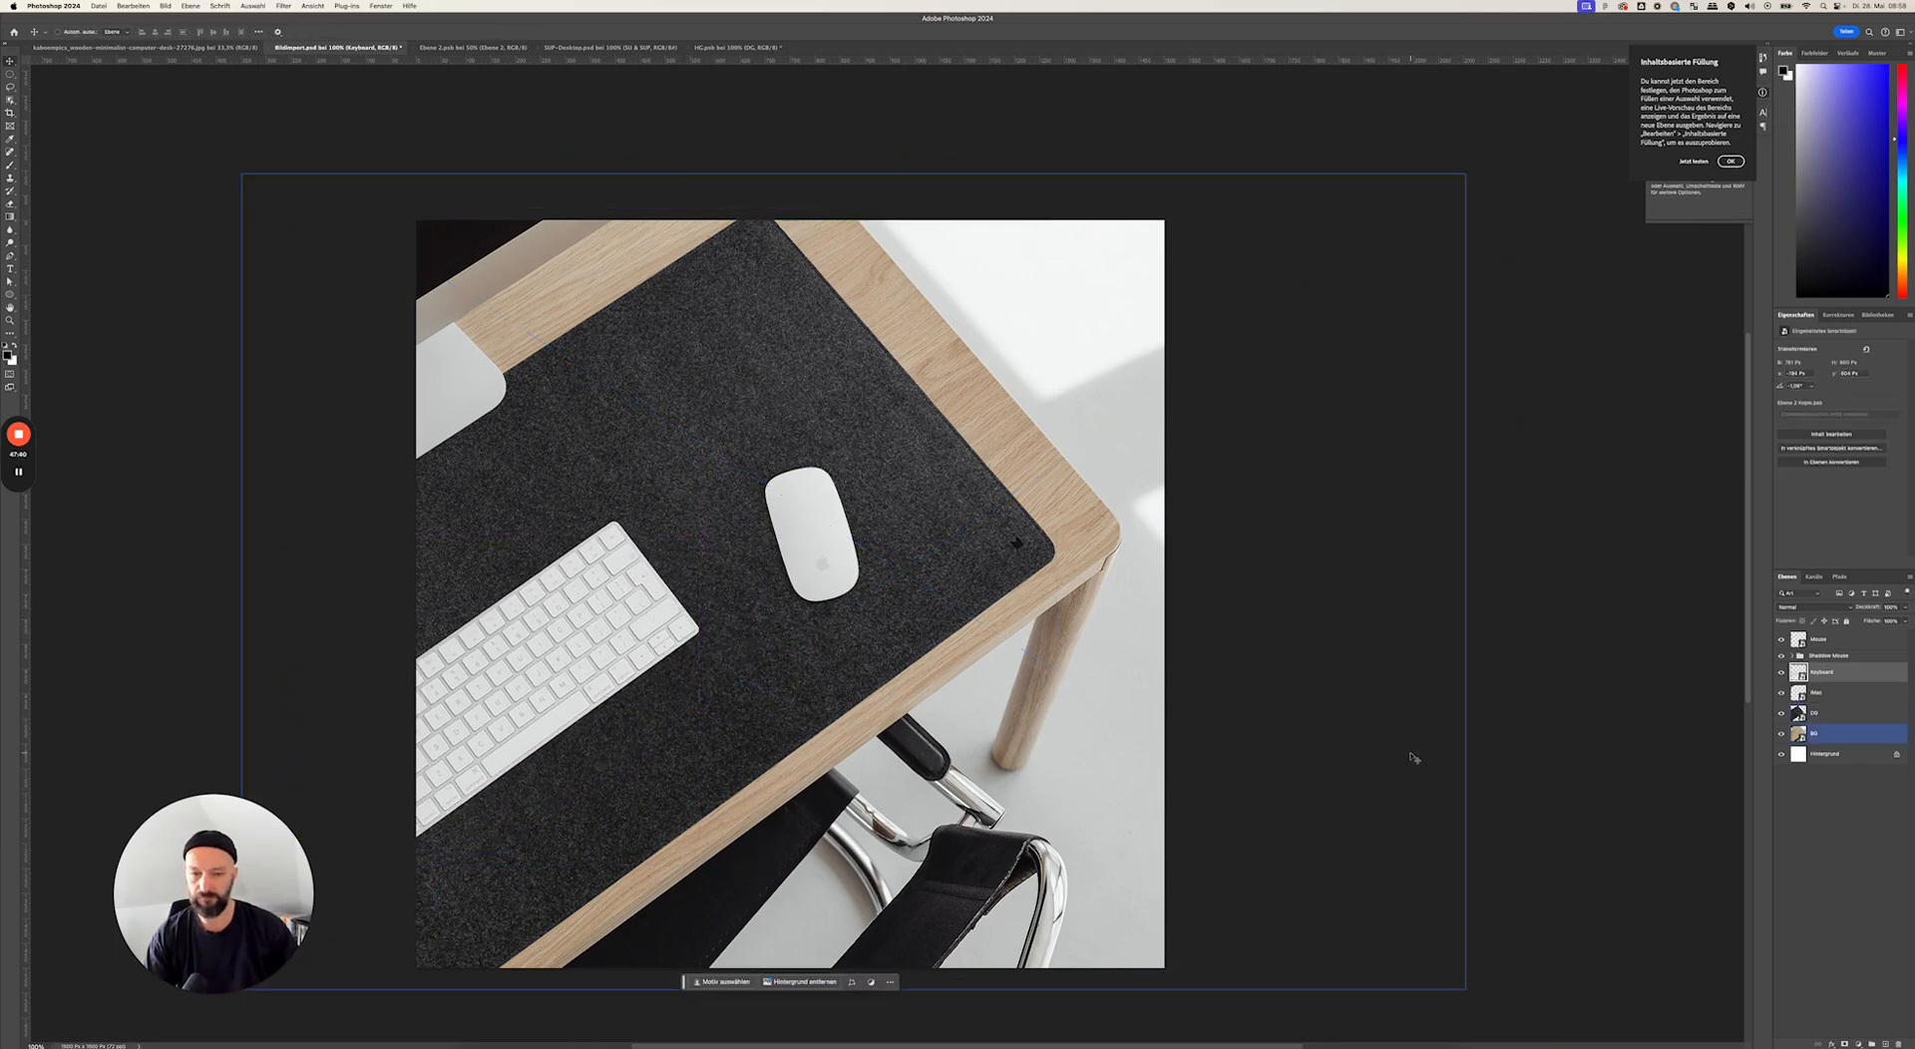
- Adjust the opacity of Ebene 2 in the mouse's shadow group and collapse the group
click(1862, 692)
click(1845, 679)
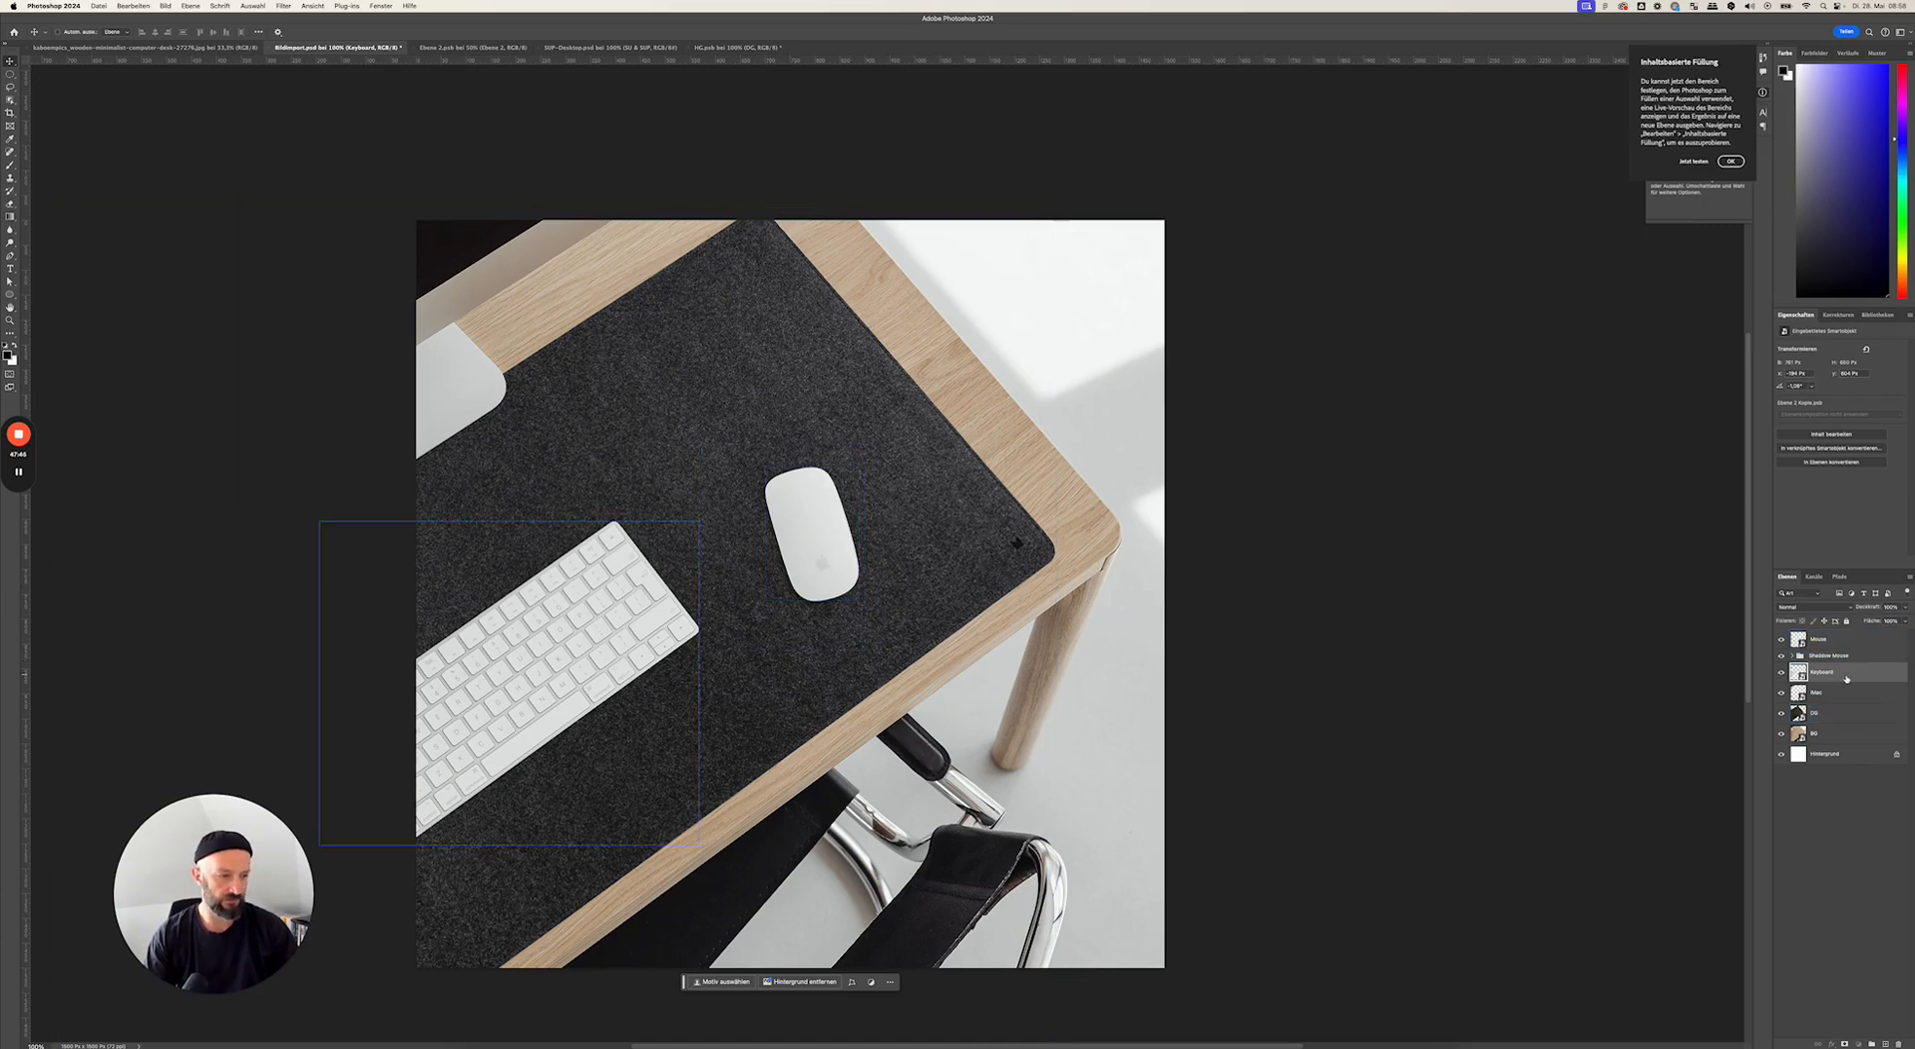
click(1784, 656)
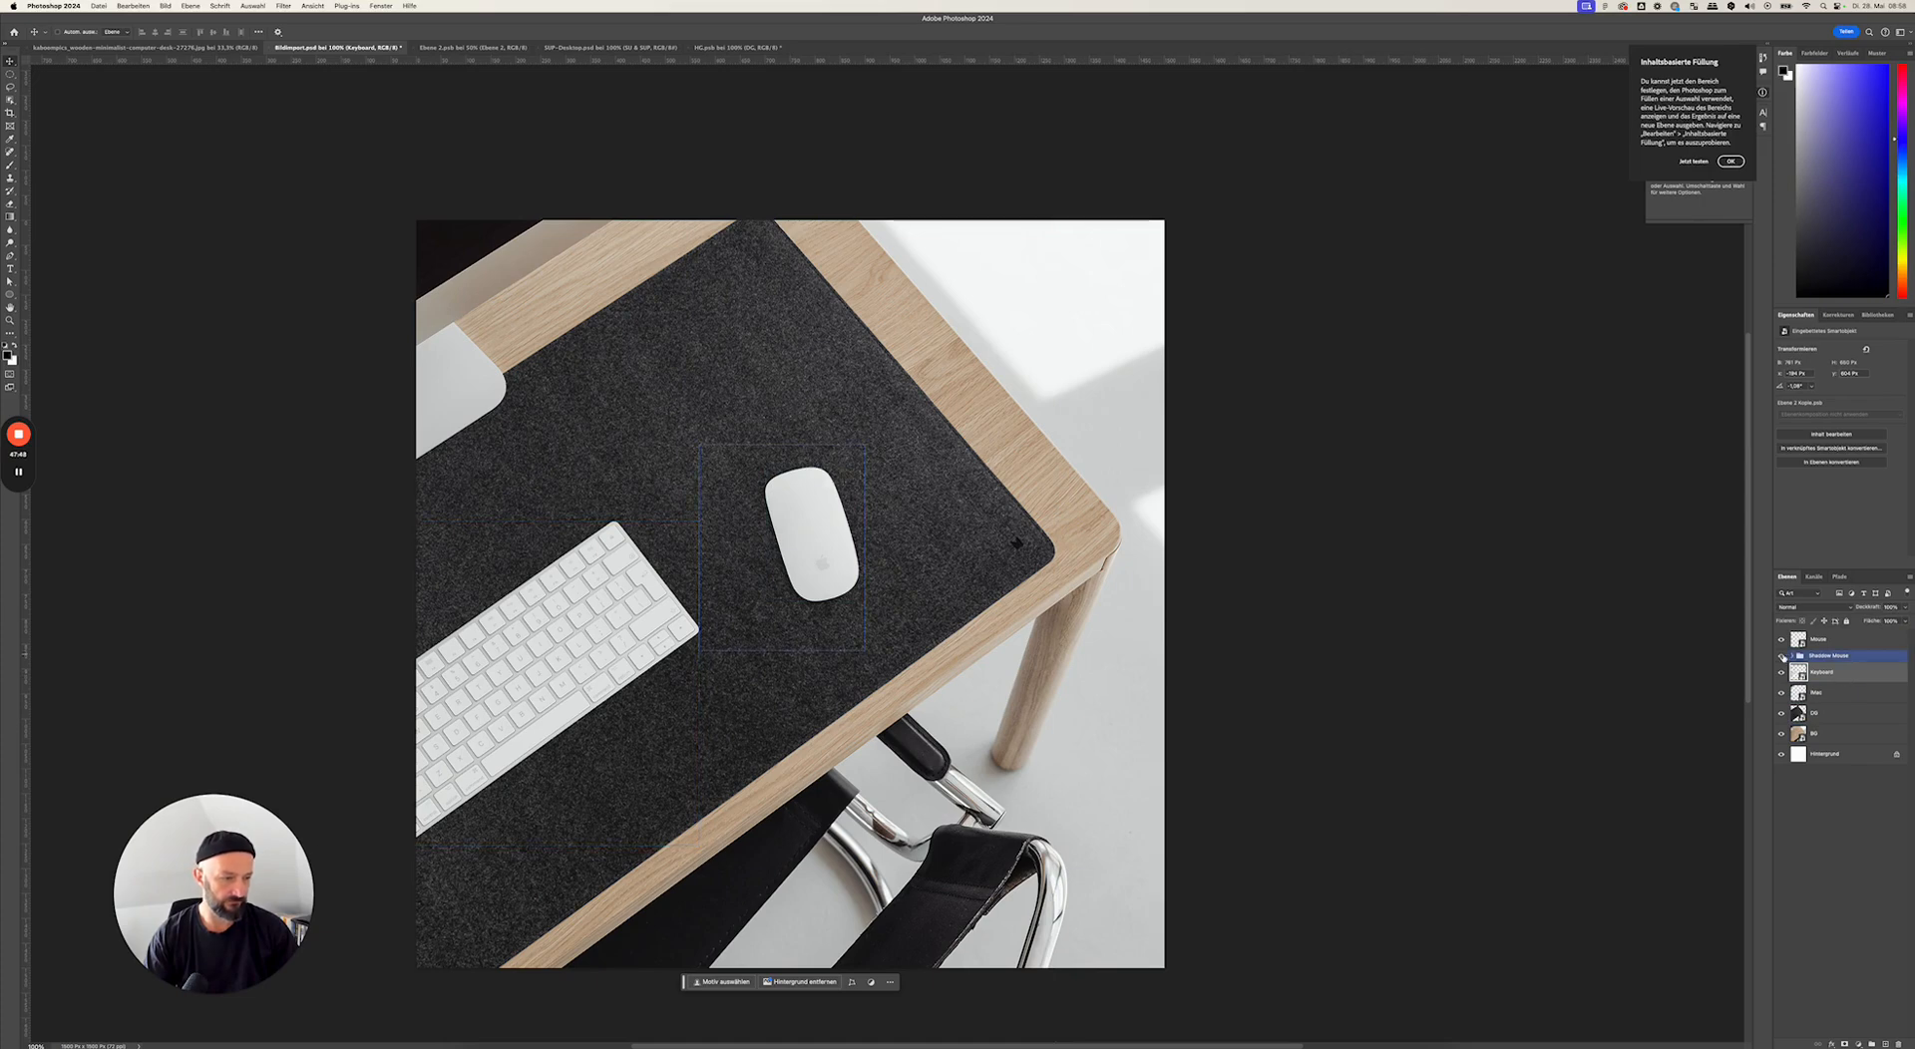
click(1817, 639)
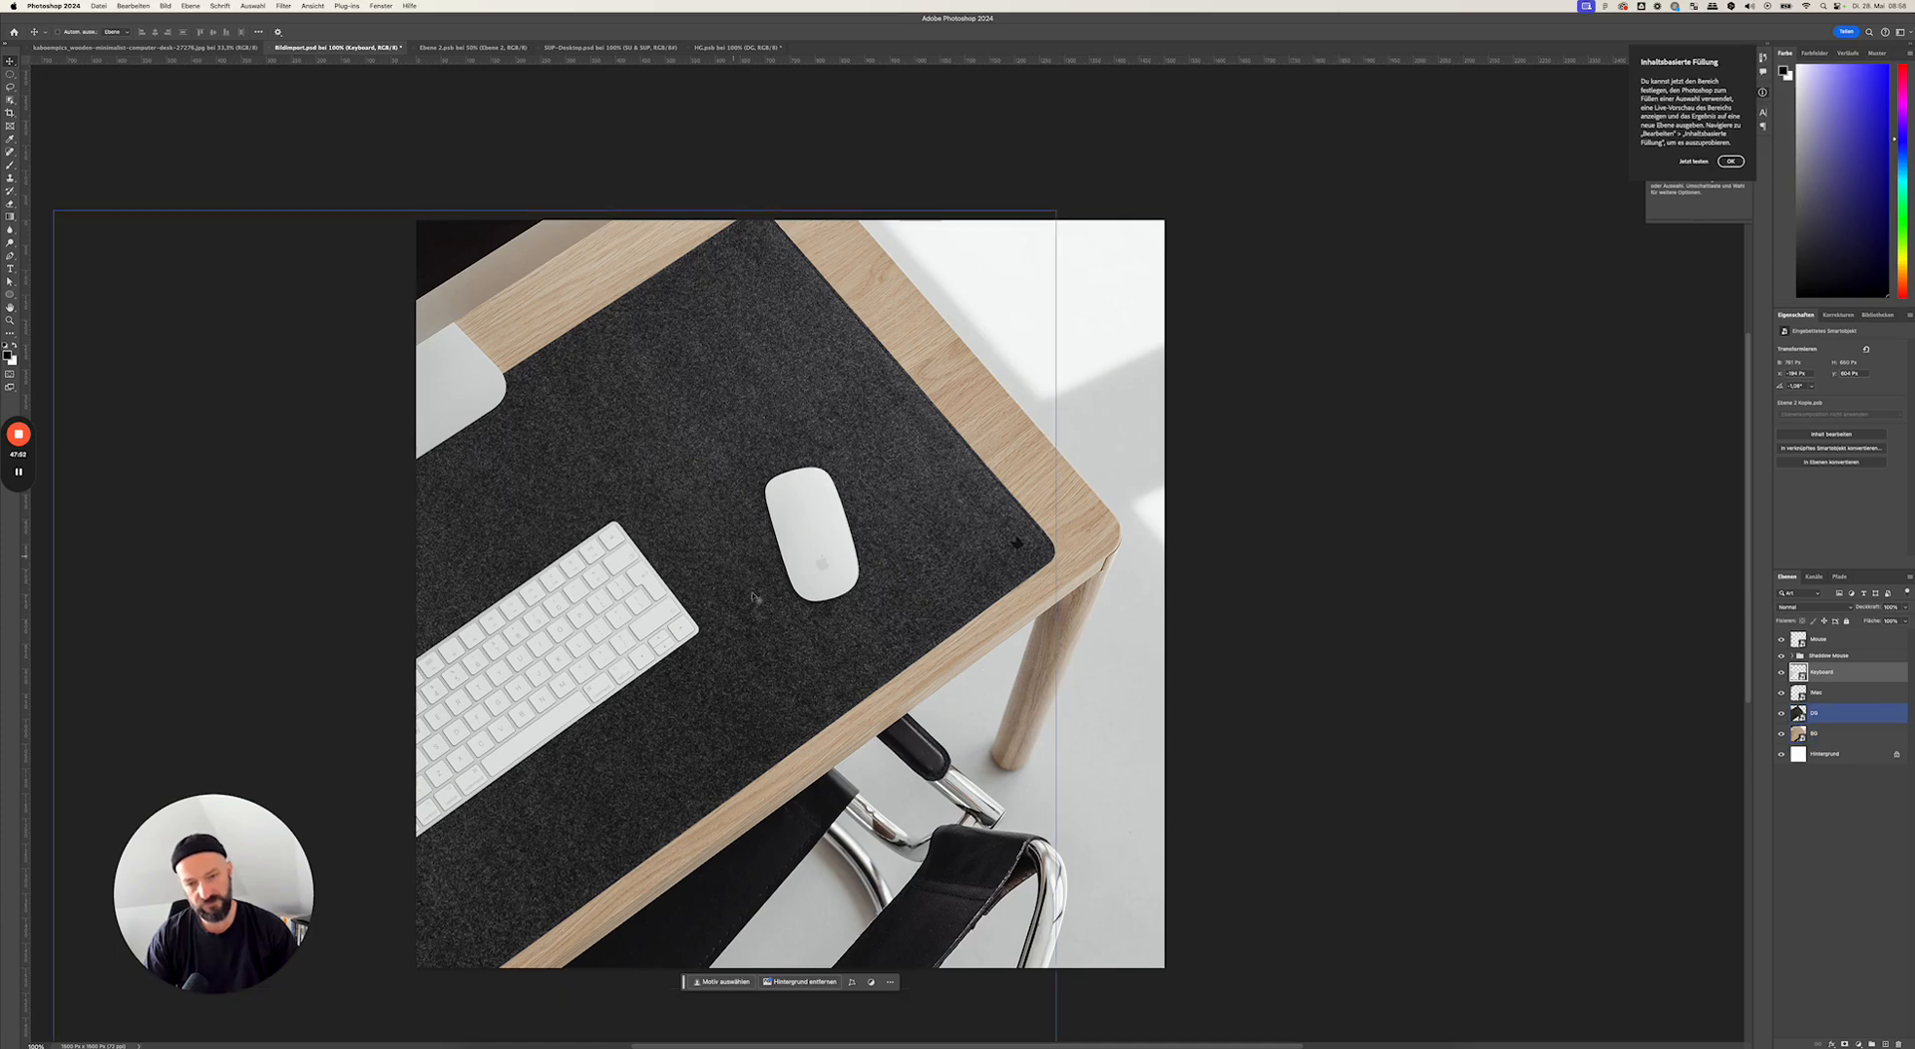
click(1797, 656)
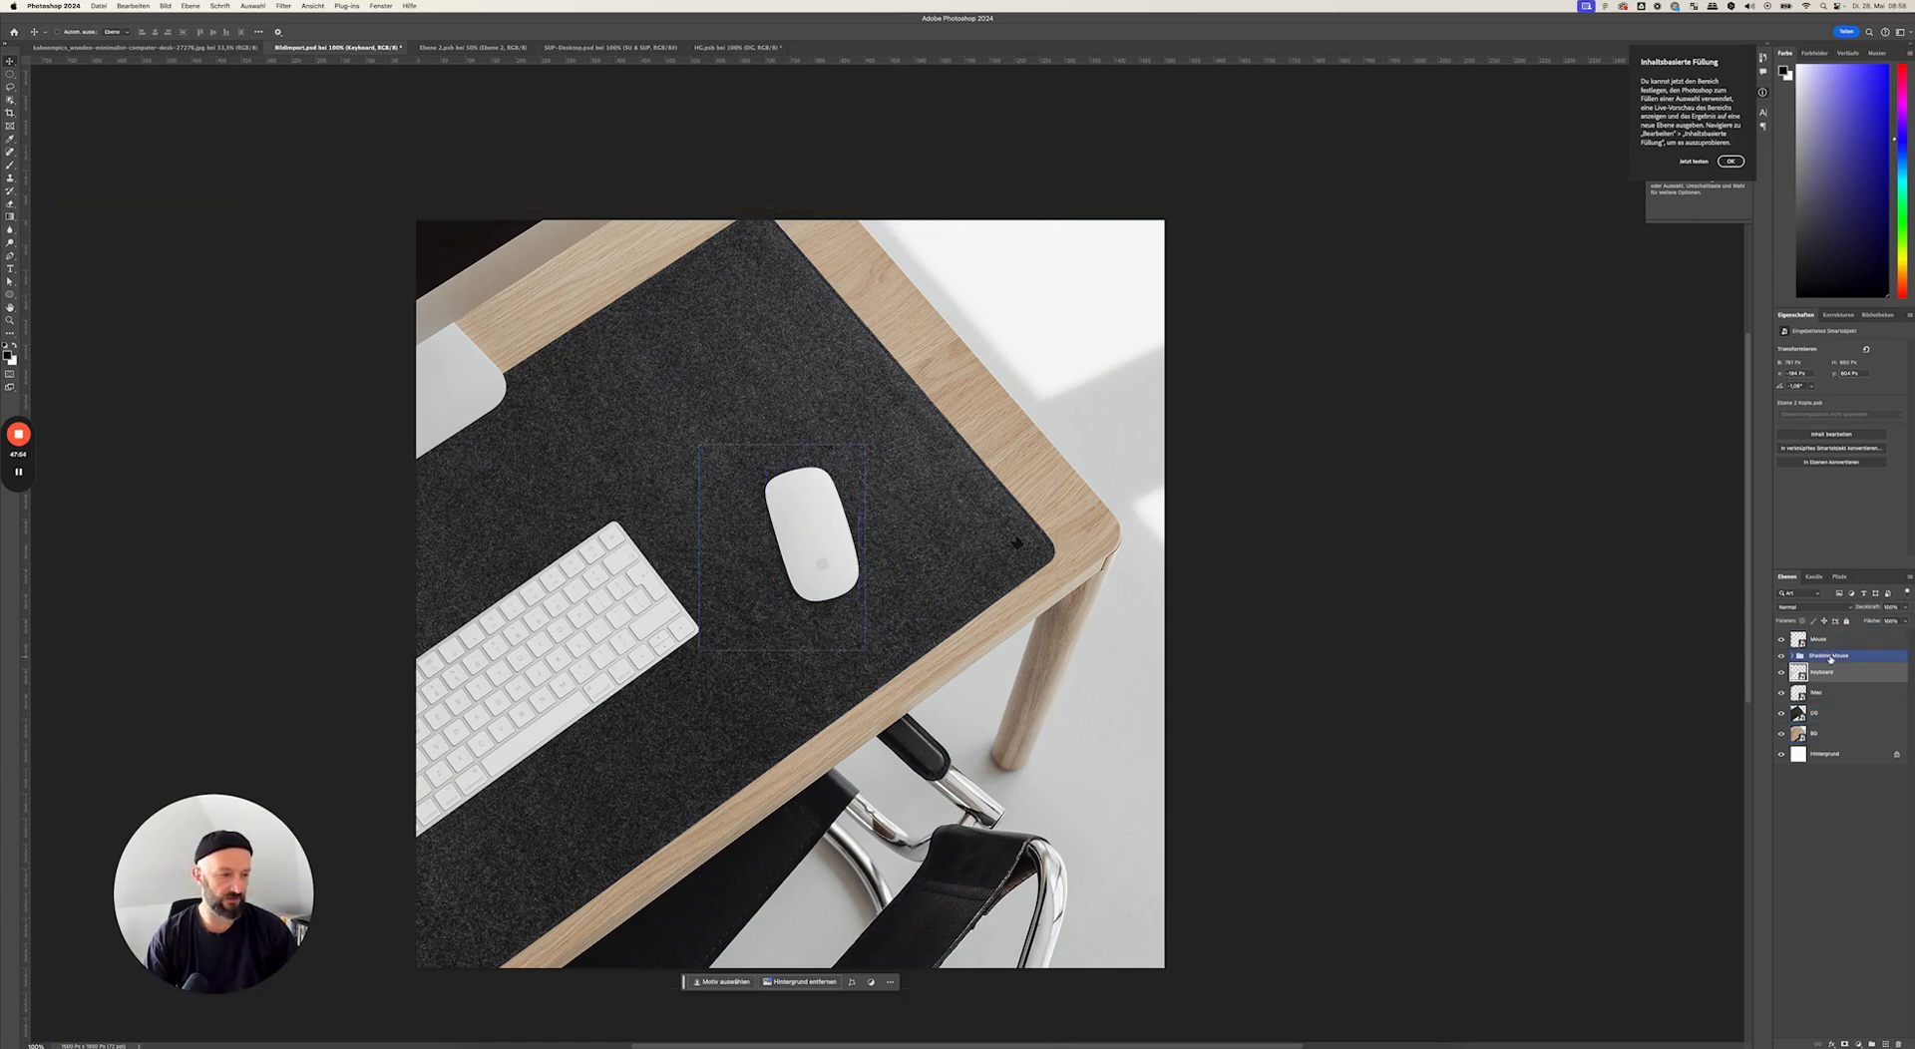
click(1792, 657)
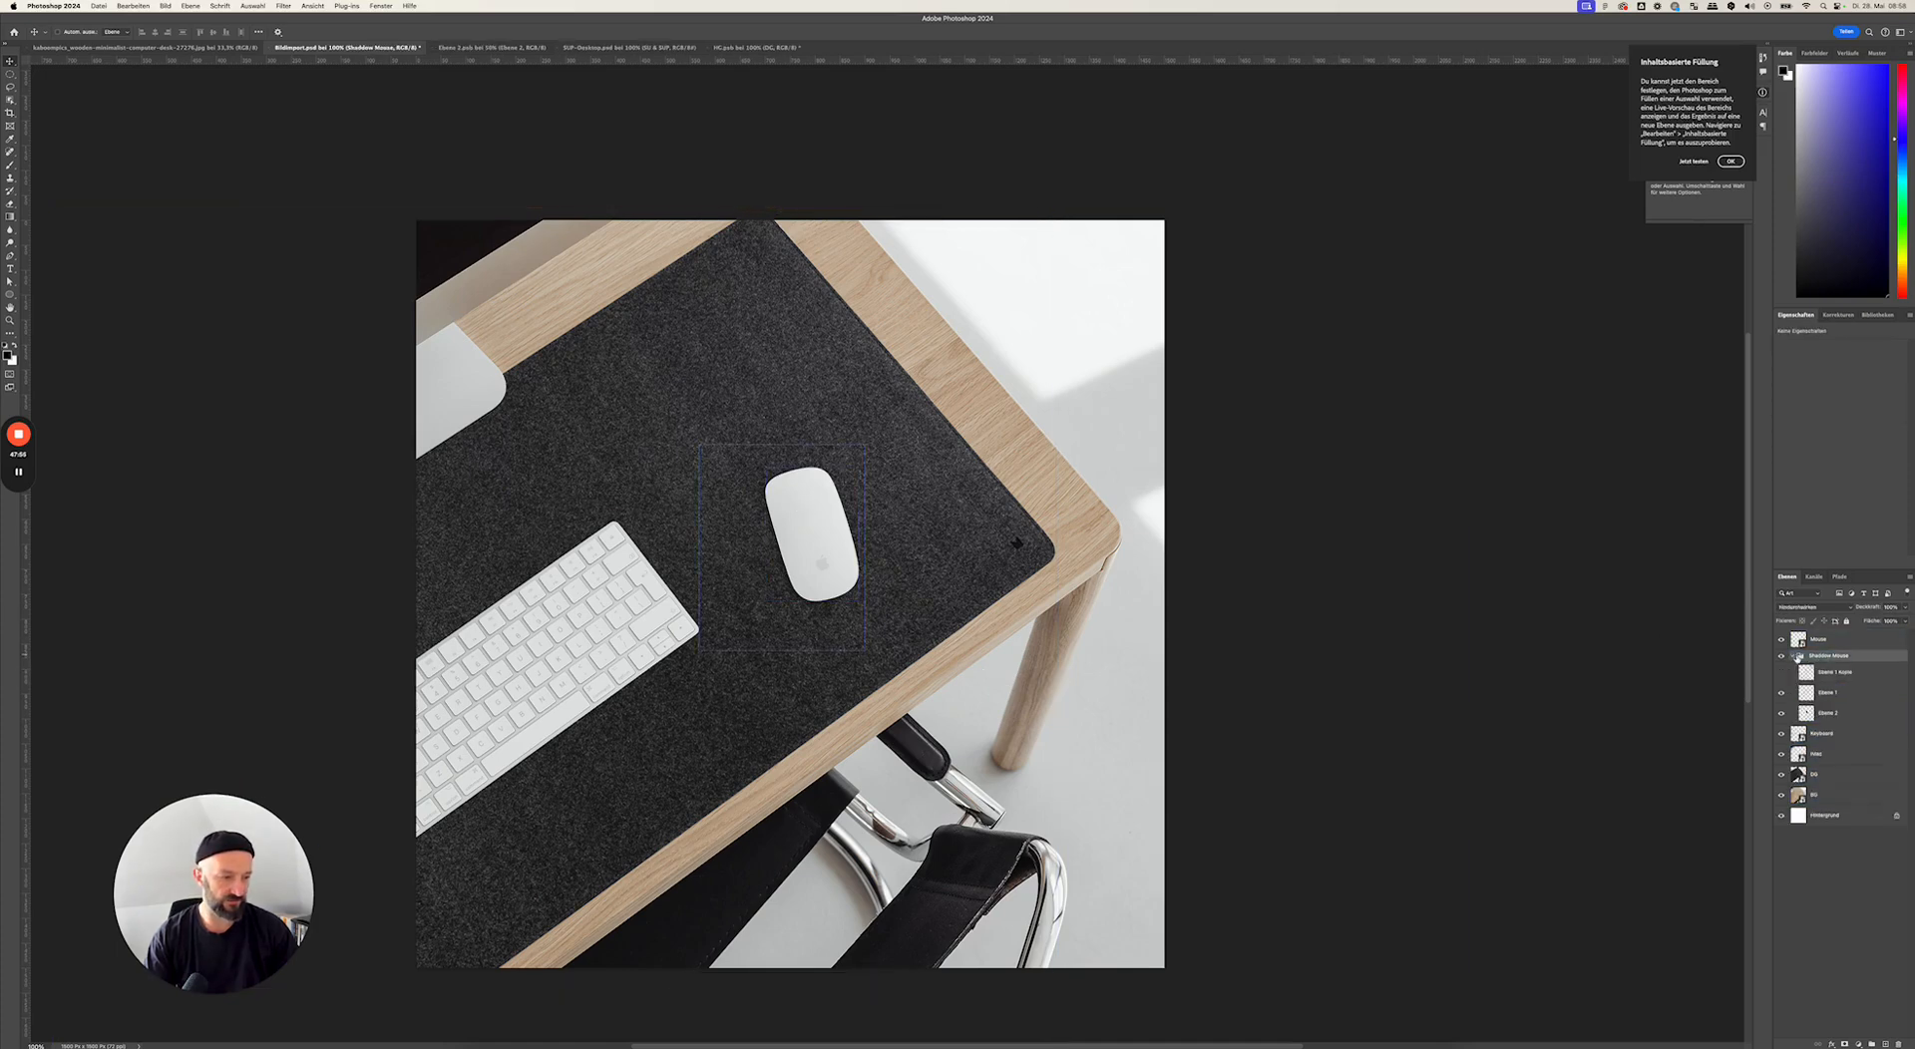
click(1855, 694)
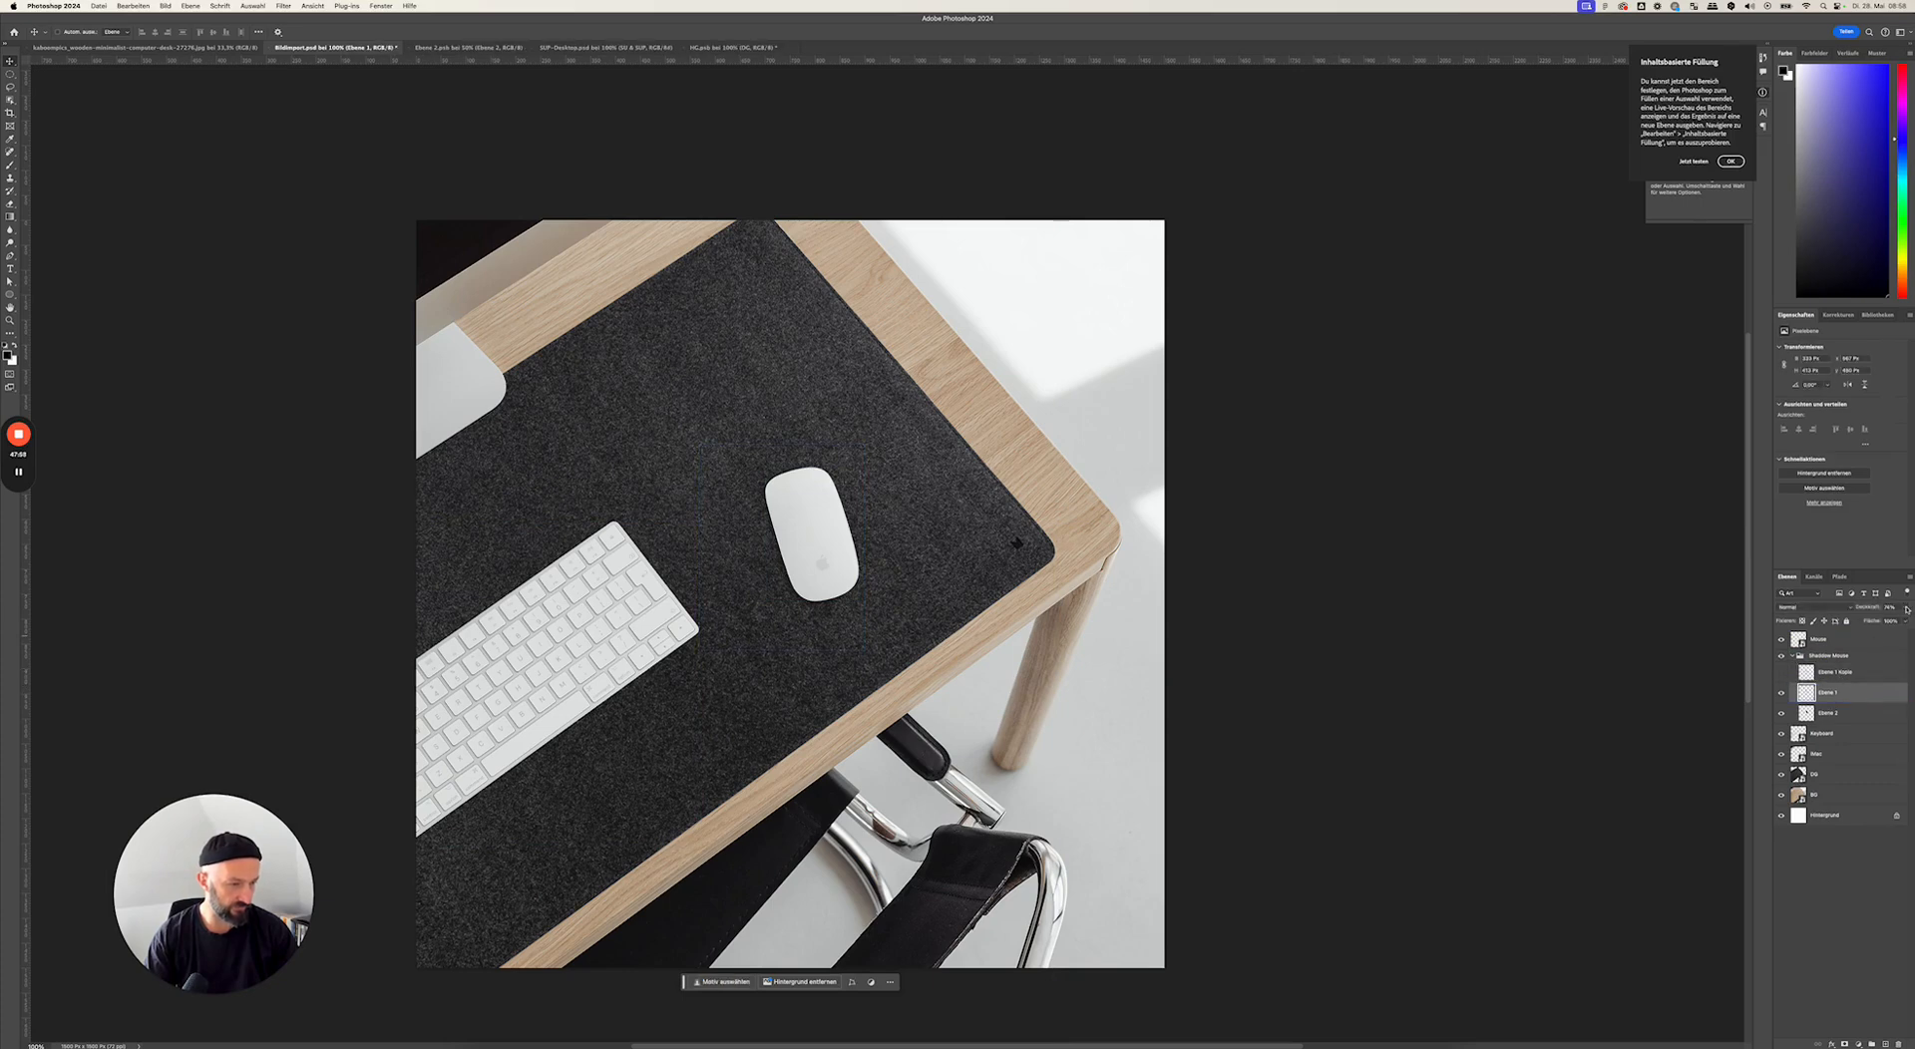
click(1866, 715)
click(1906, 609)
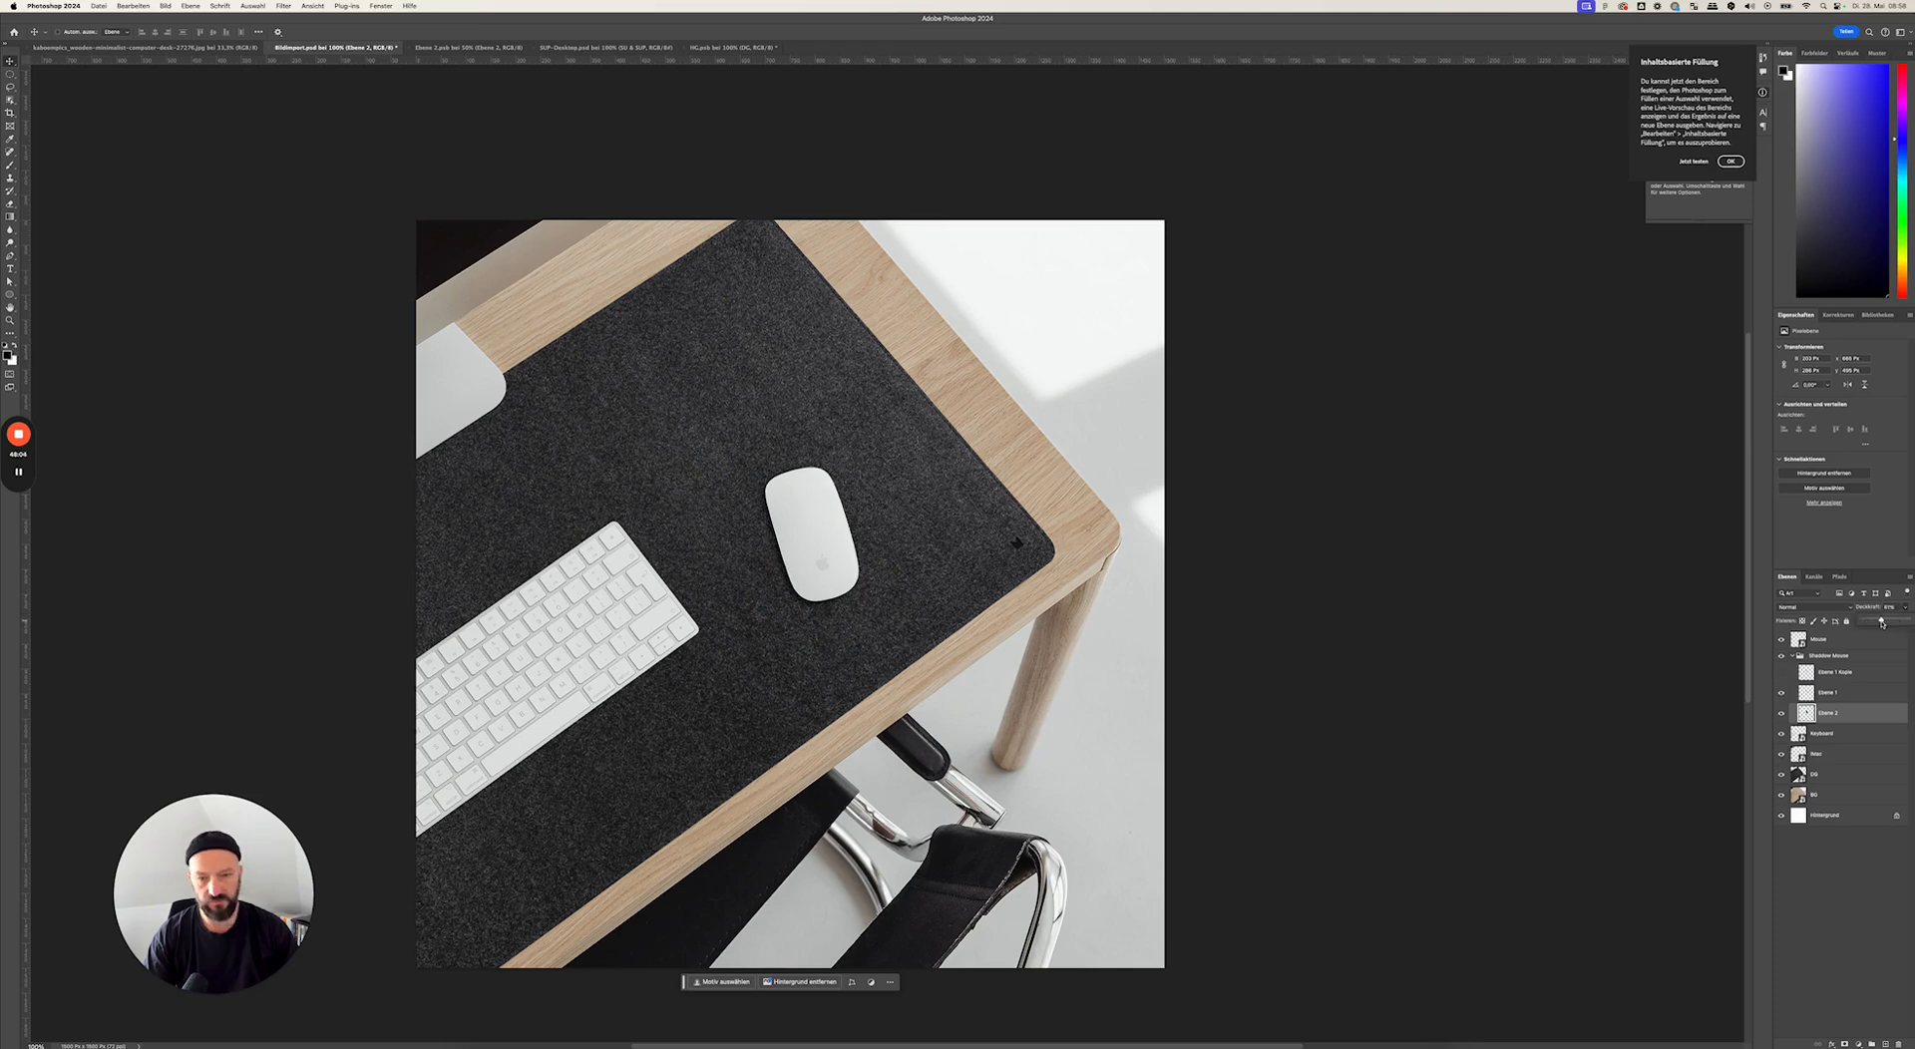
click(1846, 640)
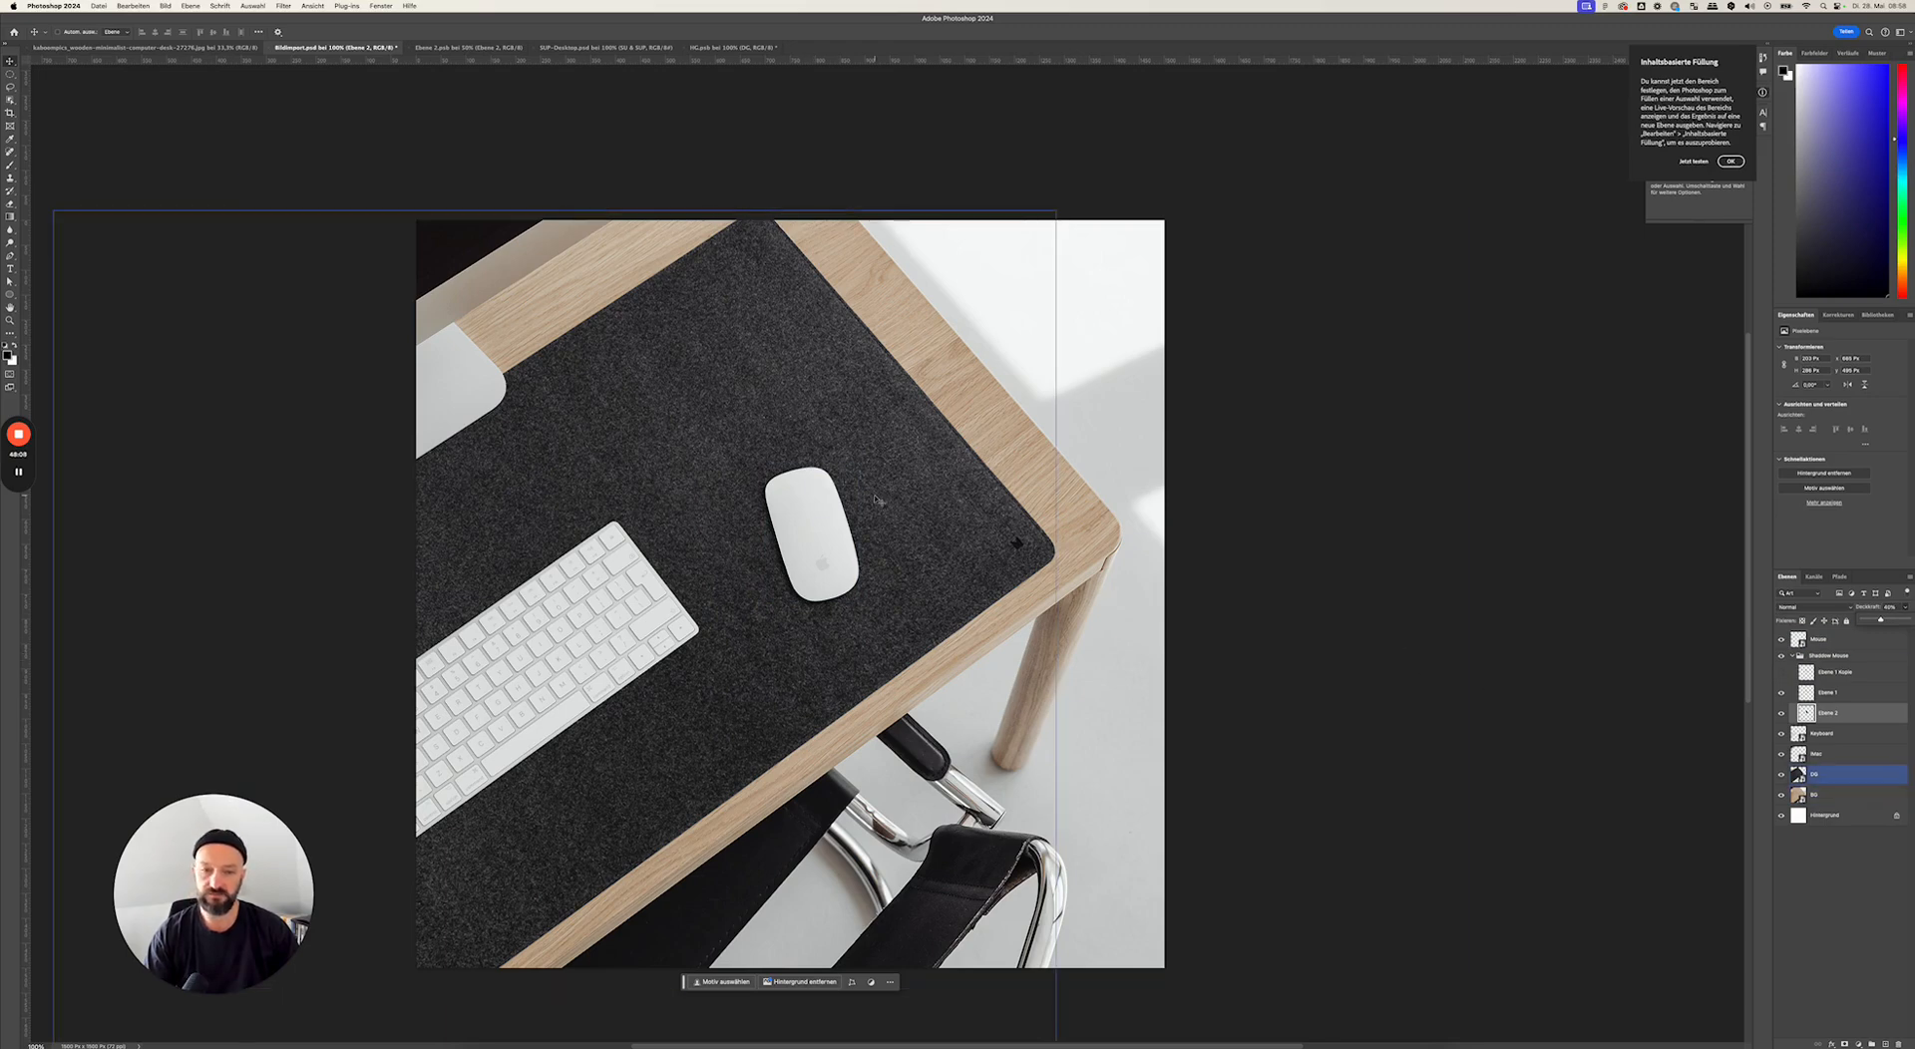
click(1793, 655)
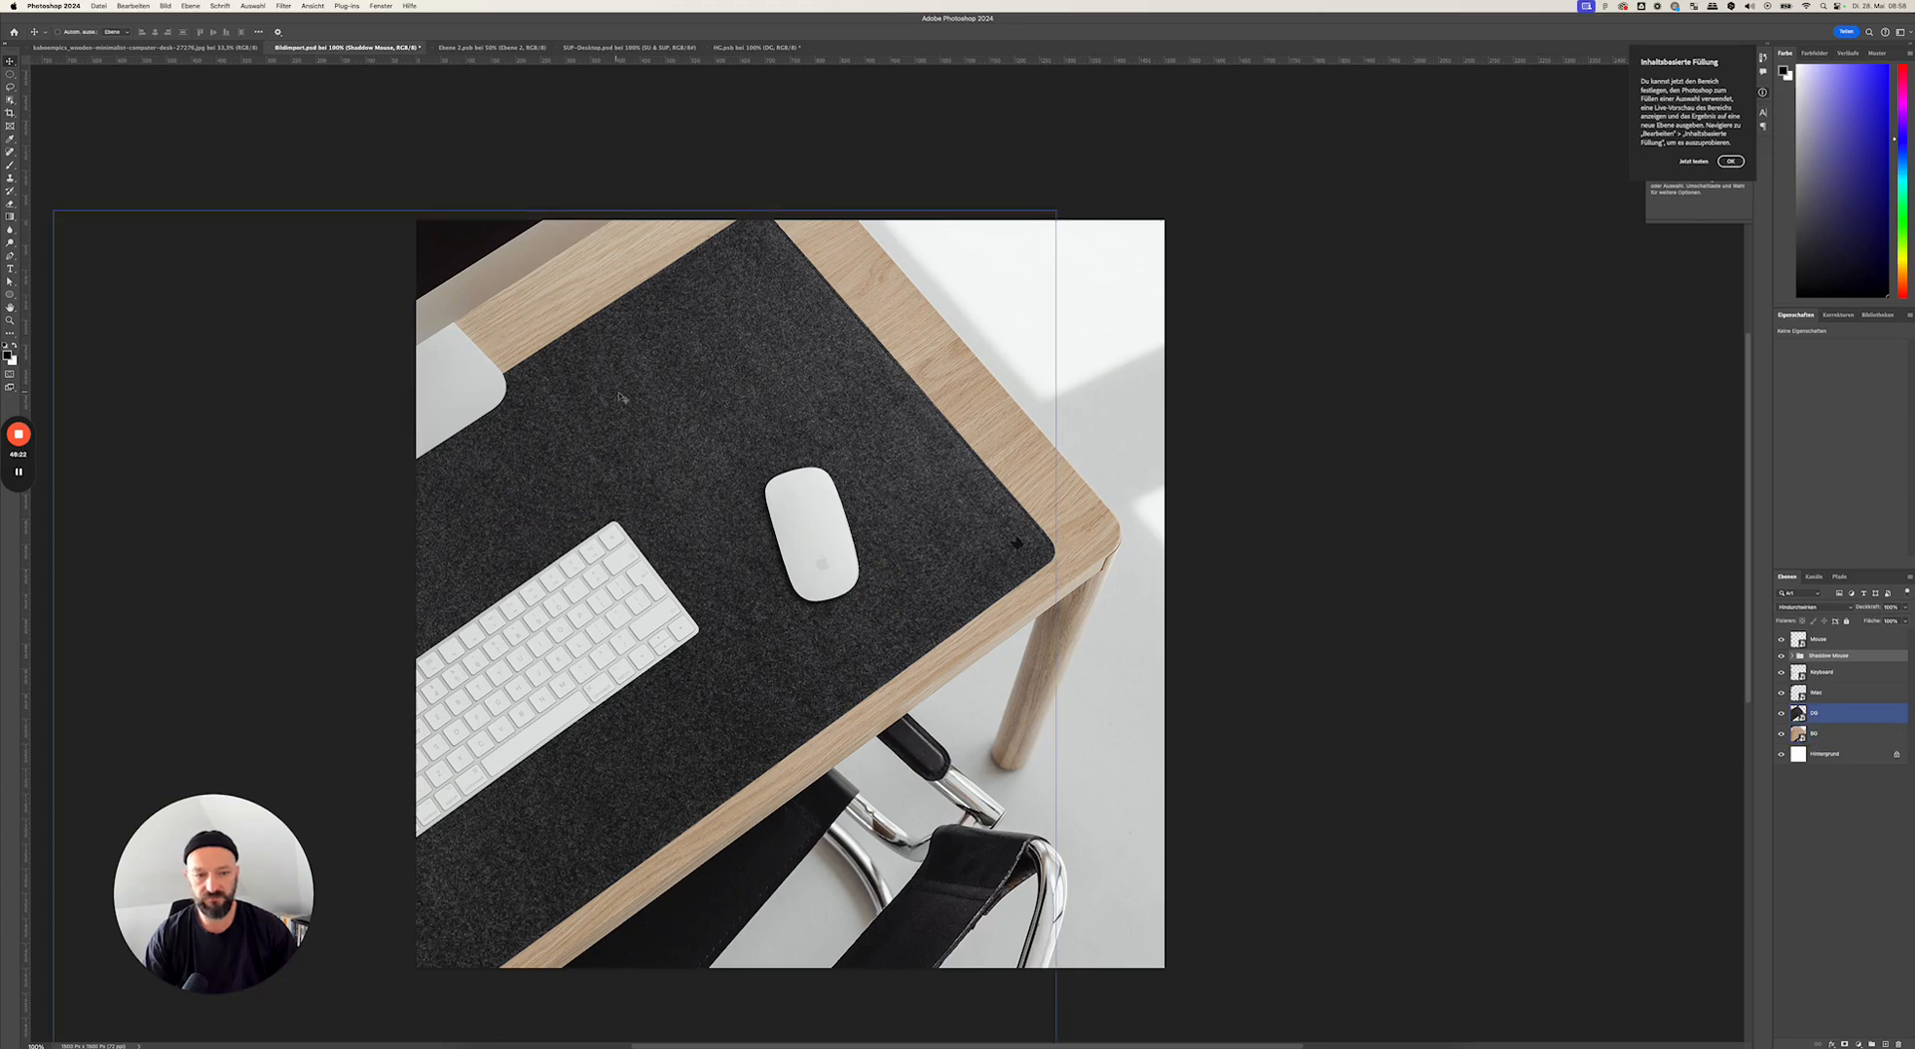
- Scale the felt pad up slightly and reposition its logo corner just inside the table corner
click(1853, 717)
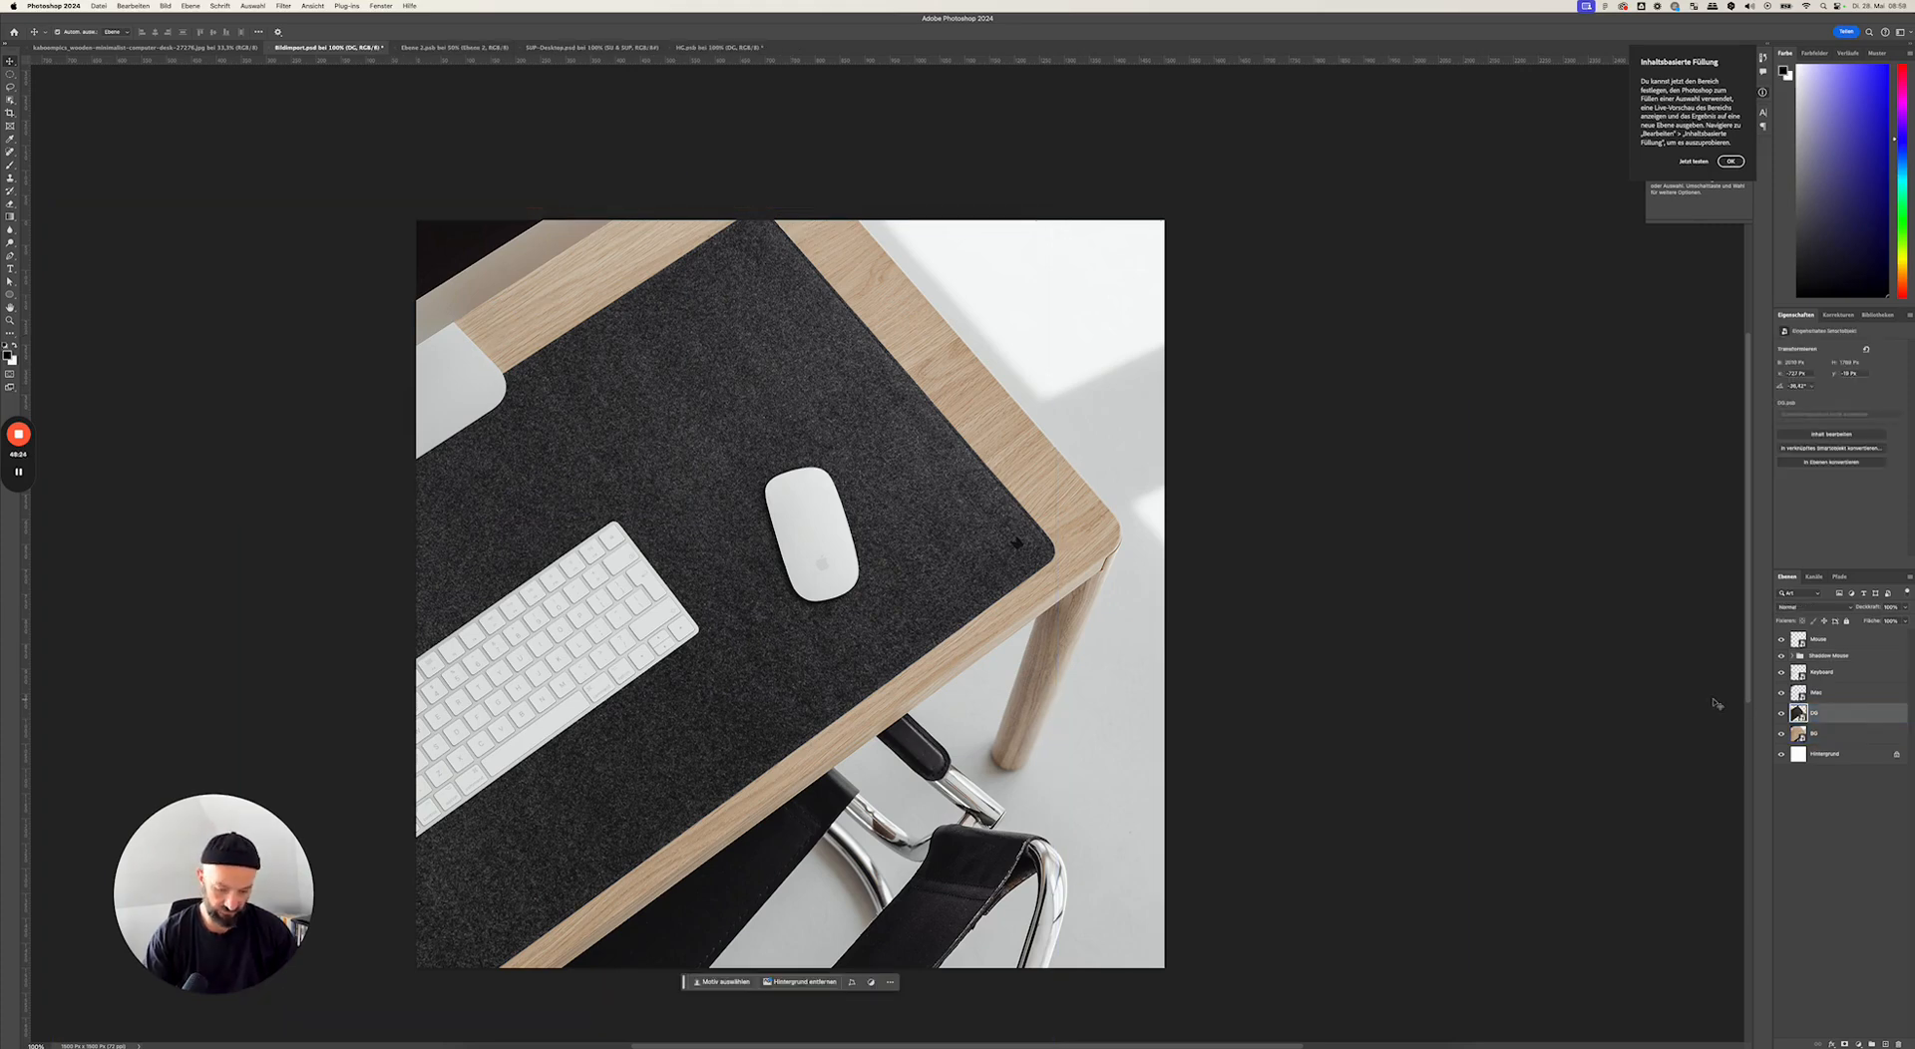
key(ctrl+t)
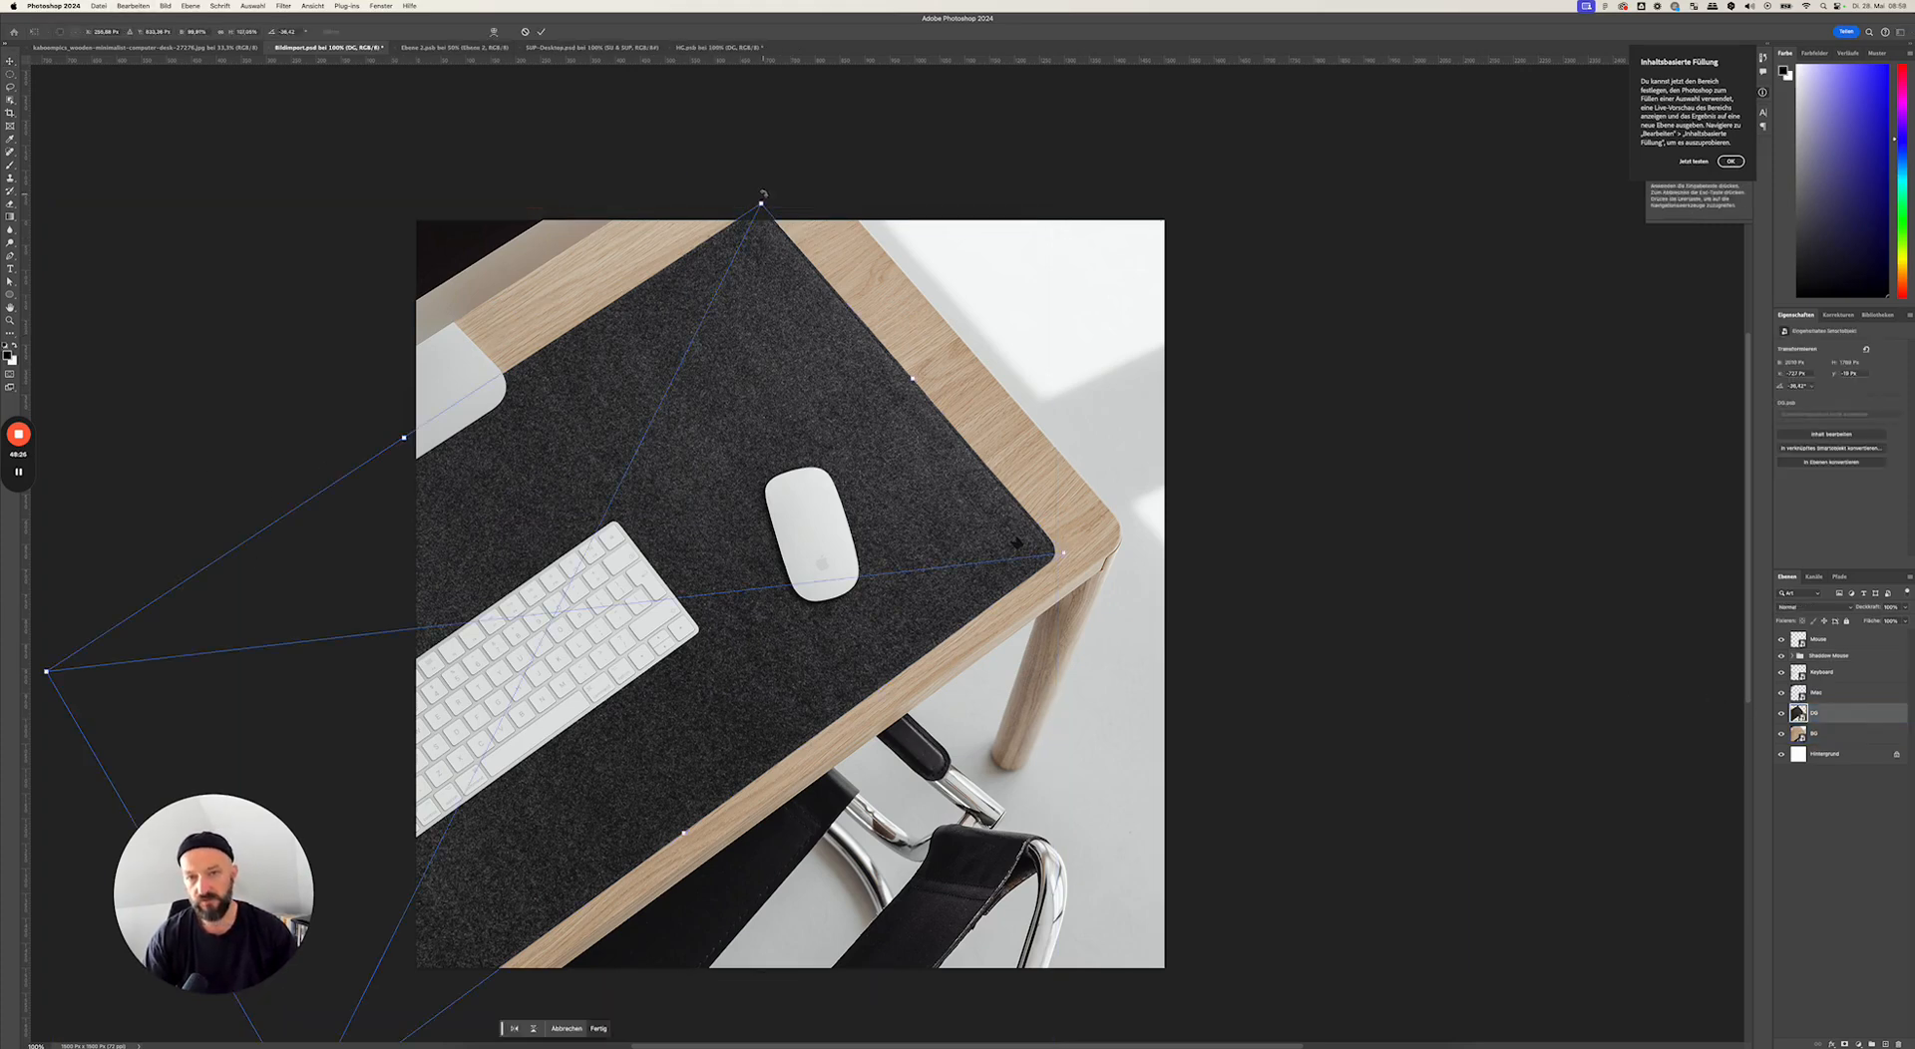
drag(761, 203, 778, 172)
drag(852, 392, 751, 400)
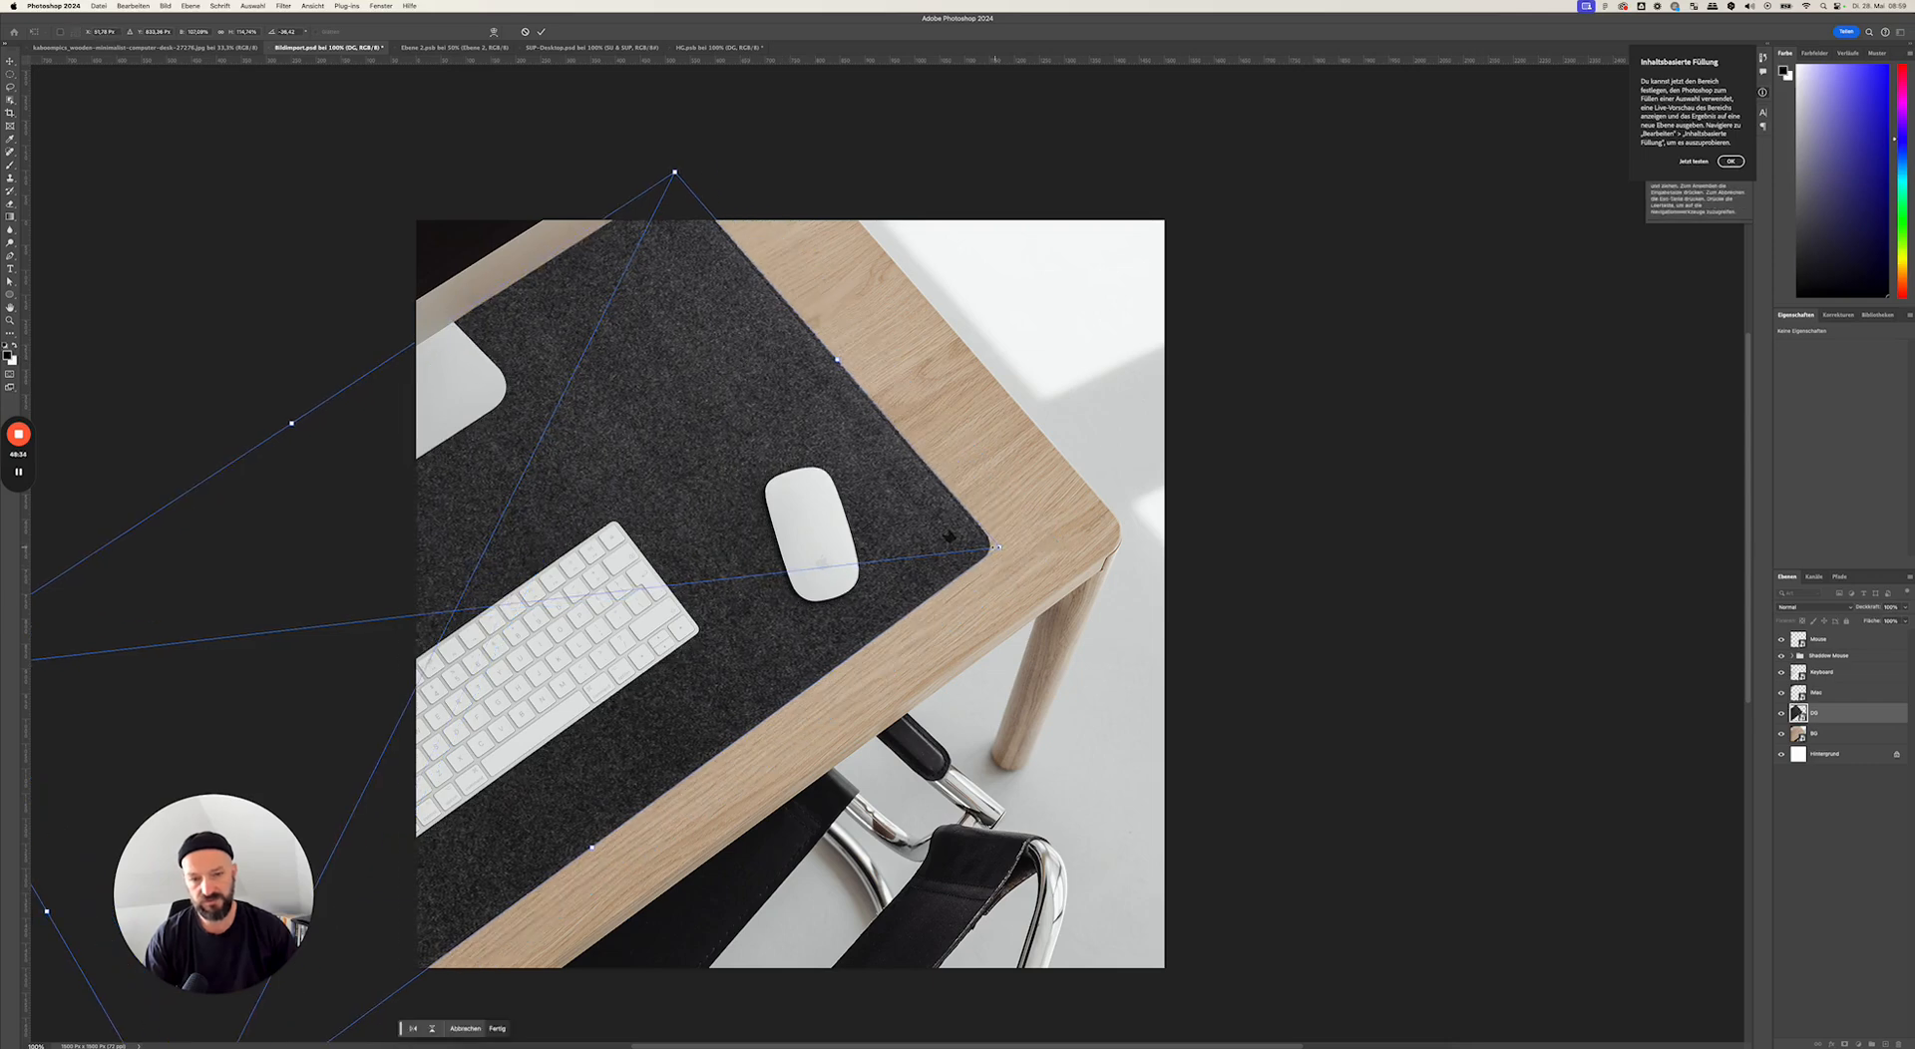
drag(999, 547, 1044, 542)
key(Return)
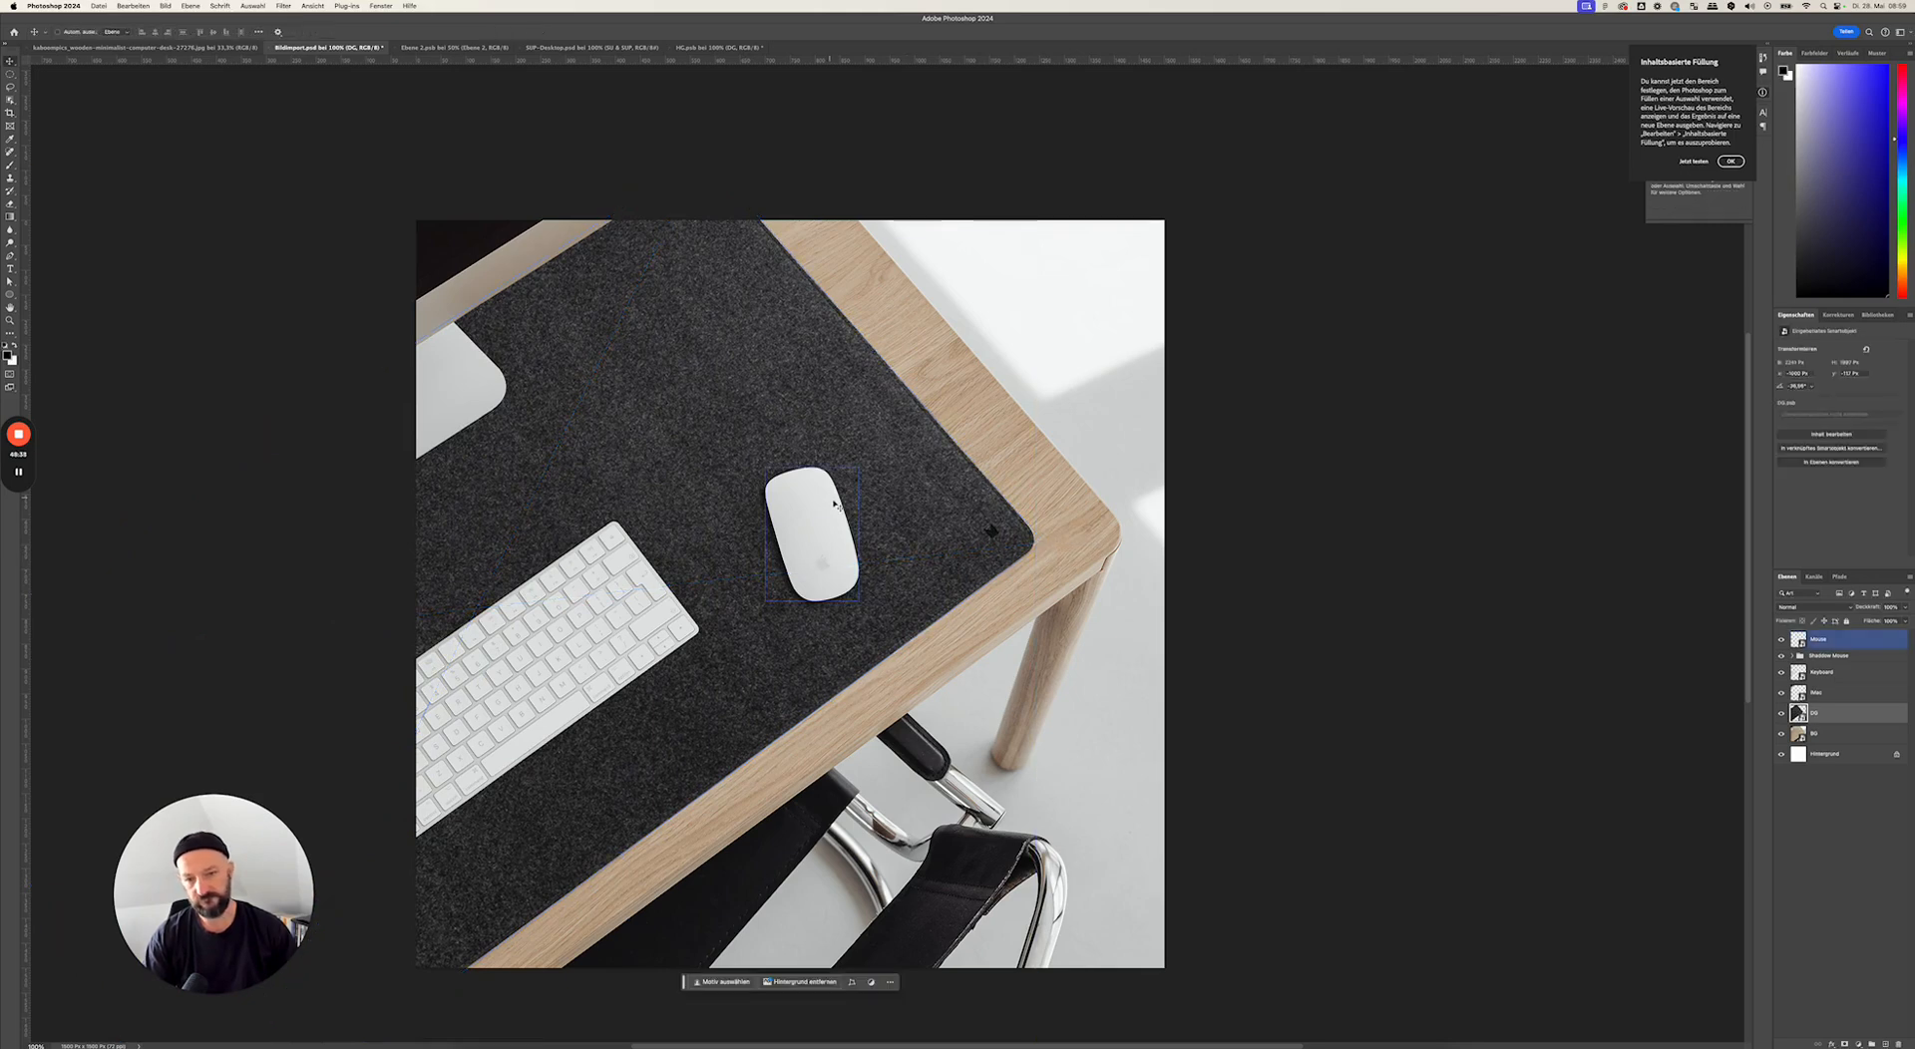
- Nudge the felt pad so the wooden borders along both table edges look even, and check the whole composition
drag(908, 533, 905, 530)
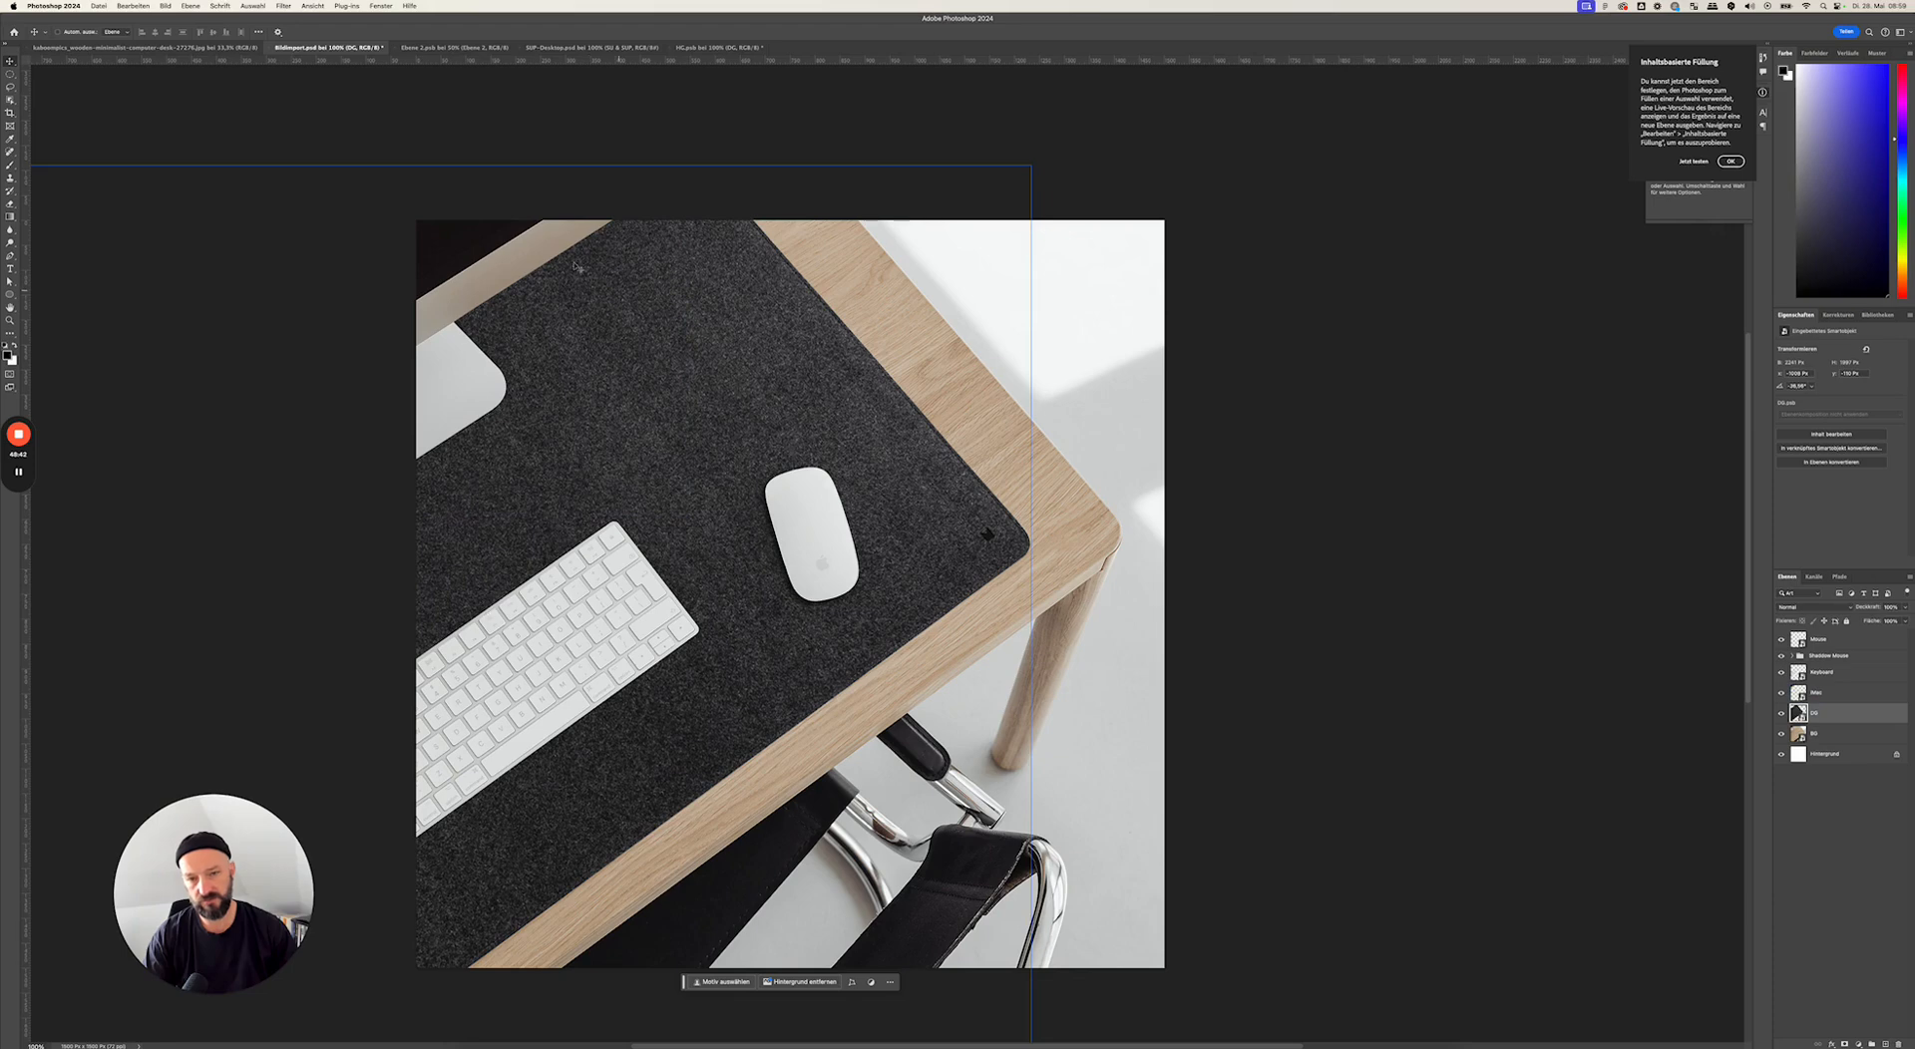
drag(955, 542, 957, 547)
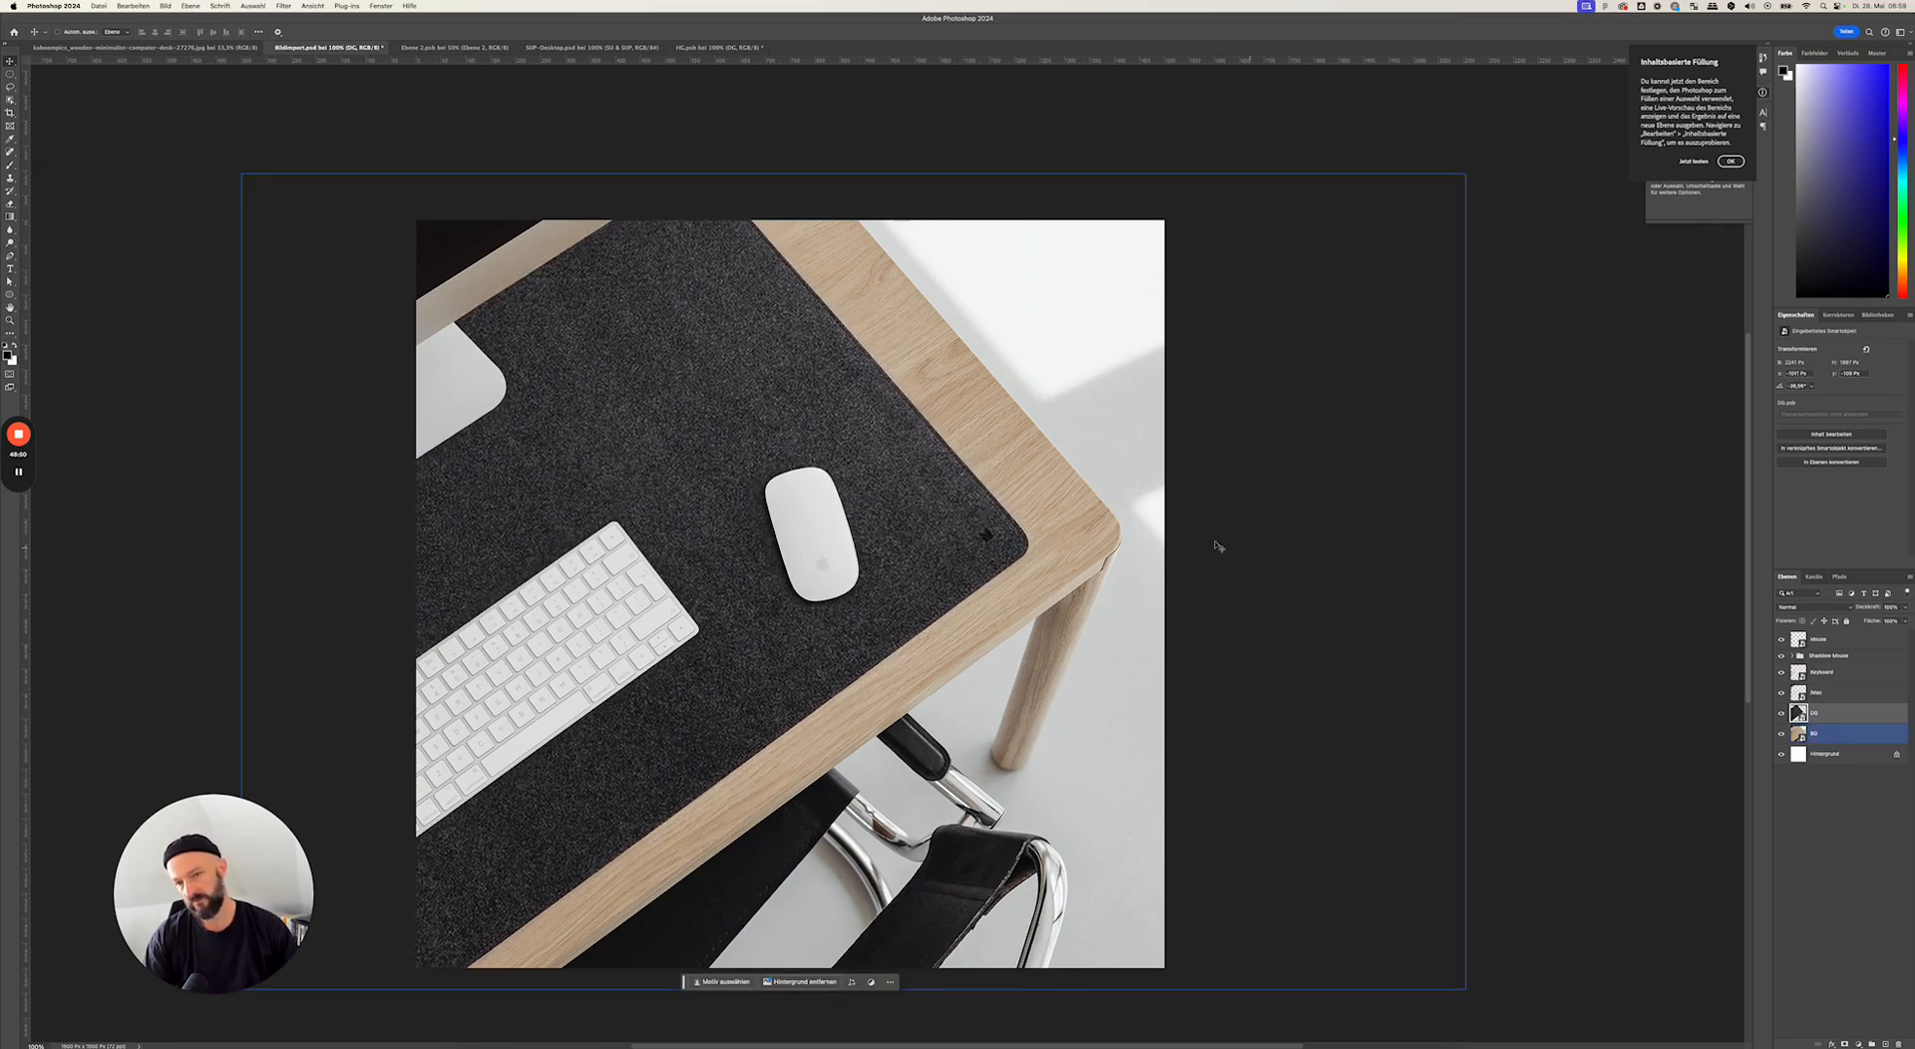
click(1599, 505)
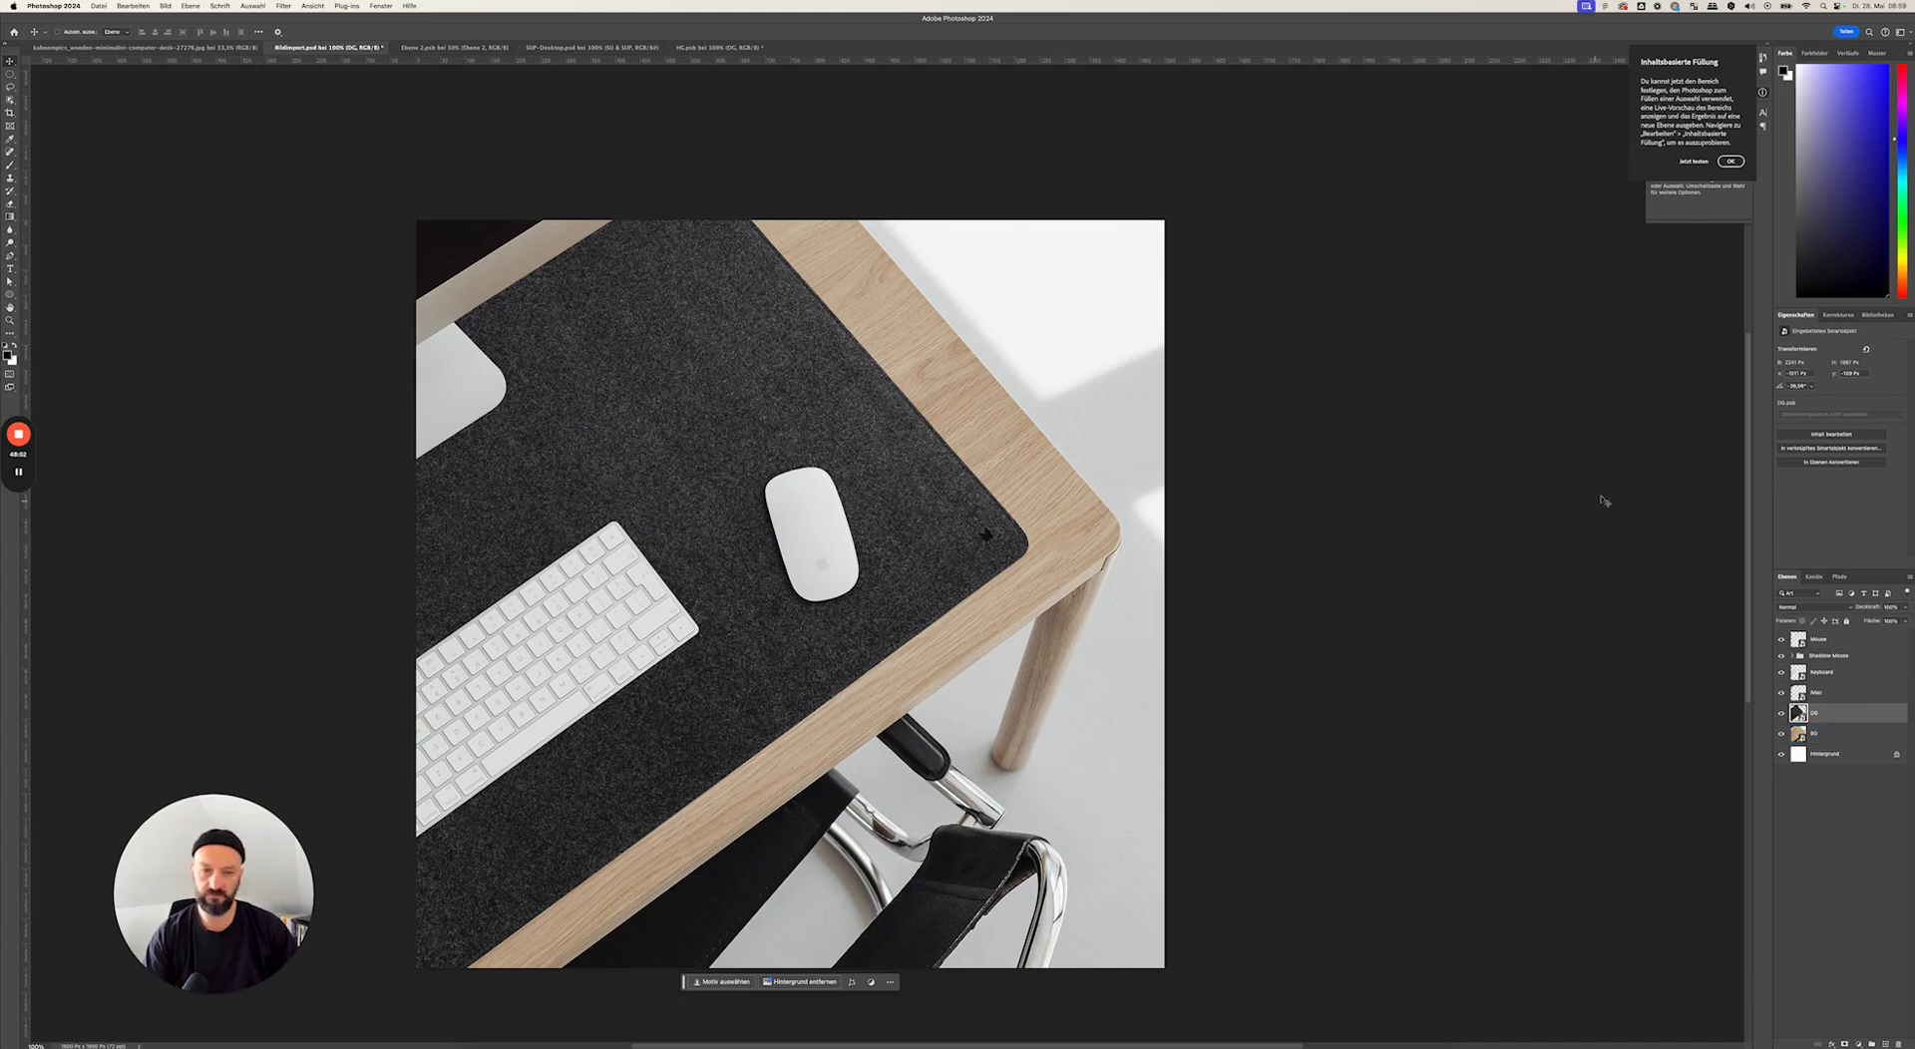
key(super+minus)
key(super+minus)
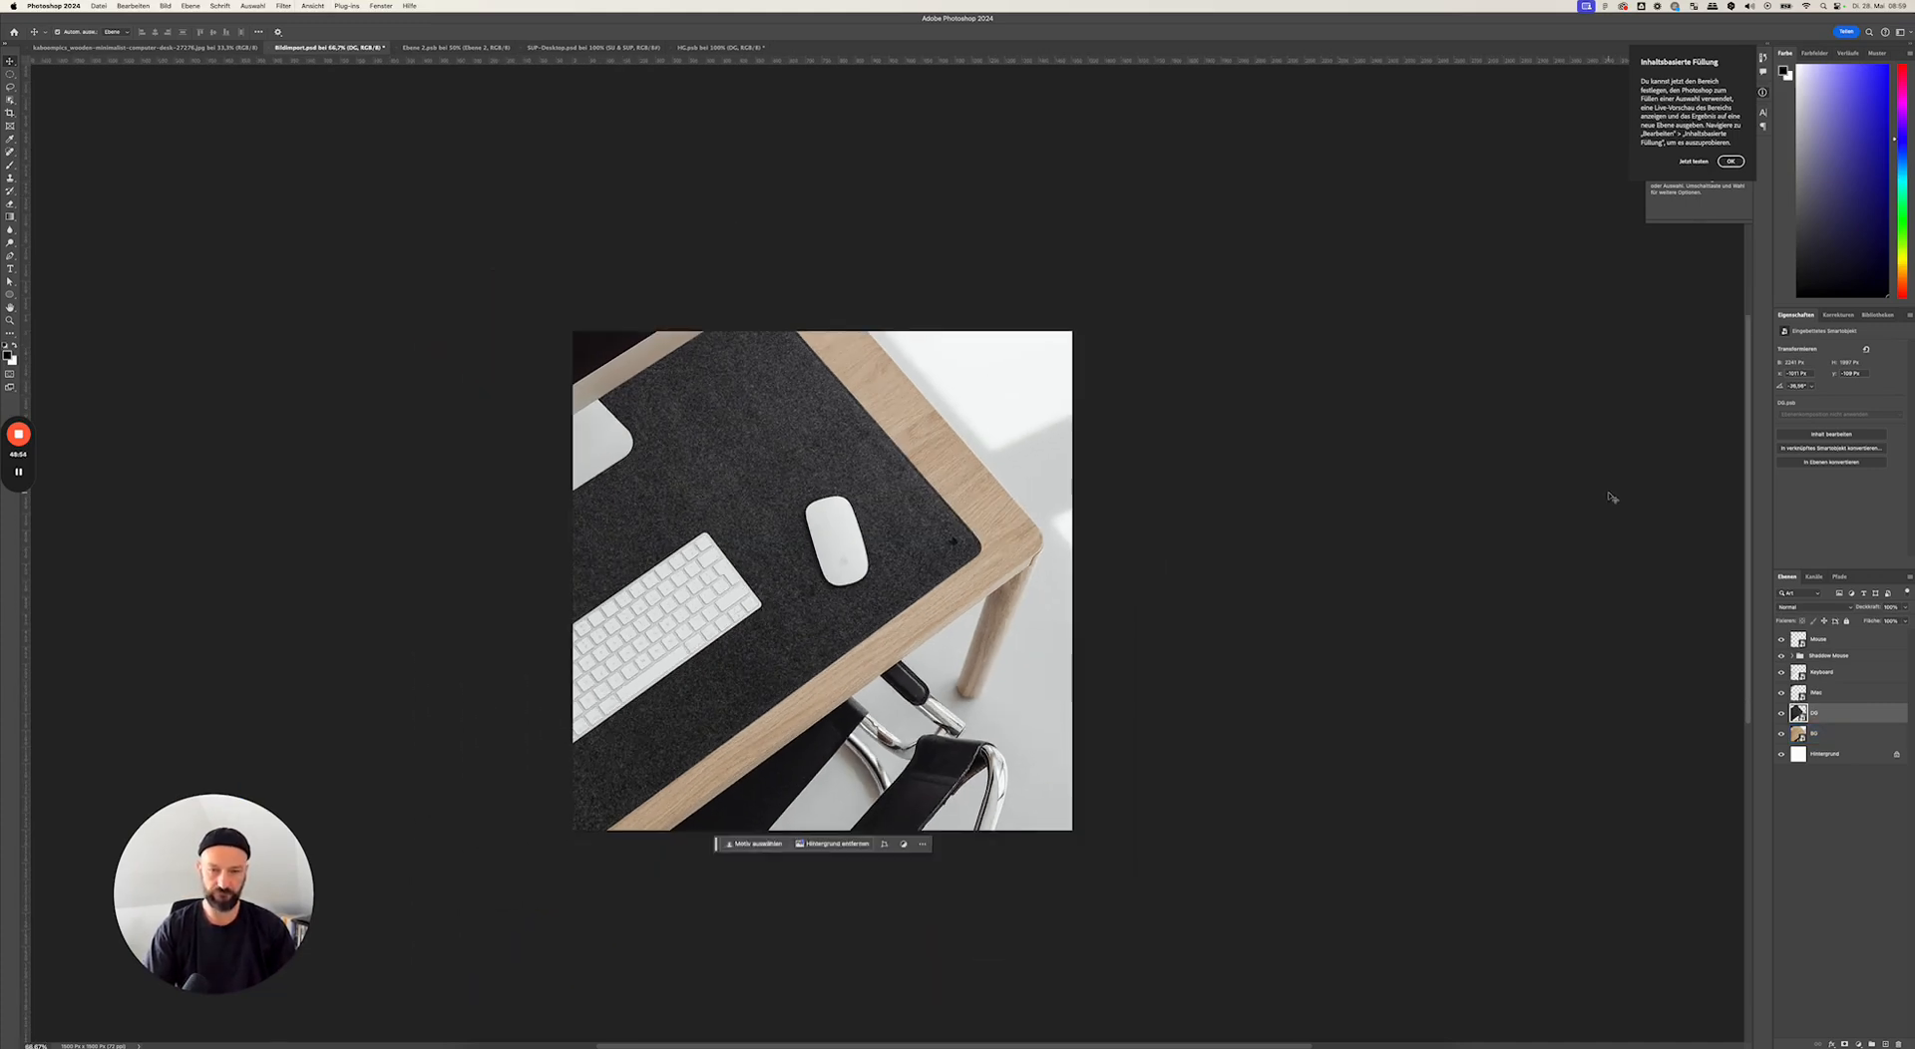
- Review the whole desk composition at 100%, examining the mouse, keyboard, pad corner and table edges
key(super+minus)
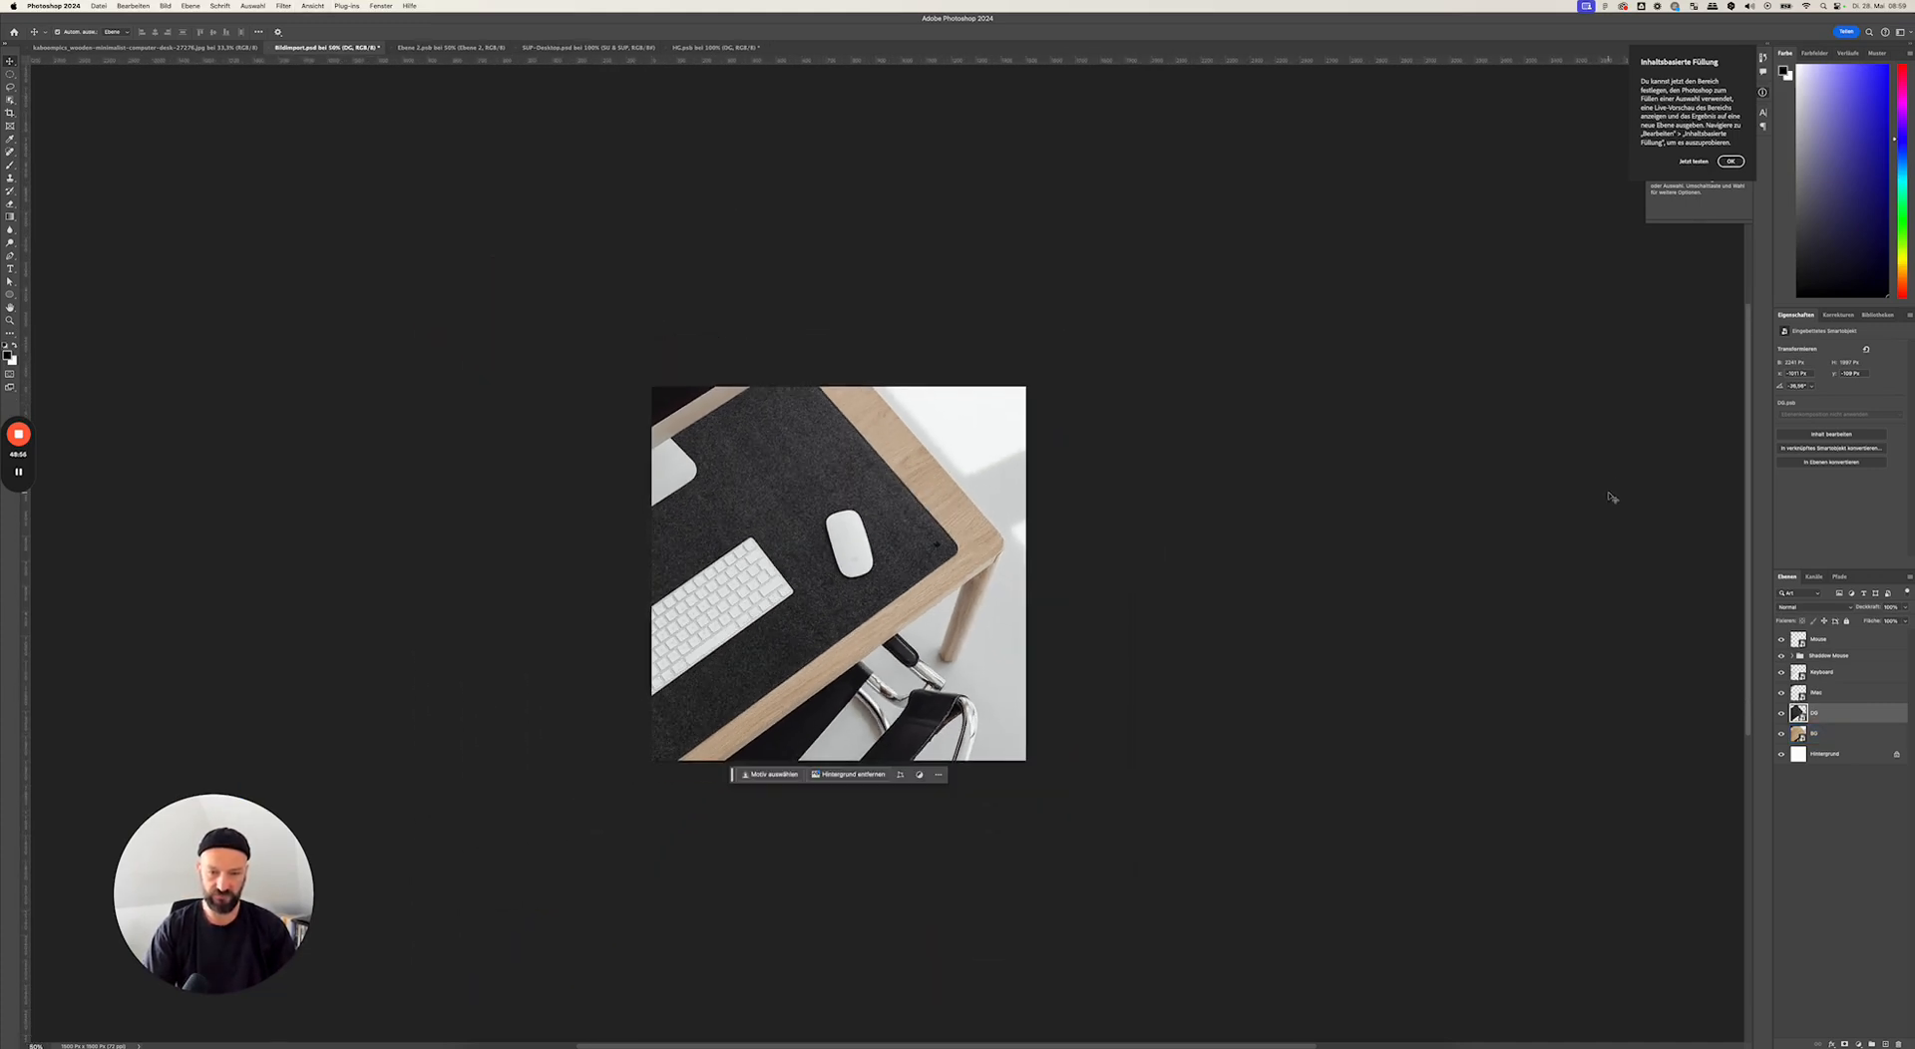
key(super+1)
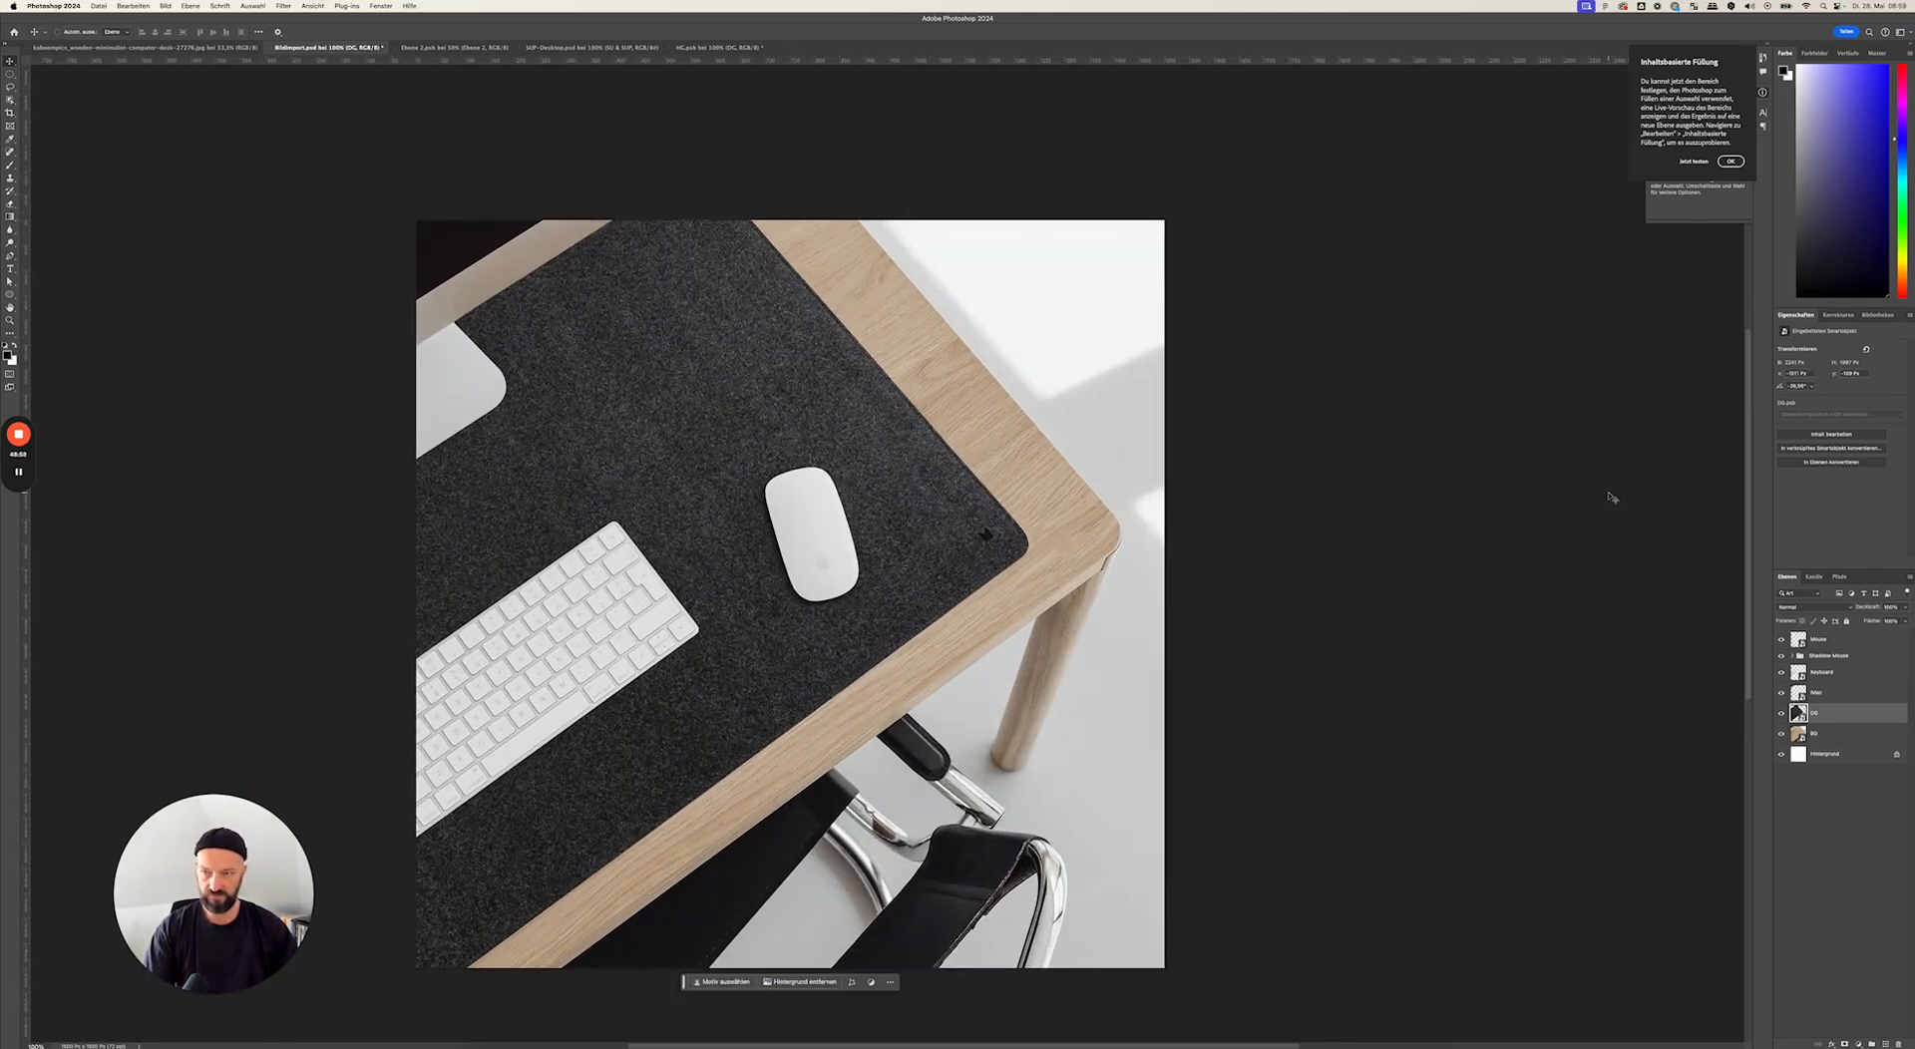
click(855, 544)
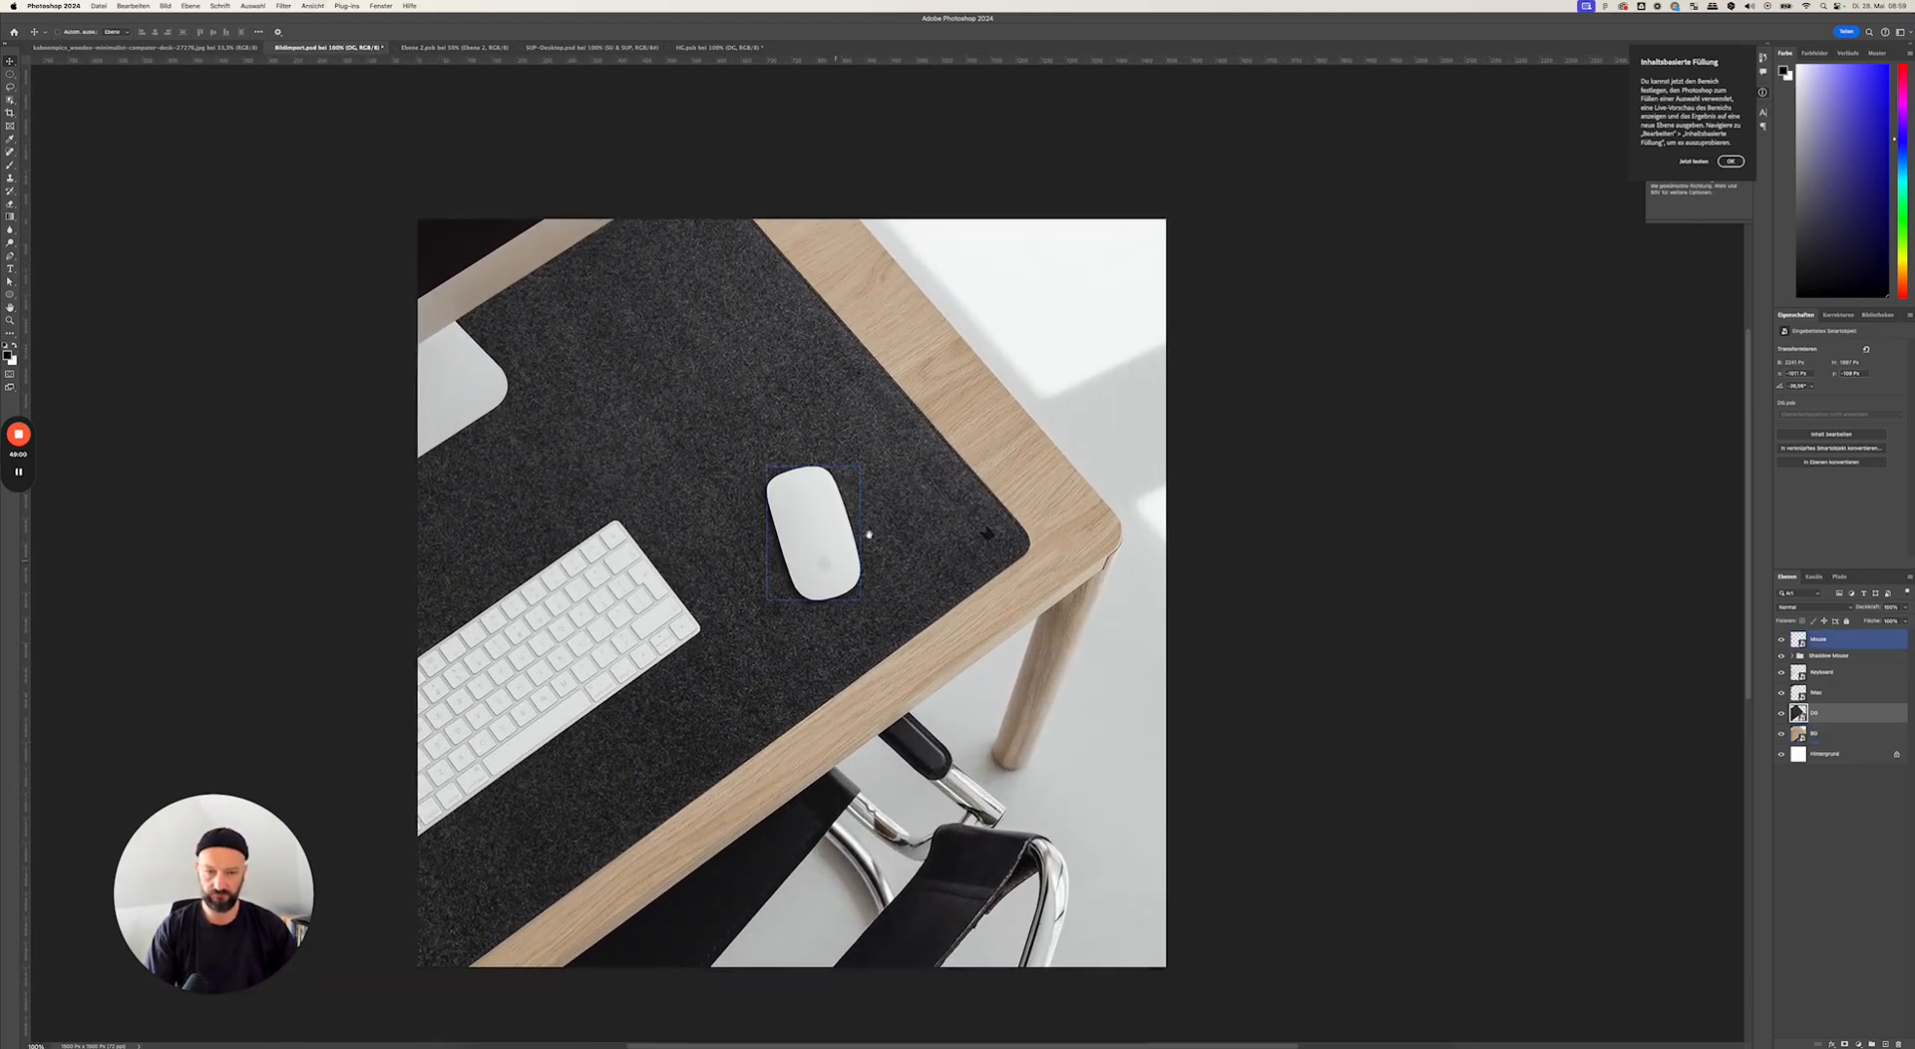
scroll(855, 543, left, 5)
scroll(855, 544, down, 3)
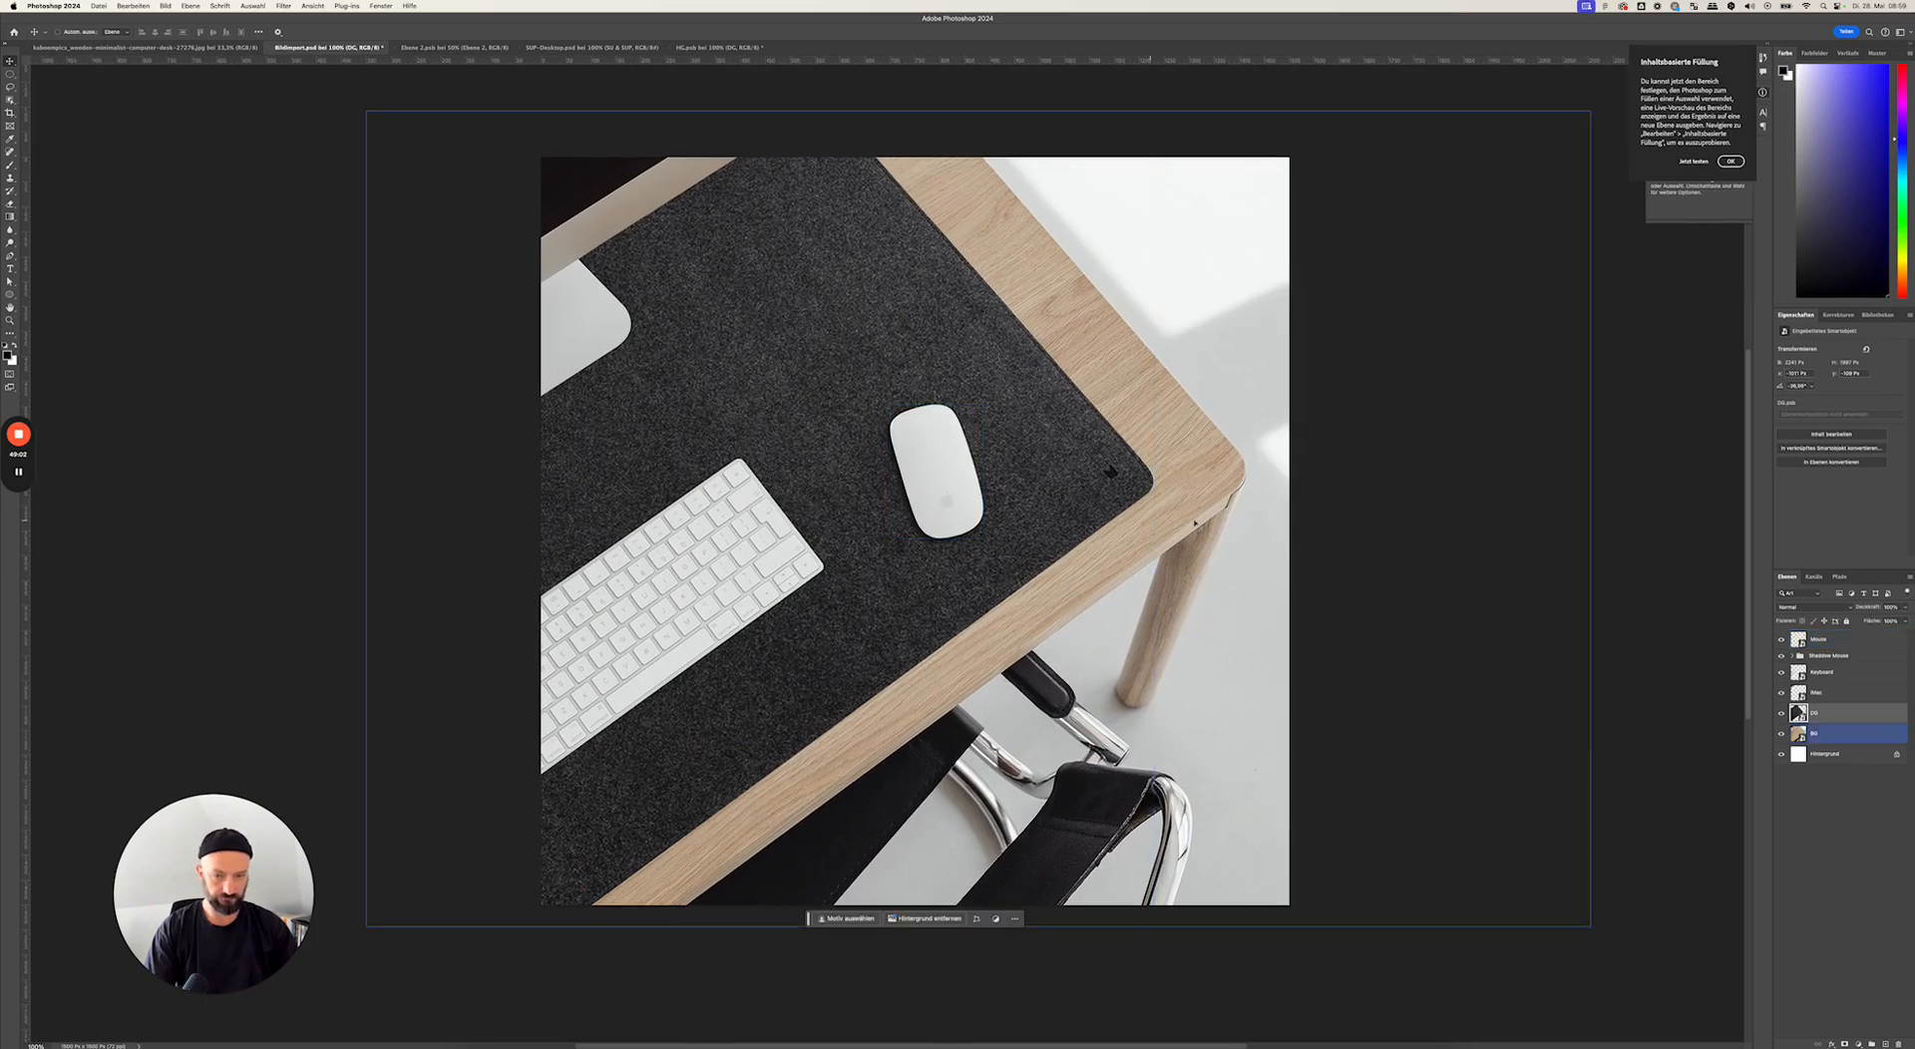
click(643, 596)
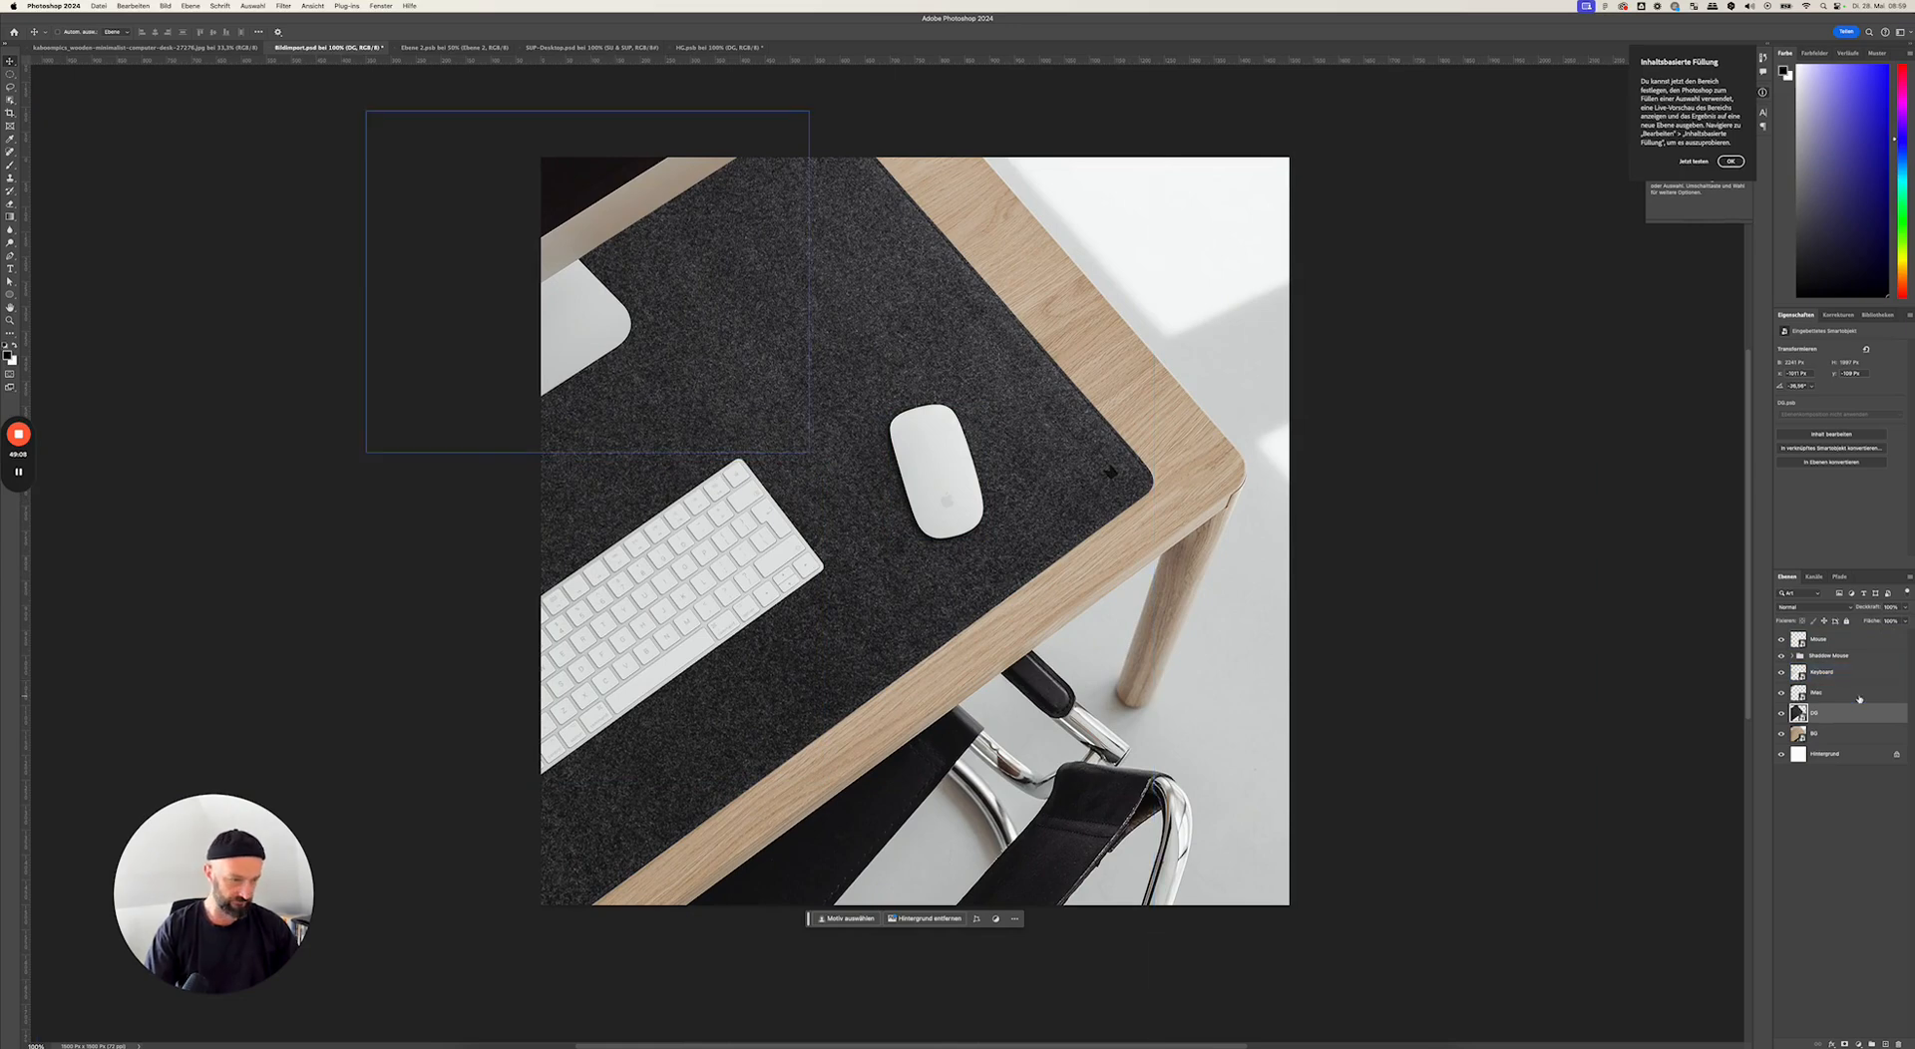
click(676, 628)
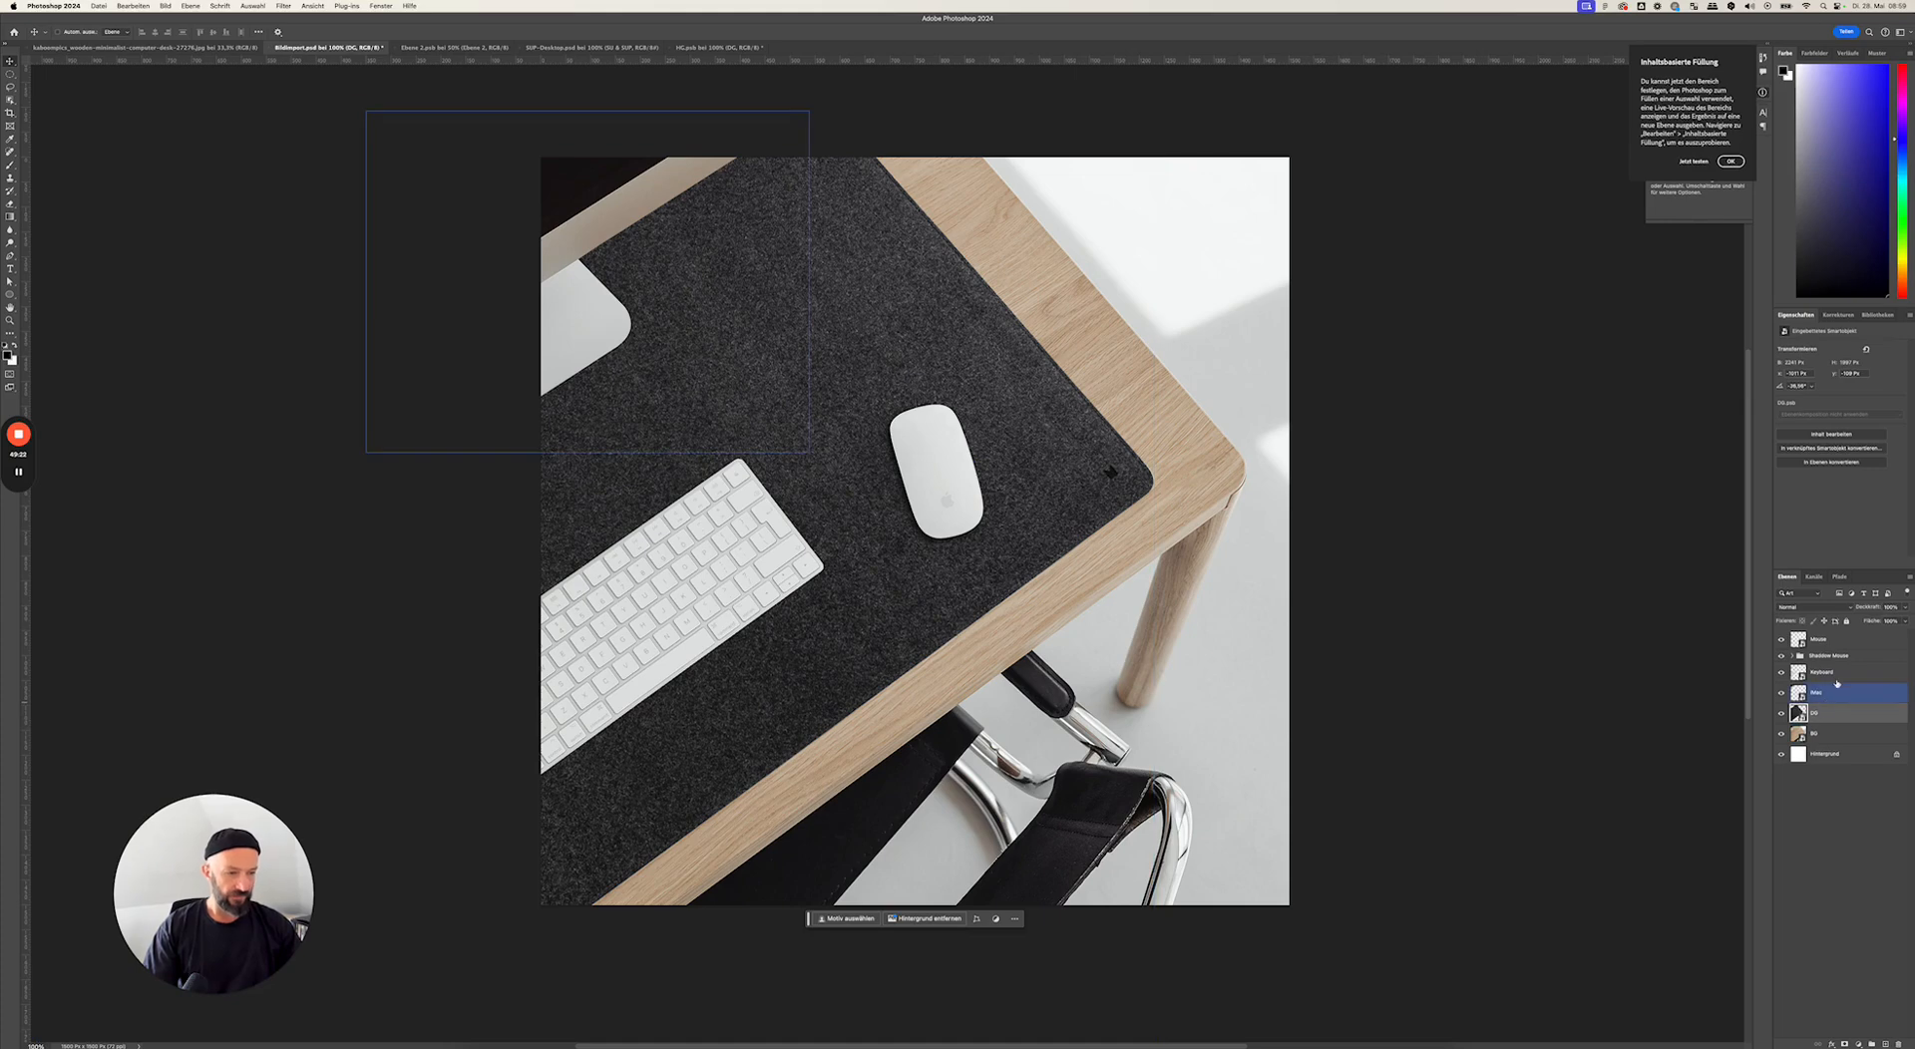
click(1822, 641)
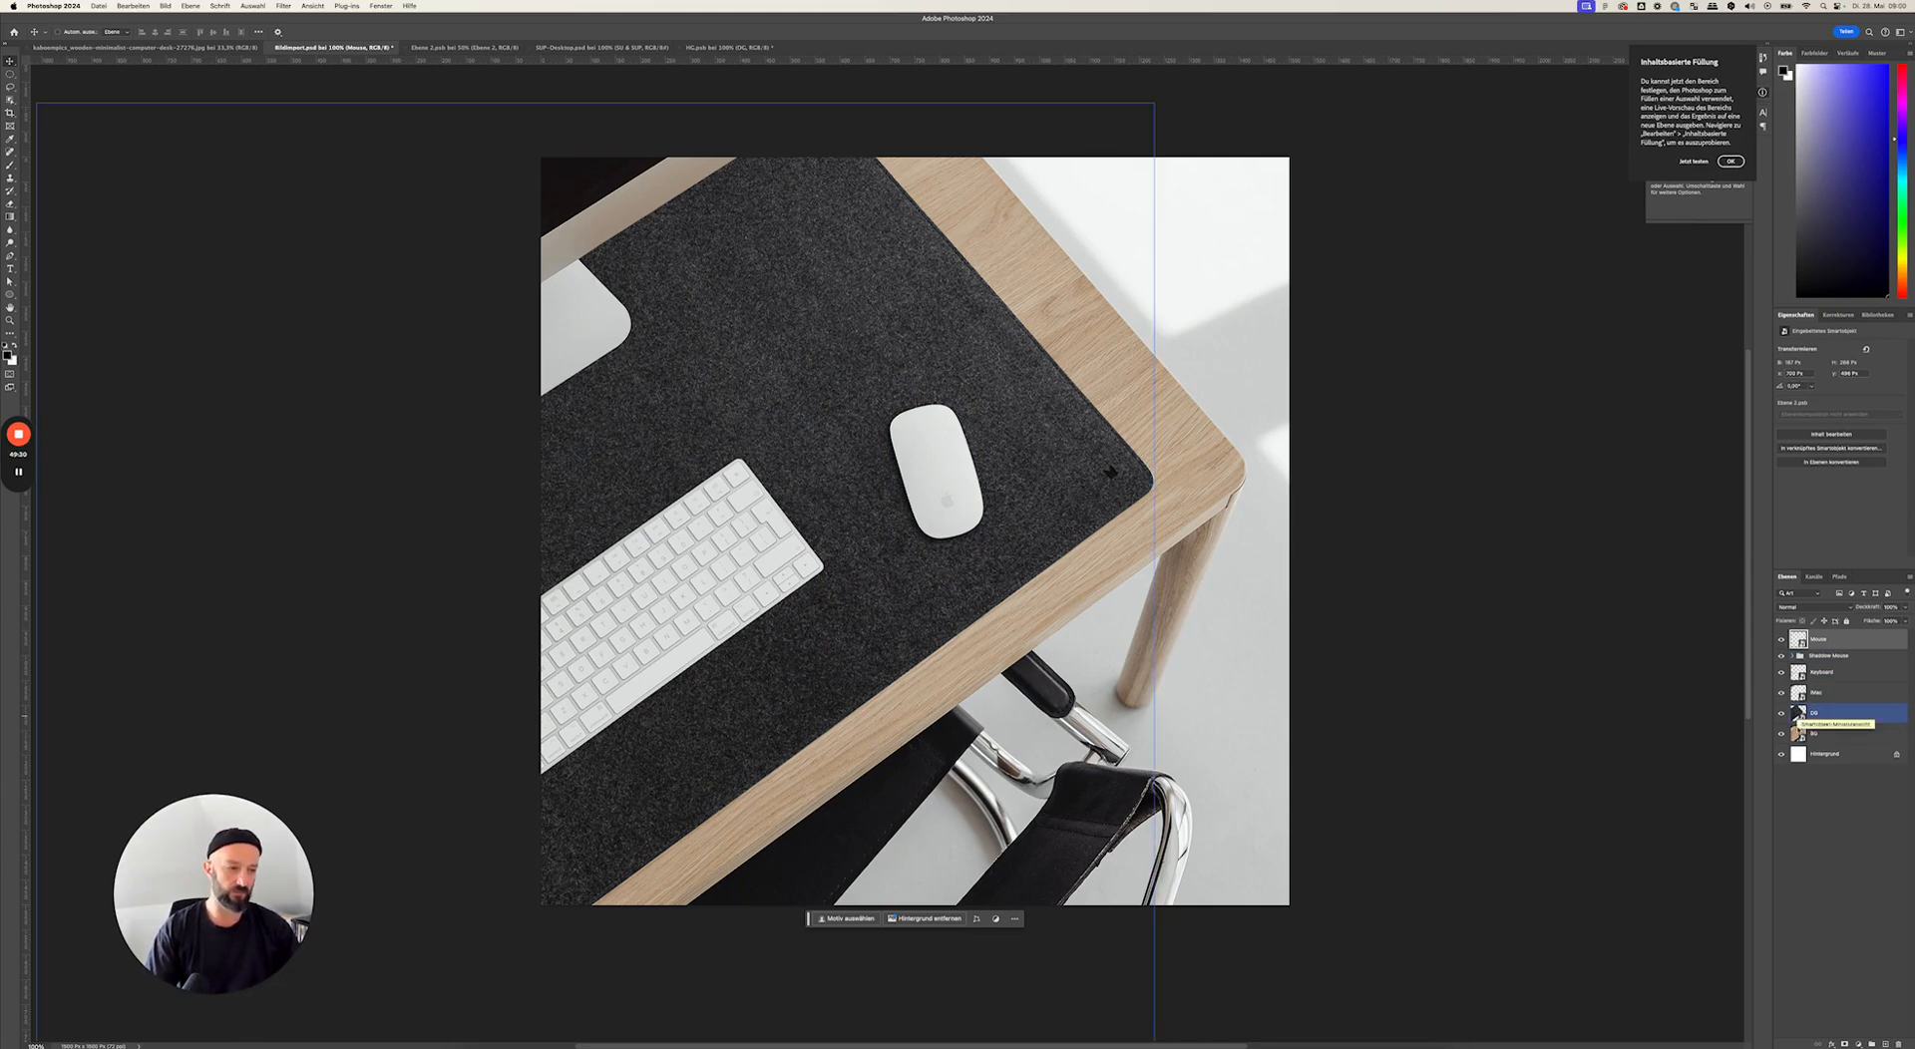
- Open the desk pad's smart object and hide the dark felt design in the separate pad artwork document
double_click(1798, 712)
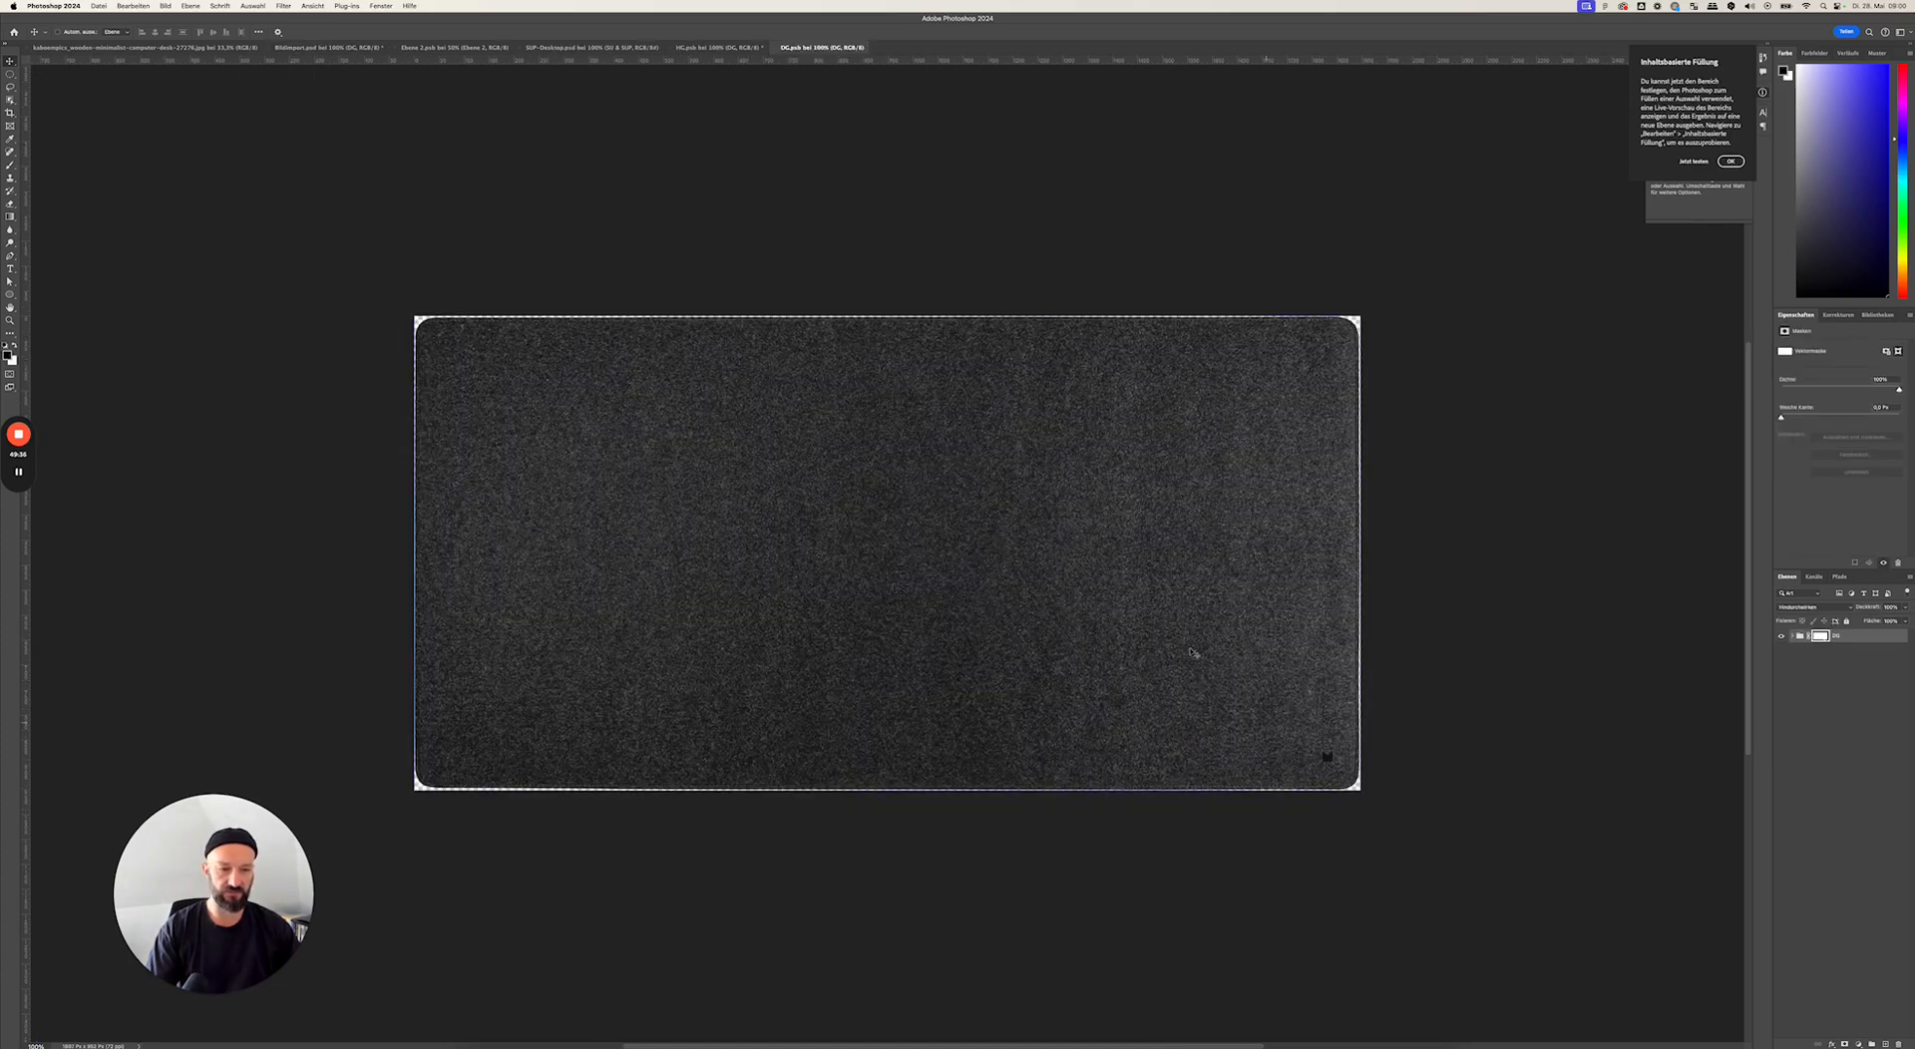
click(718, 47)
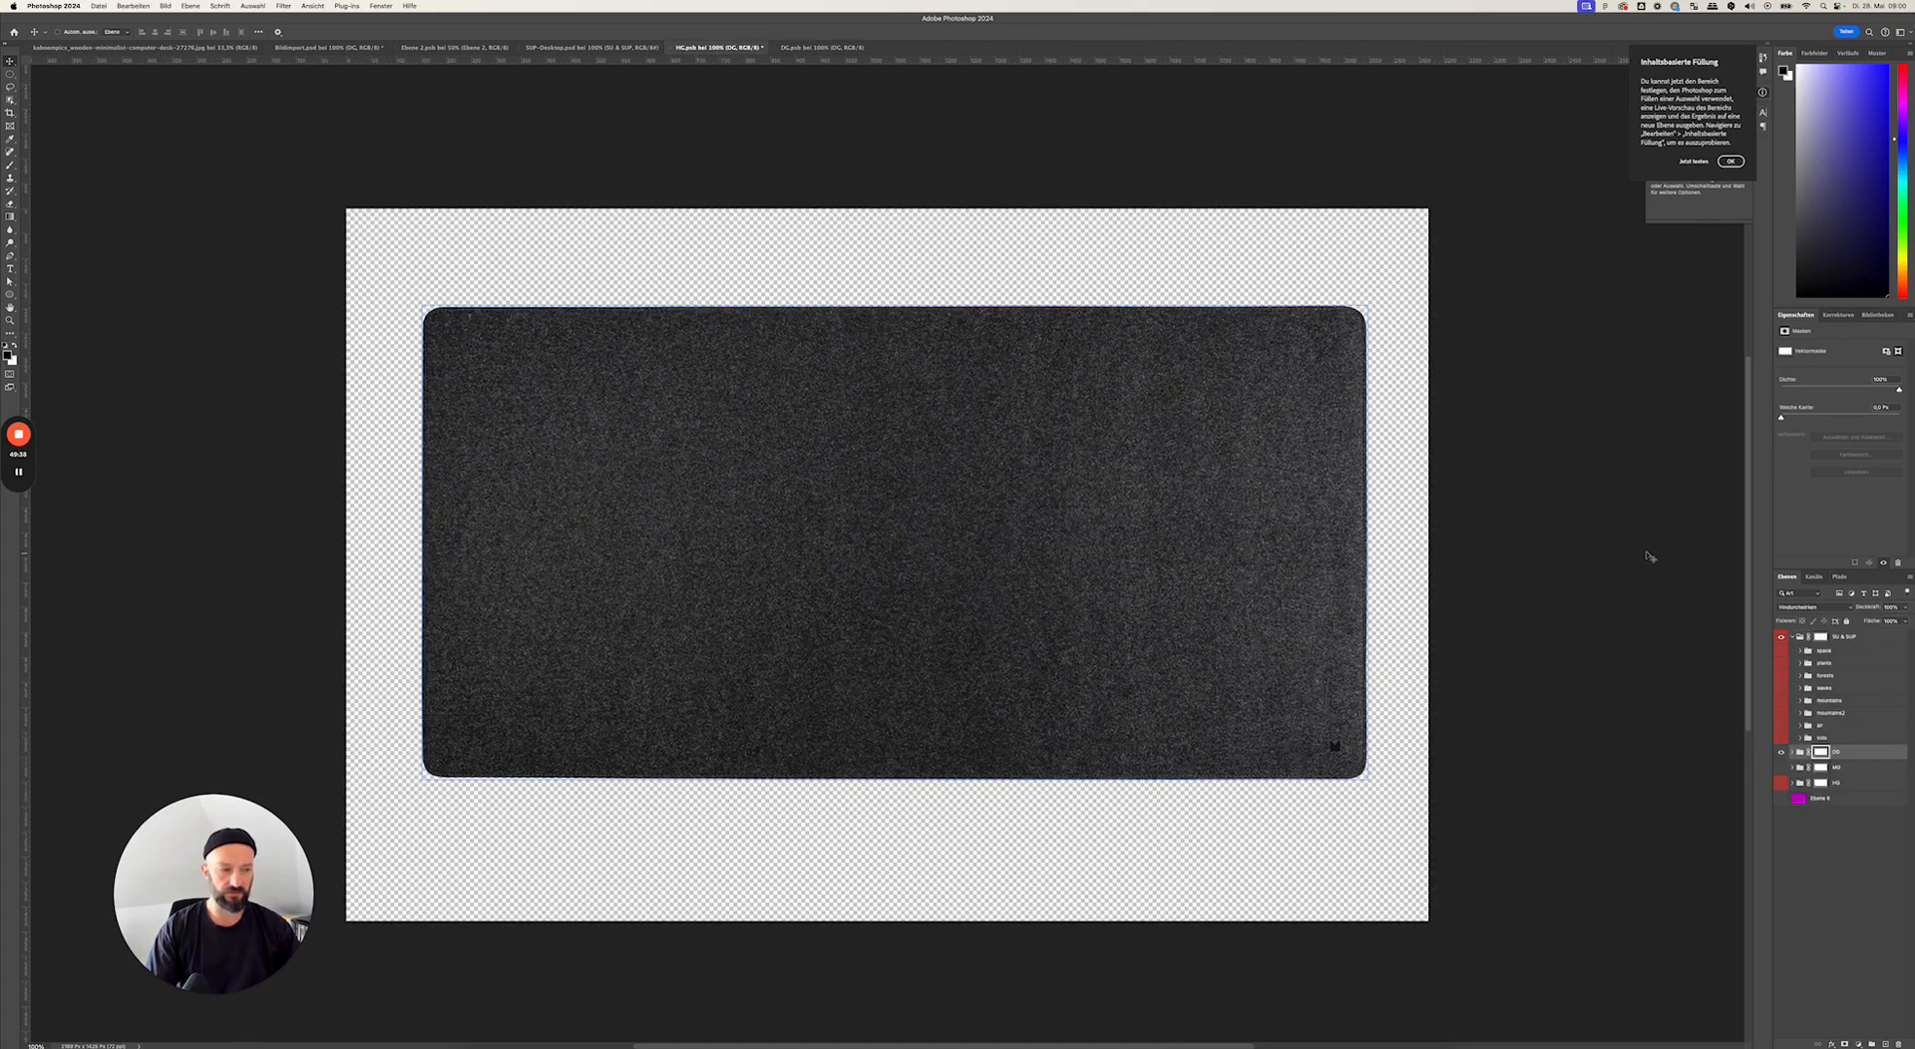
click(1780, 753)
click(1782, 768)
click(1782, 768)
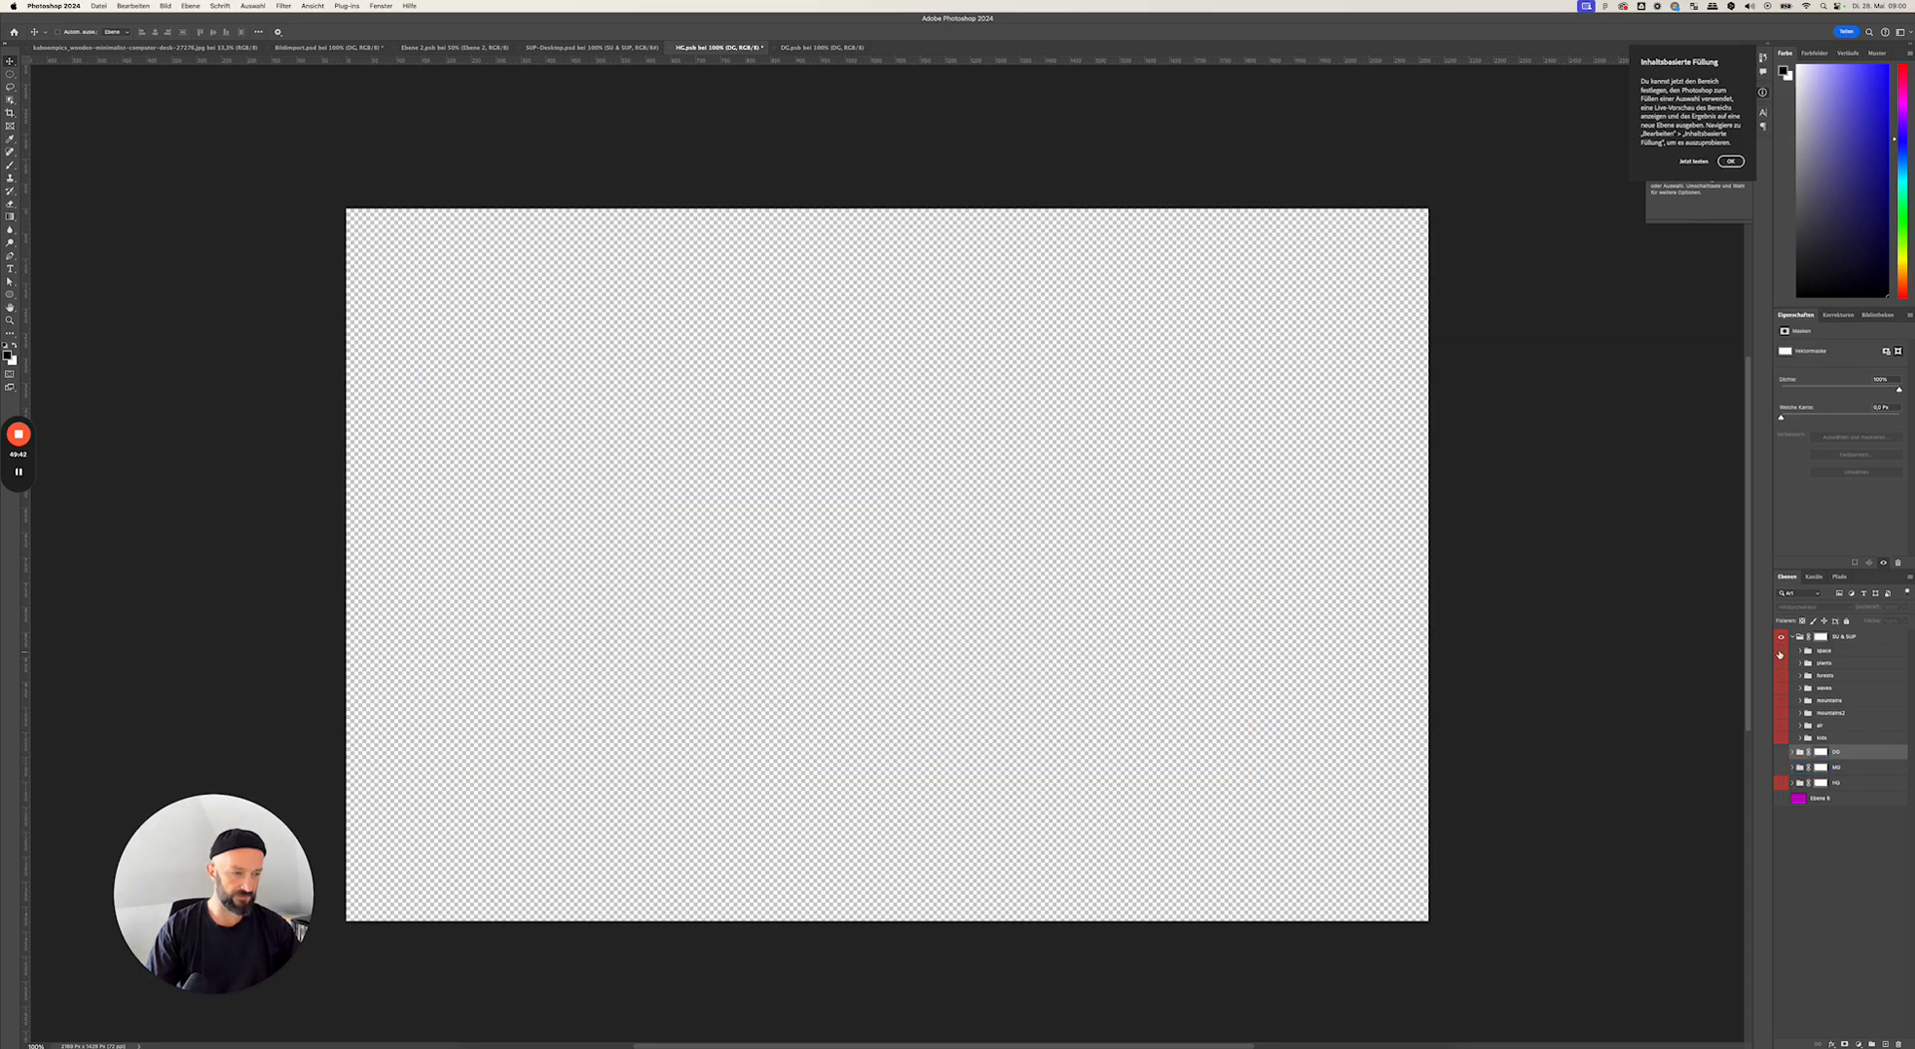
- Preview the space design, hide it again, and show and select the misty forest design group instead
click(1781, 652)
click(1812, 653)
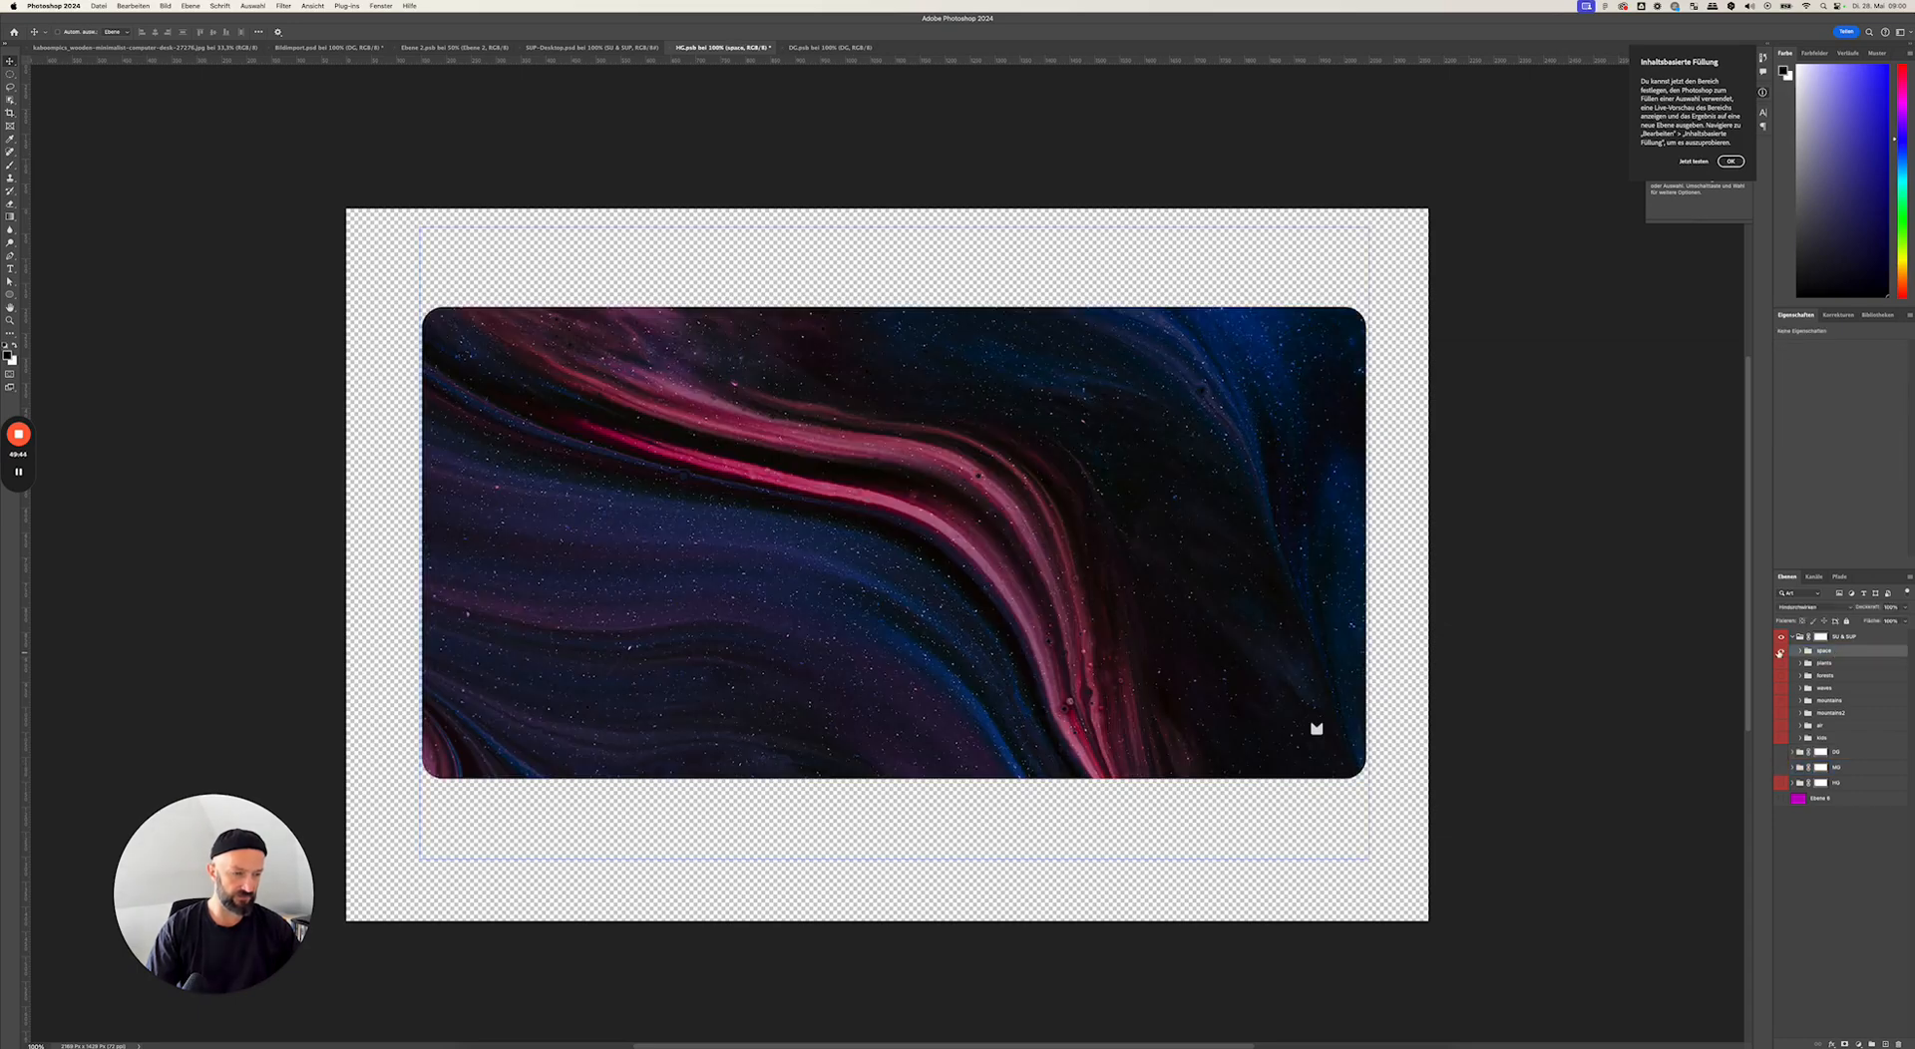
click(1780, 651)
click(1780, 676)
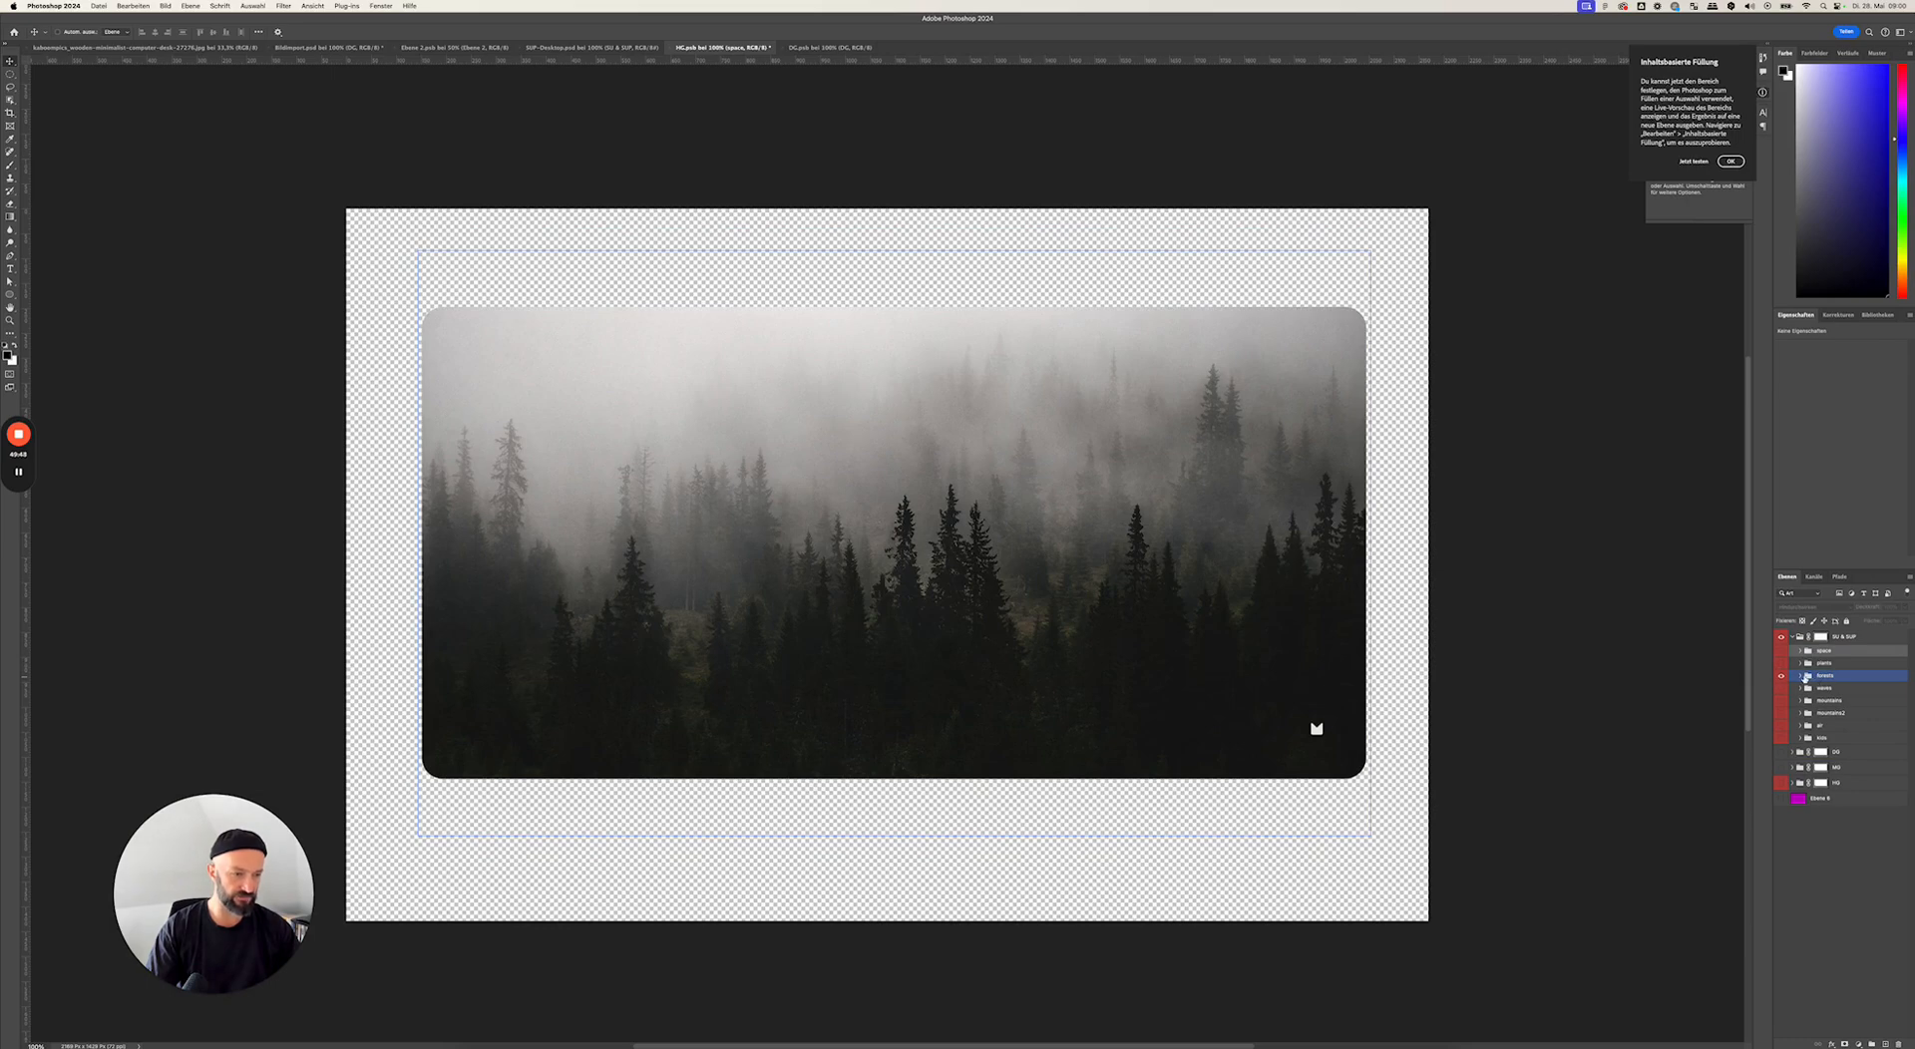
click(1853, 678)
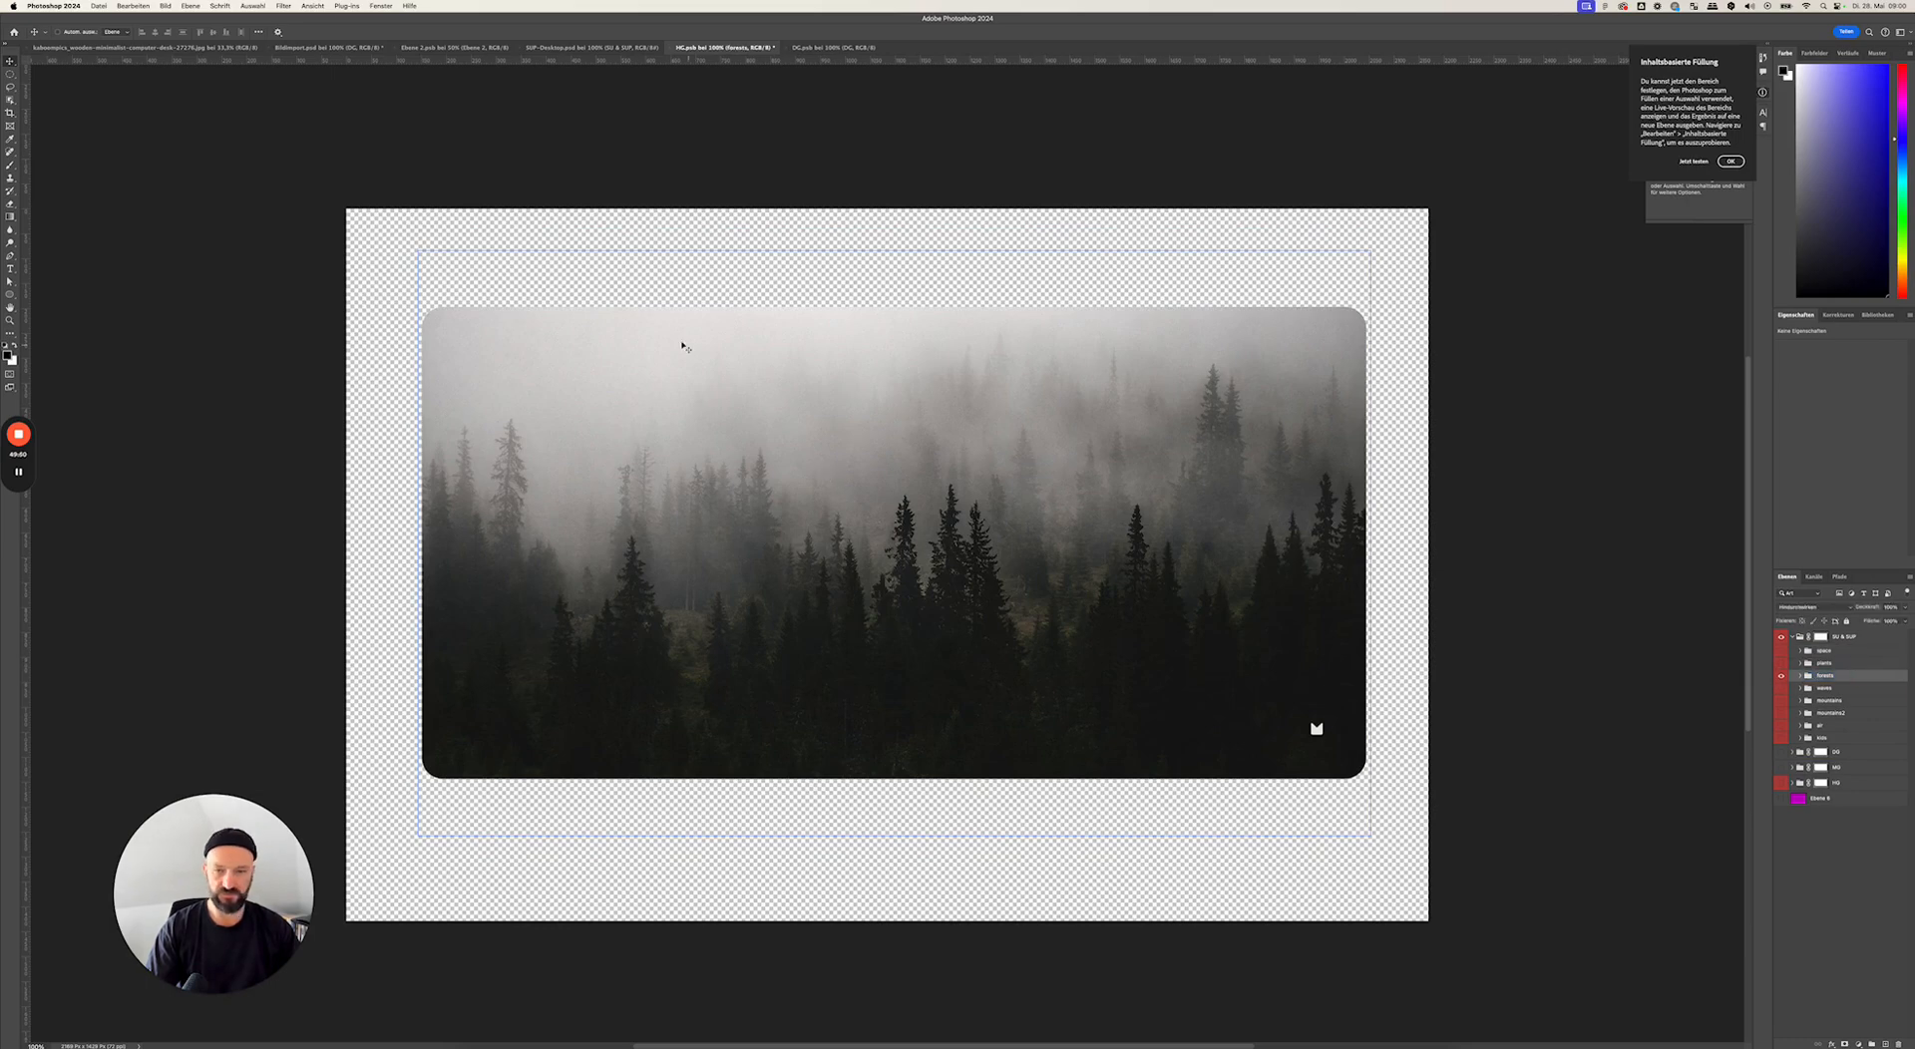
drag(637, 361, 823, 50)
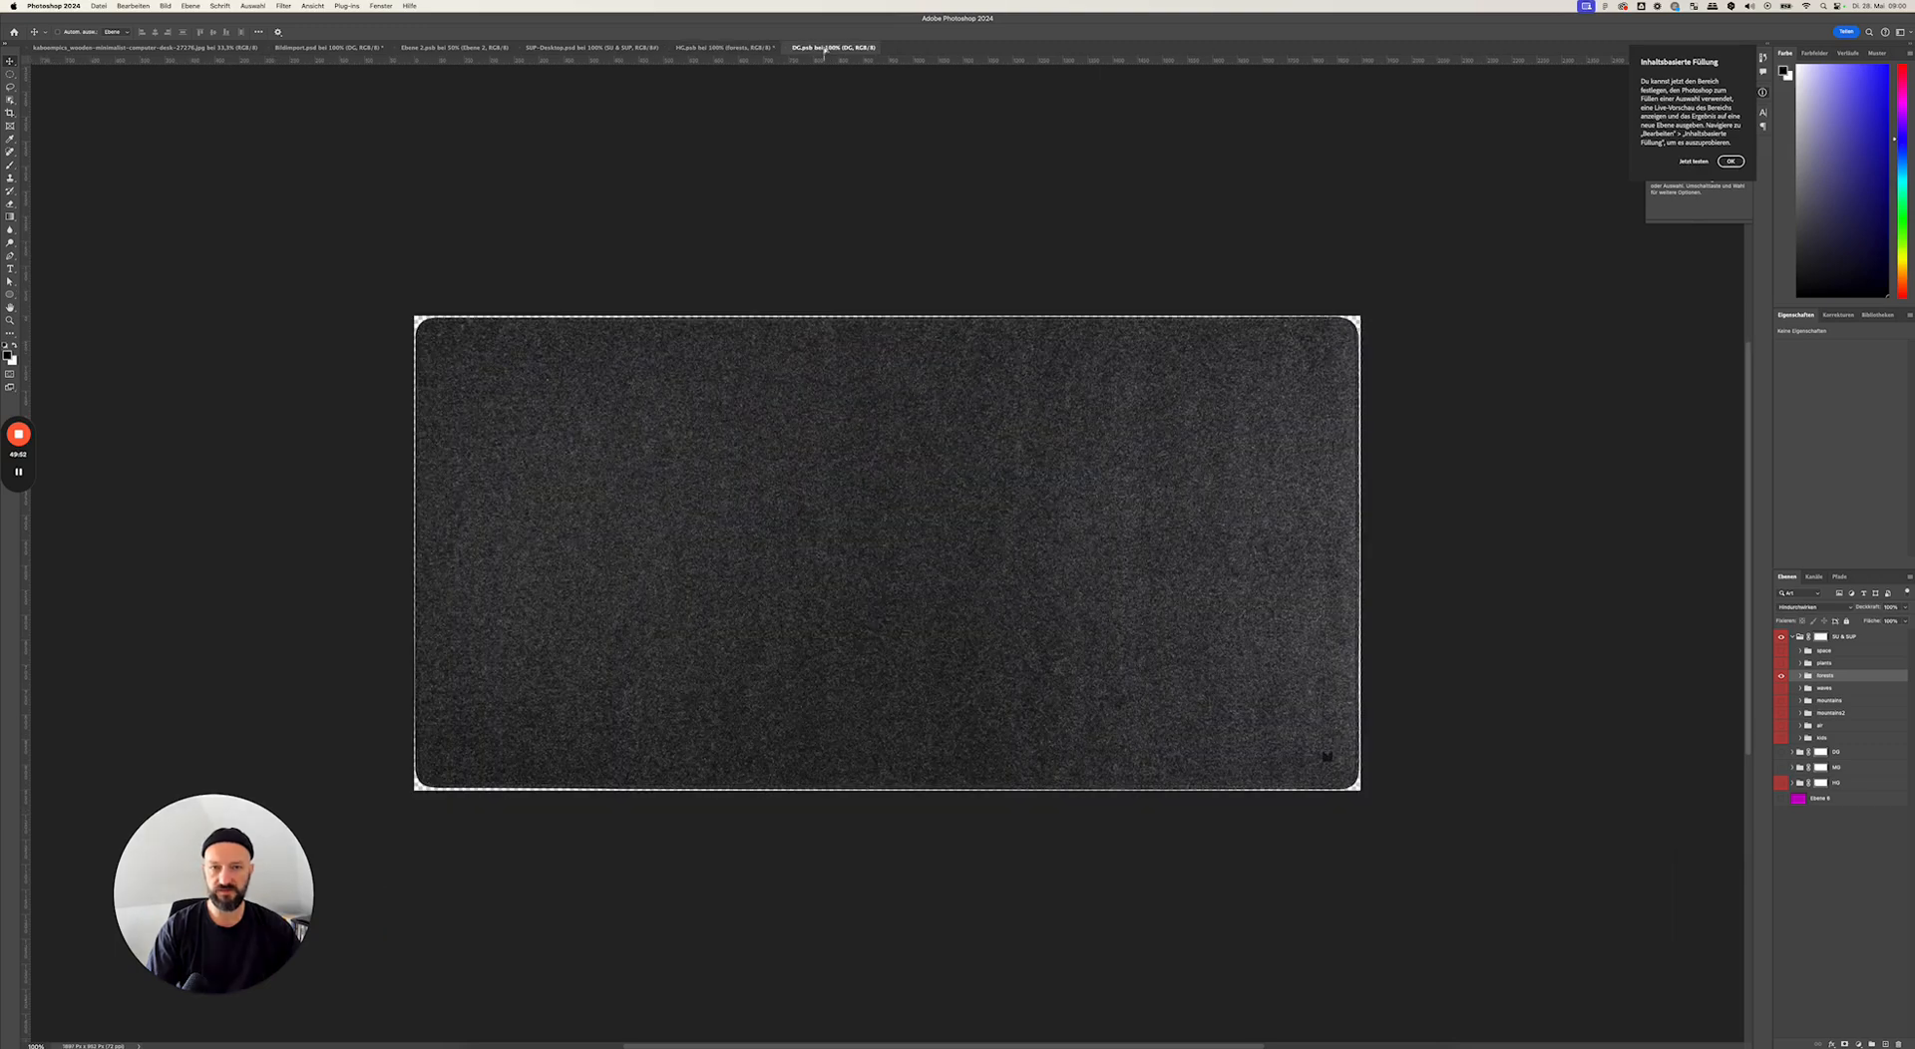
drag(824, 461, 842, 539)
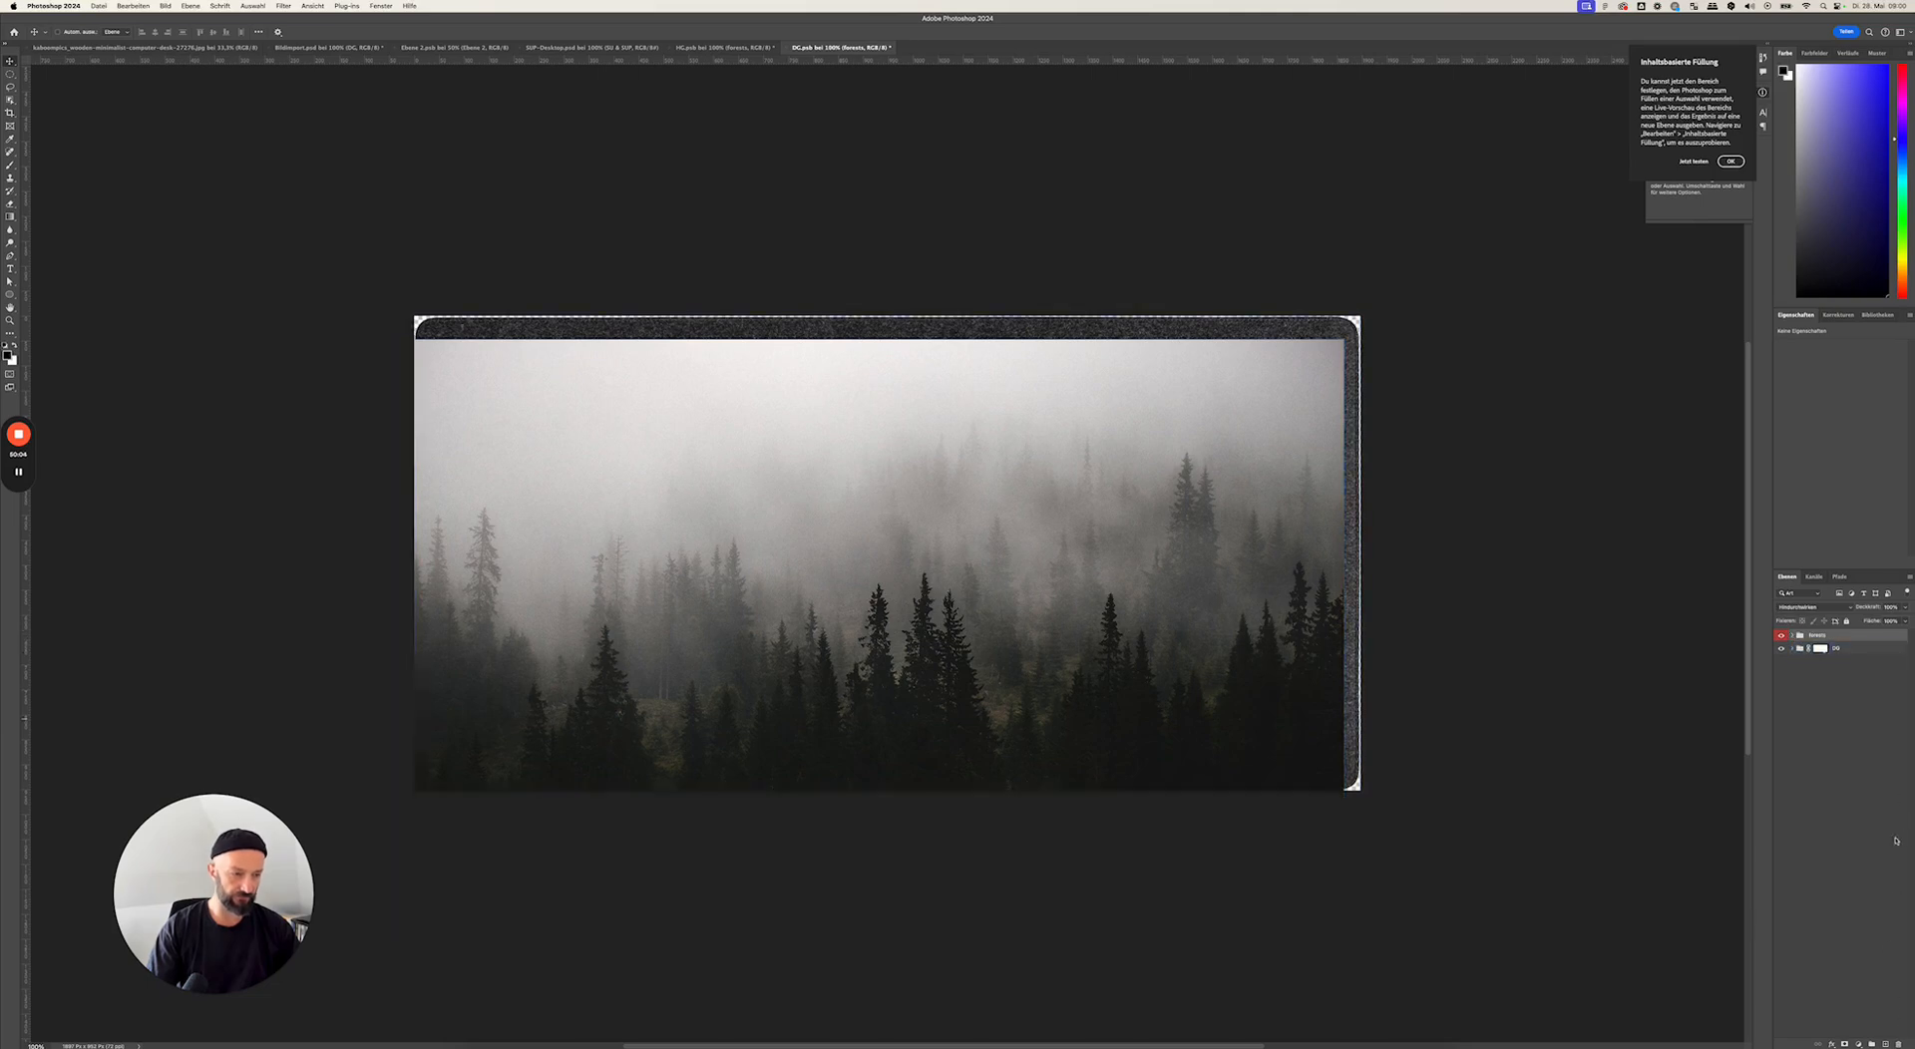
key(super+z)
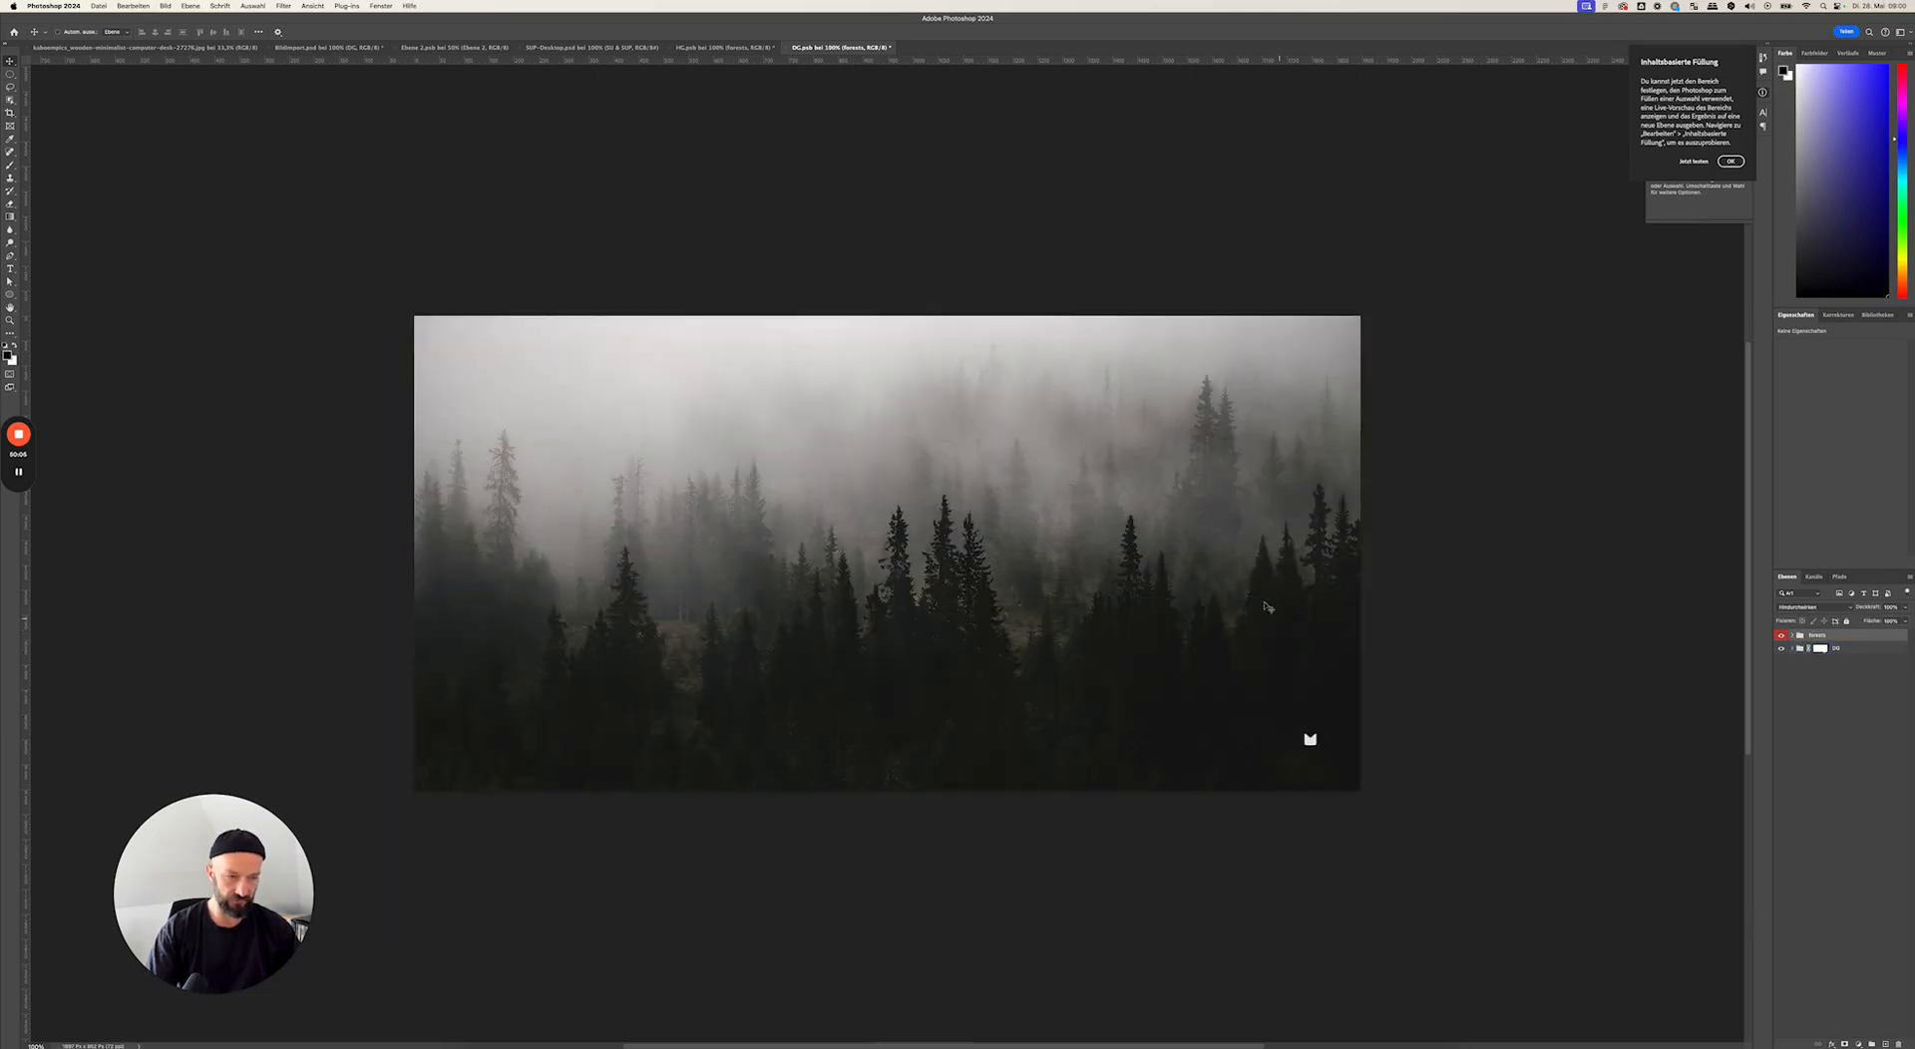
key(BackSpace)
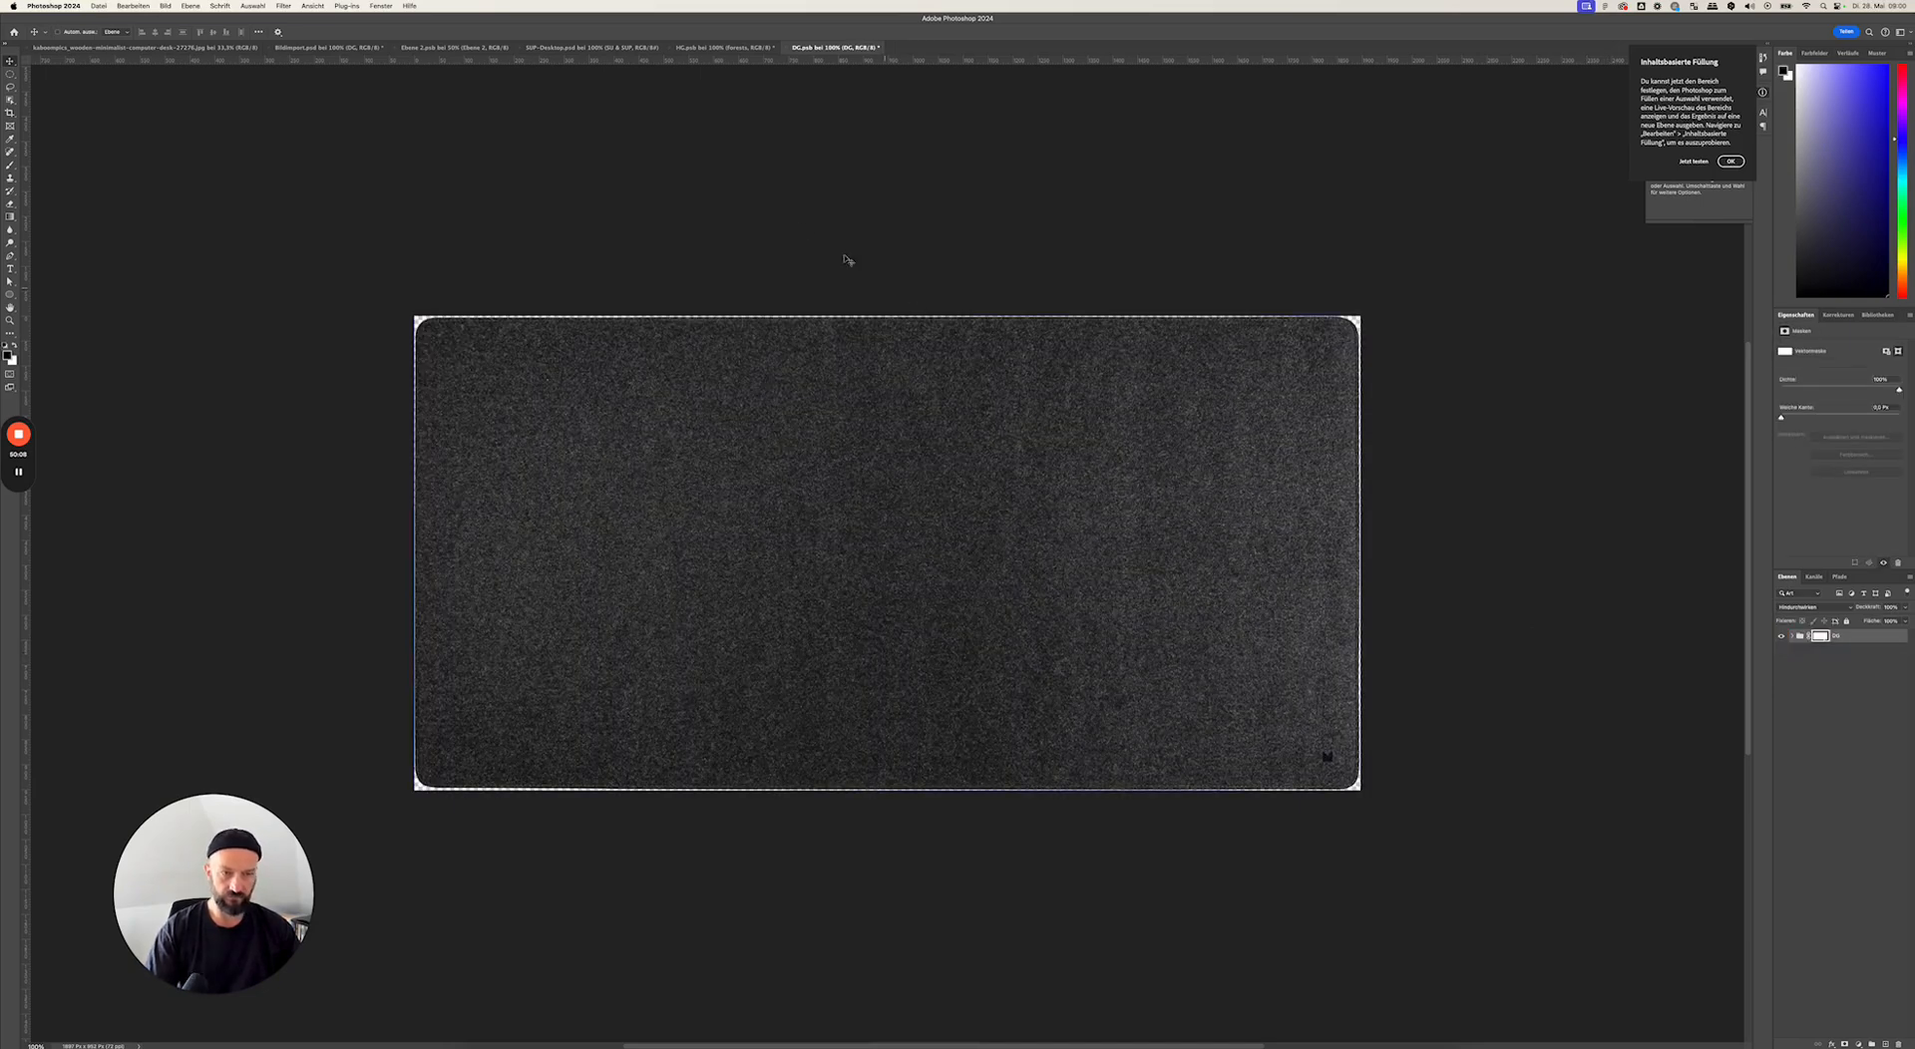
- Copy the complete parent group of designs with its rounded mask into the pad smart object and hide the felt group there
click(725, 47)
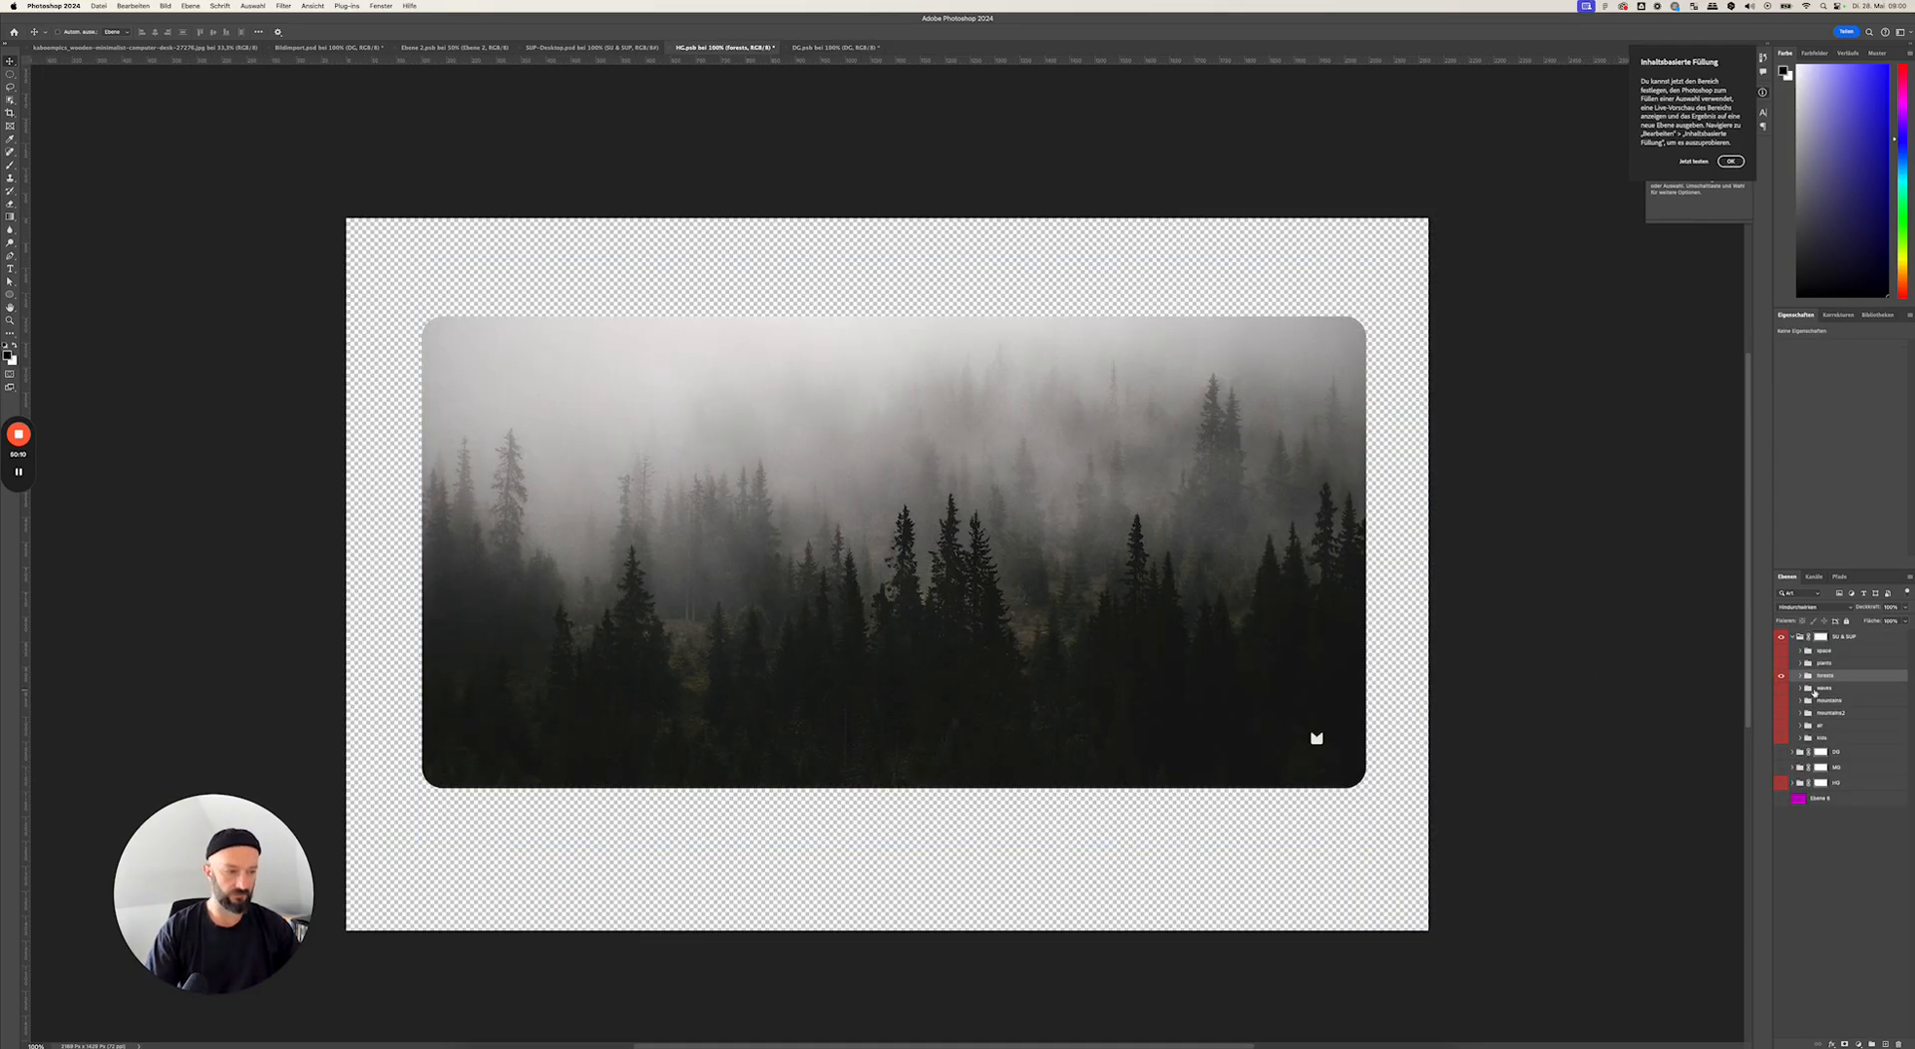
click(1861, 636)
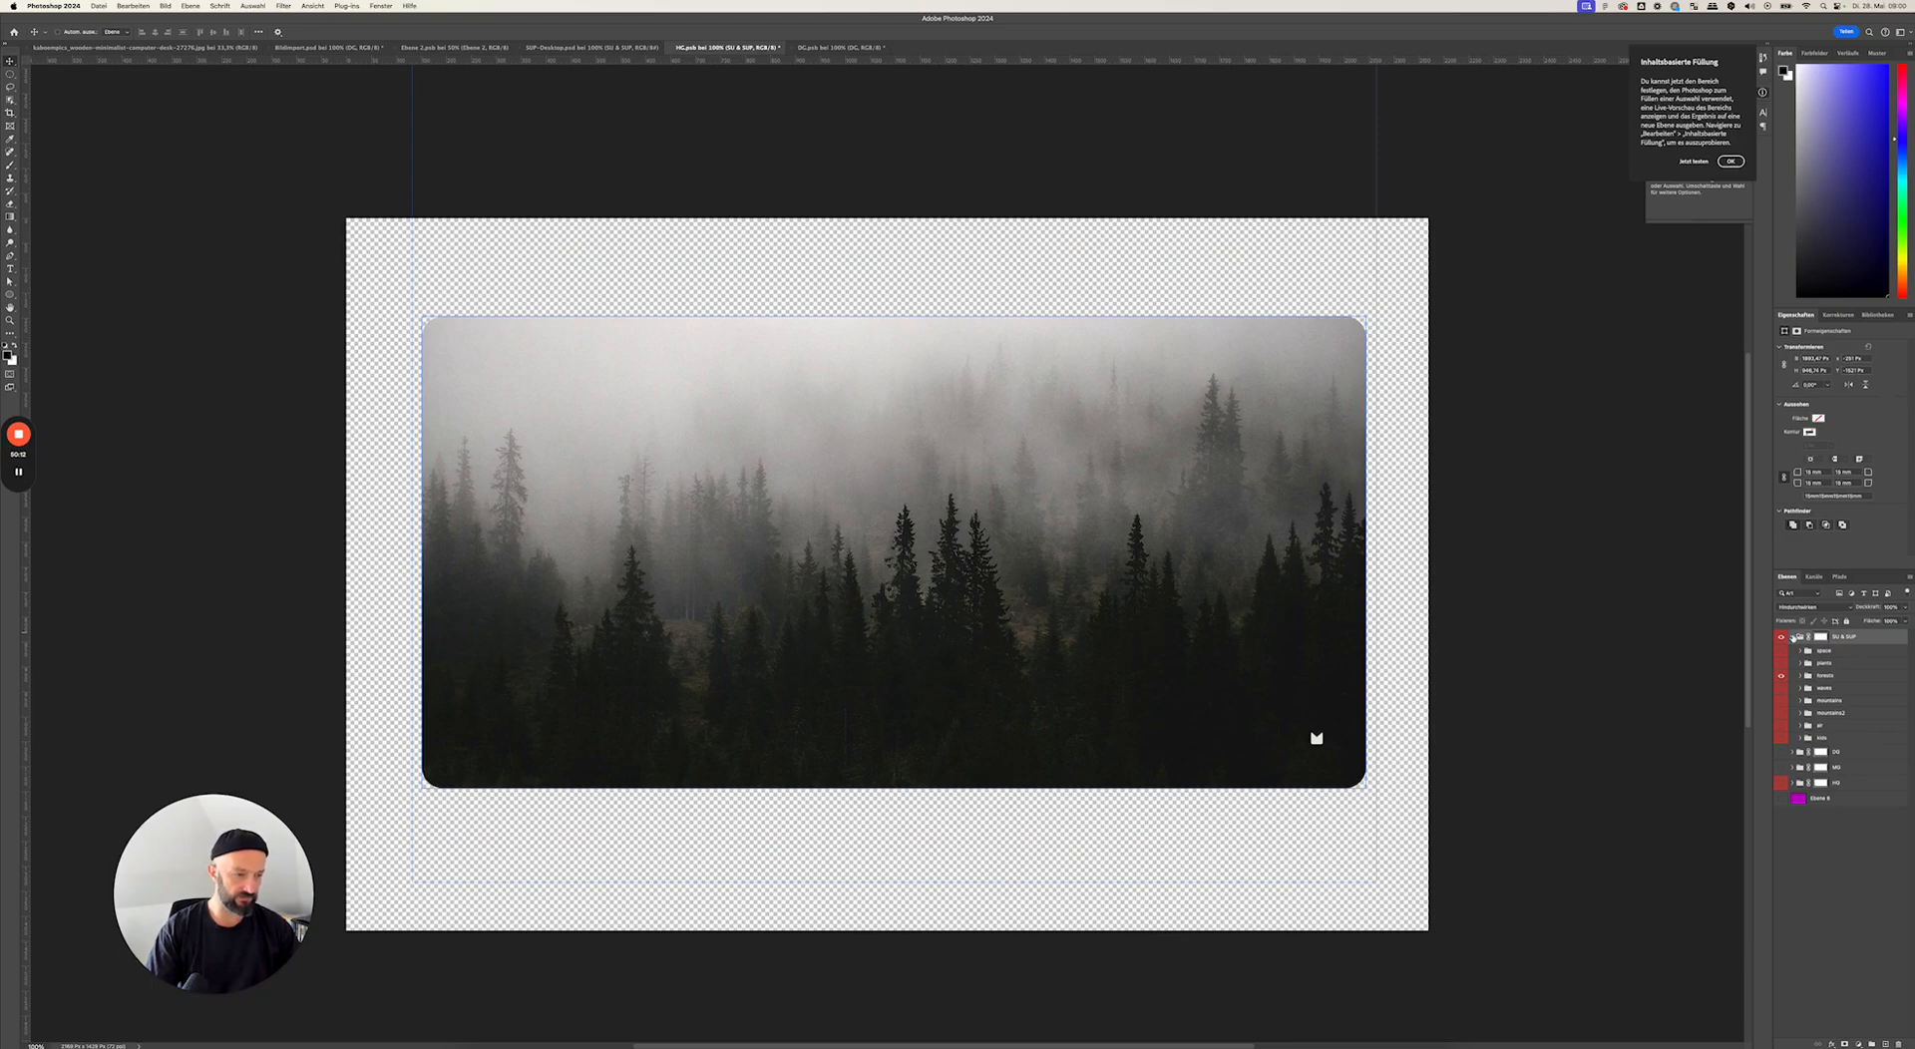
click(1793, 636)
drag(665, 319, 842, 369)
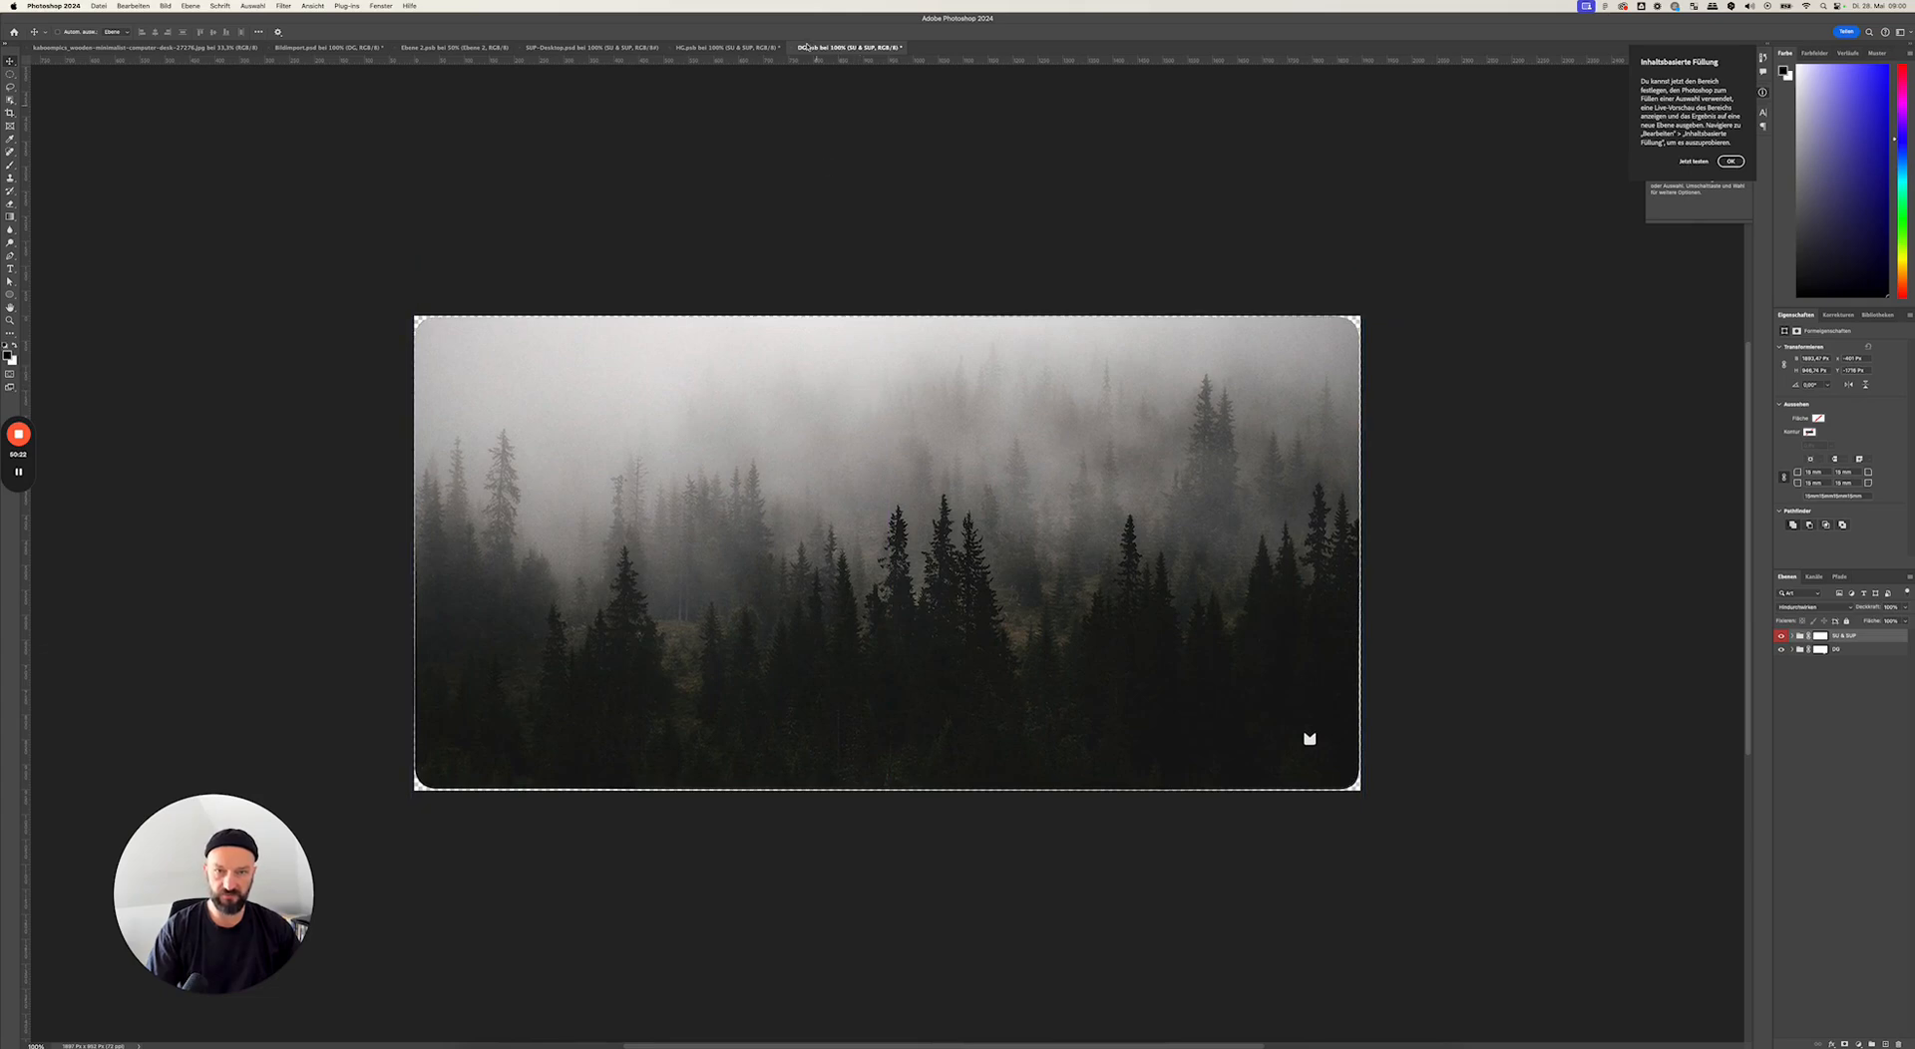
click(1781, 650)
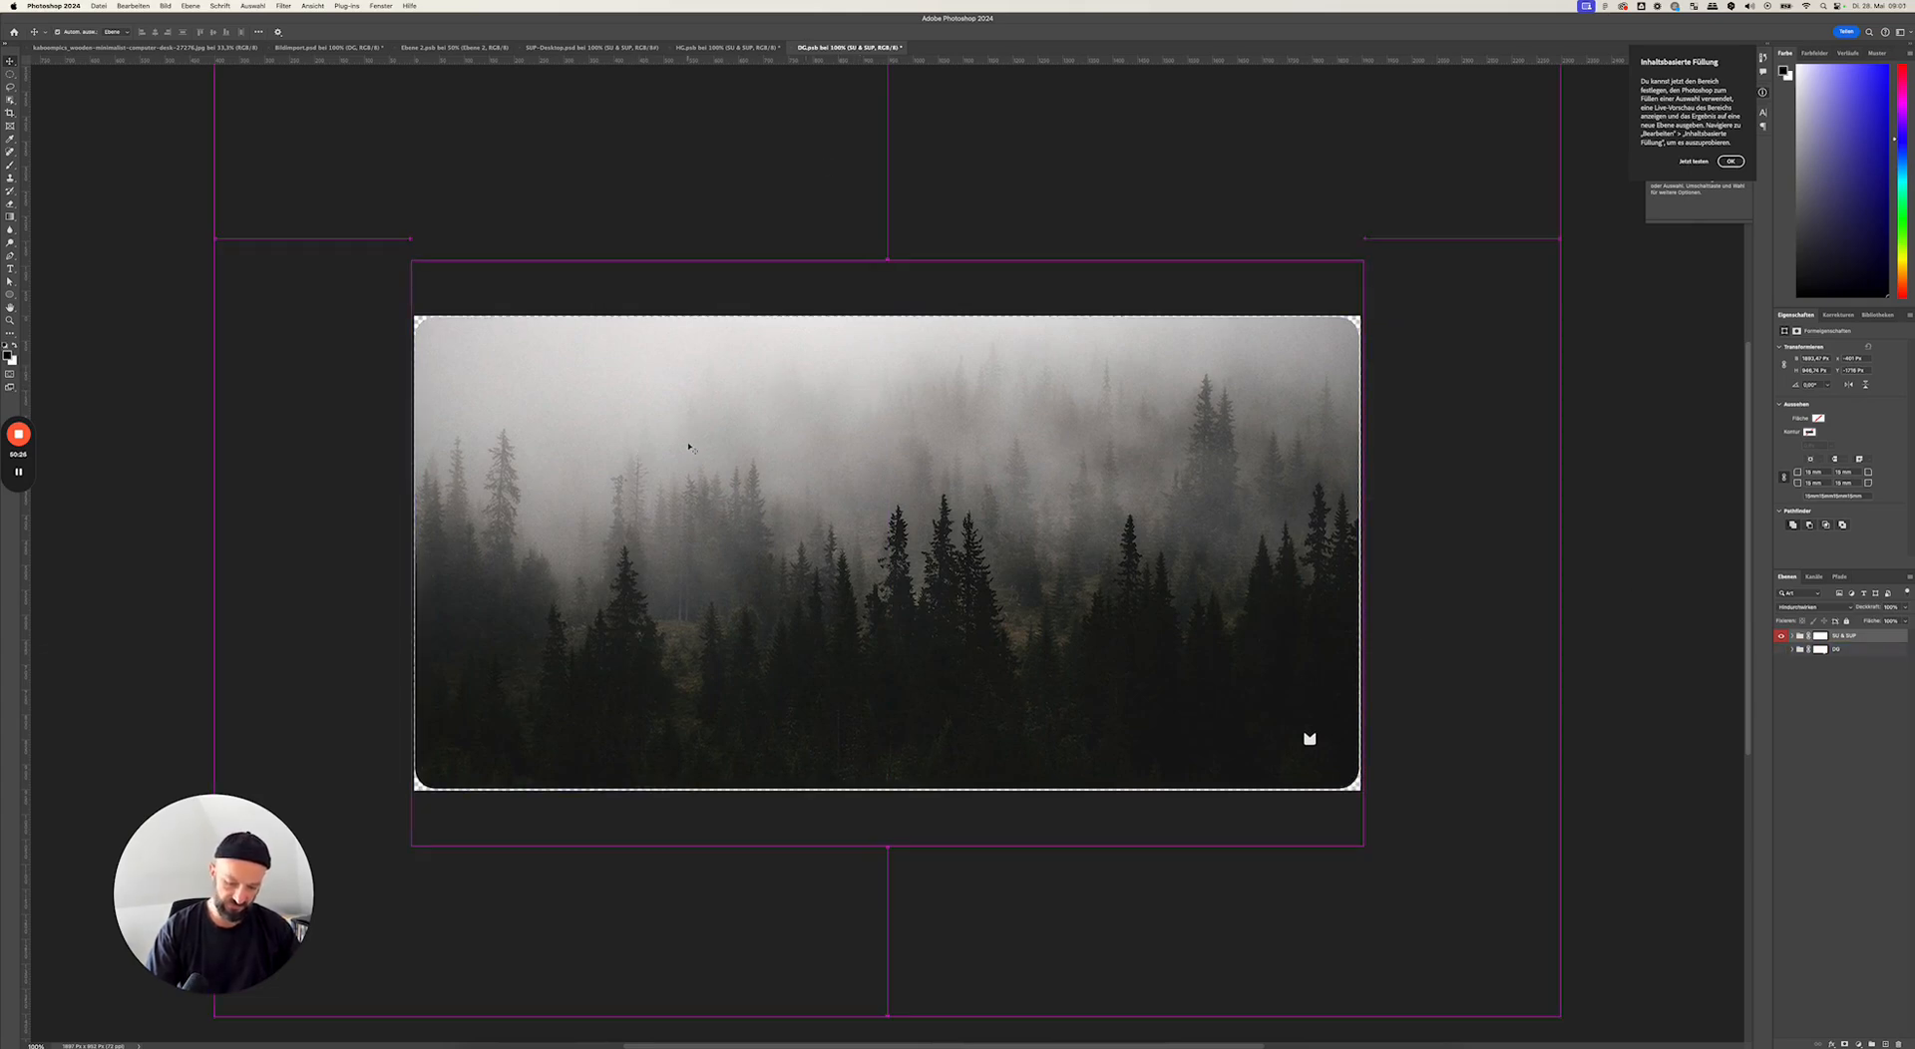
- Save the pad smart object and check the forest design on the desk pad in the mockup
key(super+s)
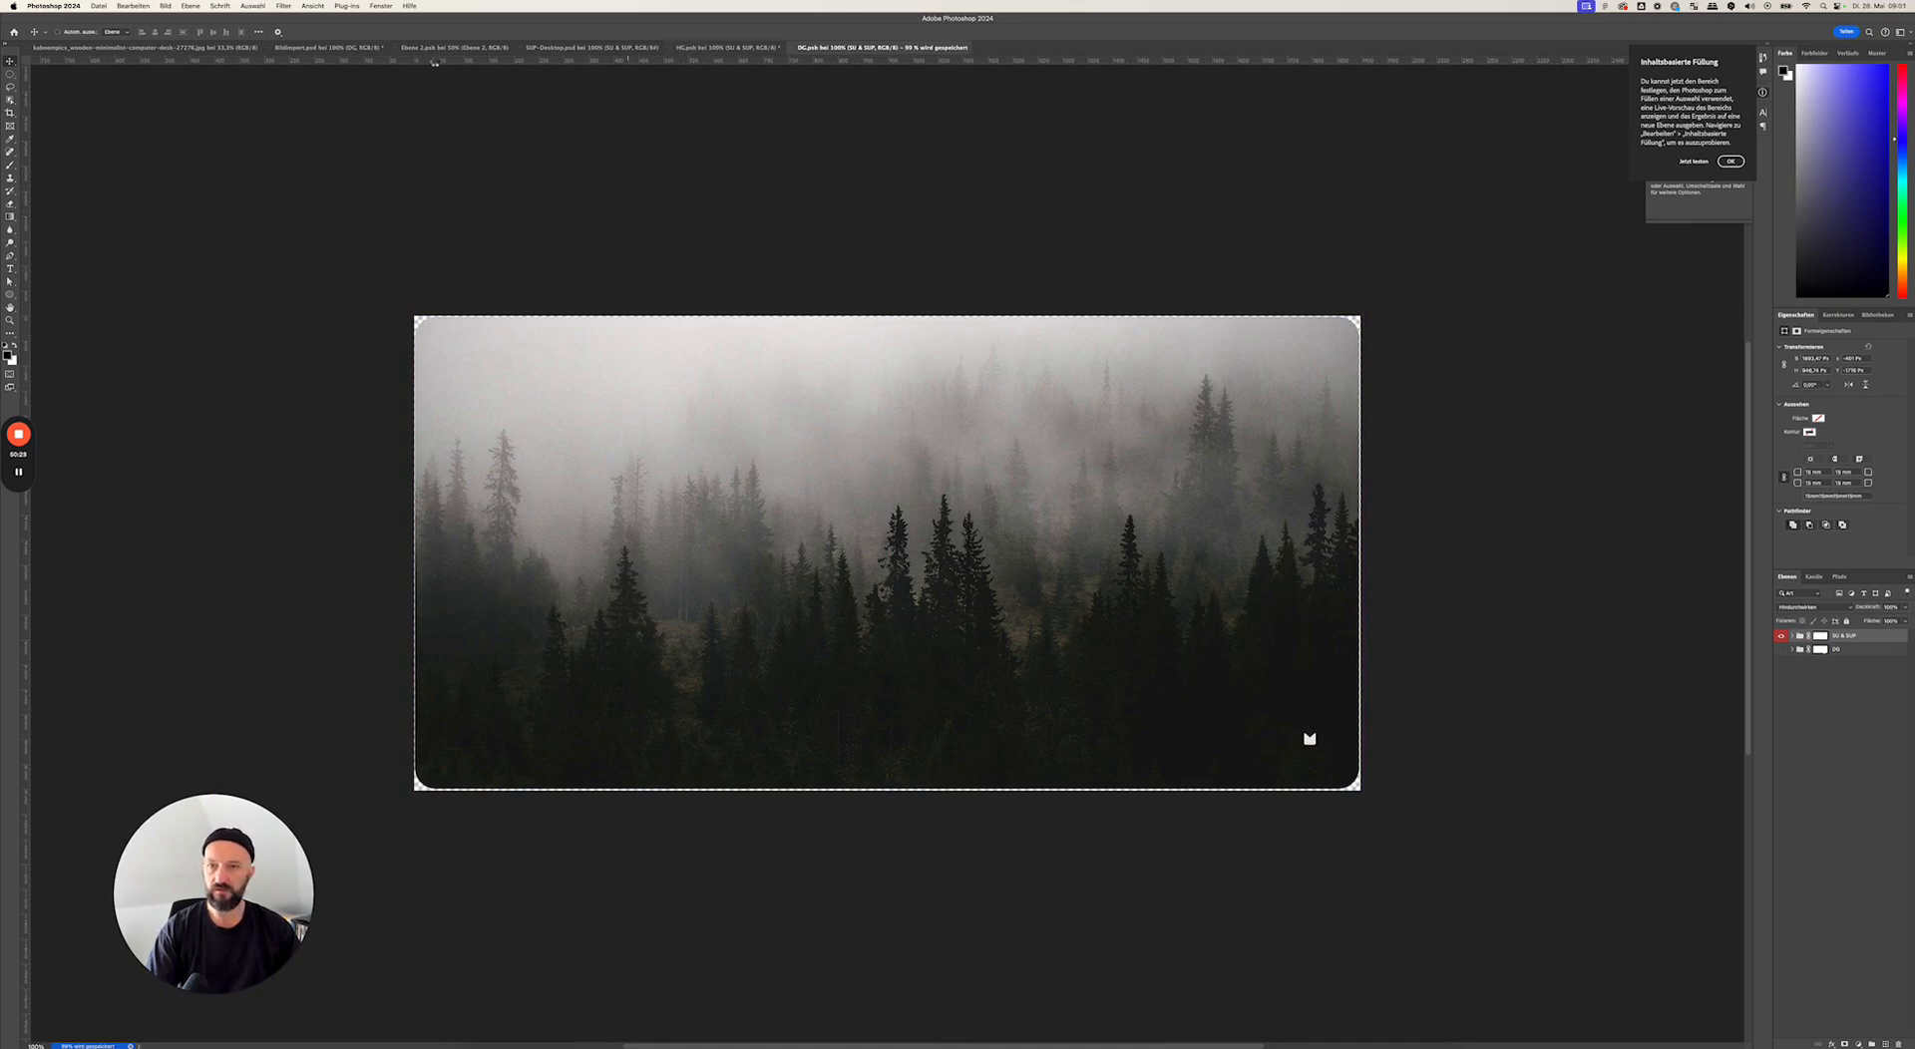
click(324, 47)
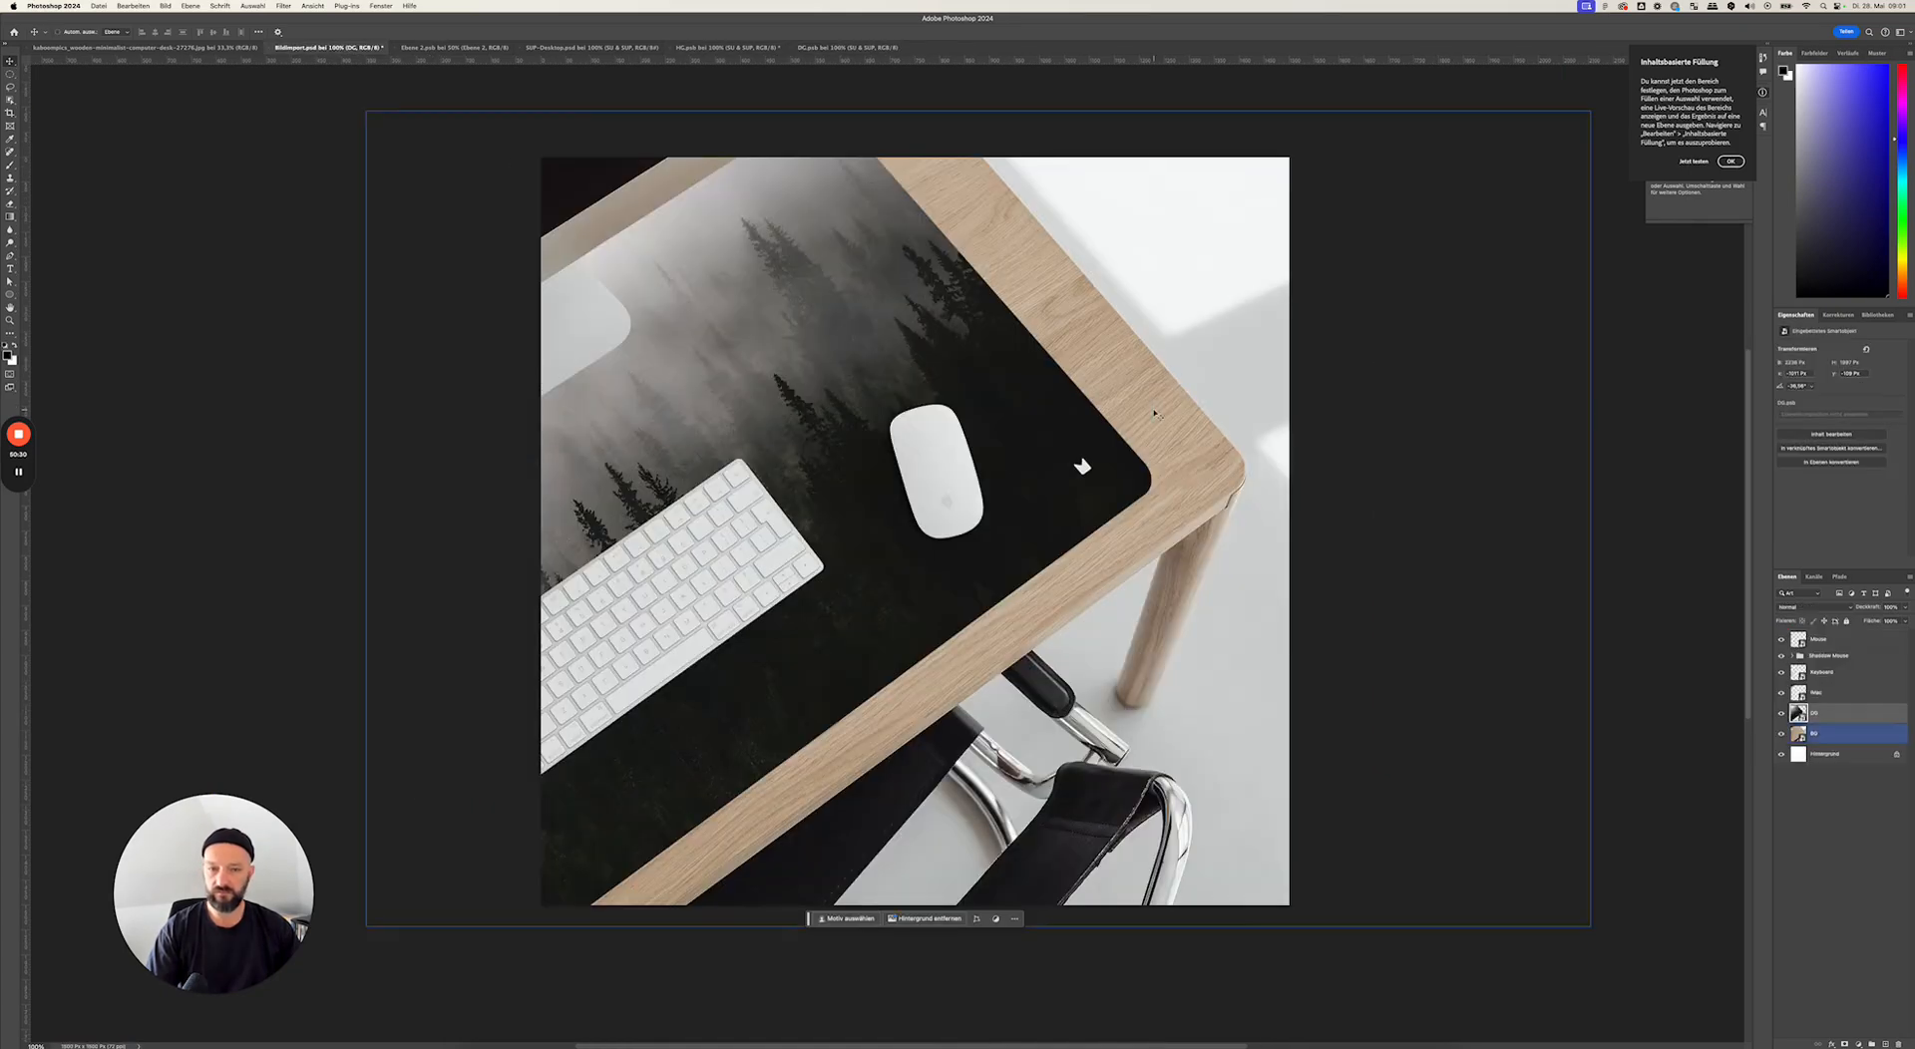
click(757, 730)
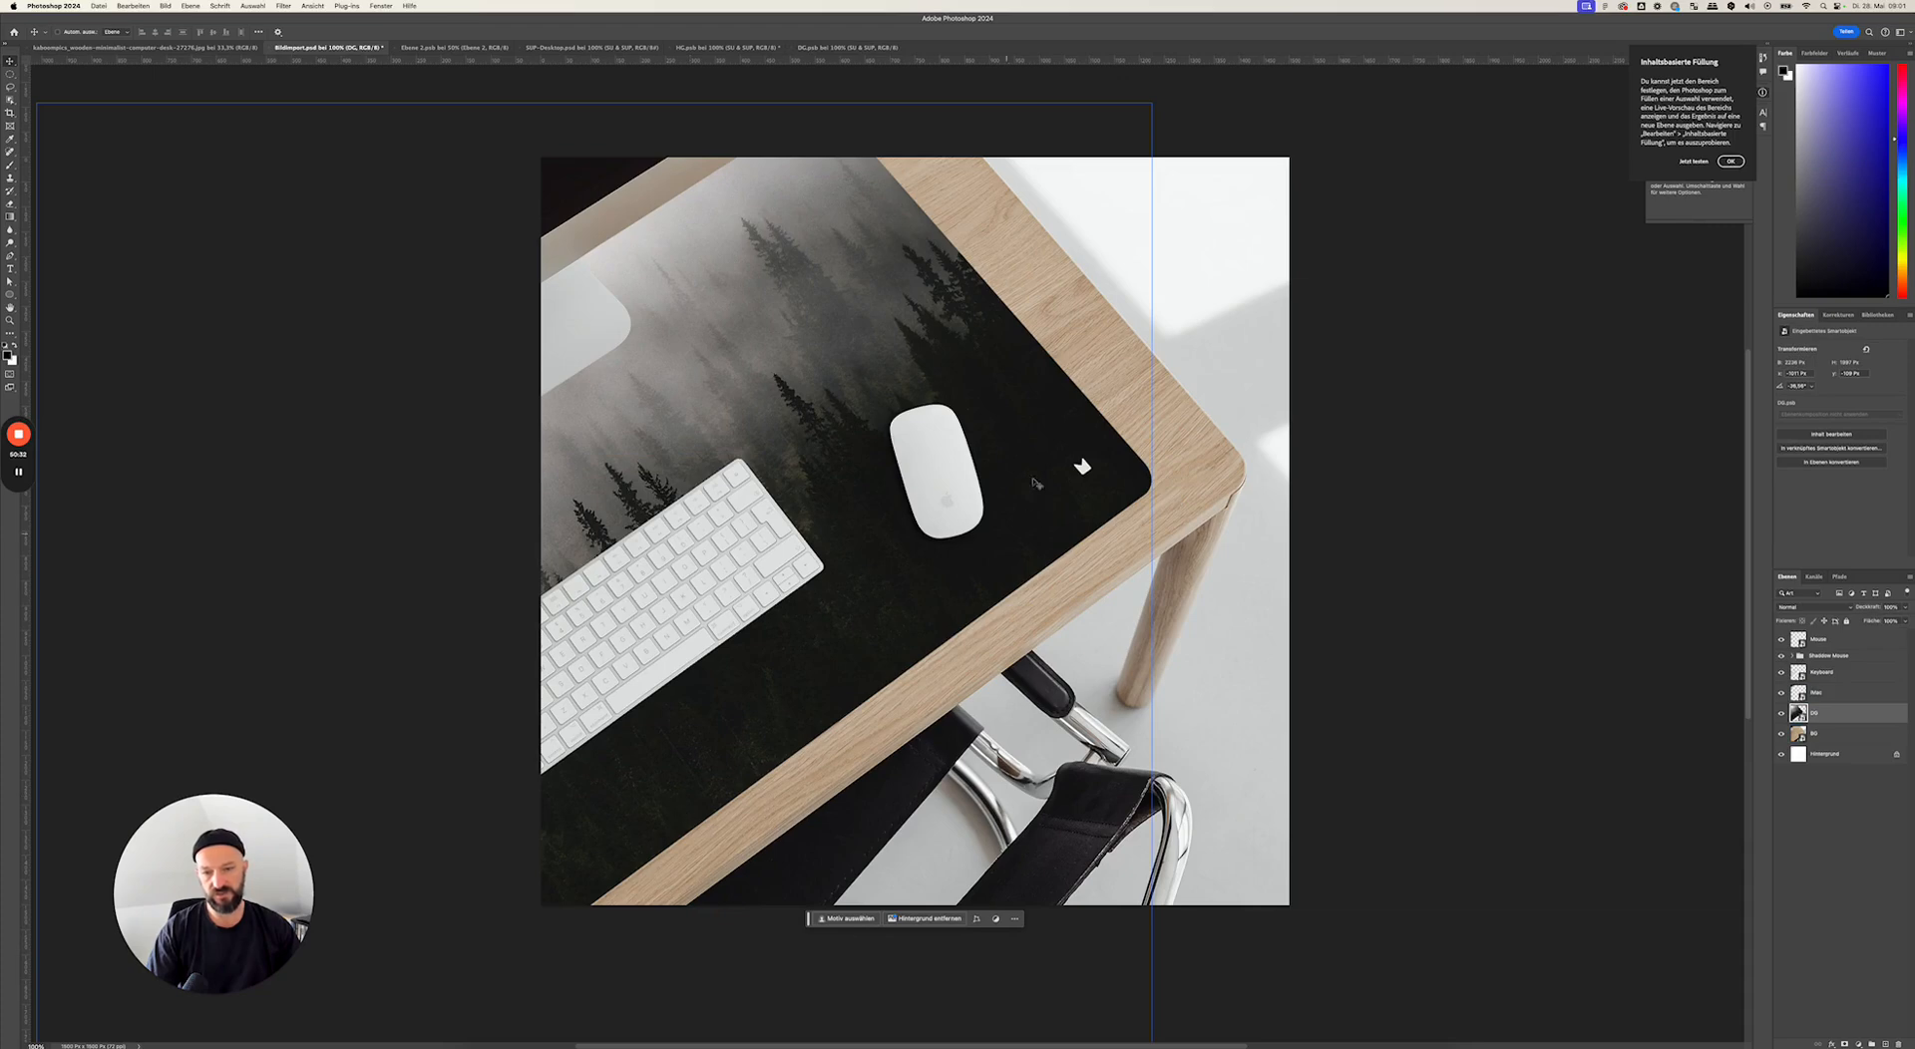
click(1283, 556)
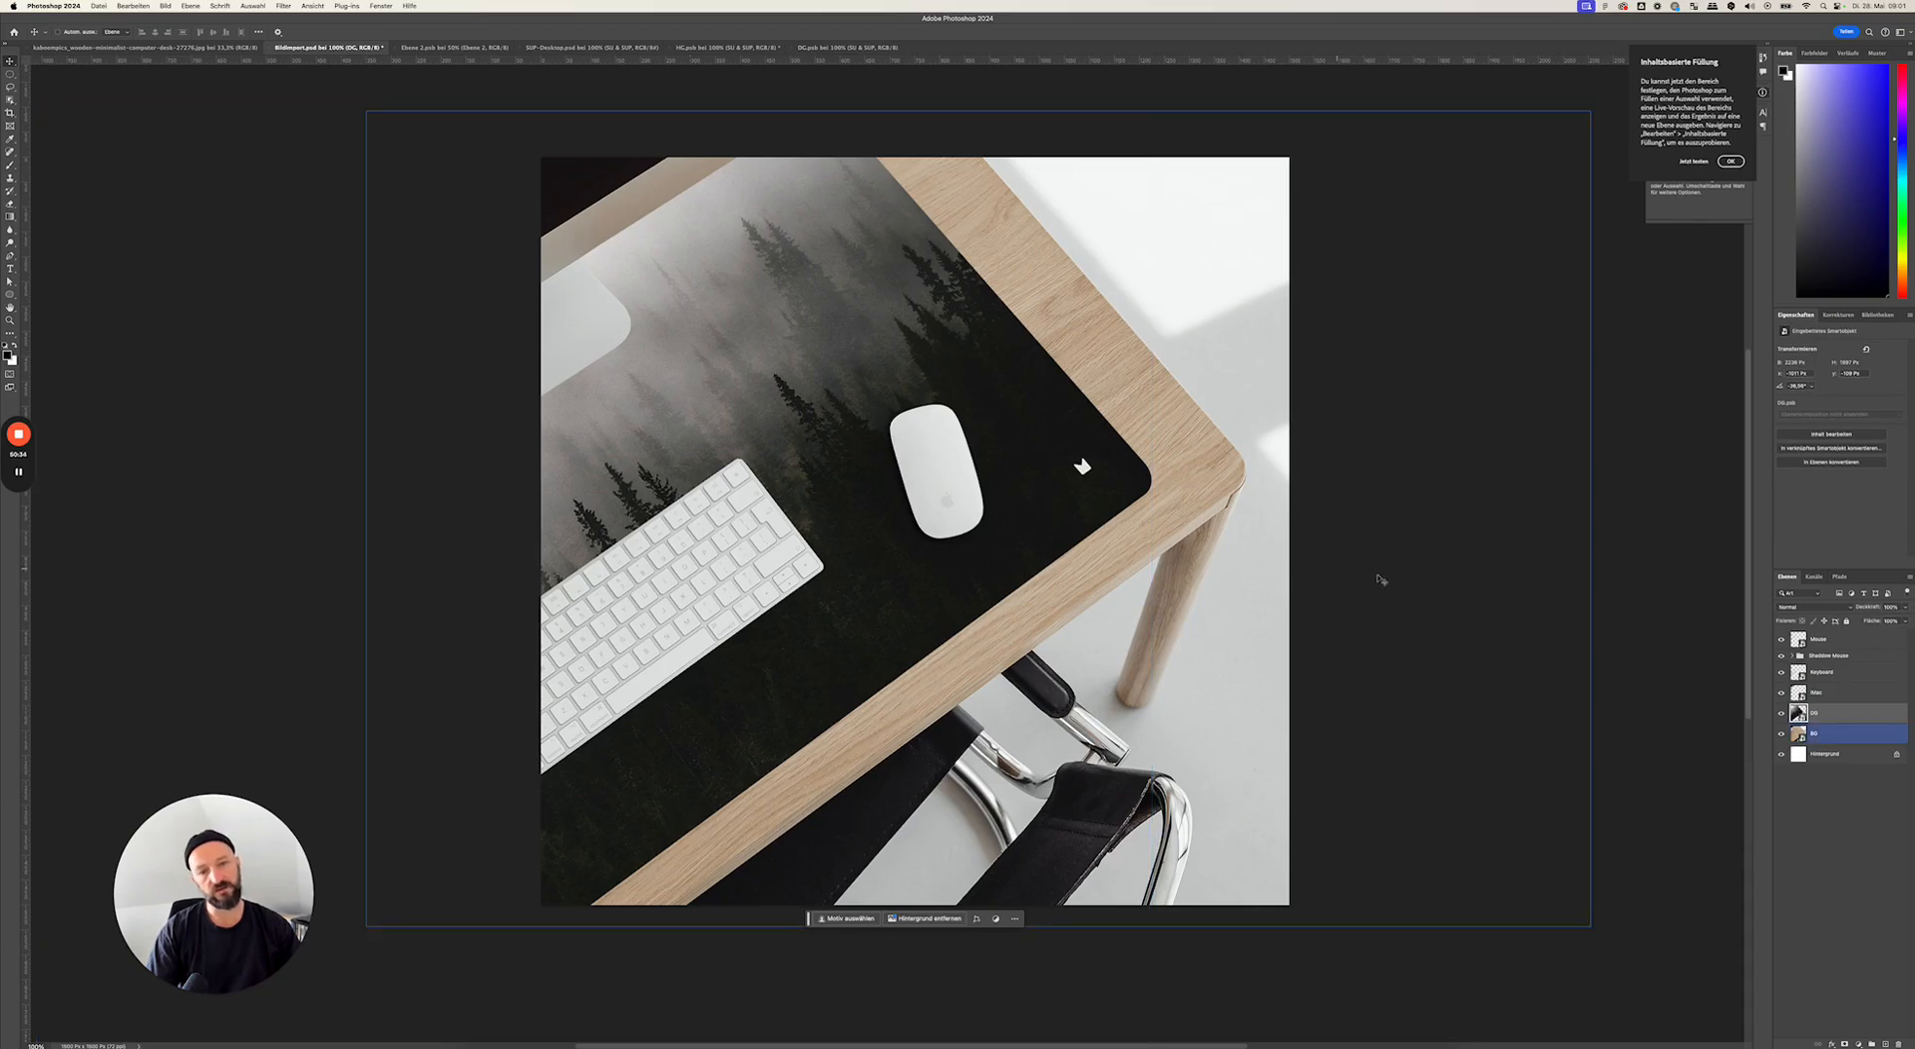
click(427, 584)
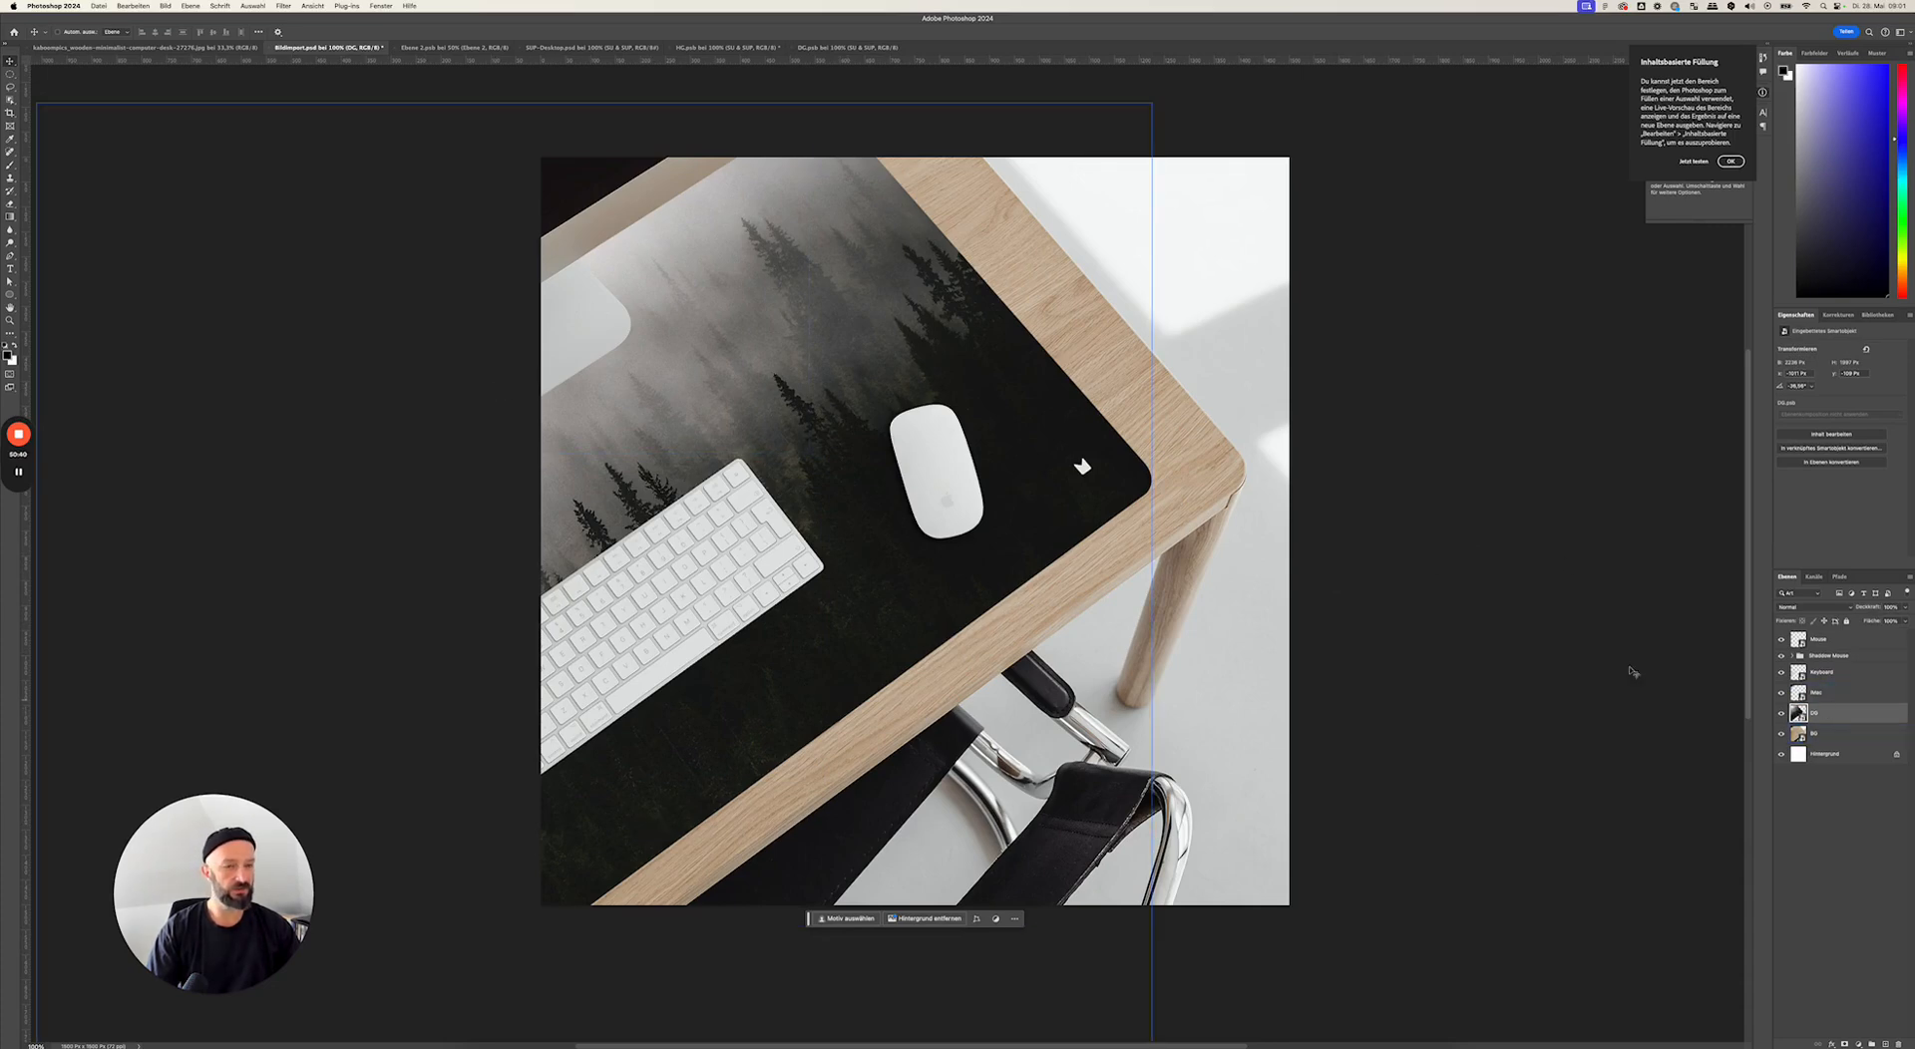
- In the pad smart object, hide the forest design, show the green plants design instead and save the file
click(822, 48)
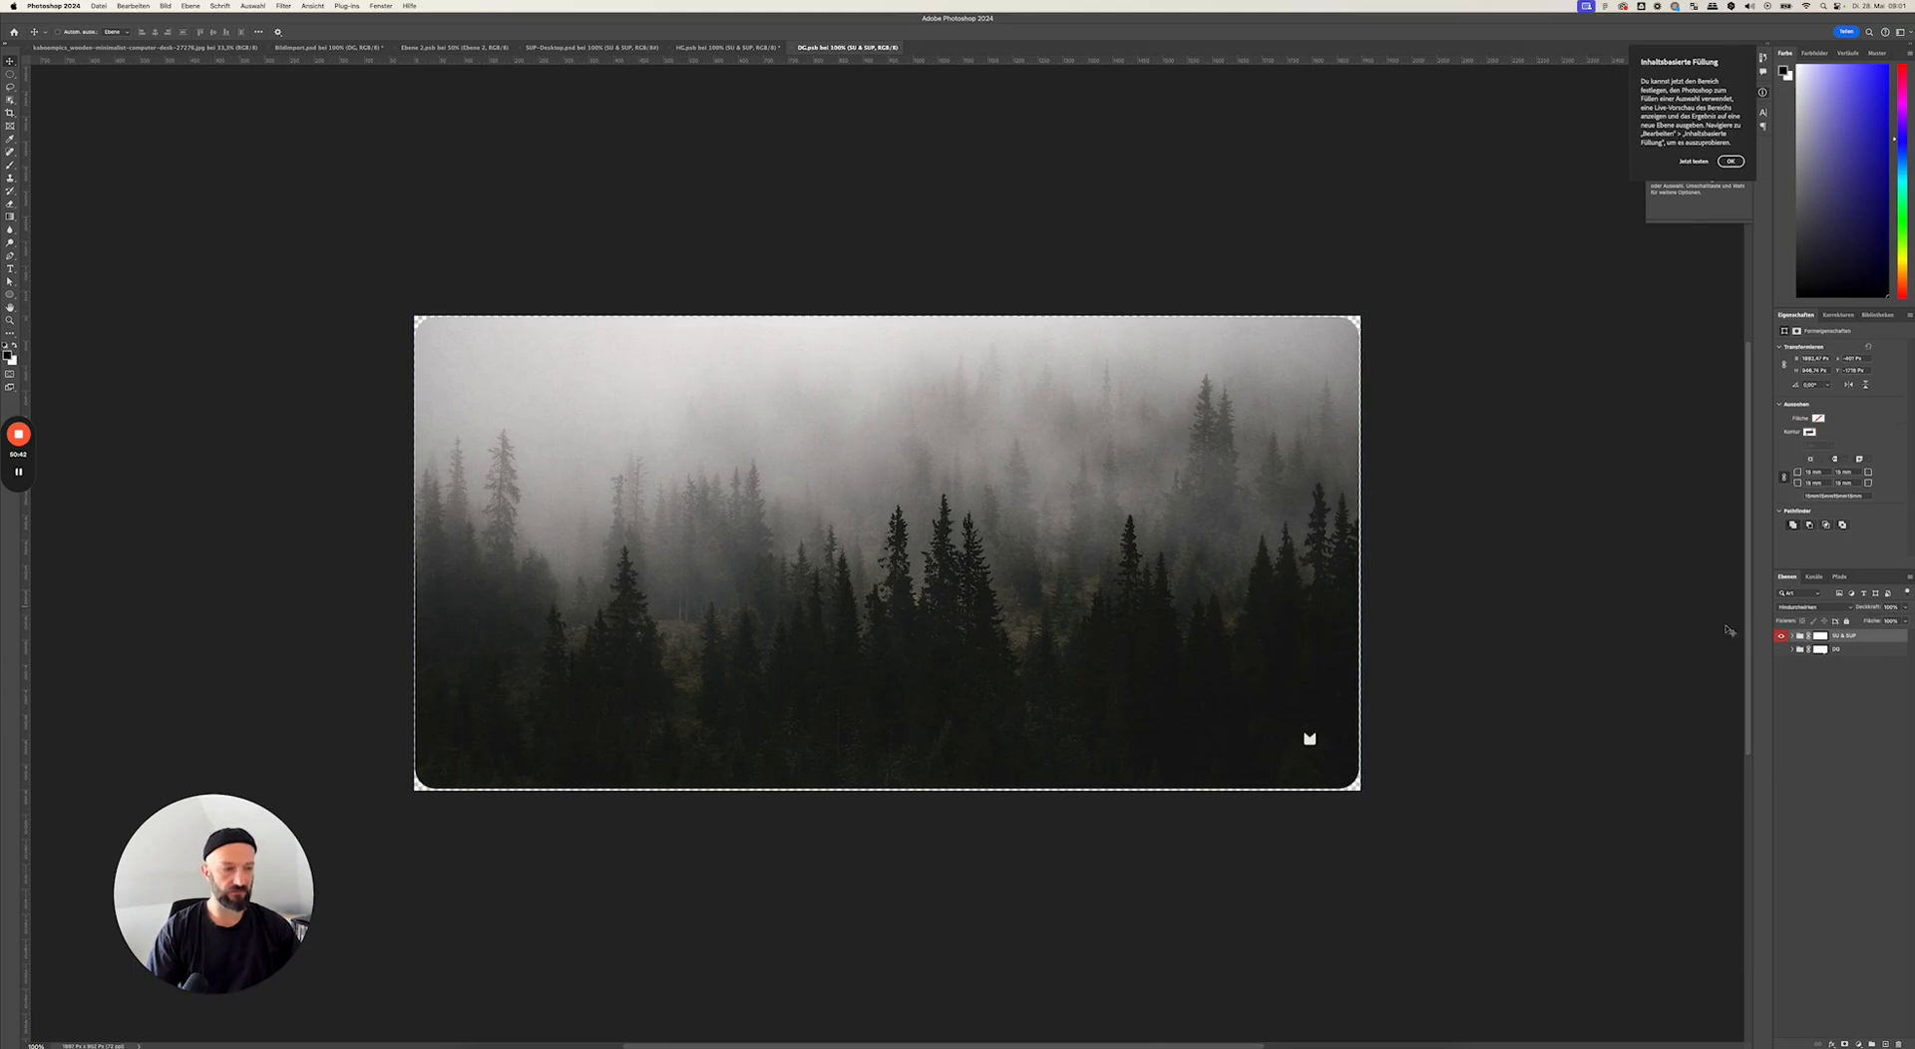
click(1793, 635)
click(1780, 677)
click(1781, 675)
click(1782, 661)
key(super+s)
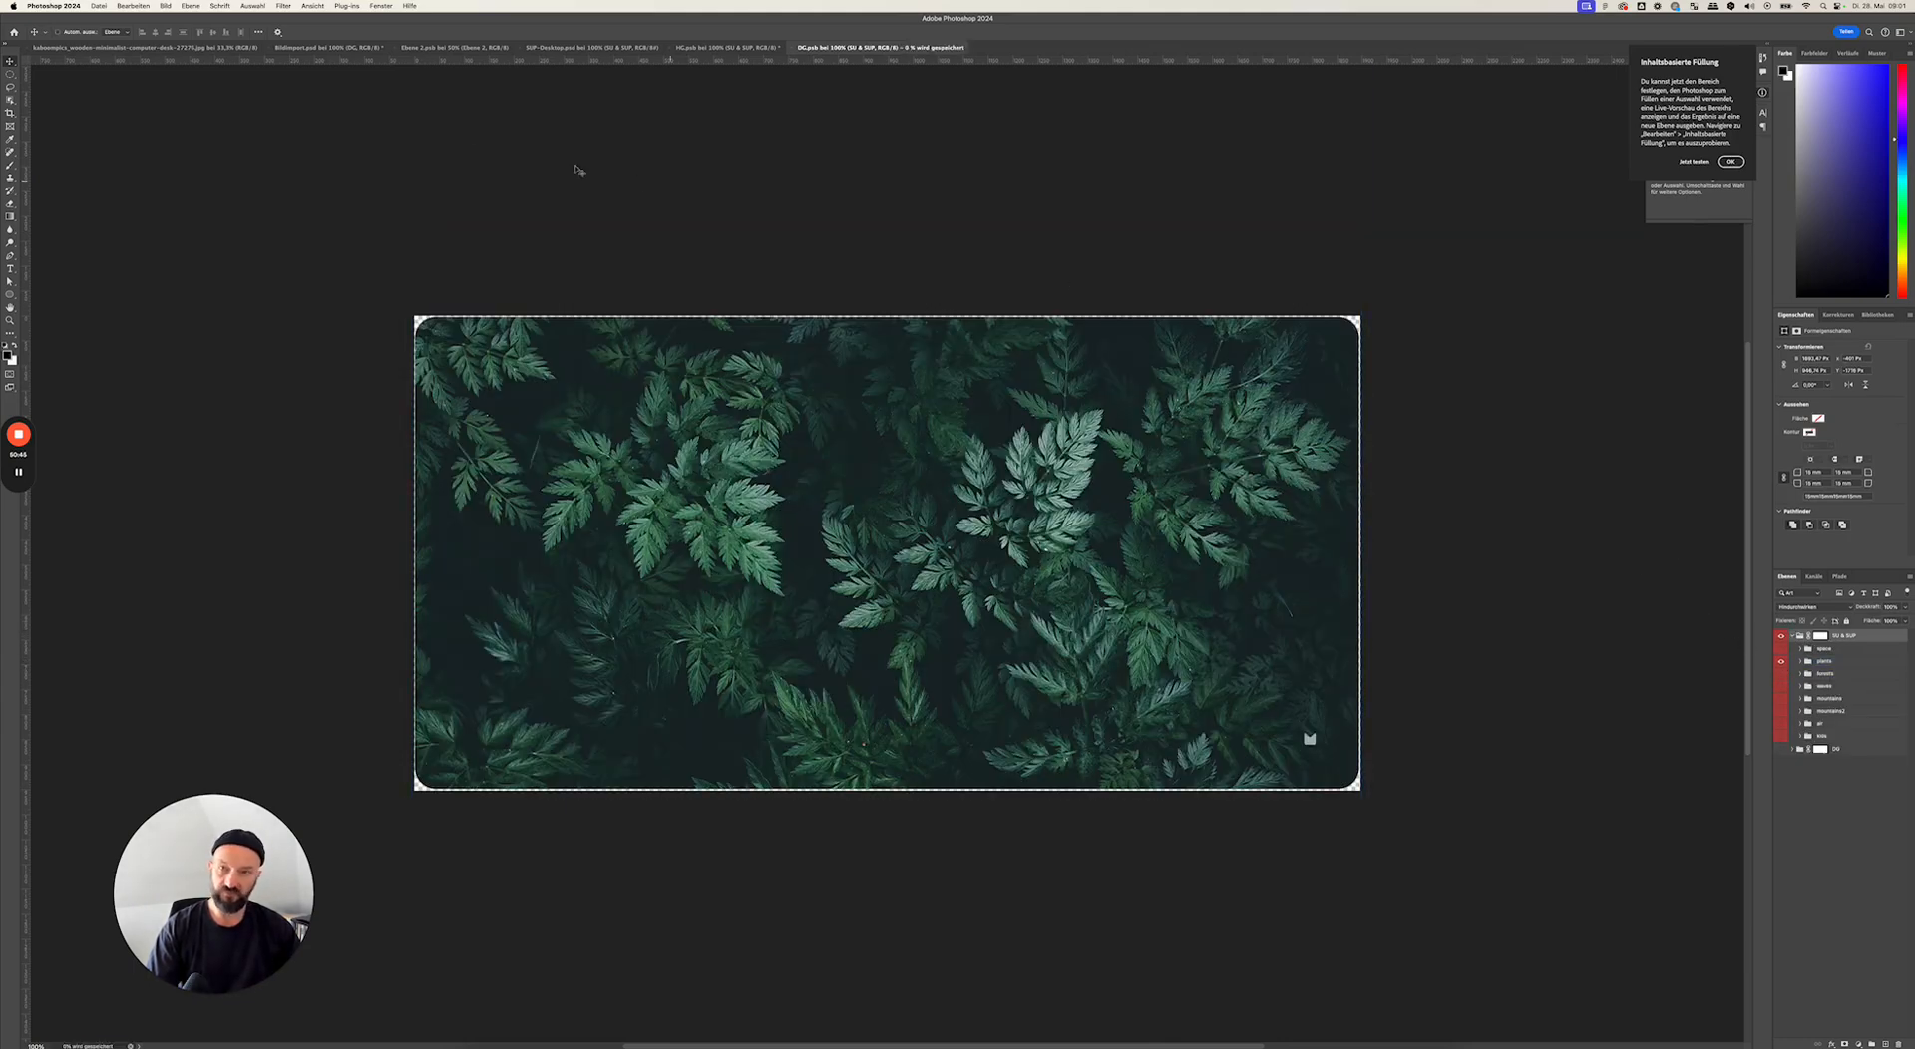
- Check the plants design on the desk in the mockup, toggling the pad layer and comparing it with its flat artwork
click(314, 48)
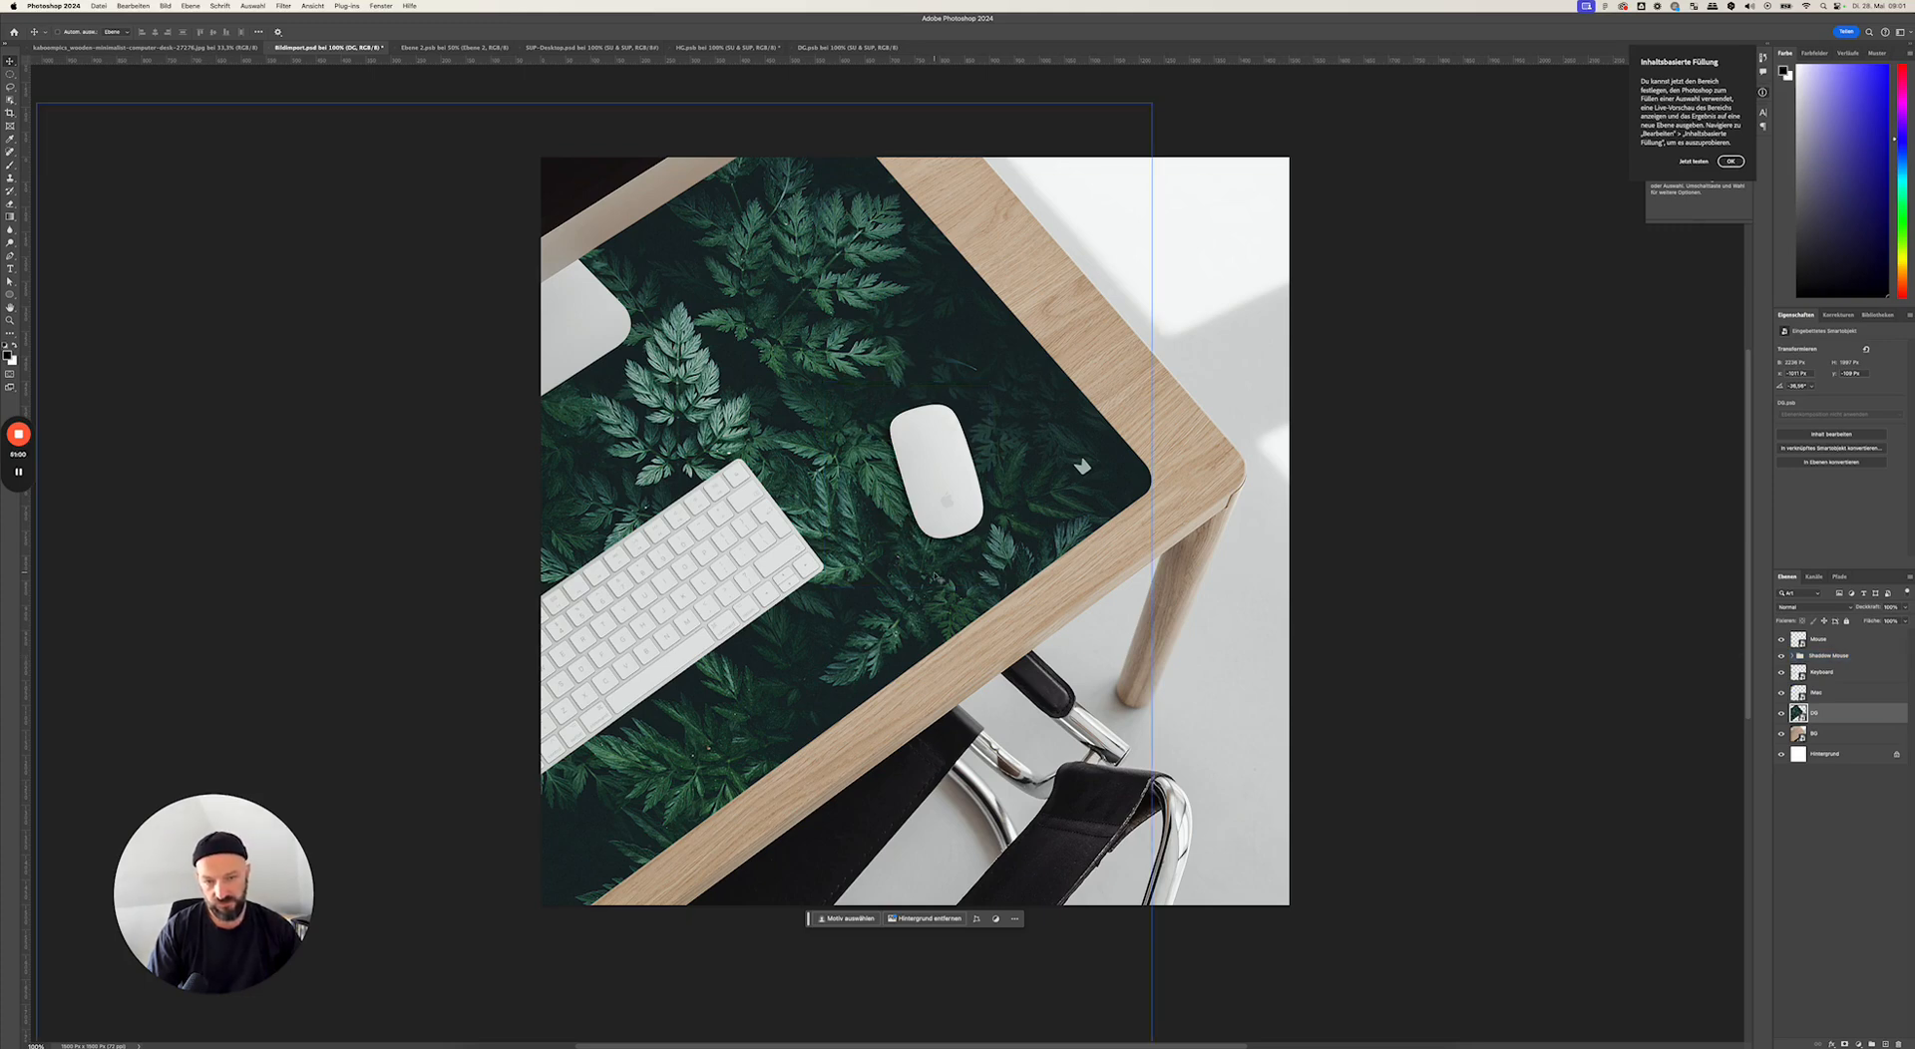
click(1782, 714)
click(1782, 714)
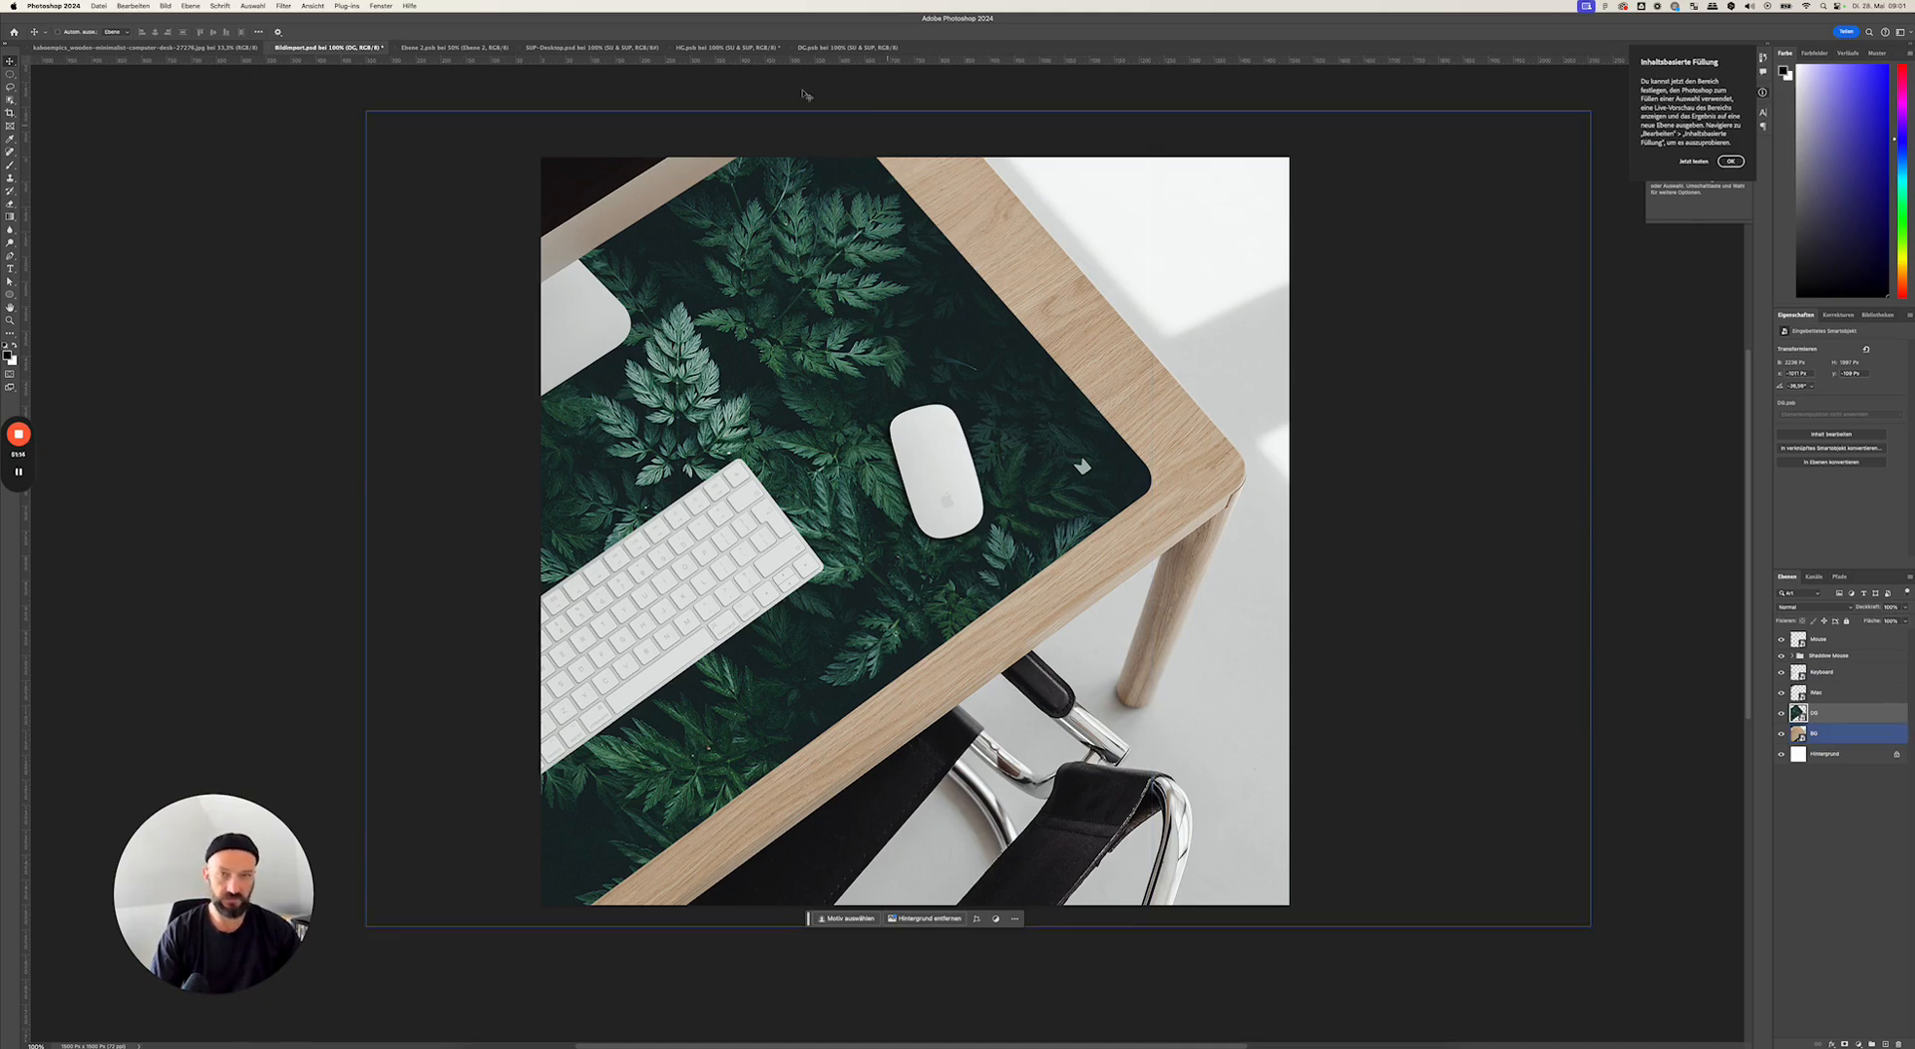
click(823, 46)
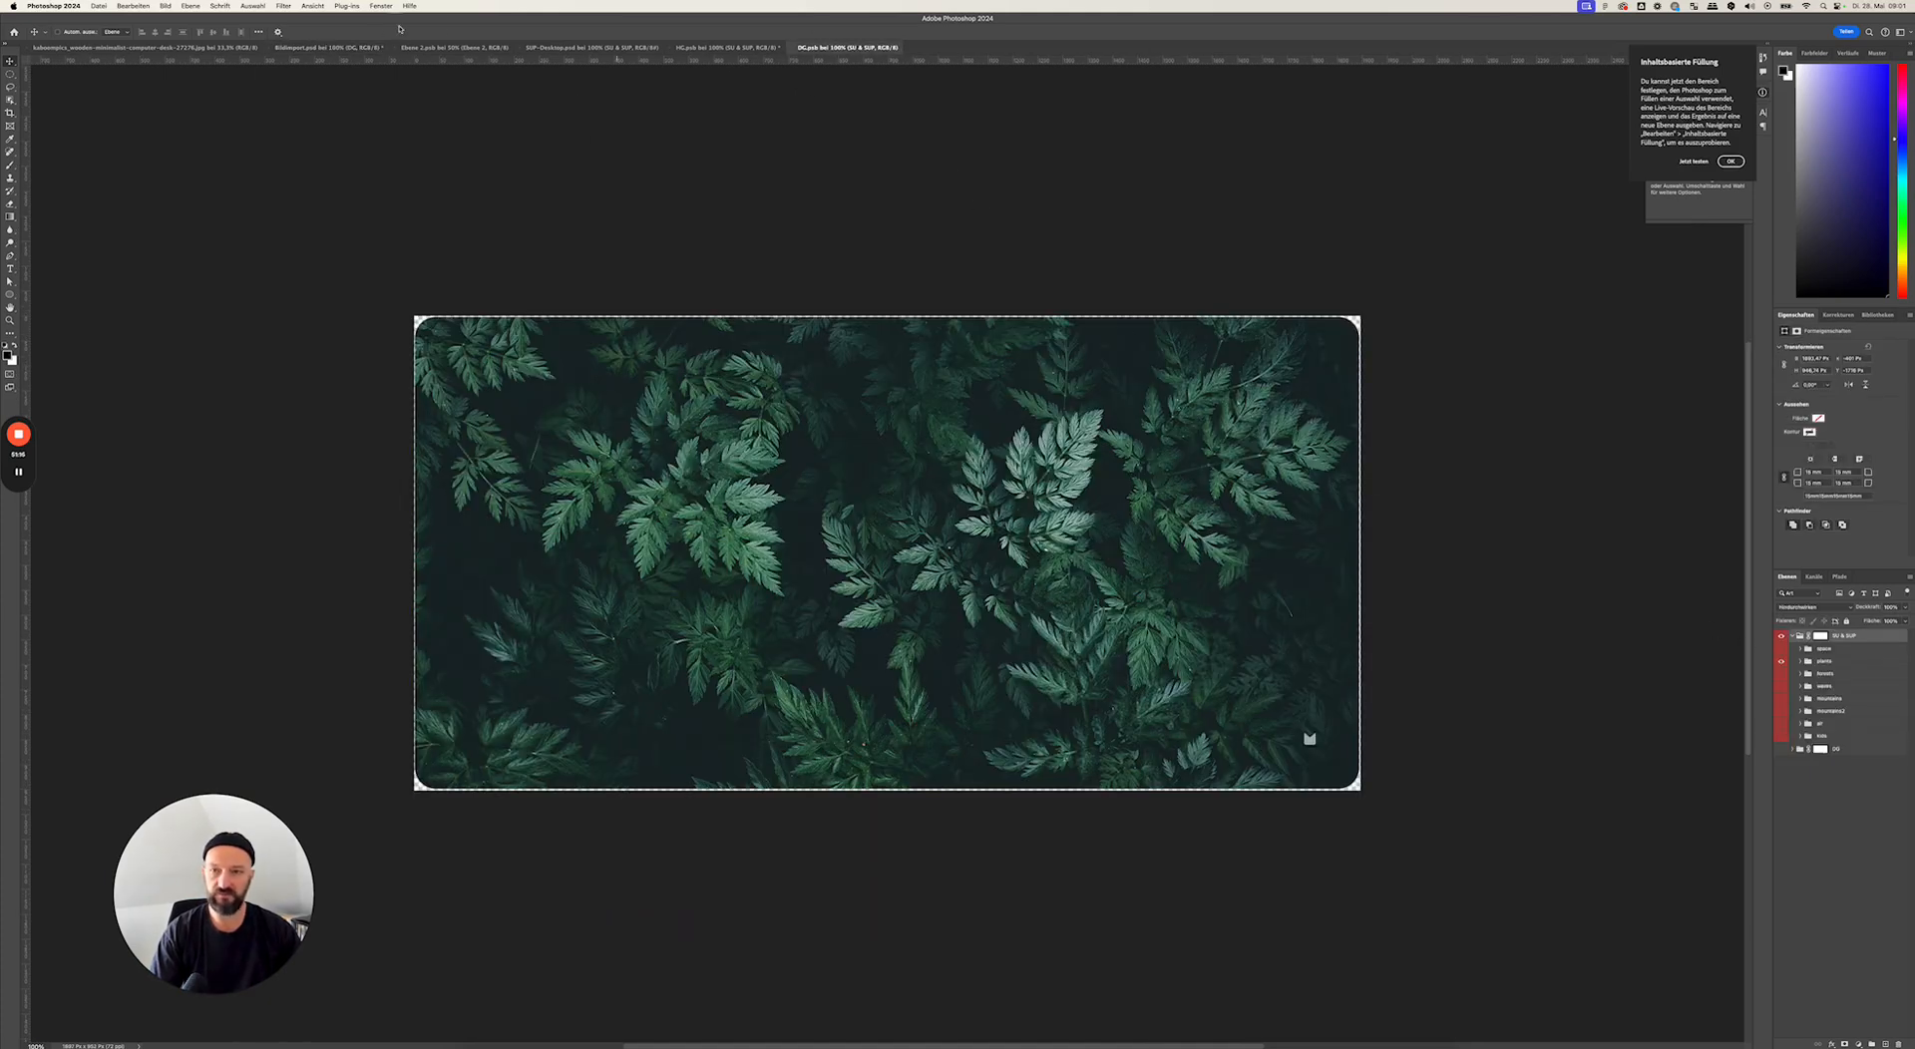
click(352, 49)
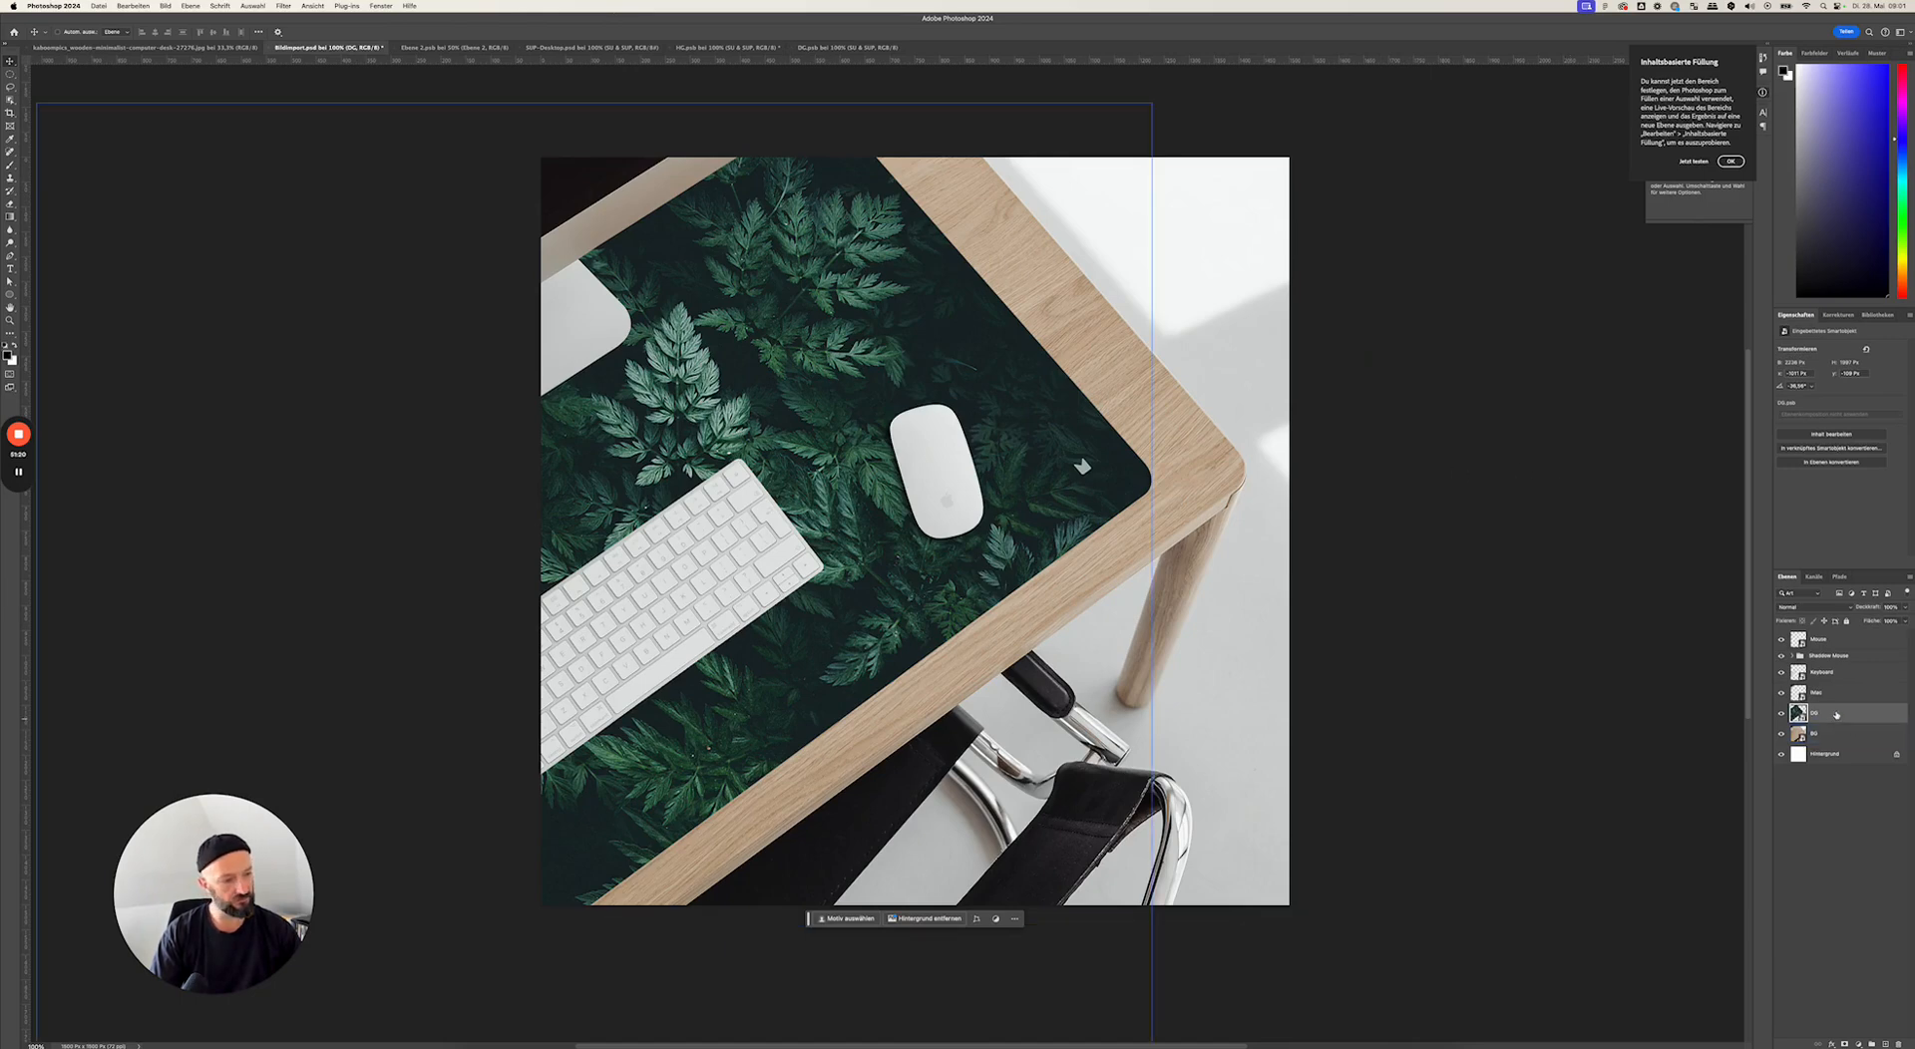
- Distort the desk pad slightly by pulling its far upper corner outward to even the wooden border
key(super+t)
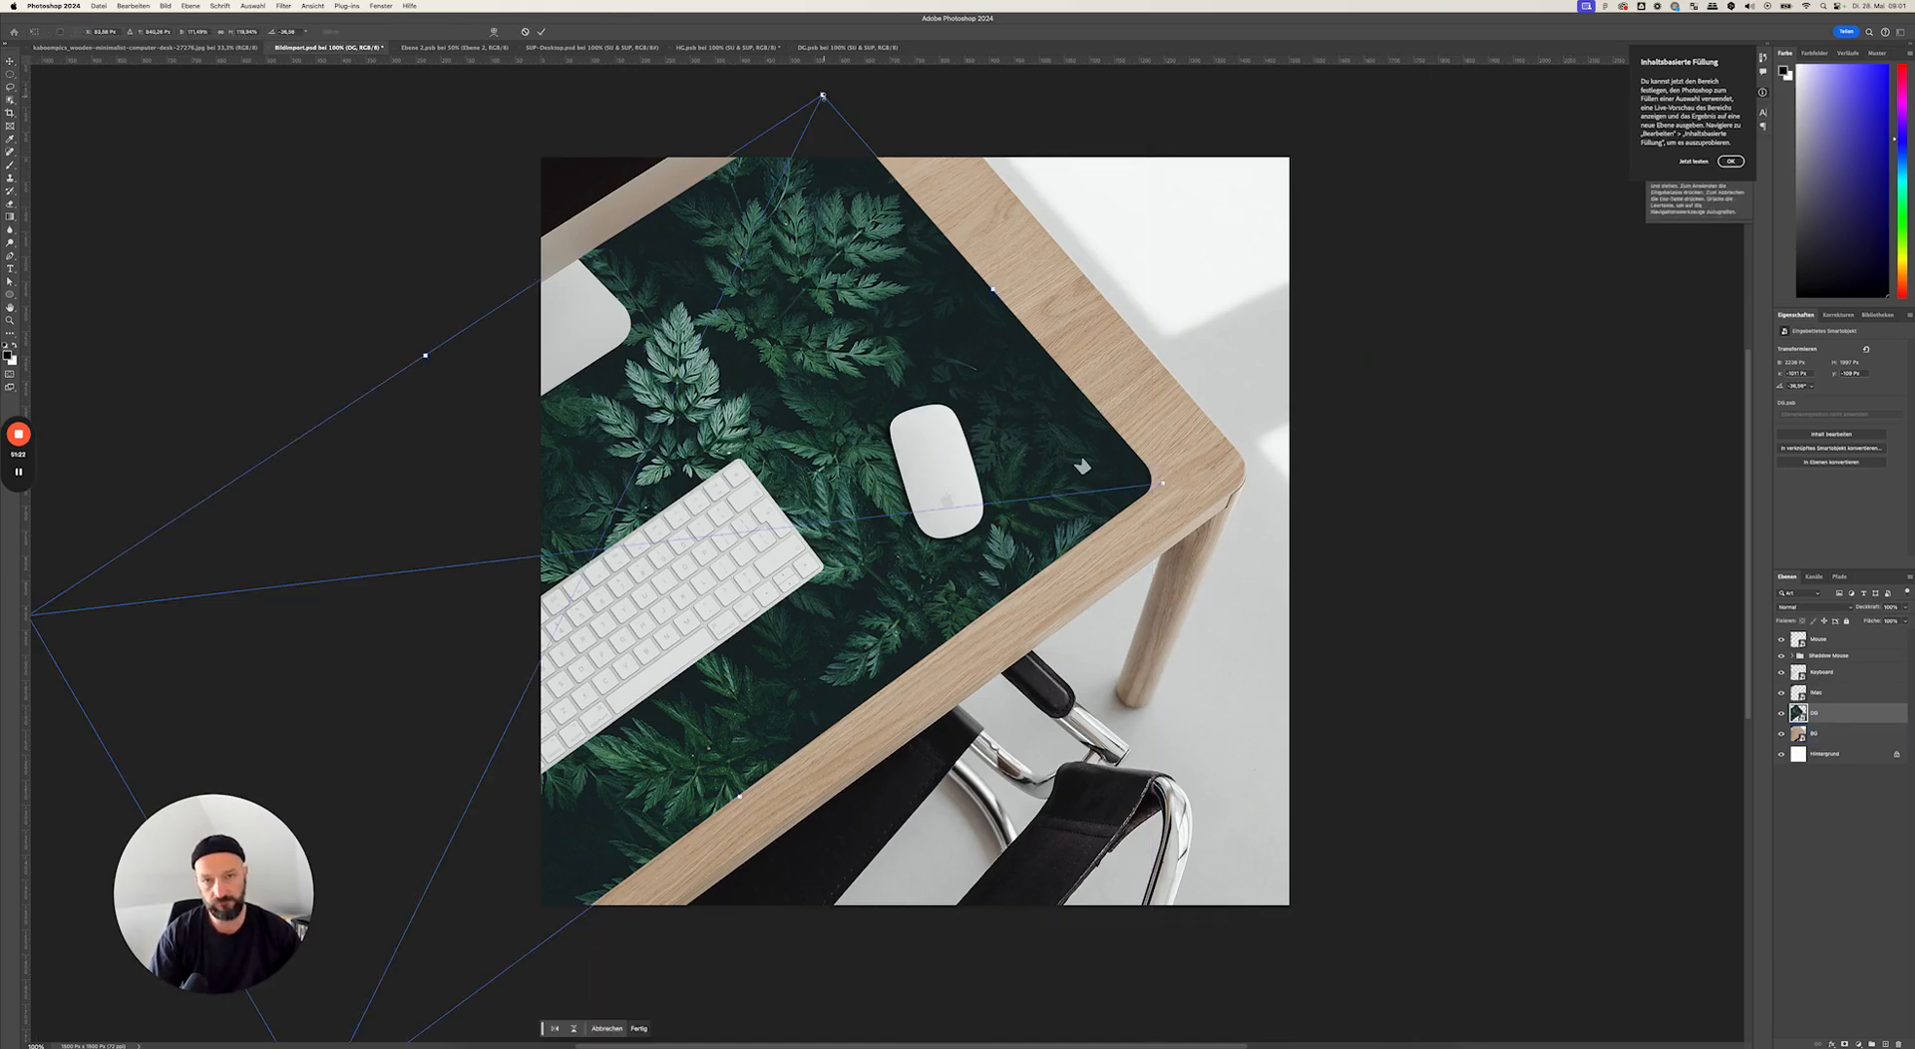
right_click(804, 170)
click(828, 248)
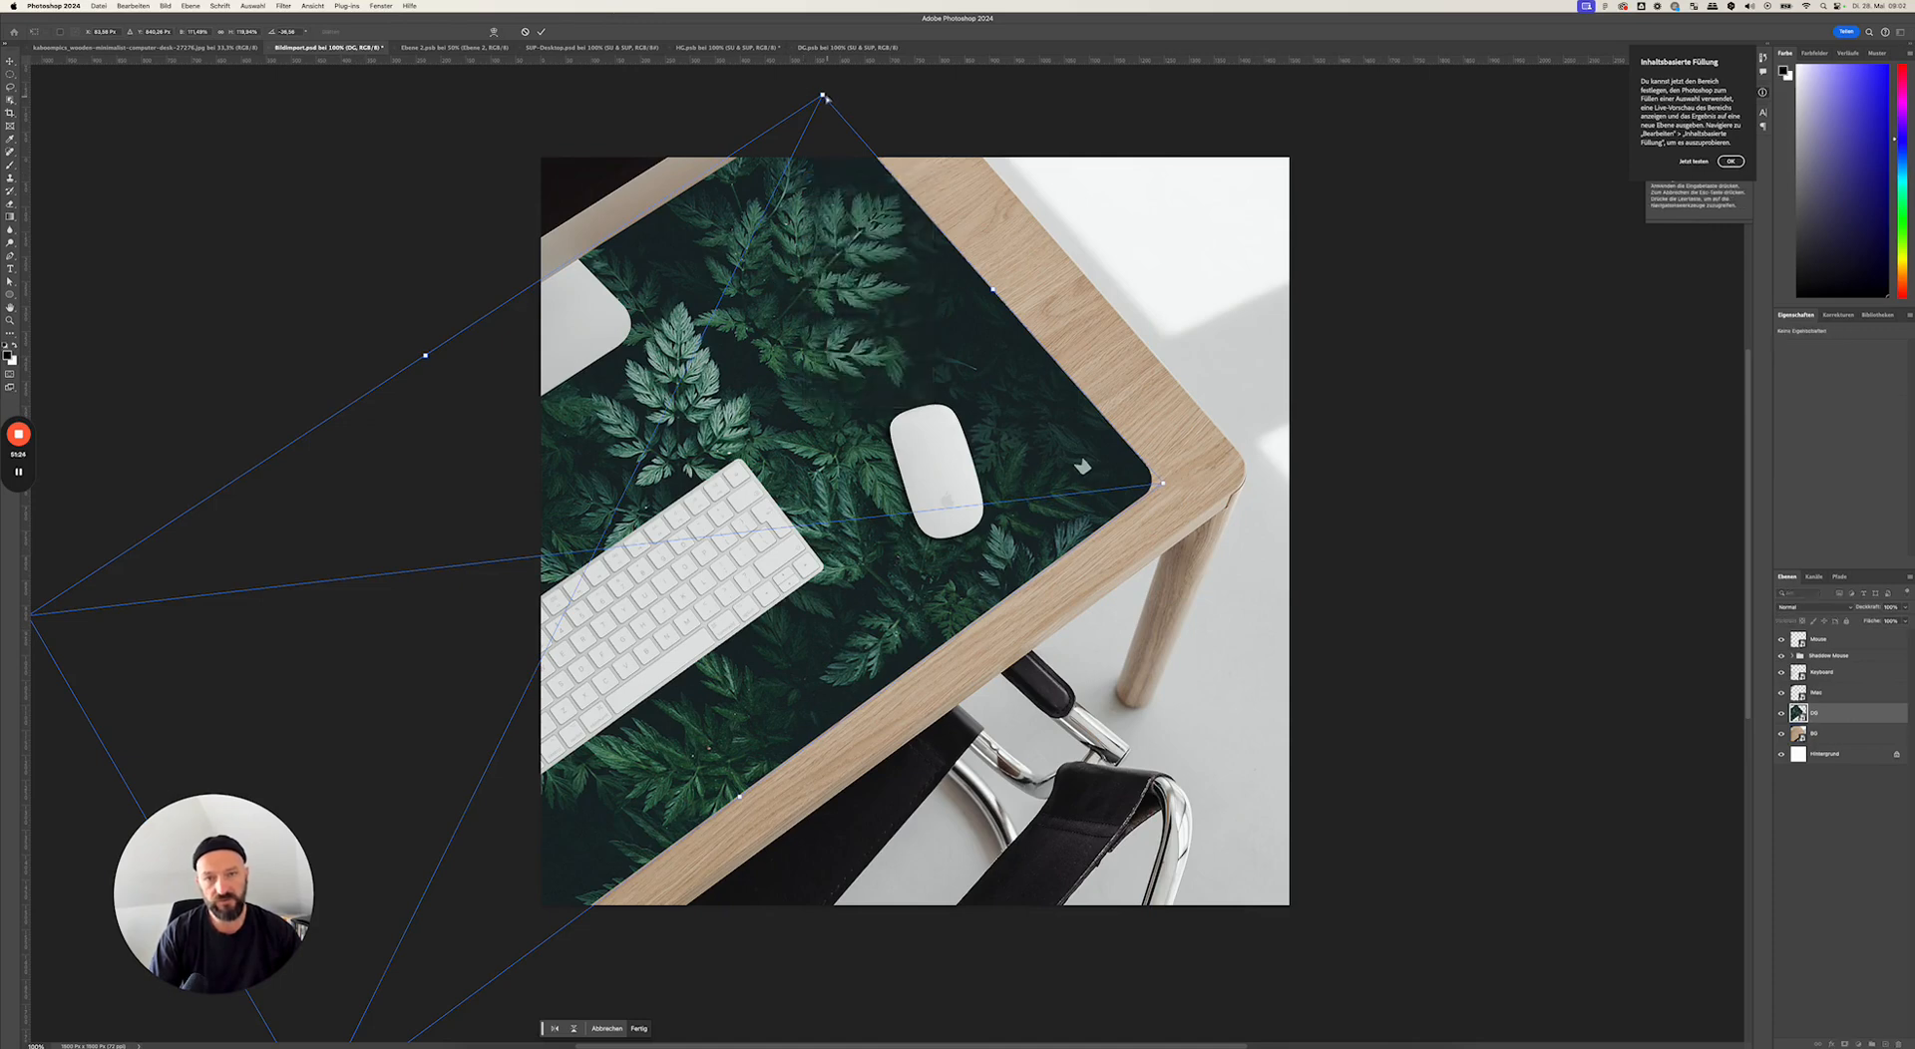
drag(825, 98, 832, 93)
key(Return)
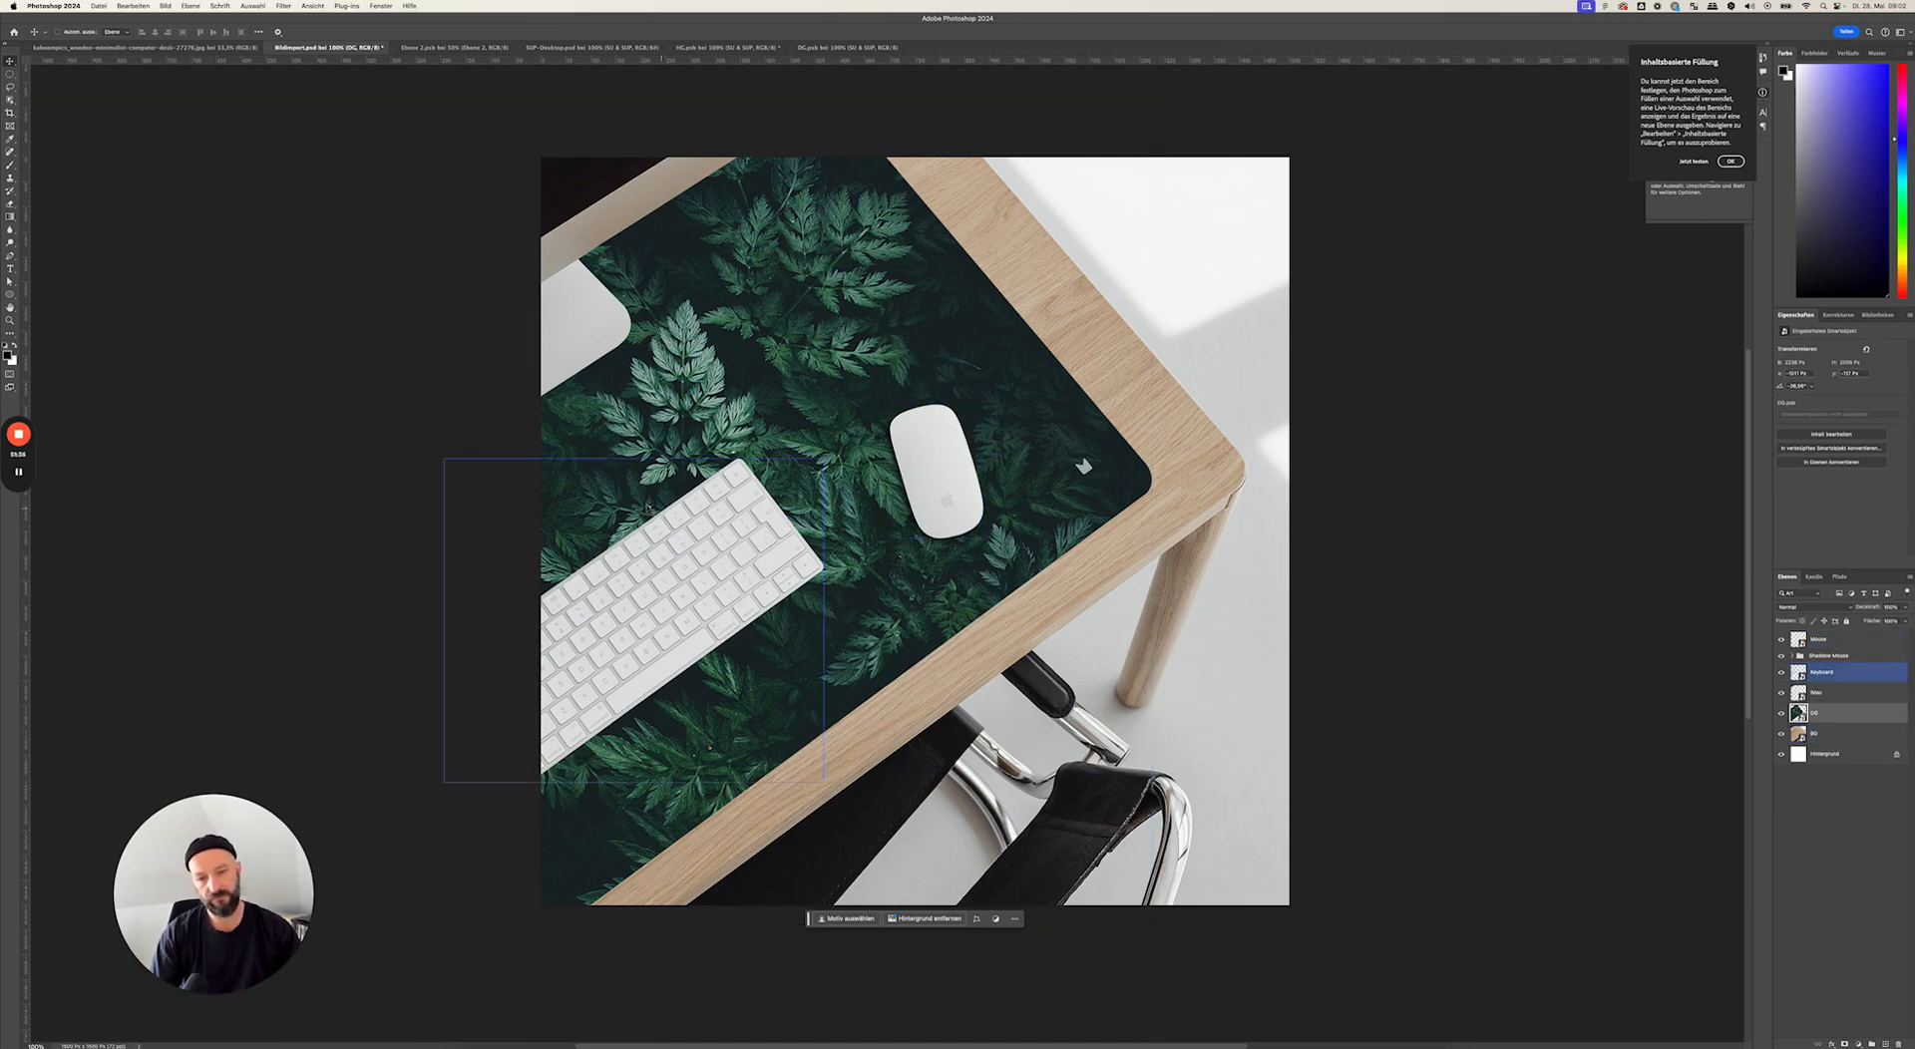
click(1816, 696)
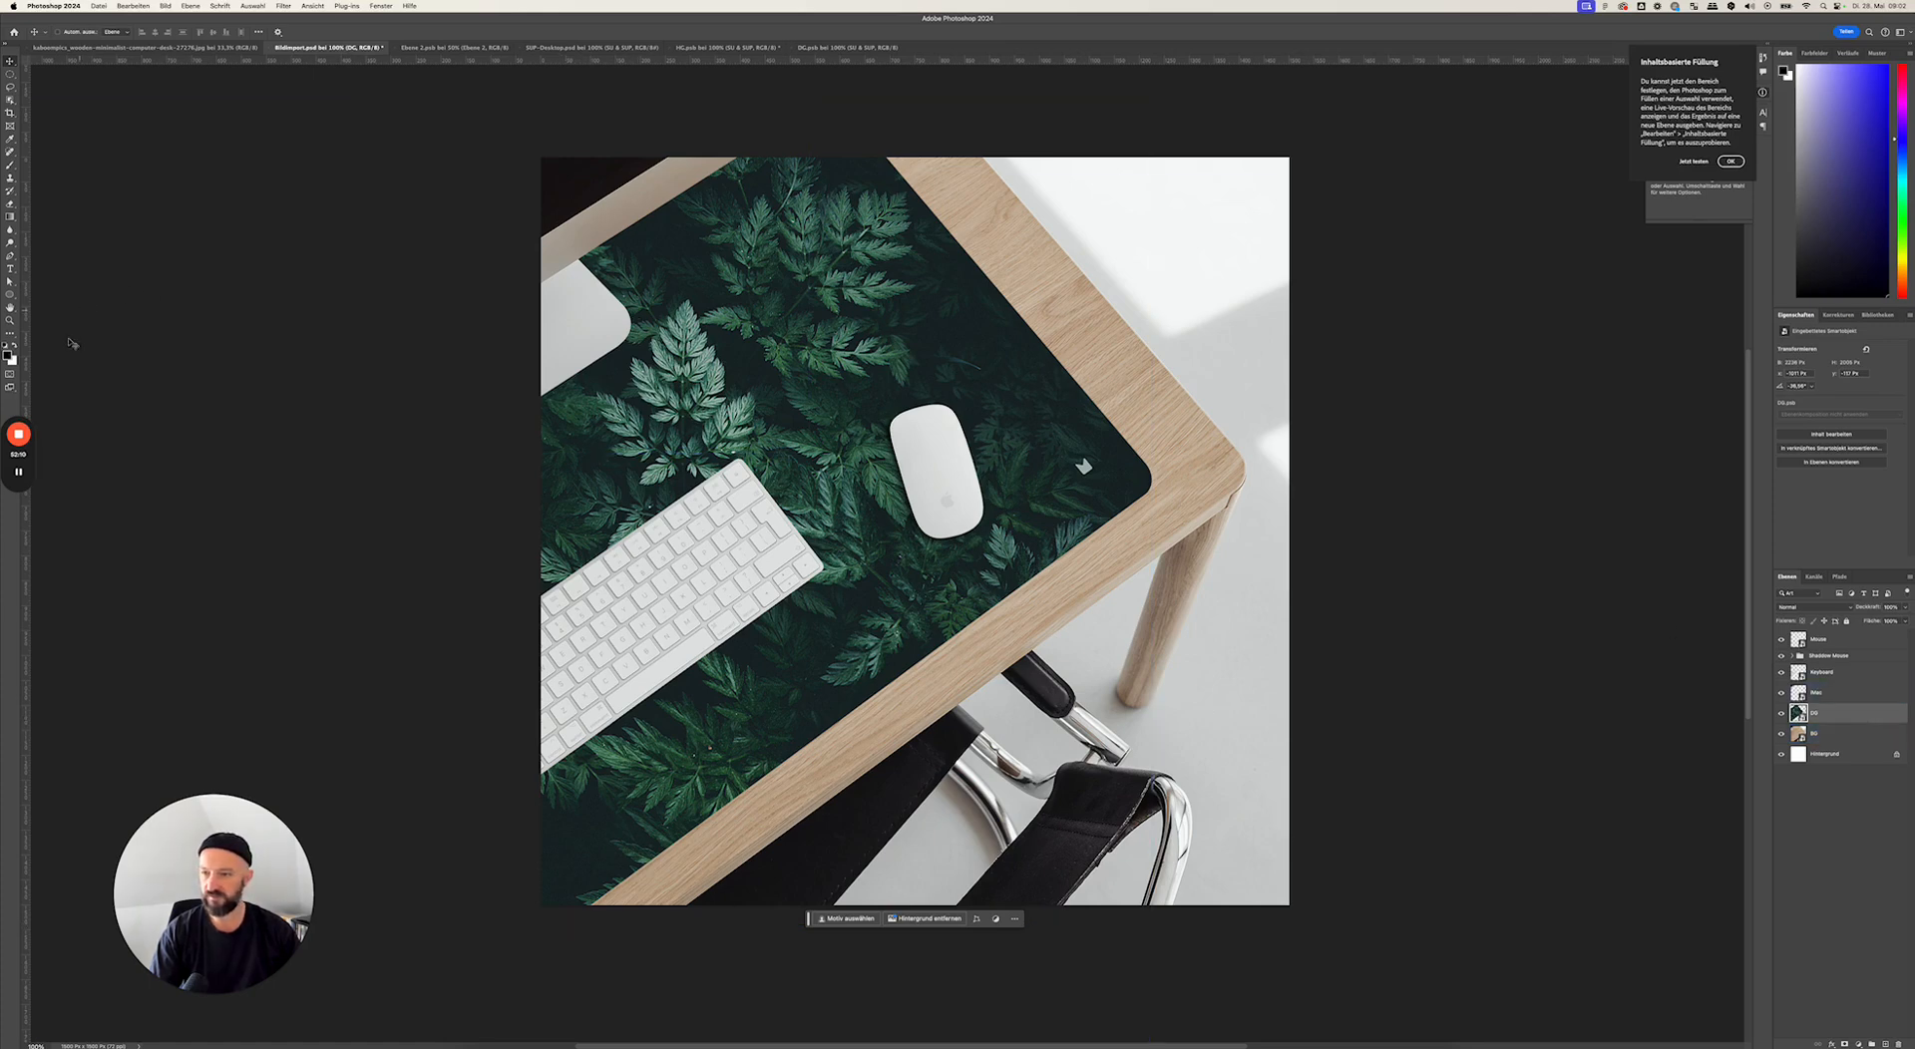
mouse_move(25, 438)
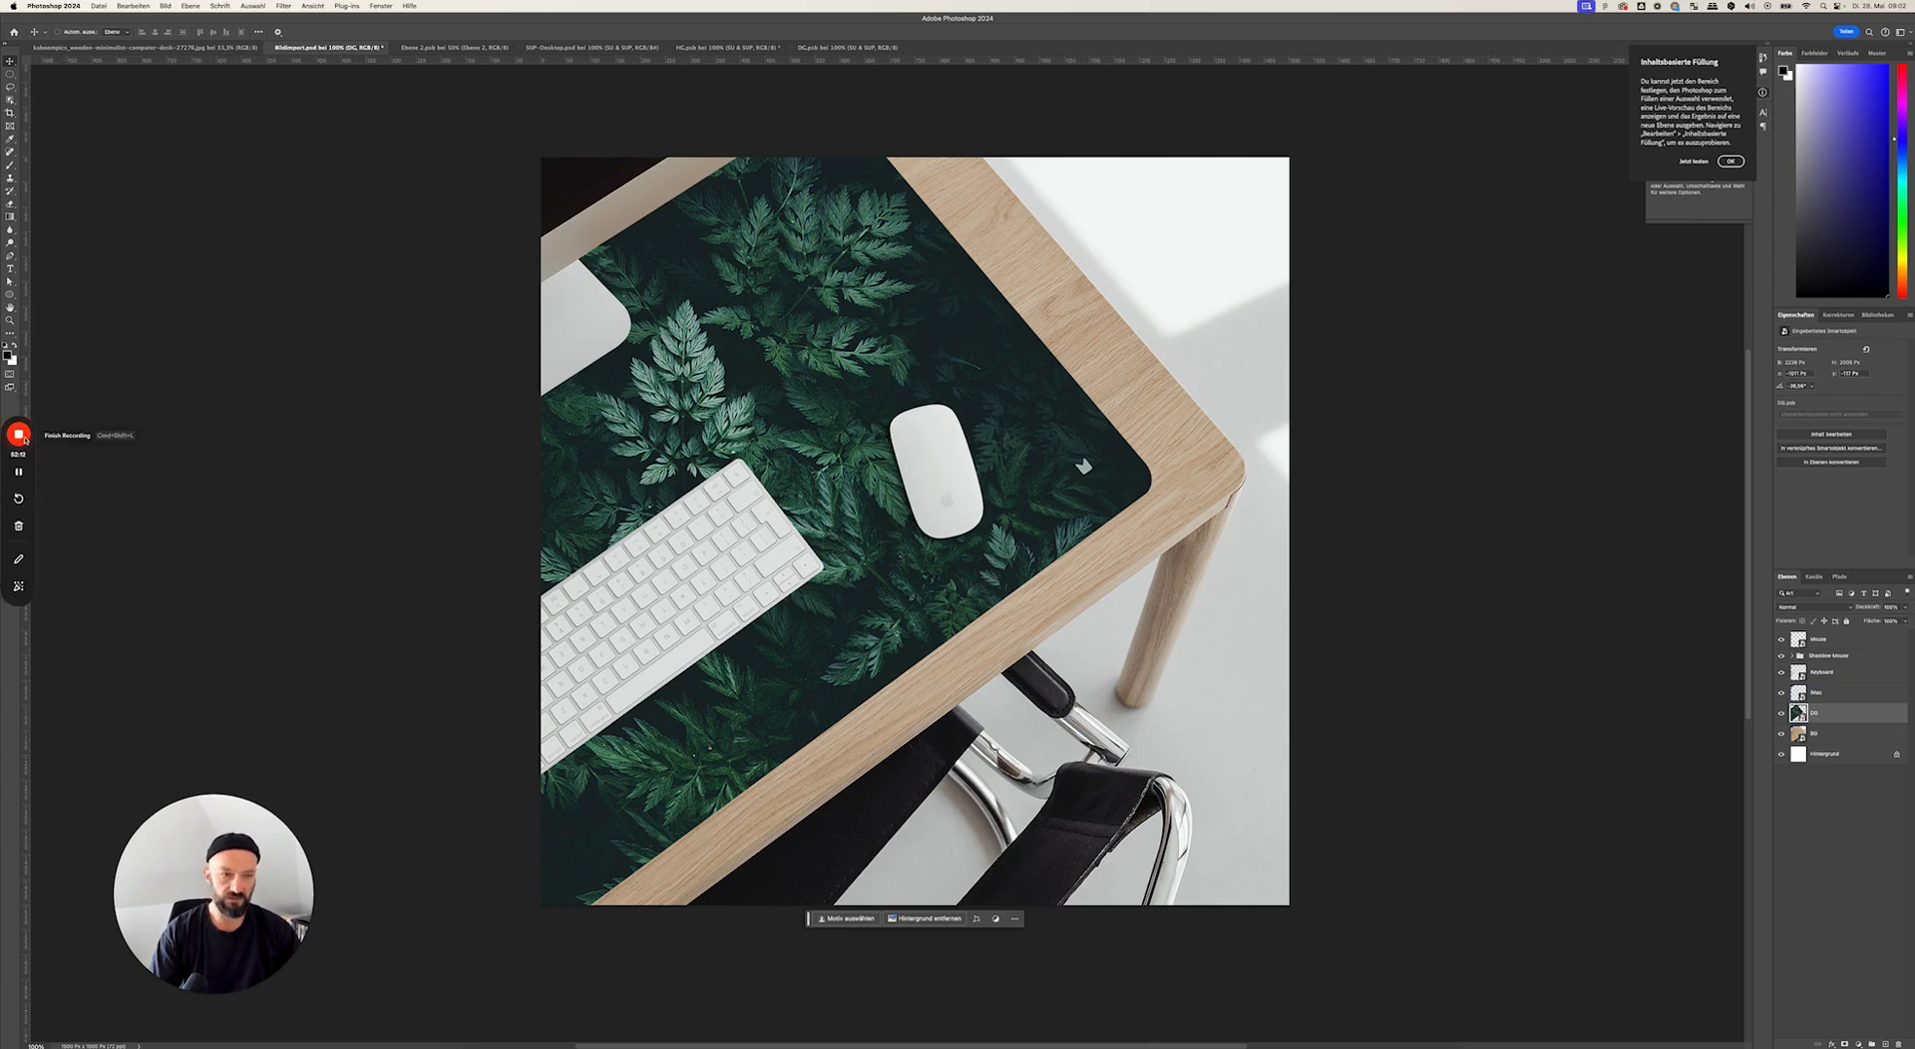